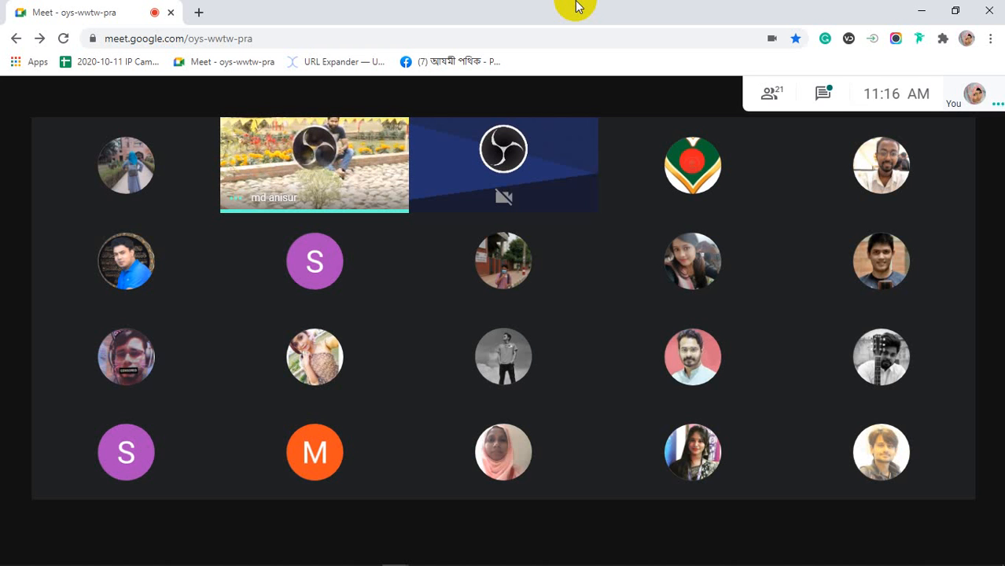
Present the entire screen to the Meet call, hide the sharing notice and restore the browser window to its smaller size
left_click(948, 514)
left_click(902, 534)
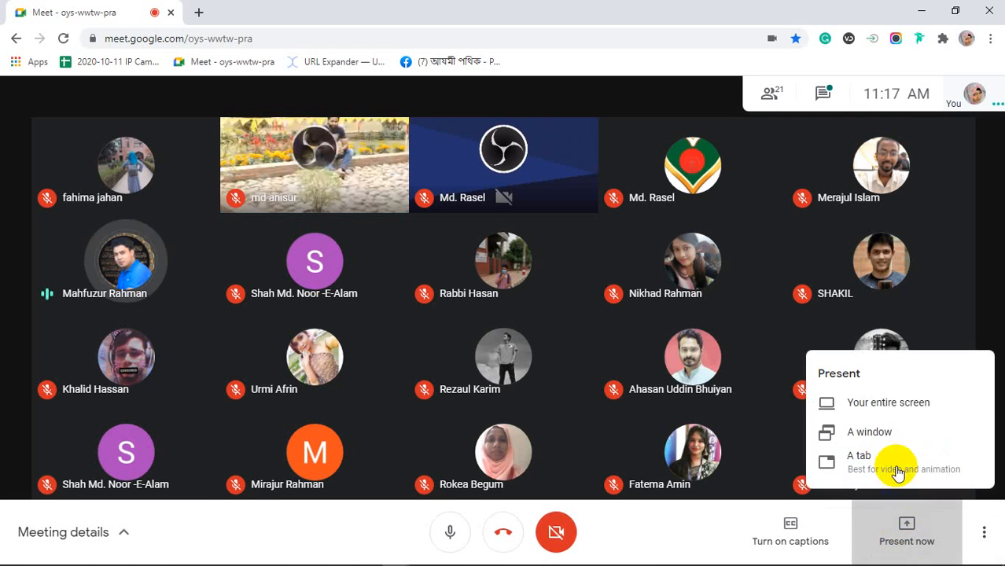
left_click(890, 407)
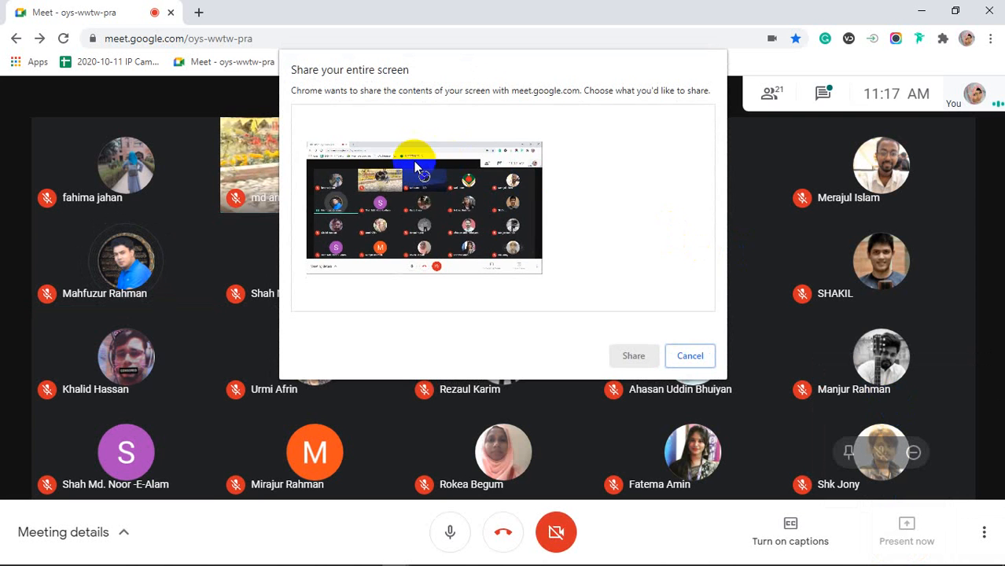
left_click(401, 165)
left_click(618, 357)
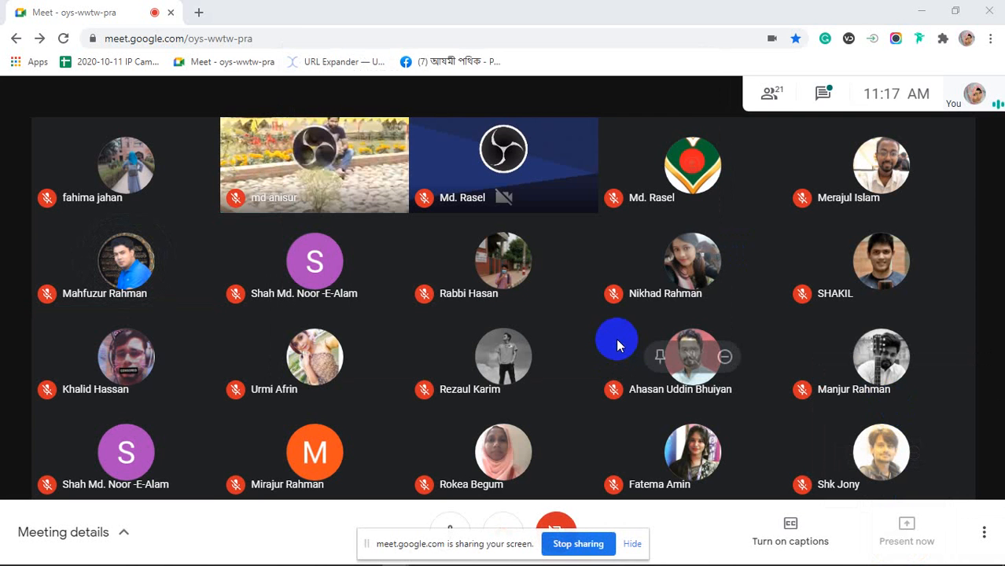
left_click(633, 543)
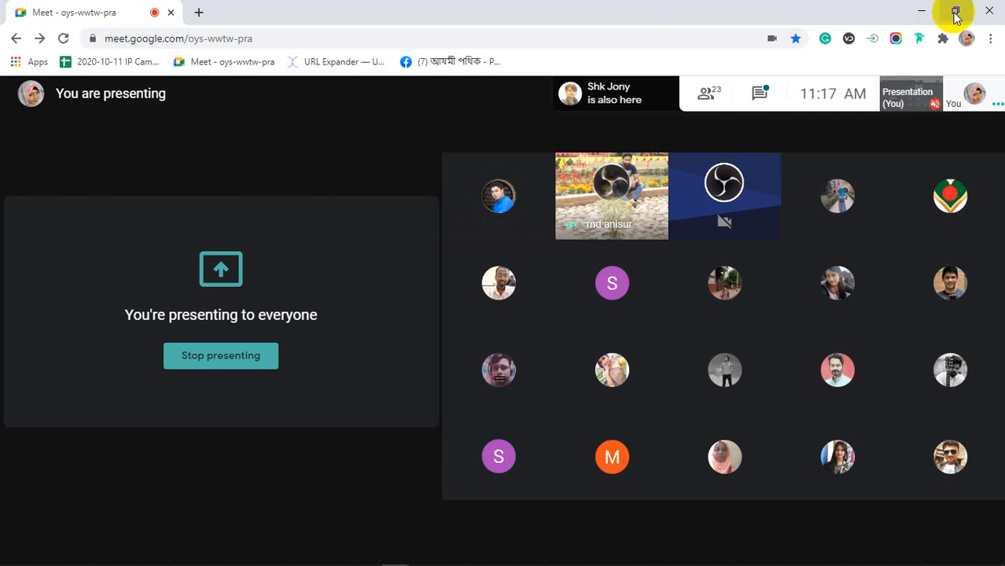
left_click(953, 10)
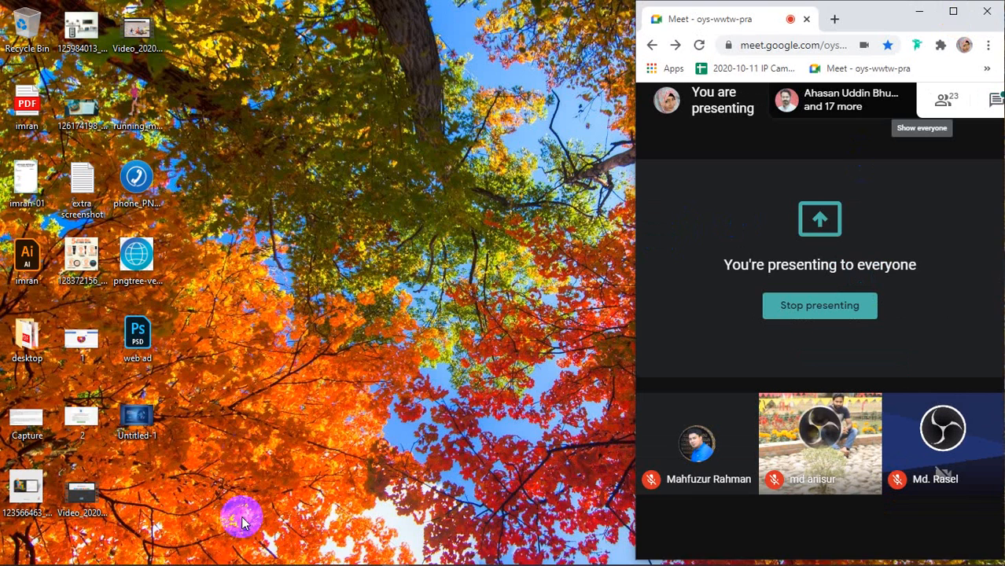
Switch to File Explorer and go to the class 28 folder inside the class folder on drive D
left_click(120, 556)
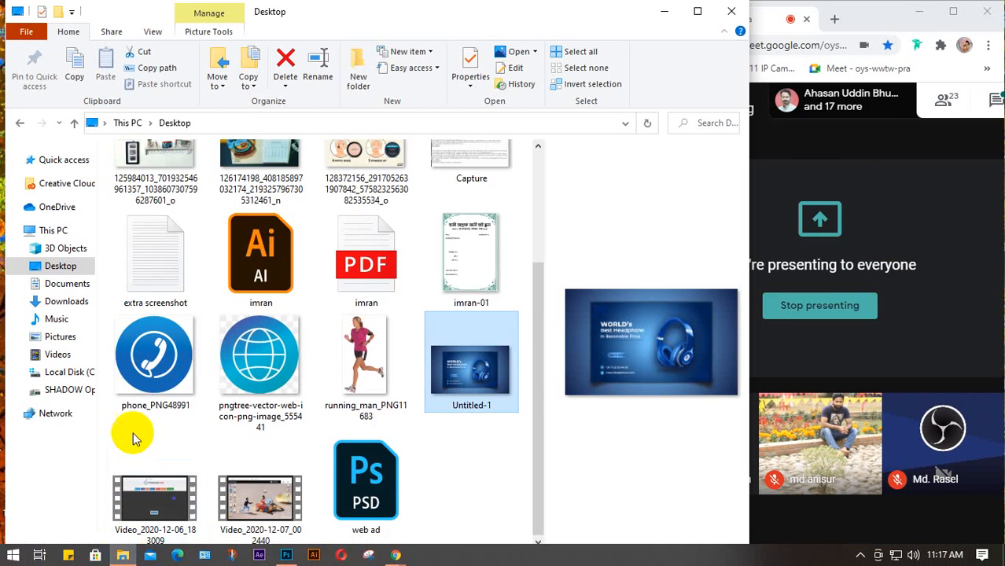
left_click(73, 390)
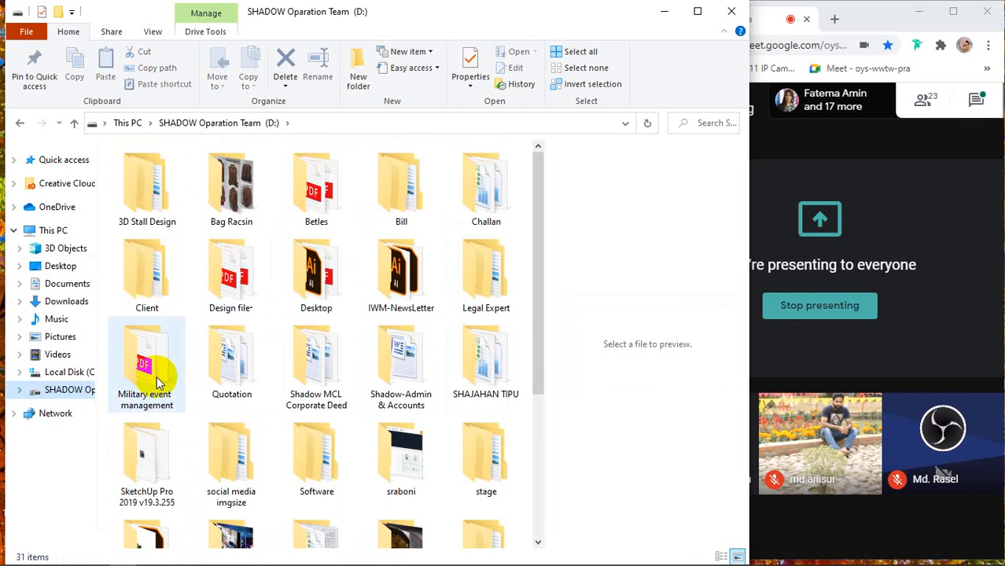
double_click(404, 454)
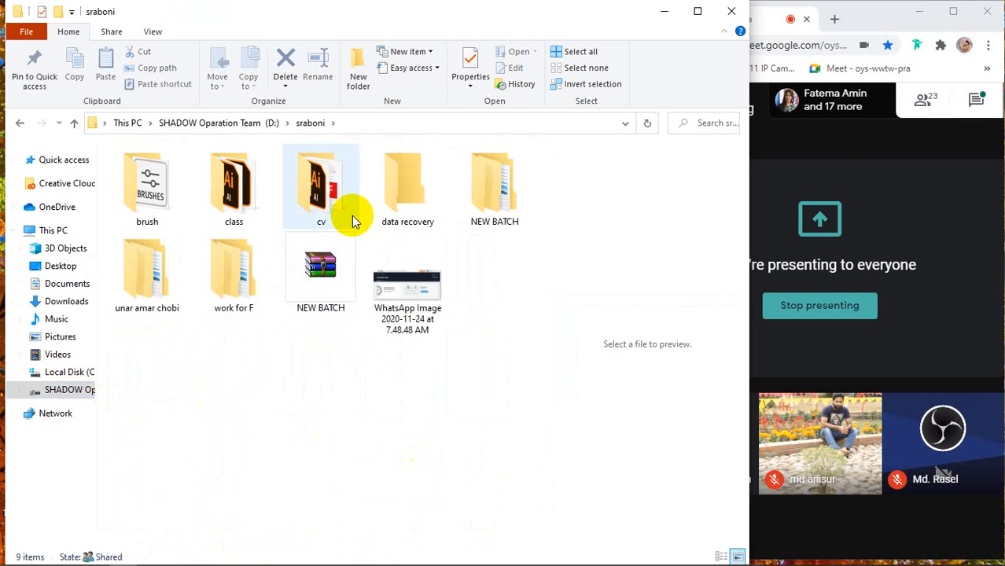
double_click(243, 196)
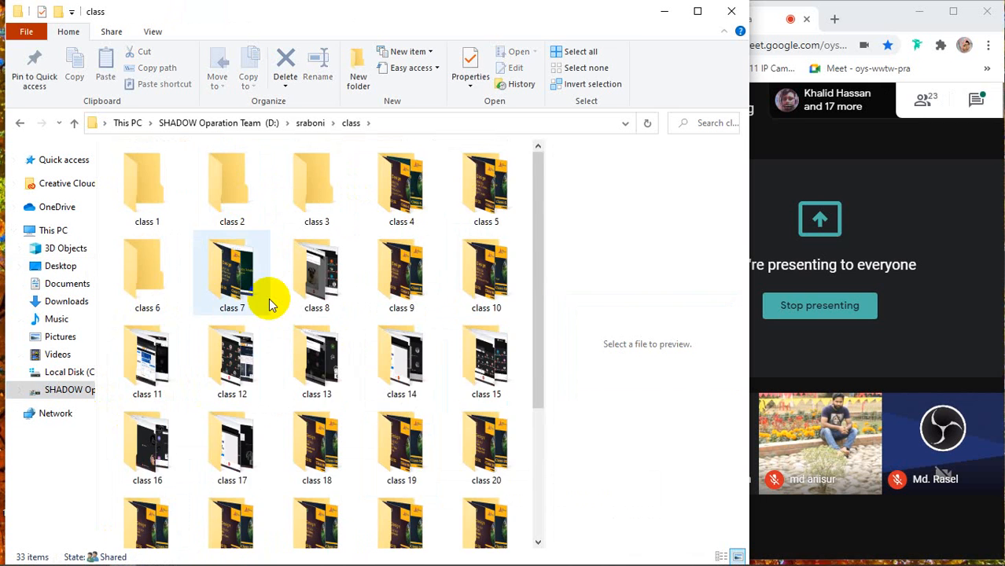
scroll(268, 298, "down", 3)
left_click(334, 417)
double_click(334, 416)
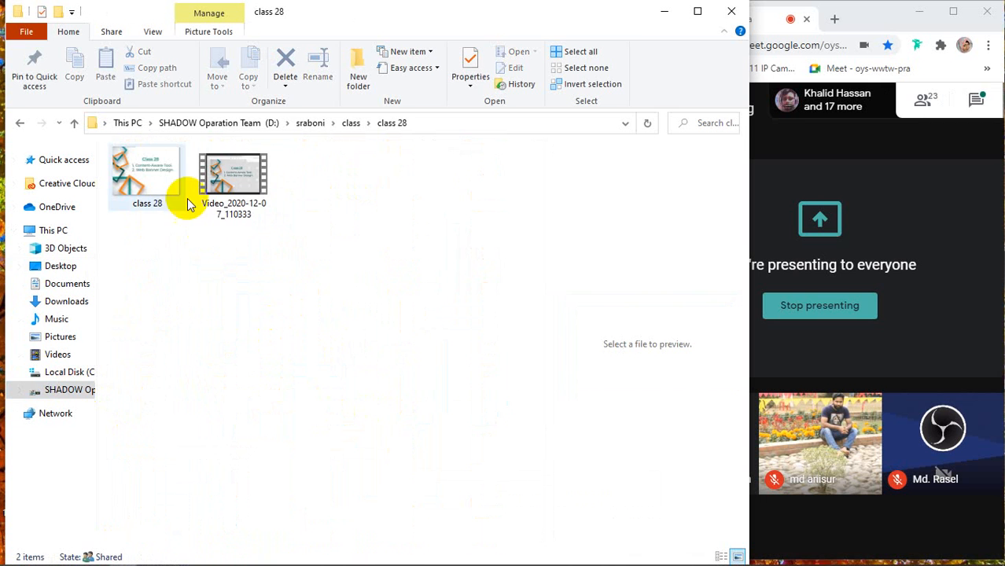
View the class 28 image with the lesson topics, close it and minimize the File Explorer window
left_click(150, 180)
double_click(151, 184)
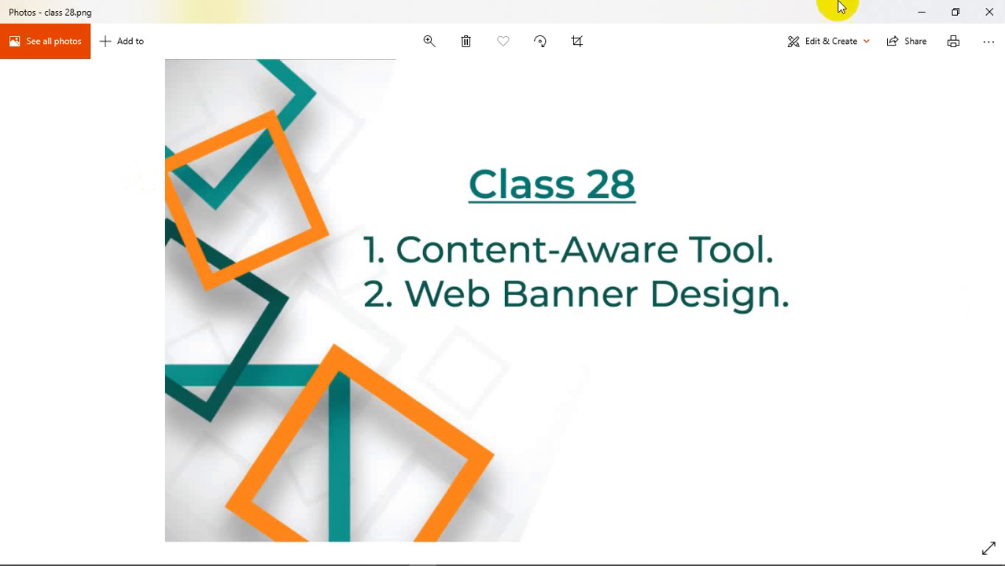
left_click(988, 12)
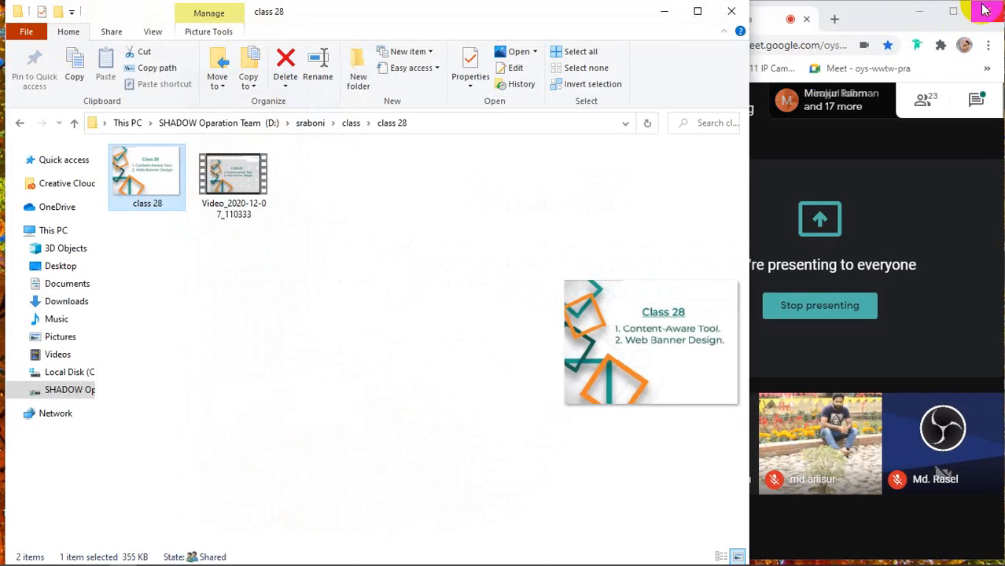
left_click(663, 13)
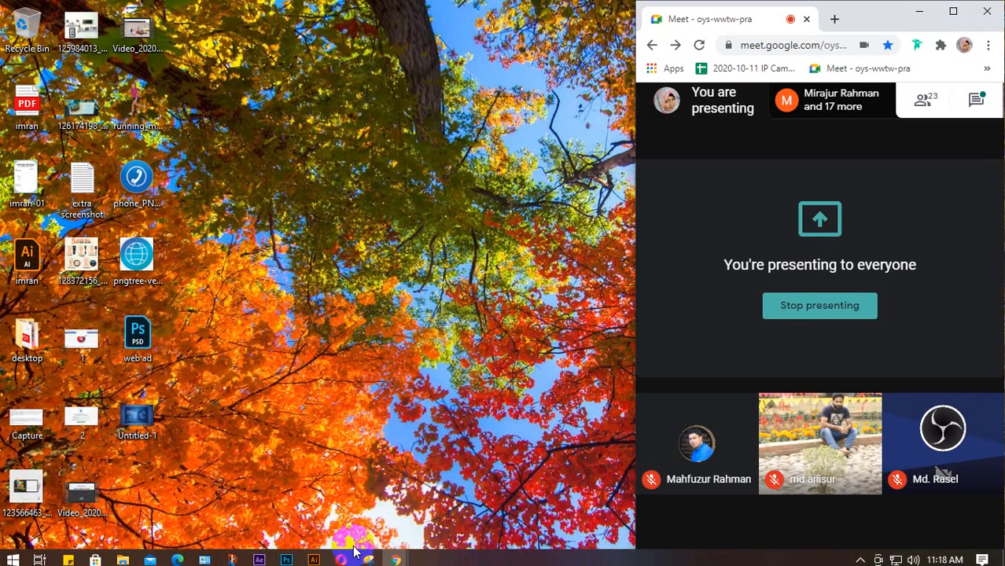
Switch to Photoshop and close both open documents, discarding the changes to Untitled-1
left_click(286, 559)
left_click(305, 61)
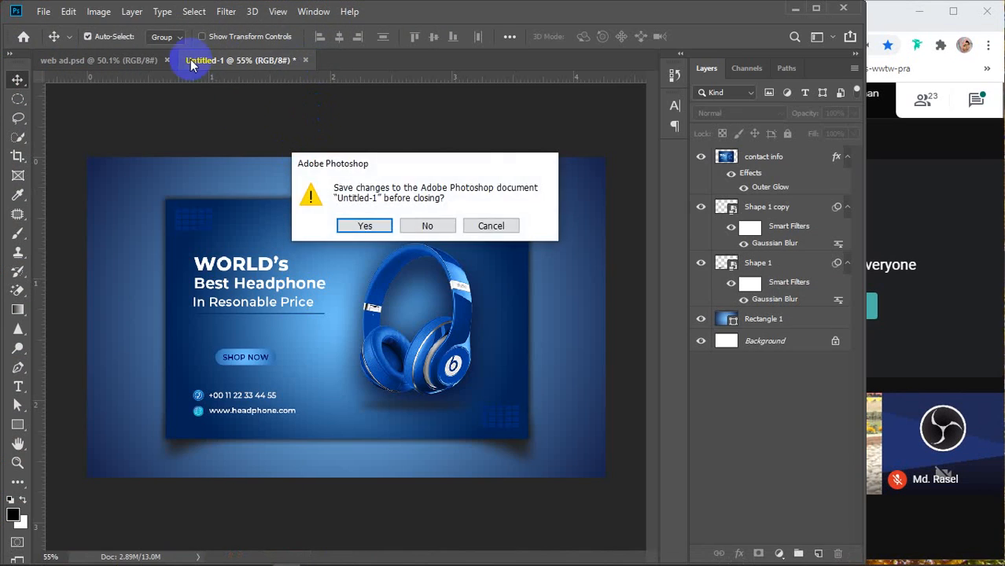
left_click(432, 225)
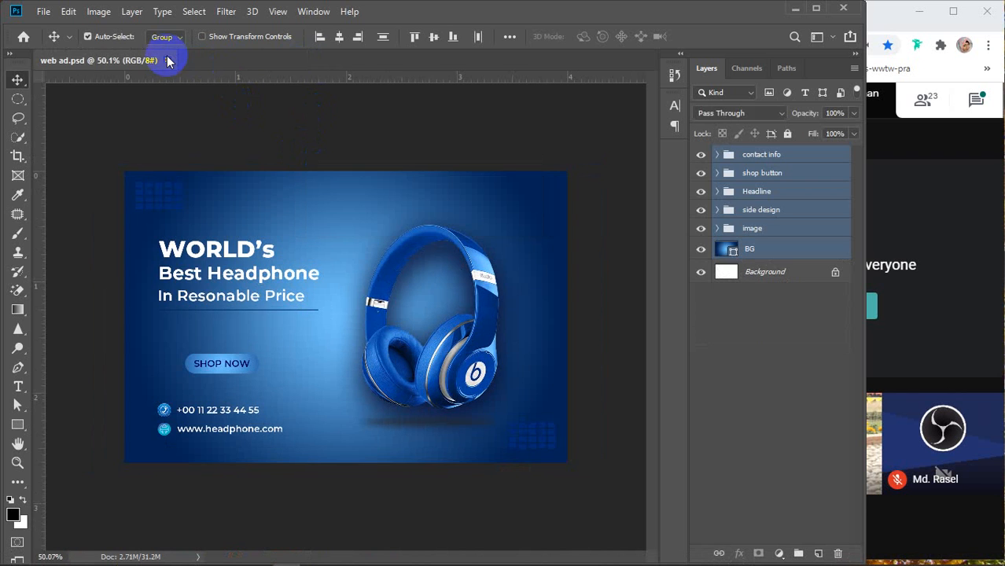
left_click(167, 60)
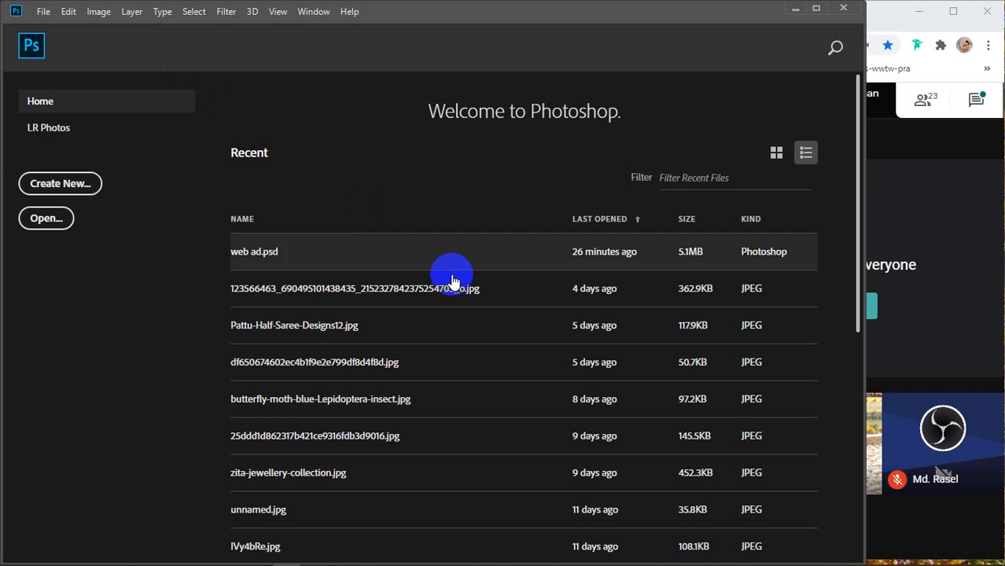
Create a new document named "class 28", 7 inches wide and 5 inches high
left_click(37, 191)
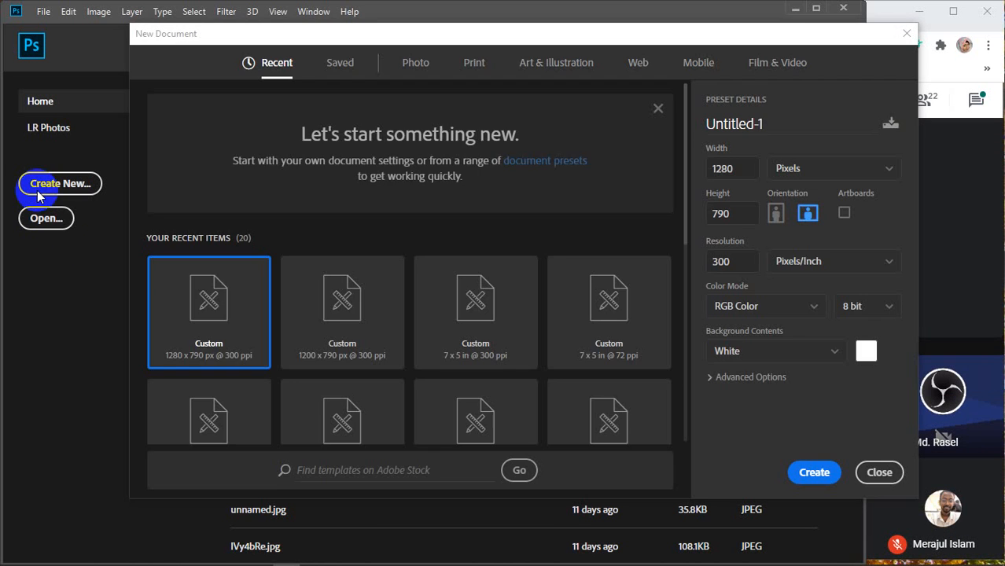
double_click(763, 122)
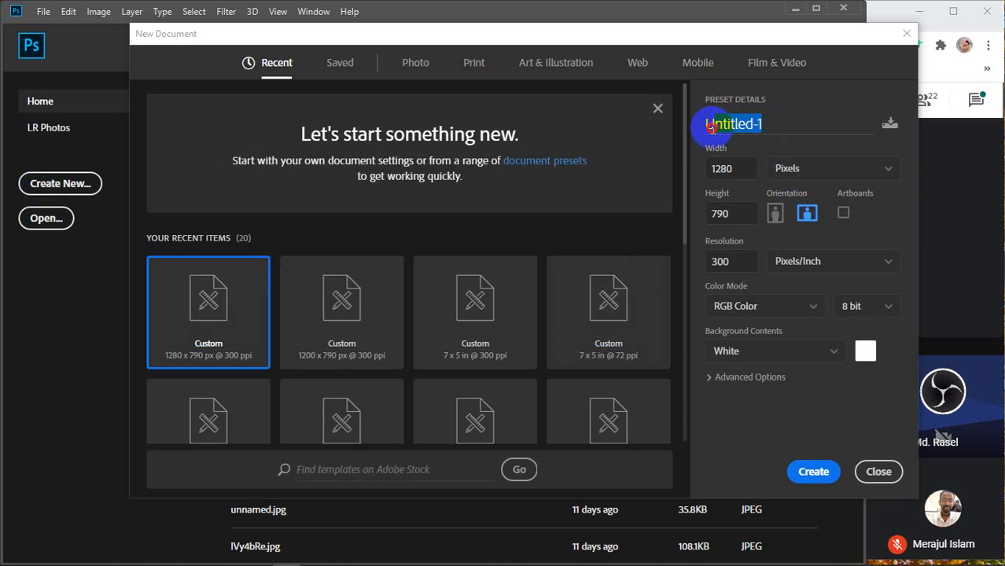
key("BackSpace")
type("class 28")
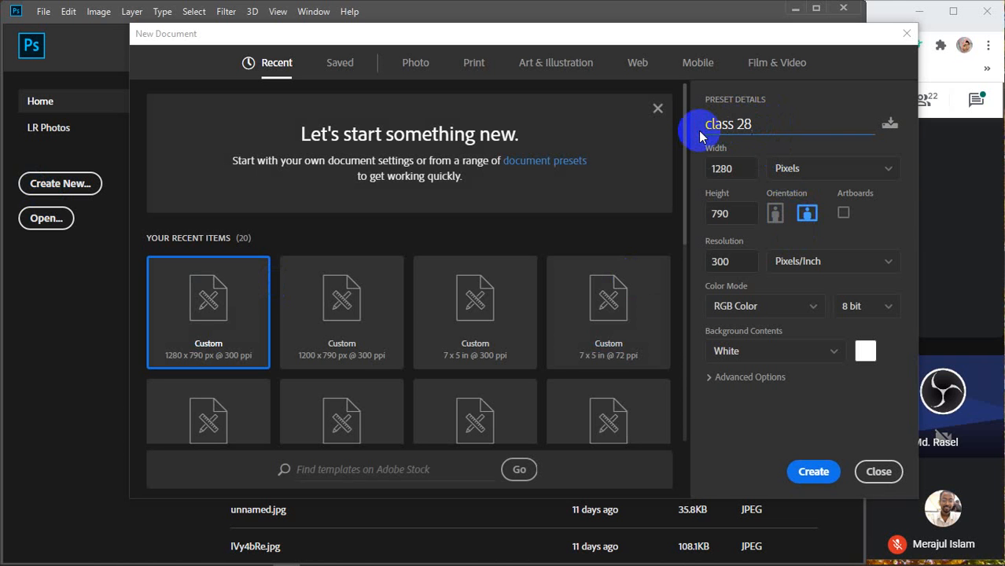
left_click(834, 168)
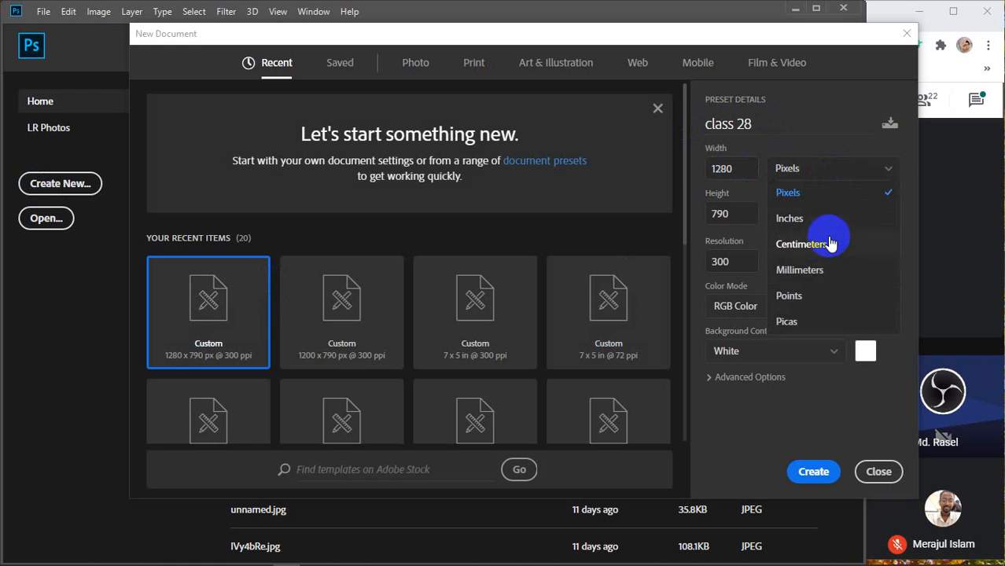
left_click(790, 220)
type("7")
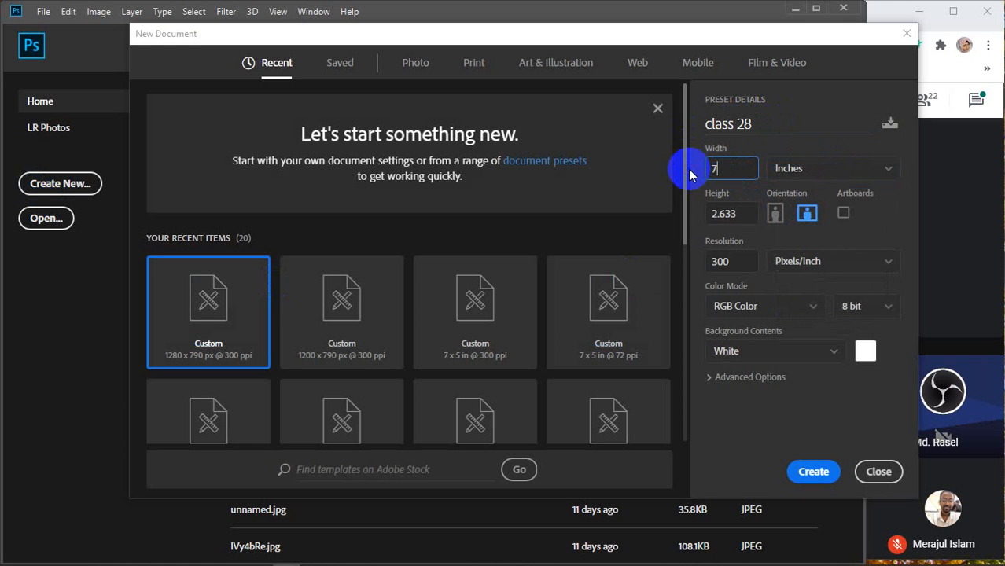
left_click(701, 217)
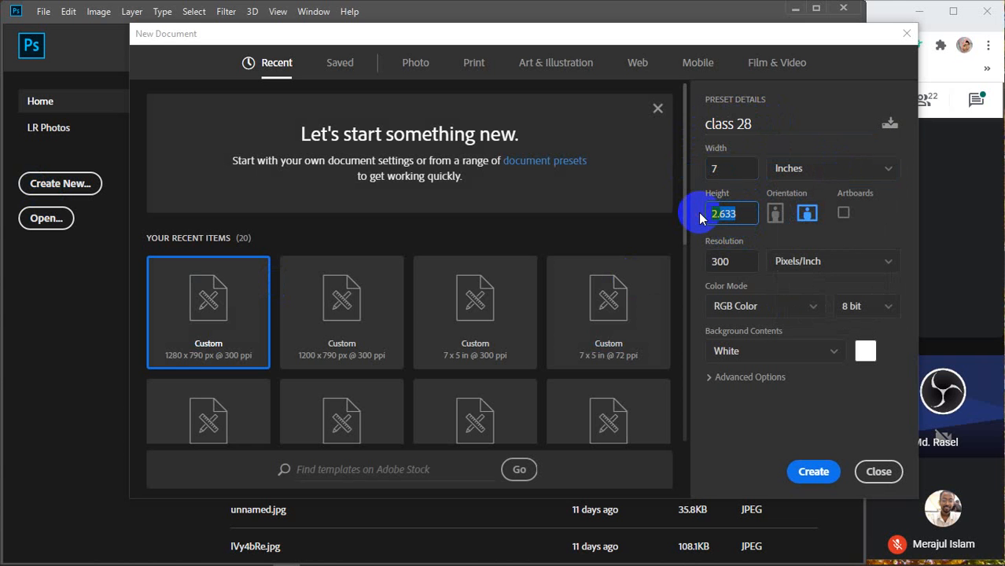
type("5")
key("Return")
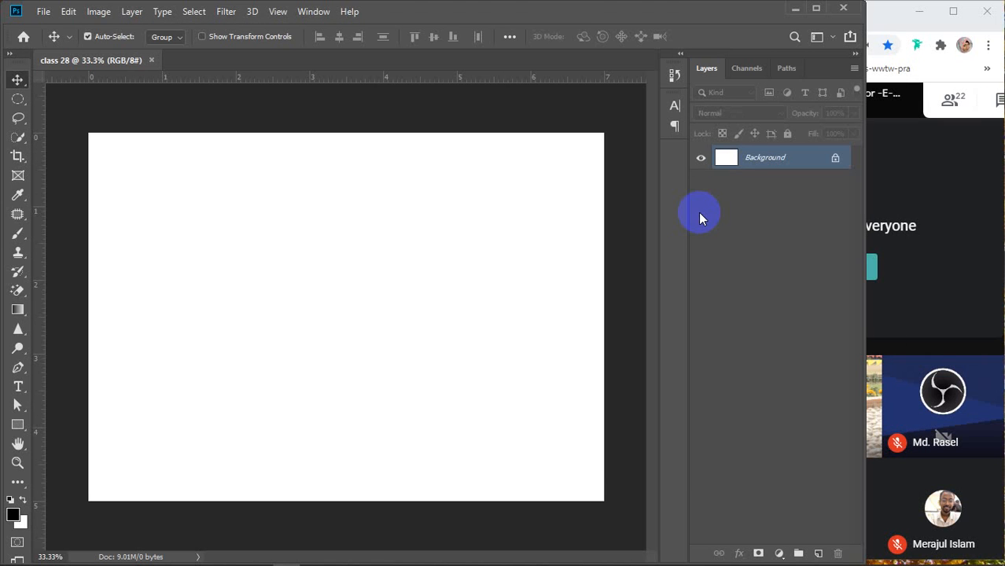
Minimize Photoshop, switch to the Chrome window with the empty new tab and narrow it to uncover more of the meeting
left_click(795, 9)
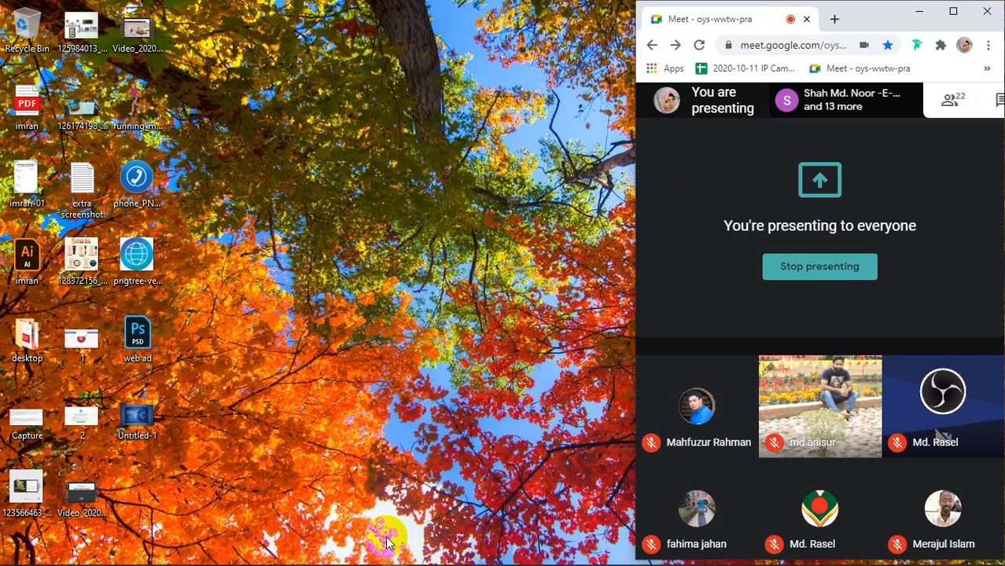
left_click(395, 556)
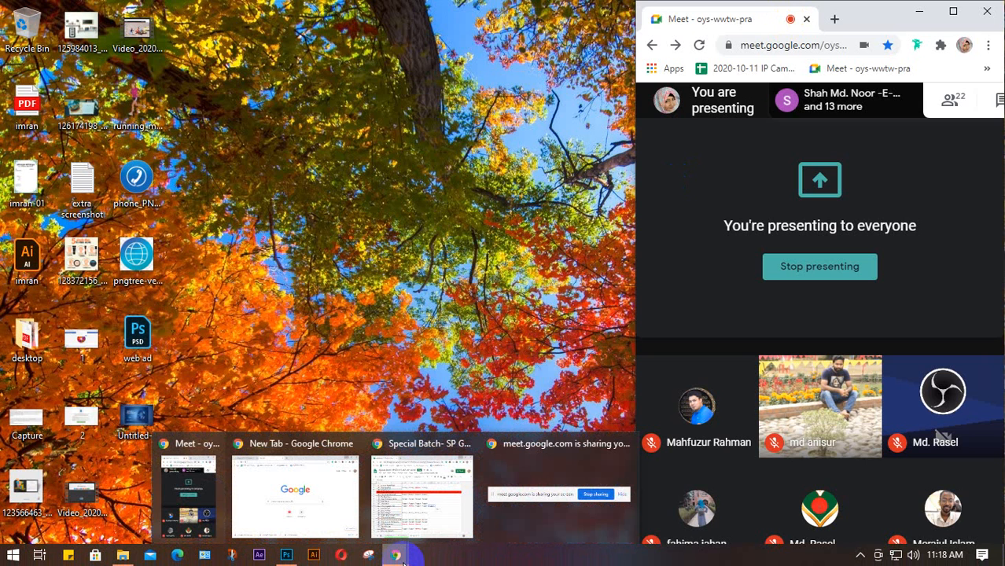
left_click(322, 497)
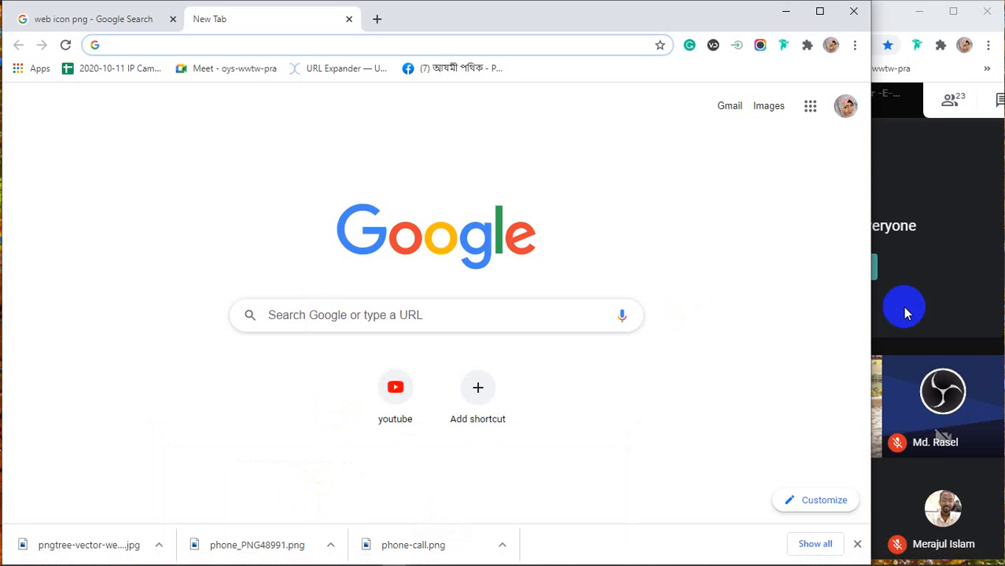
left_click_drag(870, 206, 820, 205)
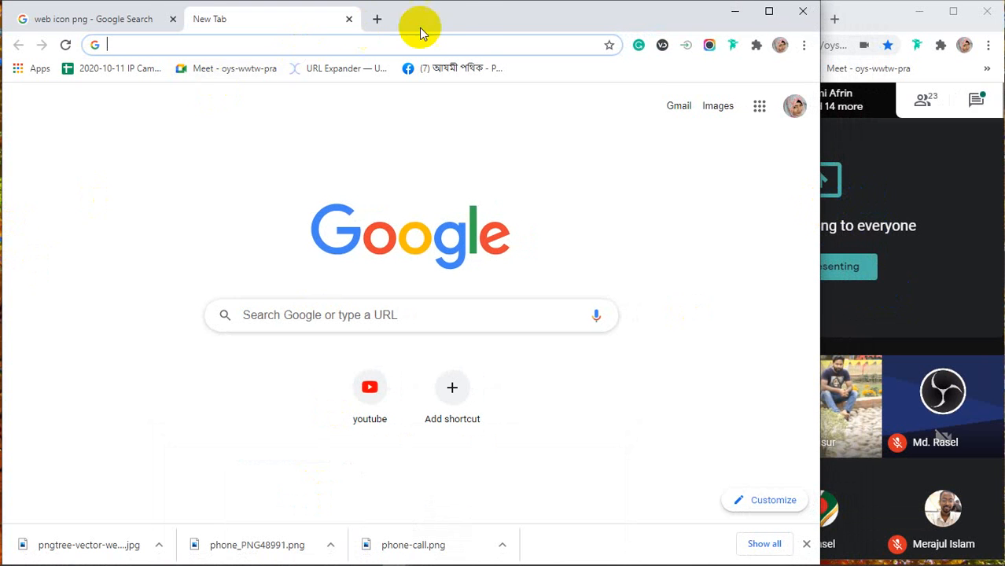
left_click_drag(469, 16, 465, 16)
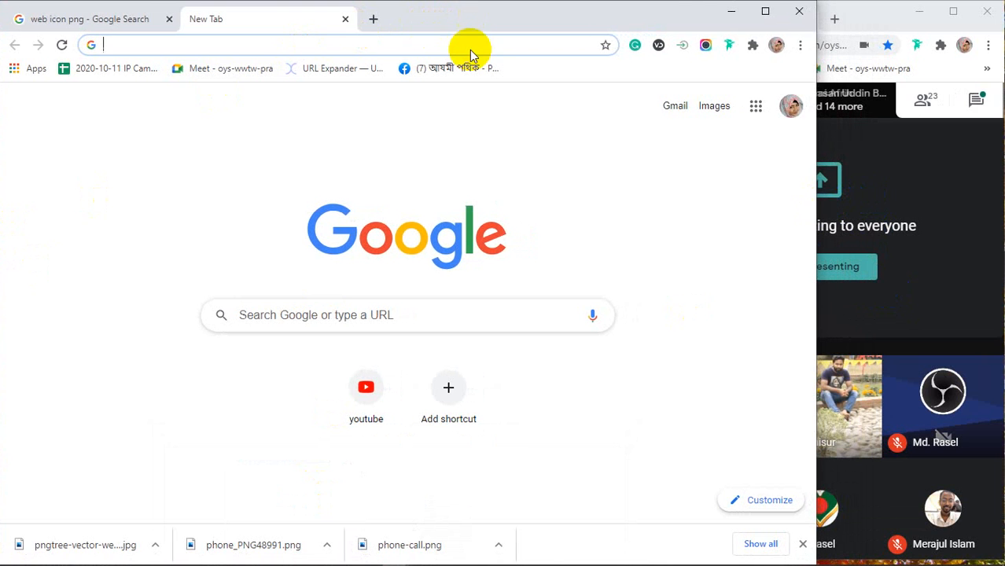
Check the meeting window, return to the new tab window and dismiss its downloads bar
left_click(979, 241)
mouse_move(849, 404)
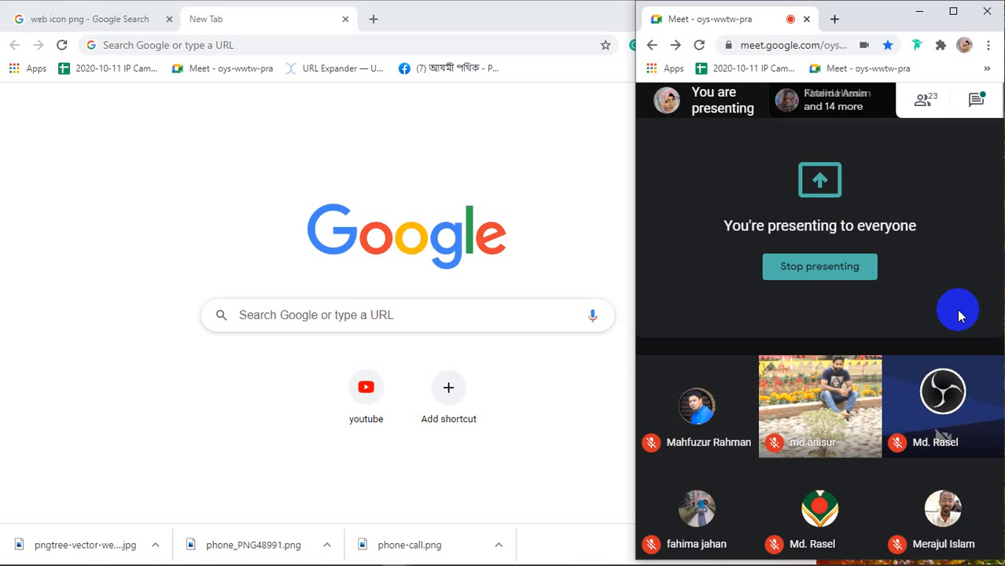
left_click(138, 369)
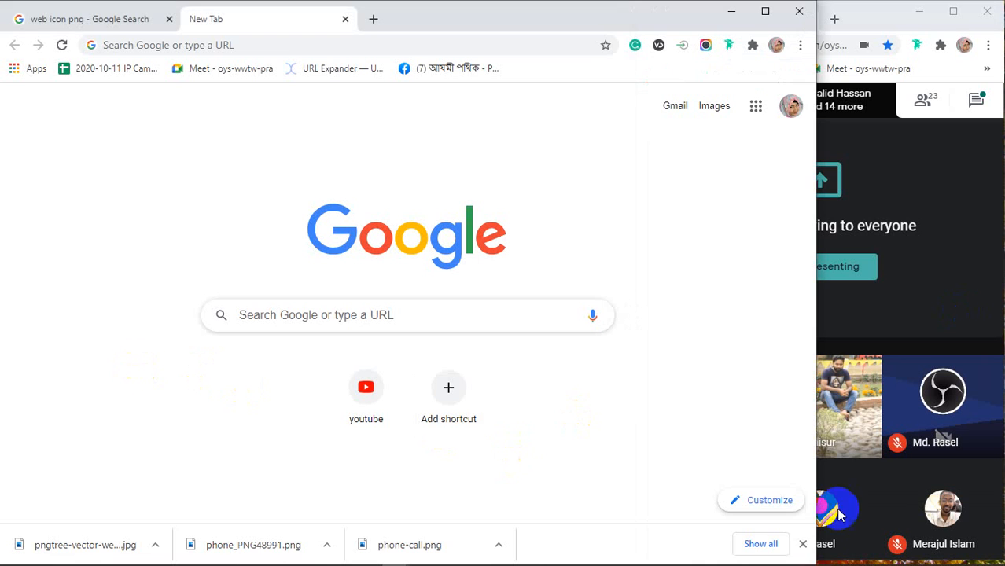
left_click(806, 544)
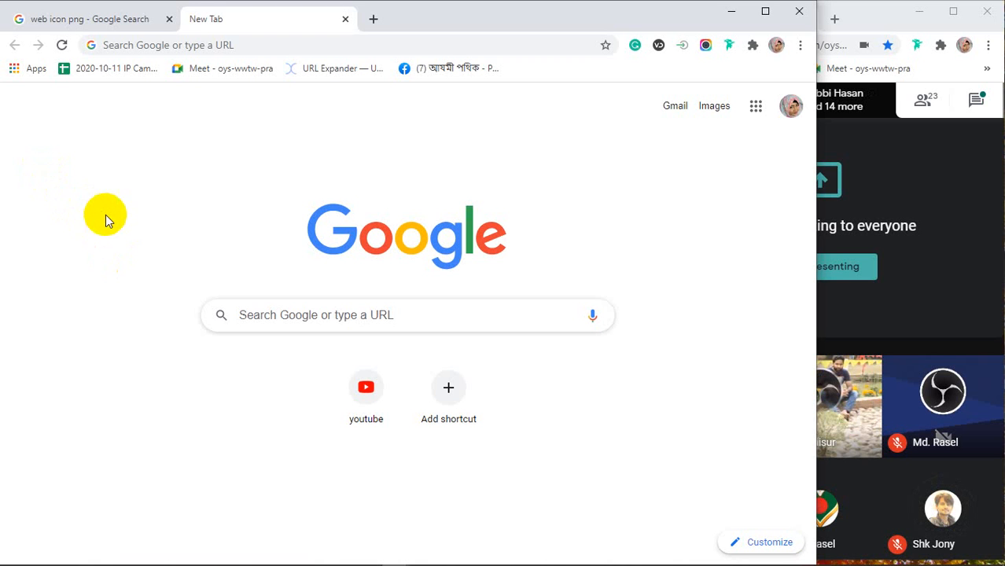
Search Google for "men running" and show the image results
left_click(259, 47)
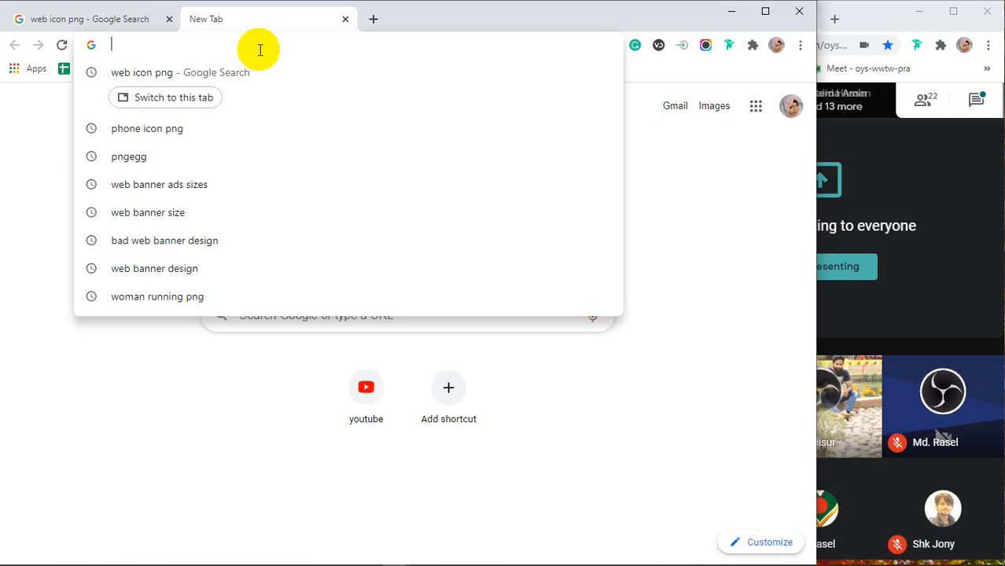
type("men")
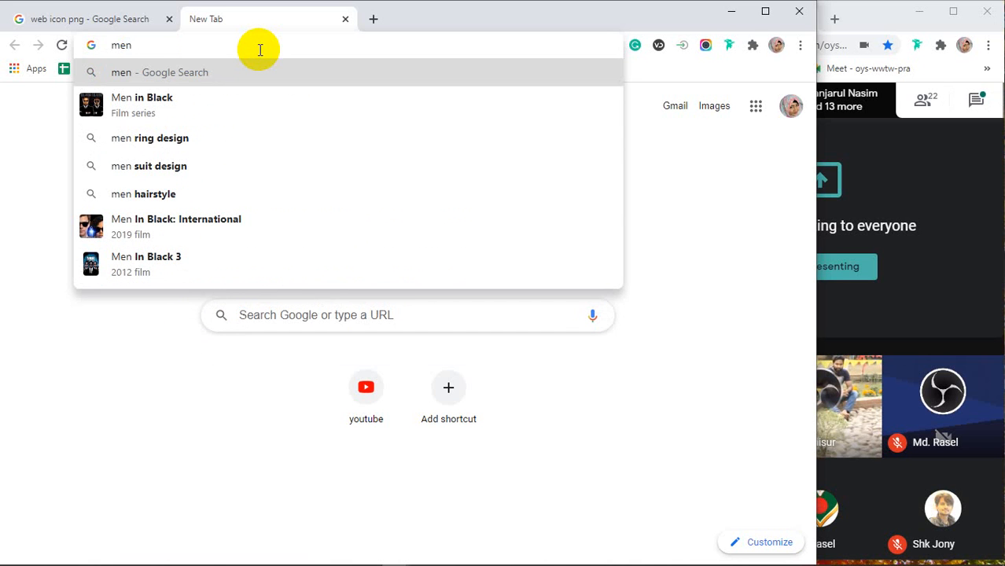
type("runn")
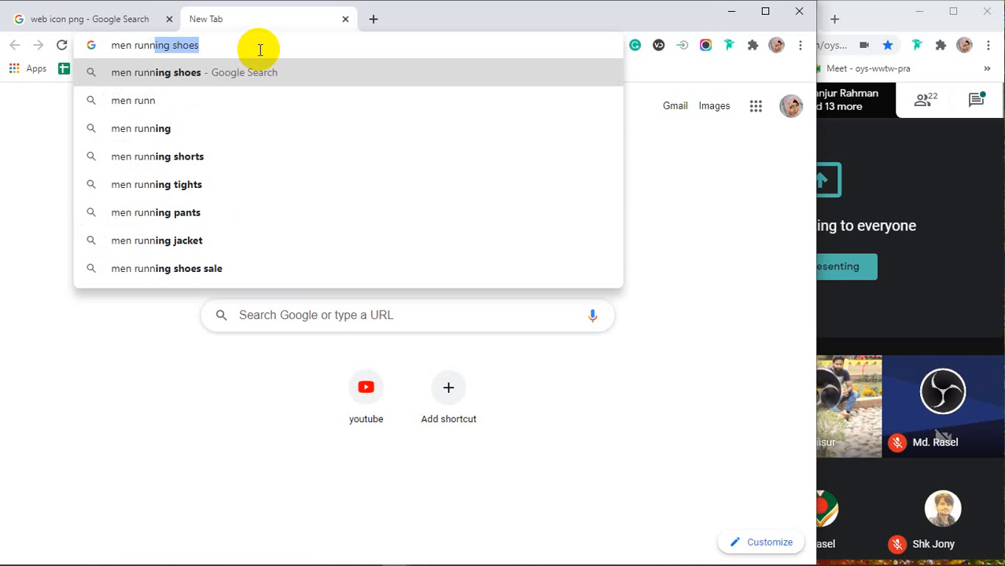
type("ing")
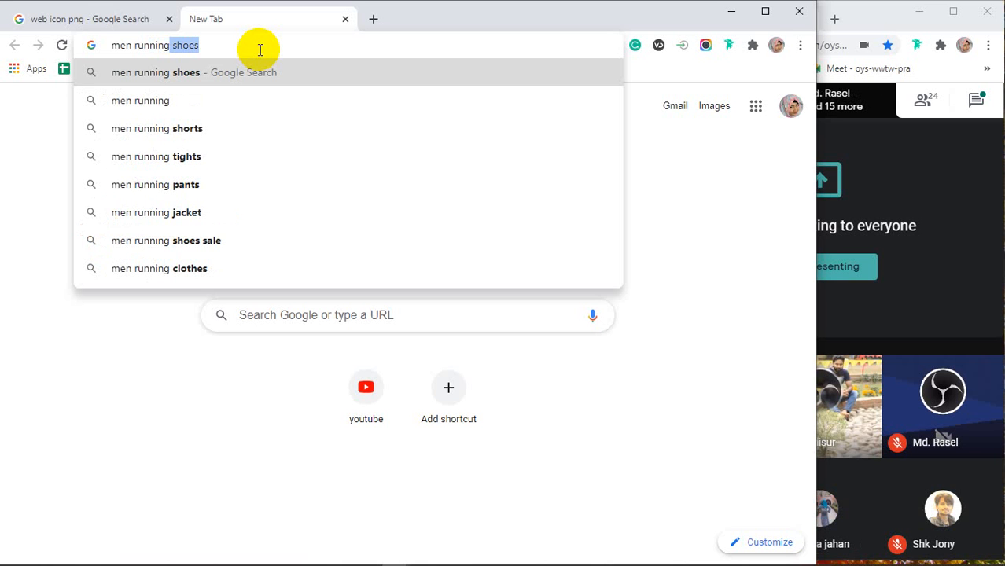
key("BackSpace")
key("Return")
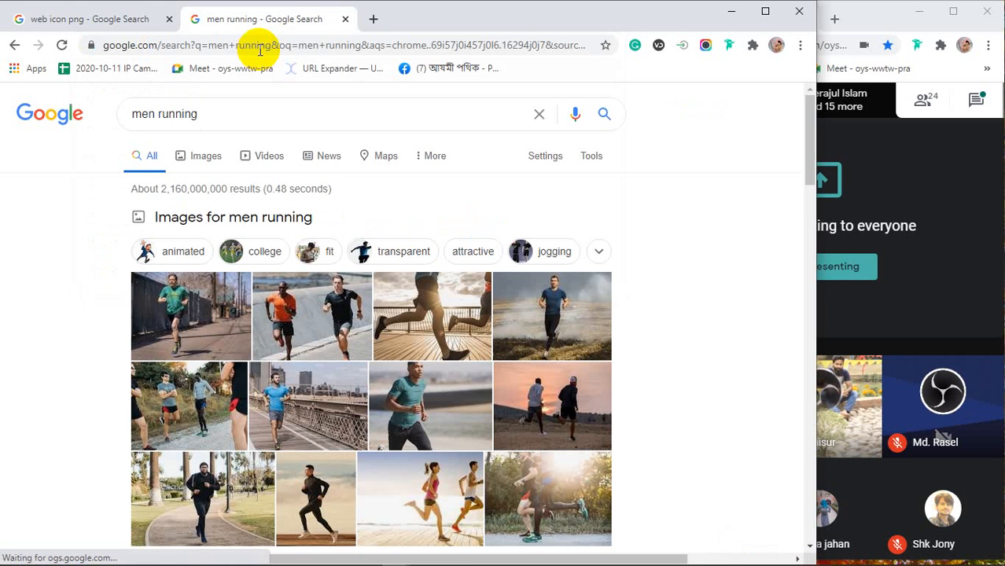
left_click(197, 159)
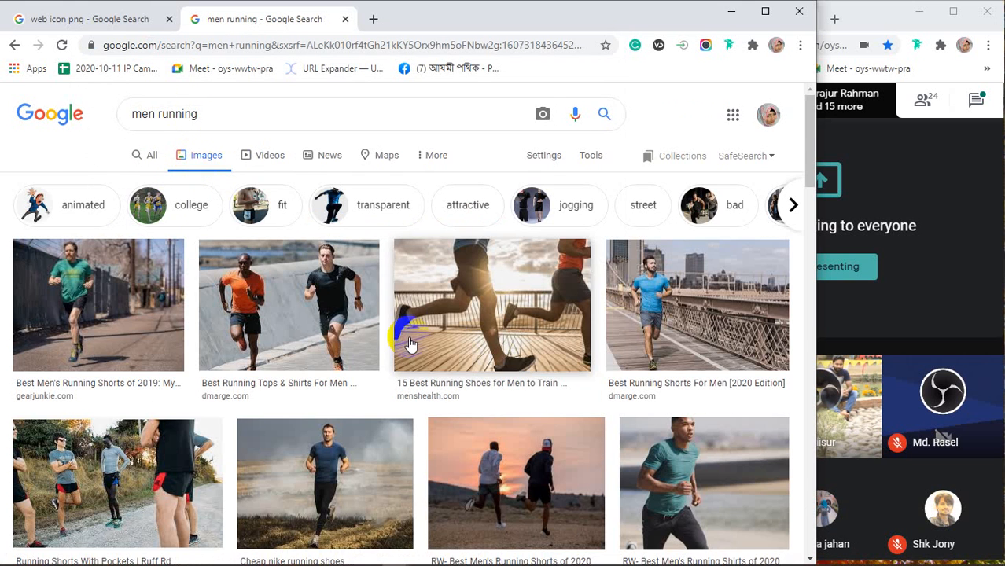
Preview the Tech Explorist photo of a woman and man running on the beach and look through its related images
scroll(295, 338, "down", 2)
scroll(295, 338, "down", 2)
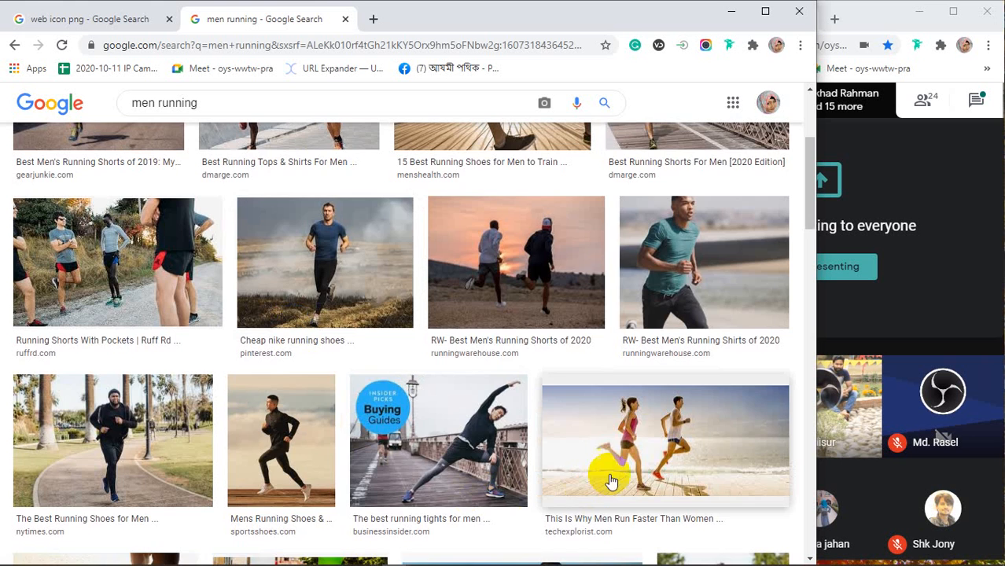
left_click(648, 442)
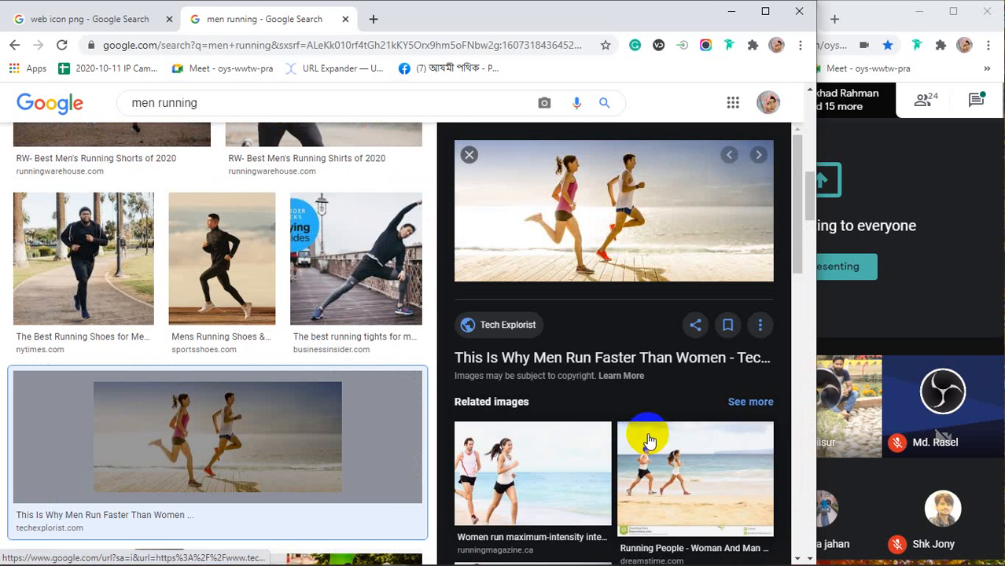
scroll(648, 442, "down", 4)
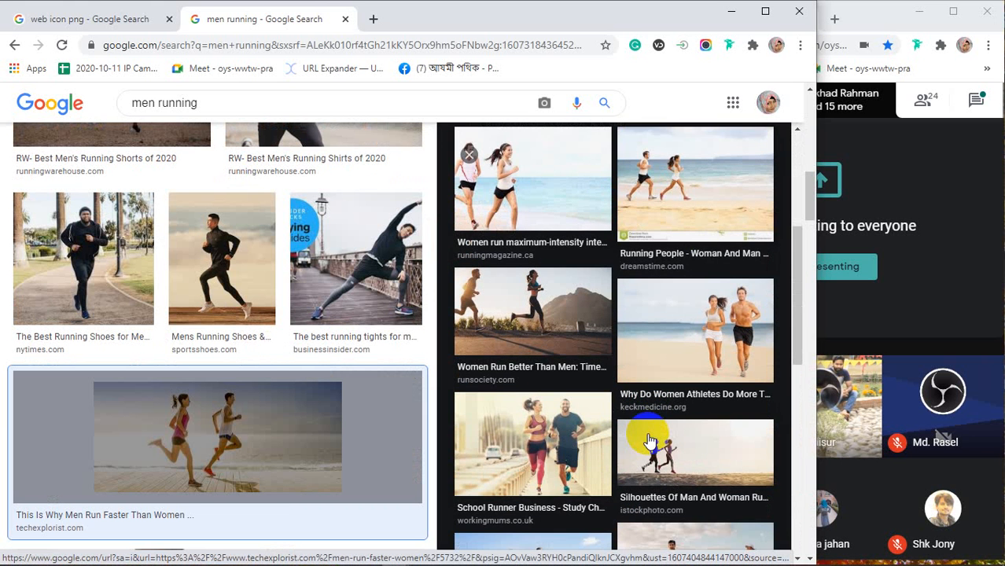
scroll(594, 426, "down", 4)
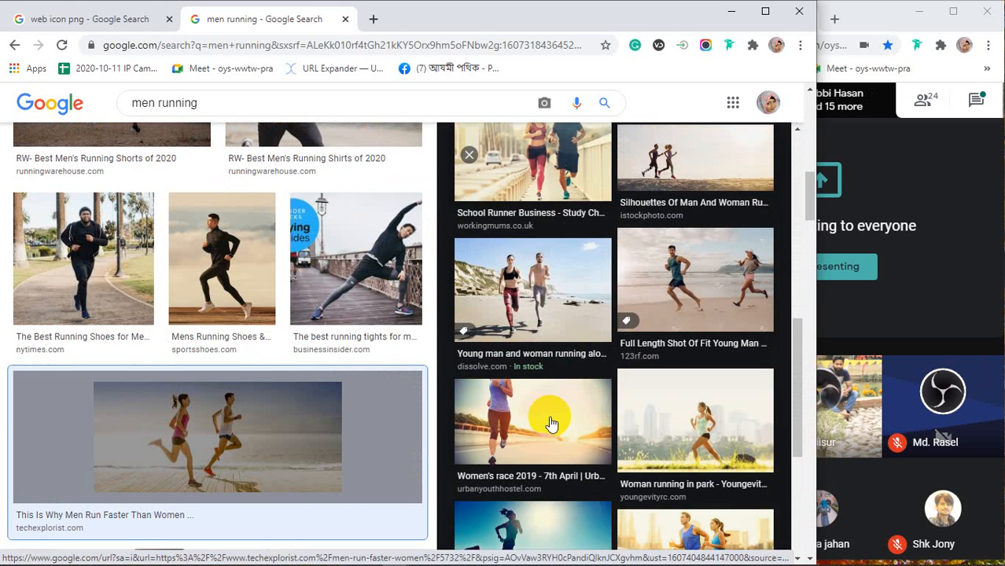
scroll(550, 423, "down", 2)
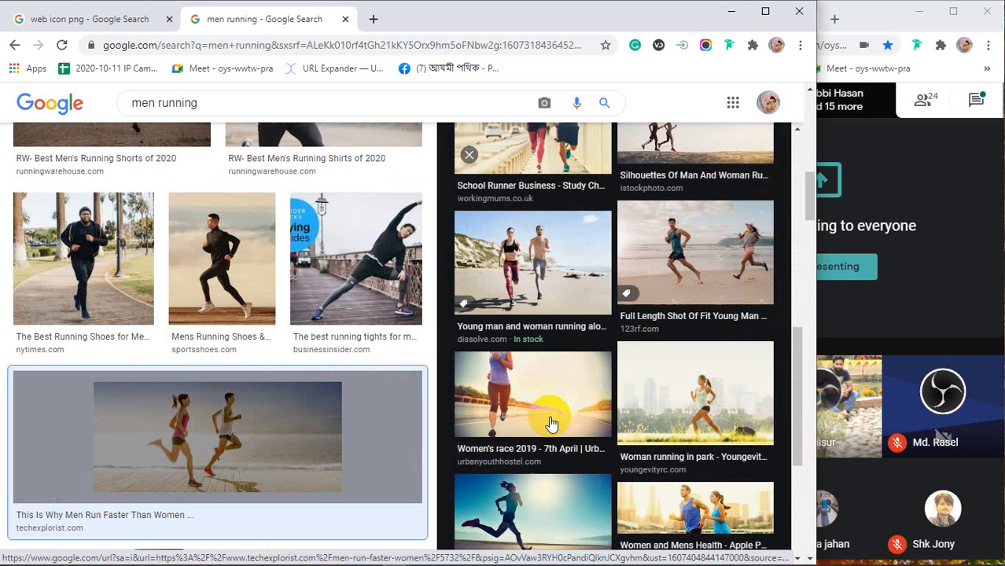
scroll(551, 423, "up", 10)
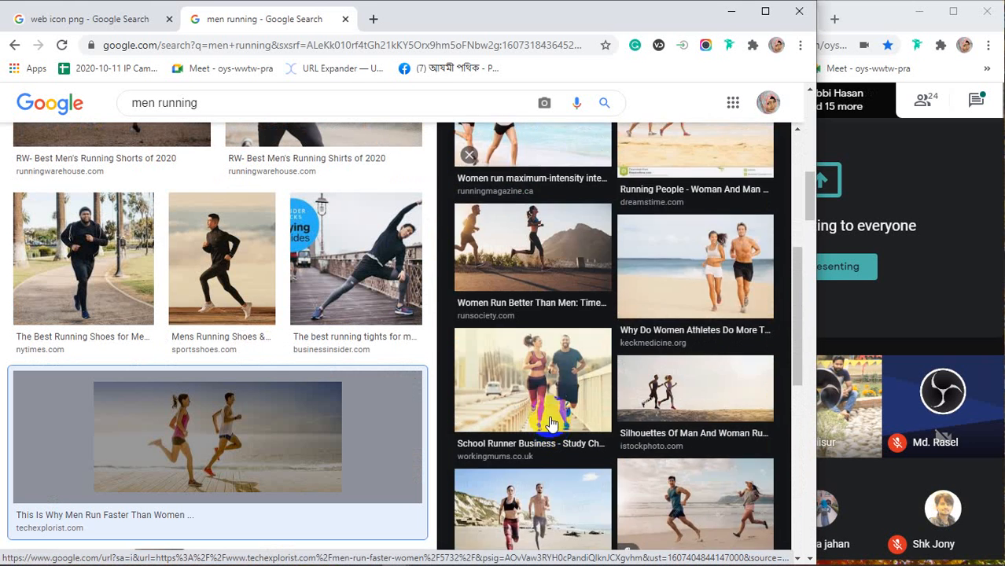
right_click(566, 186)
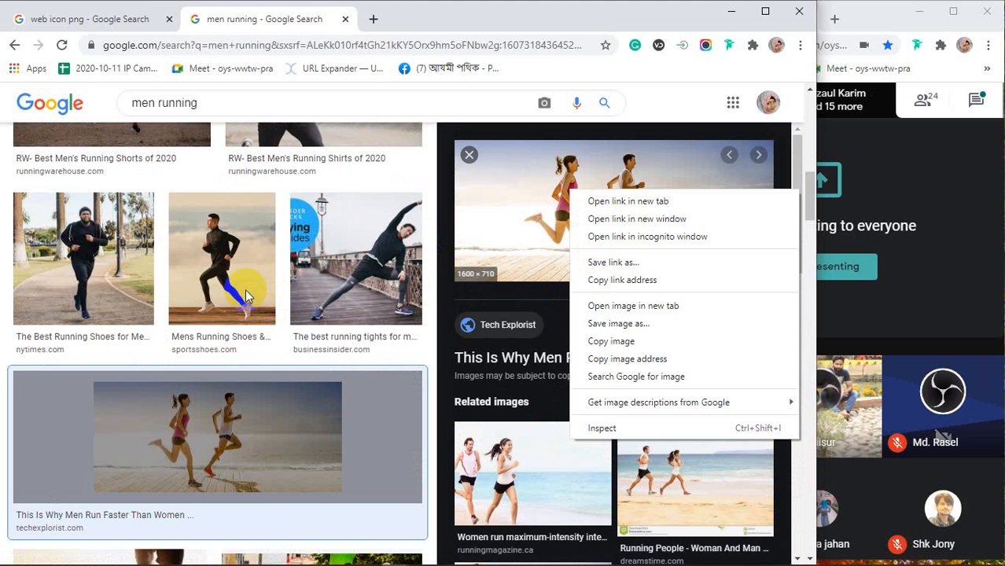
Preview the SportsShoes.com runner image, open the related "Sport man starting running" image from Everypixel and copy it
left_click(223, 273)
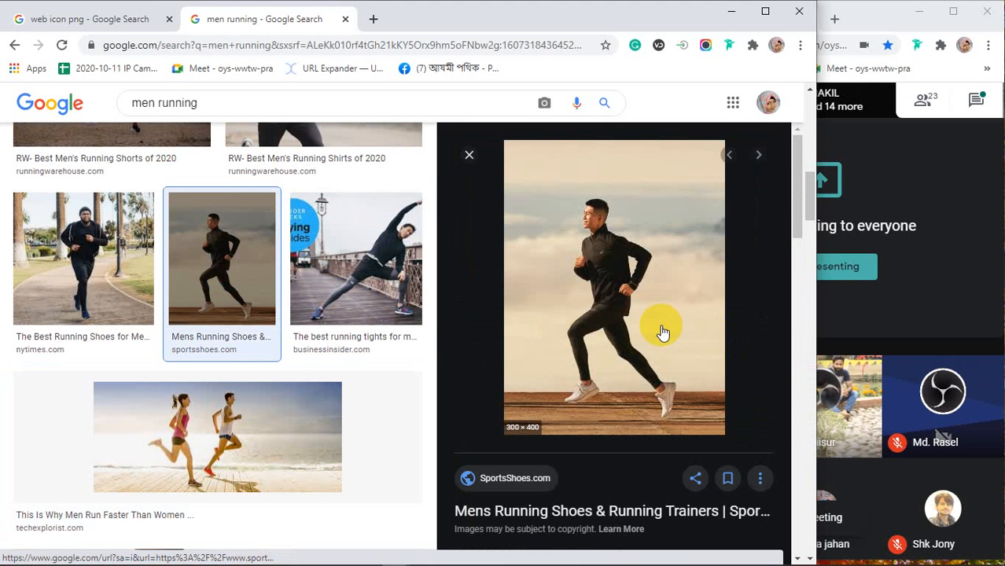
right_click(622, 318)
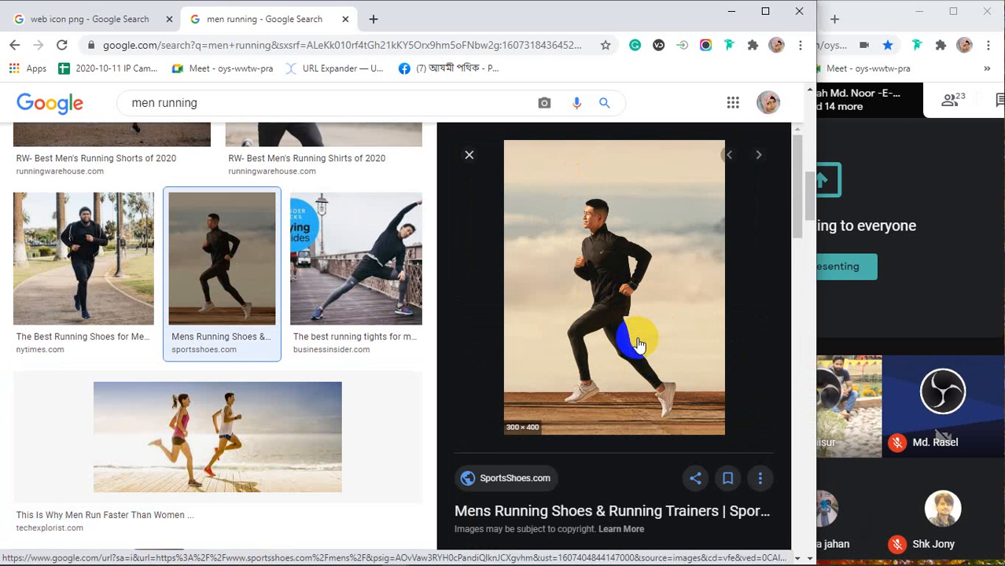
scroll(639, 343, "down", 3)
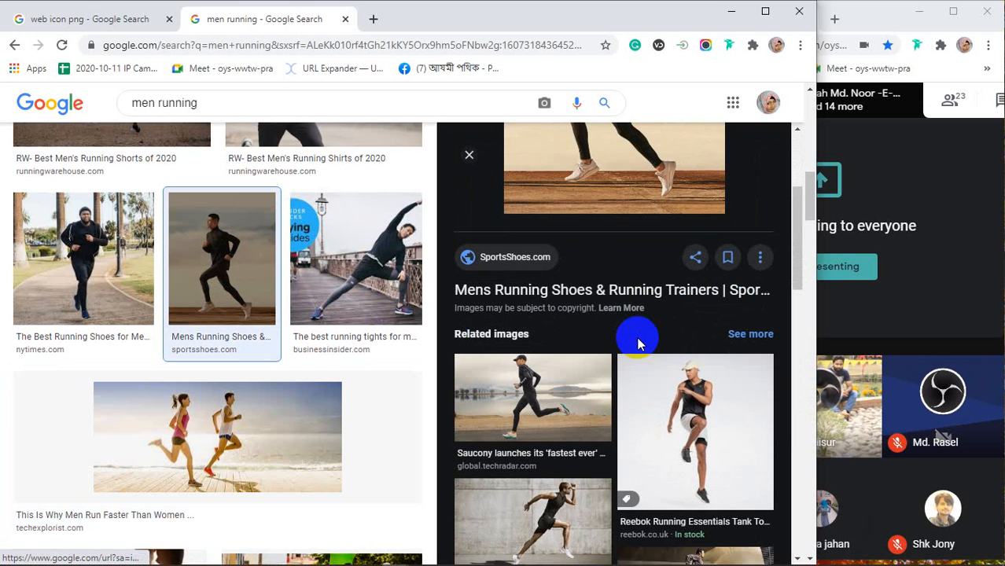
scroll(638, 344, "down", 2)
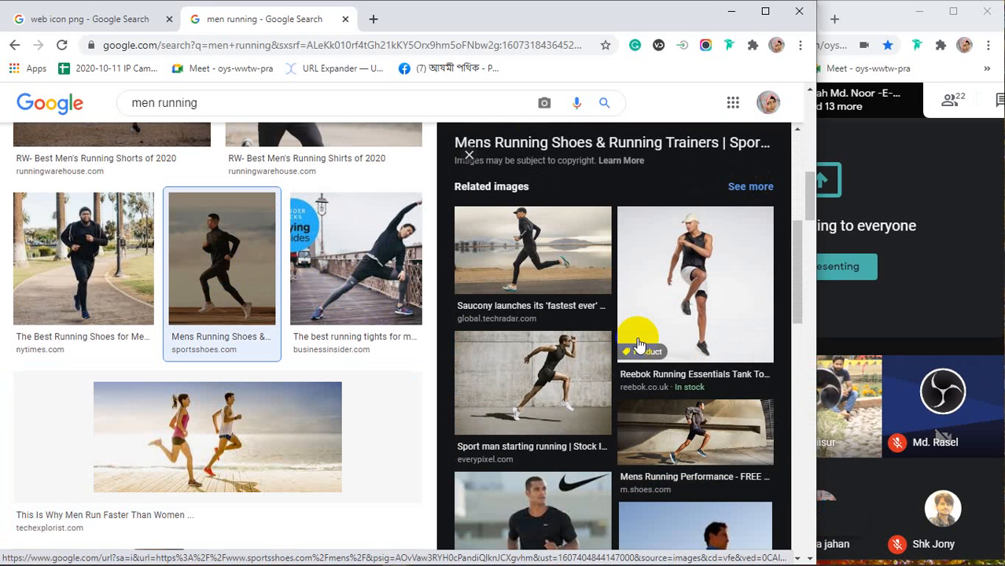
left_click(531, 381)
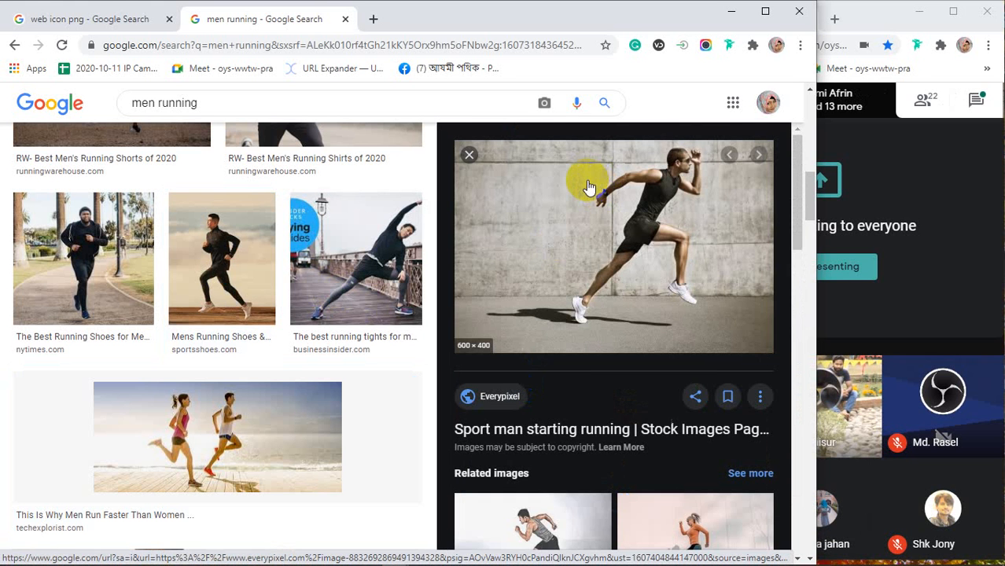
right_click(588, 187)
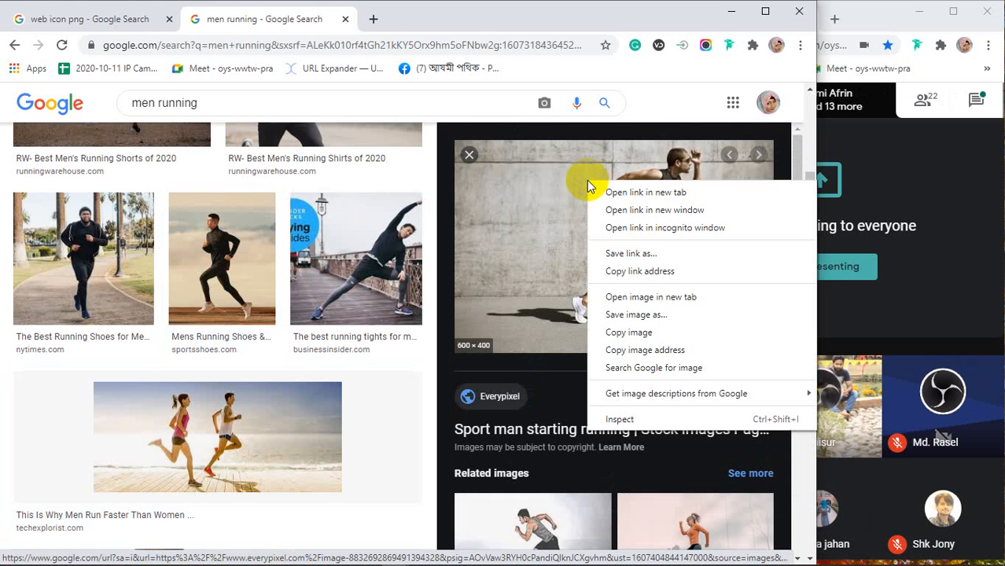
left_click(639, 333)
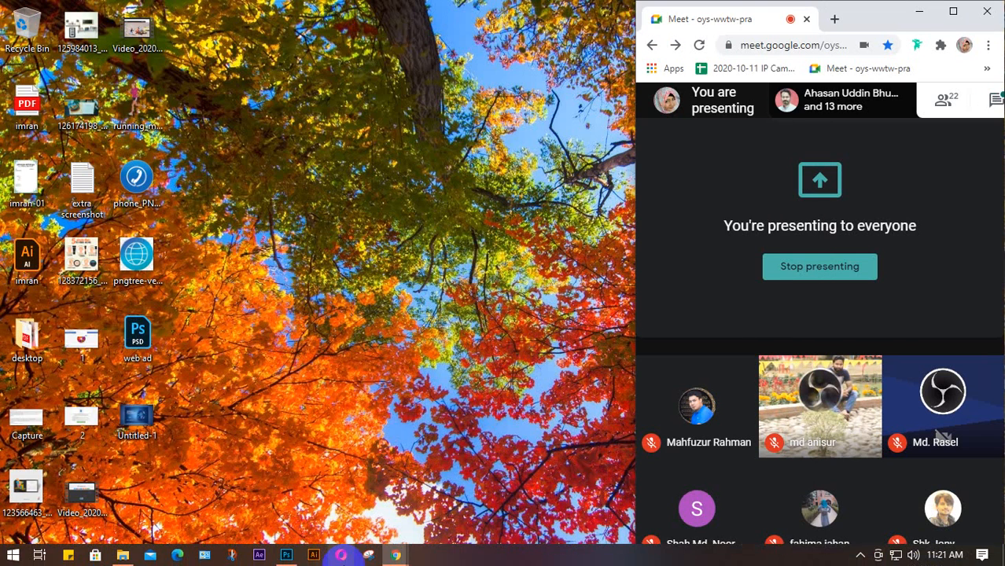
Switch to Photoshop, paste the copied runner image into the class 28 document and enlarge it to nearly fill the canvas
left_click(281, 557)
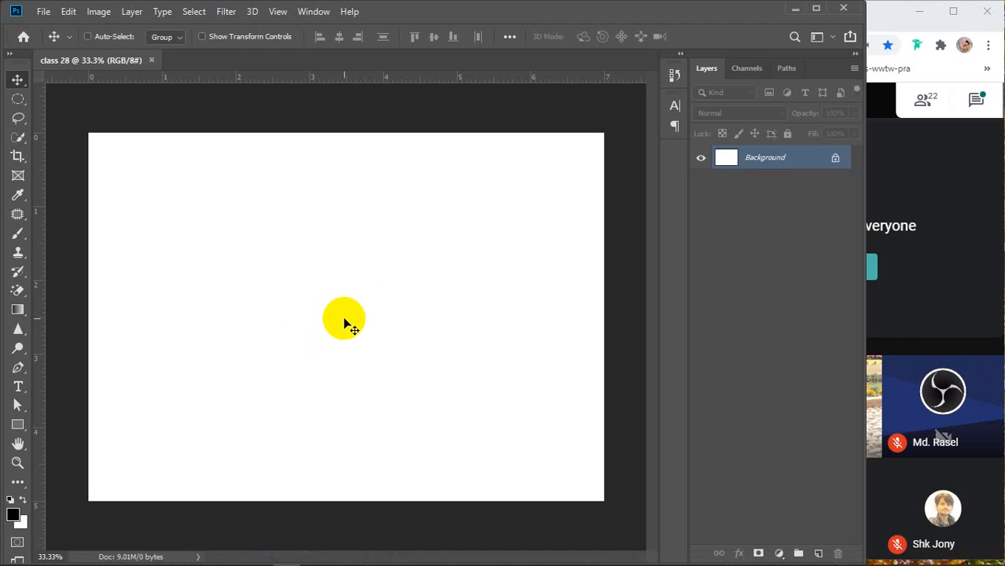
key("ctrl+v")
key("ctrl+t")
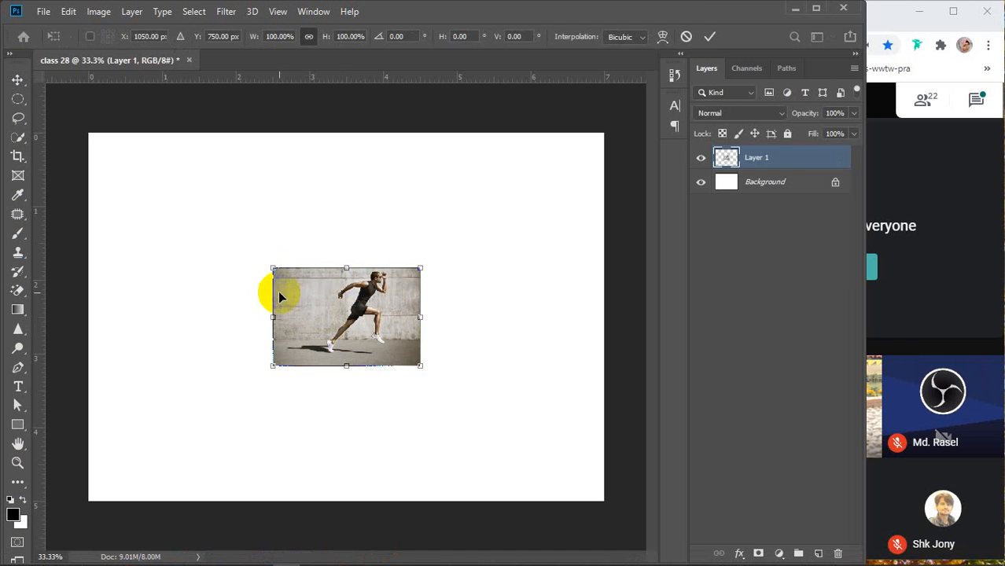
left_click_drag(268, 268, 93, 147)
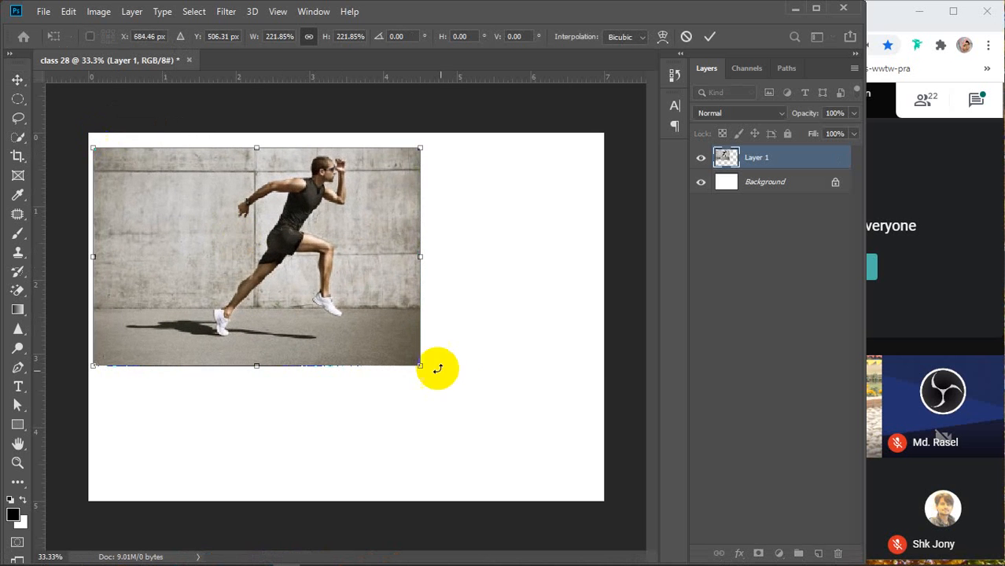
left_click_drag(422, 368, 591, 493)
key("Return")
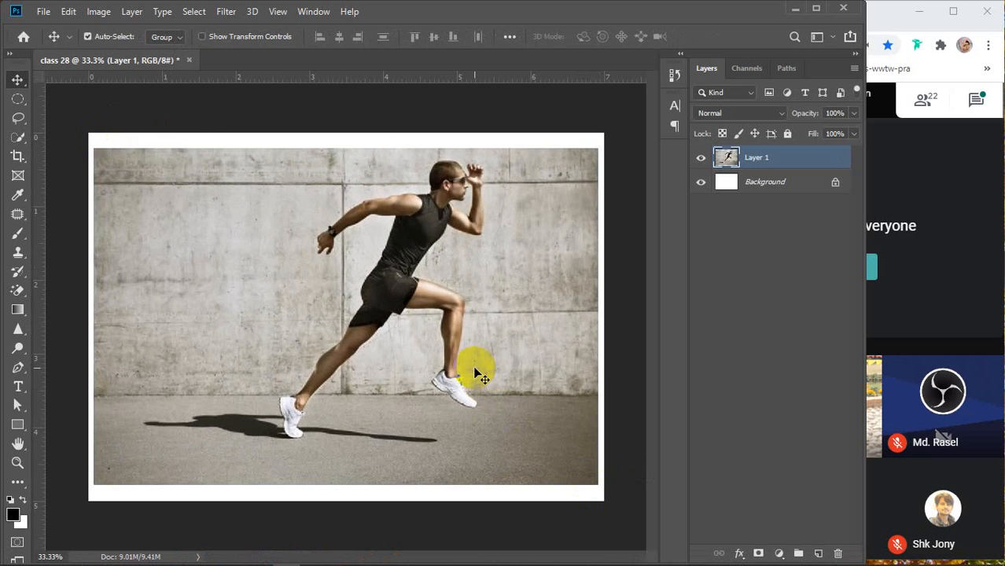
Duplicate Layer 1, hide the duplicate and make the original Layer 1 active
key("ctrl+j")
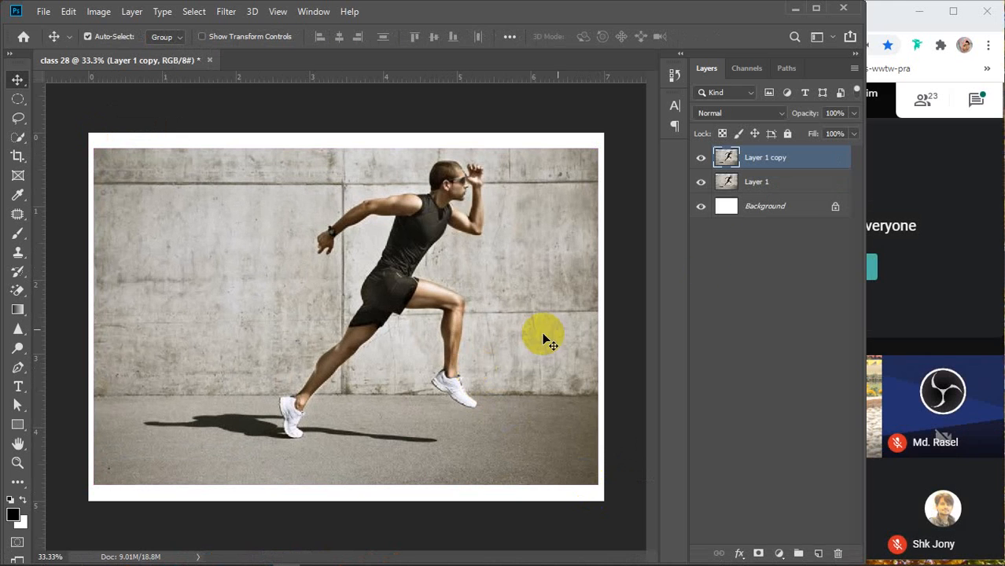
left_click(700, 158)
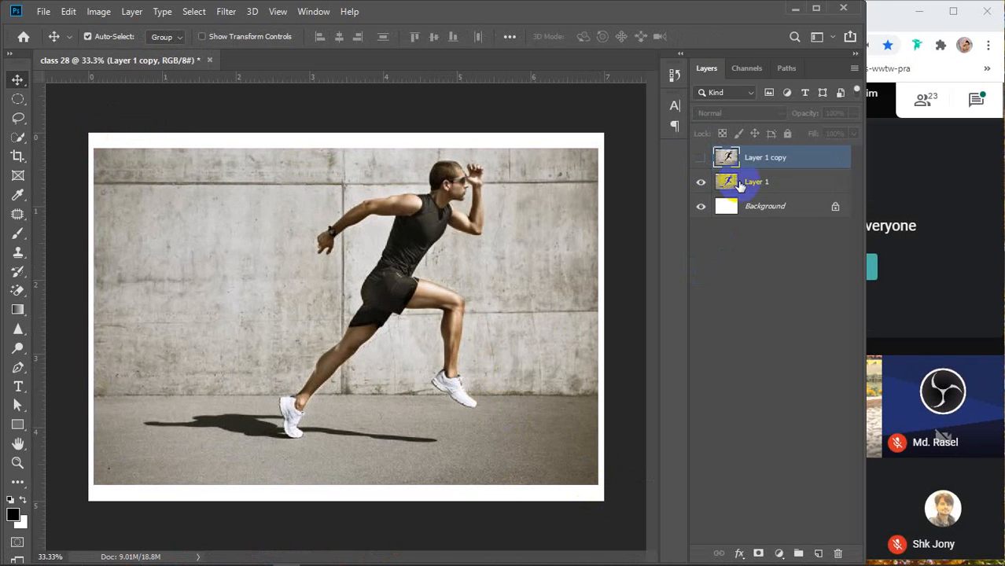
left_click(756, 183)
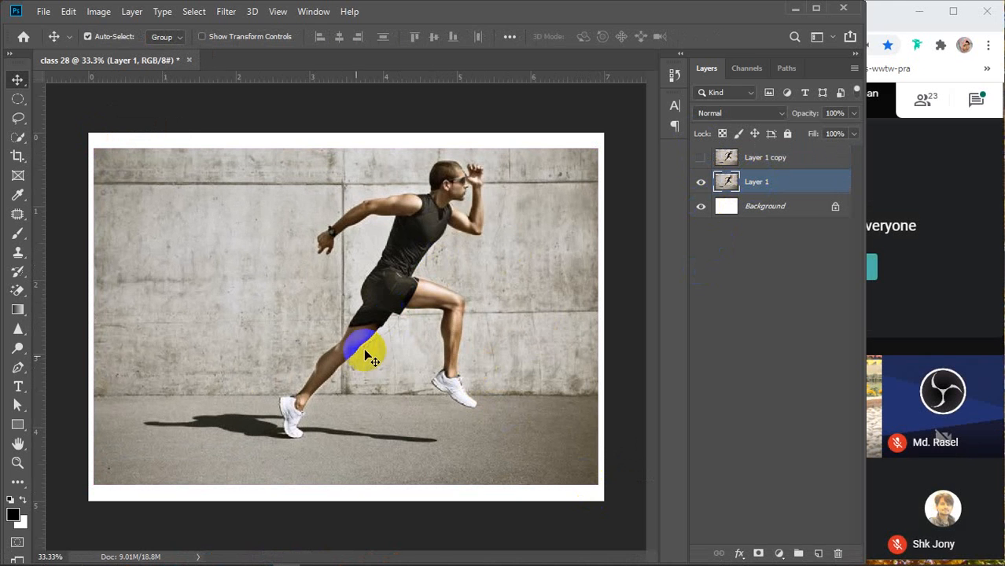
Select the running man with the Quick Selection tool and subtract the wall area in front of his forward shin
left_click_drag(18, 138, 77, 146)
mouse_move(460, 195)
left_mouse_down()
mouse_move(449, 169)
mouse_move(352, 340)
mouse_move(430, 287)
mouse_move(445, 299)
mouse_move(455, 389)
left_mouse_up()
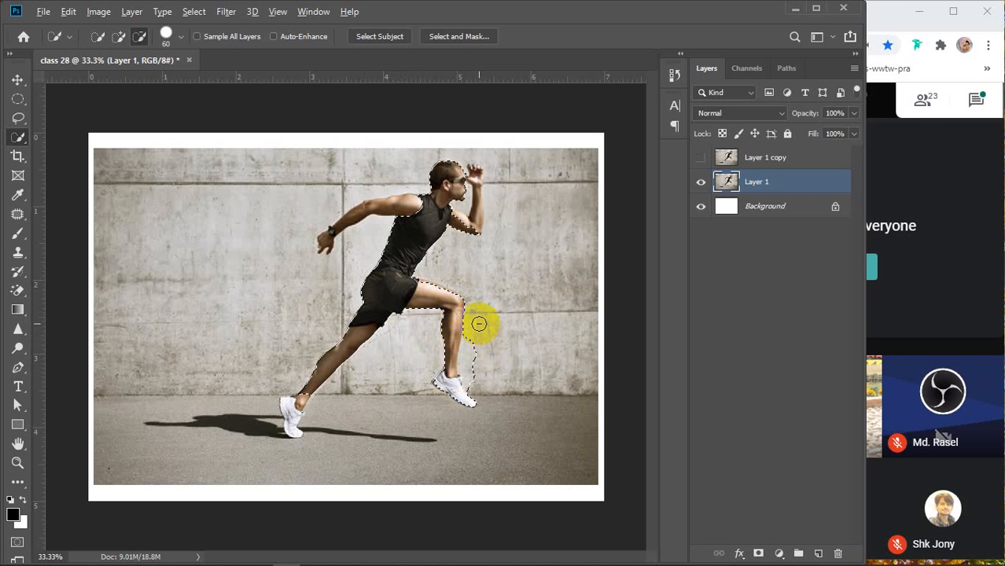
mouse_move(477, 323)
left_mouse_down()
mouse_move(474, 376)
mouse_move(466, 354)
mouse_move(468, 366)
mouse_move(477, 351)
left_mouse_up()
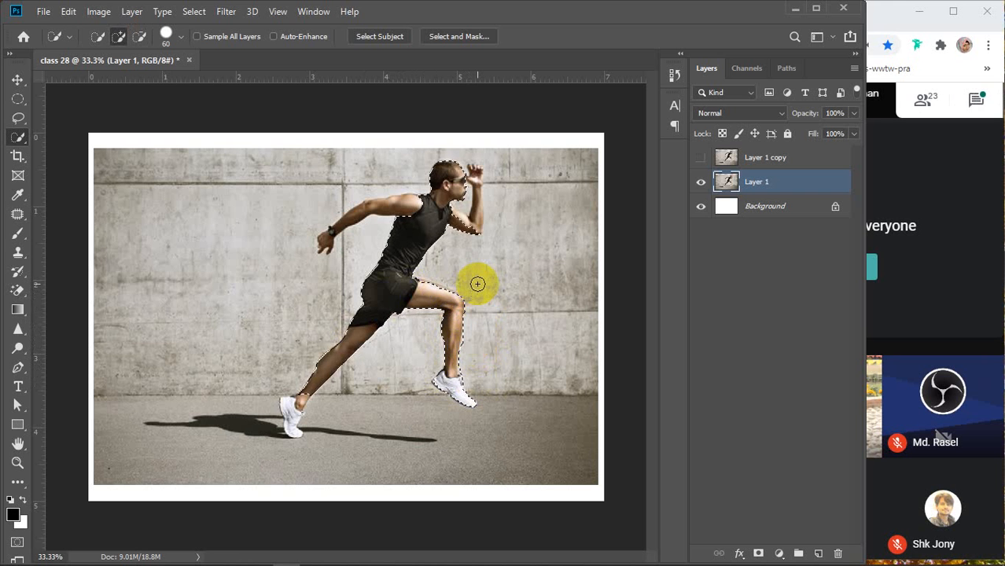
Add the runner's chest, raised arm and hand to the selection, reducing the brush size to 40
left_click(431, 221)
mouse_move(432, 221)
left_mouse_down()
mouse_move(393, 204)
mouse_move(447, 217)
left_mouse_up()
key("bracketleft")
key("bracketleft")
left_click(452, 214)
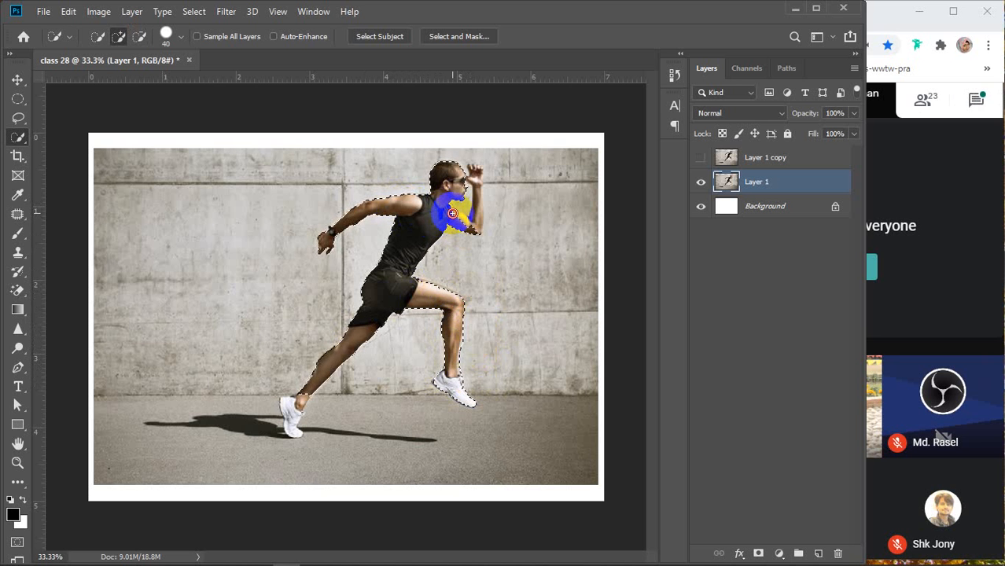
left_click_drag(471, 222, 473, 170)
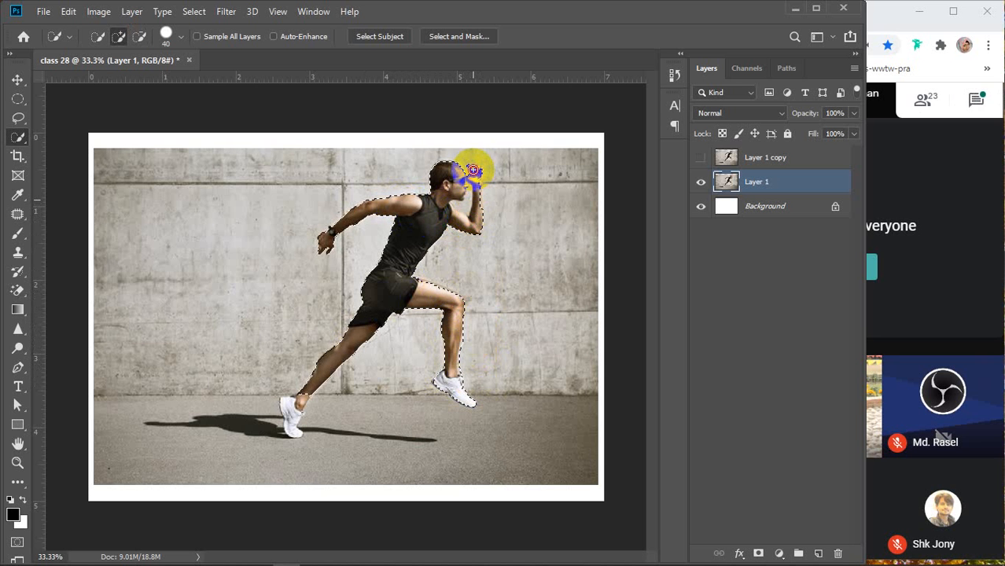
Subtract the wall area between the runner's chin and raised arm from the selection, using brush size 30
scroll(458, 208, "up", 5)
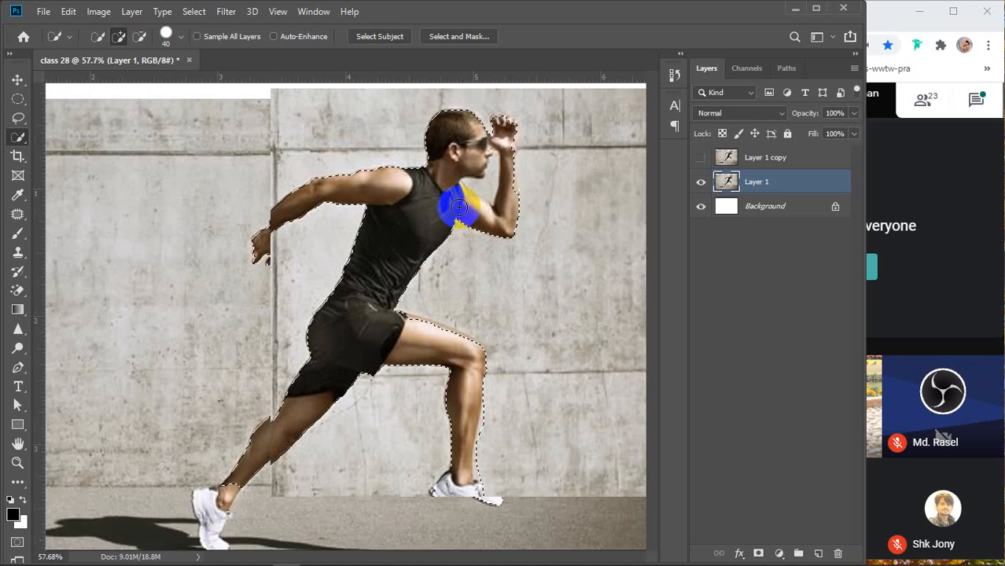
scroll(459, 208, "up", 2)
key("bracketleft")
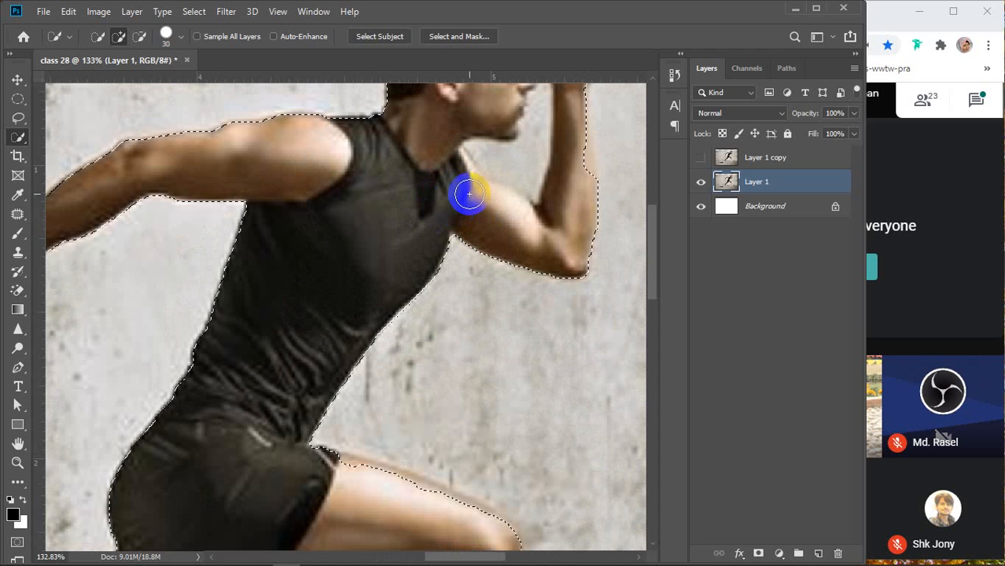
left_click(493, 168, "alt")
left_click_drag(492, 168, 520, 161)
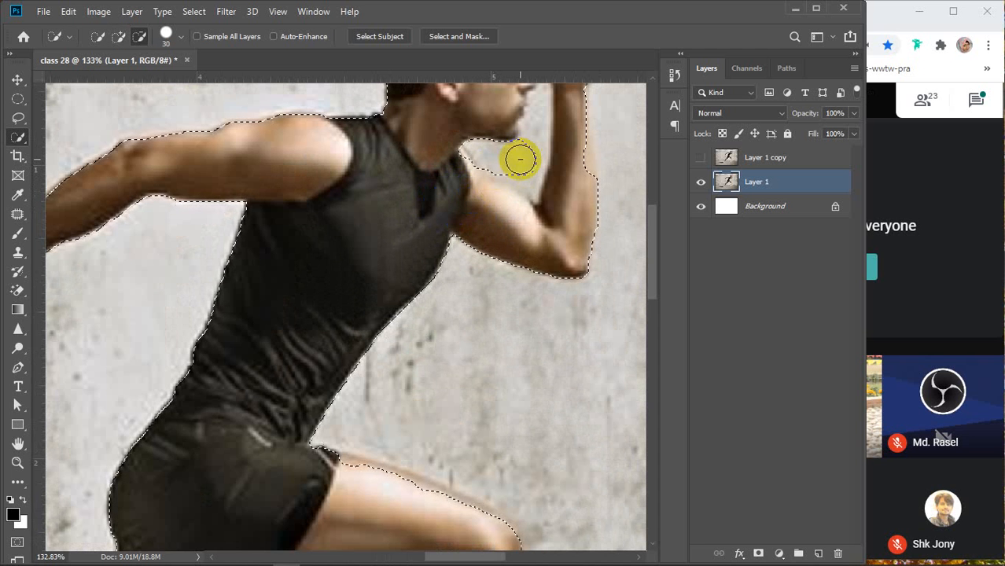
left_click(533, 169, "alt")
left_click(538, 132, "alt")
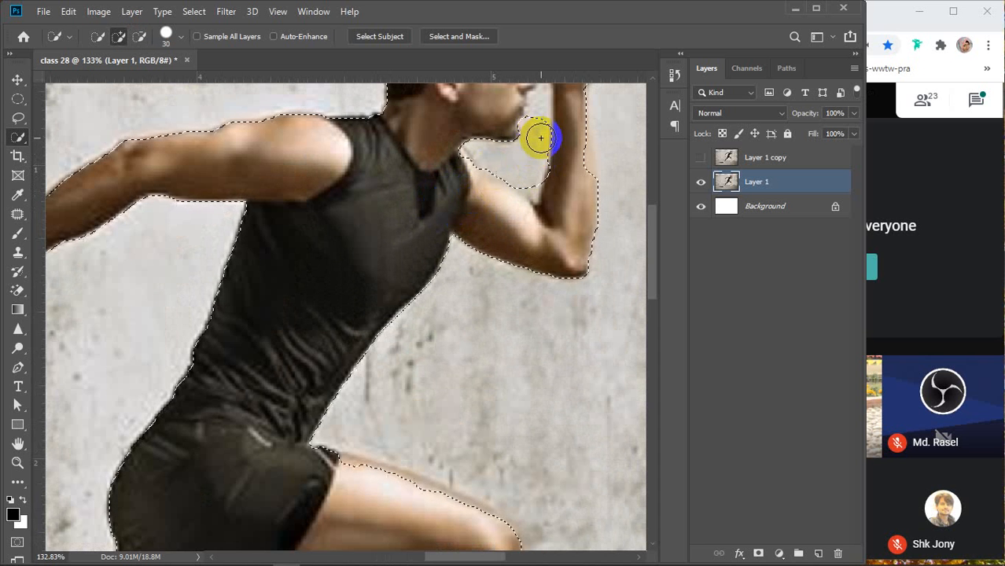
left_click_drag(539, 150, 497, 231)
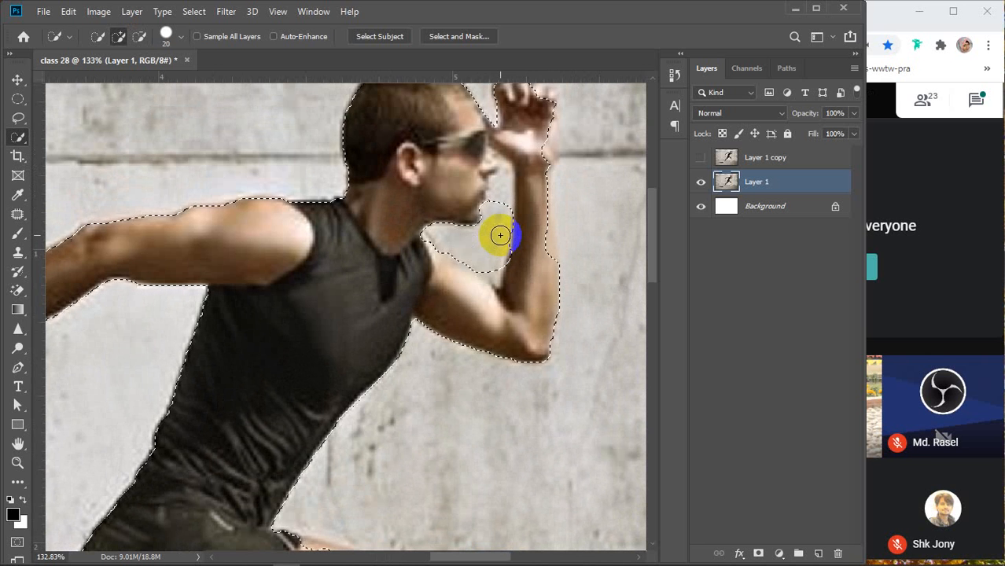
Reduce the brush to size 15 and subtract the remaining wall gap from the runner's face to the inner elbow
key("bracketleft")
key("bracketleft")
key("bracketleft")
left_click_drag(496, 207, 502, 179)
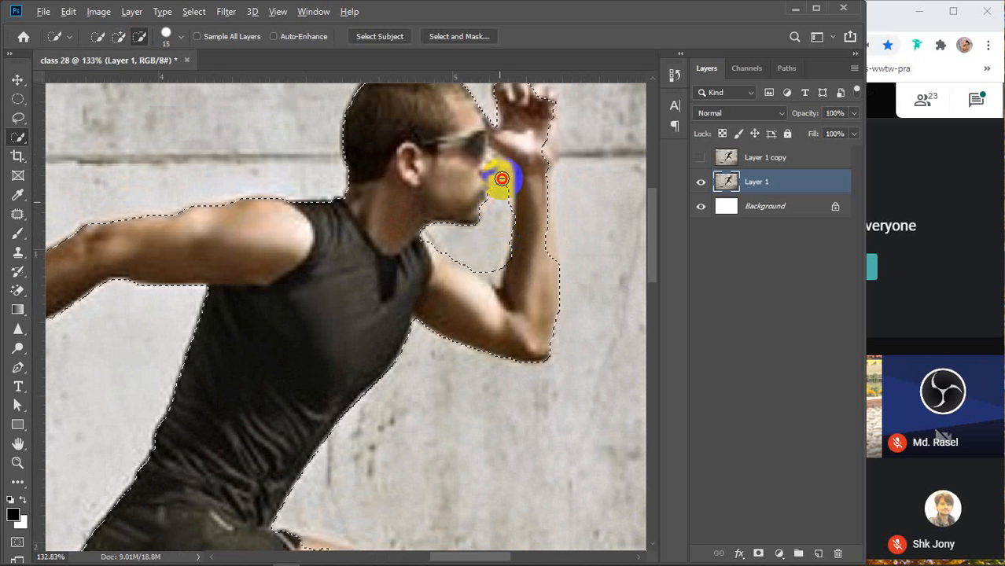
left_click(507, 196, "alt")
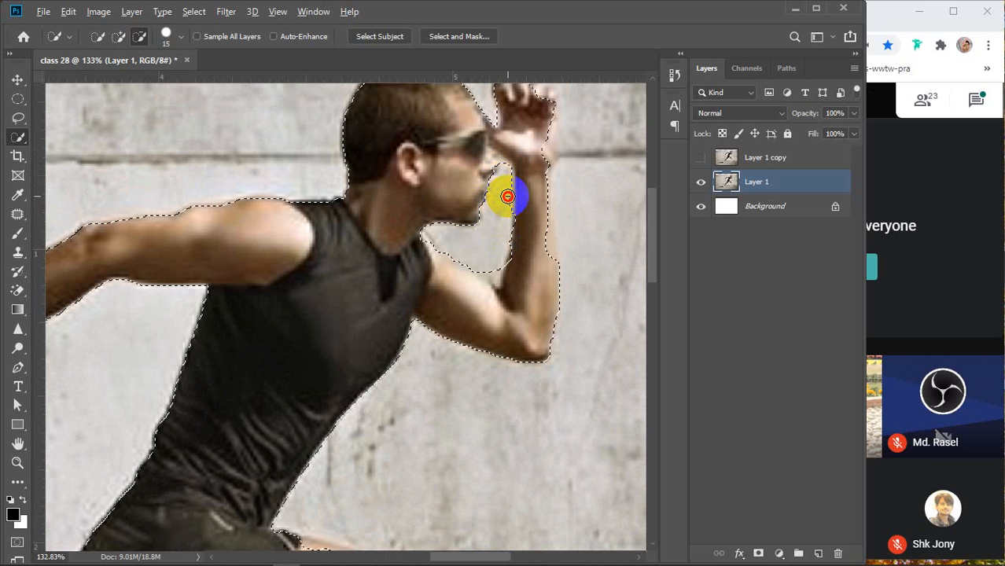
left_click_drag(504, 203, 489, 258)
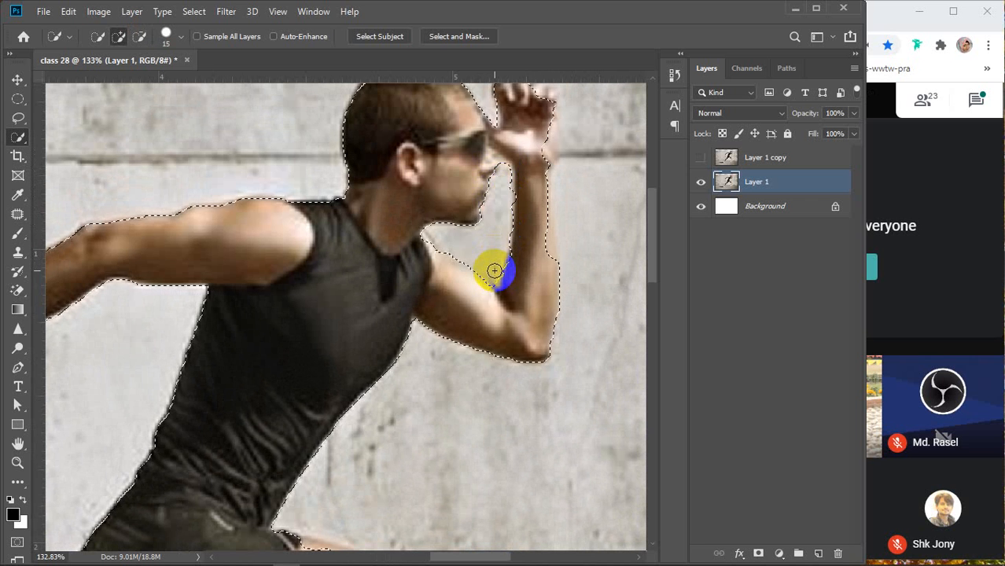
Set the brush size to 9 and add the runner's rear white shoe to the selection
key("bracketleft")
key("bracketleft")
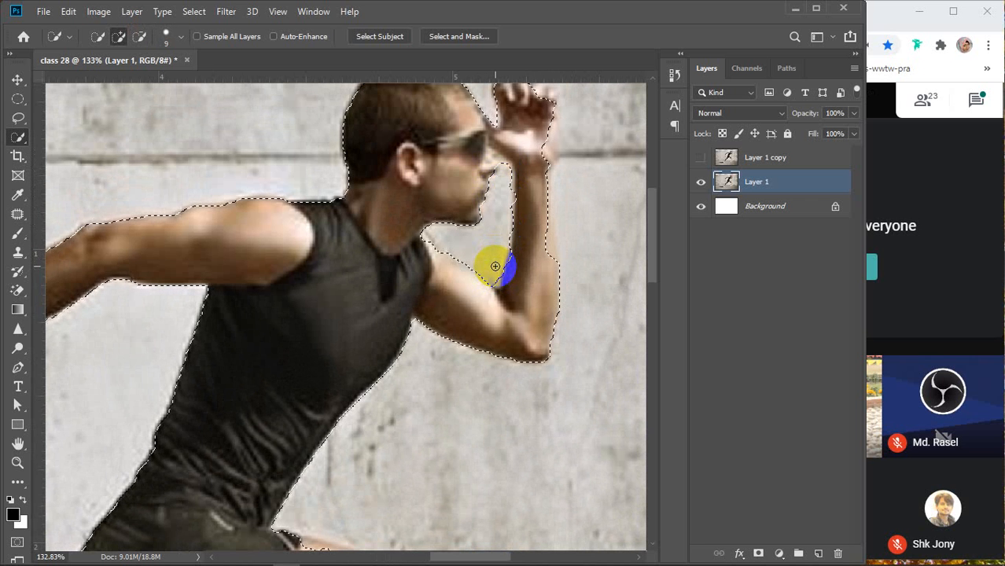
scroll(500, 285, "down", 6)
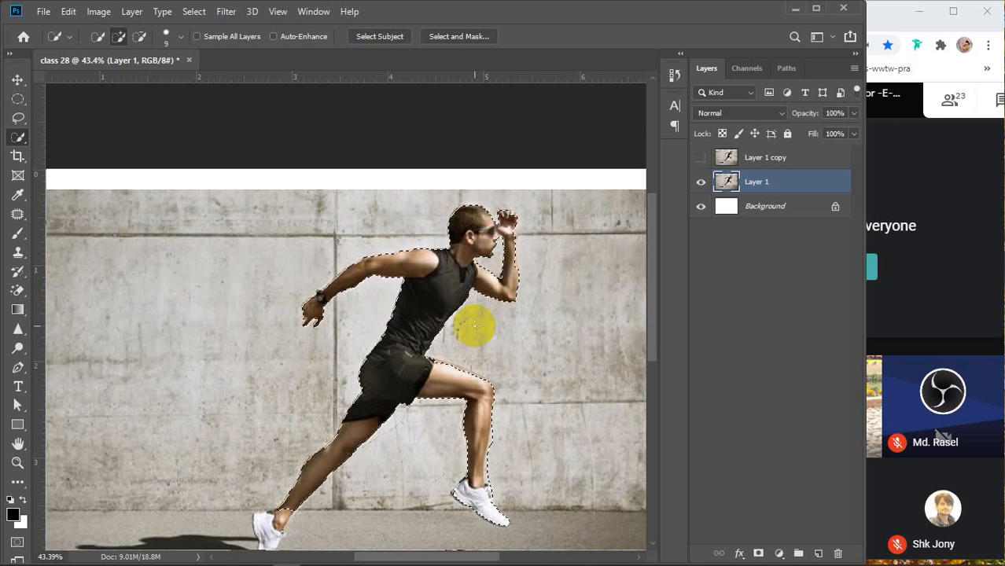
scroll(401, 424, "down", 3)
left_click_drag(280, 405, 266, 431)
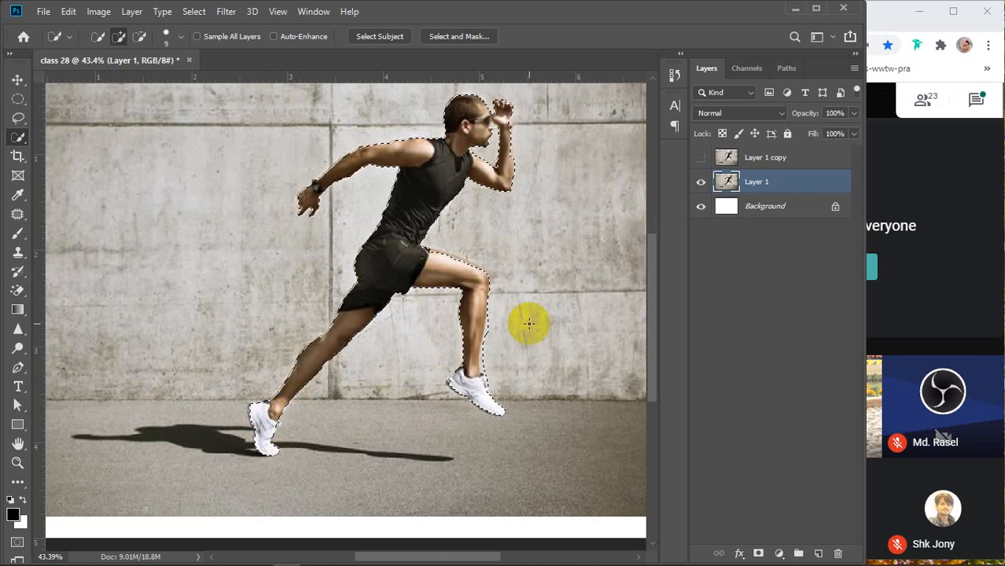
scroll(527, 322, "down", 2)
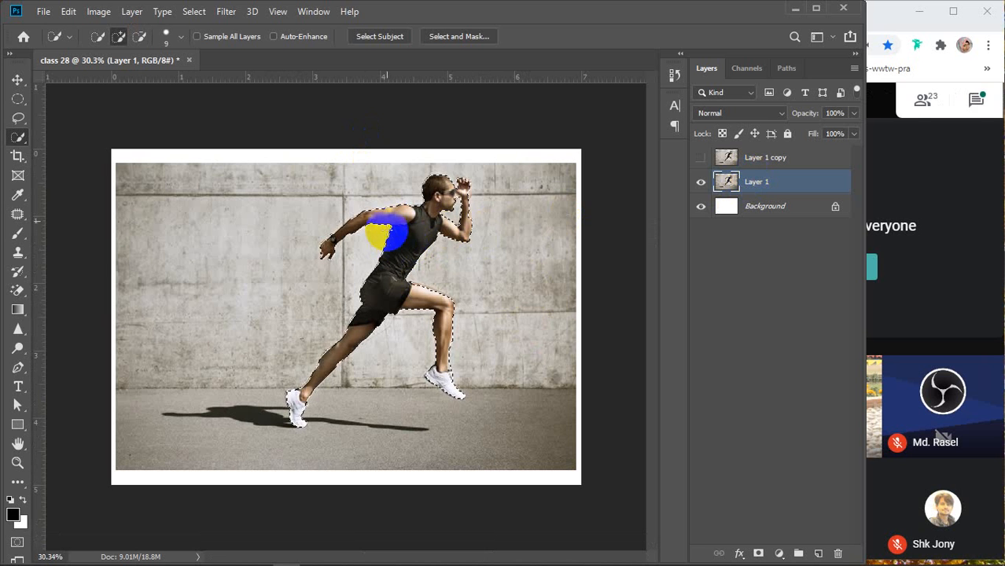
left_click_drag(384, 232, 445, 171)
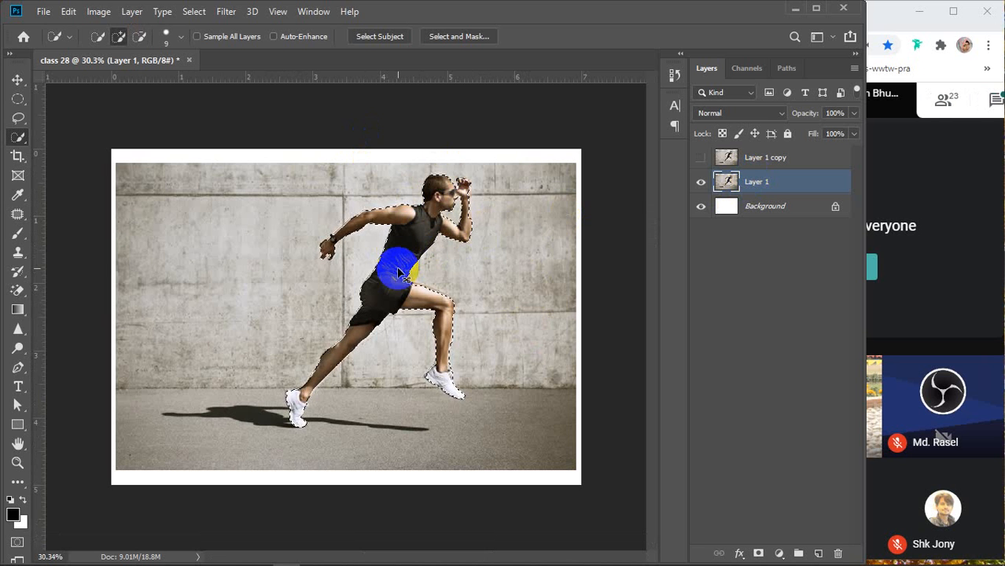
Invert the selection, delete the wall and ground around the runner on Layer 1, and deselect
key("ctrl+shift+i")
key("Delete")
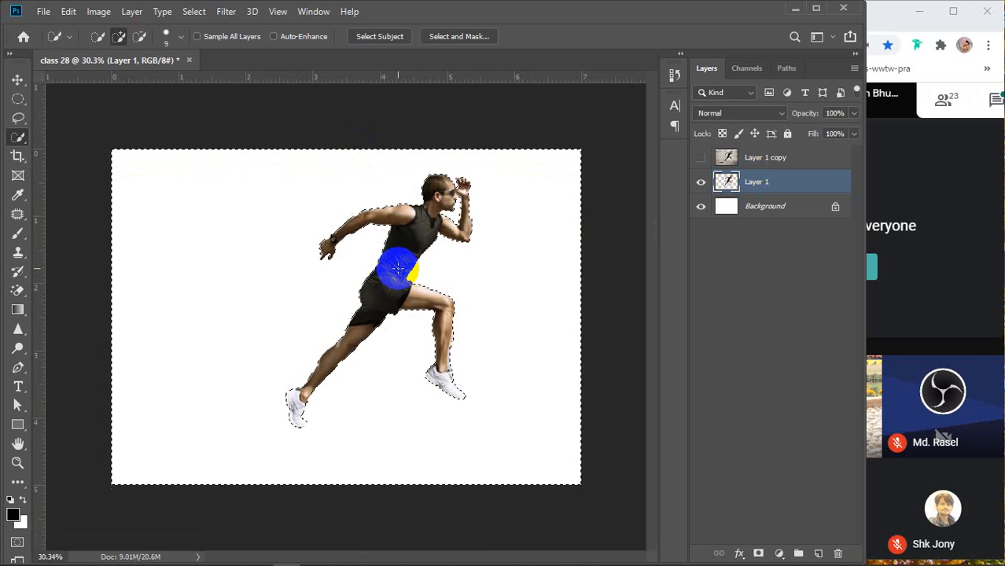
key("ctrl+d")
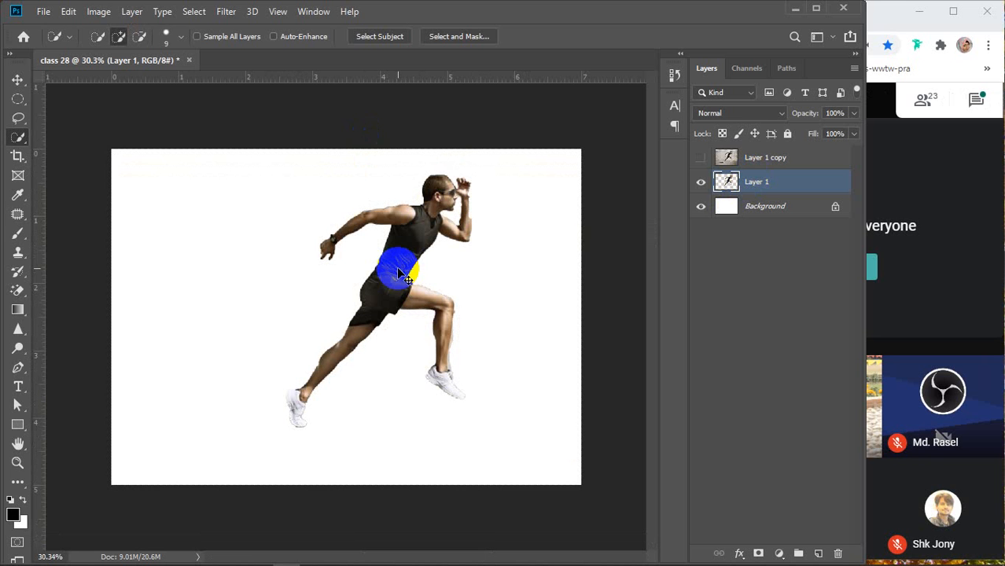
Undo the deselection, the background deletion and the selection inversion
key("ctrl+z")
key("ctrl+z")
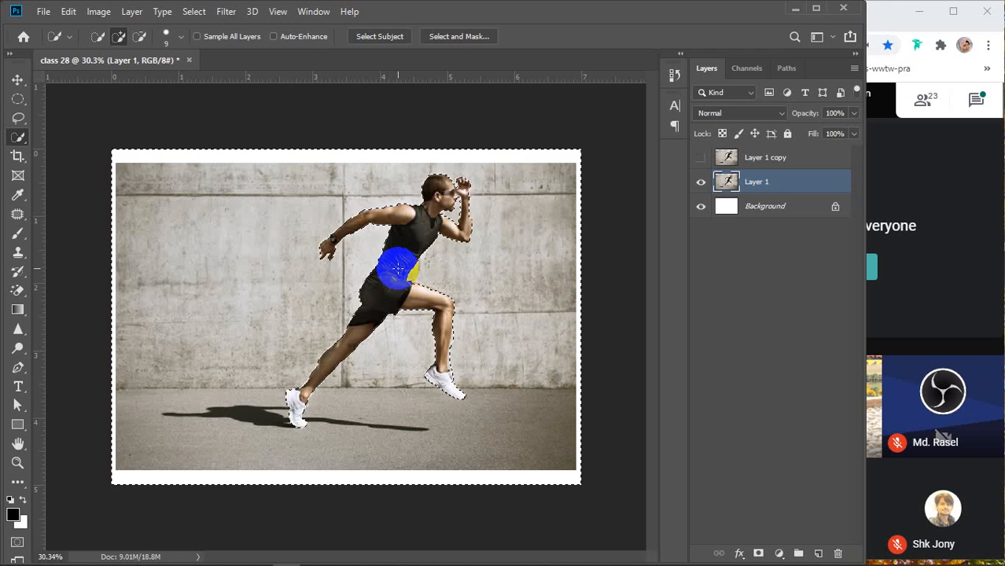
key("ctrl+z")
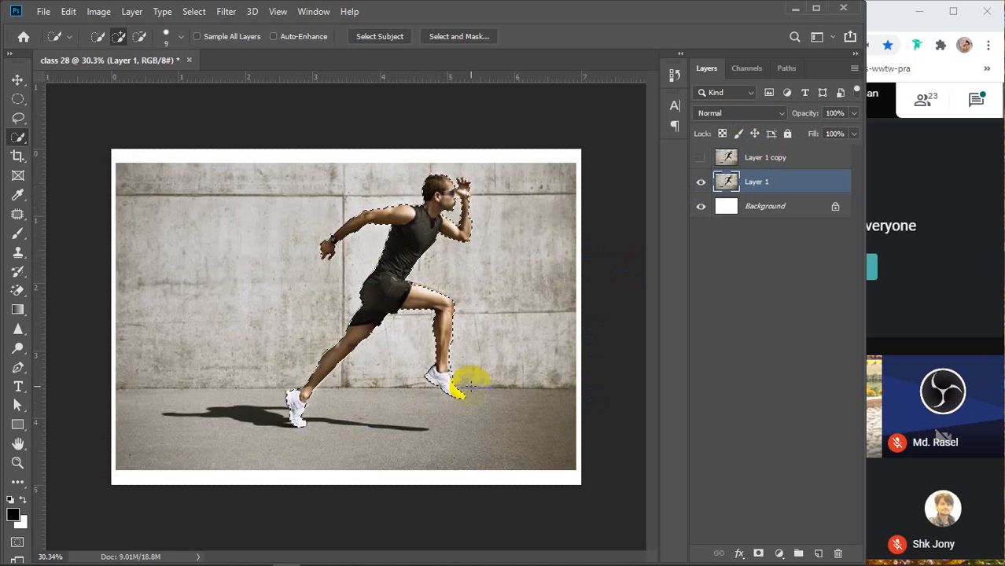
Add the runner's ground shadow to the selection and subtract the stray pavement strip beneath its thin forward part
left_click_drag(390, 339, 305, 396)
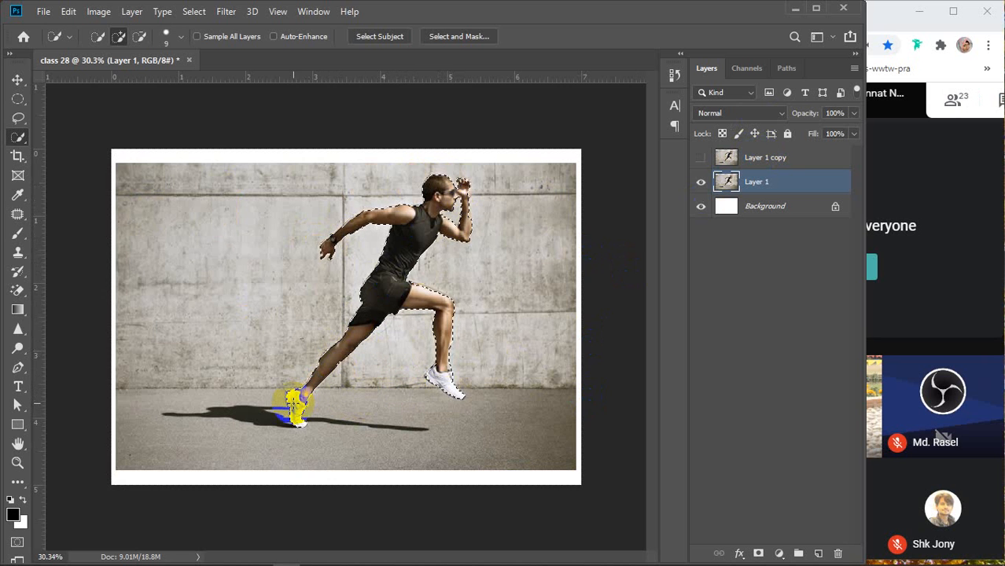
scroll(293, 402, "up", 4)
mouse_move(289, 437)
left_mouse_down()
mouse_move(346, 316)
mouse_move(321, 330)
mouse_move(205, 325)
mouse_move(274, 352)
mouse_move(366, 352)
left_mouse_up()
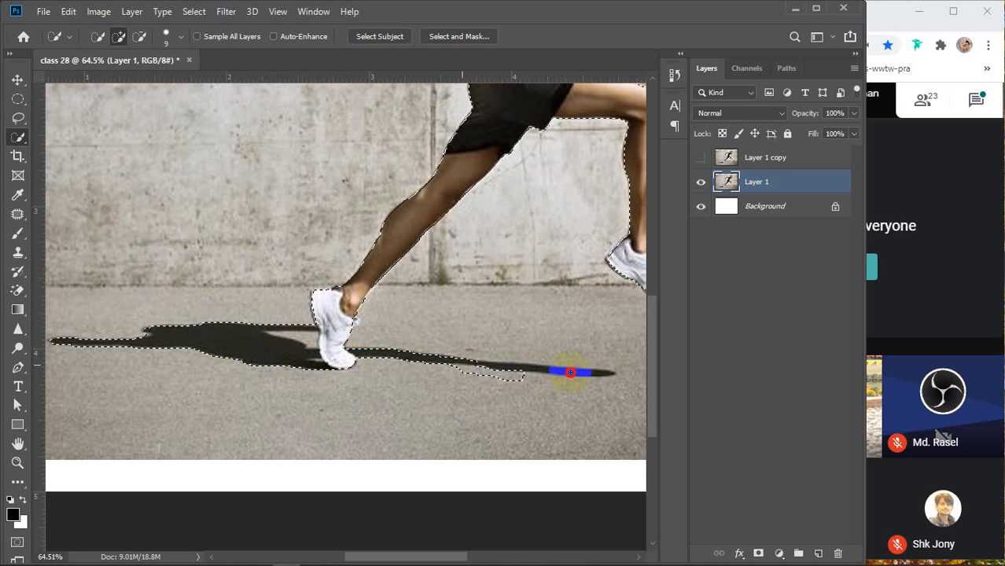
left_click_drag(582, 371, 544, 349)
scroll(497, 399, "up", 5)
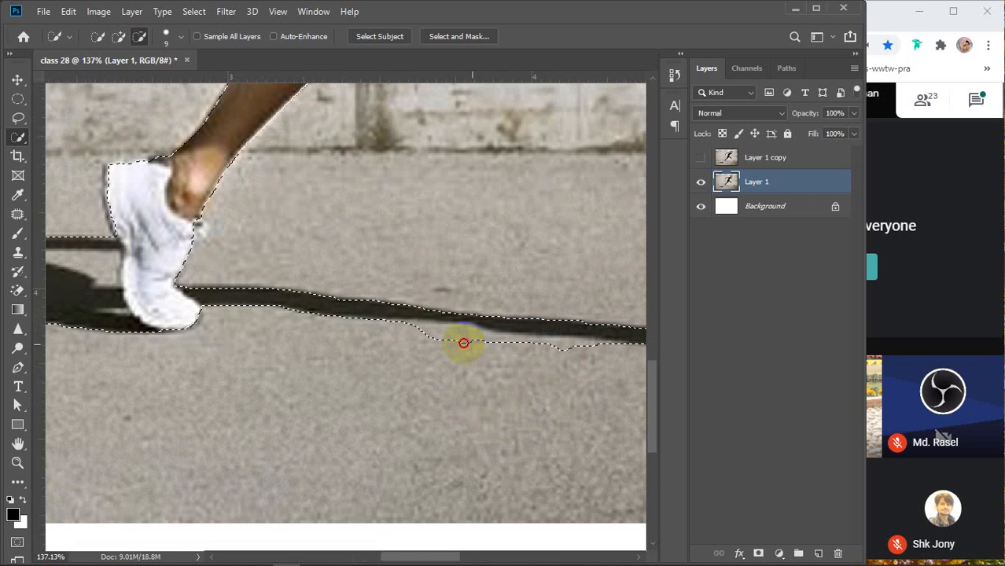
mouse_move(432, 337)
left_mouse_down()
mouse_move(422, 333)
mouse_move(476, 333)
left_mouse_up()
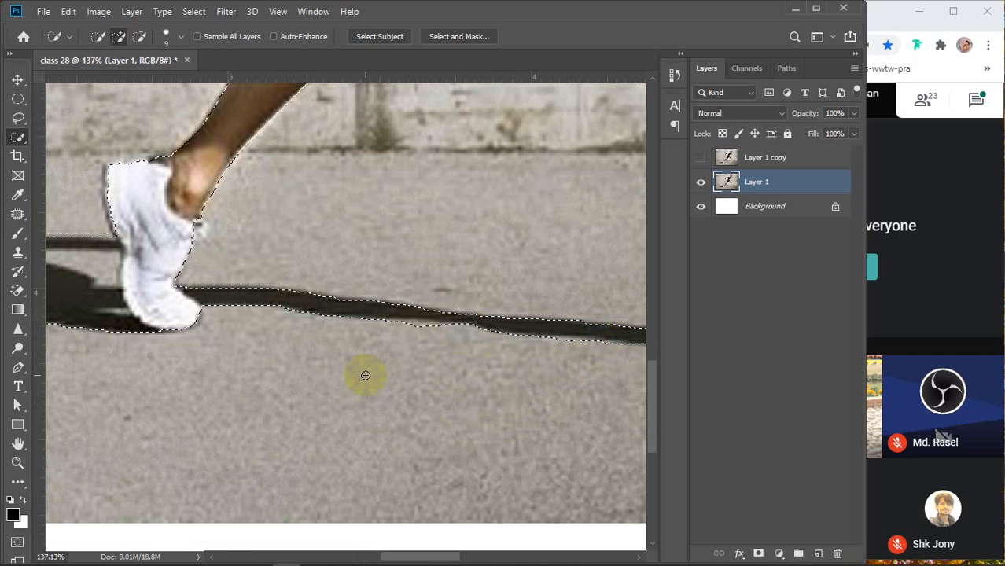
Subtract the light pavement gap between the shadow and the rear shoe from the selection
scroll(365, 374, "down", 2)
left_click_drag(187, 324, 300, 392)
scroll(300, 393, "up", 5)
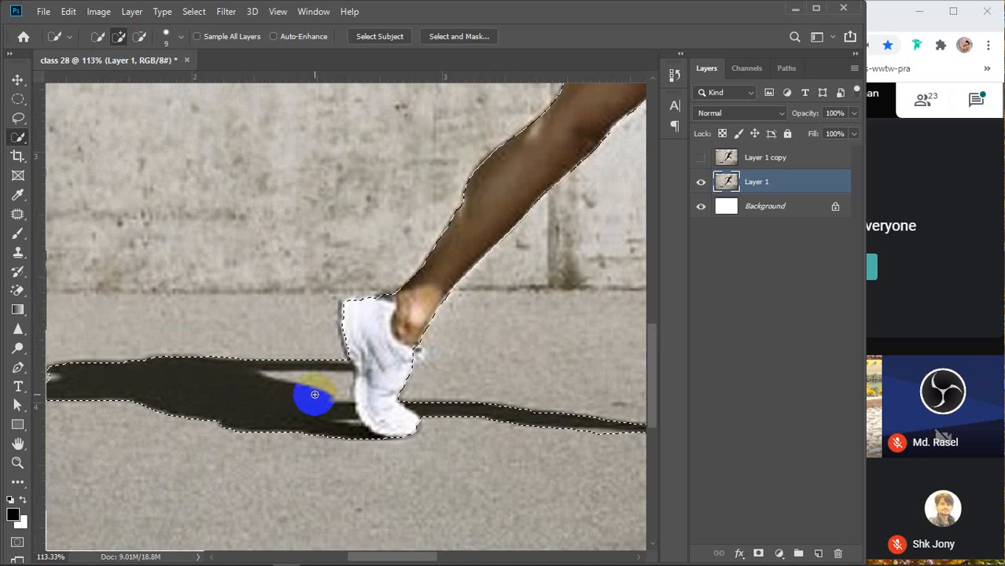
left_click_drag(262, 357, 302, 352)
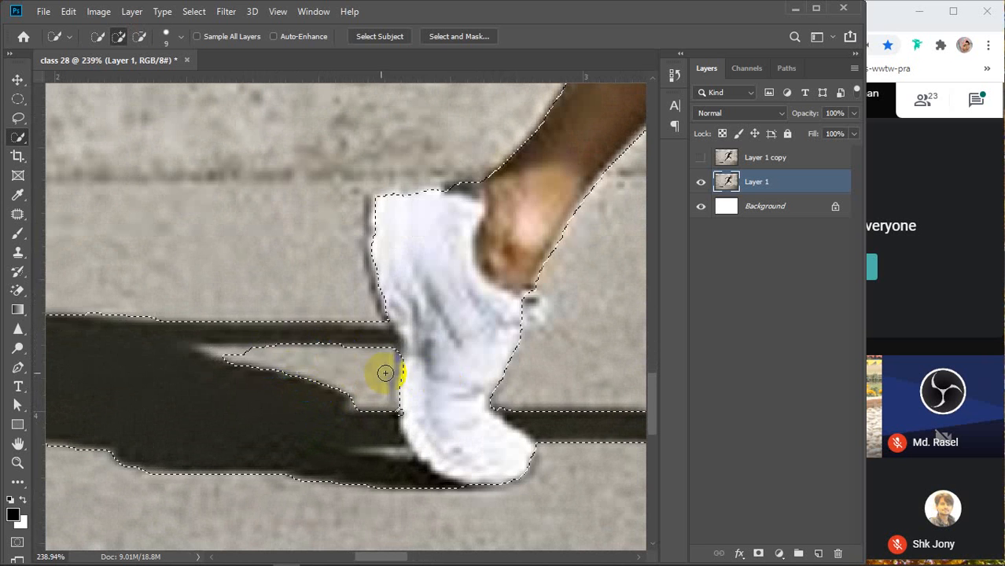
left_click_drag(252, 353, 236, 353)
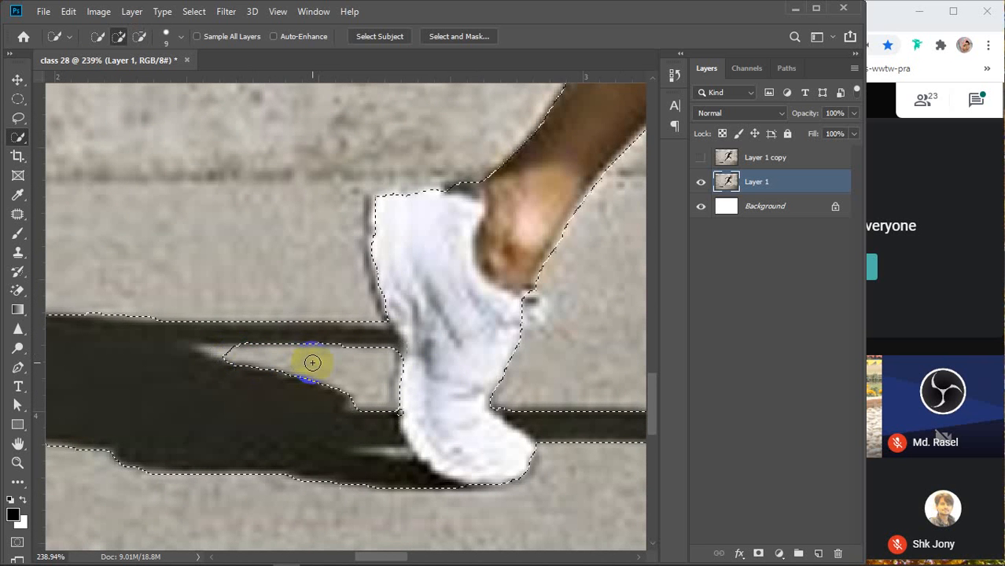
Reduce the brush to size 6, subtract the gap's narrow pointed end and refine the selection edge beside the shoe
key("bracketleft")
key("bracketleft")
key("bracketleft")
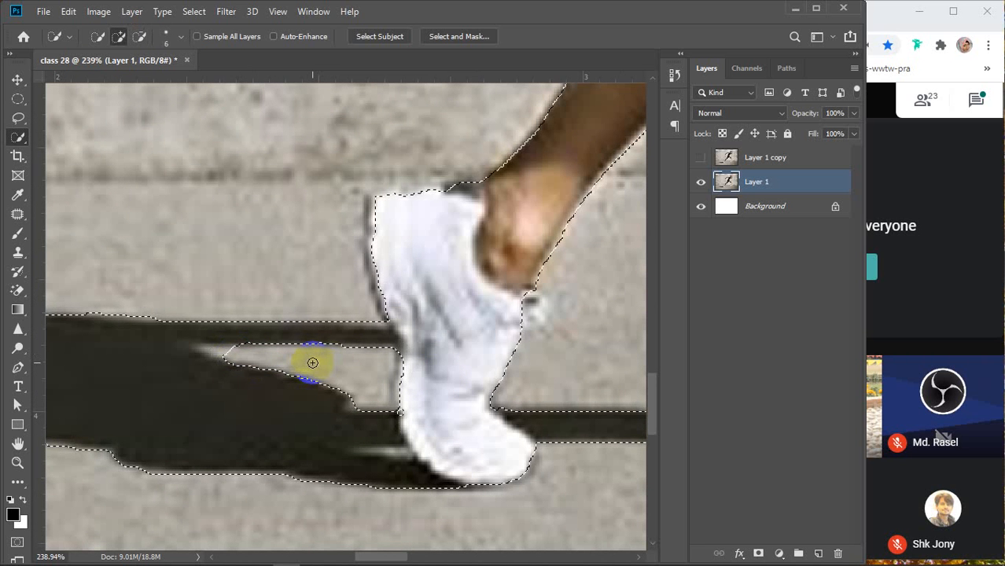
left_click_drag(312, 362, 213, 352)
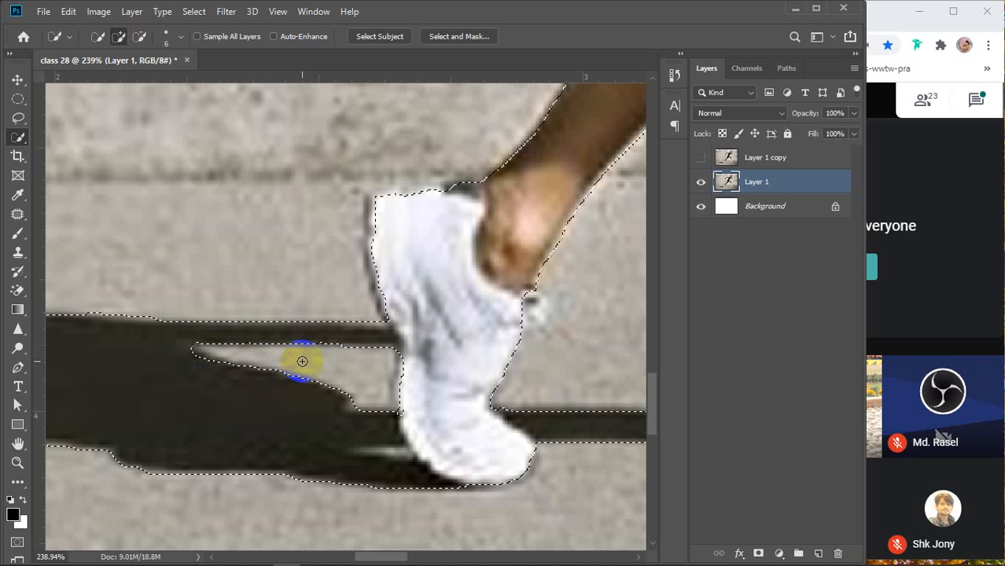
scroll(298, 361, "down", 1)
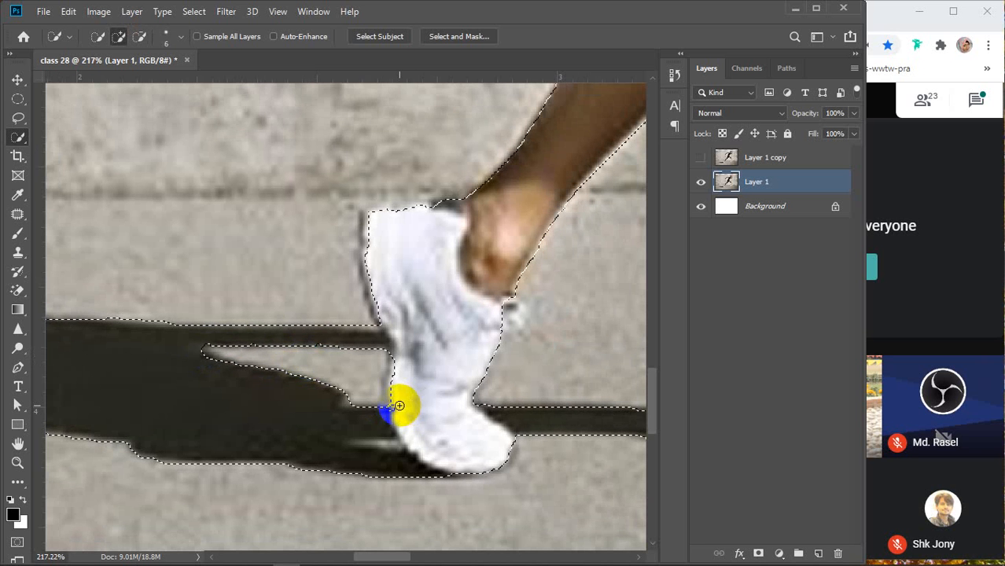
left_click_drag(391, 408, 393, 417)
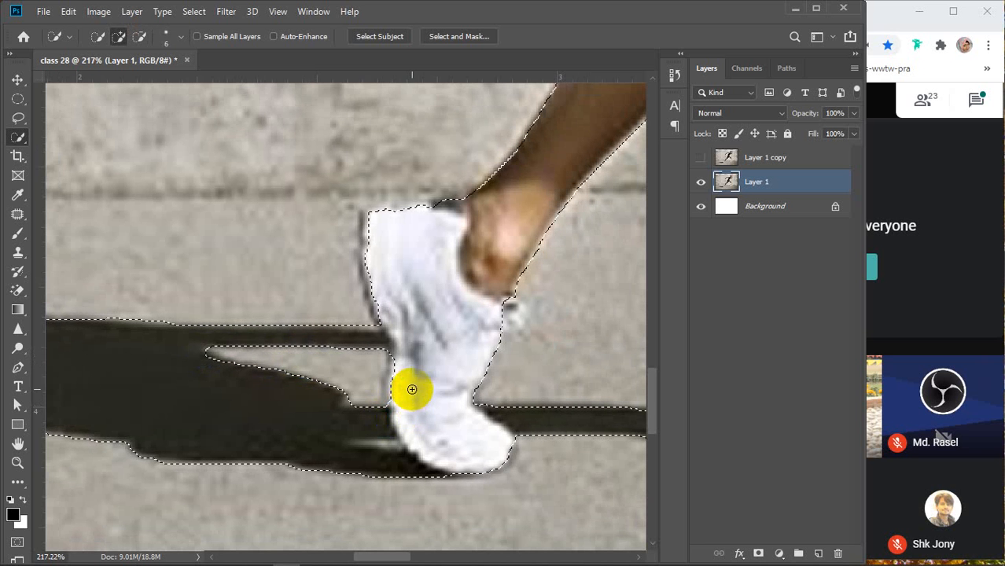
Refine the selection around the notch and thin far tip of the shadow behind the runner
left_click(352, 400)
mouse_move(352, 400)
left_mouse_down()
mouse_move(381, 386)
mouse_move(554, 371)
left_mouse_up()
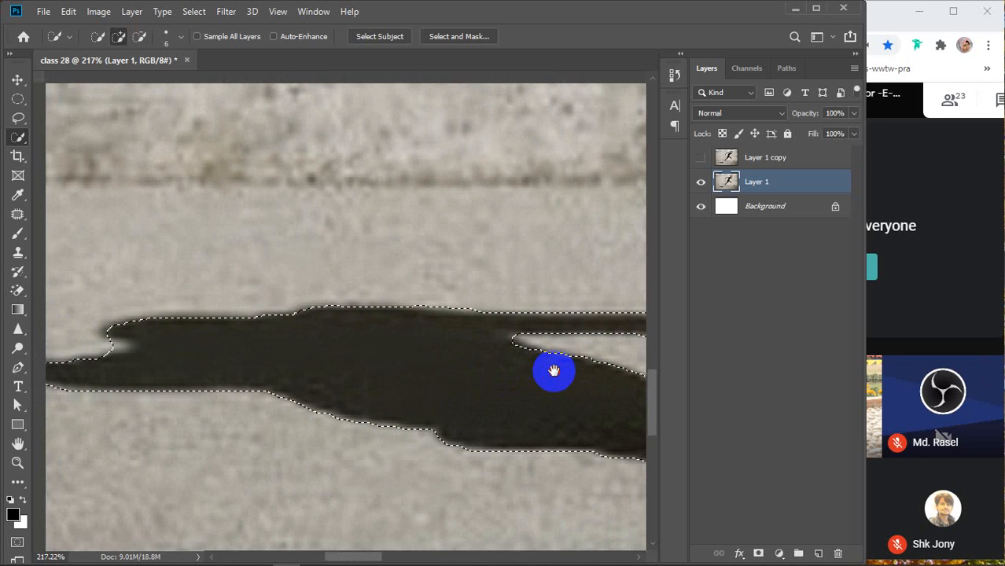
mouse_move(209, 349)
left_mouse_down()
mouse_move(282, 347)
mouse_move(186, 330)
mouse_move(199, 325)
mouse_move(179, 318)
mouse_move(201, 303)
mouse_move(187, 310)
left_mouse_up()
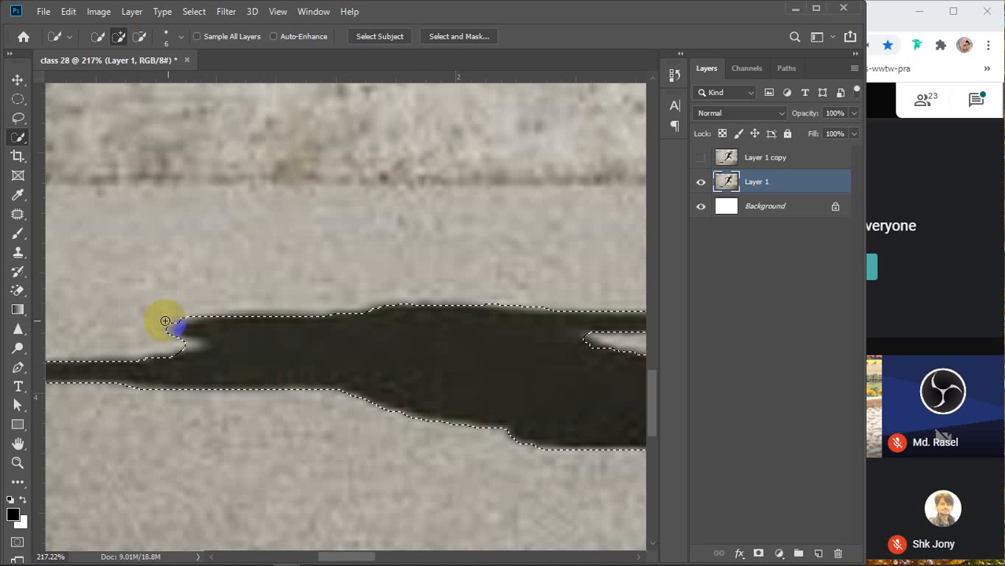
left_click_drag(210, 402, 426, 401)
mouse_move(130, 368)
left_mouse_down()
mouse_move(186, 357)
mouse_move(170, 355)
left_mouse_up()
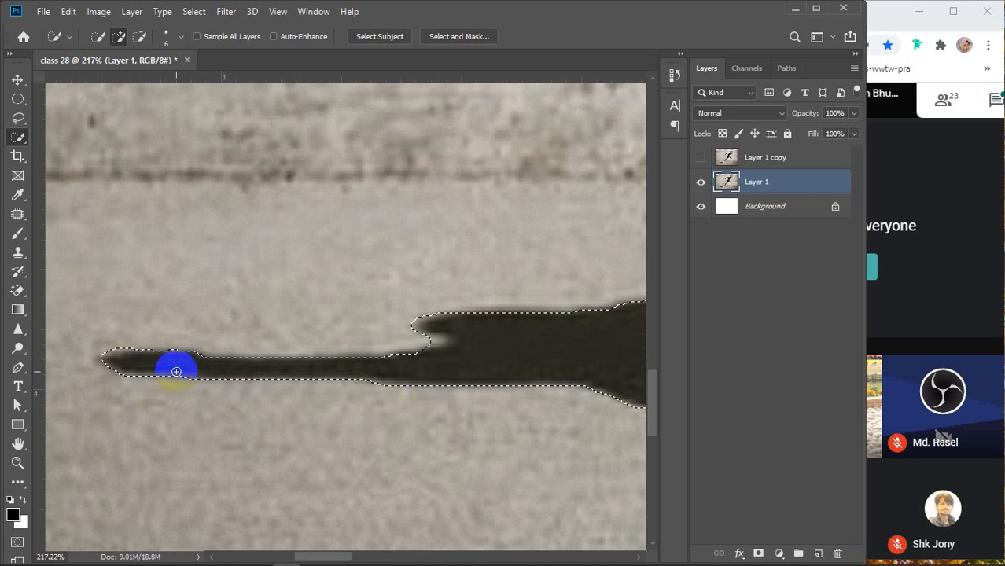
Add the missing heel edge of the rear shoe to the selection
left_click_drag(479, 350, 239, 354)
left_click_drag(537, 348, 134, 388)
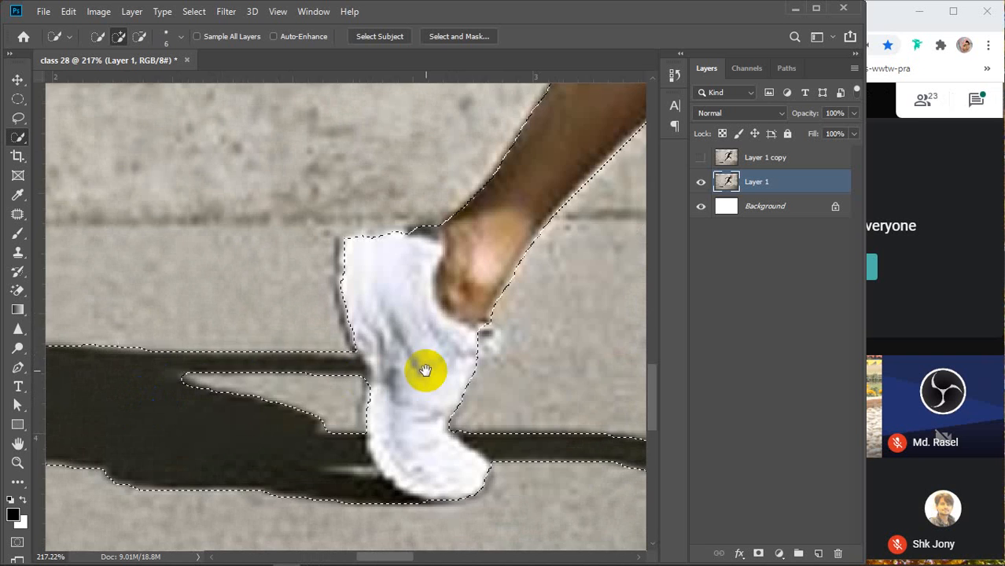
left_click_drag(426, 369, 282, 419)
left_click_drag(208, 296, 195, 312)
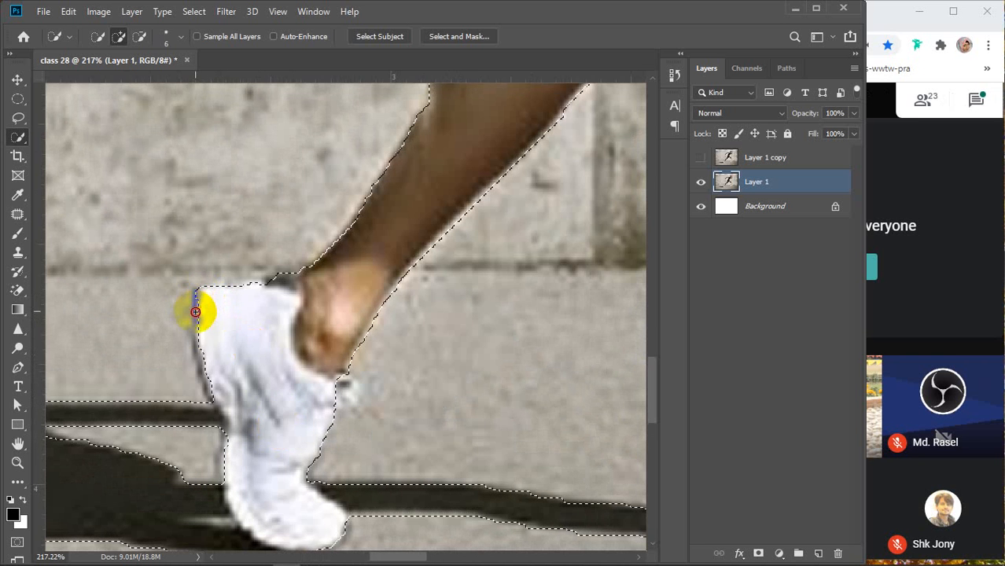
left_click_drag(195, 347, 209, 391)
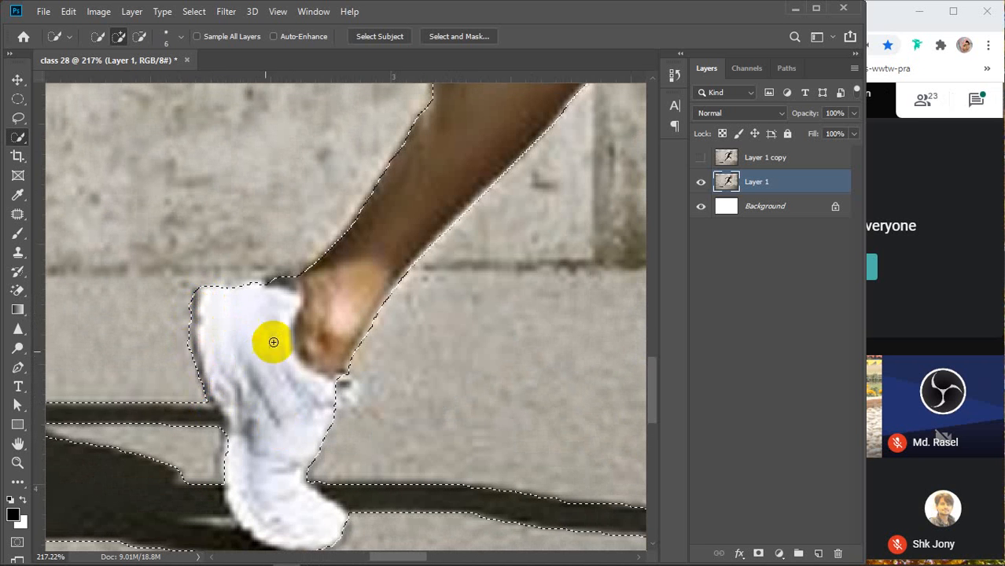
left_click_drag(269, 341, 246, 442)
left_click_drag(408, 269, 327, 410)
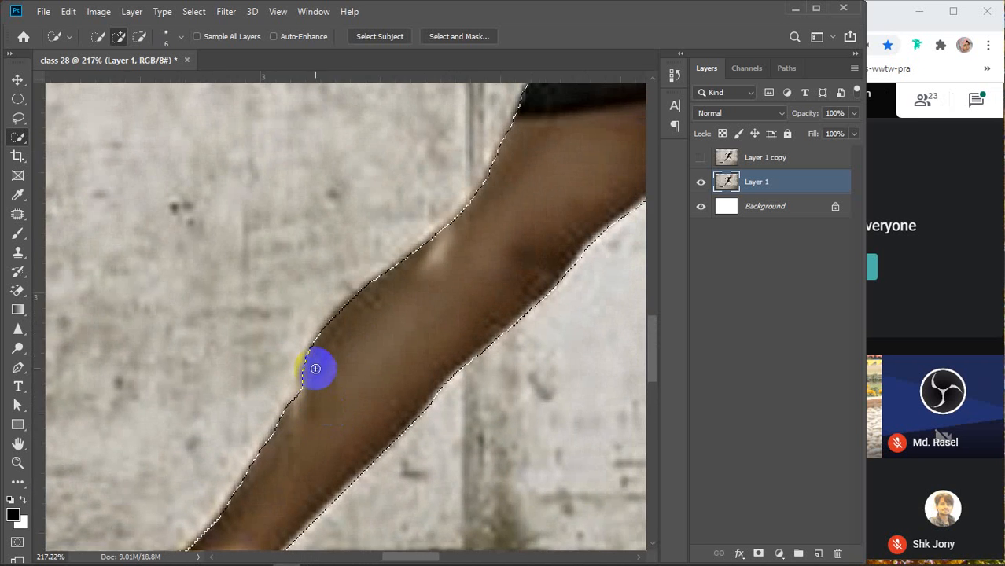
Add the missing strip along the upper edge of the front thigh to the selection
mouse_move(316, 367)
left_mouse_down()
mouse_move(341, 307)
mouse_move(365, 287)
left_mouse_up()
left_click_drag(482, 226, 320, 445)
left_click_drag(443, 269, 352, 442)
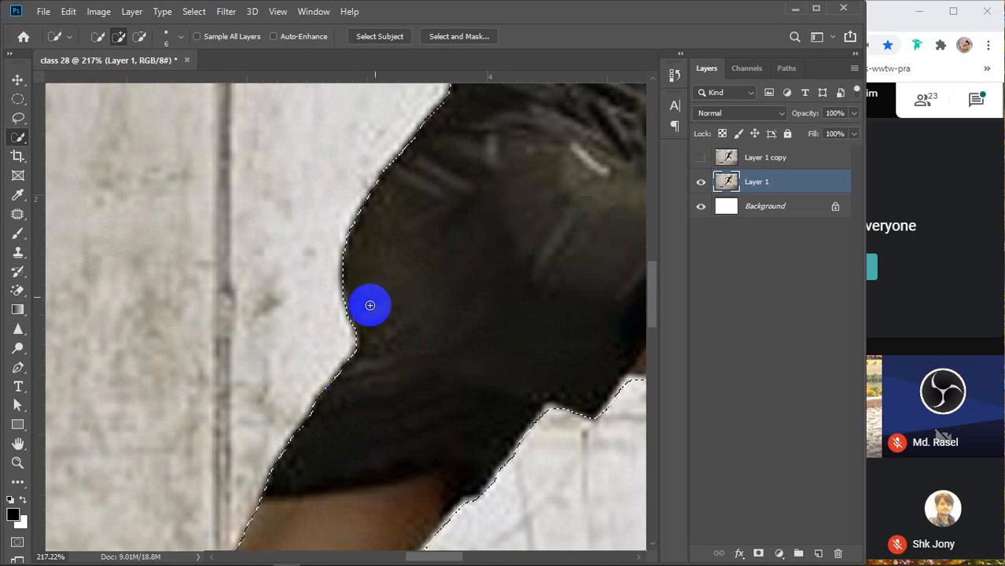
left_click_drag(366, 303, 267, 541)
mouse_move(438, 388)
left_mouse_down()
mouse_move(392, 462)
mouse_move(234, 272)
left_mouse_up()
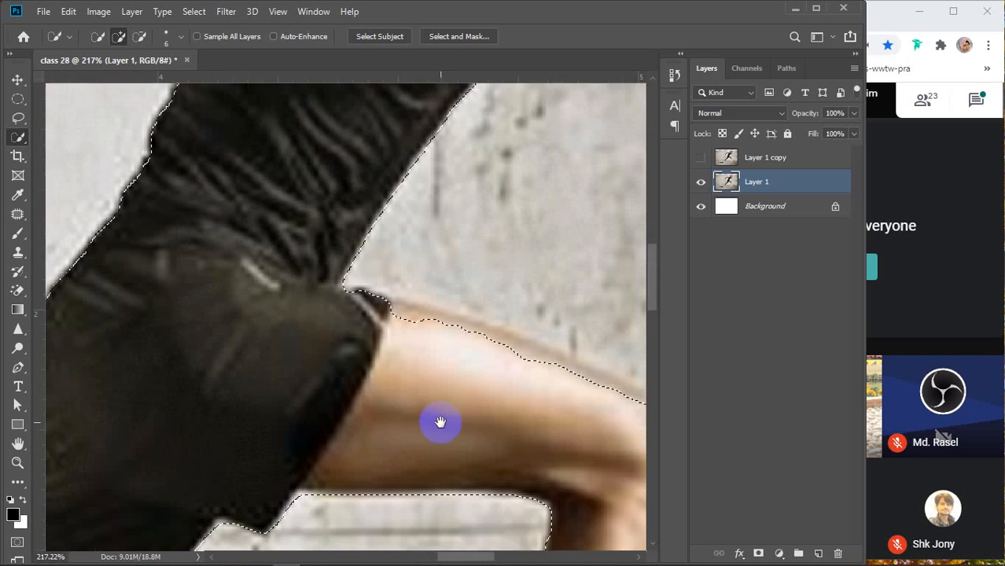
left_click_drag(439, 421, 372, 388)
mouse_move(307, 262)
left_mouse_down()
mouse_move(514, 335)
mouse_move(602, 383)
left_mouse_up()
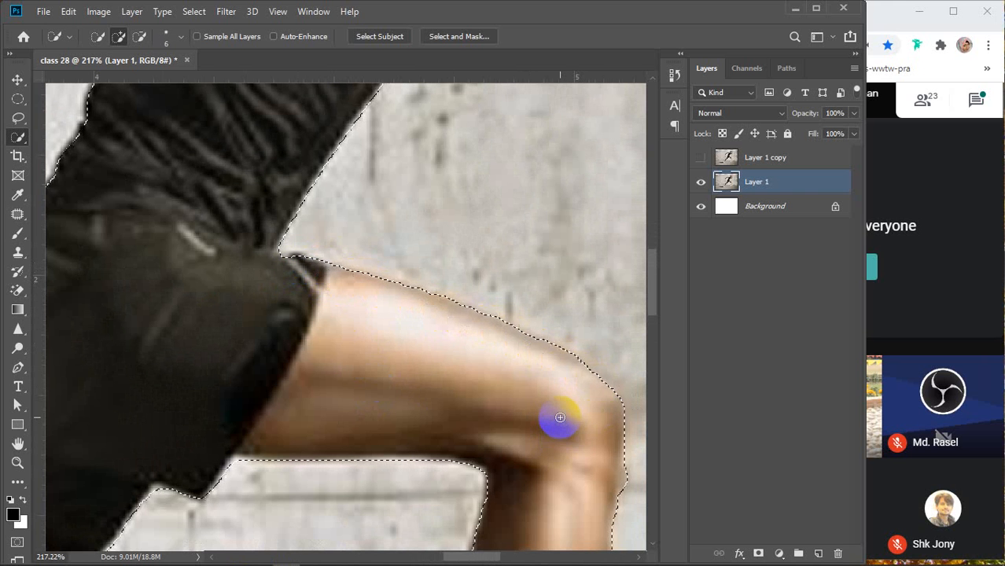
Trim the selection edge along the front of the bent knee and down the shin to the ankle
left_click_drag(560, 417, 446, 276)
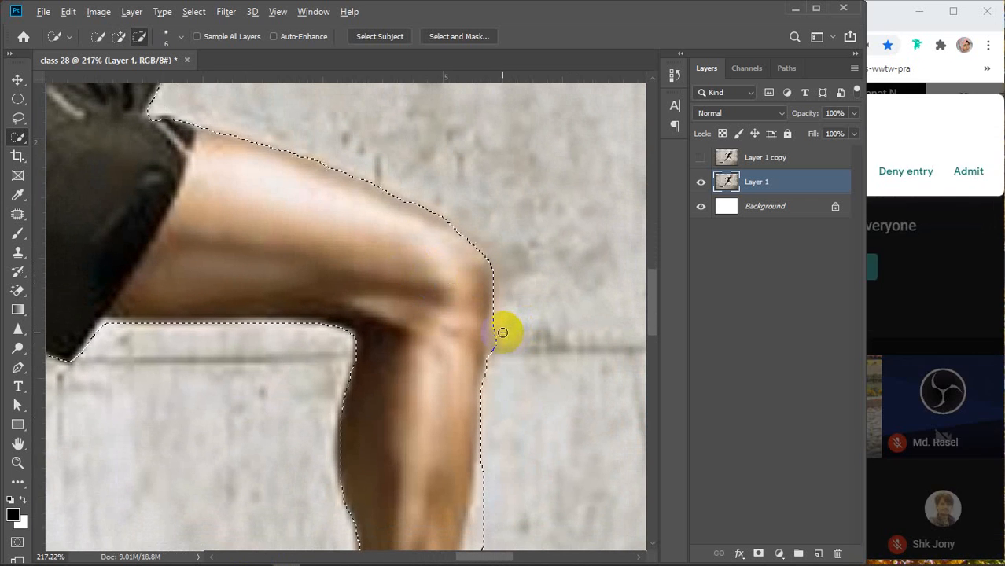
mouse_move(460, 419)
left_mouse_down()
mouse_move(382, 223)
mouse_move(423, 264)
mouse_move(388, 418)
left_mouse_up()
mouse_move(429, 460)
left_mouse_down()
mouse_move(350, 210)
mouse_move(312, 191)
mouse_move(310, 299)
left_mouse_up()
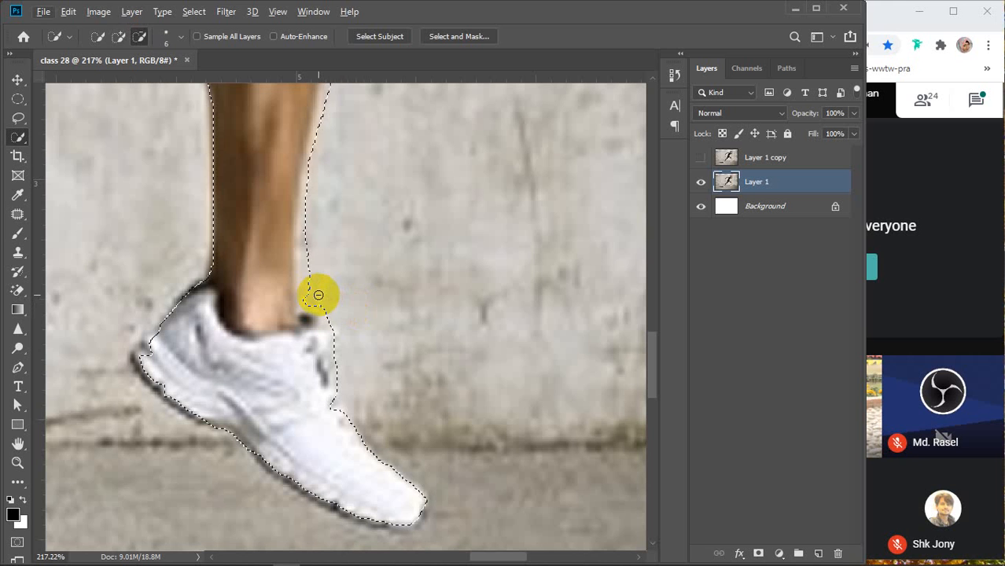
Add the missing heel and dark sole edge of the front shoe to the selection
left_click(205, 309)
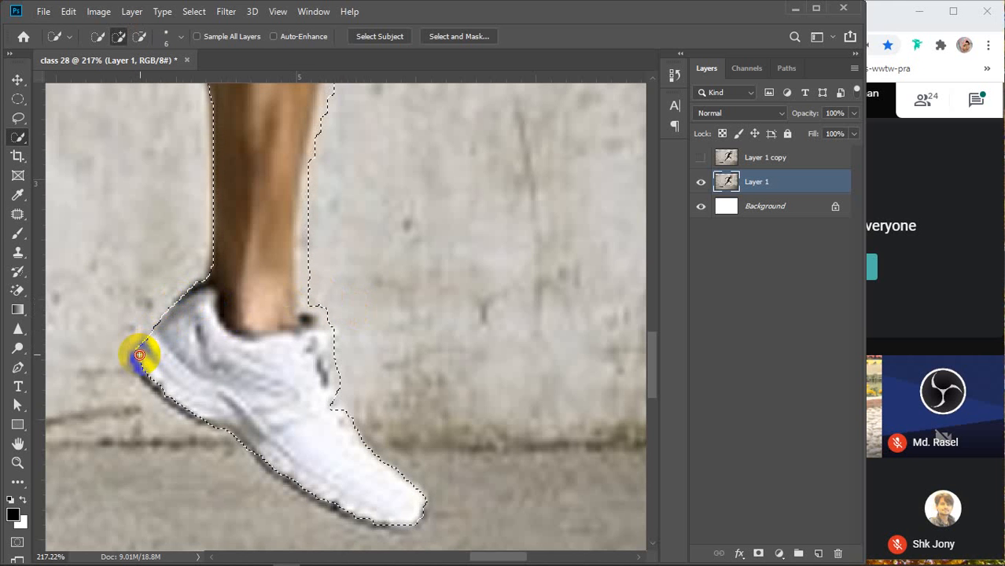
left_click_drag(151, 382, 237, 430)
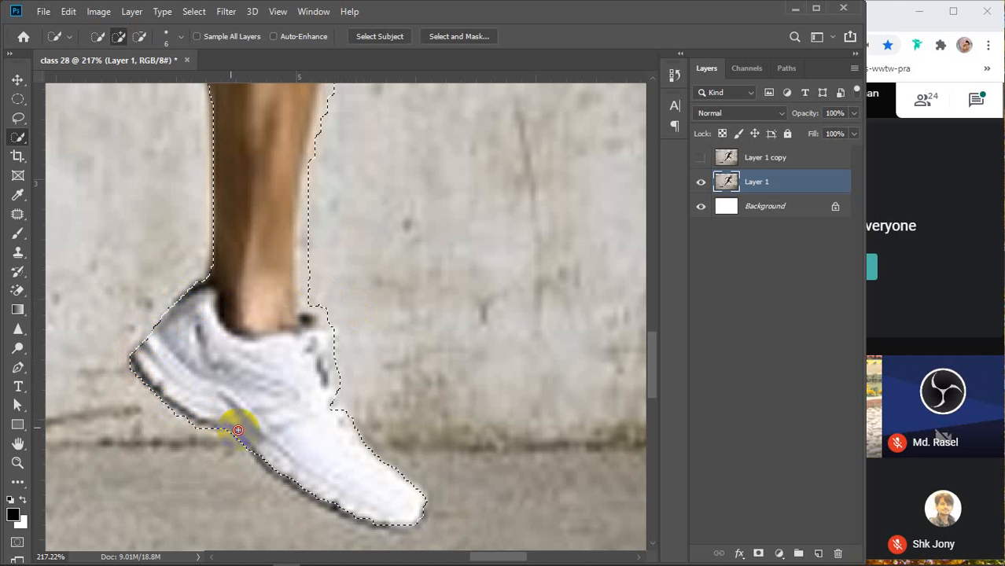
Add the fingers and palm of the runner's raised hand to the selection
scroll(238, 411, "down", 10)
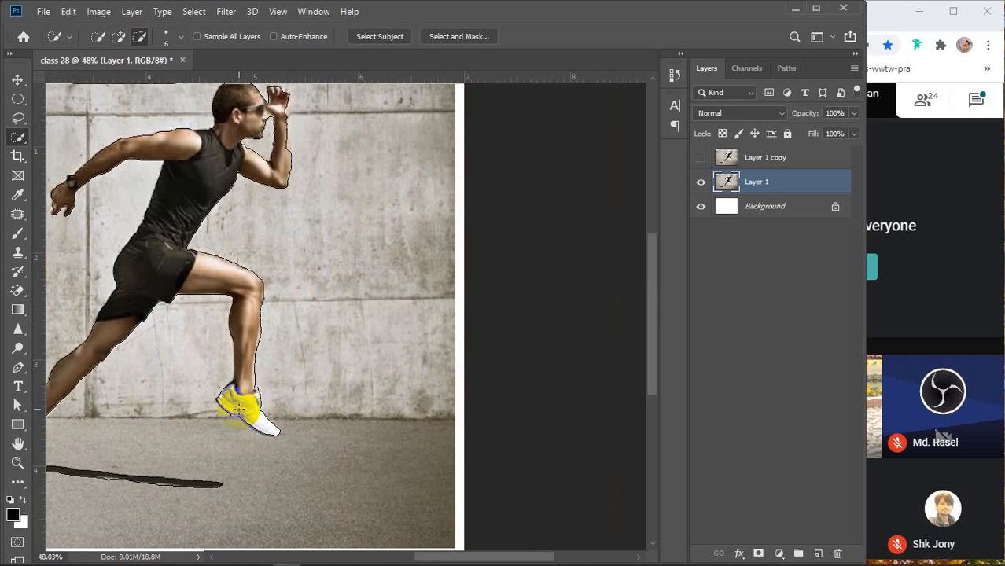
left_click(226, 143)
scroll(265, 218, "up", 7)
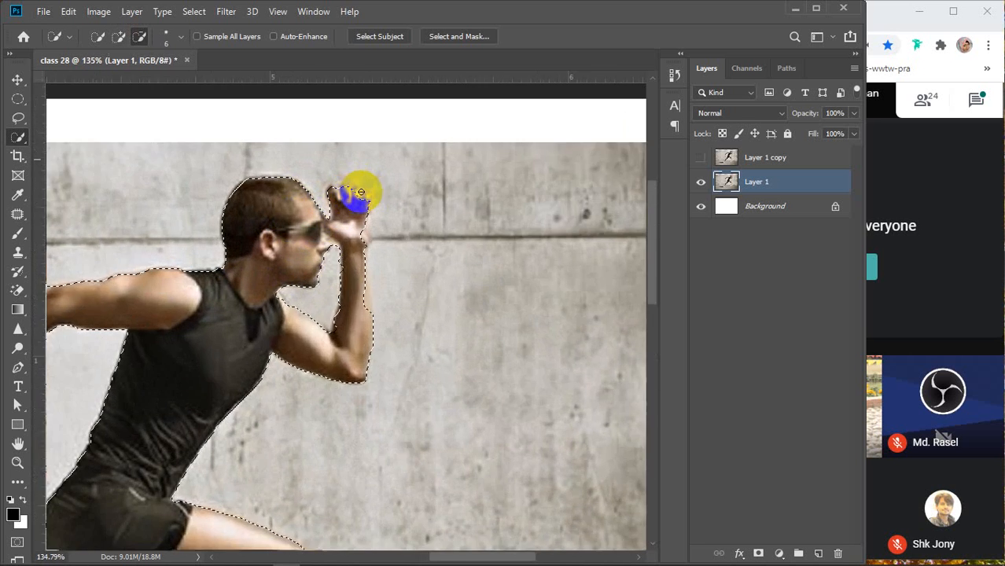
scroll(360, 192, "up", 2)
mouse_move(358, 206)
left_mouse_down()
mouse_move(348, 220)
mouse_move(351, 198)
mouse_move(343, 220)
mouse_move(368, 203)
mouse_move(371, 271)
left_mouse_up()
left_click_drag(394, 220, 403, 300)
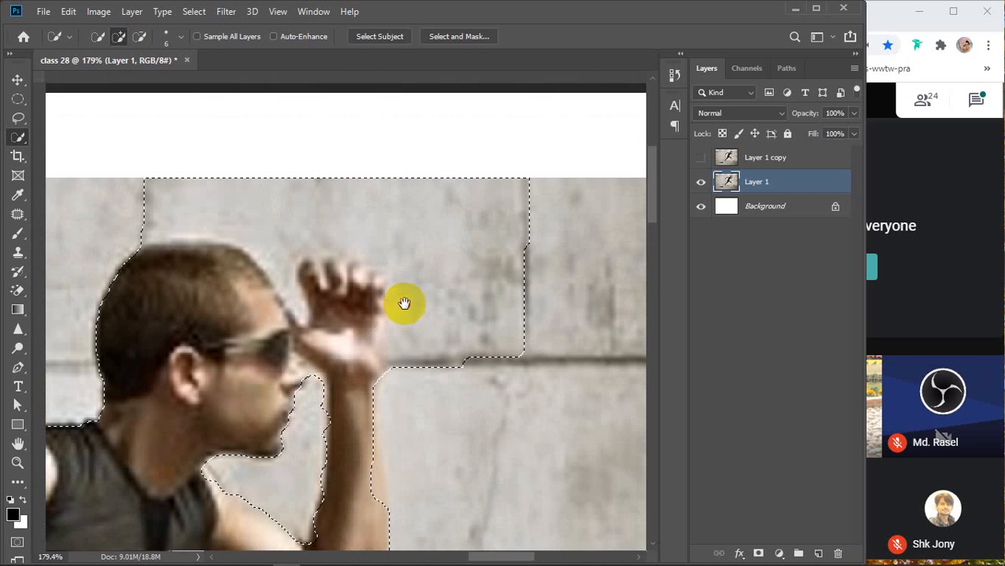
Subtract the wall area above the head and around the raised hand from the selection
key("alt")
mouse_move(466, 202)
left_mouse_down()
mouse_move(453, 370)
mouse_move(420, 179)
mouse_move(423, 361)
mouse_move(411, 361)
left_mouse_up()
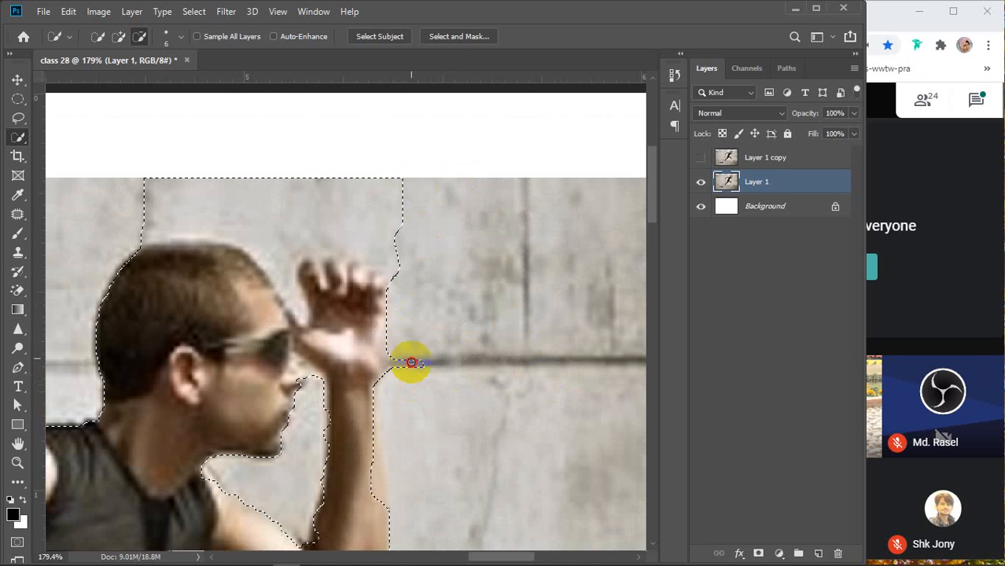
mouse_move(409, 287)
left_mouse_down()
mouse_move(404, 242)
mouse_move(242, 179)
mouse_move(265, 202)
mouse_move(176, 214)
left_mouse_up()
left_click_drag(136, 242, 146, 229)
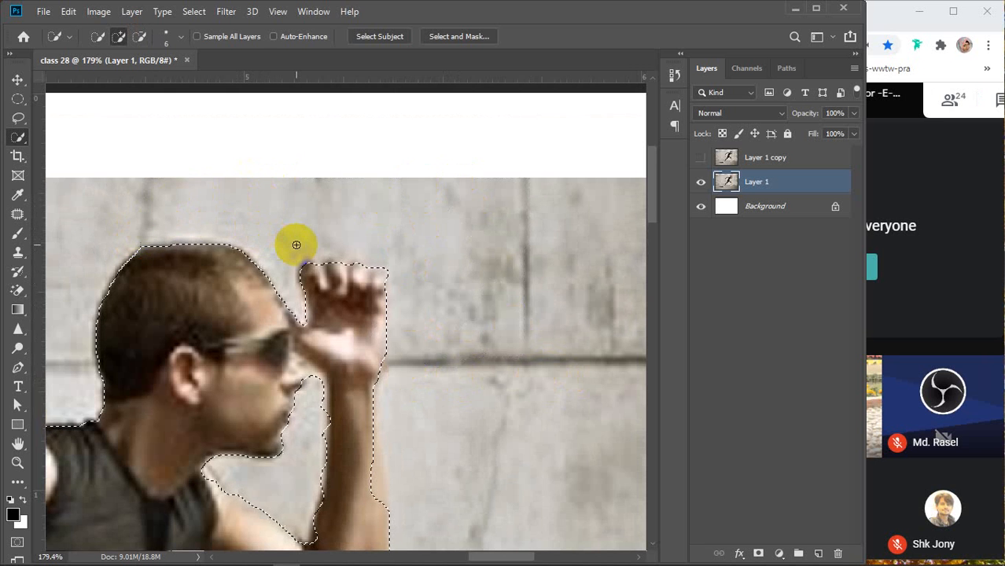
Refine the selection around the gap between the face and the raised forearm
scroll(296, 244, "down", 1, "alt")
scroll(295, 245, "down", 3, "alt")
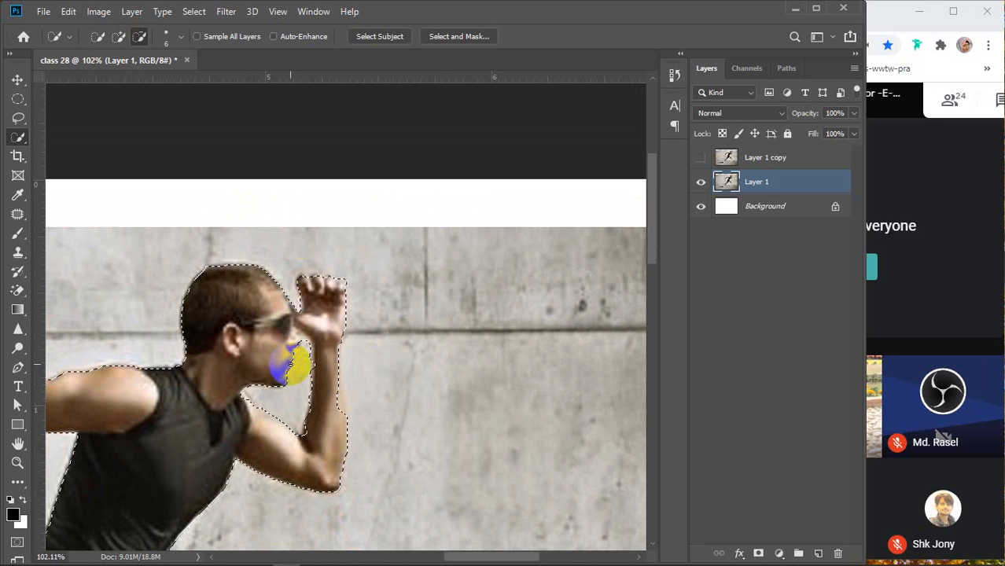
mouse_move(335, 354)
left_mouse_down()
mouse_move(342, 417)
mouse_move(336, 357)
left_mouse_up()
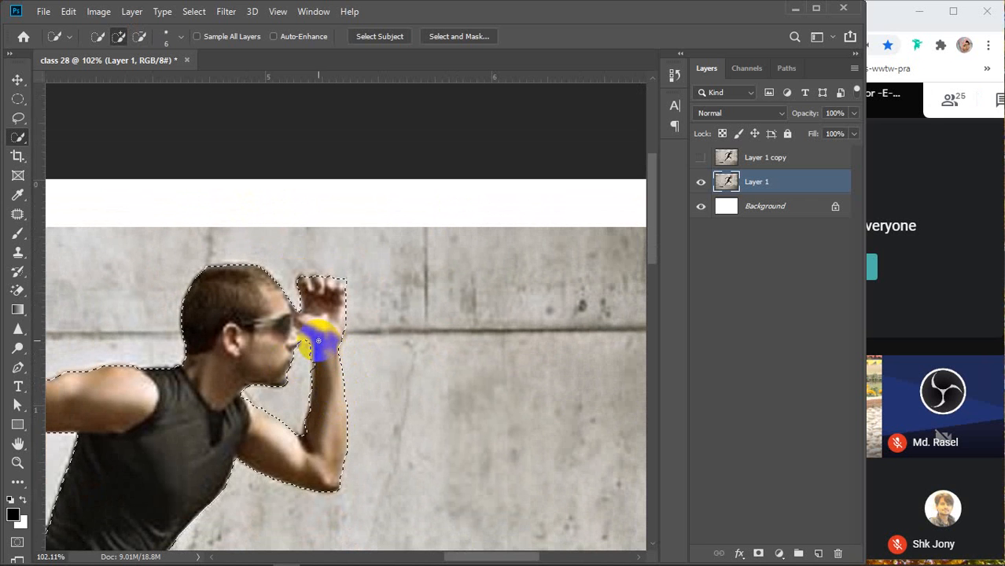
Add the outer edge of the wristwatch on the rear arm to the selection
left_click_drag(235, 355, 527, 307)
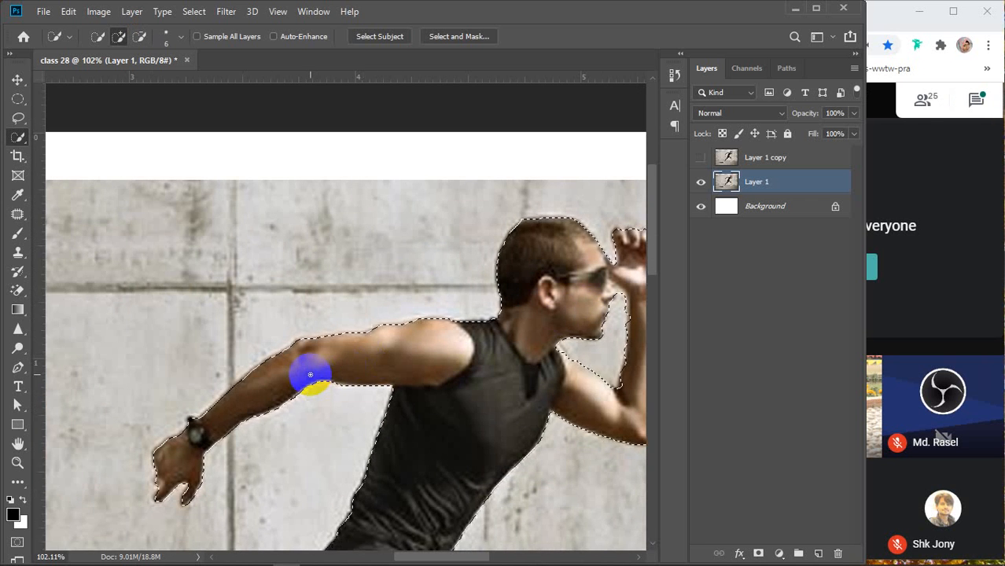
scroll(193, 425, "up", 3)
scroll(193, 425, "up", 4)
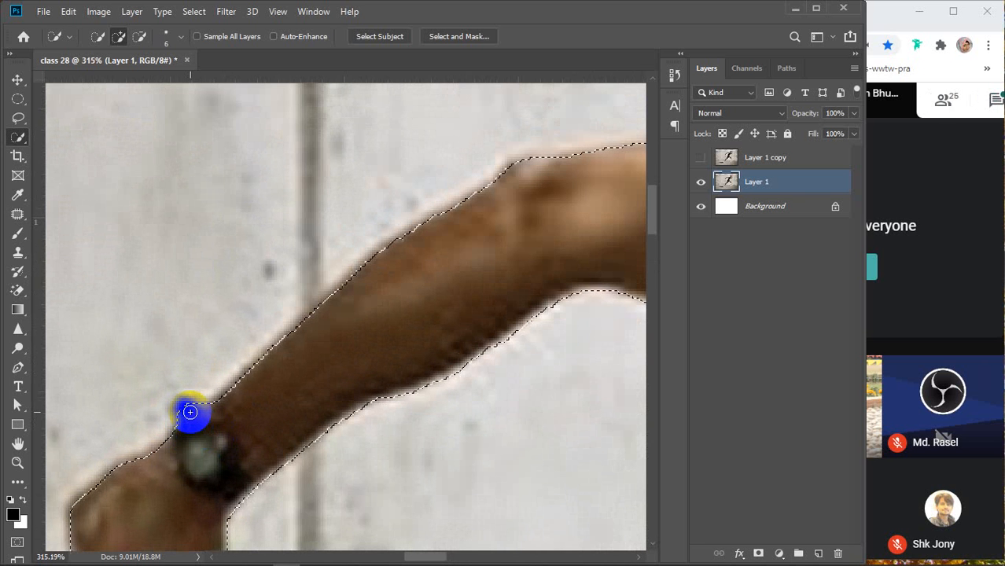
left_click(186, 405)
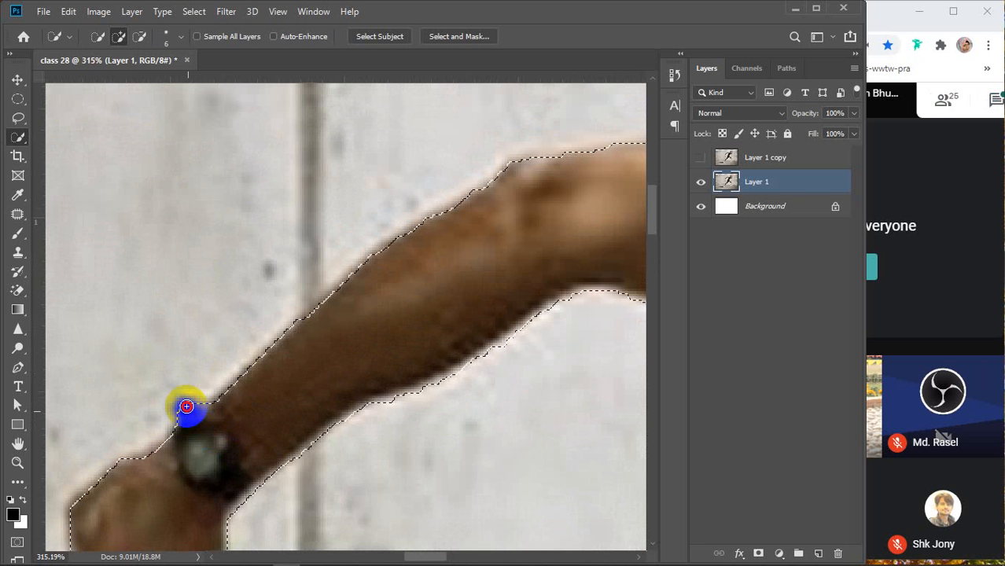
Expand the selection of the runner and shadow by 7 pixels
scroll(223, 406, "down", 5)
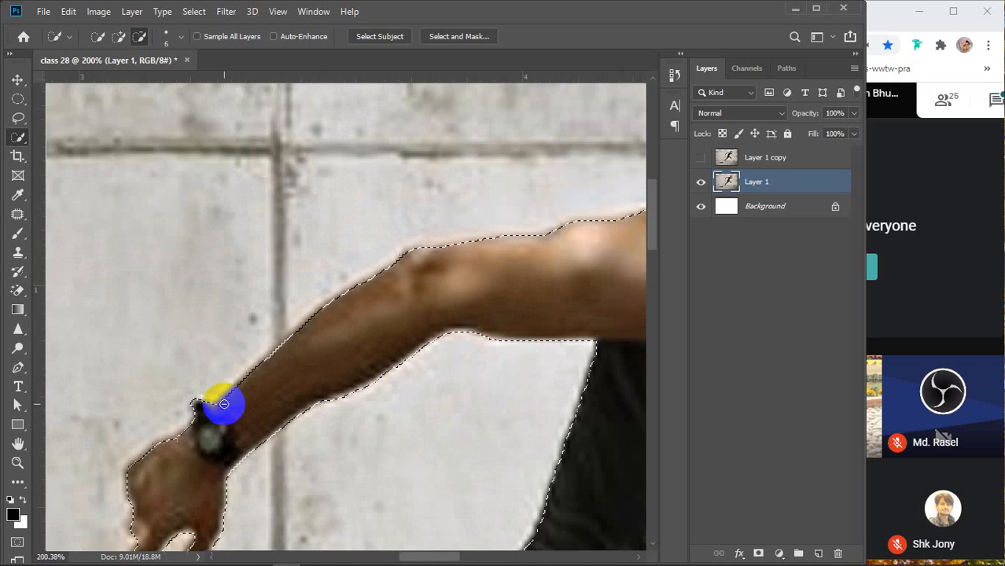
scroll(223, 406, "down", 5)
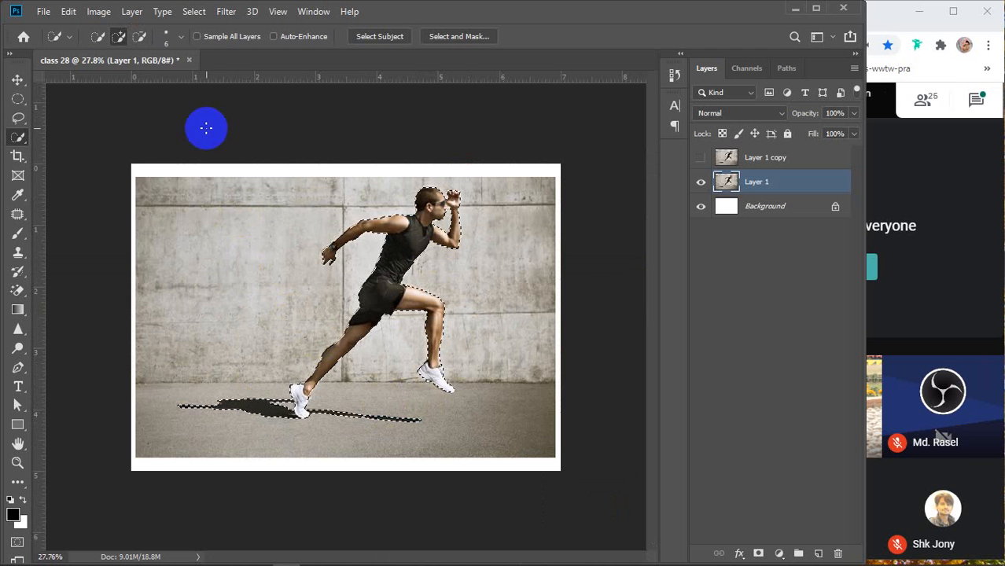
left_click(195, 13)
mouse_move(231, 220)
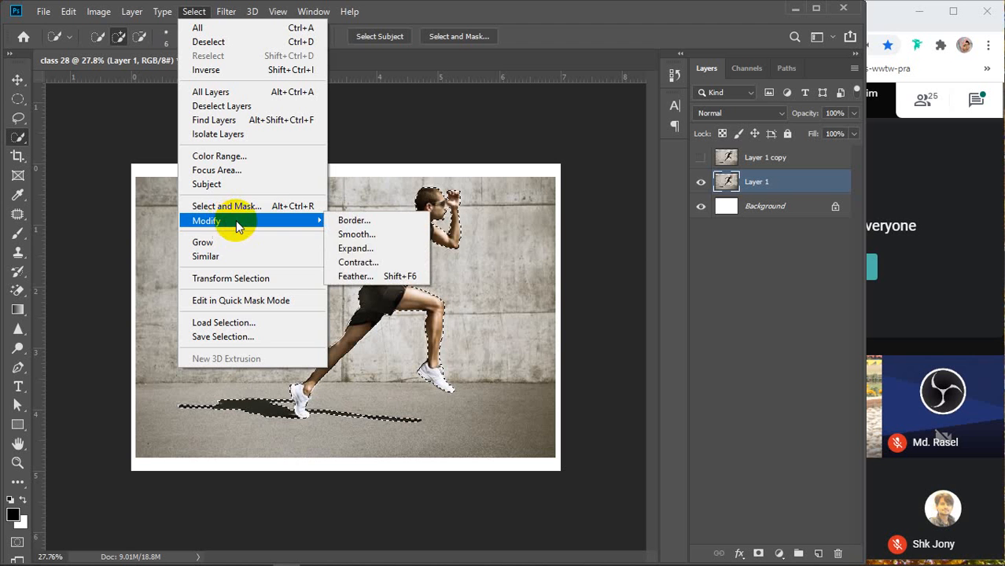
left_click(358, 248)
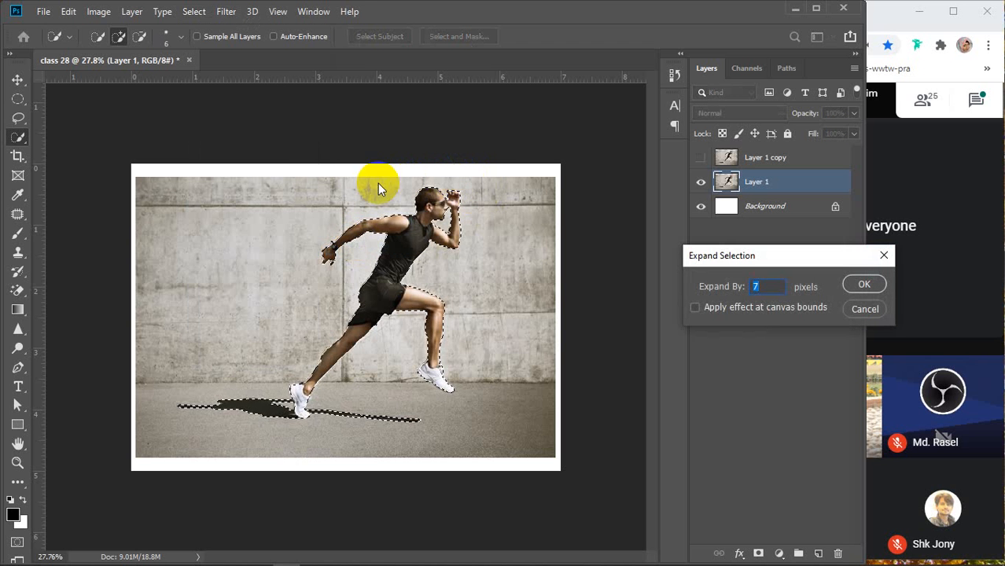
left_click(864, 288)
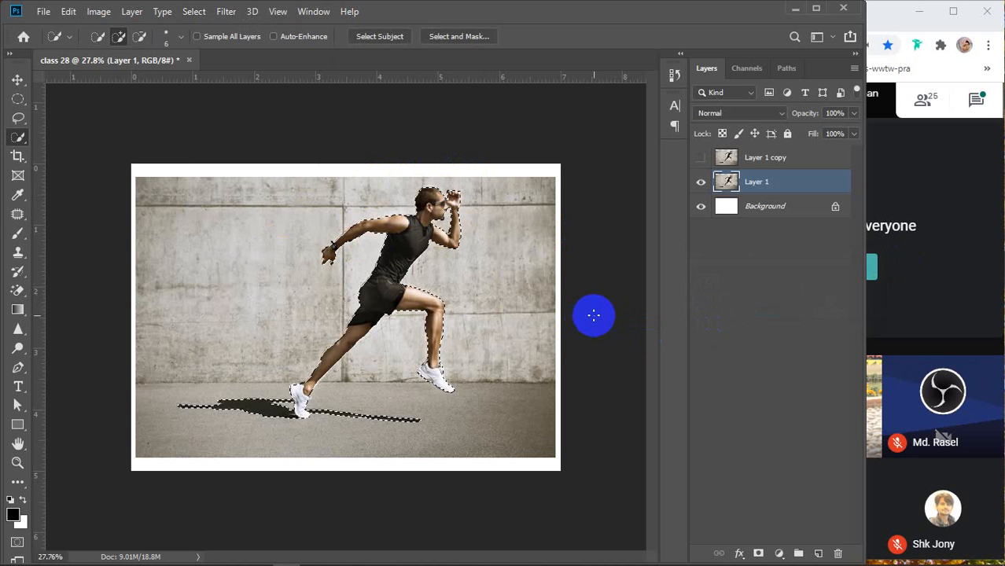
left_click(17, 252)
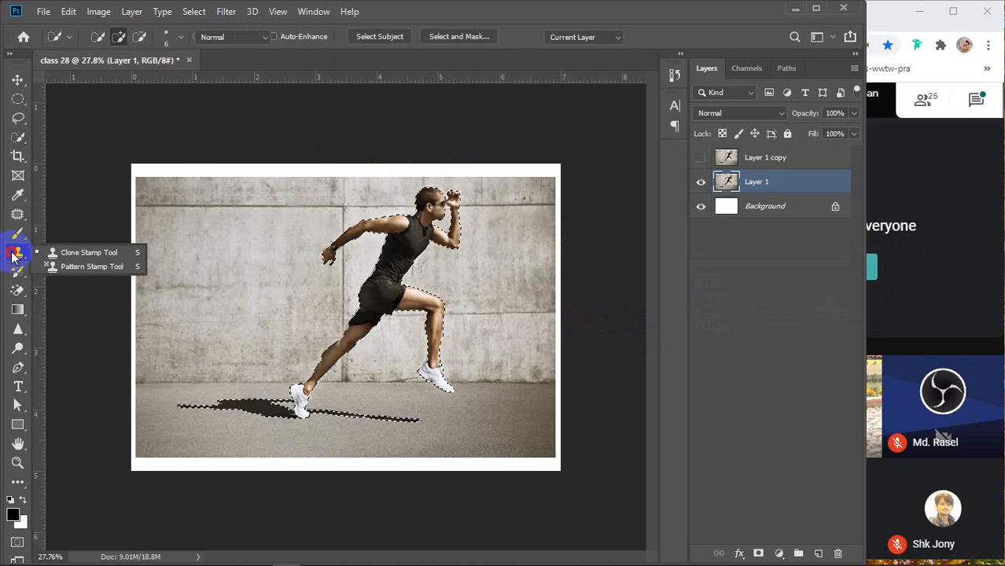
left_click(17, 234)
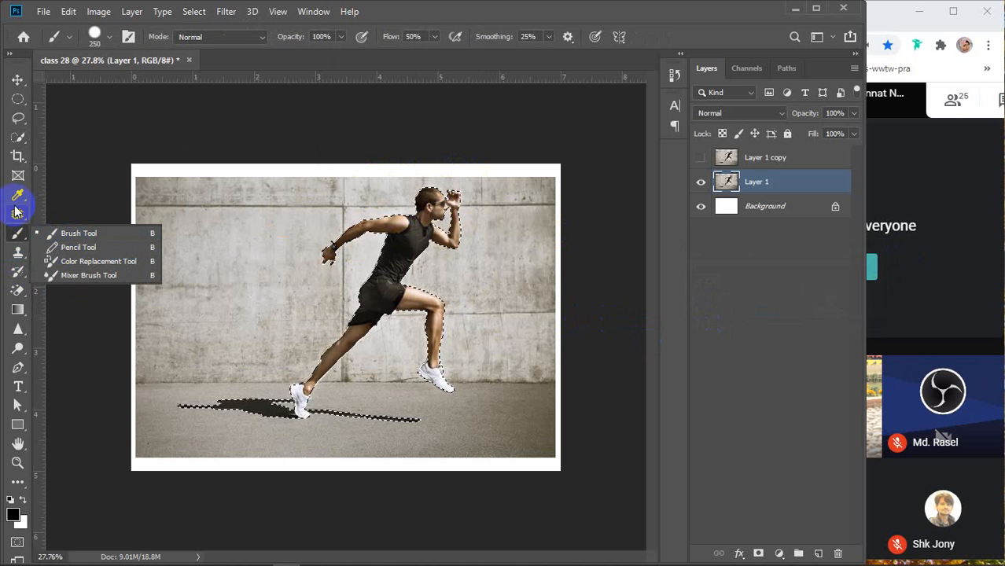
left_click(18, 214)
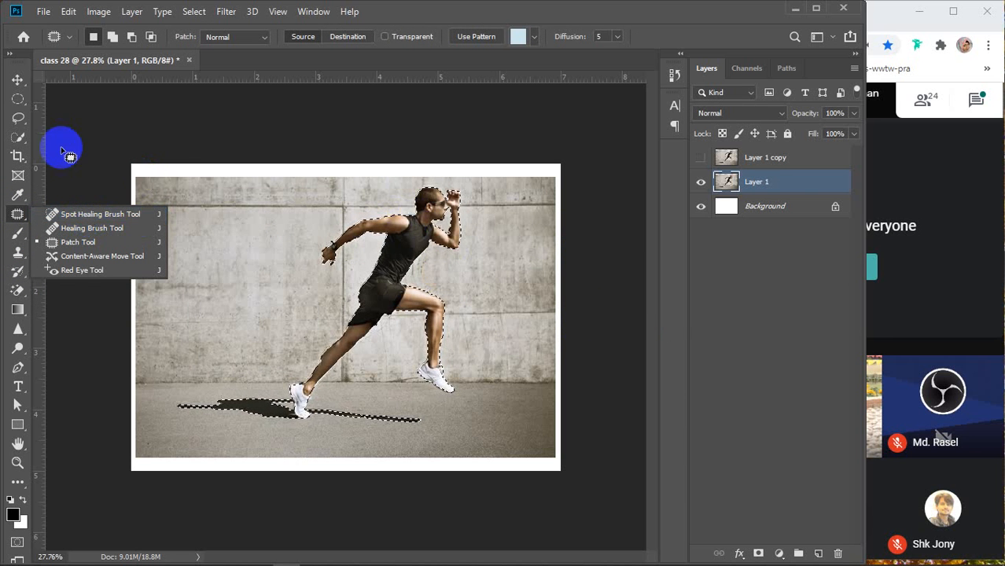
Switch to the Move tool and fill the selected runner and shadow on Layer 1 with Content-Aware contents at 100% opacity
left_click(18, 80)
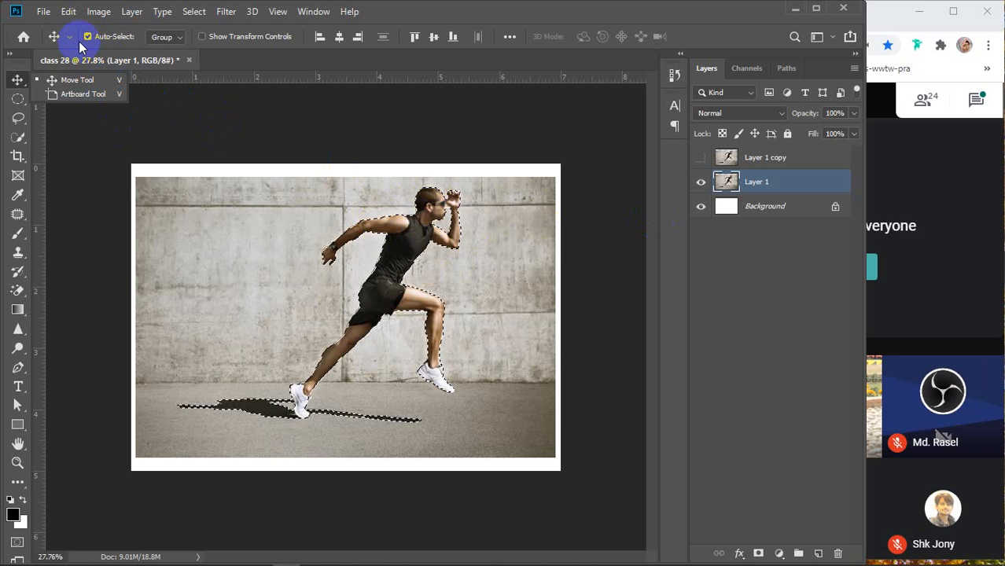
left_click(69, 13)
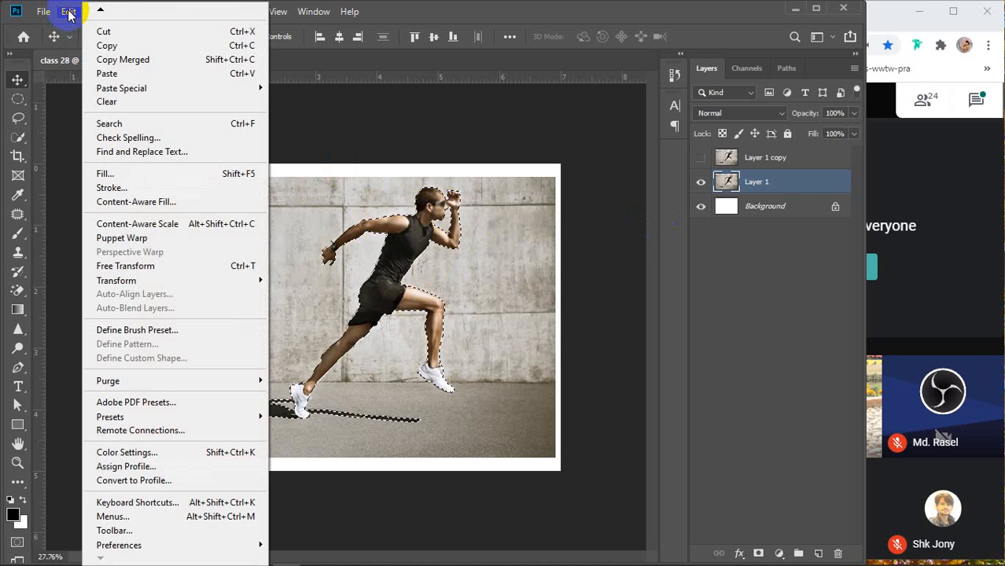
left_click(131, 177)
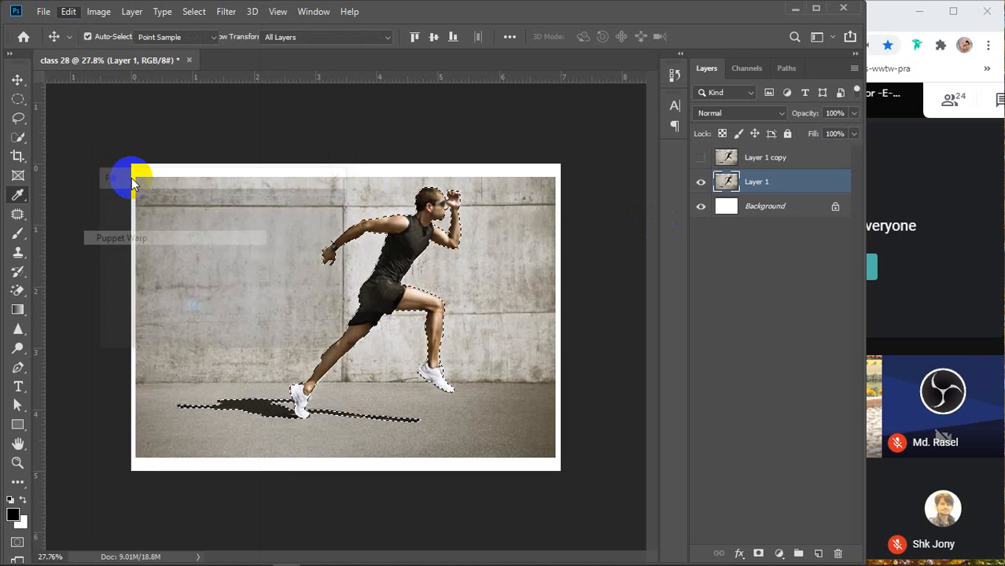
left_click_drag(200, 183, 175, 130)
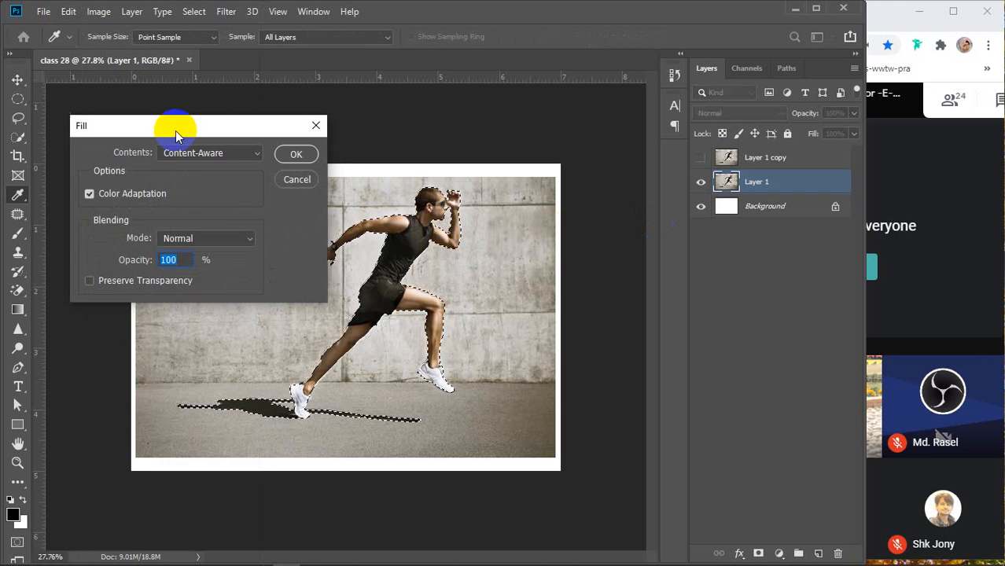
left_click(217, 154)
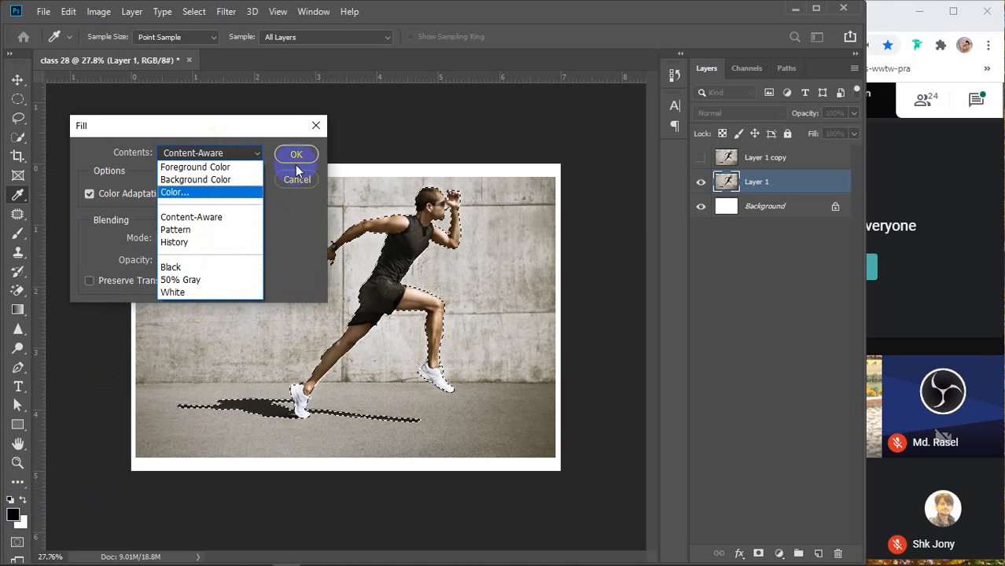
left_click(290, 205)
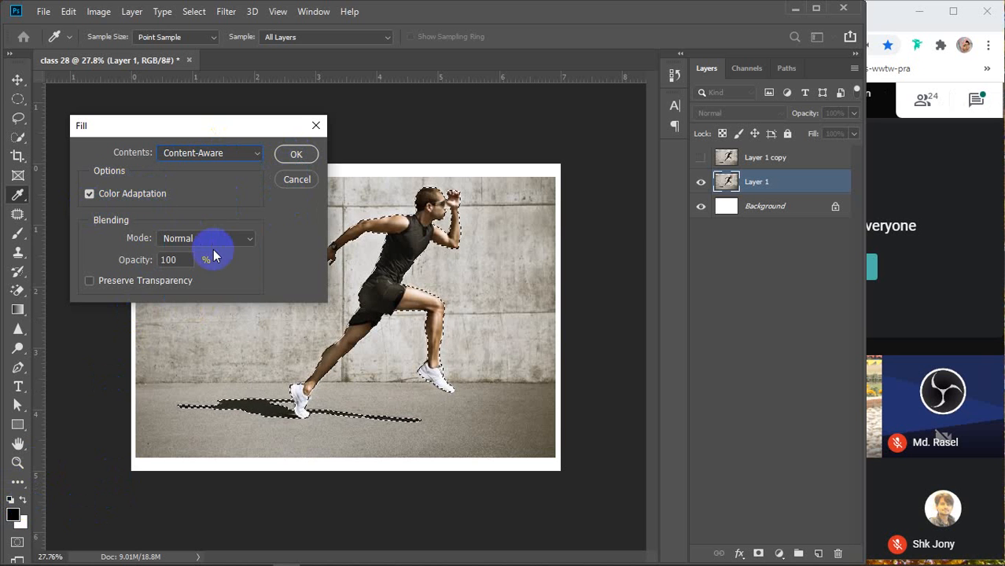
left_click(289, 154)
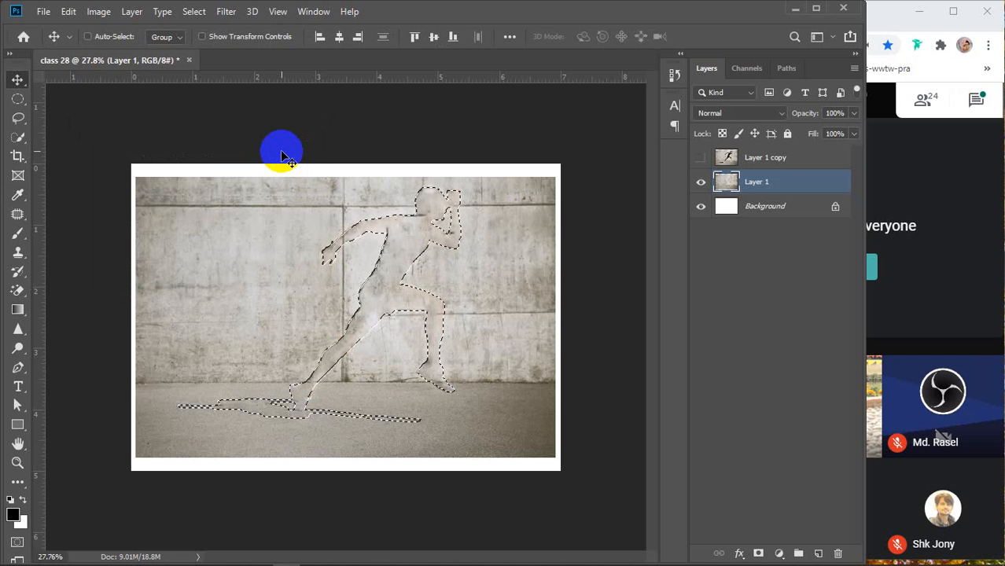
Undo and redo the Content-Aware fill for comparison, clear the selection, and undo both the deselection and the fill
key("ctrl+z")
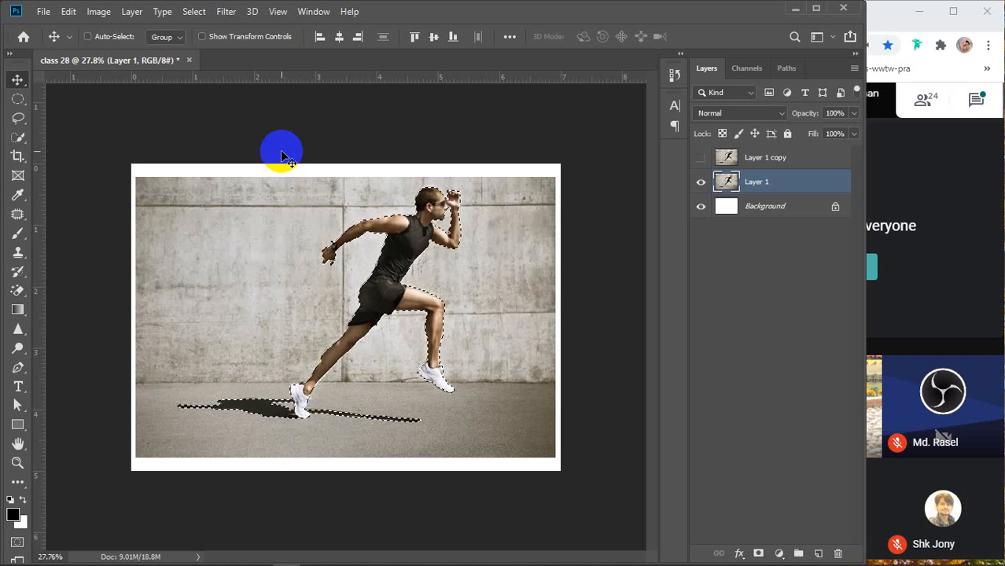
key("ctrl+shift+z")
key("ctrl+d")
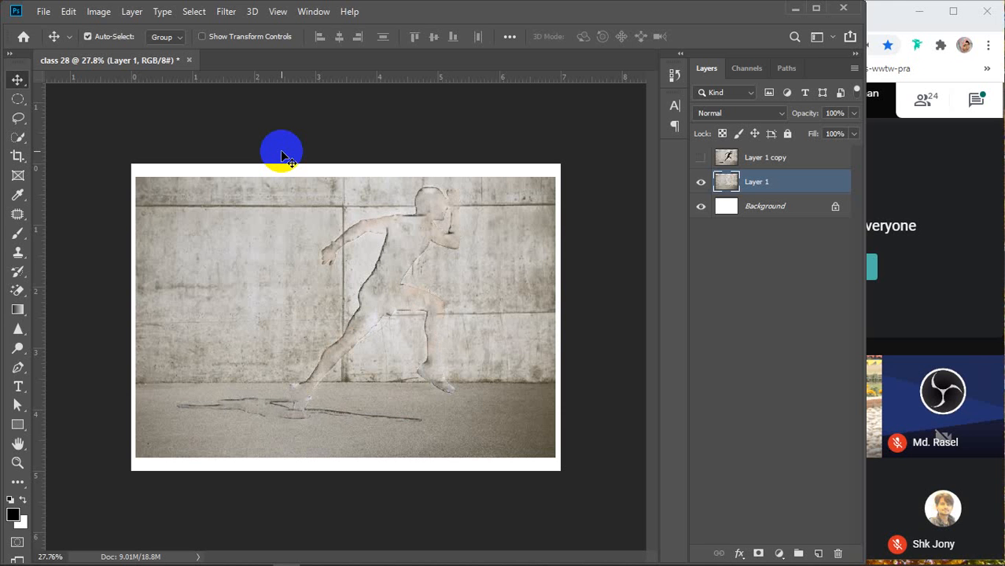
key("ctrl+z")
key("ctrl+z")
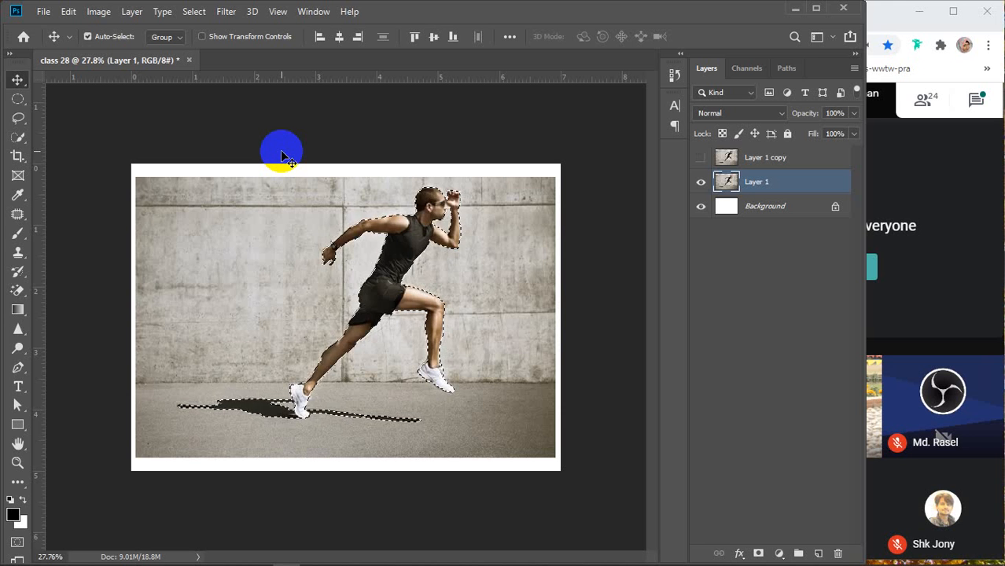
Expand the selection of the runner and shadow by 7 pixels
left_click(194, 12)
mouse_move(224, 220)
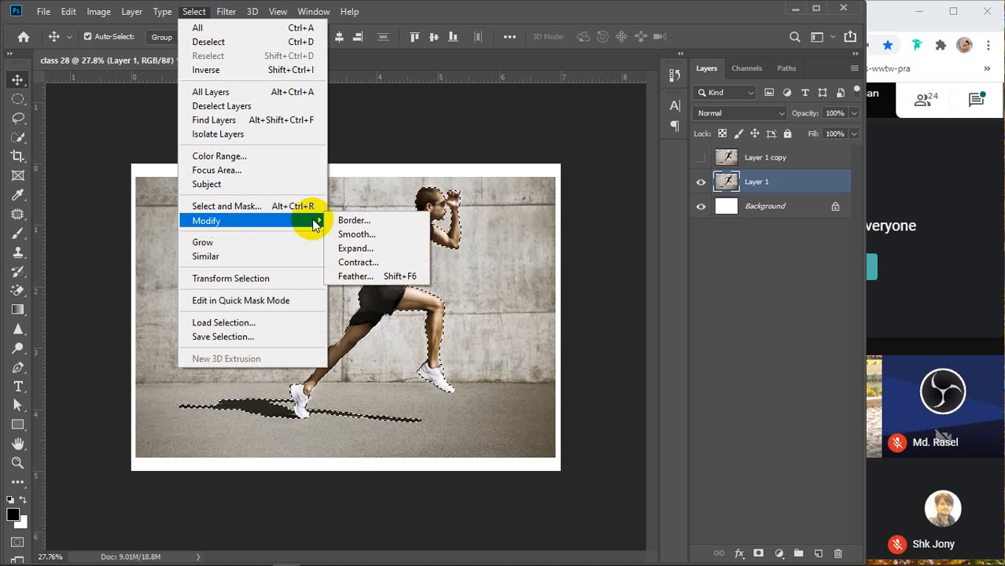
left_click(384, 247)
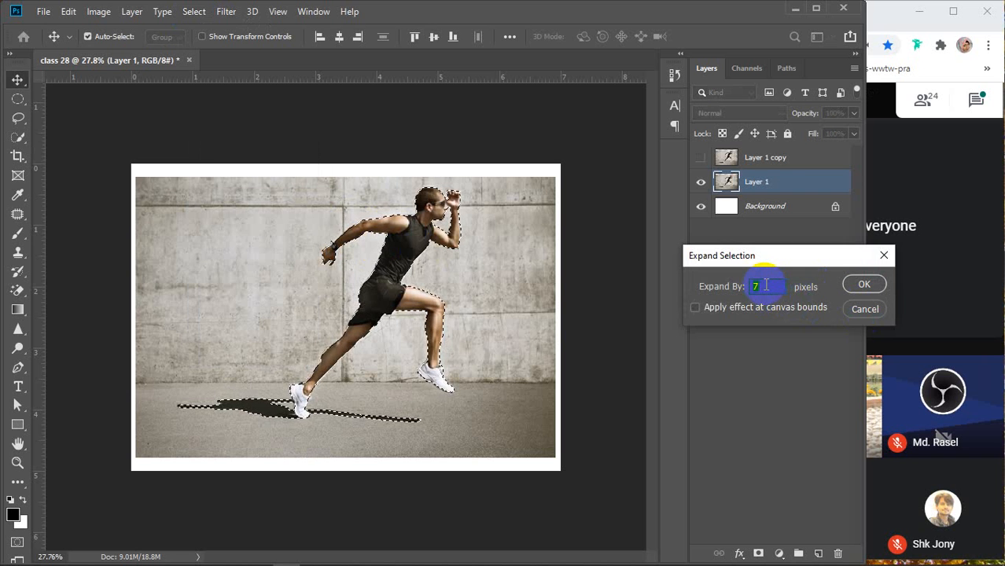
left_click(862, 284)
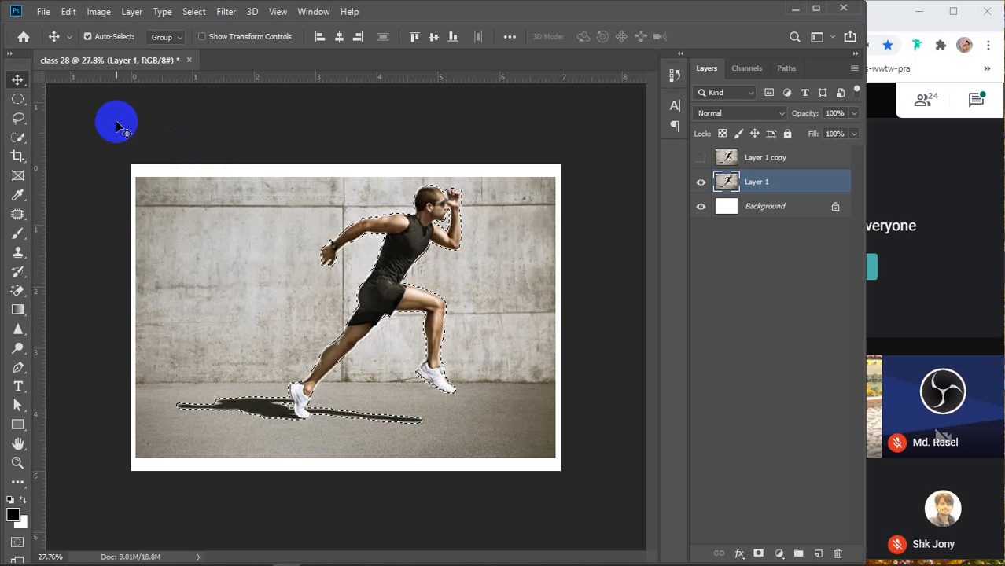
Try a Content-Aware fill at 100% opacity on the expanded selection and deselect, then undo back to the unexpanded selection
left_click(69, 13)
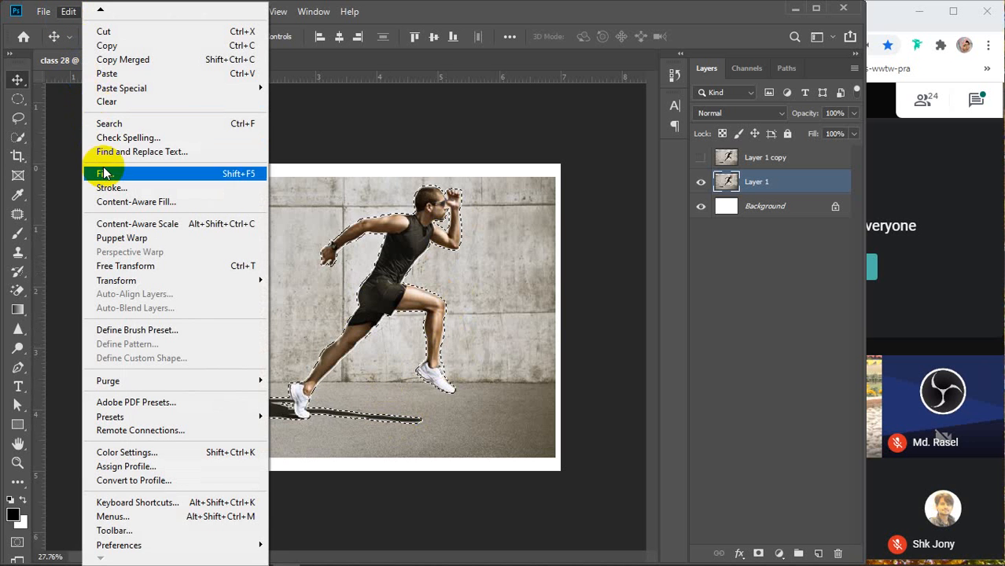
left_click(106, 175)
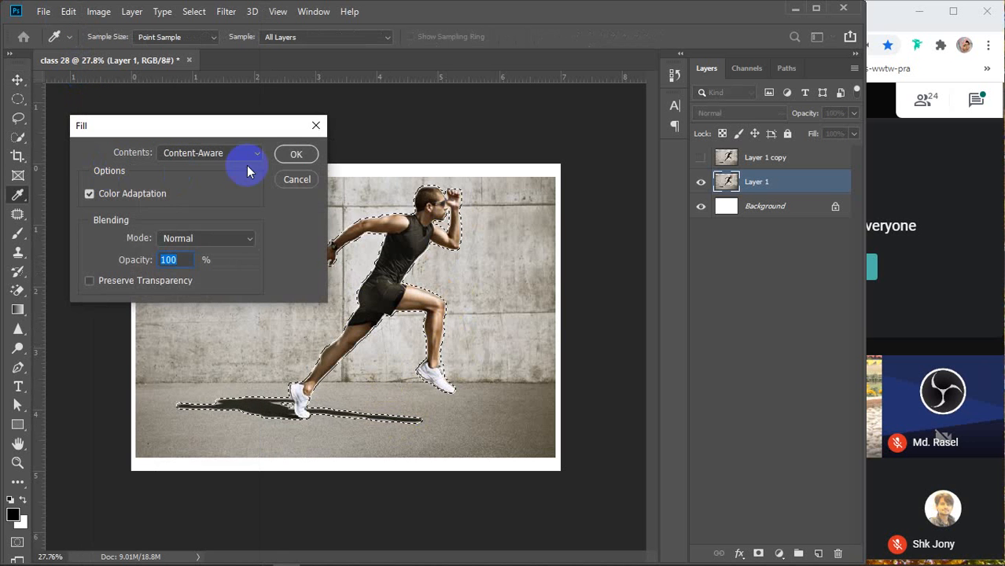
left_click(284, 155)
key("v")
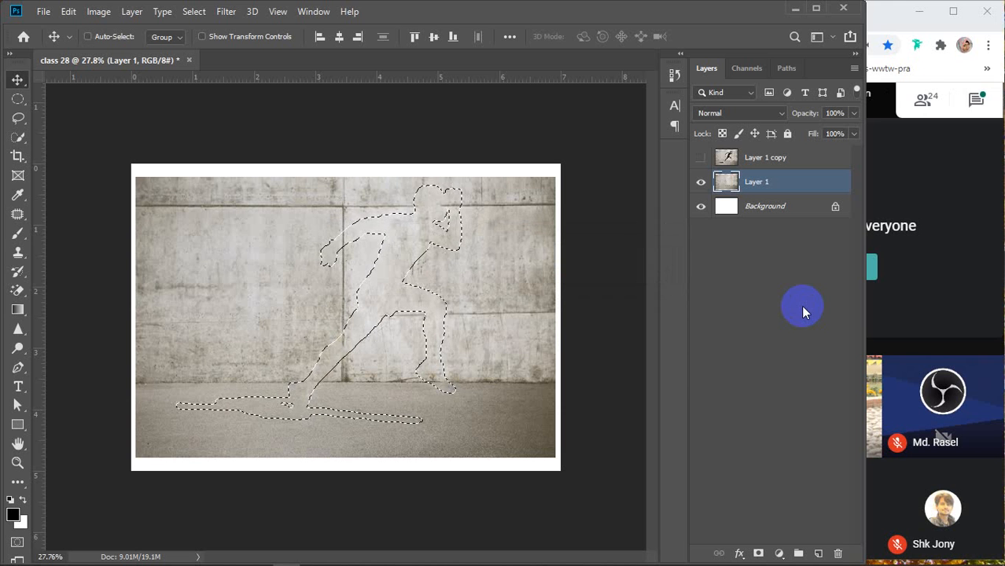
key("ctrl+d")
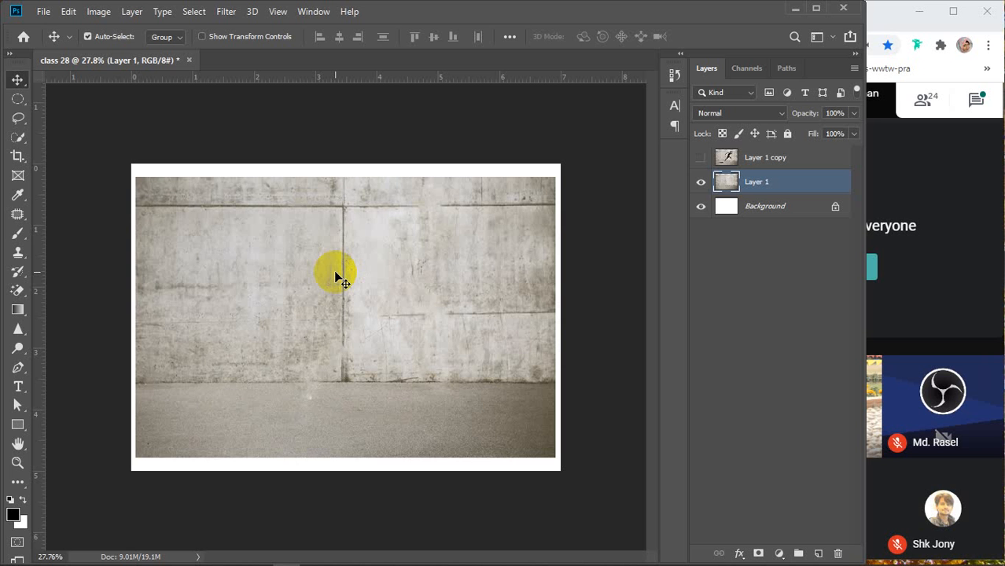
key("ctrl+z")
key("ctrl+z")
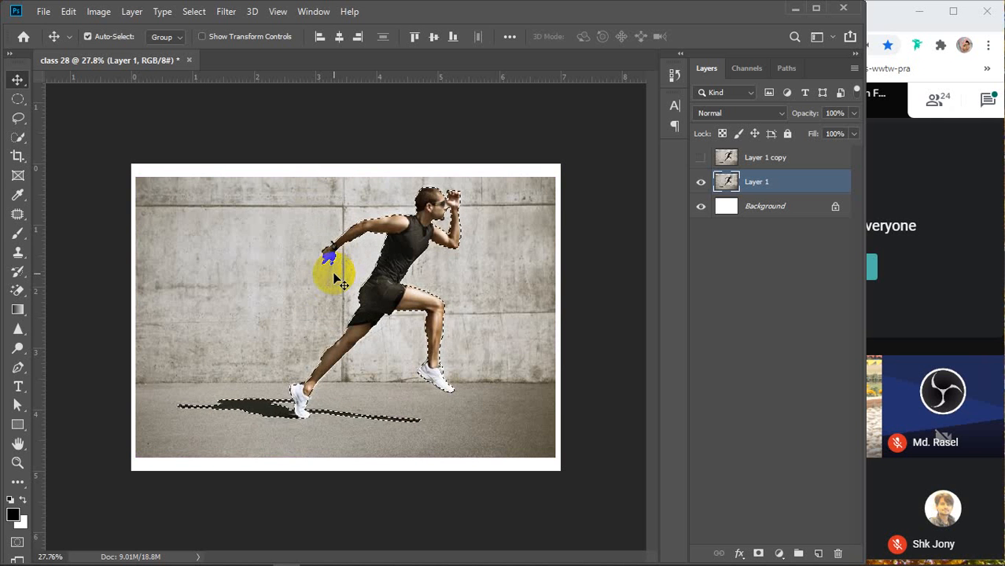
Expand the selection of the runner and shadow by 8 pixels and compare its edge around the front leg with and without the expansion
left_click(193, 12)
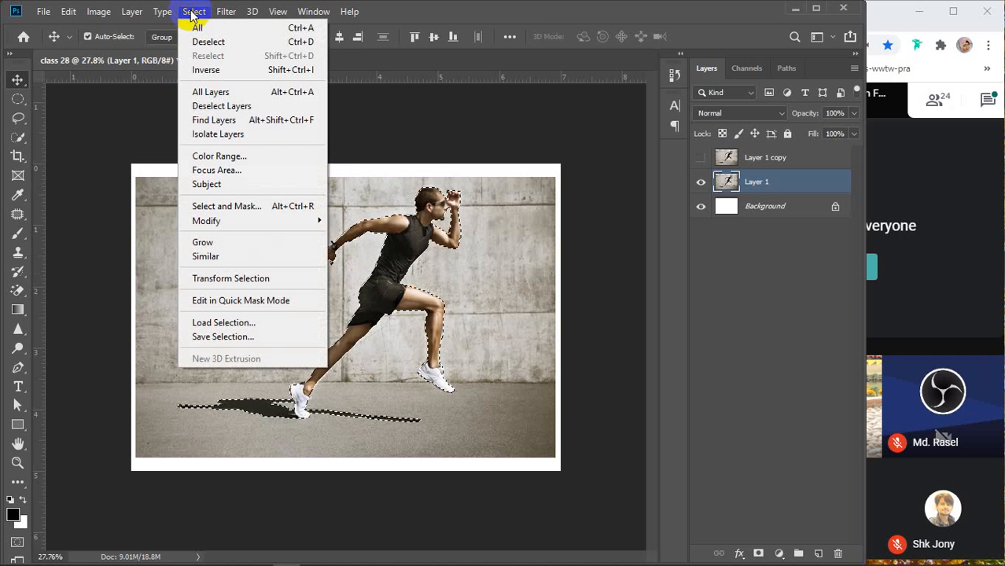
mouse_move(294, 221)
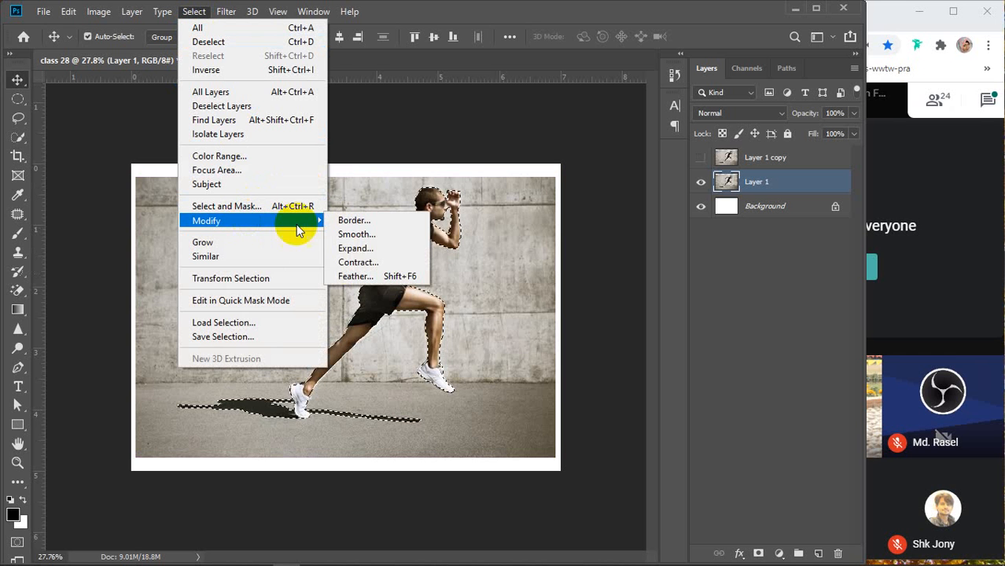
left_click(361, 250)
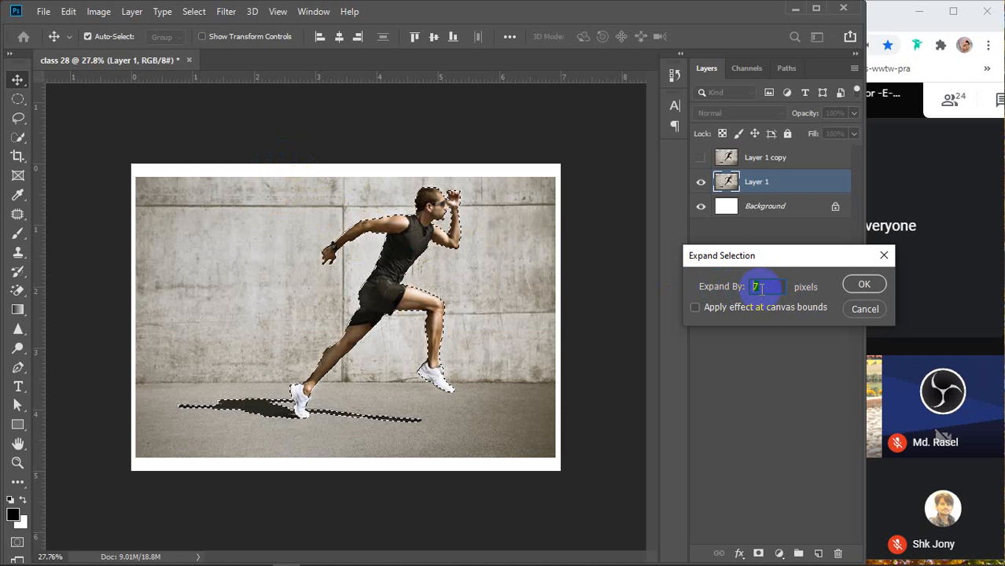
type("8")
key("Return")
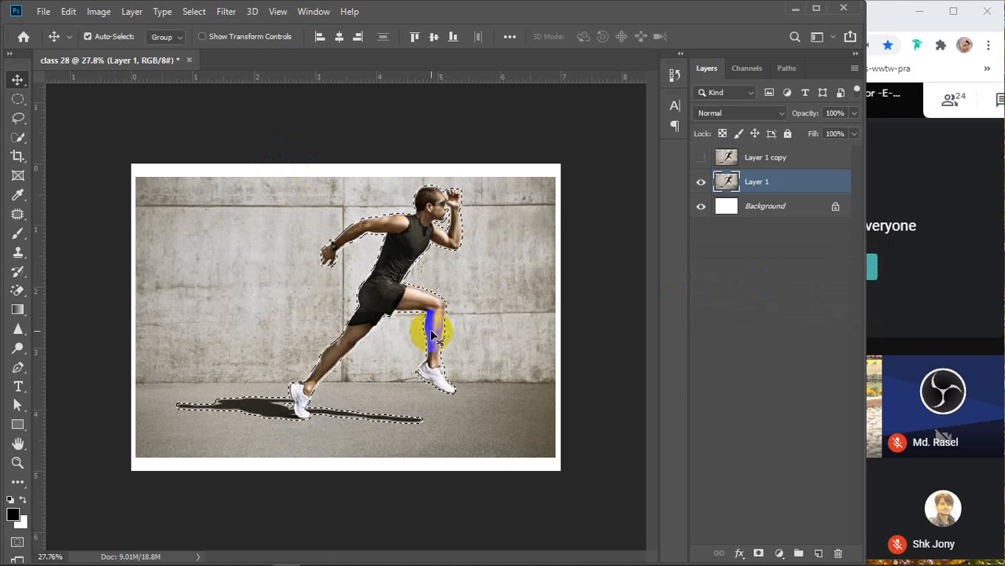
scroll(430, 327, "up", 5)
scroll(430, 327, "up", 5)
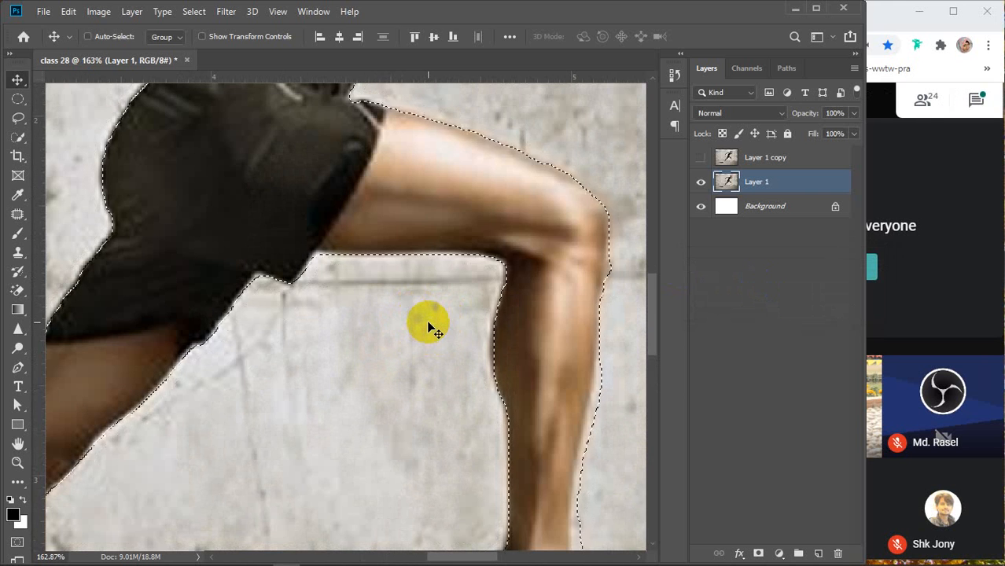
key("ctrl+shift+z")
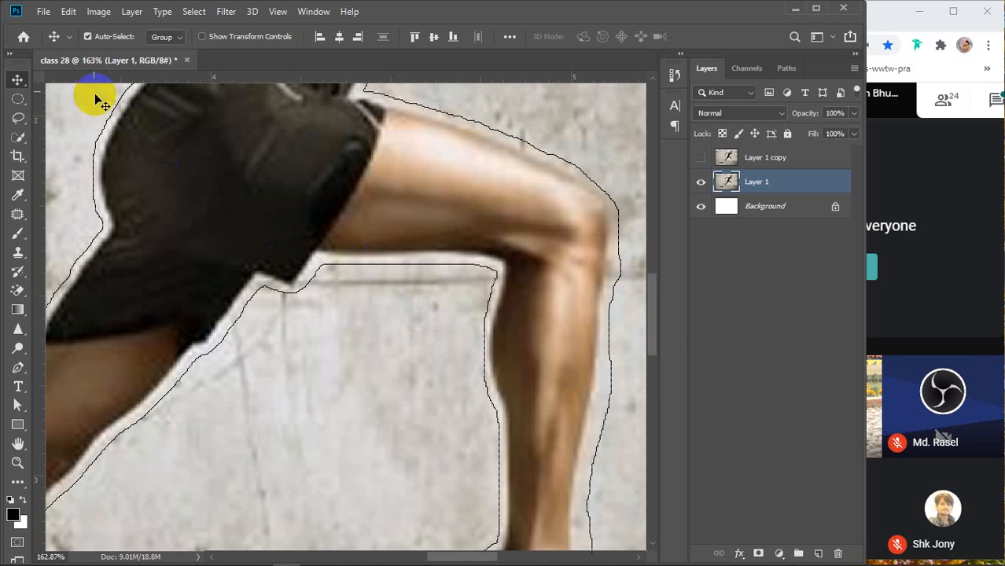
Fill the expanded selection on Layer 1 with Content-Aware contents at 100% opacity, and clear the selection
left_click(69, 11)
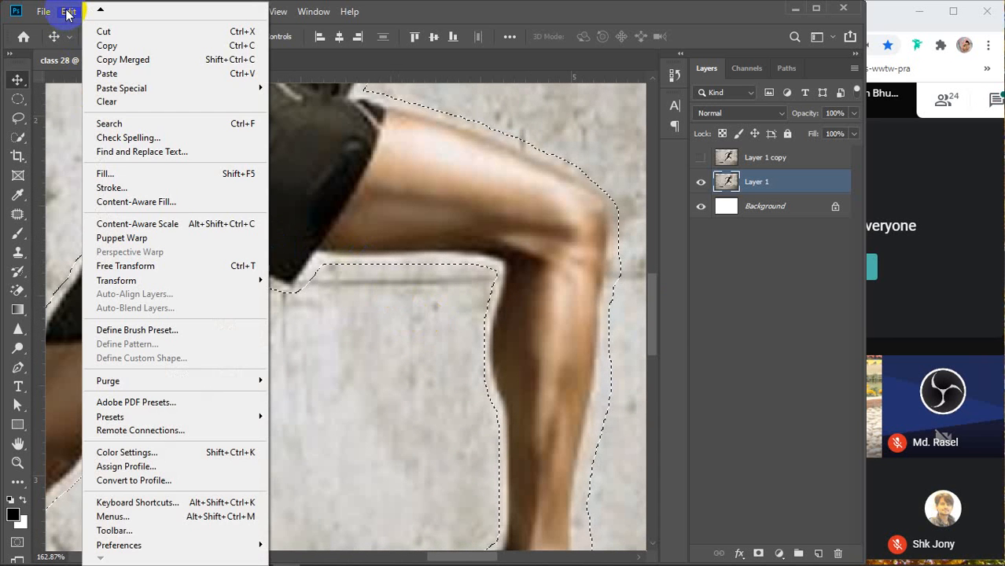
left_click(130, 174)
left_click(291, 154)
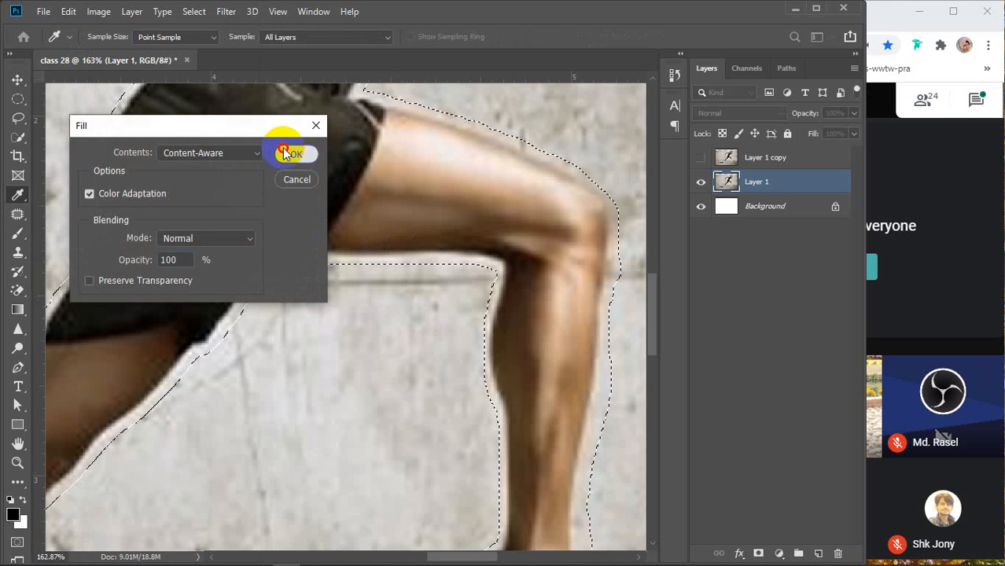
key("v")
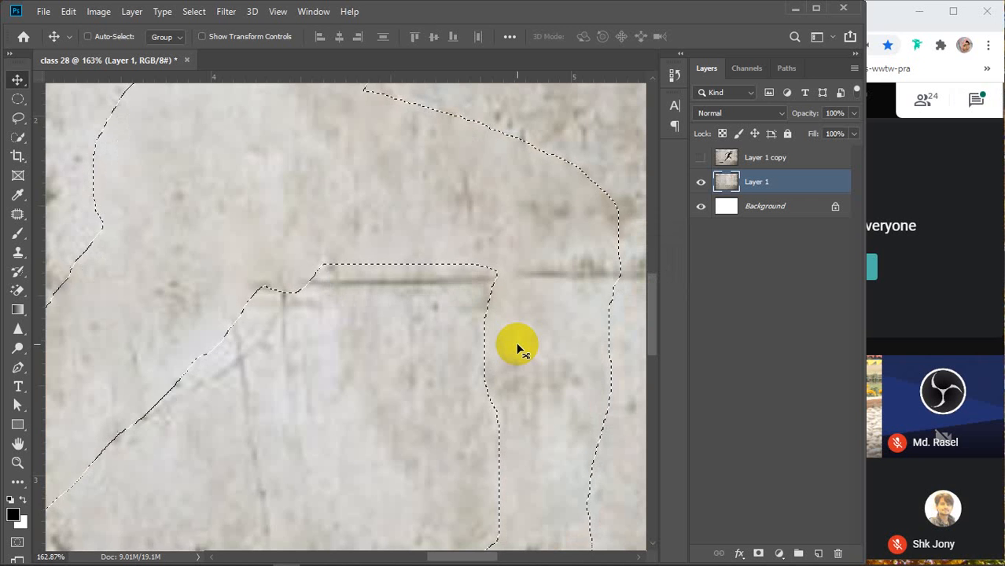
key("ctrl+d")
scroll(519, 350, "down", 10)
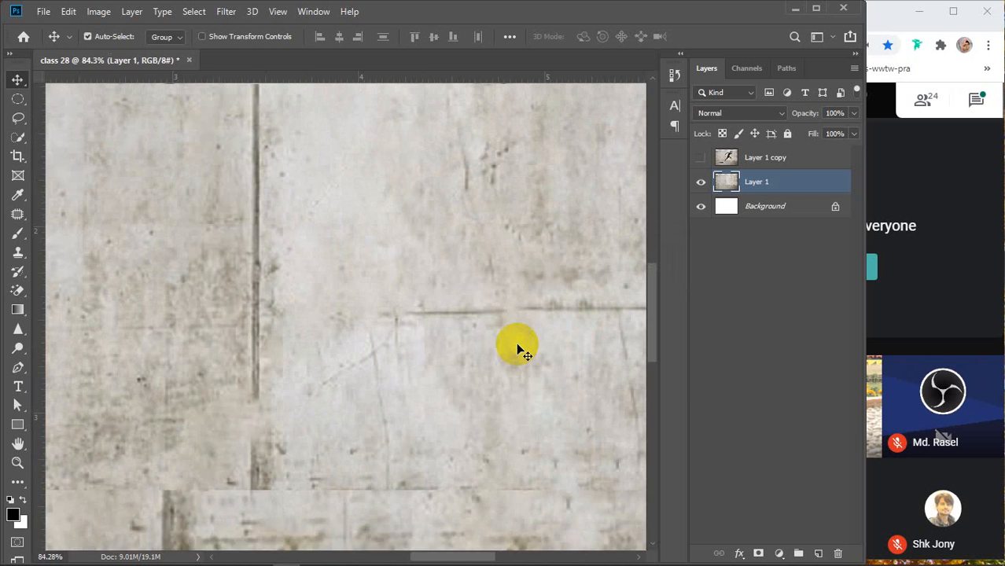
scroll(516, 349, "down", 2)
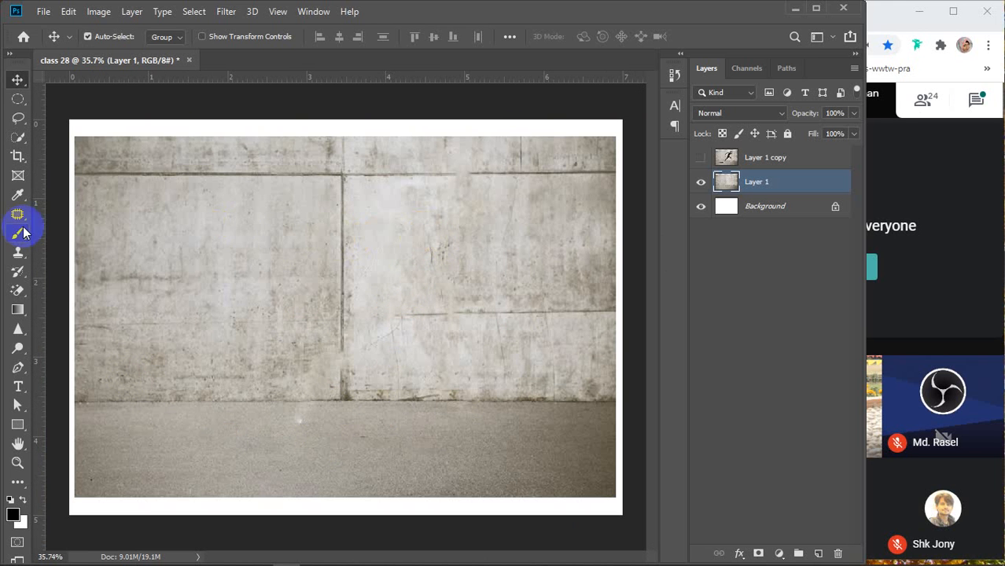
Rebuild the gap in the wall's upper horizontal seam with the Clone Stamp, sampling the intact seam beside it
left_click(18, 252)
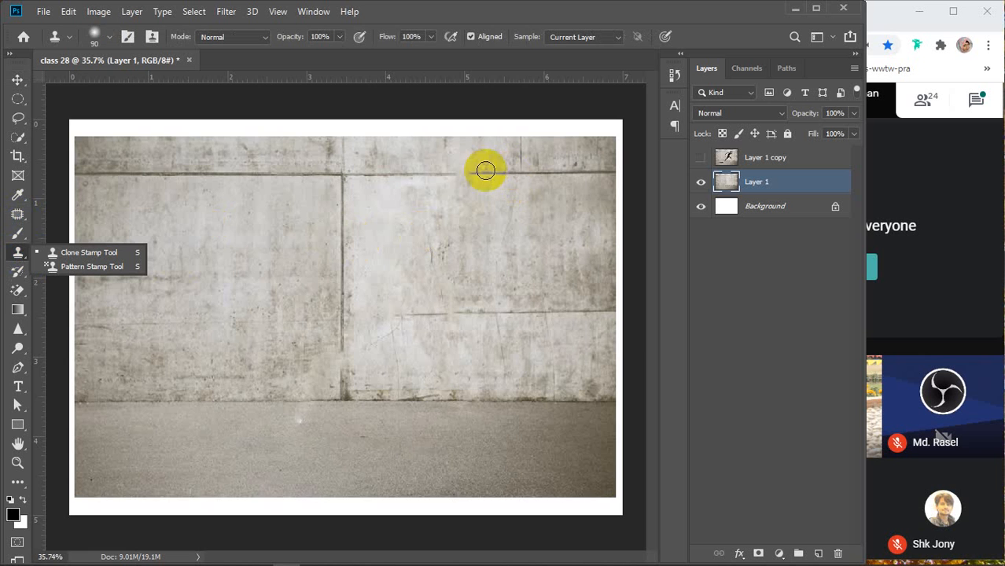
scroll(479, 190, "up", 5)
scroll(480, 190, "up", 1)
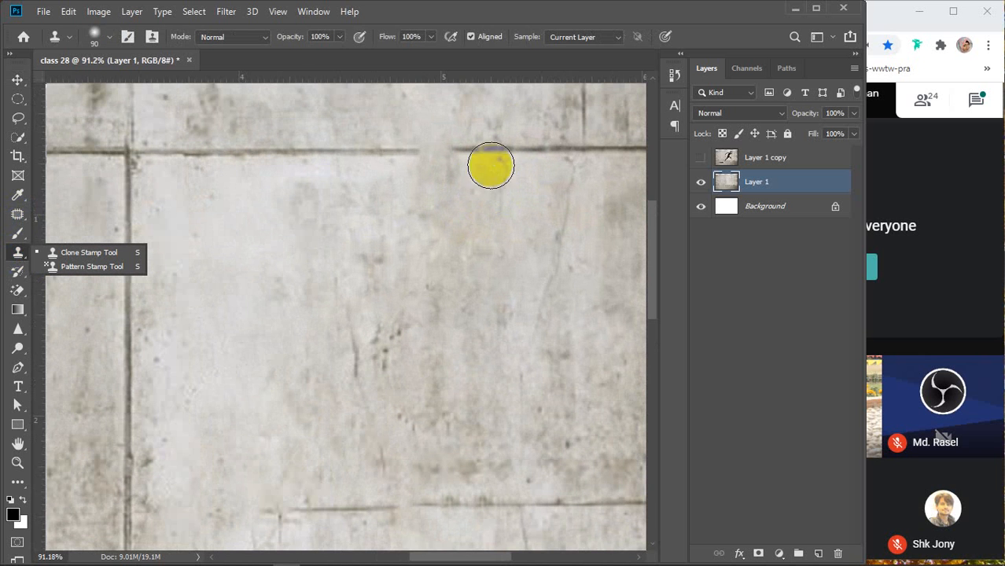
left_click(350, 151, "alt")
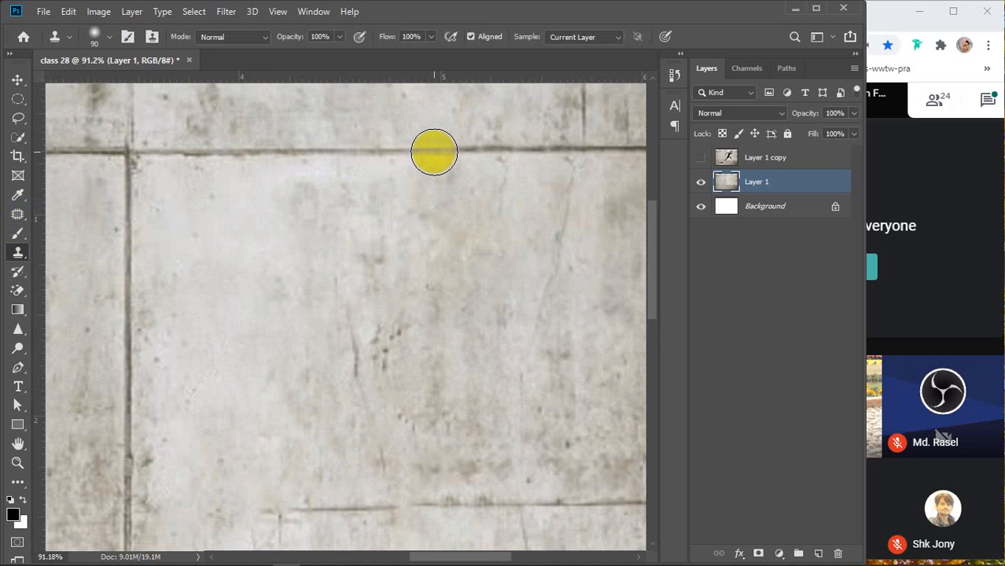
scroll(458, 193, "down", 2)
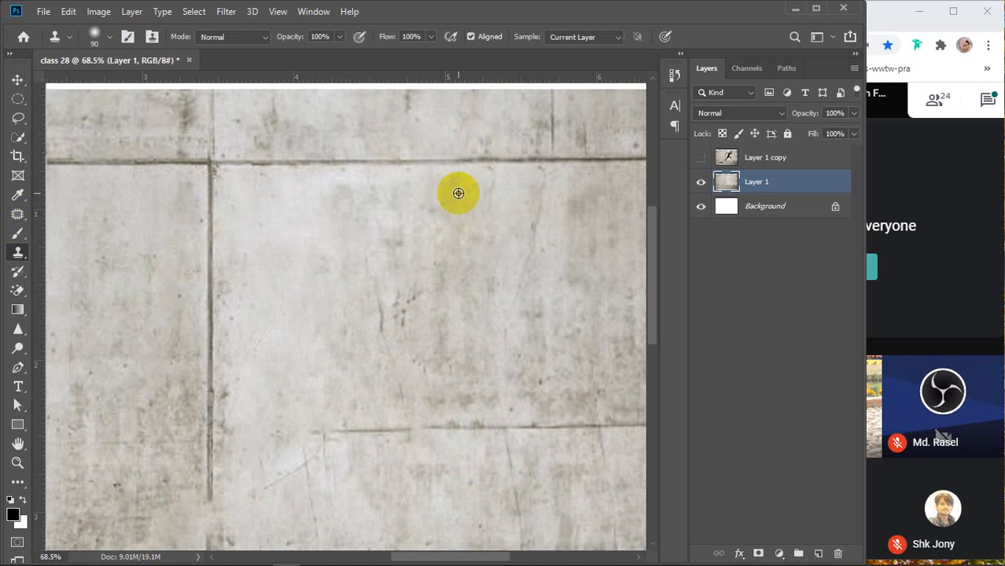
Clone the wall's lower horizontal seam across its gap and extend it to the vertical seam
left_click_drag(439, 374, 338, 211)
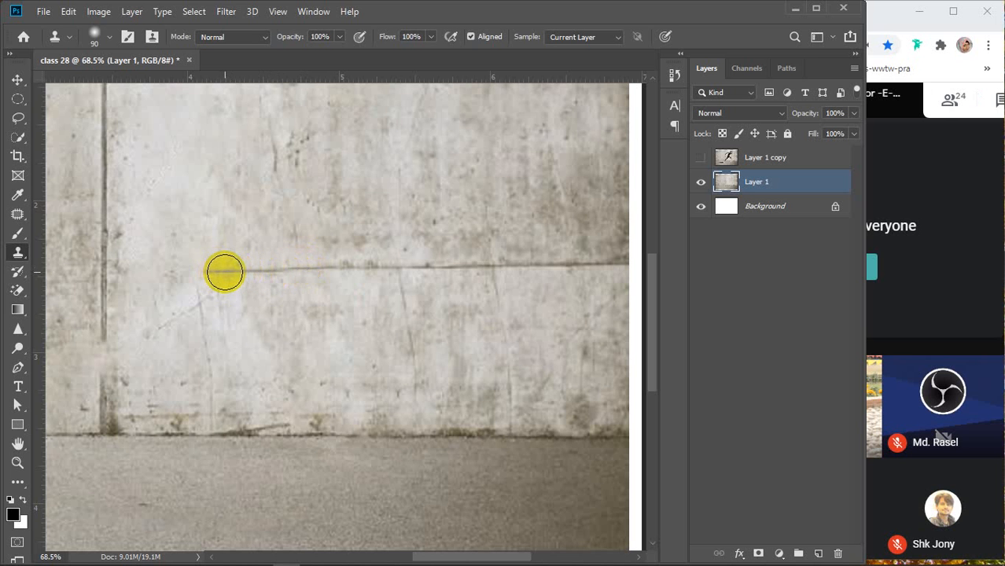
left_click(190, 270)
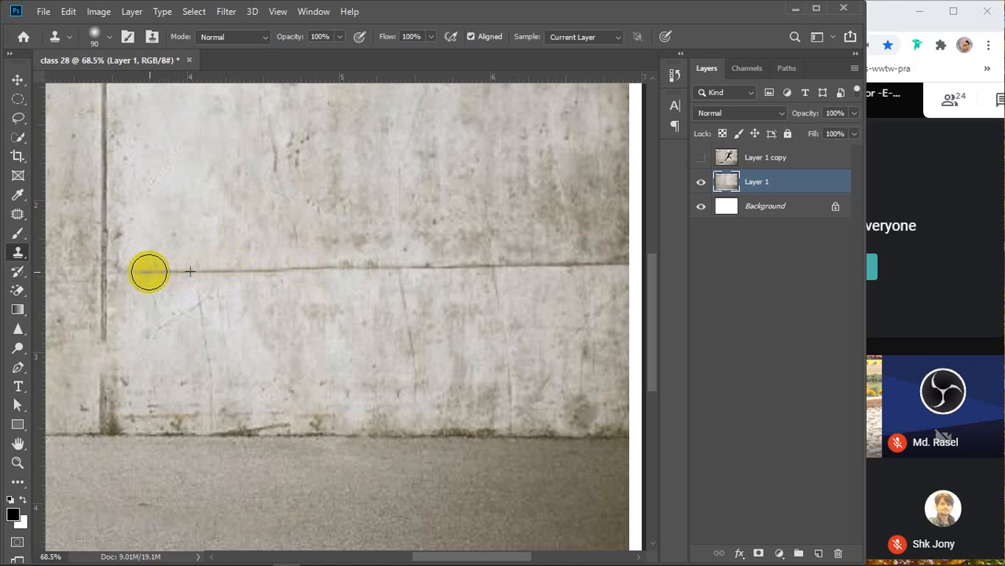
left_click(137, 272)
left_click(130, 272)
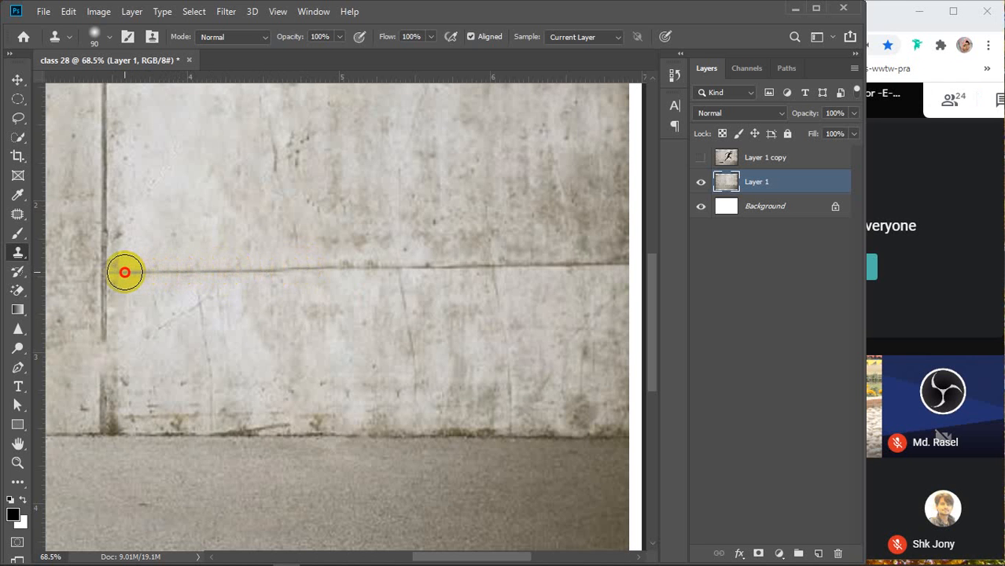
Clone over the gap near the base of the vertical wall seam and the white spot on the pavement
scroll(133, 271, "down", 3)
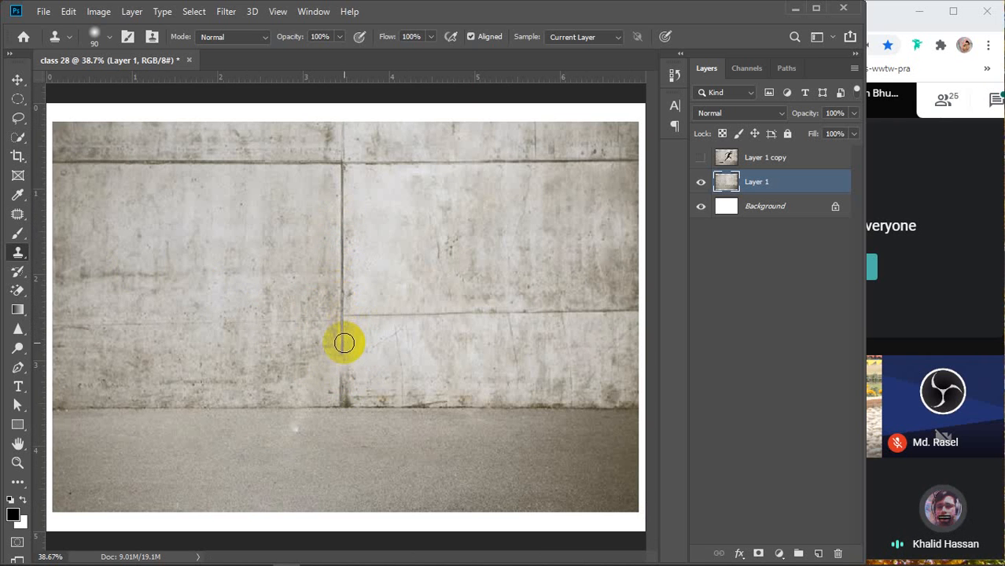
left_click_drag(344, 355, 343, 362)
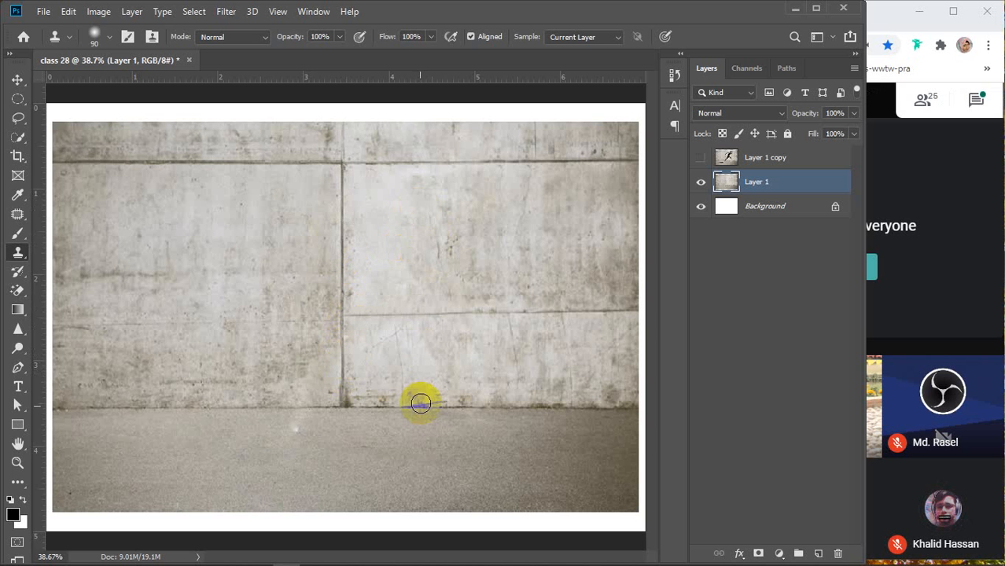
left_click(329, 440, "alt")
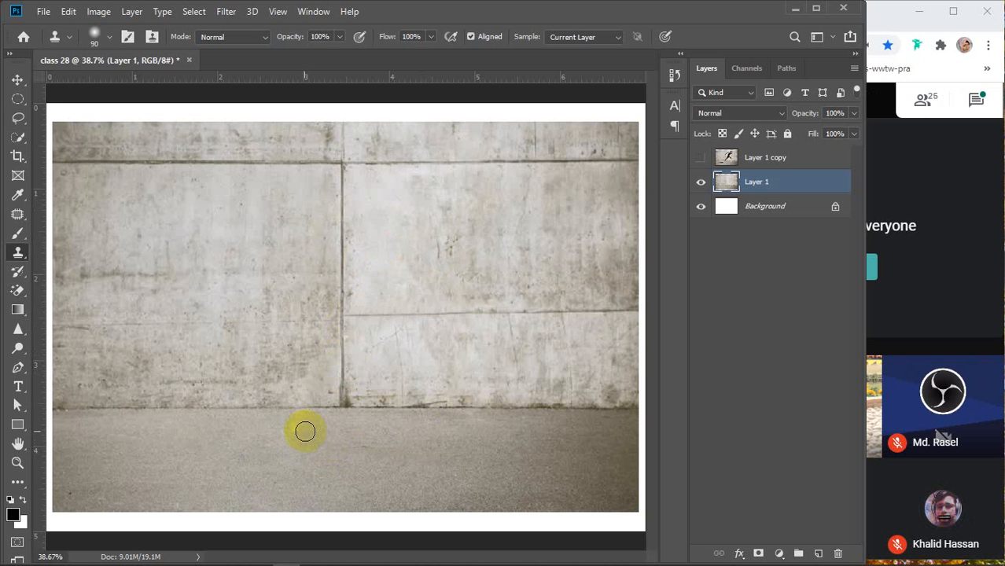
left_click(277, 440)
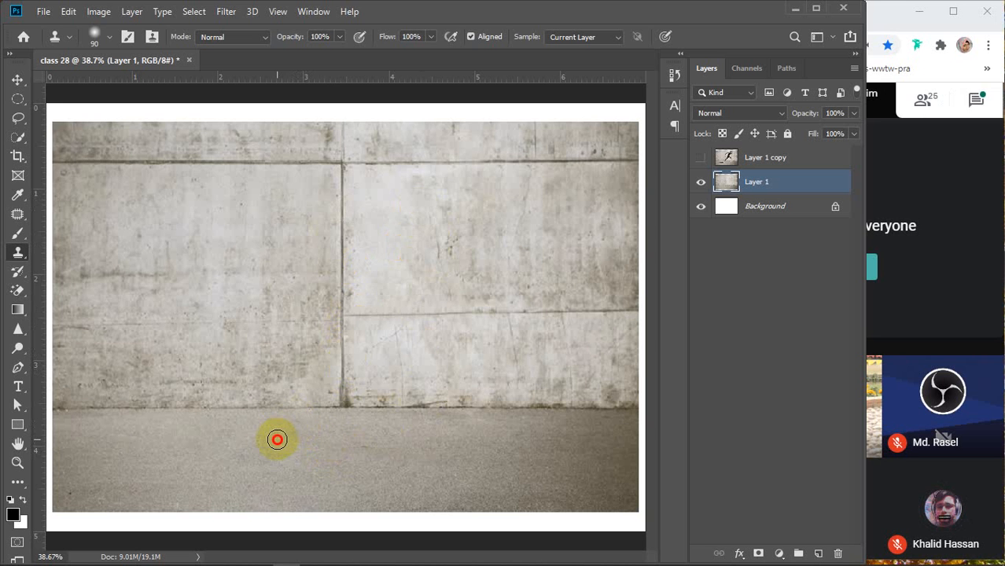
scroll(404, 442, "down", 4)
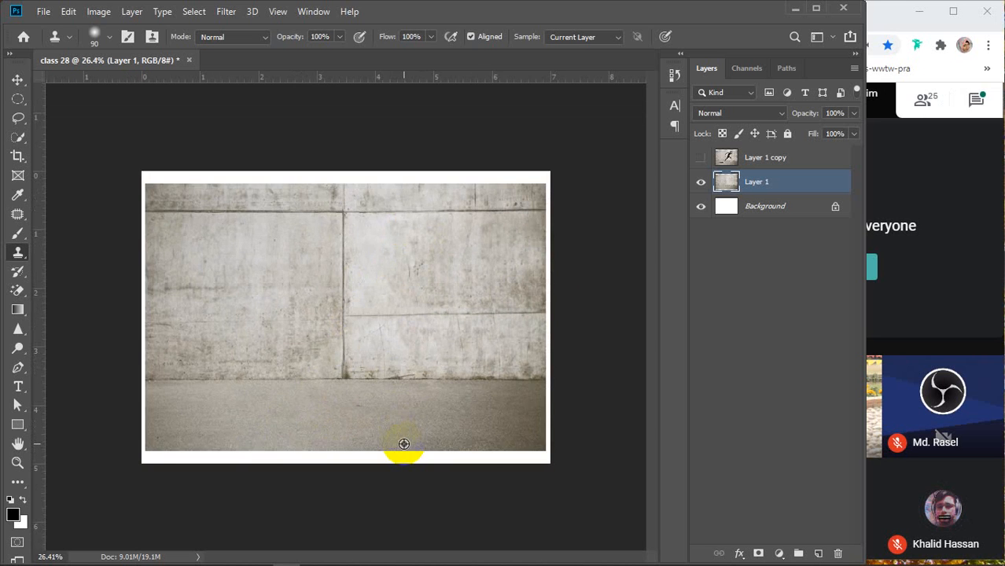
Set the Clone Stamp to size 175 and 85% opacity, and retouch uneven patches of the concrete wall with sampled texture
scroll(403, 442, "up", 3)
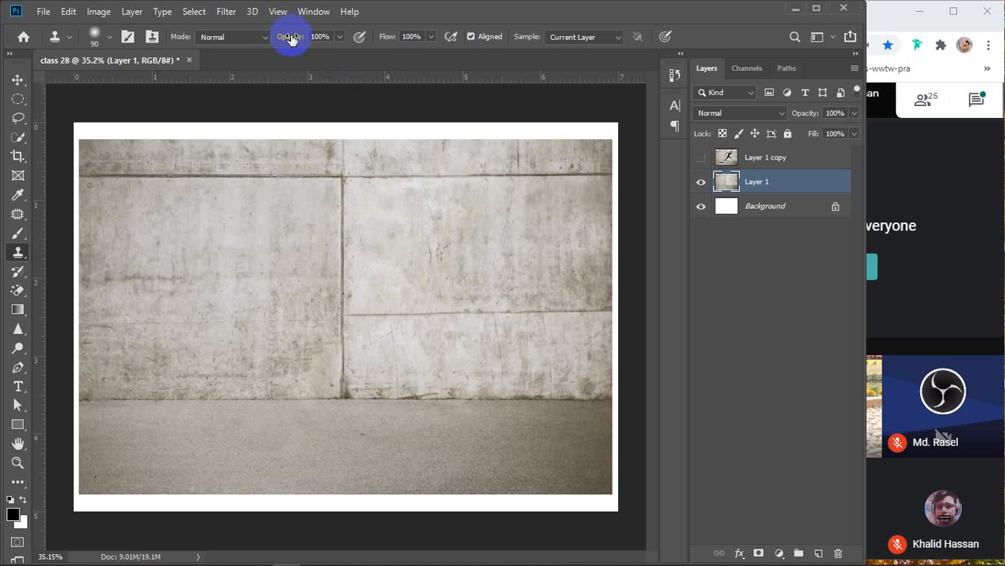
mouse_move(291, 36)
left_mouse_down()
mouse_move(392, 35)
mouse_move(293, 43)
left_mouse_up()
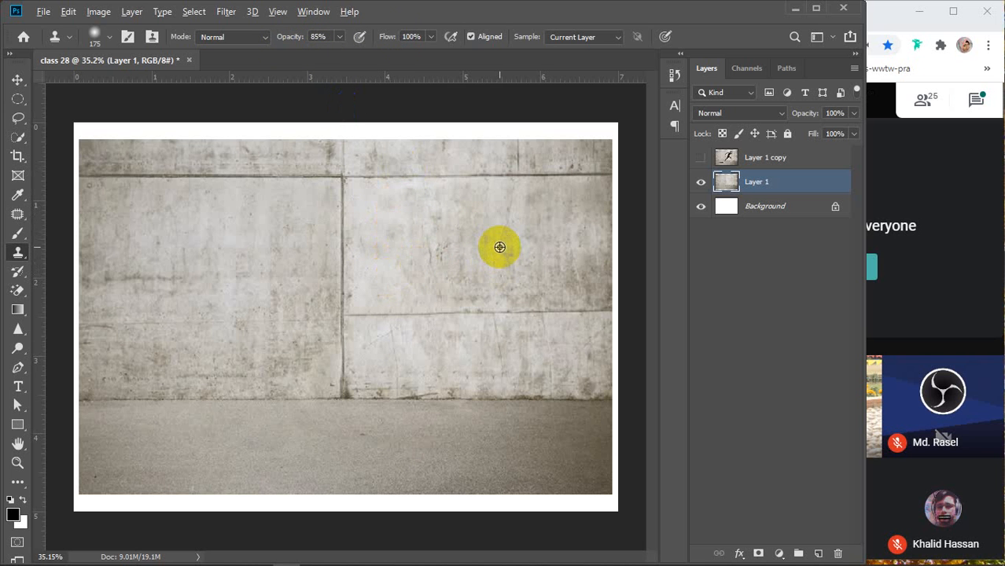
left_click(500, 247, "alt")
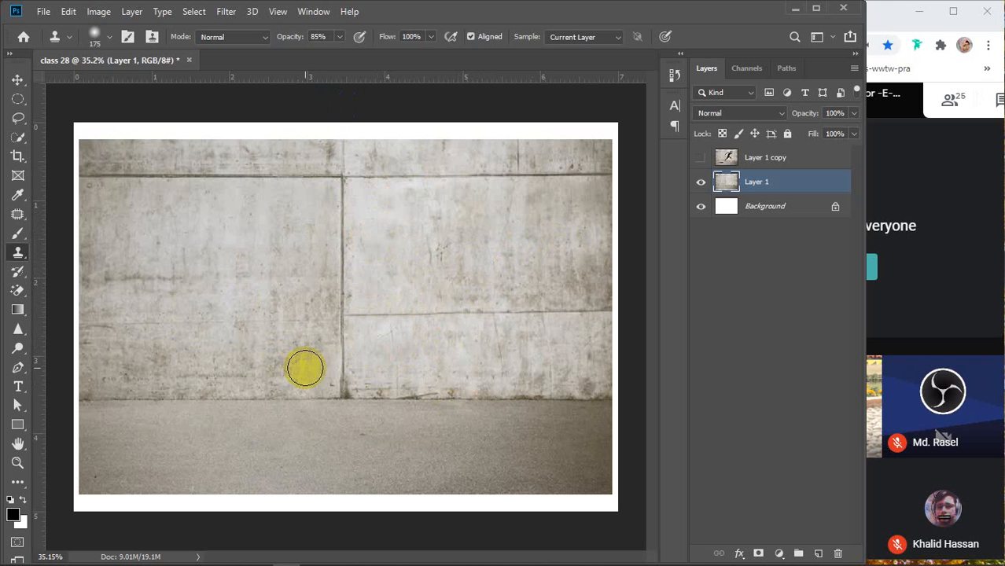
left_click_drag(304, 362, 310, 367)
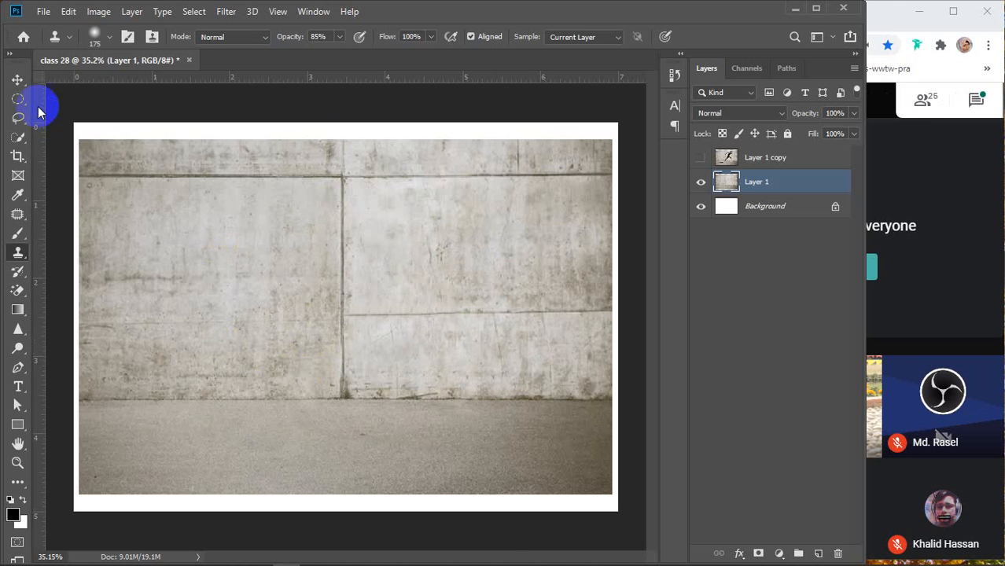
Switch to the Move tool and hide the rulers around the canvas
left_click(17, 81)
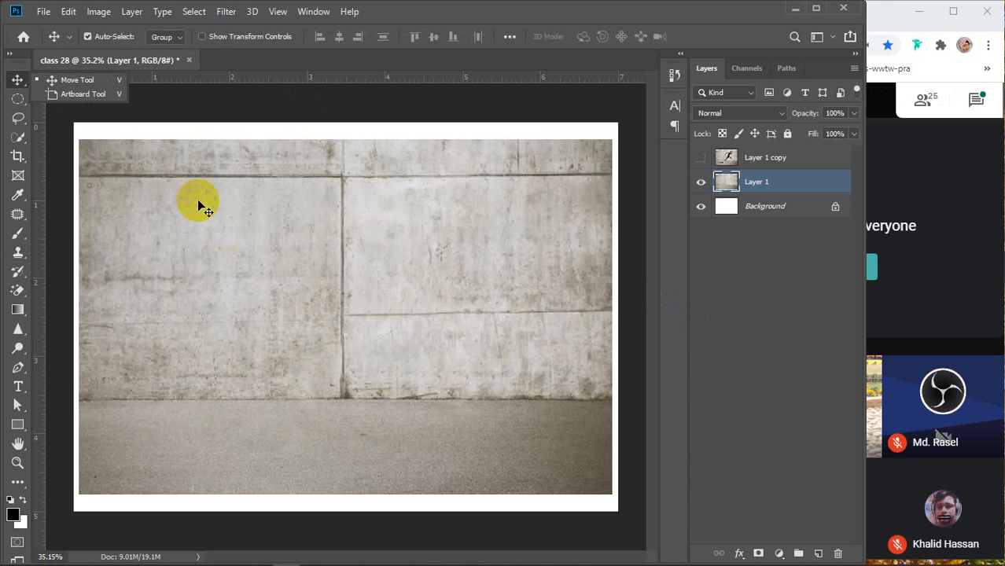
key("ctrl+r")
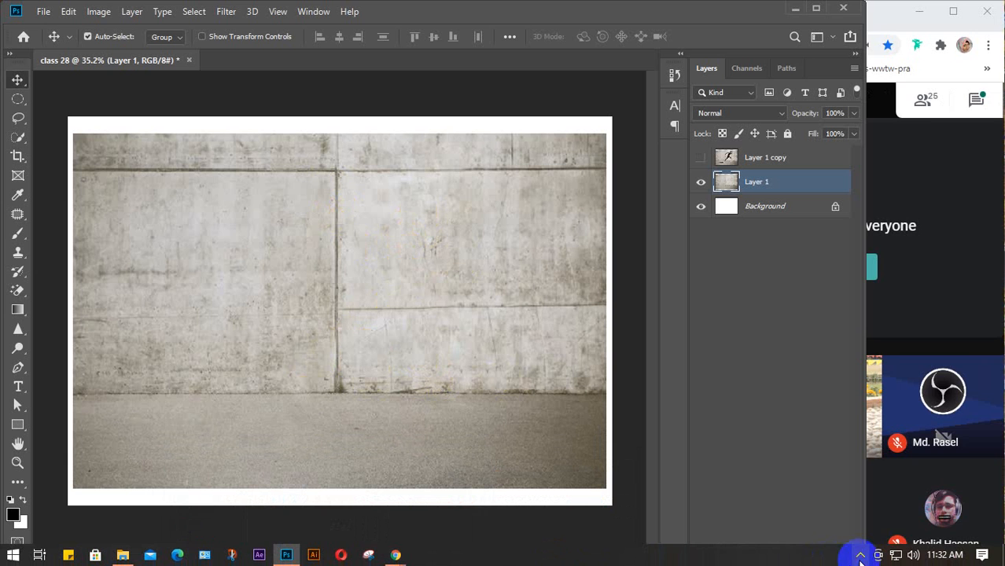
left_click(860, 556)
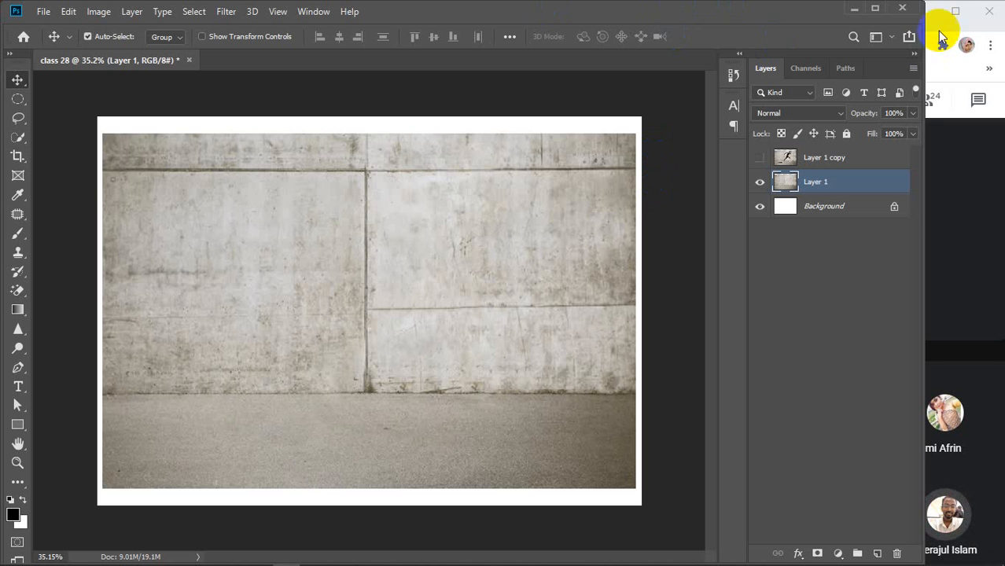
left_click(962, 190)
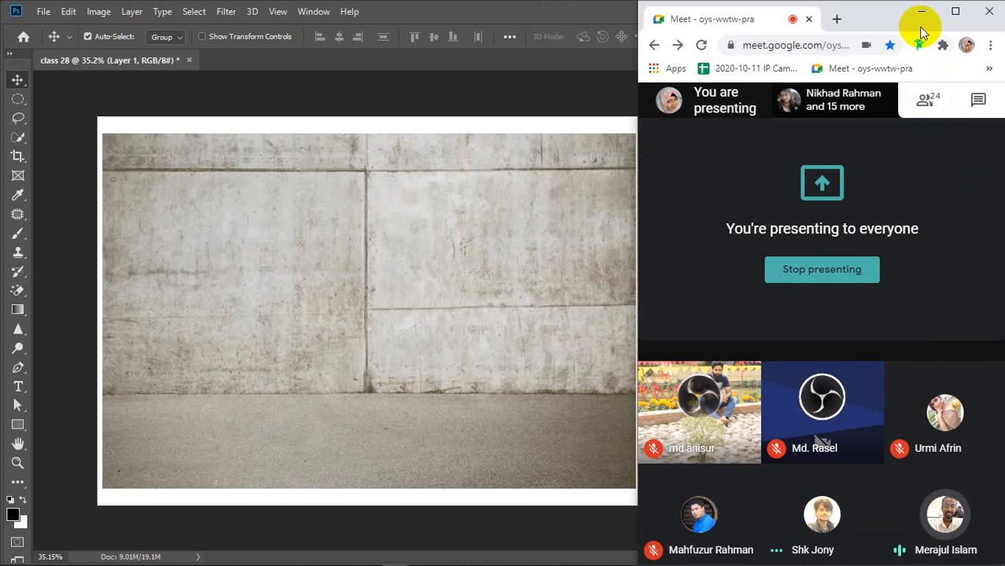
left_click(954, 10)
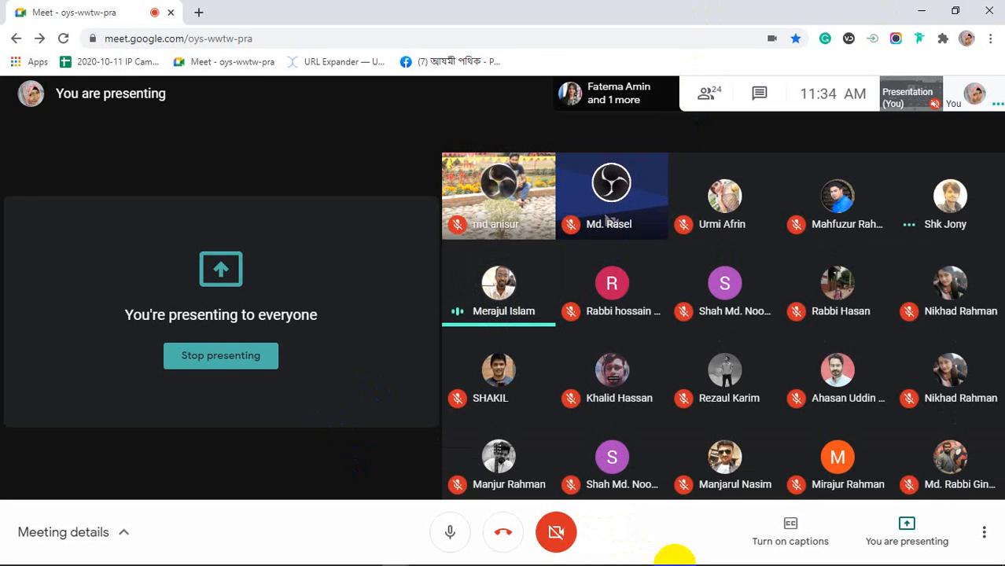
left_click(860, 554)
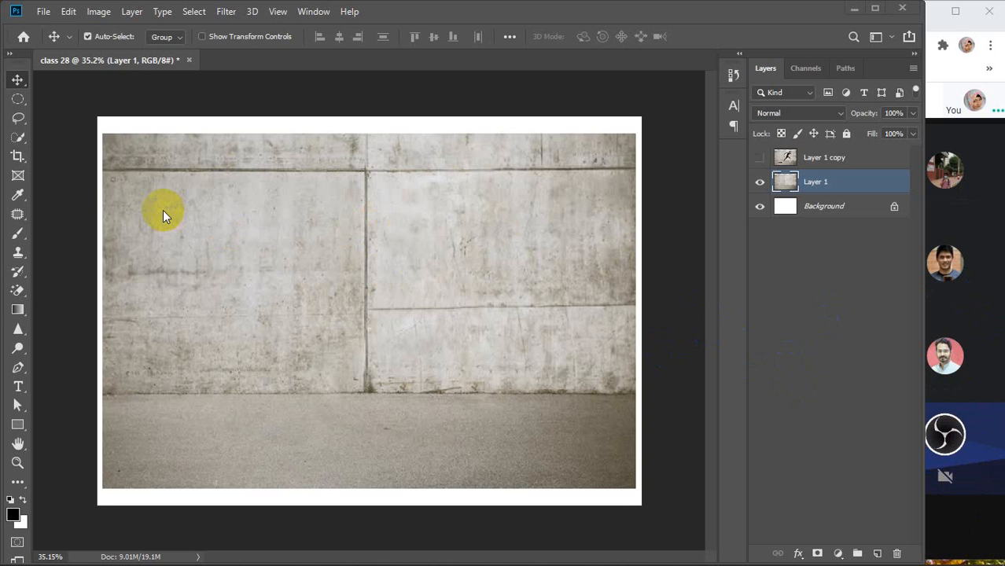
Open the Scratch Disks preferences and toggle the D:\ drive's active setting off and back on
left_click(69, 12)
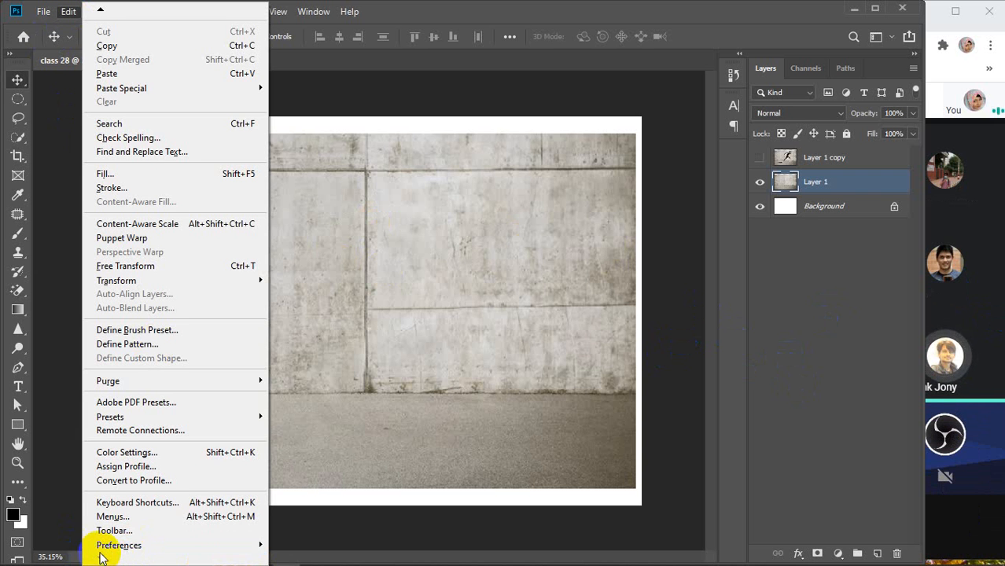
mouse_move(119, 551)
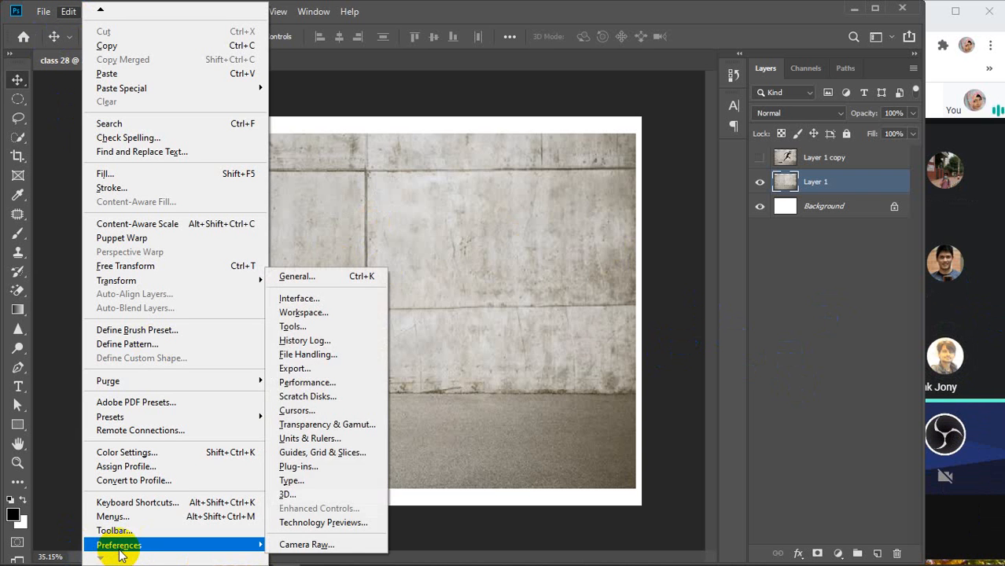
left_click(311, 397)
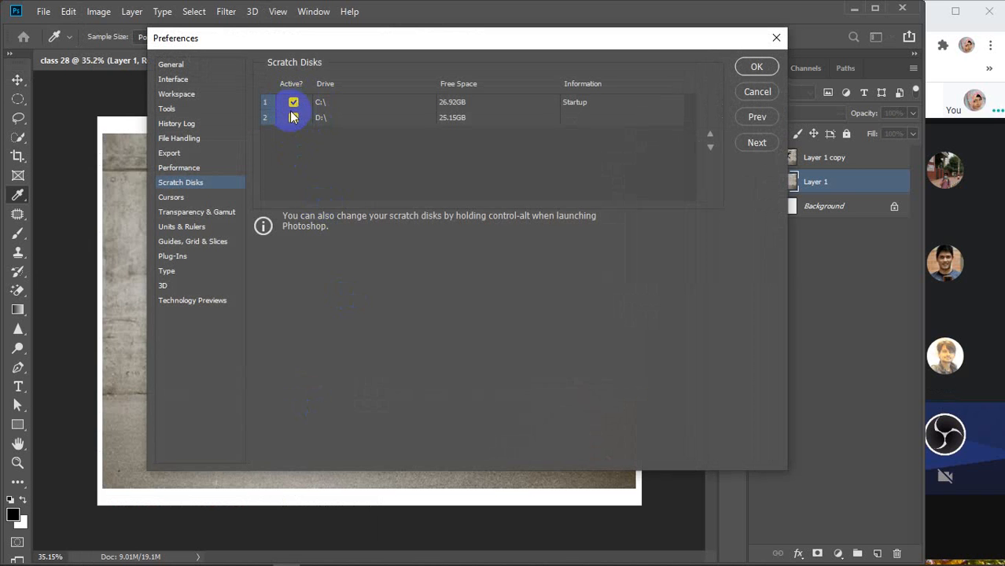
left_click(292, 117)
left_click(293, 117)
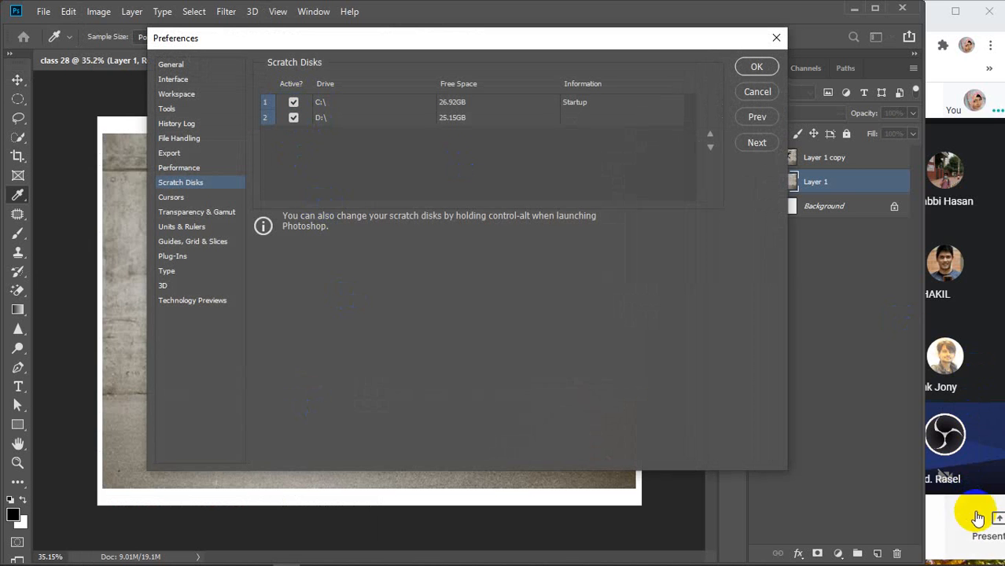
Switch to the Google Meet window, present the entire screen to the call again and hide the sharing notification
left_click(983, 525)
left_click(948, 405)
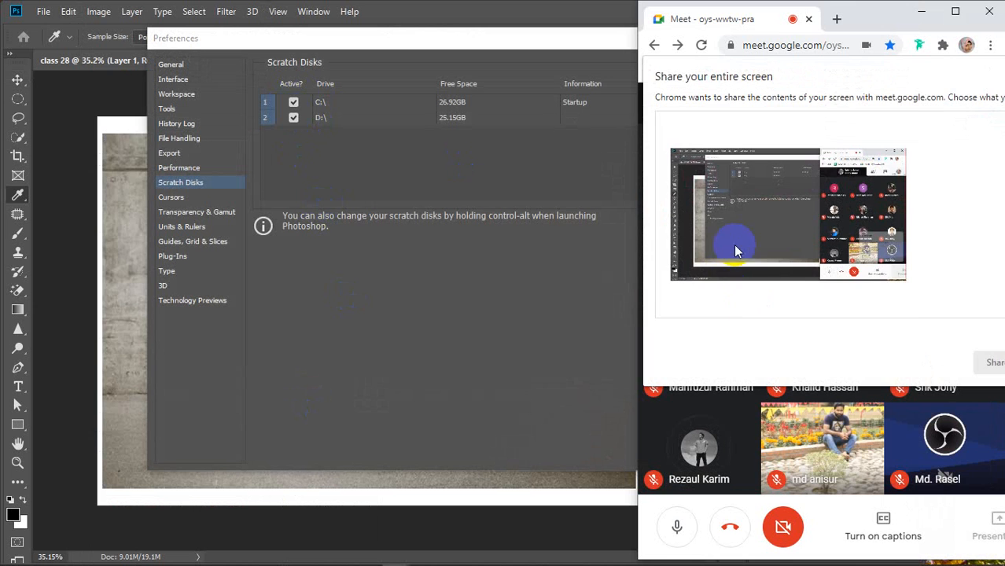
left_click(983, 362)
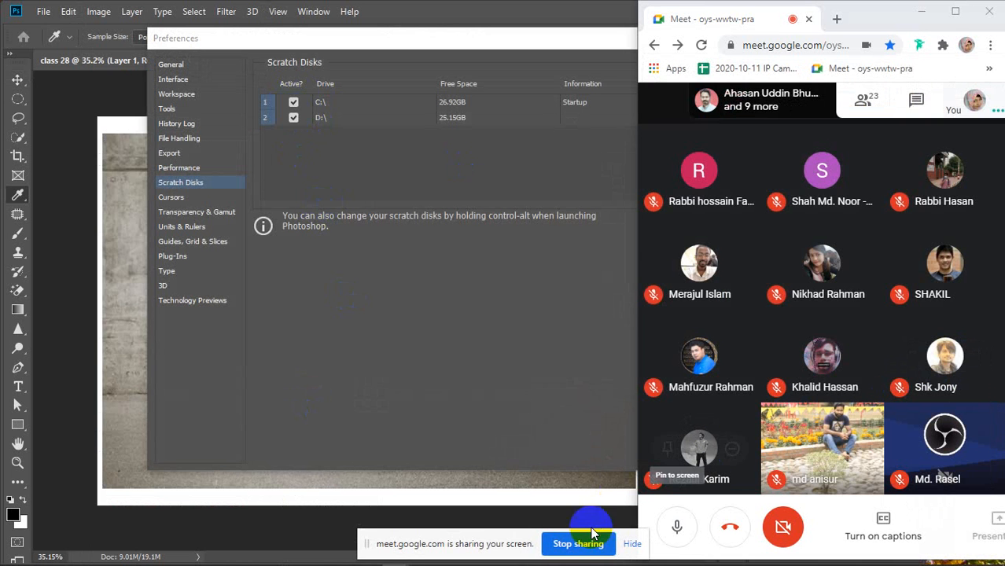
left_click(631, 544)
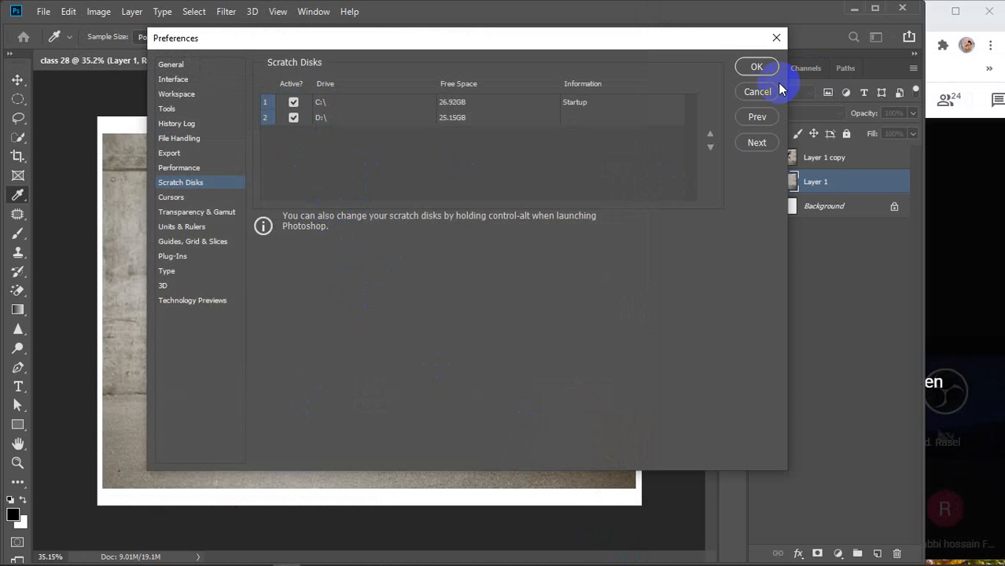
Cancel the open preferences, reopen the Scratch Disks preferences to review the active drives, and accept them
left_click(756, 92)
left_click(69, 11)
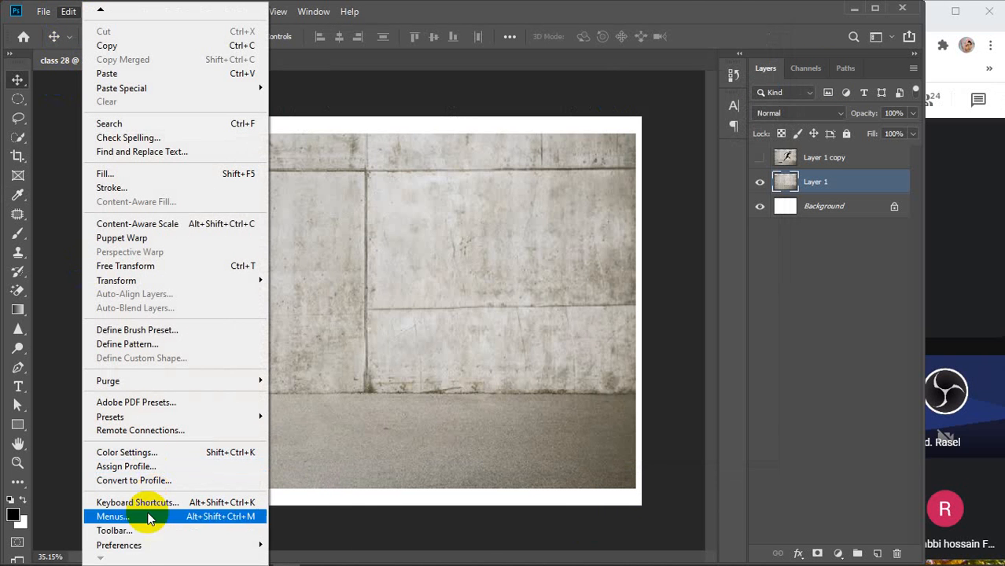
mouse_move(118, 545)
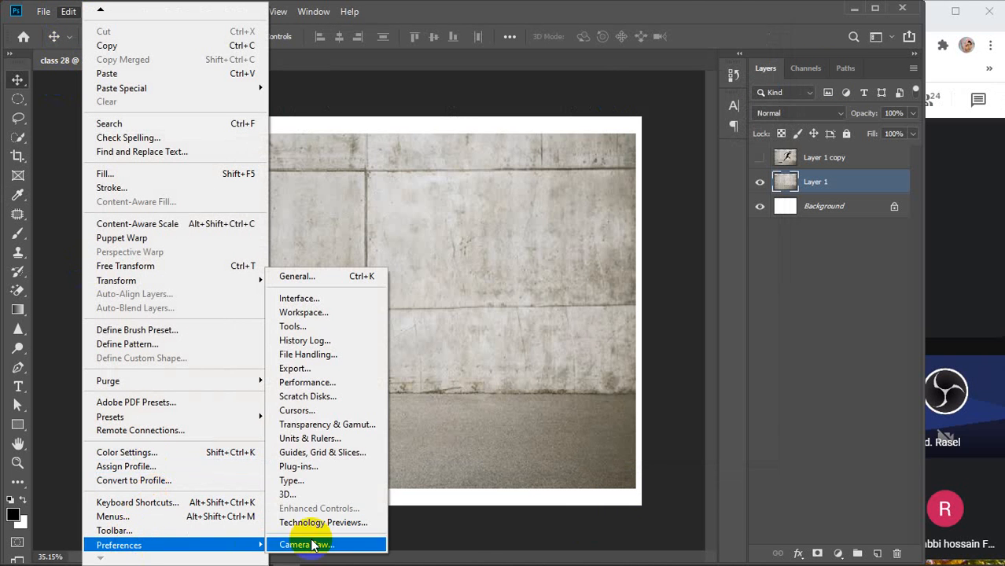
left_click(319, 395)
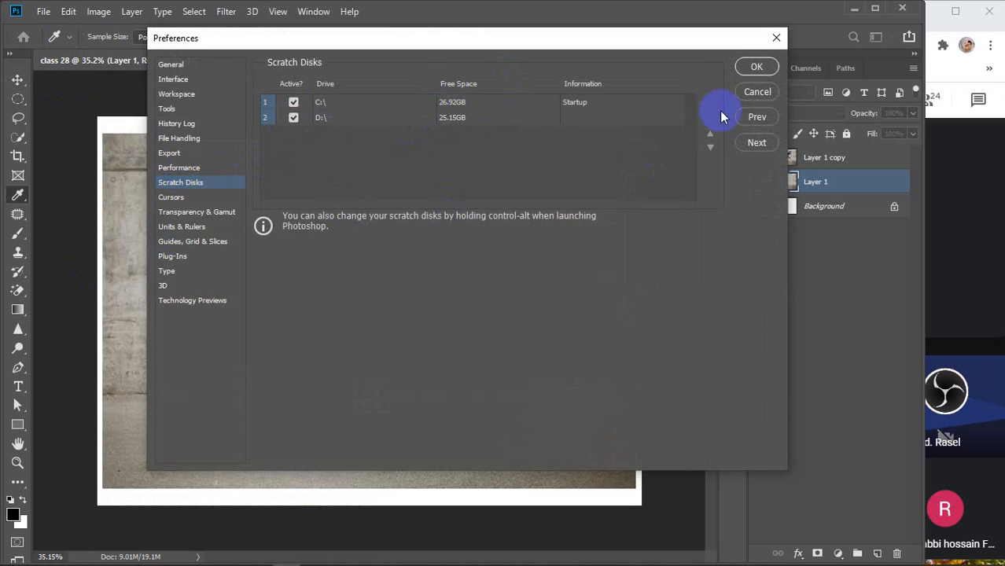
left_click(757, 67)
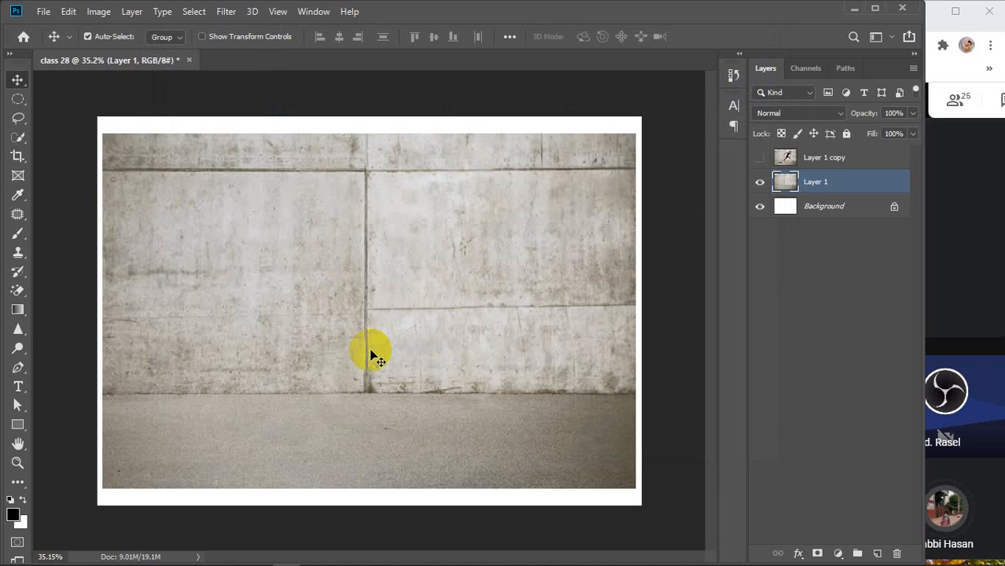
Review the Performance preferences for memory usage and history states, then the Scratch Disks preferences, and close them without changes
left_click(67, 12)
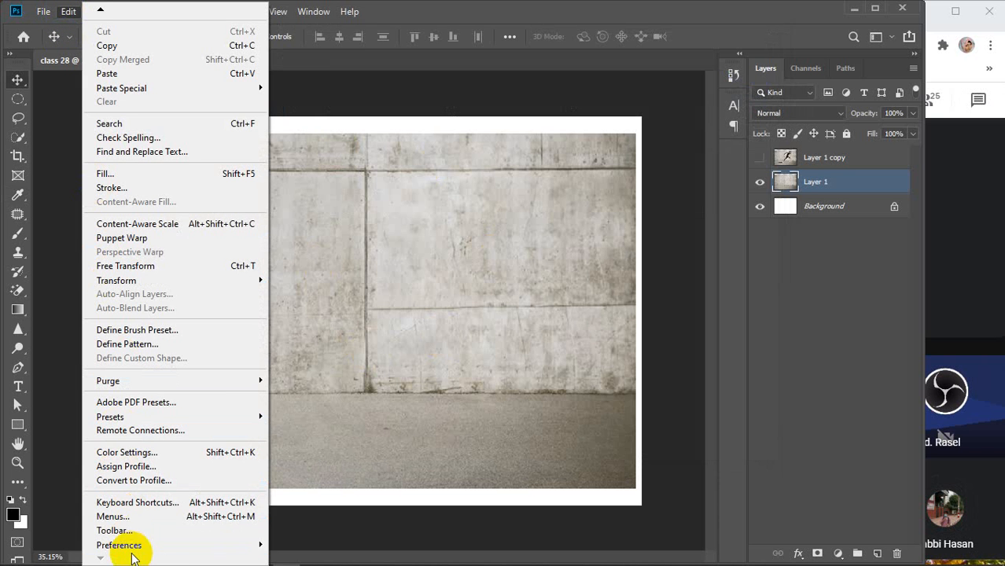
mouse_move(196, 550)
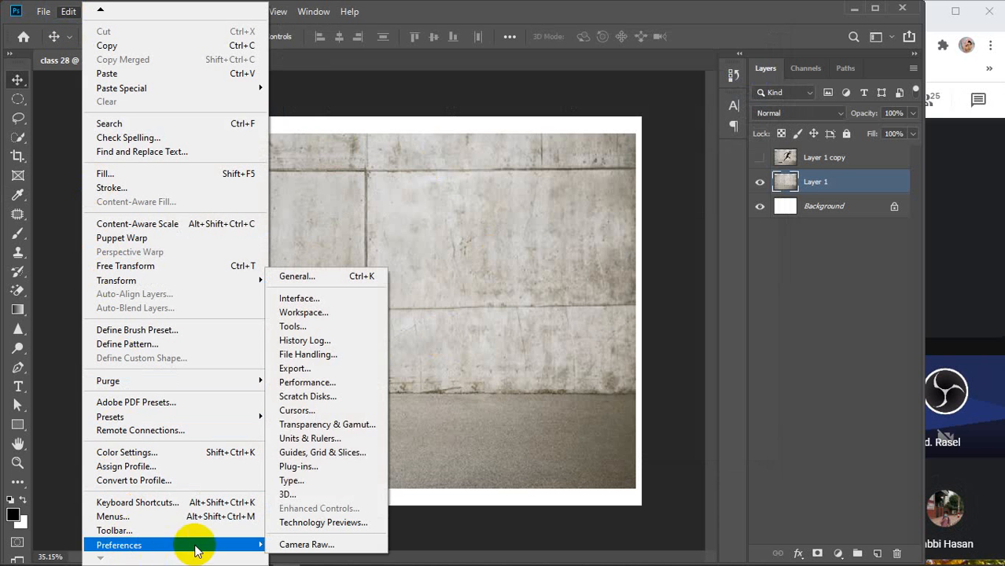
left_click(297, 397)
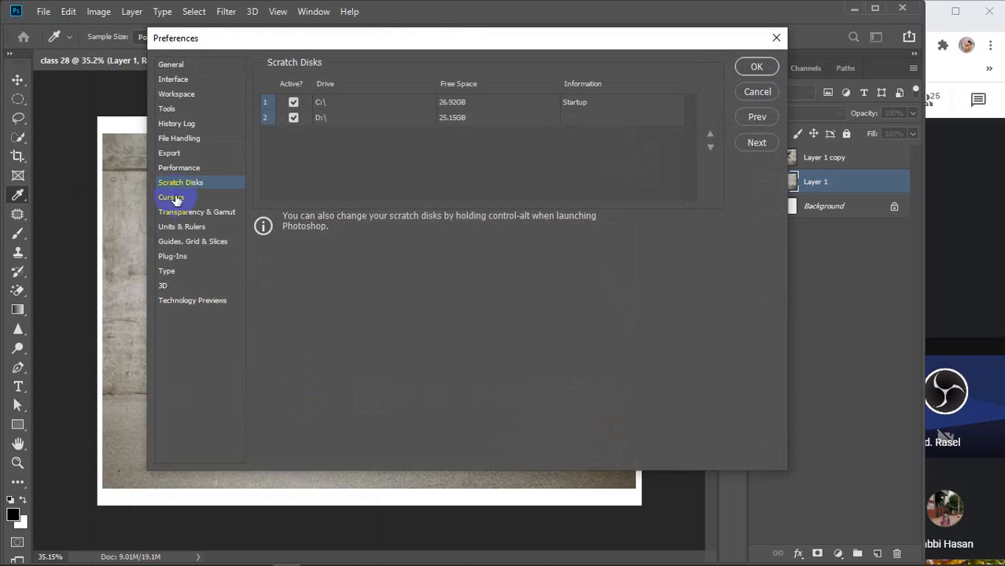
left_click(189, 168)
mouse_move(539, 123)
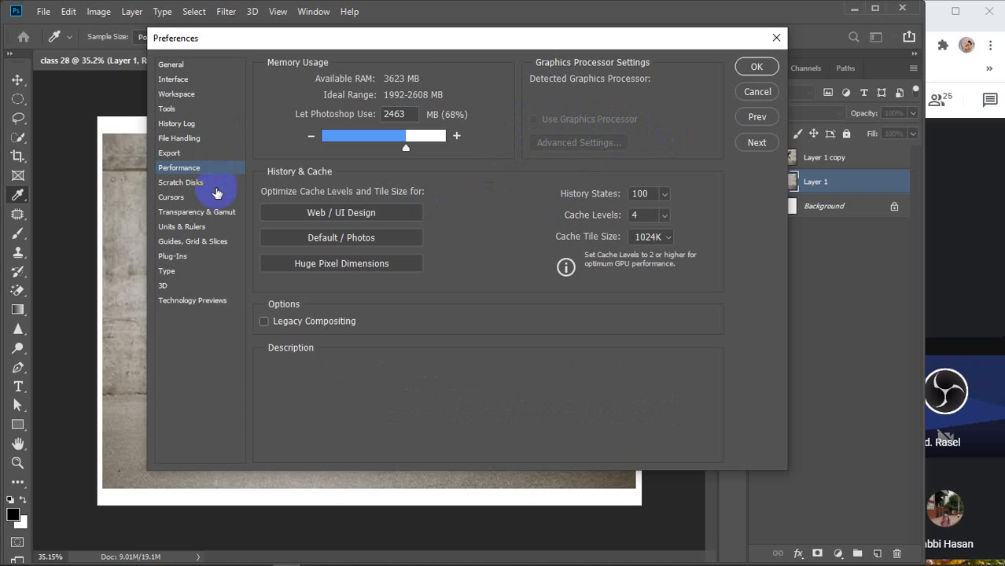
left_click(172, 183)
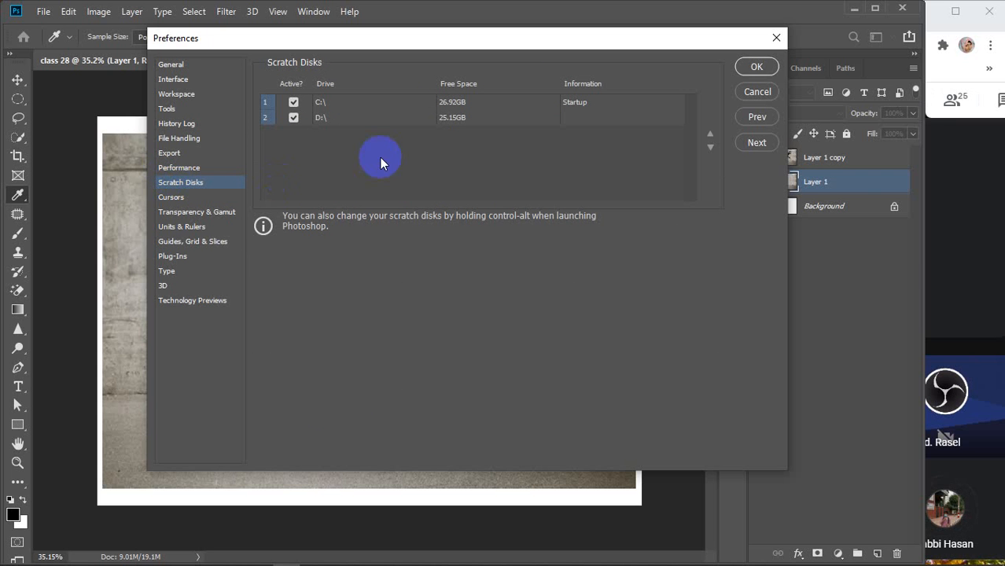
left_click(776, 37)
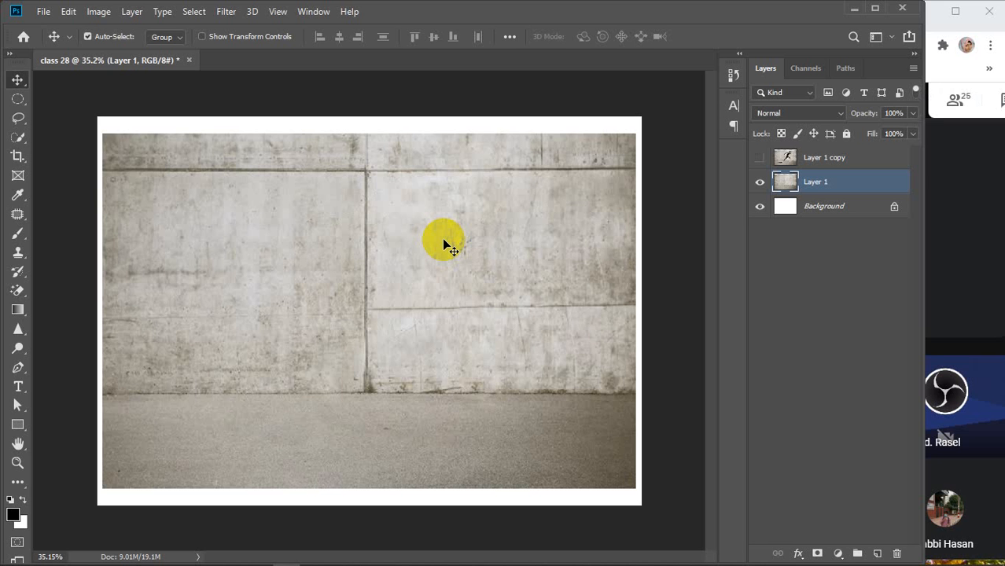
mouse_move(396, 555)
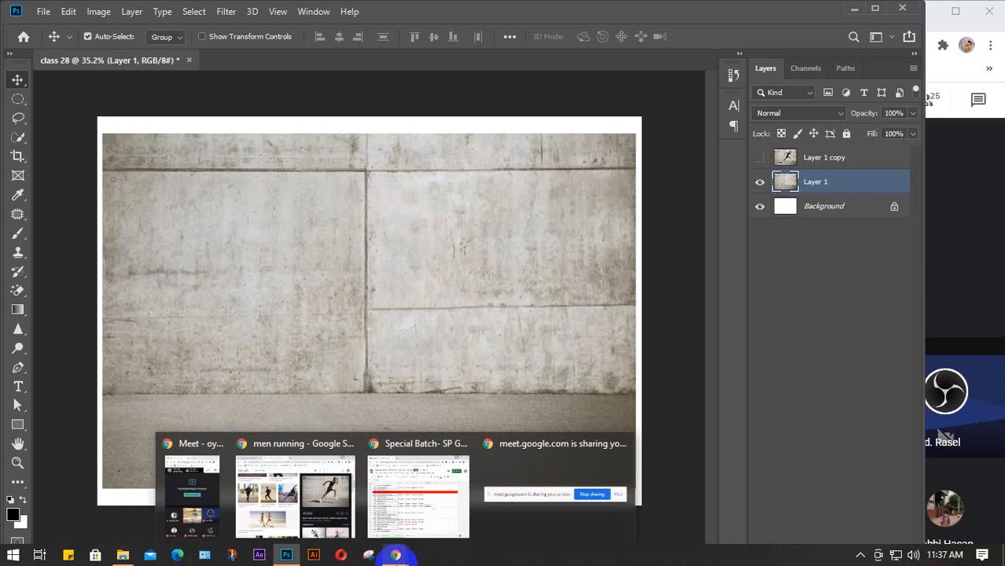
left_click(314, 499)
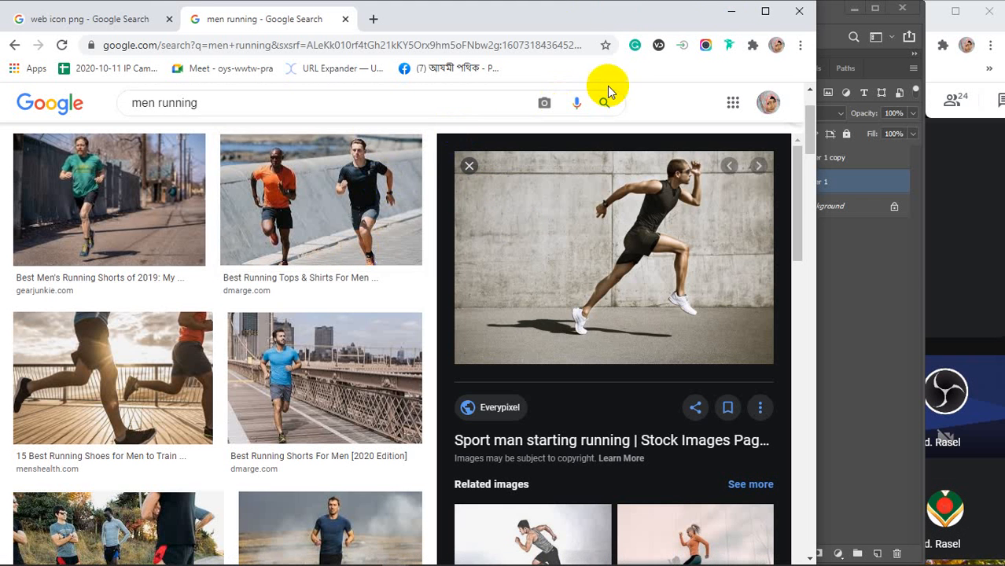
left_click(730, 12)
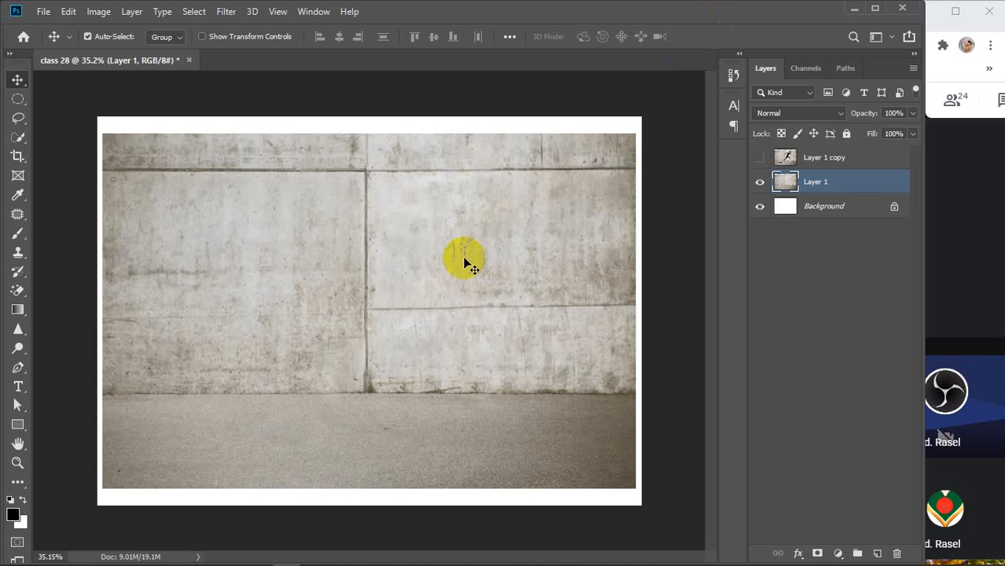
Delete Layer 1 copy and Layer 1, leaving only the white Background layer in the document
left_click(822, 158)
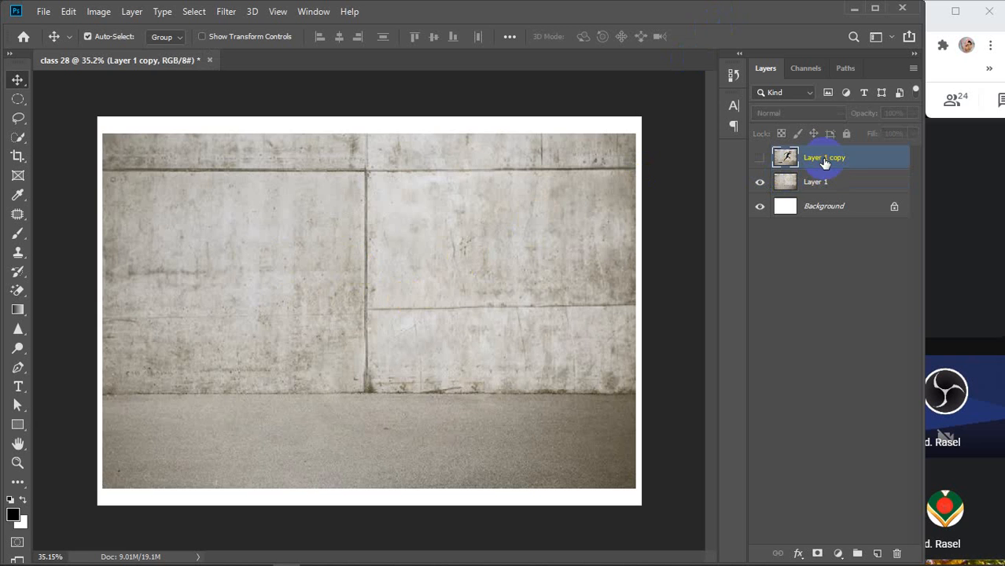
key("Delete")
key("Delete")
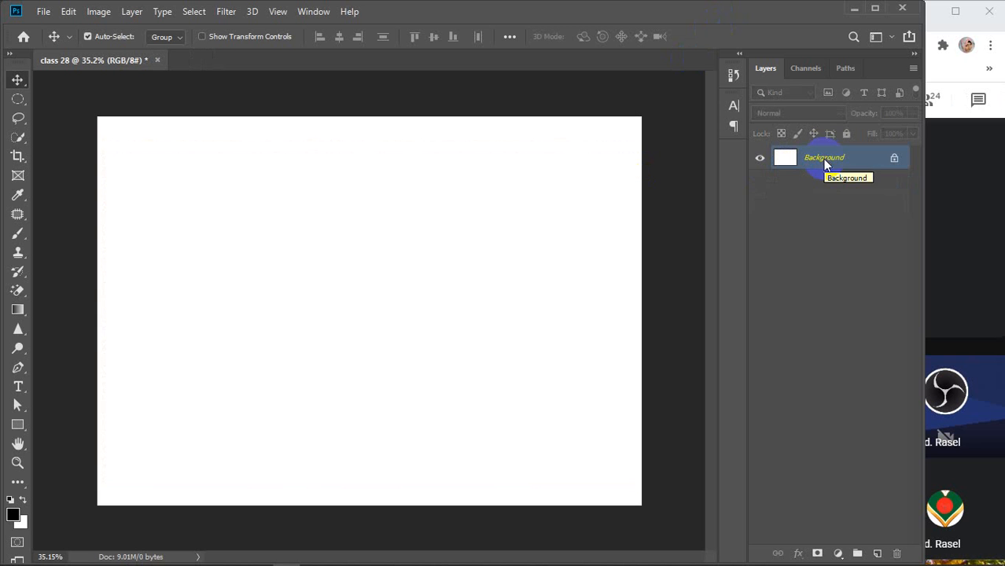
Switch to Chrome and browse the "men running" image results, opening the preview of the blue-shirted runner on the bridge
mouse_move(444, 558)
mouse_move(392, 550)
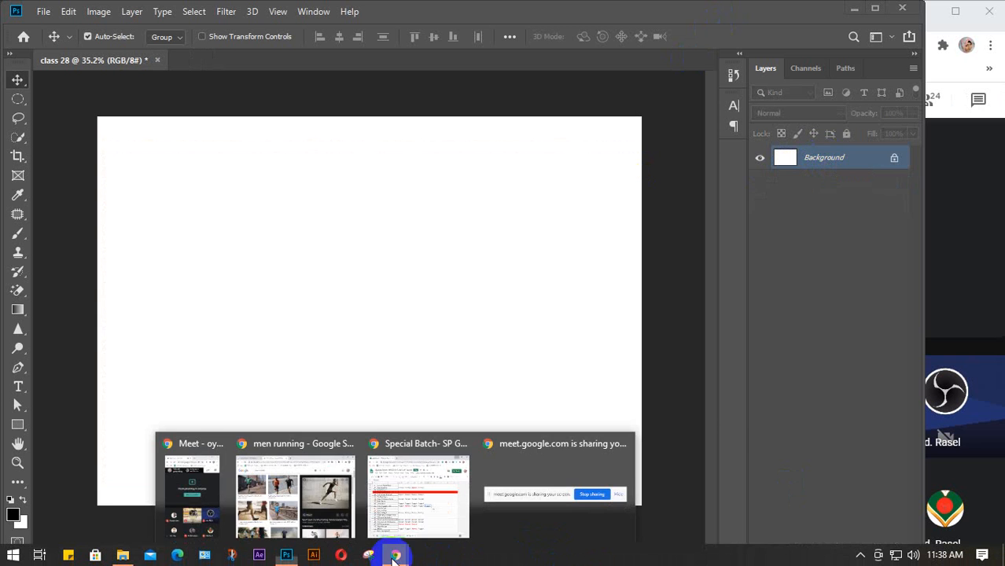
left_click(299, 496)
scroll(334, 416, "down", 3)
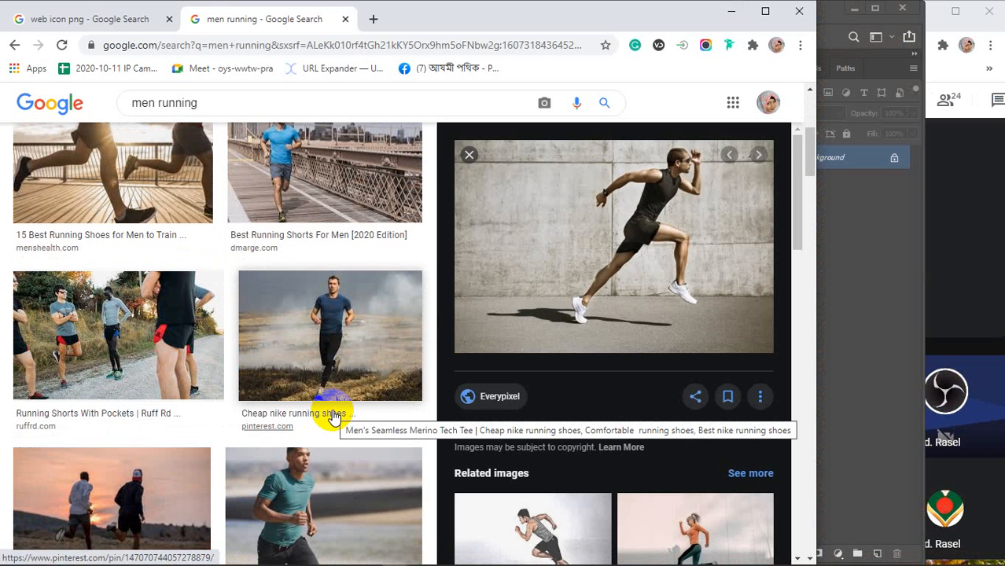
left_click(124, 343)
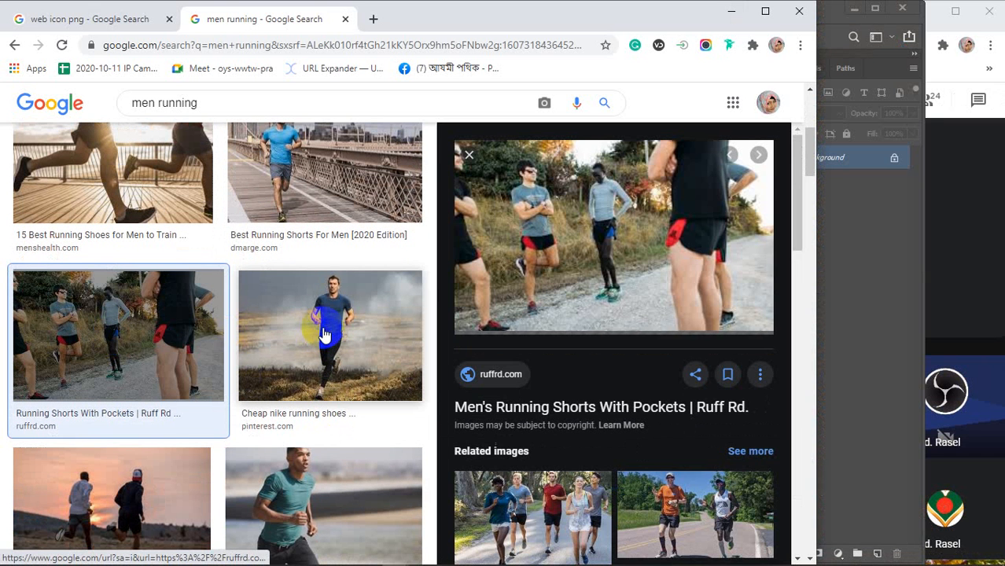
scroll(325, 334, "up", 2)
left_click(316, 223)
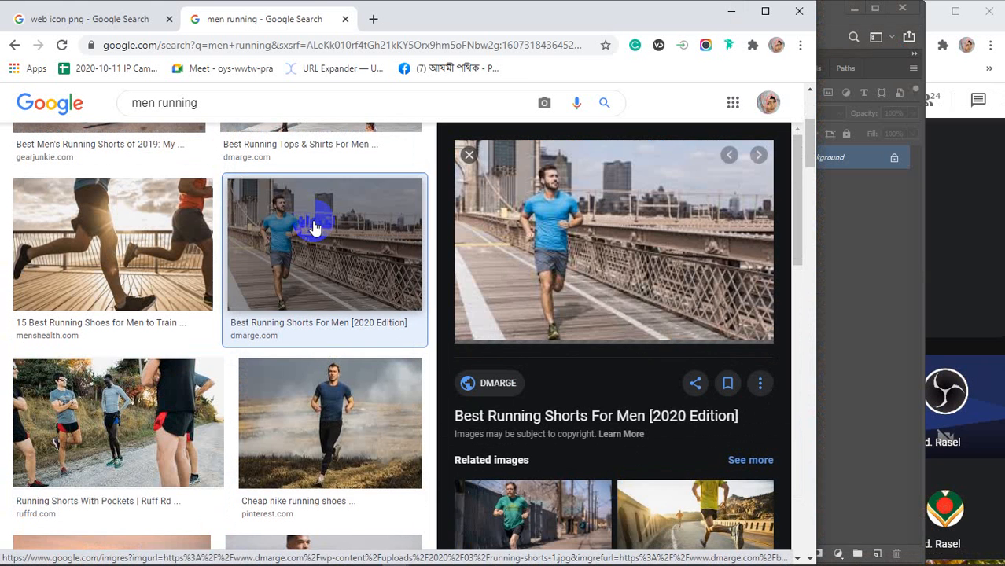
Copy the previewed image of the blue-shirted runner on the bridge and return to Photoshop
left_click(593, 262)
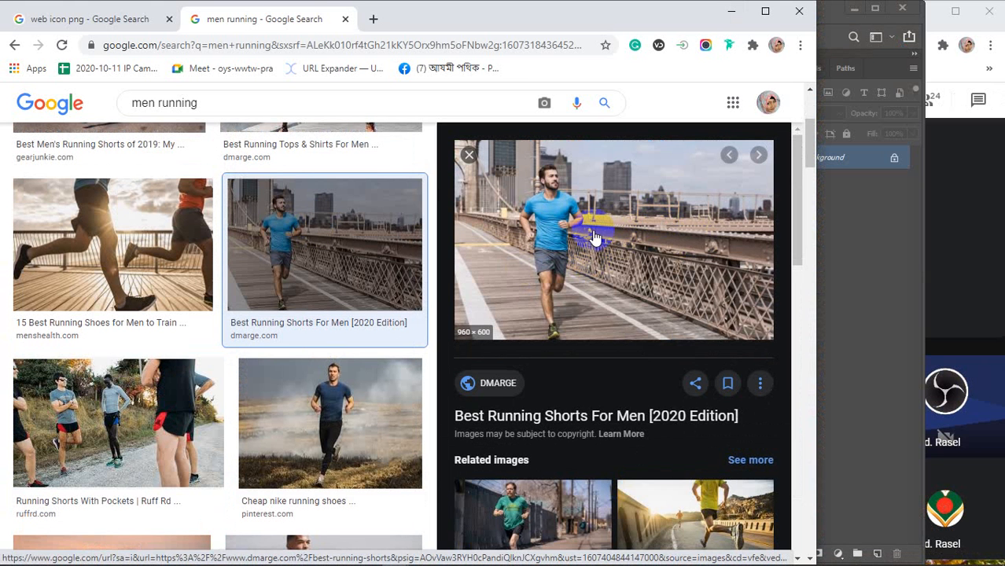
right_click(592, 230)
left_click(621, 383)
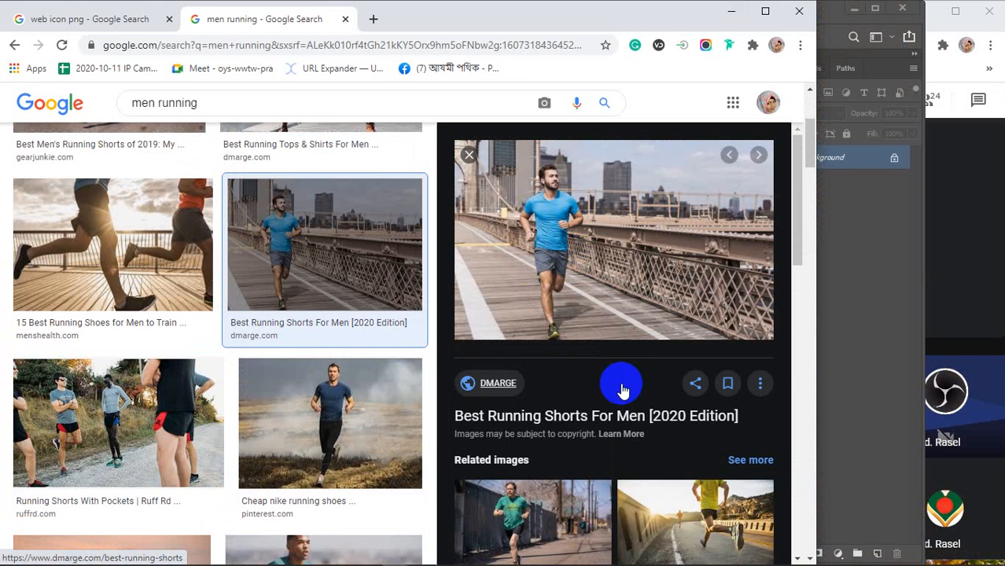
left_click(730, 15)
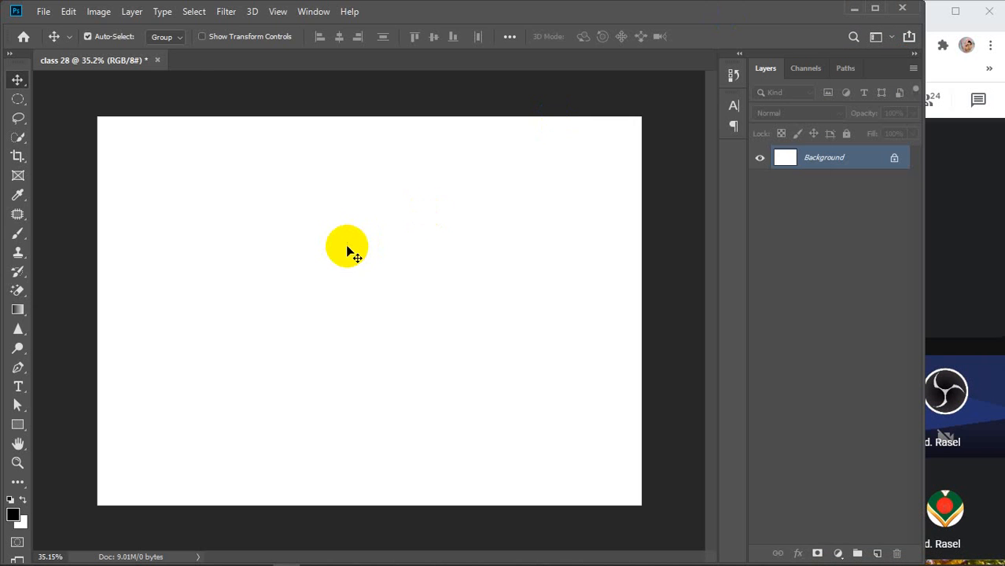
Paste the copied bridge runner photo and scale it to 218.75% so it spans the full canvas width
key("ctrl+v")
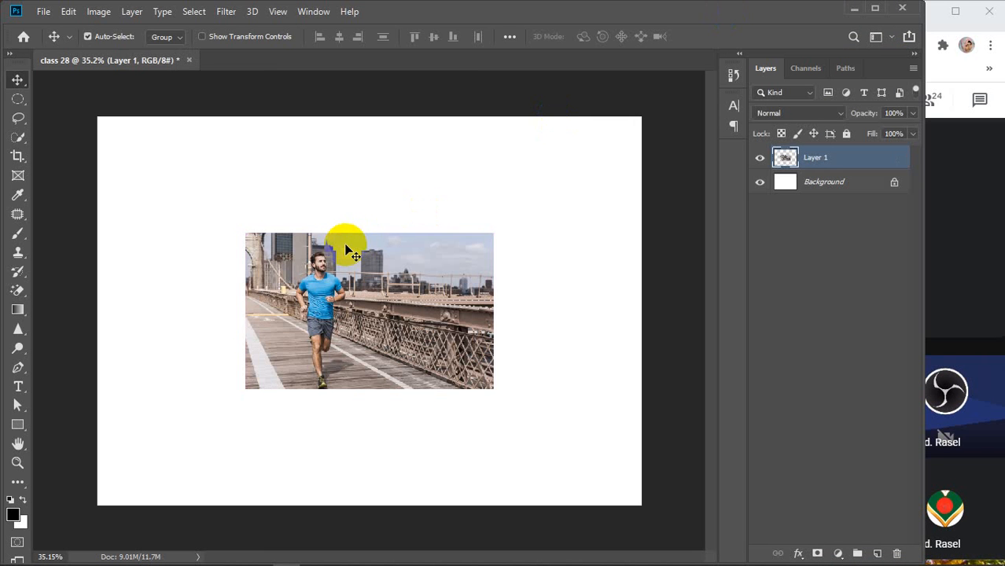
key("ctrl+t")
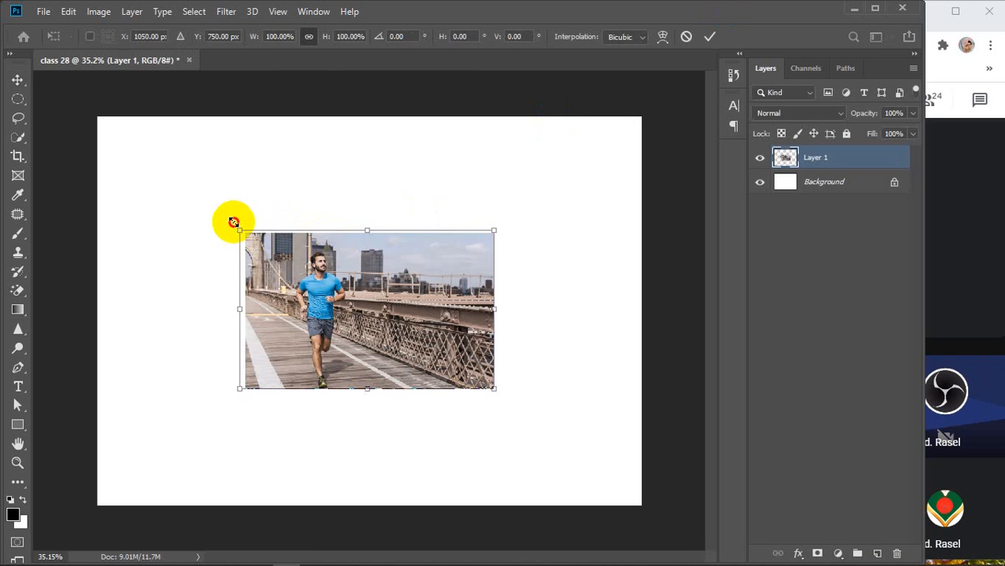
left_click_drag(233, 223, 118, 154)
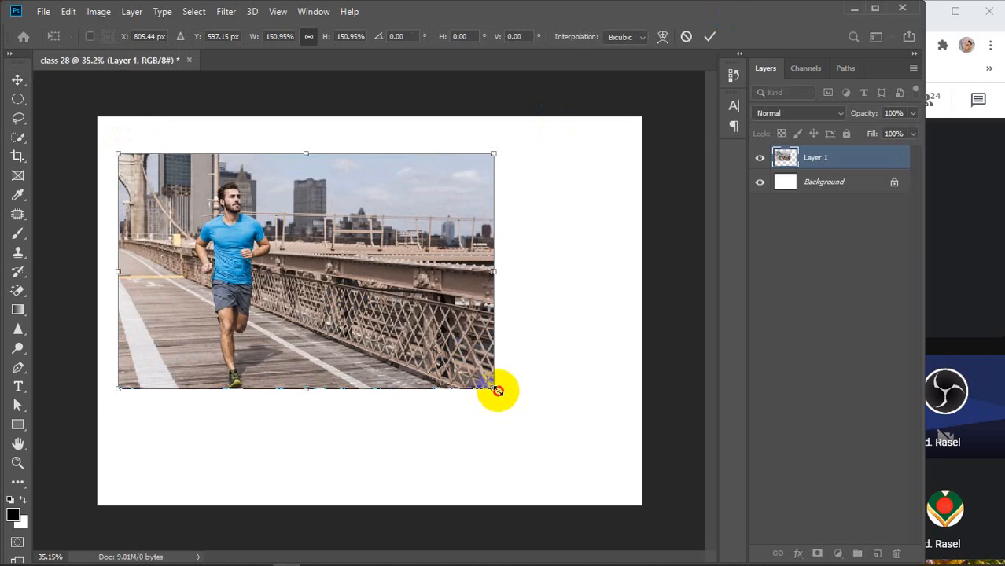
left_click_drag(497, 390, 623, 494)
left_click_drag(400, 347, 381, 335)
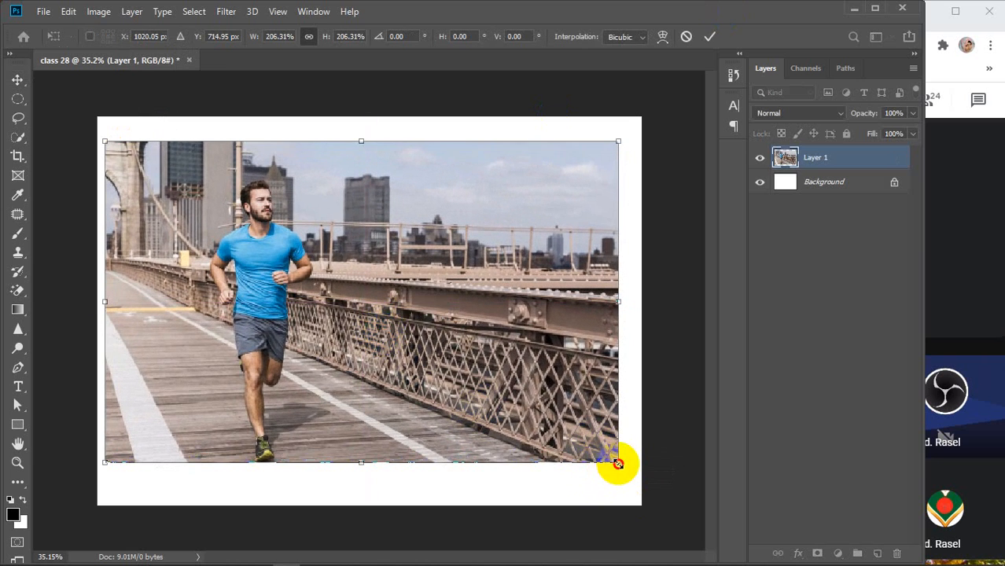
left_click_drag(618, 463, 632, 494)
left_click_drag(486, 406, 481, 404)
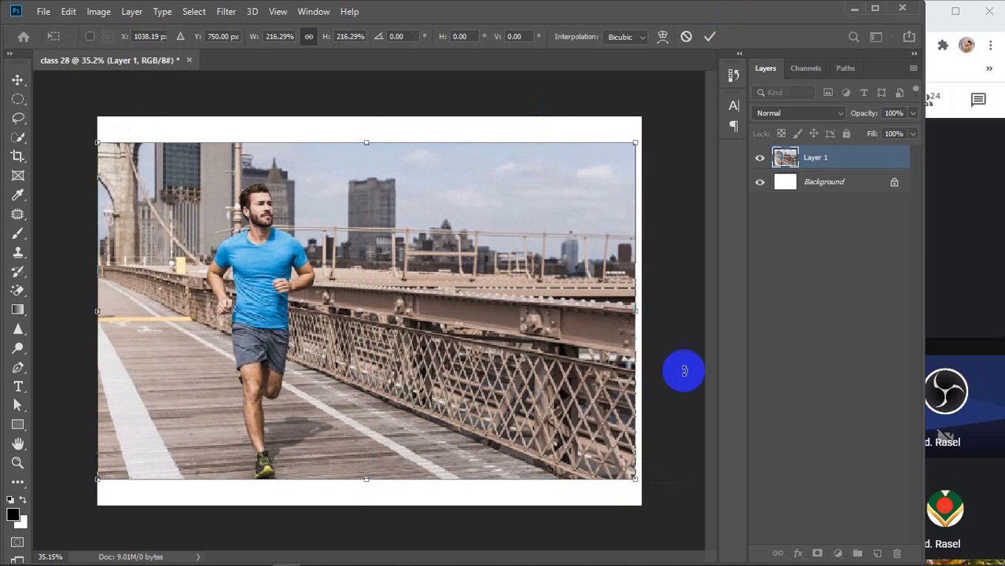
left_click_drag(635, 310, 643, 309)
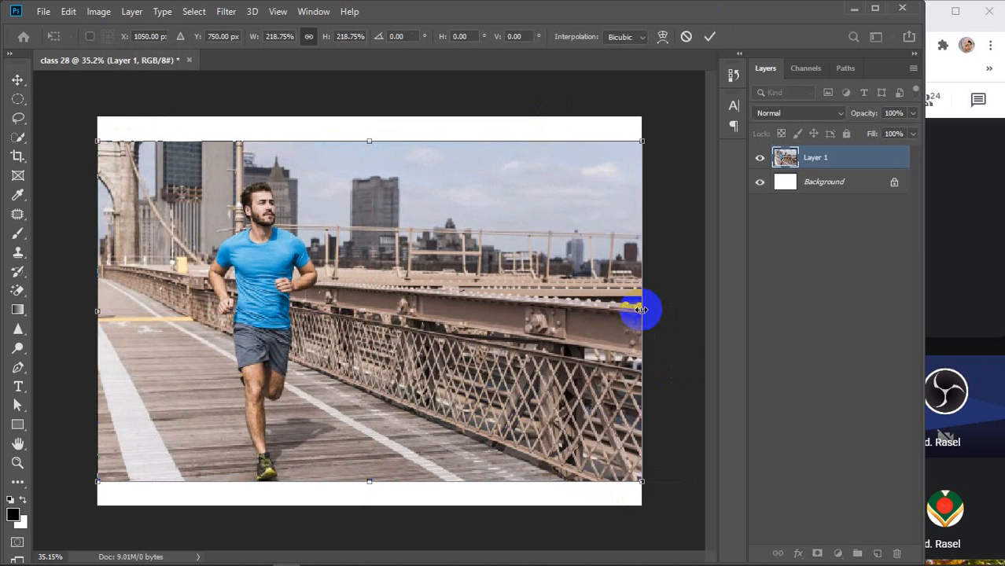
key("Return")
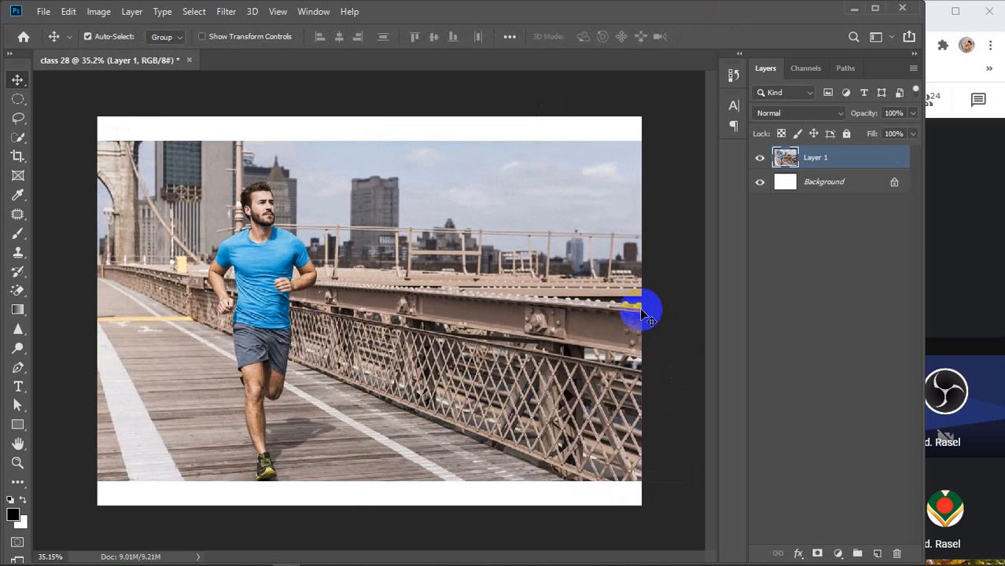
Select the runner's head, shirt and shorts with the Quick Selection tool using a 50 px brush
left_click(18, 117)
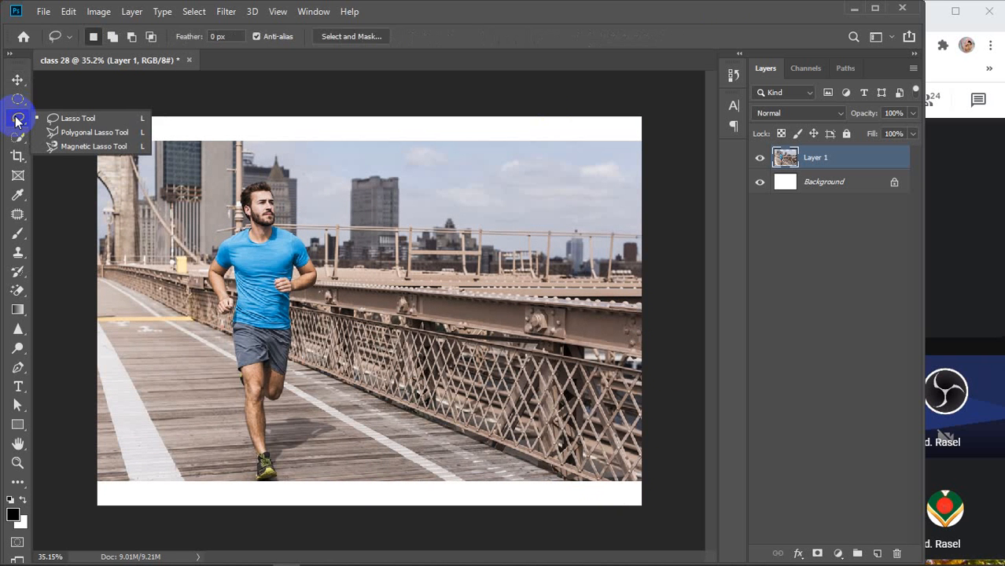
left_click(19, 137)
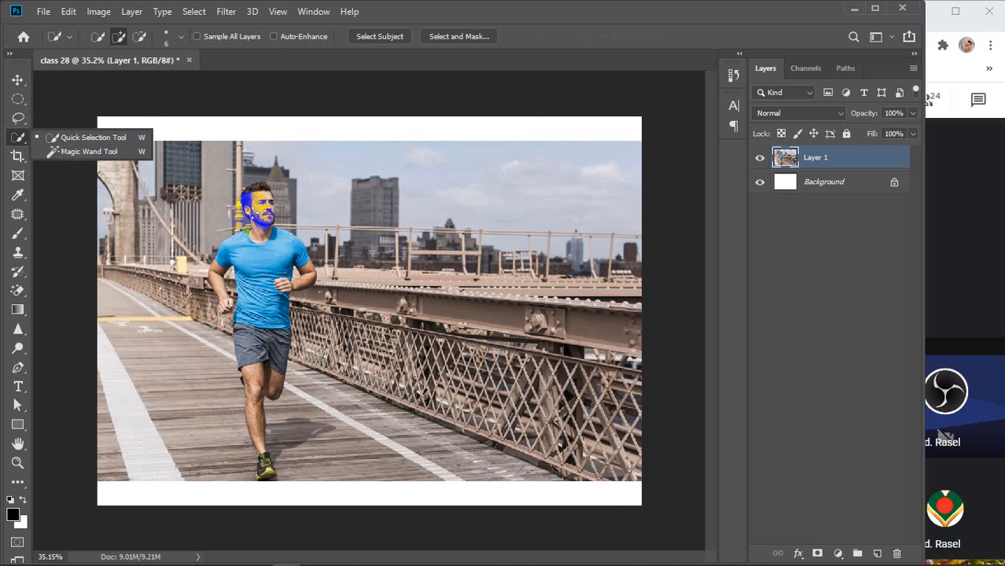
key("bracketright")
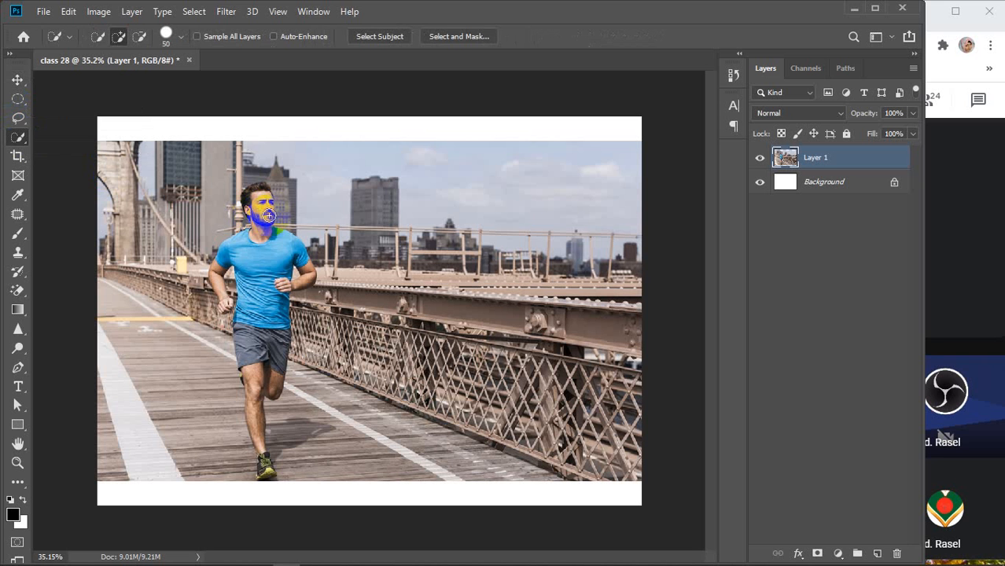
mouse_move(256, 193)
left_mouse_down()
mouse_move(271, 272)
mouse_move(257, 360)
left_mouse_up()
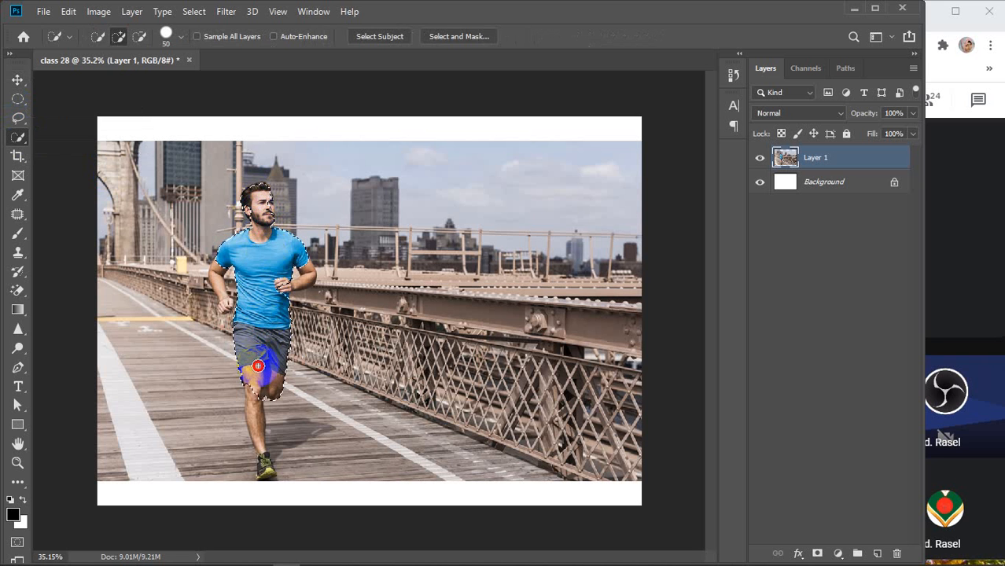
Extend the selection down the runner's lower leg and front shoe, reducing the brush to 35 px
scroll(258, 363, "up", 3)
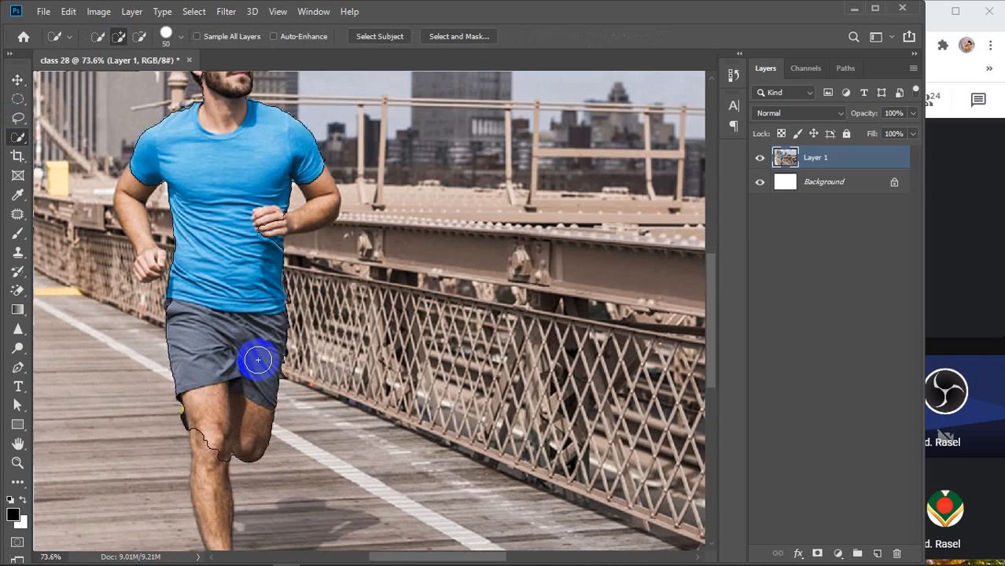
key("bracketleft")
mouse_move(258, 360)
left_mouse_down()
mouse_move(261, 401)
mouse_move(227, 415)
mouse_move(256, 283)
mouse_move(241, 295)
mouse_move(238, 366)
left_mouse_up()
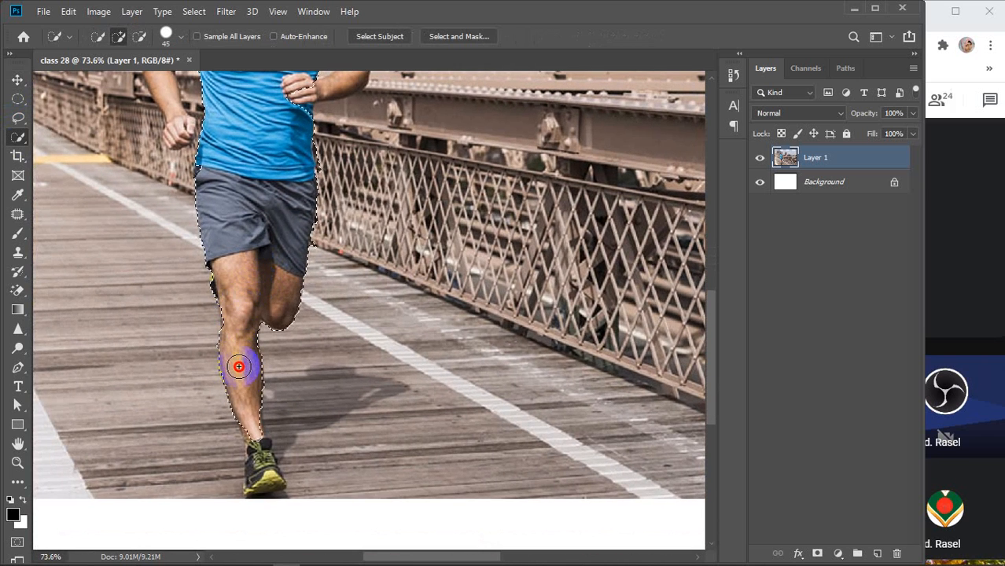
key("bracketleft")
key("bracketleft")
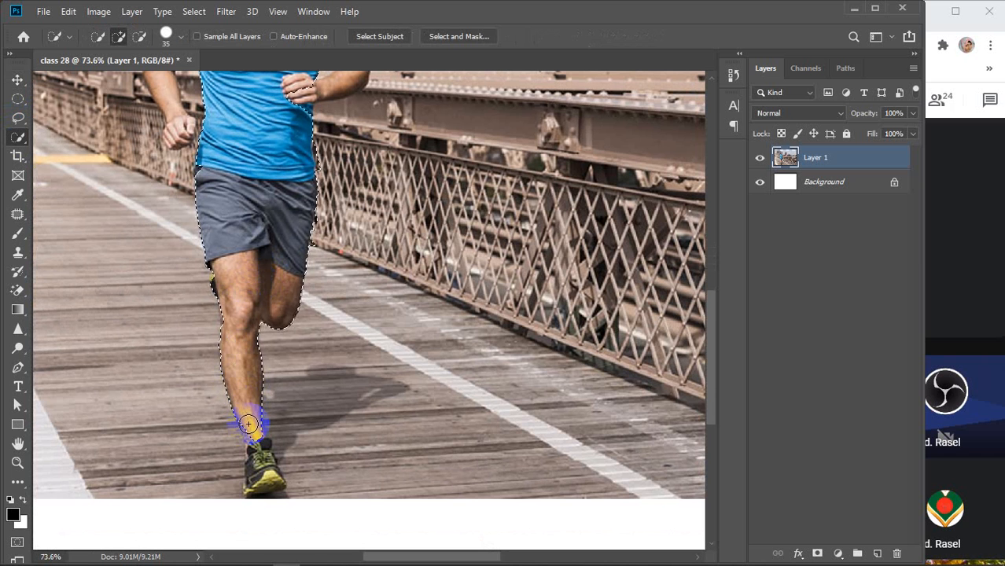
left_click(248, 424)
left_click_drag(248, 423, 262, 480)
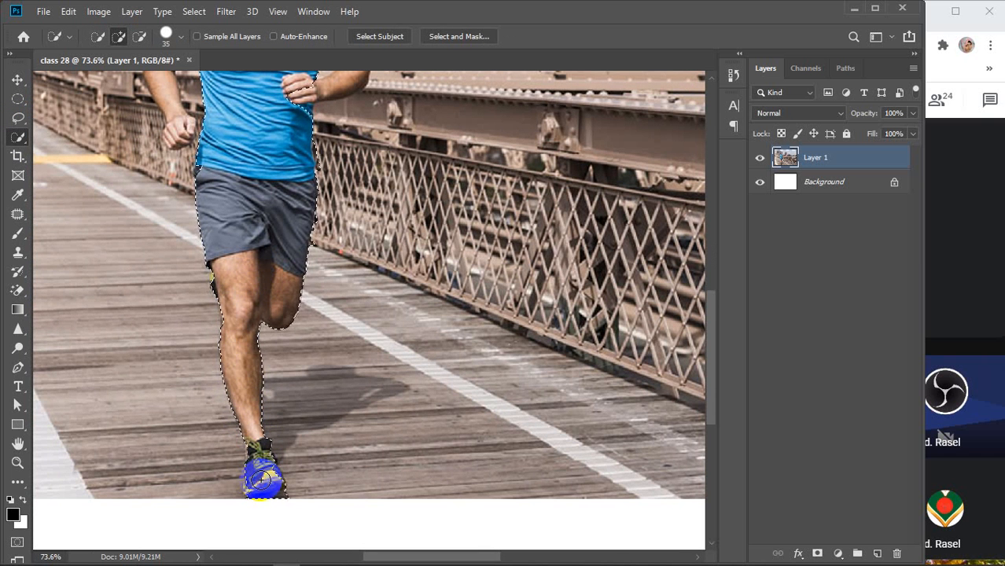
Try to add the runner's shadow on the planks to the selection with a 20 px brush
scroll(261, 478, "up", 5)
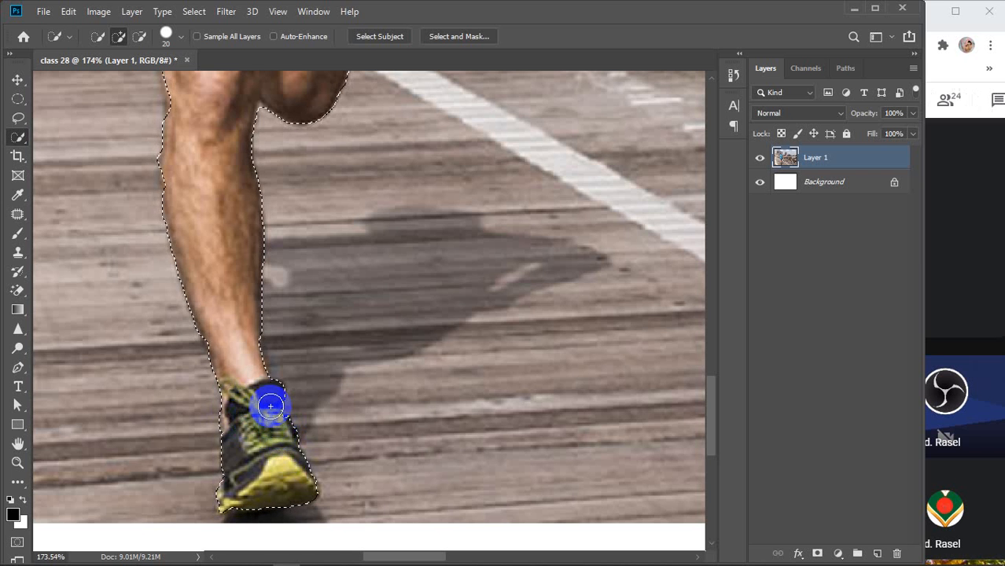
mouse_move(284, 370)
left_mouse_down()
mouse_move(325, 297)
mouse_move(376, 267)
left_mouse_up()
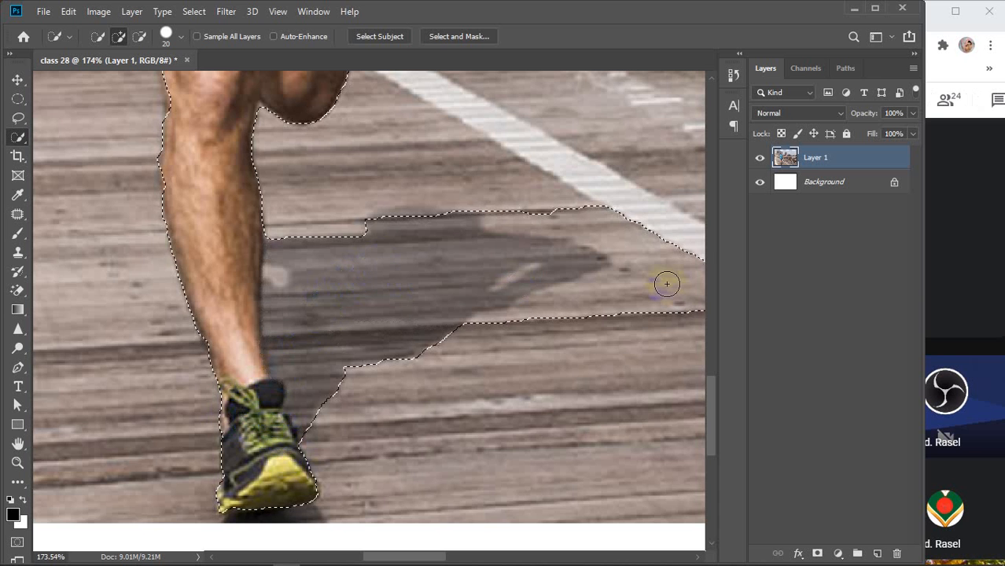
left_click_drag(666, 279, 549, 339)
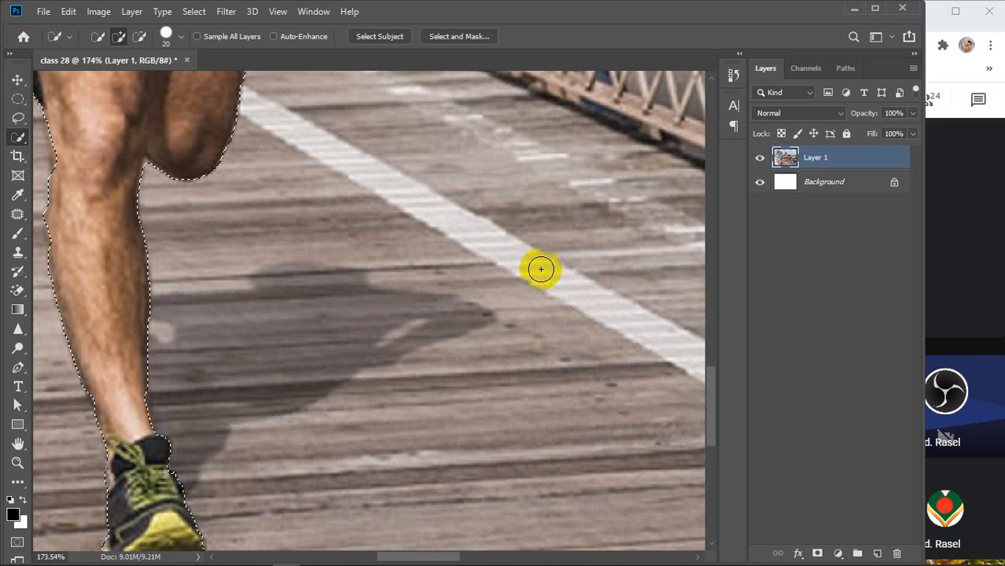
mouse_move(254, 357)
left_mouse_down()
mouse_move(376, 448)
mouse_move(408, 441)
left_mouse_up()
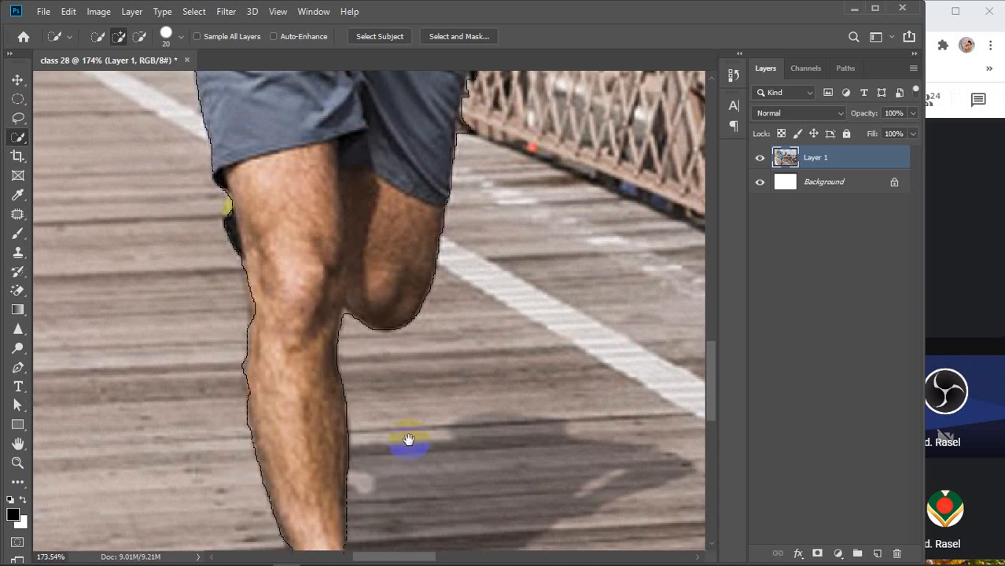
left_click_drag(385, 408, 235, 213)
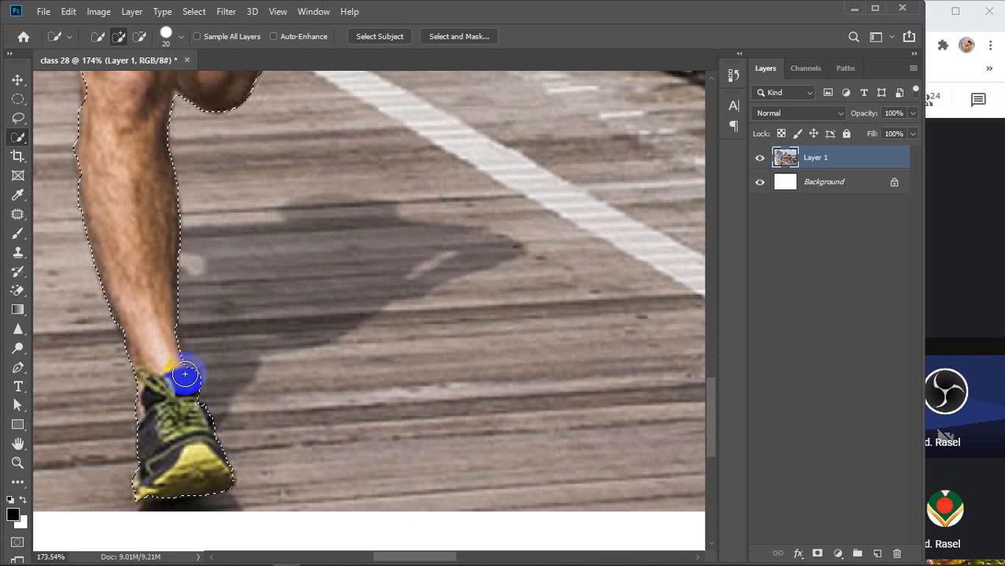
Add the runner's shadow to the selection and subtract the surrounding planks so it follows the shadow's outline
mouse_move(188, 365)
left_mouse_down()
mouse_move(227, 279)
mouse_move(276, 240)
left_mouse_up()
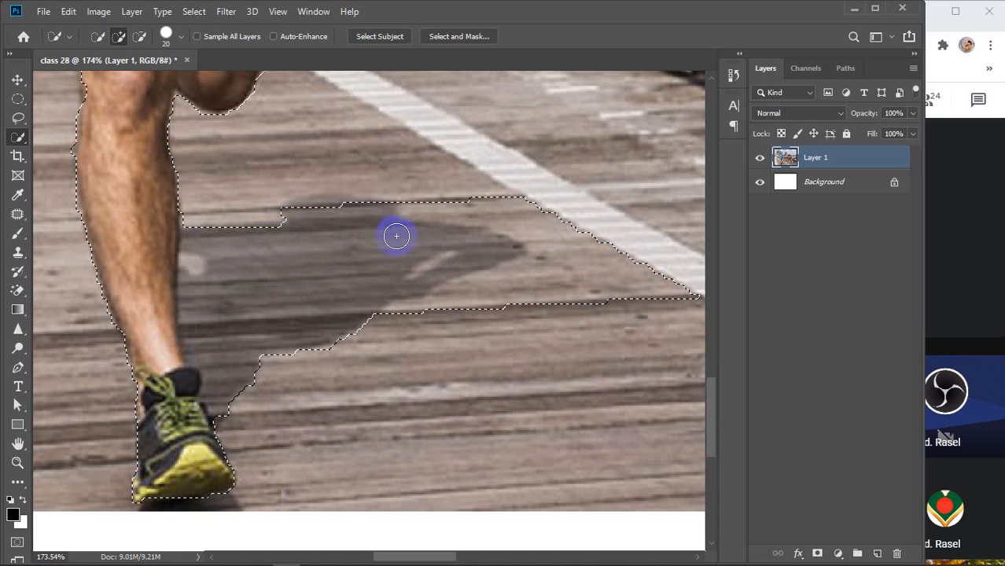
mouse_move(396, 236)
left_mouse_down()
mouse_move(612, 225)
mouse_move(601, 310)
mouse_move(590, 225)
mouse_move(571, 303)
mouse_move(563, 225)
mouse_move(480, 157)
mouse_move(545, 207)
mouse_move(446, 187)
mouse_move(437, 200)
mouse_move(445, 197)
mouse_move(330, 194)
mouse_move(321, 213)
mouse_move(327, 206)
mouse_move(309, 209)
mouse_move(390, 285)
left_mouse_up()
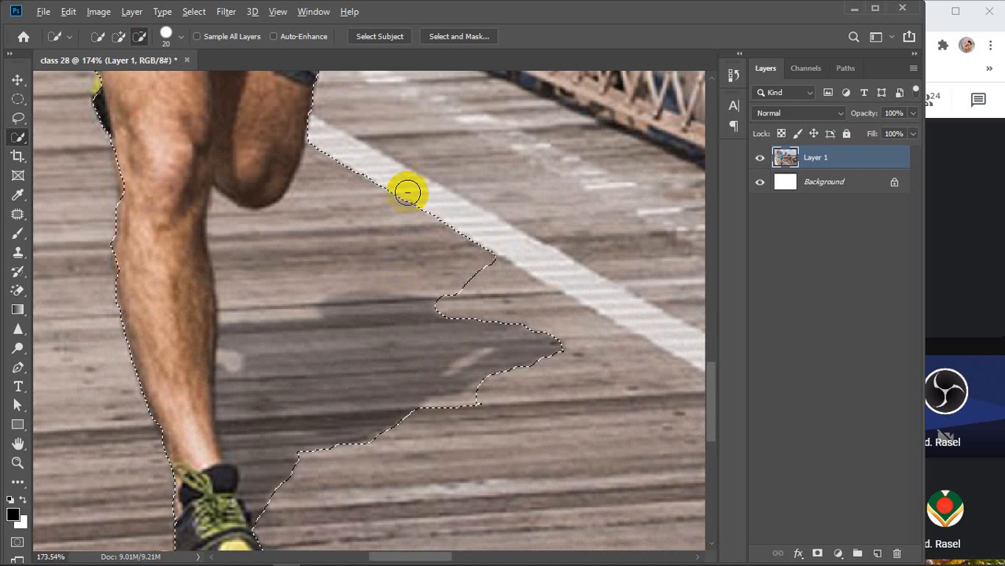
mouse_move(407, 192)
left_mouse_down()
mouse_move(321, 231)
mouse_move(254, 234)
mouse_move(260, 239)
left_mouse_up()
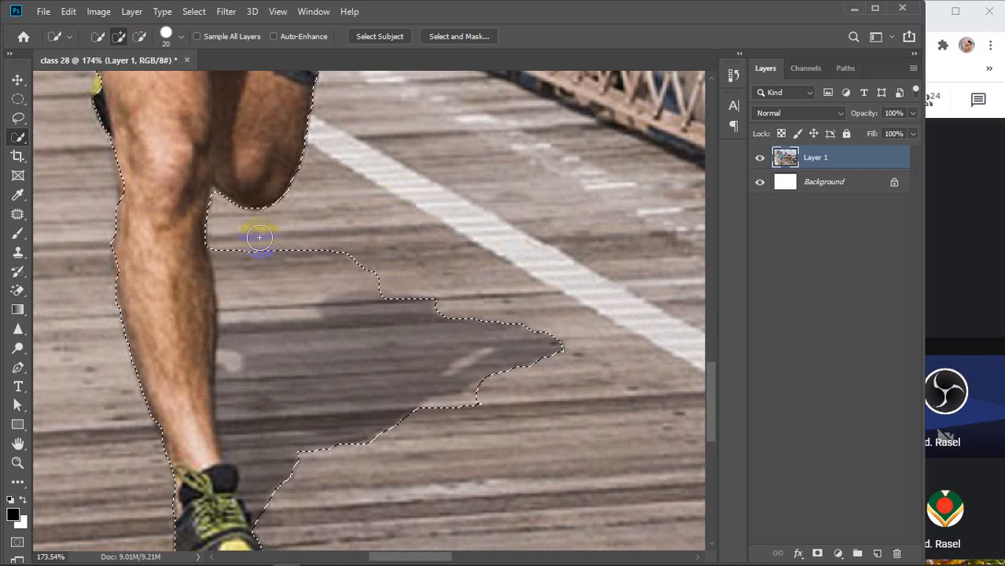
mouse_move(258, 270)
left_mouse_down()
mouse_move(449, 319)
mouse_move(442, 406)
mouse_move(413, 332)
left_mouse_up()
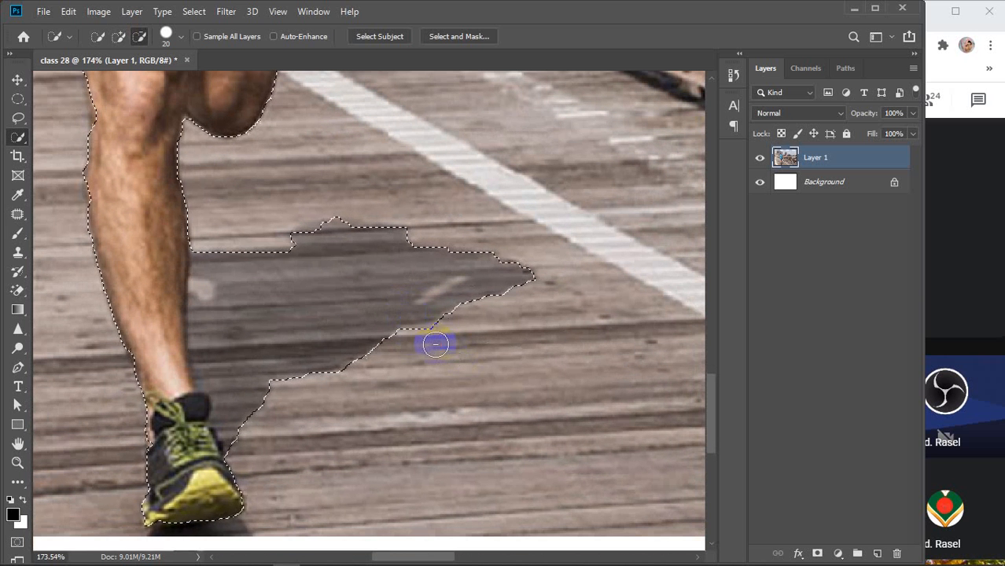
Refine the selection edge along the runner's front knee and the trailing shoe visible behind it
left_click_drag(224, 213, 353, 414)
left_click(227, 318)
left_click(223, 293)
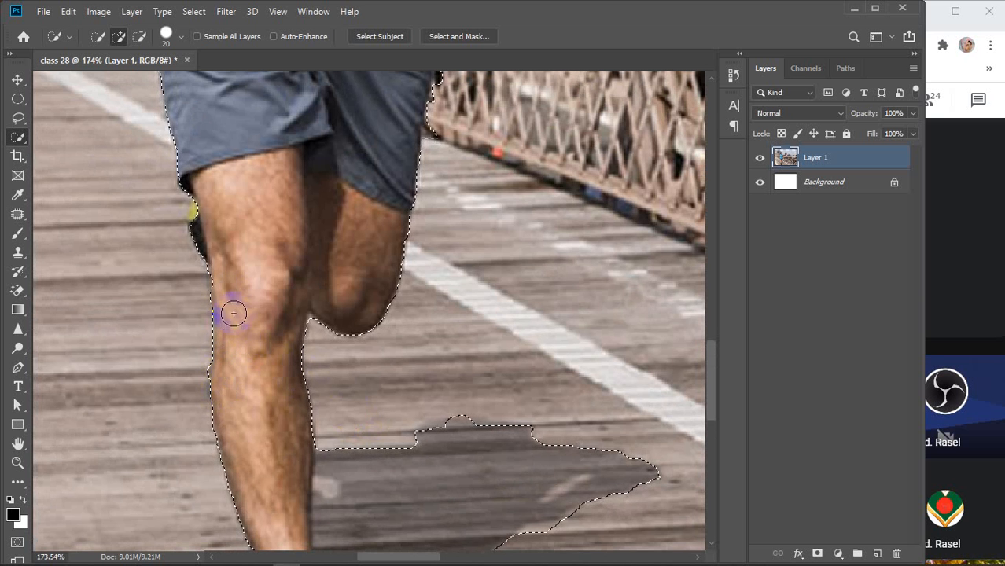
left_click_drag(241, 283, 265, 385)
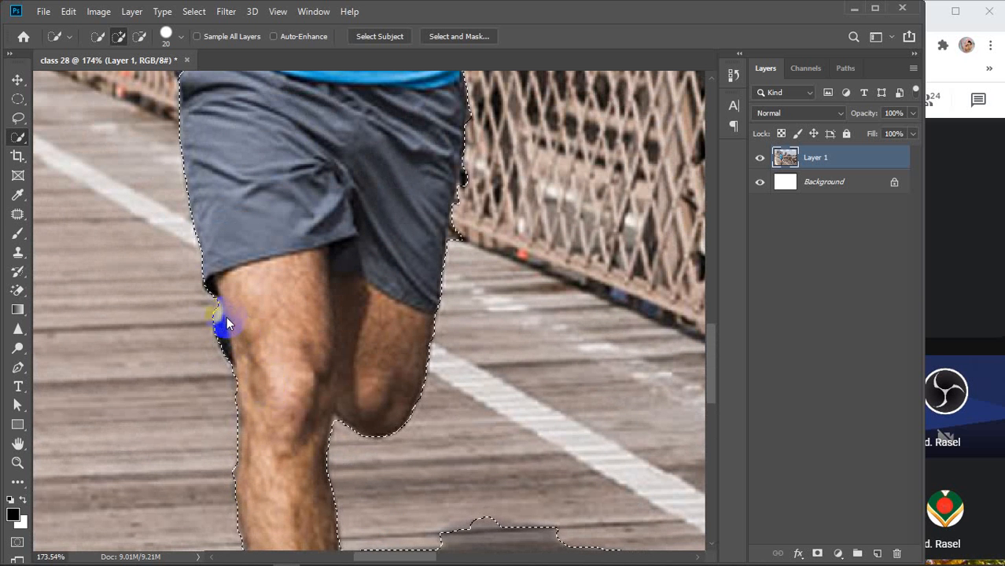
left_click_drag(226, 318, 230, 330)
Subtract the bits of bridge fence beside the runner's shorts from the selection
left_click_drag(278, 292, 296, 450)
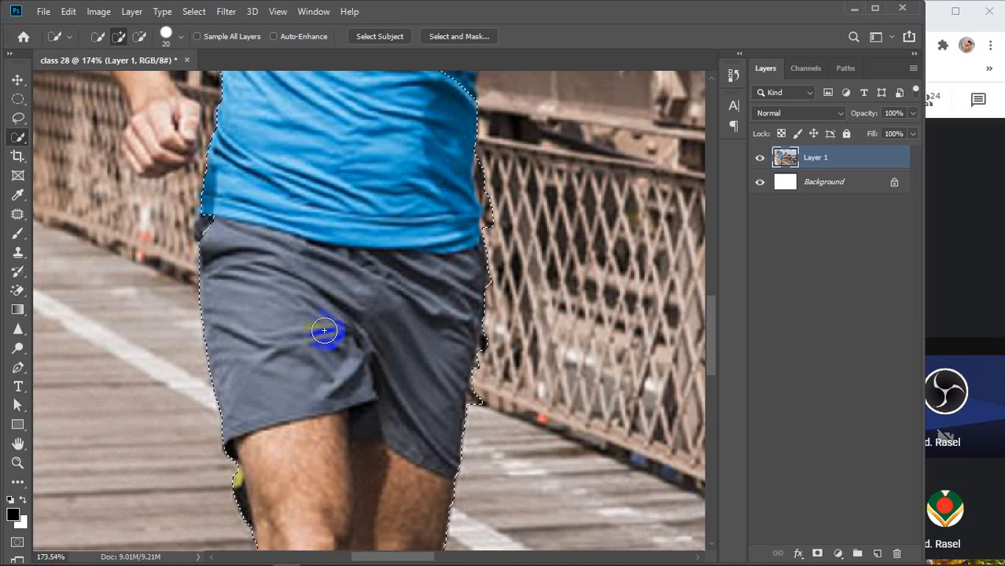
key("alt")
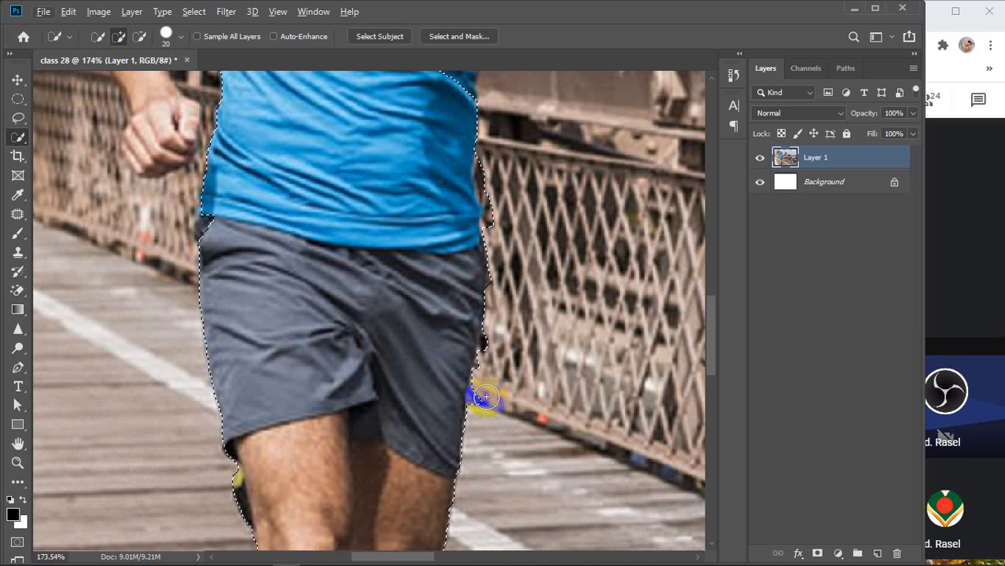
left_click_drag(482, 398, 487, 358)
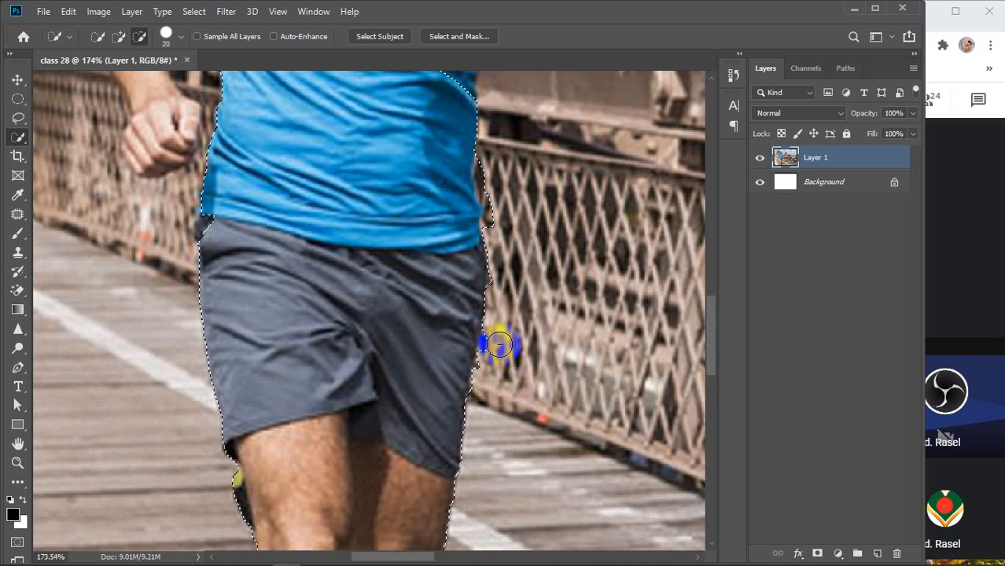
left_click(493, 346)
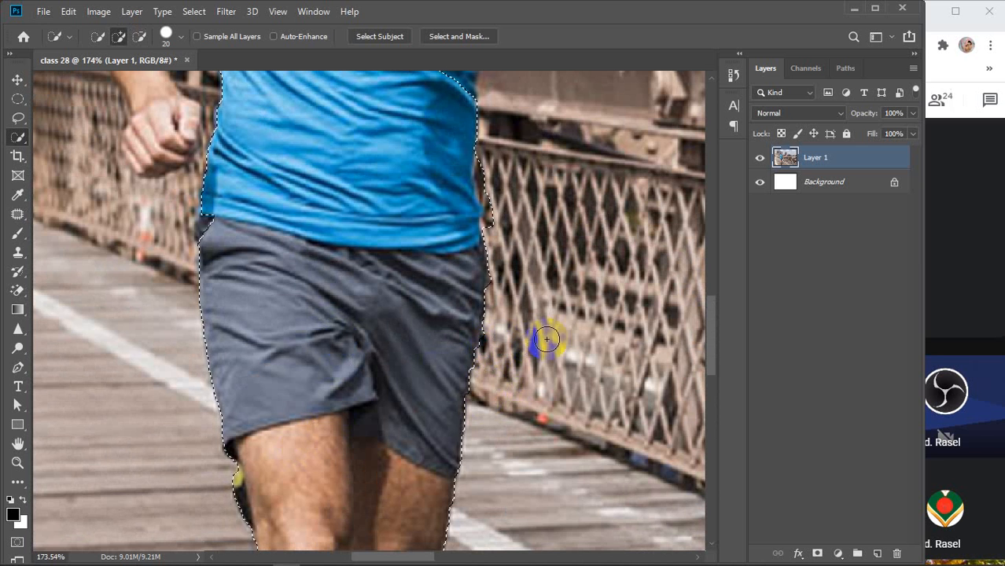
Add both of the runner's bare arms and hands to the selection, using a 10 px brush around the lowered hand
left_click_drag(405, 269, 406, 418)
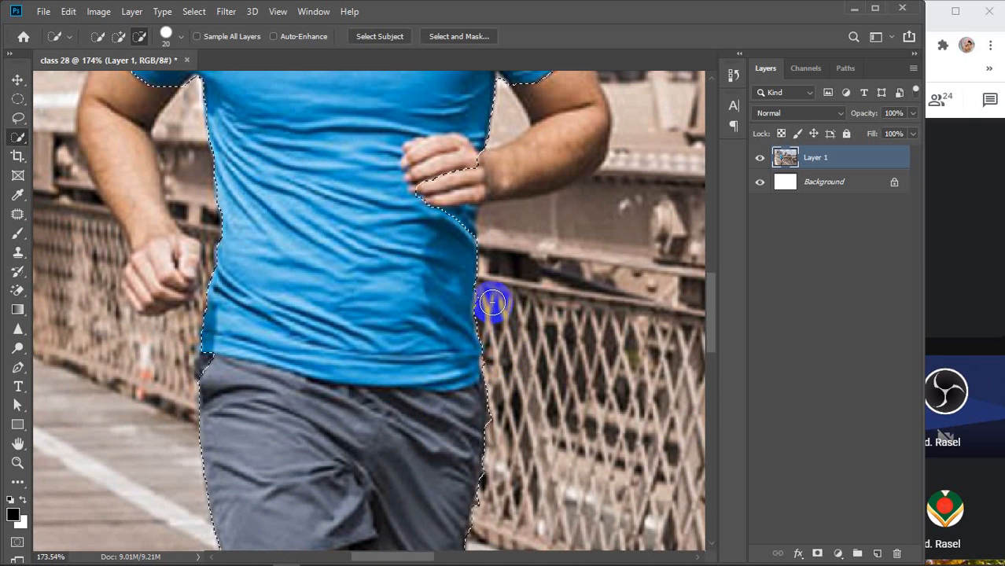
mouse_move(395, 289)
left_mouse_down()
mouse_move(395, 374)
mouse_move(410, 379)
mouse_move(455, 334)
mouse_move(451, 279)
mouse_move(545, 254)
mouse_move(561, 236)
mouse_move(557, 183)
mouse_move(588, 236)
mouse_move(582, 263)
mouse_move(557, 276)
mouse_move(634, 335)
mouse_move(621, 379)
mouse_move(577, 404)
mouse_move(646, 279)
mouse_move(643, 298)
mouse_move(674, 333)
mouse_move(669, 313)
mouse_move(612, 307)
left_mouse_up()
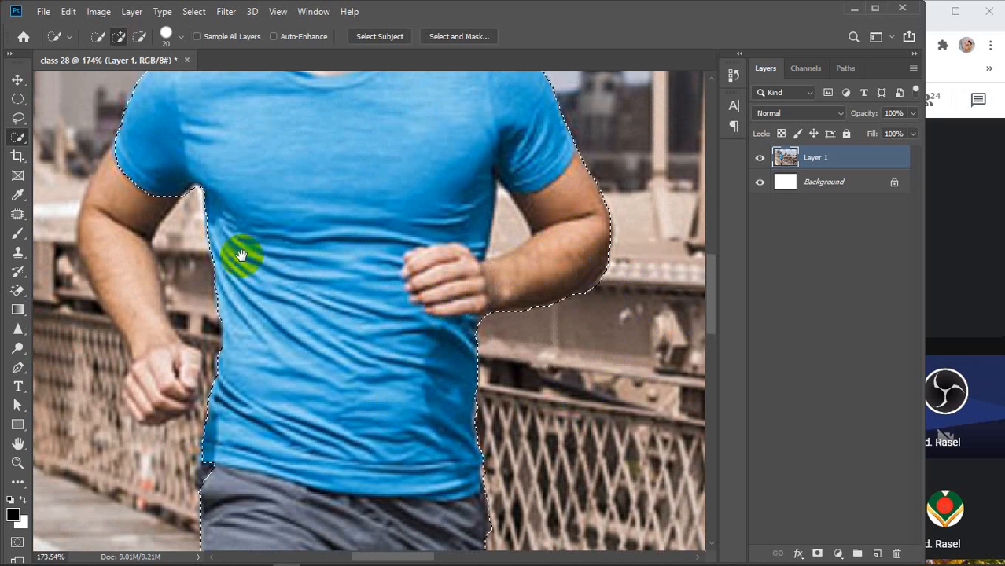
left_click_drag(218, 239, 394, 276)
mouse_move(319, 208)
left_mouse_down()
mouse_move(290, 267)
mouse_move(297, 302)
left_mouse_up()
left_click_drag(322, 390, 321, 415)
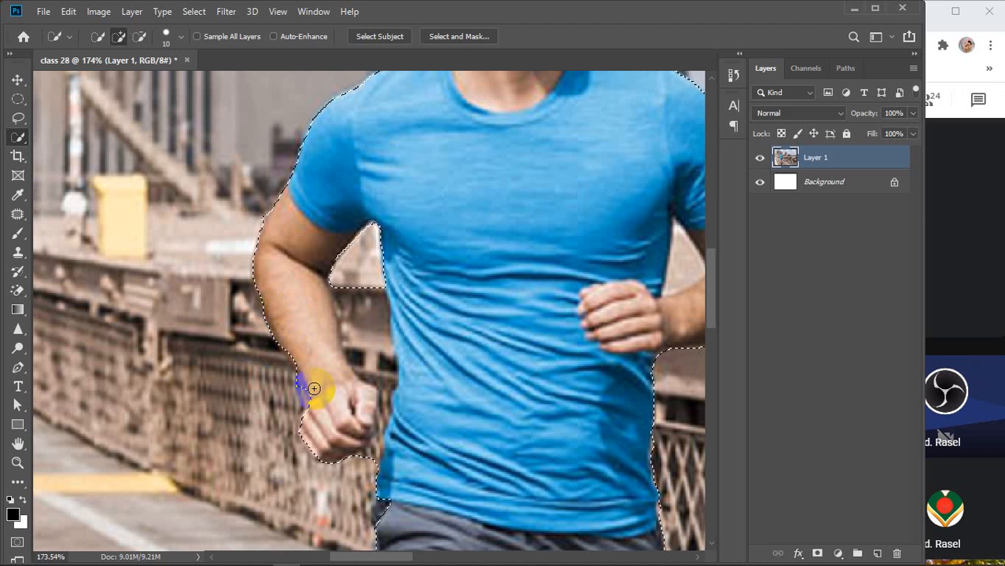
left_click_drag(308, 383, 311, 402)
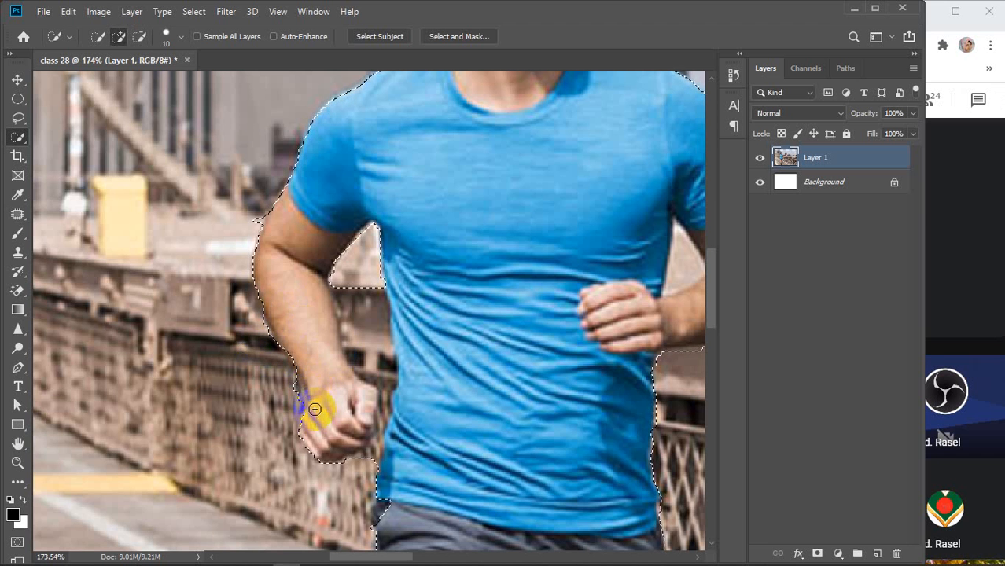
Subtract the background gaps between both of the runner's arms and his torso, using a 6 px brush to refine around the lowered fist
mouse_move(353, 320)
left_mouse_down()
mouse_move(348, 360)
mouse_move(355, 307)
mouse_move(347, 331)
mouse_move(367, 399)
mouse_move(381, 405)
mouse_move(381, 441)
left_mouse_up()
left_click(352, 392)
key("bracketleft")
key("bracketleft")
key("bracketleft")
key("bracketleft")
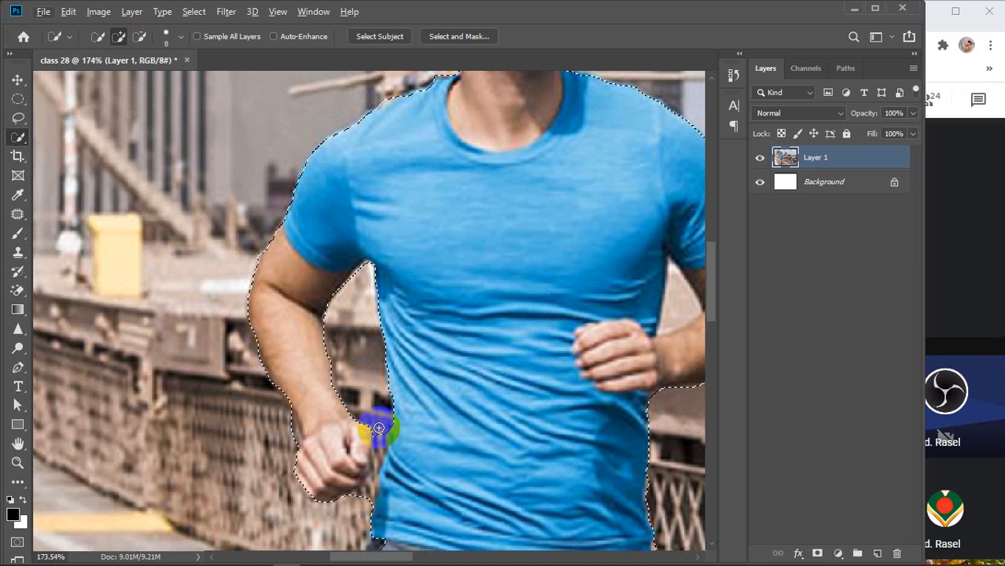
left_click_drag(378, 431, 379, 452, "alt")
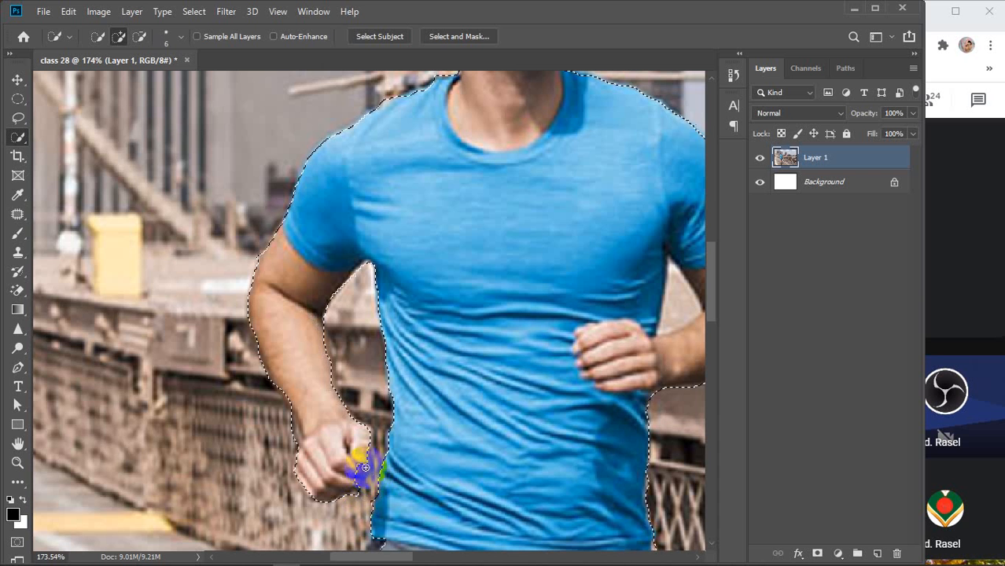
mouse_move(345, 474)
left_mouse_down()
mouse_move(357, 471)
mouse_move(352, 450)
mouse_move(364, 472)
left_mouse_up()
mouse_move(364, 348)
left_mouse_down()
mouse_move(332, 394)
mouse_move(330, 378)
mouse_move(131, 405)
left_mouse_up()
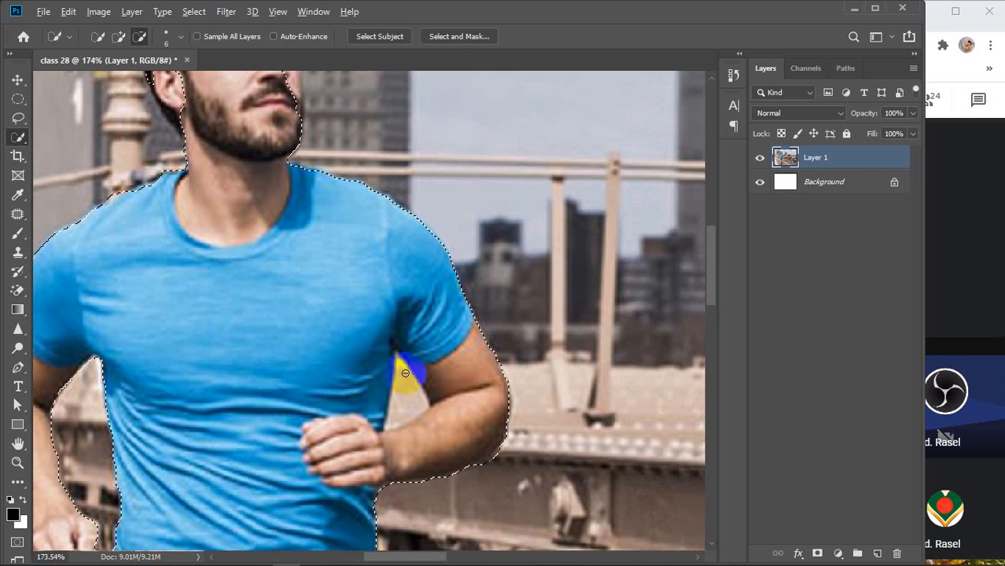
left_click_drag(402, 364, 408, 390)
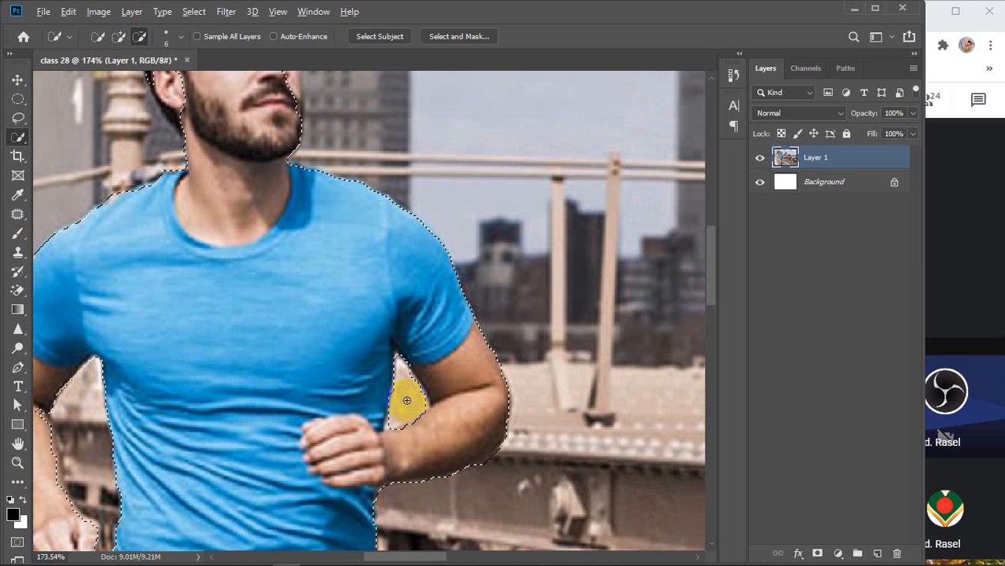
Add the runner's face and hair to the selection, subtract the buildings behind his head, and refine the edge along his hairline
mouse_move(300, 269)
left_mouse_down()
mouse_move(403, 425)
mouse_move(409, 524)
left_mouse_up()
mouse_move(313, 348)
left_mouse_down()
mouse_move(287, 336)
mouse_move(256, 293)
mouse_move(271, 331)
mouse_move(280, 331)
mouse_move(254, 235)
mouse_move(285, 204)
mouse_move(332, 185)
left_mouse_up()
mouse_move(348, 179)
left_mouse_down()
mouse_move(291, 195)
mouse_move(340, 201)
mouse_move(397, 268)
left_mouse_up()
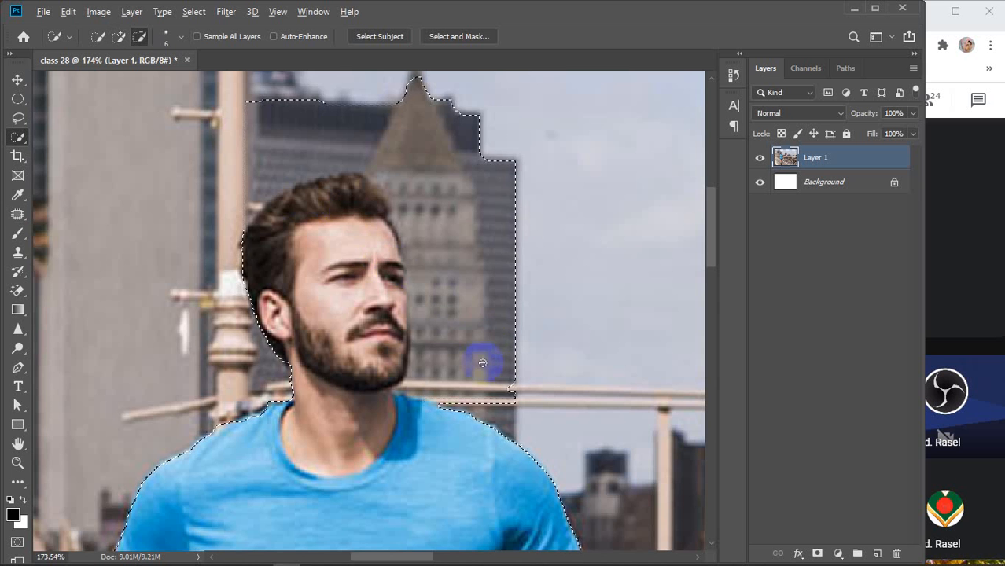
mouse_move(486, 381)
left_mouse_down()
mouse_move(489, 405)
mouse_move(455, 374)
mouse_move(431, 313)
left_mouse_up()
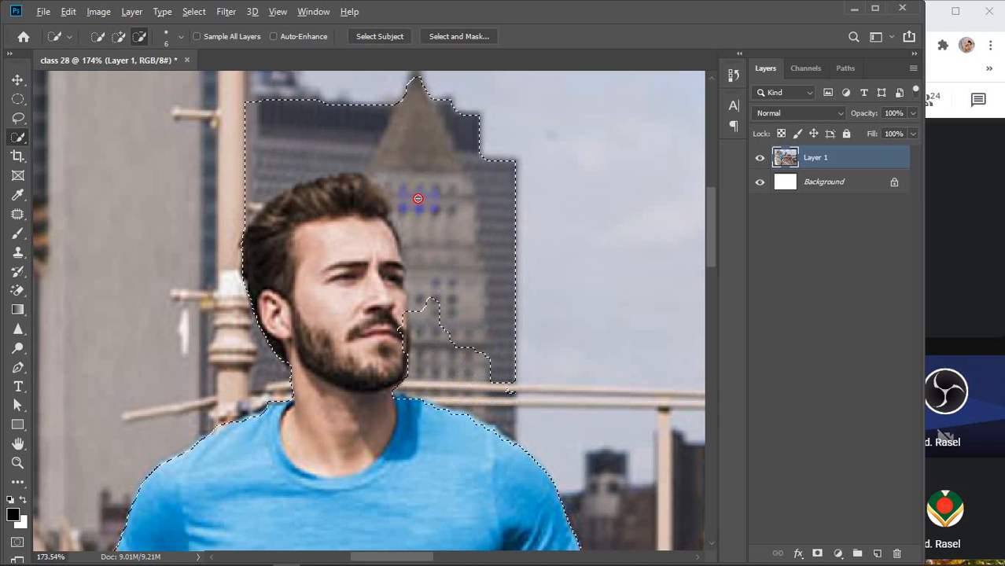
mouse_move(417, 198)
left_mouse_down()
mouse_move(362, 168)
mouse_move(292, 160)
mouse_move(269, 168)
left_mouse_up()
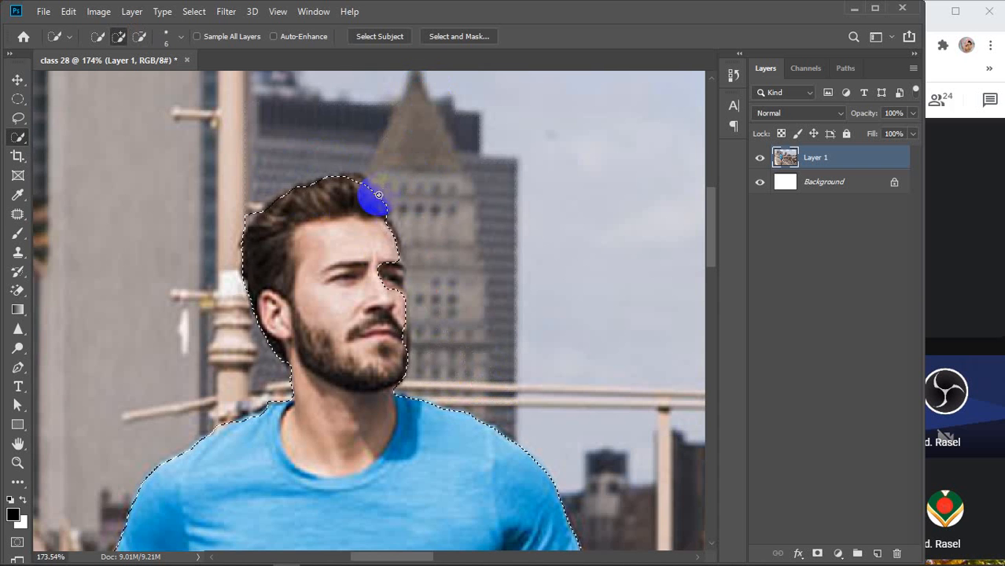
scroll(369, 197, "up", 3)
scroll(373, 196, "up", 1)
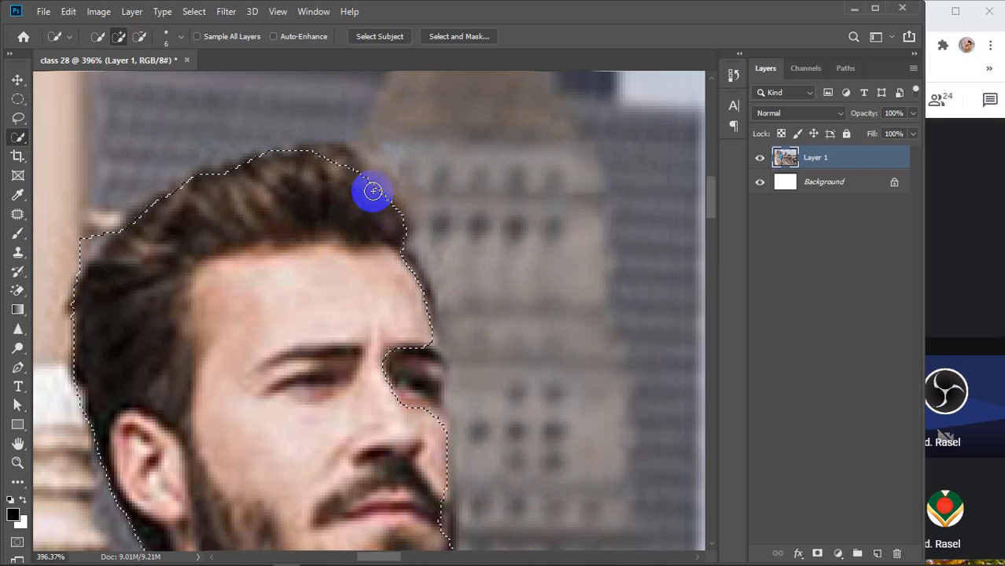
mouse_move(367, 188)
left_mouse_down()
mouse_move(323, 160)
mouse_move(376, 200)
mouse_move(418, 388)
mouse_move(424, 305)
mouse_move(358, 179)
mouse_move(153, 240)
mouse_move(113, 218)
left_mouse_up()
scroll(126, 218, "down", 3)
scroll(183, 234, "down", 8)
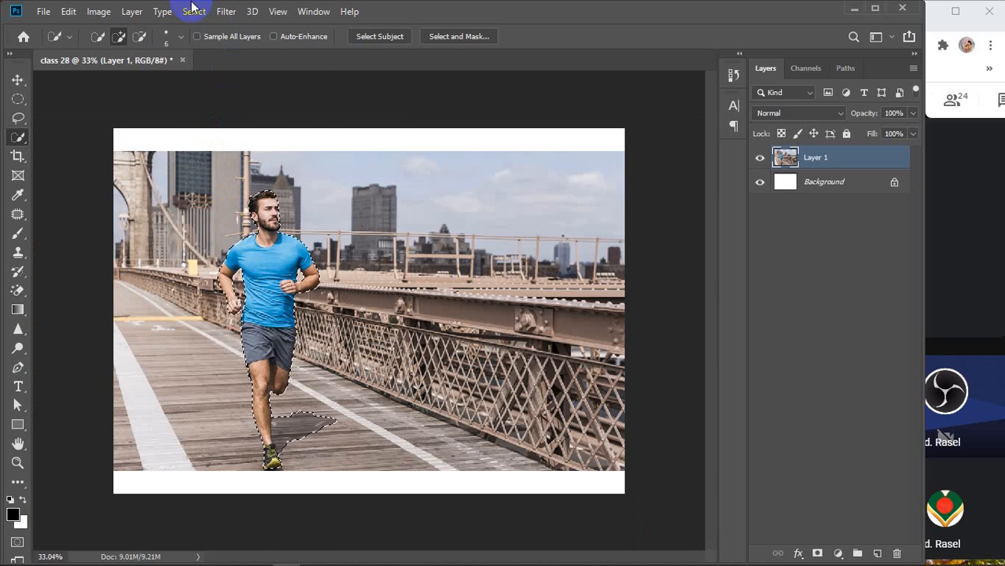
Expand the selection around the runner and his shadow by 8 pixels
left_click(194, 11)
mouse_move(262, 223)
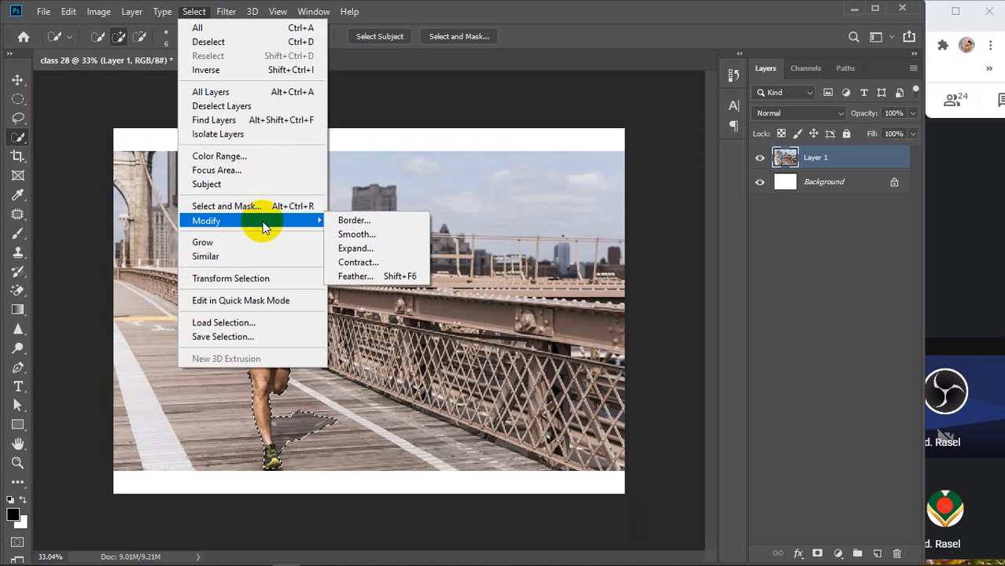
left_click(368, 251)
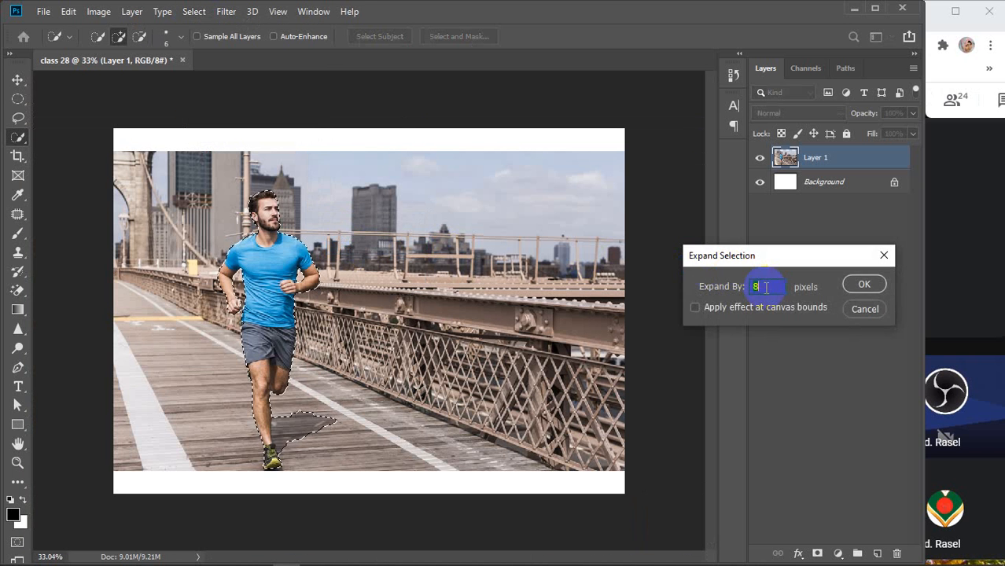
left_click(864, 285)
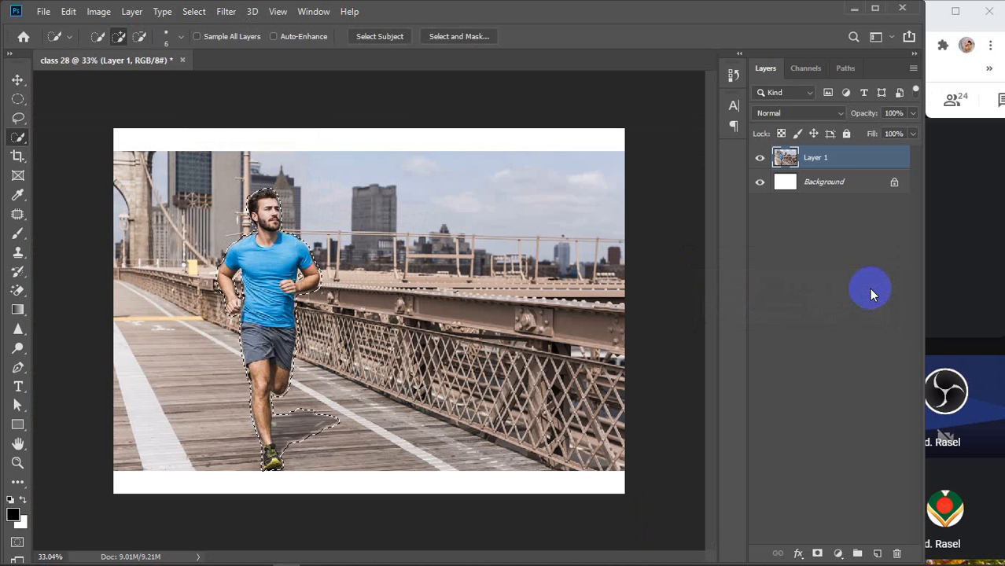
Fill the selected runner and shadow with Content-Aware in Normal mode at 100% opacity with Color Adaptation, and deselect
left_click(64, 14)
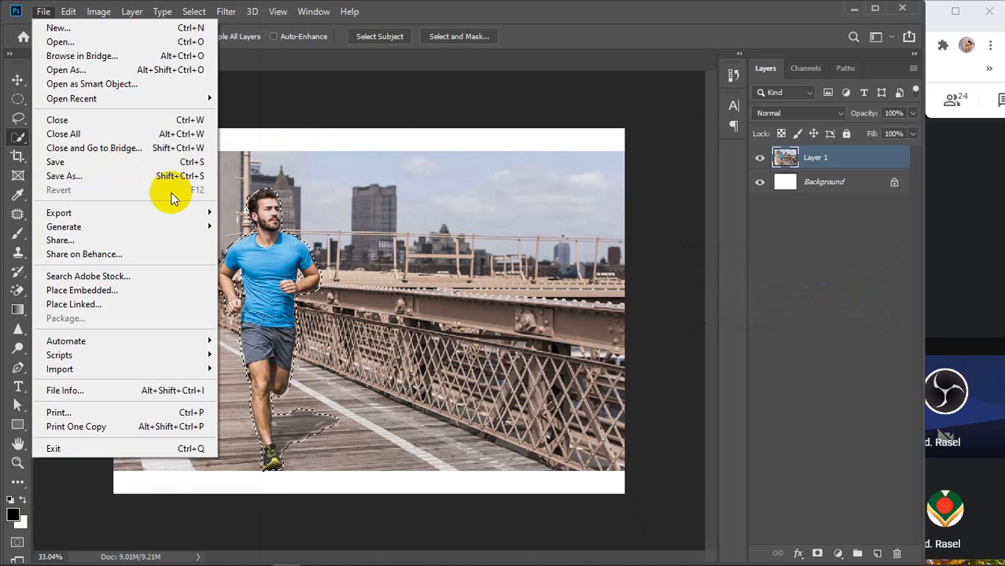
left_click(117, 174)
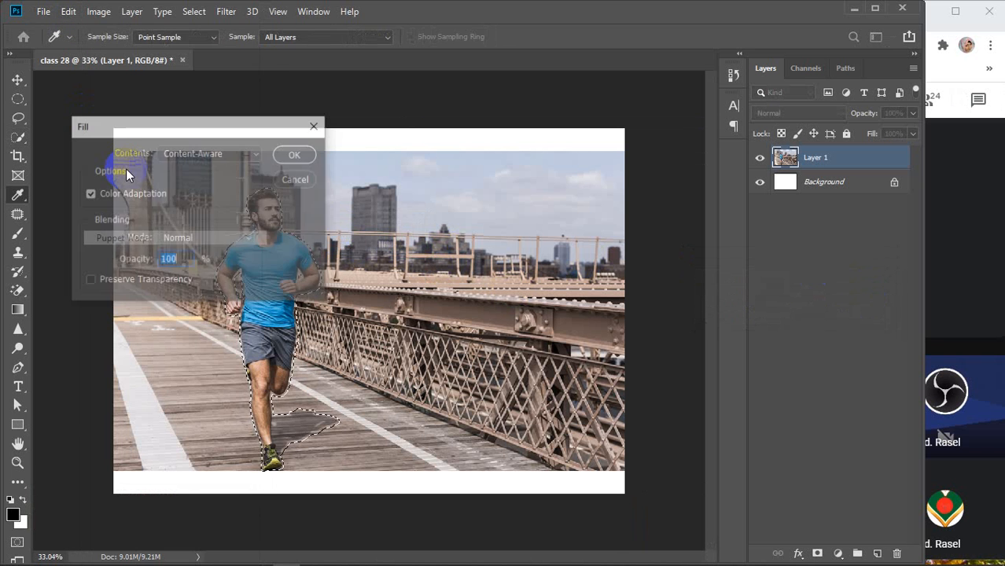
left_click(295, 156)
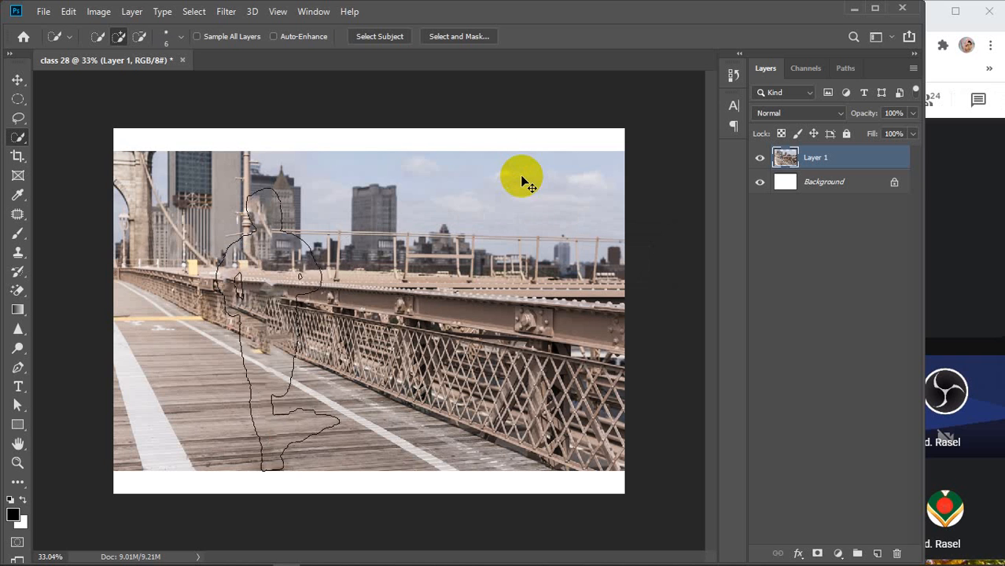
key("ctrl+d")
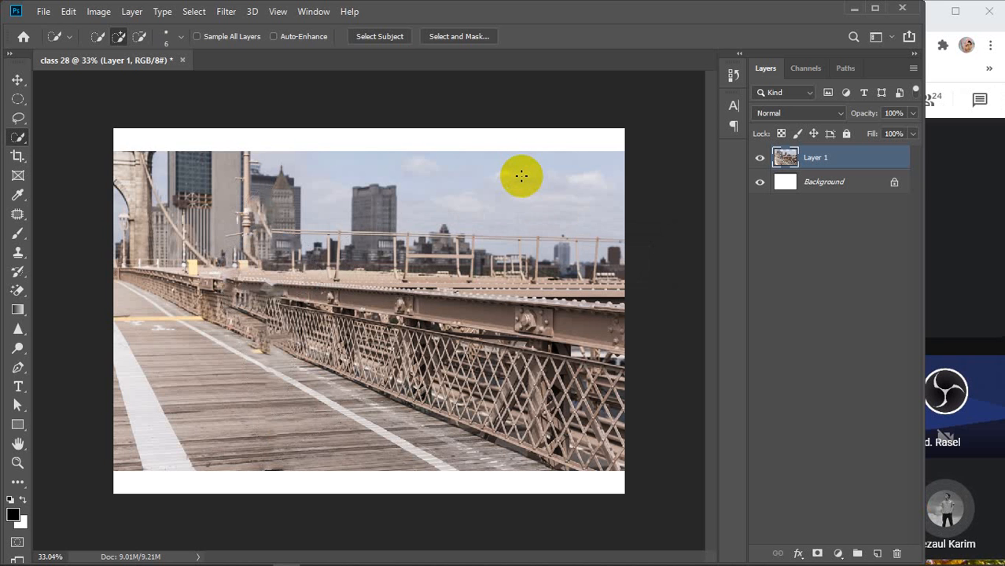
Step back before the Content-Aware fill to compare with the original photo, reapply the fill and clear the selection
key("ctrl+z")
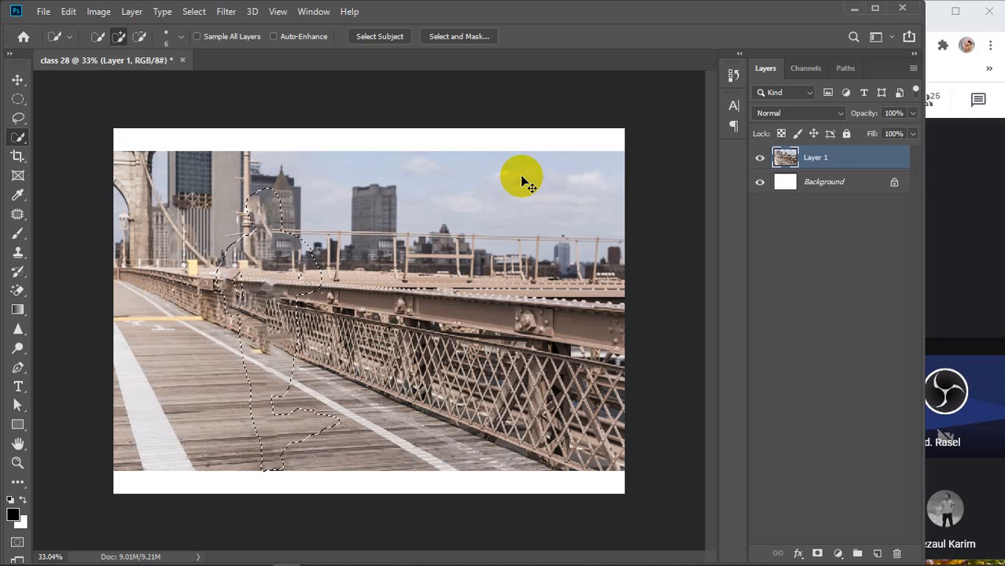
key("ctrl+z")
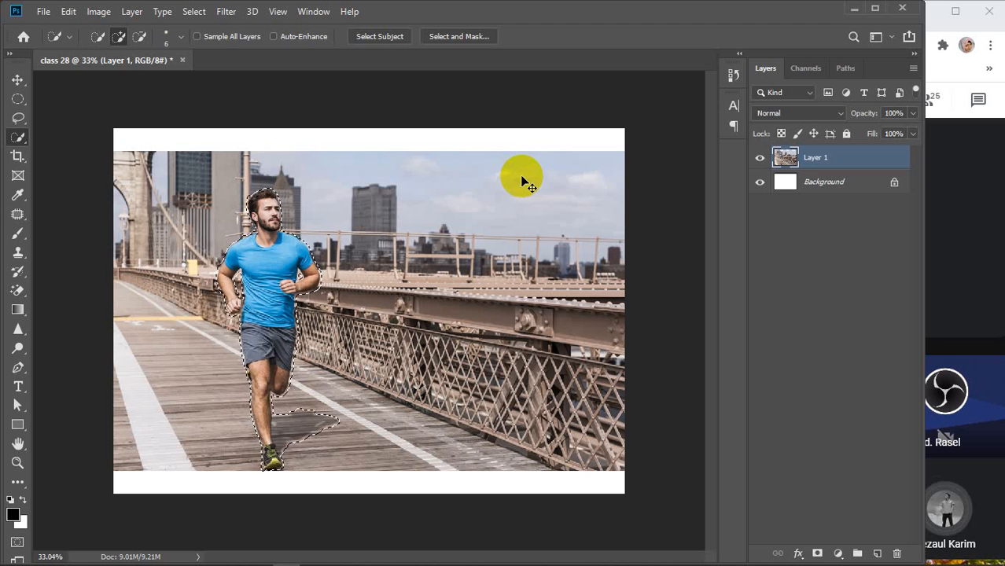
key("ctrl+shift+z")
key("ctrl+d")
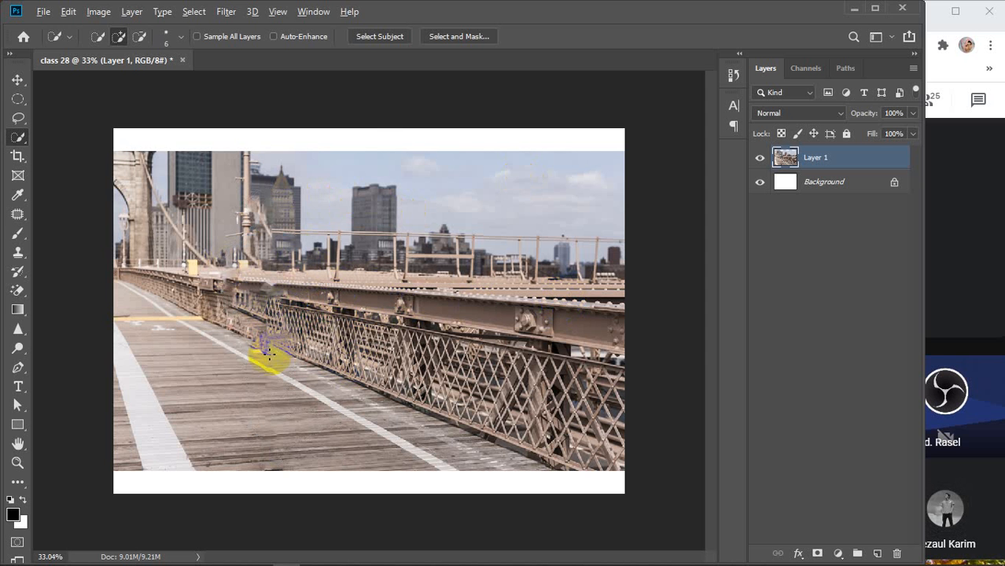
Clone Stamp over the broken fence base and the stray yellow patch on the walkway, using a 90 px brush at 85% opacity
scroll(269, 355, "up", 5)
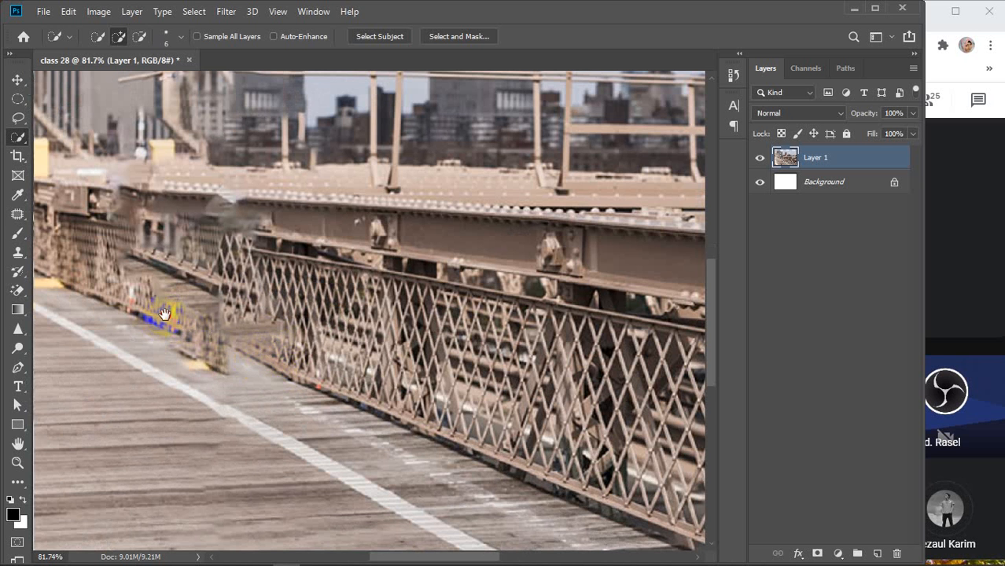
left_click_drag(164, 314, 346, 357)
left_click(17, 252)
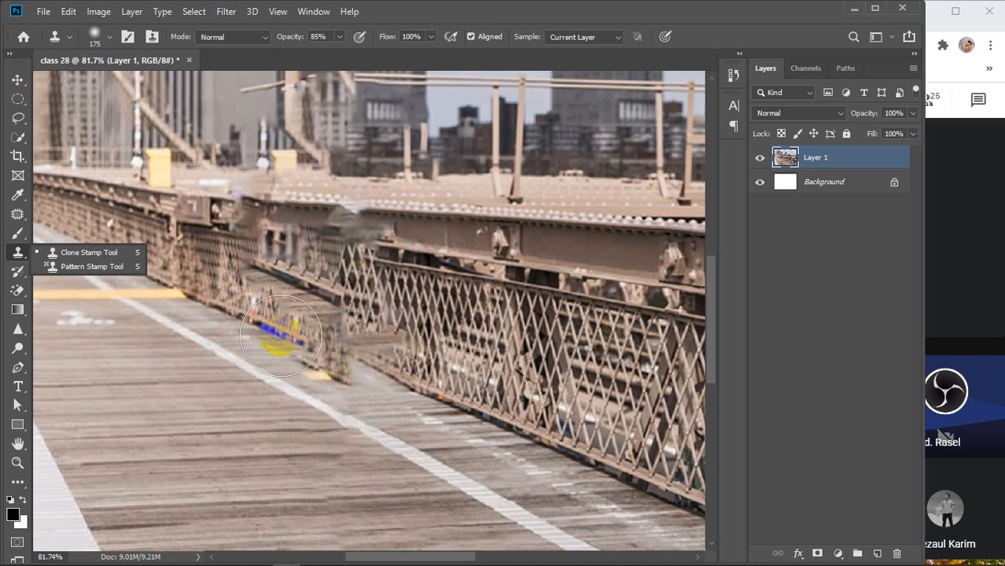
key("bracketleft")
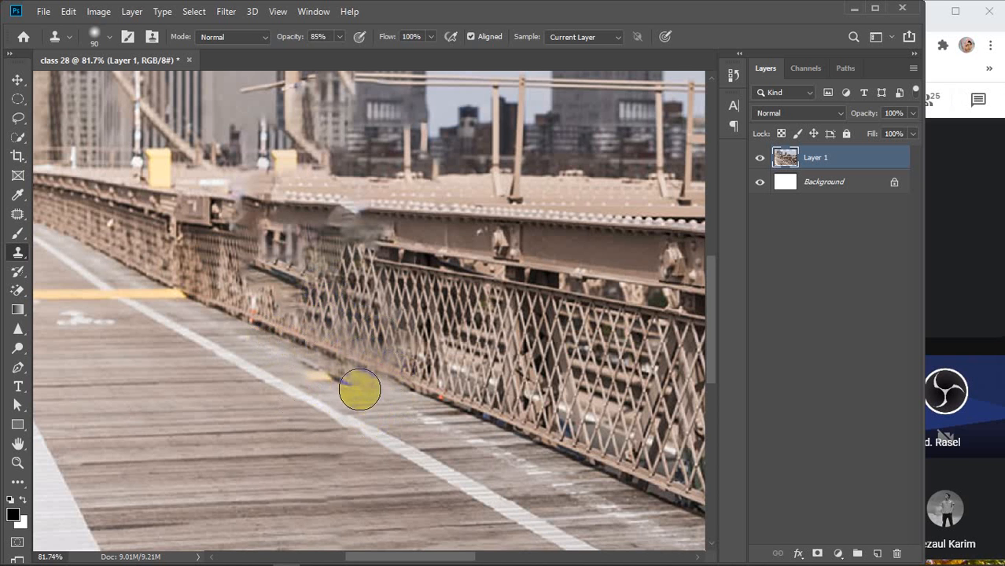
left_click(347, 386, "alt")
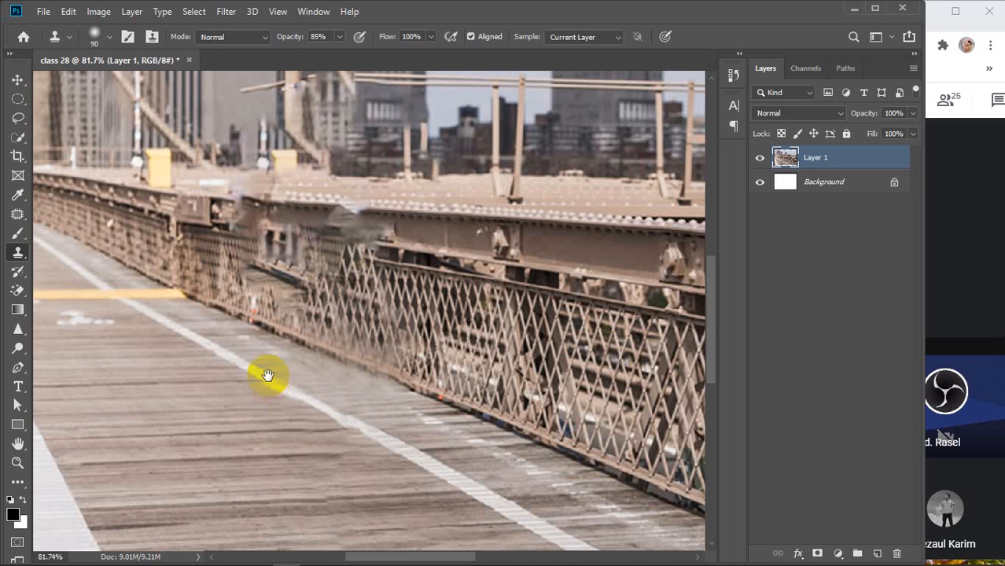
Clone the fence lattice over the broken gap below the girder, using brush sizes of 100 and 125 px
left_click_drag(267, 376, 334, 441)
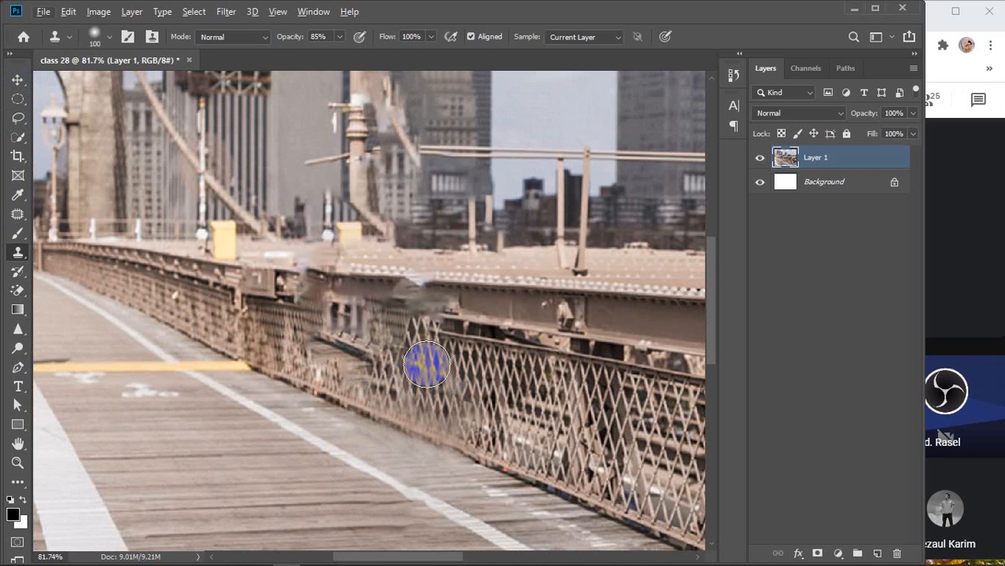
left_click(413, 362, "alt")
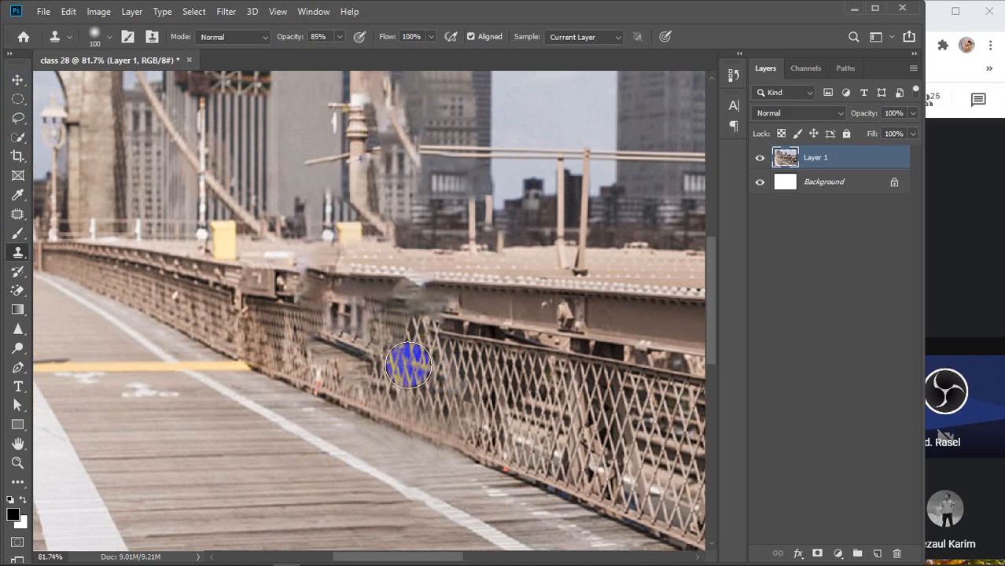
left_click(385, 354)
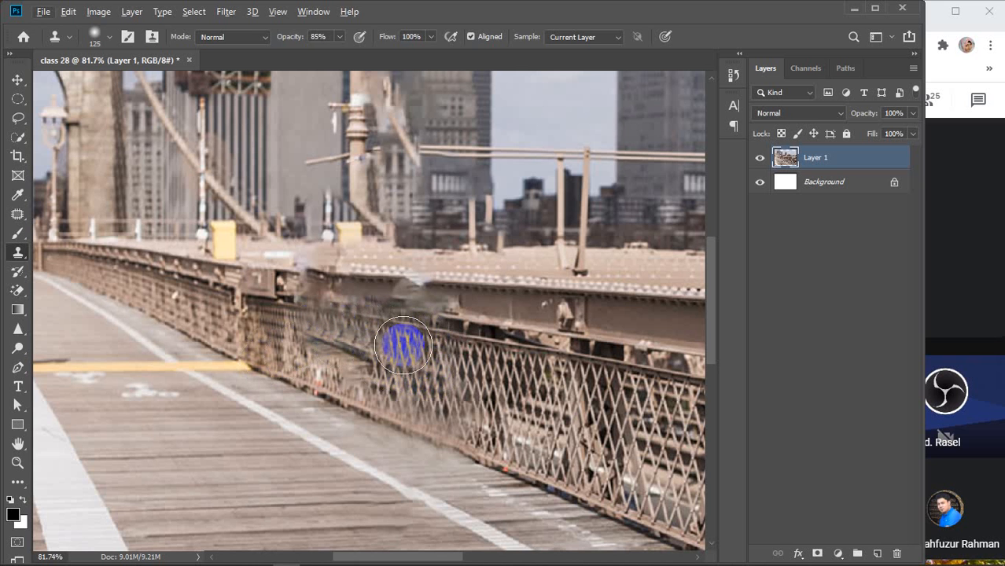
left_click(415, 370, "alt")
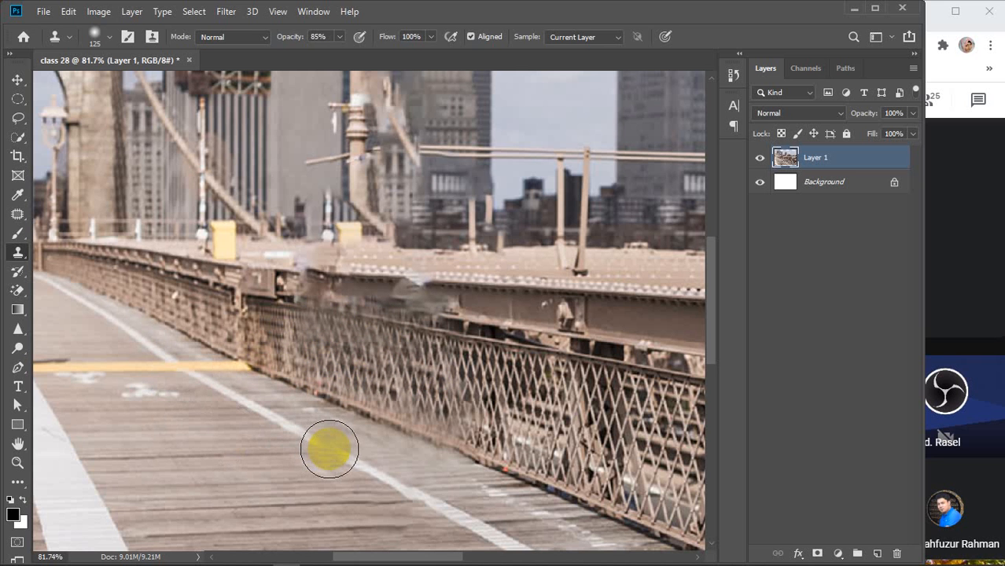
Clone clean girder texture over the smudged upper edge of the beam above the repaired fence, using a 70 px brush
scroll(326, 452, "up", 3)
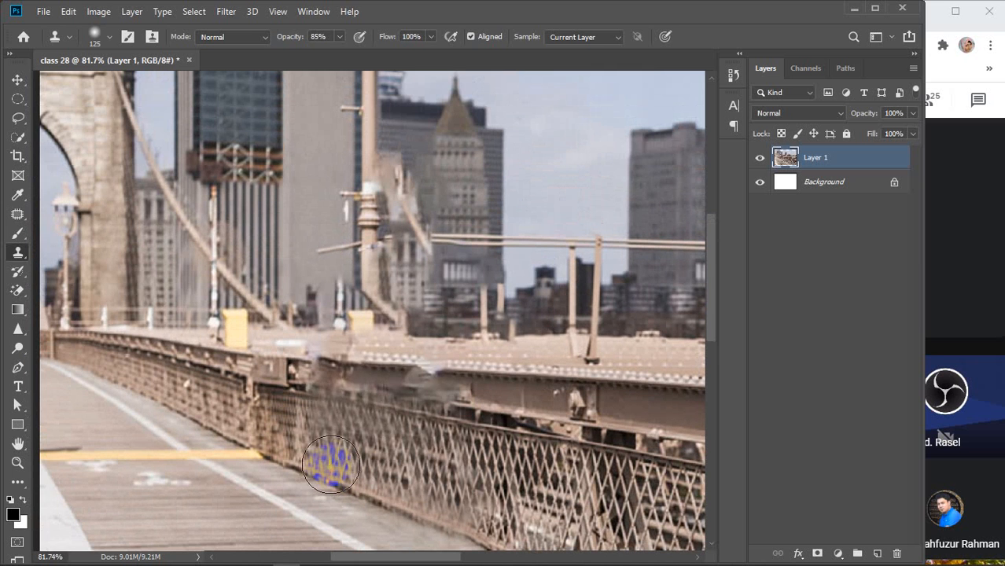
key("bracketleft")
key("bracketleft")
key("bracketleft")
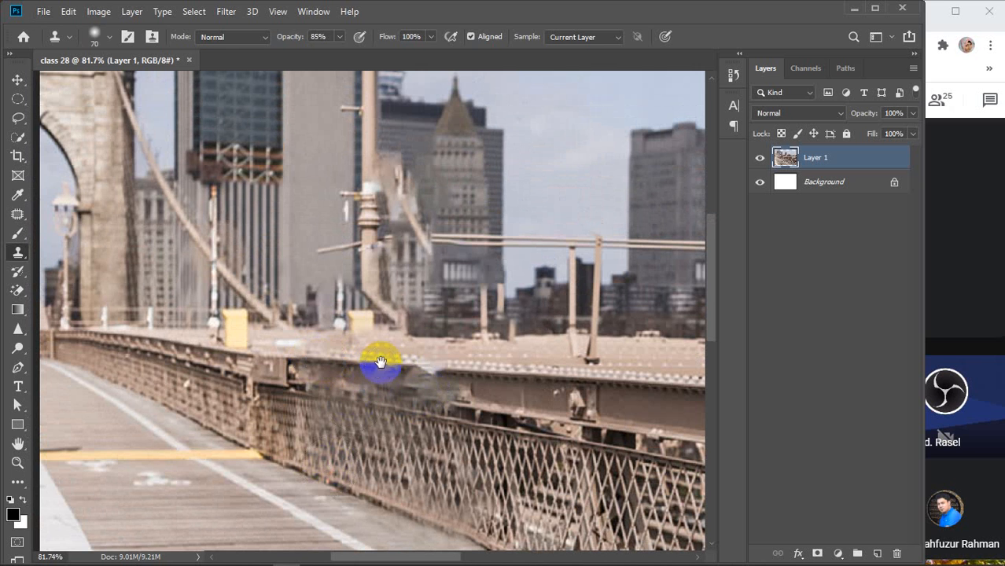
Clone the tall post's shaft down over its broken lower section and cover the slanted cable remnant beside its base, using a 70 px brush
left_click_drag(381, 358, 358, 444)
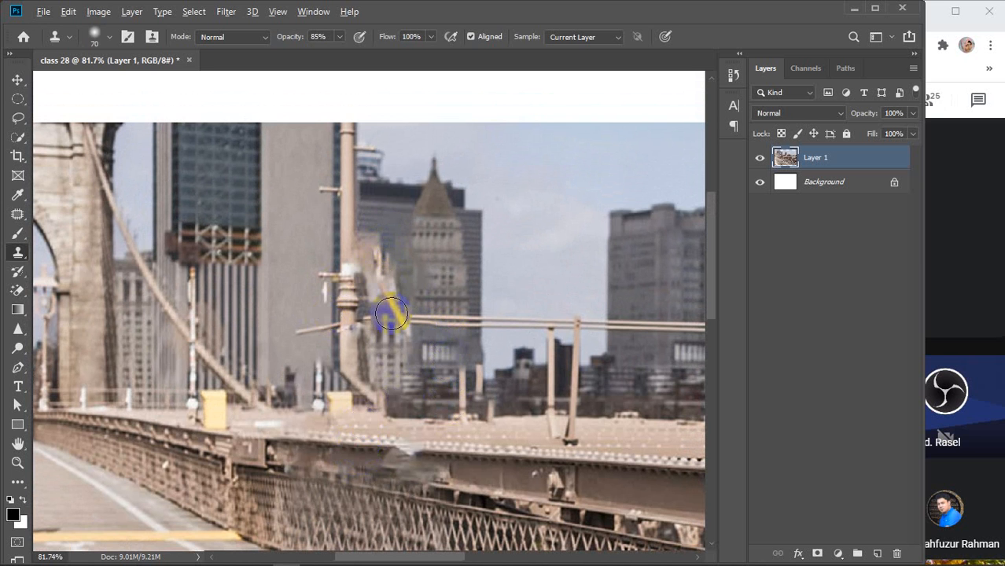
scroll(415, 359, "down", 1)
scroll(415, 359, "up", 7)
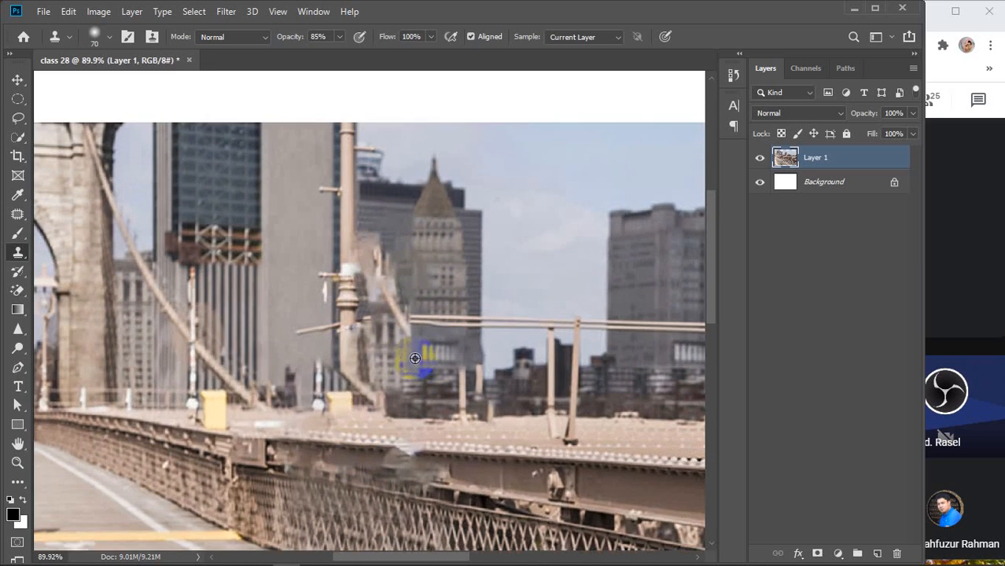
left_click(292, 338, "alt")
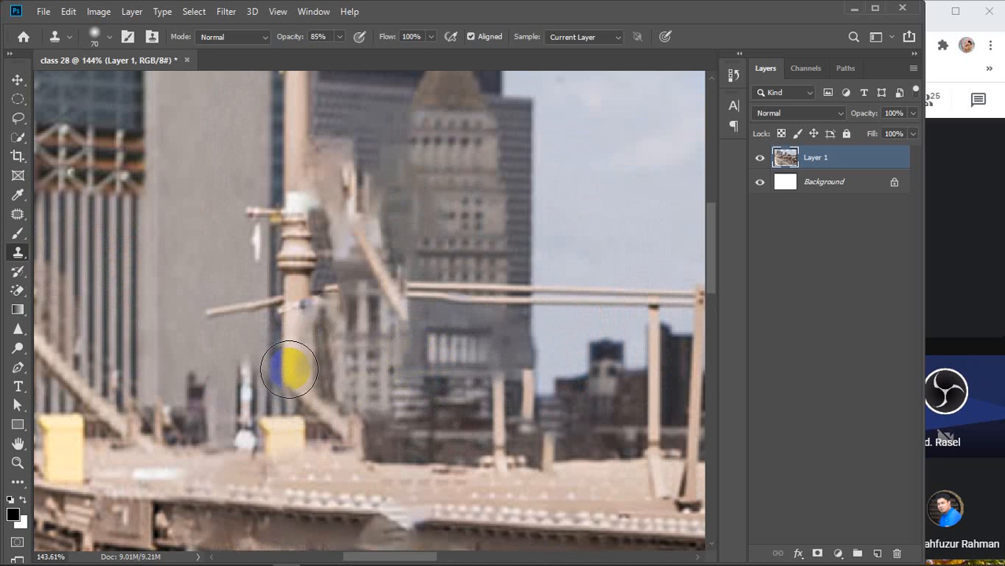
left_click_drag(289, 369, 292, 374)
left_click(291, 389)
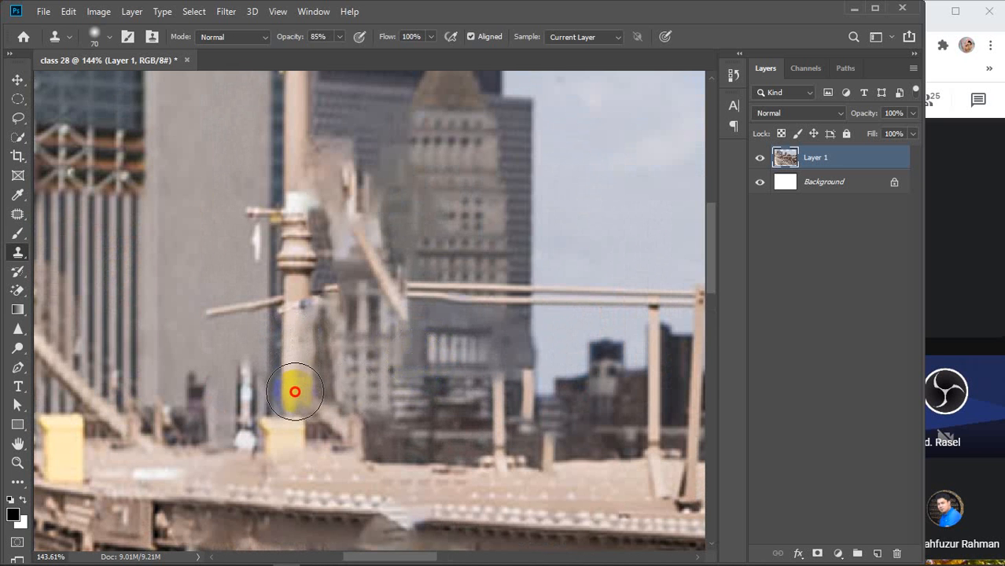
left_click(331, 419)
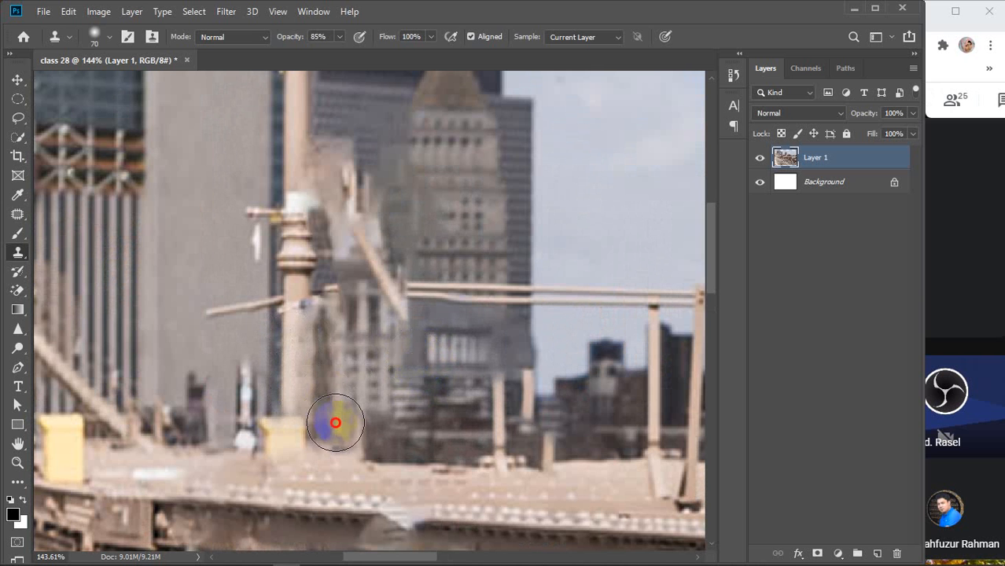
Clone the double railing across the gap toward the tall post with a 40 px brush, and cover the stray slanted bar end below it
left_click_drag(381, 364, 352, 451)
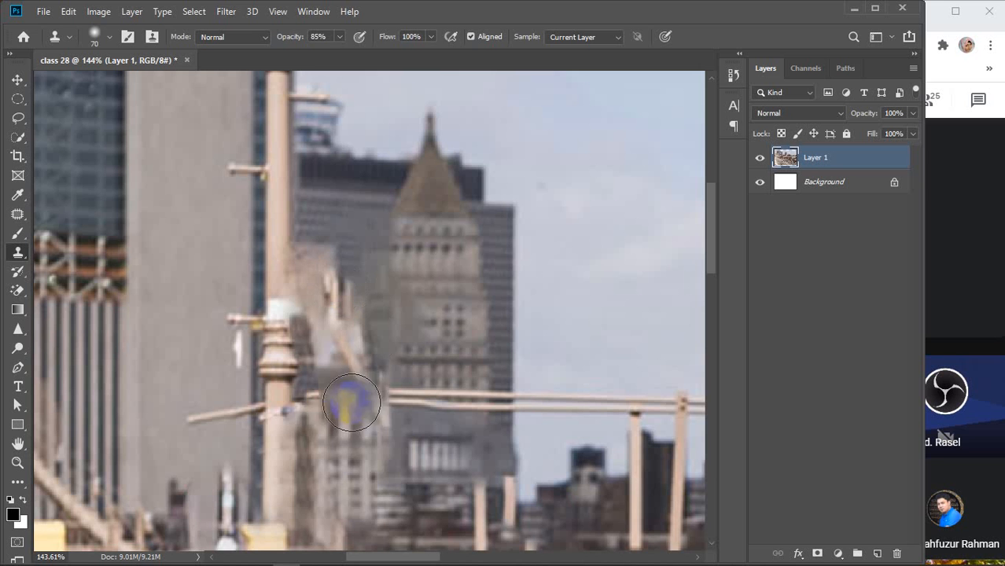
key("bracketleft")
key("bracketleft")
key("bracketleft")
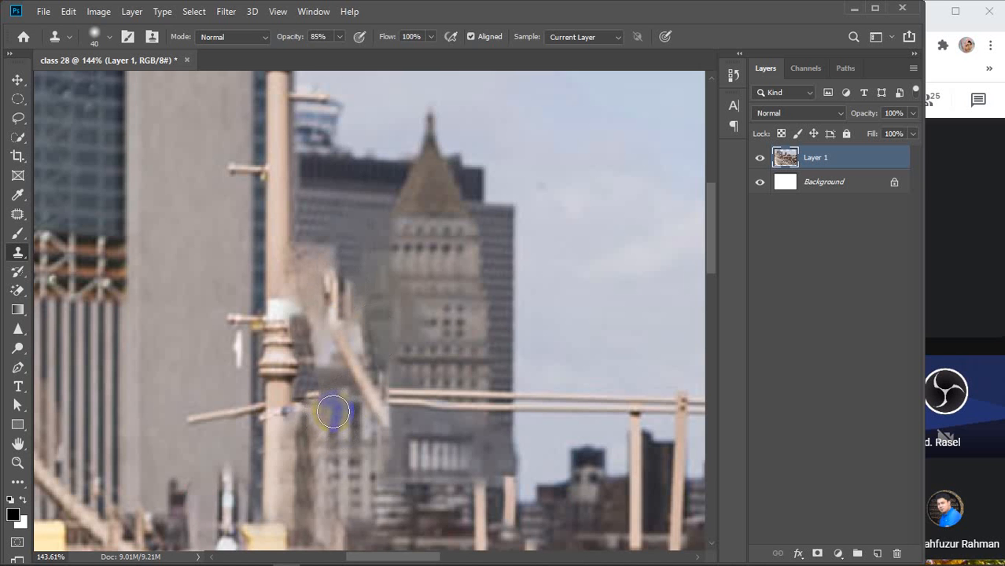
key("bracketleft")
key("bracketleft")
key("bracketleft")
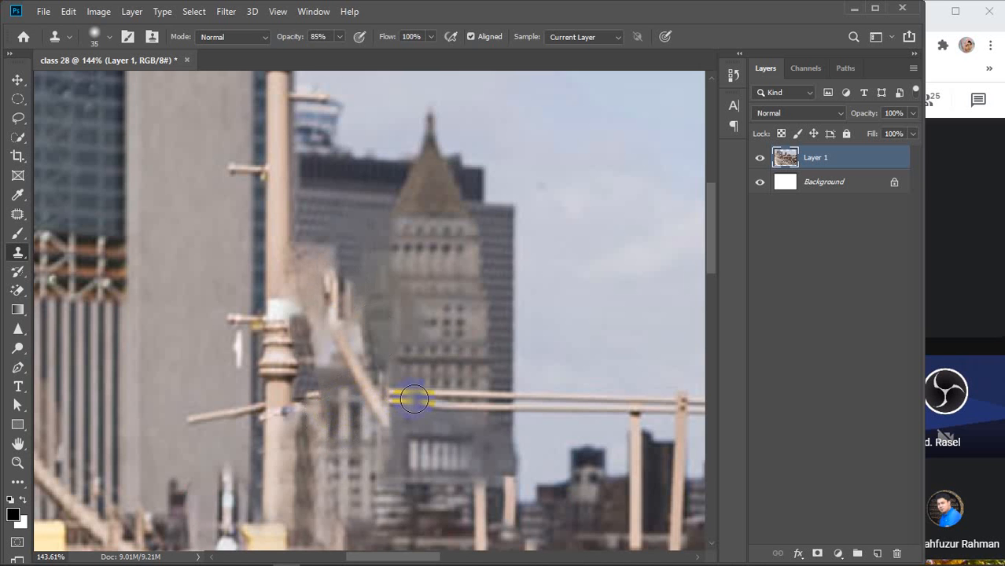
key("bracketright")
left_click(414, 400, "alt")
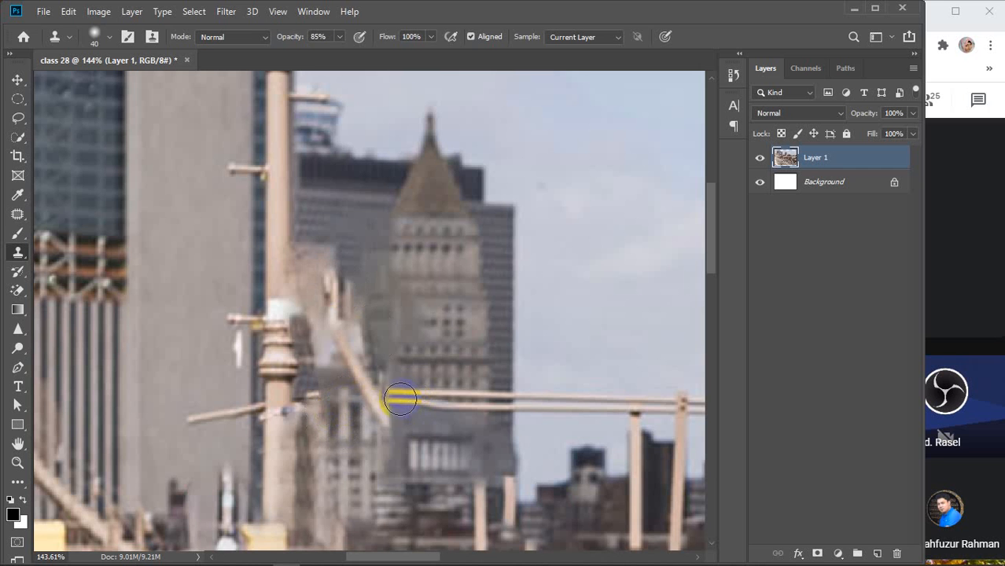
left_click(385, 401)
left_click(345, 401)
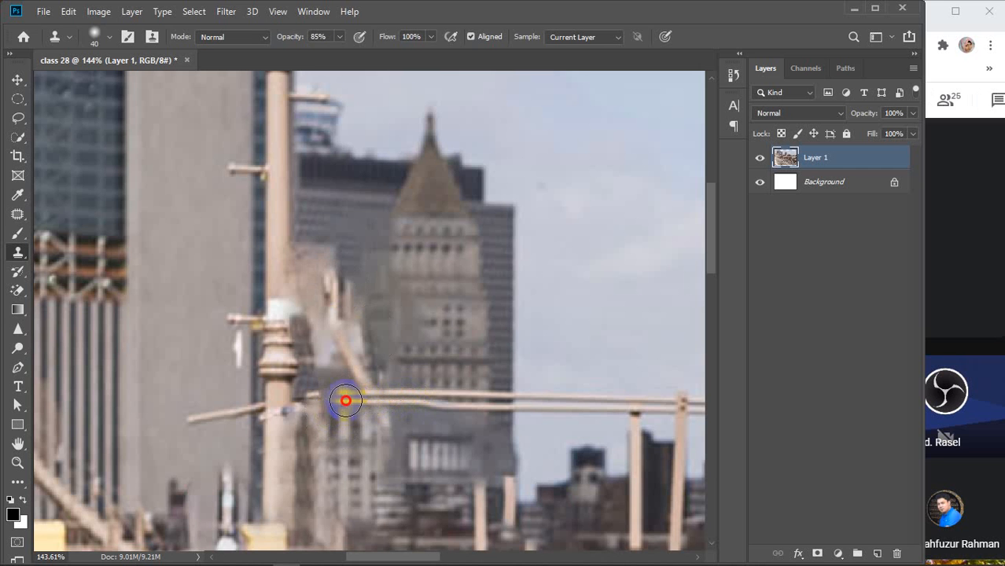
left_click(334, 401)
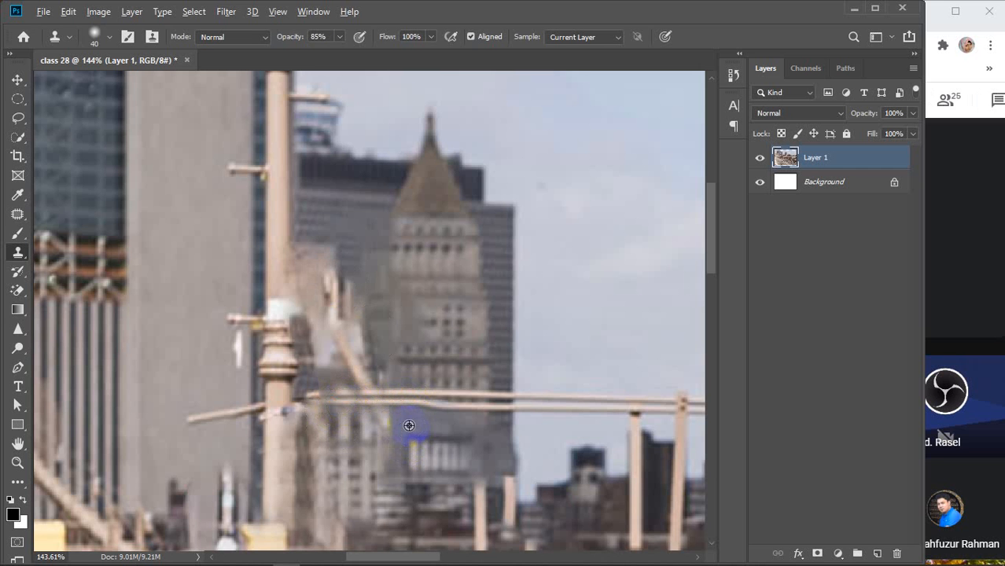
left_click(405, 425, "alt")
left_click(382, 422)
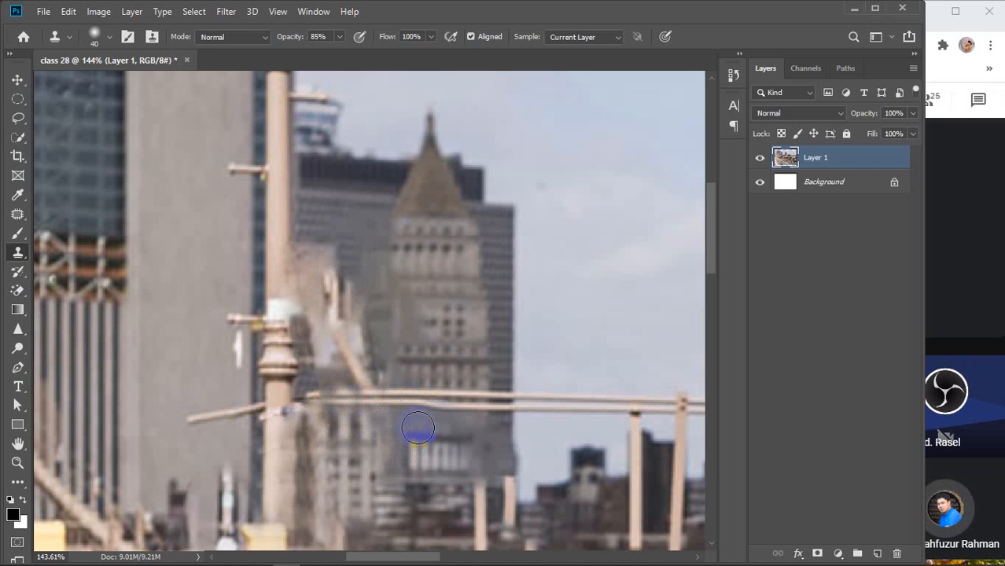
Clone the gray building facade down over the slanted bar and pale smudges between the post and the pointed tower, using a 30 px brush
left_click_drag(395, 383, 402, 424)
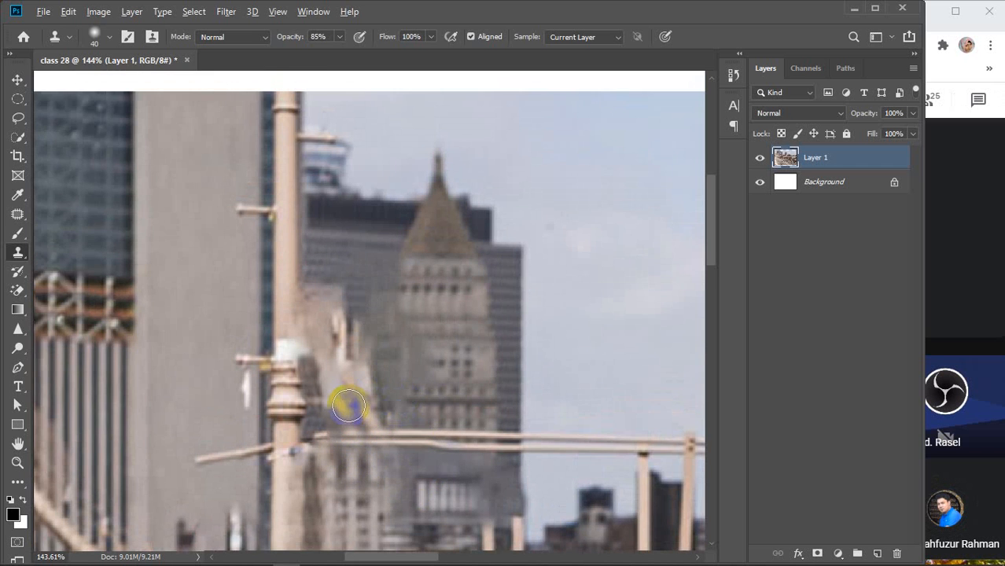
scroll(346, 403, "up", 5)
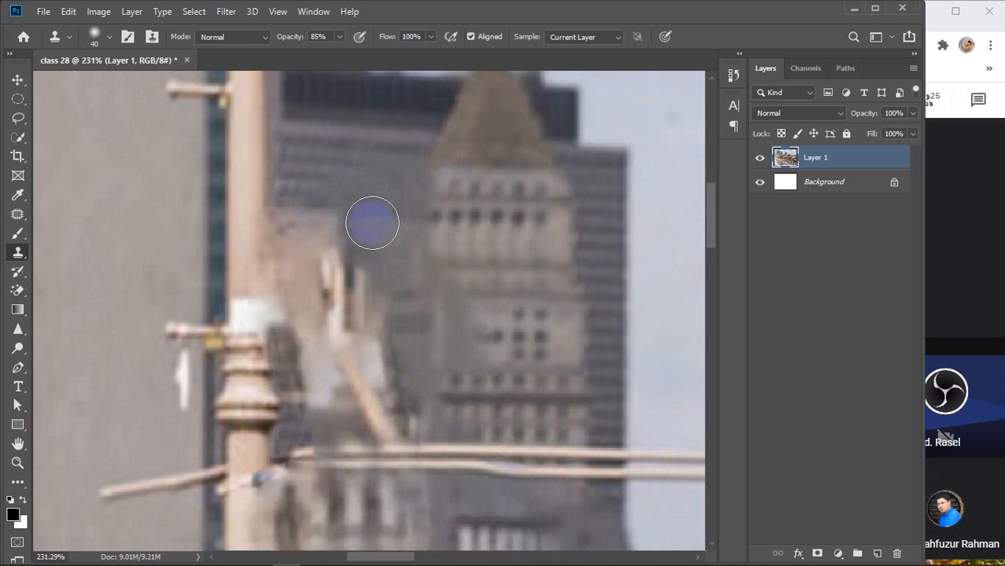
key("bracketleft")
left_click(366, 221, "alt")
left_click(348, 261)
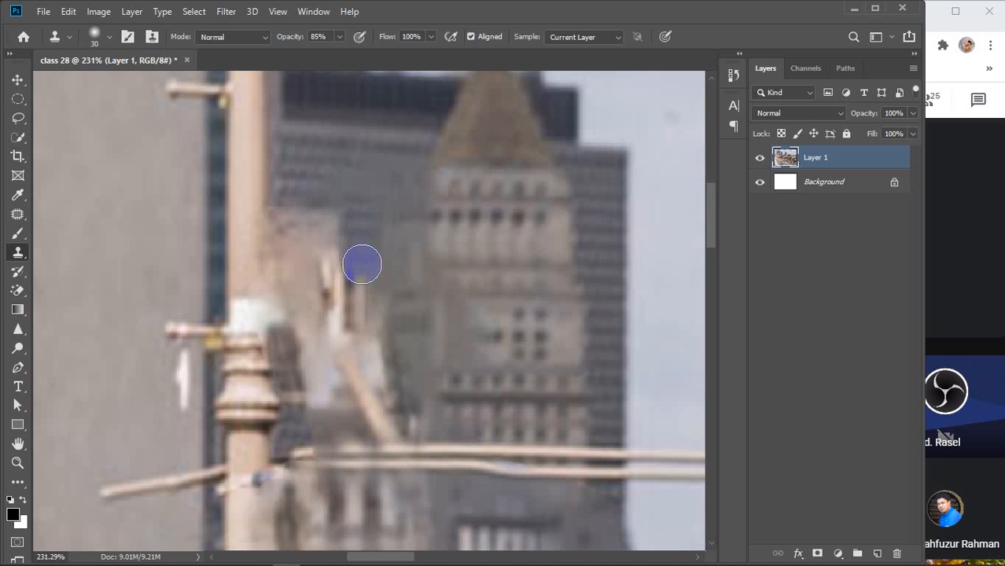
left_click(361, 263)
left_click(361, 282)
left_click(359, 295)
left_click(359, 311)
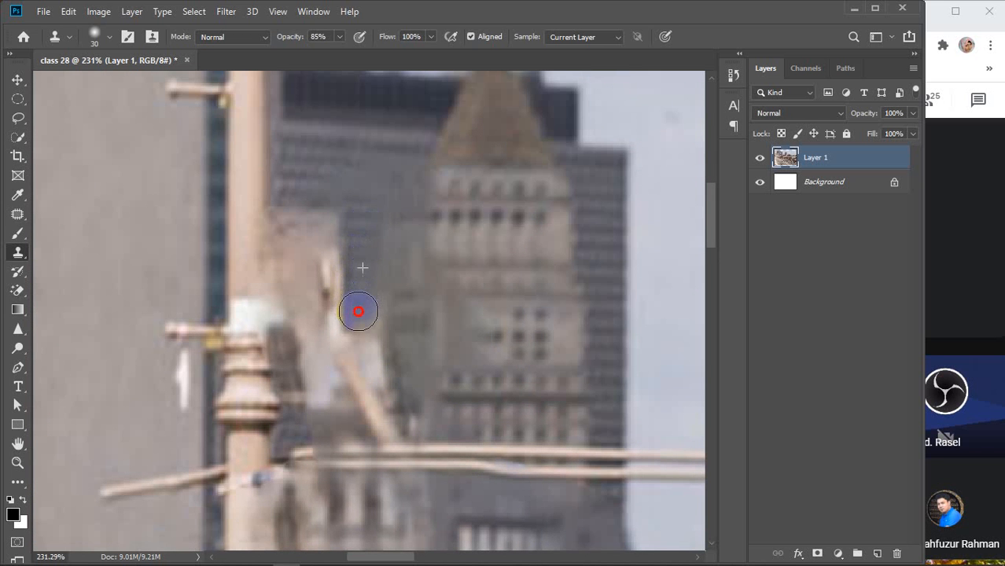
left_click(359, 337)
left_click(359, 352)
left_click(359, 374)
left_click(359, 397)
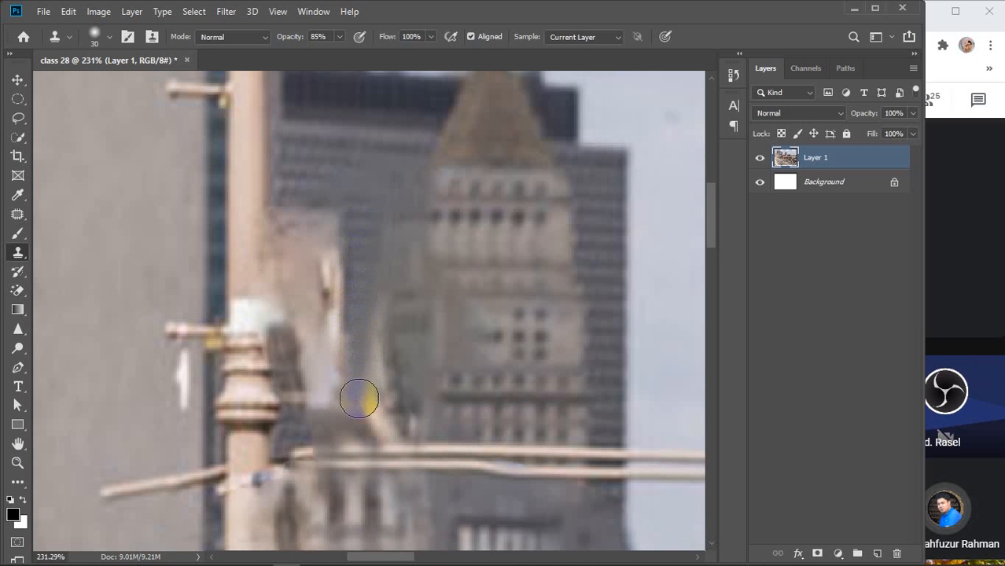
left_click(358, 407)
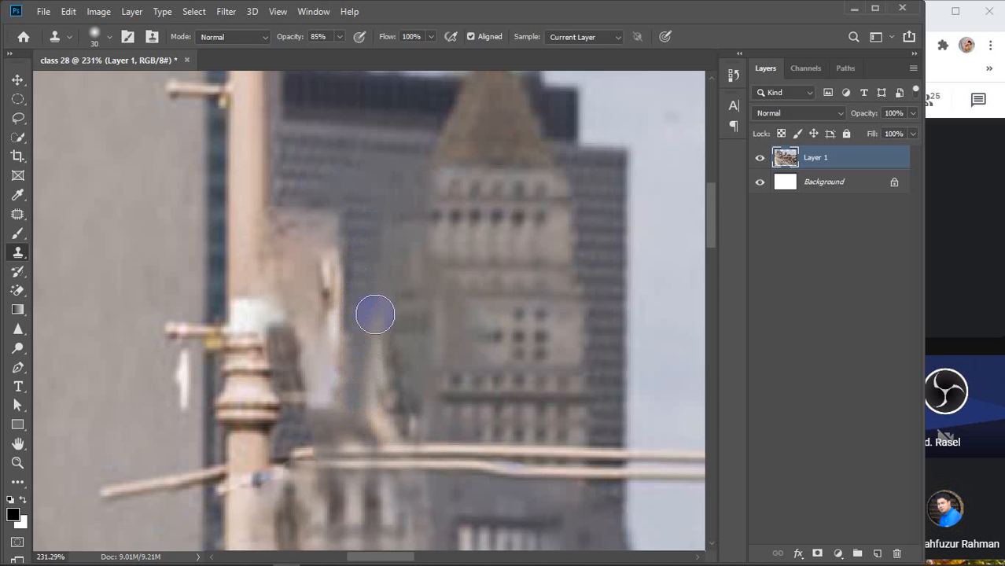
left_click(371, 364)
left_click(371, 380)
left_click(370, 397)
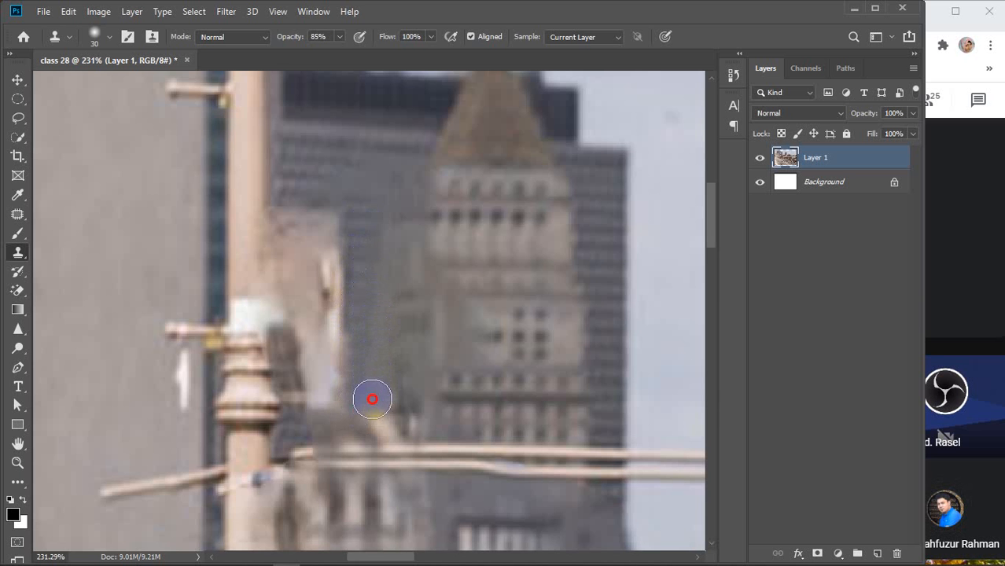
left_click(376, 419)
scroll(378, 422, "down", 5)
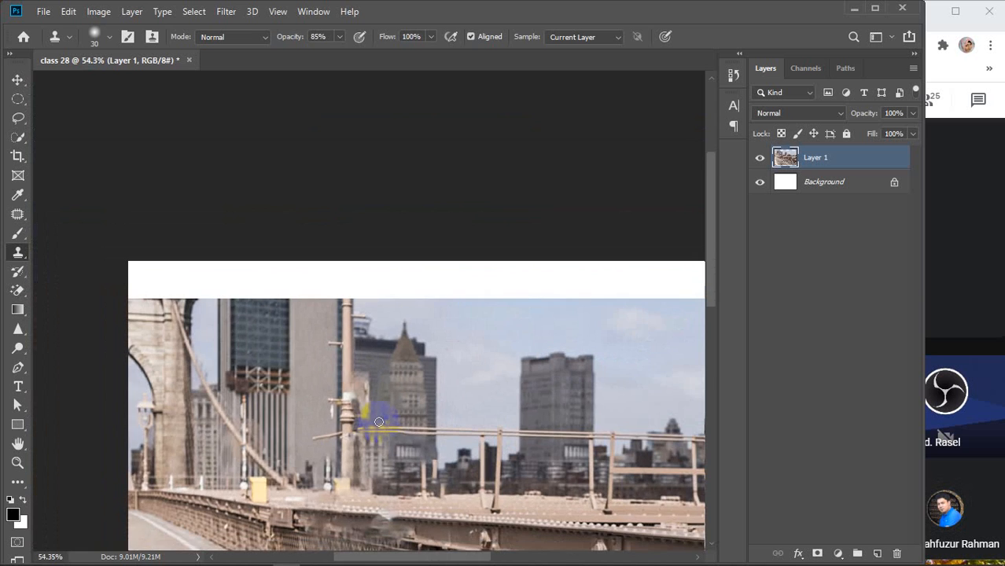
scroll(378, 423, "down", 2)
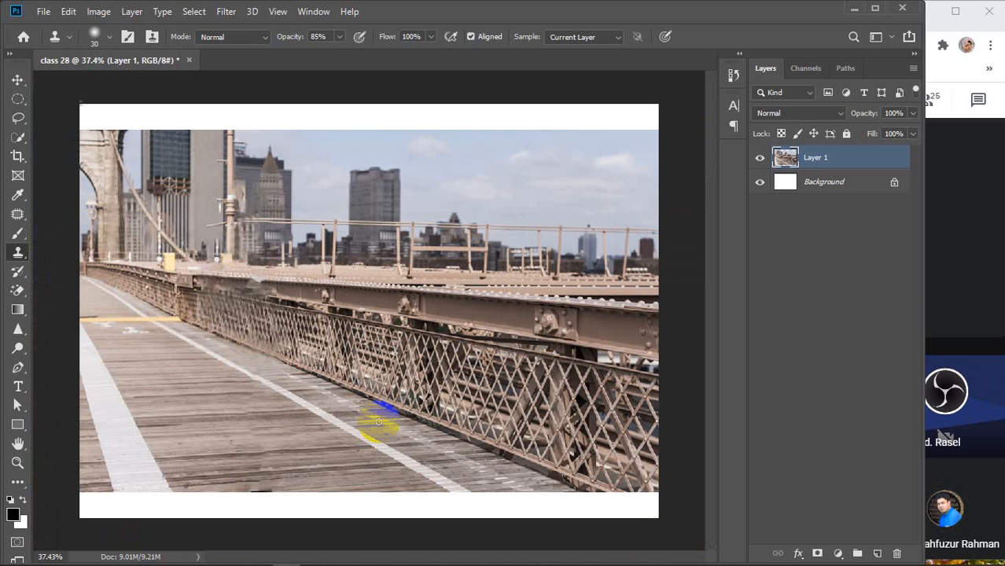
left_click(15, 80)
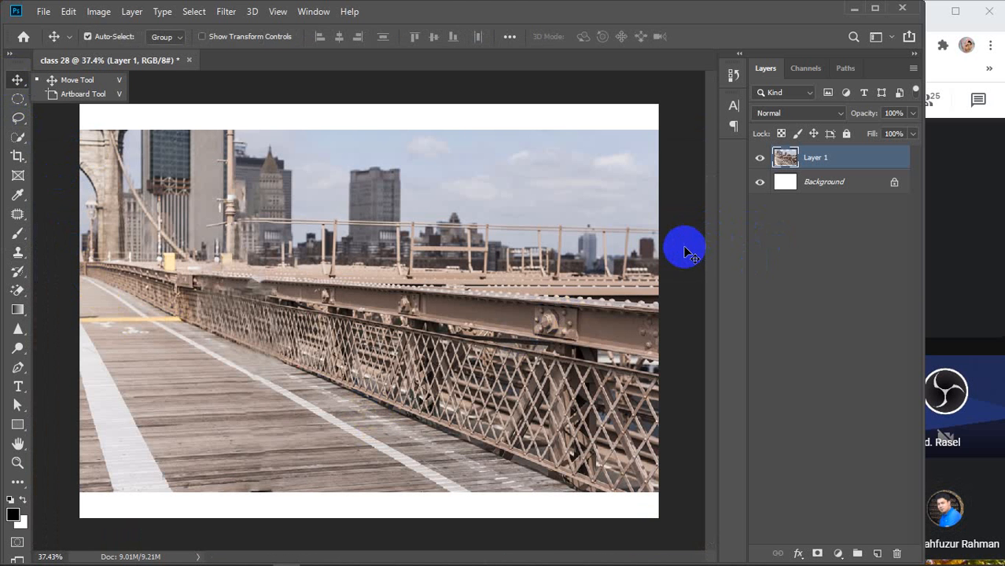
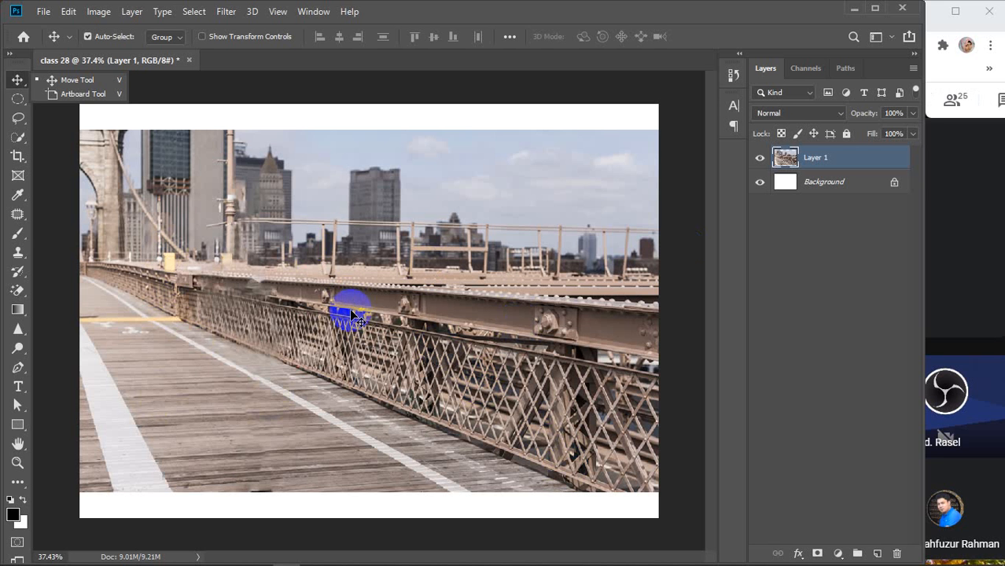
Return to the Clone Stamp tool with an 80 px brush for retouching the smudged girder above the fence
scroll(241, 285, "up", 2)
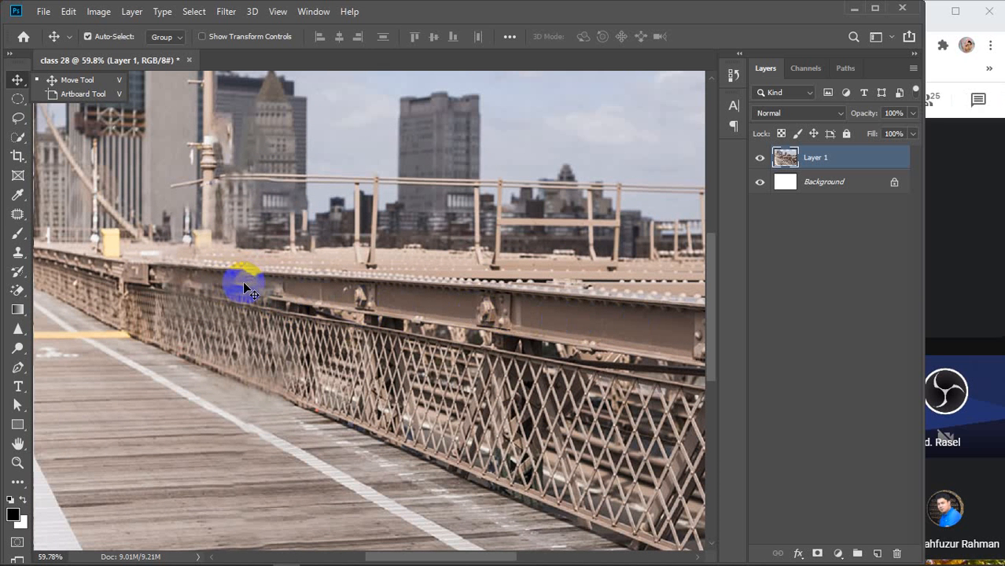
left_click(18, 251)
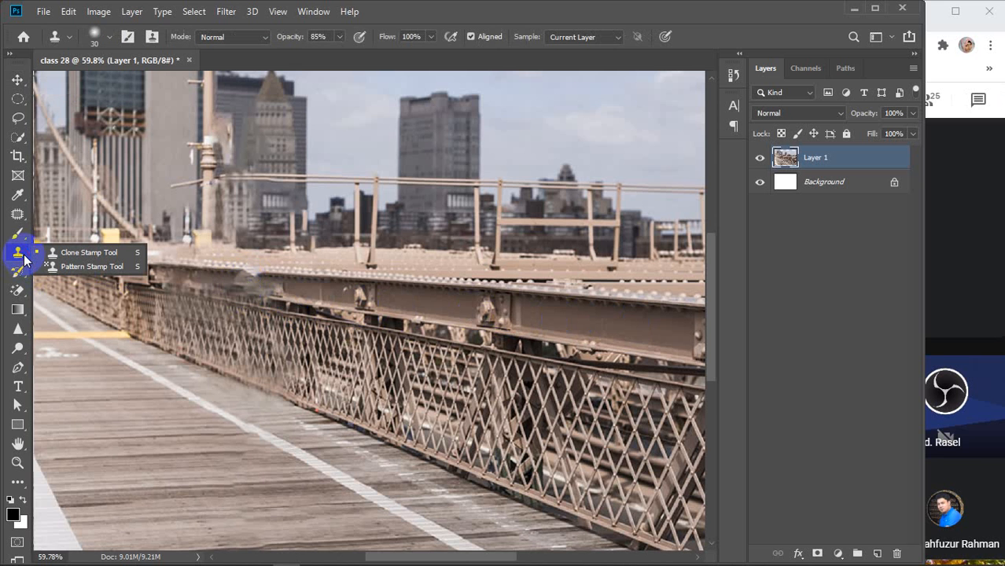
key("bracketright")
key("bracketright")
key("bracketright")
key("bracketright")
key("bracketright")
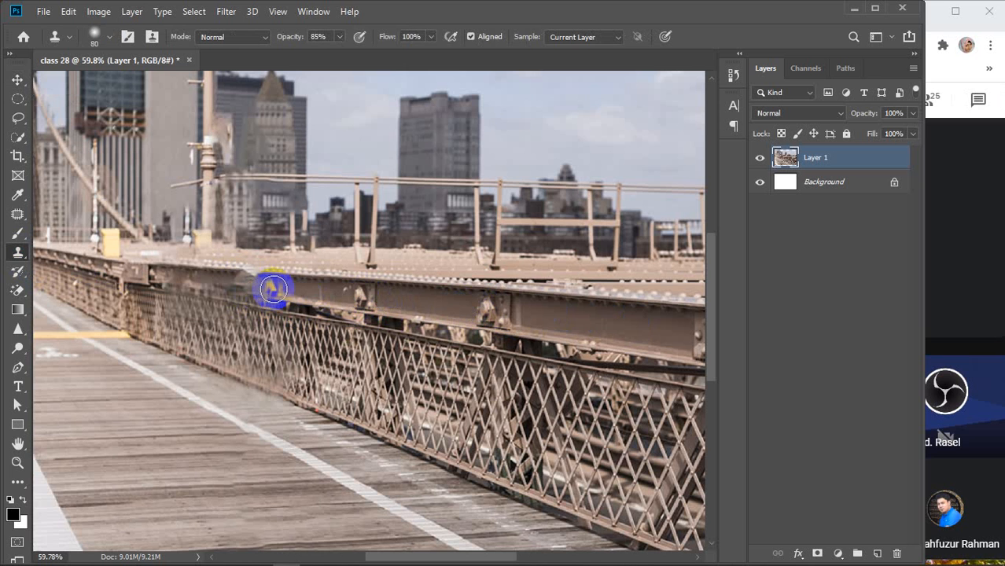
Try to clone the girder face over its smudged section above the fence, and undo the strokes
left_click(275, 288, "alt")
left_click(267, 289)
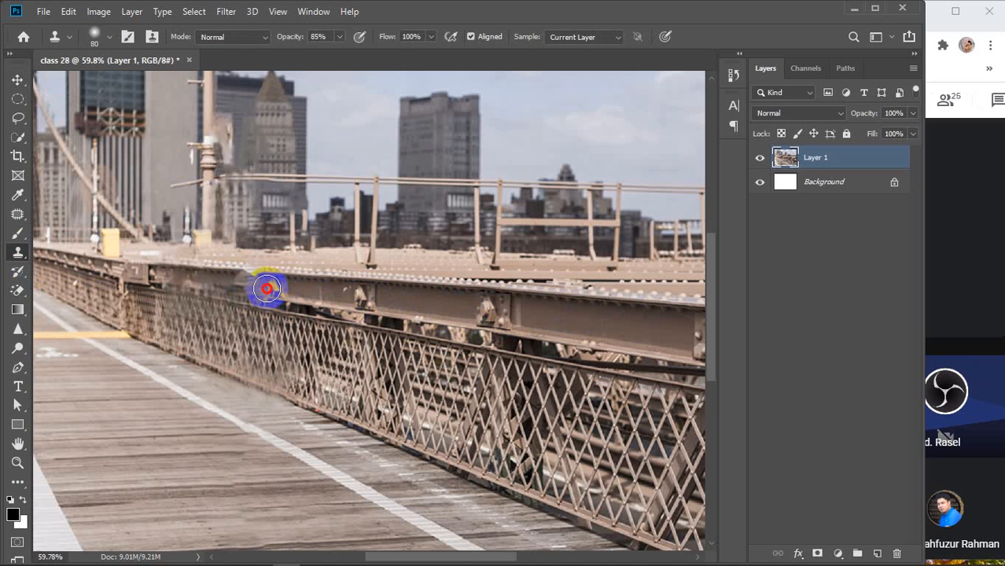
mouse_move(253, 284)
left_mouse_down()
mouse_move(242, 281)
mouse_move(325, 324)
left_mouse_up()
key("ctrl+z")
key("ctrl+z")
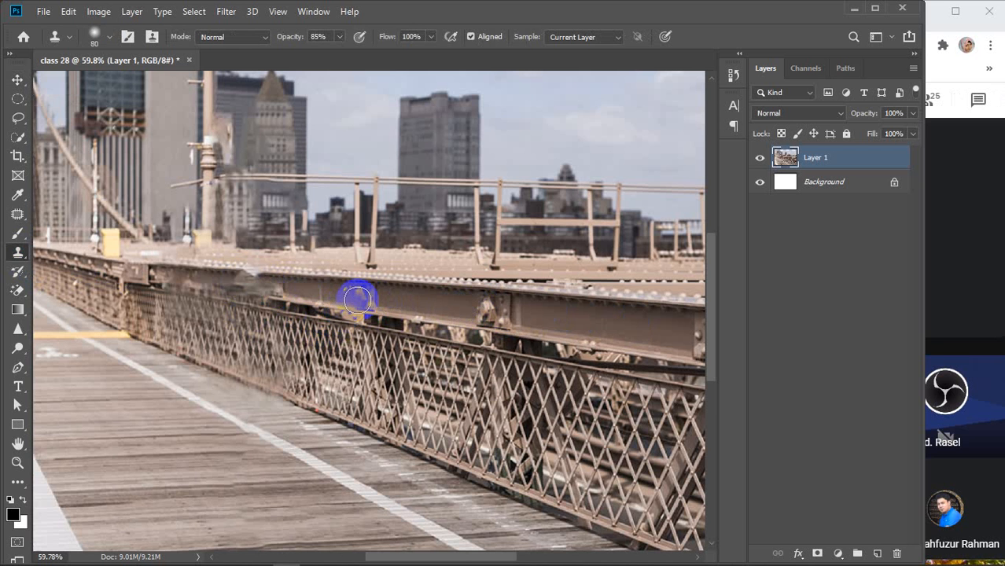
Clone the girder's bolted bracket onto the right edge of the smudged section, using a 70 px brush
key("bracketleft")
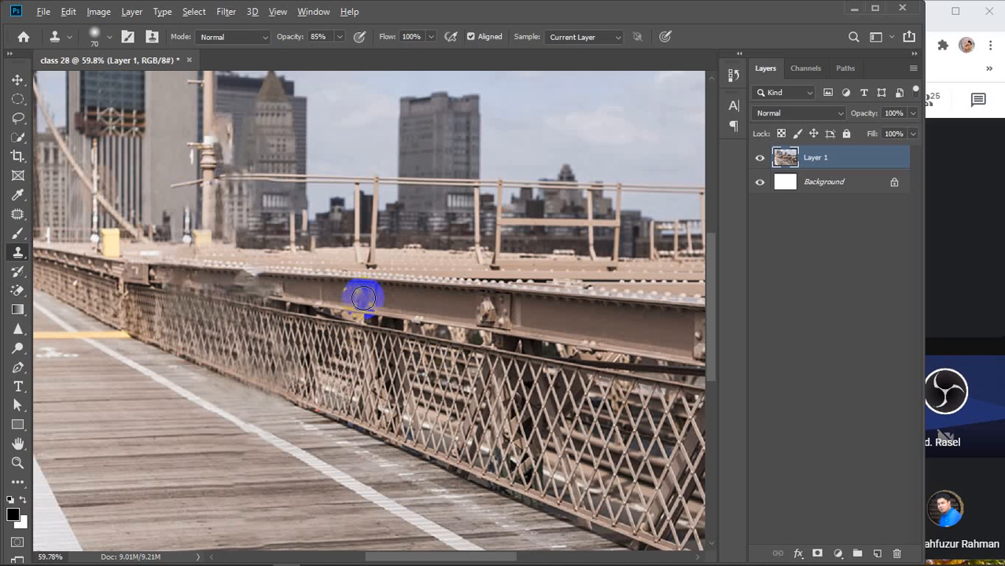
left_click(363, 298, "alt")
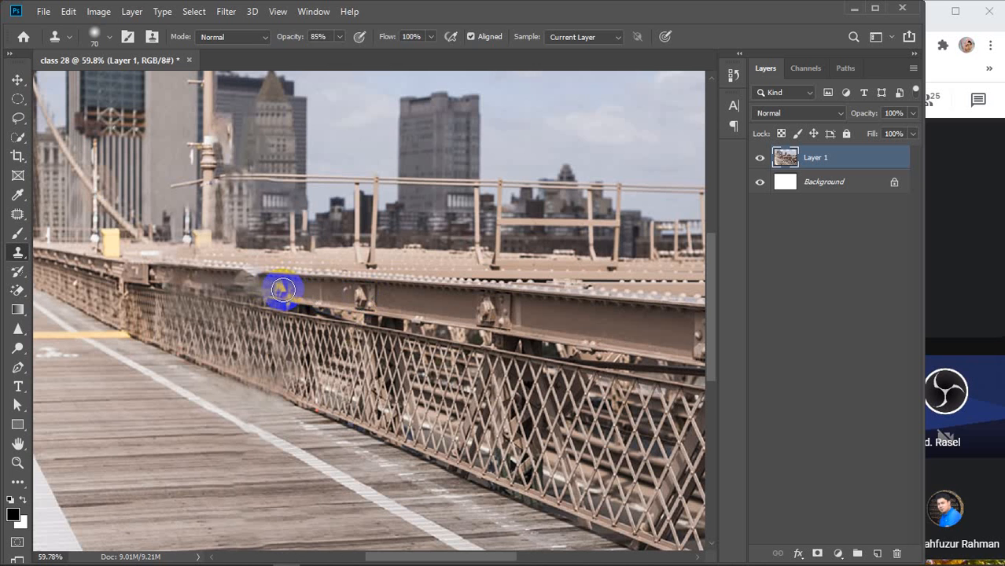
left_click(283, 290)
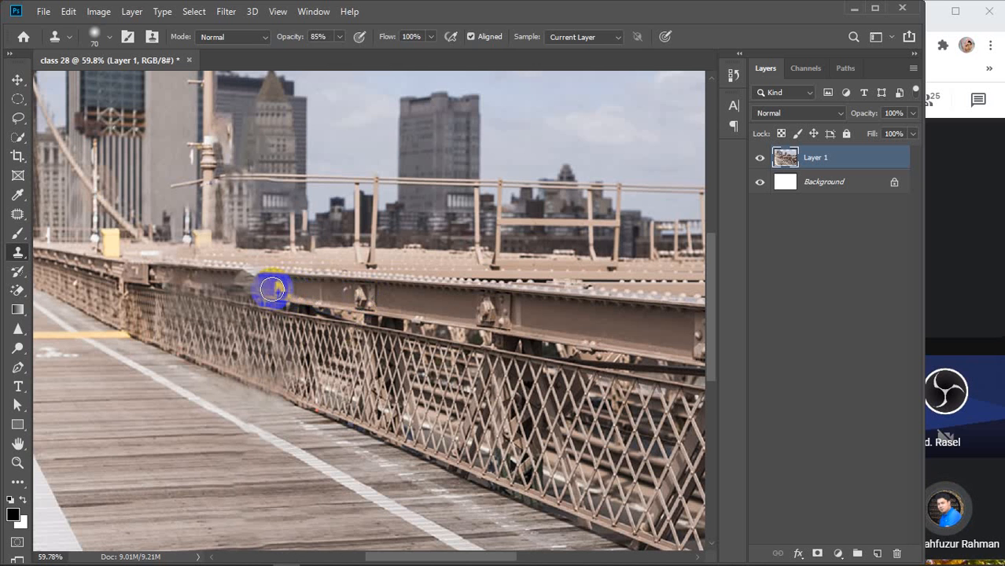
Clone clean girder face from between the two brackets over the remaining smudge beside the new bracket, using a 45 px brush
key("bracketleft")
key("bracketleft")
key("bracketleft")
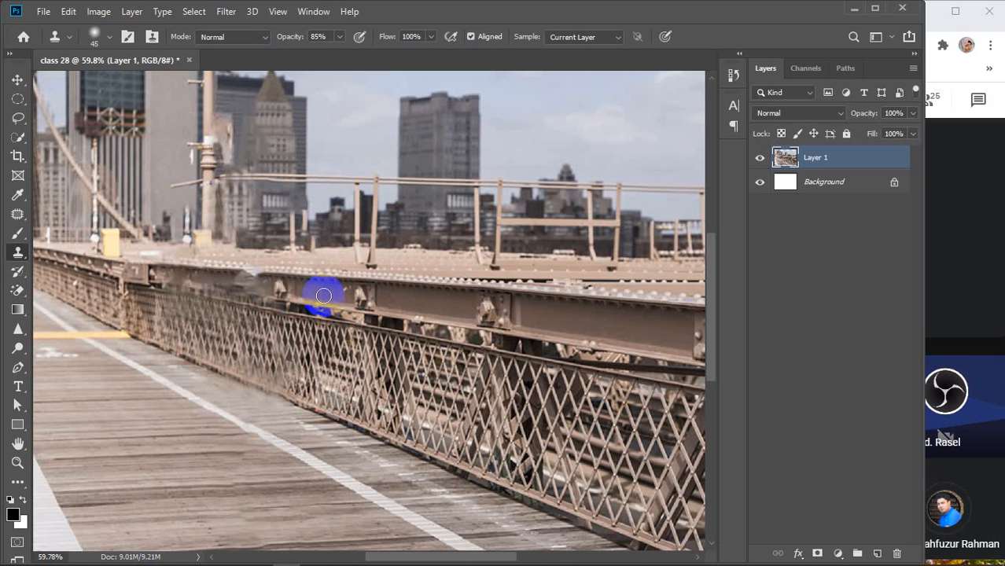
left_click(323, 296, "alt")
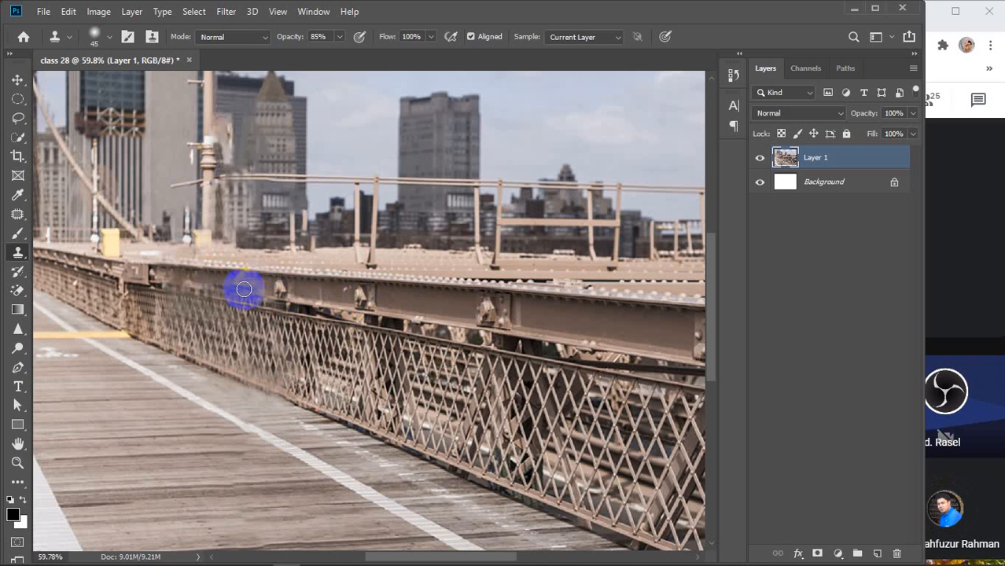
left_click(311, 296, "alt")
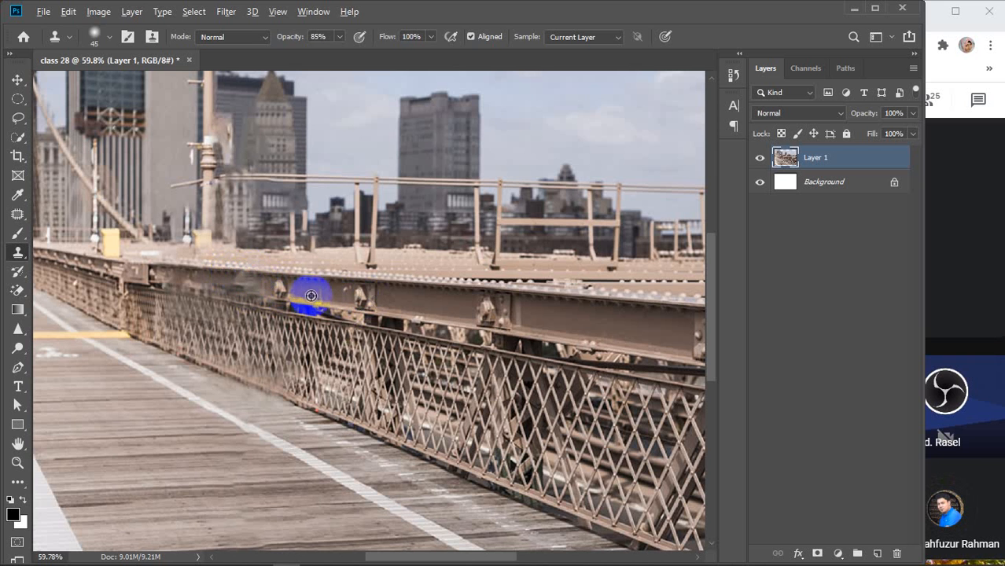
left_click(242, 283)
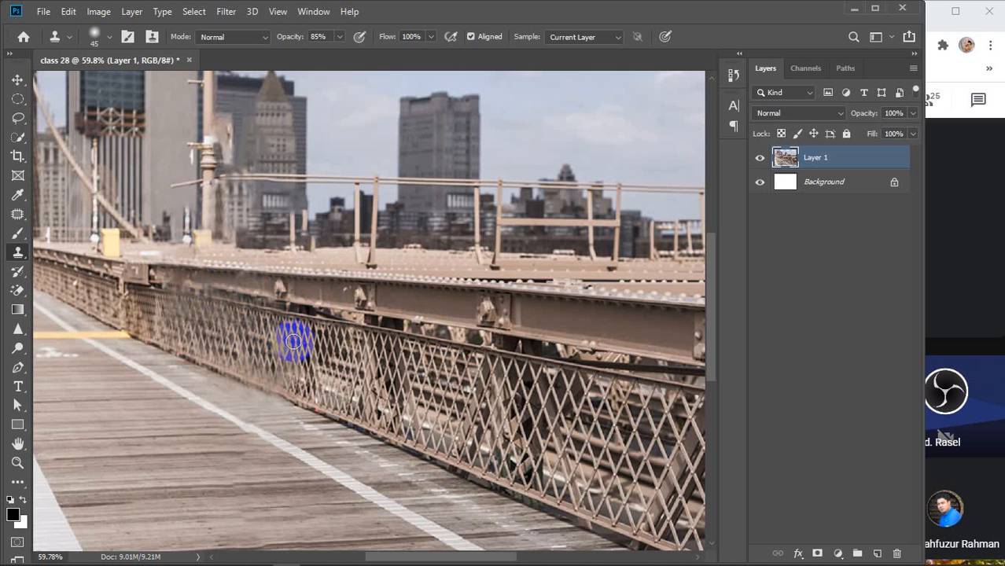
Delete the retouched bridge photo layer, Layer 1, from the class 28 document
scroll(293, 340, "down", 5)
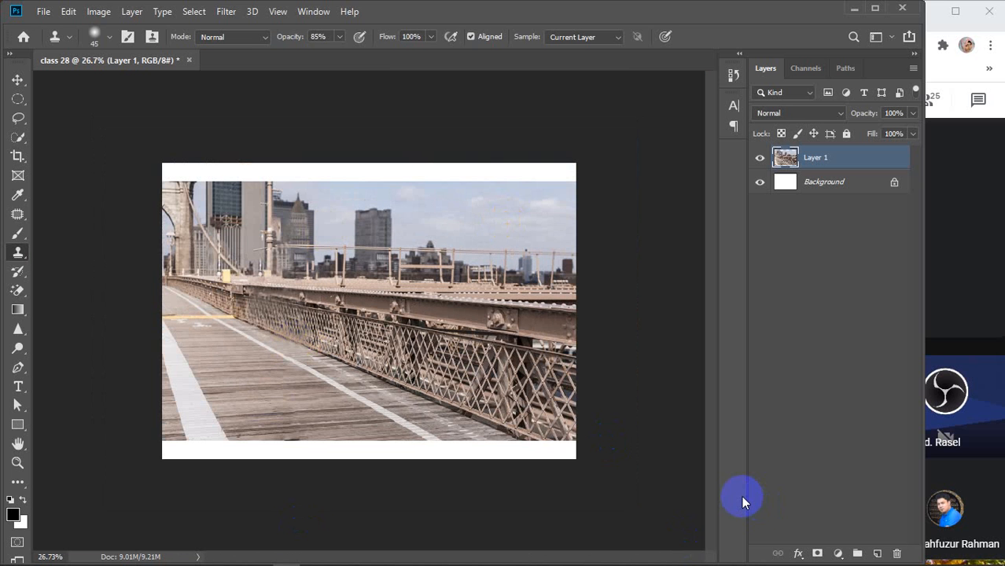
key("v")
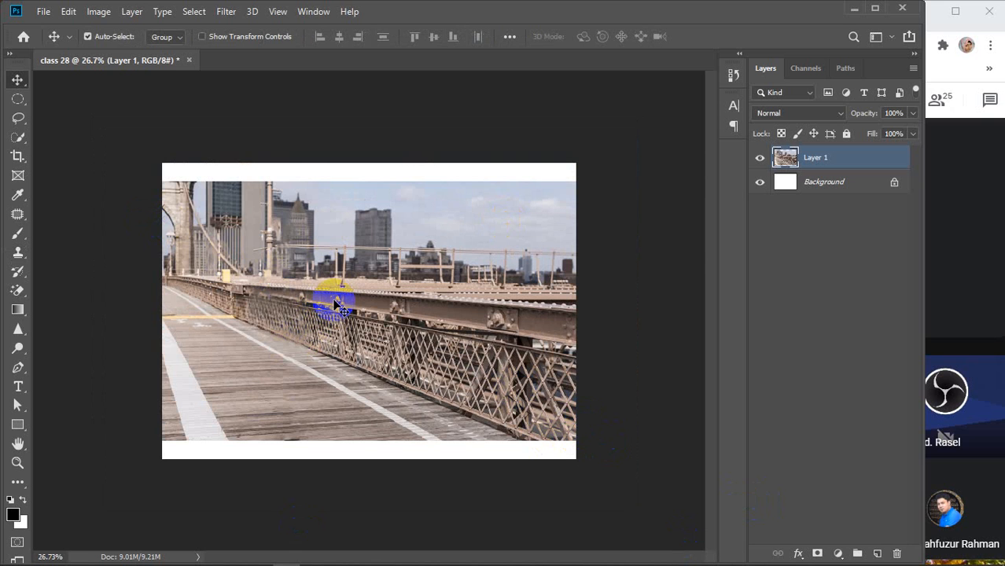
key("Delete")
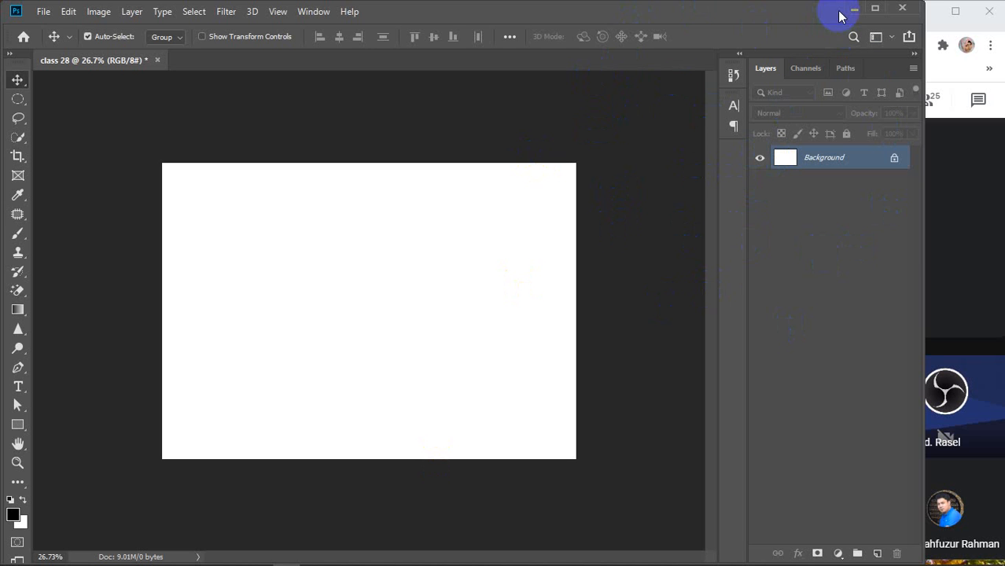
Switch to the Chrome window with the image searches and close the "men running" tab
mouse_move(397, 557)
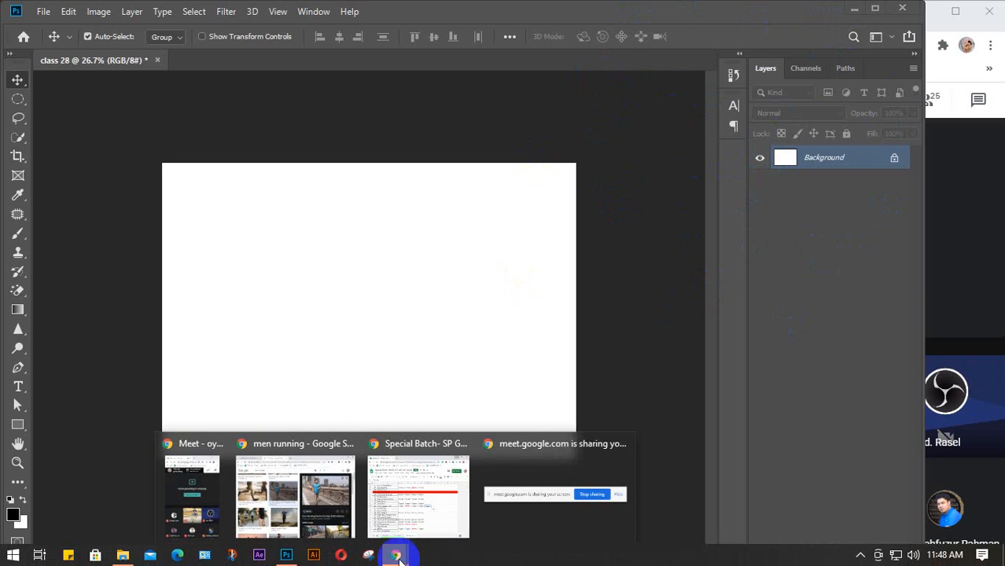
left_click(324, 509)
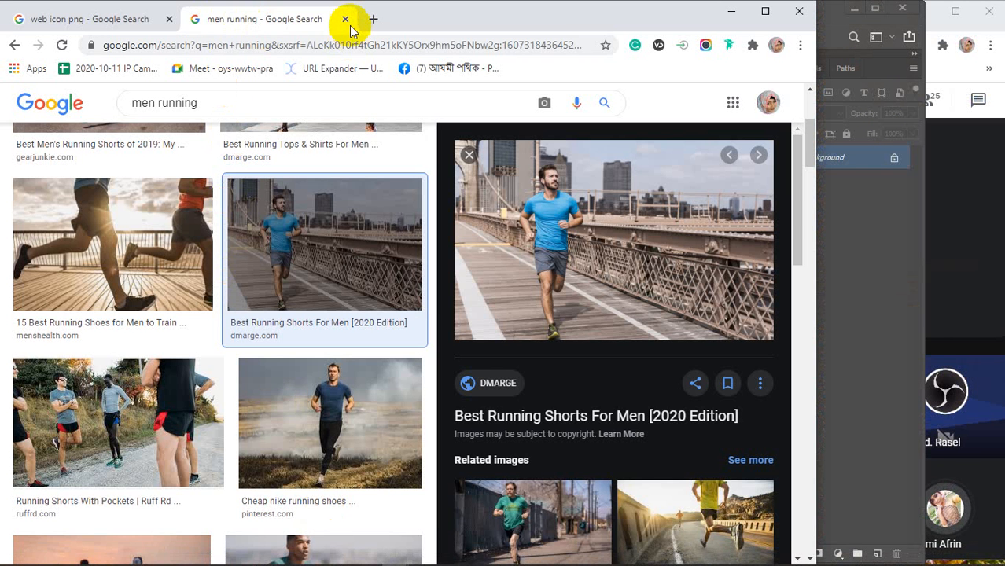
left_click(345, 18)
Load bikroy.com in the tab that holds the "web icon png" search
left_click(204, 48)
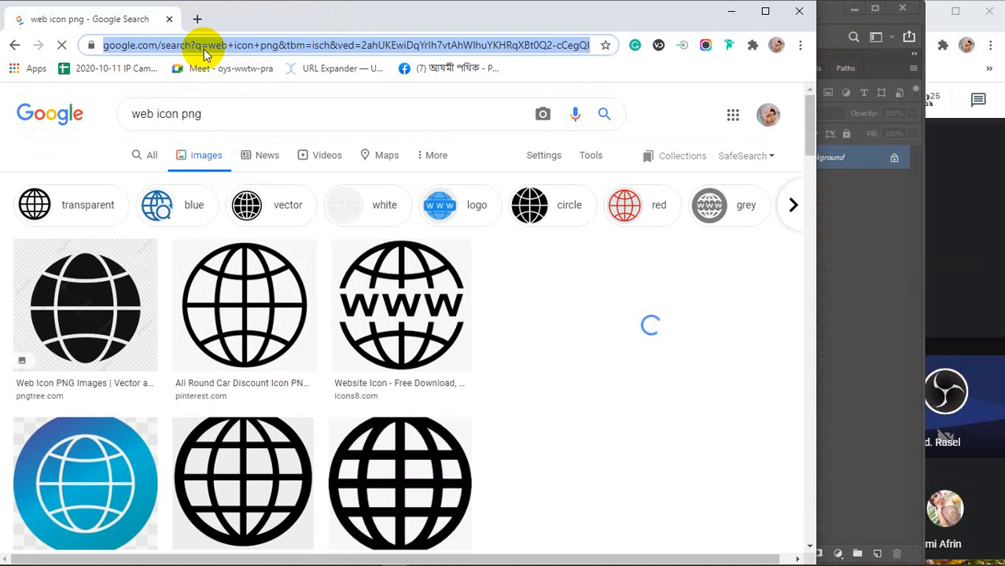
type("b")
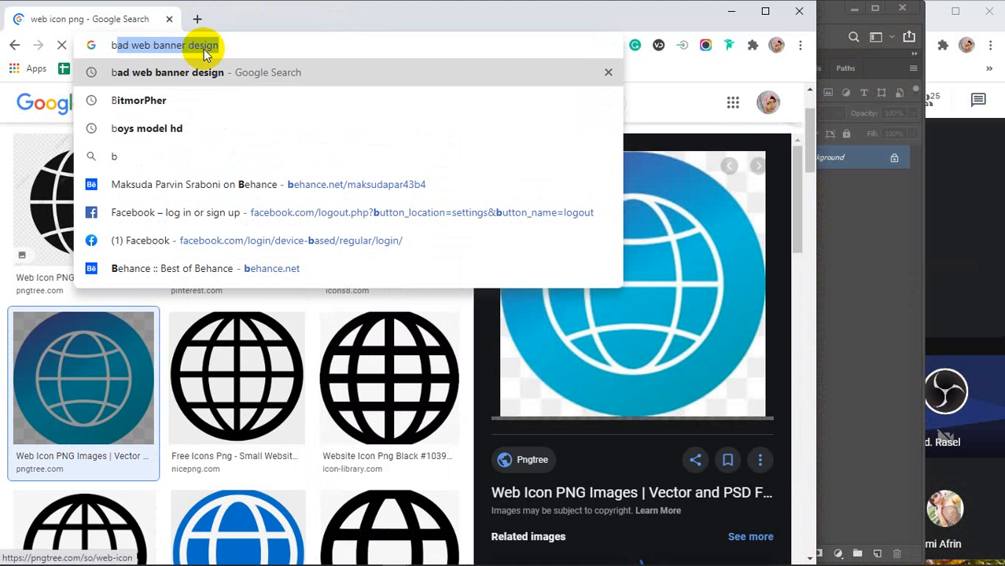
type("ik")
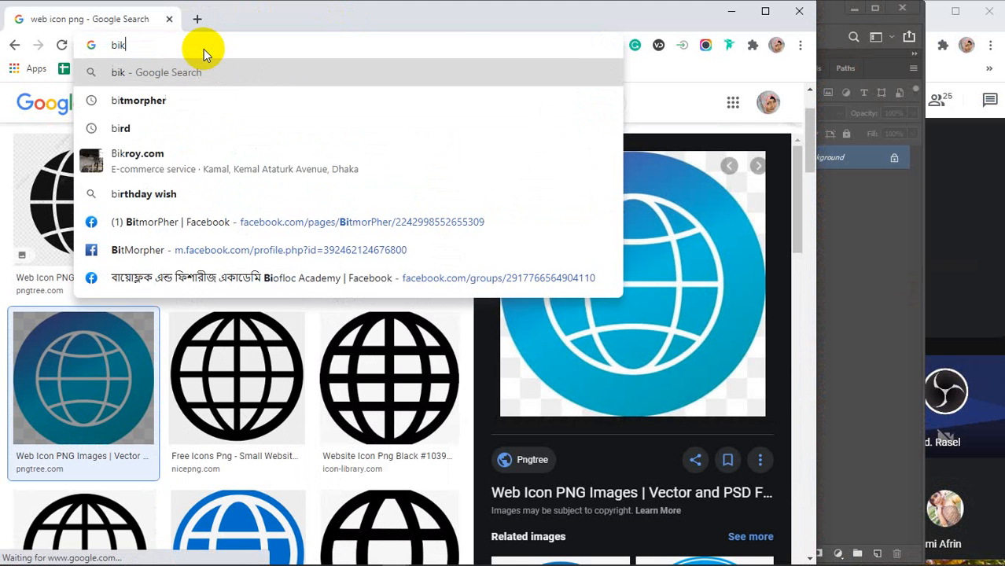
type("ro")
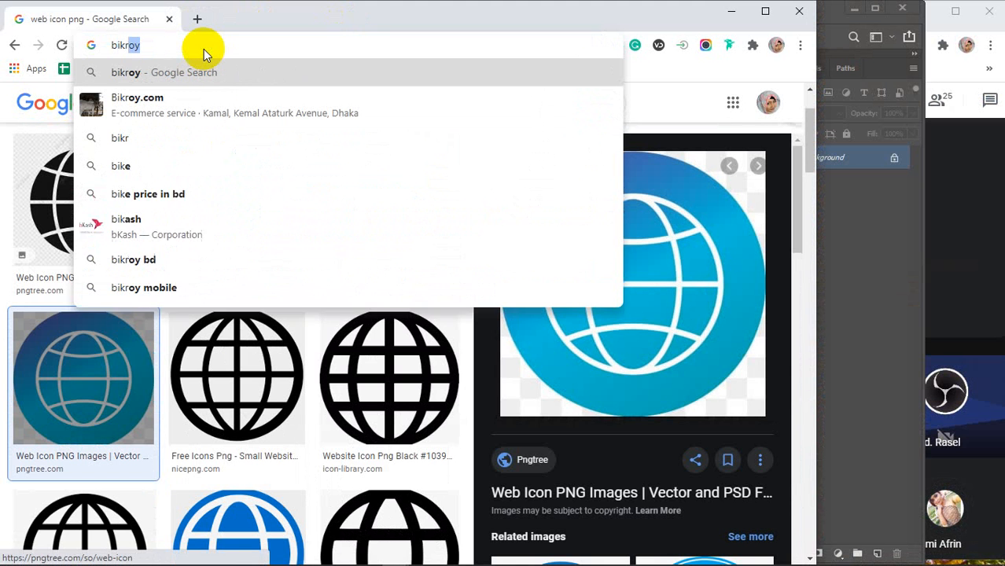
type("y.")
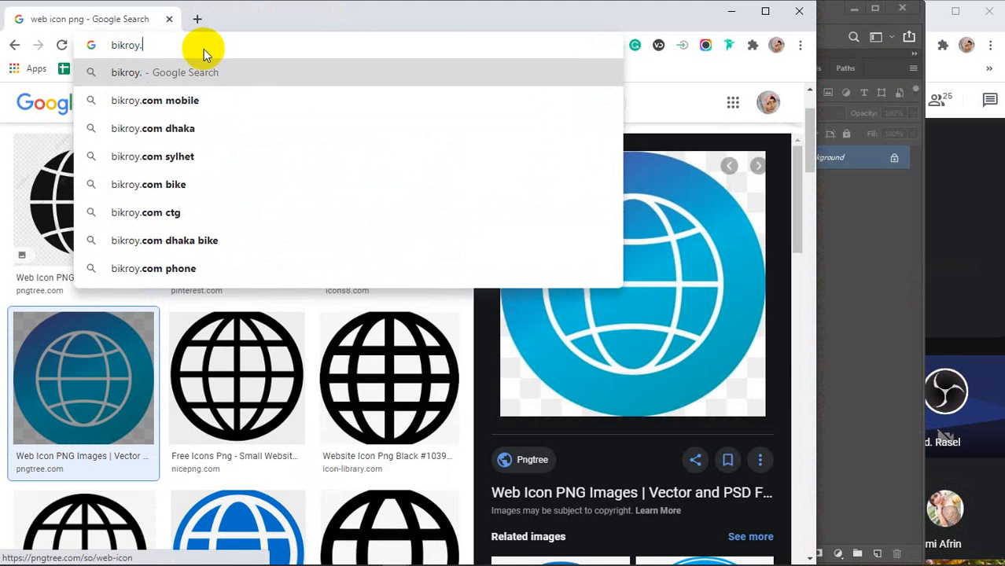
type("com")
key("Return")
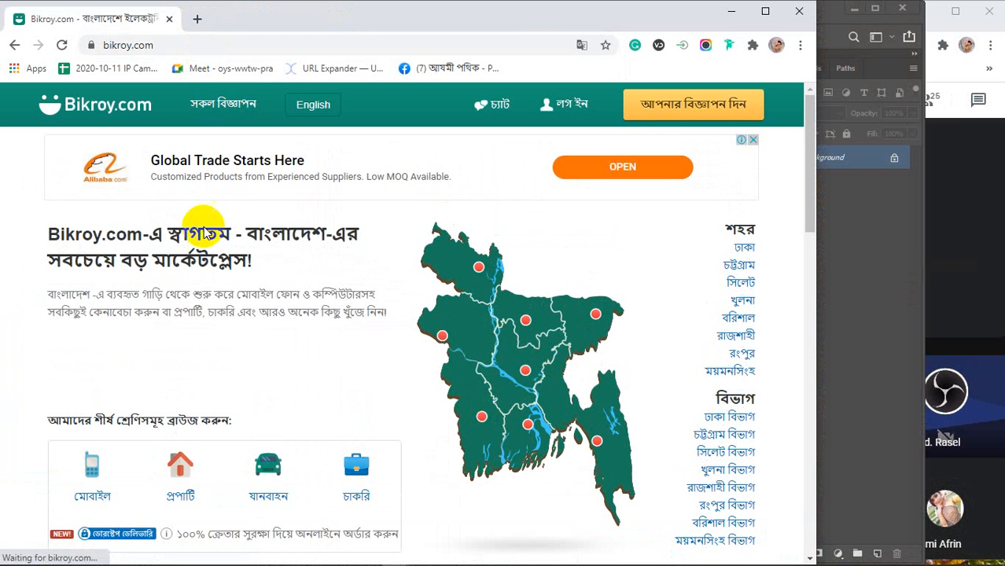
Open the Dhaka (ঢাকা) city ads on Bikroy and close the Alibaba ad beside the listings
left_click(743, 248)
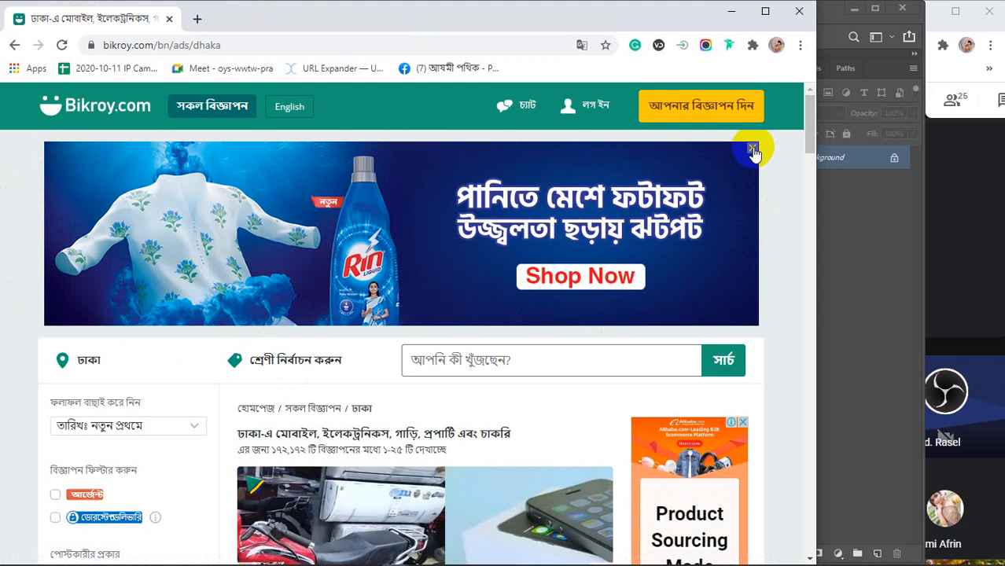
scroll(753, 172, "down", 2)
scroll(753, 180, "down", 1)
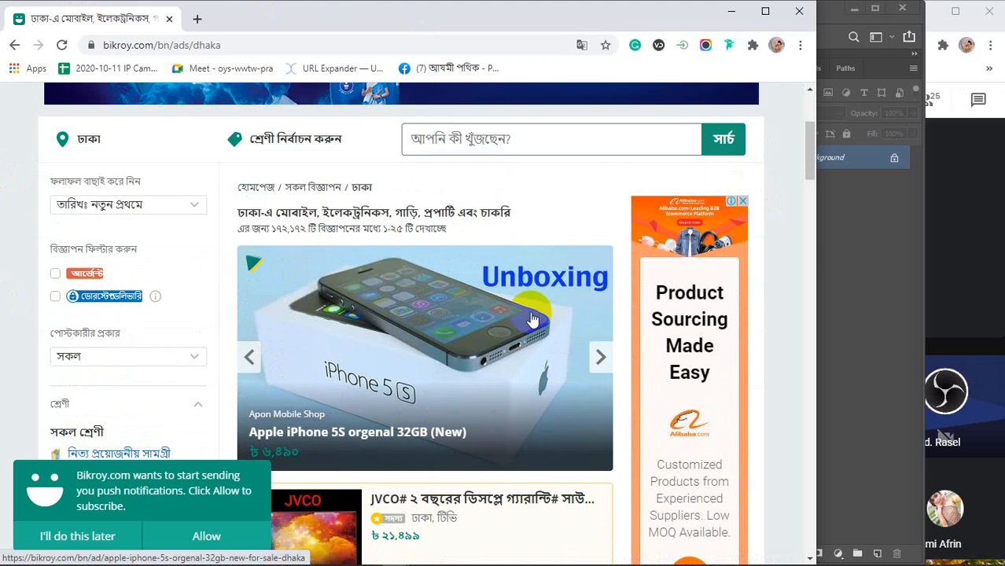
scroll(531, 320, "down", 2)
scroll(730, 307, "up", 1)
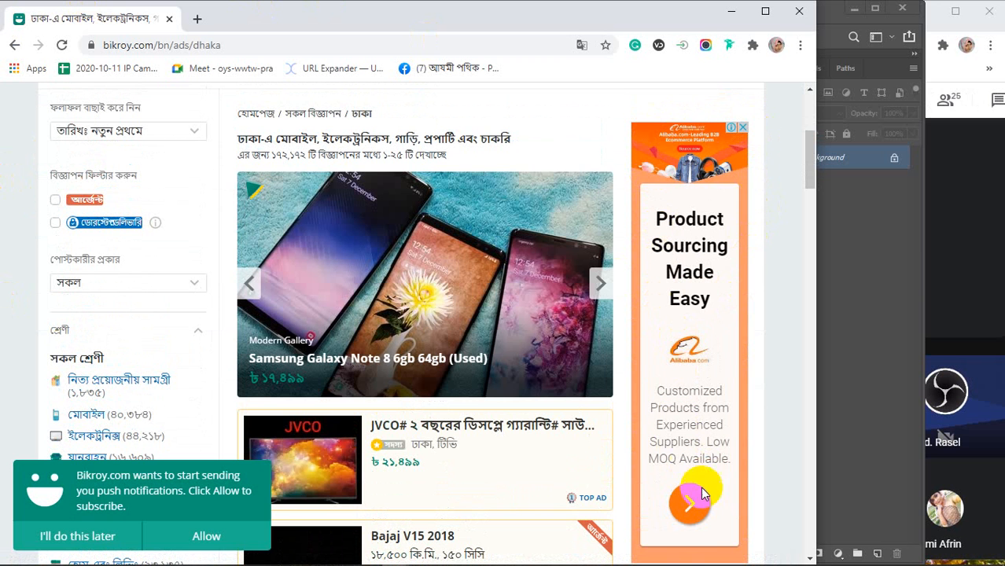
scroll(691, 267, "down", 1)
scroll(702, 254, "down", 2)
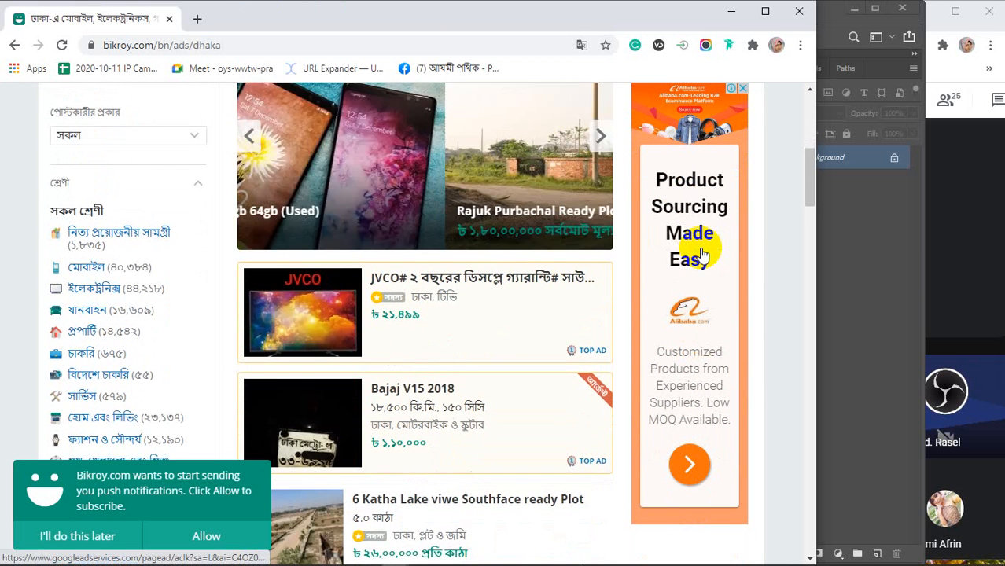
scroll(702, 253, "down", 2)
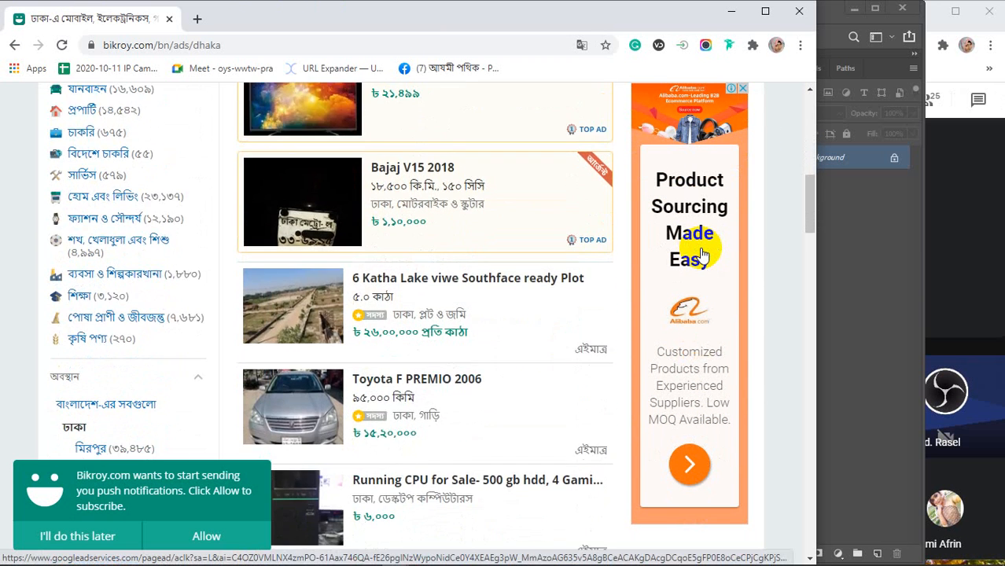
scroll(702, 254, "down", 2)
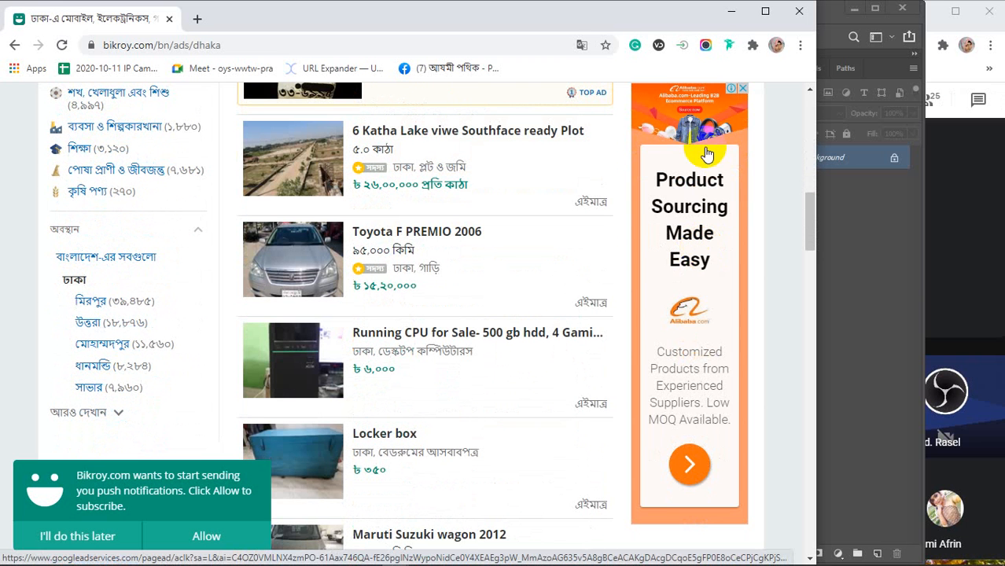
left_click(742, 88)
scroll(688, 370, "up", 12)
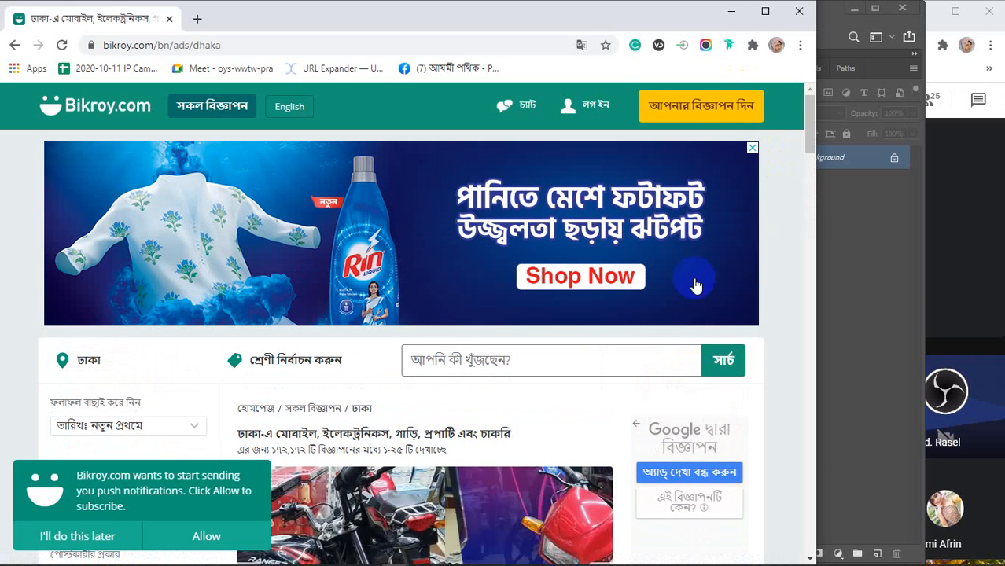
Open the "Maruti Suzuki wagon 2012" listing from the Dhaka ads and view its car photo
scroll(594, 245, "down", 1)
scroll(593, 245, "down", 3)
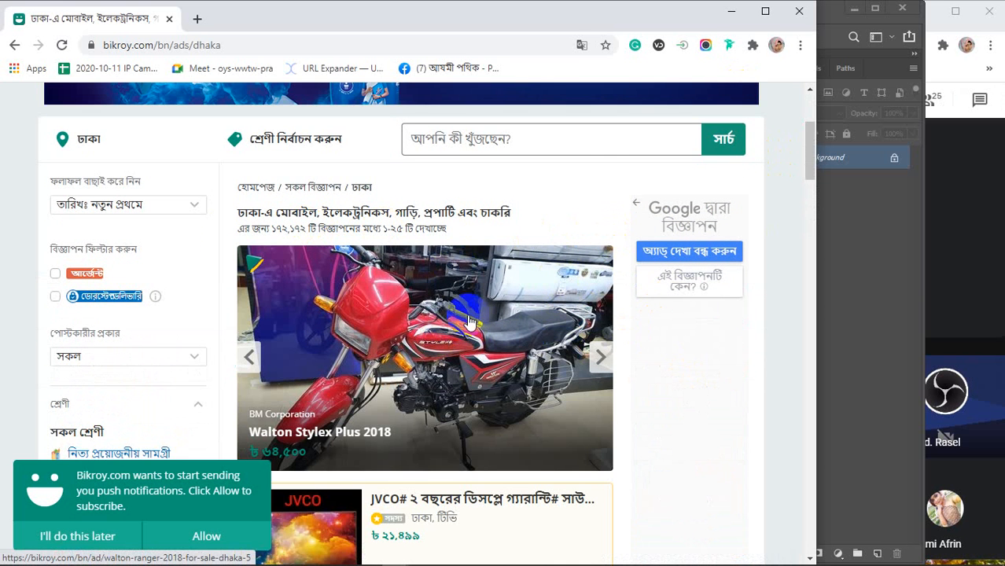
scroll(268, 228, "down", 4)
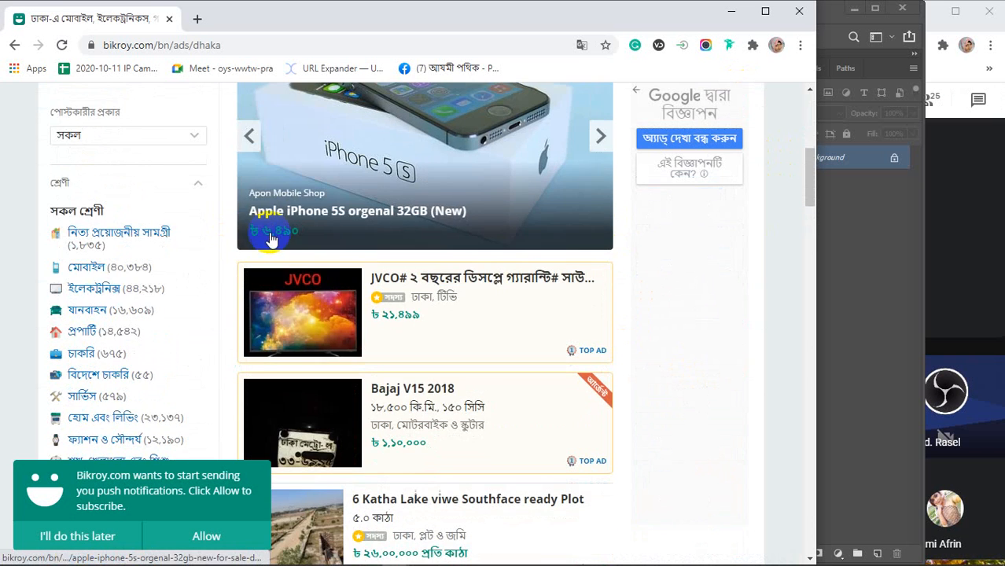
scroll(404, 303, "down", 6)
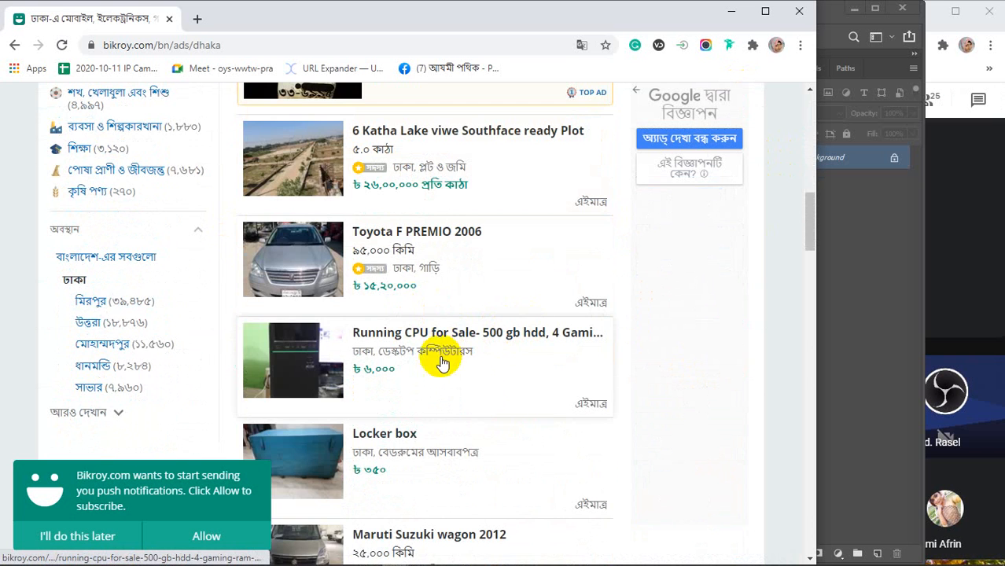
scroll(511, 397, "down", 4)
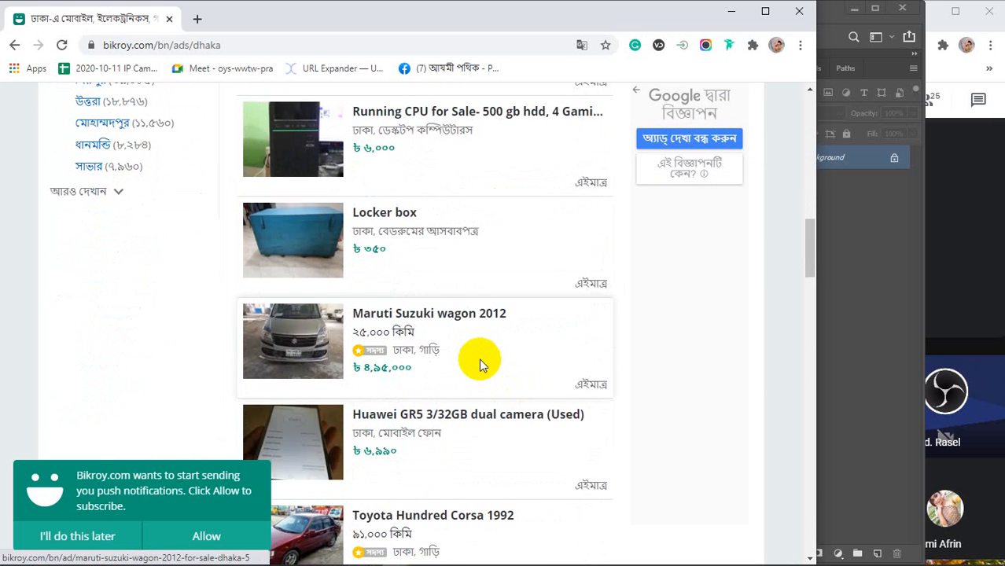
left_click(480, 364)
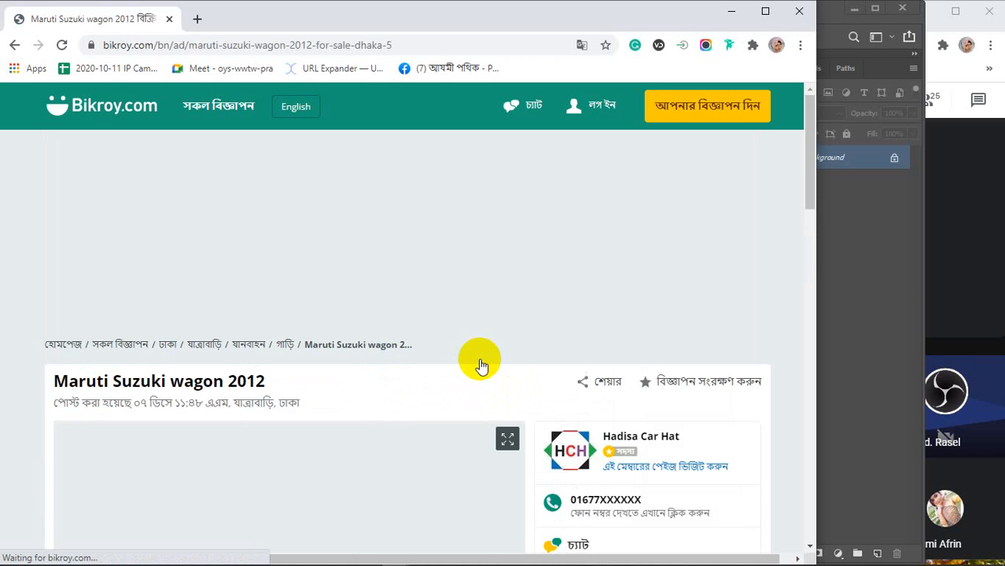
scroll(145, 309, "down", 3)
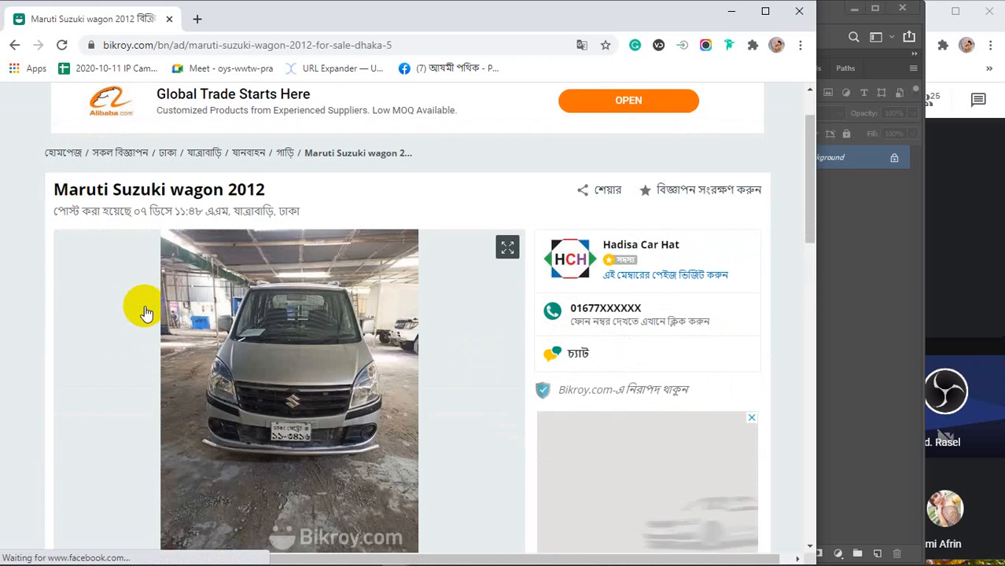
Examine the banner ads placed along the Bikroy.com car listing page, and close the page
scroll(145, 309, "down", 2)
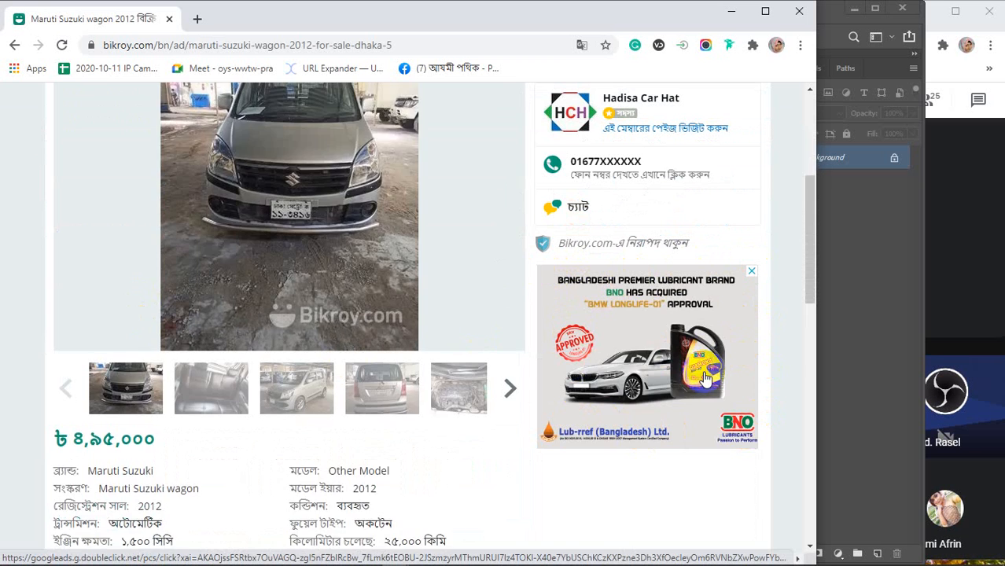
scroll(704, 377, "down", 3)
scroll(633, 381, "down", 4)
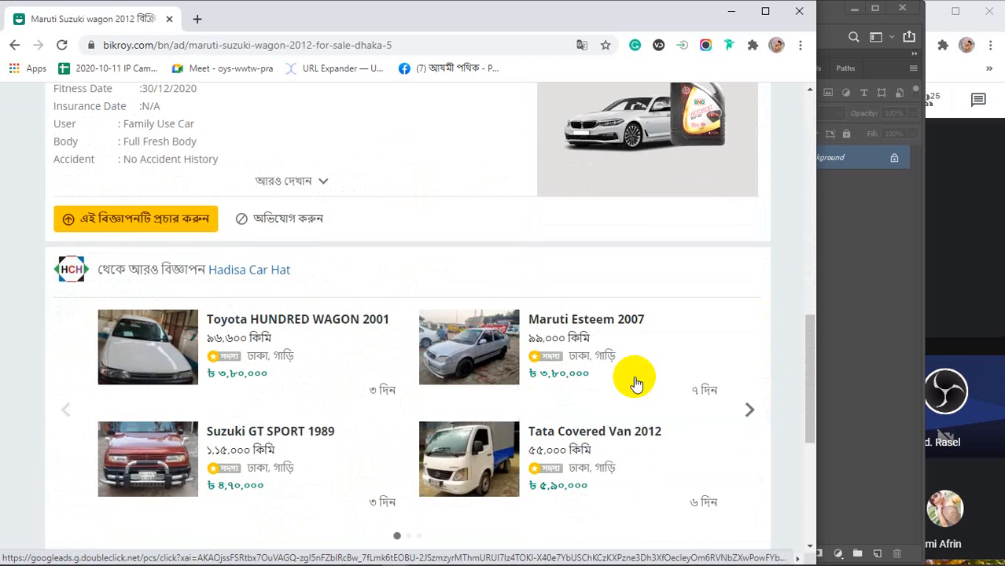
scroll(635, 383, "down", 3)
scroll(634, 380, "down", 2)
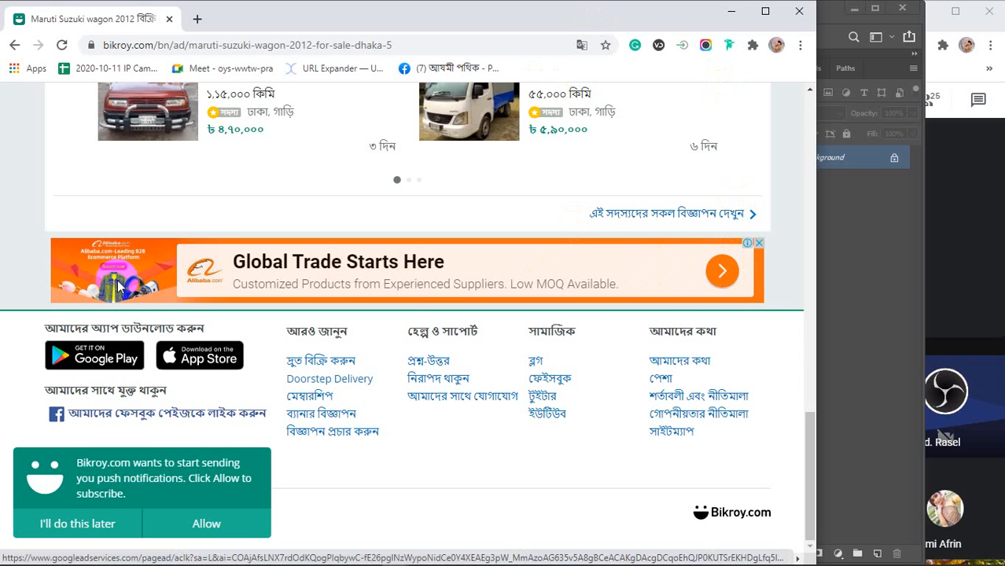
scroll(684, 265, "up", 8)
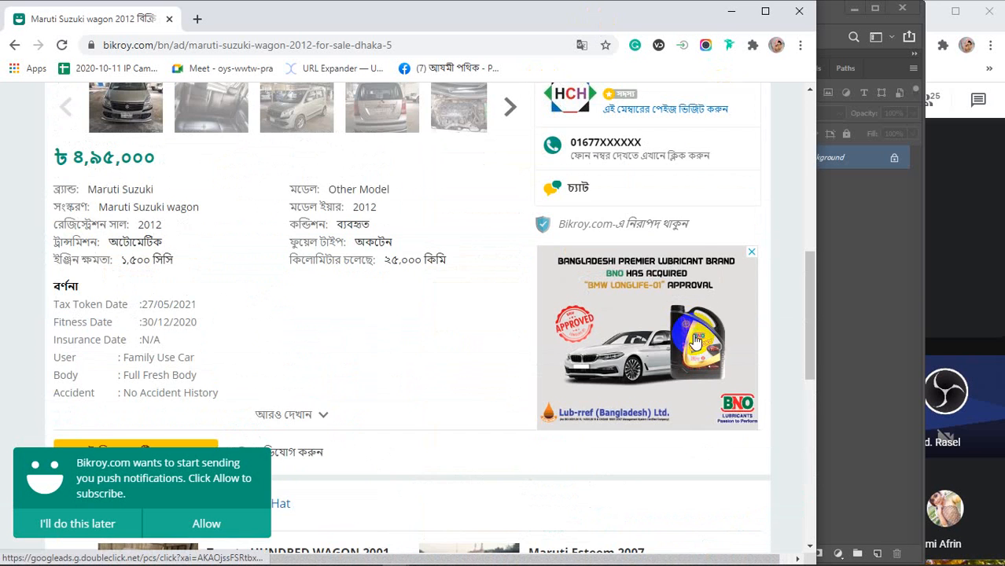
scroll(695, 337, "up", 5)
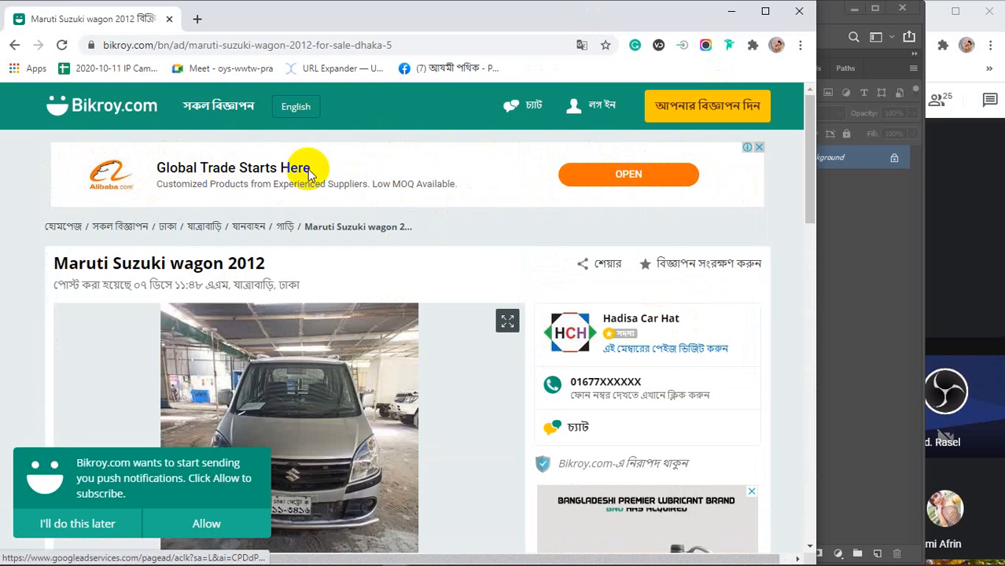
left_click(173, 22)
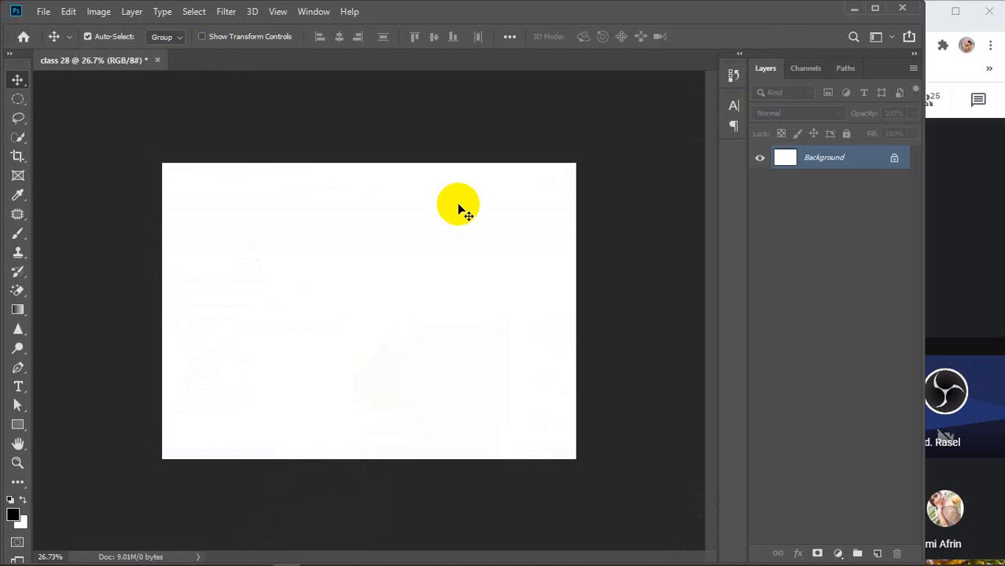
Switch to the Chrome window holding the Special Batch spreadsheet and widen that window
mouse_move(397, 556)
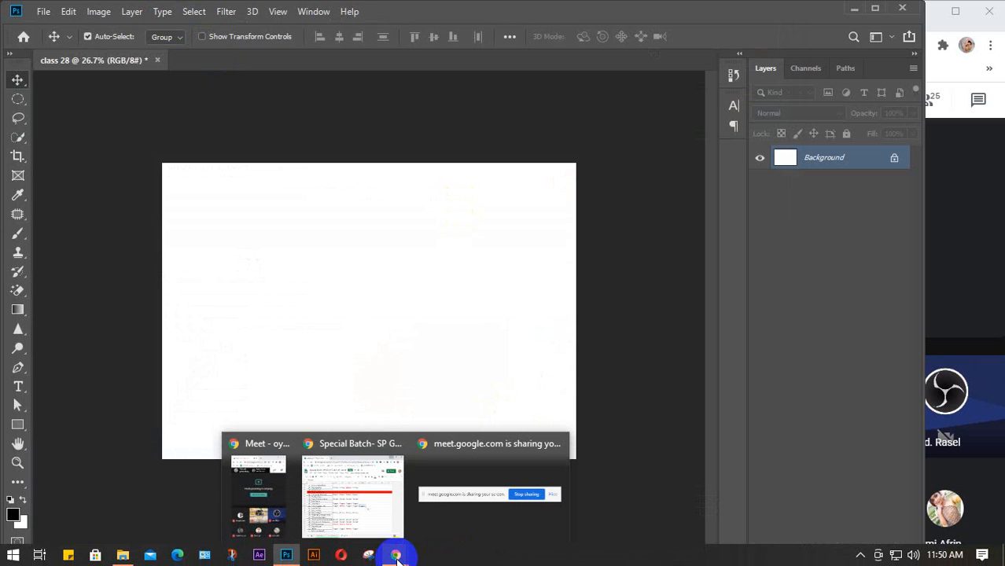
left_click(359, 515)
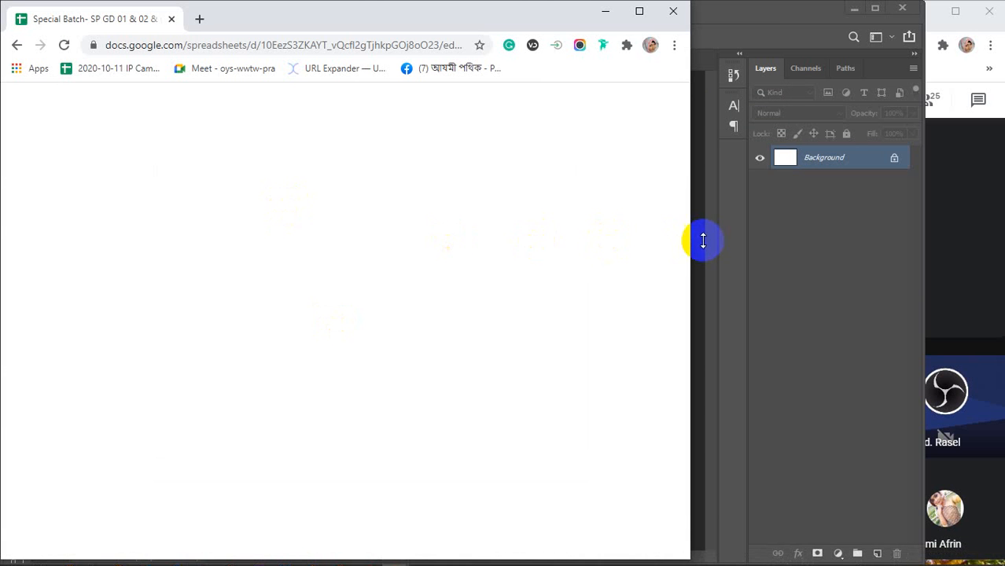
left_click_drag(692, 240, 889, 248)
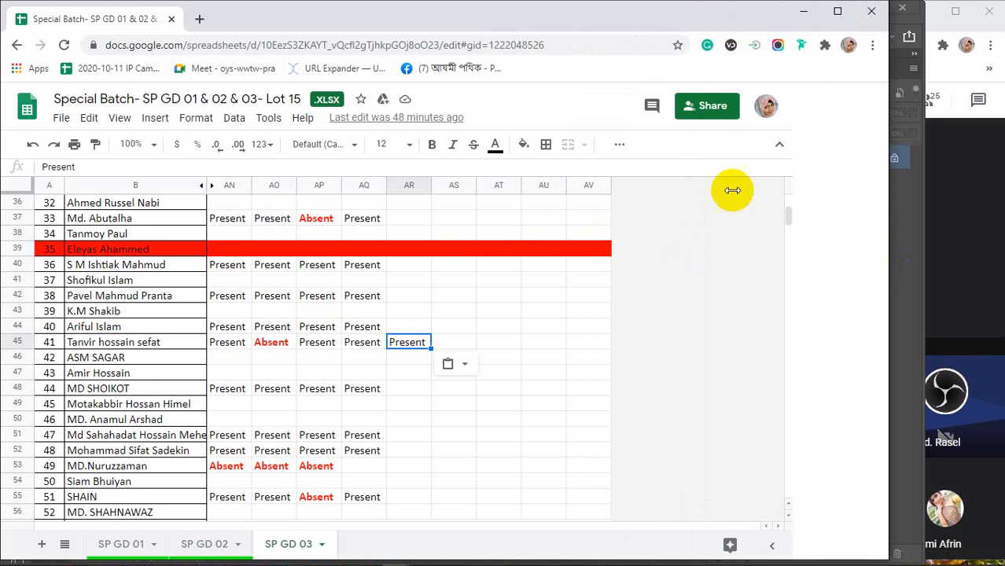
Search Google Images for "web banner design" in a new tab and preview the "Around The World" banner set from Fiverr
left_click(198, 21)
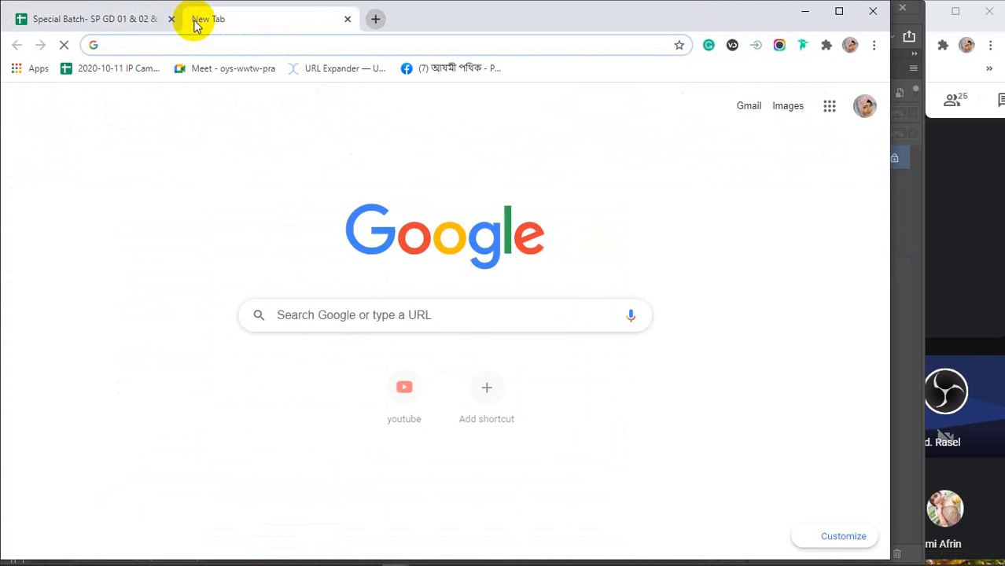
type("web")
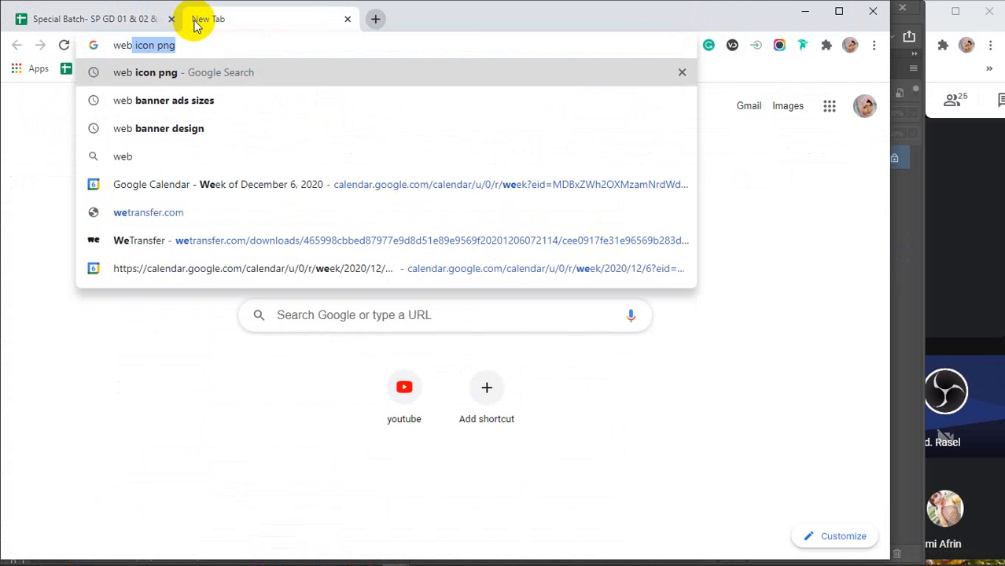
type(" bann")
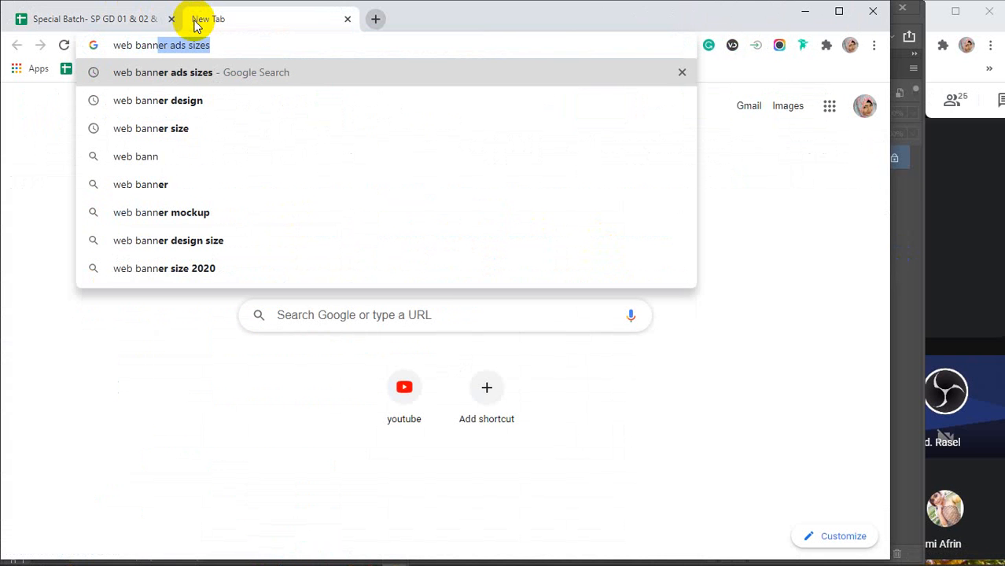
left_click(173, 100)
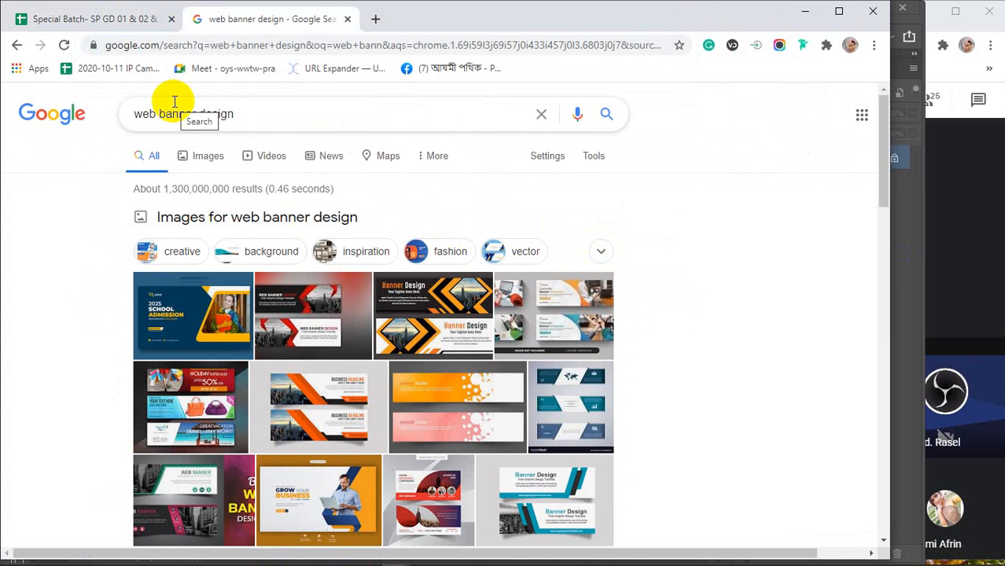
left_click(201, 153)
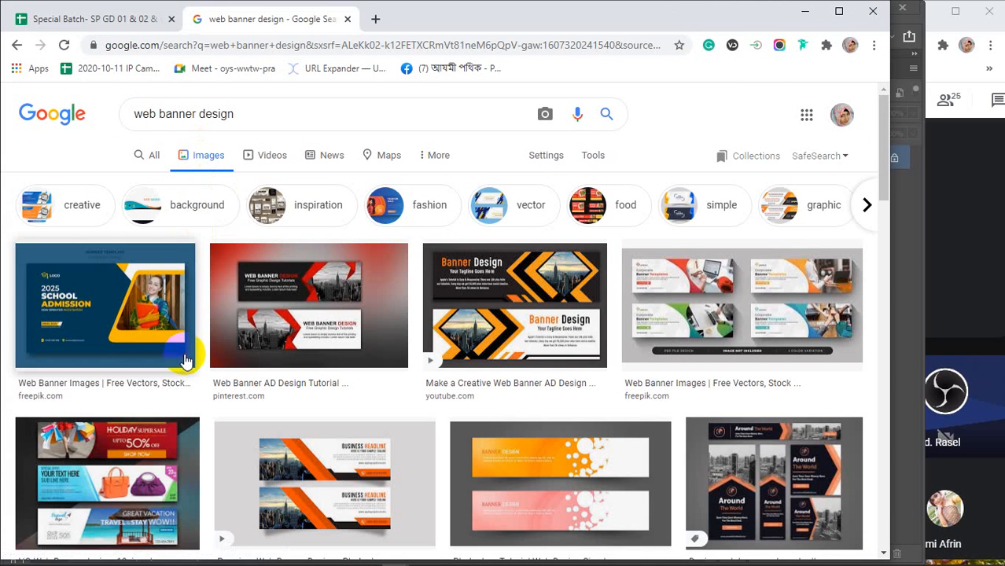
left_click(792, 477)
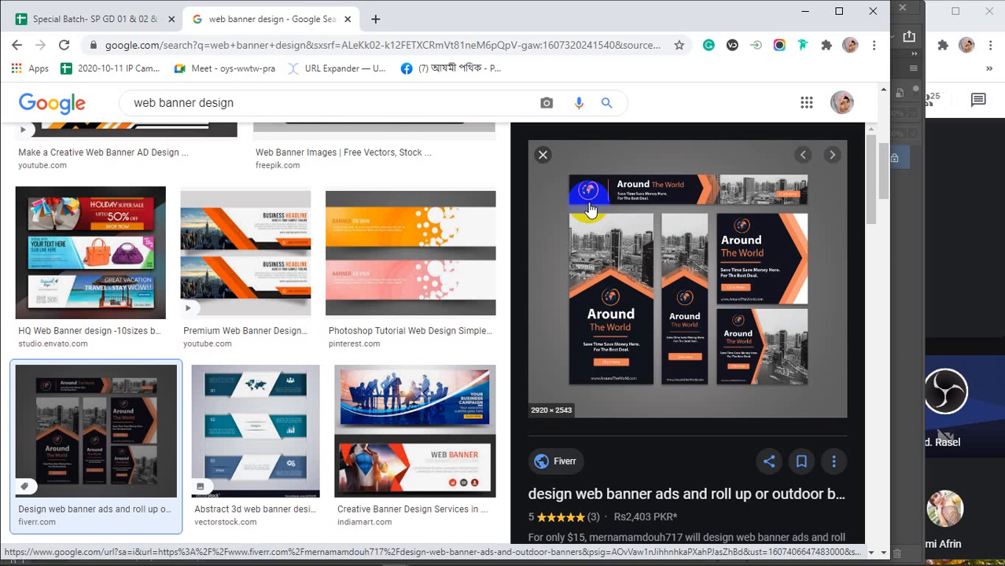
Look up "youtube thumbnail size" on Google in a separate tab, and close that tab
left_click(375, 19)
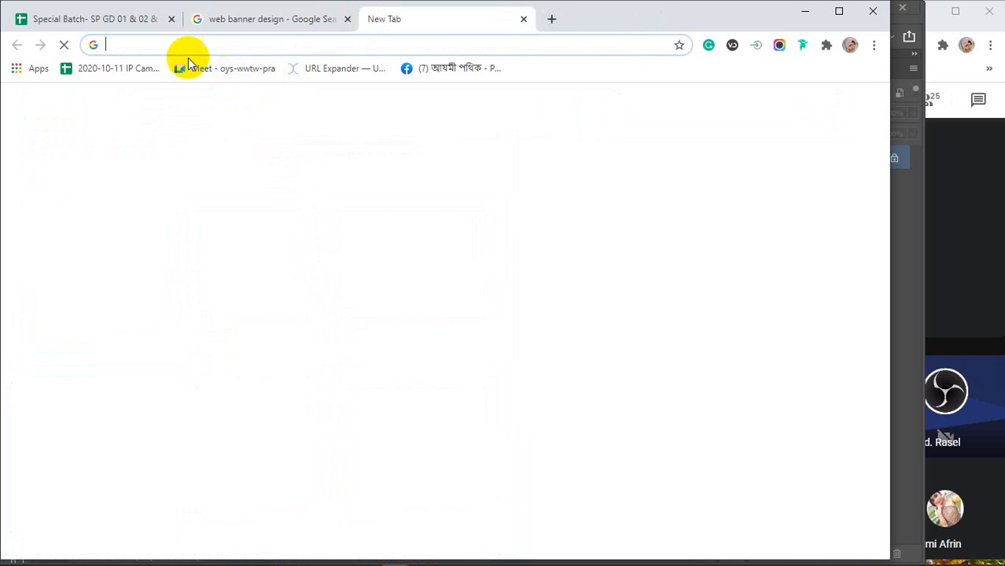
type("youtube.com")
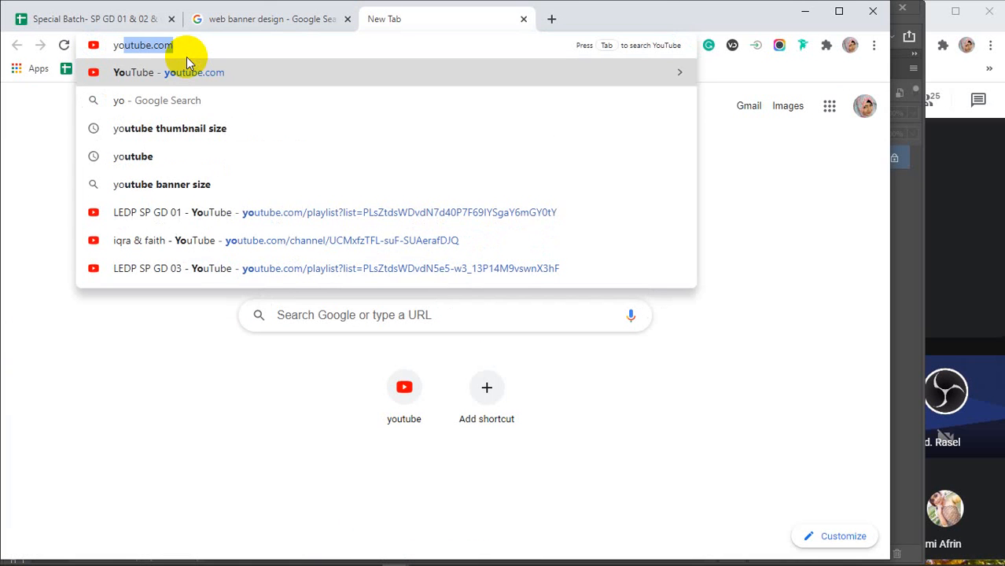
left_click(200, 129)
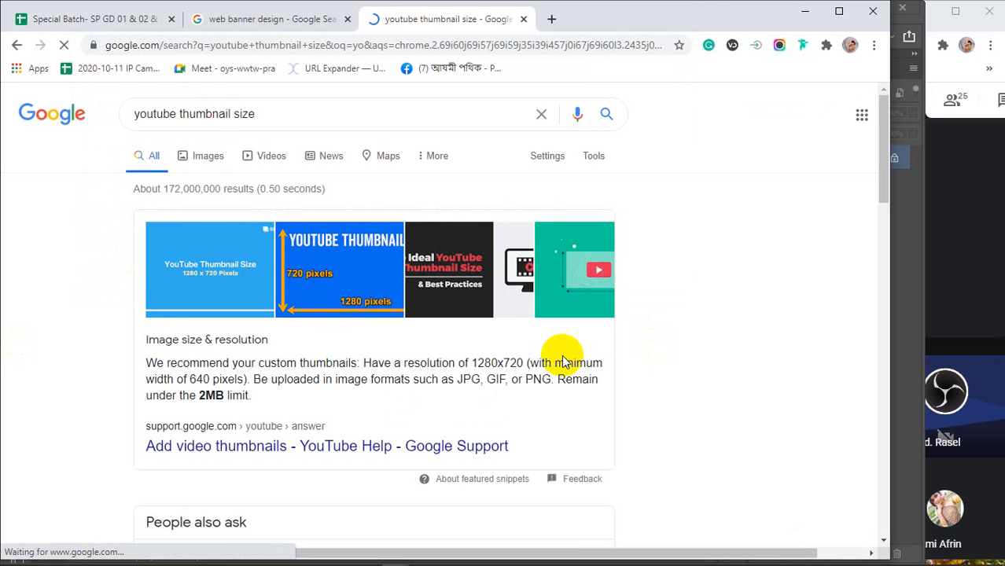
left_click(523, 19)
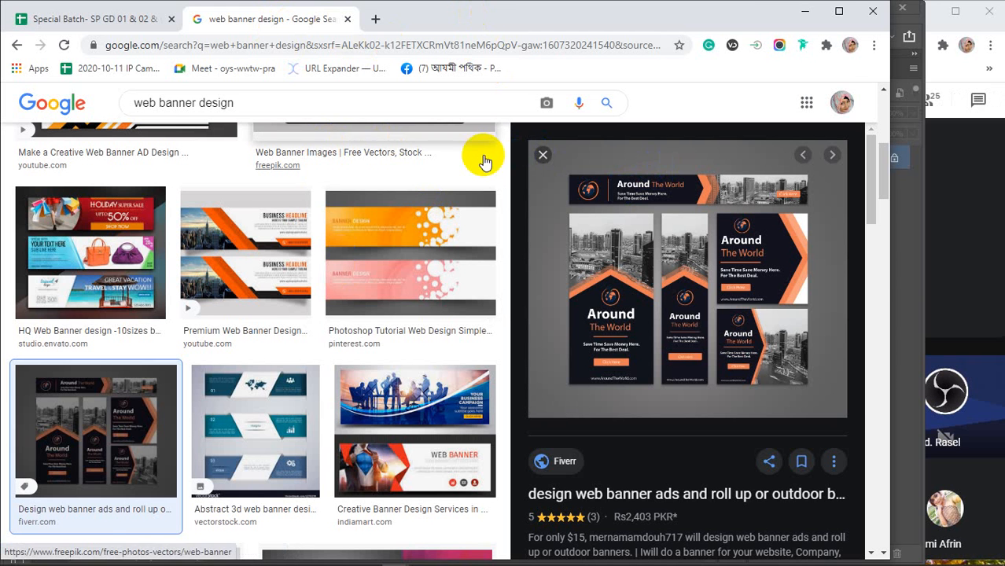
Close the Fiverr preview, and examine the red Pinterest web banner and its related Freepik "WEB BANNER DESIGN" image
left_click(541, 157)
scroll(444, 364, "up", 6)
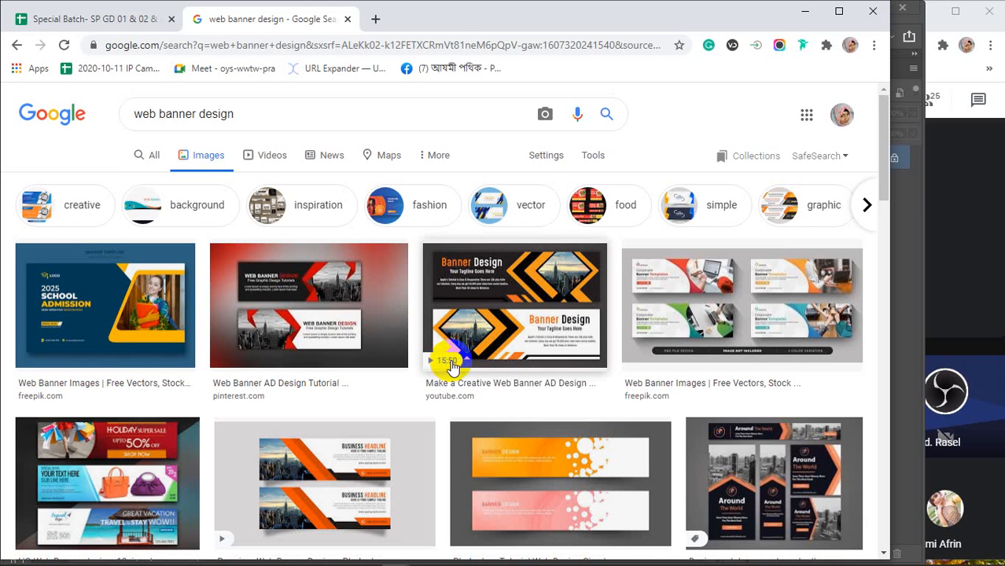
left_click(268, 315)
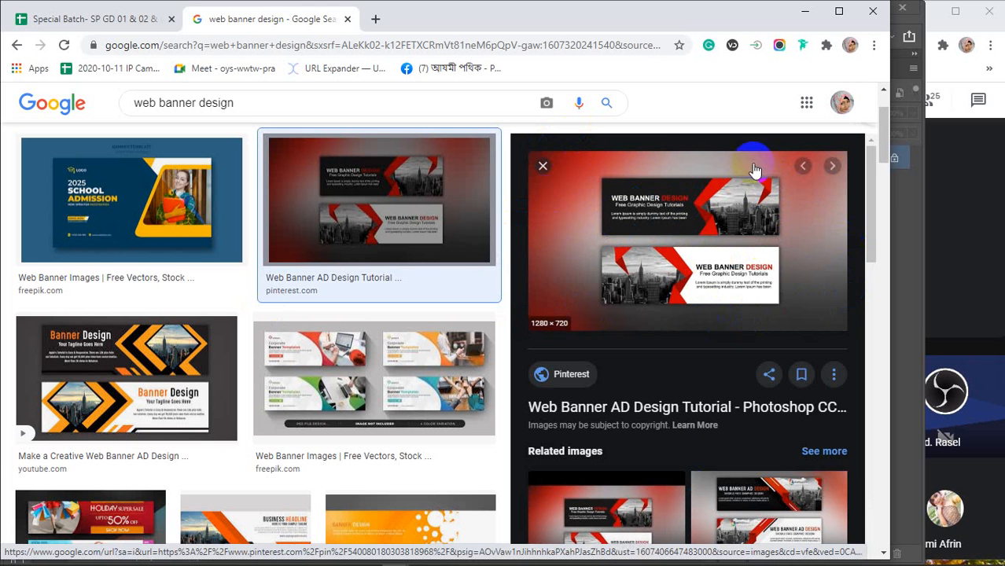
scroll(594, 286, "down", 1)
scroll(594, 288, "down", 5)
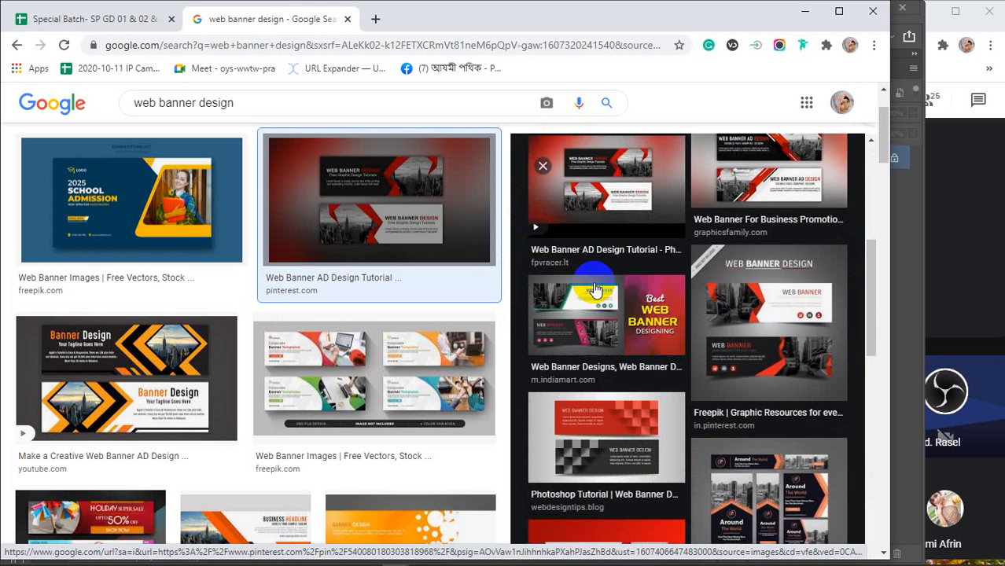
left_click(703, 211)
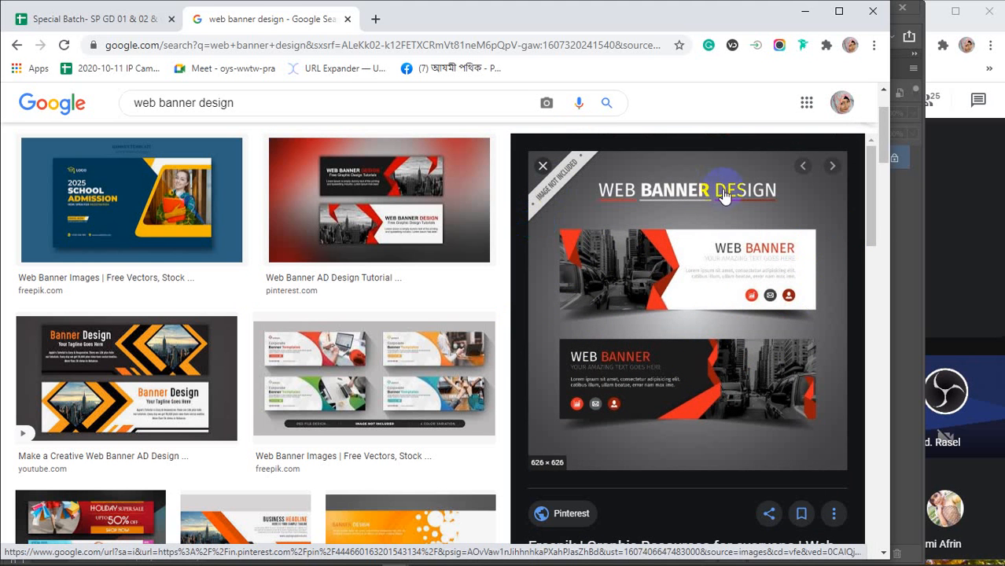
scroll(174, 340, "down", 1)
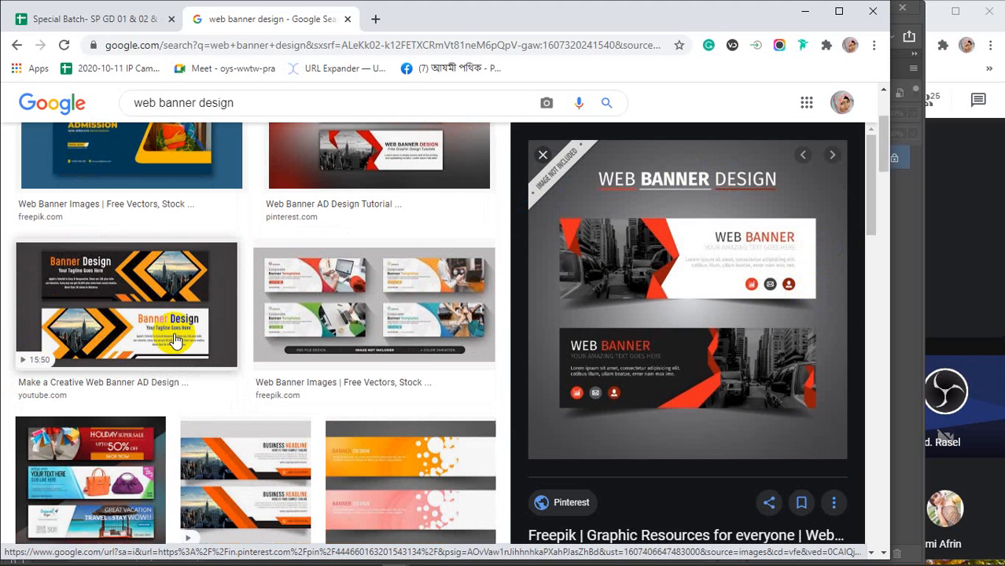
scroll(175, 340, "up", 3)
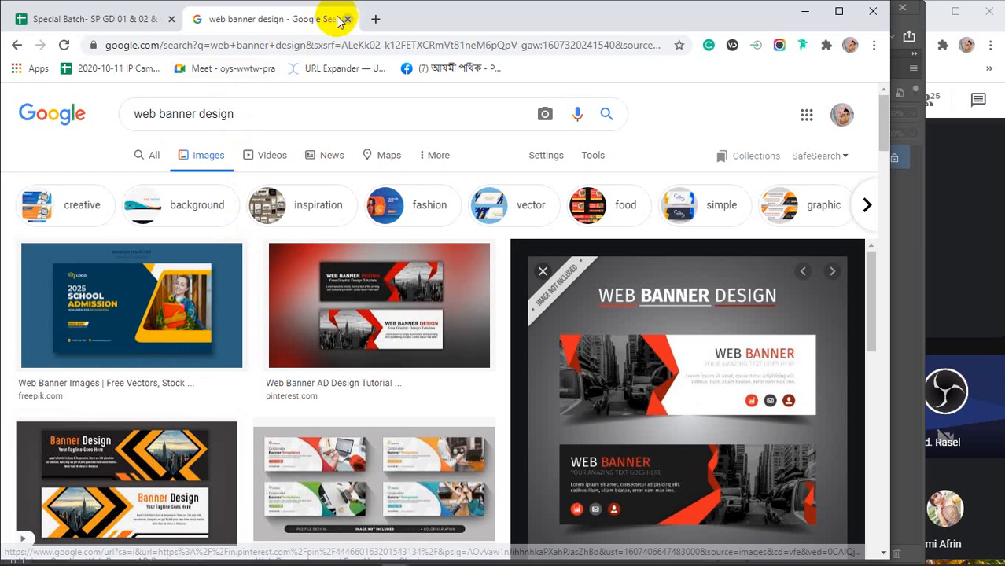
Search Google Images for "bad web banner design" in a new tab
left_click(375, 18)
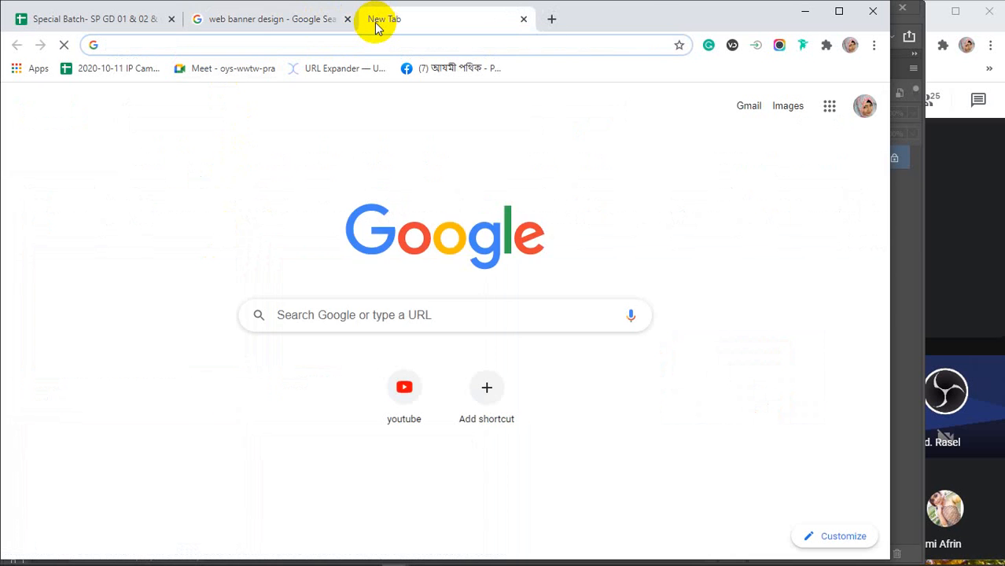
type("bad")
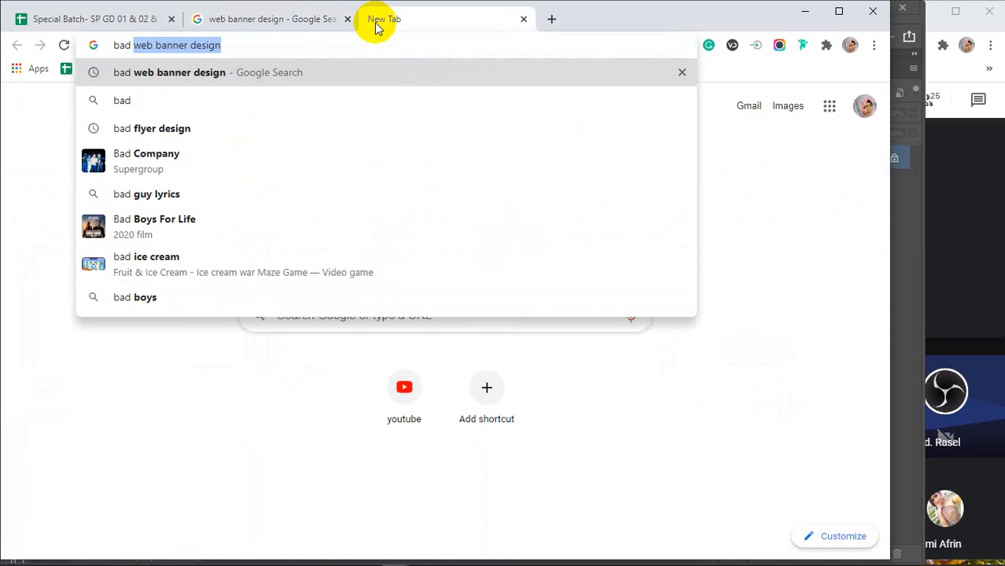
key("Return")
left_click(208, 156)
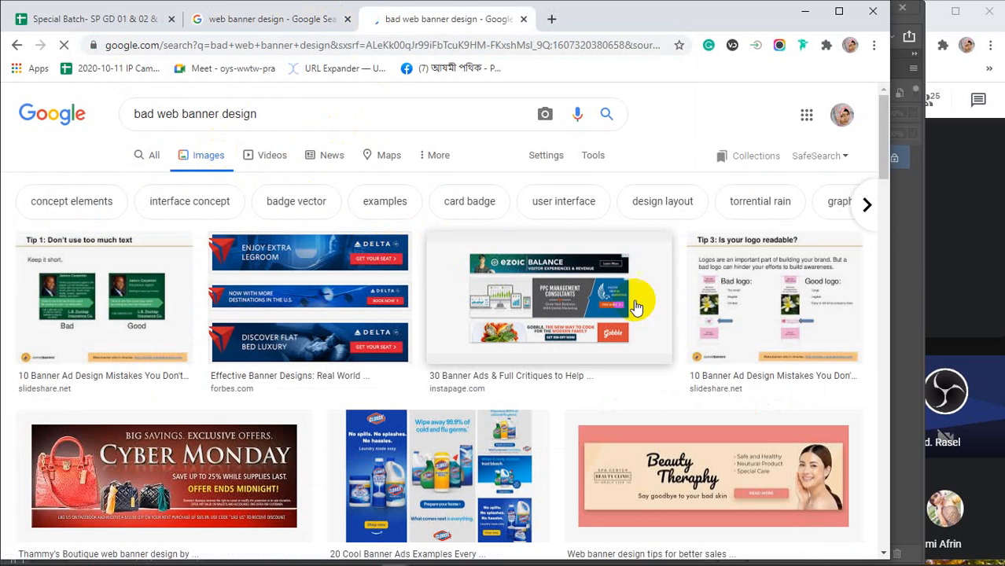
Preview the This Design Girl banner example and the annotated "4x Savings" ad with its related images, and close the preview
scroll(695, 293, "down", 2)
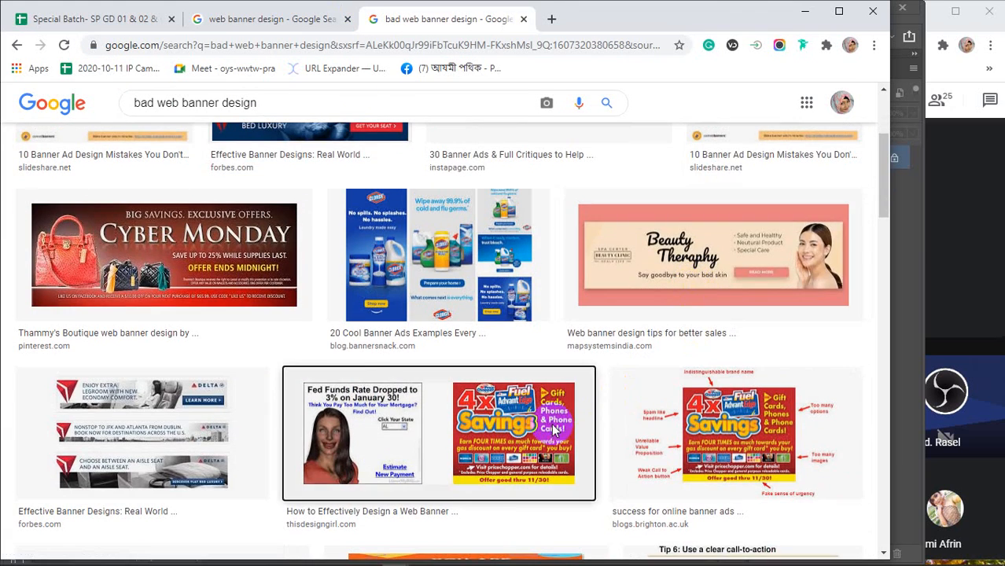
left_click(562, 409)
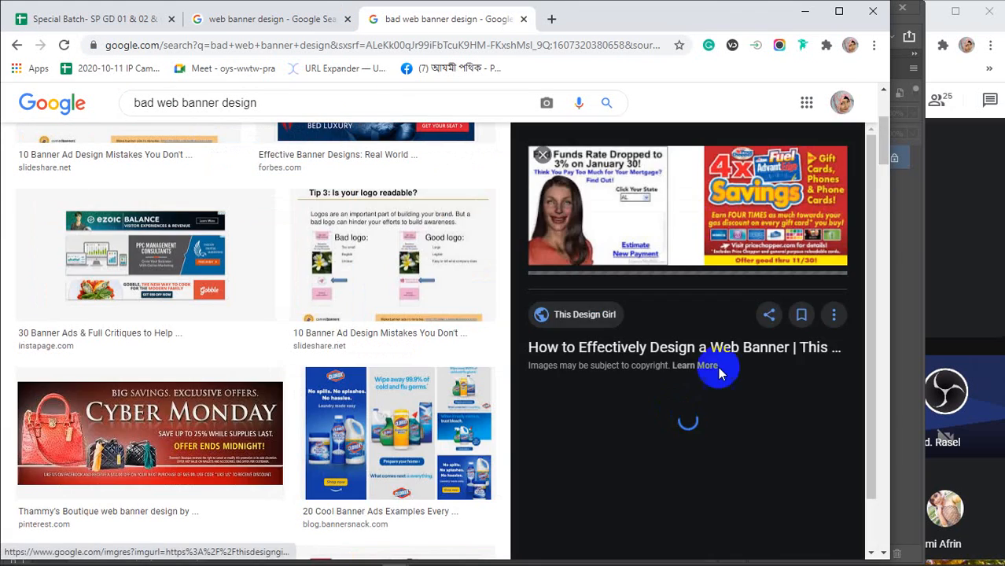
left_click(393, 422)
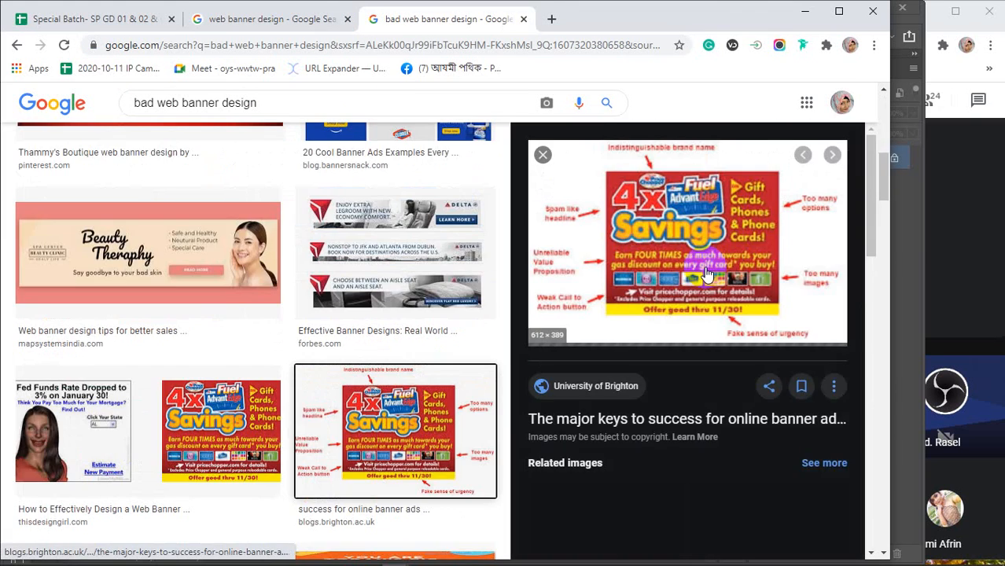
scroll(706, 271, "down", 4)
scroll(706, 271, "down", 3)
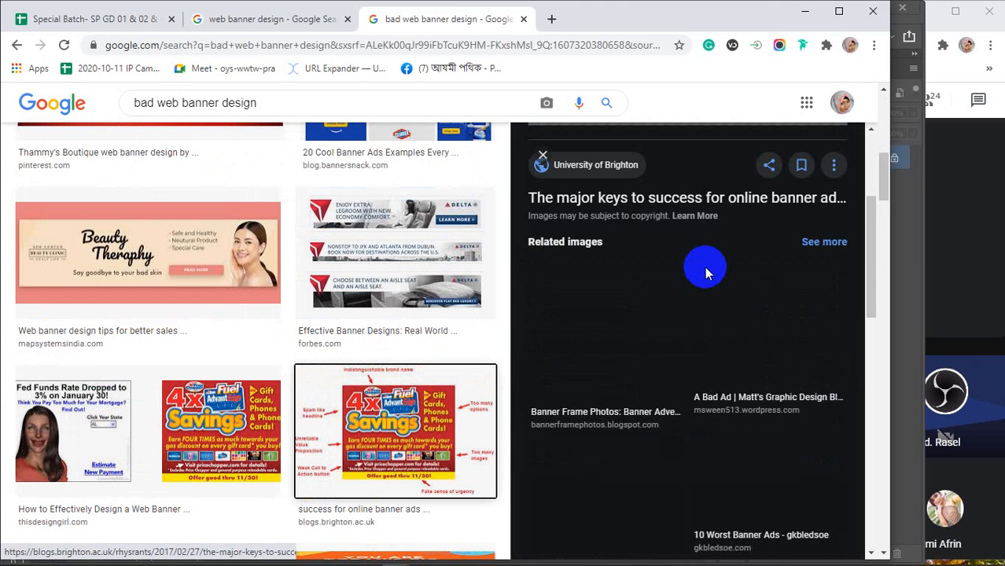
left_click(541, 153)
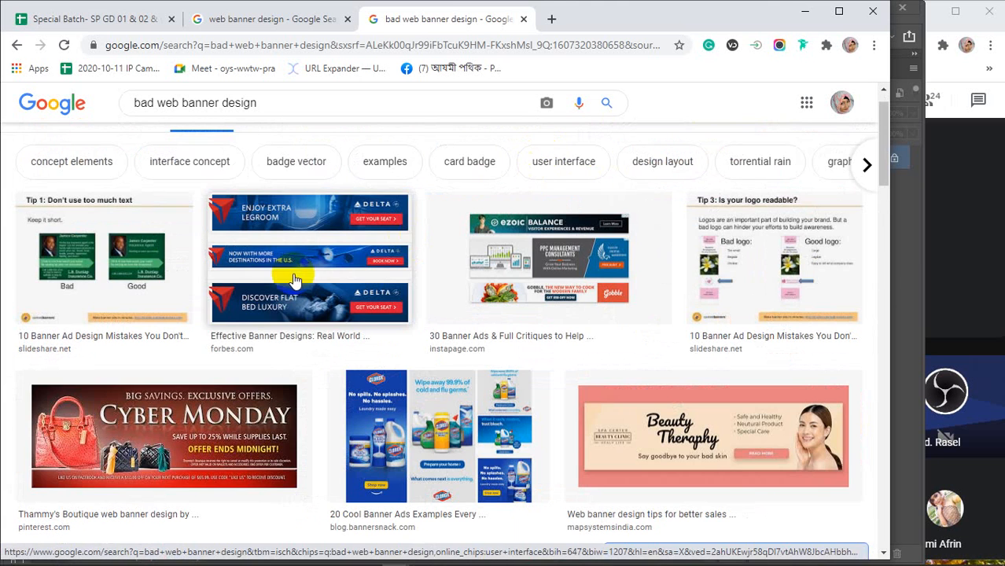
Browse more of the bad banner results and reopen the preview of the annotated "4x Savings" ad
scroll(173, 422, "down", 5)
scroll(488, 358, "down", 1)
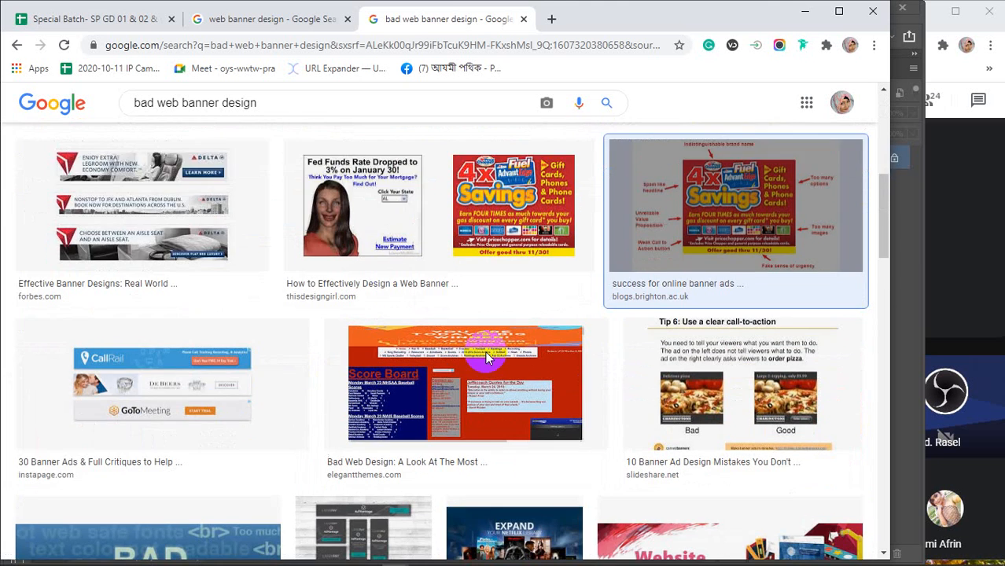
left_click(731, 182)
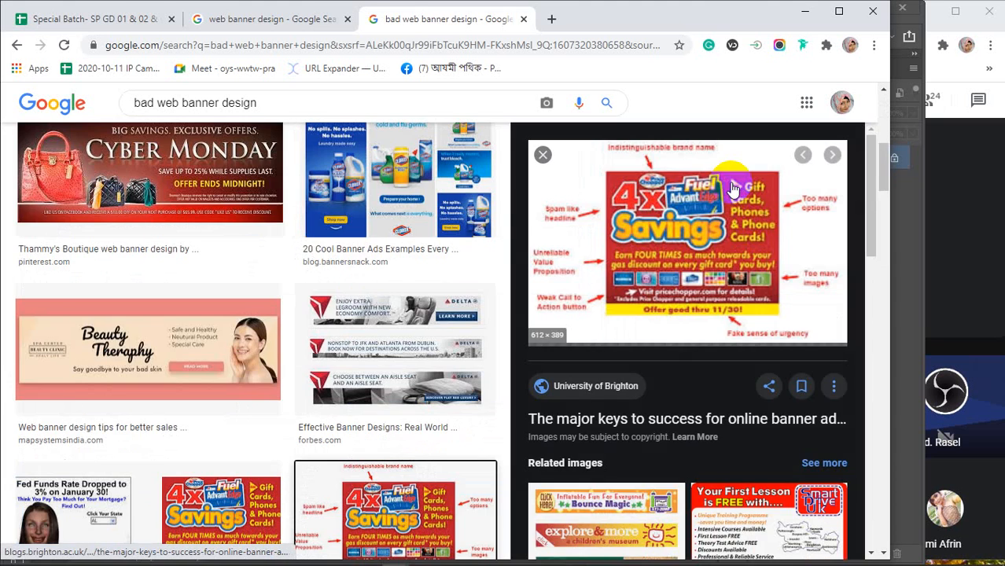
Look through the related images of the annotated "4x Savings" ad and preview the Smart Drive UK driving lesson ad
scroll(733, 190, "up", 5)
scroll(731, 184, "down", 4)
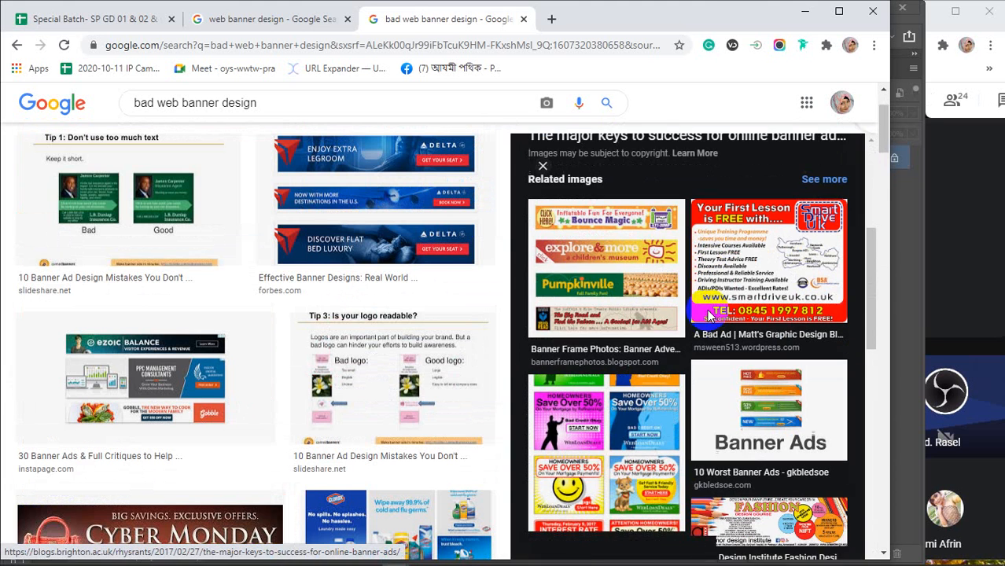
scroll(767, 281, "up", 4)
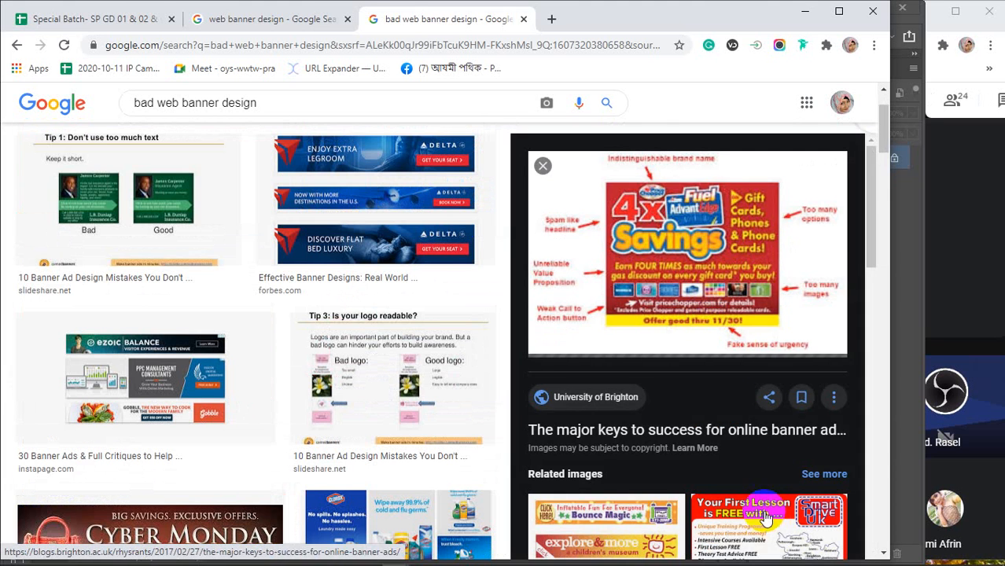
left_click(762, 511)
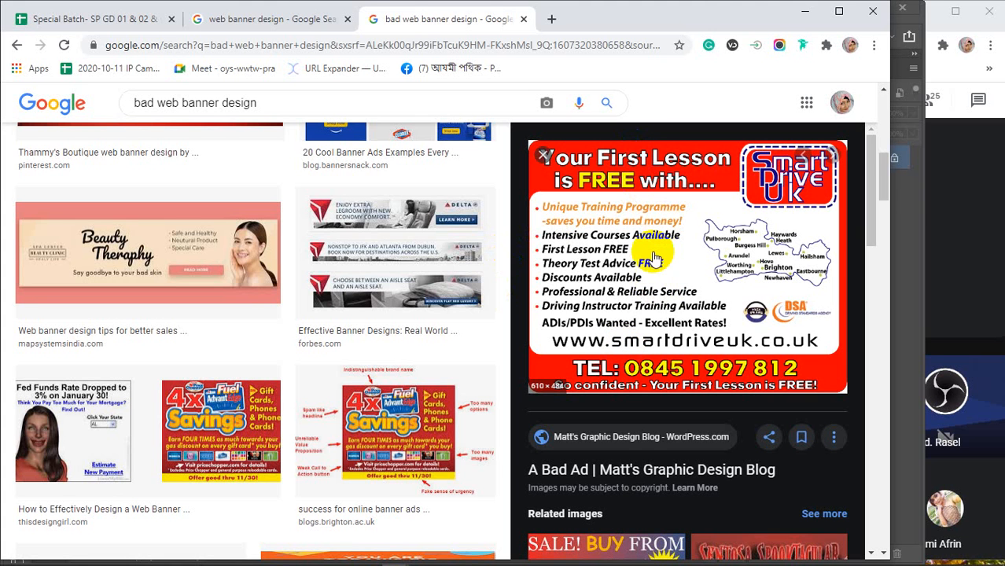
Preview the MAP Systems "Beauty Theraphy" banner and the related "Fashion and Beauty" tutorial banner with its related images
left_click(157, 260)
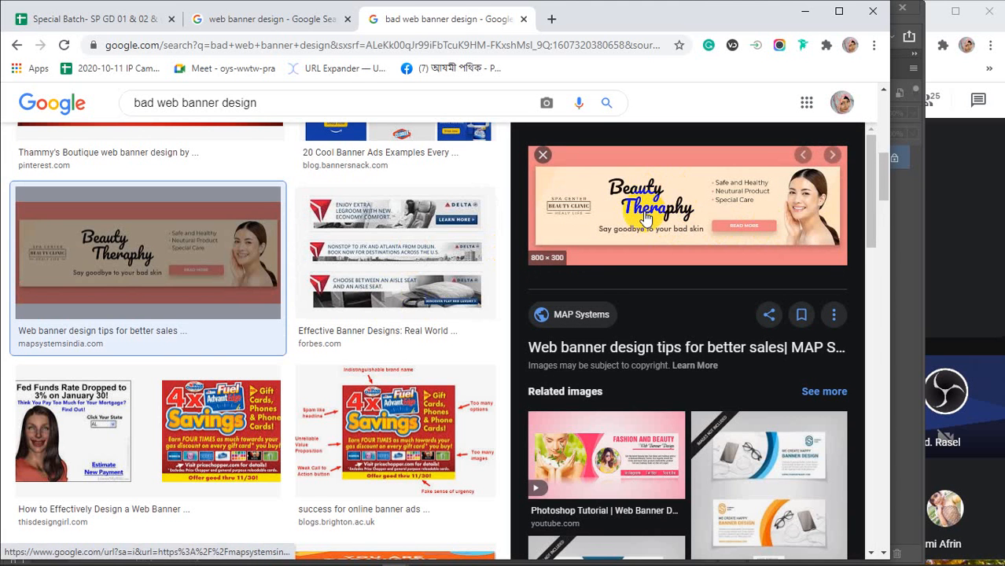
left_click(610, 469)
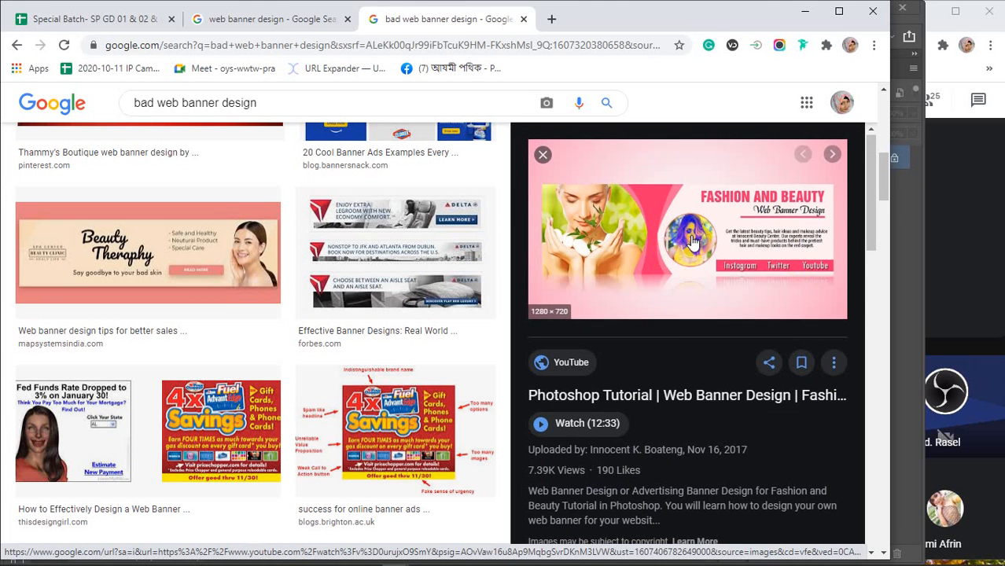
scroll(693, 234, "down", 5)
scroll(695, 236, "down", 2)
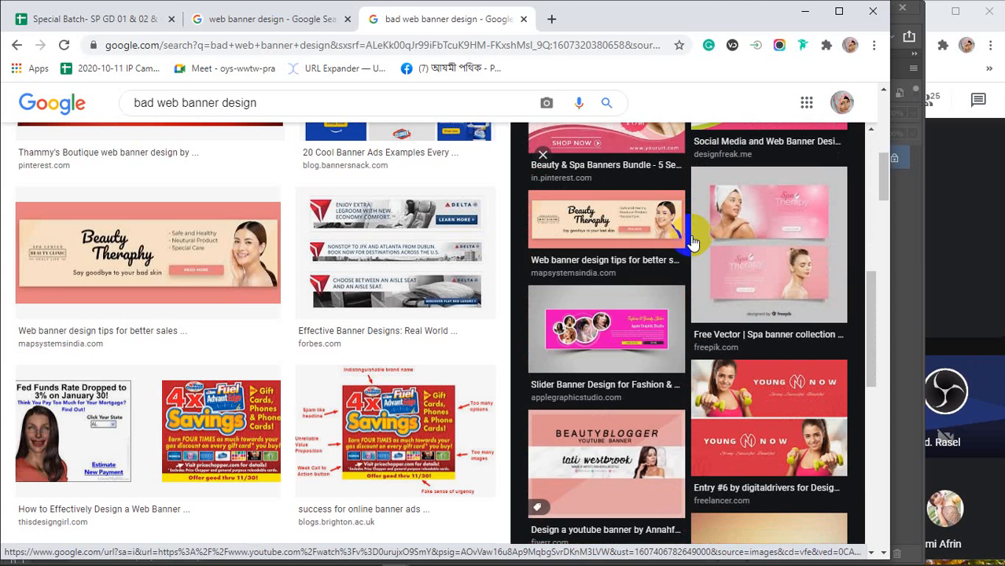
scroll(203, 331, "up", 4)
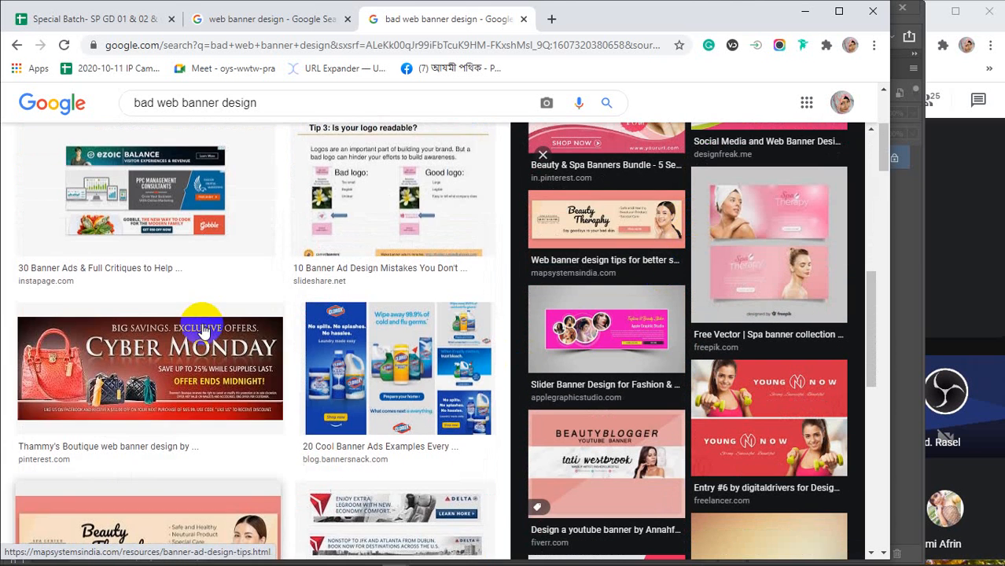
Preview the "Cyber Monday" boutique banner and the Clorox banner ads, and look through the related Clorox images
left_click(117, 358)
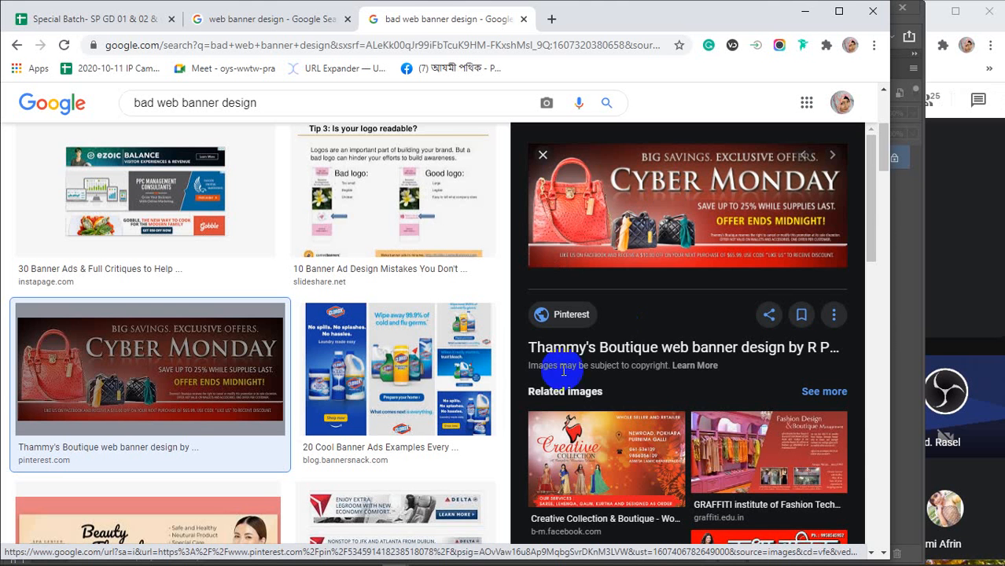
left_click(397, 370)
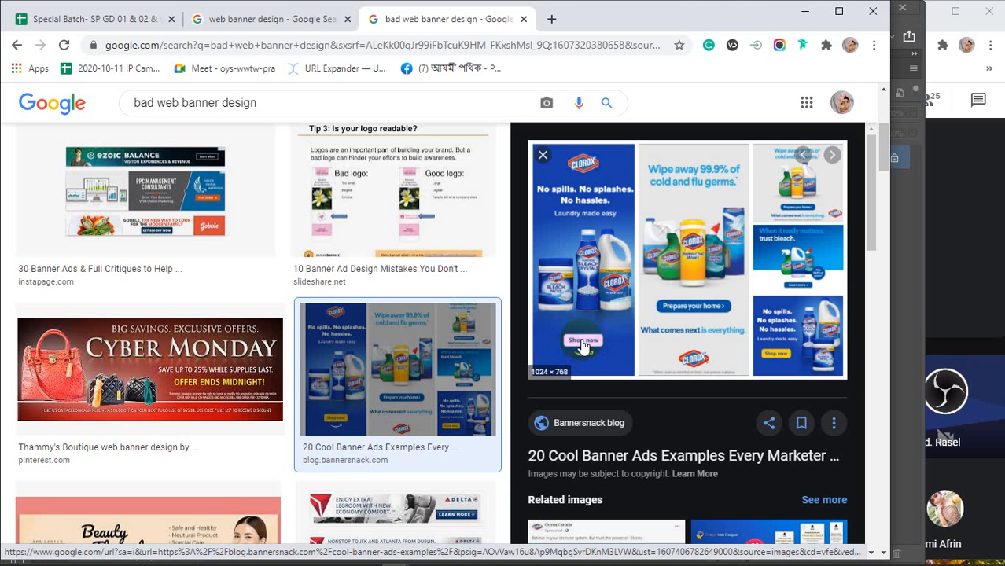
scroll(582, 346, "down", 3)
scroll(582, 346, "down", 4)
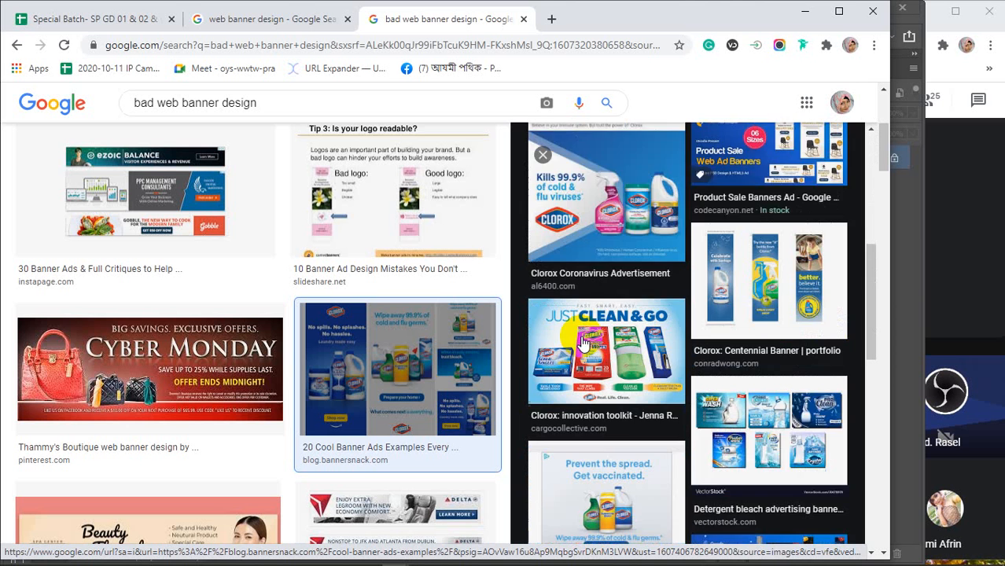
scroll(582, 342, "down", 3)
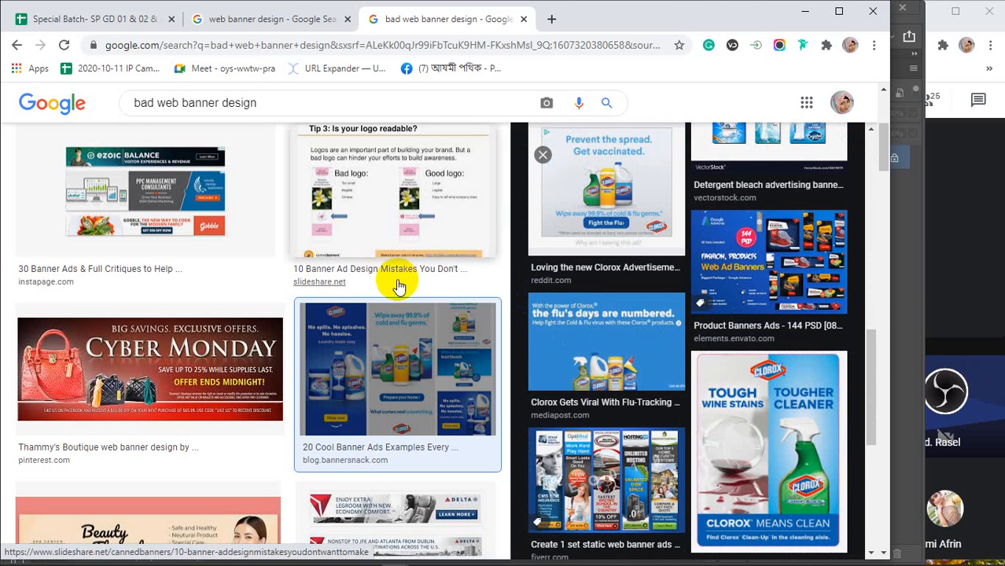
Preview the SlideShare "Tip 6: Use a clear call-to-action" bad and good comparison, and close the preview
scroll(399, 284, "down", 4)
scroll(399, 286, "down", 9)
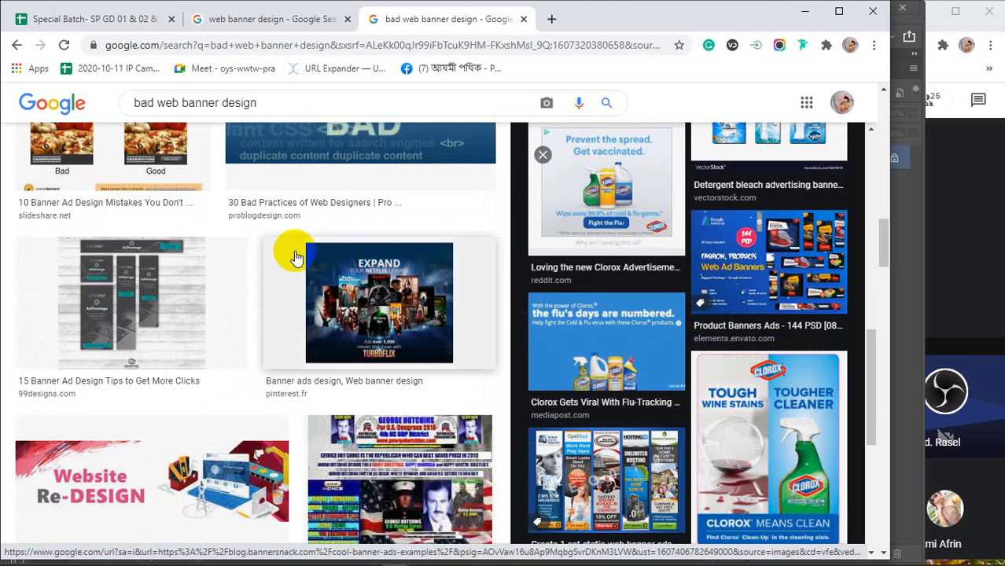
scroll(291, 253, "up", 3)
left_click(128, 270)
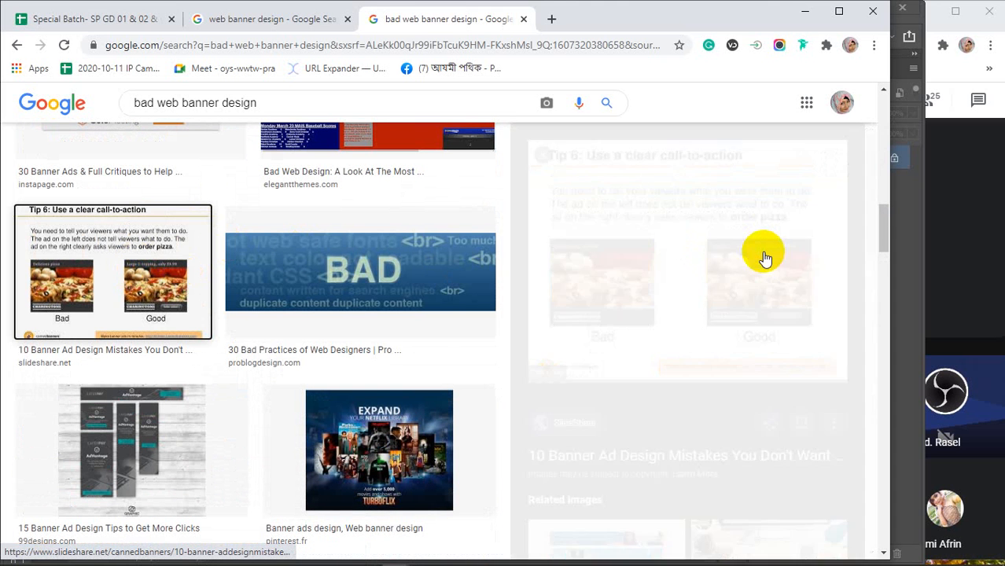
scroll(764, 260, "down", 4)
scroll(764, 259, "up", 4)
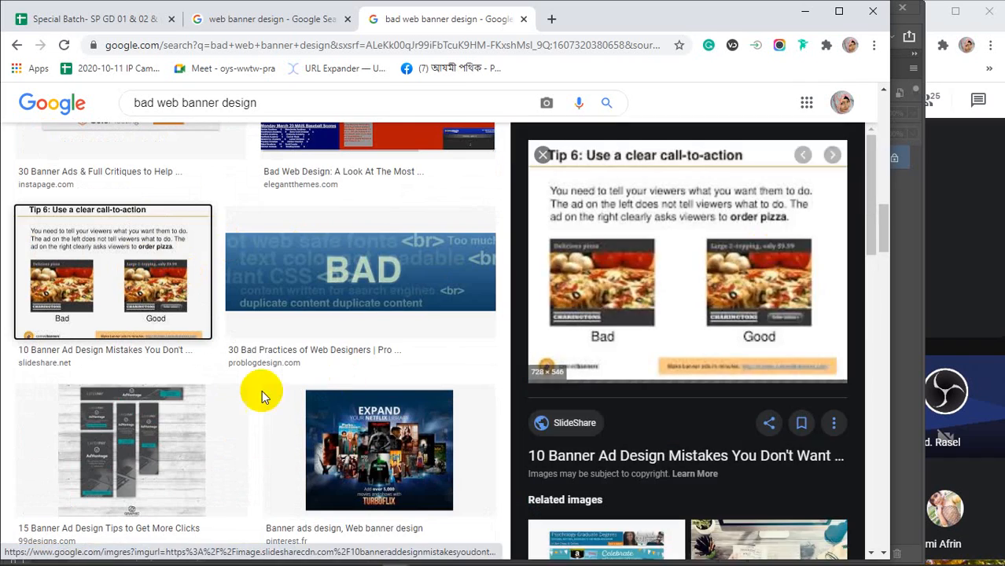
left_click(542, 155)
Preview the "Ugliest / Worst Web Pages of the Decade" image and the cluttered campaign page among its related images
scroll(368, 281, "down", 10)
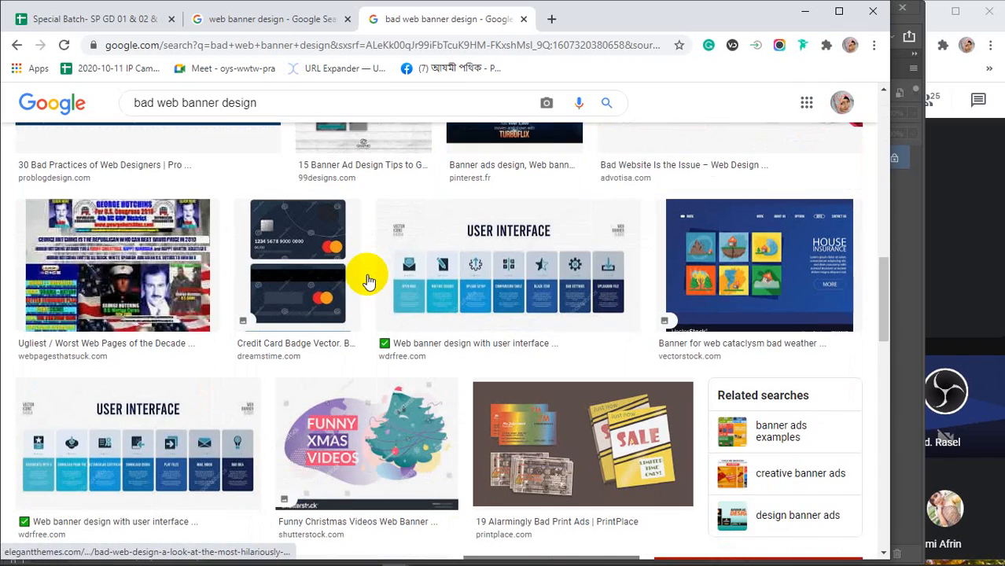
scroll(366, 274, "down", 1)
left_click(161, 198)
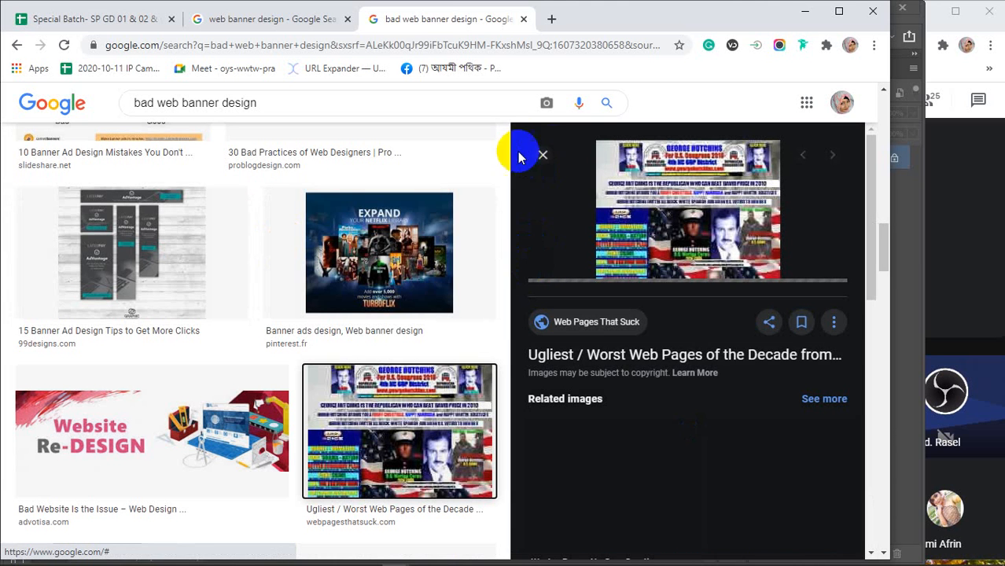
left_click(543, 156)
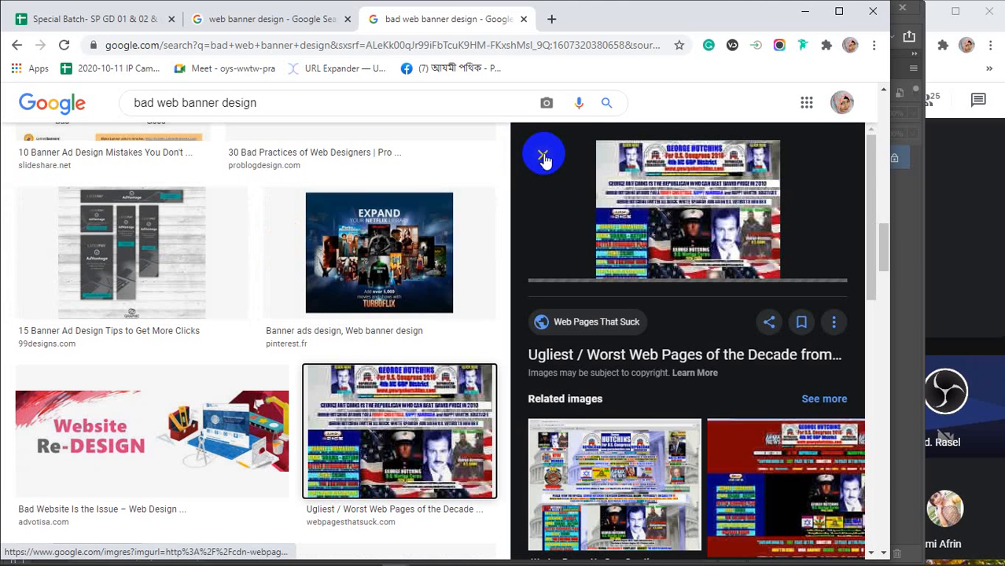
left_click(621, 485)
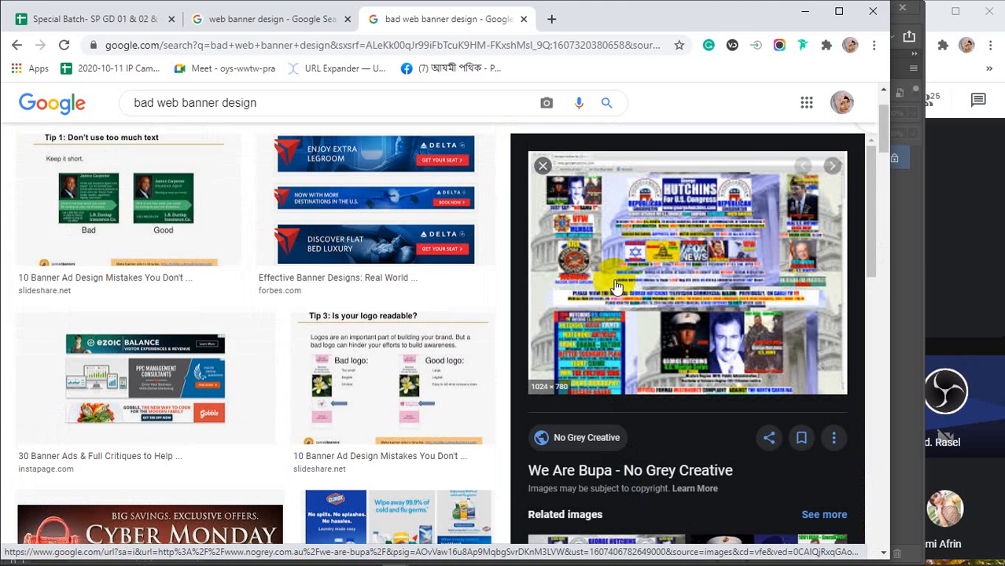
Preview the Forbes "Effective Banner Designs" image of the grey Delta banners and examine its related images
scroll(338, 269, "down", 3)
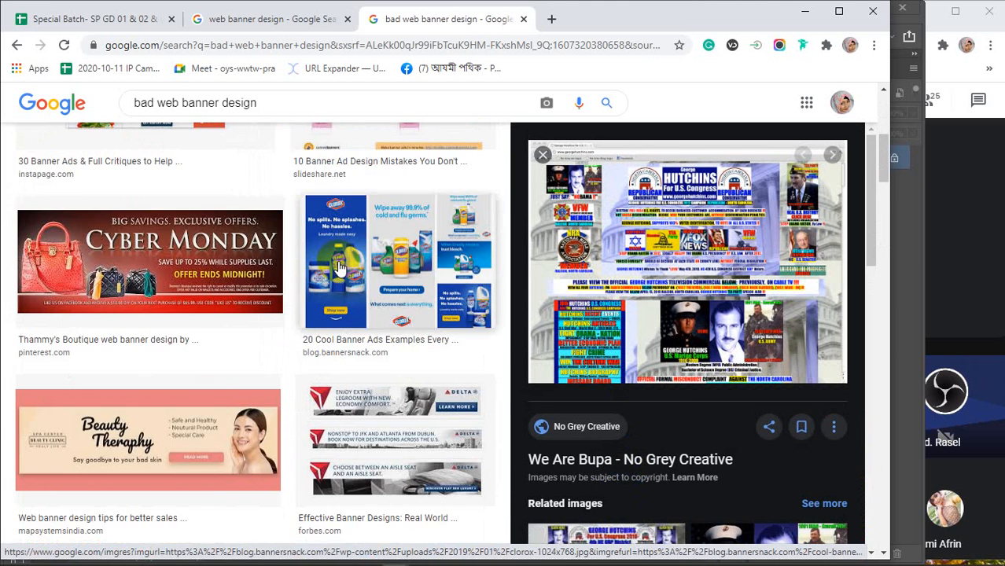
scroll(338, 267, "down", 3)
left_click(405, 201)
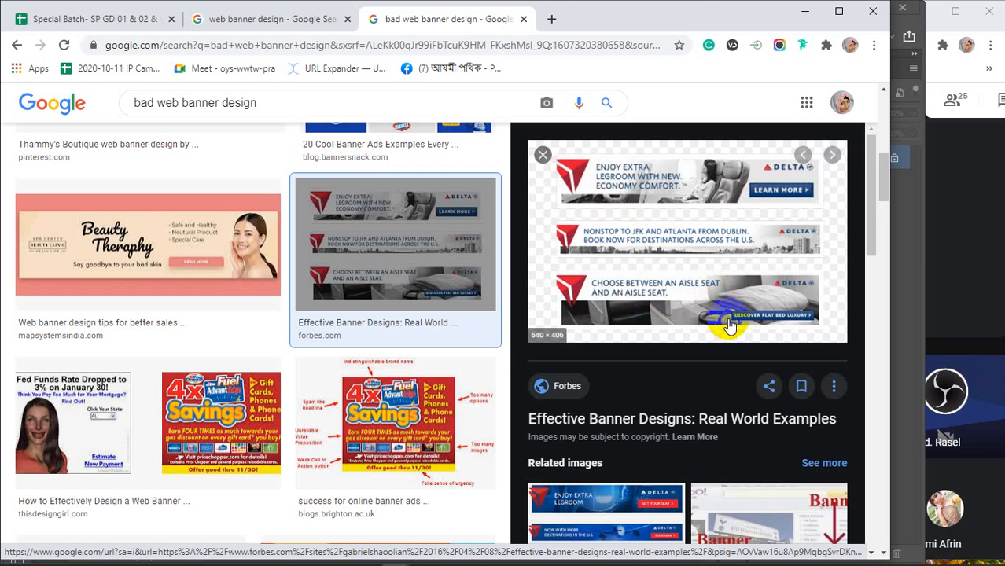
scroll(728, 325, "down", 5)
scroll(730, 325, "down", 1)
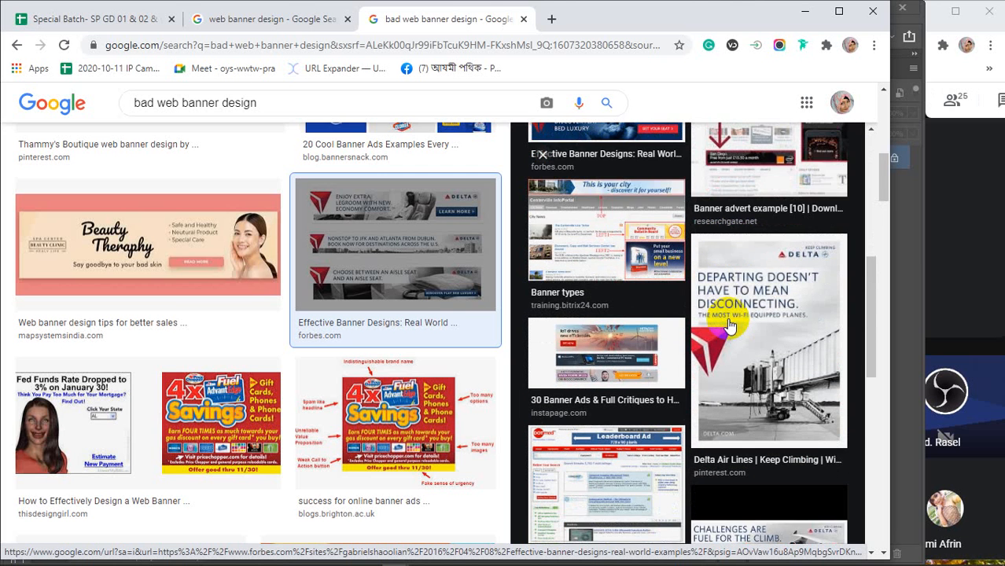
scroll(727, 319, "down", 5)
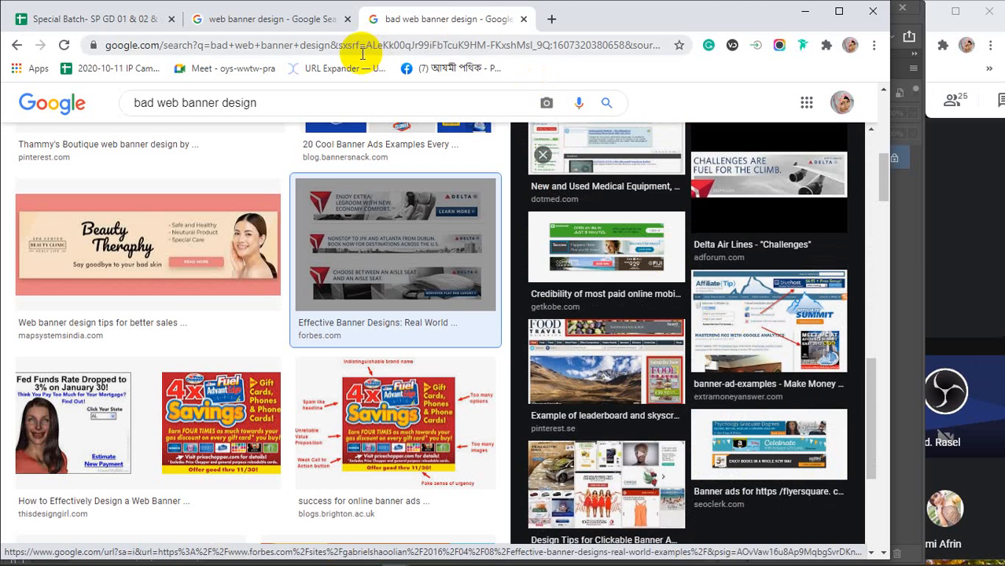
Close the "bad web banner design" tab and examine the "web banner design" image results and the previewed Freepik banner
left_click(522, 19)
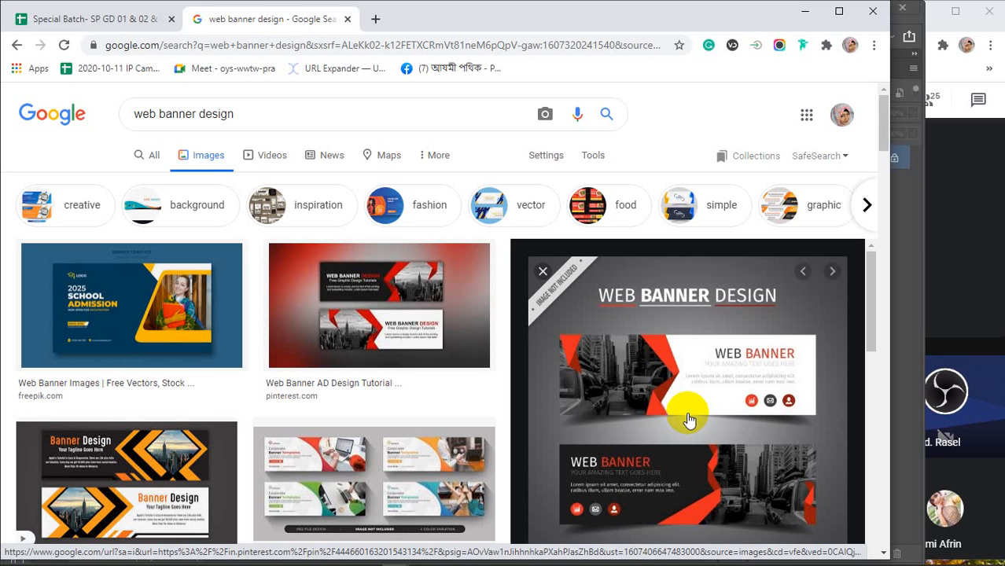
scroll(686, 413, "down", 3)
scroll(354, 409, "down", 3)
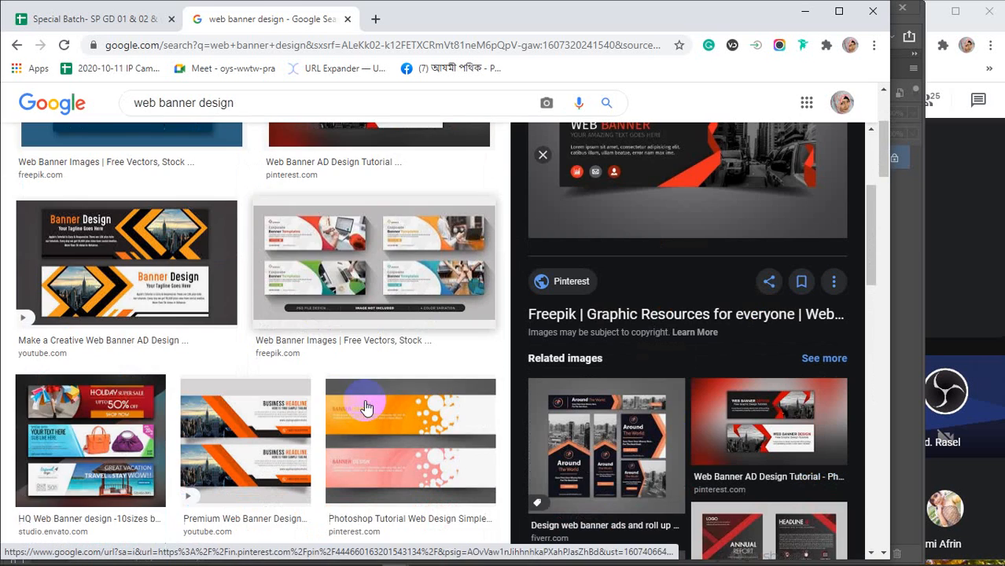
scroll(365, 407, "down", 6)
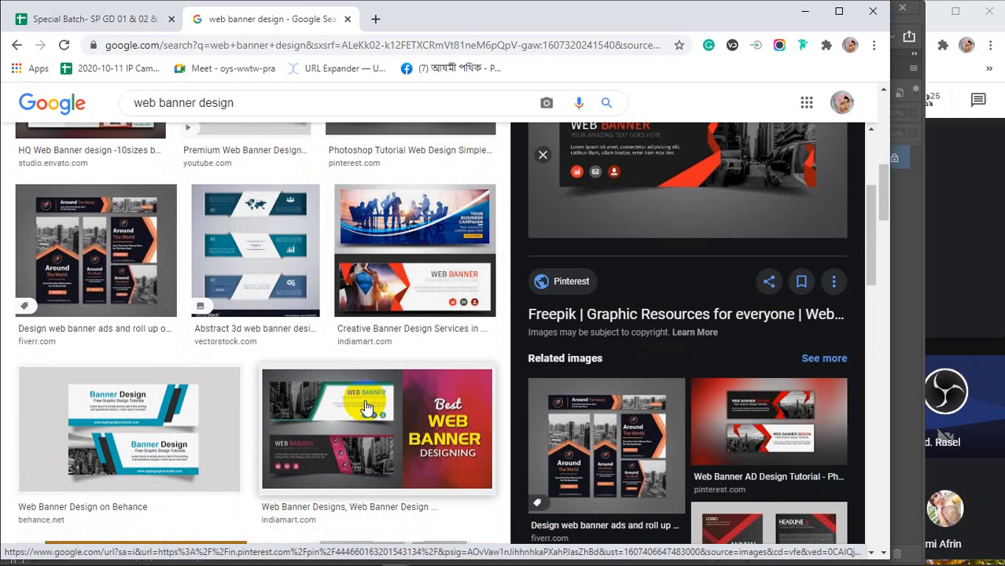
scroll(366, 406, "down", 4)
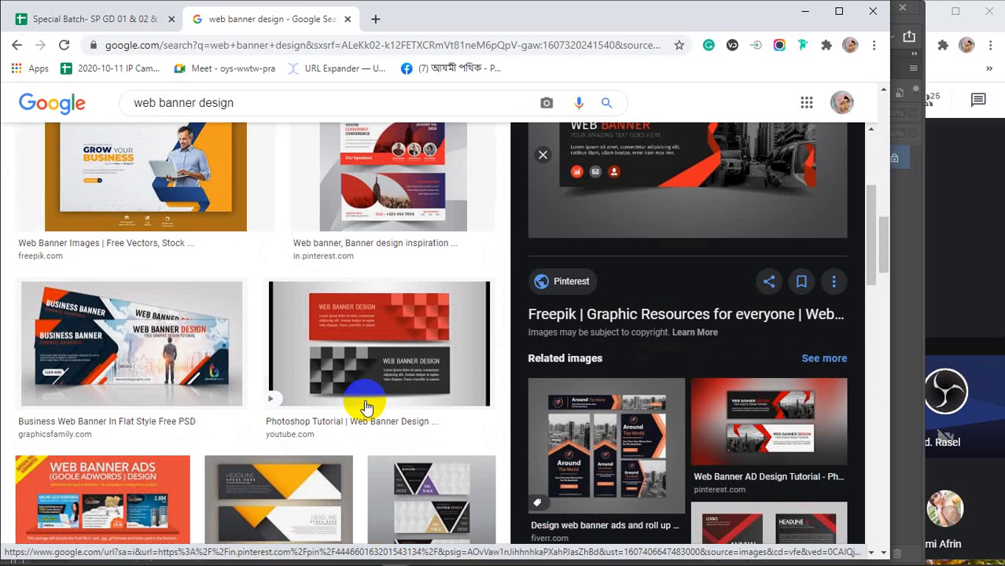
scroll(365, 406, "down", 2)
scroll(365, 407, "down", 2)
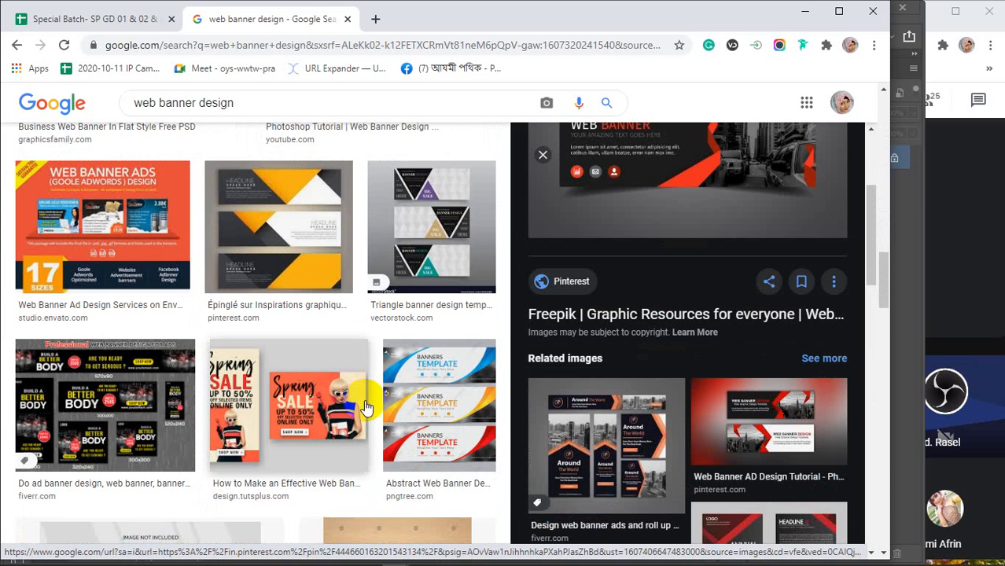
scroll(369, 358, "down", 5)
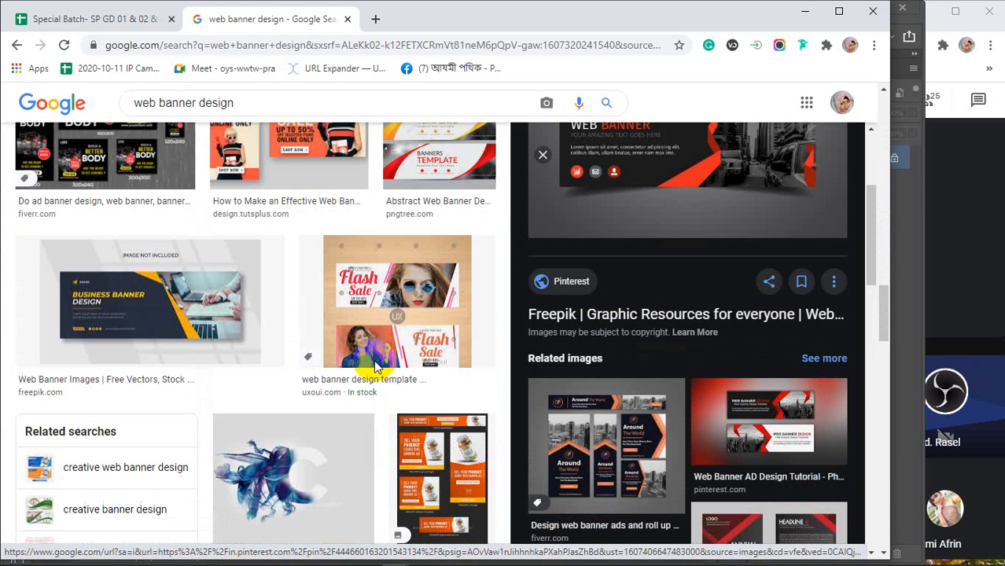
scroll(371, 364, "up", 3)
scroll(375, 367, "down", 5)
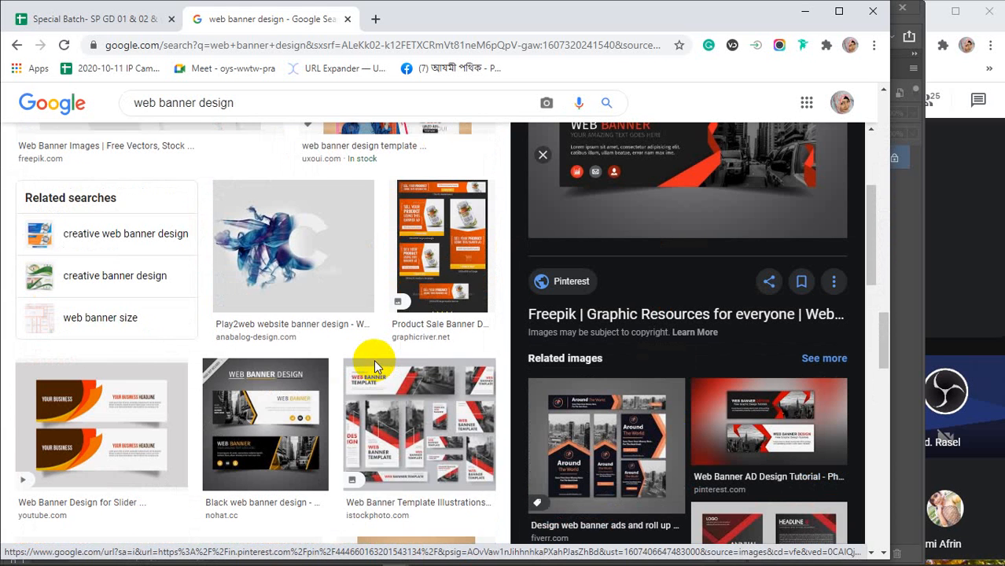
scroll(375, 366, "down", 4)
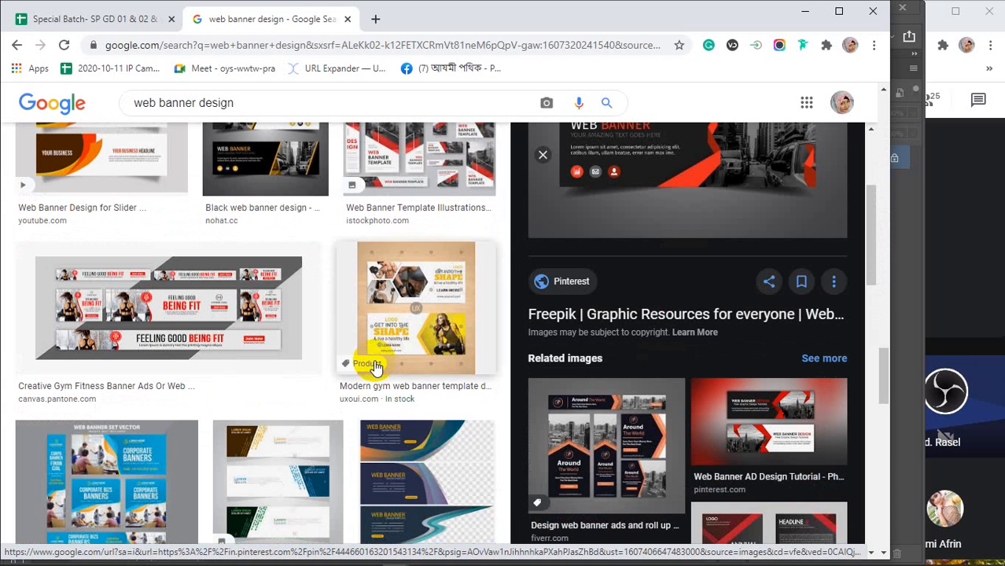
scroll(375, 367, "down", 4)
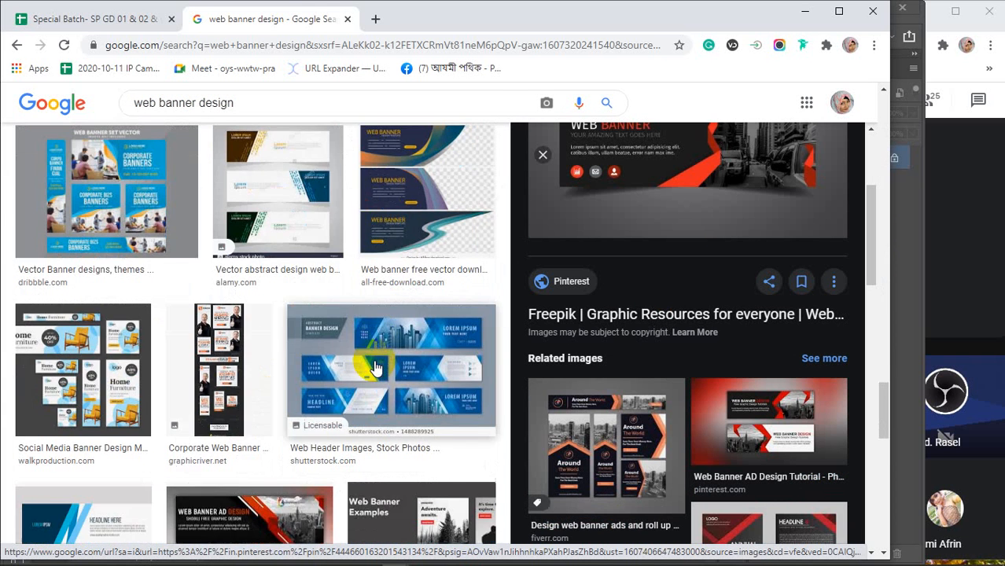
scroll(376, 367, "up", 5)
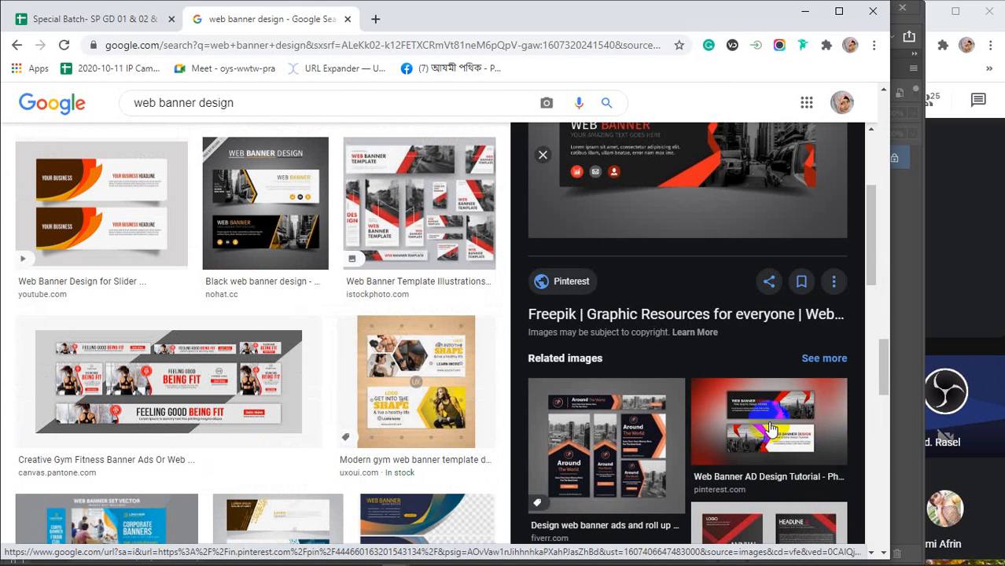
scroll(794, 424, "up", 3)
left_click(716, 356)
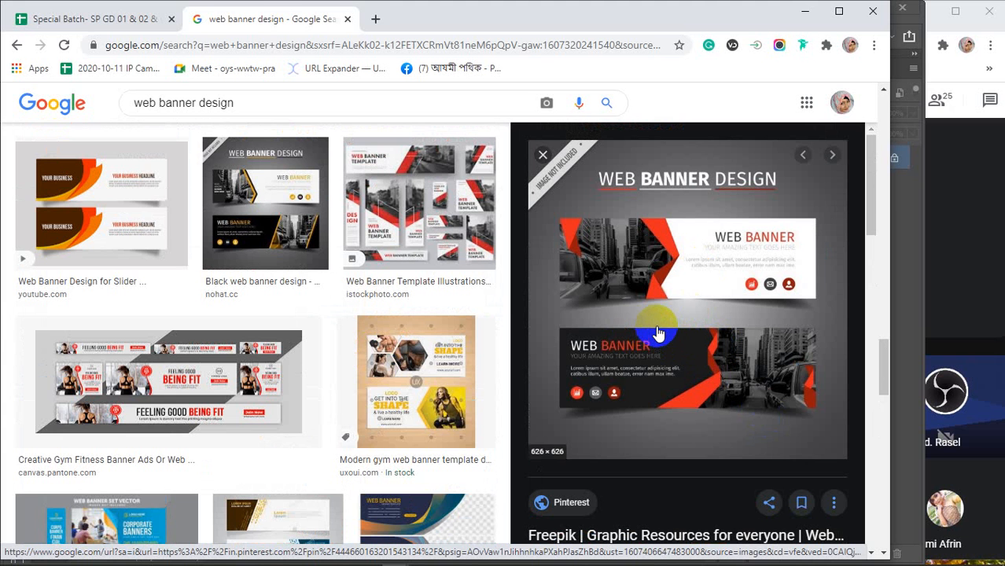
Search Google for "web banner ads sizes" in a new tab
left_click(374, 19)
type("web")
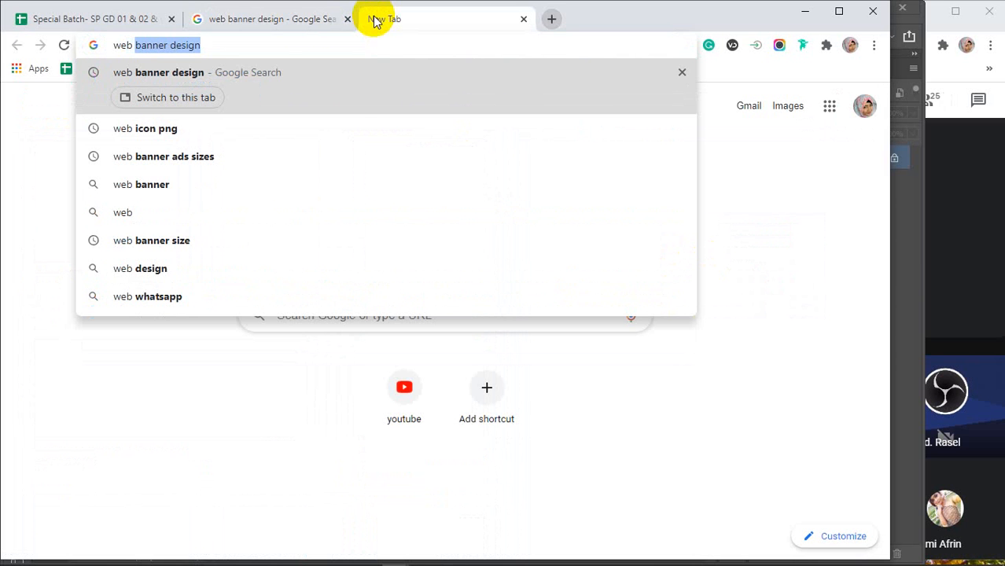
left_click(197, 157)
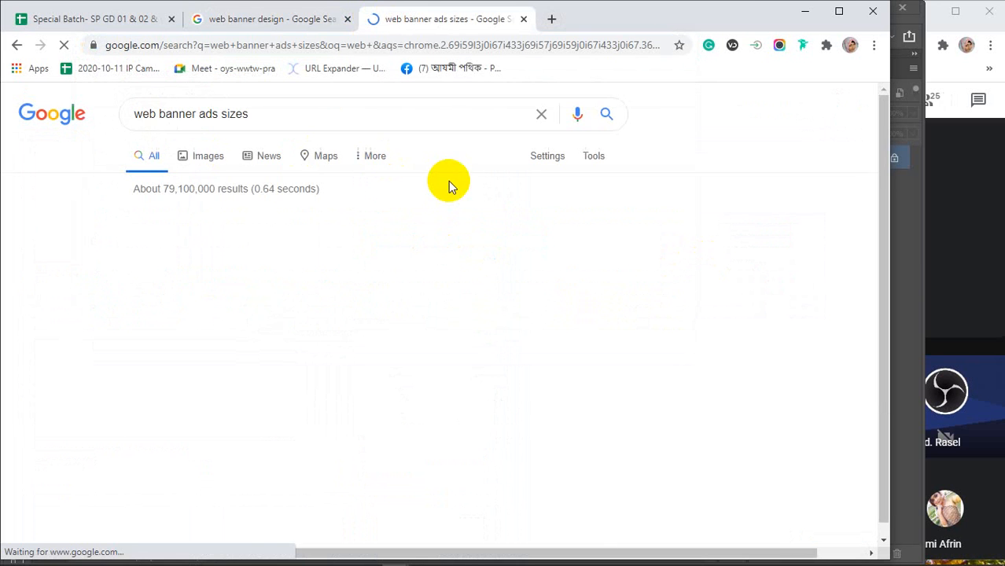
Look through the web results for banner ad sizes and show the image results for the same search
scroll(326, 228, "down", 6)
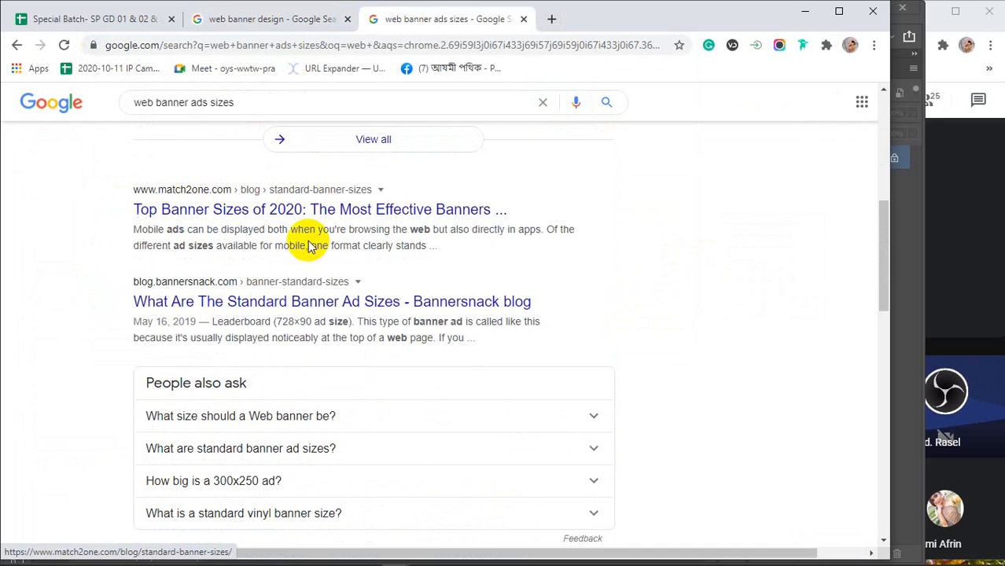
scroll(247, 299, "up", 3)
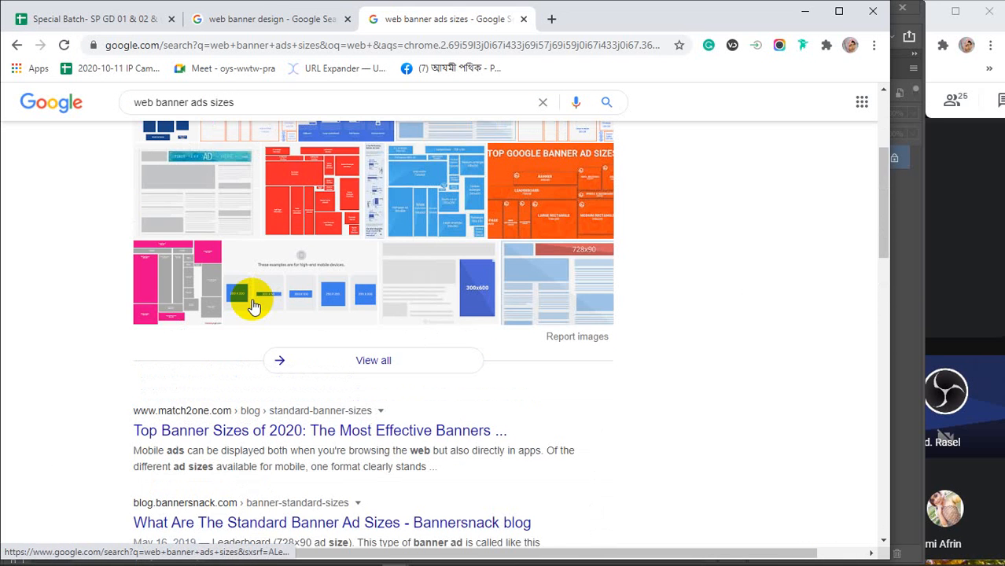
scroll(377, 472, "down", 3)
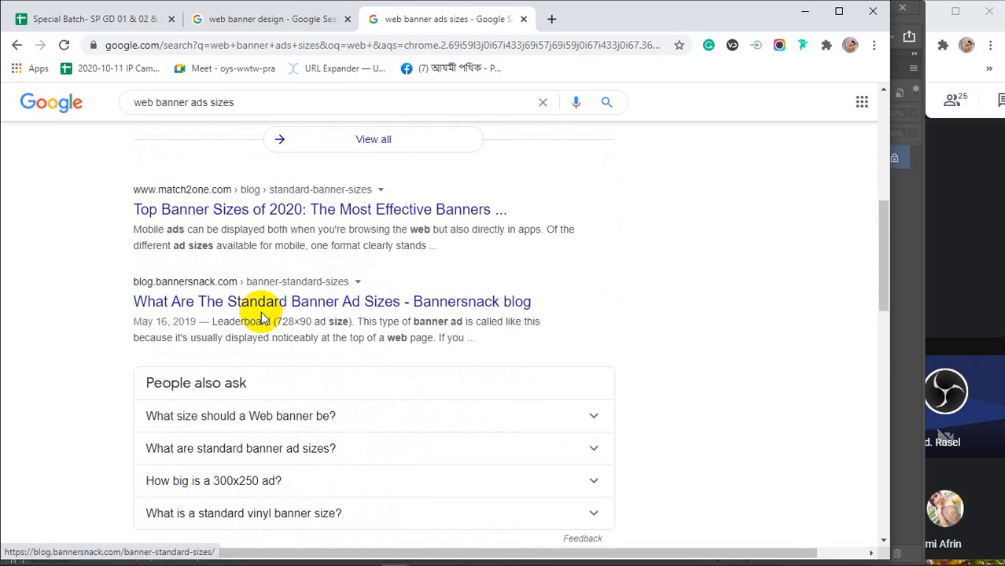
scroll(258, 314, "up", 5)
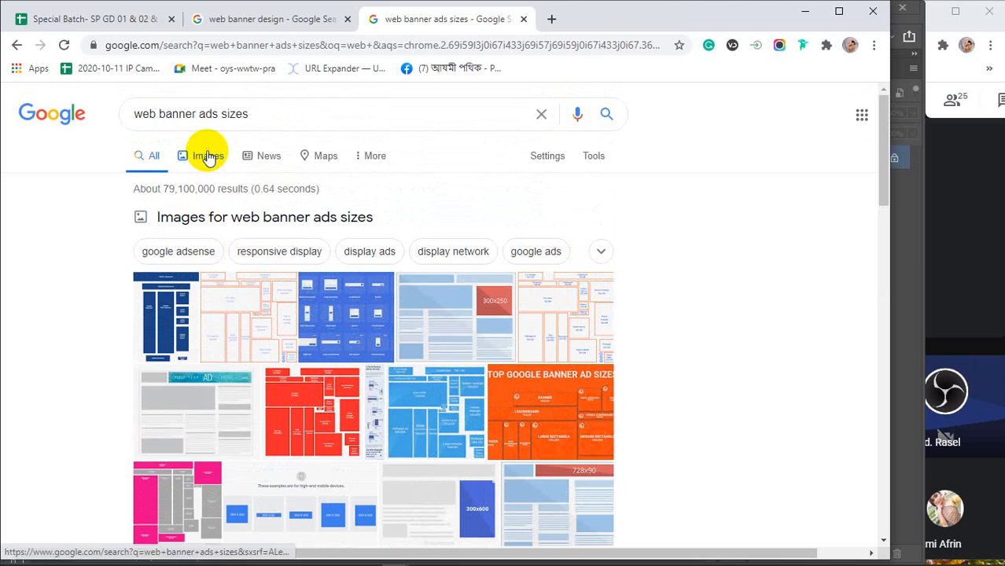
left_click(202, 154)
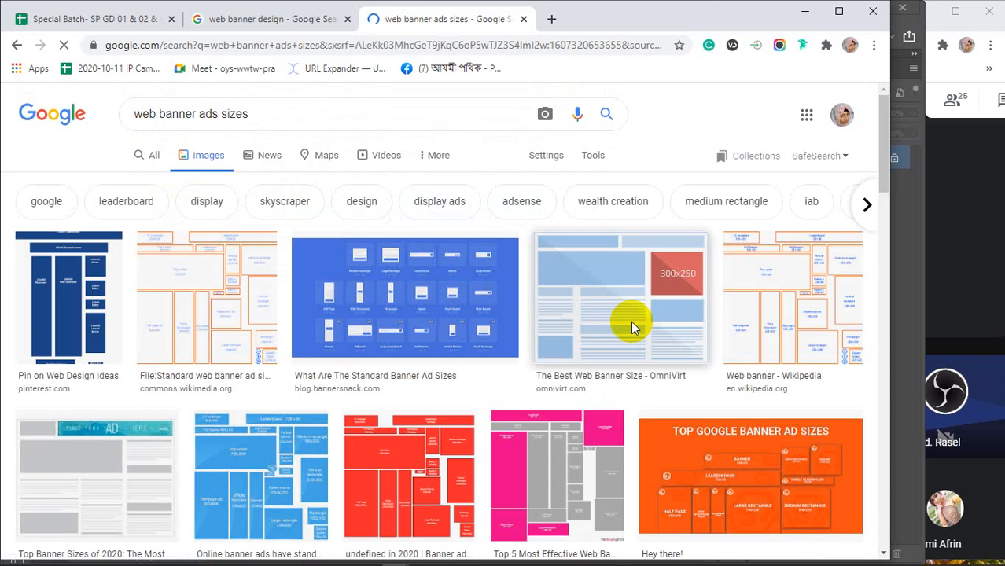
Preview the Bannersnack, Wikimedia Commons and Pinterest banner size charts and the related blue "Standard web design banner sizes" chart
left_click(348, 301)
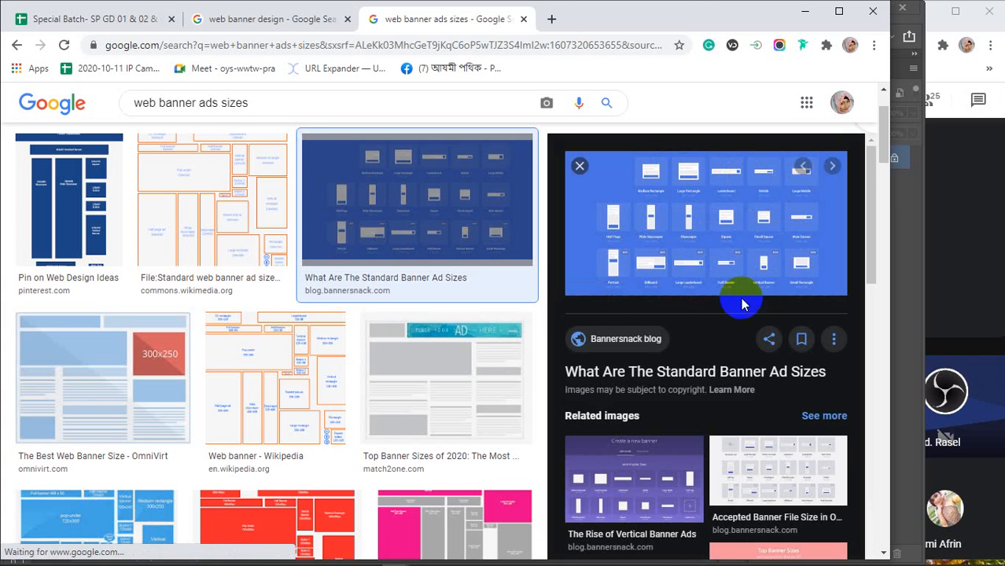
left_click(201, 220)
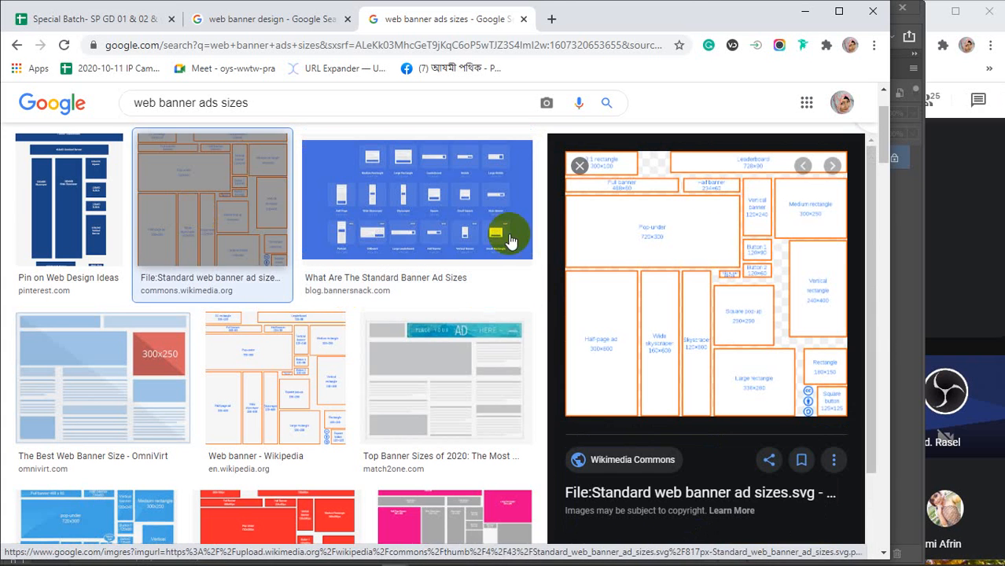
left_click(67, 197)
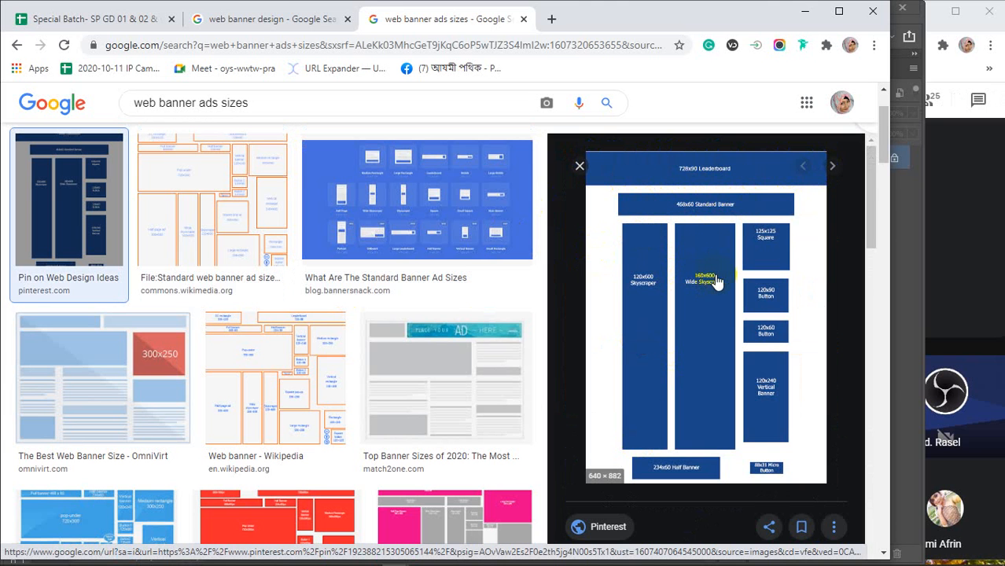
scroll(715, 279, "down", 5)
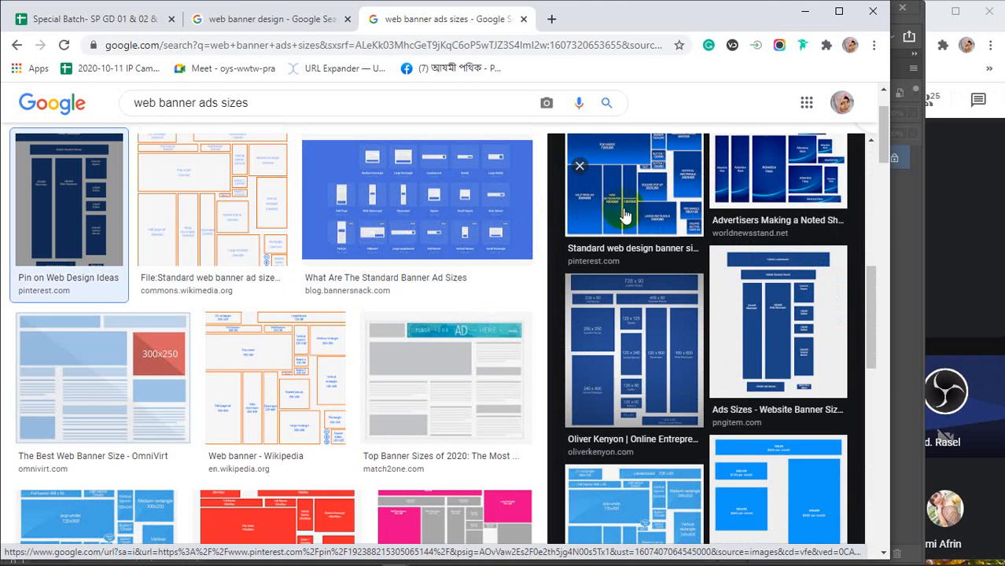
left_click(627, 200)
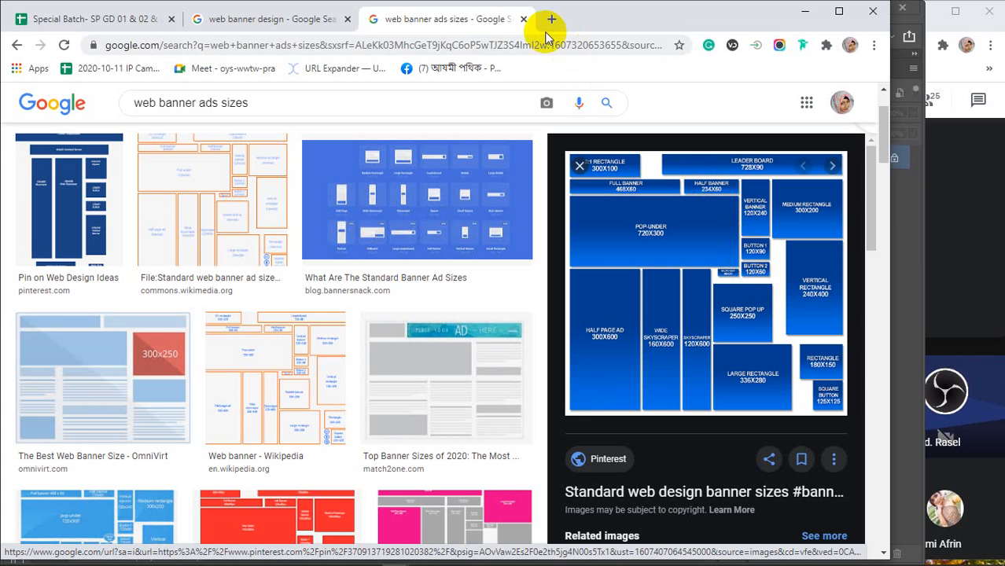
Close the "web banner ads sizes" tab and preview the UXoUI Flash Sale template among the "web banner design" images
left_click(524, 19)
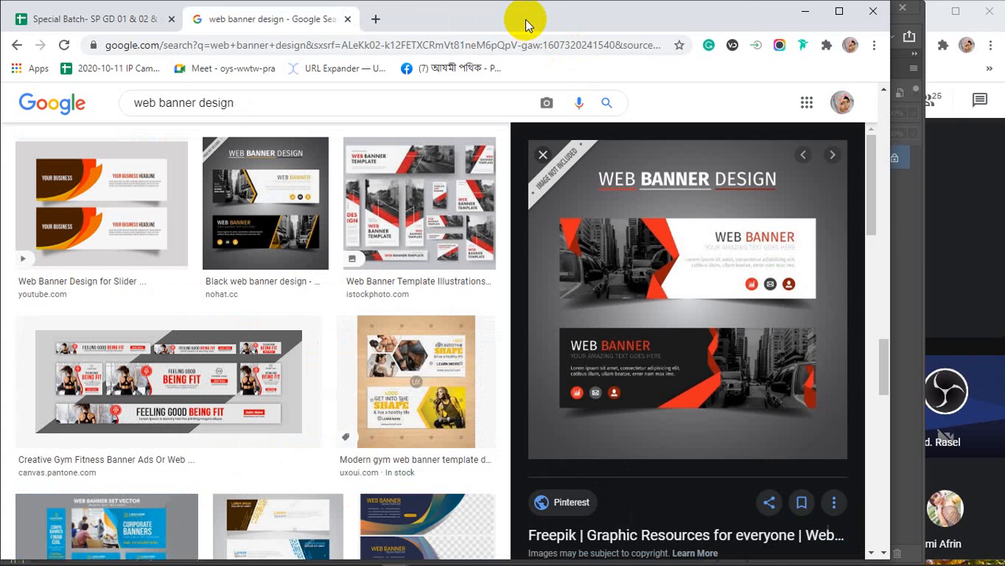
mouse_move(286, 555)
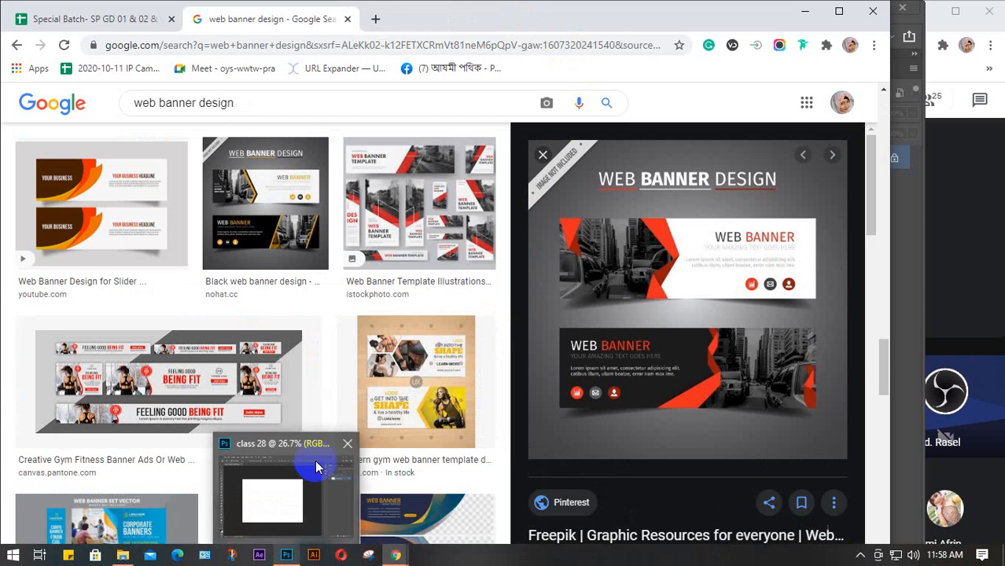
left_click(314, 460)
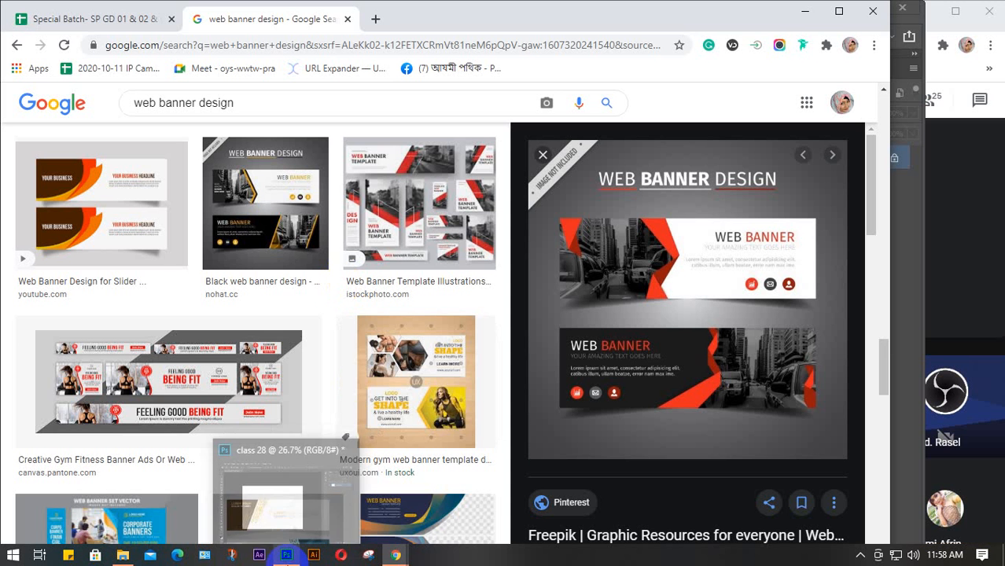
left_click(286, 554)
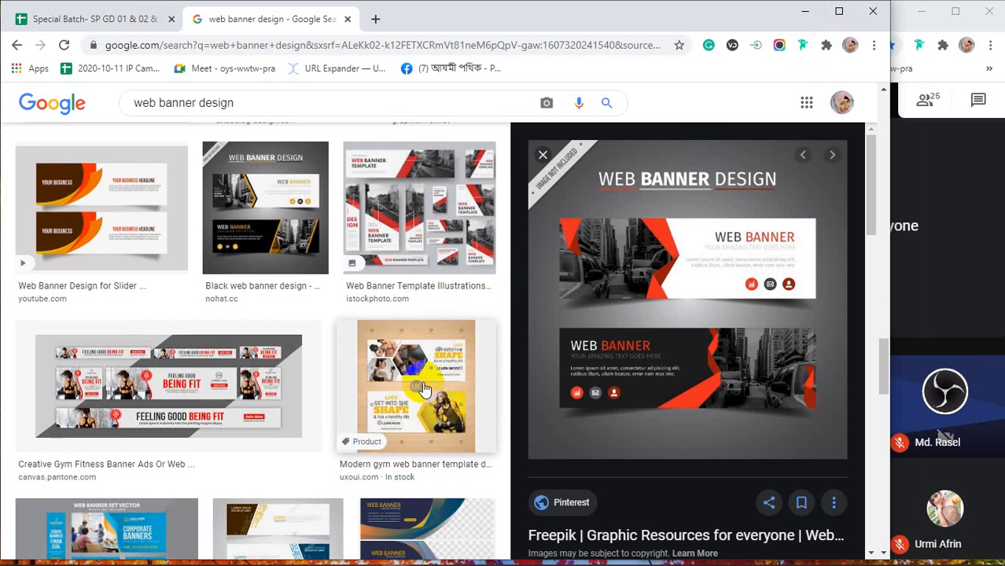
scroll(401, 377, "down", 8)
scroll(425, 390, "up", 3)
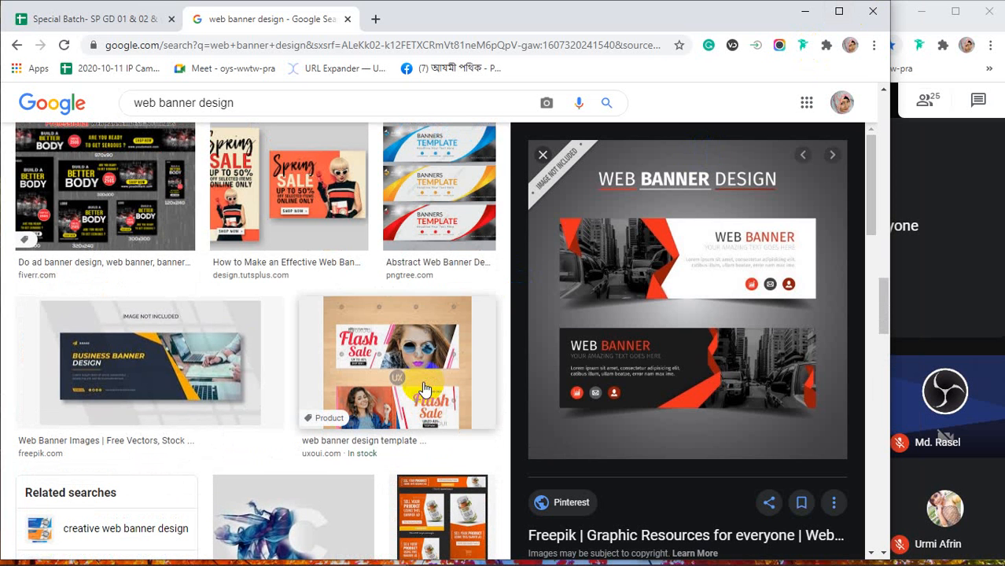
left_click(423, 388)
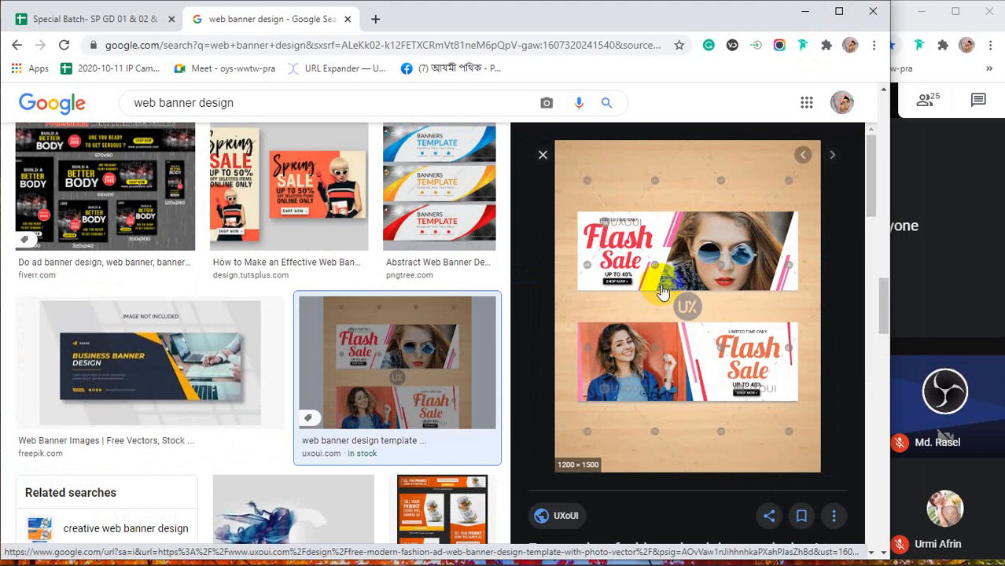
Switch to Photoshop and close the "class 28" document without saving it
left_click(804, 12)
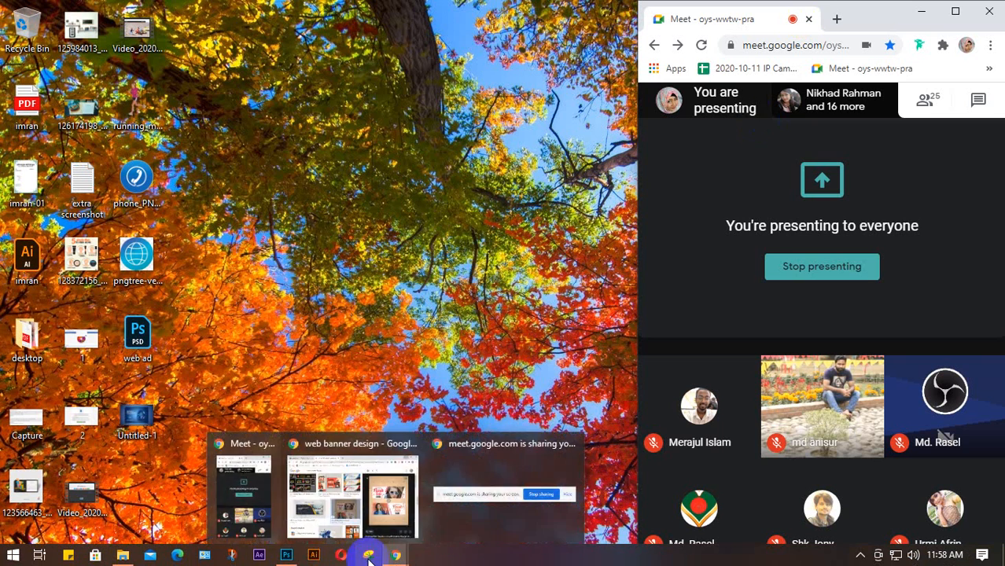
left_click(288, 557)
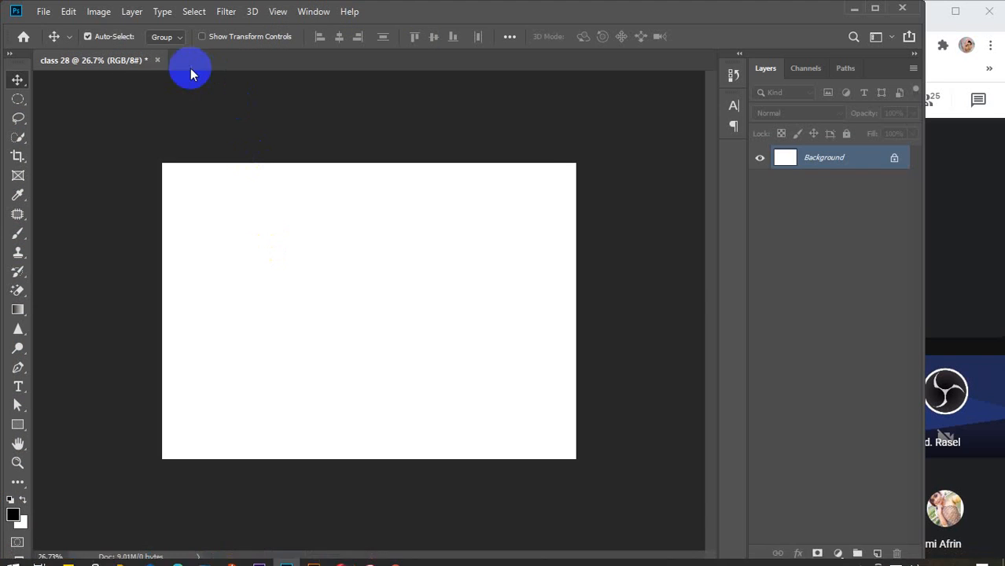
left_click(157, 60)
left_click(427, 226)
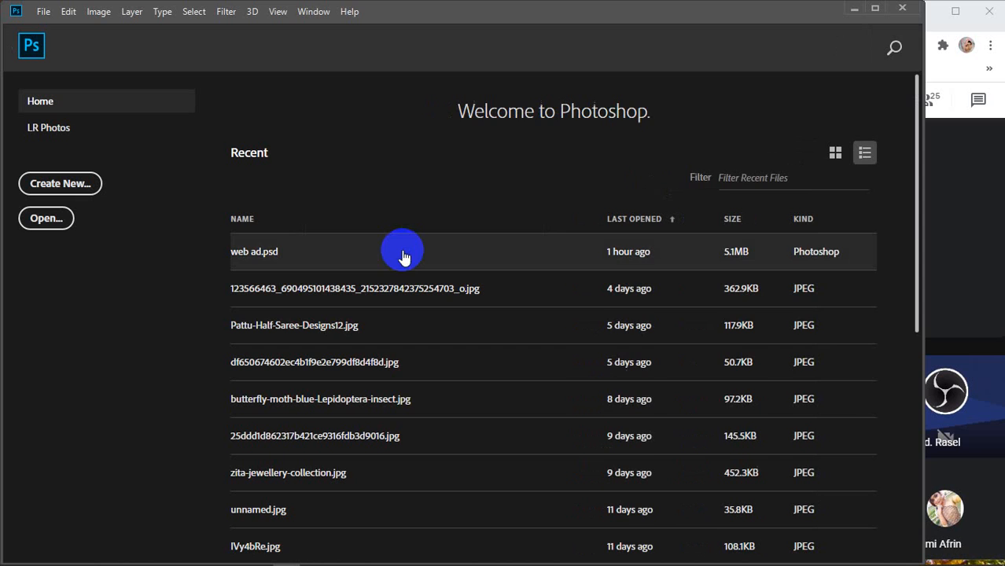
Start a new document and name it "web banner"
key("ctrl+n")
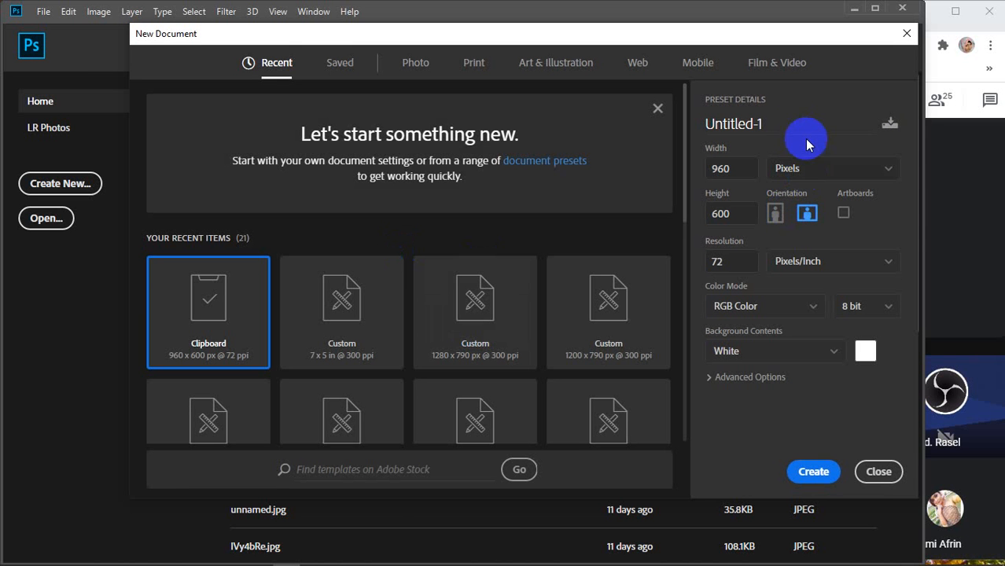
double_click(715, 169)
left_click_drag(768, 128, 666, 118)
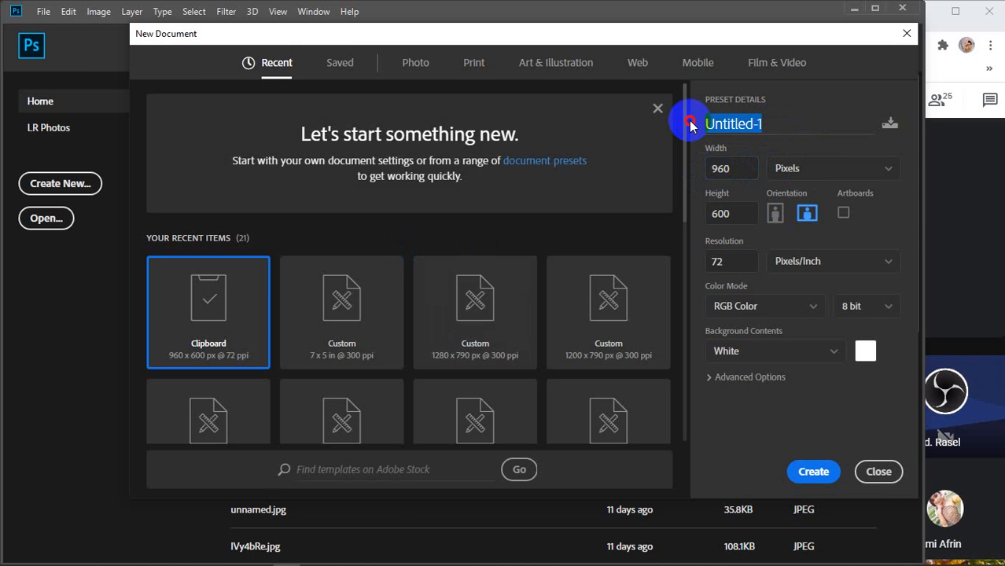
type("W")
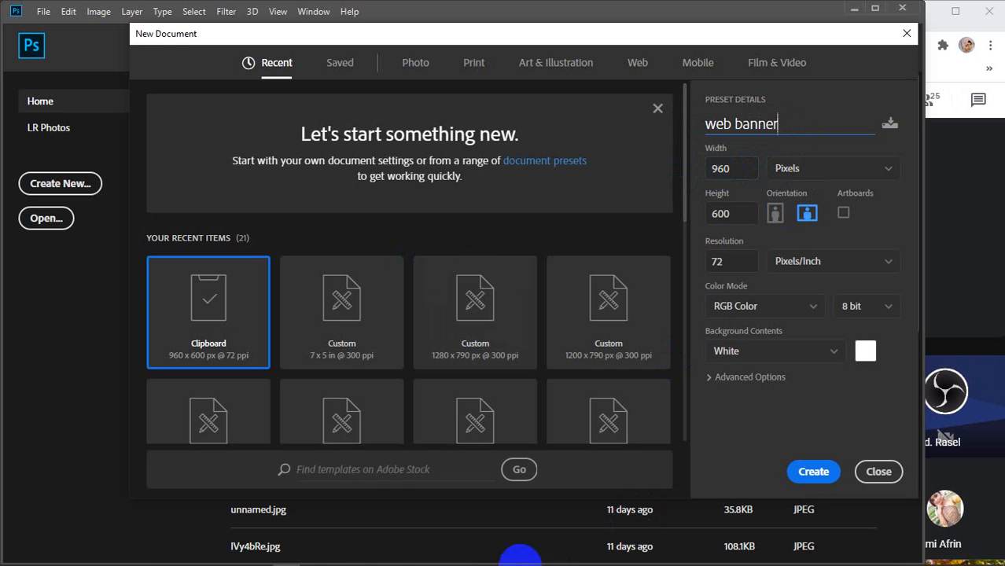
Switch to Chrome, search Google for "web banner ads sizes" in a new tab and preview the AbanteCart forum size chart
mouse_move(395, 557)
left_click(346, 495)
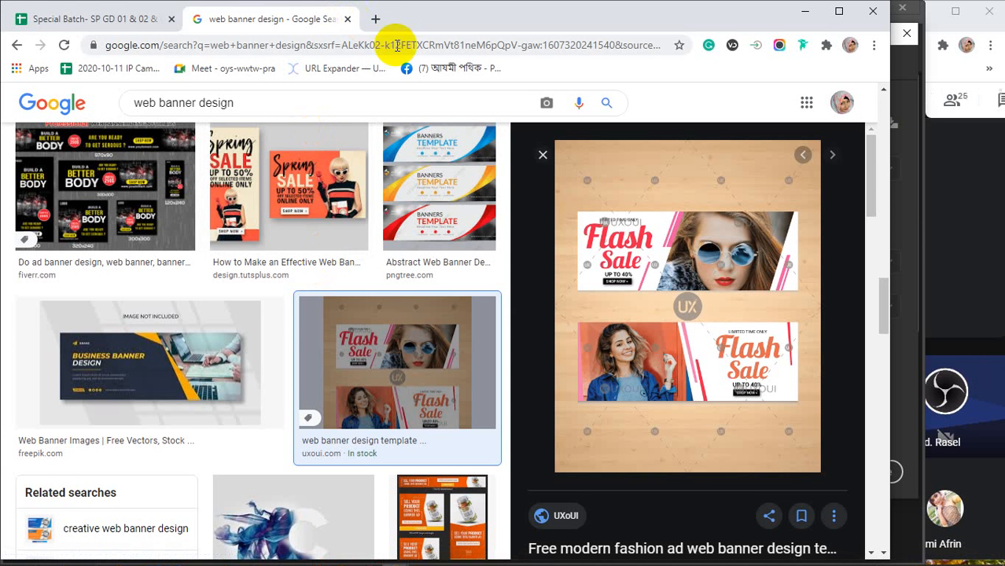
left_click(375, 19)
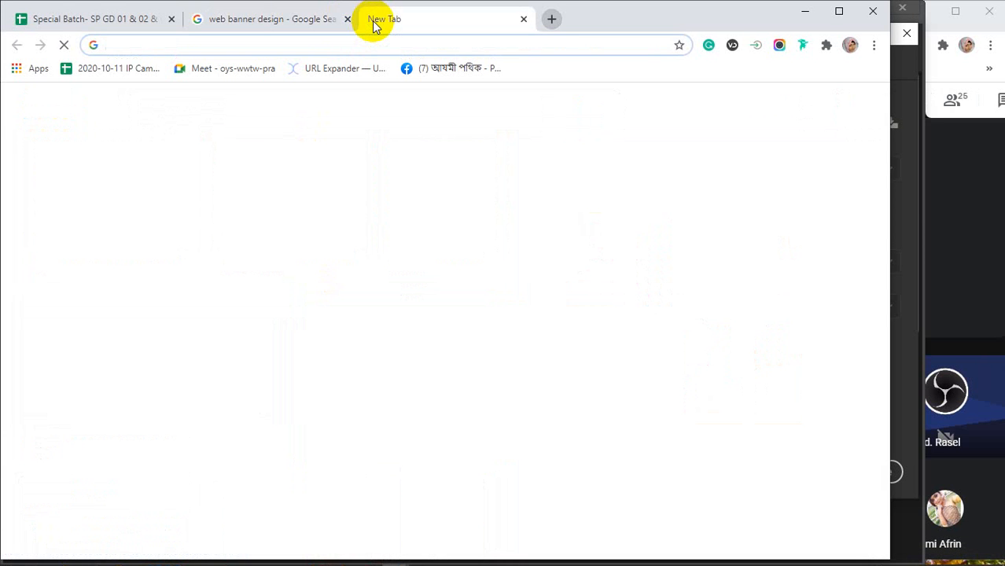
type("web banner ads sizes")
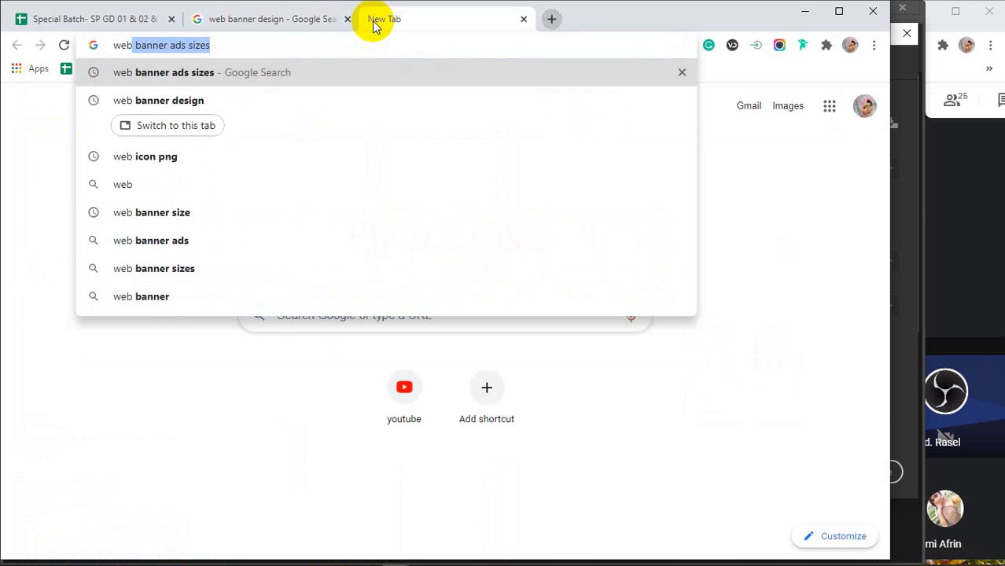
key("Return")
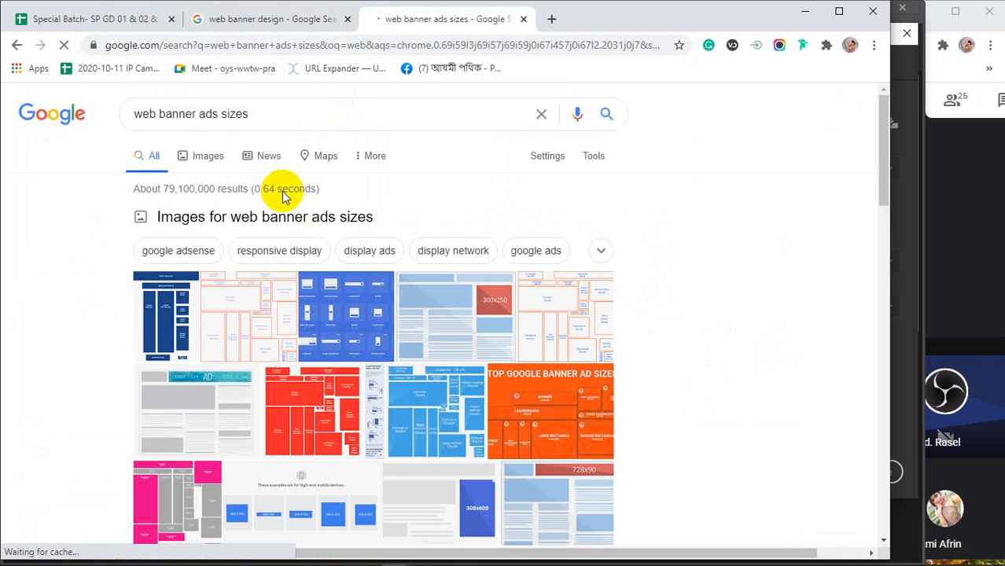
left_click(204, 158)
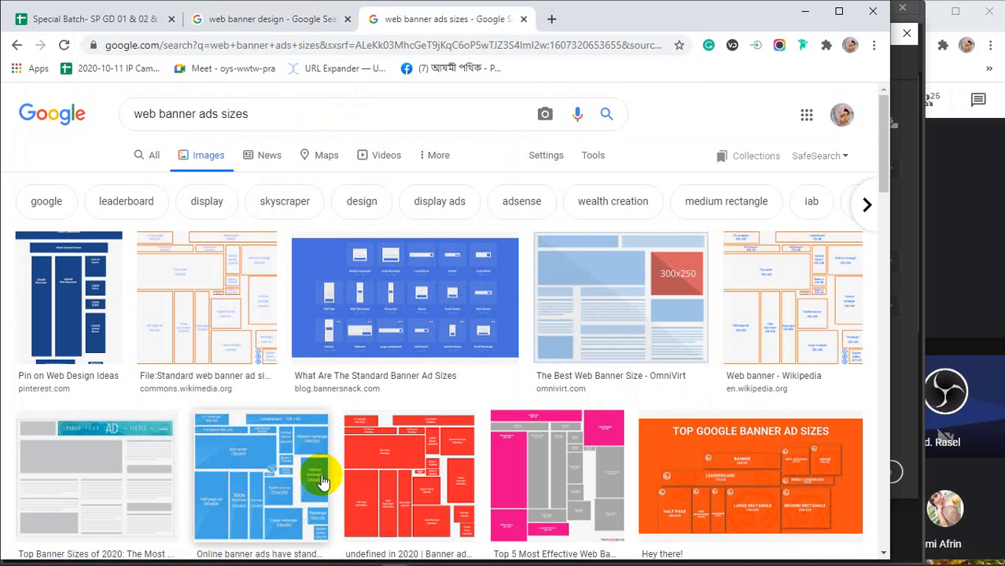
left_click(265, 476)
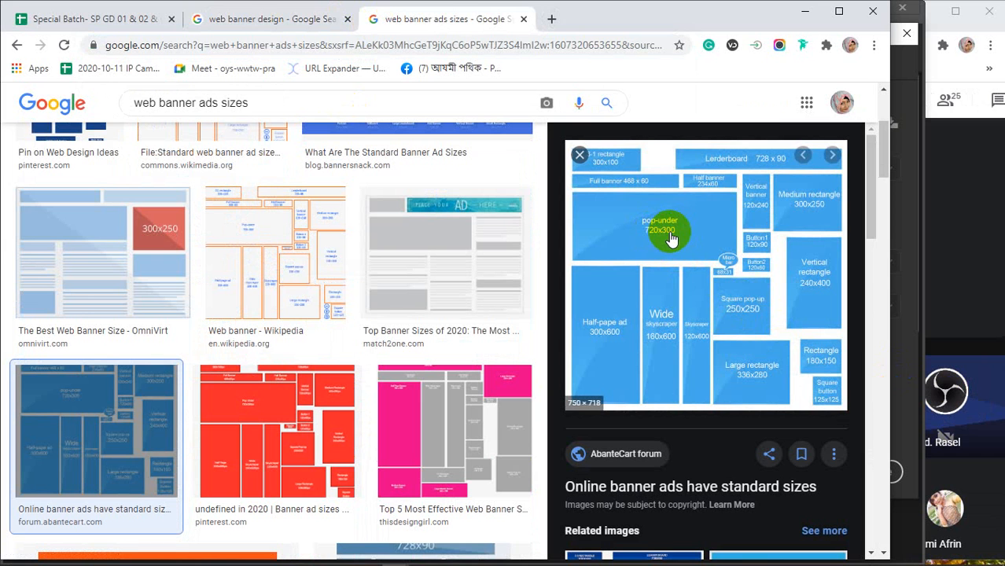
Return to Photoshop and create the new document at 720 × 300 pixels with a resolution of 300 pixels/inch
left_click(800, 12)
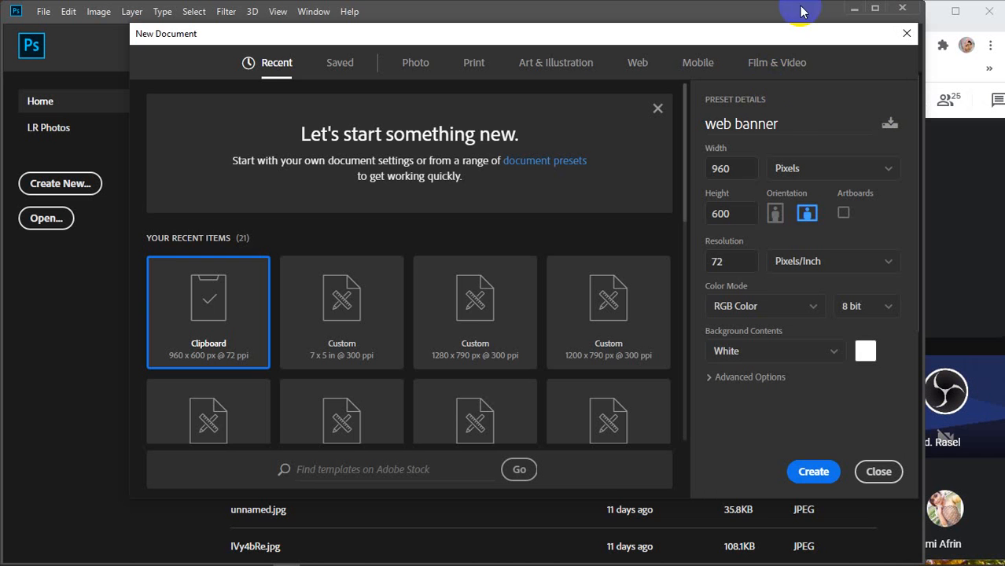
double_click(722, 168)
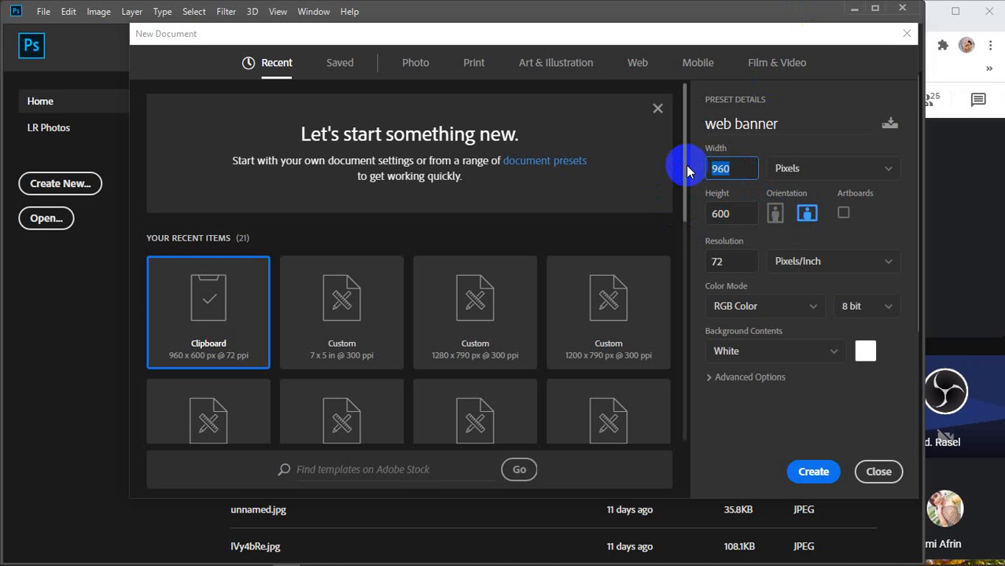
type("720")
double_click(720, 213)
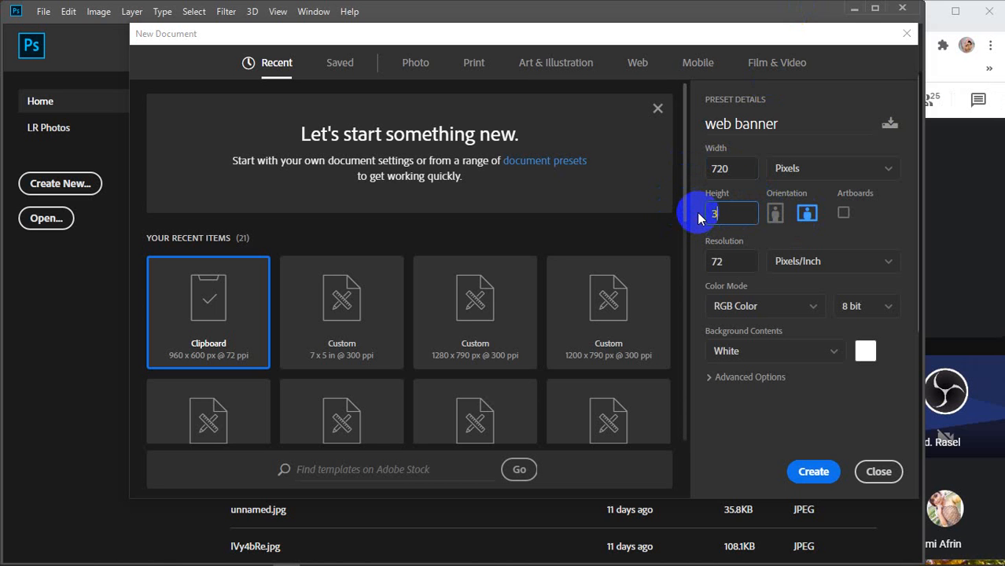
type("300")
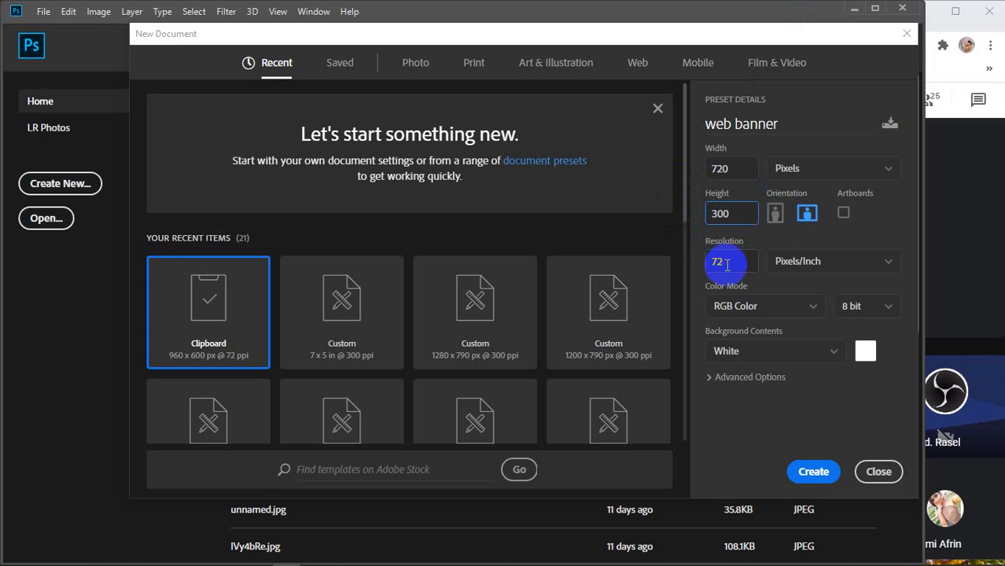
double_click(697, 264)
type("300")
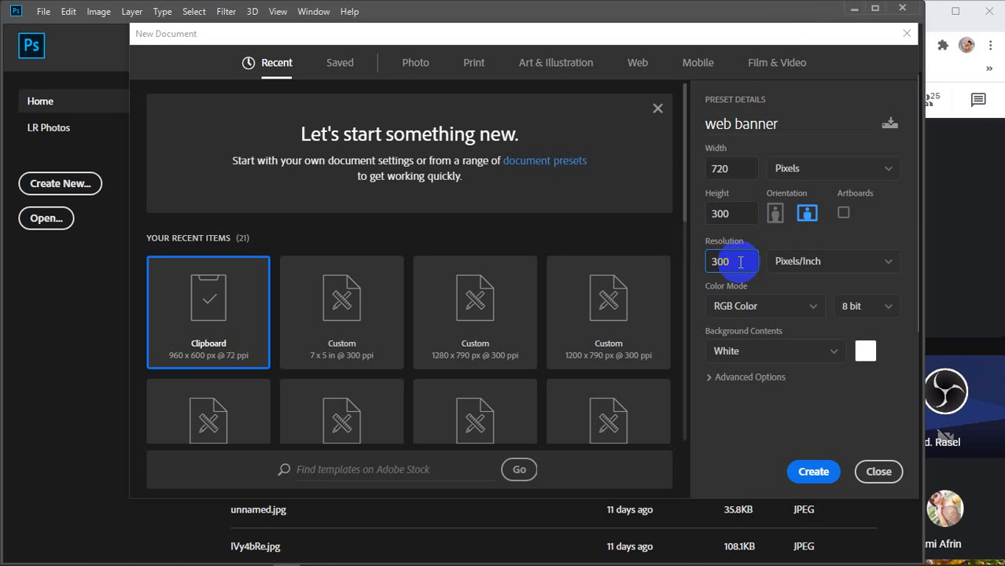
left_click(803, 474)
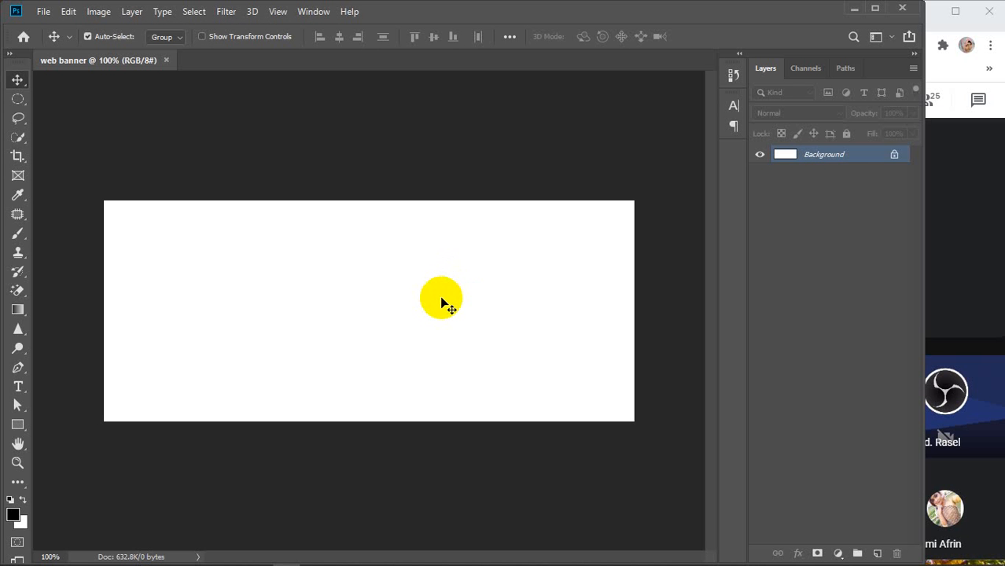
mouse_move(419, 564)
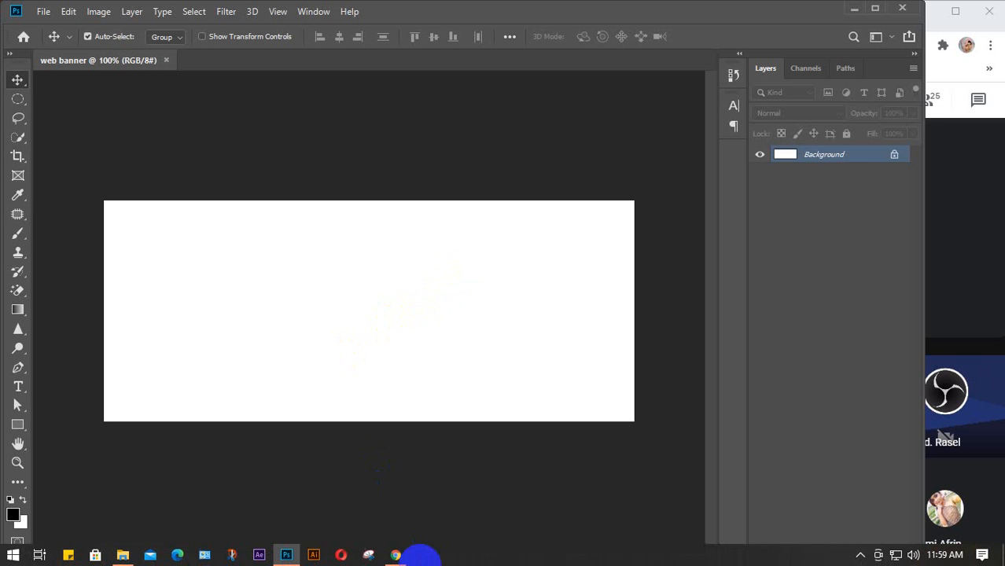
Switch to Chrome and search Google Images for "model face wearing sunglass"
left_click(346, 491)
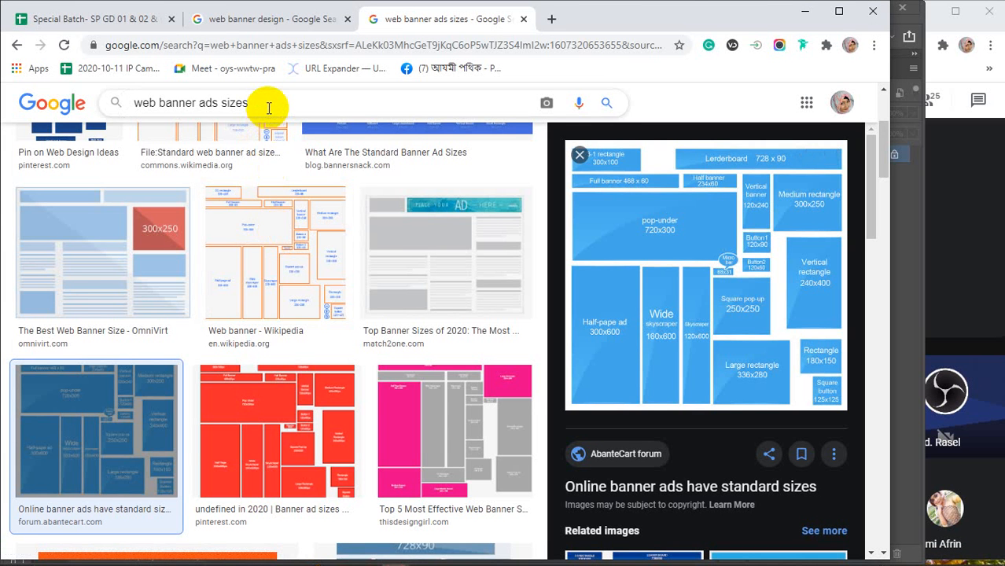
left_click_drag(268, 108, 119, 102)
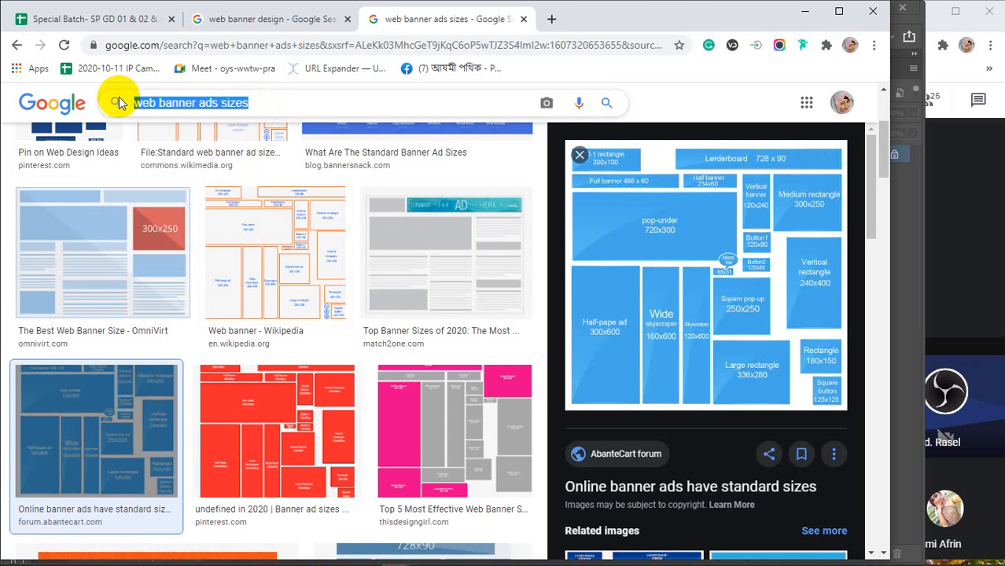
type("mod")
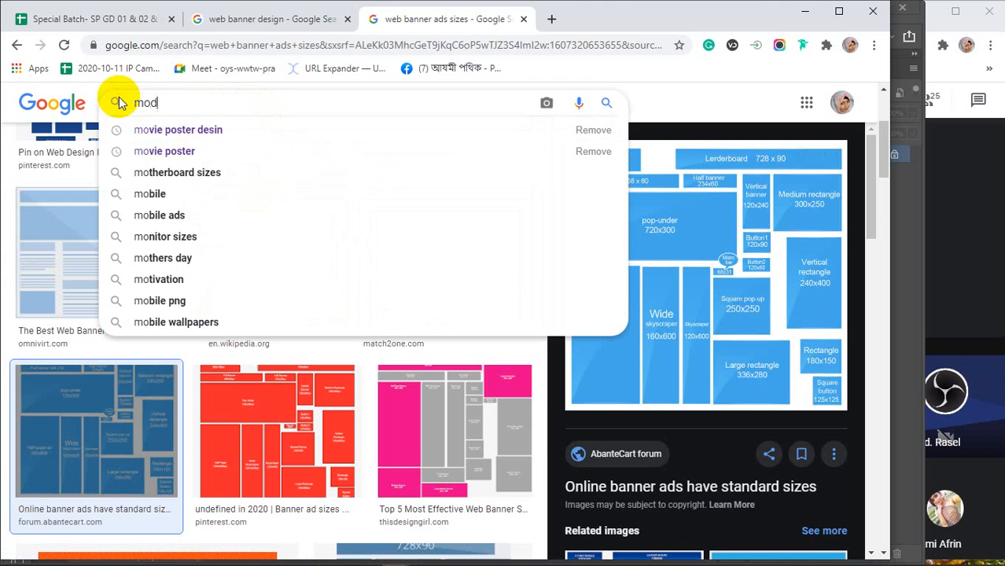
type("el fac")
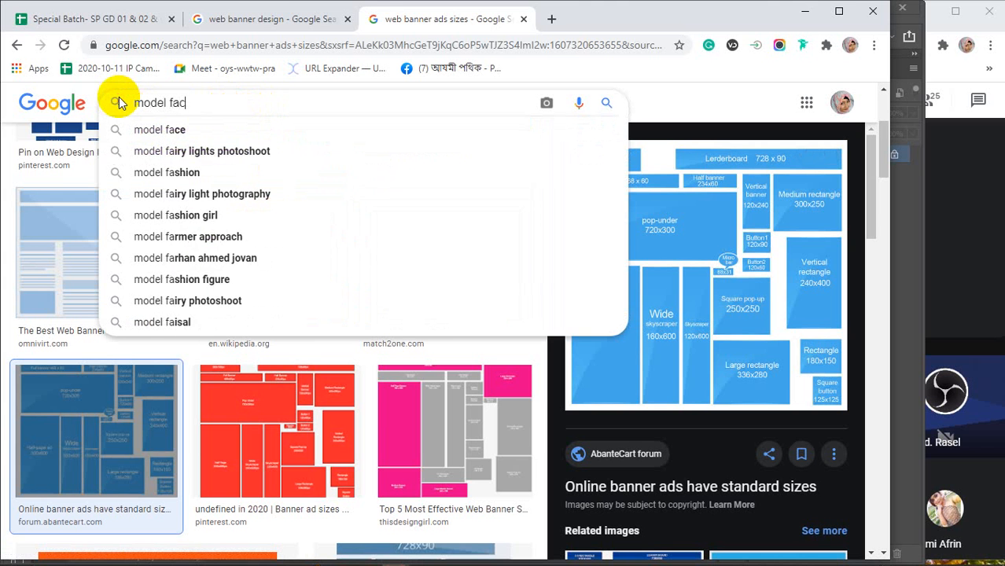
type("e we")
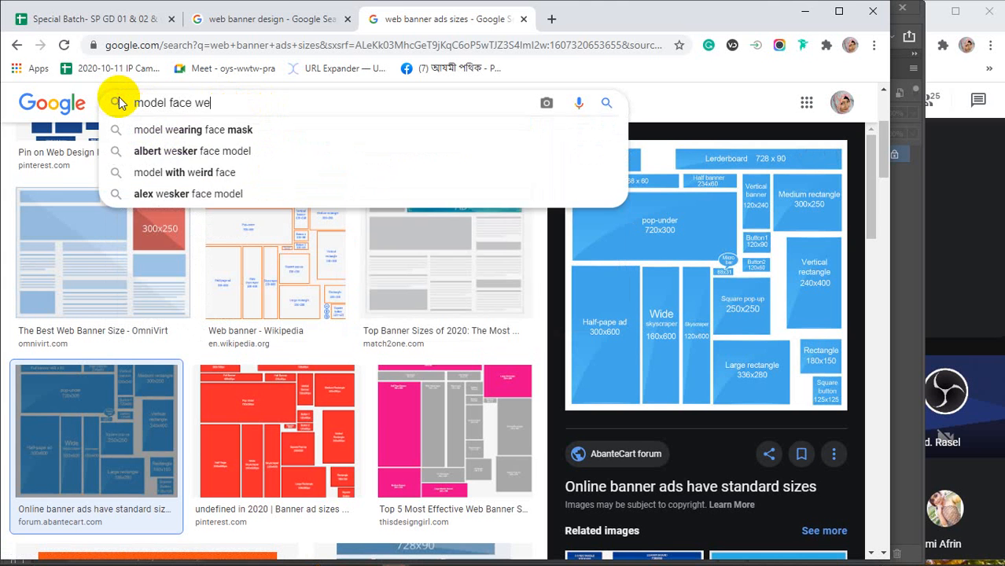
type("aring")
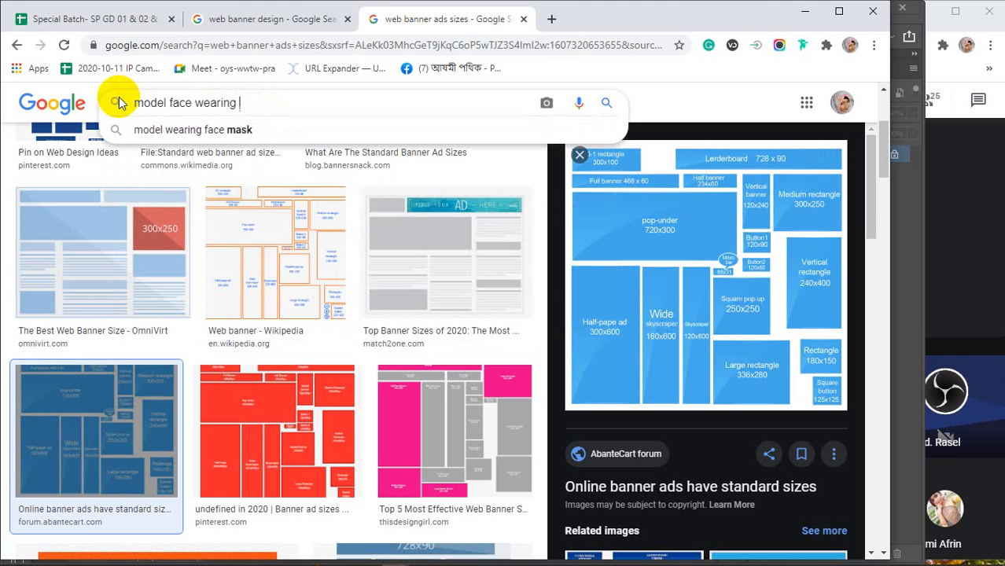
type(" sunglass")
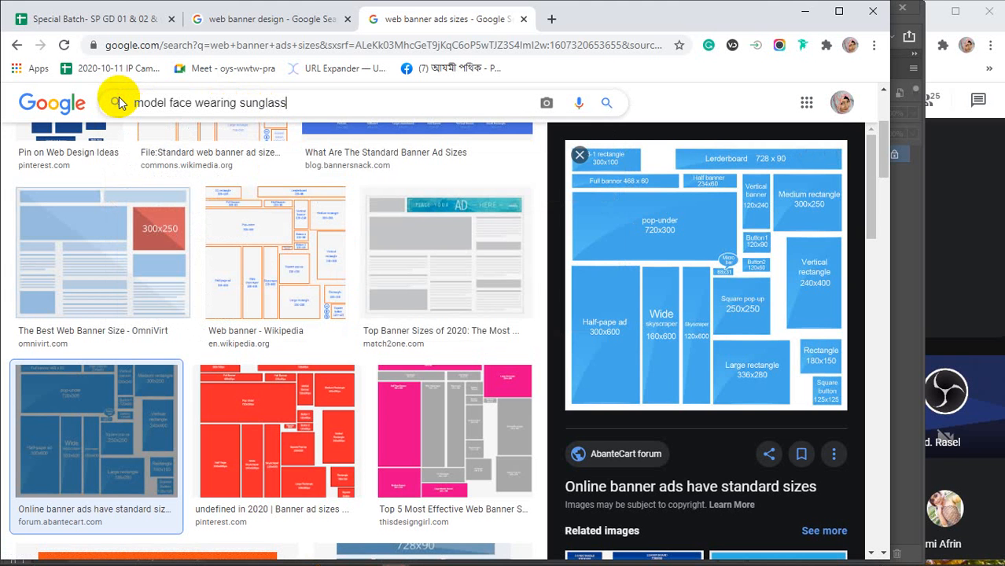
key("Return")
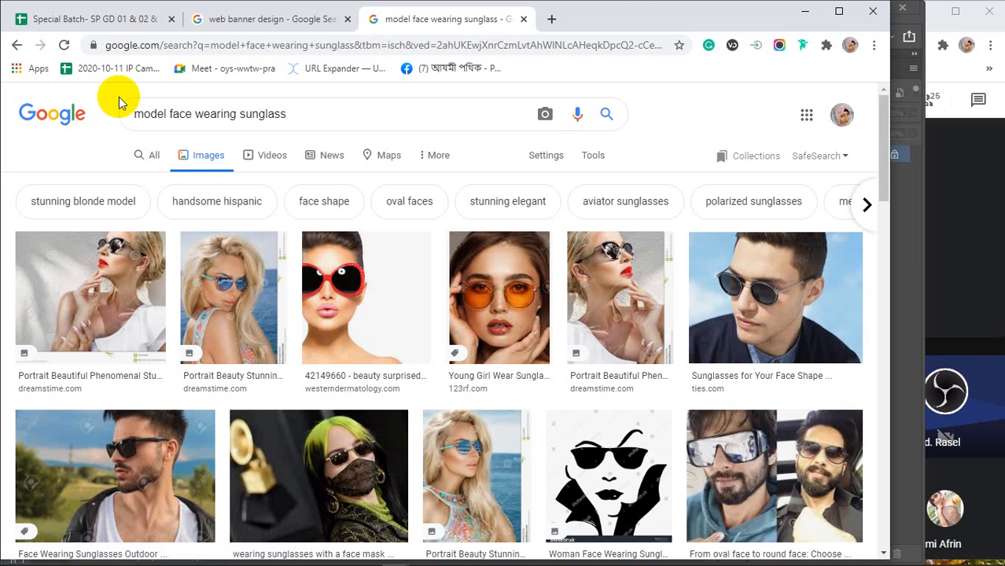
Browse the sunglasses results, preview the Freepik photo of the long-haired woman on a pink background, and look through its related images
scroll(336, 381, "down", 5)
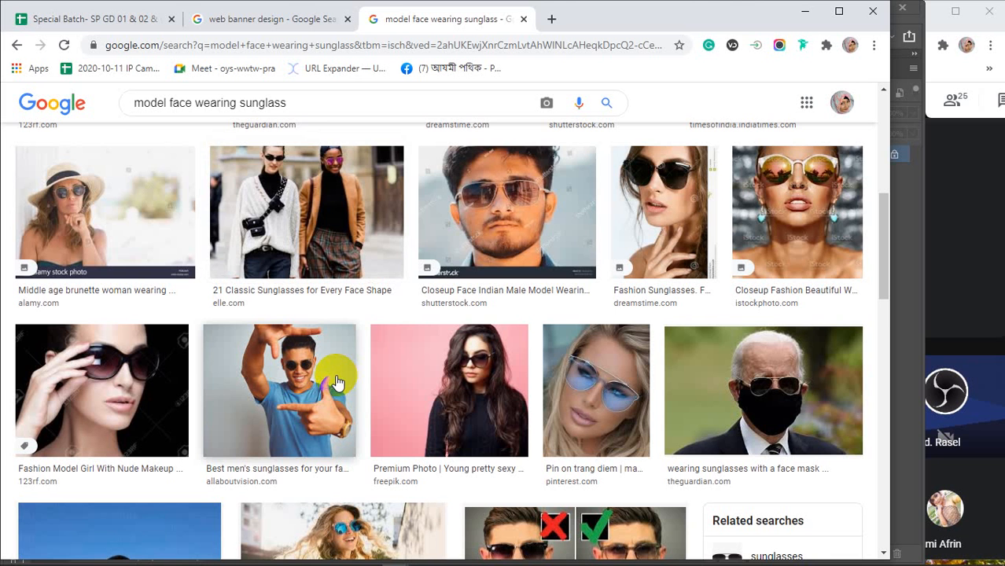
scroll(336, 382, "down", 2)
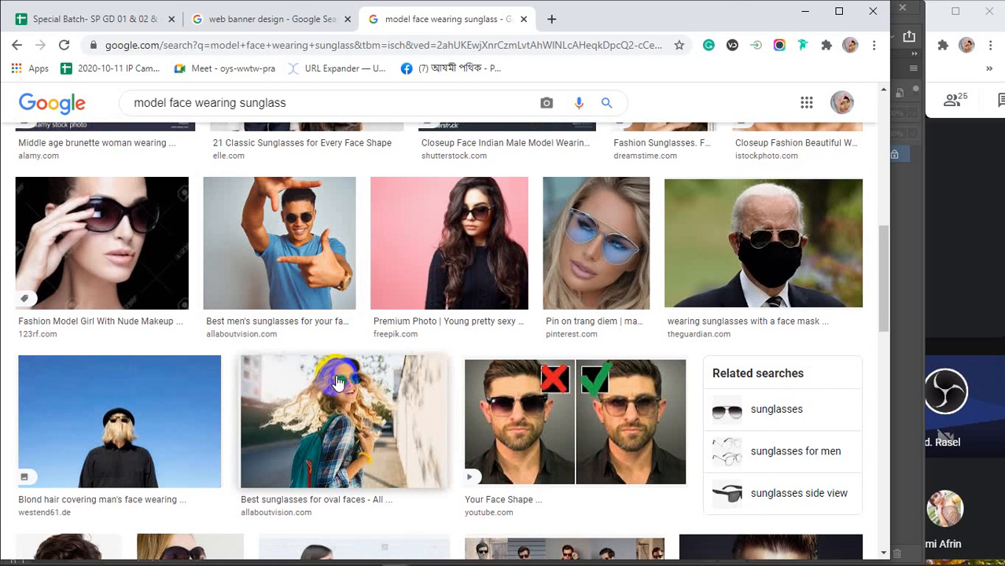
scroll(341, 379, "down", 2)
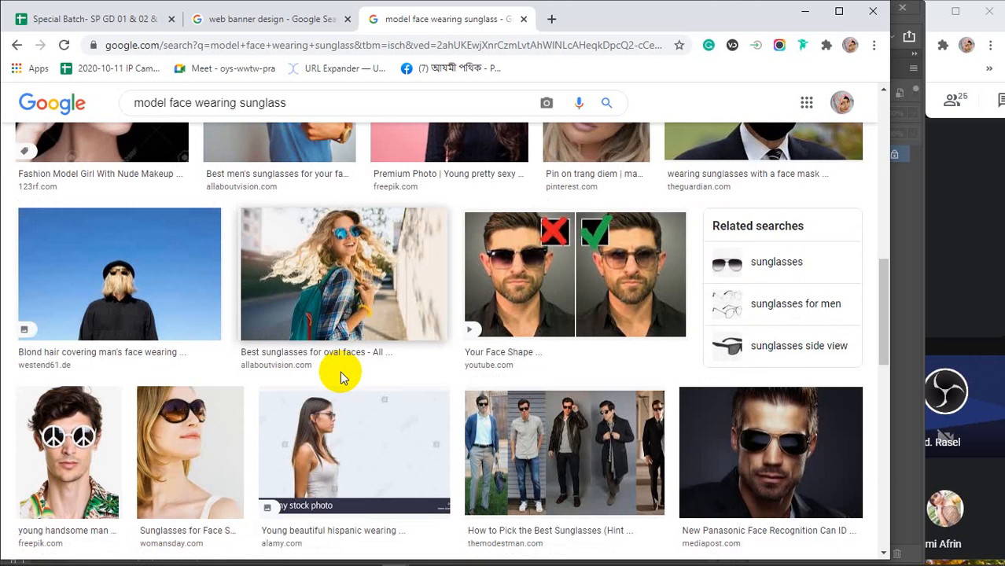
scroll(338, 378, "up", 4)
left_click(472, 370)
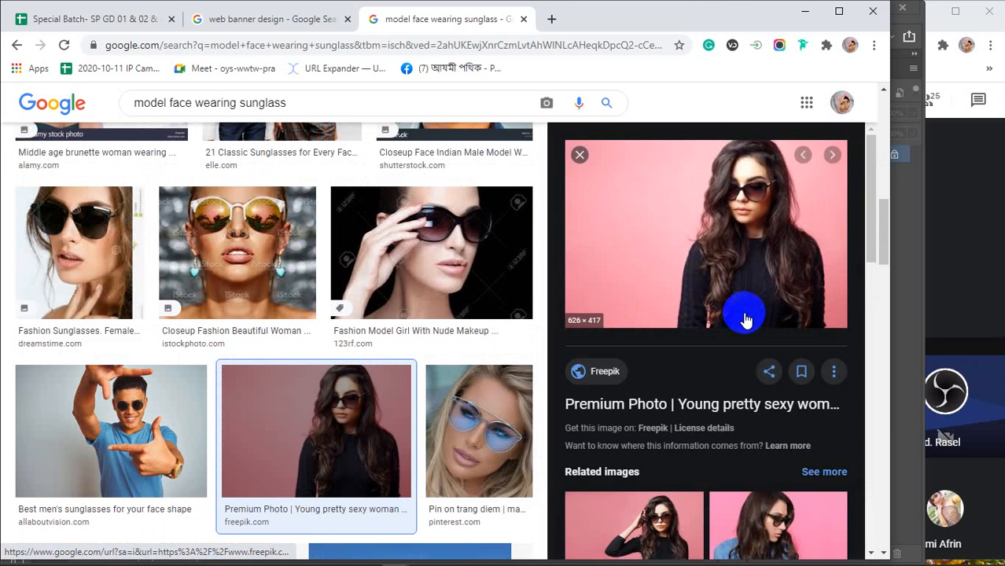
scroll(740, 314, "down", 3)
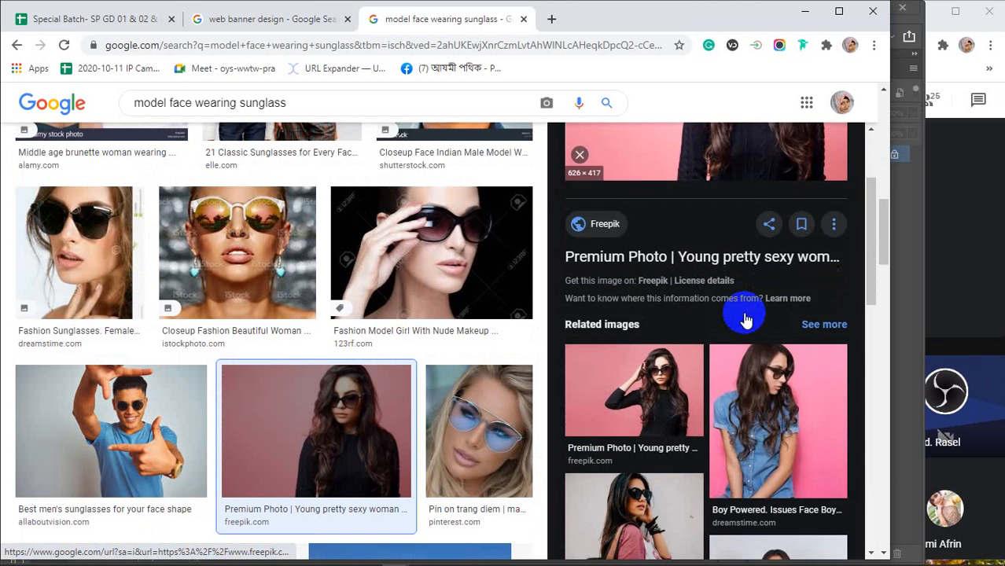
scroll(743, 314, "down", 6)
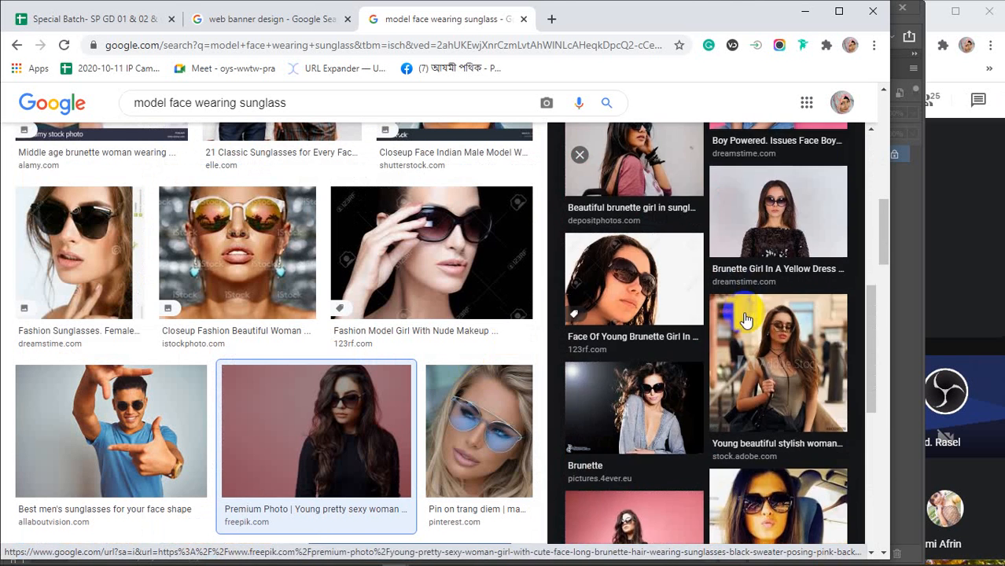
scroll(745, 320, "down", 3)
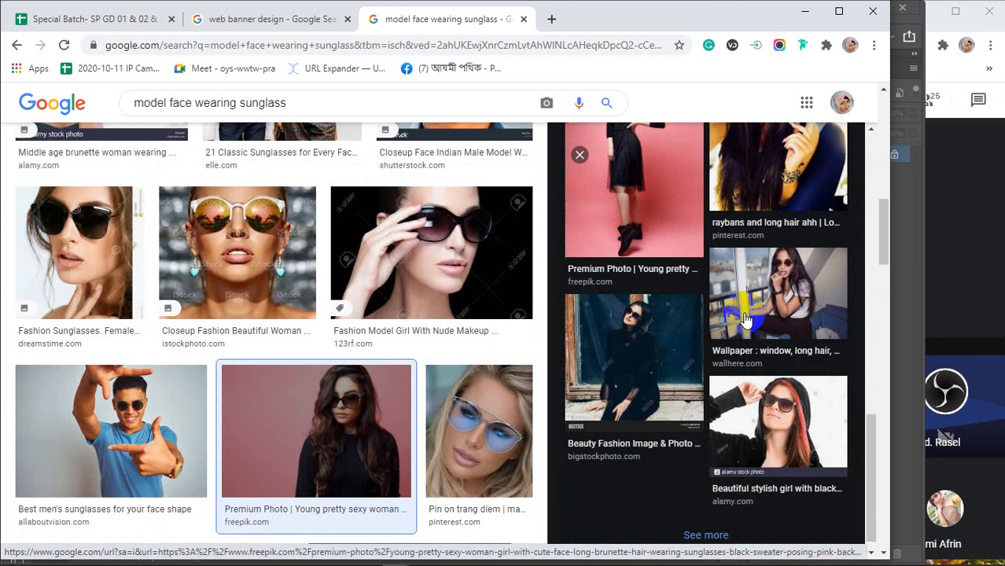
Browse further down the results, preview the agefotostock photo of the girl on an orange background, and look through its related images
scroll(399, 343, "up", 3)
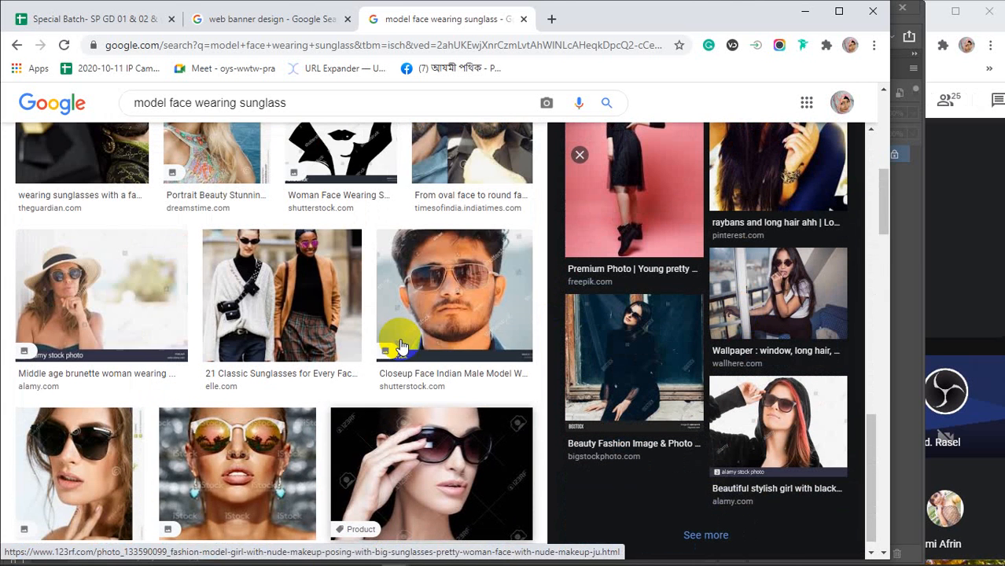
scroll(408, 361, "down", 4)
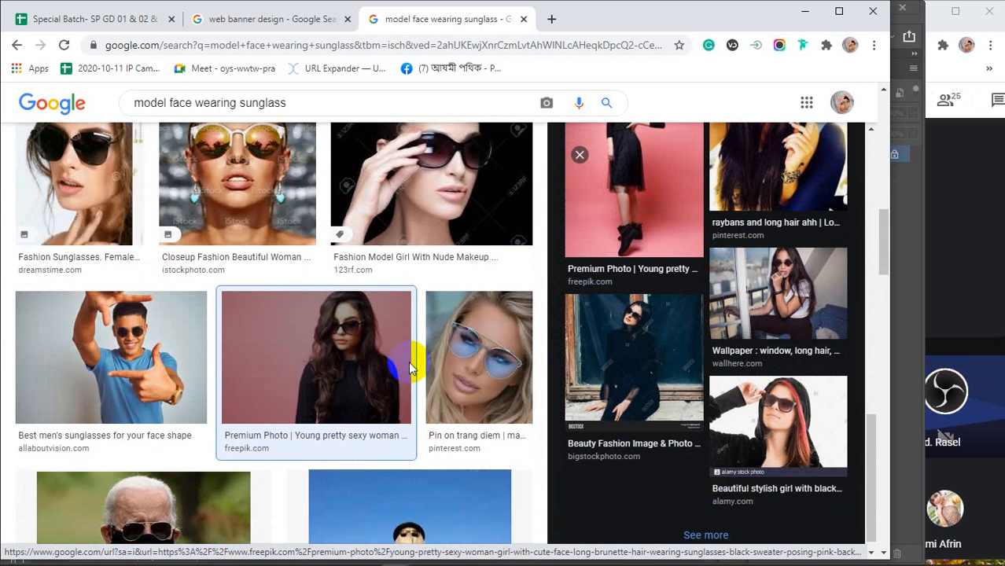
scroll(408, 361, "down", 6)
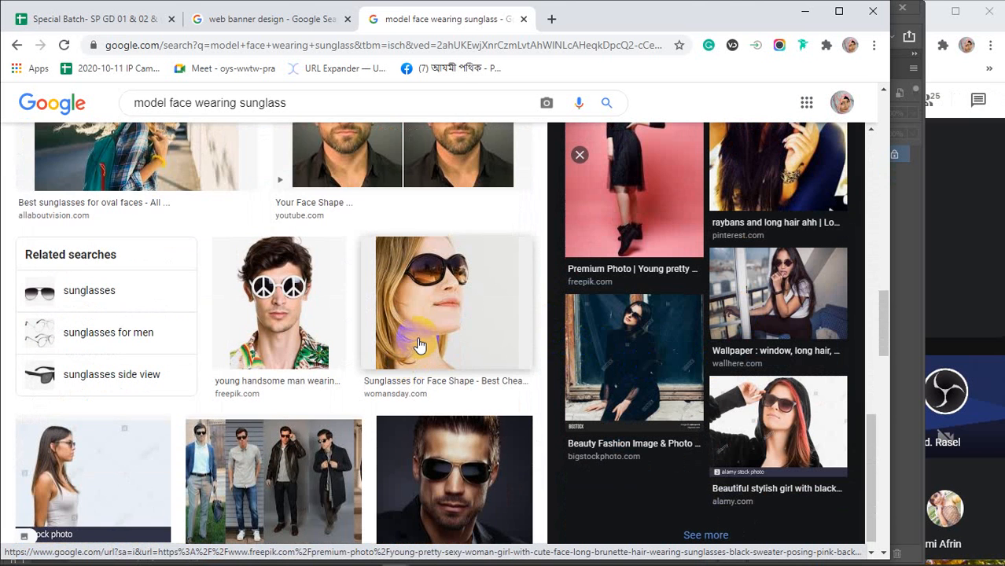
scroll(419, 345, "down", 5)
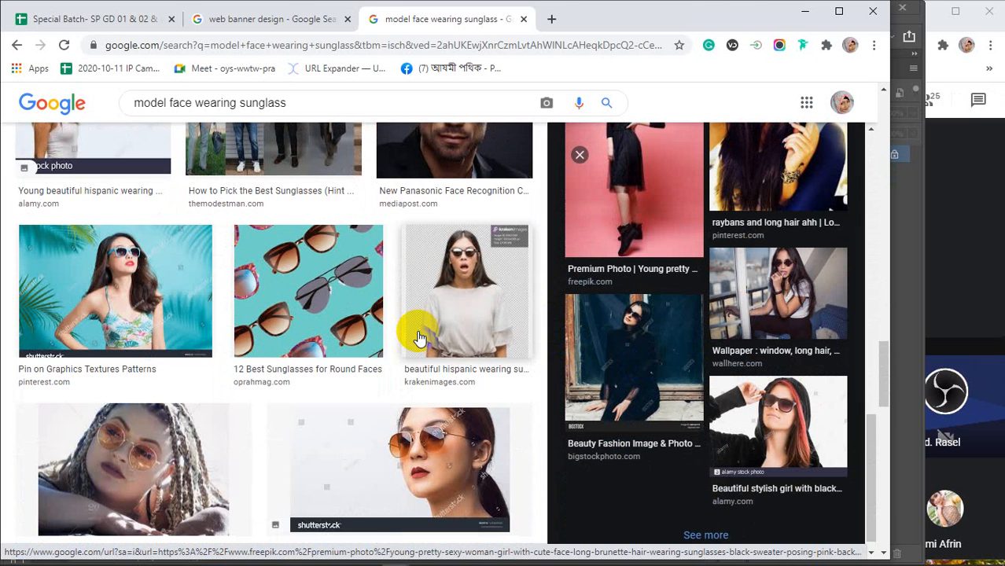
scroll(419, 338, "down", 5)
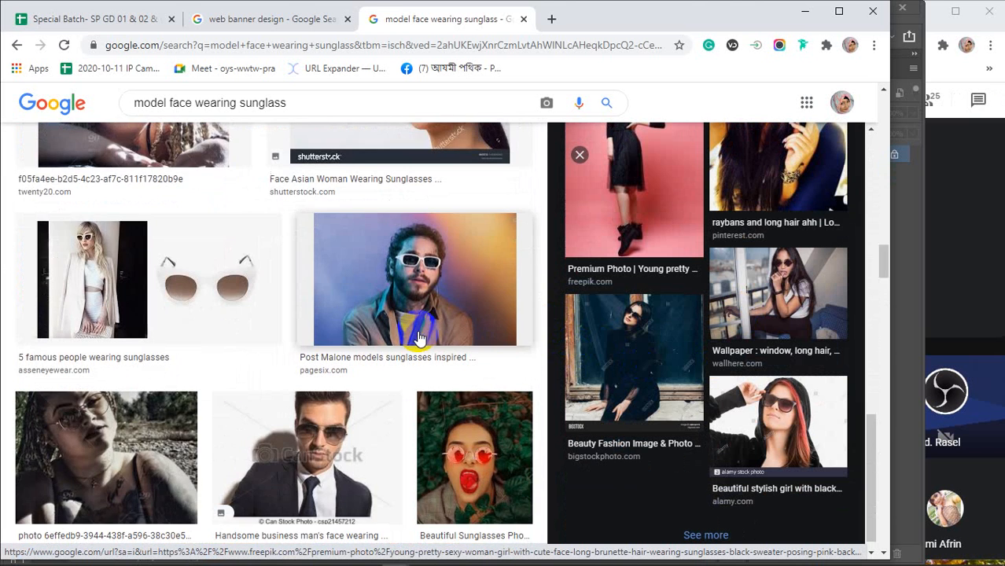
scroll(419, 338, "down", 2)
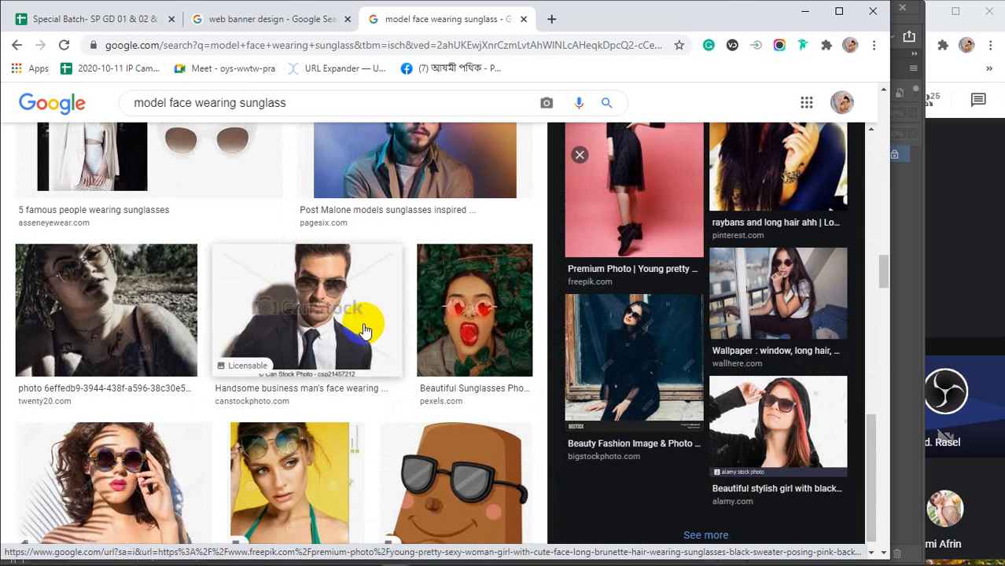
scroll(364, 330, "down", 2)
scroll(364, 330, "down", 8)
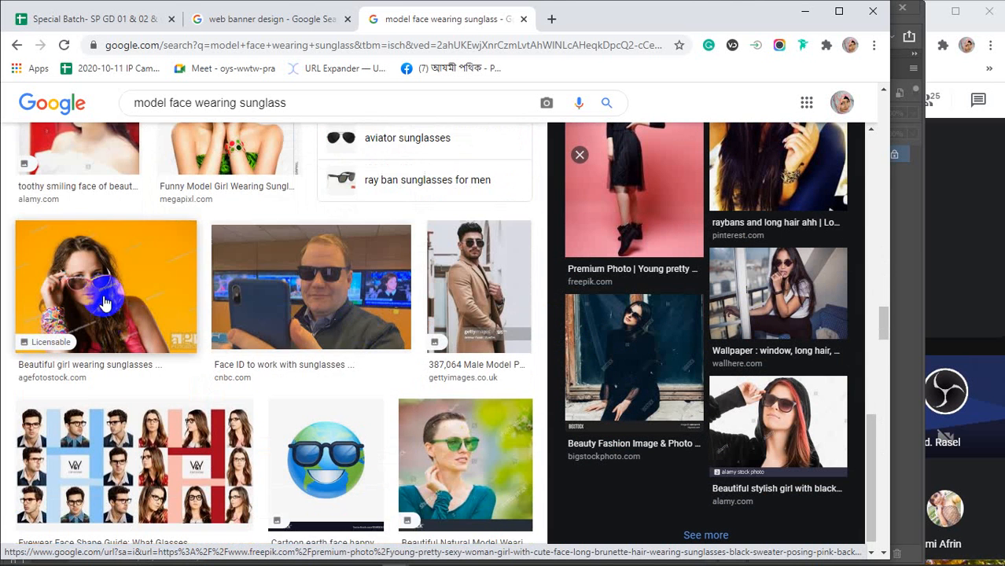
left_click(106, 291)
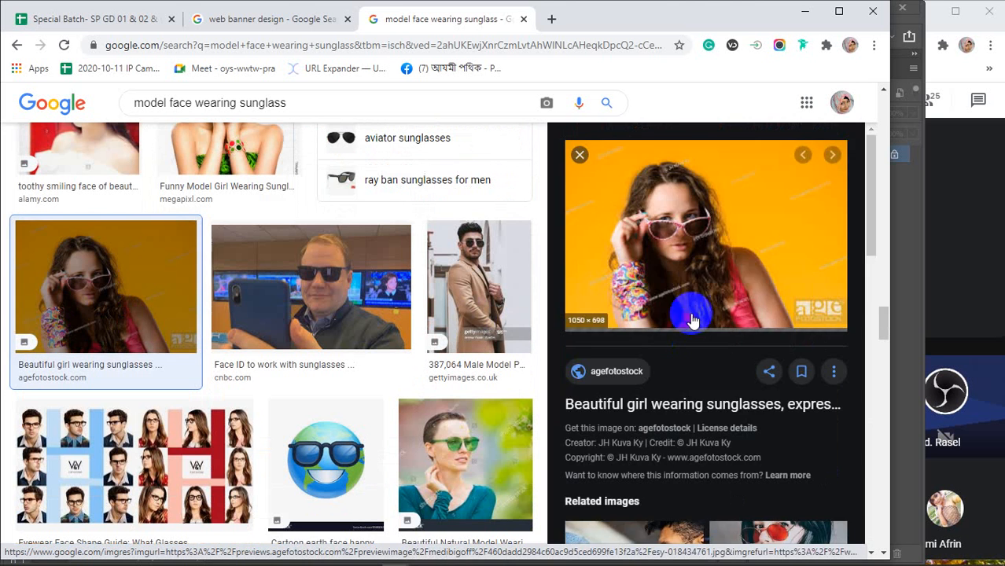
scroll(708, 285, "down", 3)
scroll(708, 280, "down", 5)
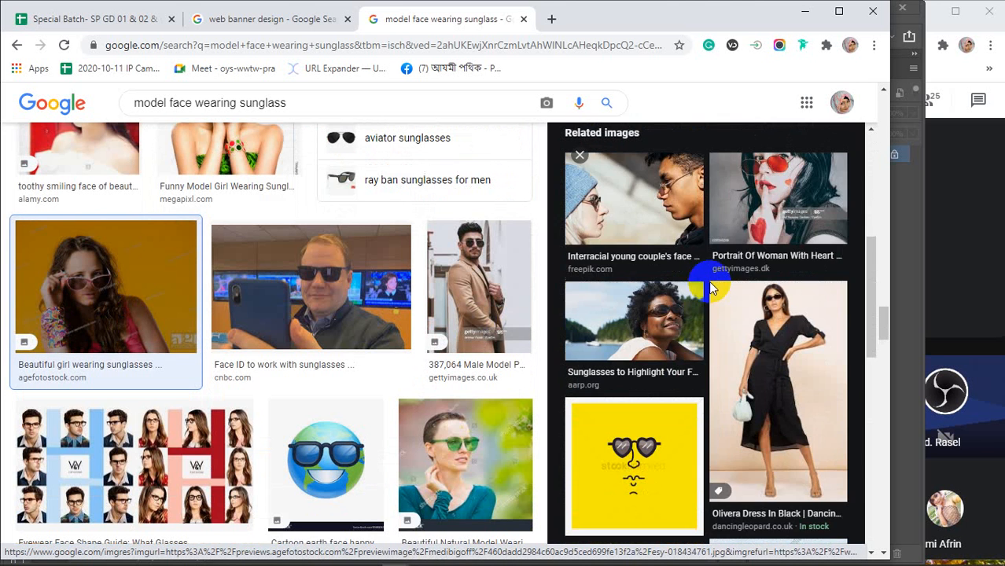
scroll(299, 291, "down", 3)
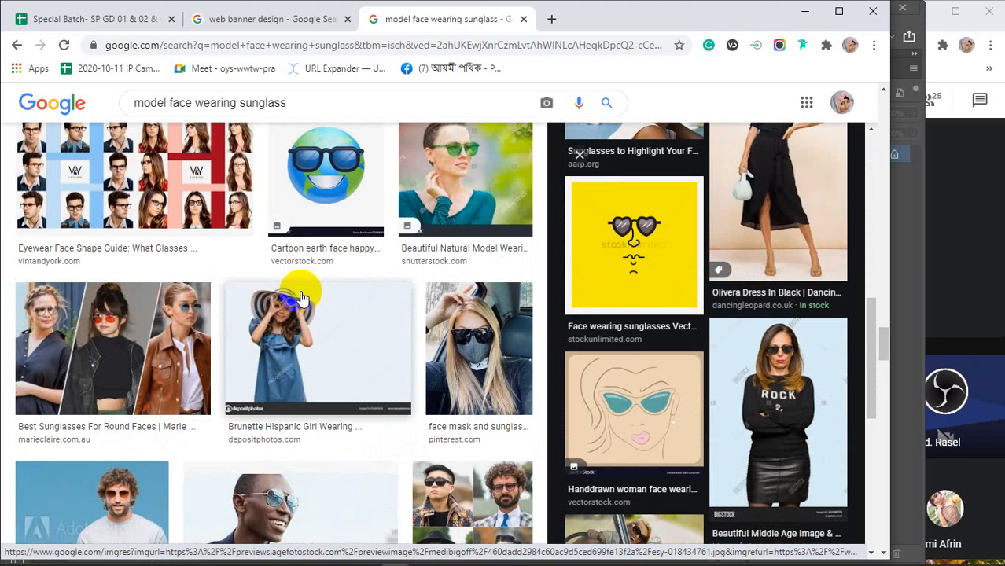
Return to the first results, preview the Western Dermatology photo of the model in red sunglasses, and look through its related images
scroll(301, 298, "down", 3)
scroll(296, 303, "down", 8)
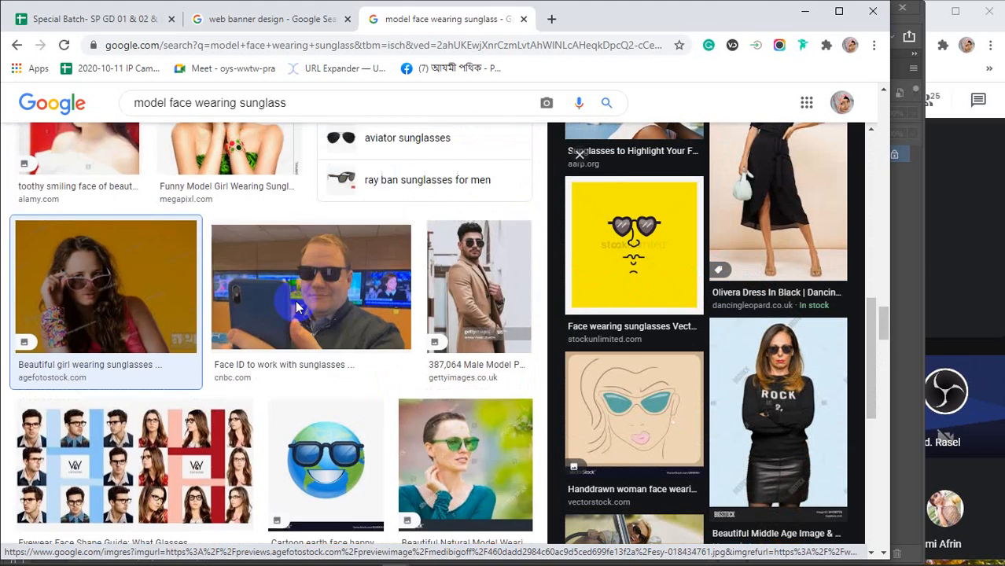
scroll(296, 305, "up", 4)
scroll(294, 300, "up", 15)
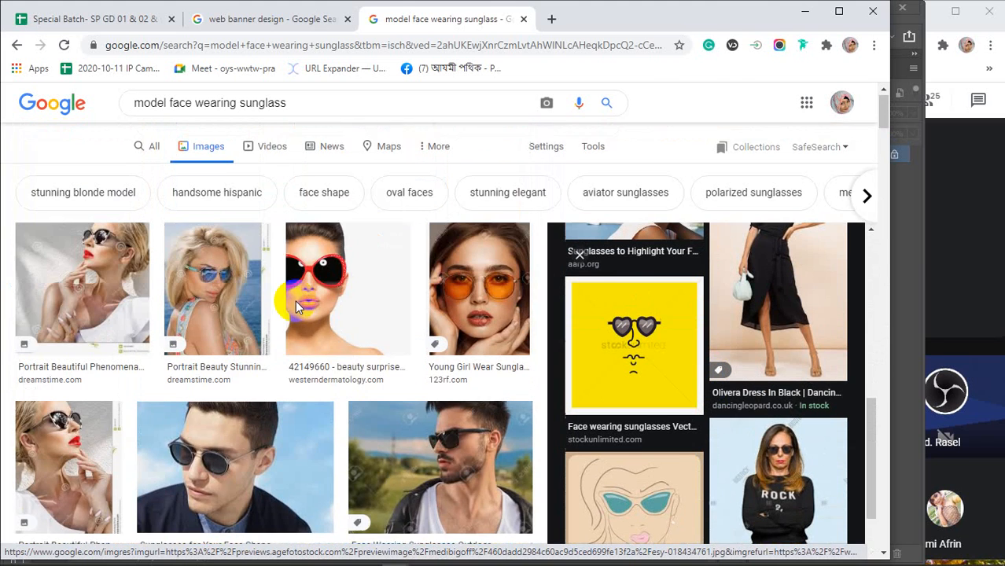
left_click(346, 314)
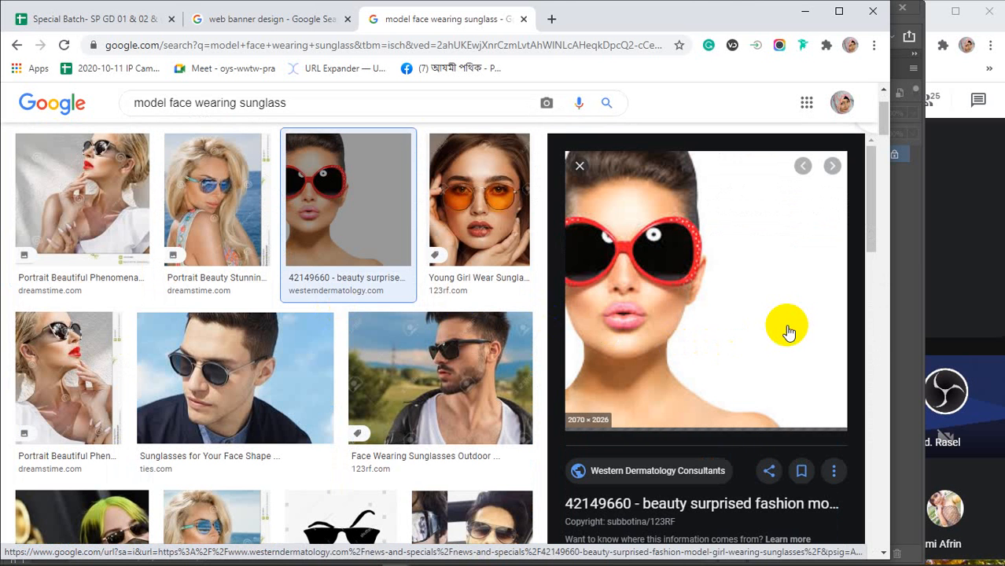
scroll(788, 331, "down", 10)
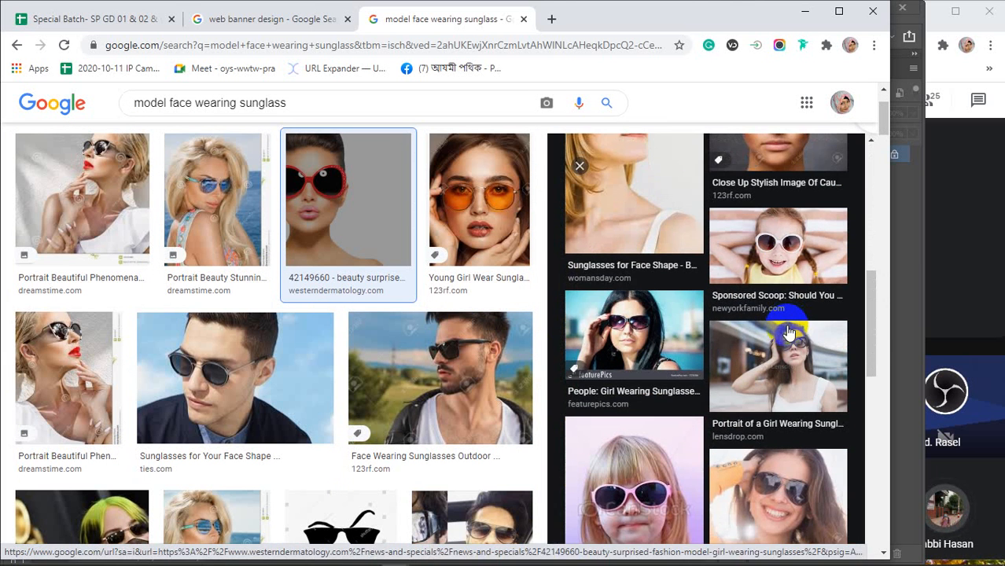
scroll(788, 332, "down", 2)
scroll(789, 332, "down", 4)
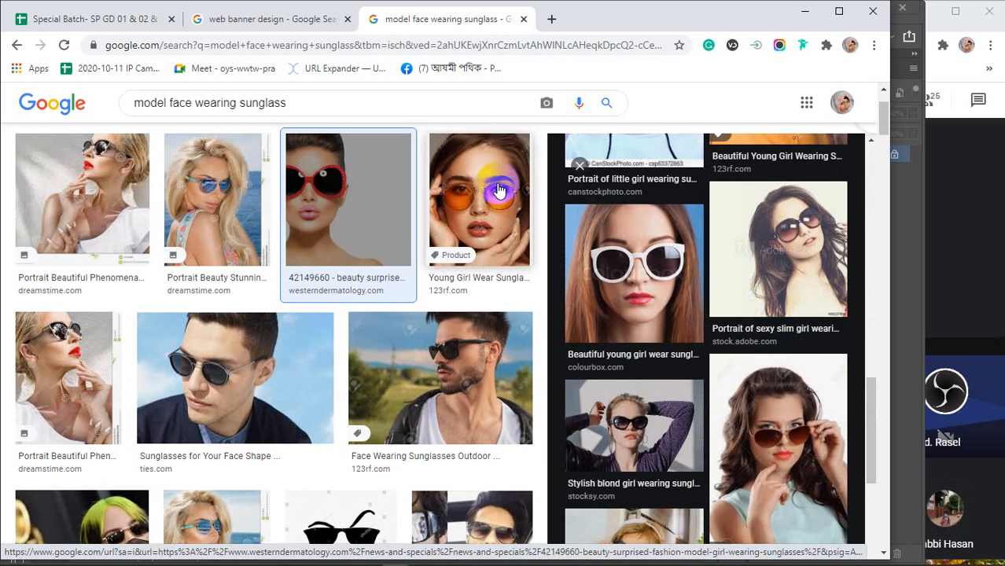
Search Google for "pixabay" in a new tab and open the Pixabay website
left_click(552, 19)
type("p")
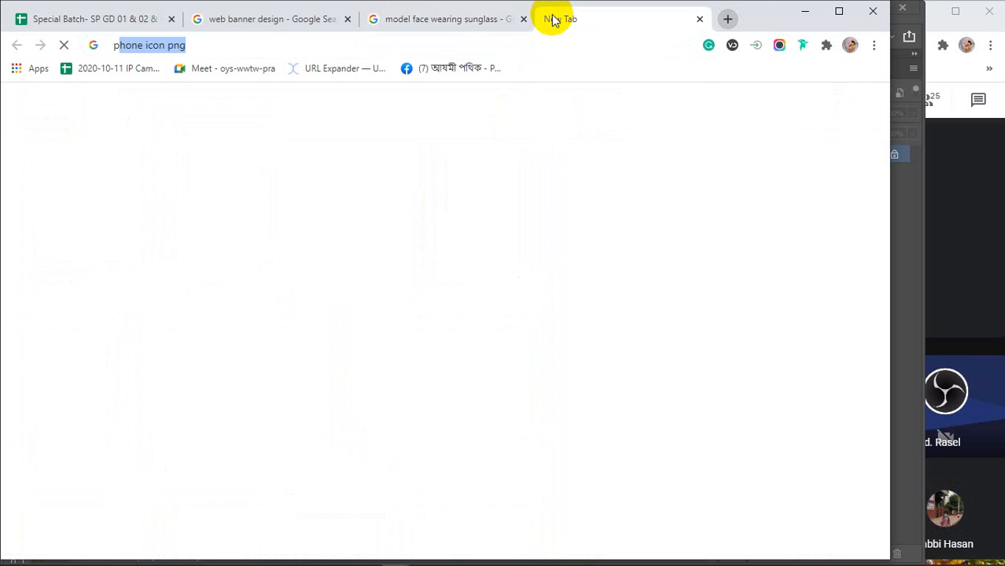
key("BackSpace")
type("i")
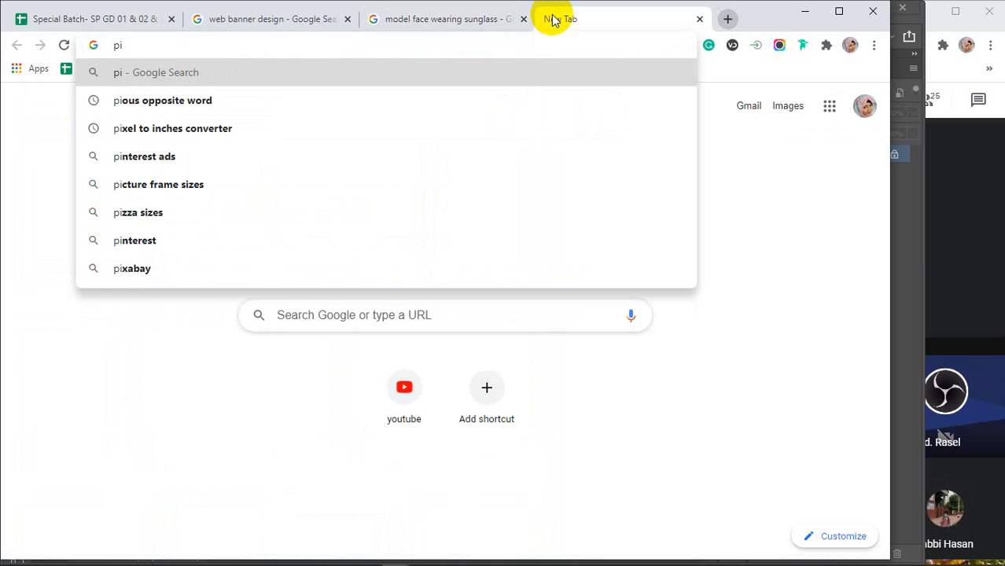
type("xabay")
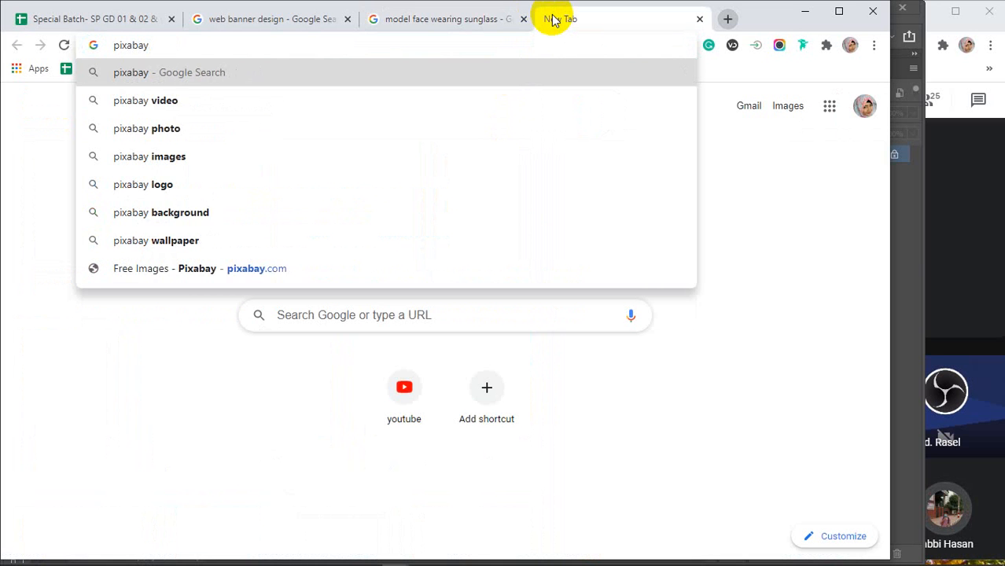
key("Return")
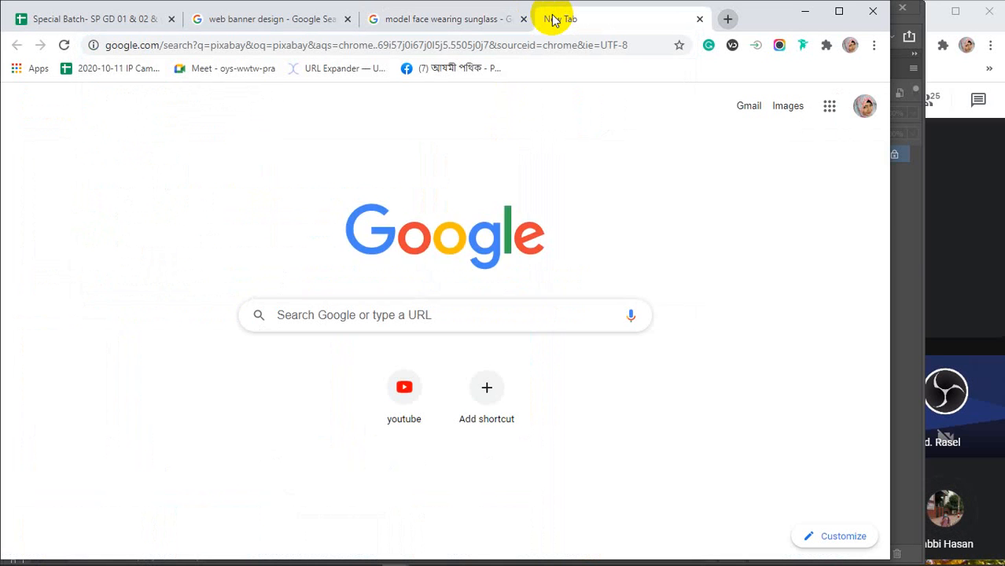
left_click(185, 236)
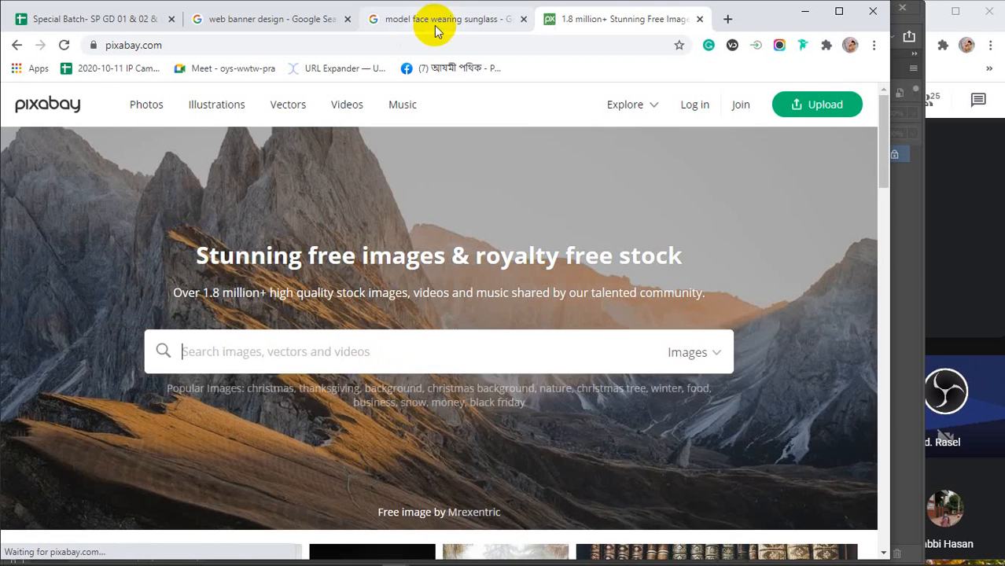
Copy the search phrase from the Google Images results and search Pixabay for "model face wearing sunglass"
left_click(444, 18)
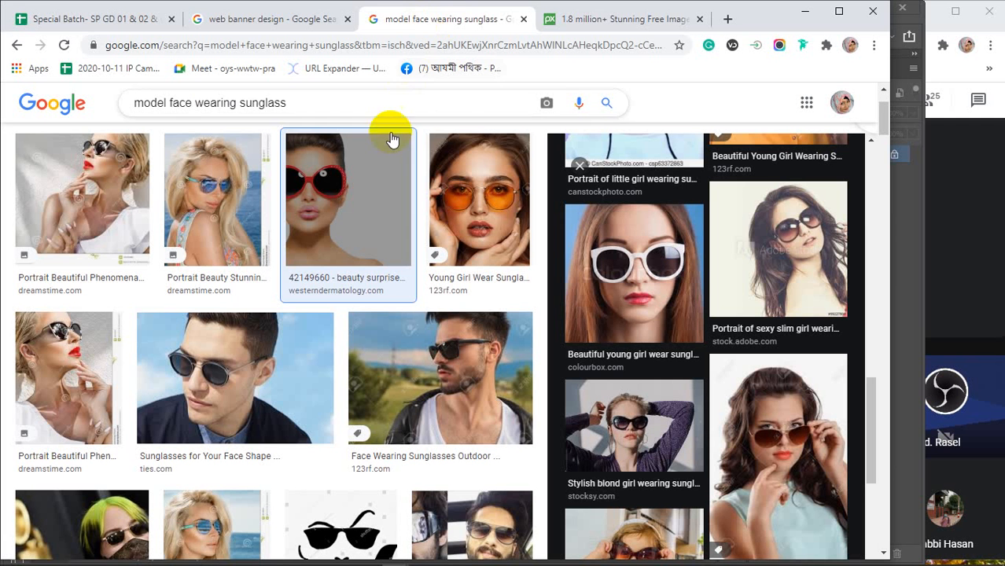
left_click_drag(299, 102, 134, 103)
key("ctrl+c")
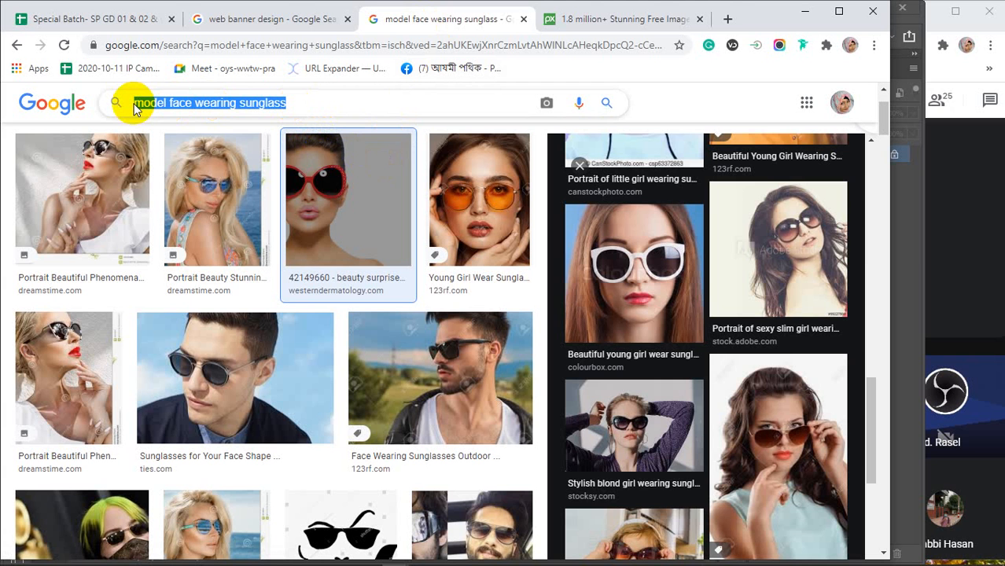
scroll(705, 295, "down", 3)
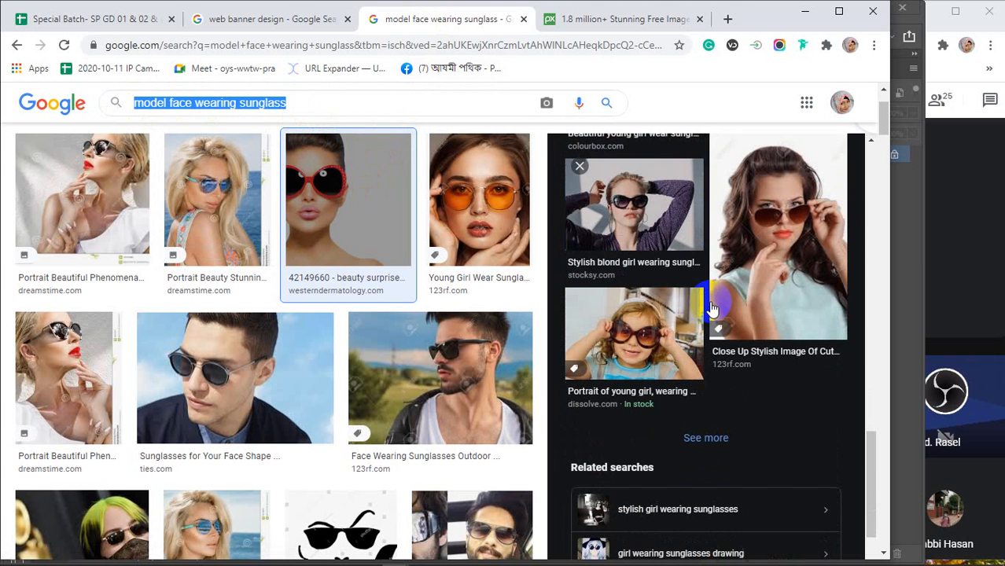
left_click(607, 19)
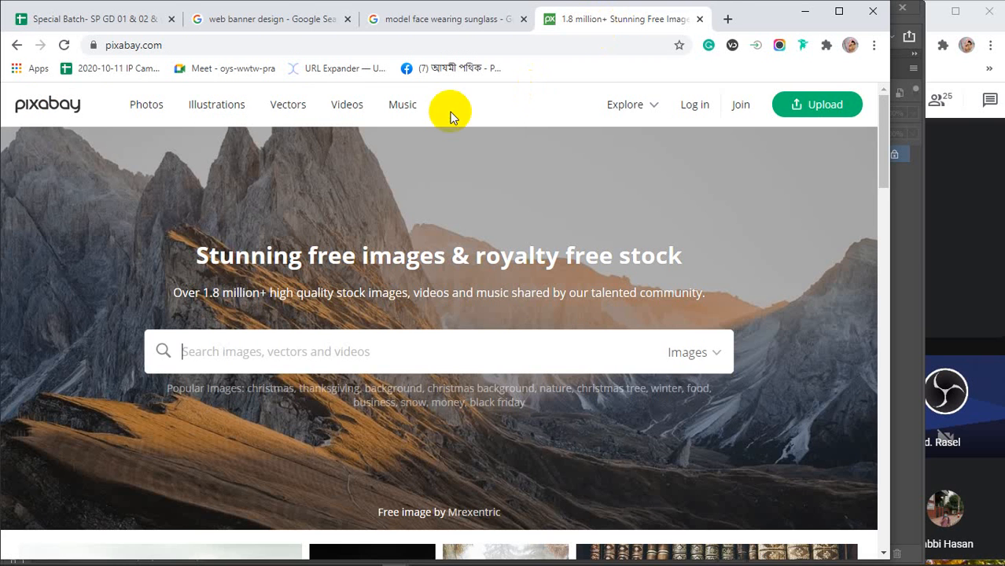
left_click(305, 356)
key("ctrl+v")
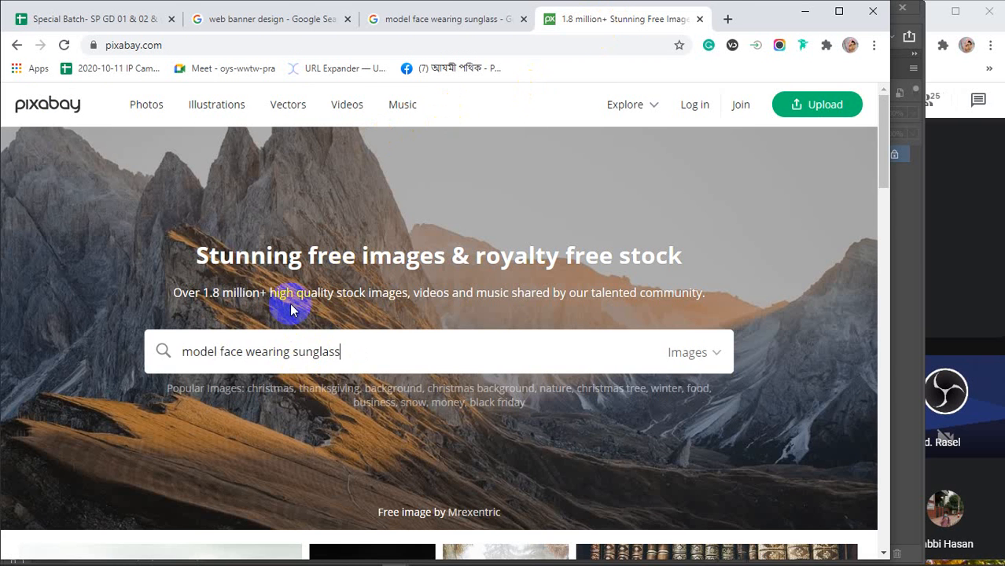
key("Return")
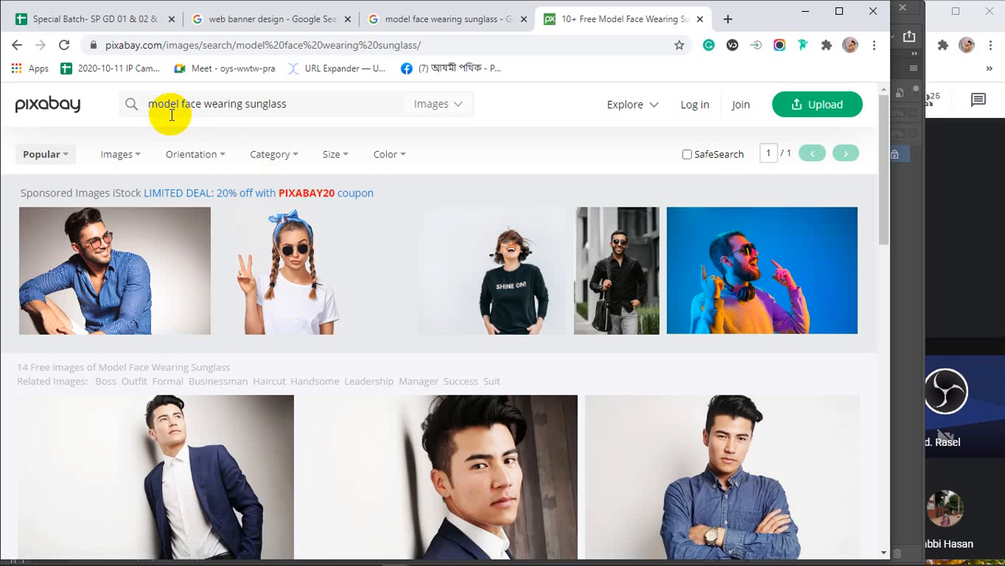
Browse the Pixabay results, open the sponsored iStock photo of the braided woman in a blue headband, look through its page, and close it
scroll(336, 330, "down", 4)
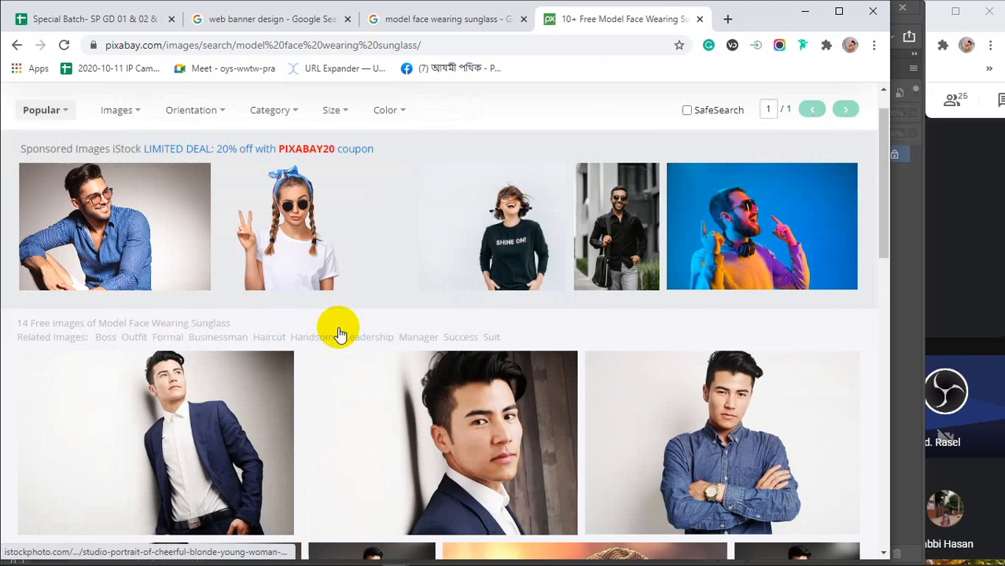
scroll(337, 326, "down", 5)
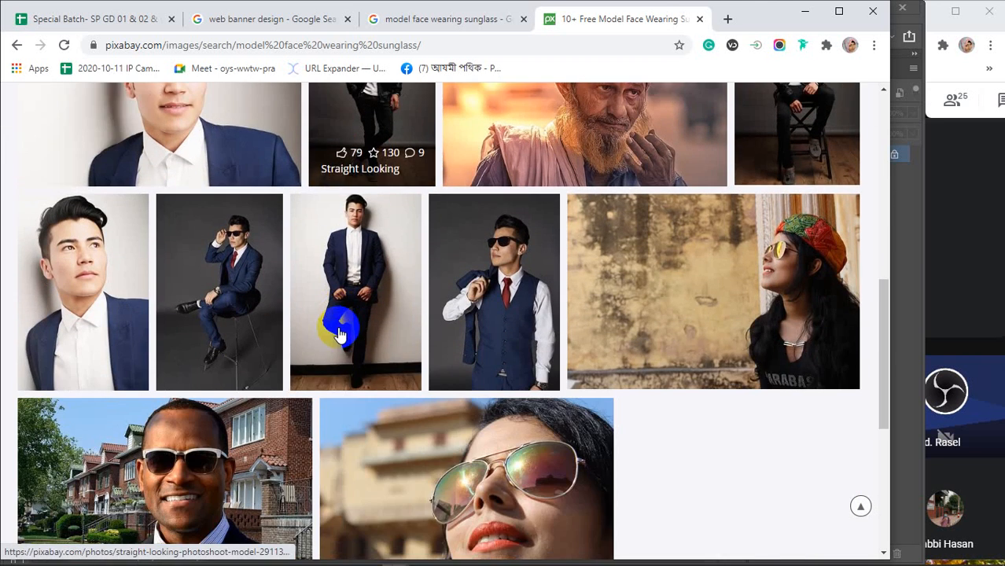
scroll(337, 334, "down", 2)
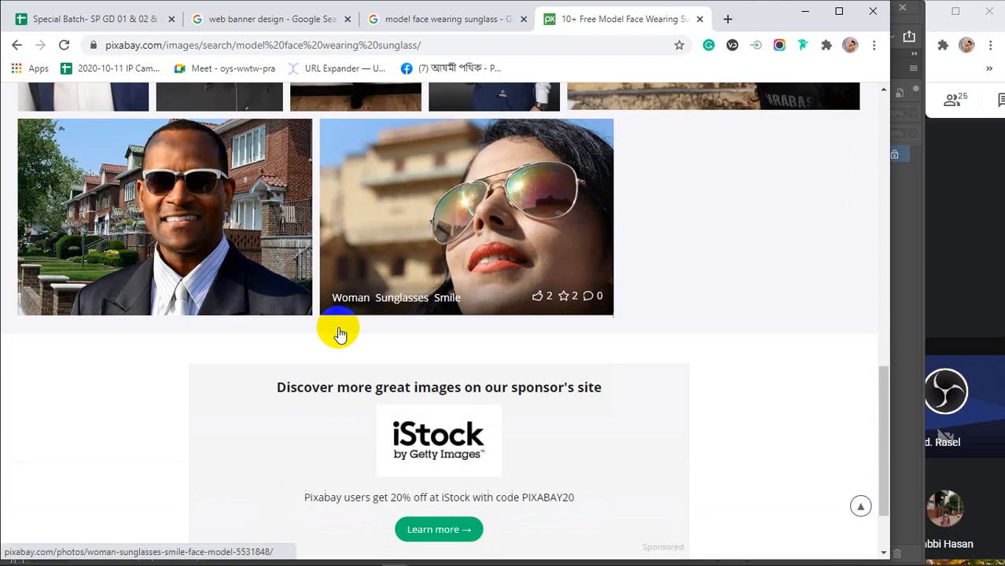
scroll(337, 334, "up", 4)
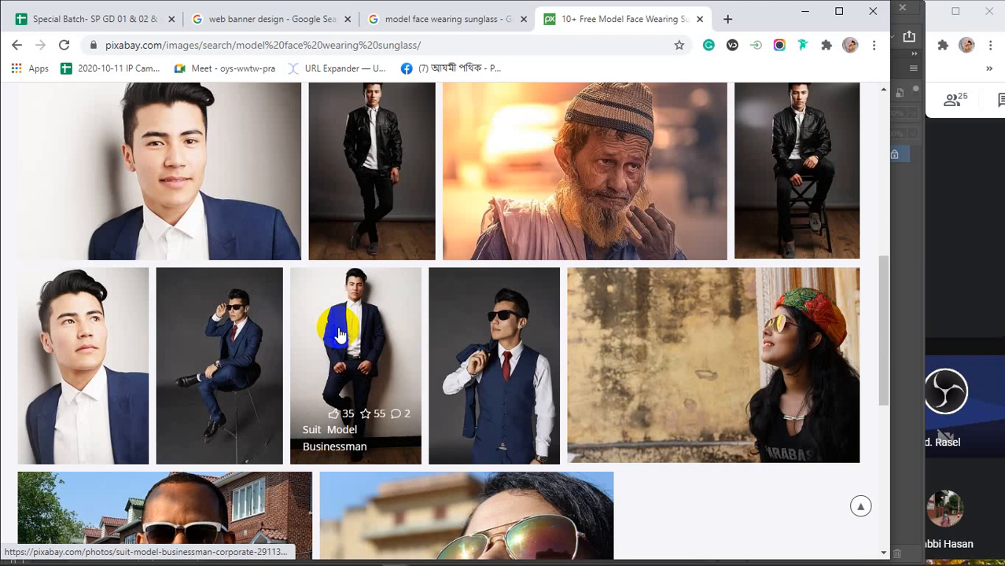
scroll(339, 334, "up", 3)
scroll(339, 335, "up", 4)
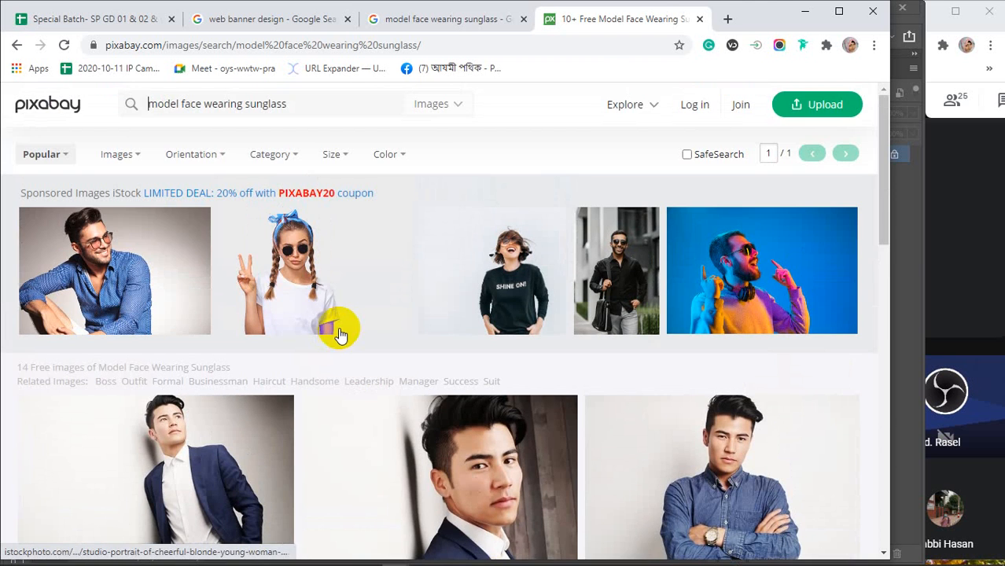
left_click(291, 275)
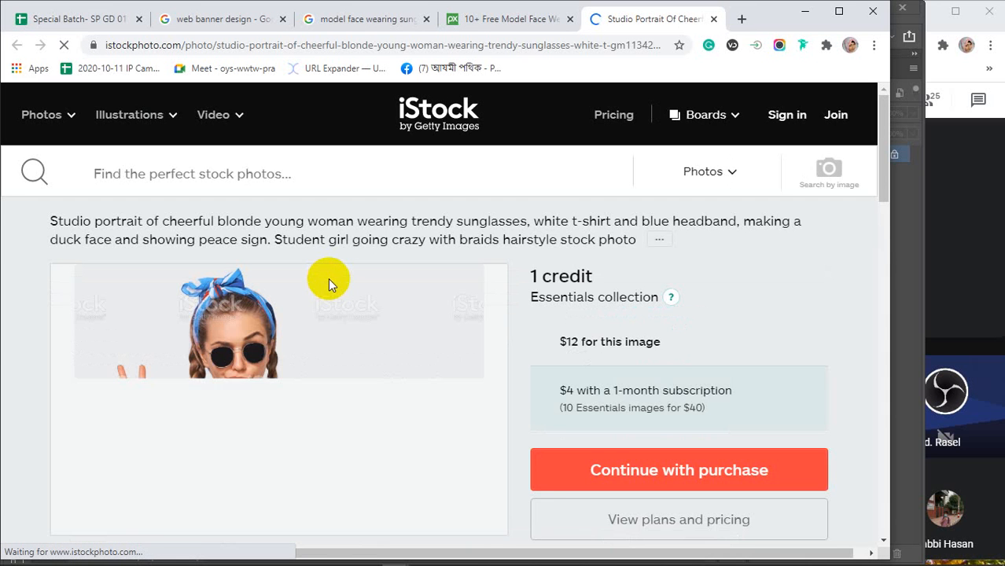
scroll(328, 277, "down", 3)
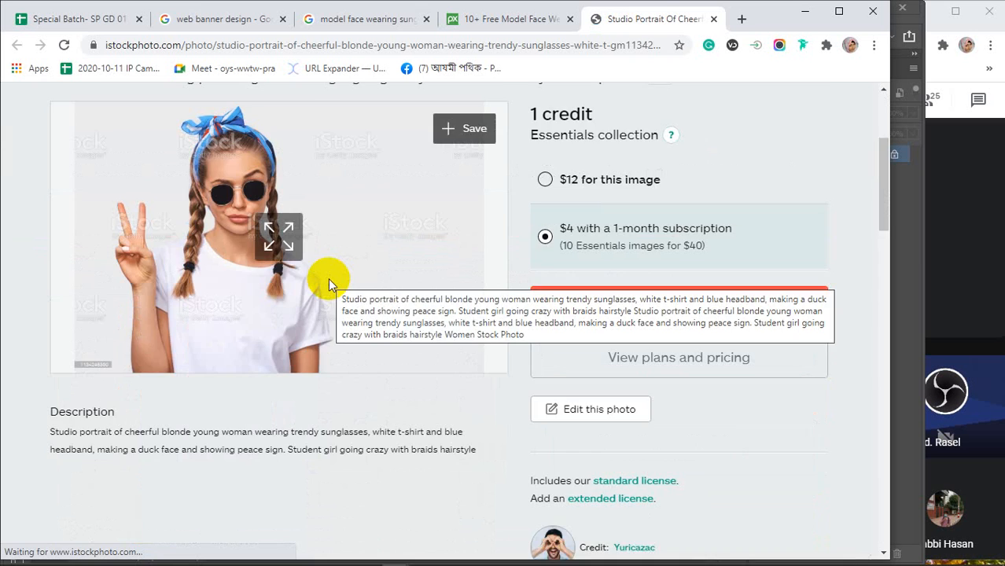
scroll(328, 277, "down", 4)
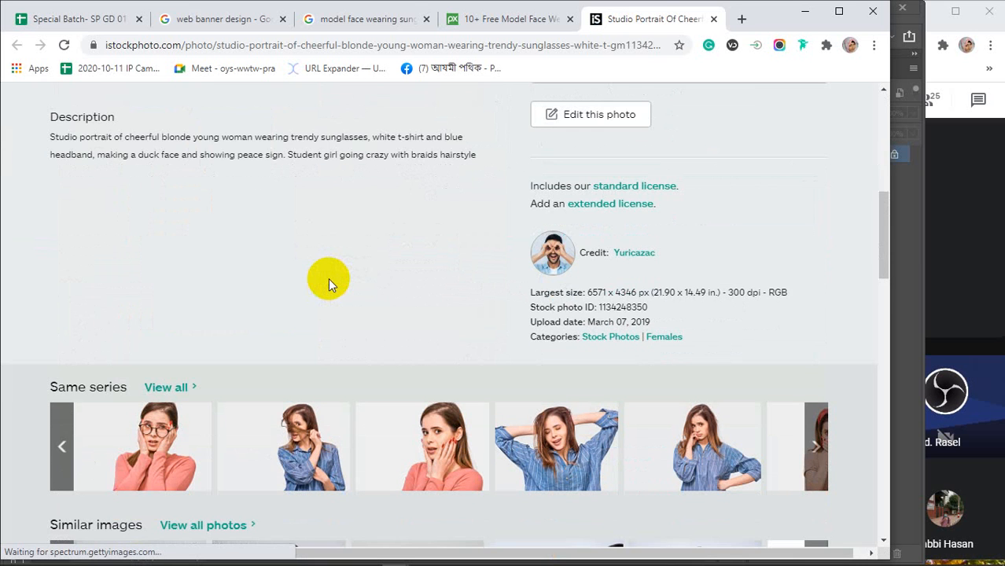
scroll(328, 277, "up", 7)
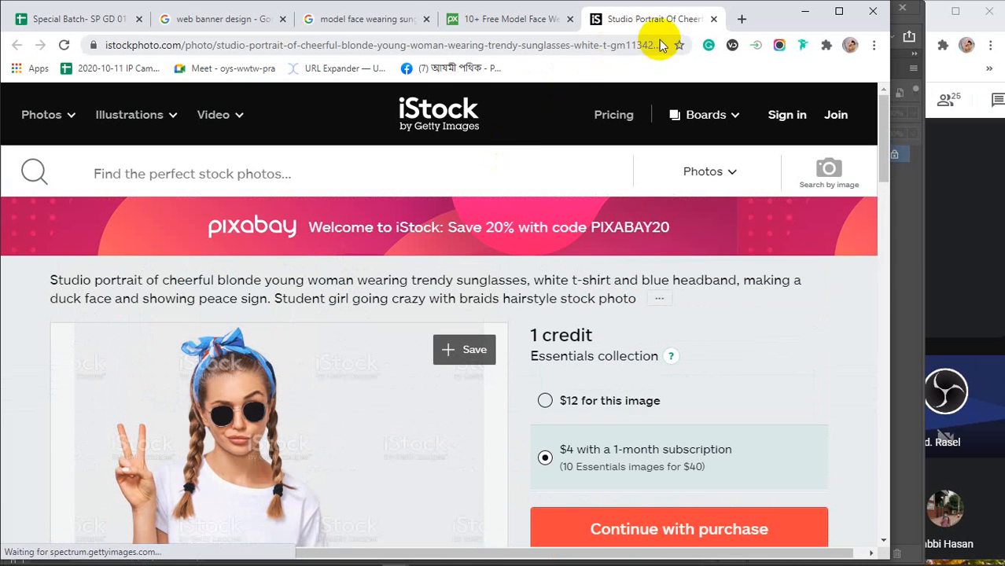
left_click(712, 20)
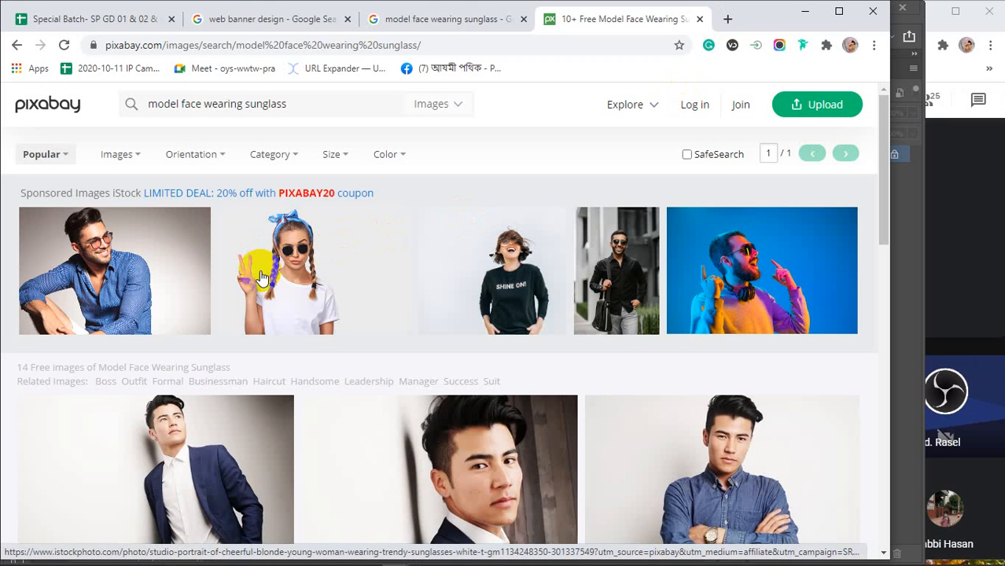
Copy the sponsored image of the braided woman in sunglasses, switch to Photoshop, and paste it into the web banner document
right_click(260, 272)
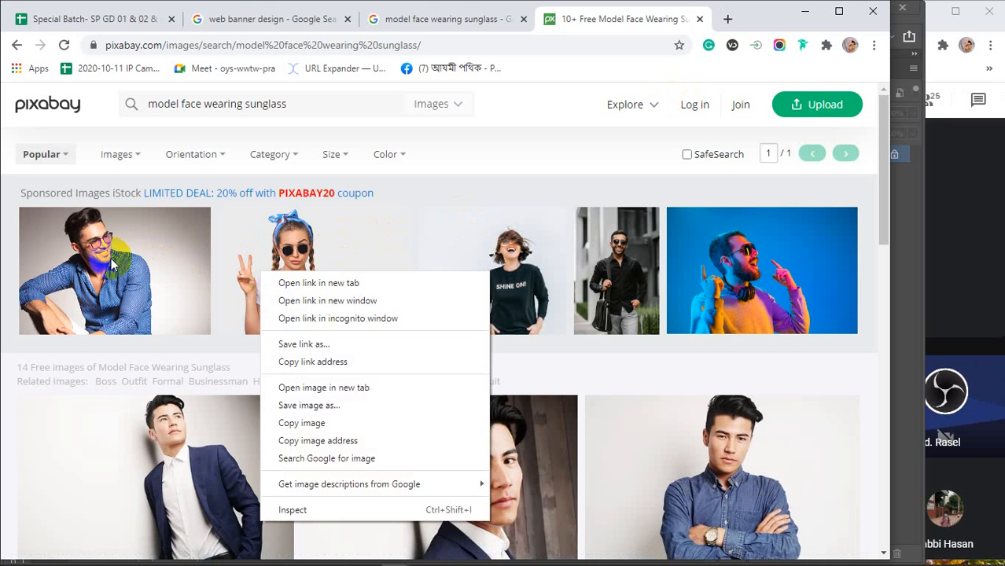
left_click(302, 424)
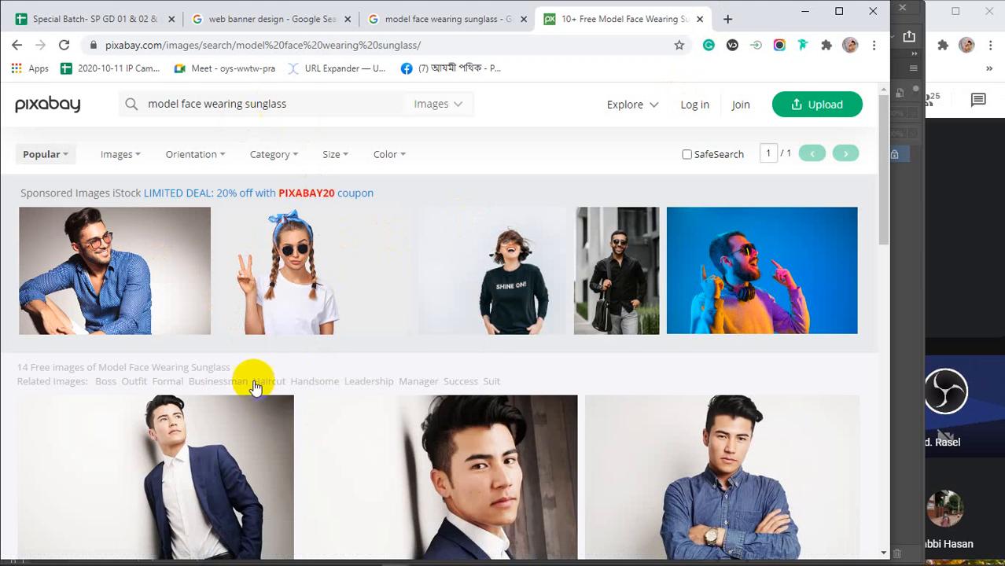
left_click(289, 557)
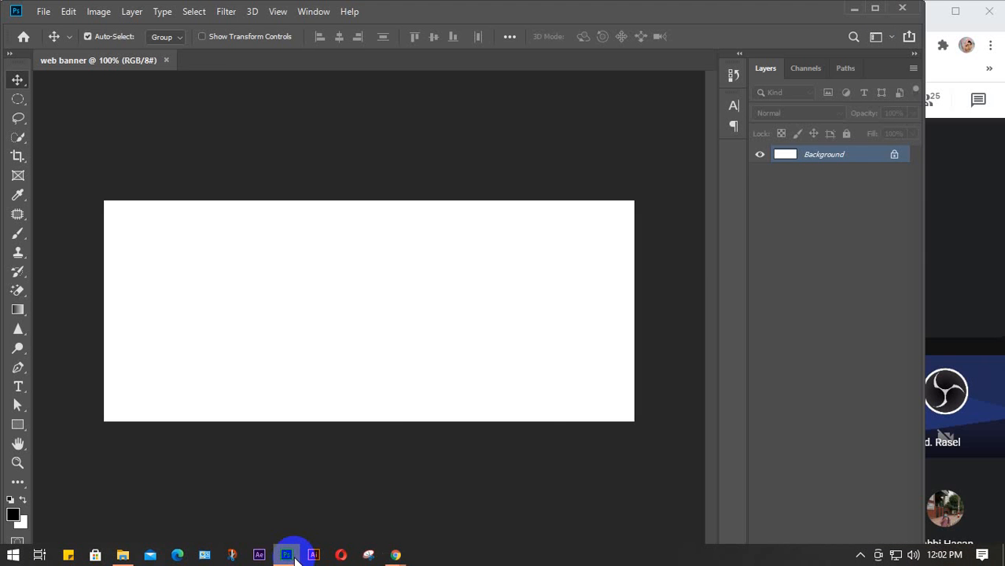
key("ctrl+v")
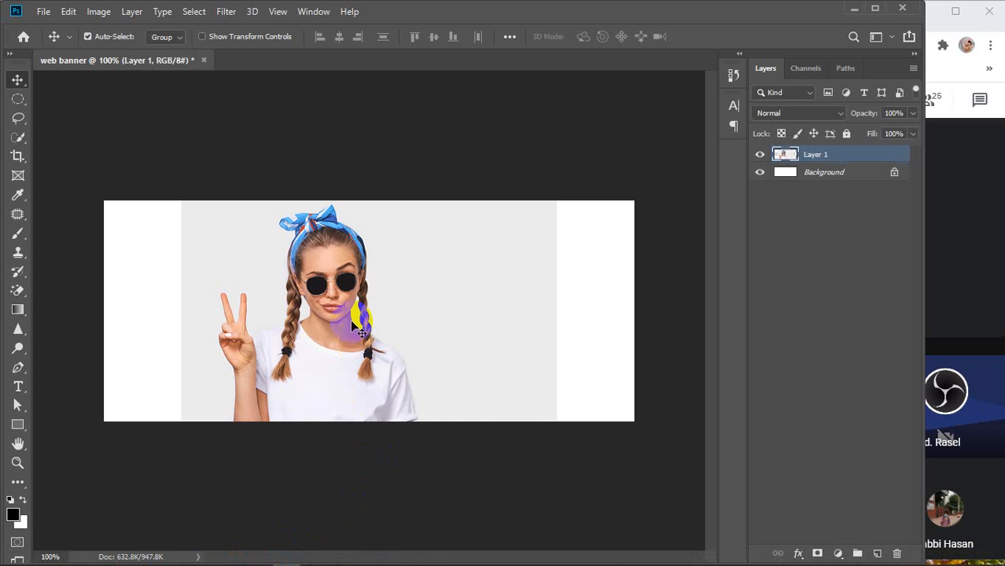
Scale the pasted photo down to 82.87% and centre it on the banner at X 360 px, Y 150 px
left_click_drag(349, 324, 407, 314)
key("ctrl+t")
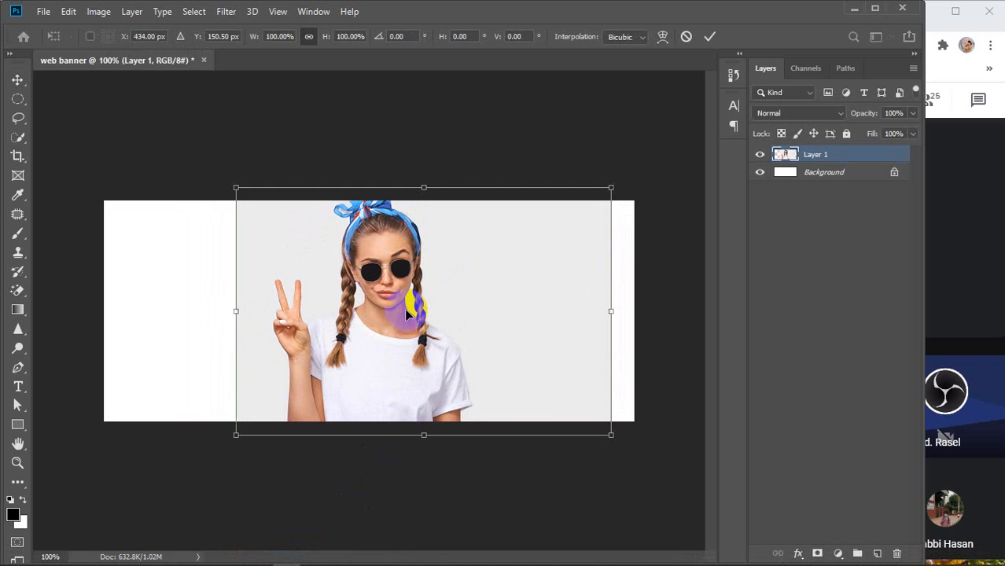
left_click_drag(610, 187, 553, 244)
left_click_drag(347, 354, 329, 324)
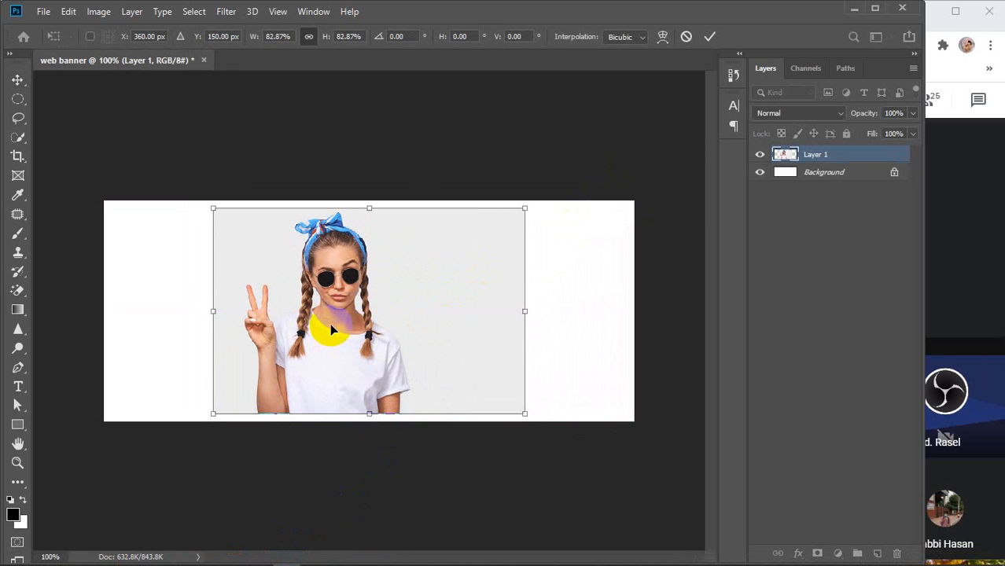
key("Return")
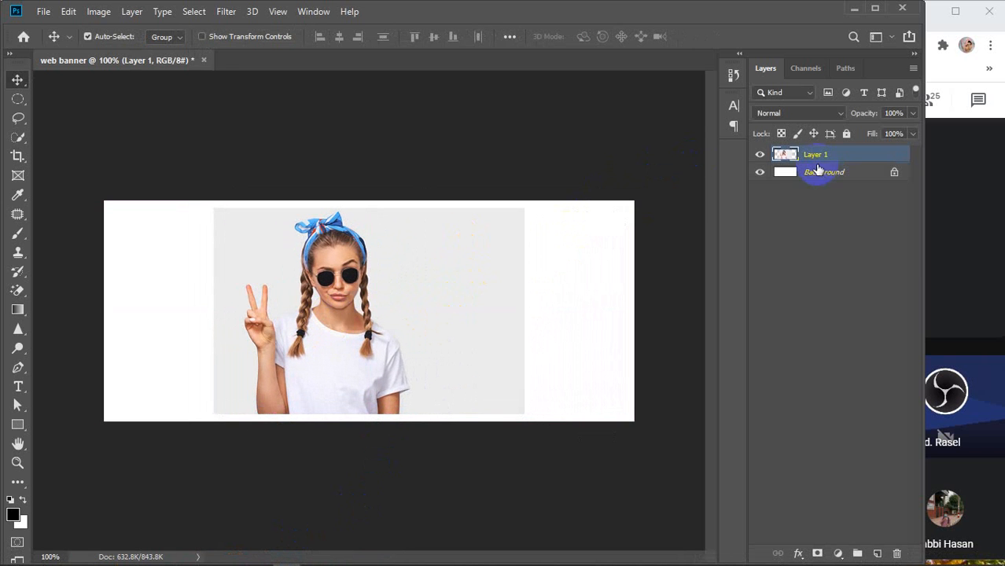
Hide the photo layer and draw a dark rectangle shape of about 722 × 298 px over the banner canvas
left_click(757, 155)
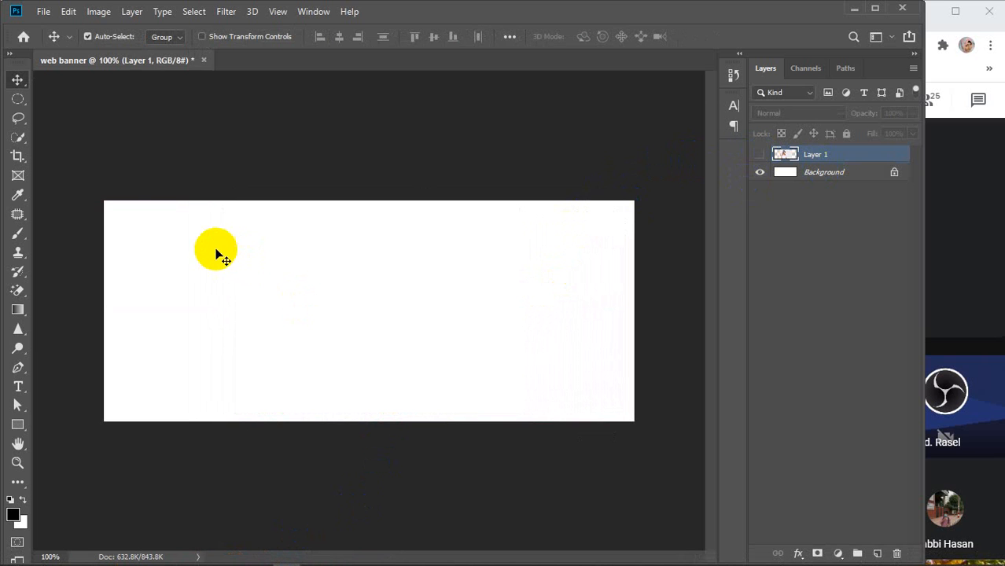
left_click(17, 424)
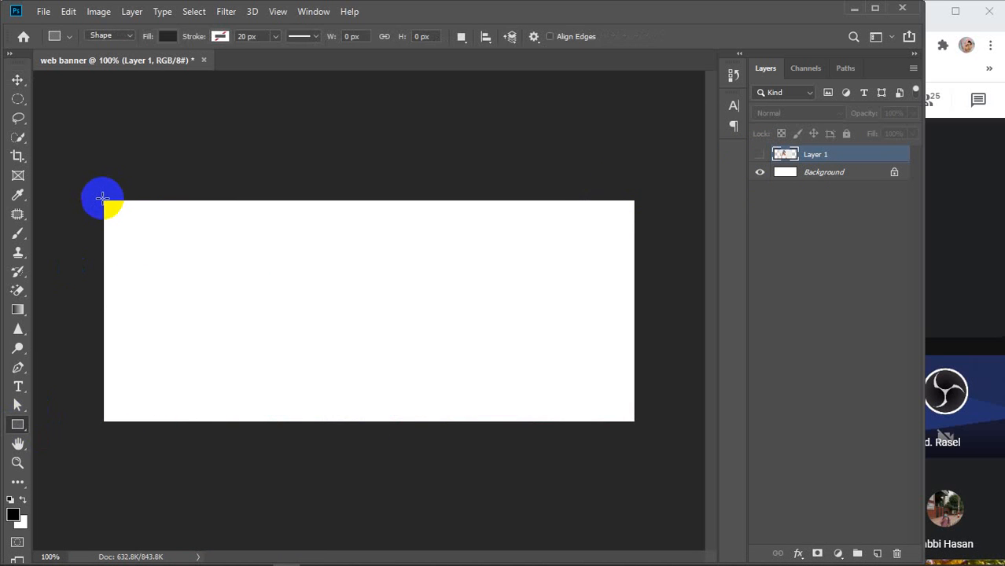
left_click_drag(102, 201, 633, 420)
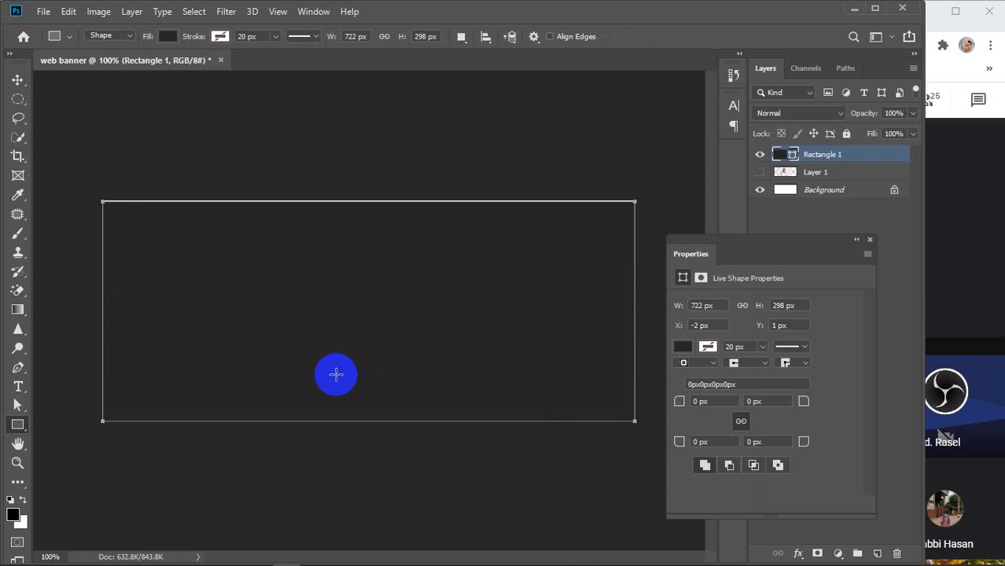
Transform the rectangle's edges to fit the canvas exactly at 720 × 300 px, with its origin at X 0, Y 0
key("v")
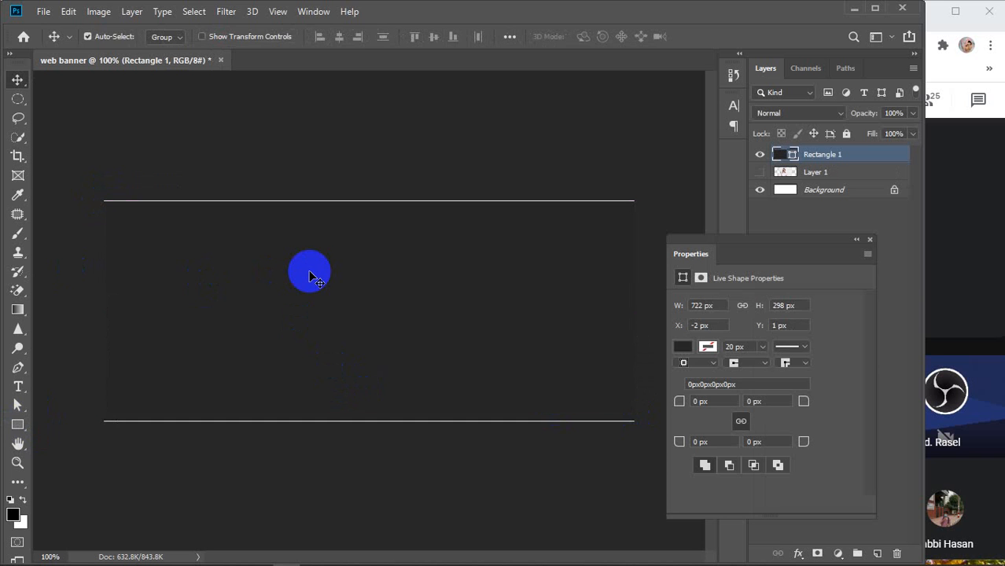
key("ctrl+t")
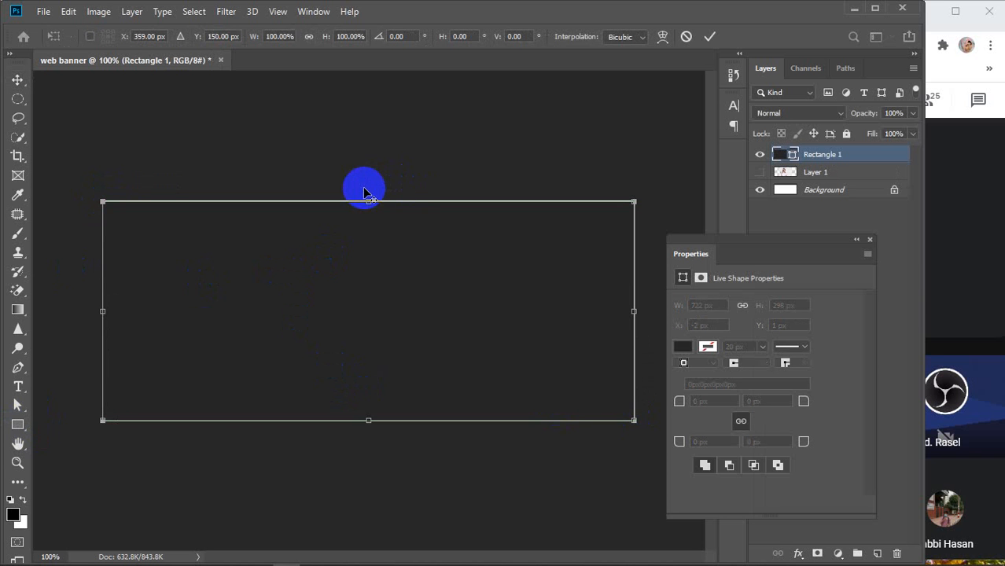
scroll(364, 192, "up", 5)
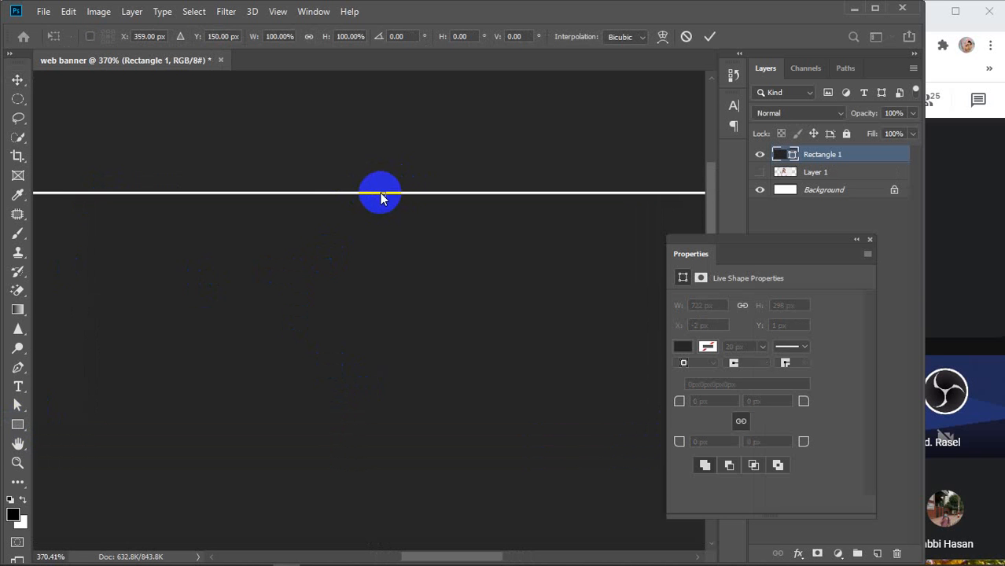
left_click_drag(384, 190, 383, 188)
scroll(383, 189, "down", 4)
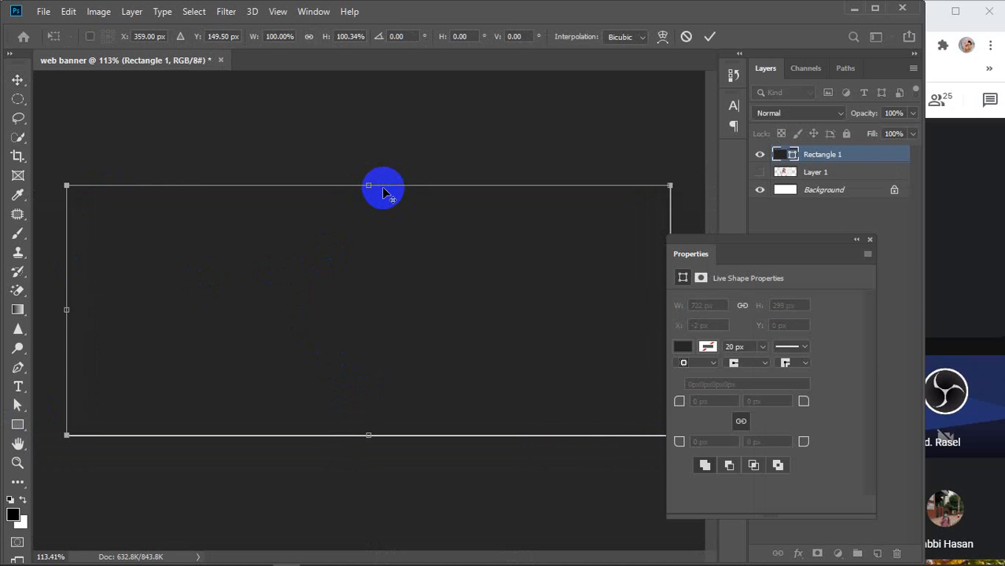
left_click_drag(361, 435, 373, 456)
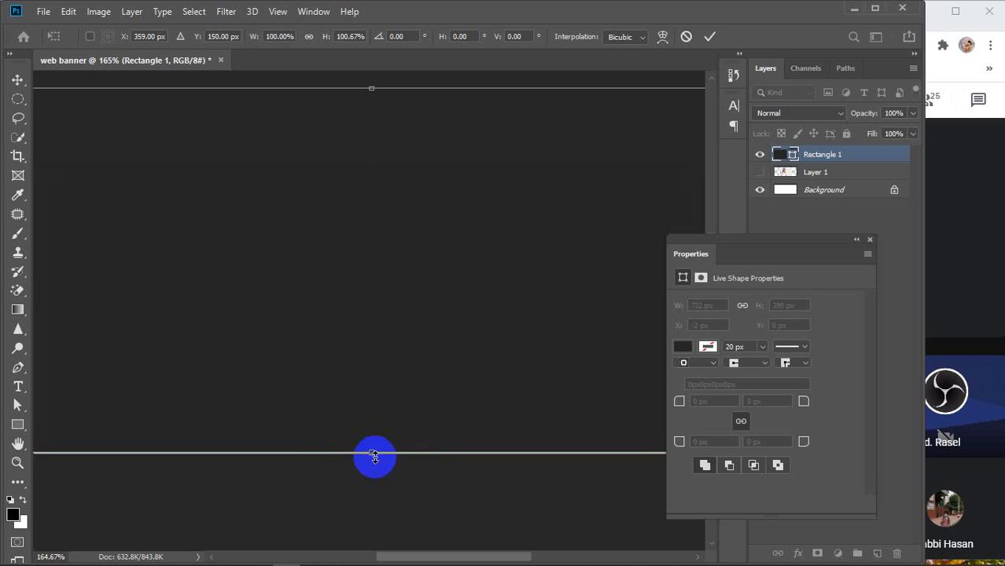
scroll(374, 456, "down", 2)
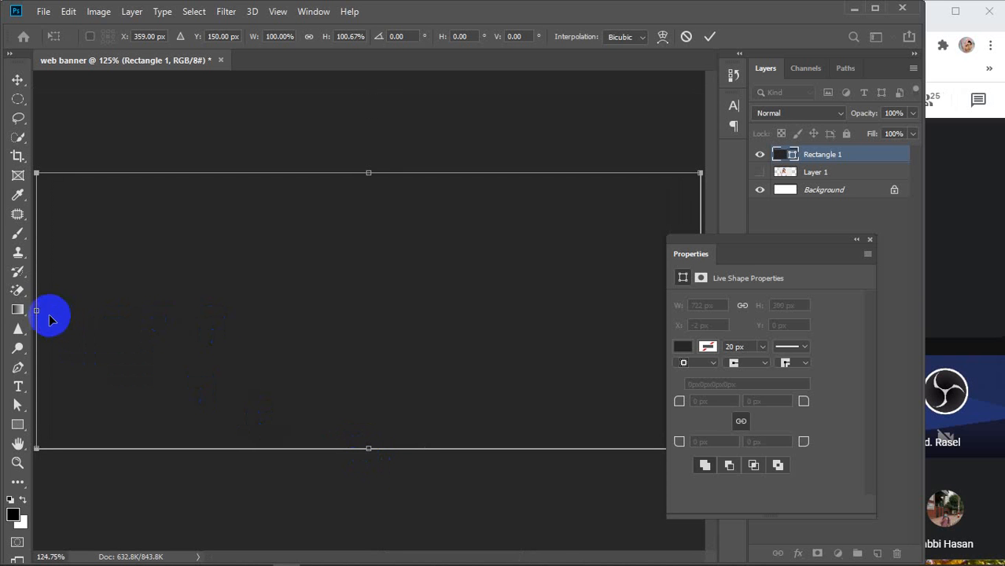
left_click_drag(39, 312, 41, 310)
left_click(709, 36)
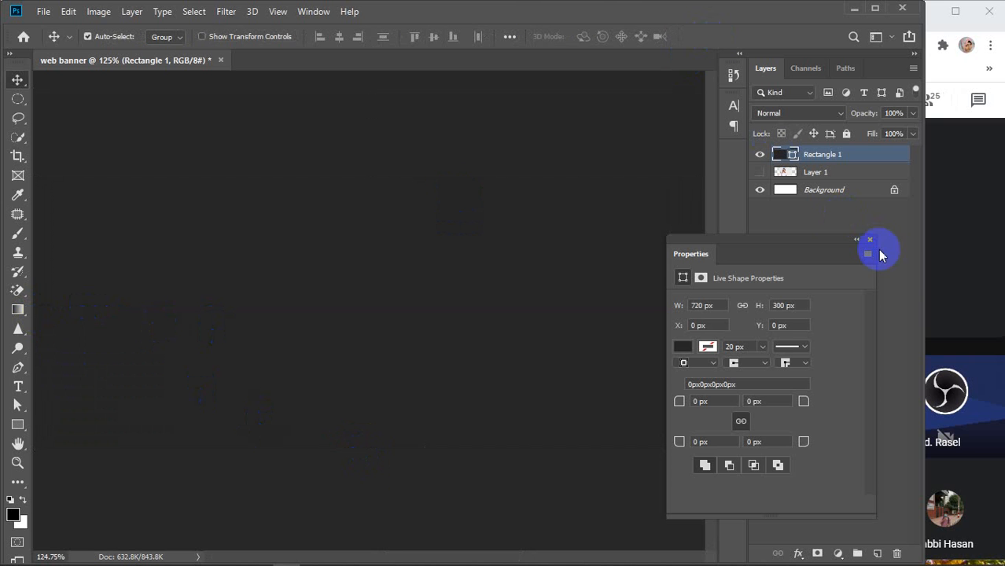
left_click(870, 240)
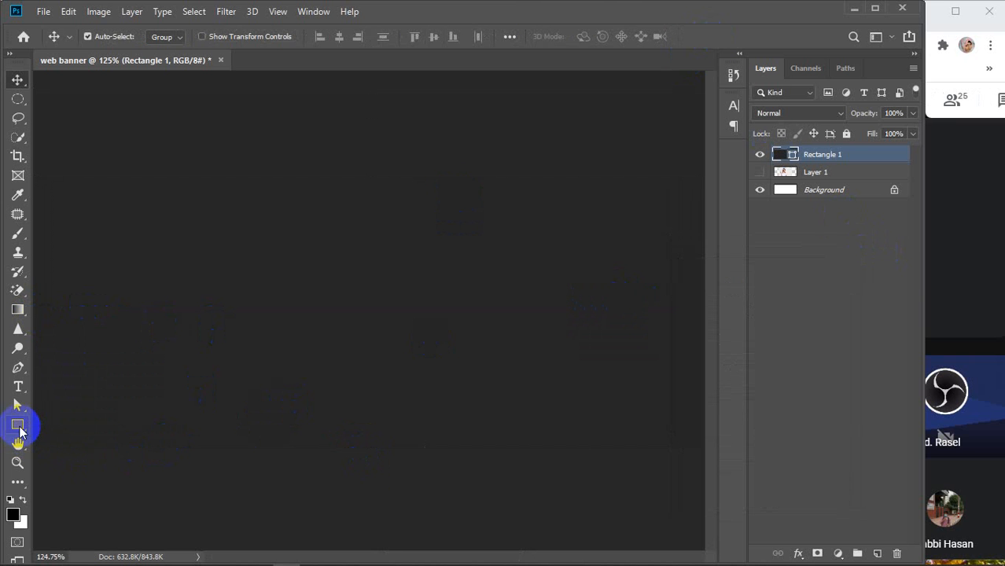
Change the background rectangle's fill to the near-black swatch
left_click(18, 428)
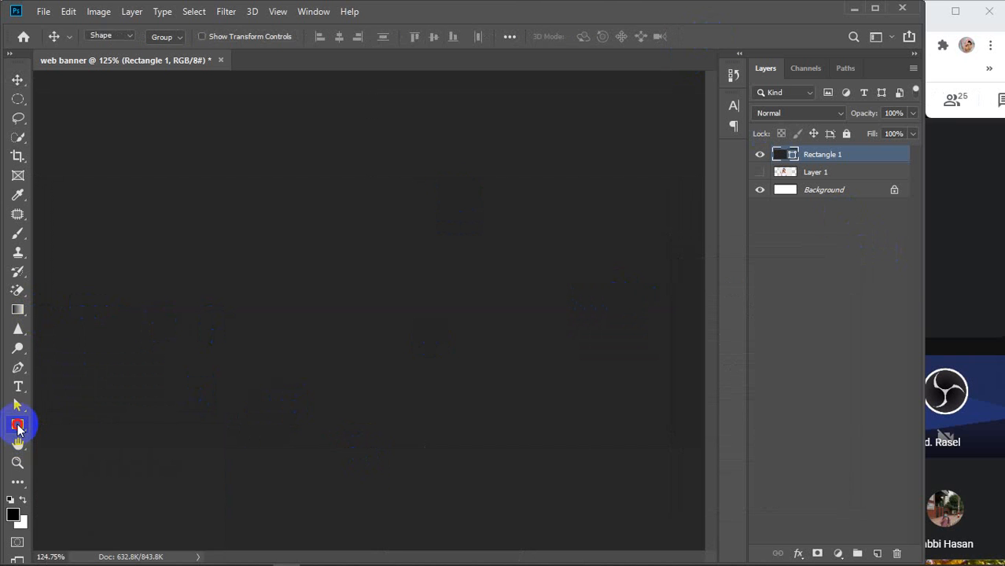
left_click(170, 38)
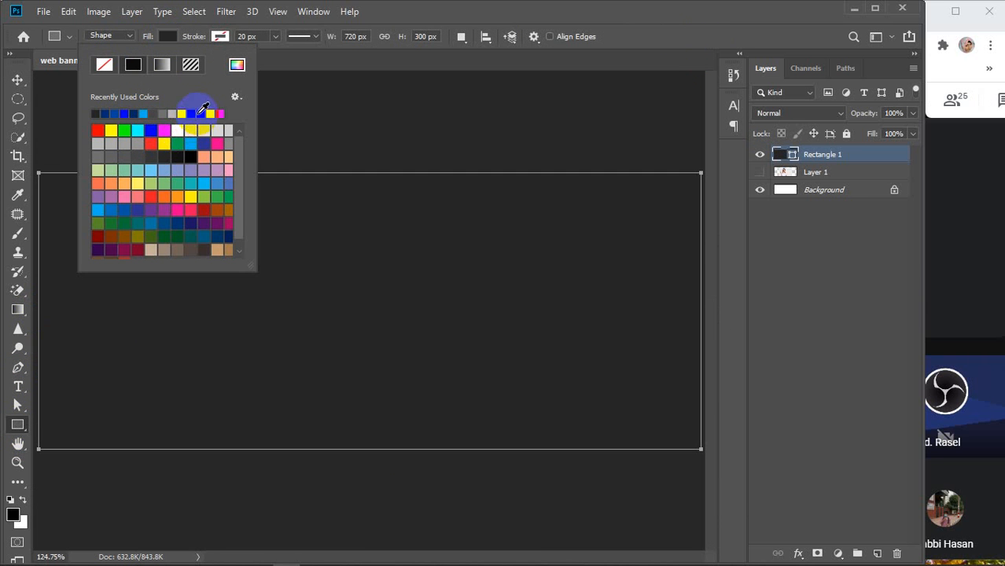
left_click(199, 112)
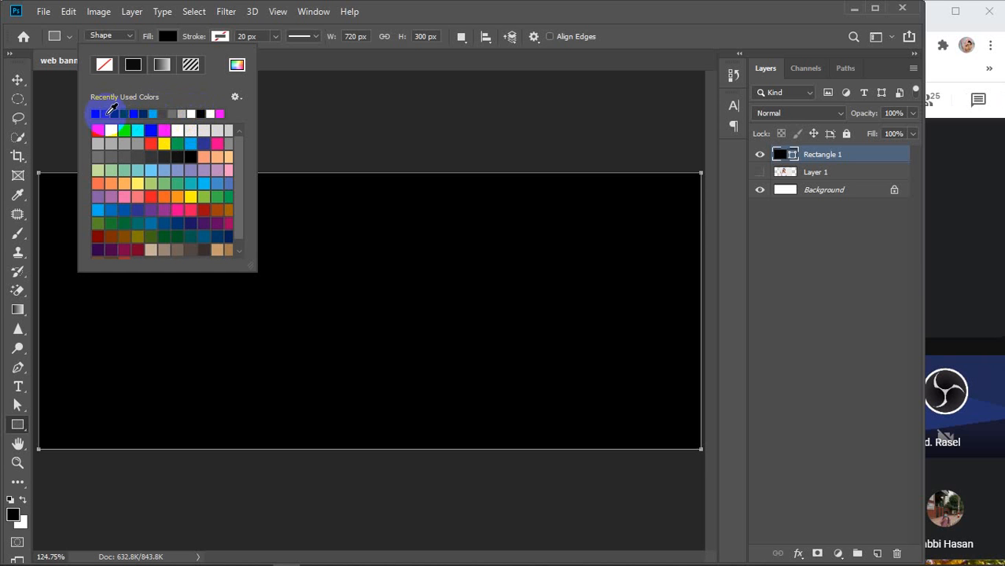
left_click(174, 152)
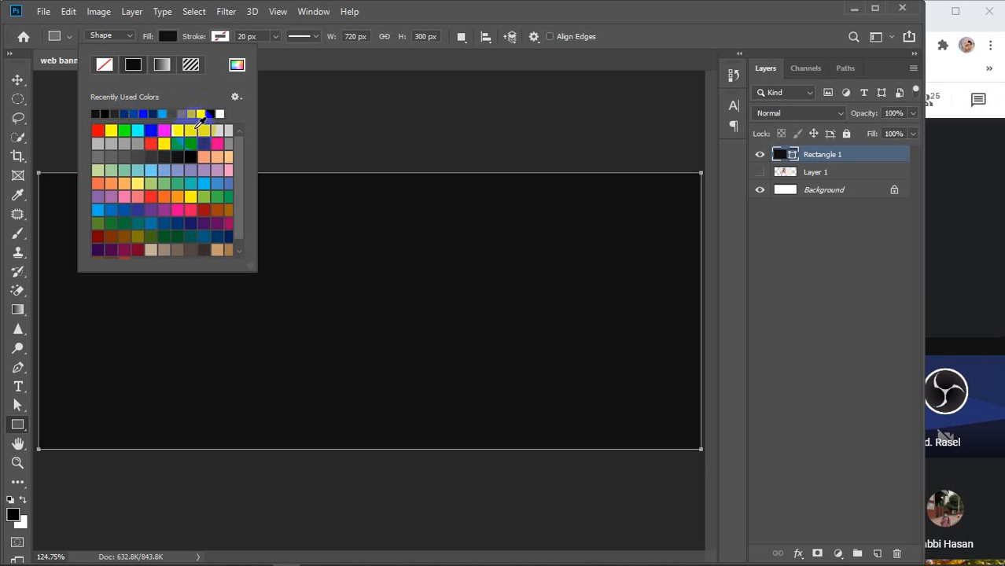
left_click(167, 36)
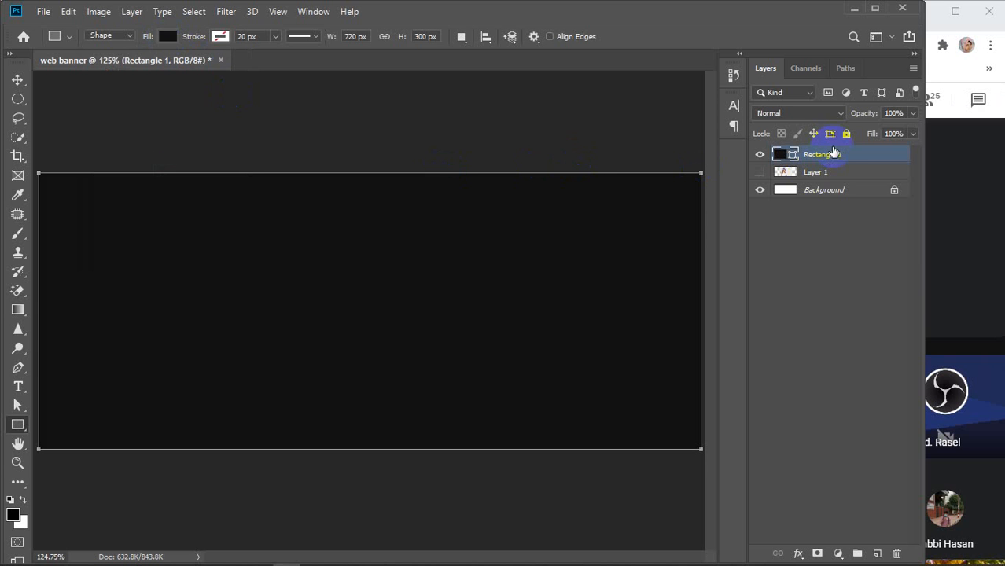
Draw a second rectangle of about 243 × 300 px on the right half of the banner, directly above the hidden photo layer
left_click(852, 173)
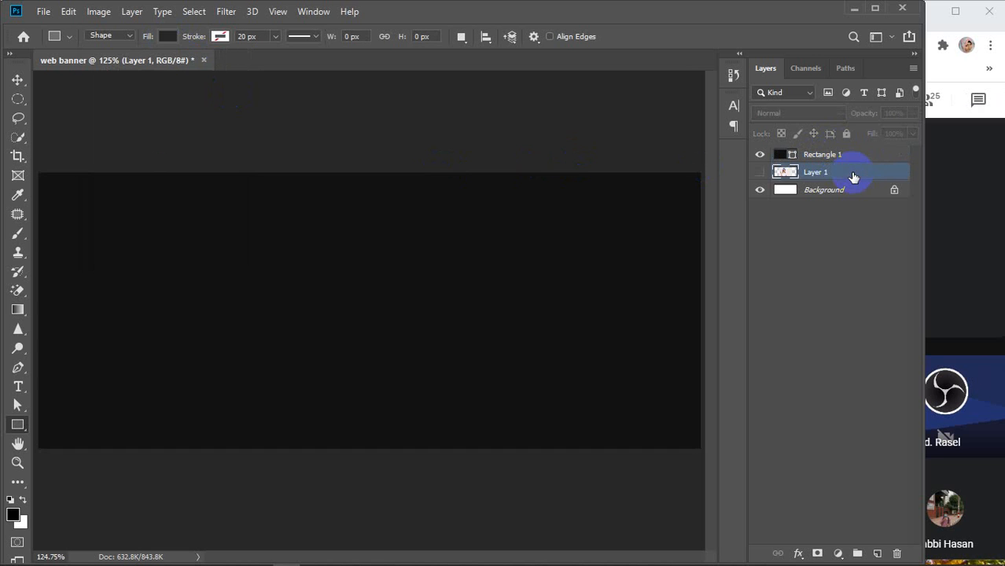
scroll(520, 283, "down", 2)
scroll(521, 283, "down", 1)
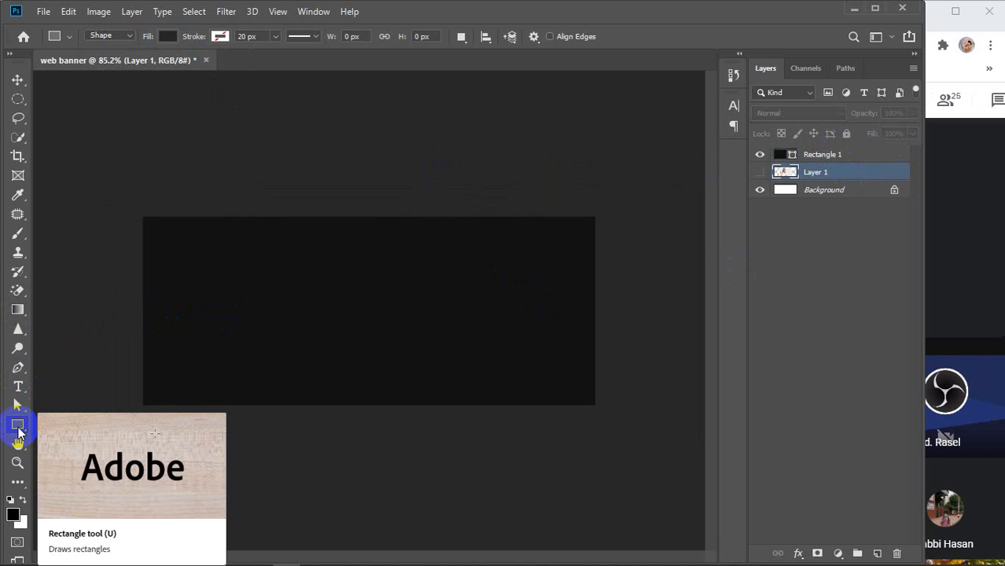
right_click(18, 426)
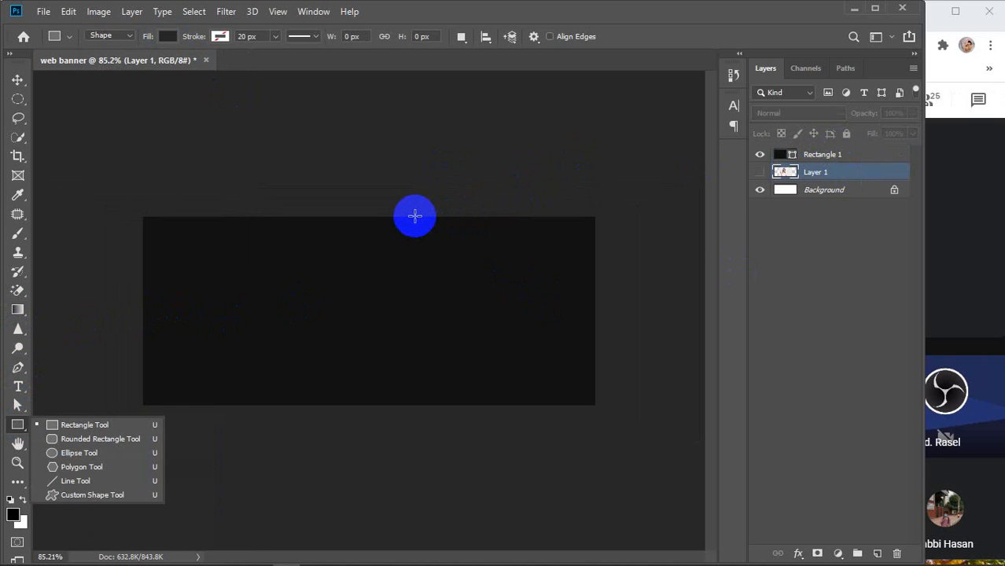
left_click_drag(414, 215, 565, 404)
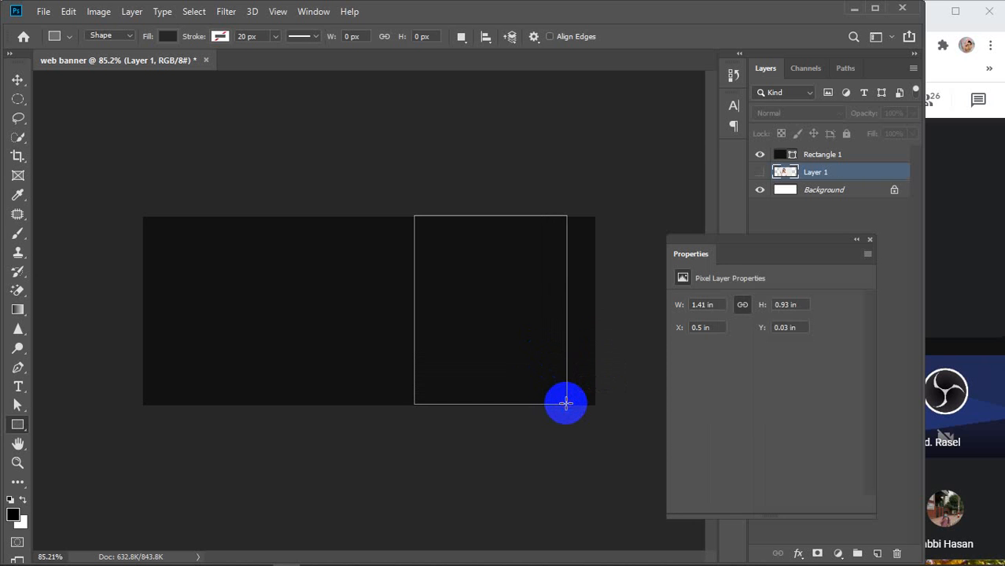
left_click(17, 80)
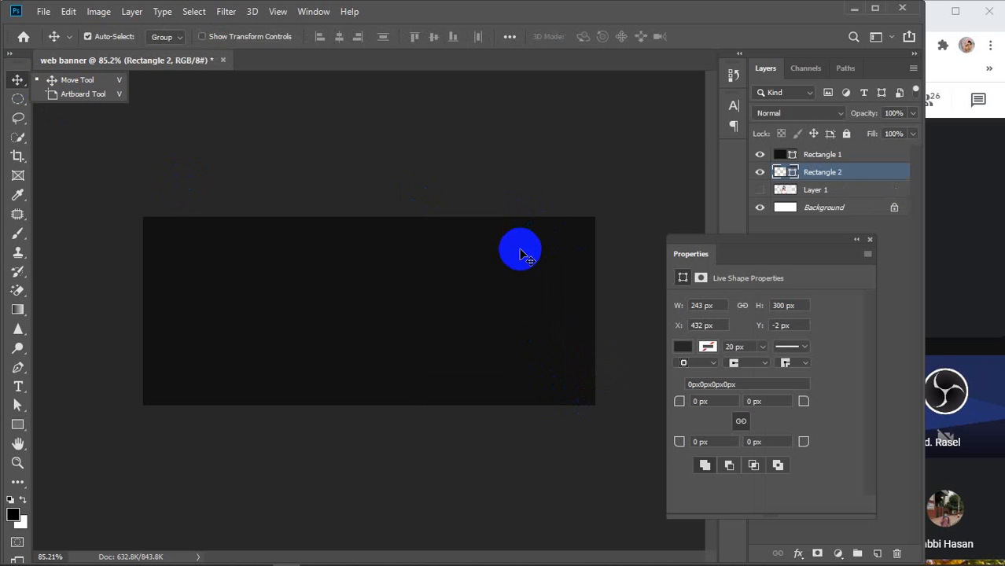
left_click(870, 239)
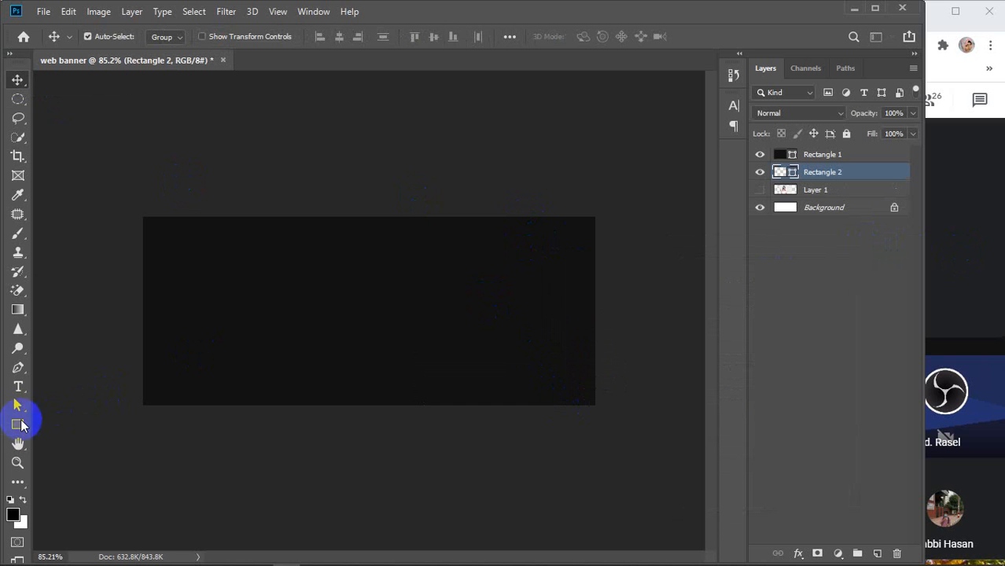
Fill the second rectangle with yellow and move its layer above the near-black background rectangle
left_click(18, 423)
left_click(163, 35)
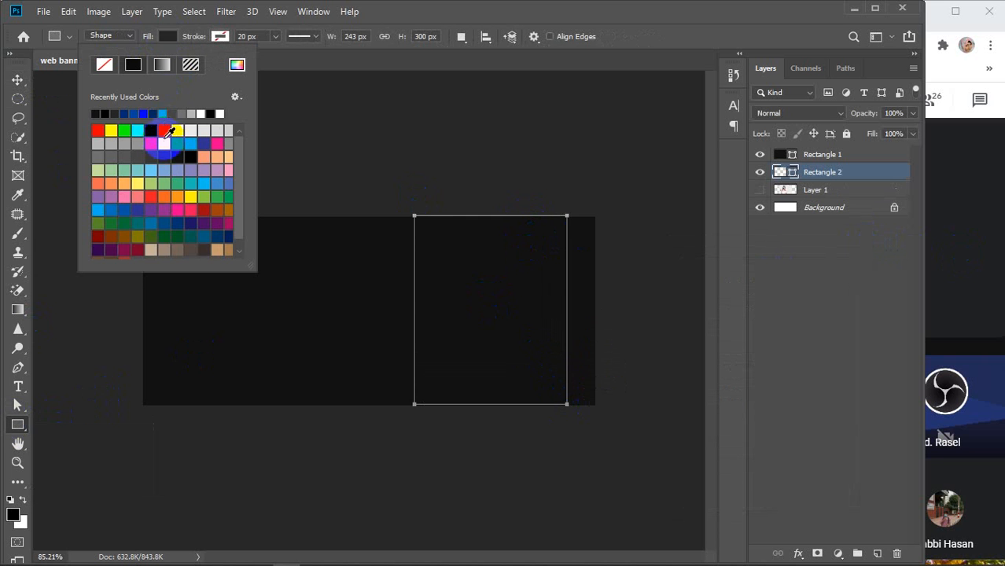
left_click(165, 144)
left_click(169, 37)
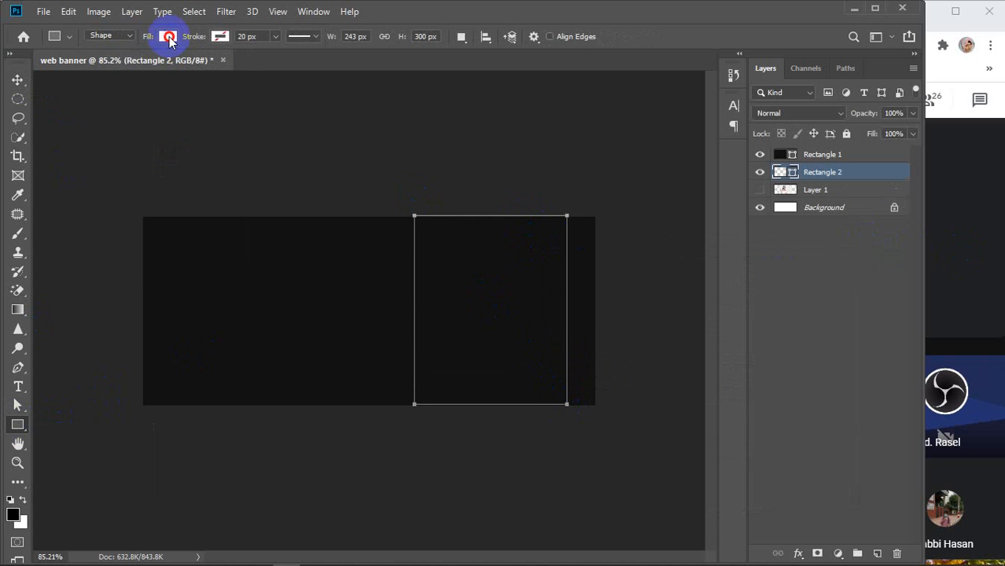
left_click(17, 81)
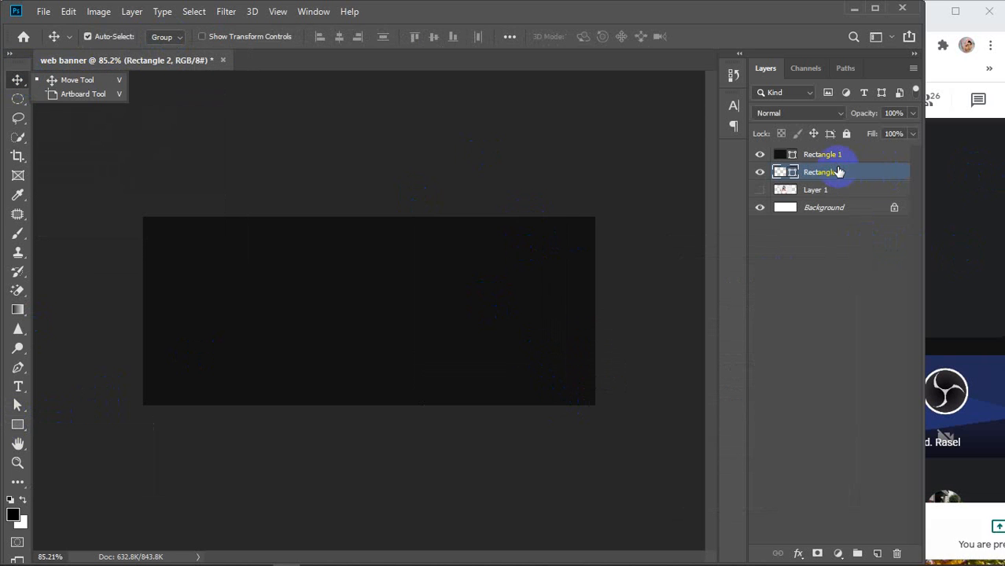
left_click_drag(809, 171, 841, 151)
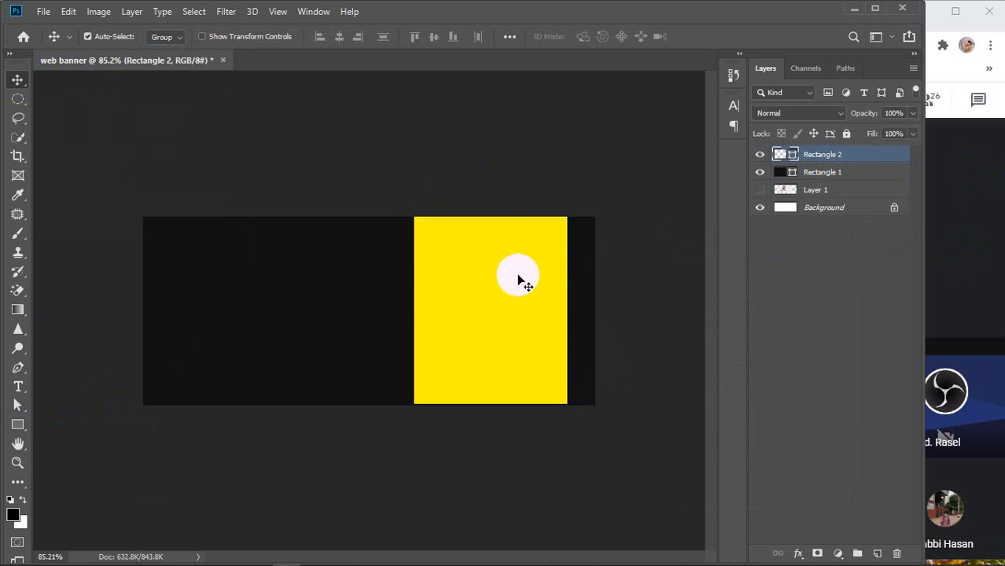
Transform the yellow rectangle's upper and lower edges to fit the banner height, centring it vertically at Y 150 px
key("ctrl+t")
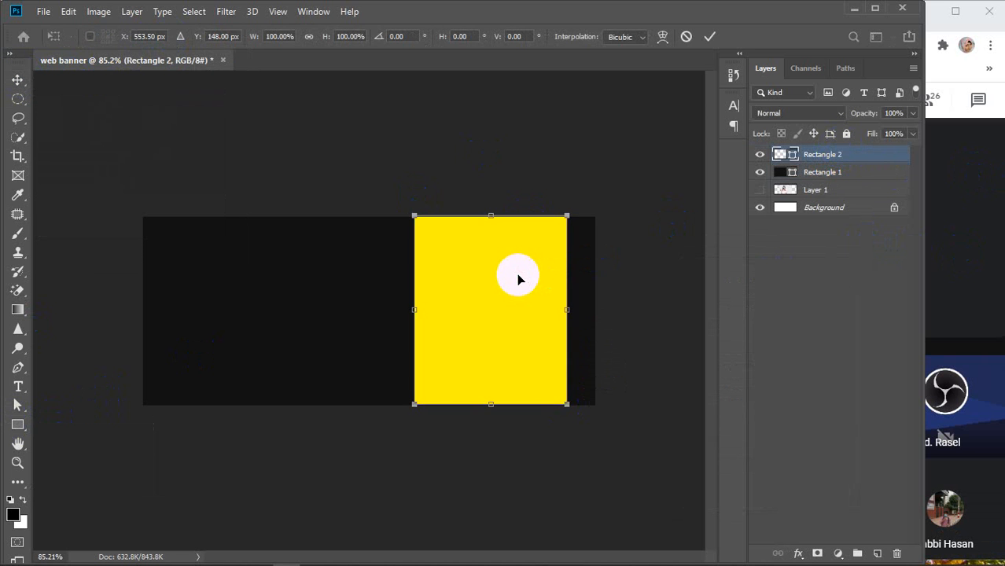
scroll(516, 275, "up", 5)
scroll(528, 162, "up", 9)
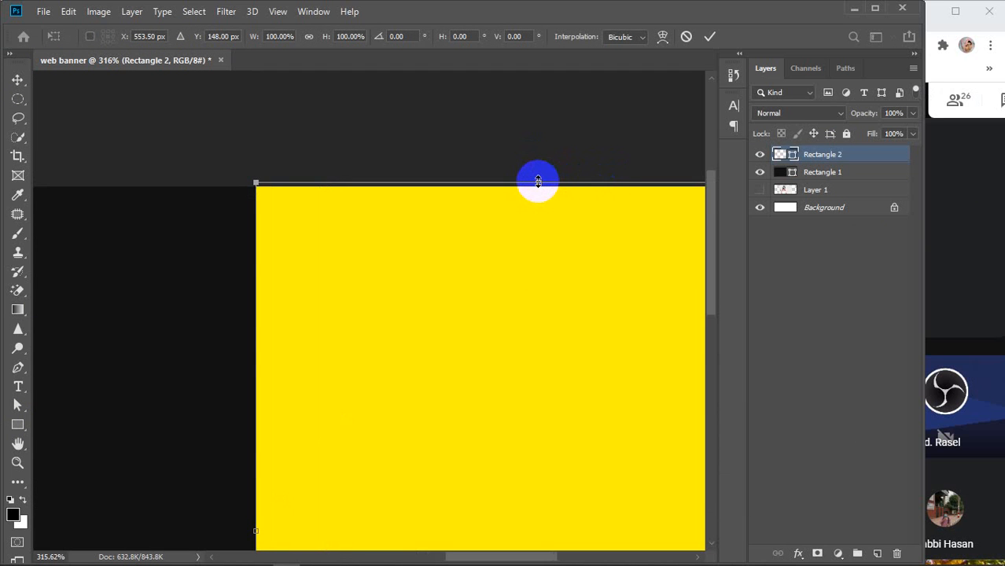
left_click_drag(538, 181, 538, 187)
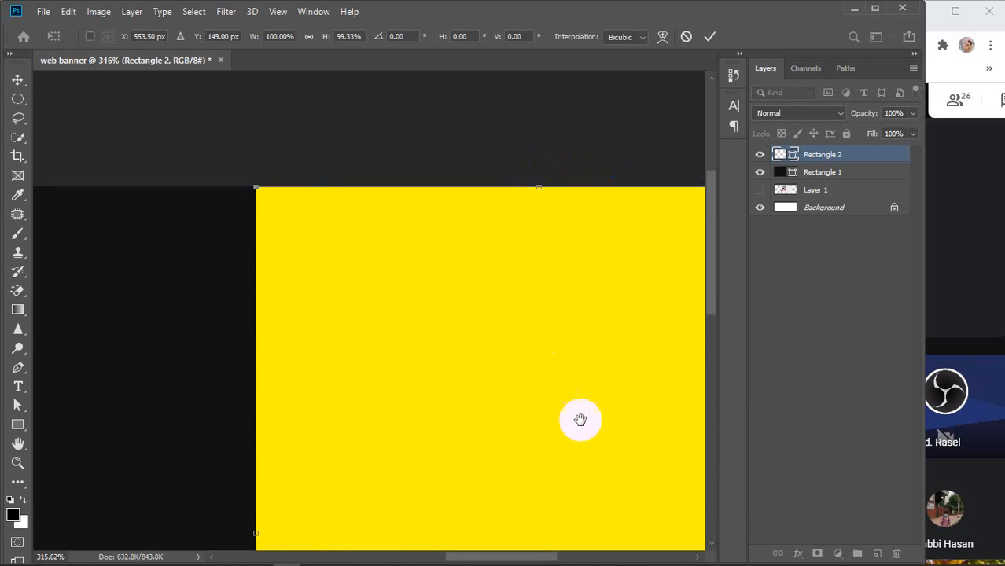
left_click_drag(581, 418, 488, 226)
left_click_drag(511, 428, 462, 341)
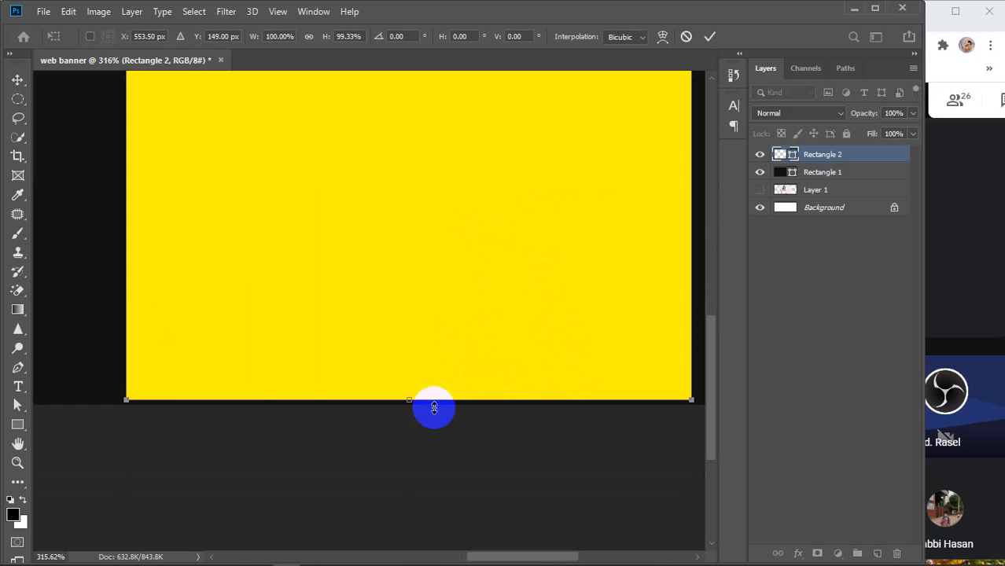
left_click_drag(407, 402, 407, 404)
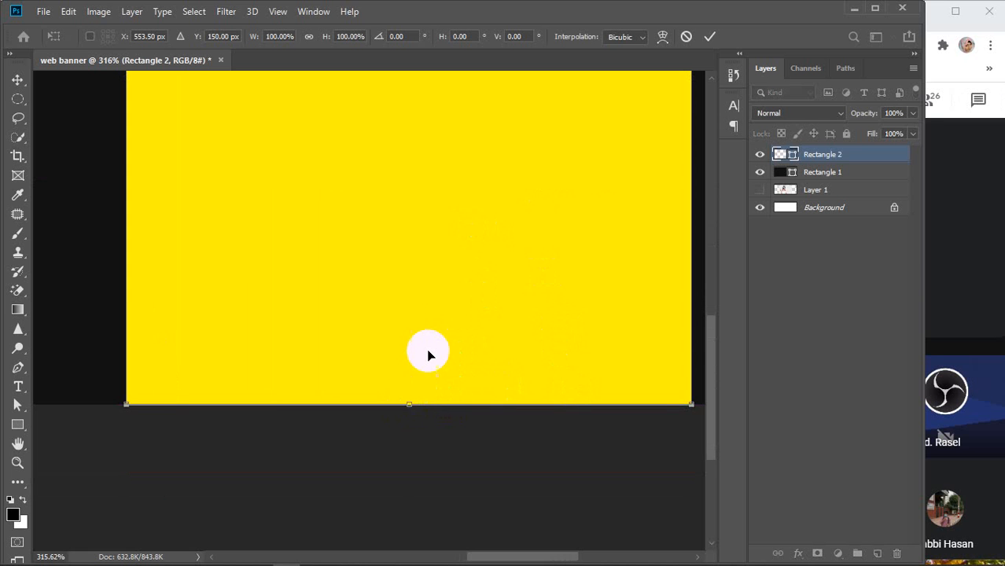
scroll(426, 346, "down", 5)
scroll(427, 343, "down", 1)
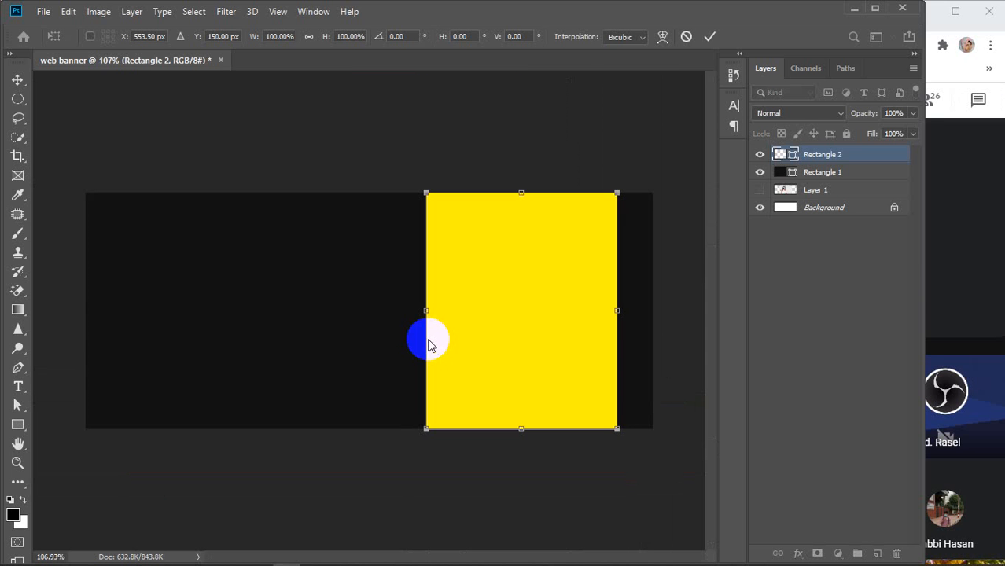
key("alt+space")
left_click(710, 36)
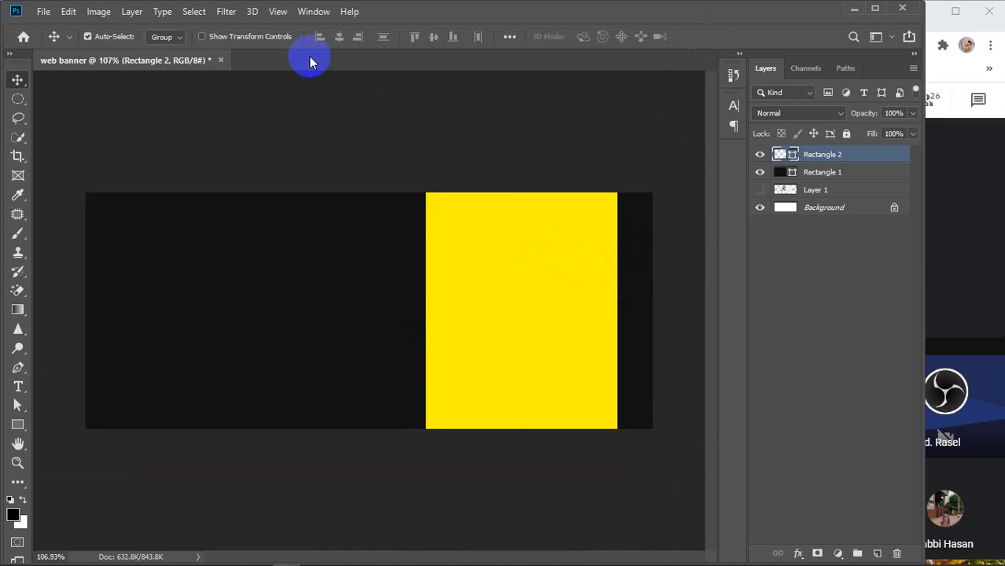
Try to slant the yellow rectangle with the Shear filter as a smart object, using Repeat Edge Pixels for undefined areas
left_click(225, 11)
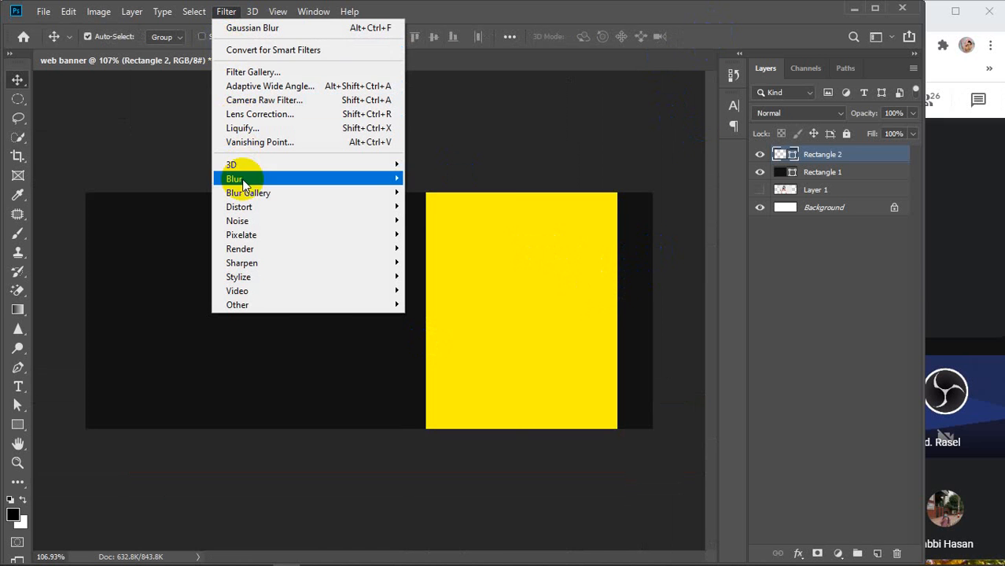
mouse_move(274, 211)
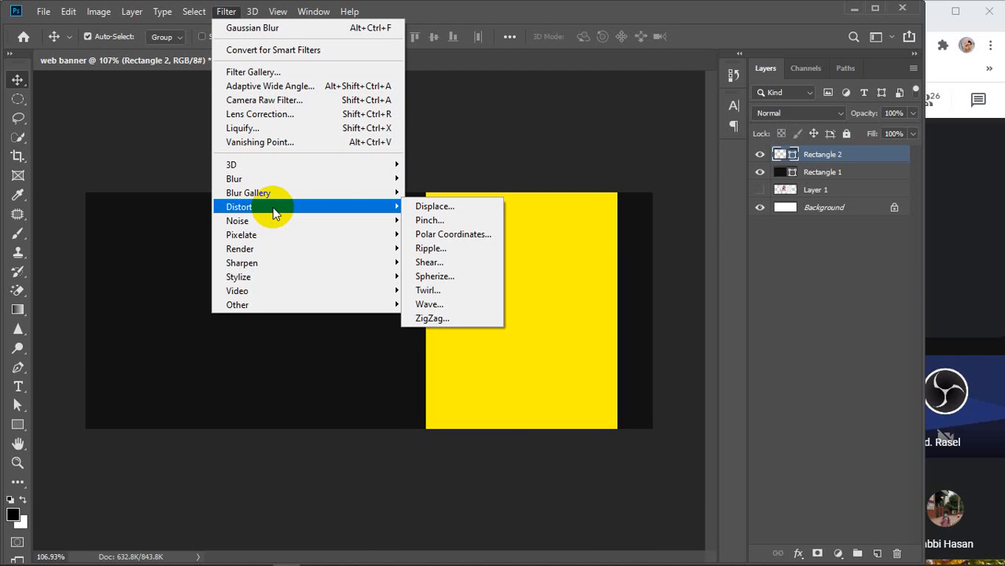
left_click(437, 262)
left_click(403, 226)
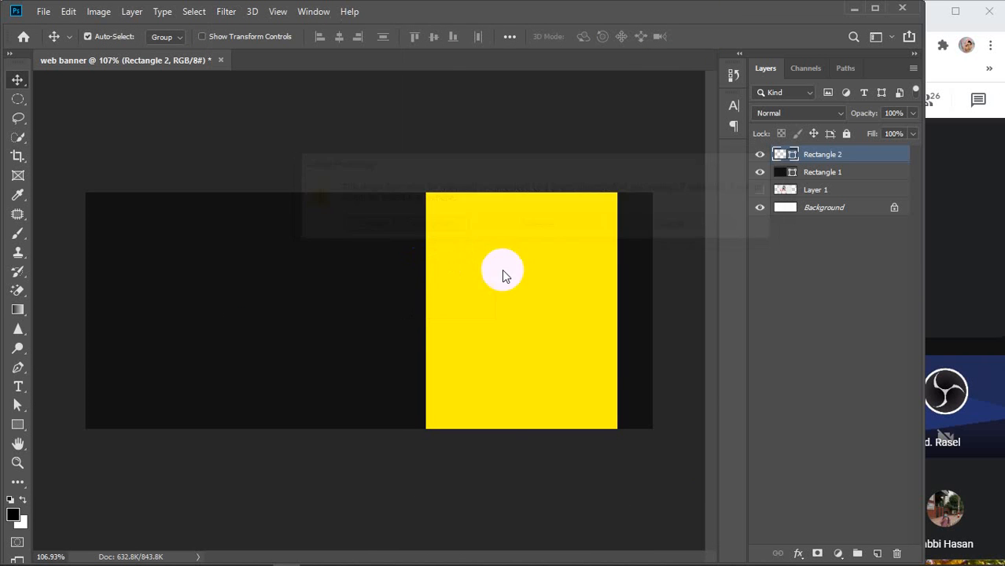
left_click_drag(511, 205, 488, 207)
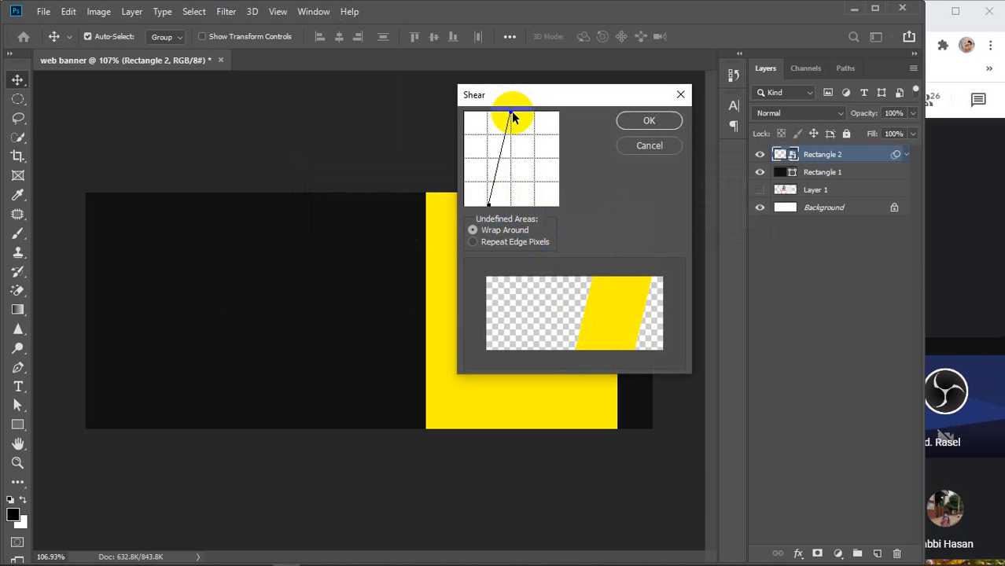
left_click_drag(511, 111, 531, 115)
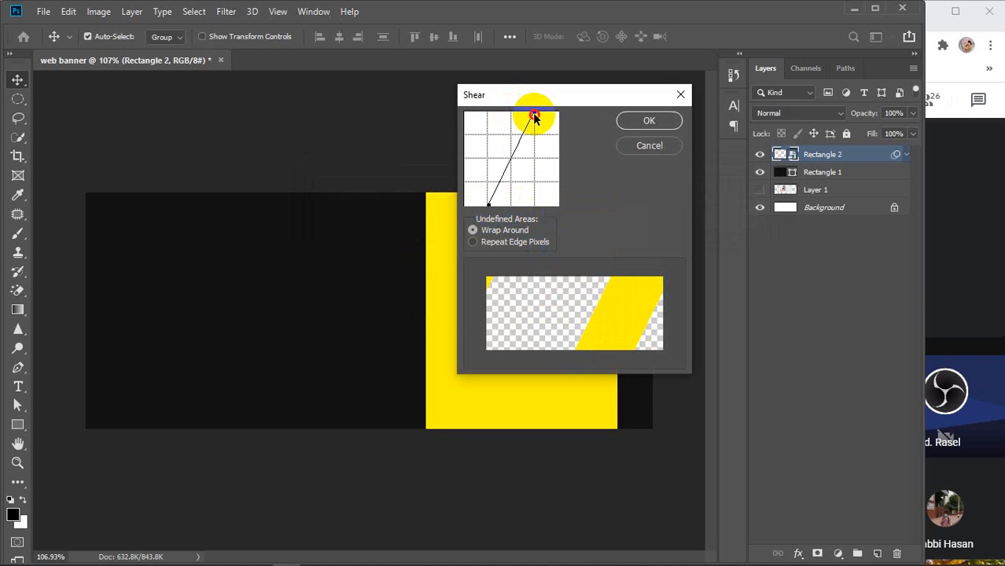
left_click_drag(533, 116, 508, 128)
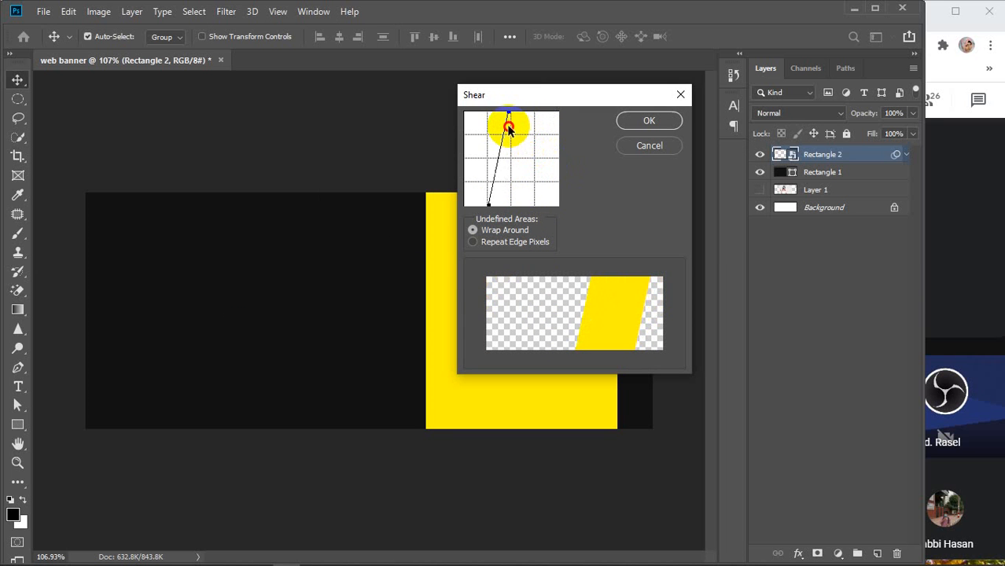
left_click(472, 242)
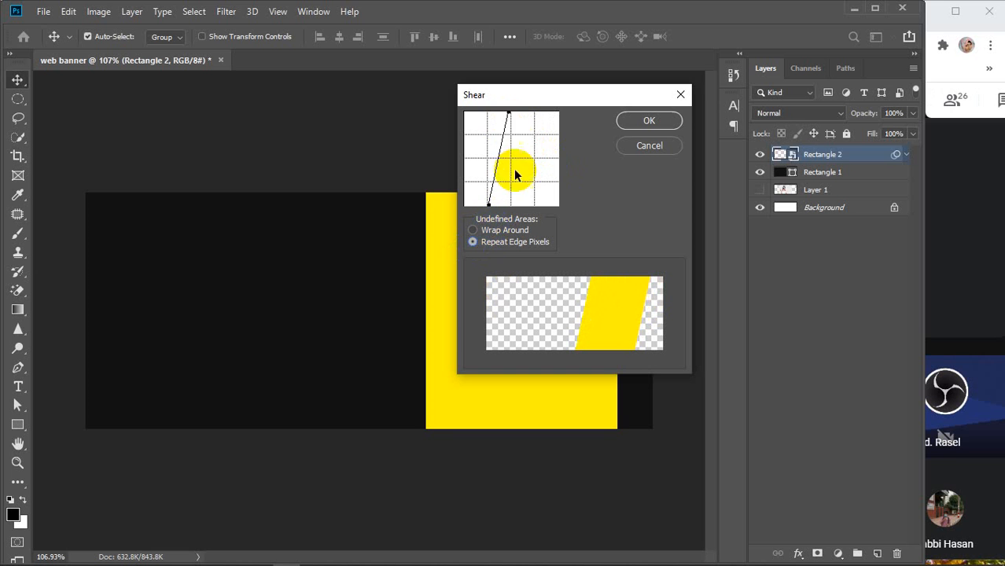
left_click_drag(509, 116, 532, 116)
left_click(650, 146)
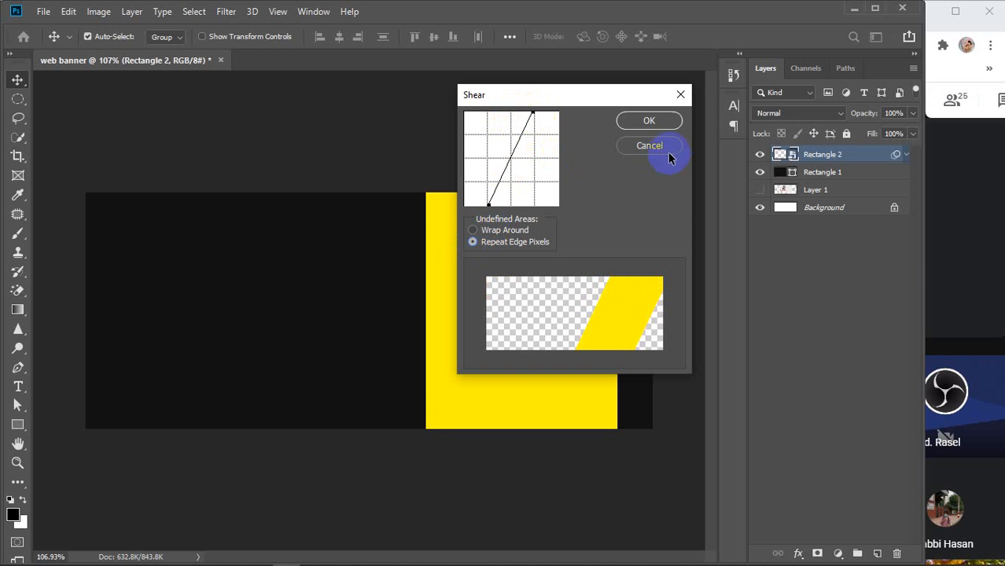
Try to reshape the yellow rectangle from its lower-left corner with Distort and with Perspective, undoing each attempt
key("ctrl+t")
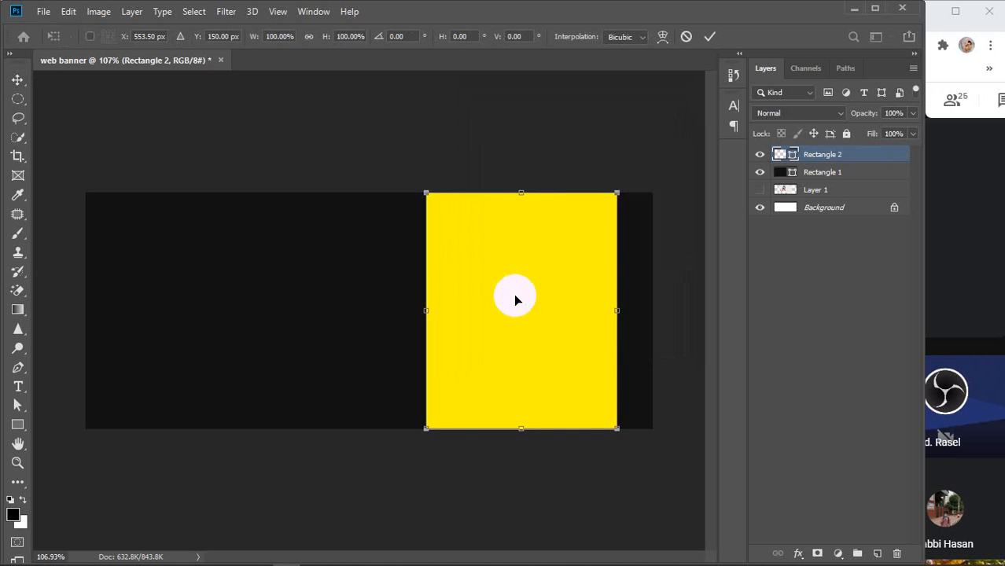
right_click(489, 285)
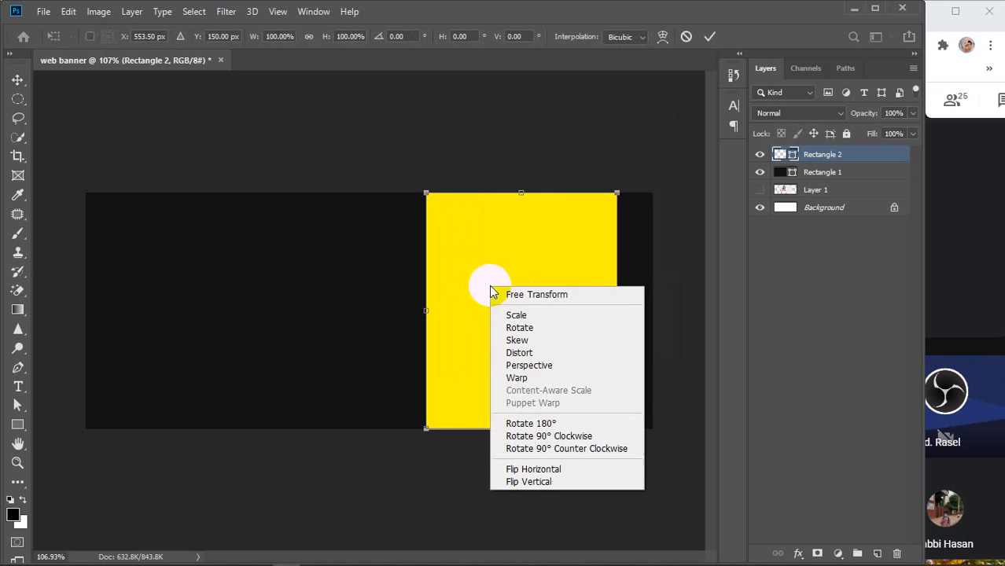
left_click(529, 359)
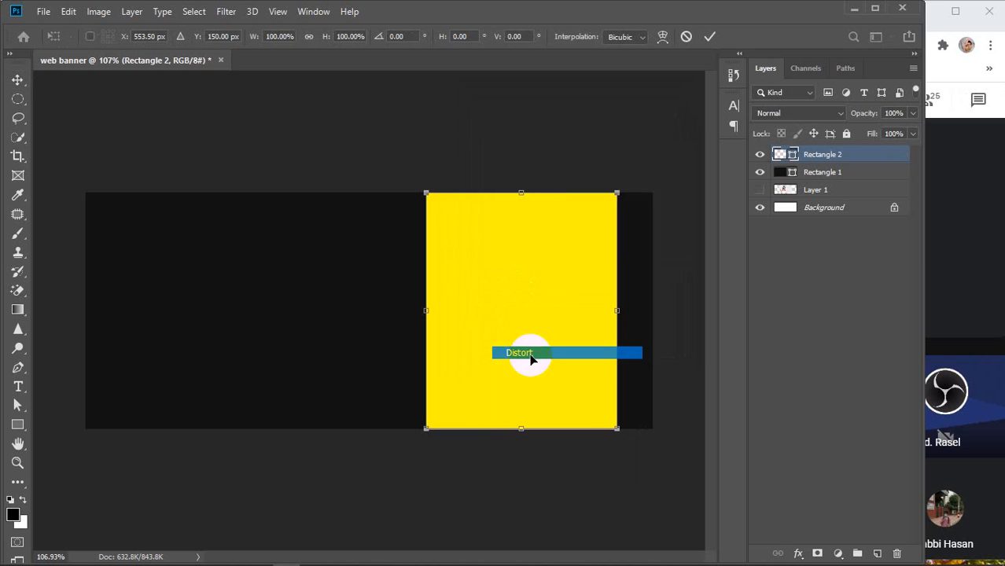
left_click_drag(425, 430, 427, 394)
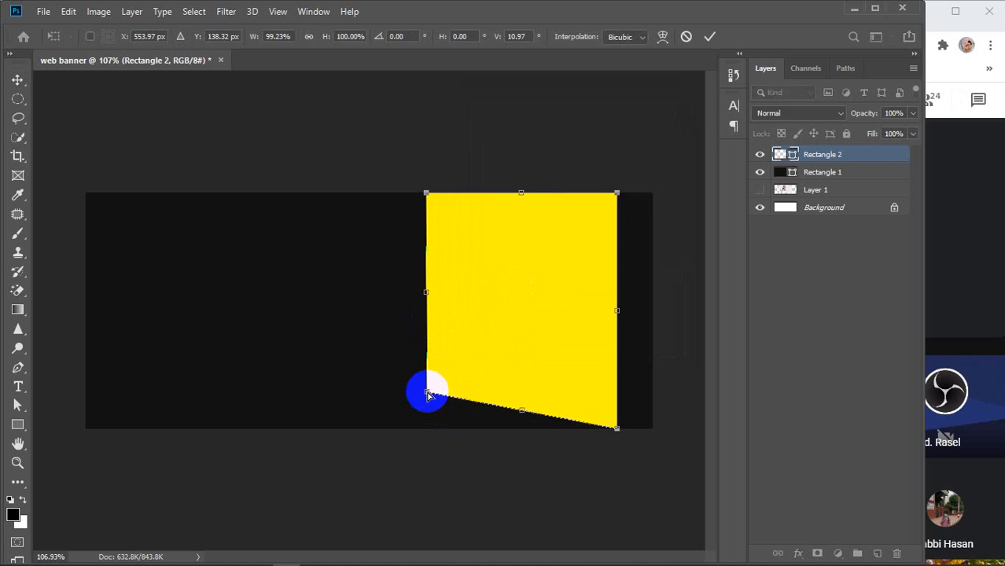
key("ctrl+z")
right_click(487, 264)
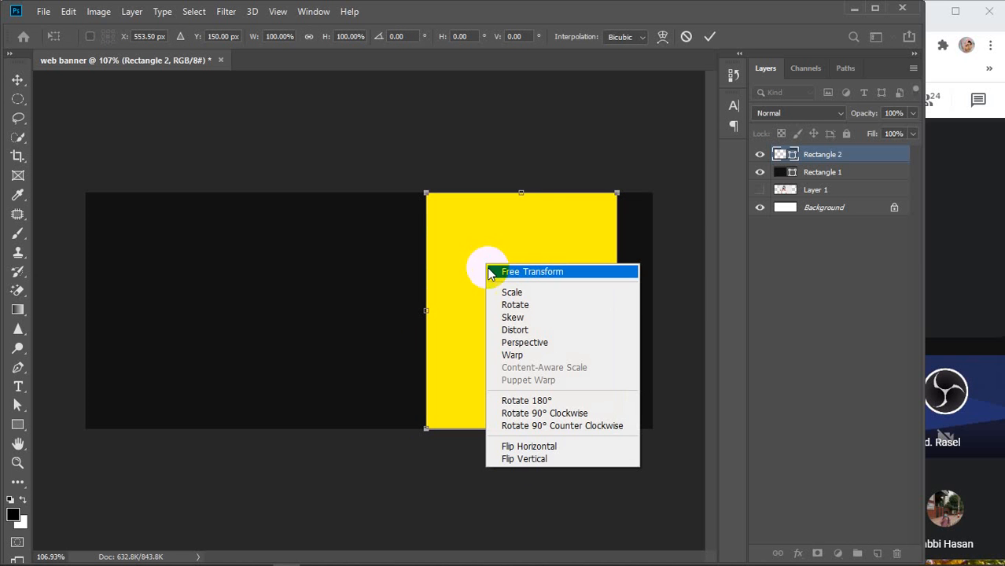
left_click(519, 342)
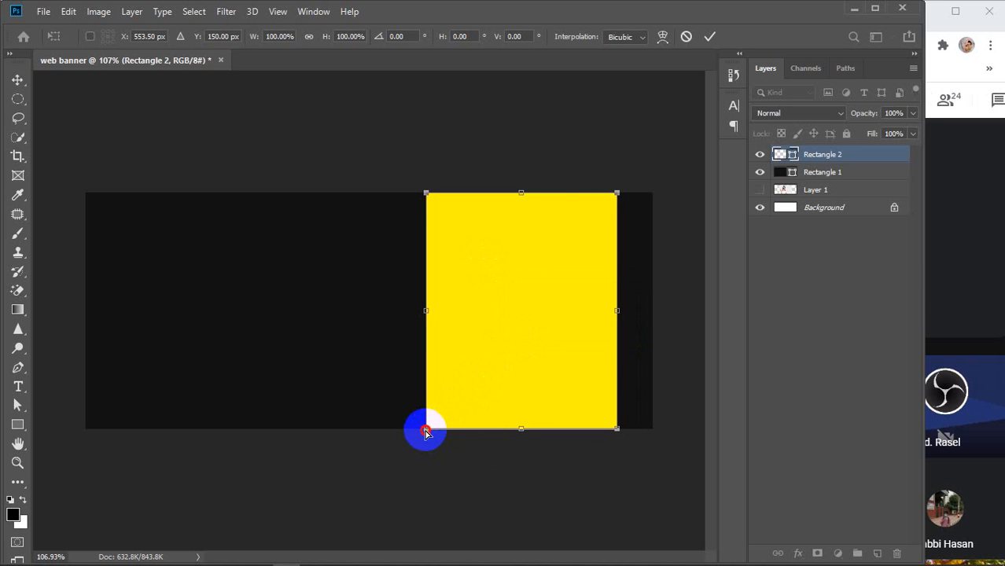
left_click_drag(425, 431, 426, 400)
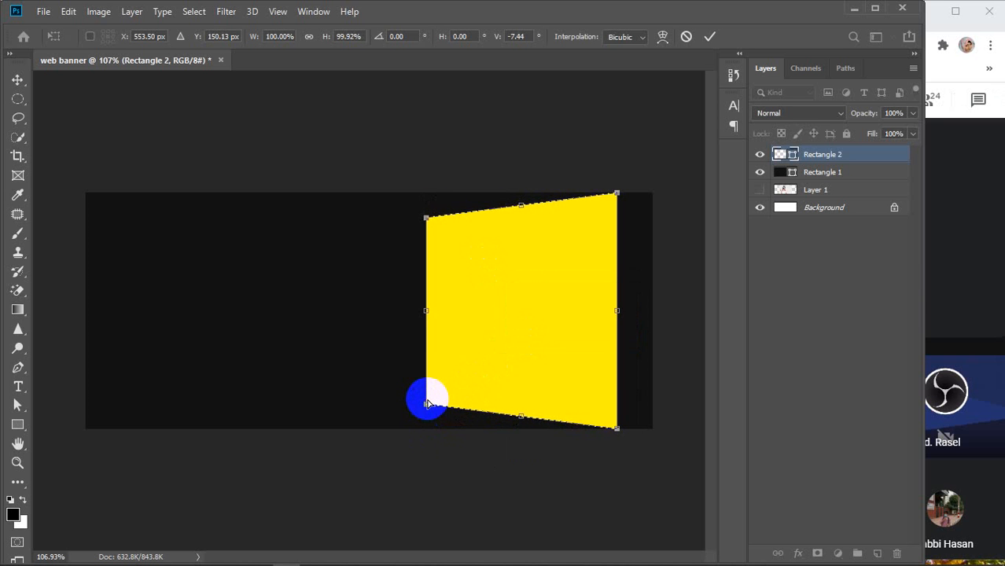
key("ctrl+z")
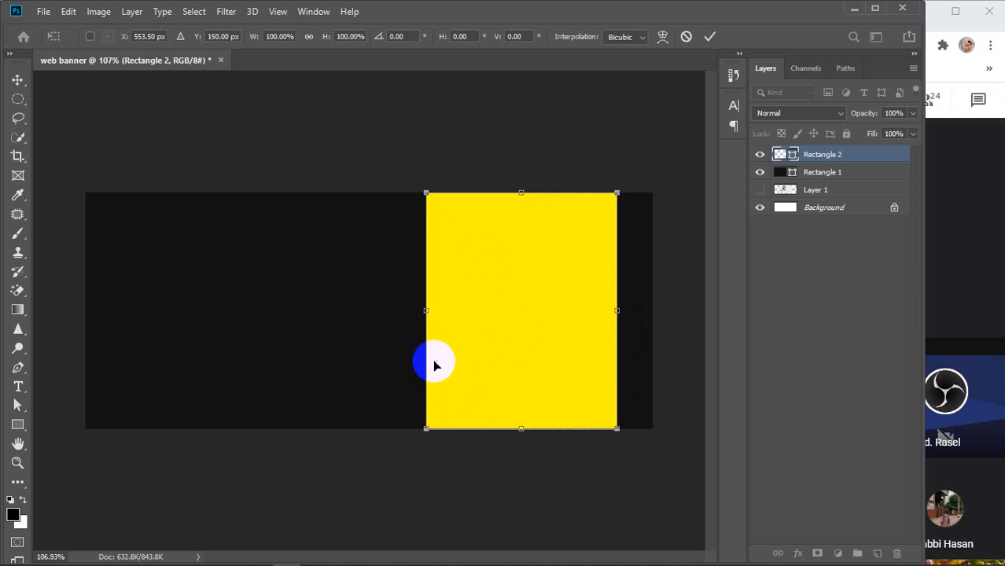
Try to skew the yellow rectangle by pulling its upper-left corner upward, and undo the change
right_click(495, 319)
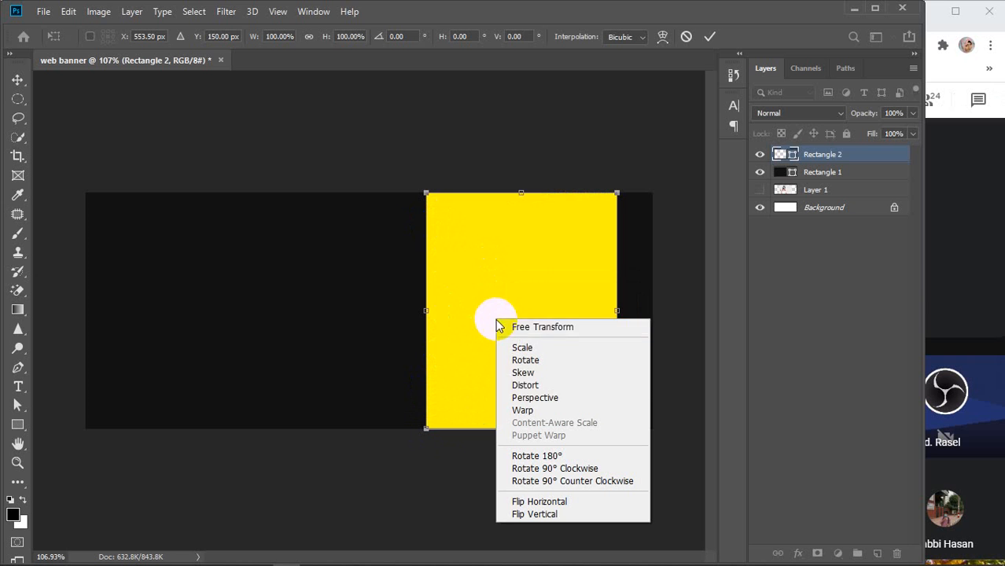
left_click(526, 374)
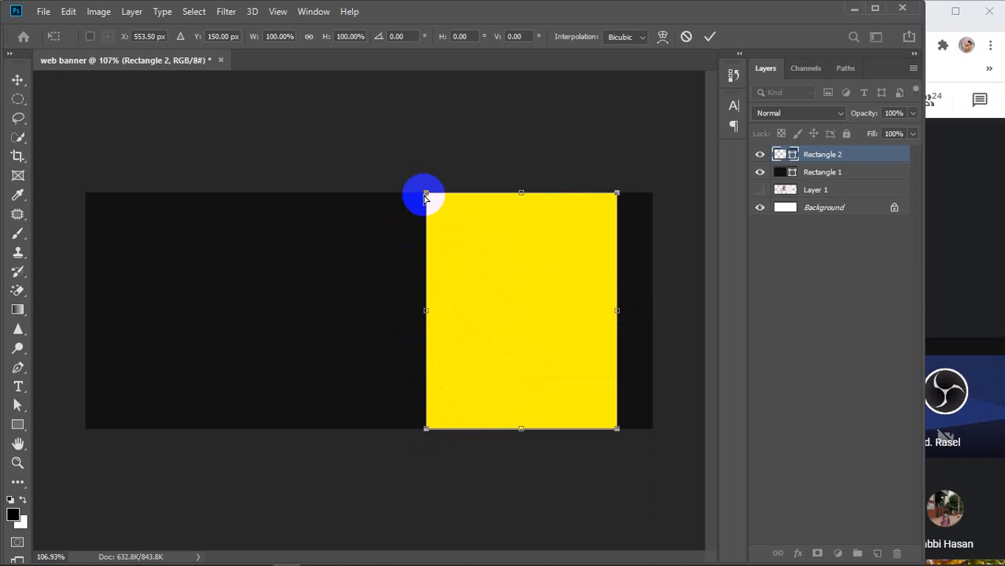
left_click_drag(424, 196, 429, 161)
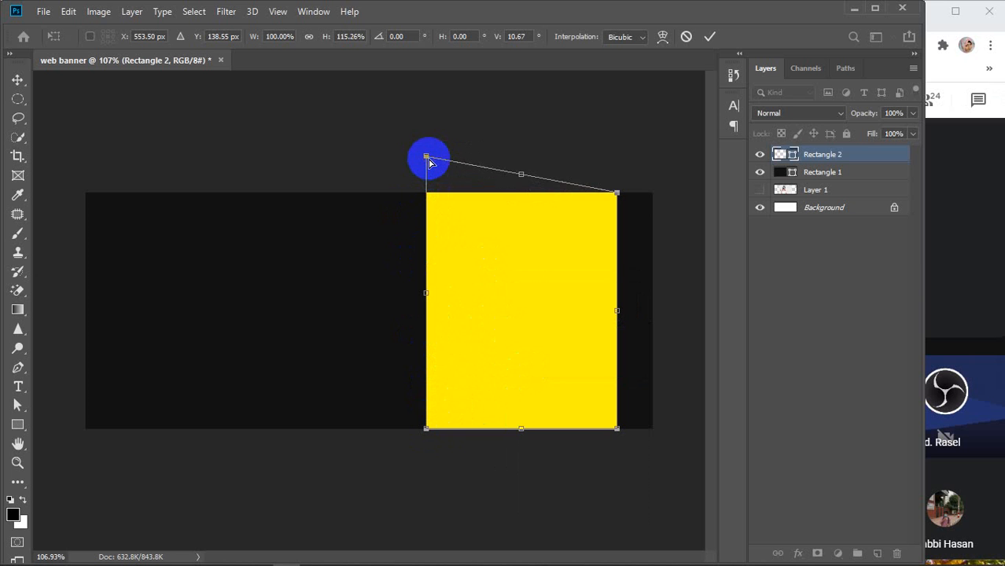
key("ctrl+z")
Slant the yellow rectangle with Distort to a horizontal skew of about -22.67°, and move it left to fit fully inside the banner
right_click(473, 297)
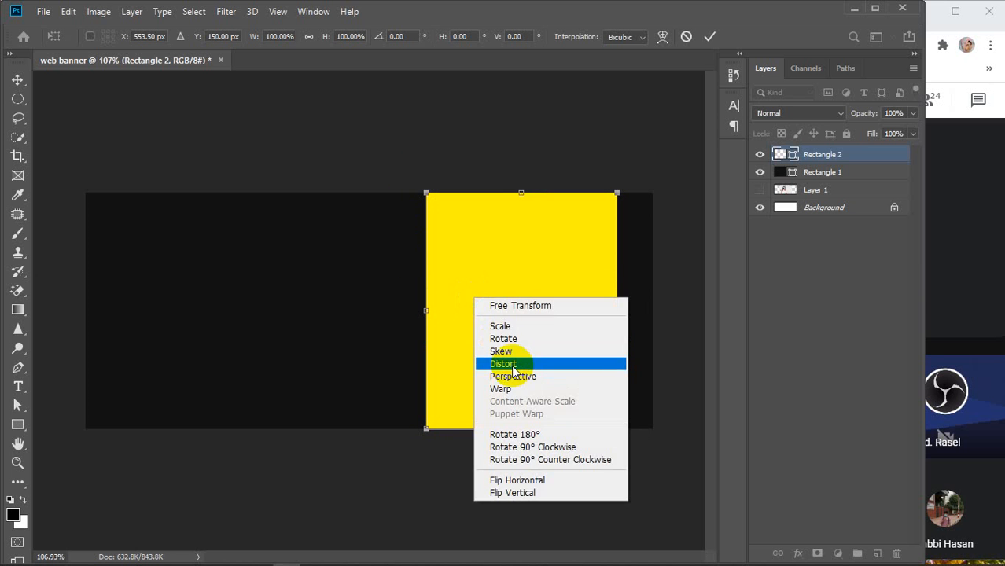
left_click(511, 365)
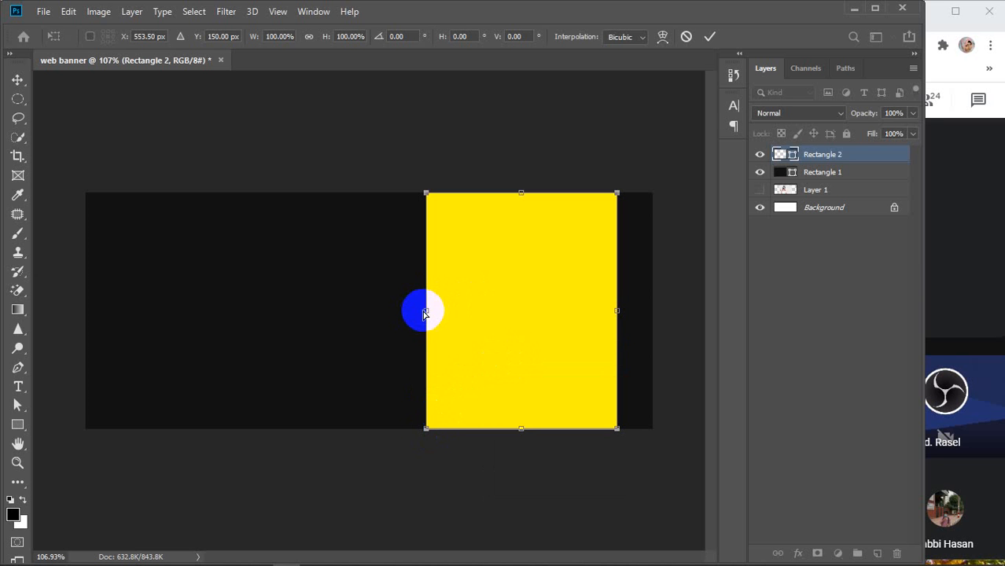
left_click_drag(424, 313, 435, 222)
key("ctrl+z")
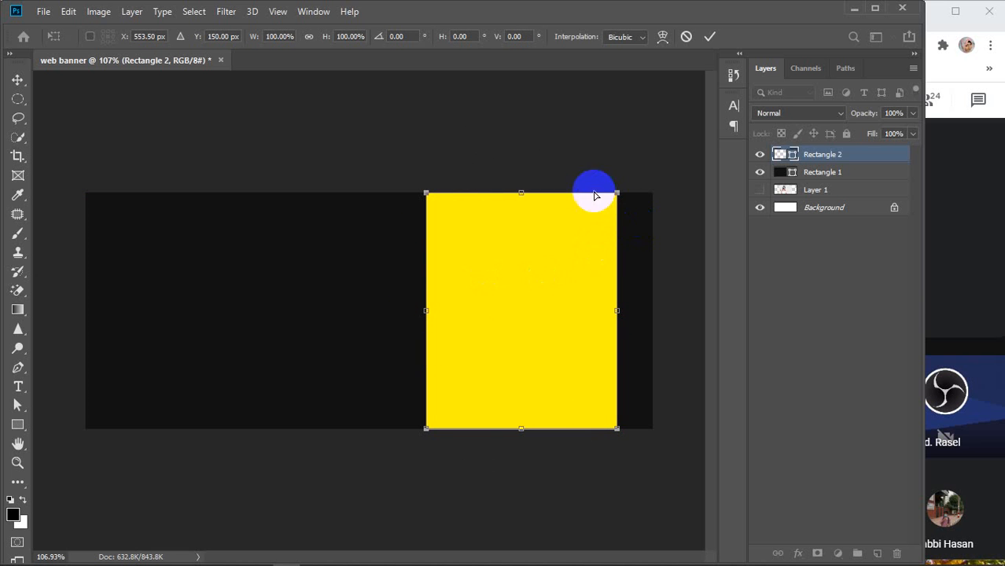
left_click_drag(523, 193, 621, 196)
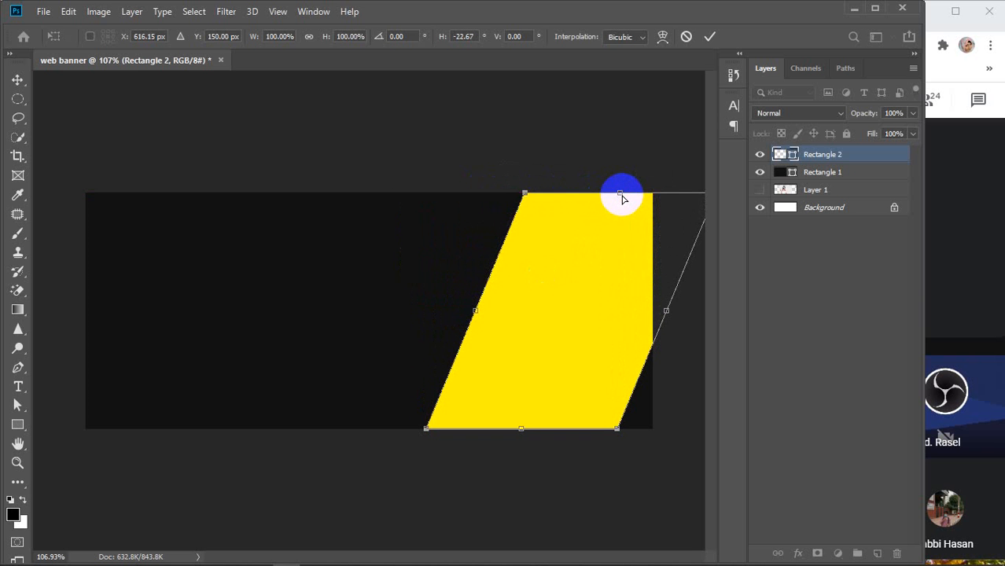
key("Return")
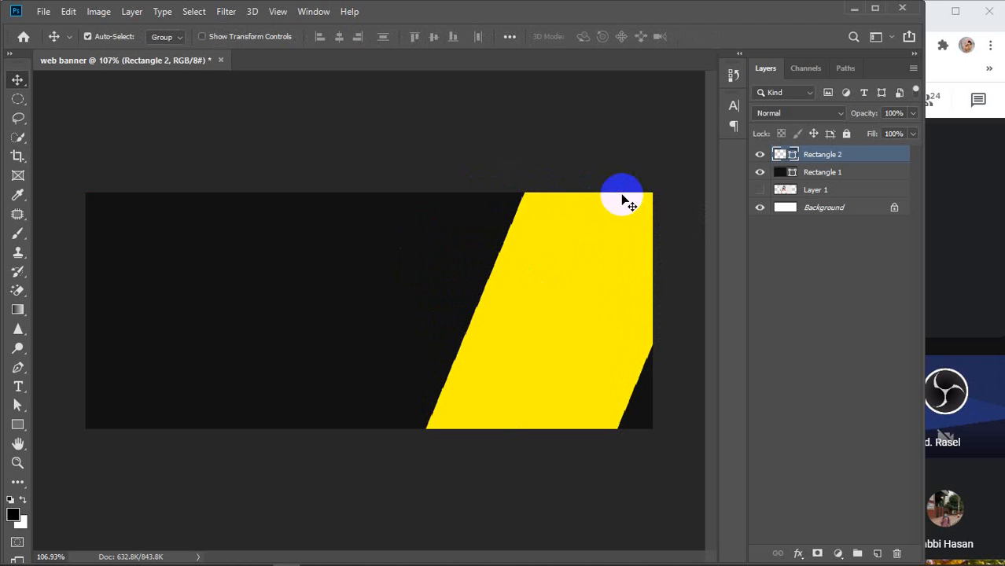
left_click_drag(579, 308, 506, 311)
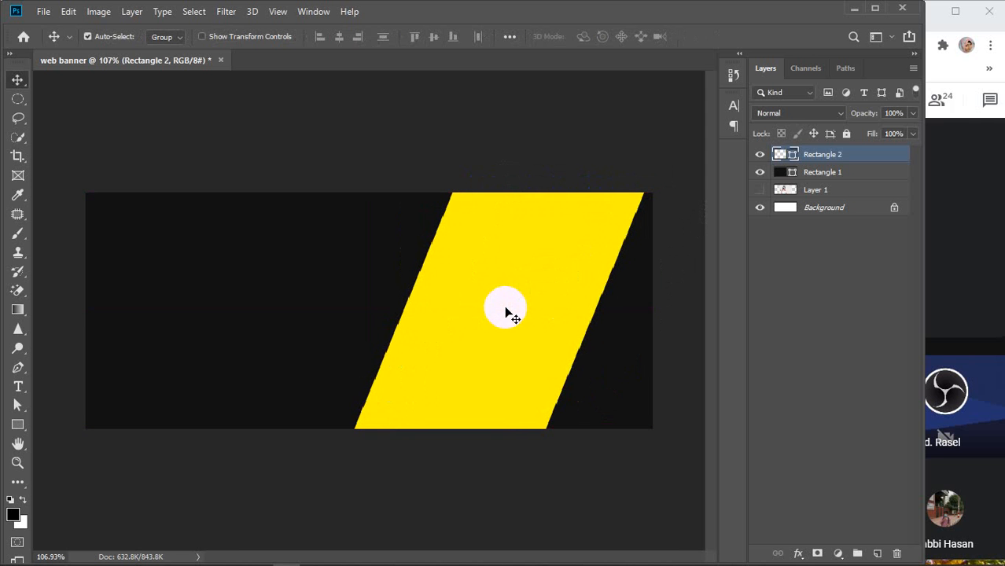
Move the hidden photo layer above the yellow rectangle, make it visible, and position the model over the slanted panel
left_click_drag(832, 194, 824, 144)
left_click_drag(830, 191, 815, 149)
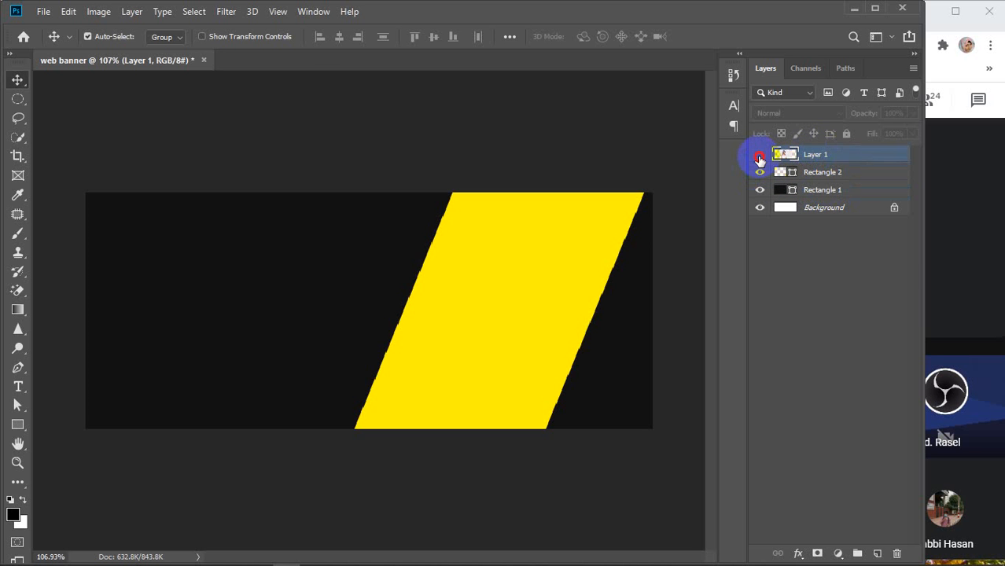
left_click(760, 157)
left_click_drag(449, 235, 486, 279)
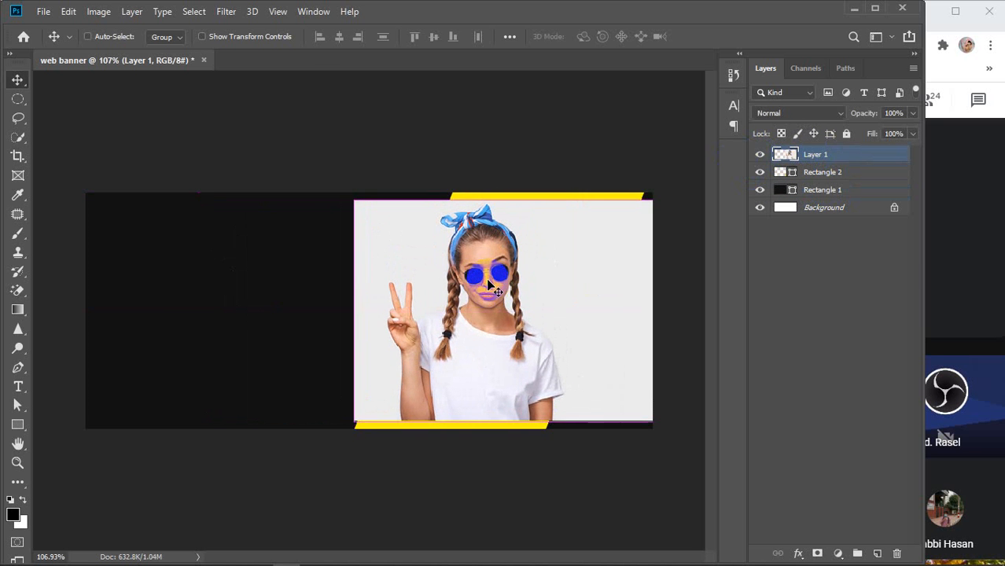
Scale the photo to about 106.86% to fit the banner height over the slanted panel, aligning it at 74% opacity before restoring 100%
key("ctrl+t")
left_click_drag(353, 202, 310, 168)
left_click_drag(865, 112, 850, 118)
left_click_drag(476, 297, 514, 307)
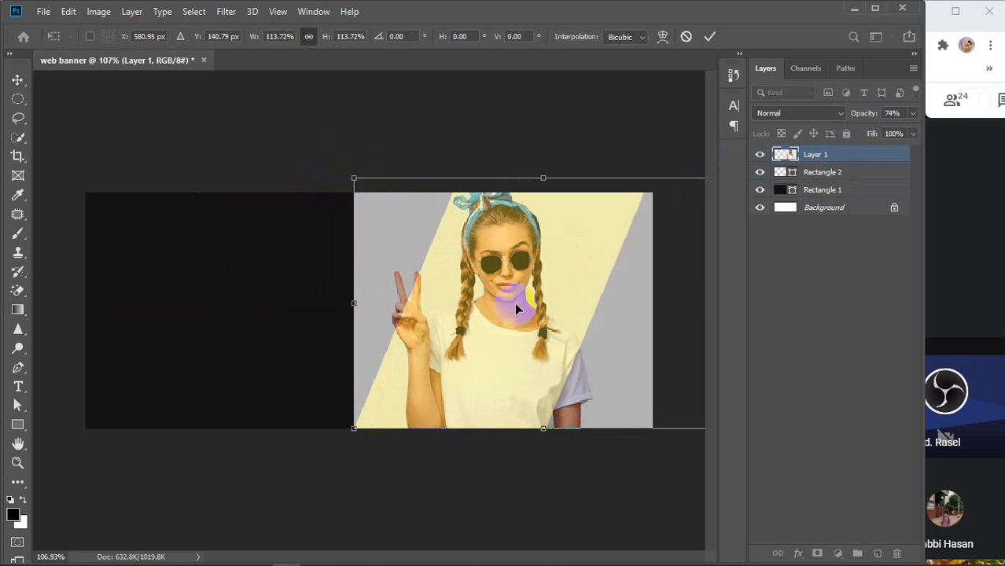
left_click_drag(358, 176, 371, 187)
left_click_drag(525, 273, 527, 294)
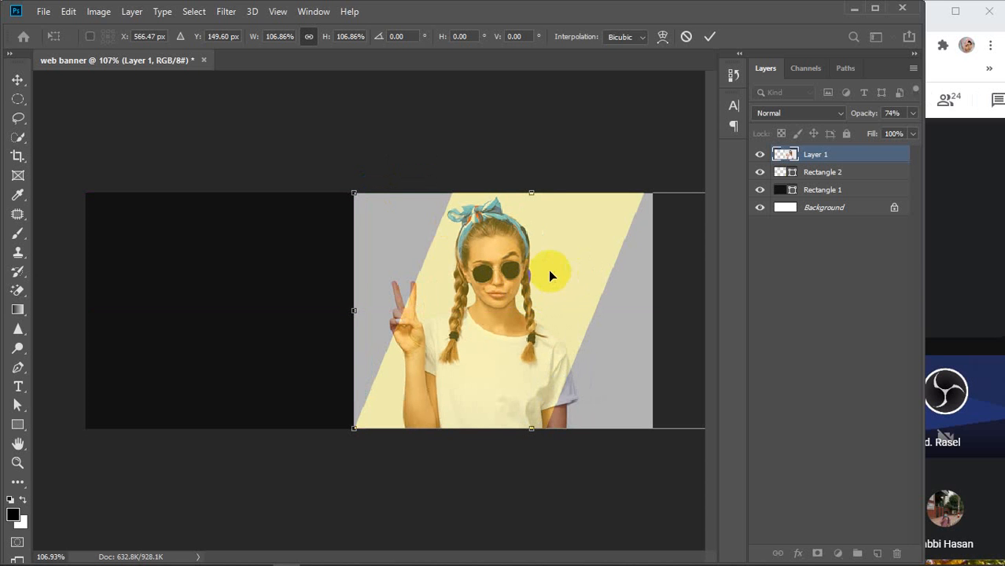
left_click(707, 37)
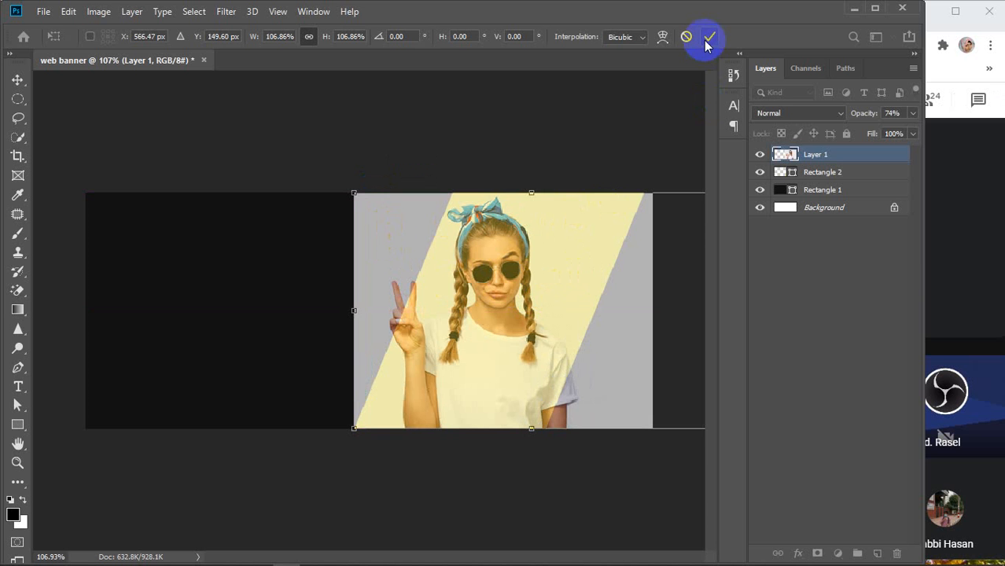
left_click_drag(862, 114, 965, 102)
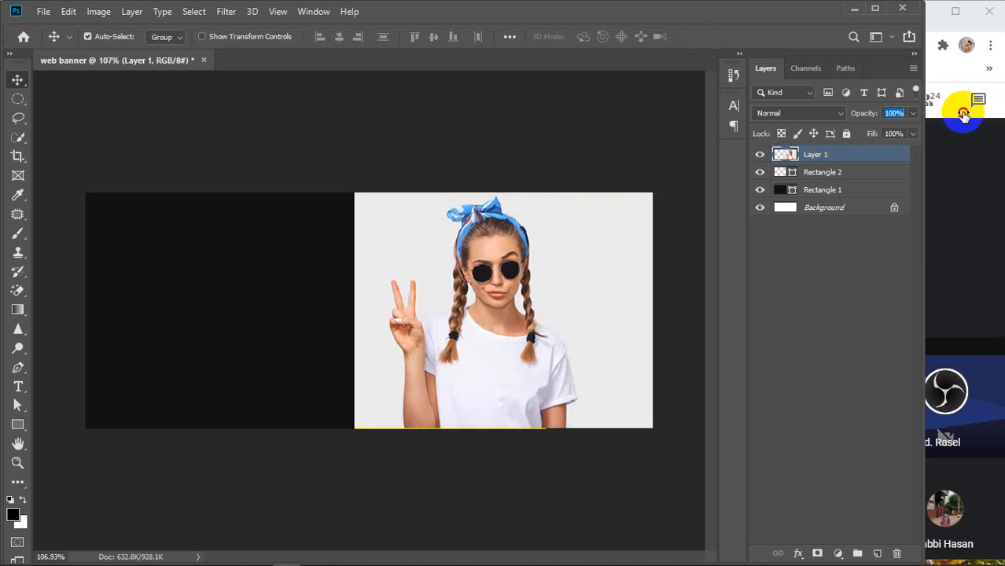
Try clipping the photo layer to the slanted yellow rectangle, and release the clipping mask
right_click(864, 153)
left_click(778, 284)
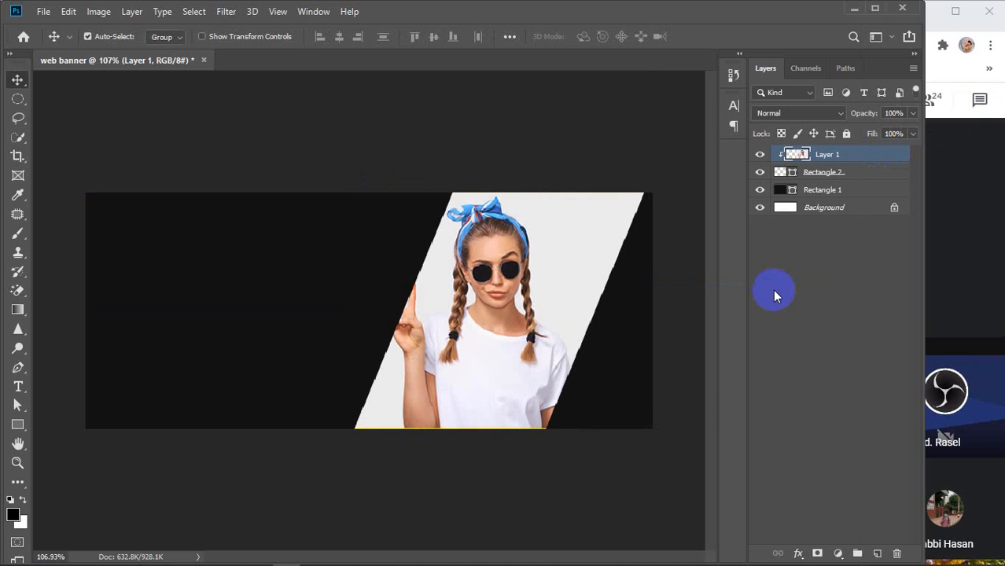
left_click(833, 257)
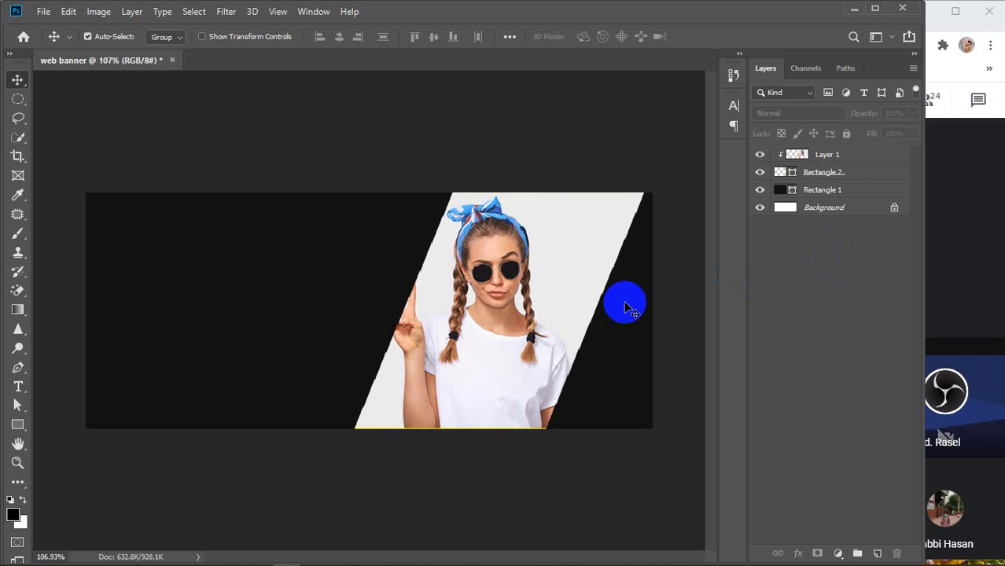
scroll(618, 303, "up", 5)
scroll(617, 301, "down", 5)
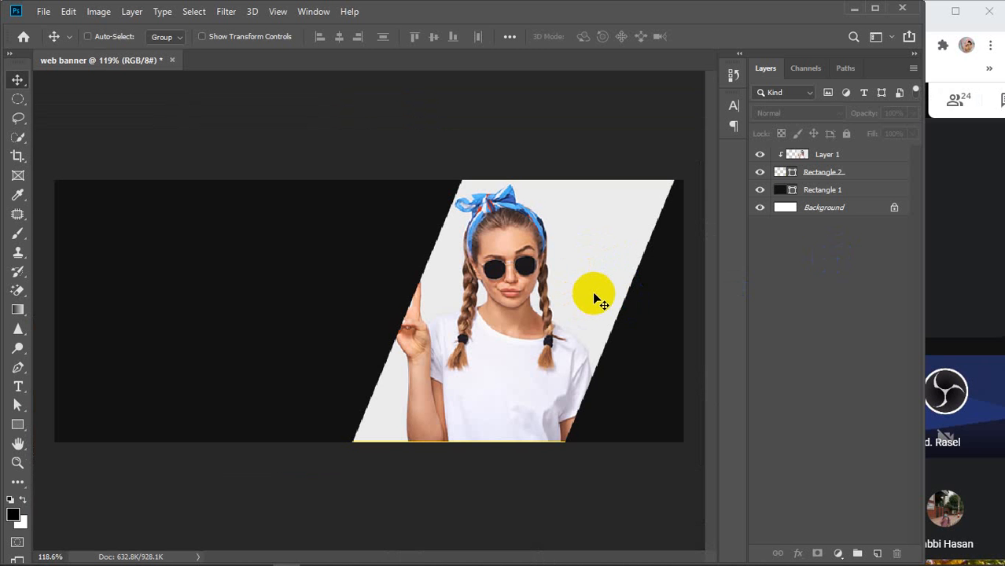
key("ctrl+alt+g")
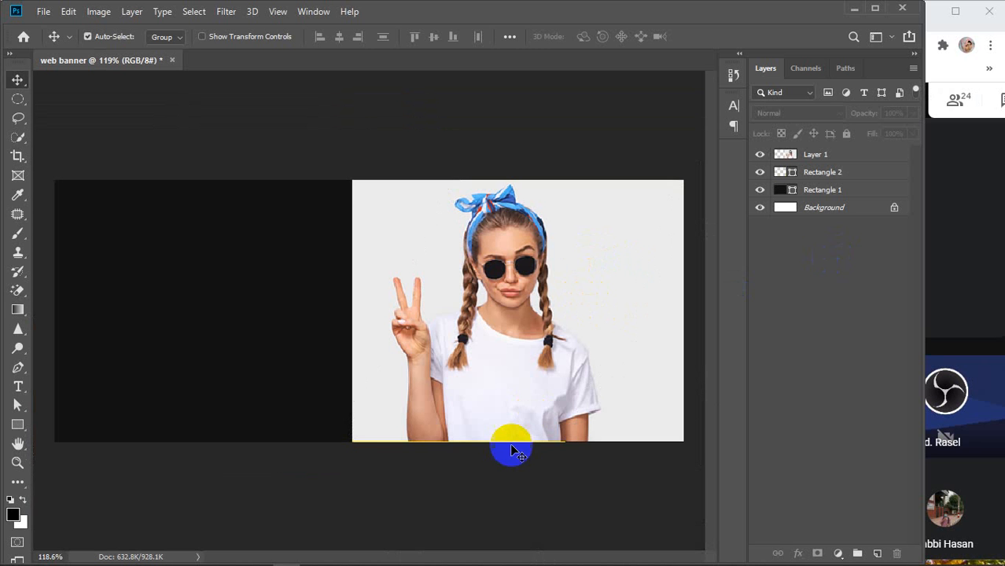
Enlarge the photo to about 100.33%, extending its lower edge to cover the yellow sliver at the banner's lower edge
scroll(505, 446, "up", 10)
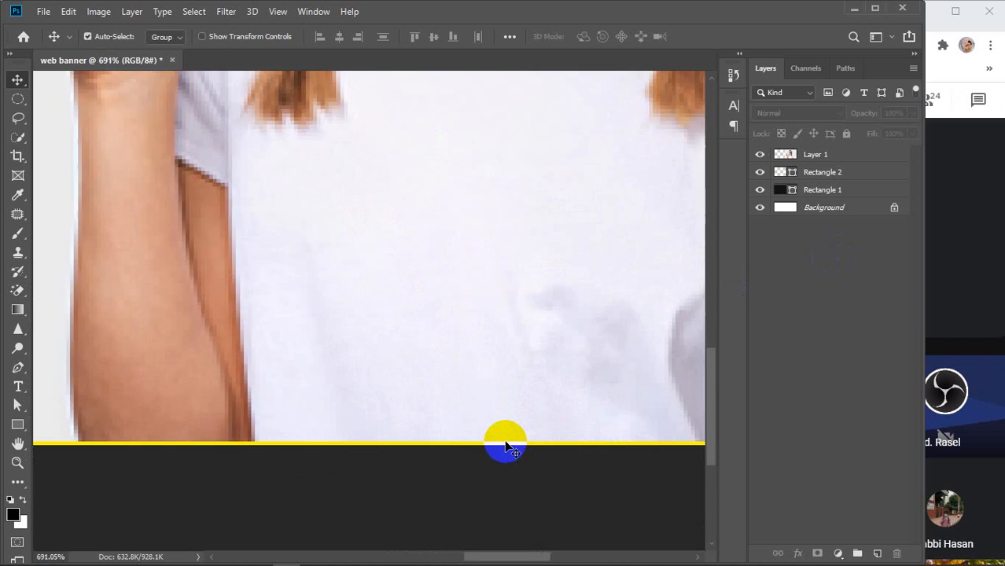
scroll(505, 446, "down", 9)
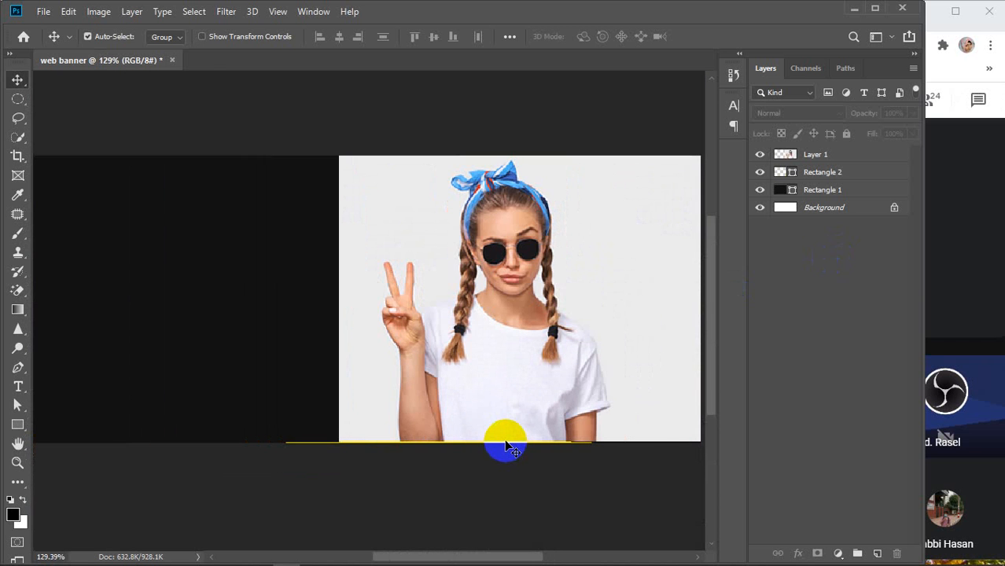
left_click(499, 284)
key("ctrl+t")
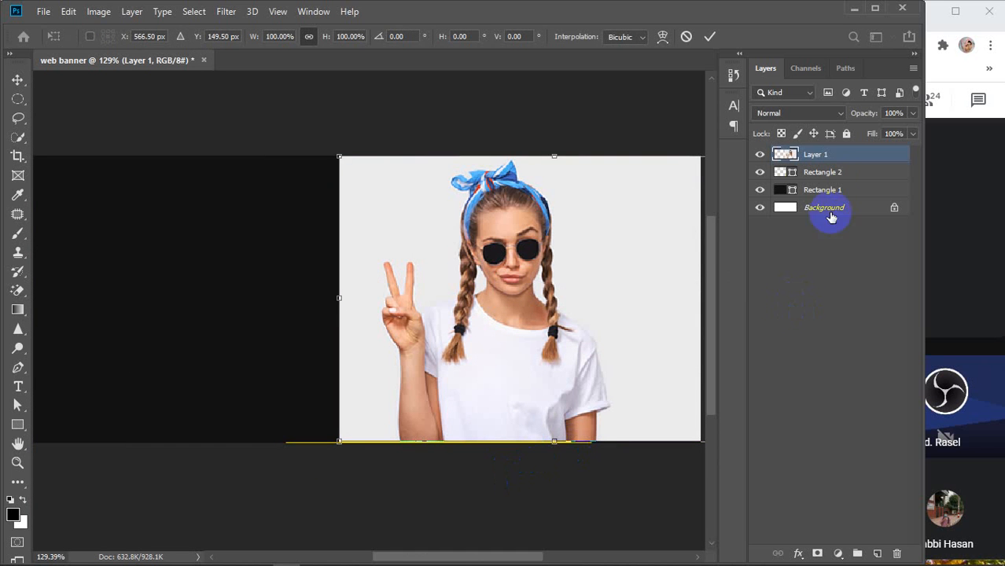
left_click(843, 155)
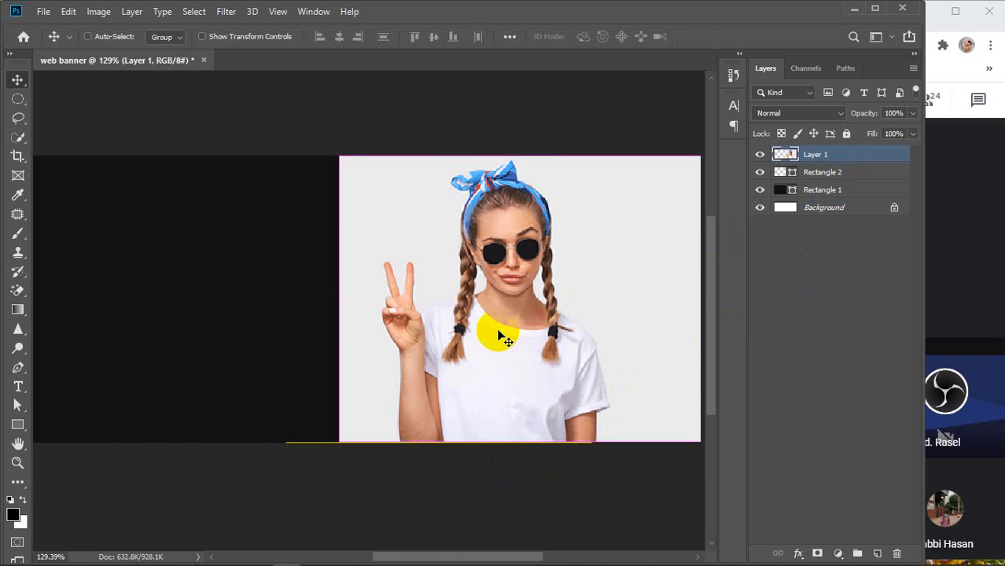
key("ctrl+t")
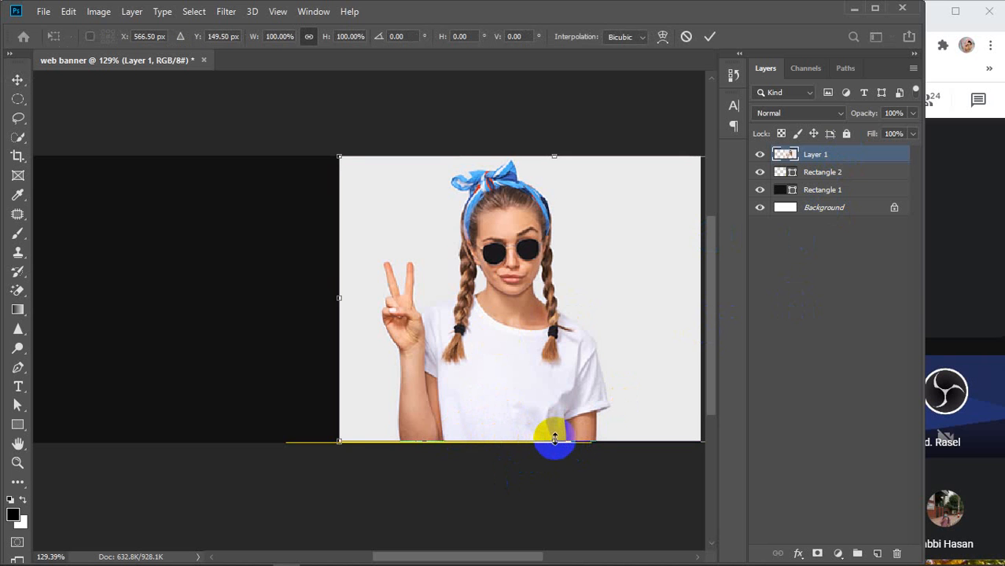
left_click_drag(554, 439, 449, 449)
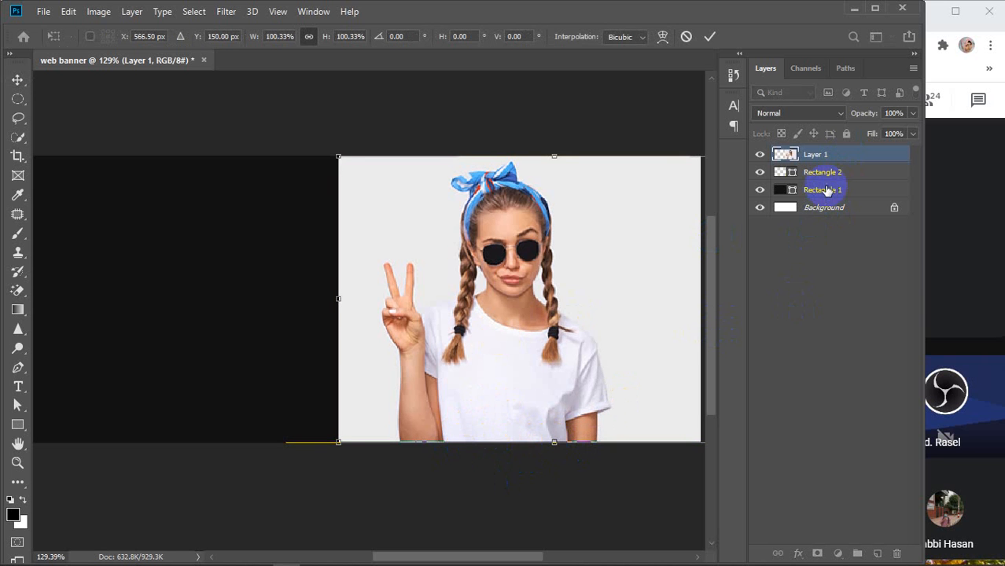
Hide the photo layer to examine the yellow sliver along the banner's lower edge, and show the photo again
left_click(761, 155)
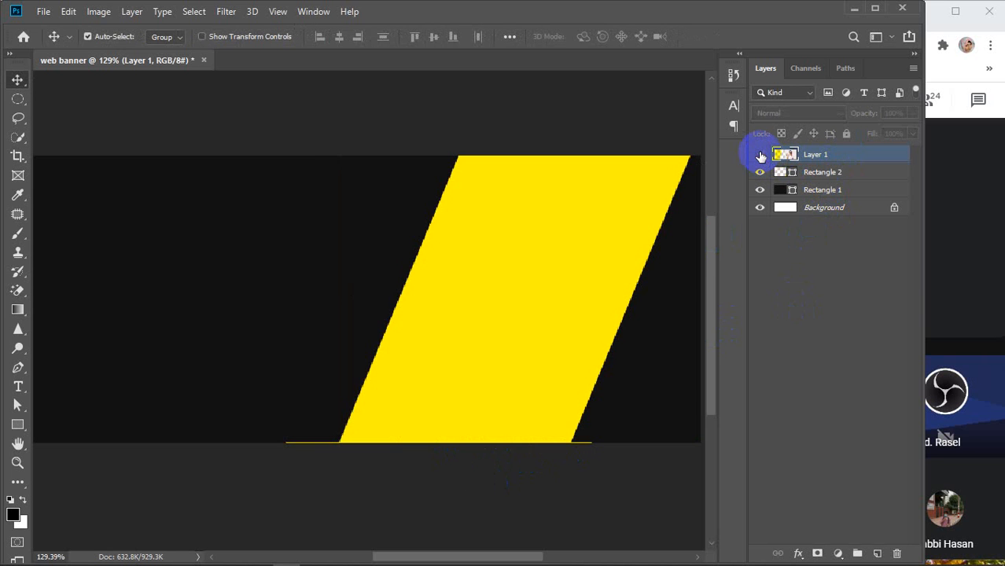
left_click(431, 491)
left_click(308, 444)
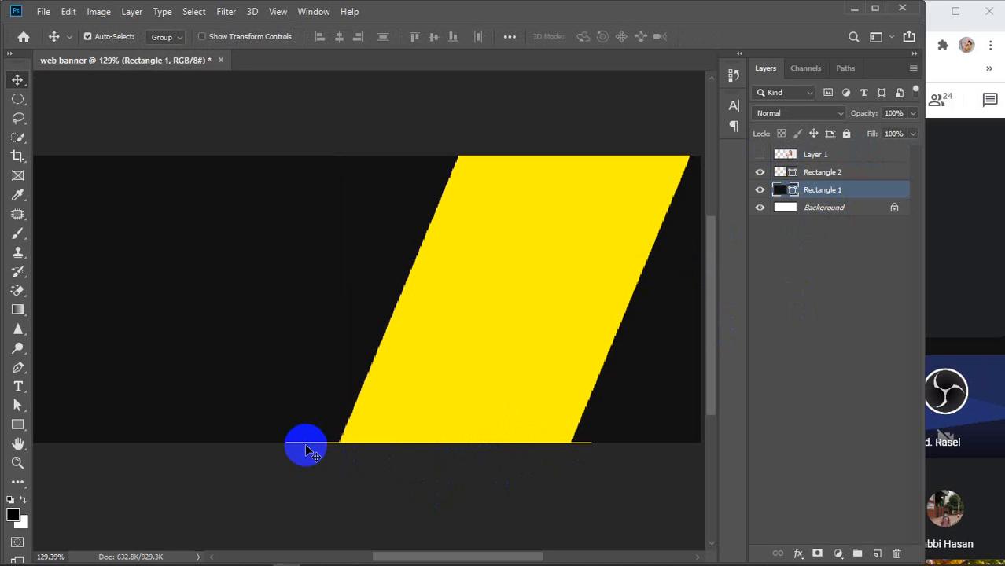
left_click(855, 155)
left_click(759, 154)
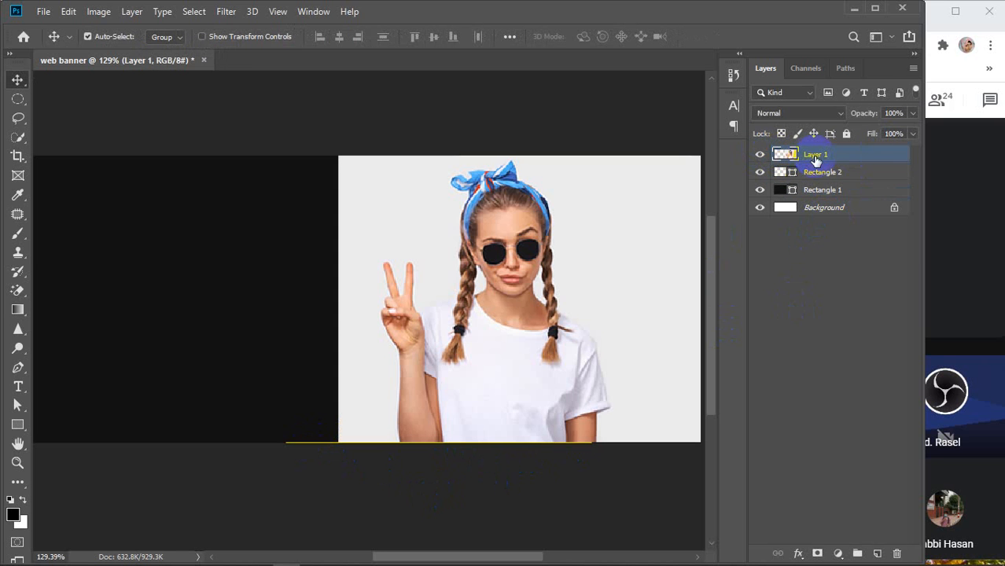
Try clipping the photo layer to the slanted rectangle, check the lower edge up close, and release the clipping mask
right_click(870, 150)
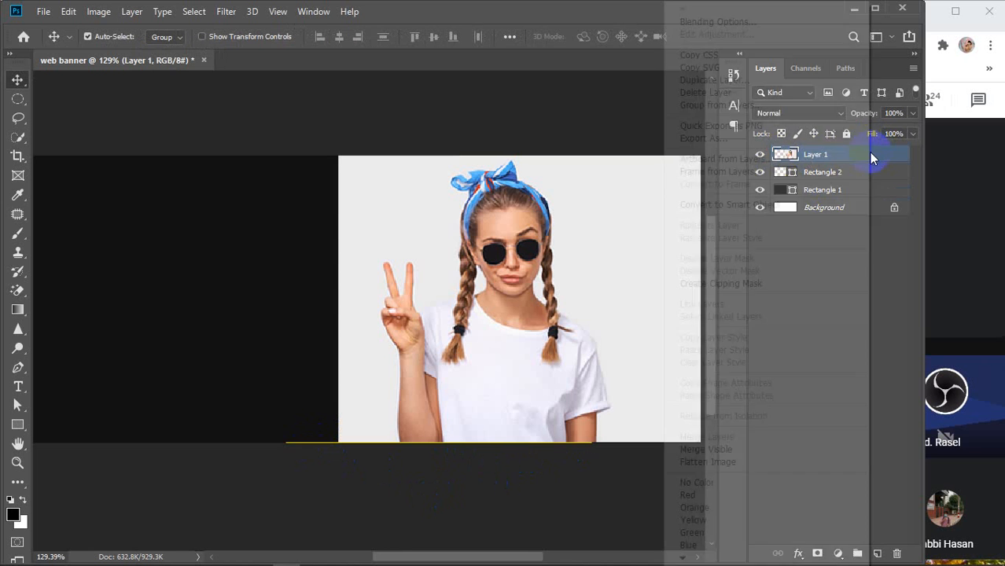
left_click(729, 285)
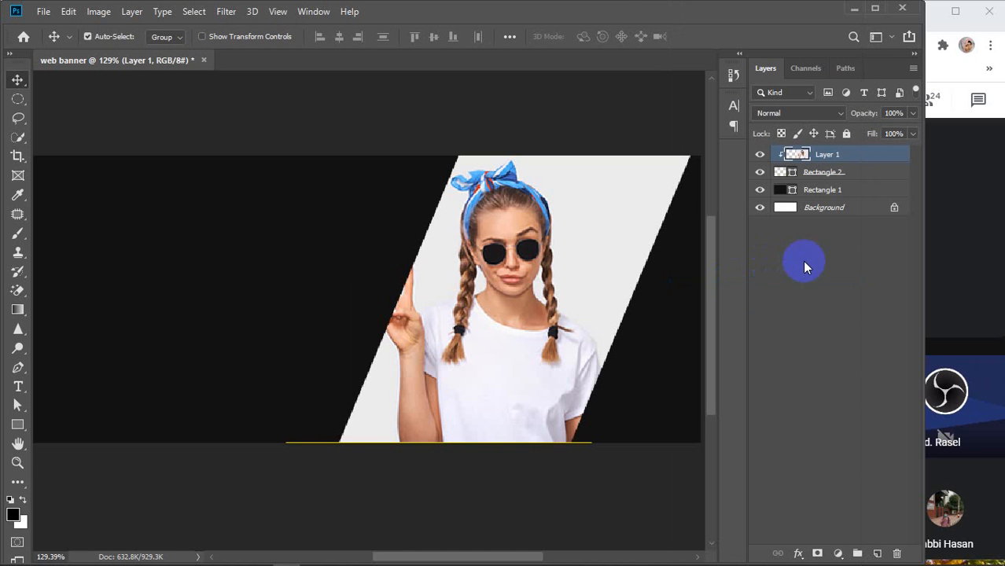
left_click(841, 246)
scroll(541, 442, "up", 3)
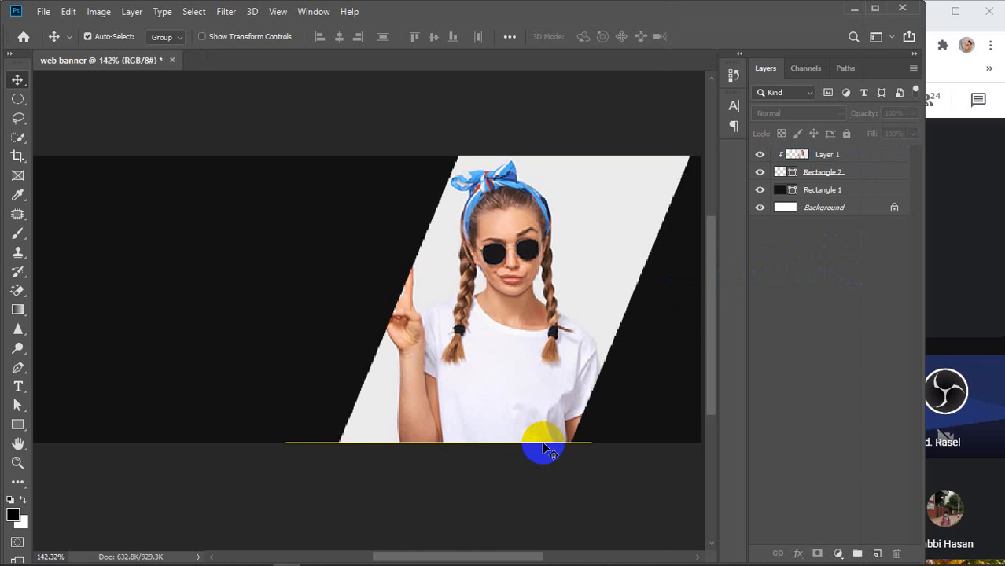
scroll(543, 448, "down", 3)
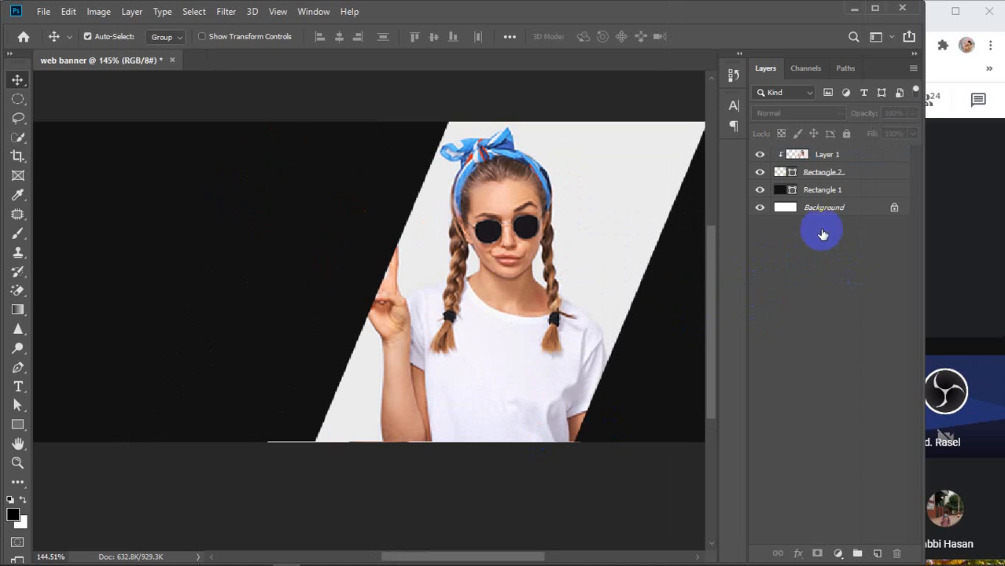
left_click(844, 177)
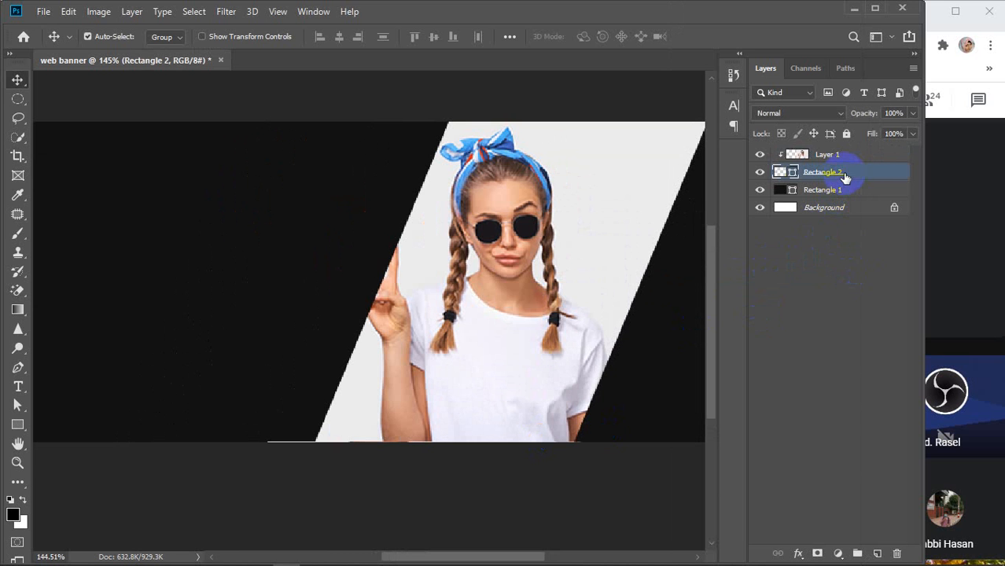
left_click(554, 224)
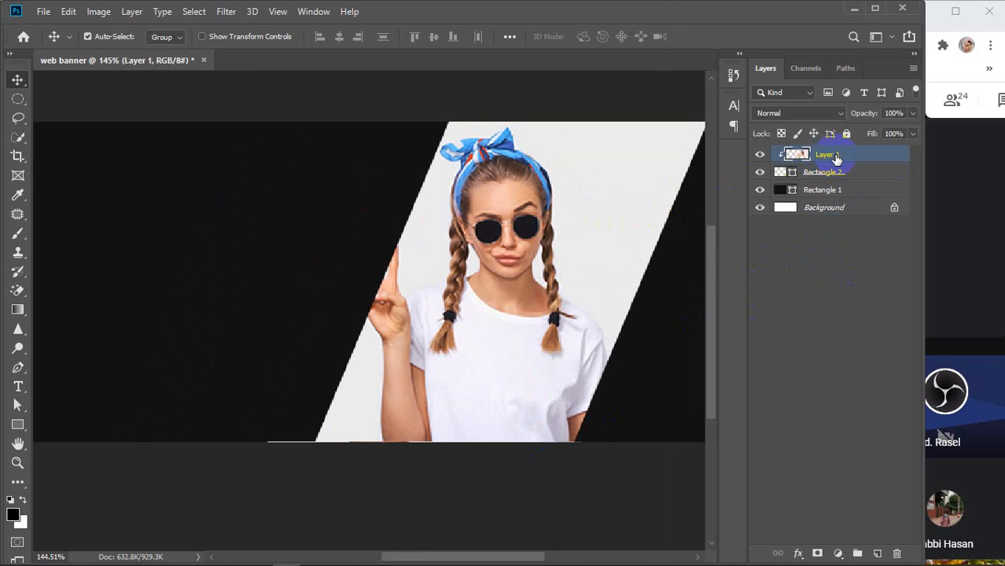
key("ctrl+alt+g")
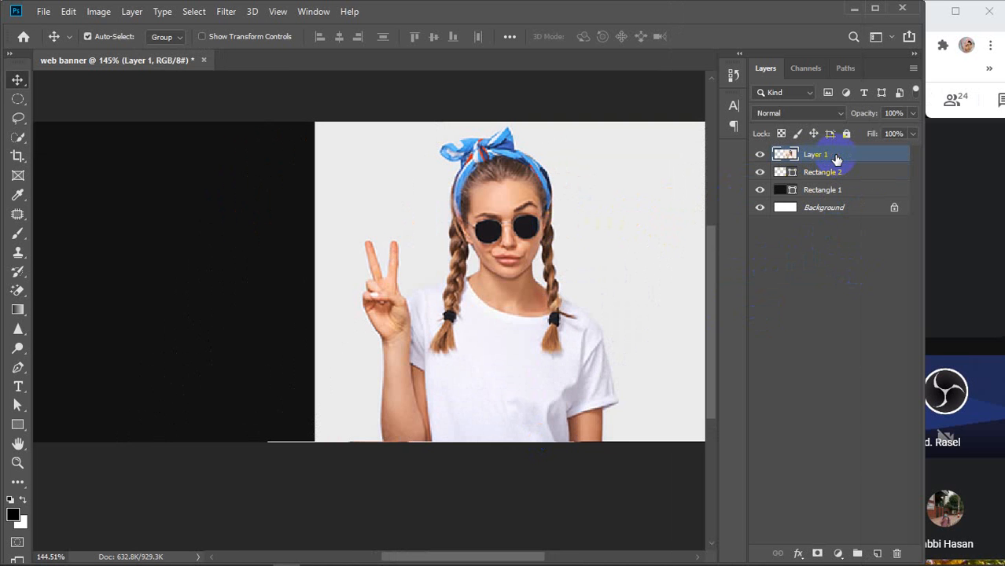
Move the photo right to fit the raised hand inside the slanted panel, aligning it at 84% opacity before restoring 100%
left_click(760, 155)
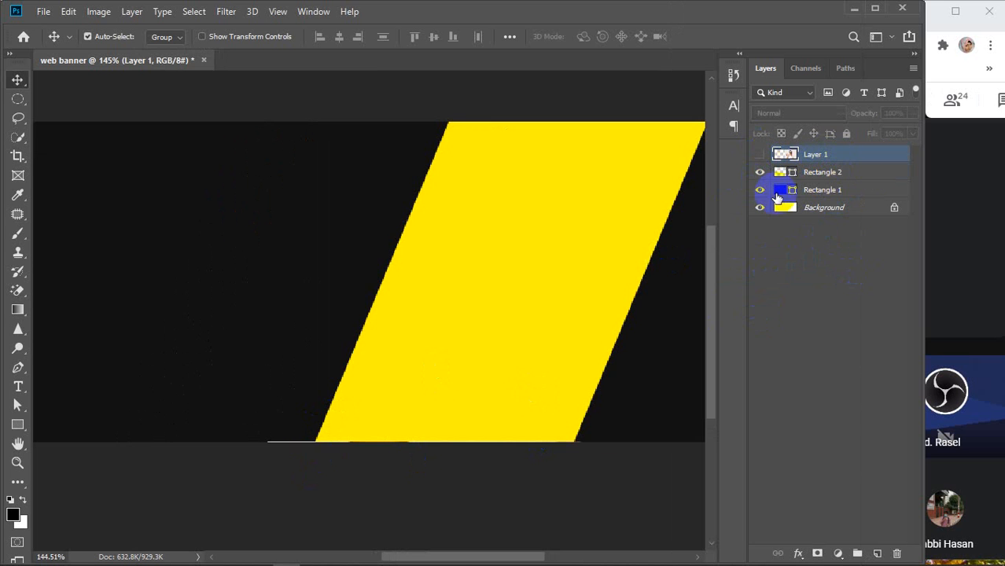
left_click(759, 154)
left_click_drag(466, 279, 525, 276)
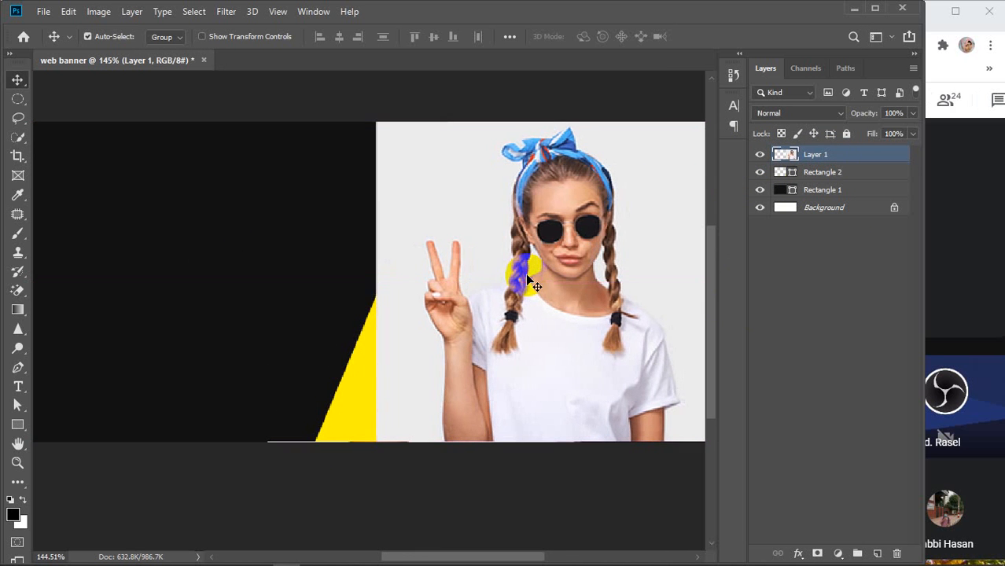
left_click_drag(863, 116, 855, 116)
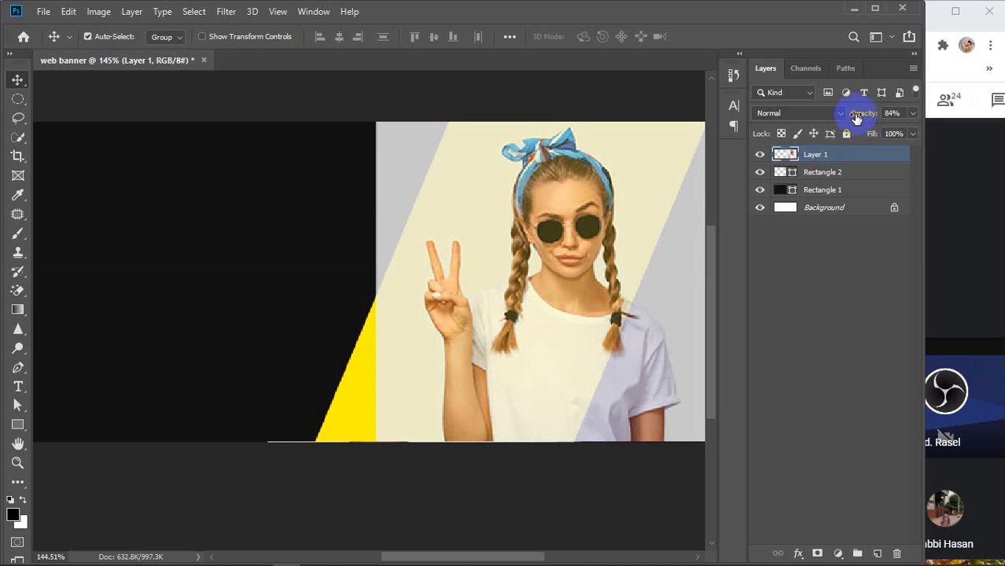
left_click_drag(596, 250, 573, 259)
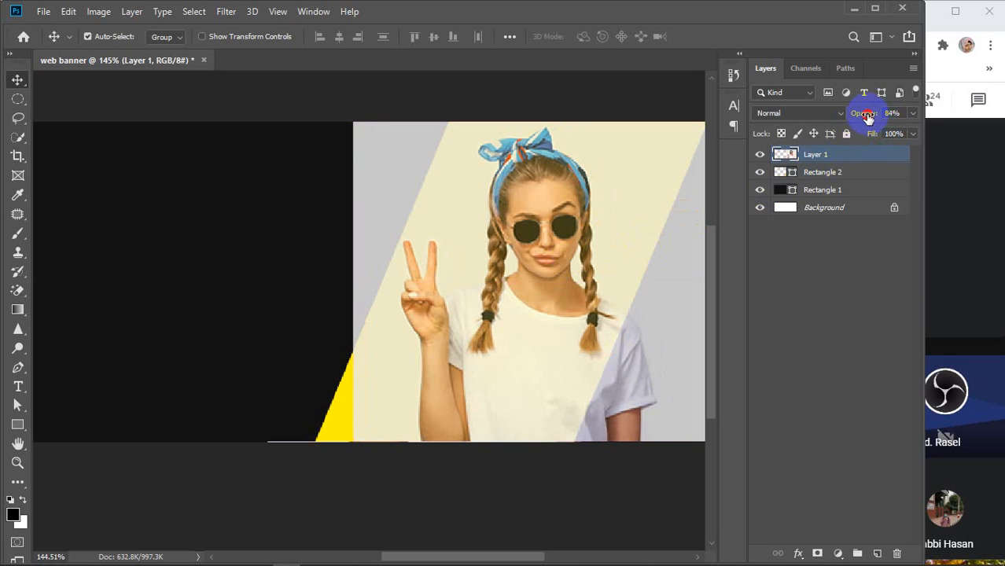
left_click_drag(867, 118, 946, 105)
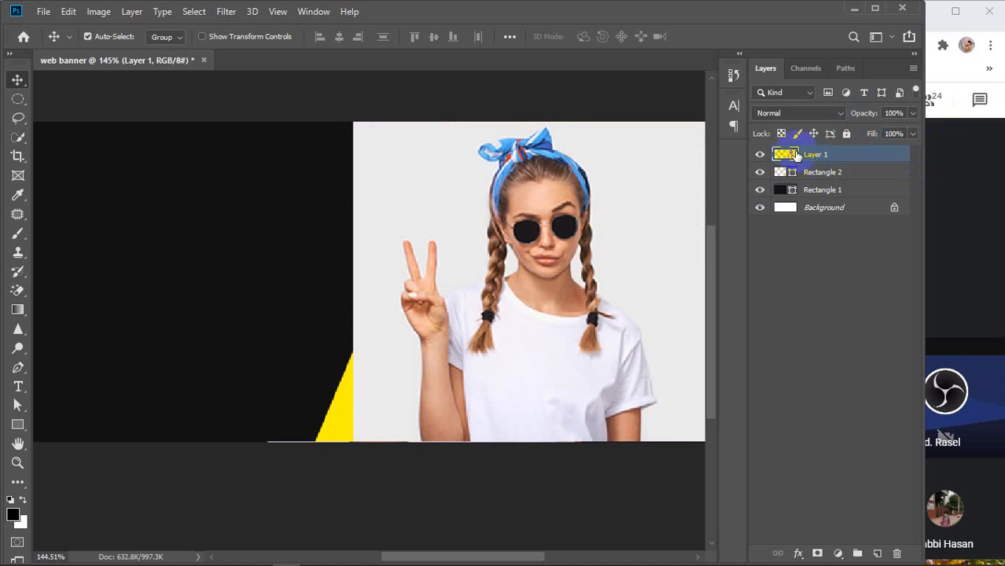
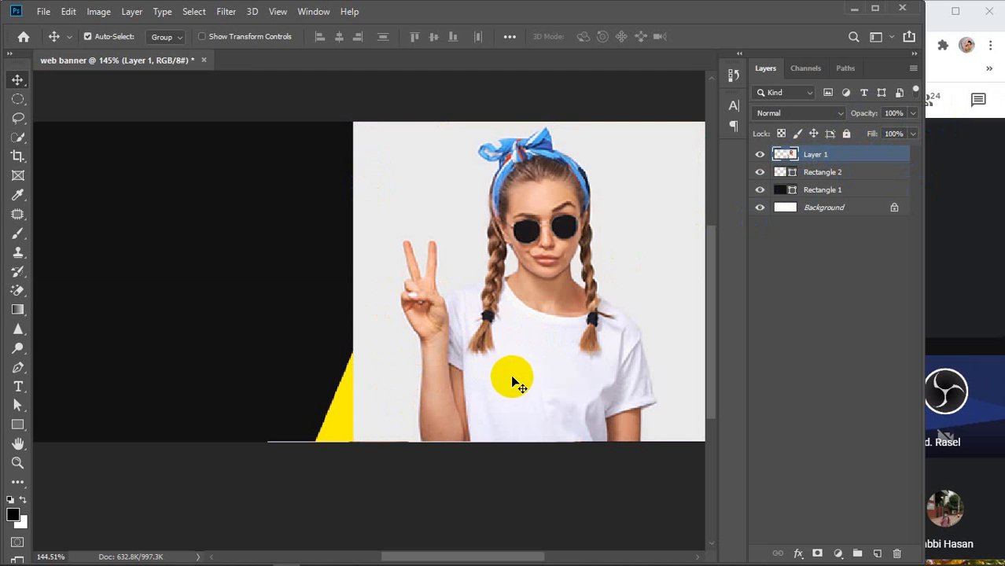
Try covering the yellow gap with a shifted duplicate beneath the photo layer, and delete the duplicate
left_click_drag(541, 364, 507, 370)
key("ctrl+j")
left_click_drag(853, 163, 845, 181)
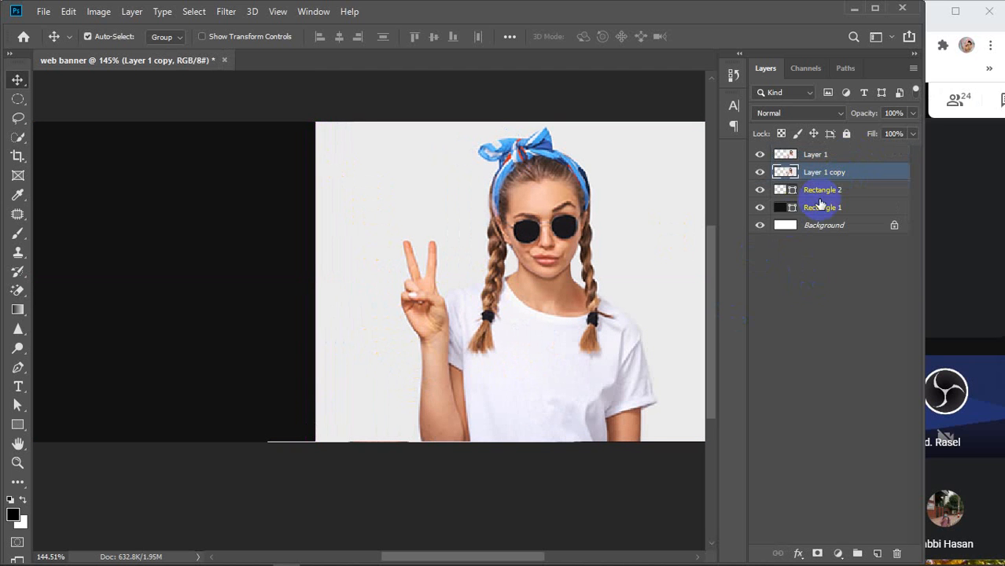
key("Delete")
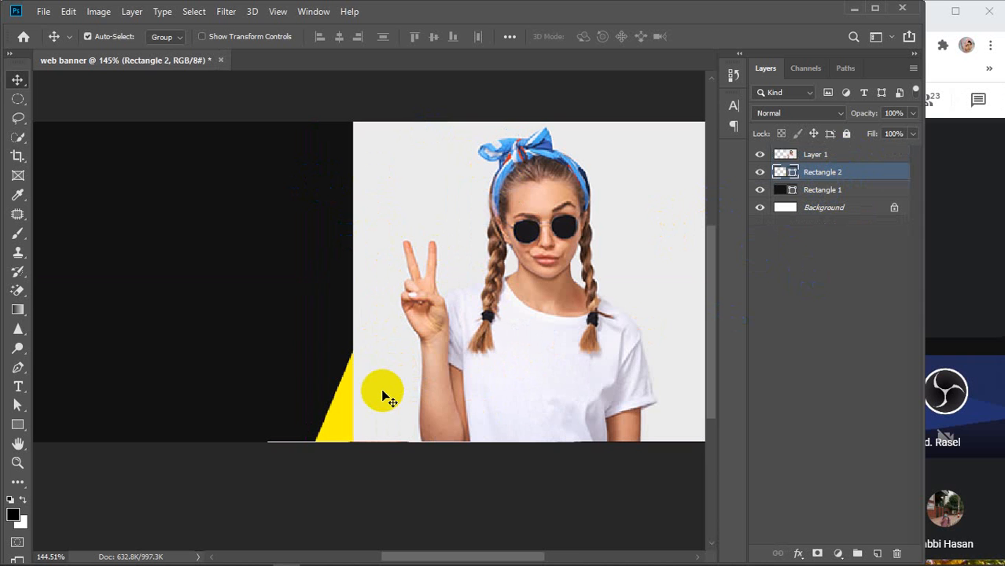
Clone the photo's light grey backdrop over the exposed yellow corner with the Clone Stamp tool, undoing the last stroke
left_click(18, 251)
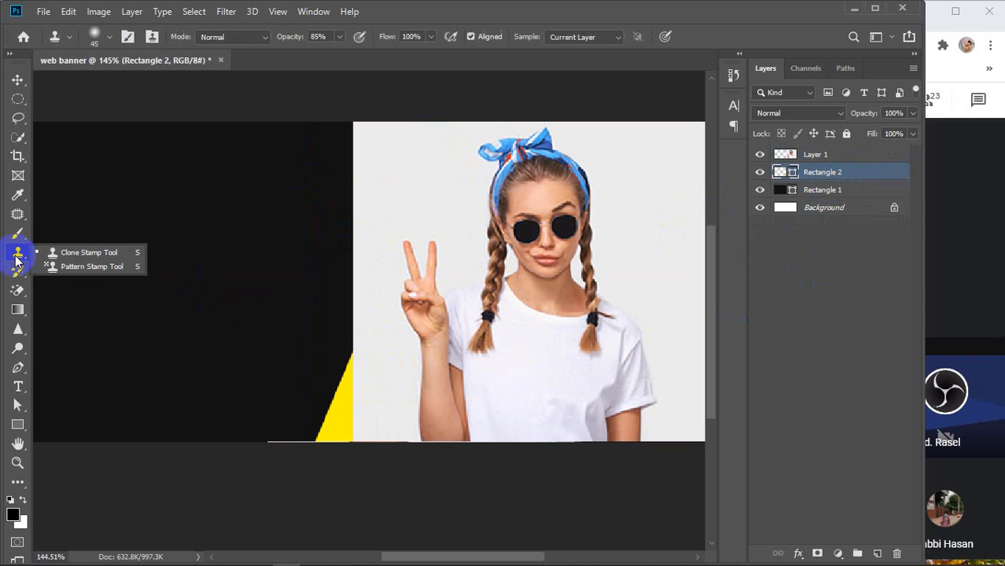
left_click(79, 259)
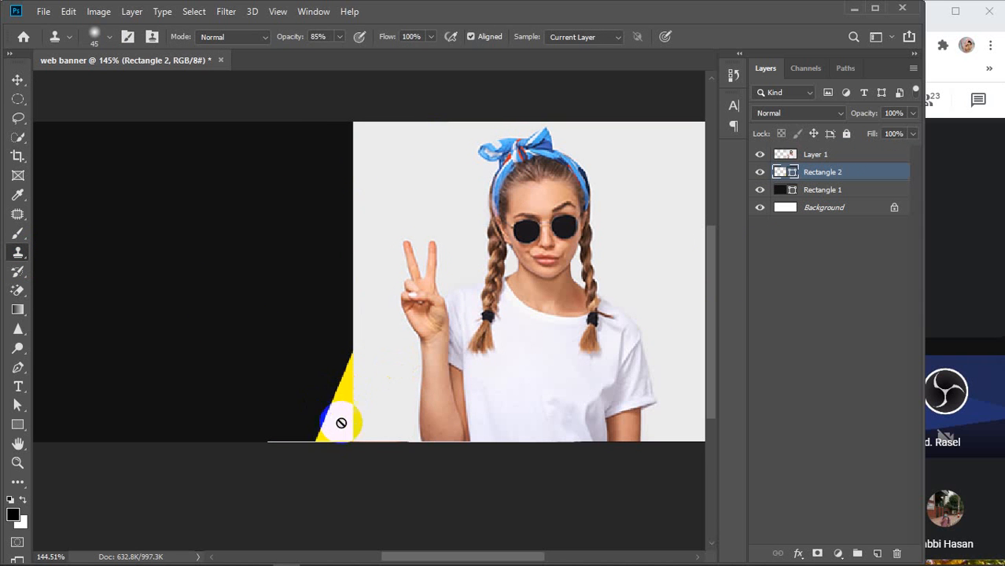
left_click(845, 155)
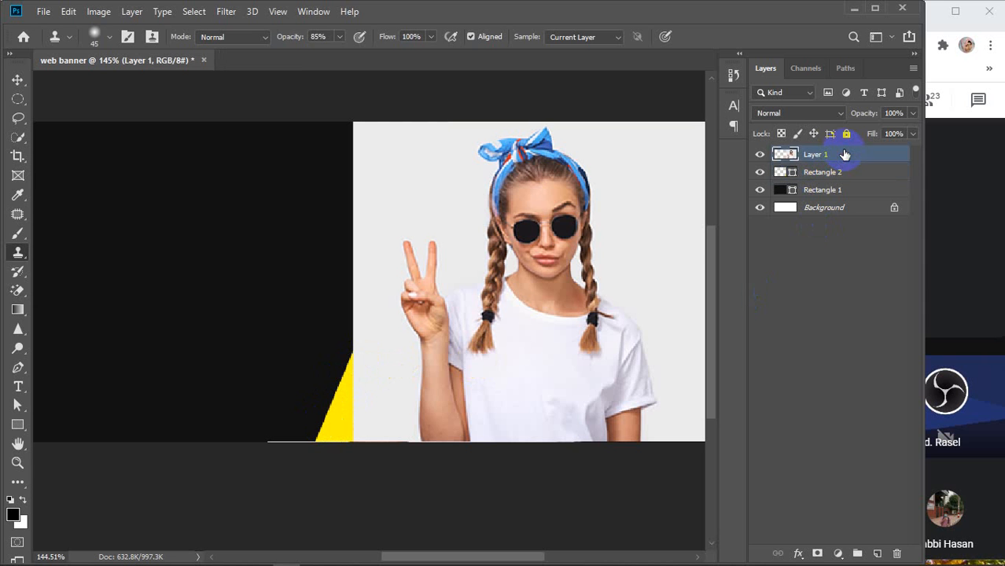
mouse_move(368, 350)
left_mouse_down()
mouse_move(336, 379)
mouse_move(341, 352)
mouse_move(343, 440)
mouse_move(331, 406)
mouse_move(341, 332)
mouse_move(321, 406)
mouse_move(374, 363)
mouse_move(321, 366)
mouse_move(310, 415)
mouse_move(318, 441)
mouse_move(345, 439)
mouse_move(341, 376)
left_mouse_up()
left_click(377, 357, "alt")
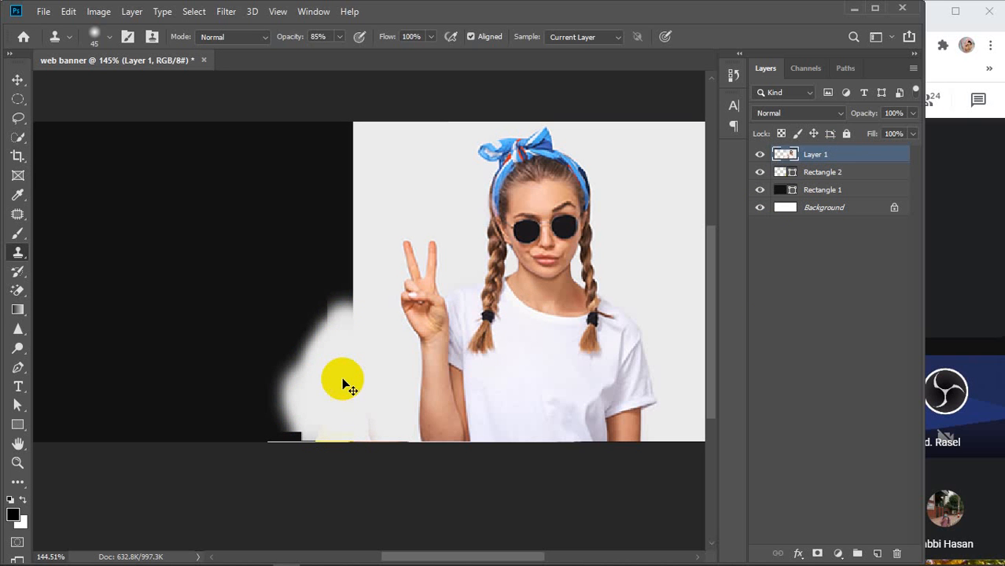
key("ctrl+z")
Resample the light grey backdrop and clone it along the banner's lower edge to even out the extended area
left_click(342, 377, "alt")
mouse_move(335, 430)
left_mouse_down()
mouse_move(345, 439)
mouse_move(293, 443)
left_mouse_up()
left_click(335, 364, "alt")
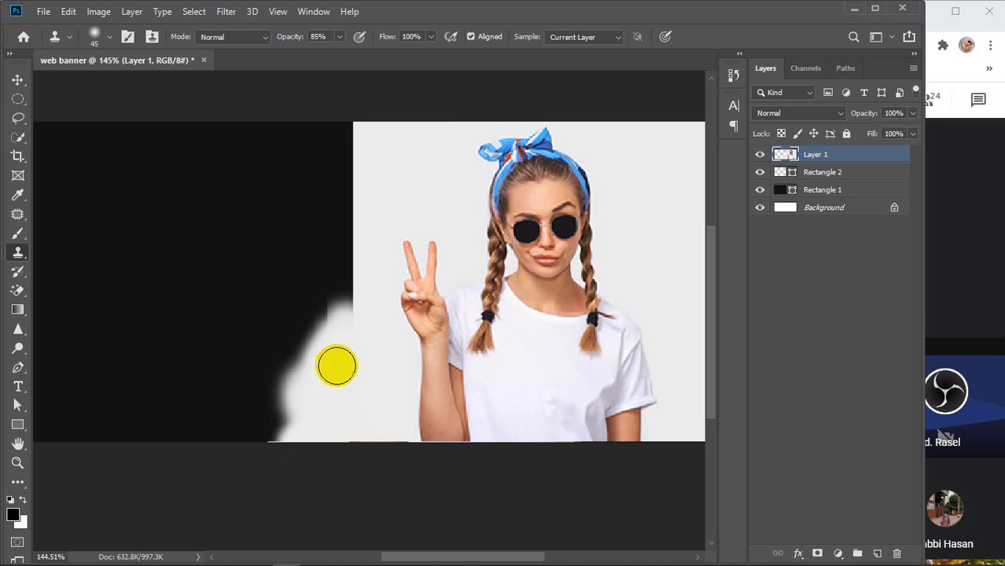
mouse_move(320, 406)
left_mouse_down()
mouse_move(279, 435)
mouse_move(352, 449)
left_mouse_up()
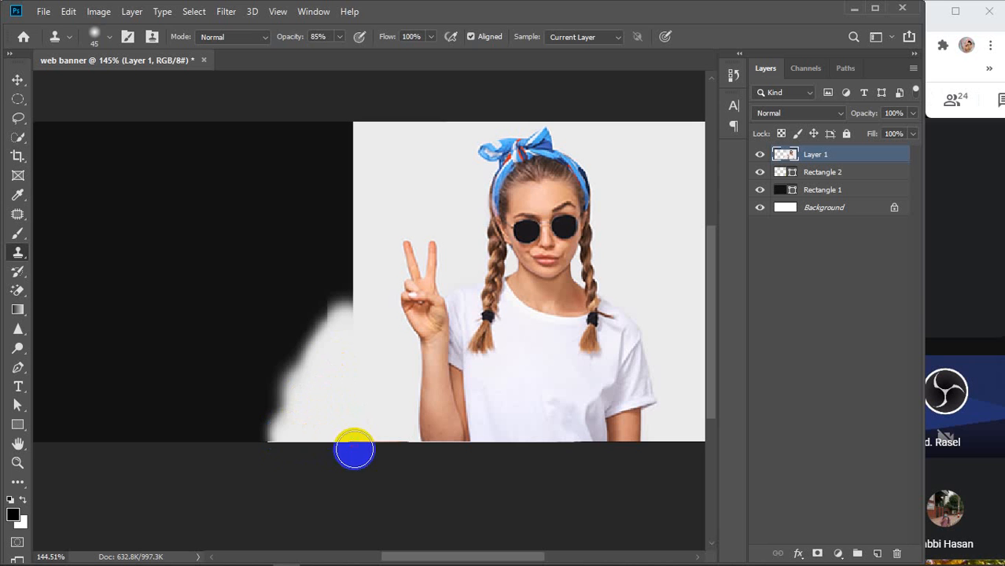
left_click(338, 392, "alt")
left_click(358, 443)
left_click(347, 410)
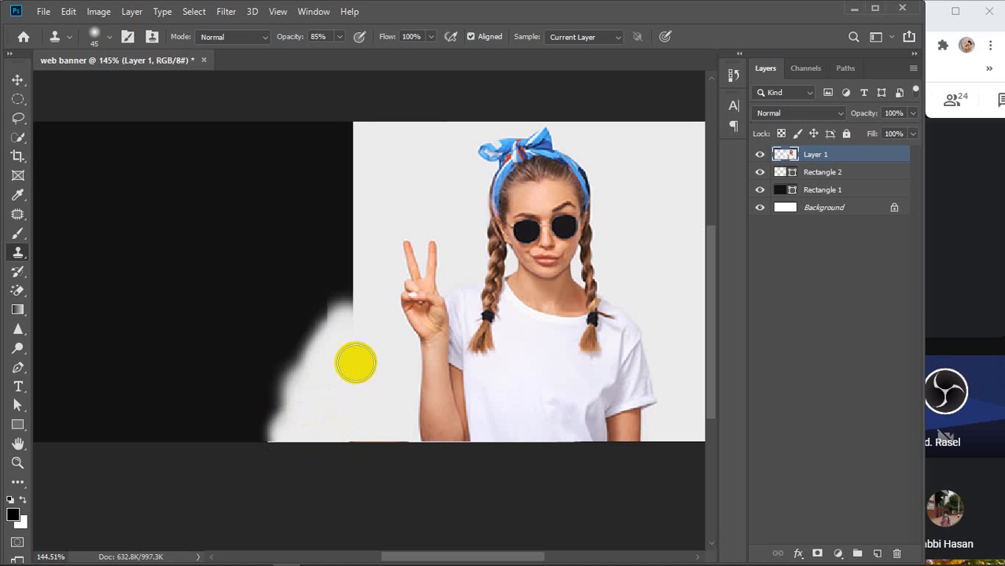
left_click_drag(402, 420, 332, 418)
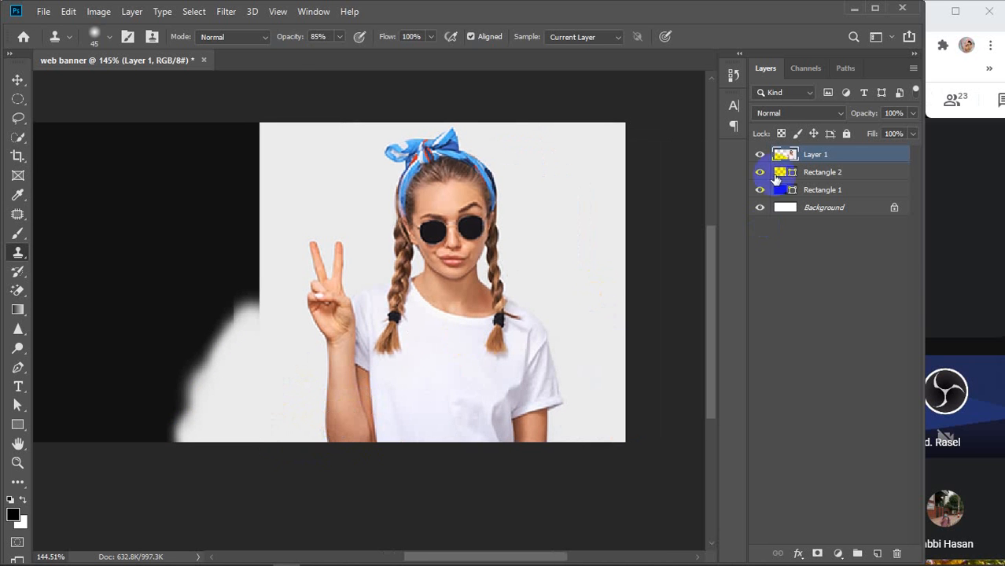
Clip the extended photo layer to the slanted rectangle and rename the layer as image
right_click(856, 156)
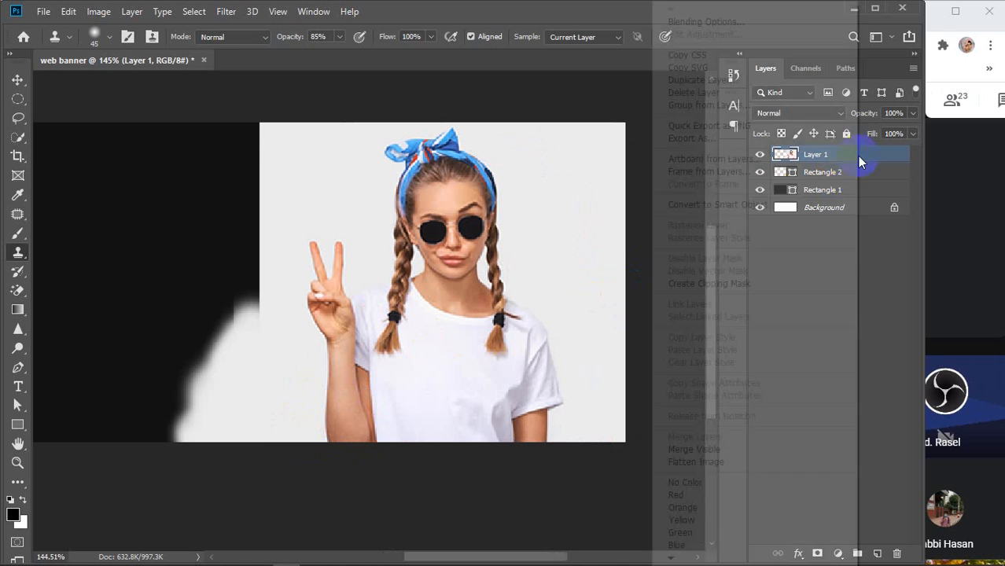
left_click(742, 284)
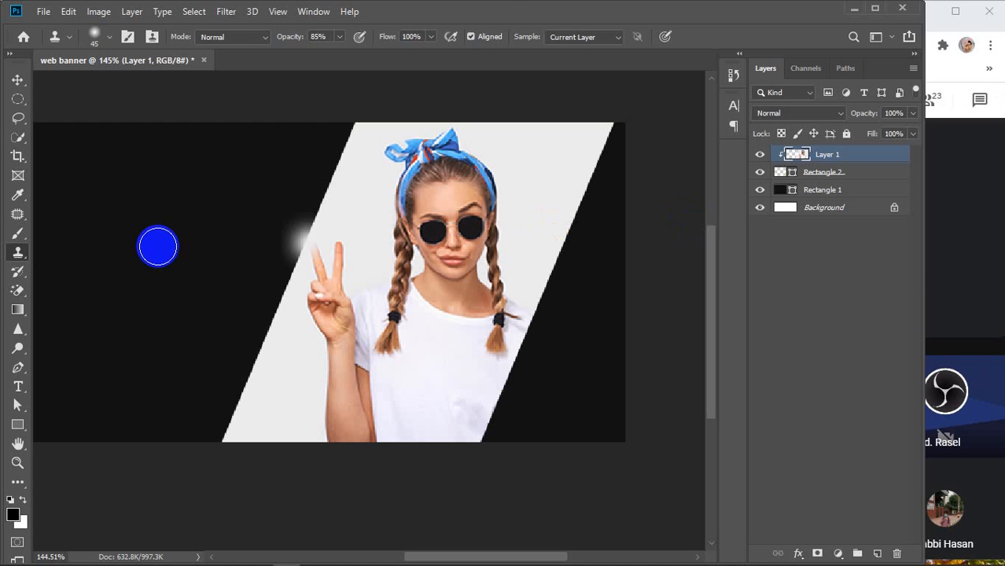
key("v")
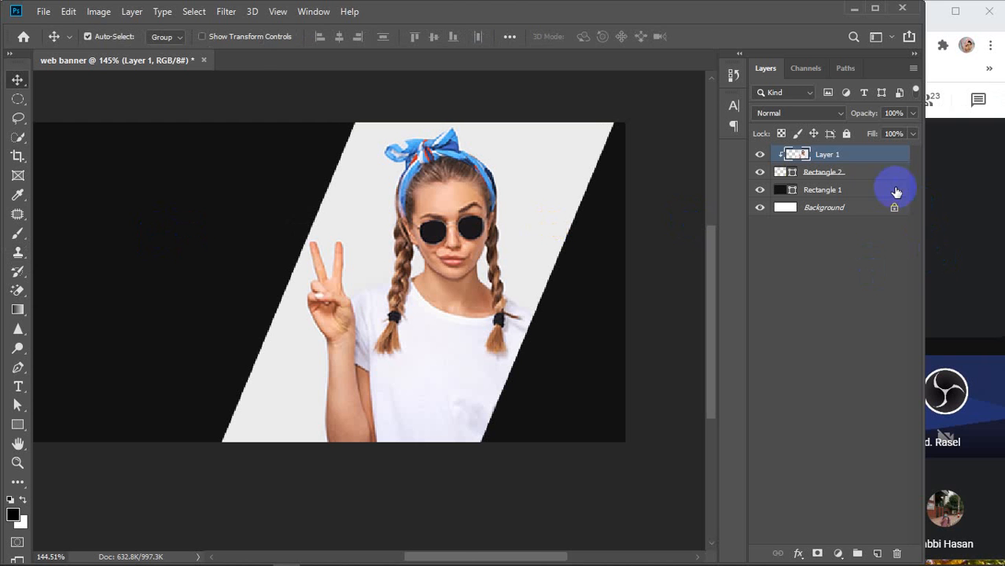
double_click(828, 158)
key("Return")
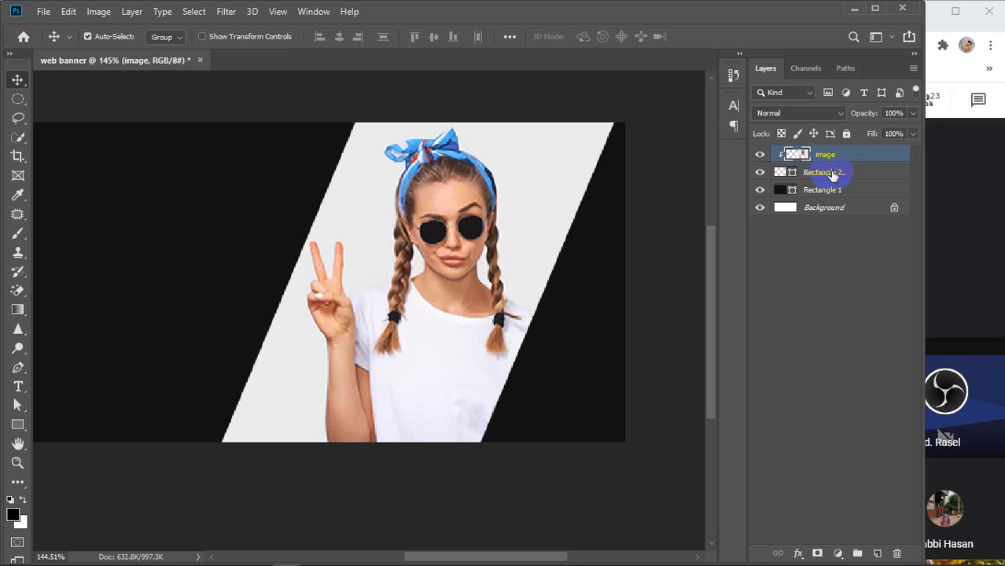
Group the clipped photo layer with the slanted rectangle and name the group image
left_click(833, 176, "shift")
key("ctrl+g")
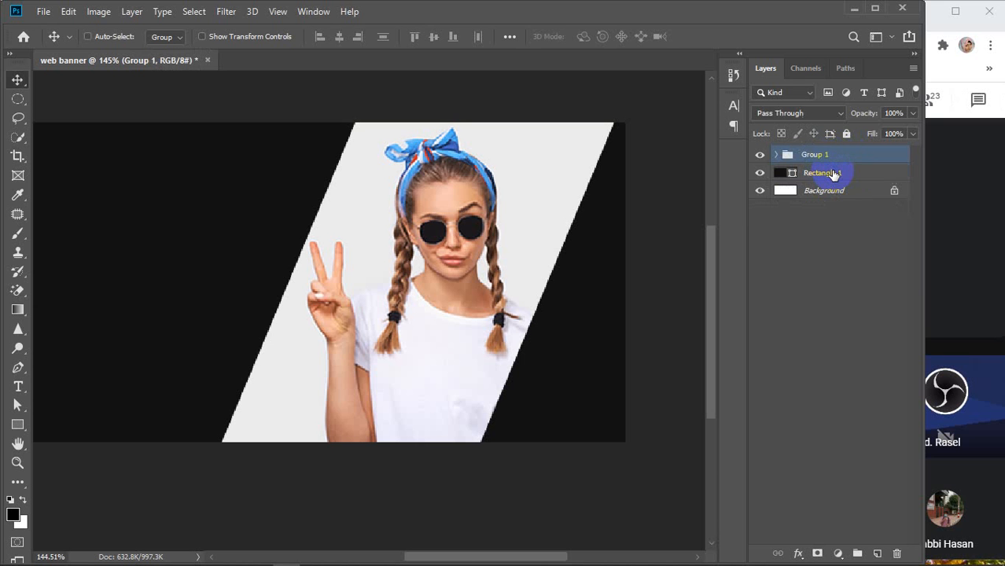
double_click(814, 155)
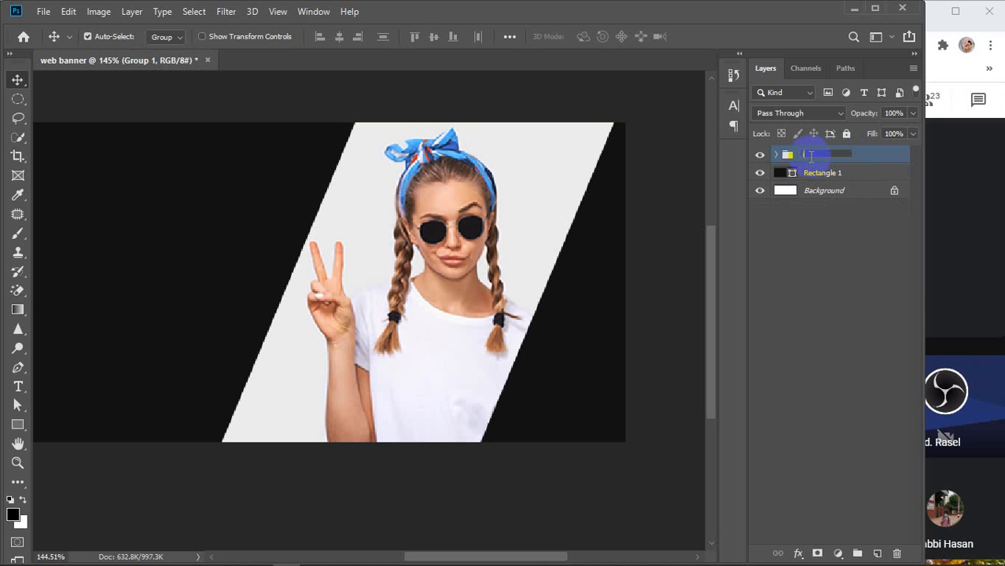
type("image")
key("Return")
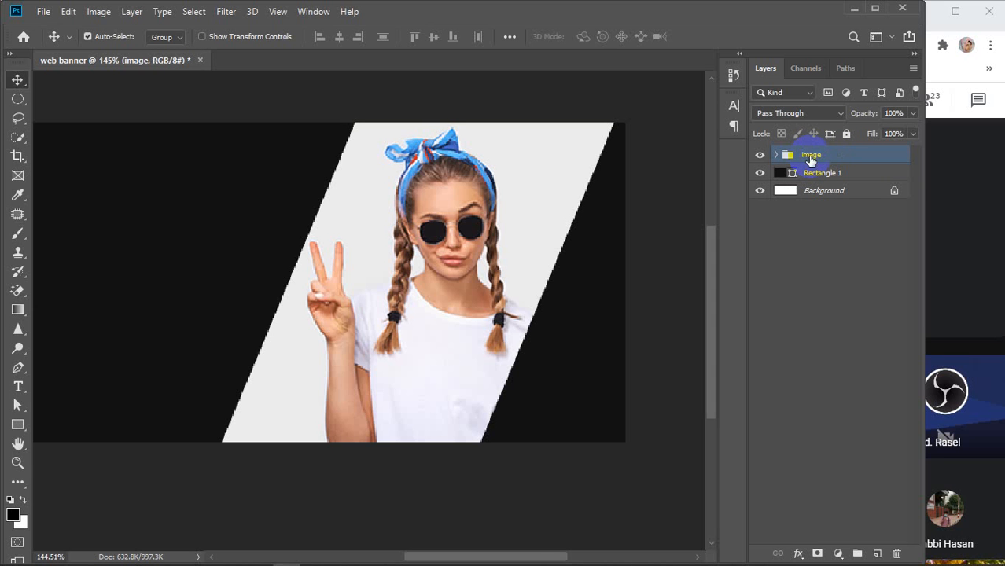
Rename the near-black background rectangle layer as BG, and select the image group
left_click(819, 172)
double_click(819, 173)
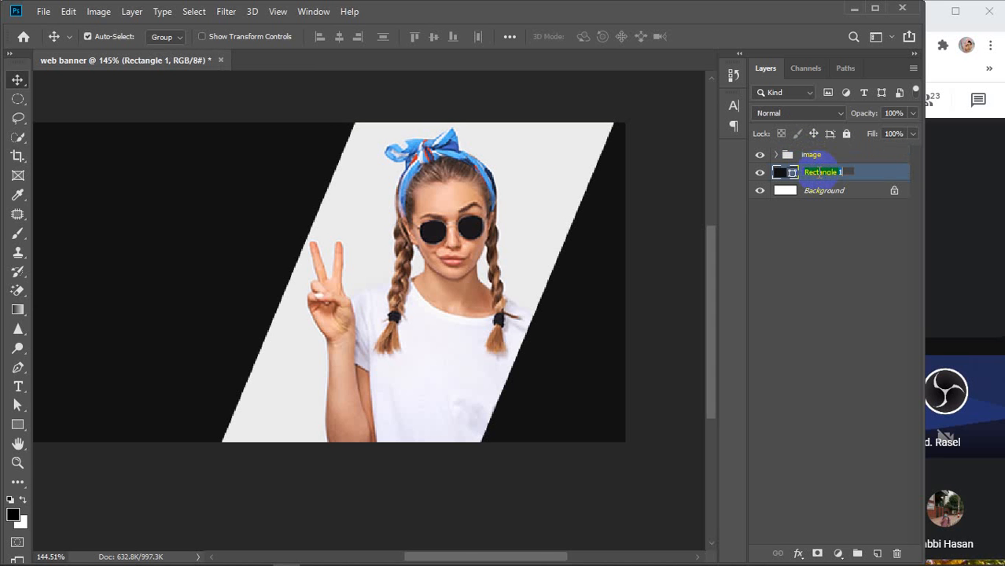
type("BG")
key("Return")
left_click(816, 155)
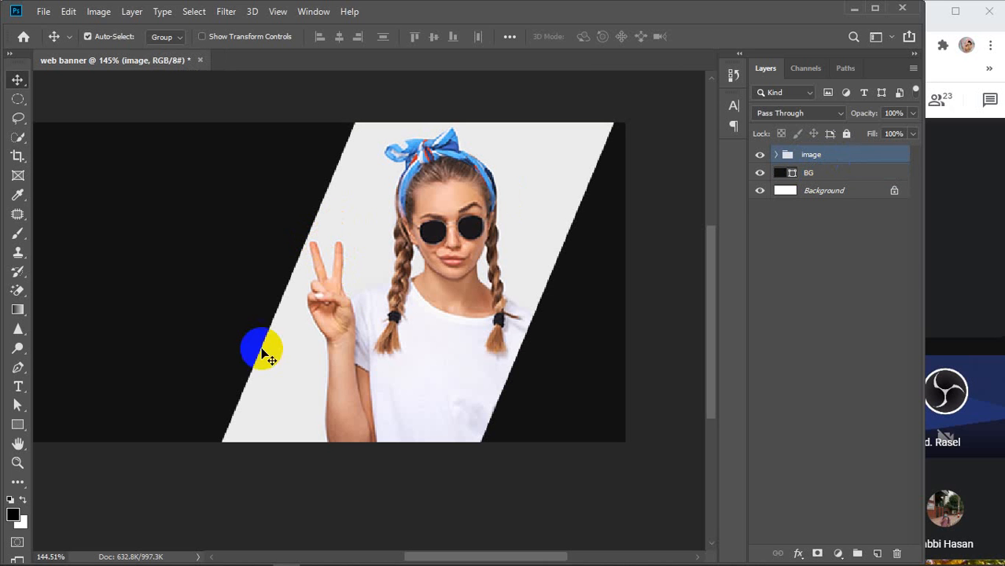
Set up the Pen tool in Shape mode with a yellow fill for a shape beside the slanted photo panel
key("space")
left_click_drag(211, 407, 254, 404)
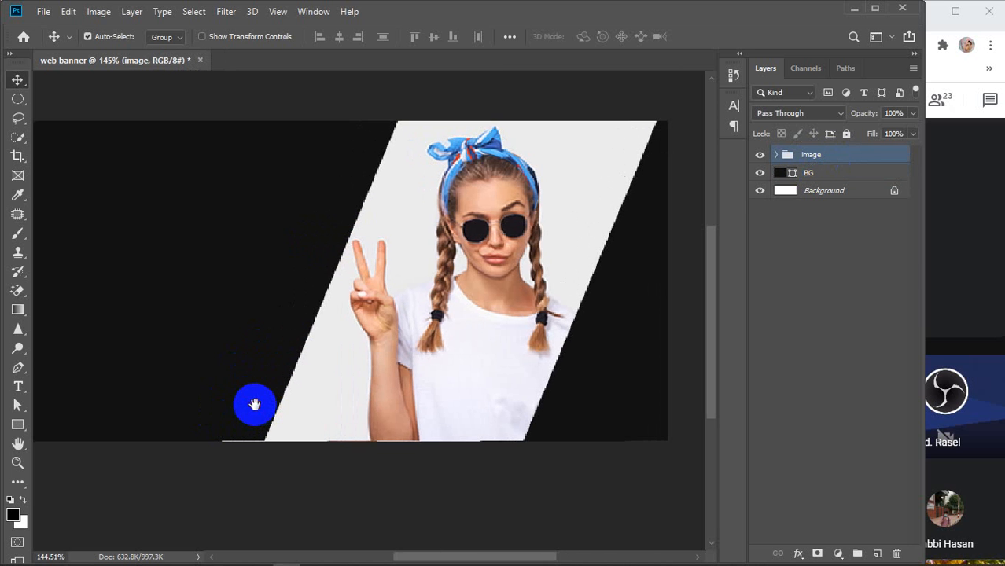
left_click(18, 368)
left_click(18, 370)
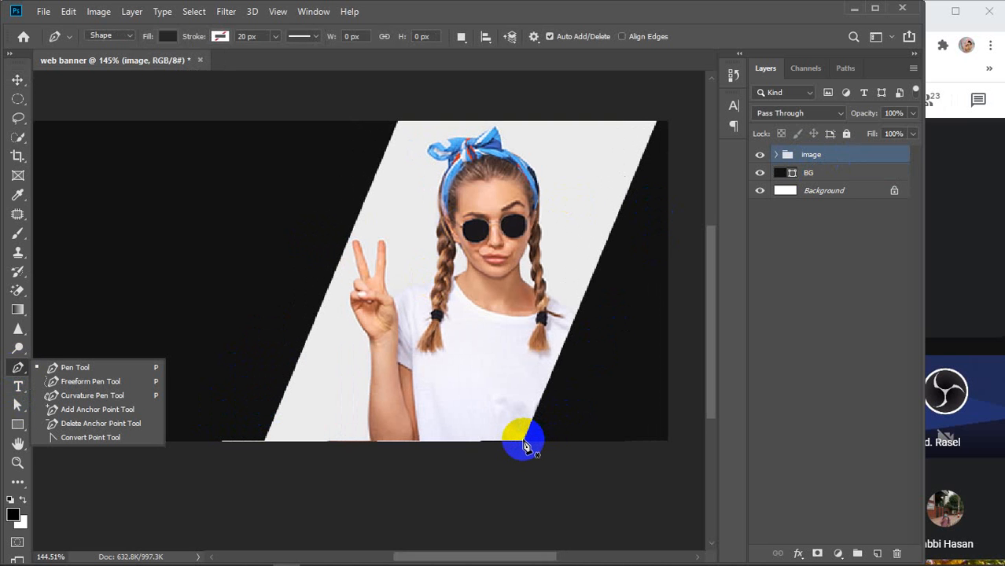
scroll(524, 440, "up", 5)
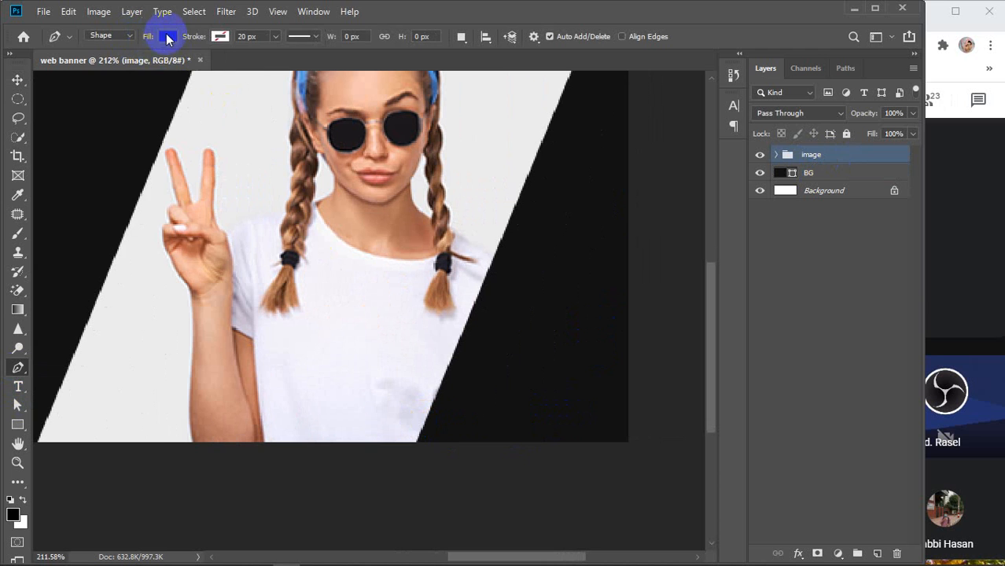
left_click(167, 37)
left_click(111, 131)
left_click(168, 37)
Trace the photo panel's right slanted edge with the Pen tool, from its bottom corner to its top corner, about 126 × 301 px
left_click(417, 442)
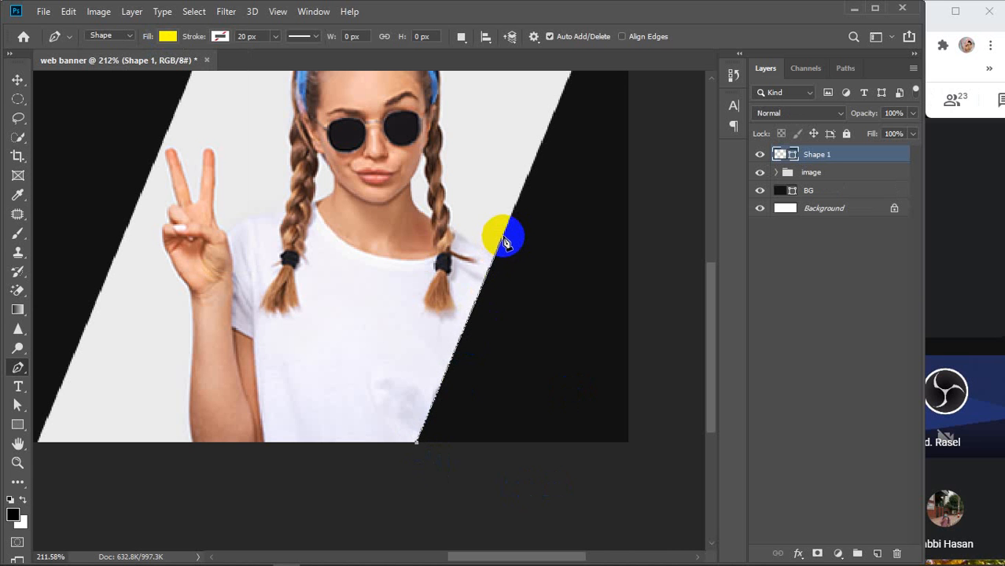
left_click(503, 242)
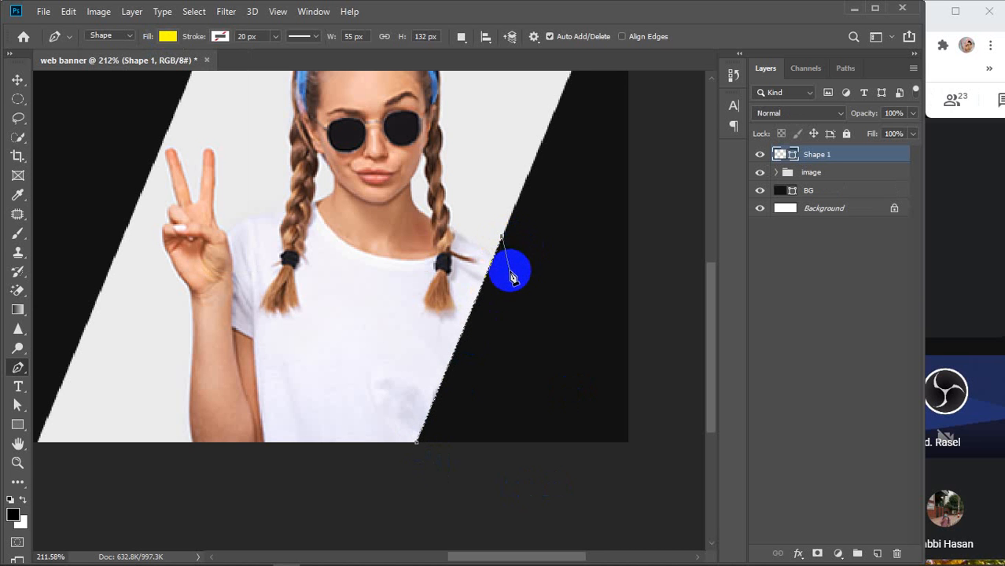
left_click(502, 240)
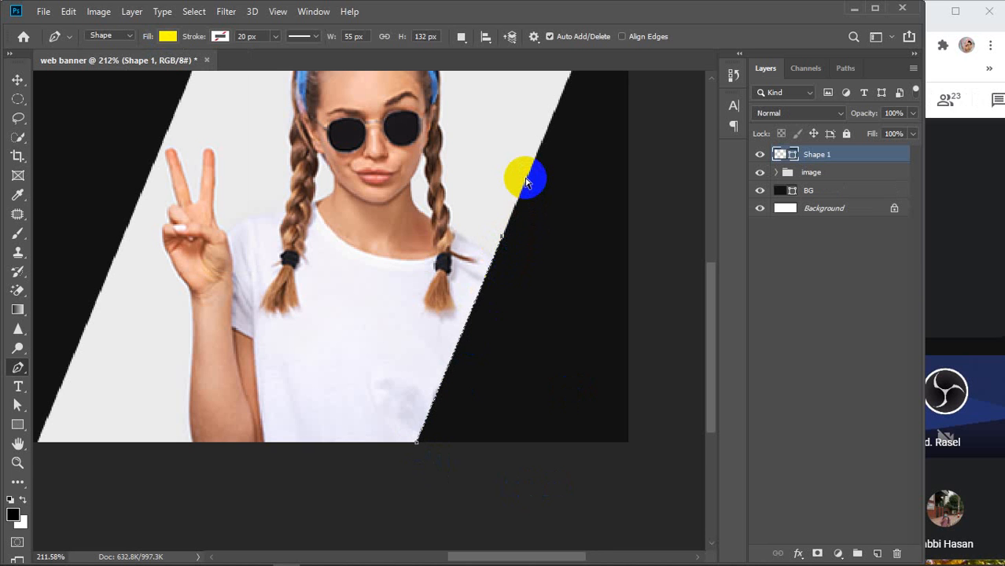
scroll(525, 183, "down", 3)
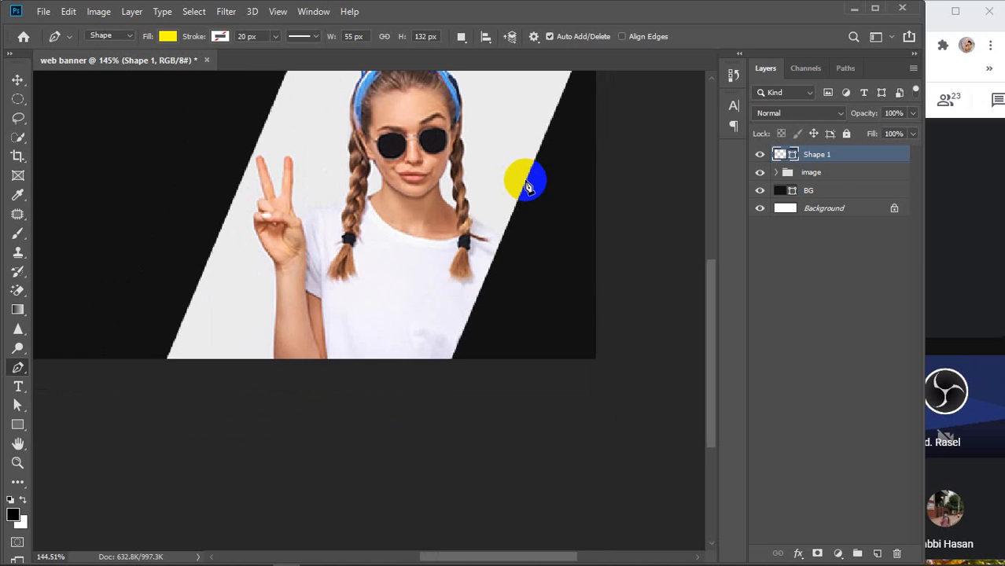
scroll(525, 181, "down", 1)
left_click_drag(573, 180, 521, 281)
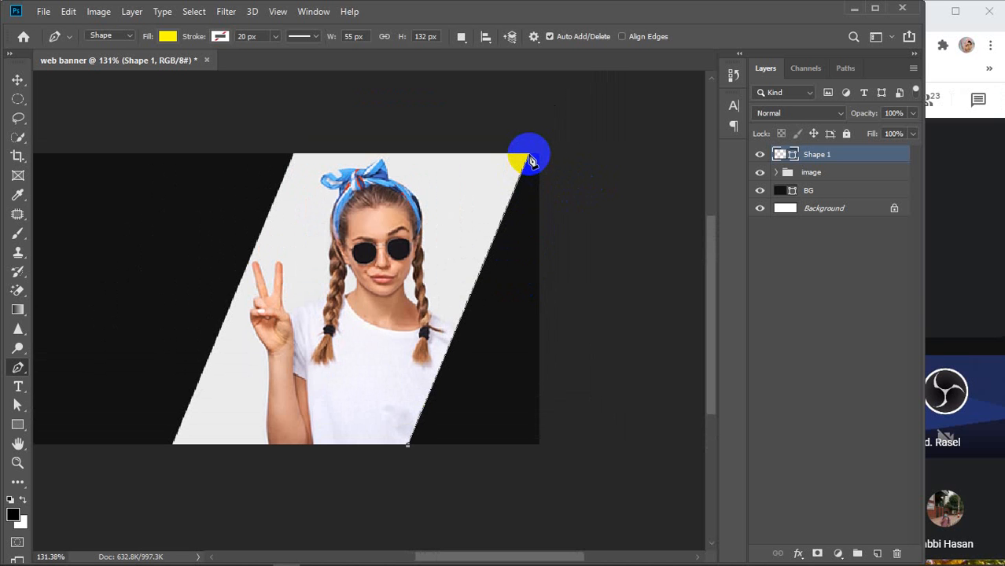
left_click(529, 157)
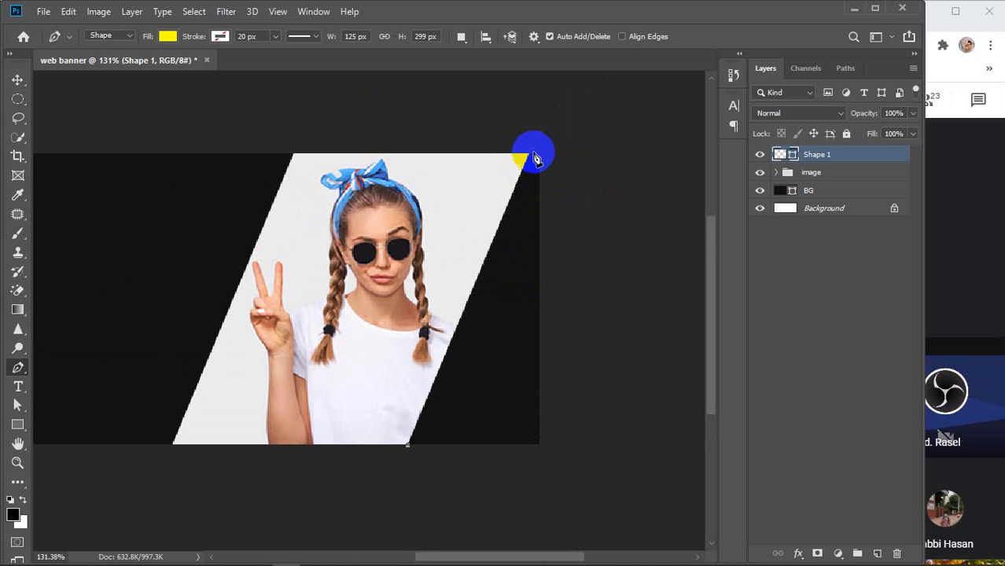
left_click_drag(529, 157, 539, 160)
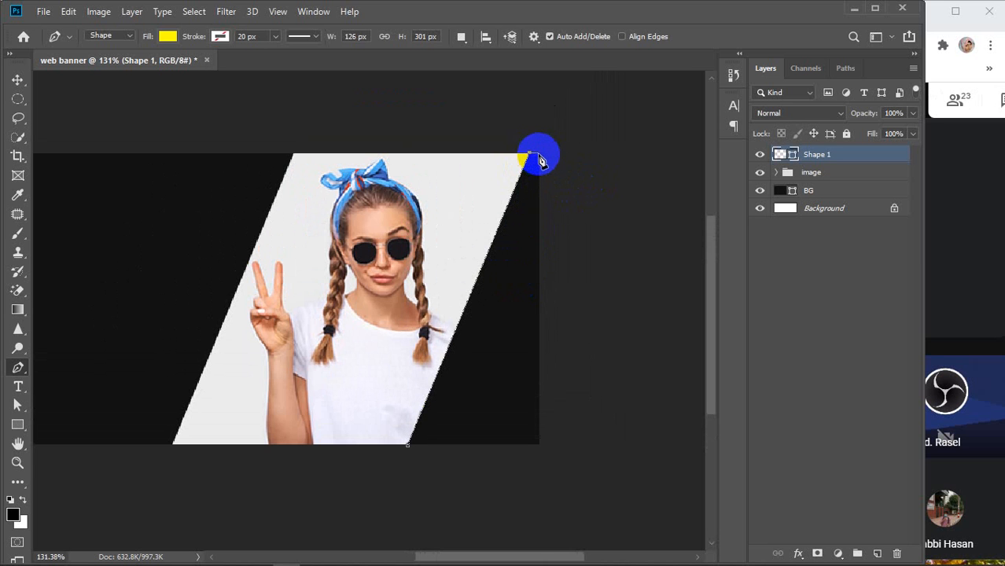
Try to extend the shape to the banner's upper-right corner and down its right edge, and undo both points
left_click(539, 154)
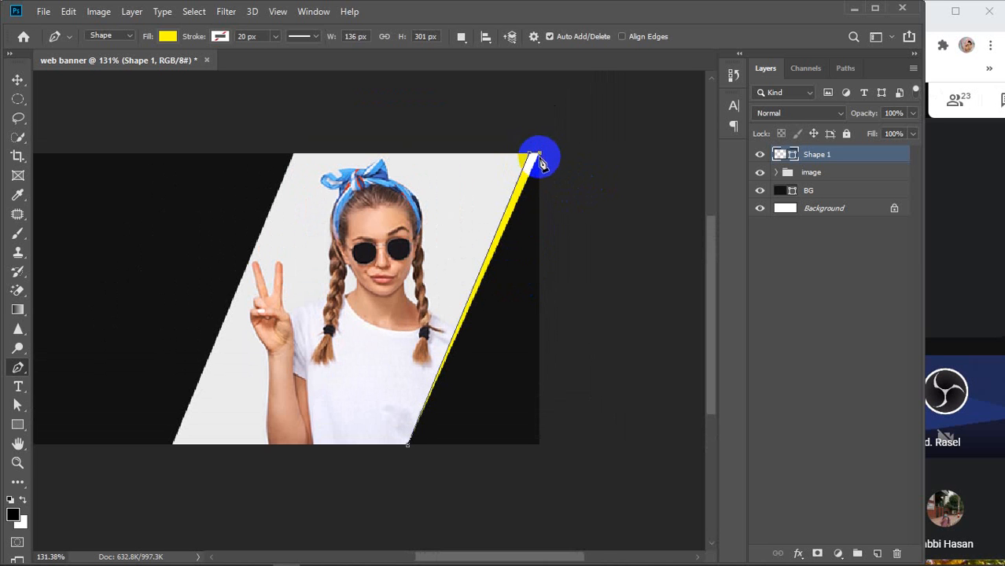
left_click(539, 203)
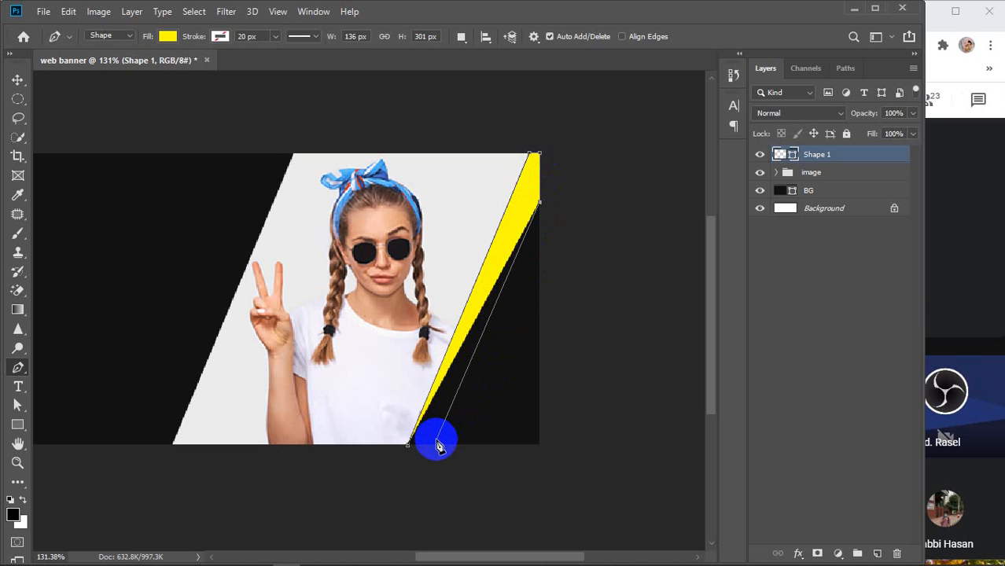
key("ctrl+z")
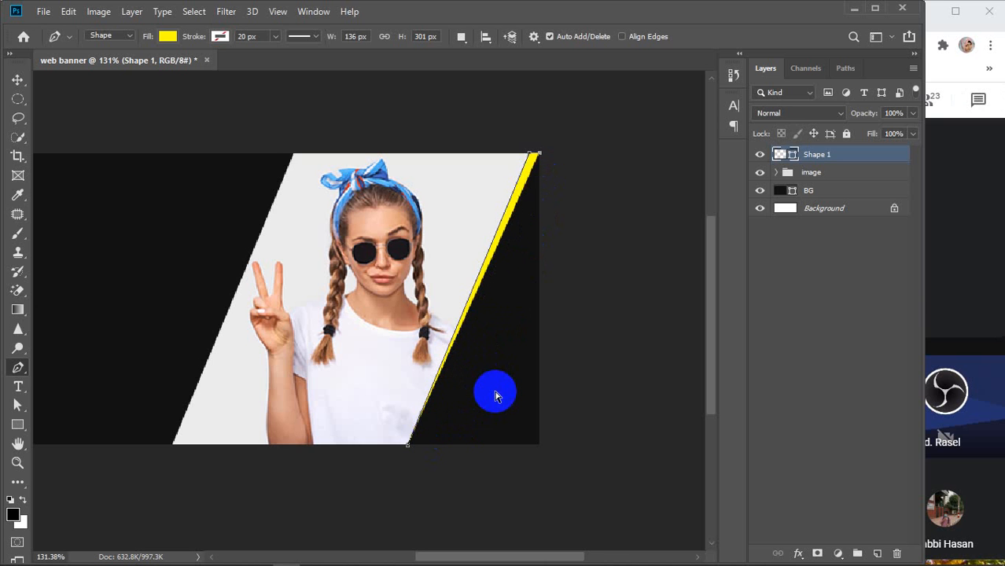
key("ctrl+z")
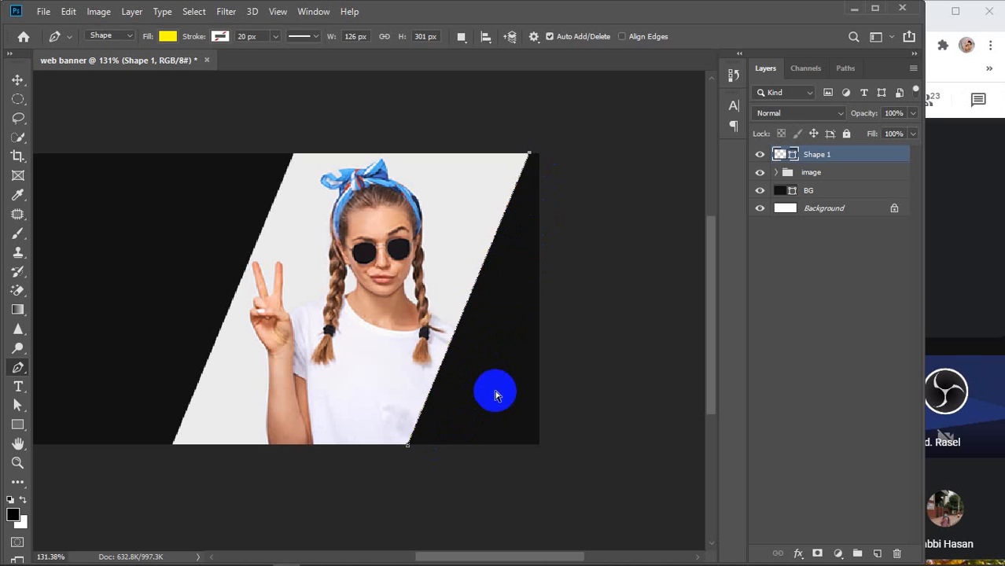
Close the shape as a thin triangle with one more point on the banner's bottom edge, just right of the photo panel
left_click(438, 445)
left_click(408, 445)
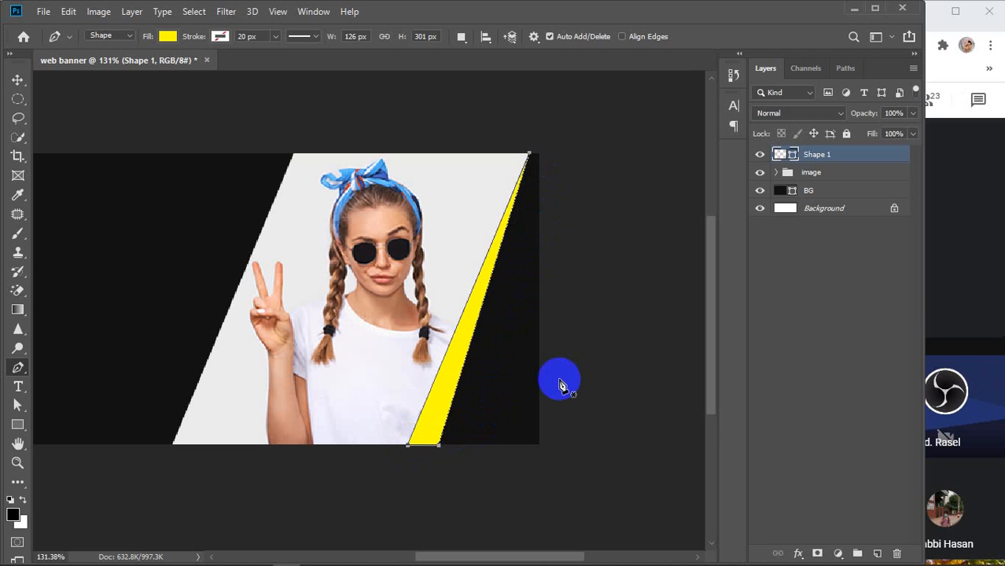
key("v")
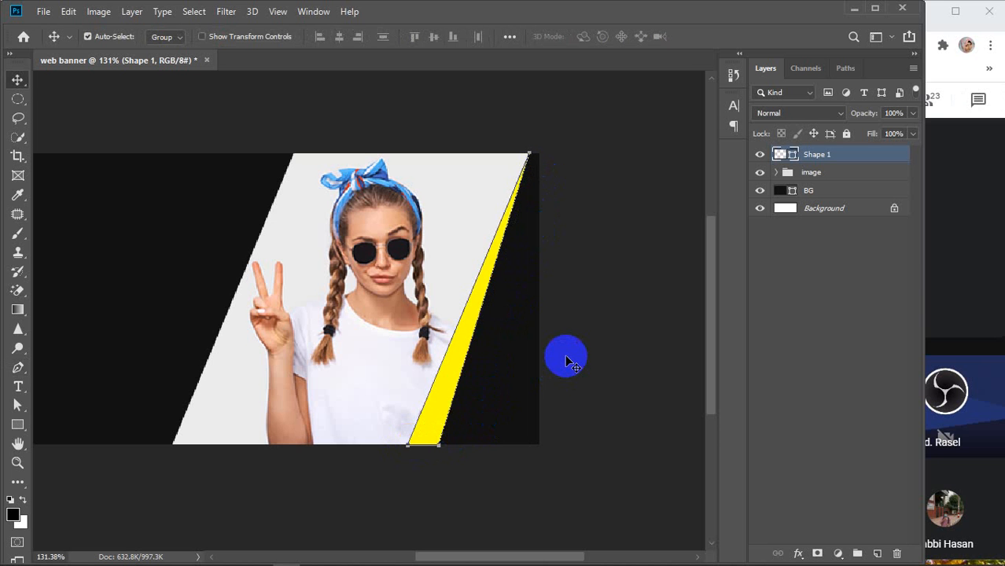
double_click(860, 158)
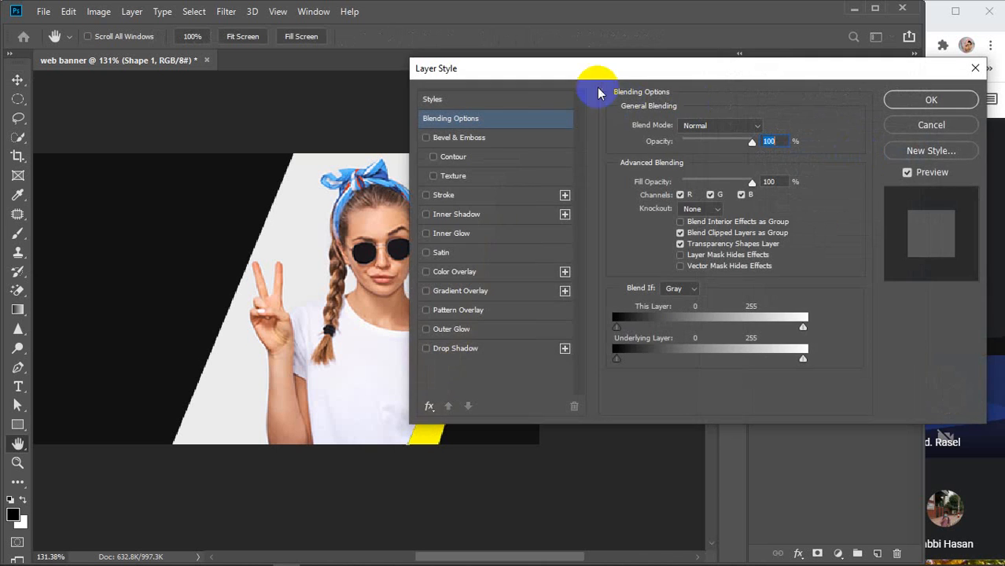
left_click_drag(594, 85, 744, 82)
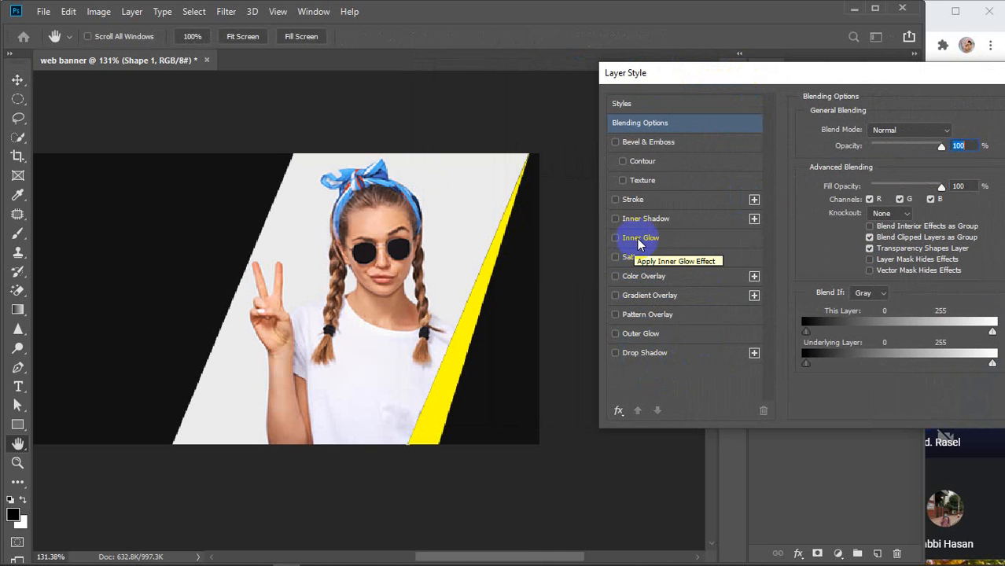
left_click_drag(834, 73, 663, 72)
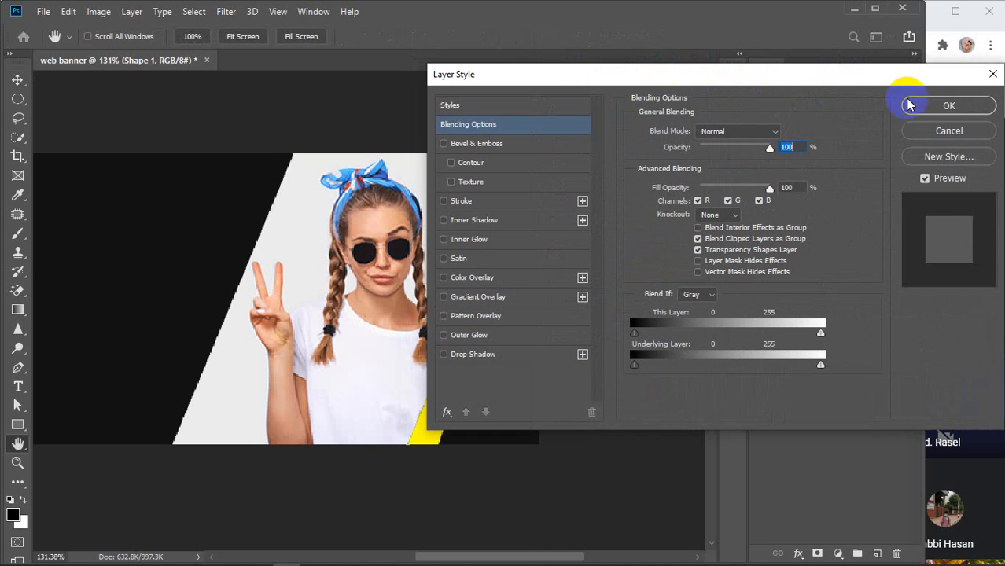
left_click(960, 132)
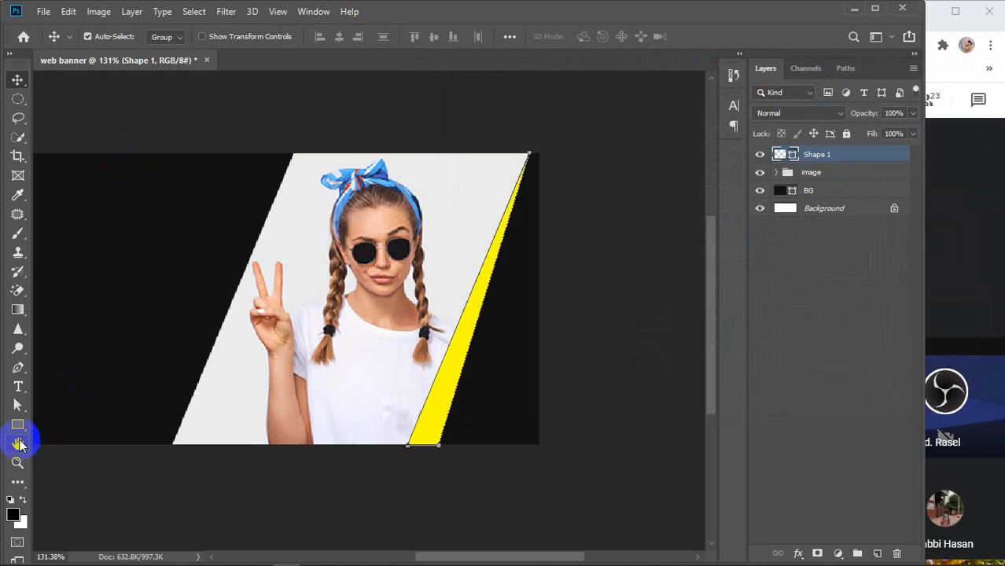
Try medium blue and pink swatches as the fill of the thin triangle
left_click(17, 425)
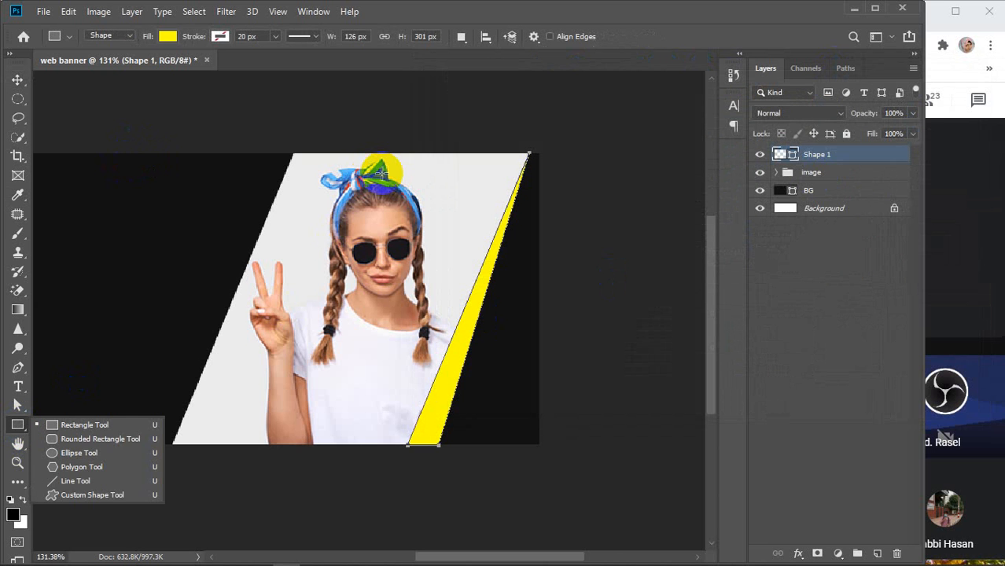
left_click(166, 36)
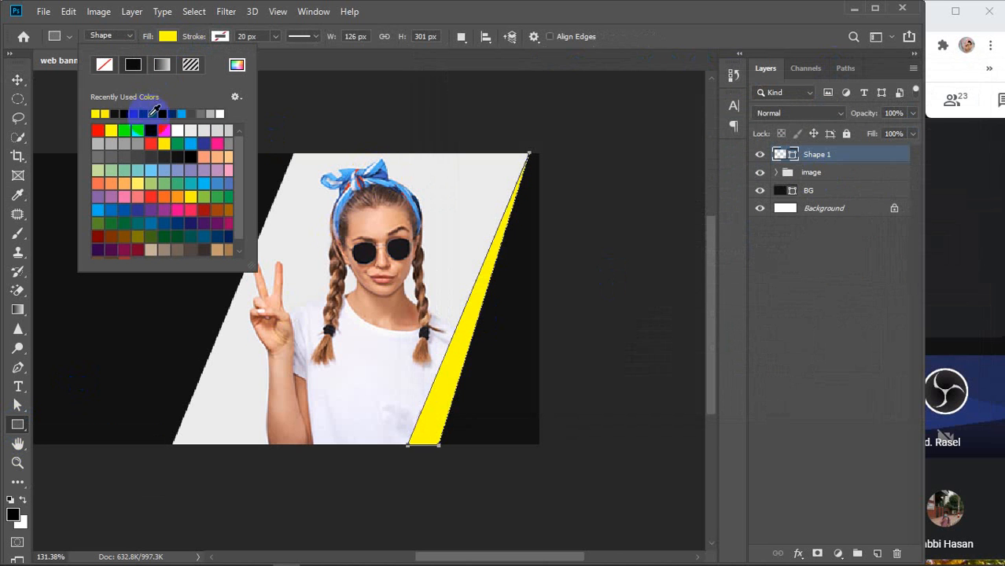
left_click(158, 113)
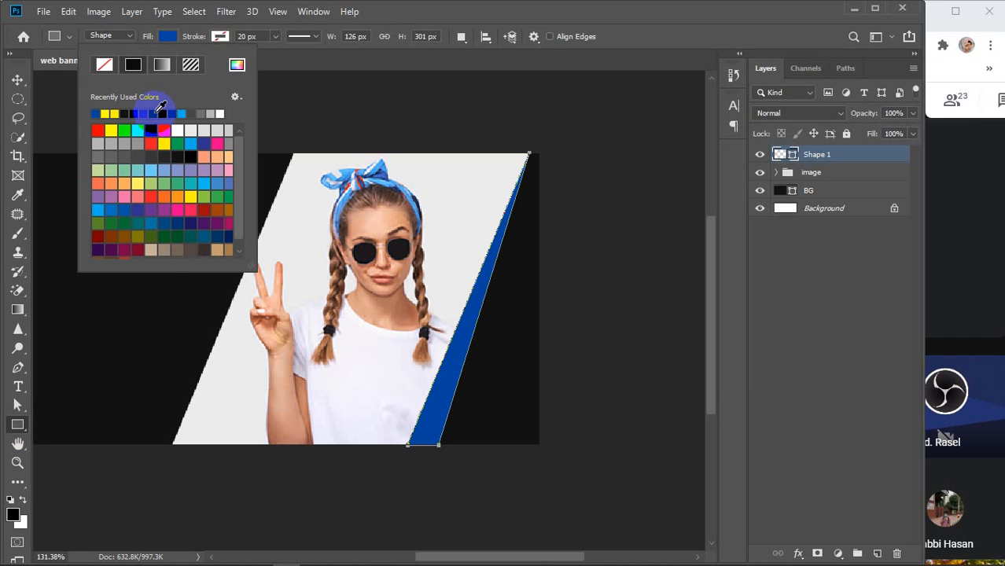
left_click(229, 172)
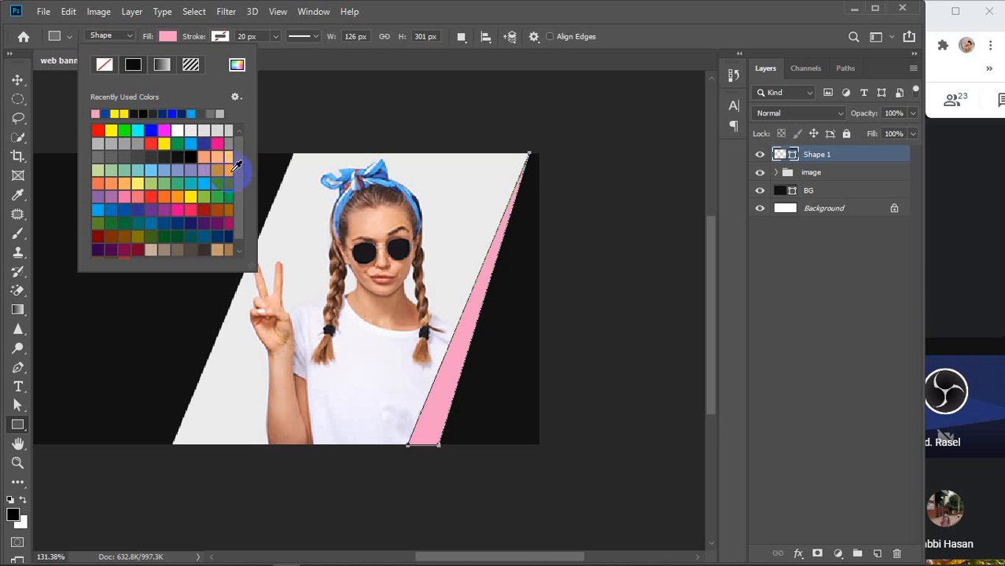
Try a fill colour sampled from the model's lips, df8782, on the thin triangle
left_click(237, 65)
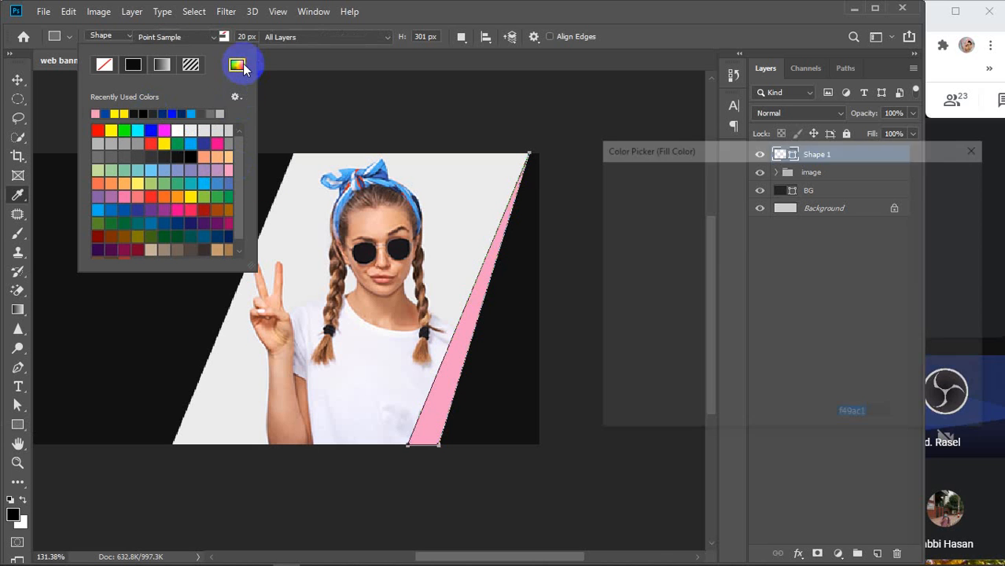
left_click(392, 310)
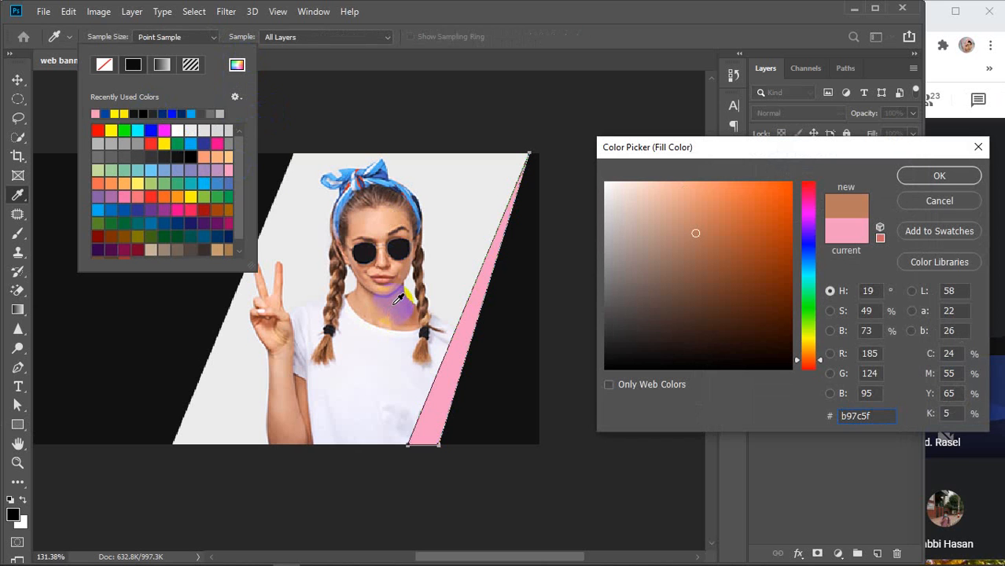
left_click(393, 298)
left_click(386, 274)
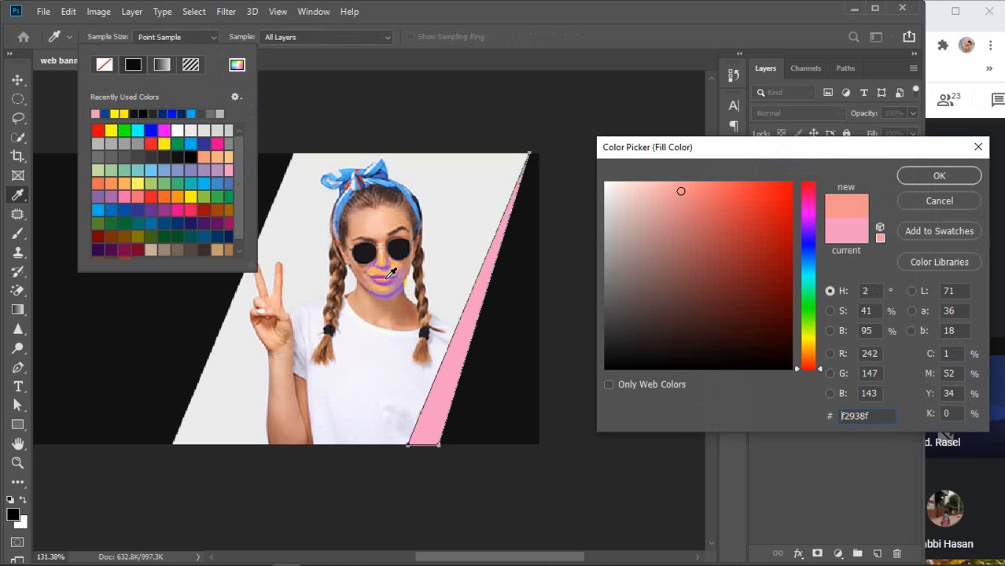
left_click(387, 275)
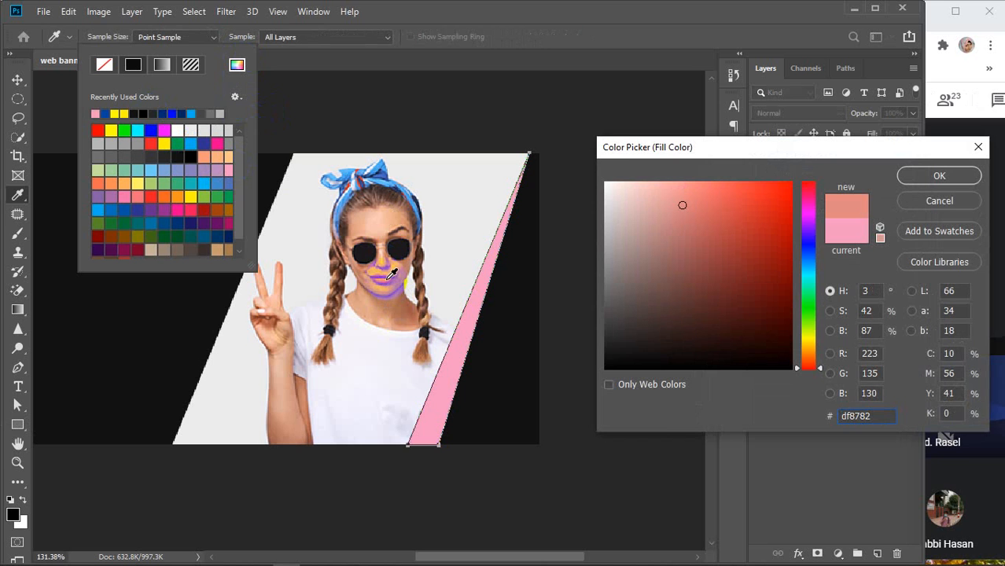
left_click(939, 177)
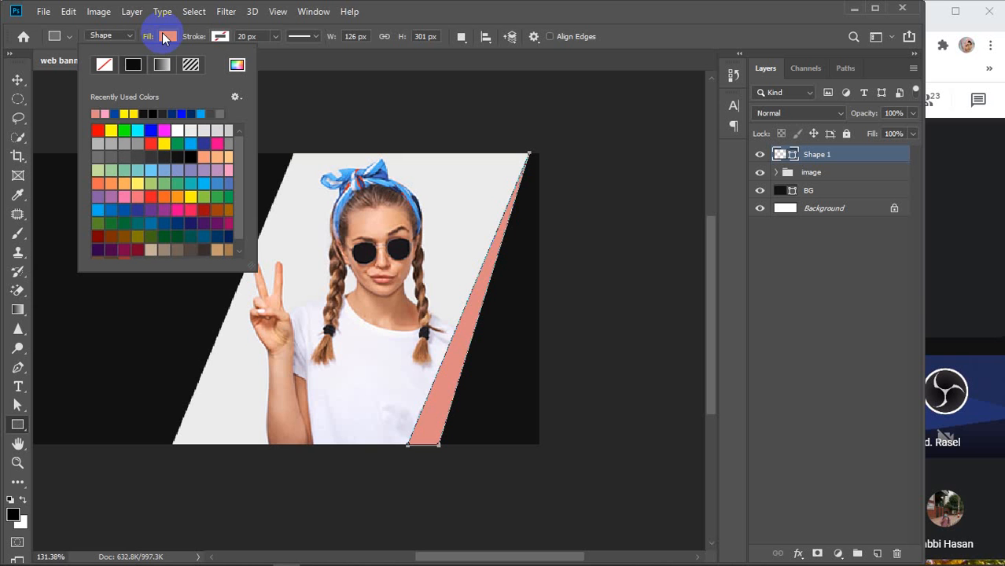
Fill the thin triangle with a recently used dark navy blue and return to the Move tool
left_click(201, 115)
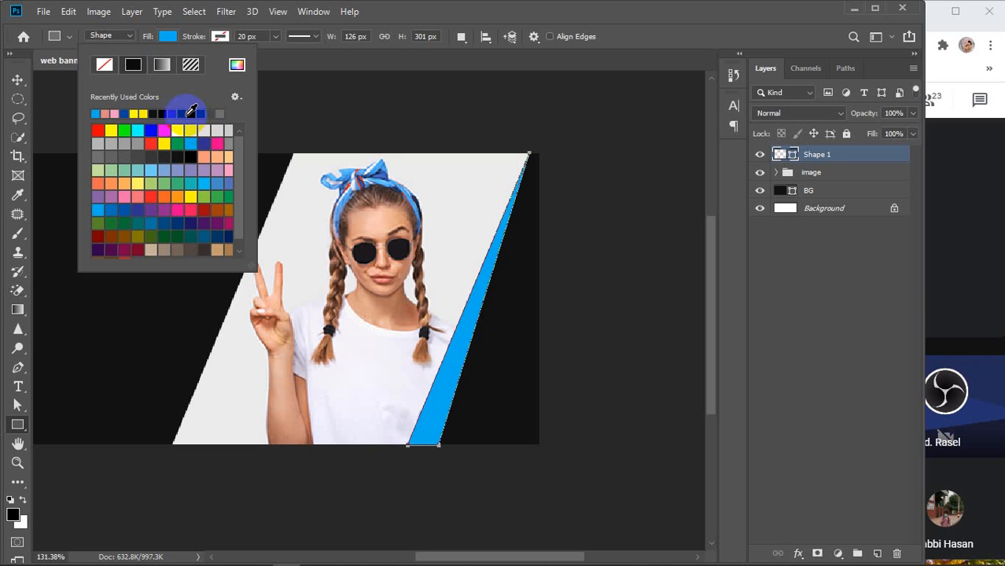
left_click(189, 113)
left_click(166, 36)
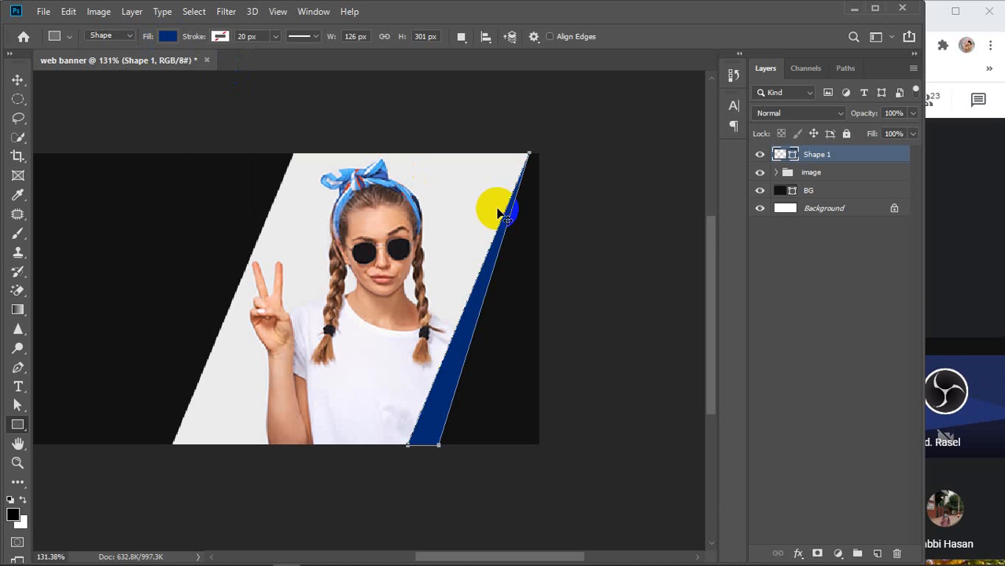
key("v")
Open the layer style settings for the thin triangle's shape layer, keeping the artwork in view
left_click(853, 161)
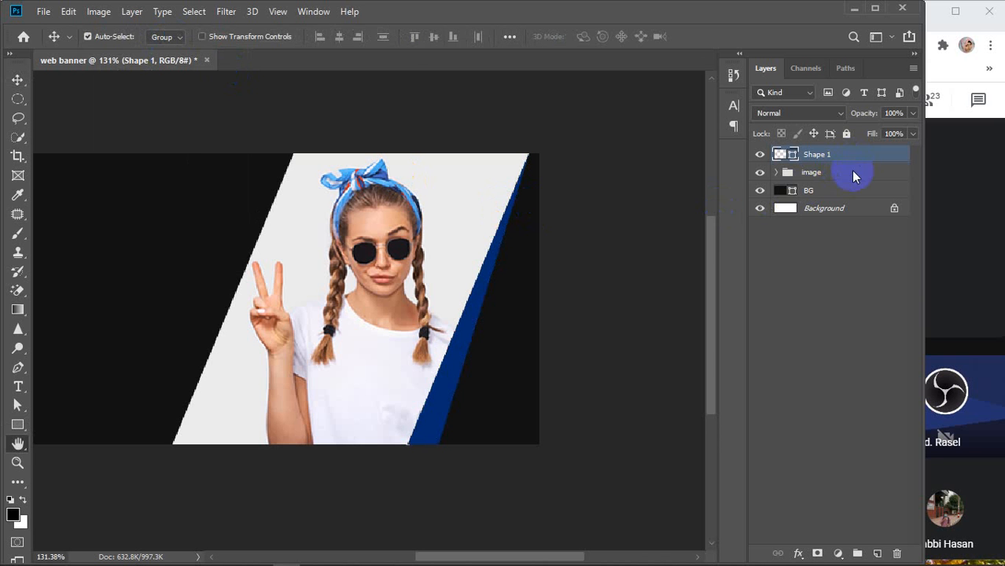
double_click(853, 164)
left_click_drag(487, 74, 683, 83)
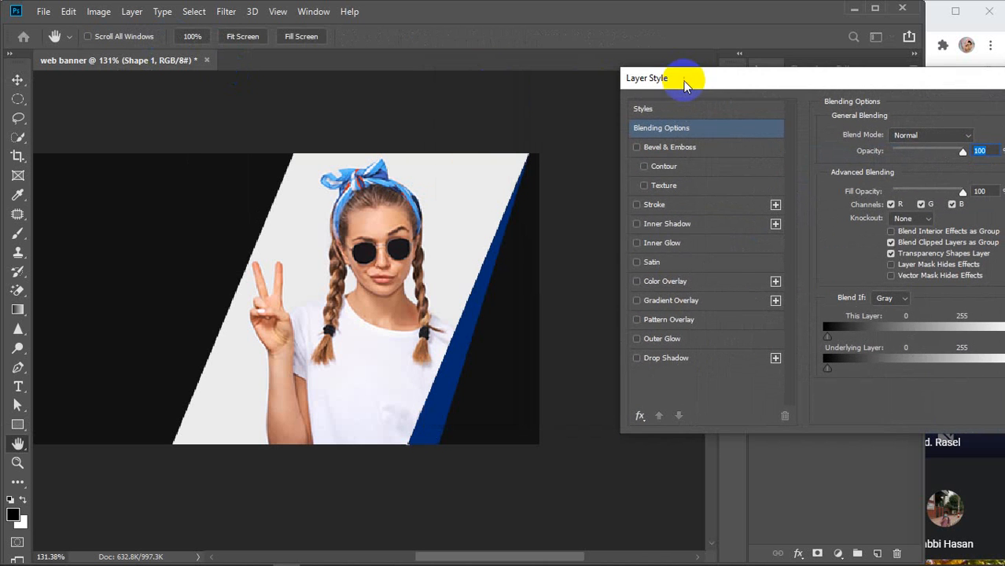
Try an inner glow at 100% opacity on the thin triangle
left_click(660, 244)
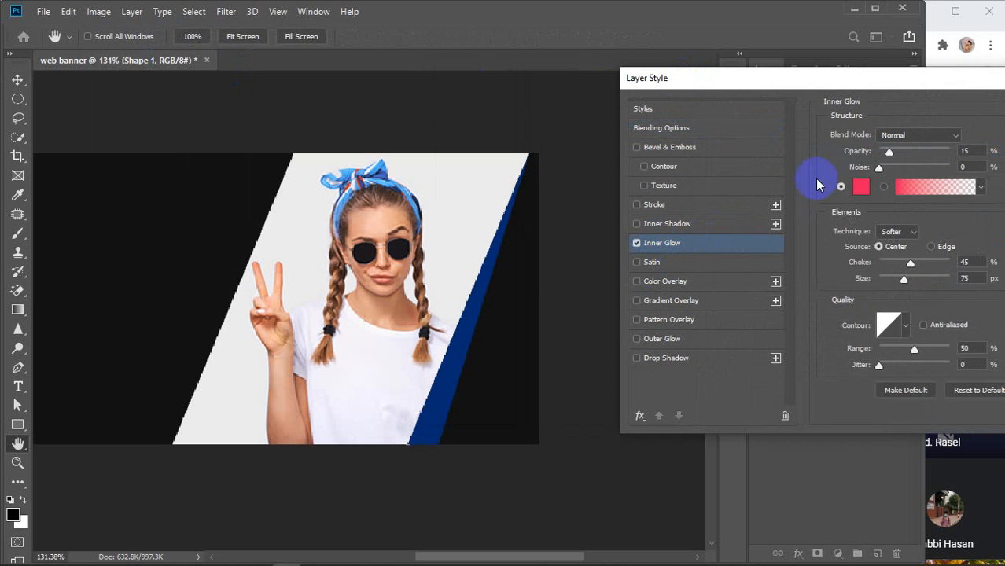
left_click_drag(831, 80, 786, 82)
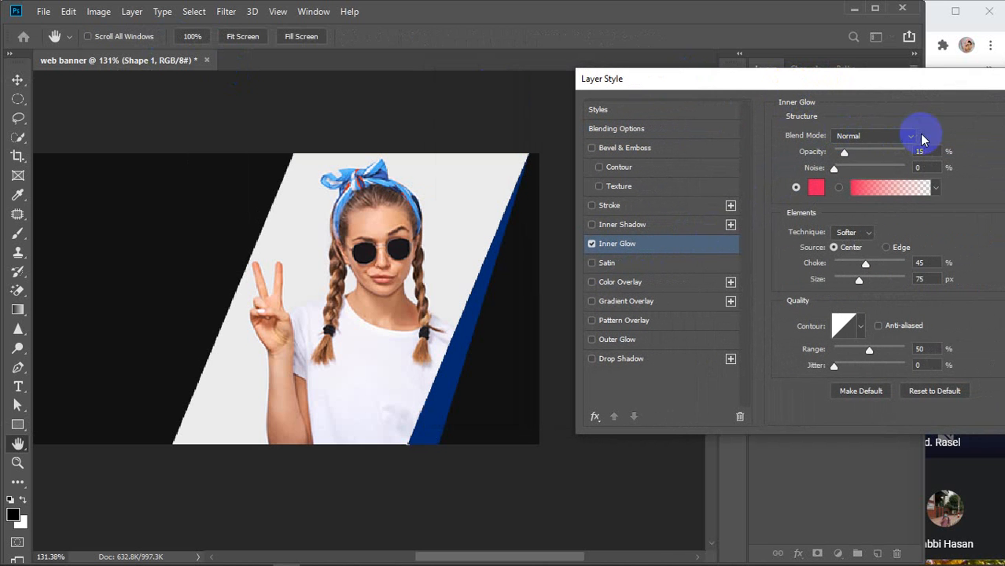
left_click_drag(845, 152, 952, 152)
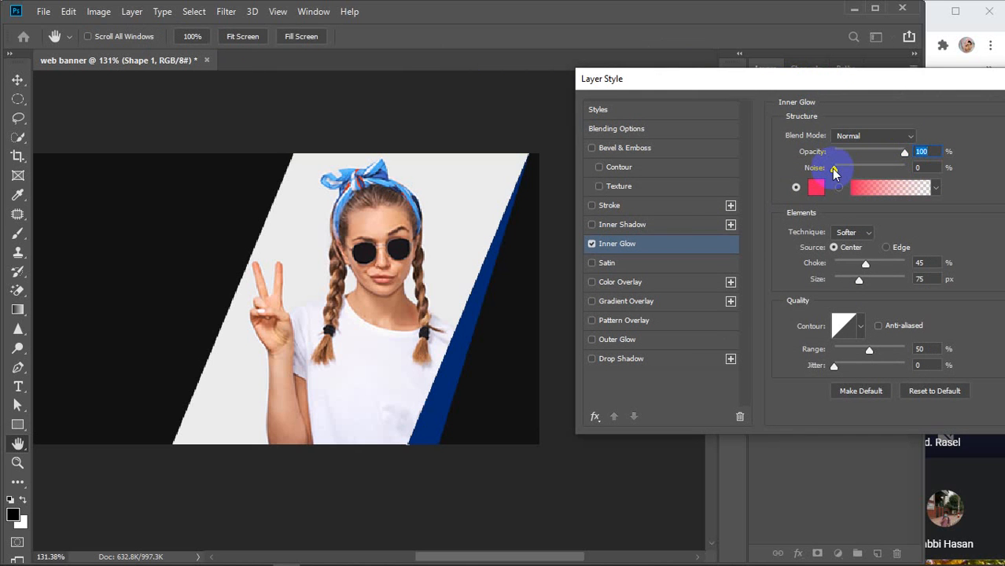
left_click(605, 253)
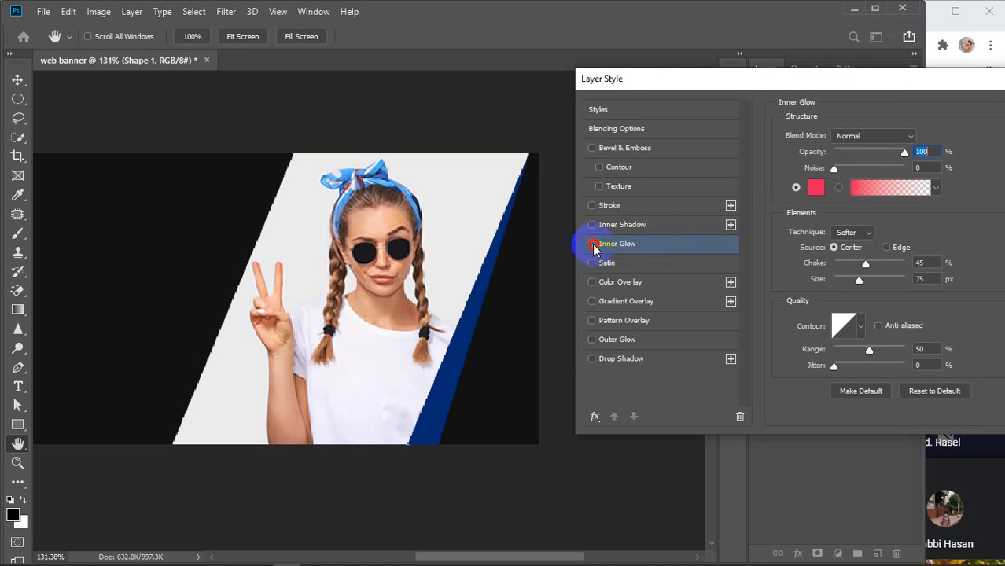
left_click(592, 244)
Add an inner shadow to the thin triangle in dark navy 0e0d40 at 100% opacity
left_click(621, 226)
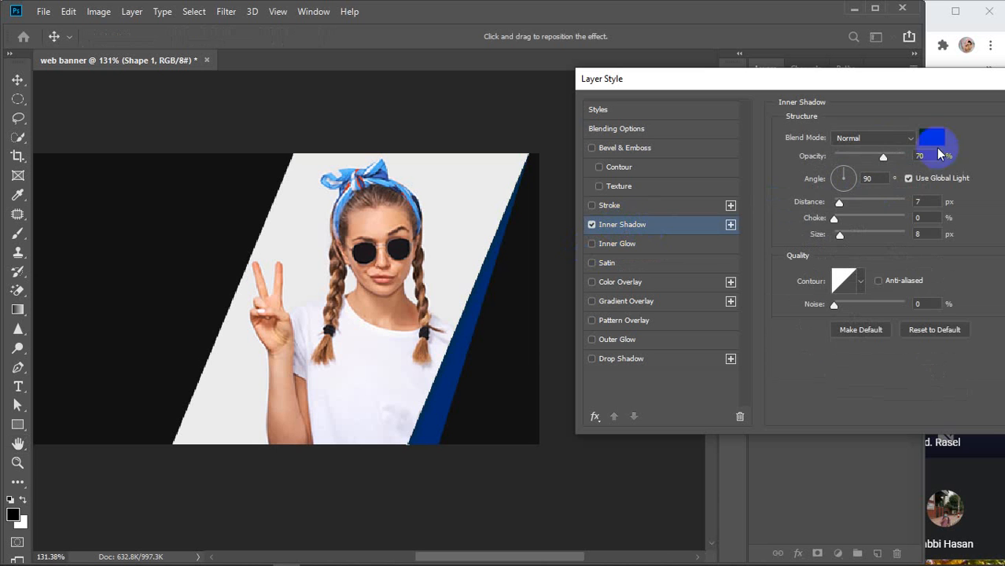
left_click(930, 138)
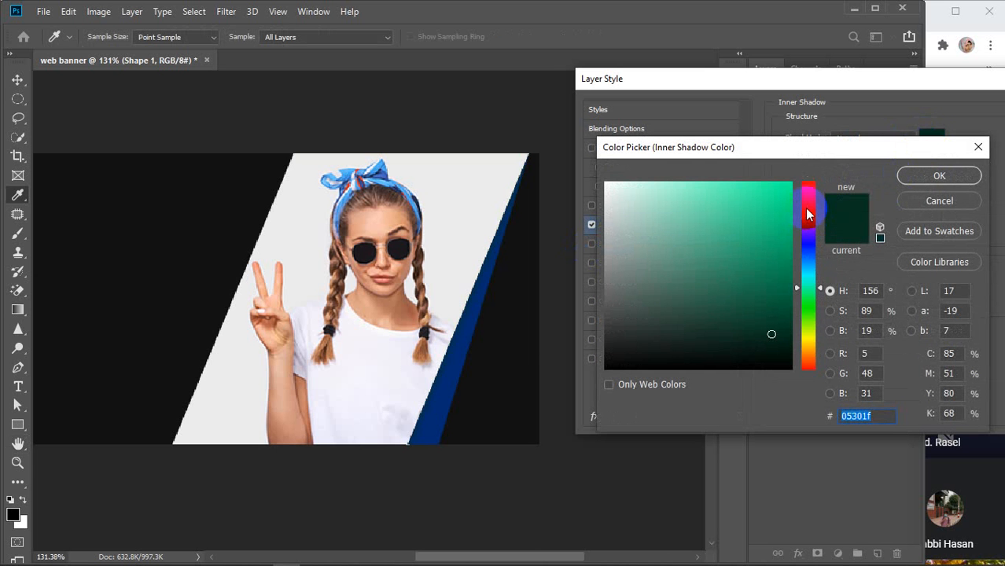
mouse_move(758, 272)
left_mouse_down()
mouse_move(778, 297)
mouse_move(790, 227)
mouse_move(657, 181)
left_mouse_up()
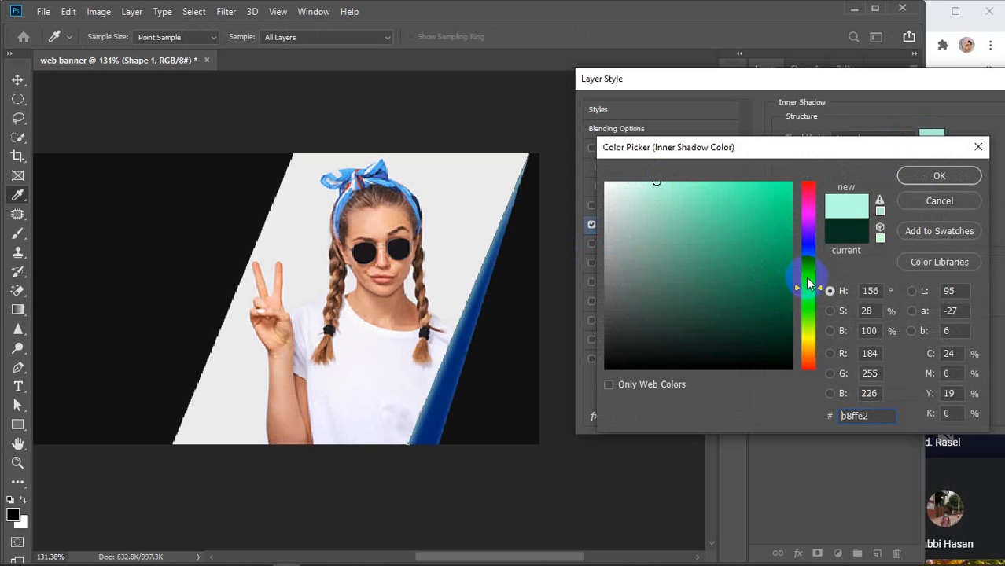
left_click_drag(807, 264, 807, 245)
mouse_move(778, 204)
left_mouse_down()
mouse_move(785, 177)
mouse_move(733, 200)
mouse_move(718, 219)
left_mouse_up()
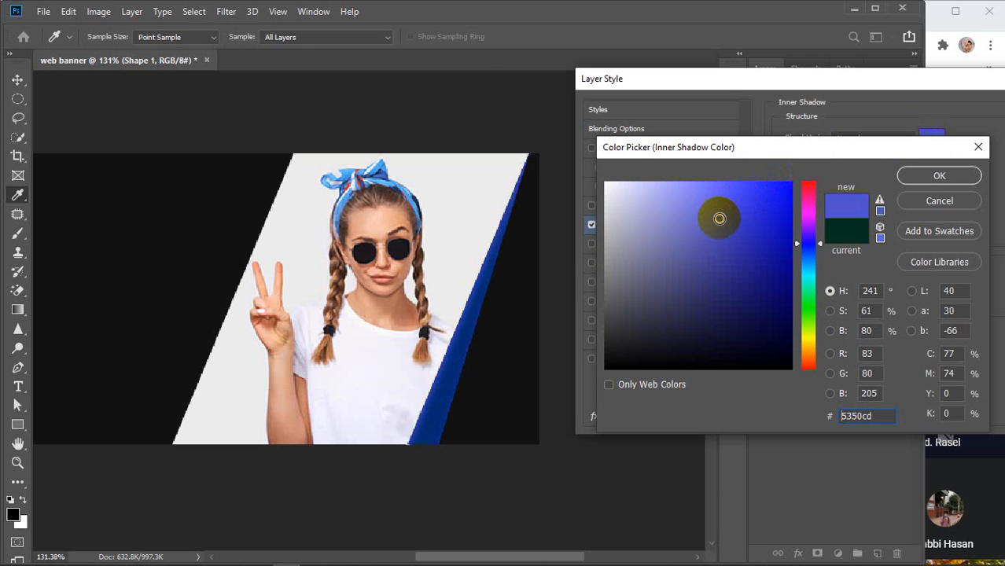
left_click(728, 291)
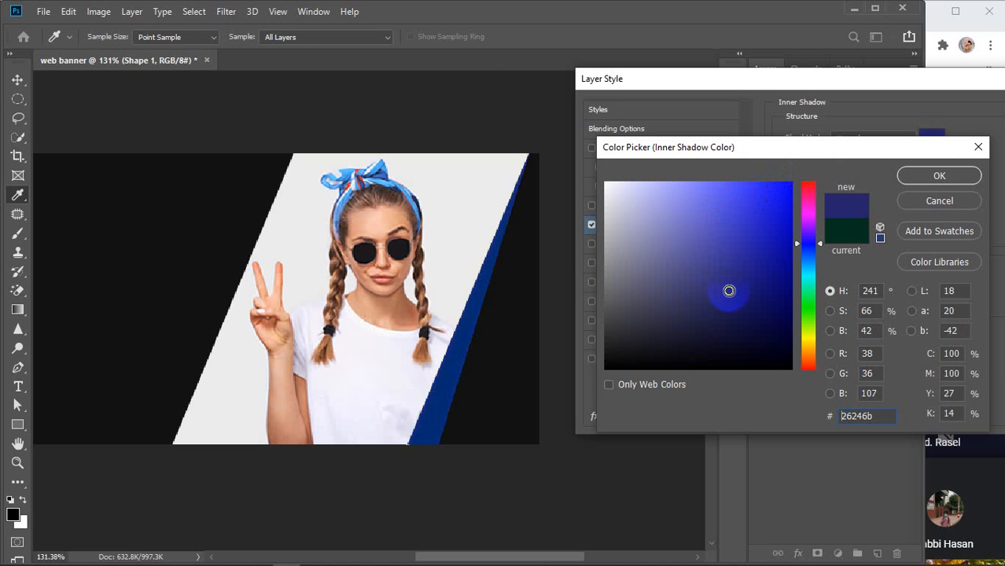
left_click_drag(726, 315, 752, 322)
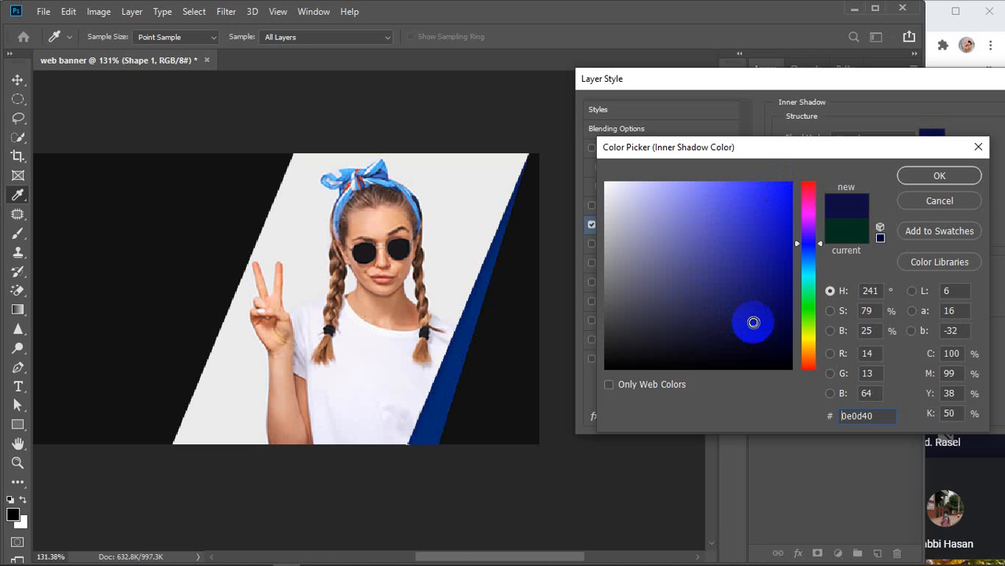
left_click(939, 176)
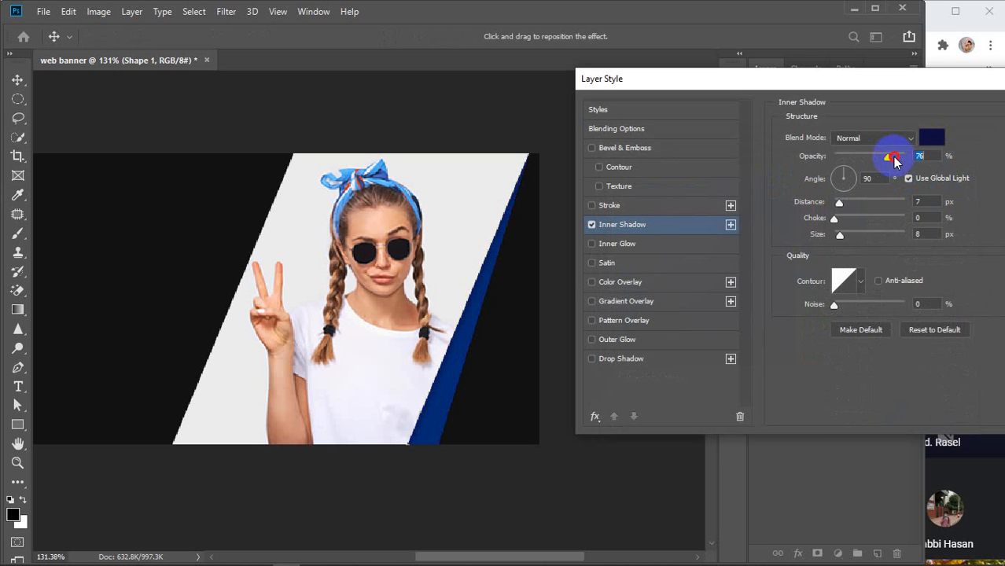
left_click_drag(883, 157, 921, 158)
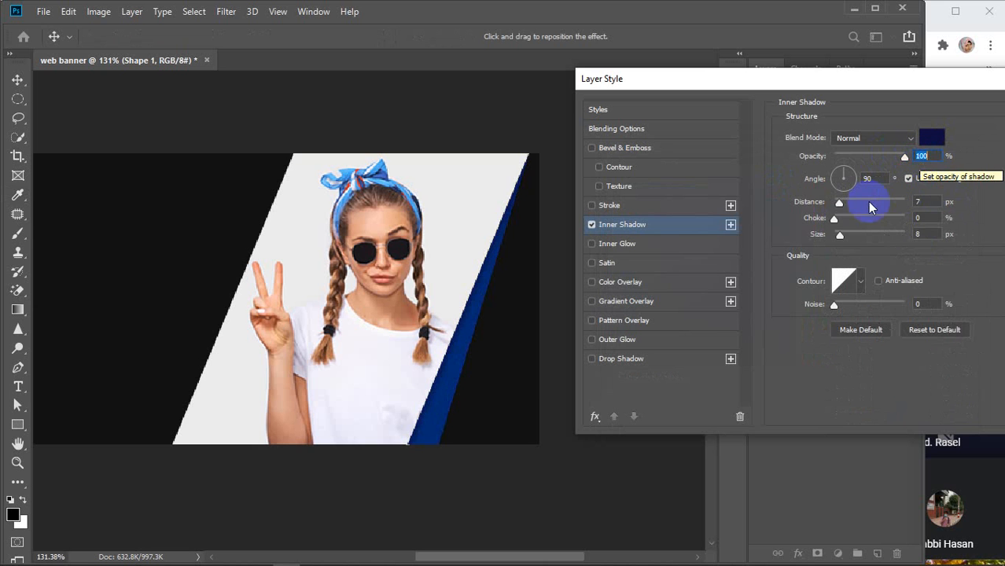
Try a distance of 15 px, choke of 13% and size of 10 px for the triangle's inner shadow
mouse_move(839, 203)
left_mouse_down()
mouse_move(836, 219)
mouse_move(849, 220)
left_mouse_up()
left_click(919, 217)
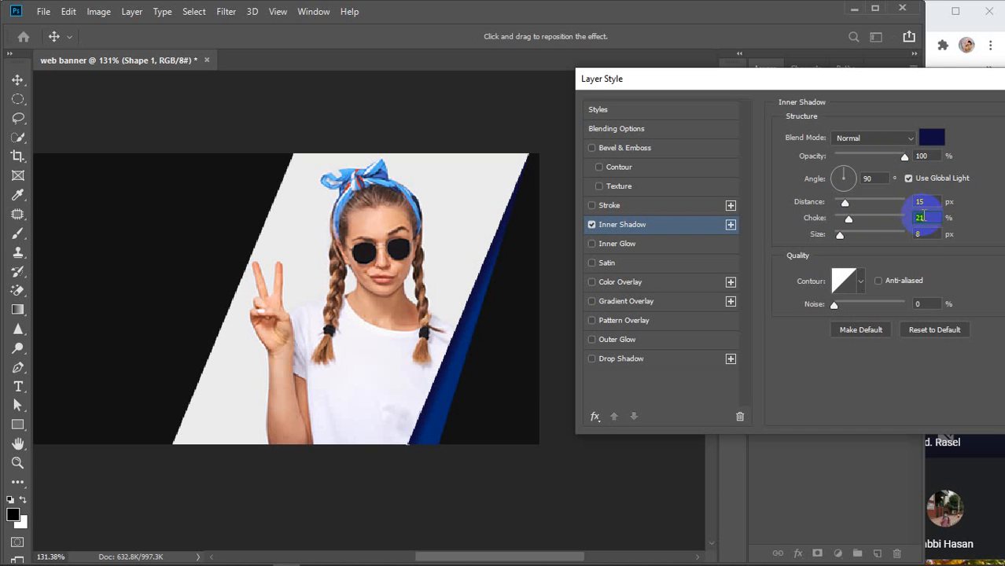
key("Down")
key("Down")
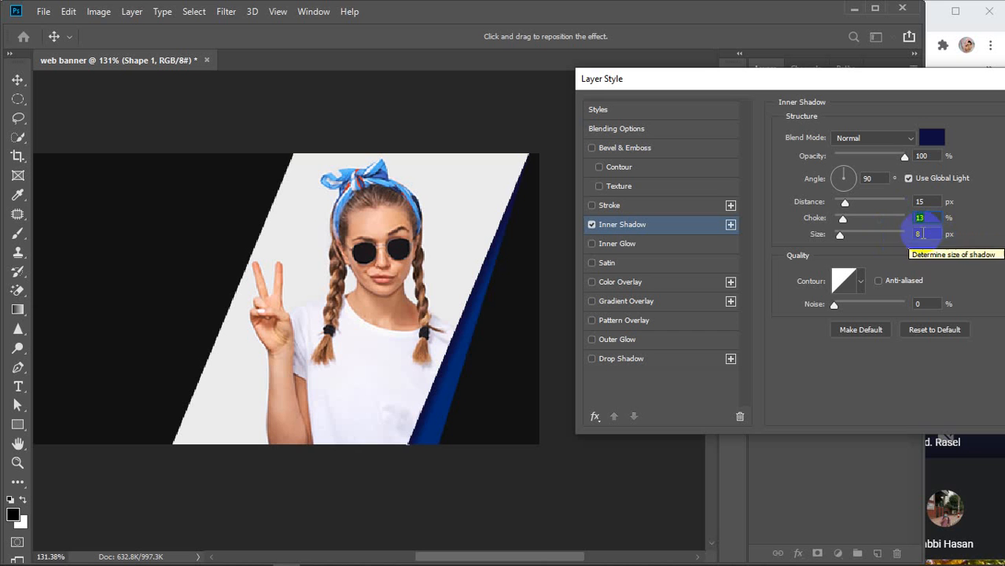
left_click(927, 231)
key("Up")
key("Up")
key("Up")
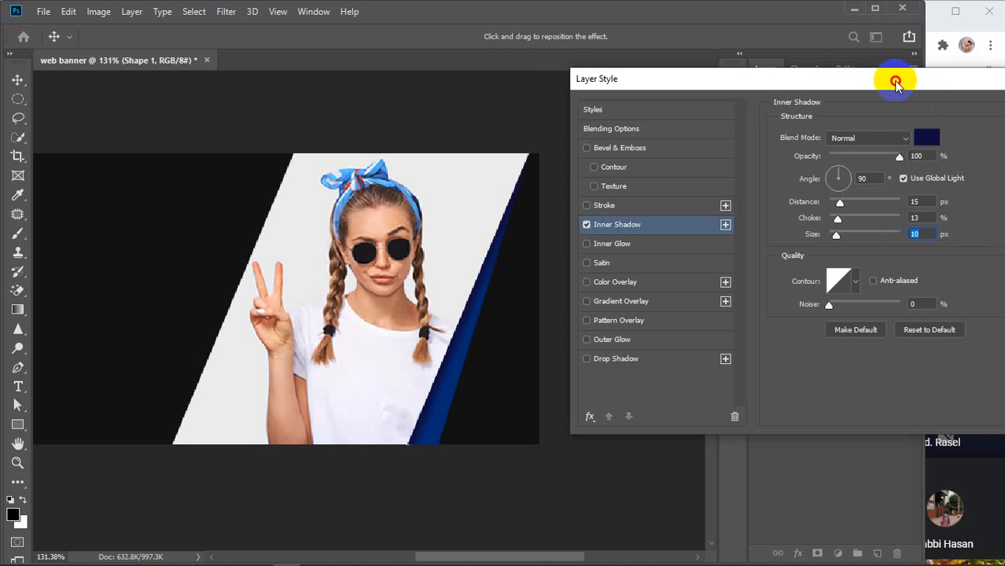
Make the inner shadow hard-edged with choke 0% and size 0 px, and set its distance to 20 px
left_click_drag(893, 81, 811, 86)
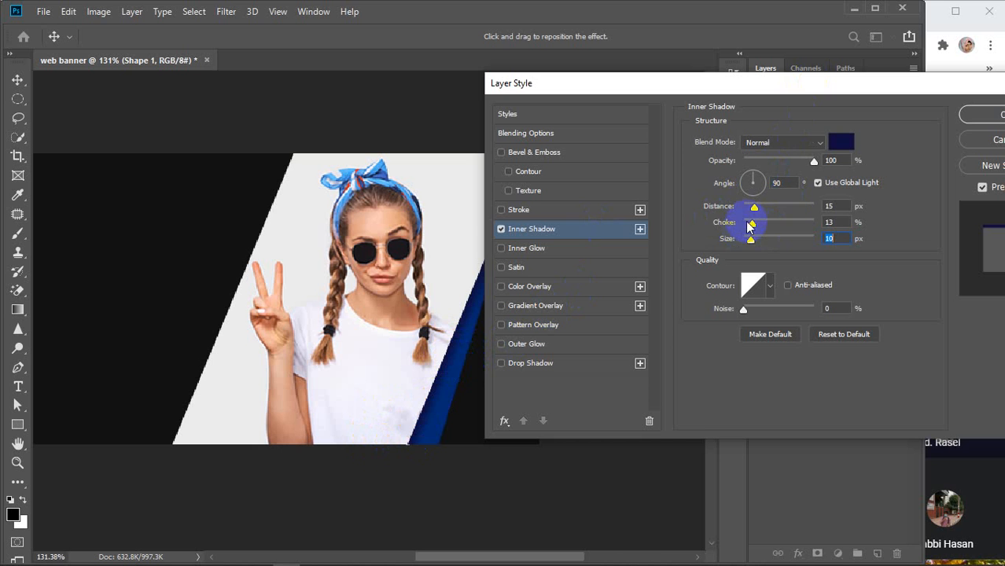
left_click_drag(749, 227, 718, 240)
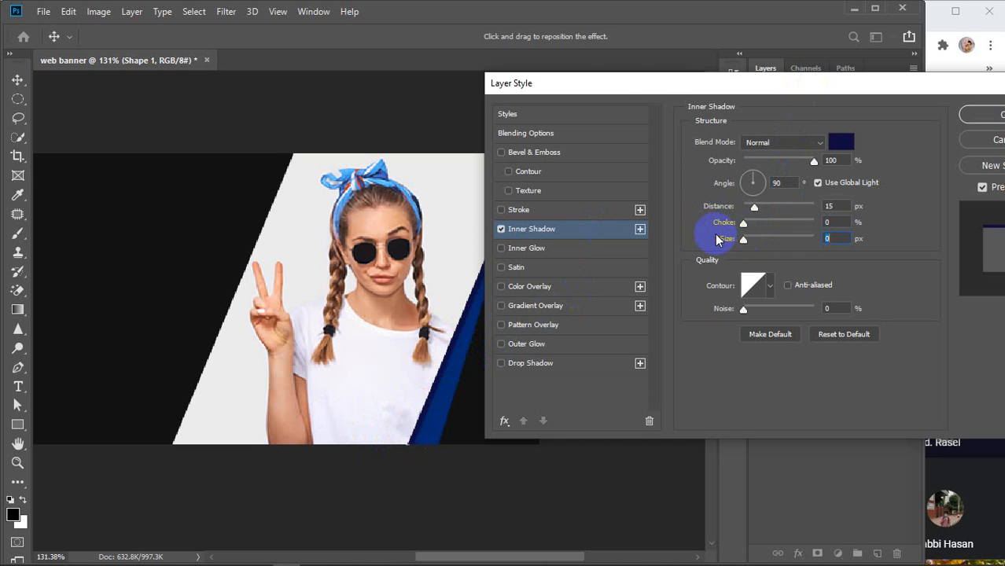
left_click_drag(579, 92, 638, 90)
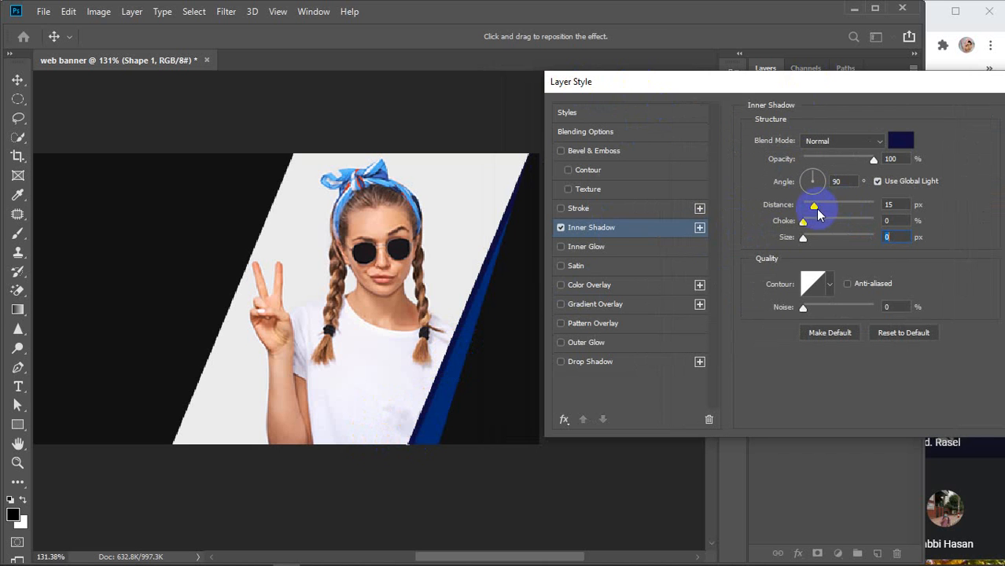
mouse_move(818, 209)
left_mouse_down()
mouse_move(850, 209)
mouse_move(823, 209)
left_mouse_up()
left_click(909, 204)
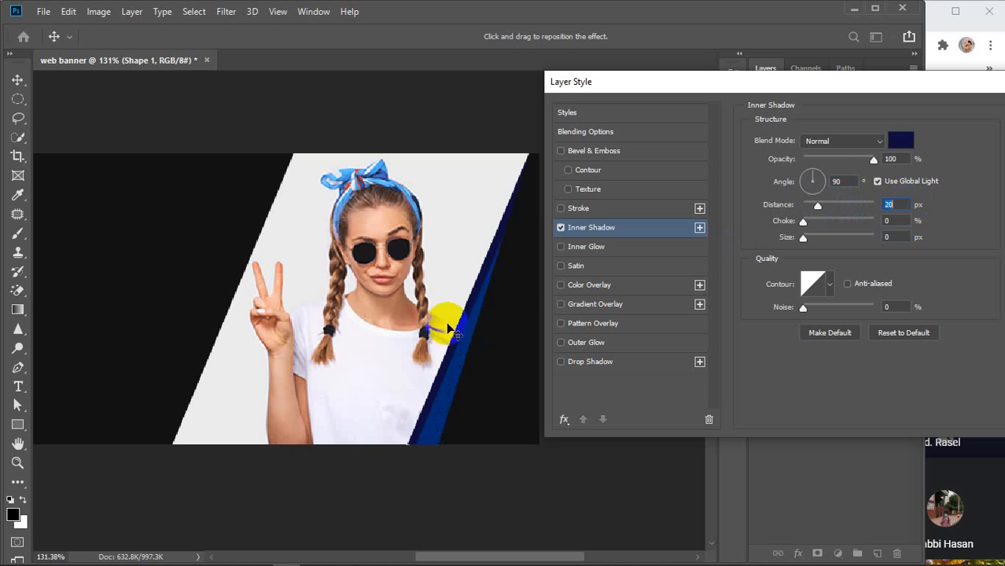
Set the inner shadow's choke on the blue strip to 15%
left_click_drag(803, 223, 891, 228)
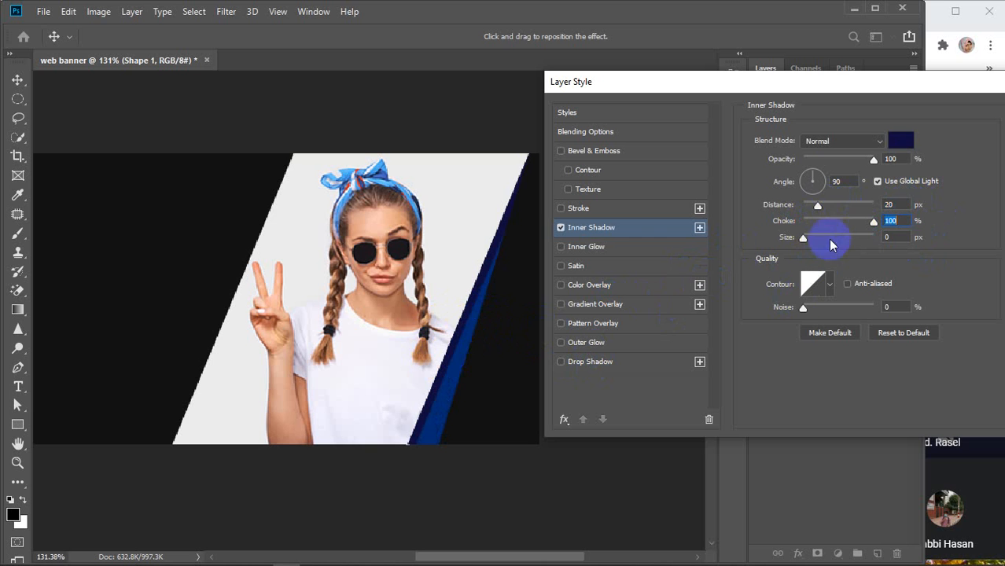
left_click_drag(873, 222, 826, 222)
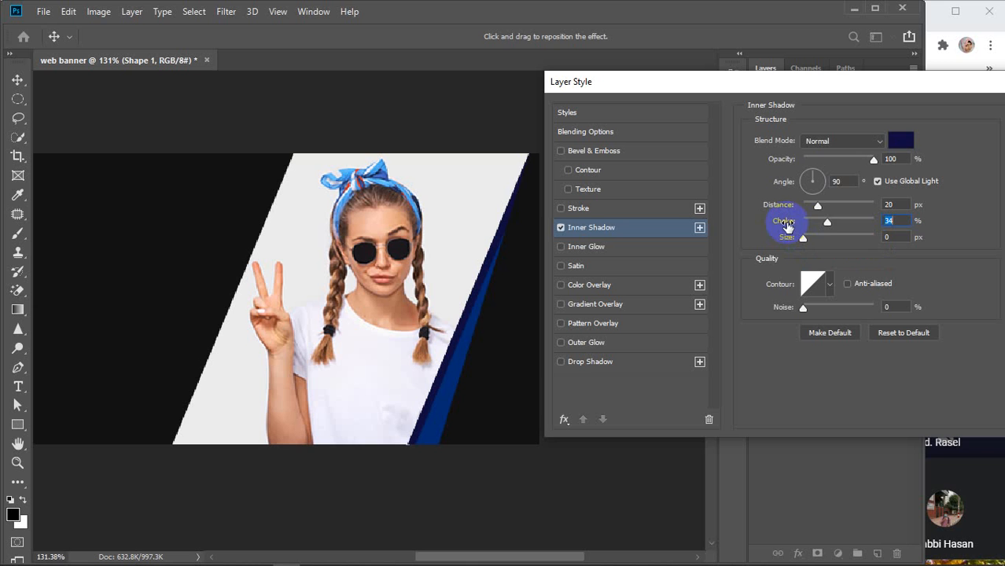
left_click_drag(826, 222, 818, 221)
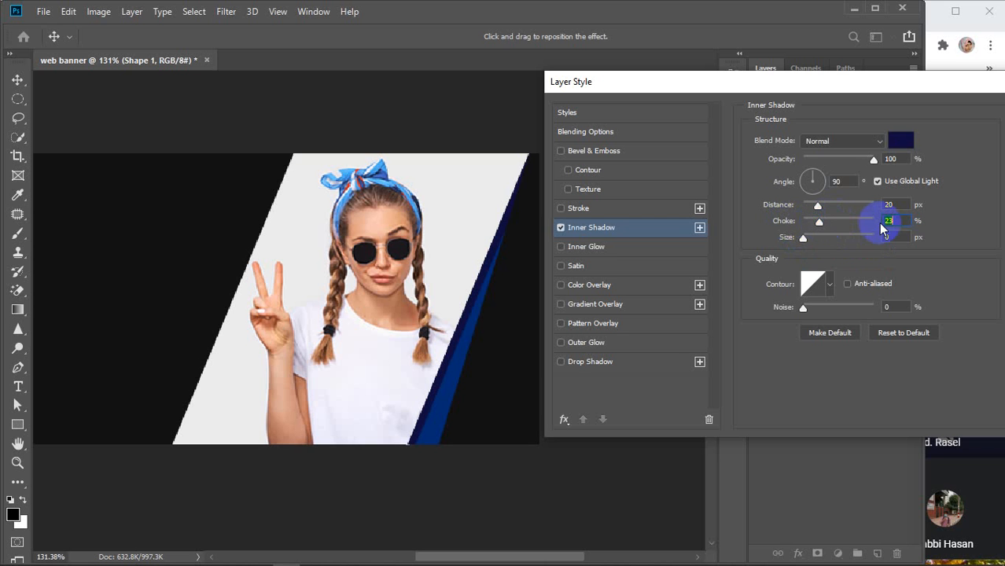
key("Down")
key("Down")
key("Down")
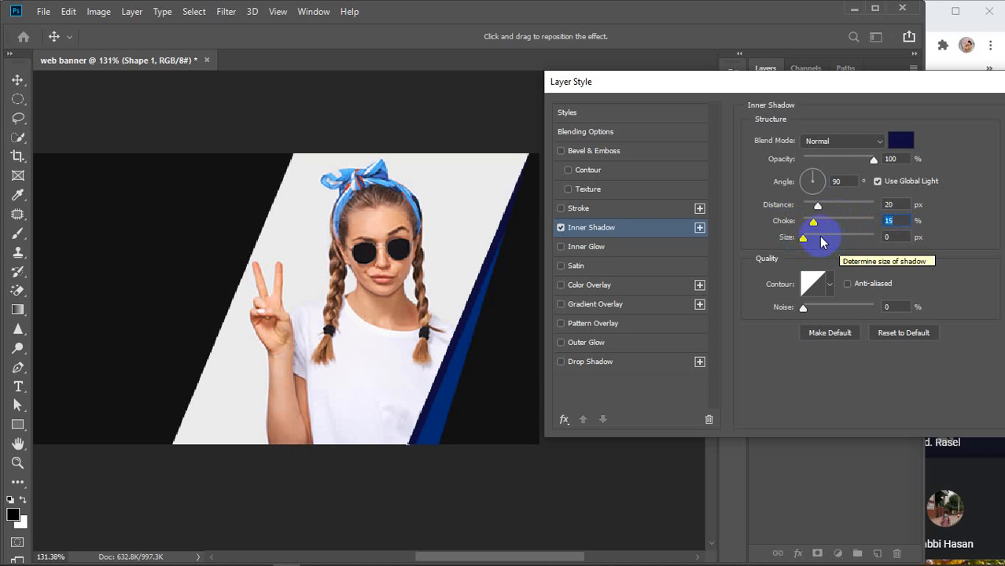
Set the inner shadow's size to 10 px
left_click(900, 237)
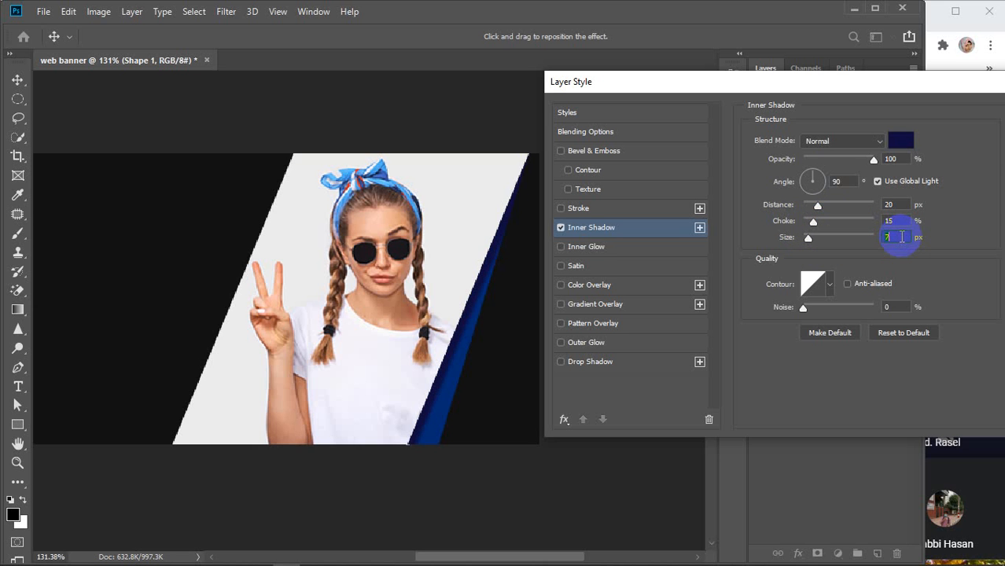
key("Up")
key("Up")
key("Up")
Set the inner shadow's distance to 10 px and apply the layer style
double_click(898, 203)
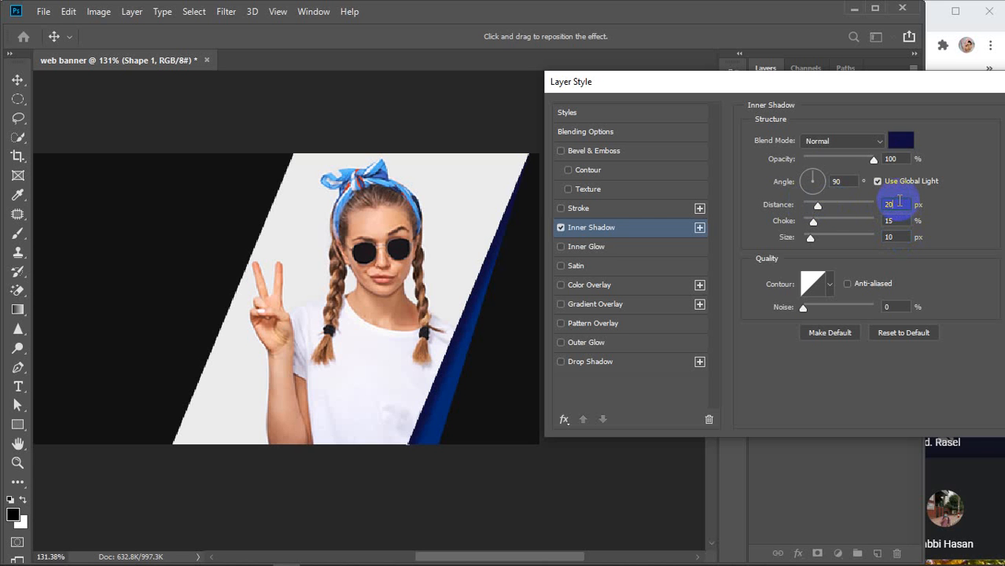
key("Down")
key("Down")
key("Down")
key("Down")
key("Down")
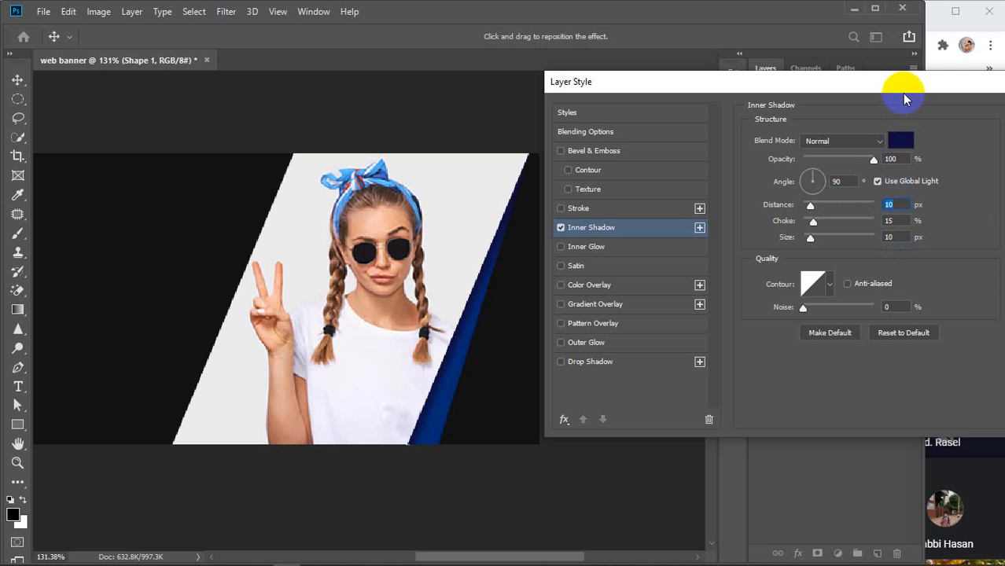
left_click_drag(902, 88, 810, 90)
left_click(963, 118)
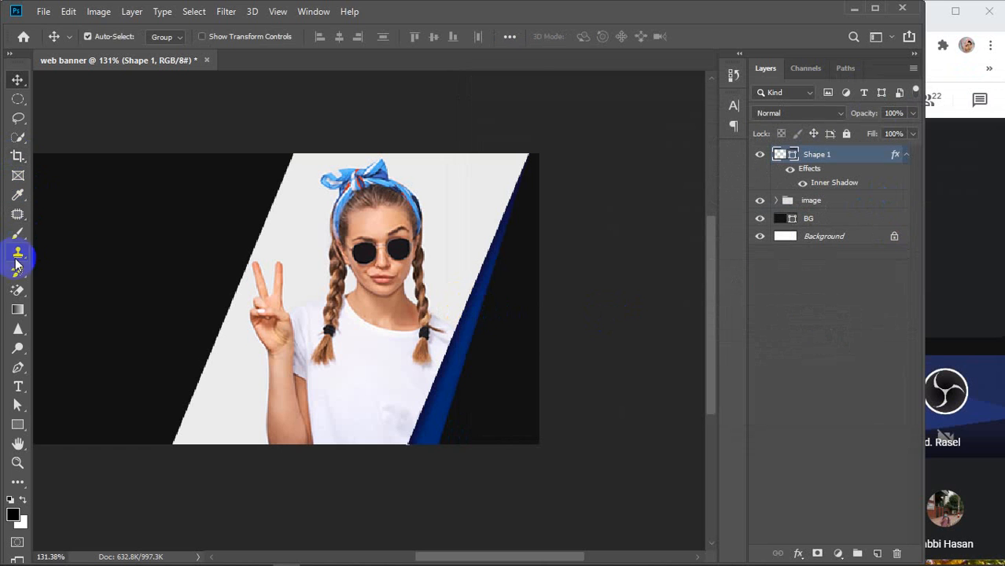
With the Pen tool, draw a narrow yellow triangle about 95 × 300 px along the blue strip's outer edge
left_click(18, 367)
left_click(100, 364)
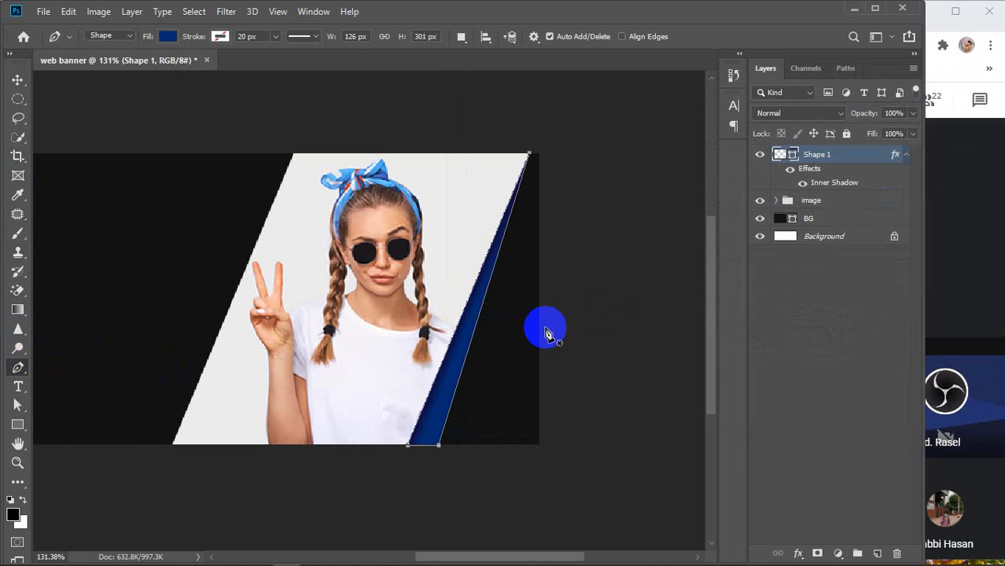
left_click(849, 345)
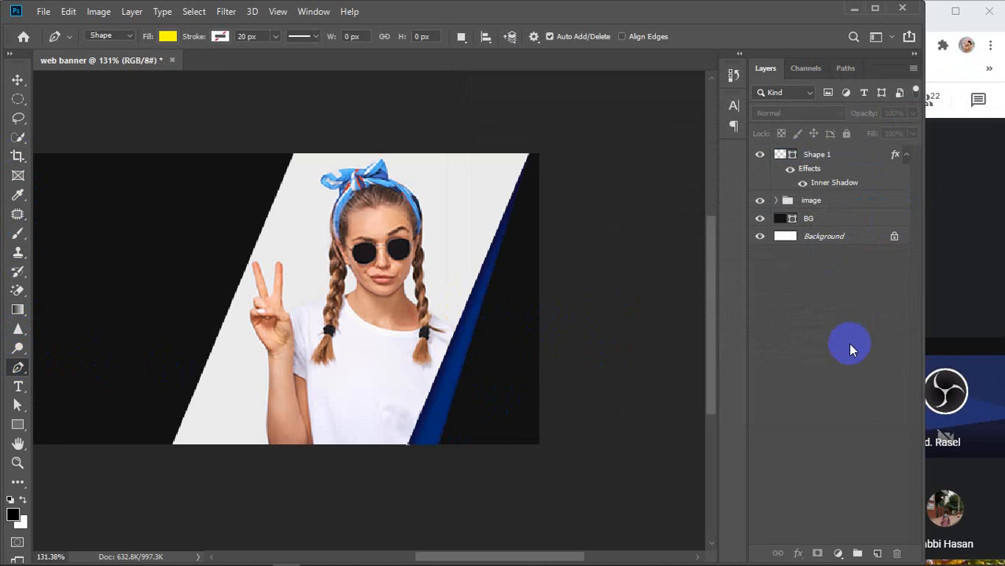
left_click(439, 446)
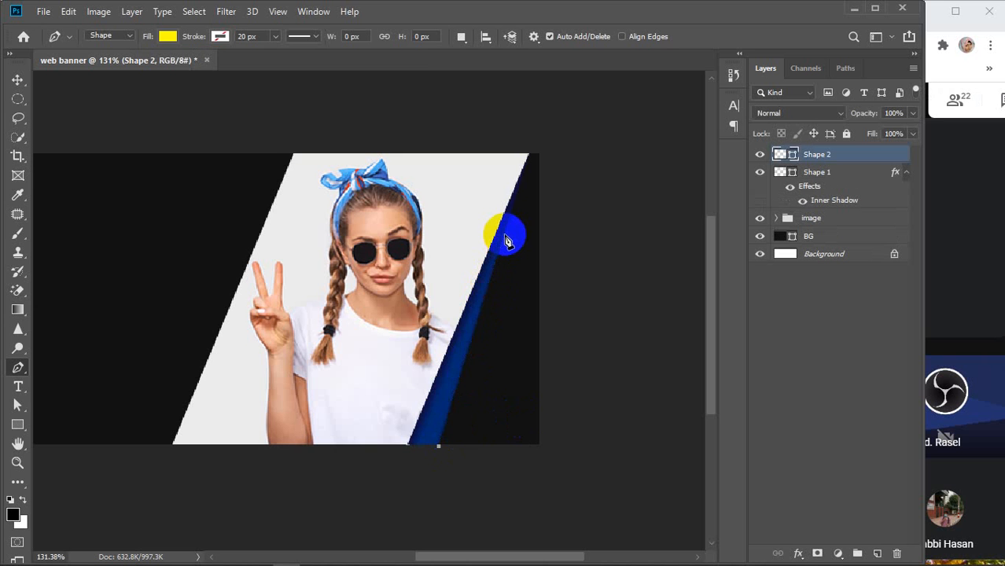
left_click(531, 157)
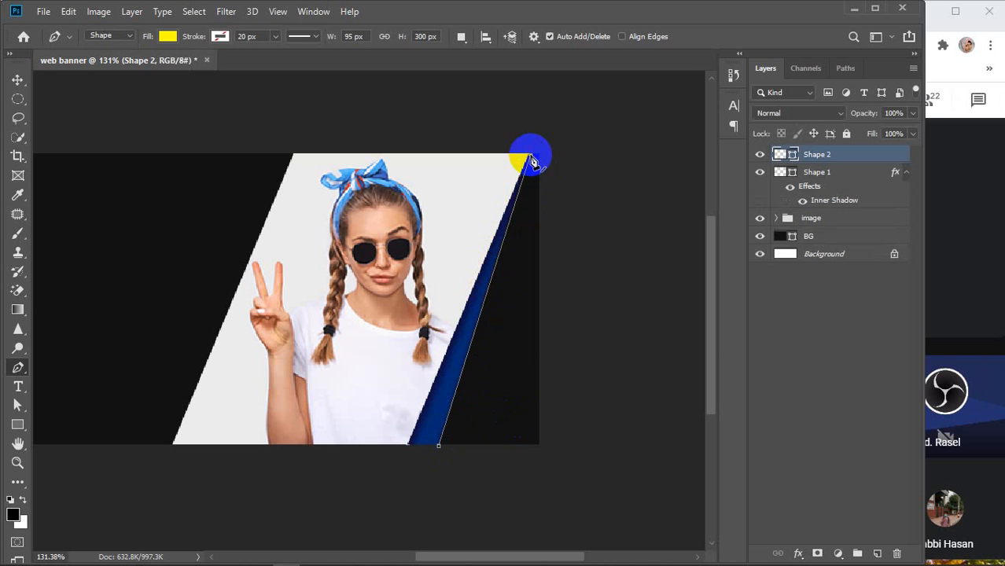
left_click(469, 447)
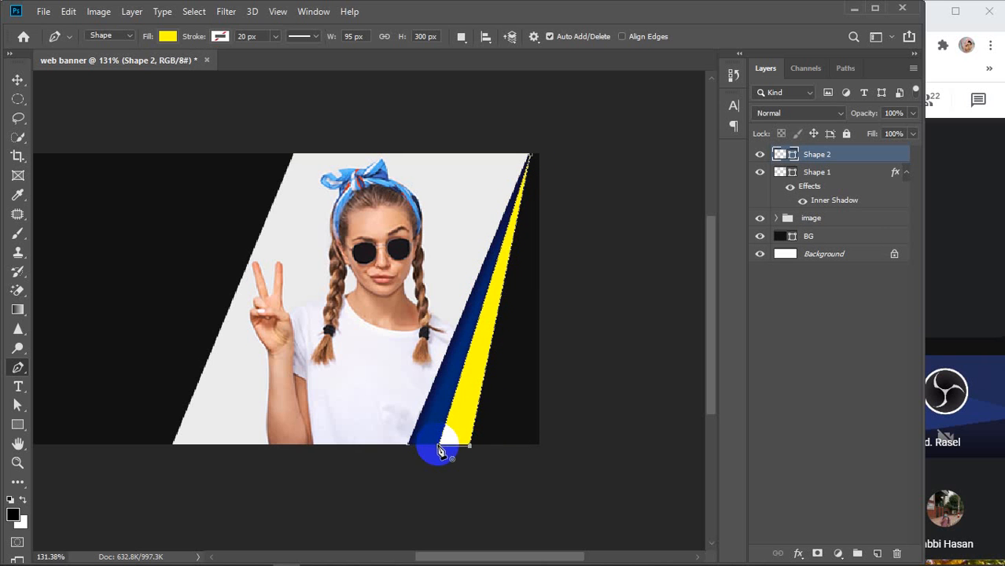
left_click(439, 448)
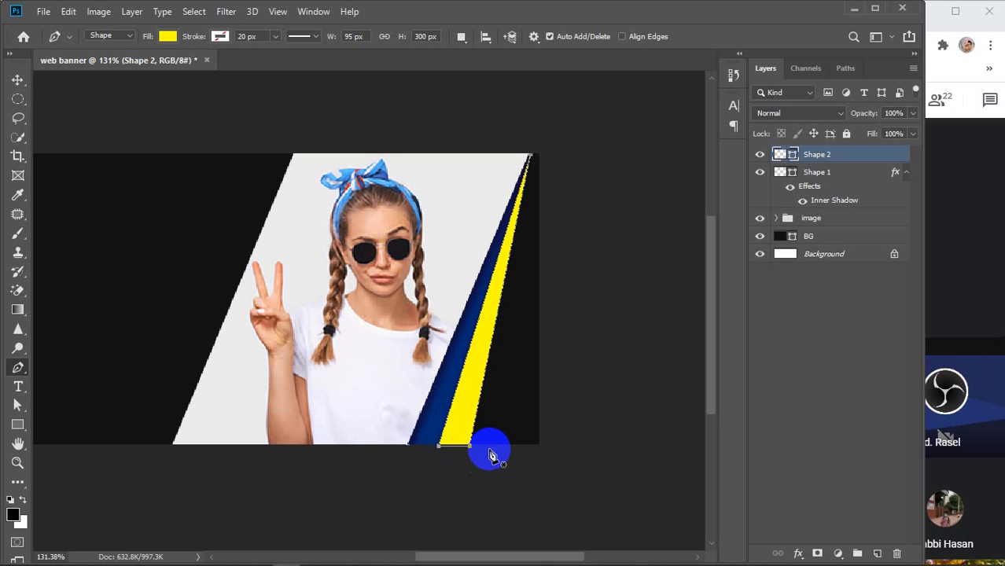
Reapply a recently used yellow as the new triangle's fill
key("v")
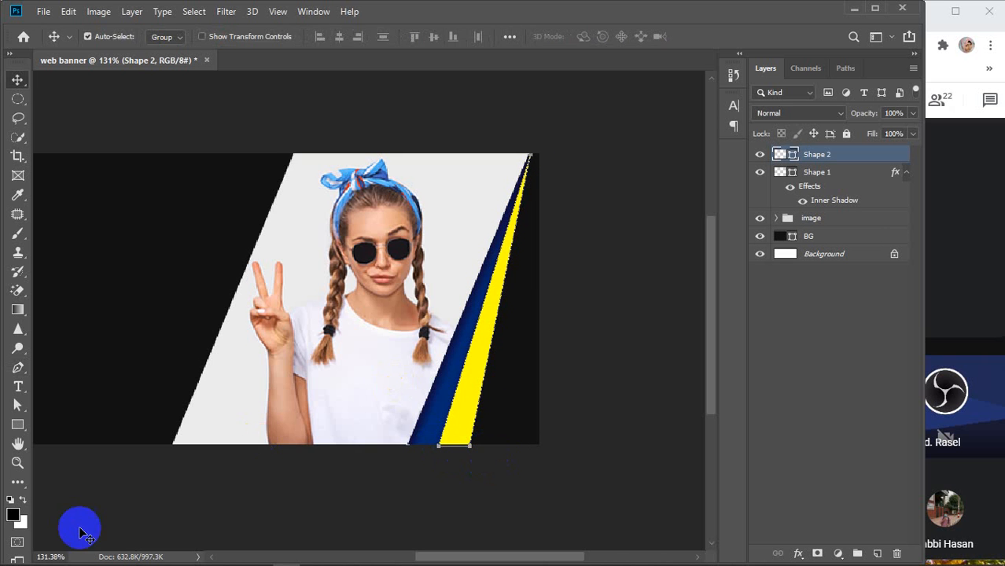
left_click(18, 424)
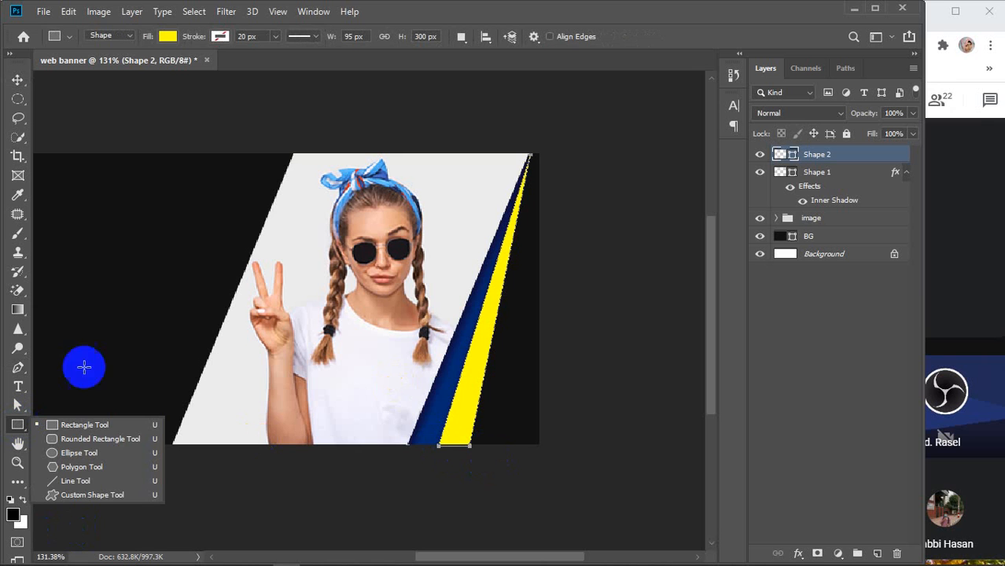
left_click(166, 37)
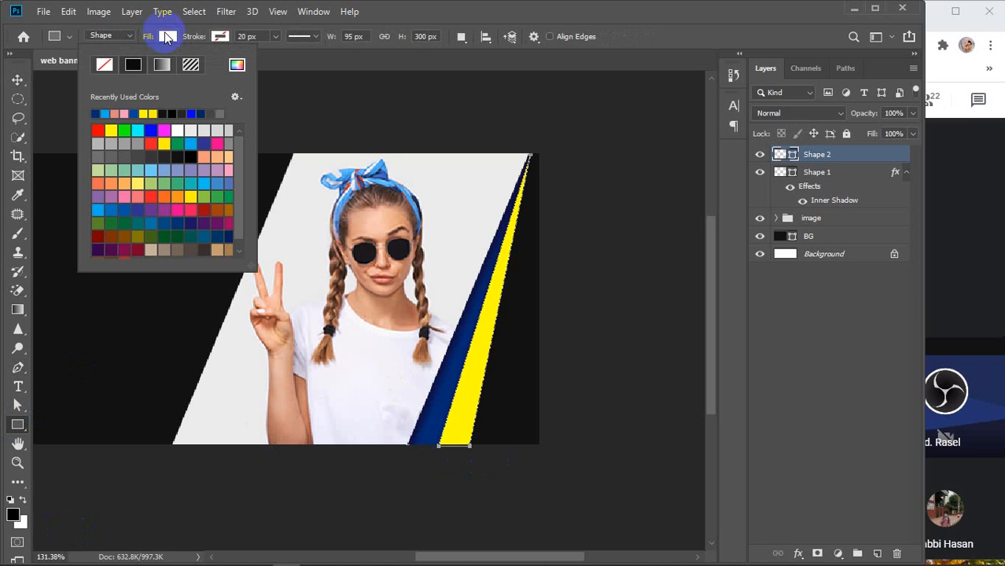
left_click(152, 114)
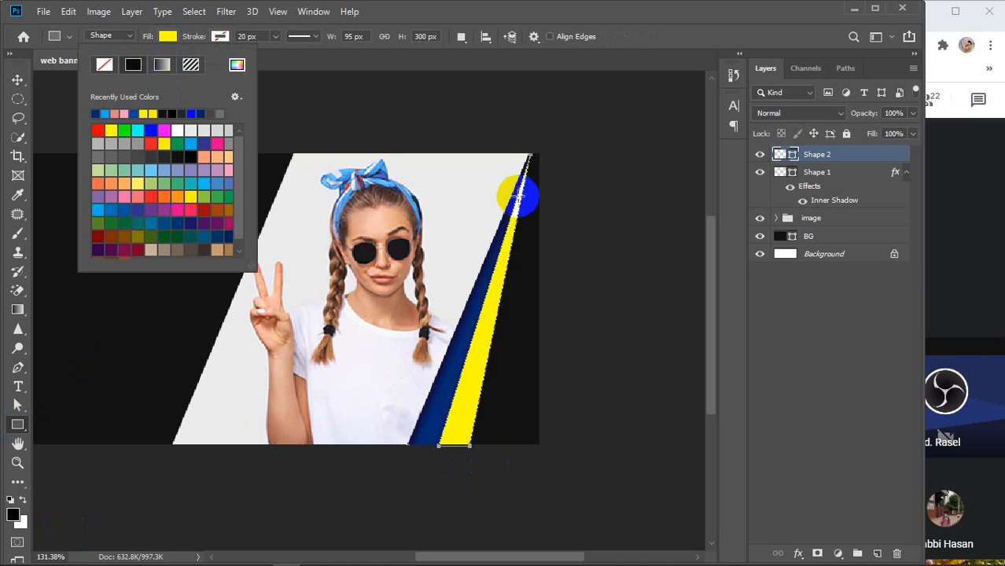
Delete the yellow triangle's layer and clear the layer selection
left_click(848, 162)
key("Delete")
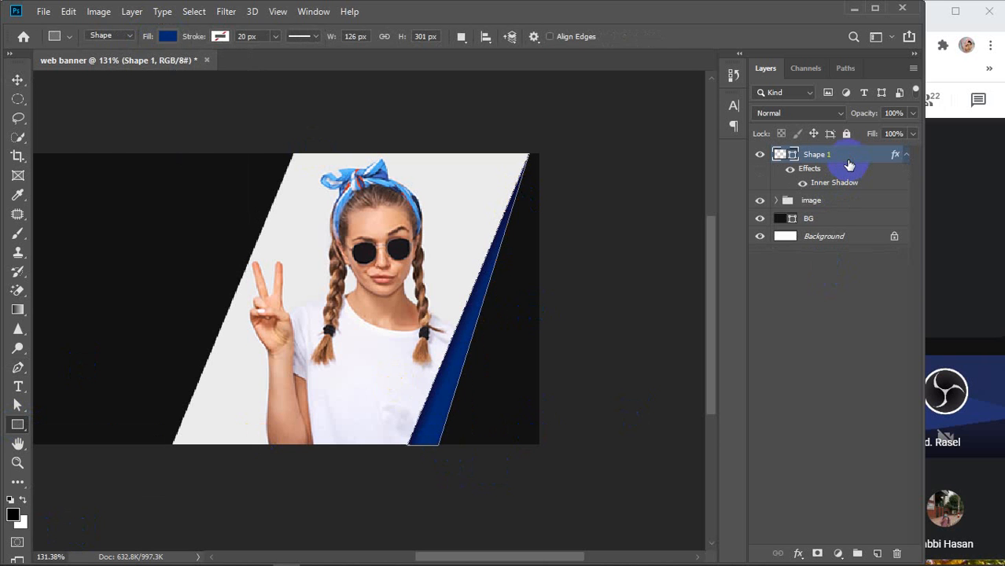
key("v")
left_click(600, 305)
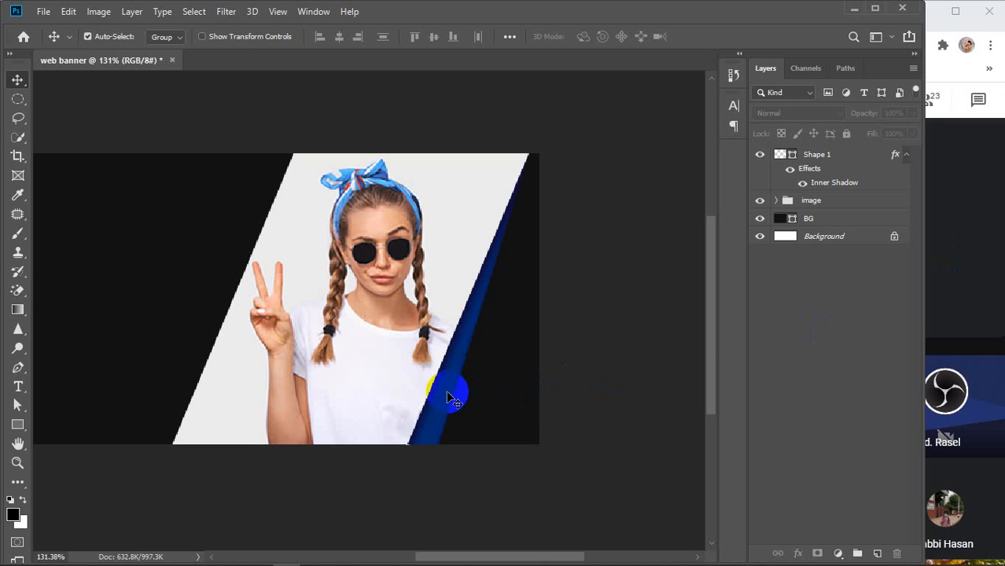
Duplicate the blue strip just outside the original and move the copy's top anchor to the original's upper tip
left_click_drag(448, 396, 479, 395)
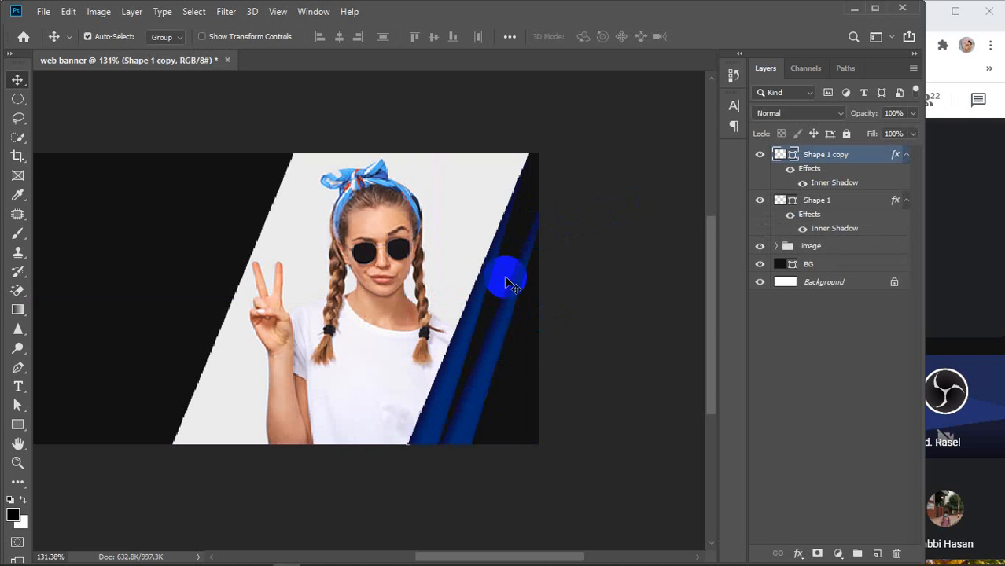
left_click(17, 406)
left_click_drag(17, 415, 86, 420)
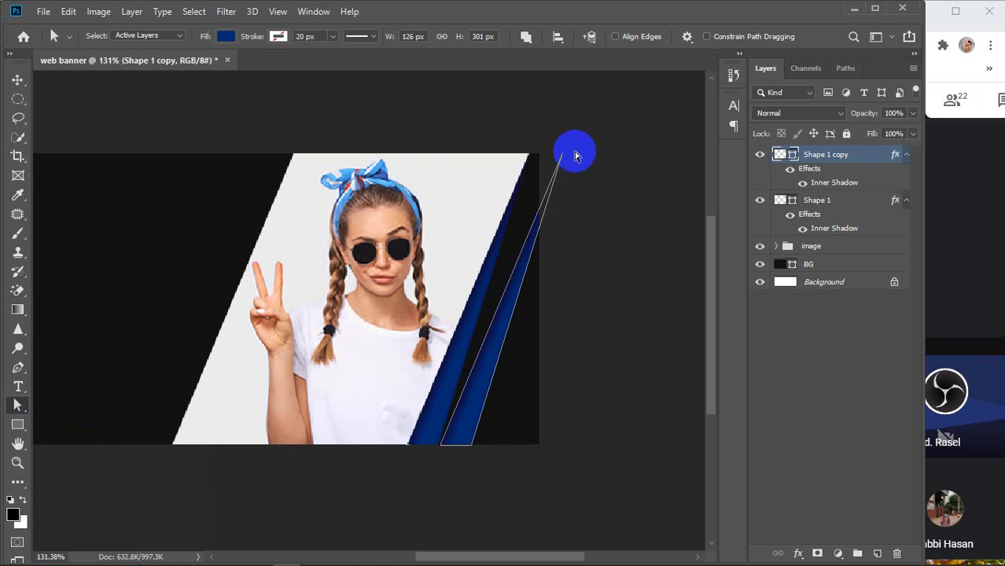
left_click(562, 156)
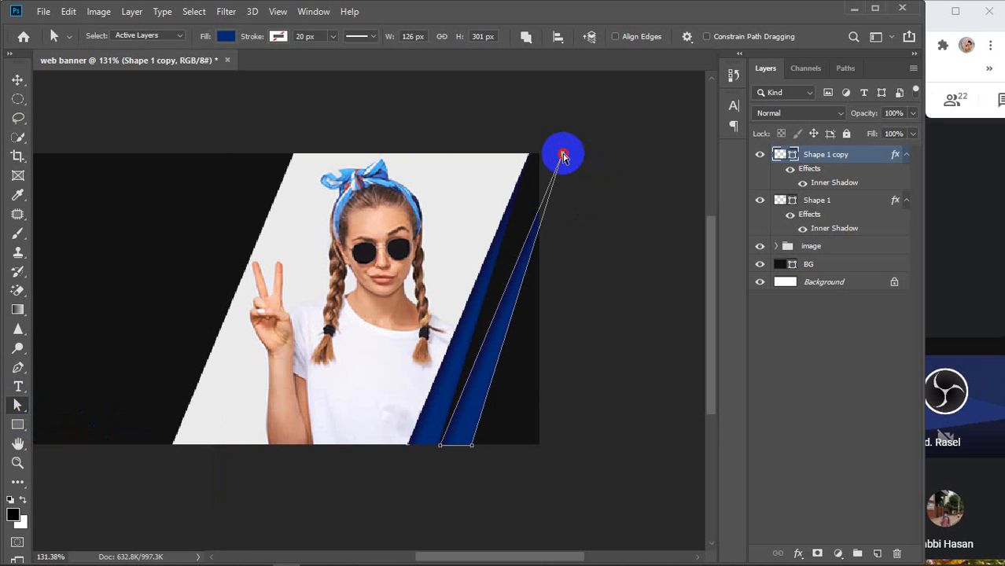
left_click_drag(563, 156, 531, 159)
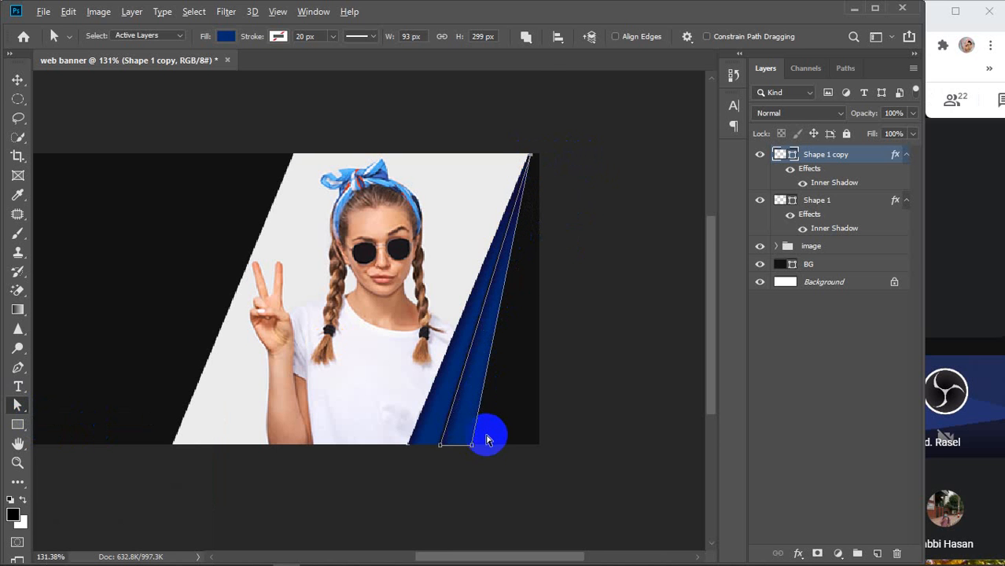
Fine-tune the copied strip's anchor points so its inner edge meets the original strip, about 96 × 300 px overall
scroll(489, 433, "up", 3)
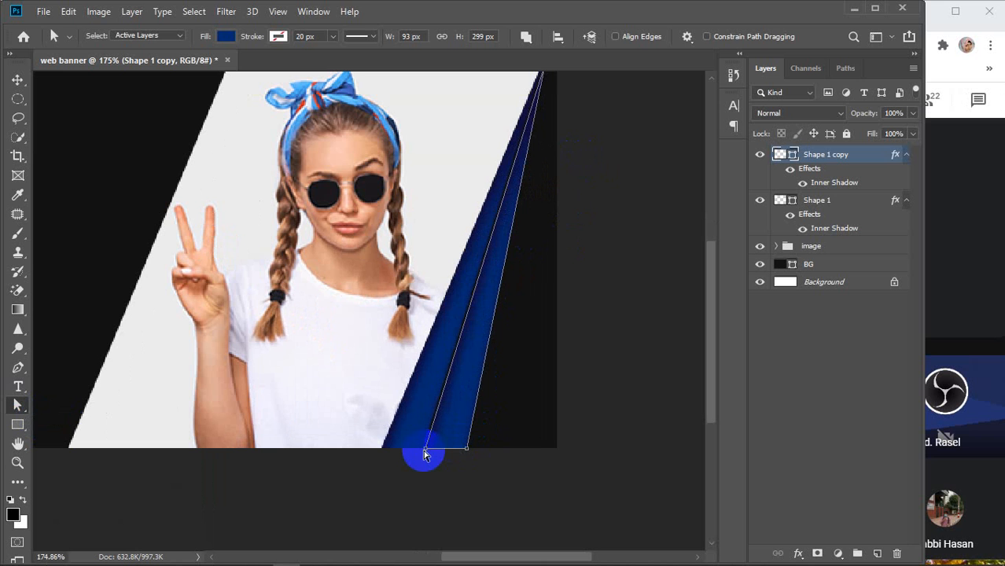
left_click_drag(424, 452, 464, 450)
left_click(538, 380)
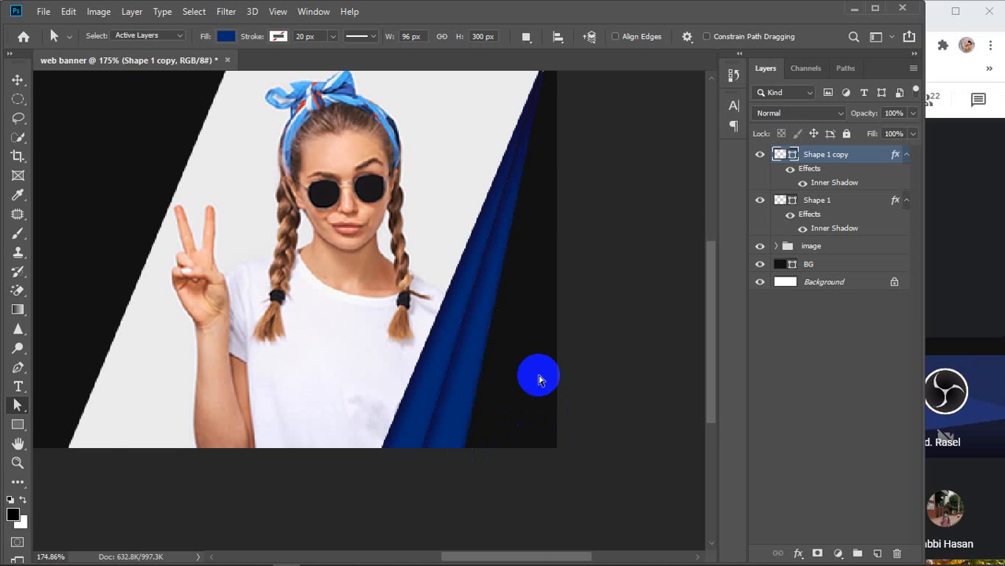
scroll(538, 380, "down", 2)
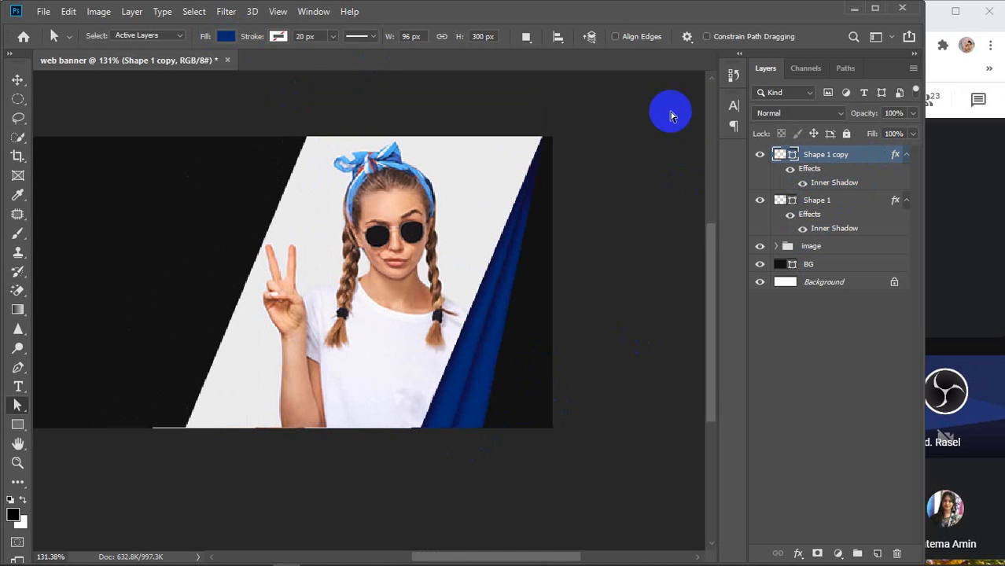
Try salmon, magenta and light blue swatches as the copied strip's fill
left_click(226, 36)
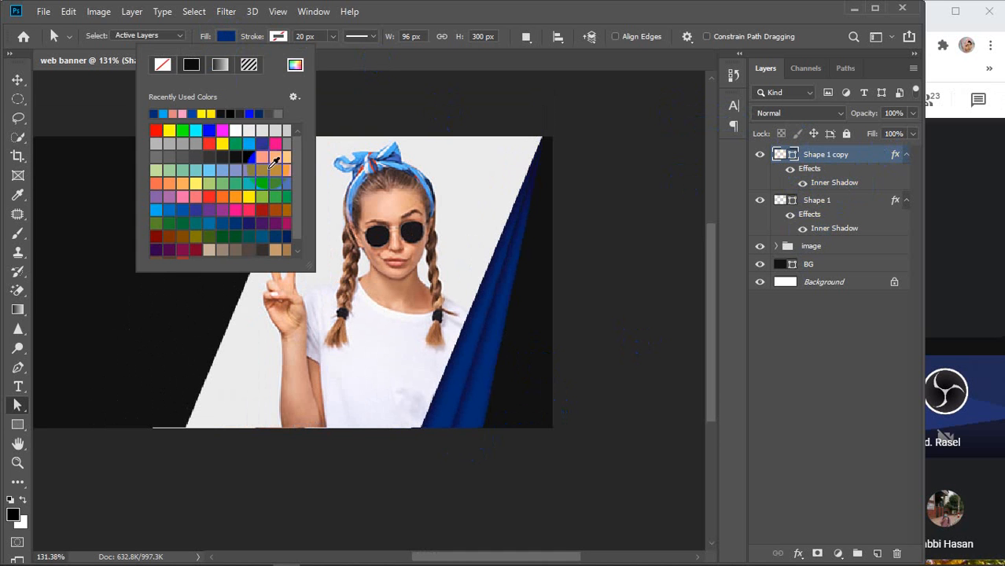
left_click(263, 157)
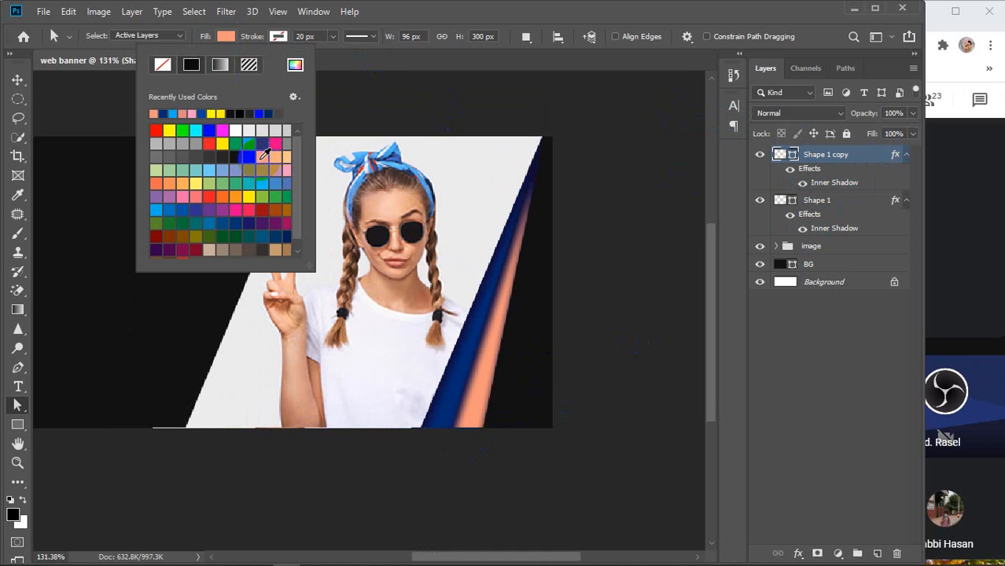
left_click(222, 130)
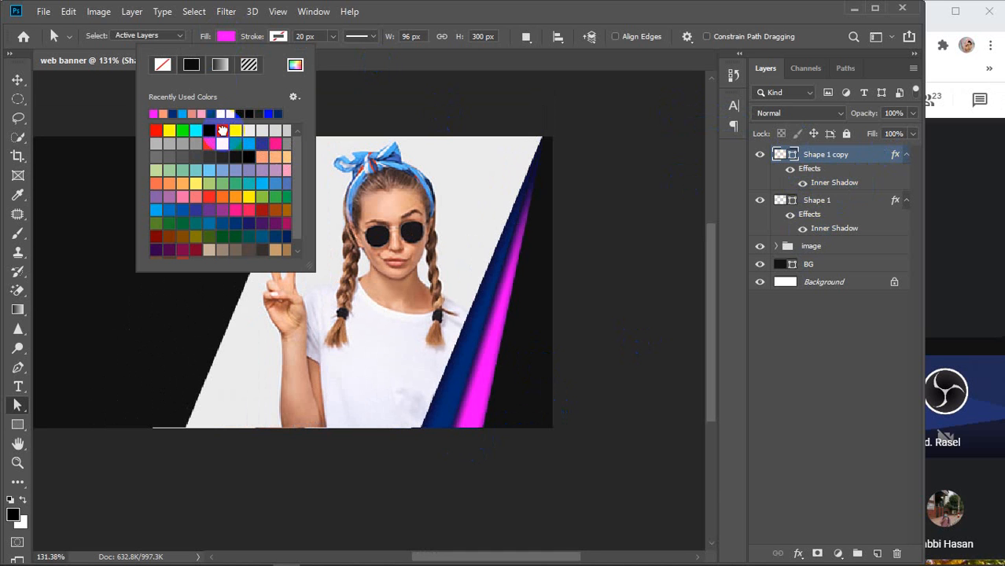
left_click(247, 142)
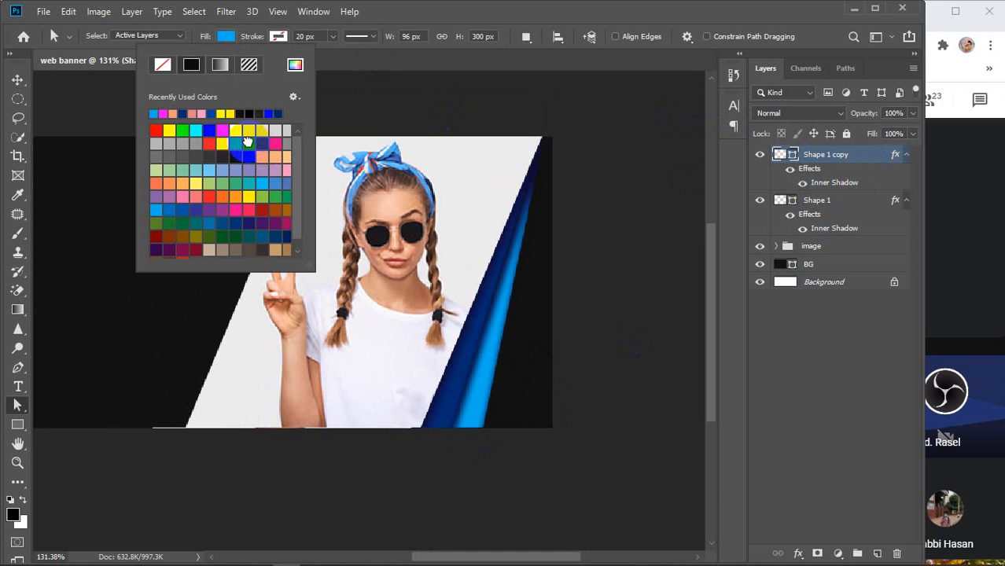
Set the copied strip's fill to dark teal #03384c
left_click(295, 65)
mouse_move(789, 303)
left_mouse_down()
mouse_move(787, 294)
mouse_move(784, 313)
left_mouse_up()
left_click(912, 176)
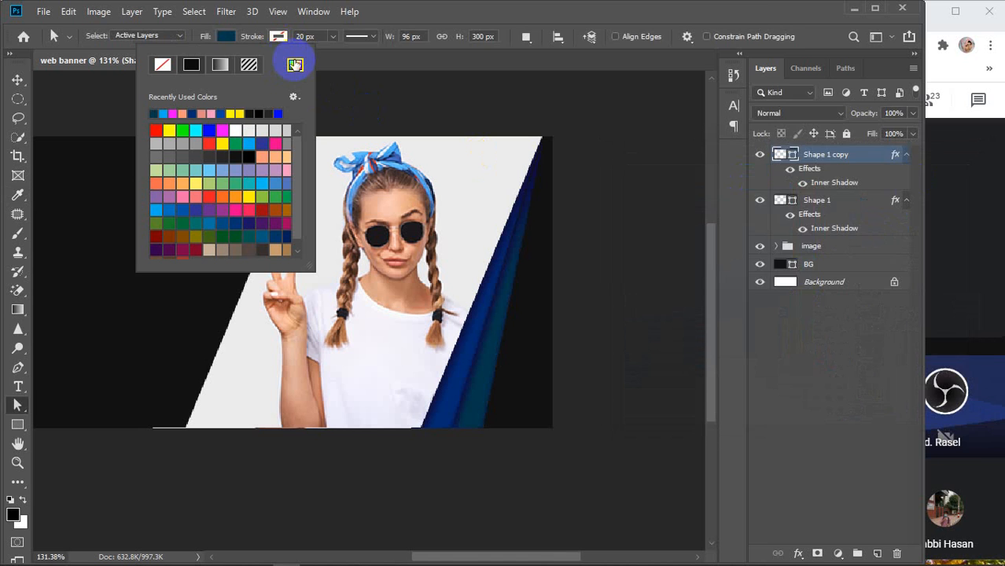
Change the copied strip's fill to a deep blue with a hue of 224°, slightly brighter than the original strip
left_click(295, 64)
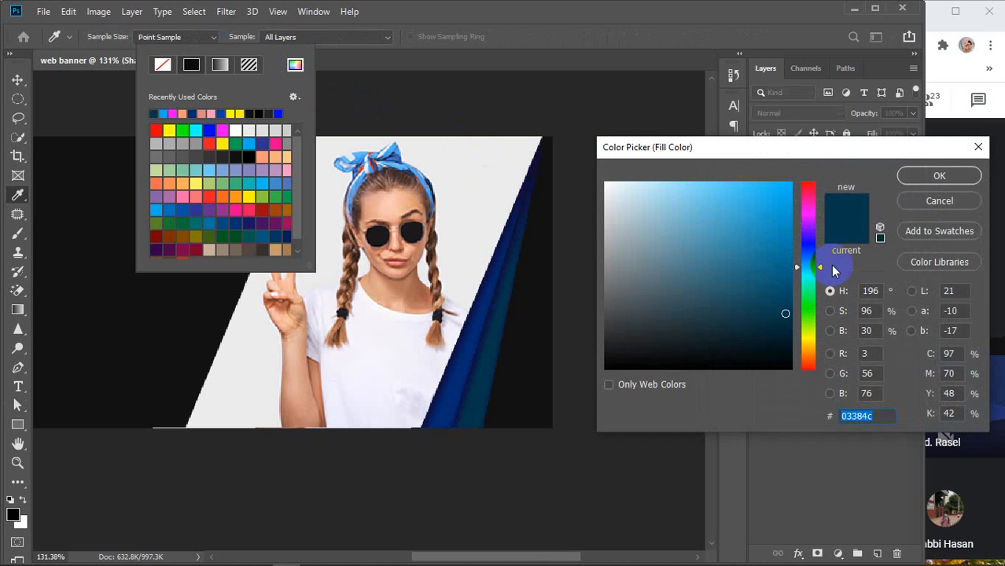
left_click(808, 251)
left_click(778, 271)
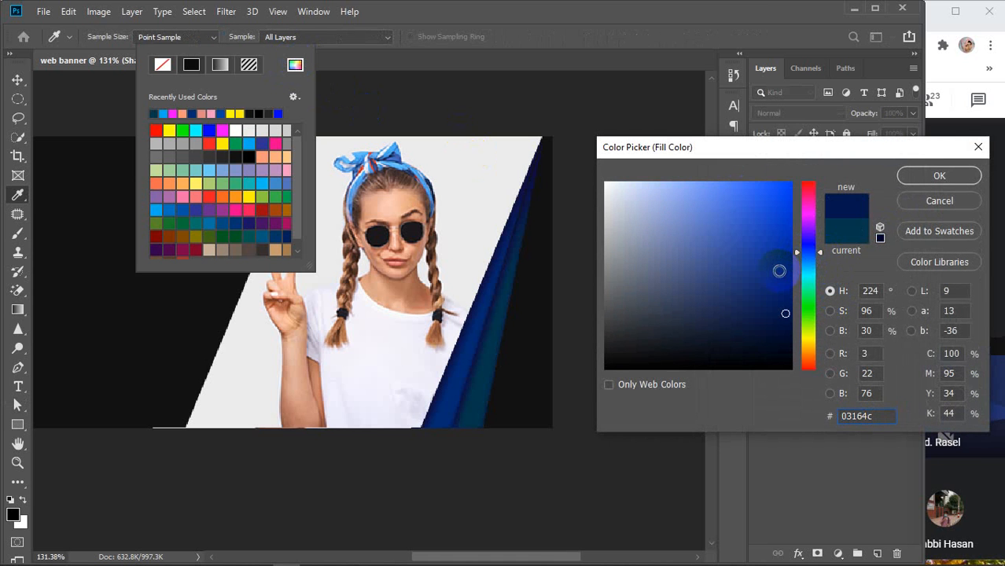
left_click(939, 176)
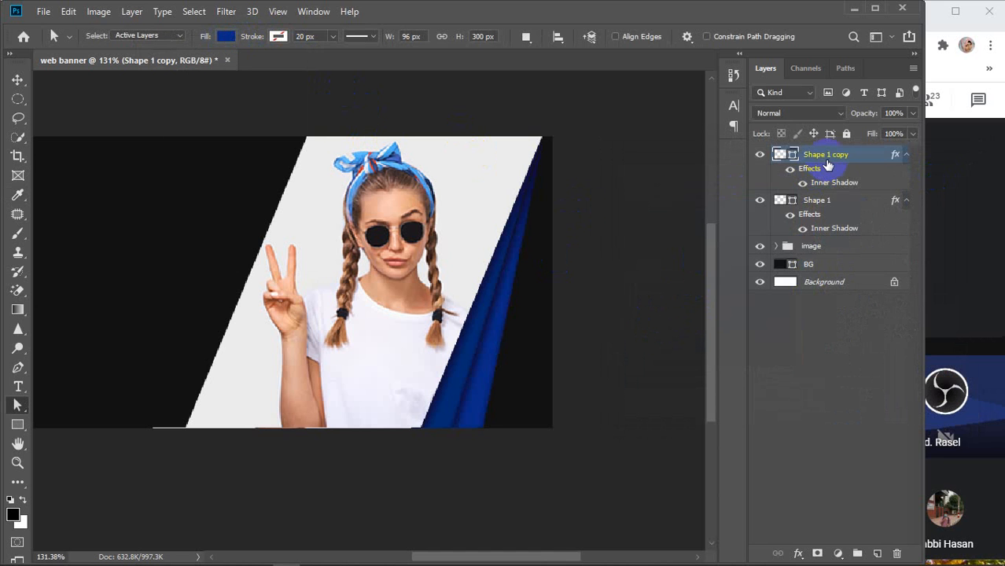
Group the Shape 1 and Shape 1 copy strips and name the group "Right shapee design"
left_click(832, 209, "shift")
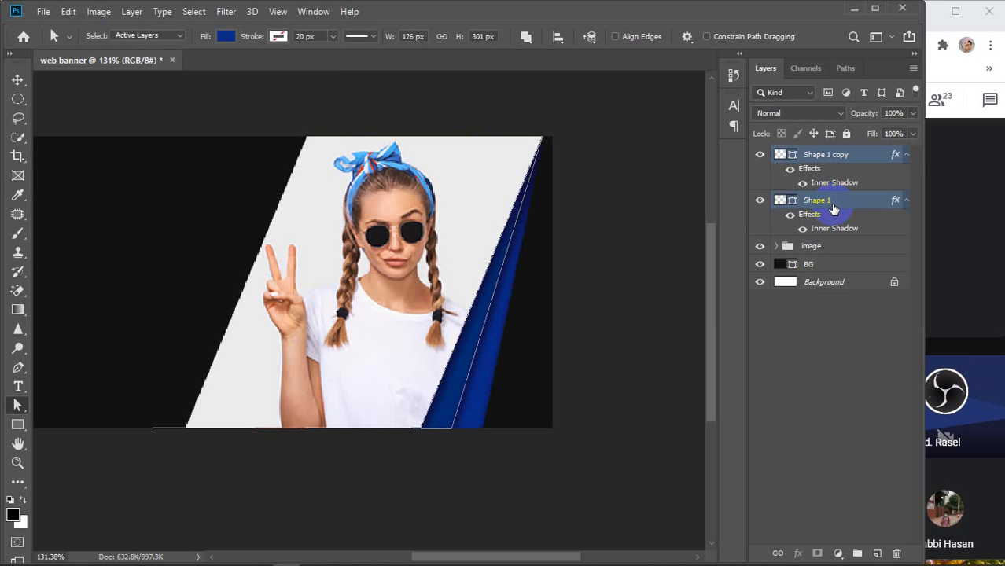
key("ctrl+g")
double_click(816, 154)
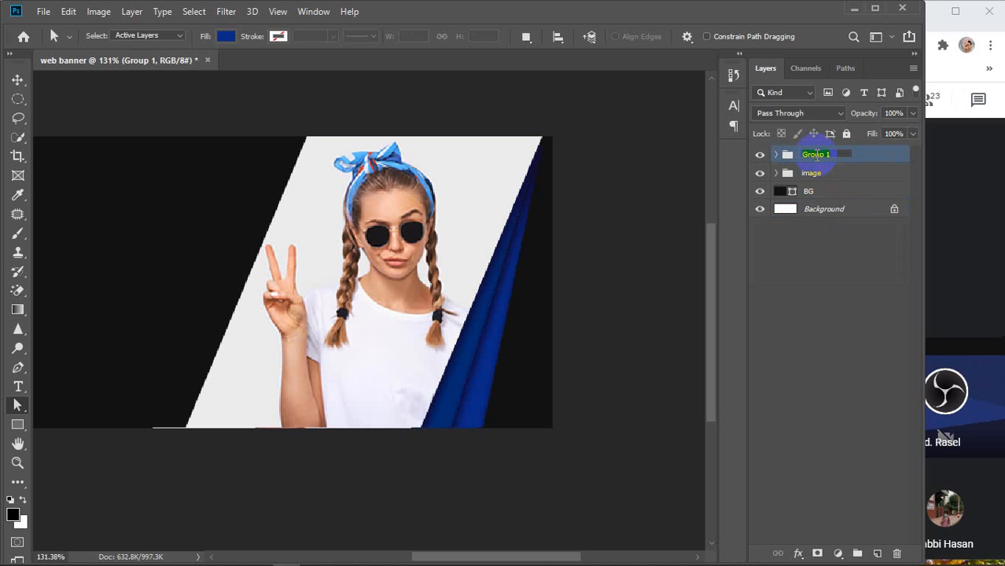
type("Right shapes")
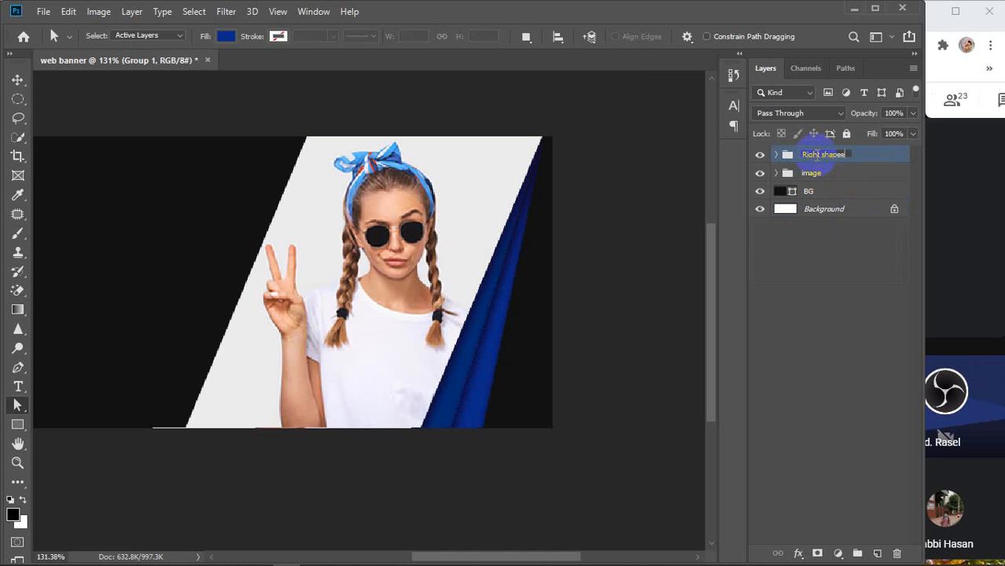
type(" design")
key("Return")
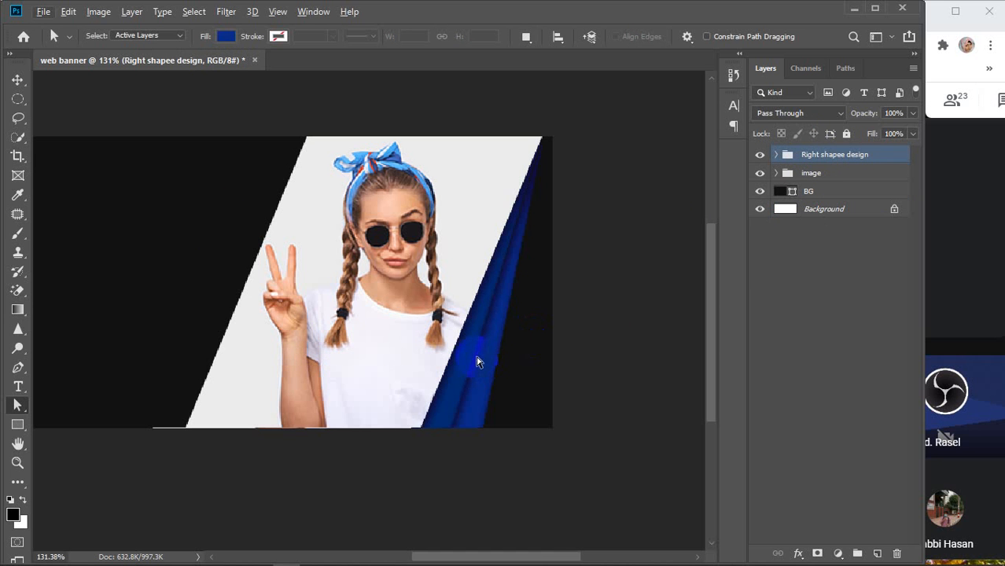
Duplicate the strip group onto the dark area left of the photo panel and flip the copy vertically and horizontally
left_click(18, 79)
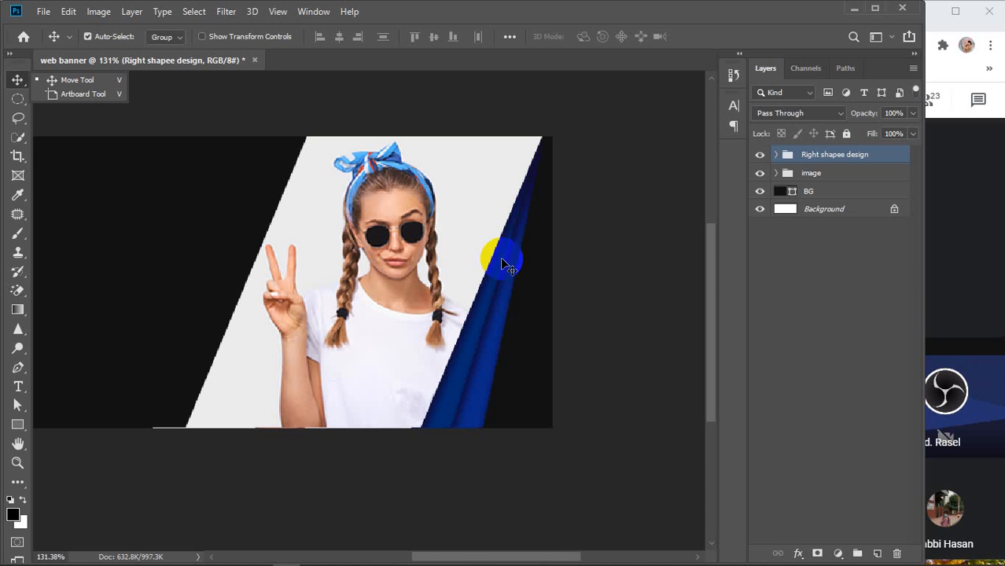
left_click_drag(489, 317, 174, 329)
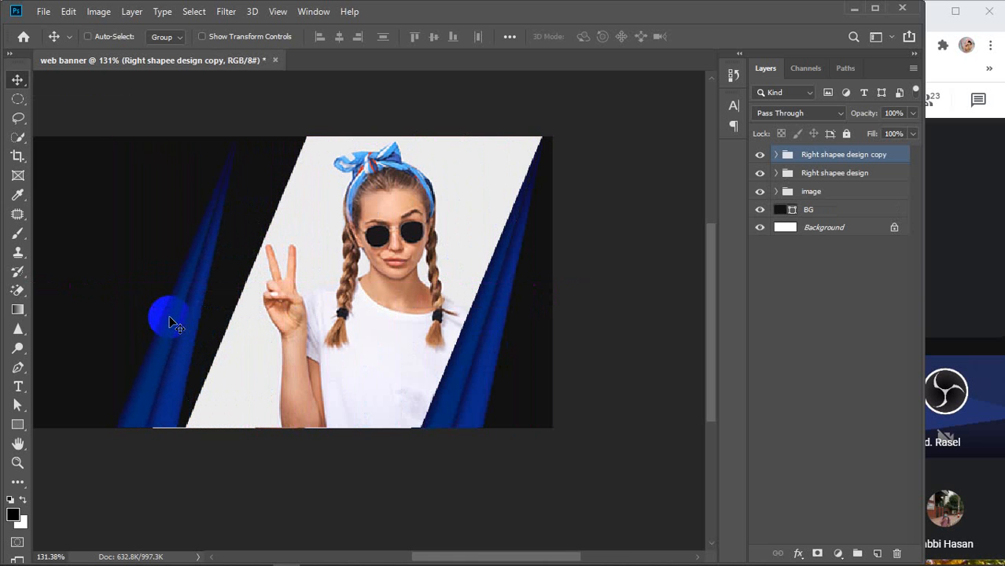
key("ctrl+t")
right_click(169, 318)
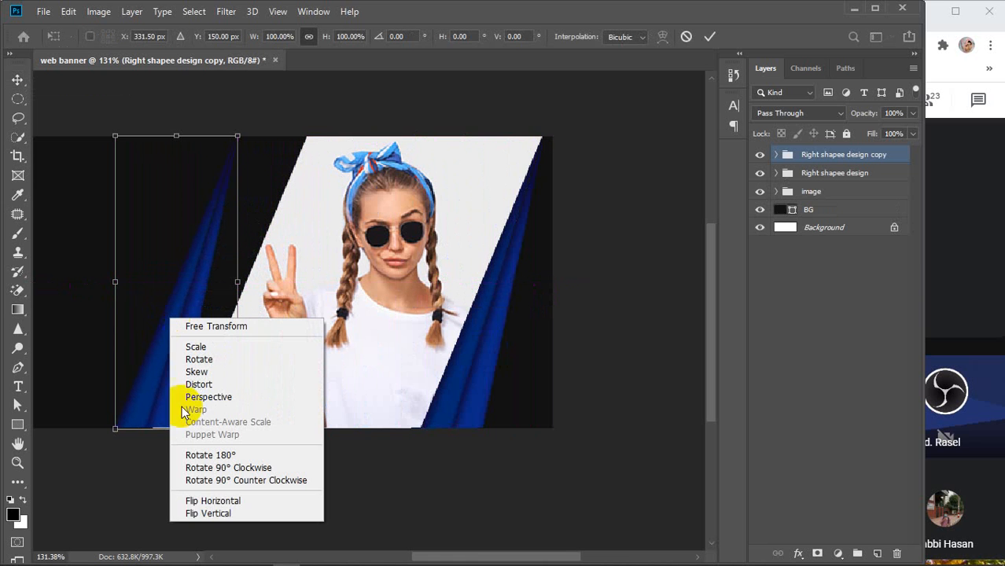
left_click(219, 514)
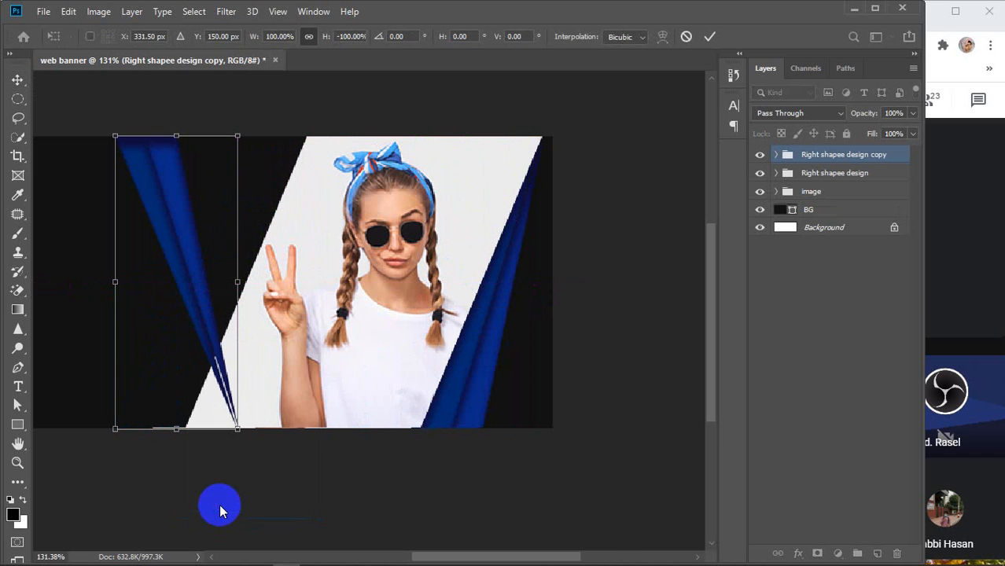
right_click(178, 254)
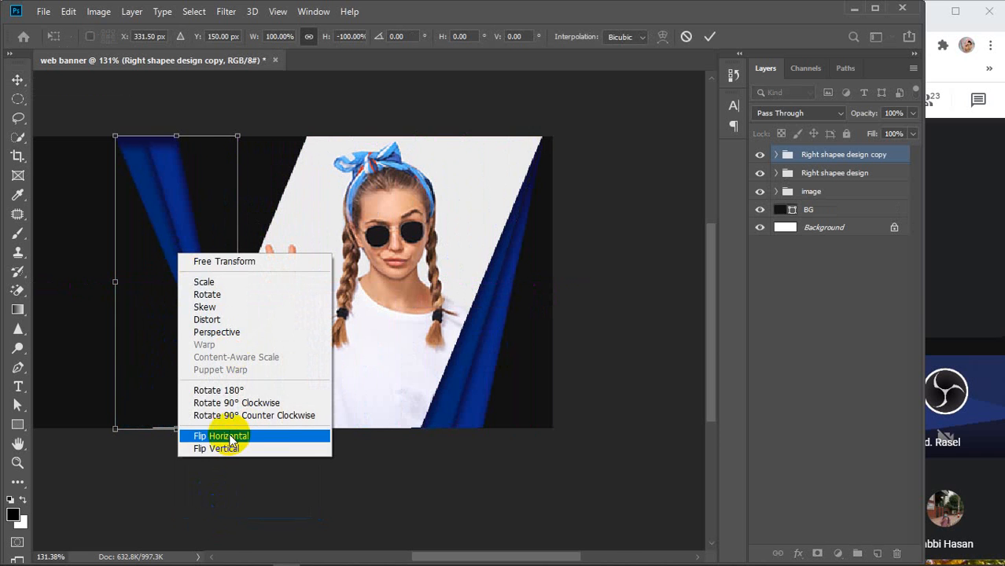
left_click(243, 434)
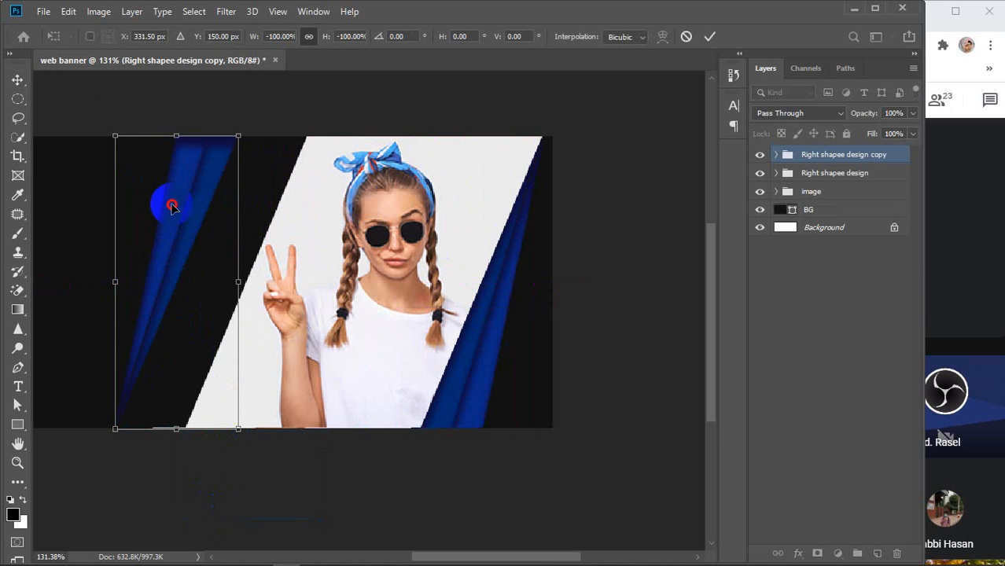
Align the flipped group with the photo panel's left slanted edge, at X 401.50 px and Y 152.00 px
left_click_drag(168, 202, 237, 209)
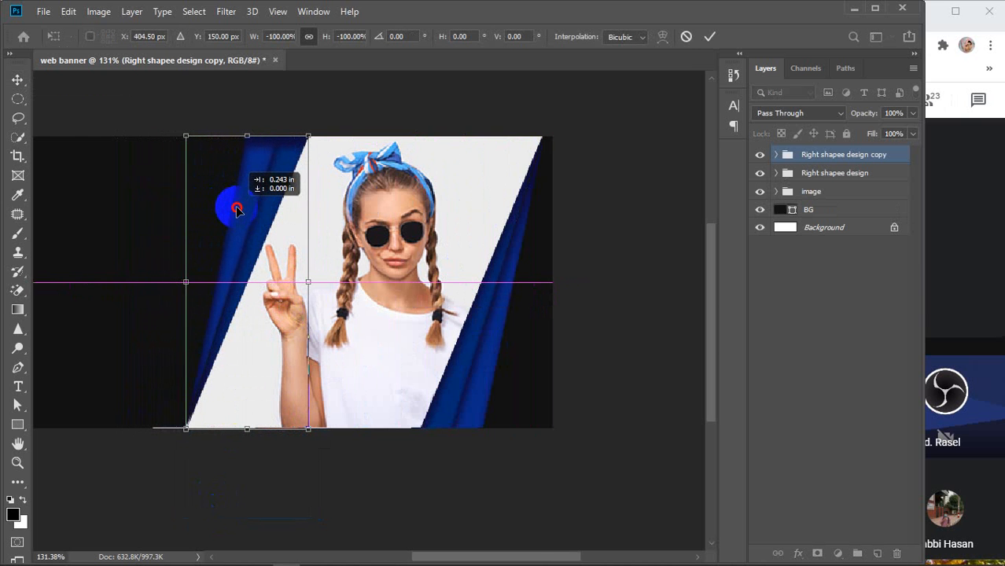
left_click_drag(237, 209, 238, 211)
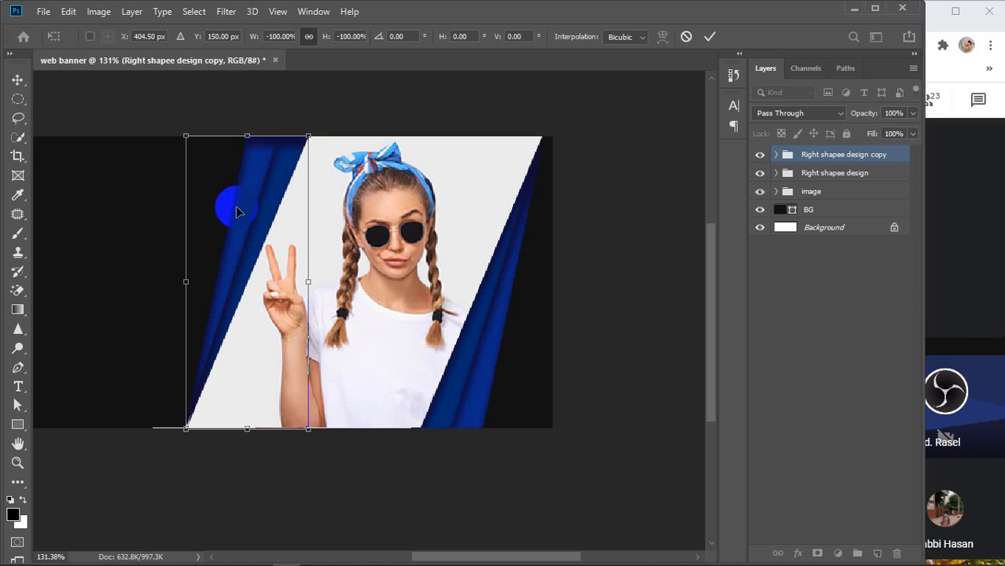
key("Left")
key("Left")
key("Left")
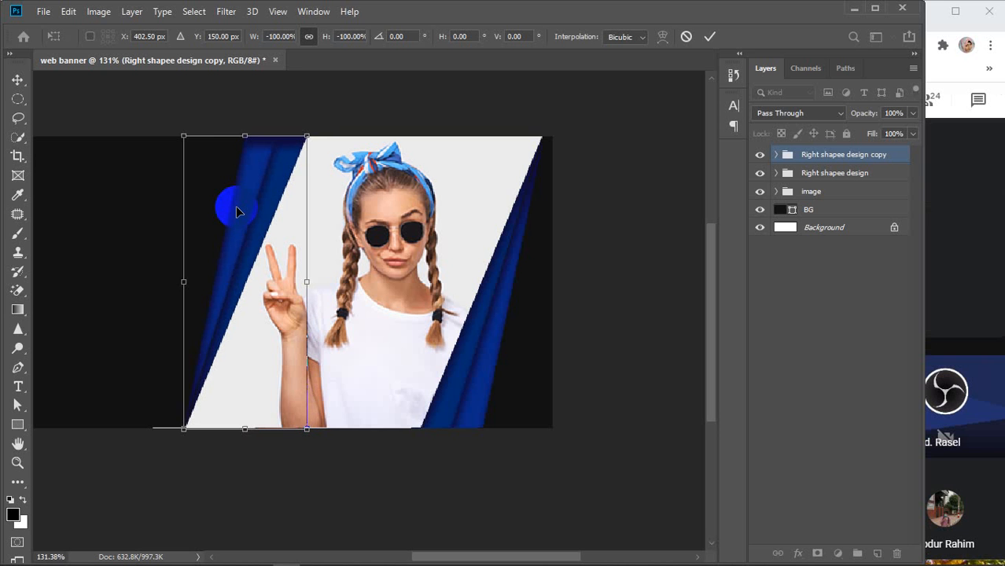
key("Down")
key("Down")
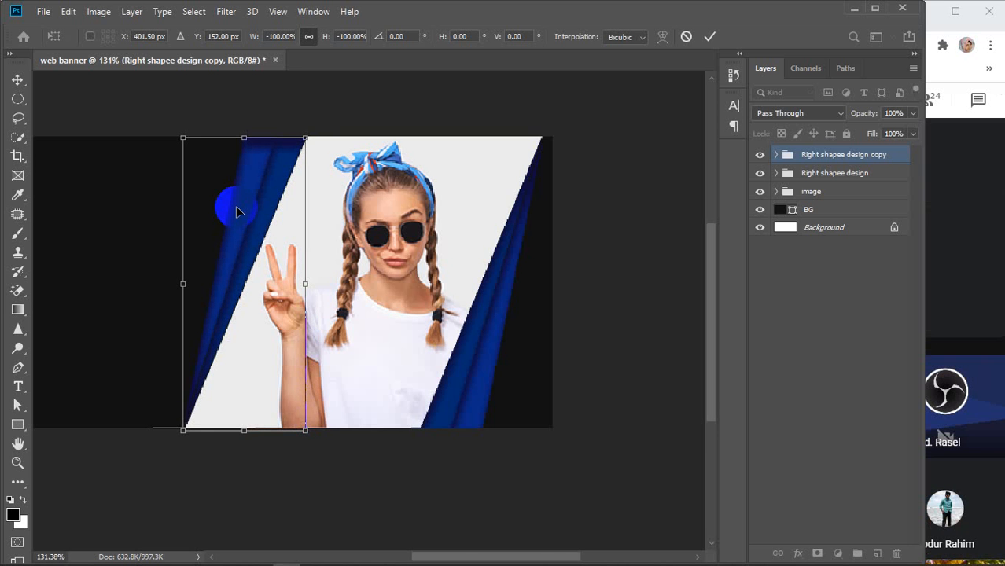
key("Left")
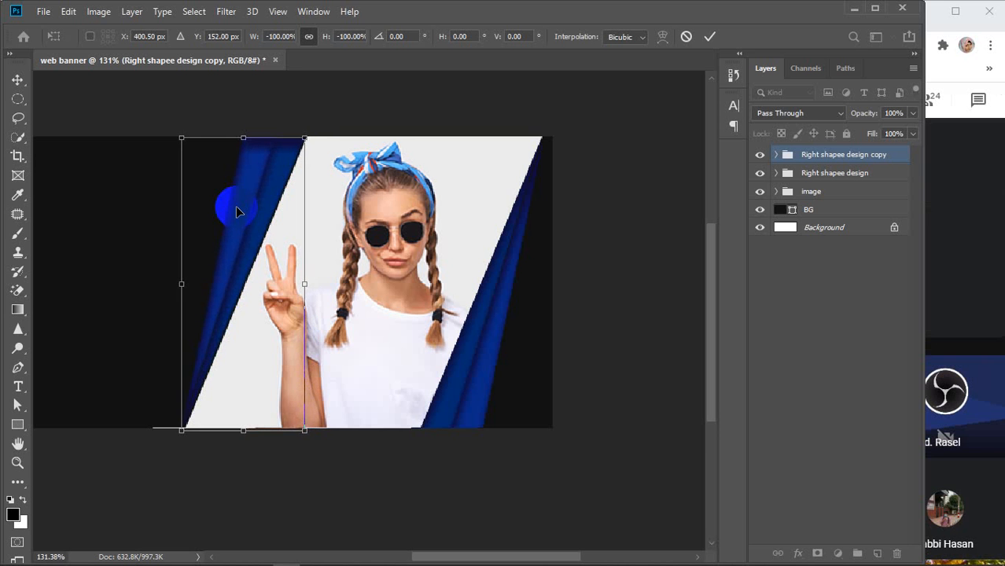
key("Right")
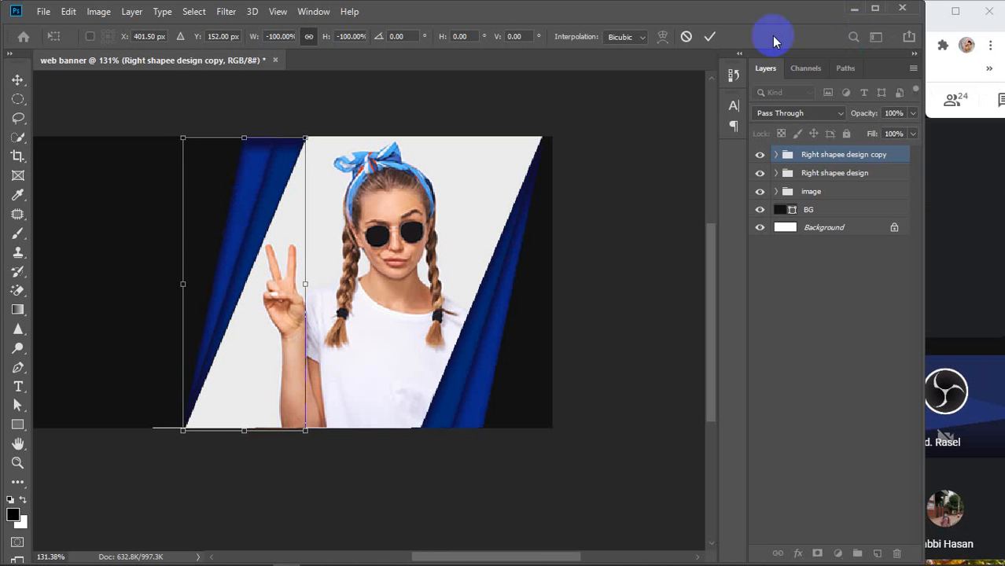
left_click(709, 36)
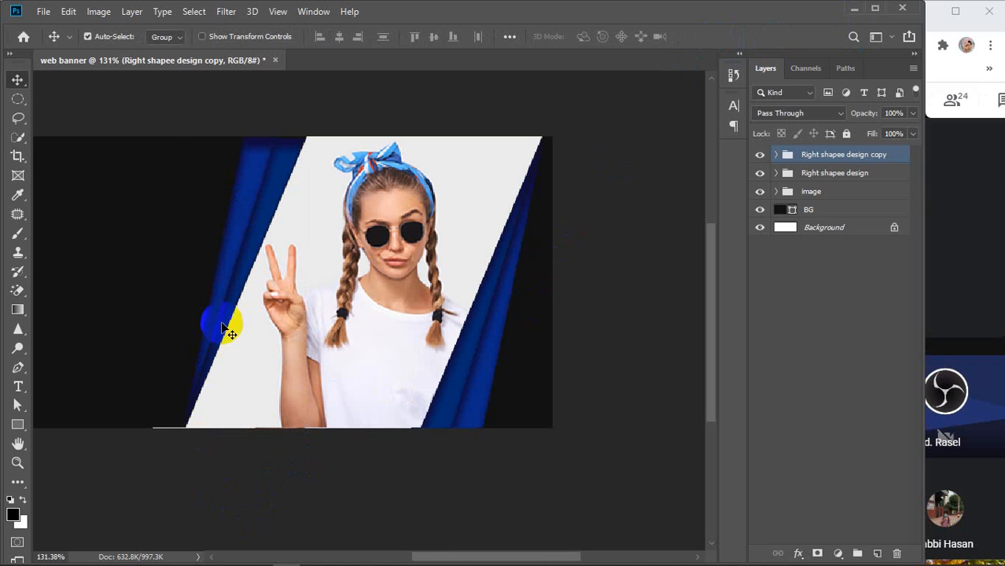
Rename the copied strip group to "Left shape design"
scroll(224, 463, "up", 4)
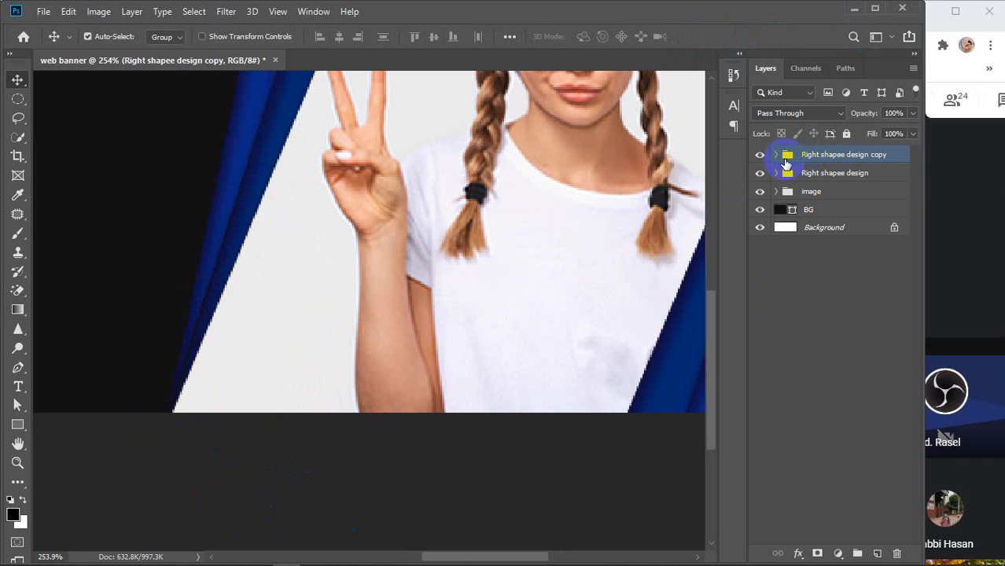
double_click(822, 155)
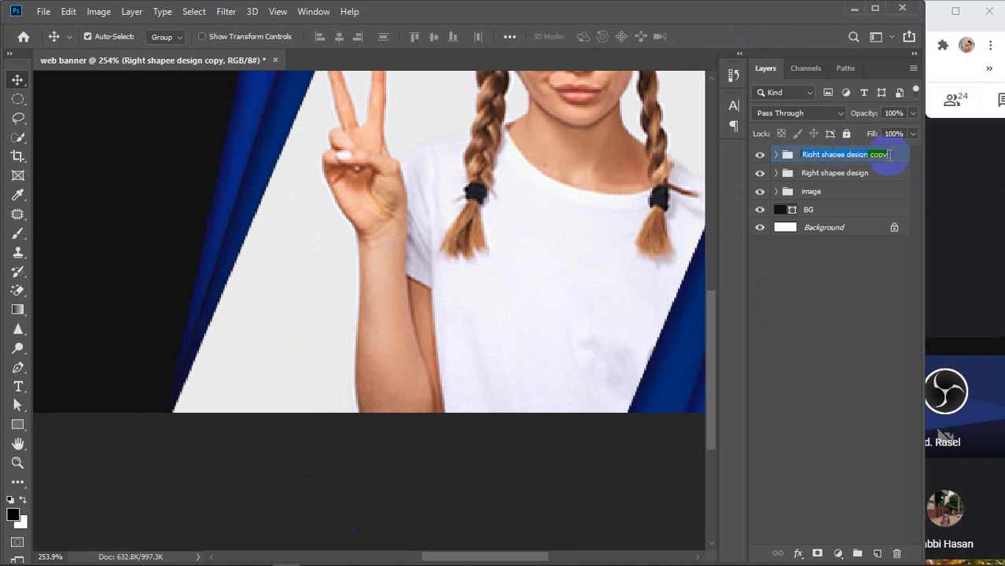
left_click(886, 154)
left_click_drag(889, 153, 869, 153)
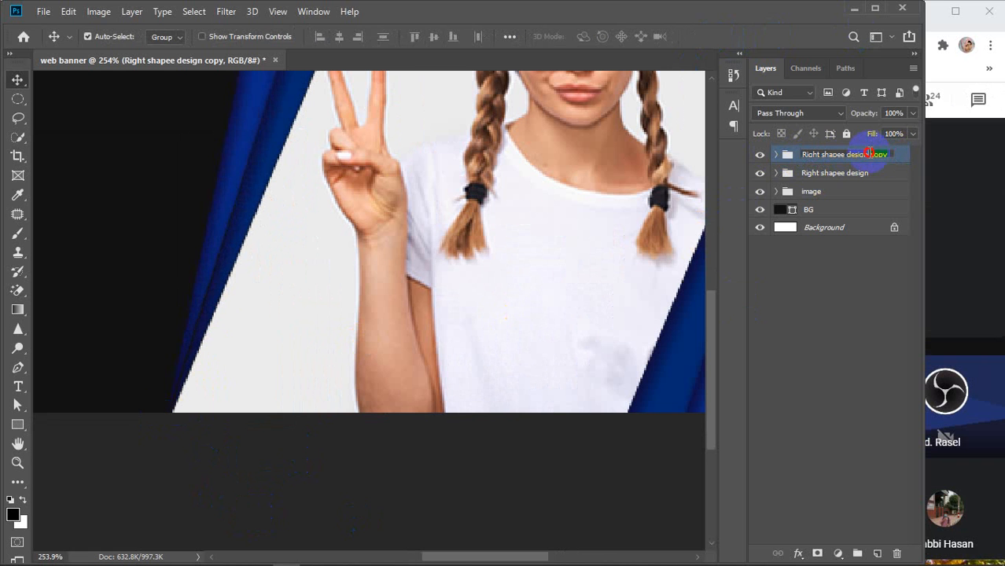
key("BackSpace")
left_click(839, 154)
key("BackSpace")
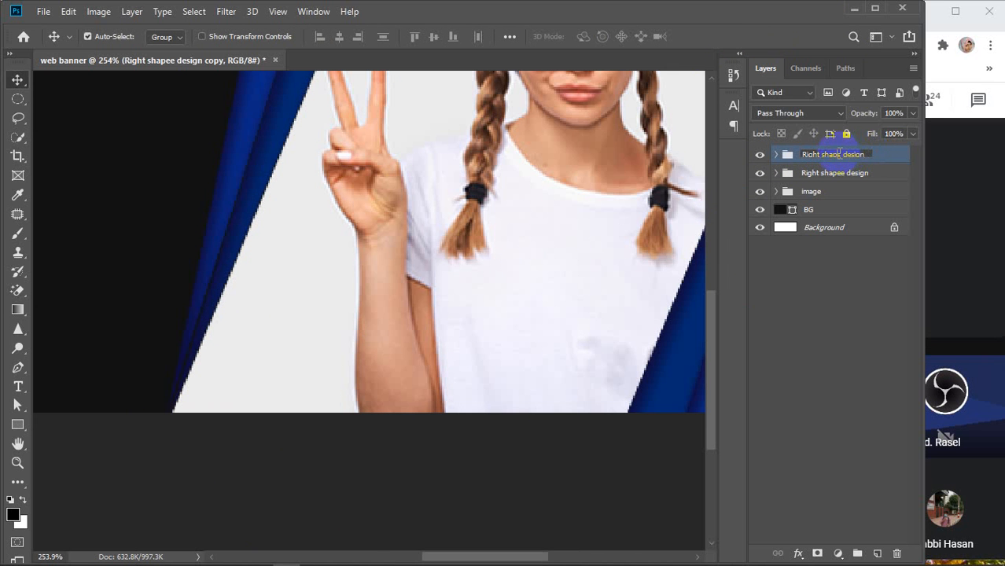
left_click(812, 154)
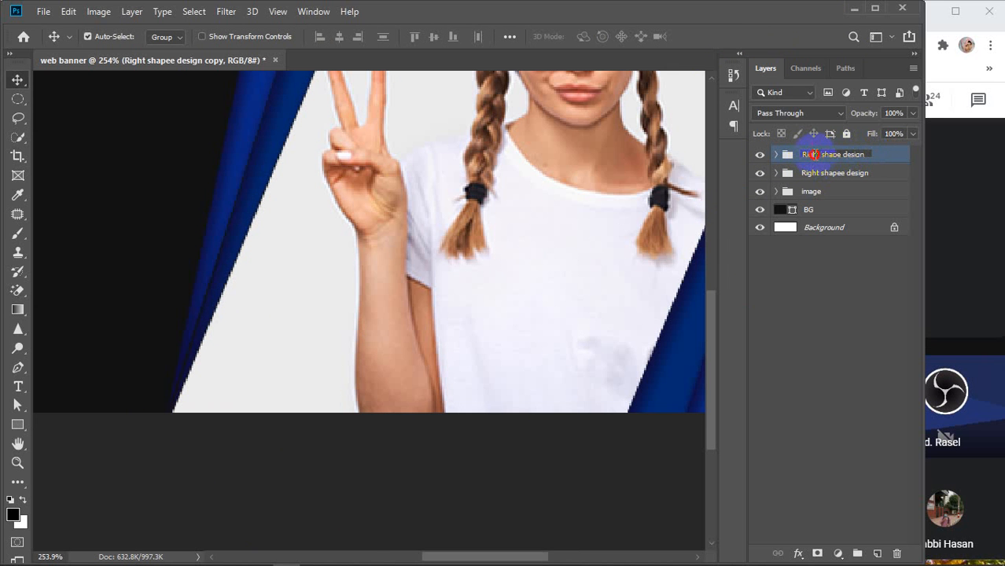
type("Le")
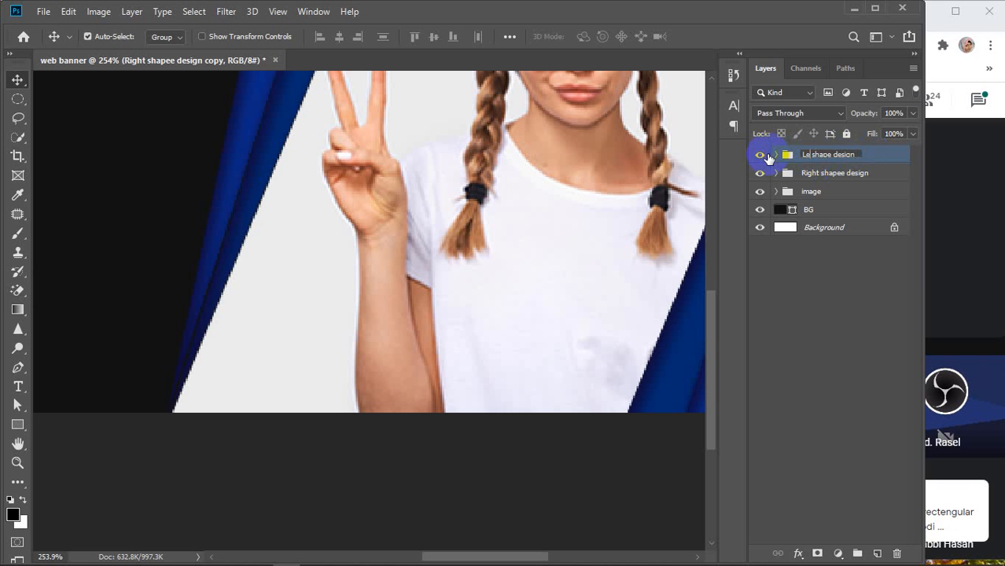
type("ft")
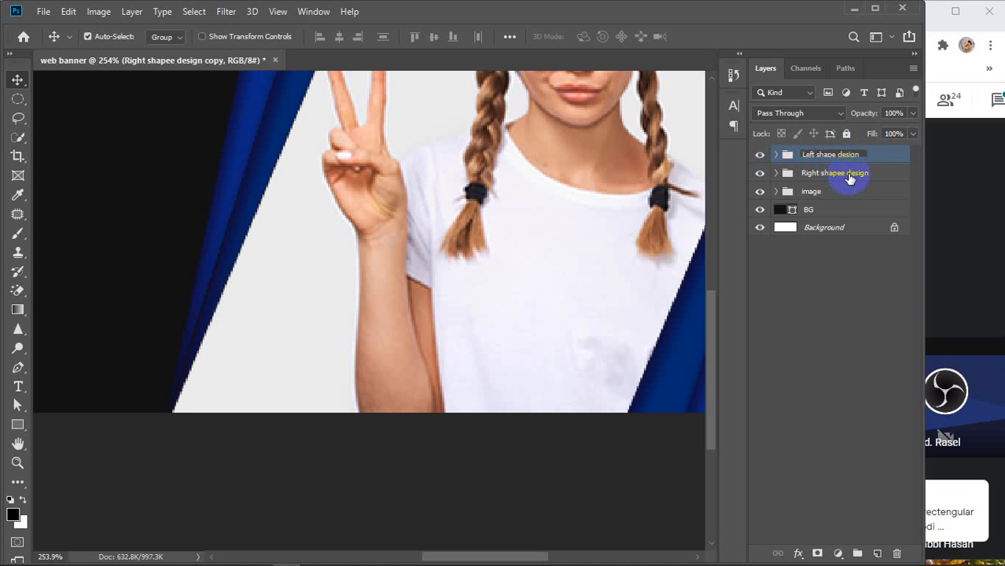
Correct the original strip group's name to "Right shape design"
left_click(845, 179)
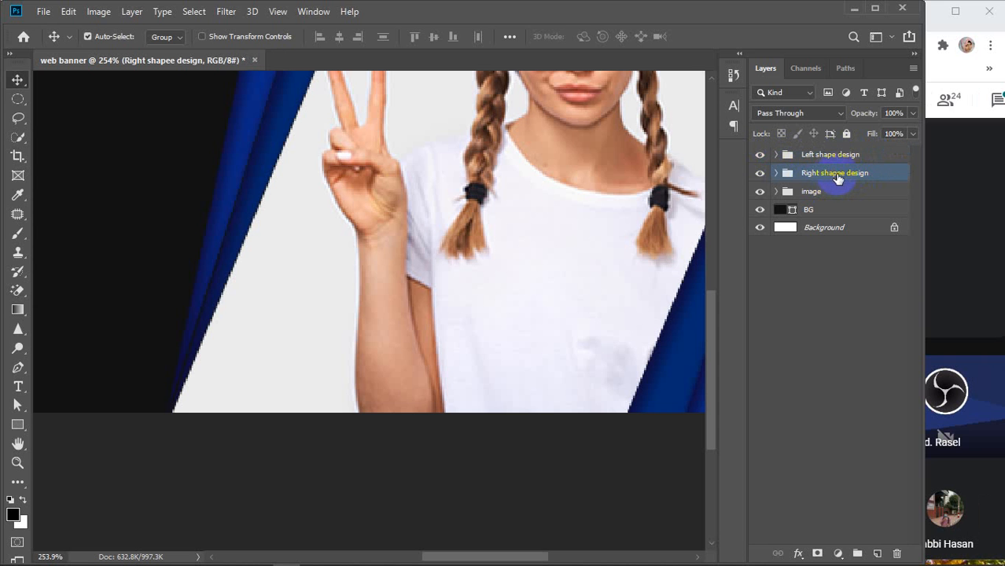
double_click(838, 176)
key("BackSpace")
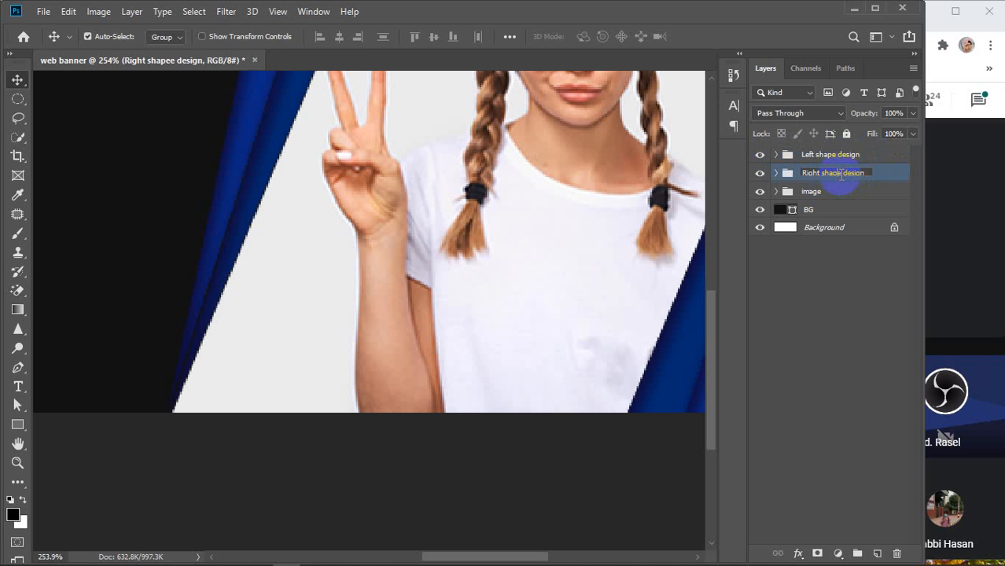
left_click(833, 155)
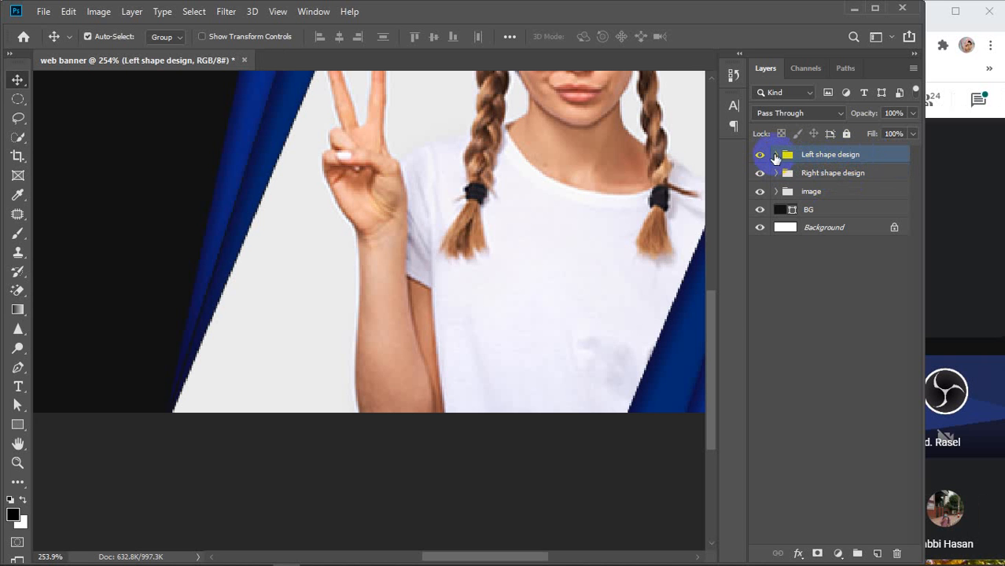
Expand the Left shape design group and toggle each strip's visibility to identify which layer is which
left_click(776, 155)
left_click(846, 173)
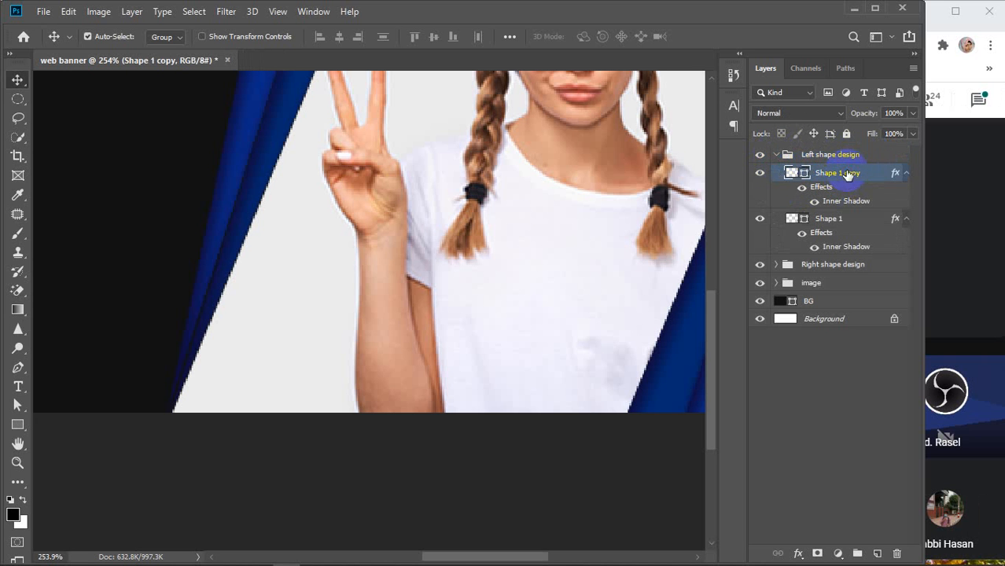
left_click(809, 178)
left_click(760, 173)
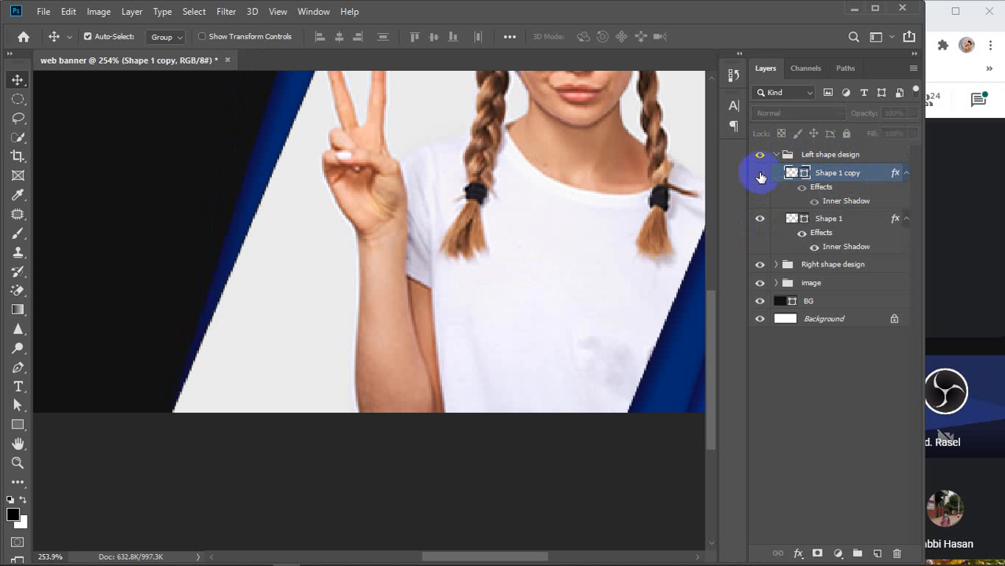
left_click(759, 173)
left_click(759, 218)
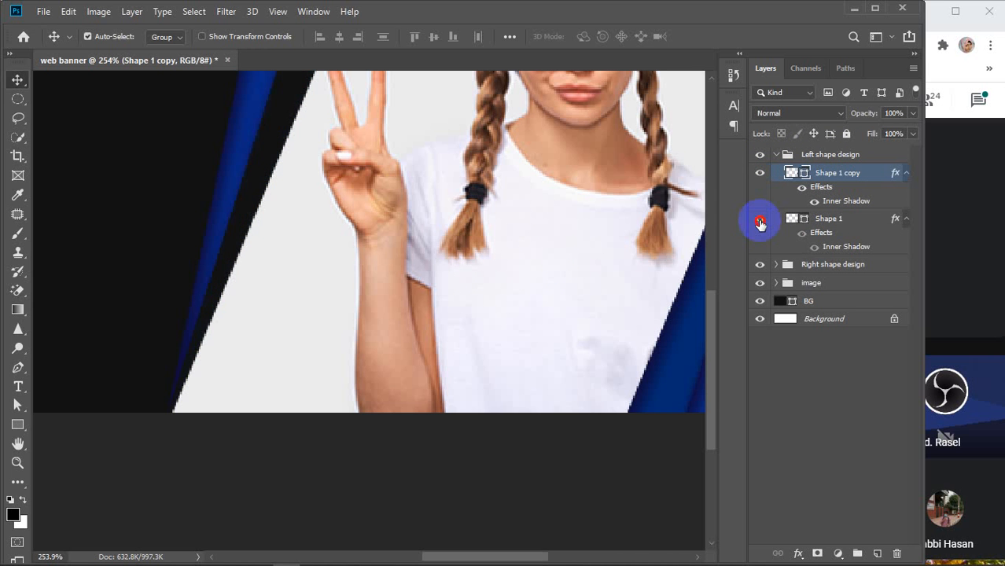
left_click(759, 219)
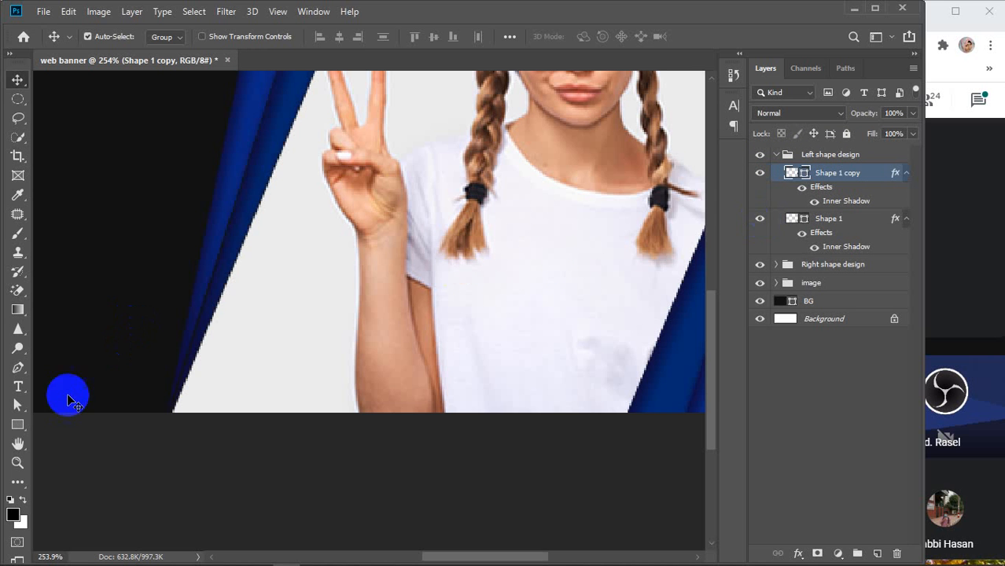
Examine the path outlines of Shape 1 copy and Shape 1 along the left slanted edge, toggling Shape 1's visibility to compare them
left_click(15, 405)
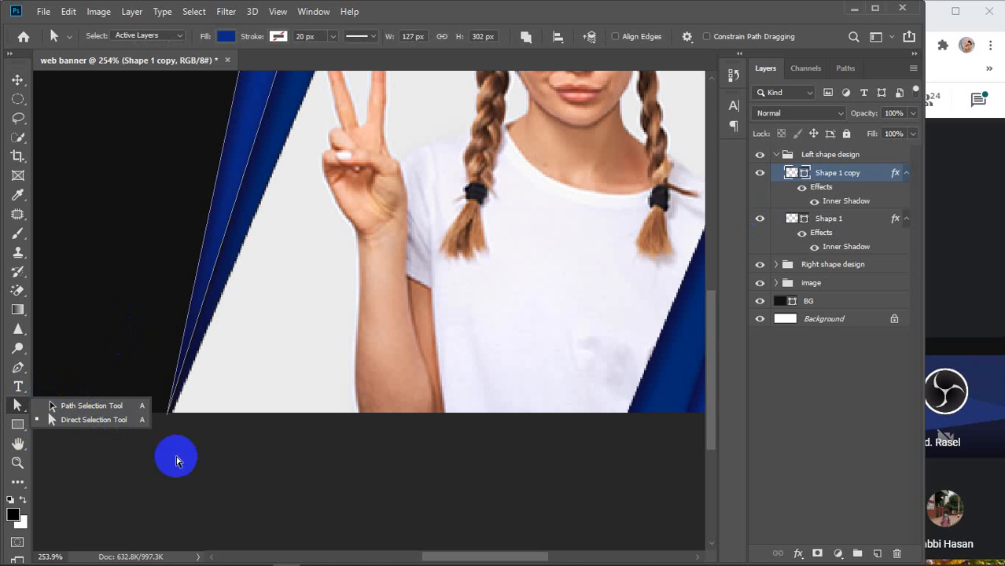
left_click(79, 420)
left_click(219, 432)
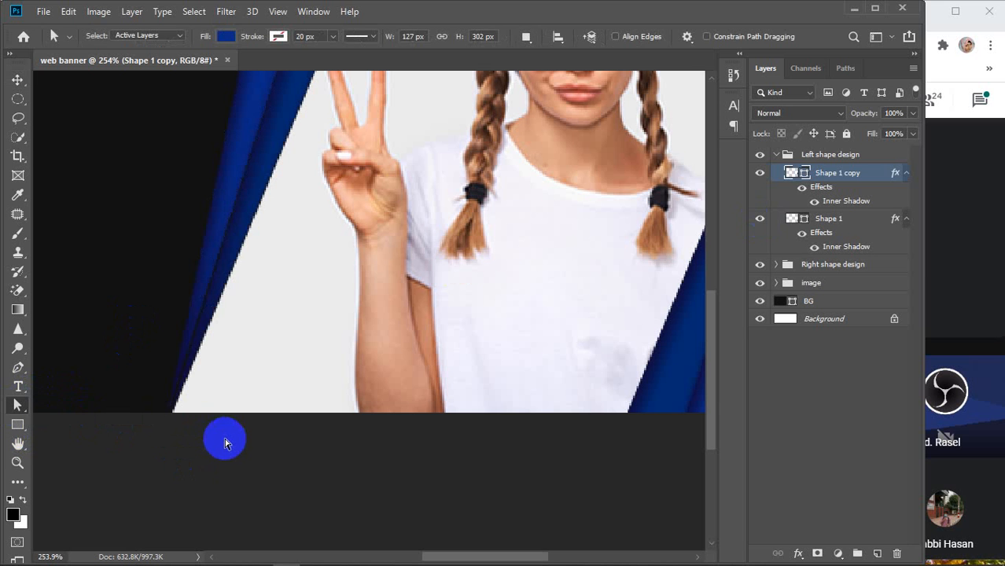
left_click(760, 218)
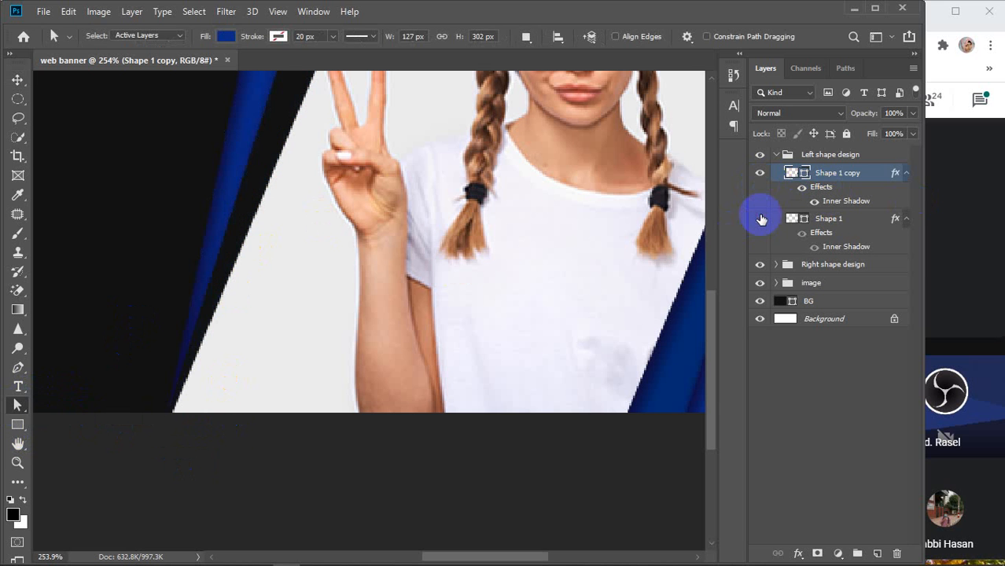
left_click(759, 219)
left_click(759, 219)
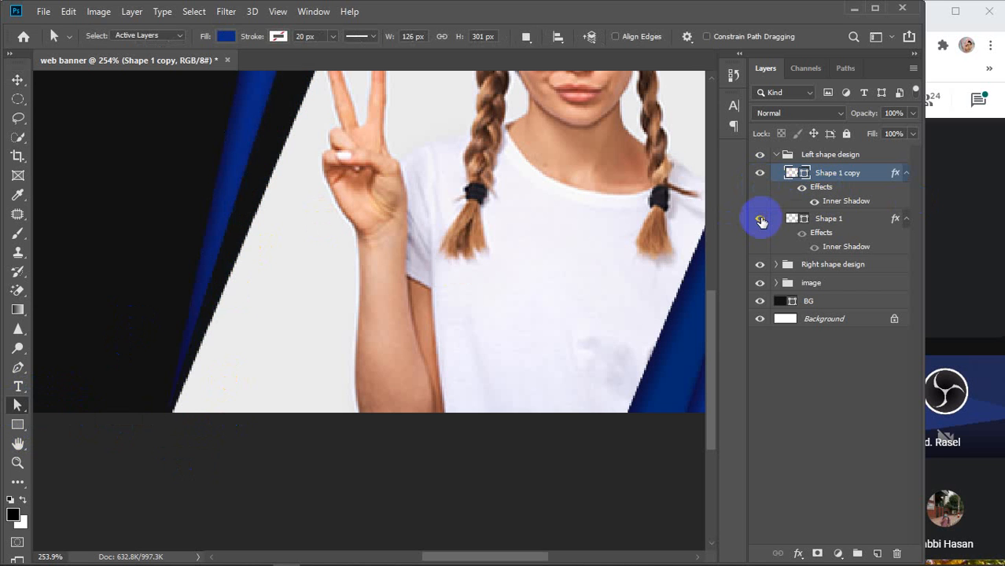
left_click(759, 218)
left_click(836, 223)
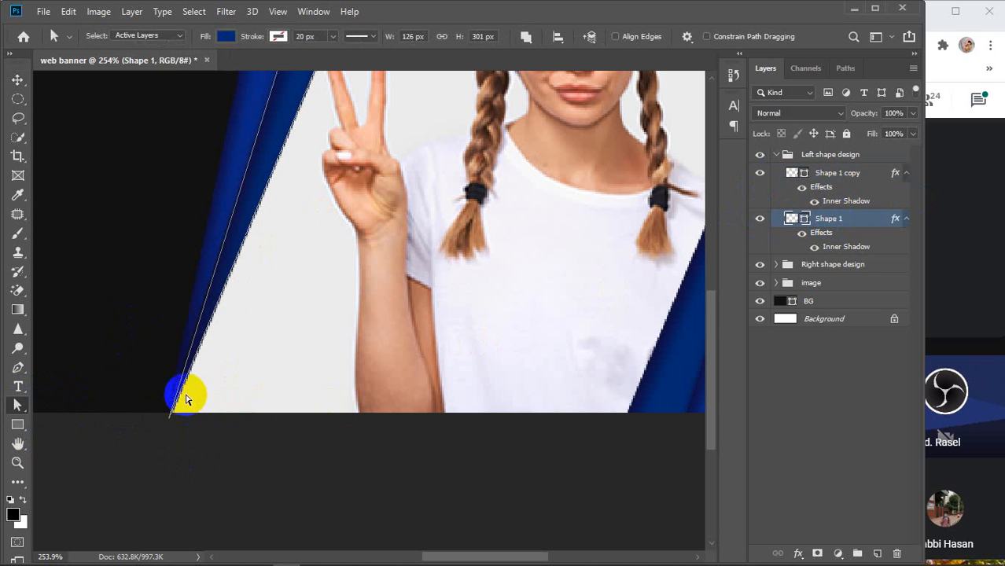
left_click(845, 174)
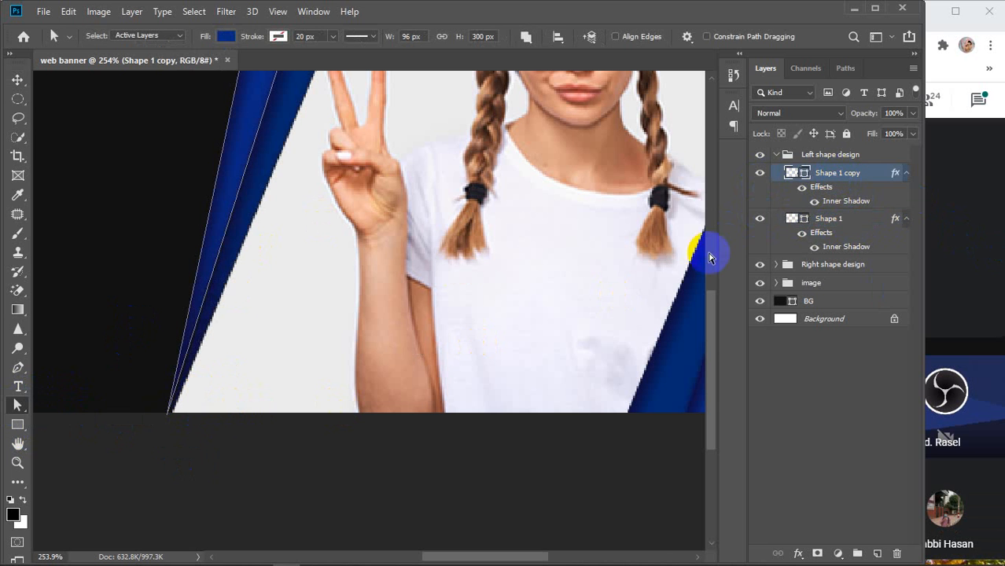
left_click_drag(195, 410, 166, 414)
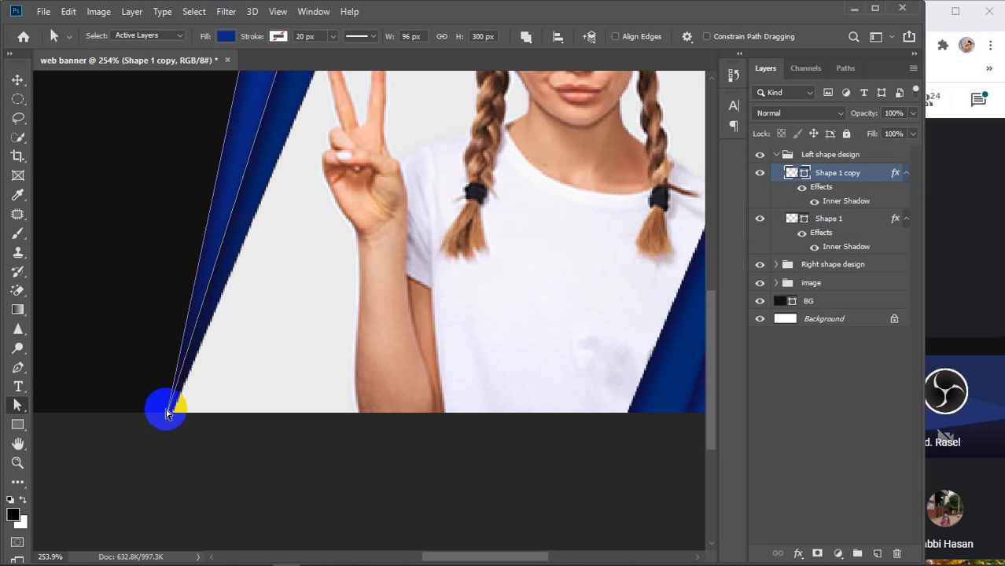
left_click_drag(202, 274, 198, 401)
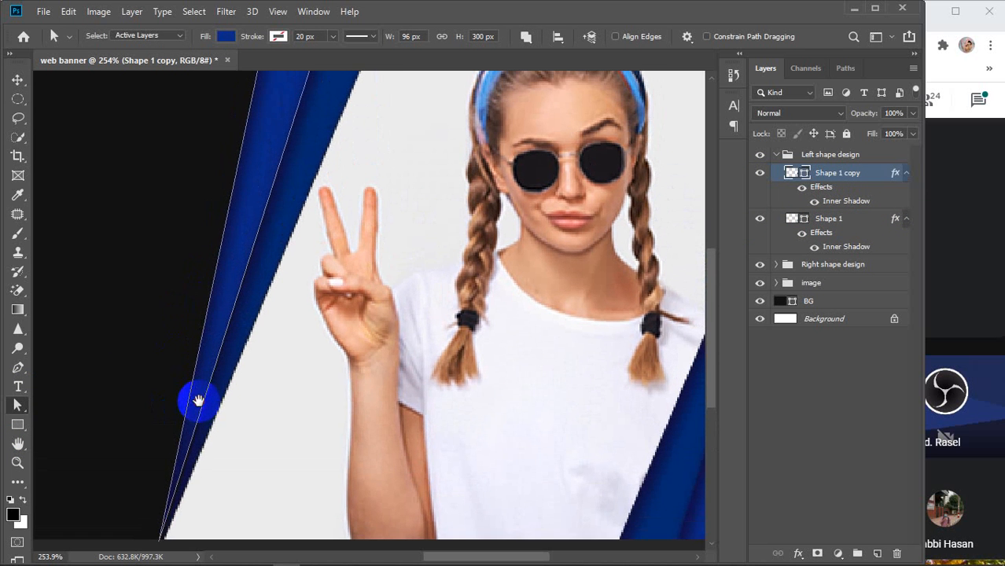
left_click_drag(316, 176, 283, 322)
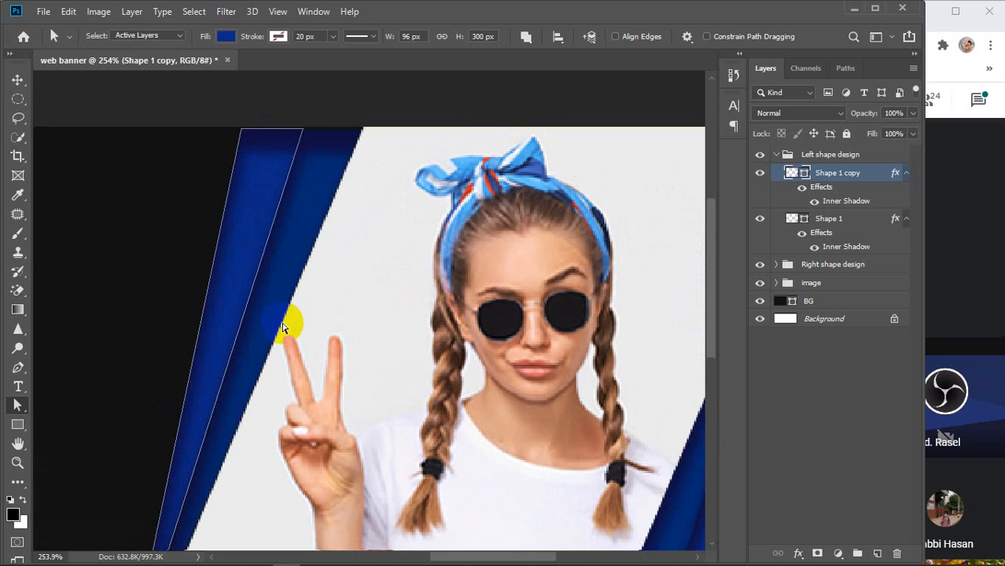
Collapse the Left shape design group and nudge it slightly to the right against the photo panel
left_click(17, 79)
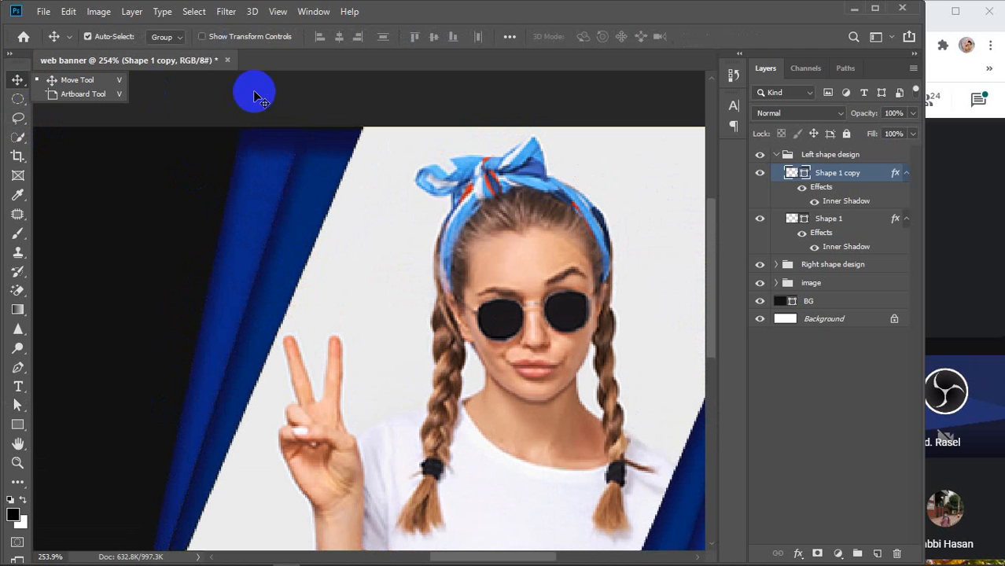
left_click(300, 157)
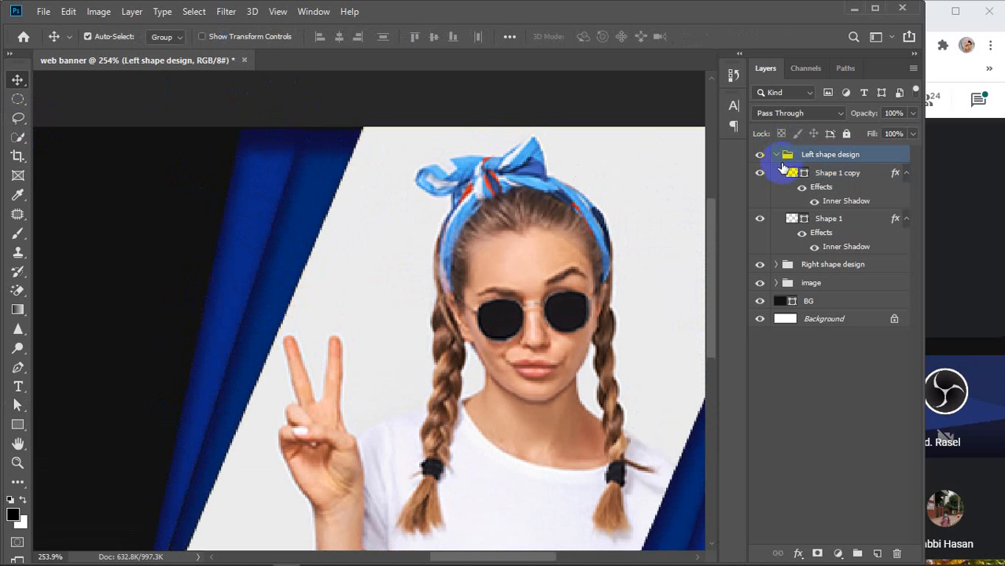
left_click(776, 155)
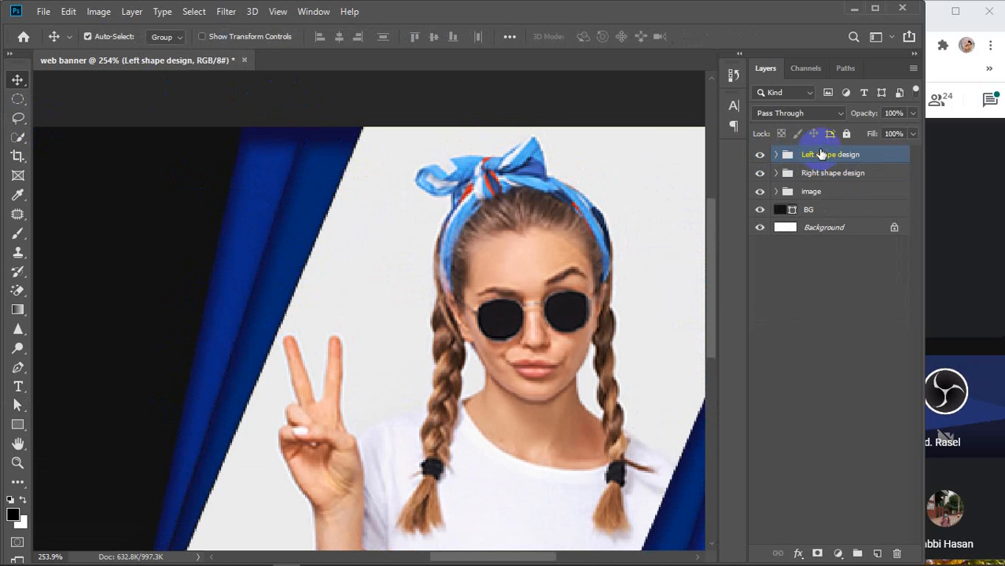
key("Right")
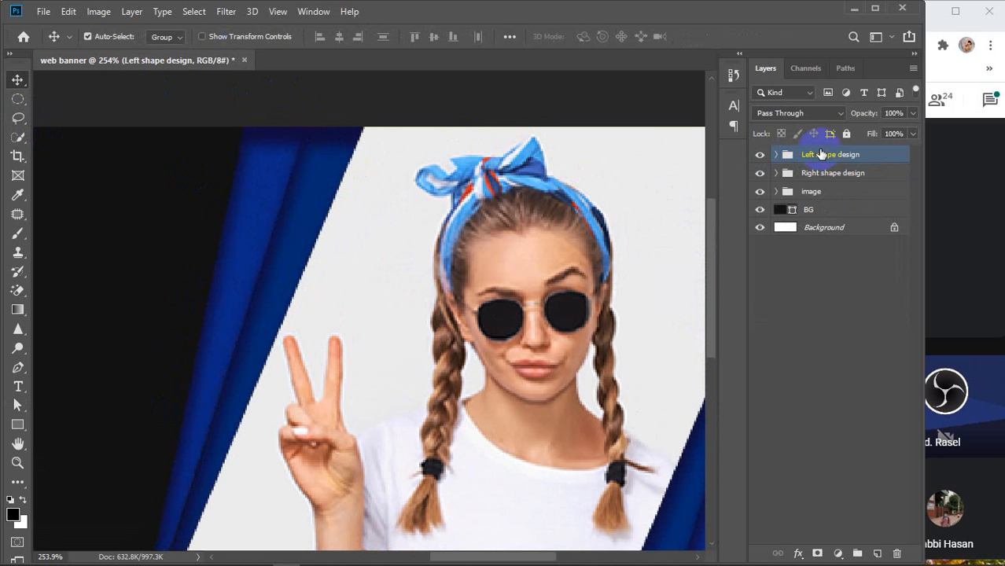
scroll(439, 293, "down", 3)
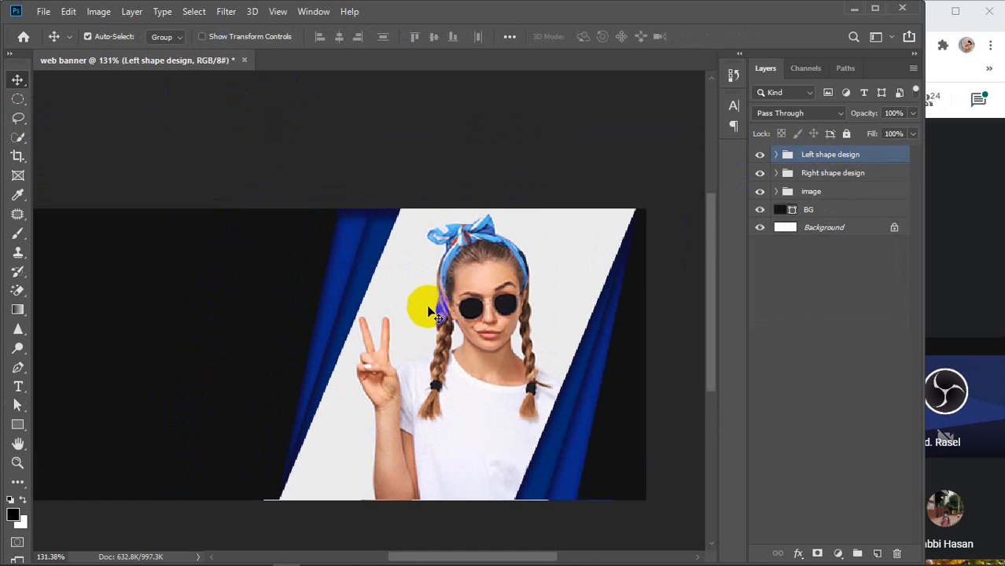
left_click_drag(419, 329, 373, 312)
left_click(318, 136)
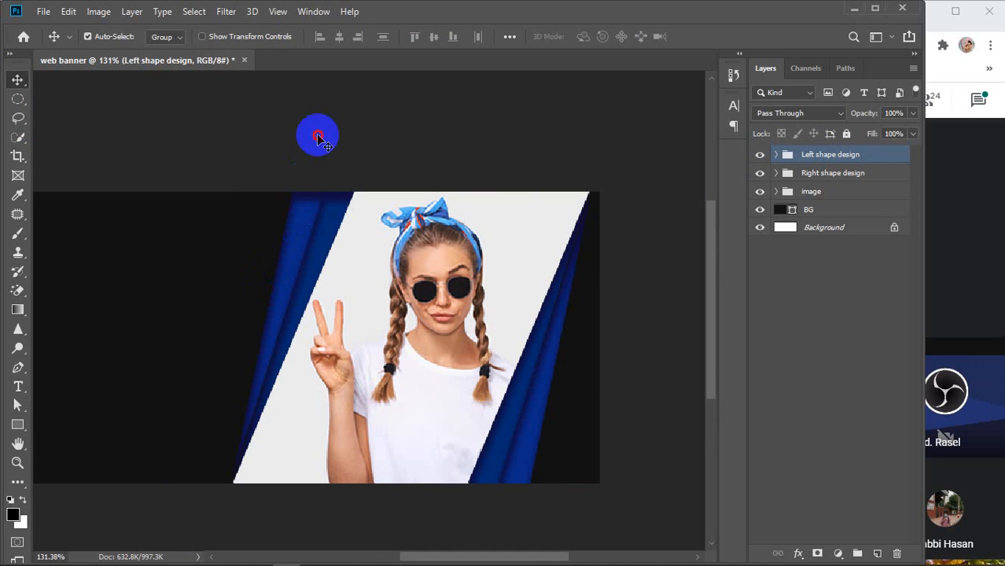
left_click(172, 306)
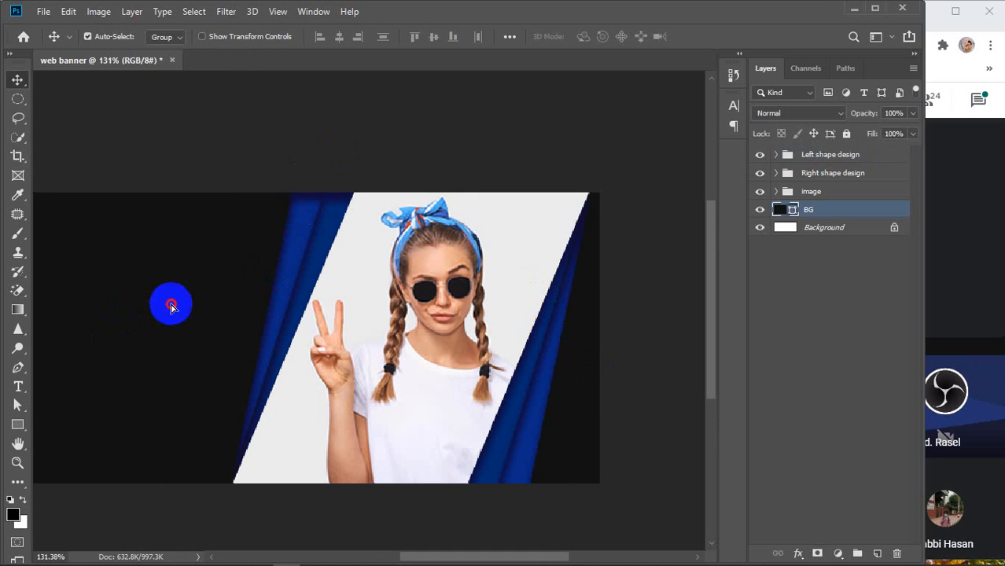
mouse_move(172, 307)
left_mouse_down()
mouse_move(206, 128)
mouse_move(197, 303)
mouse_move(181, 337)
mouse_move(181, 317)
left_mouse_up()
left_click_drag(313, 236, 279, 253)
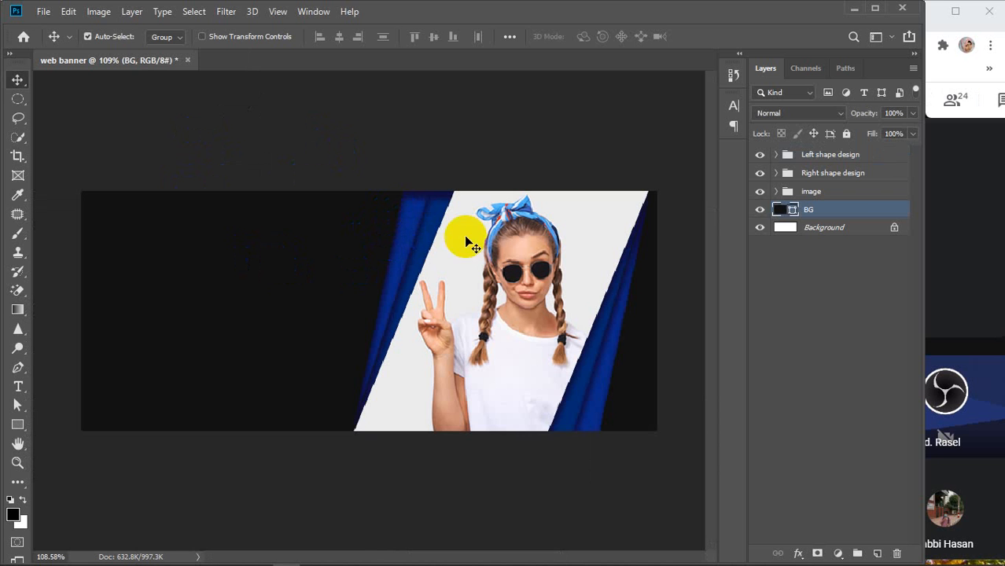
Try inner shadow angles of 38° and -7° on Shape 1 copy in the Left shape design group, then cancel
left_click(830, 191)
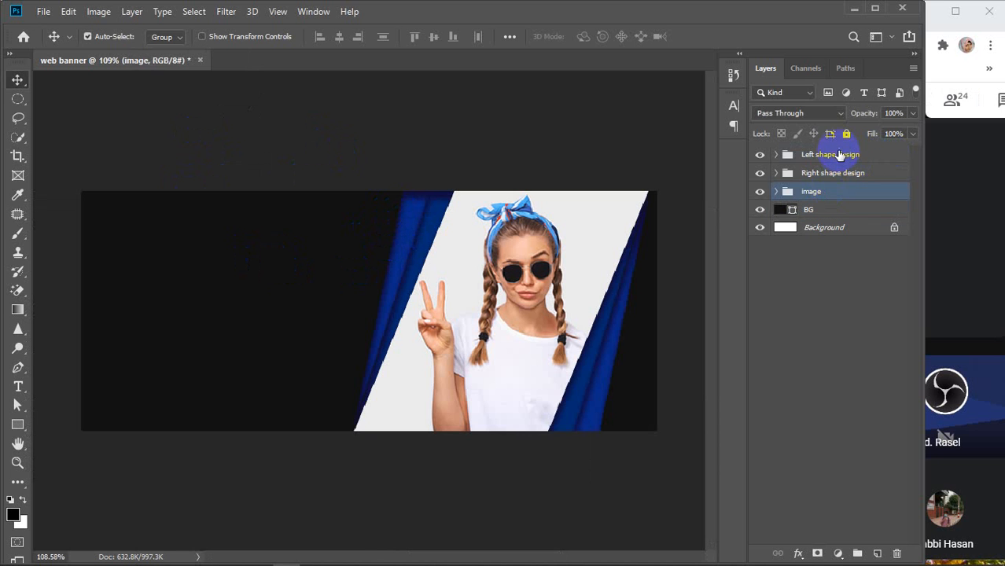
left_click(838, 155)
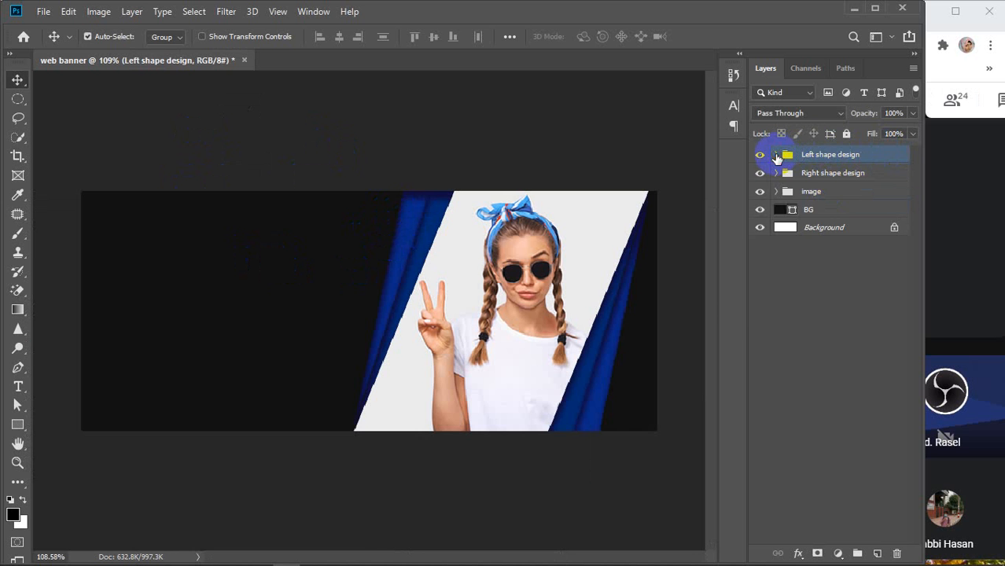
left_click(776, 155)
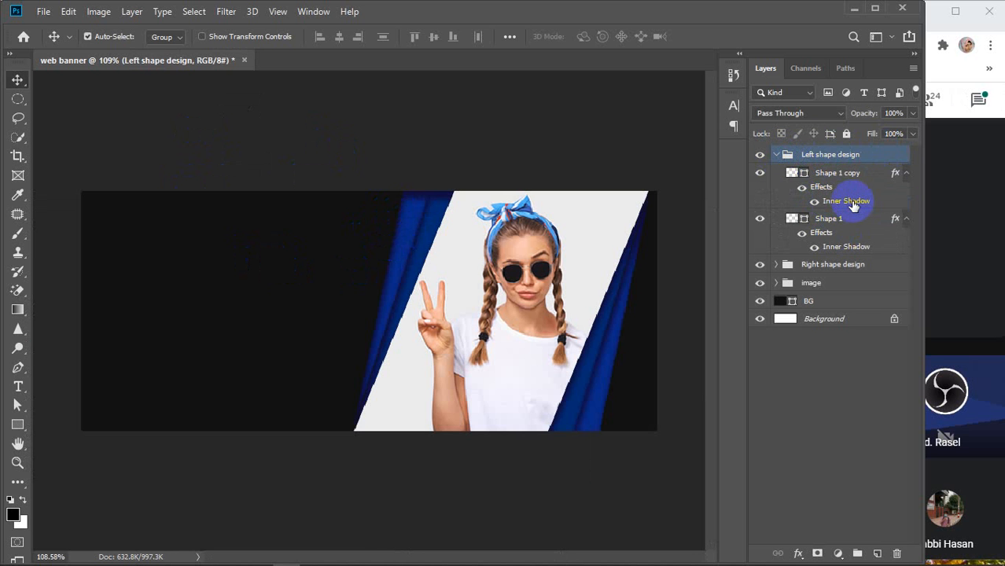
left_click(851, 203)
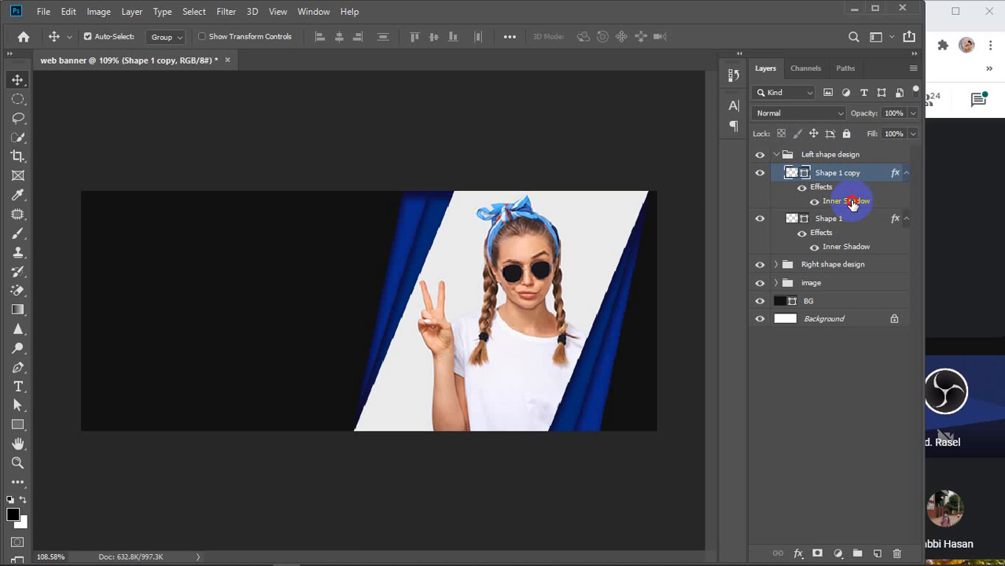
double_click(852, 203)
left_click_drag(546, 84, 740, 83)
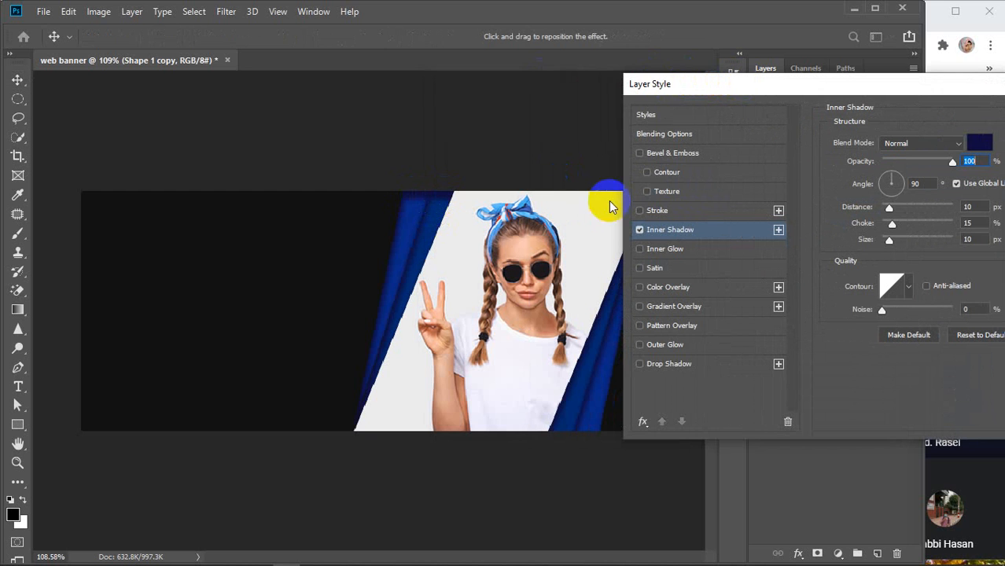
left_click_drag(896, 182, 900, 183)
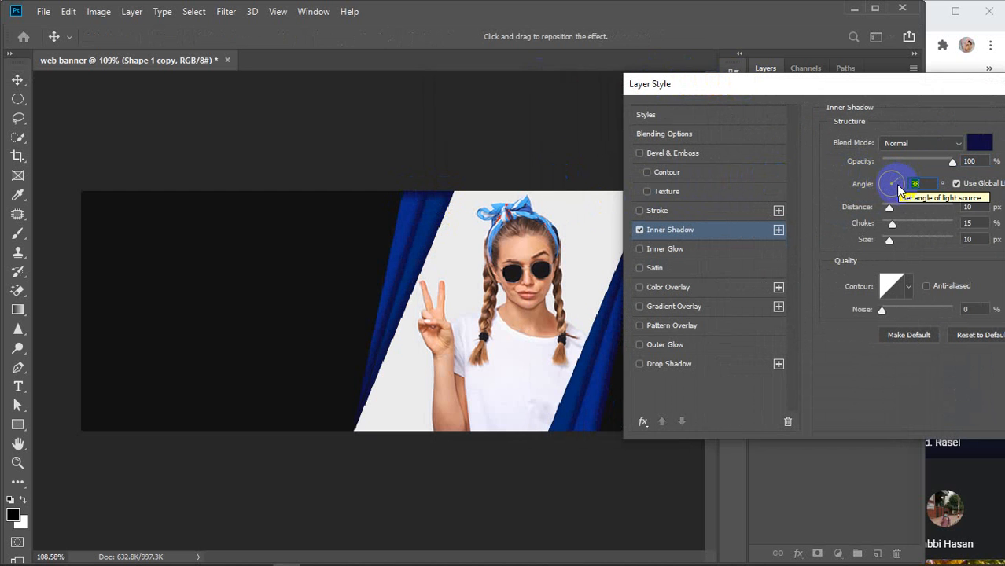
left_click_drag(900, 183, 895, 183)
left_click_drag(878, 87, 379, 71)
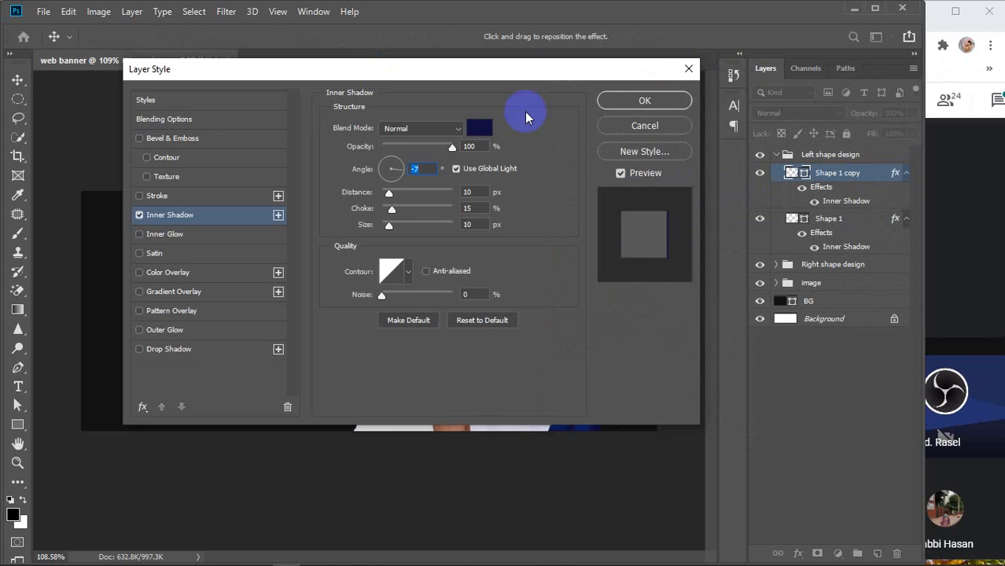
left_click(642, 131)
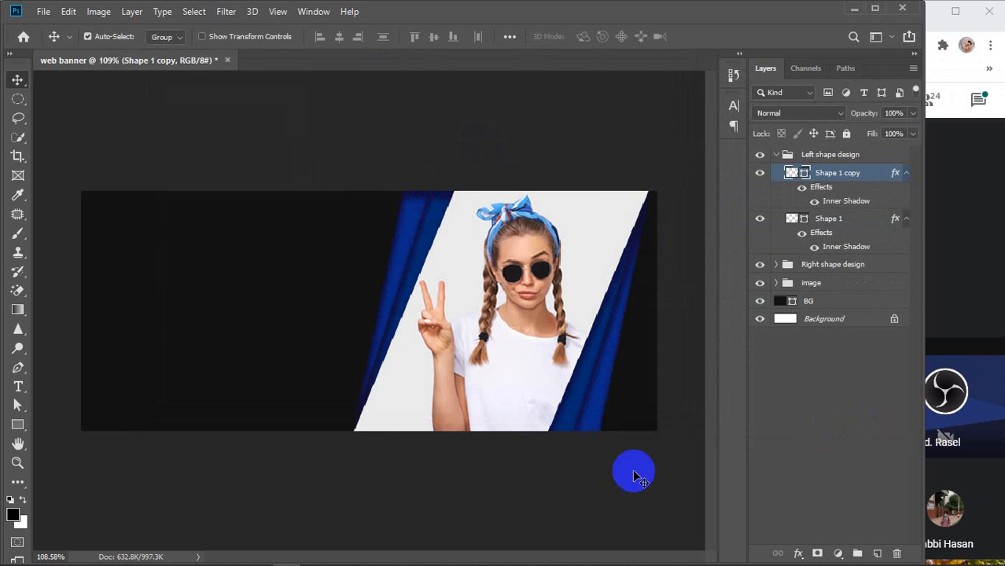
left_click(496, 500)
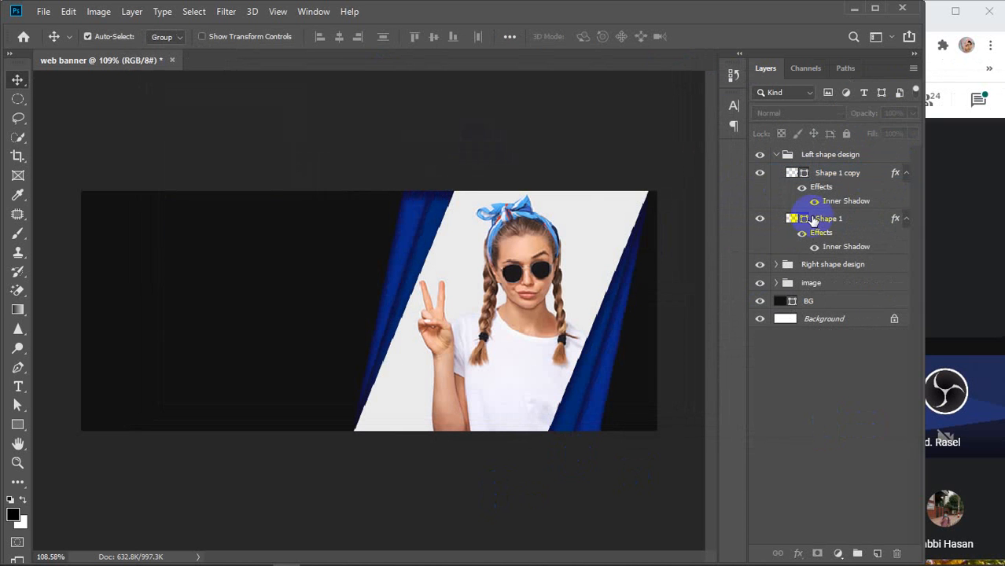
Try an inner shadow angle of 139° on Shape 1 copy with global light on
left_click(835, 174)
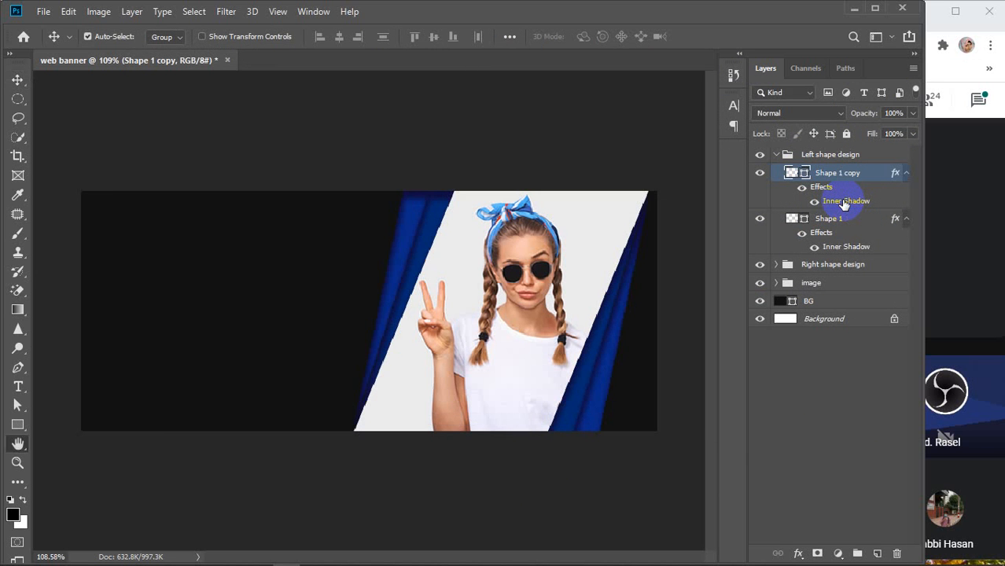
double_click(843, 202)
left_click_drag(391, 71, 851, 127)
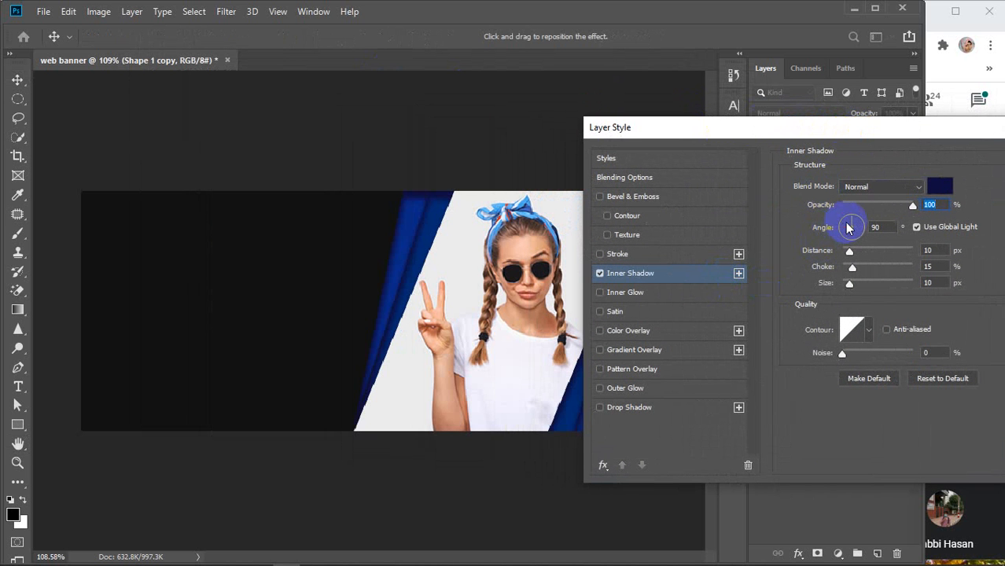
left_click(848, 227)
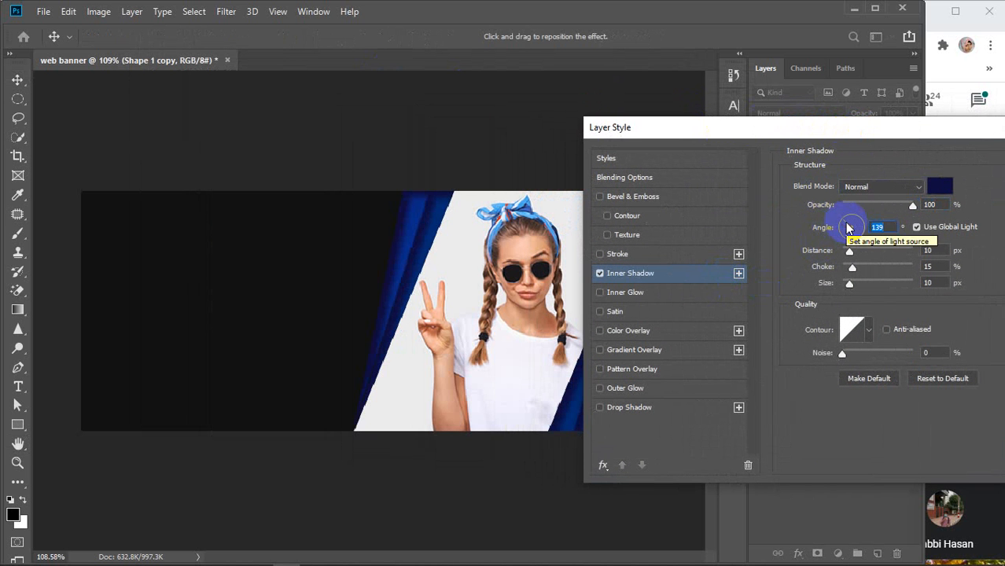
left_click_drag(880, 129, 678, 126)
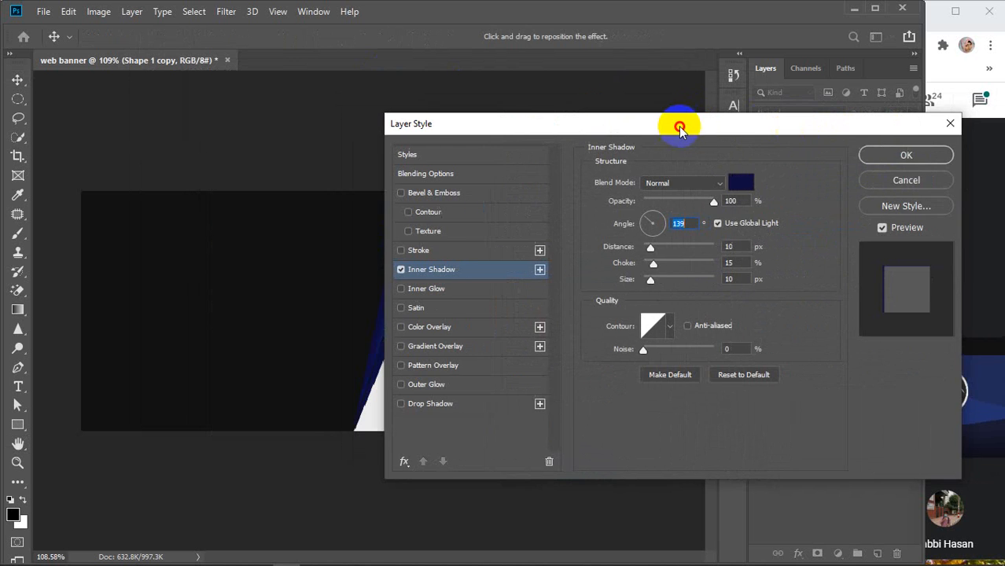
left_click(882, 161)
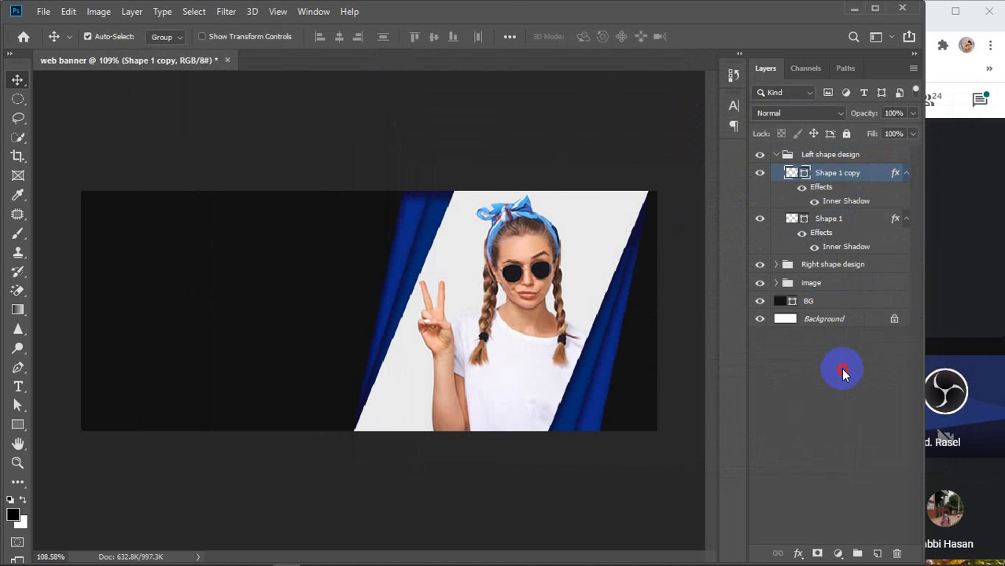
Select Shape 1 copy and Shape 1, and examine the layered blue strips beside the photo panel at several magnifications
left_click(858, 172)
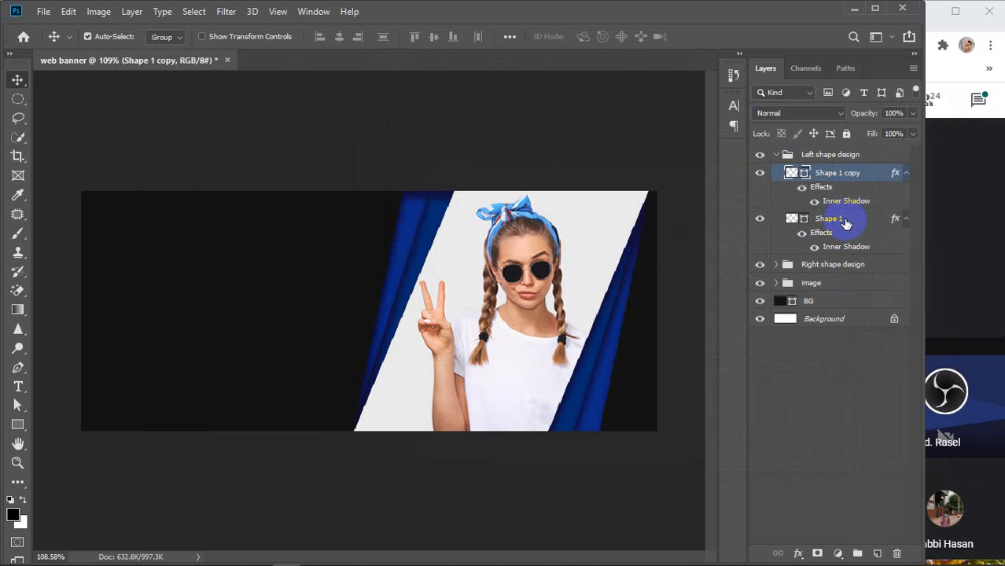
left_click(845, 225, "shift")
scroll(511, 340, "up", 3)
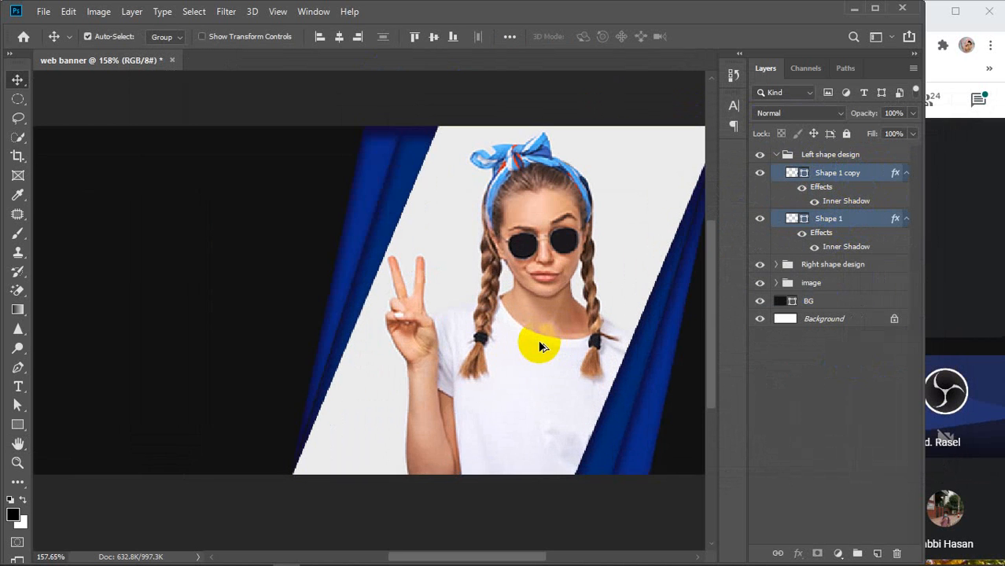
scroll(511, 294, "down", 4)
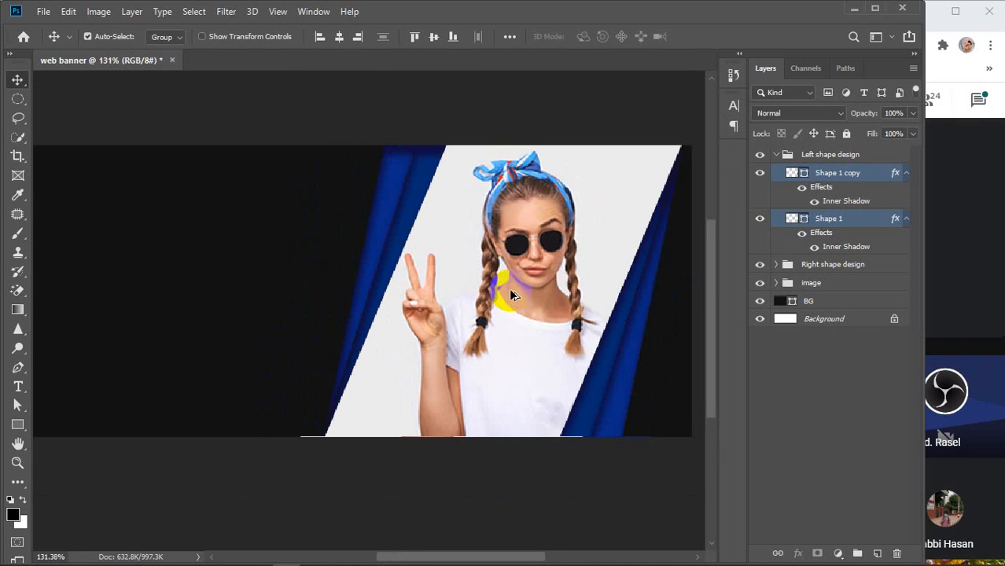
scroll(449, 259, "up", 7)
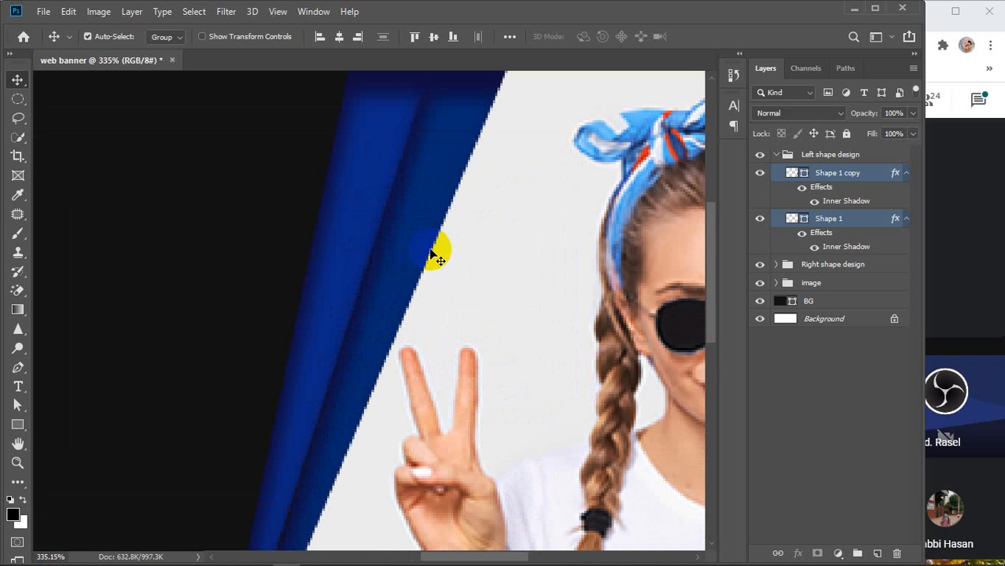
scroll(431, 254, "down", 2)
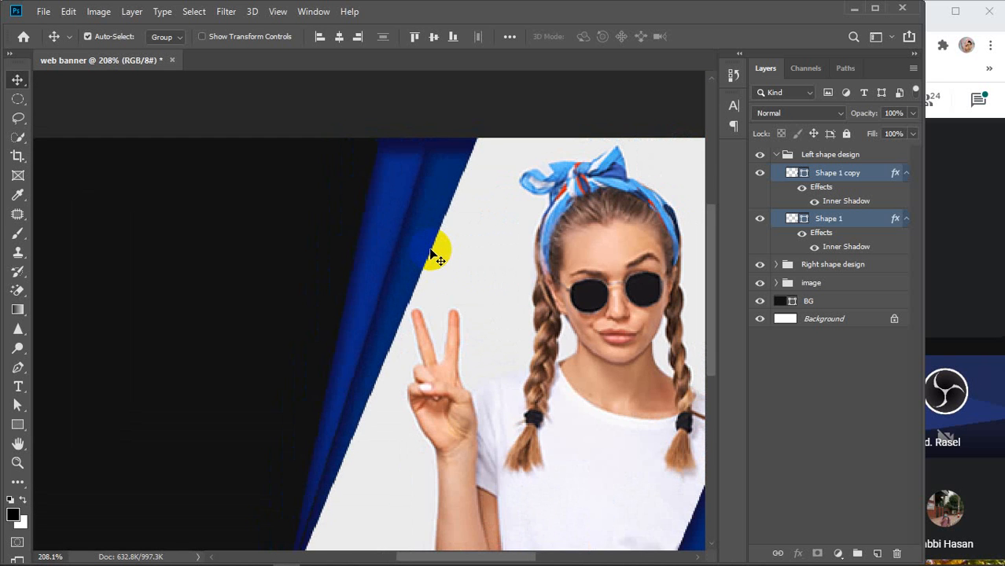
scroll(431, 254, "down", 2)
scroll(447, 269, "down", 1)
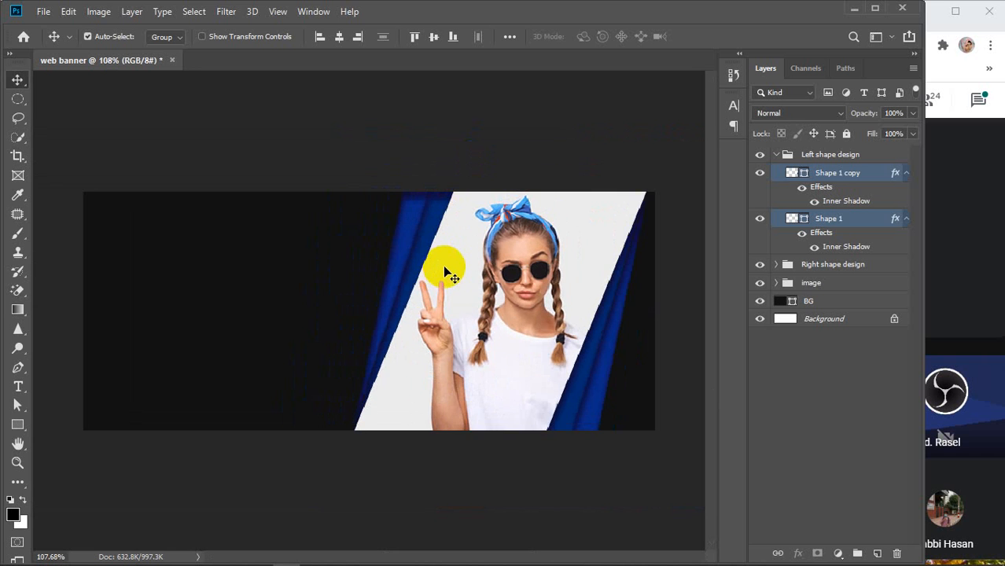
scroll(423, 290, "down", 3)
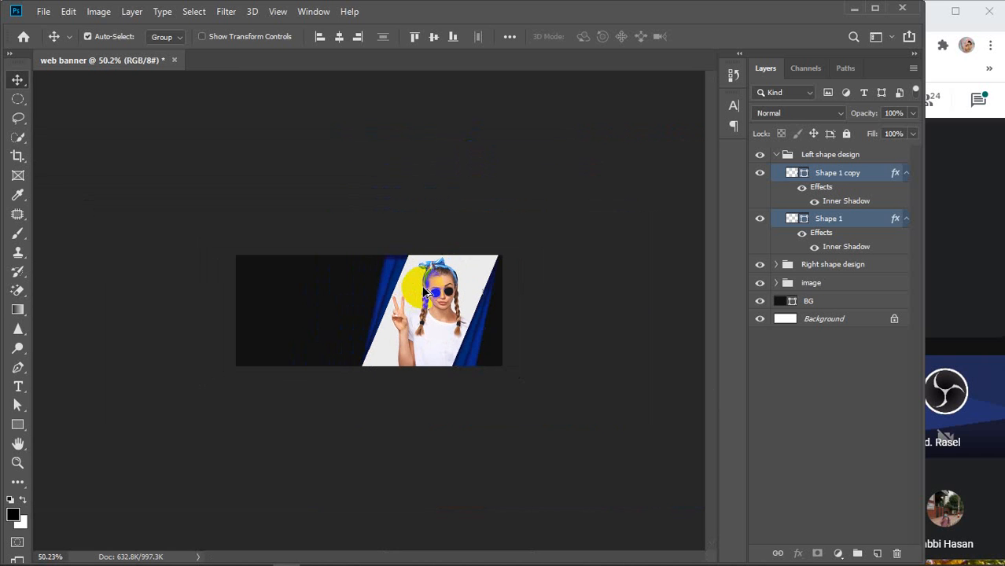
scroll(404, 275, "down", 1)
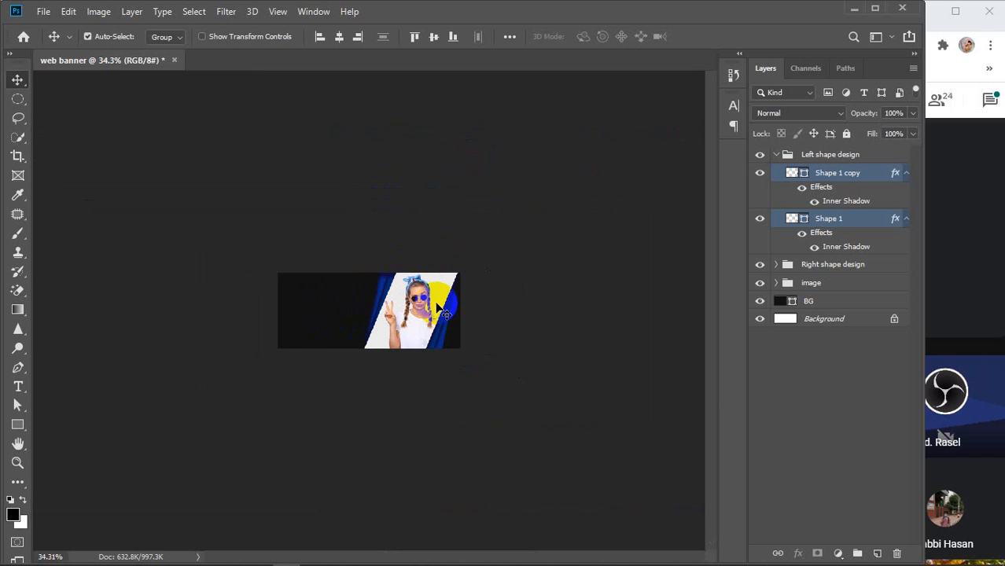
scroll(393, 291, "down", 1)
scroll(395, 292, "up", 5)
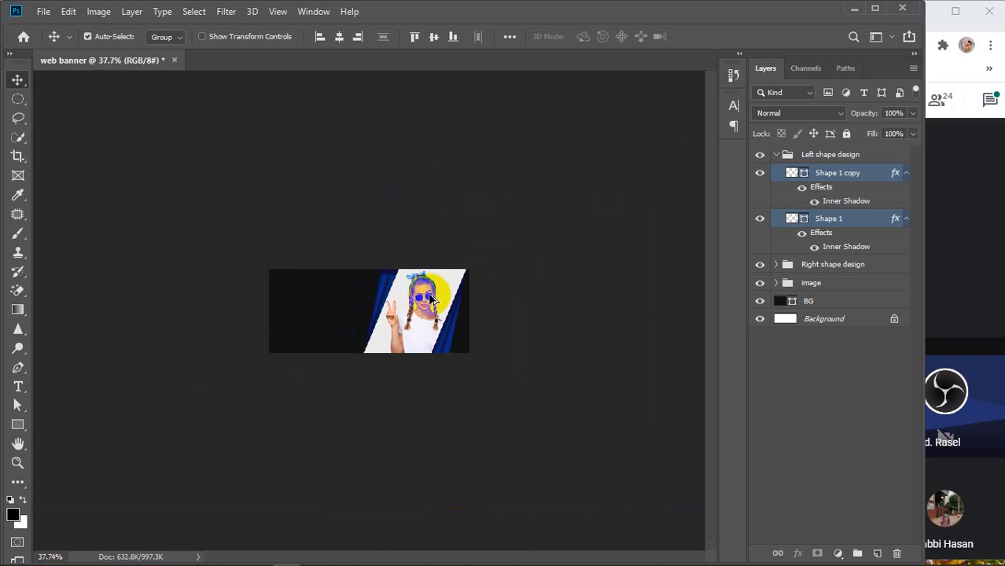
scroll(429, 298, "up", 3)
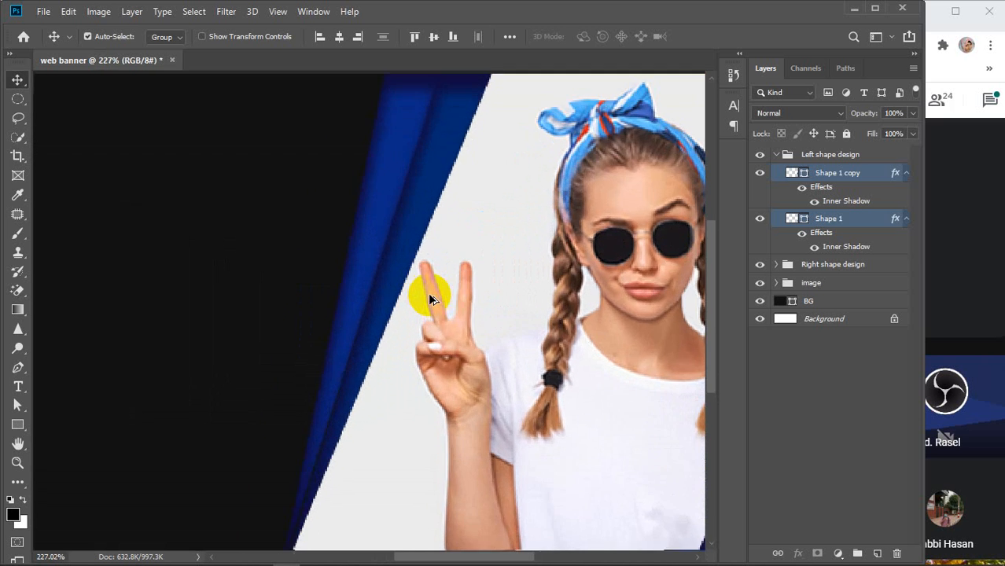
scroll(428, 294, "down", 4)
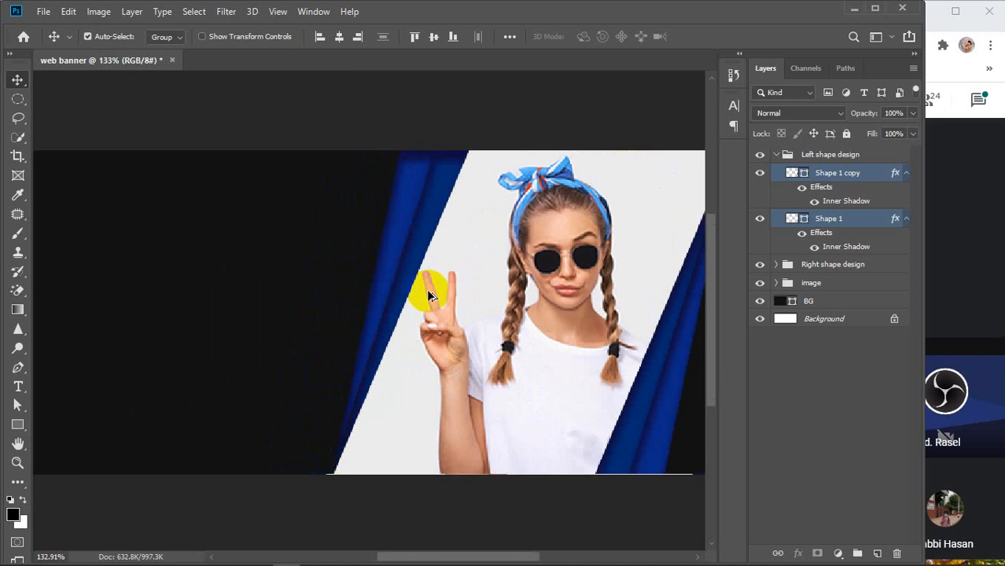
Collapse the Left shape design group and select the clipped photo layer inside the image group
left_click(16, 80)
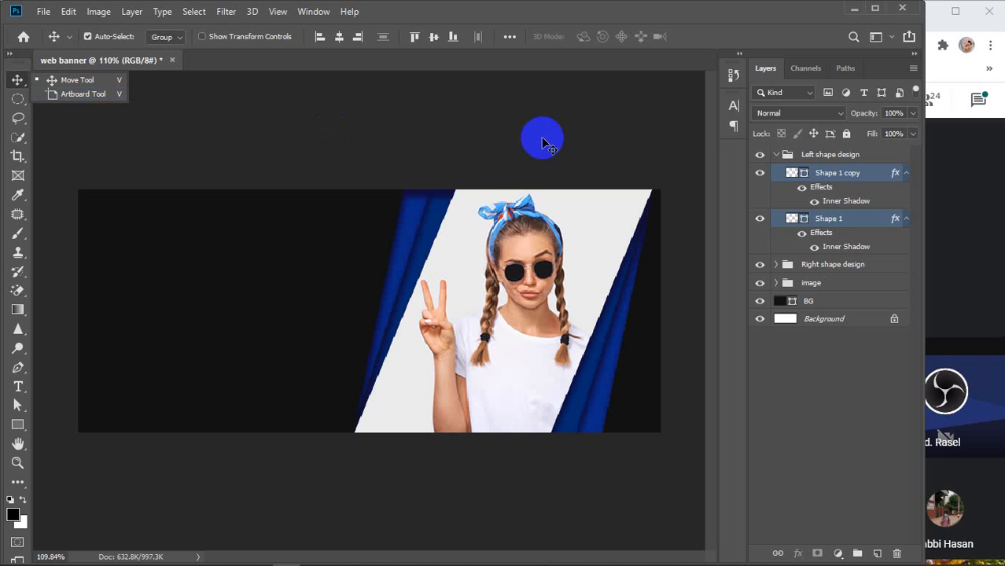
left_click(544, 139)
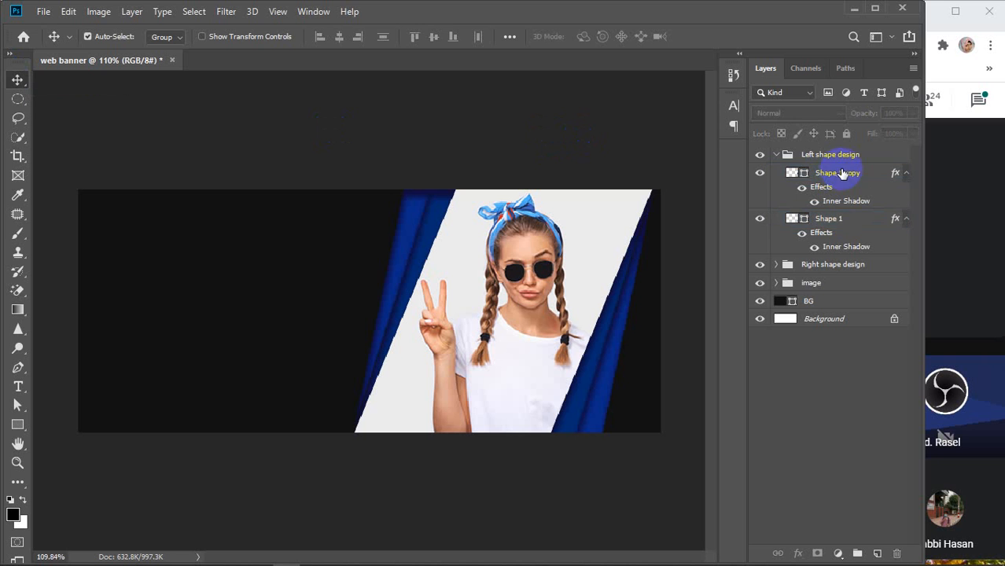
left_click(776, 154)
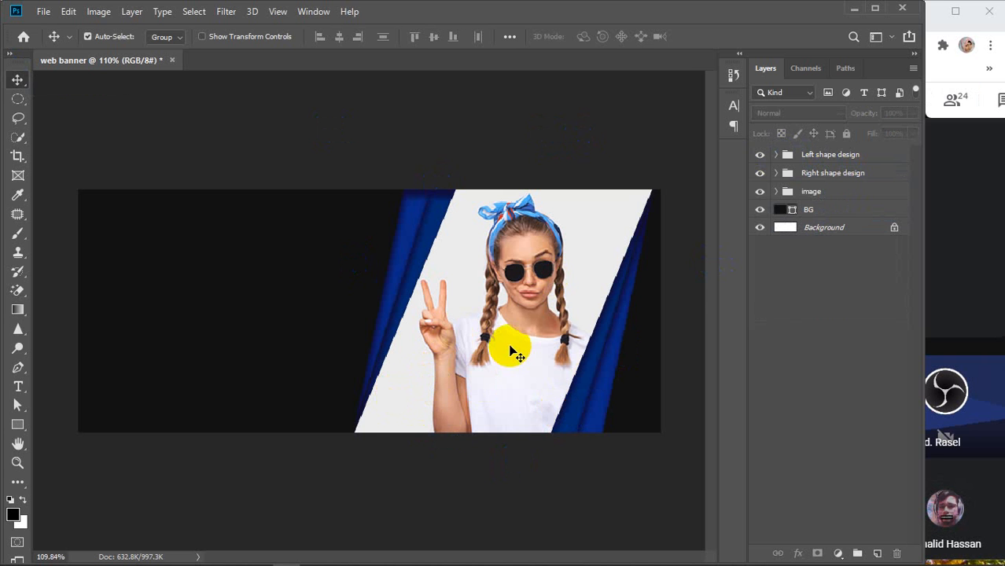
left_click(605, 209)
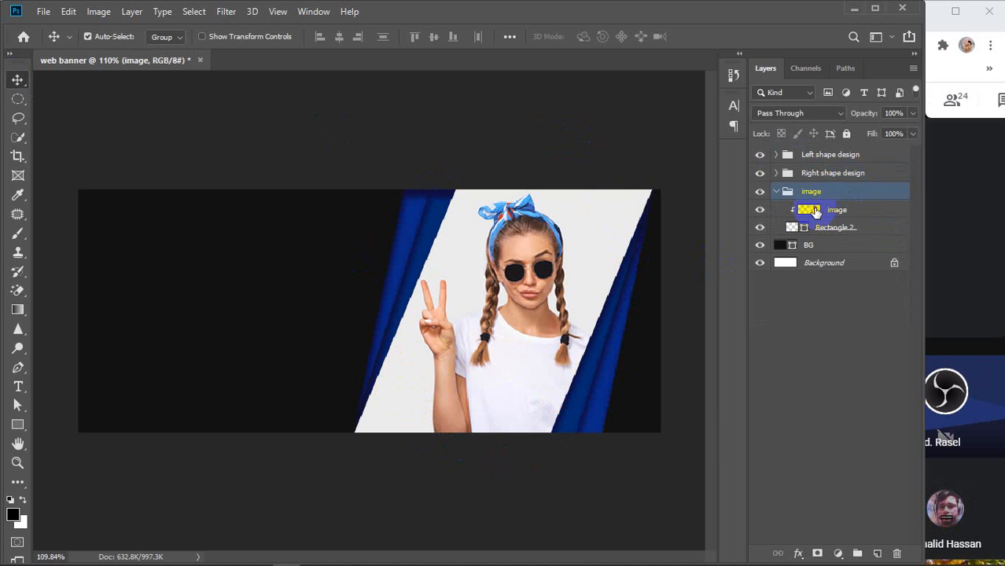
left_click(814, 212)
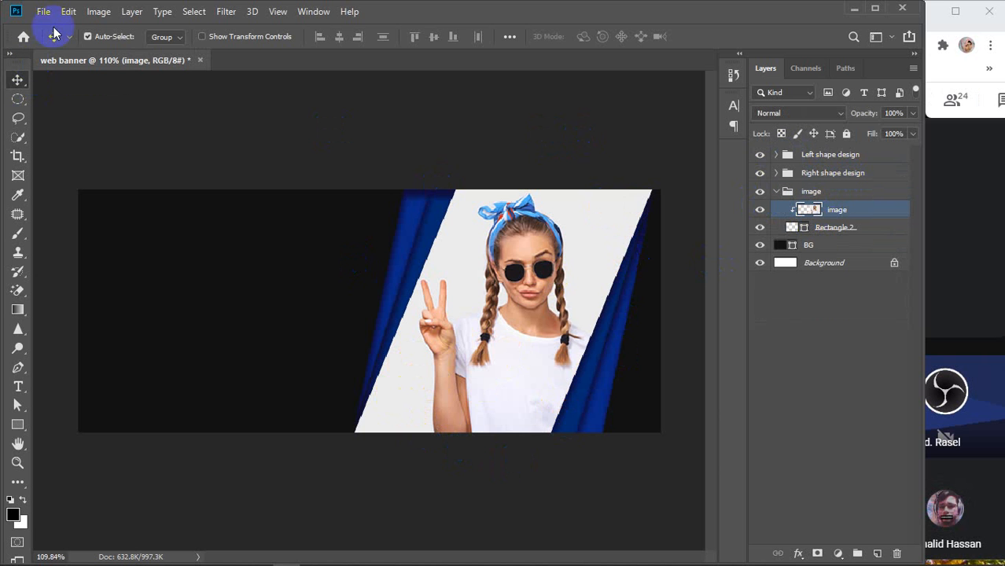
Try a Hue/Saturation adjustment on the photo layer with hue -19 and saturation +33, then cancel
left_click(94, 12)
mouse_move(114, 54)
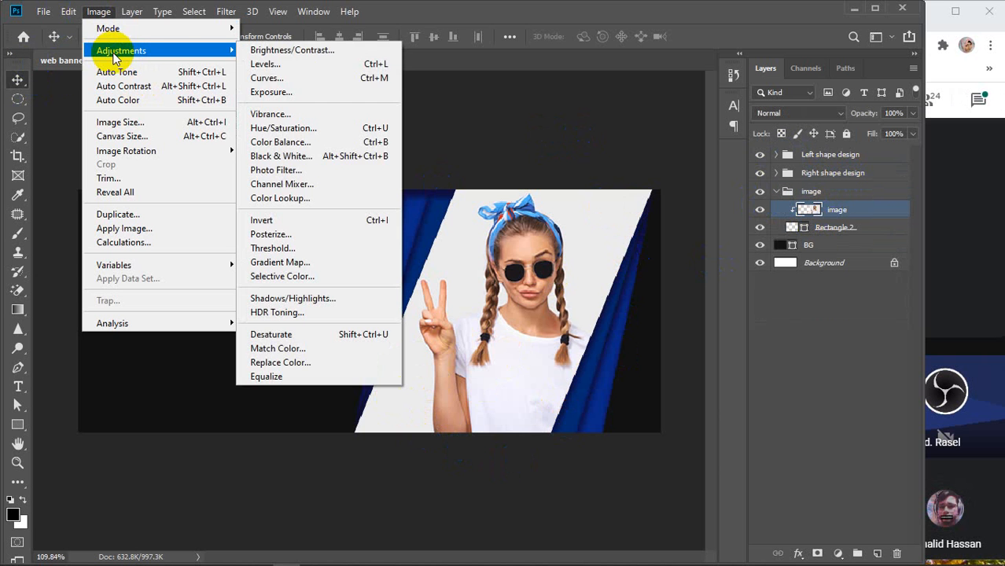
left_click(291, 128)
left_click_drag(617, 125, 793, 78)
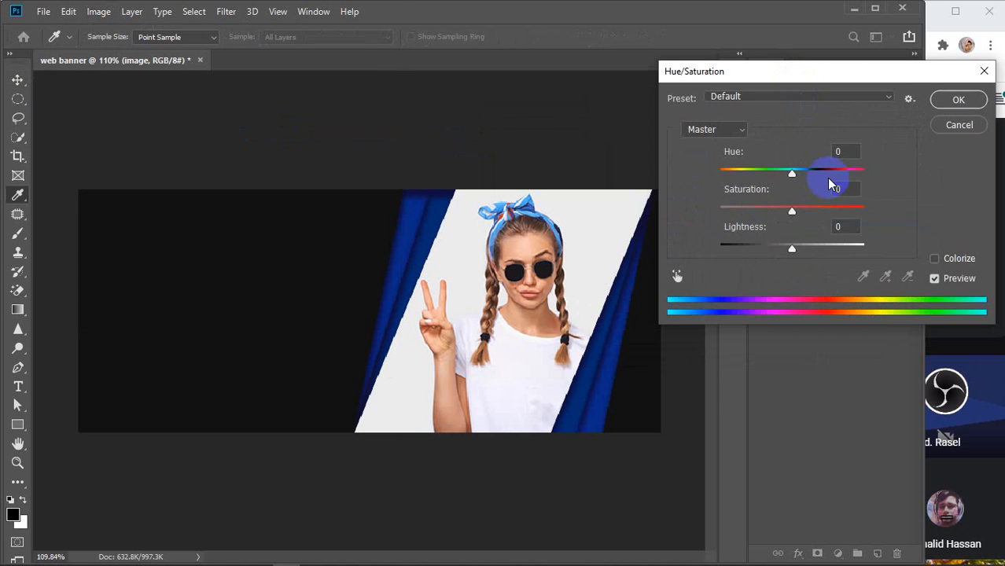
left_click_drag(792, 181, 816, 219)
left_click_drag(801, 174, 778, 181)
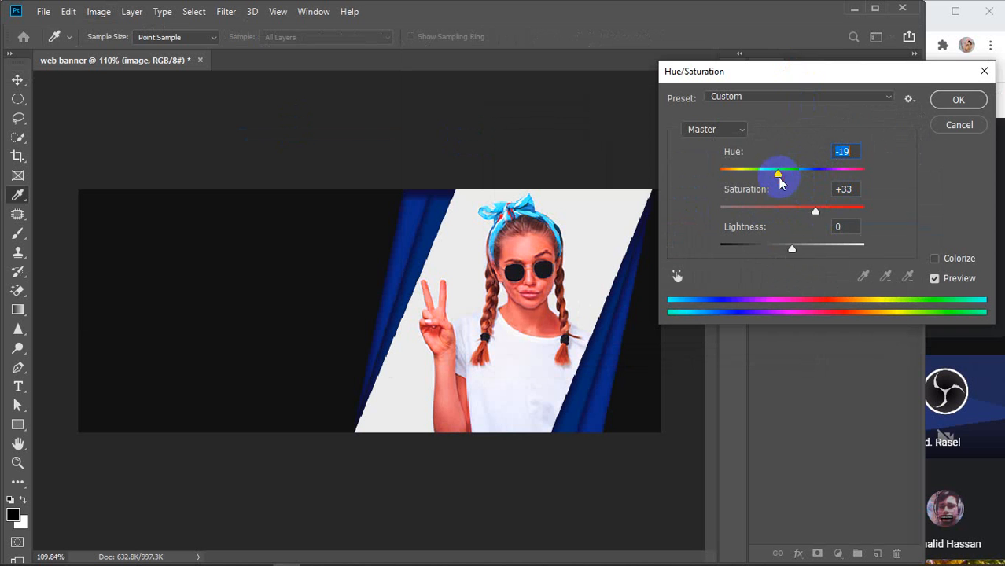
left_click_drag(797, 74, 751, 72)
left_click(912, 125)
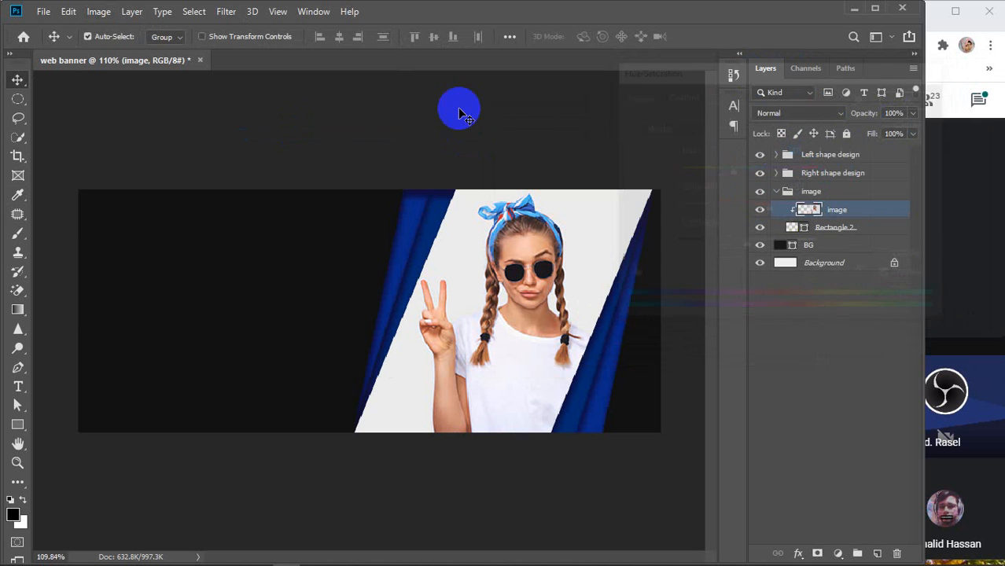
Try a Color Balance shift of the photo layer's midtones toward red, then cancel
left_click(98, 11)
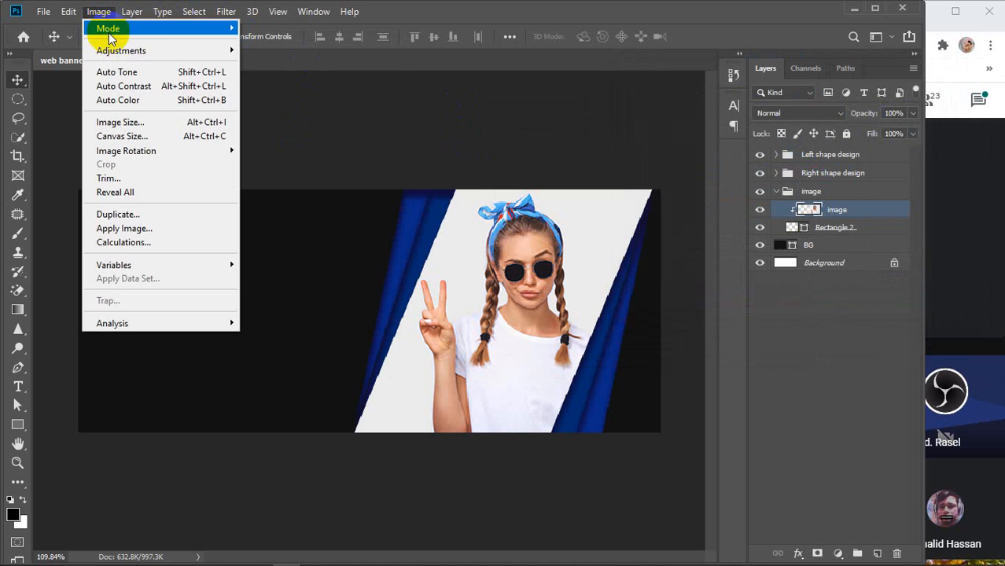
mouse_move(115, 51)
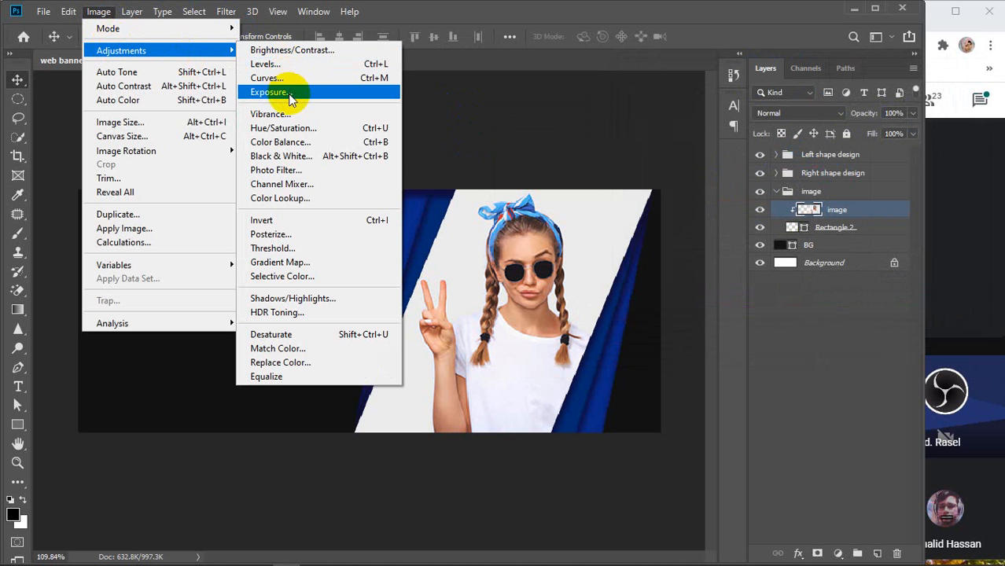
left_click(284, 147)
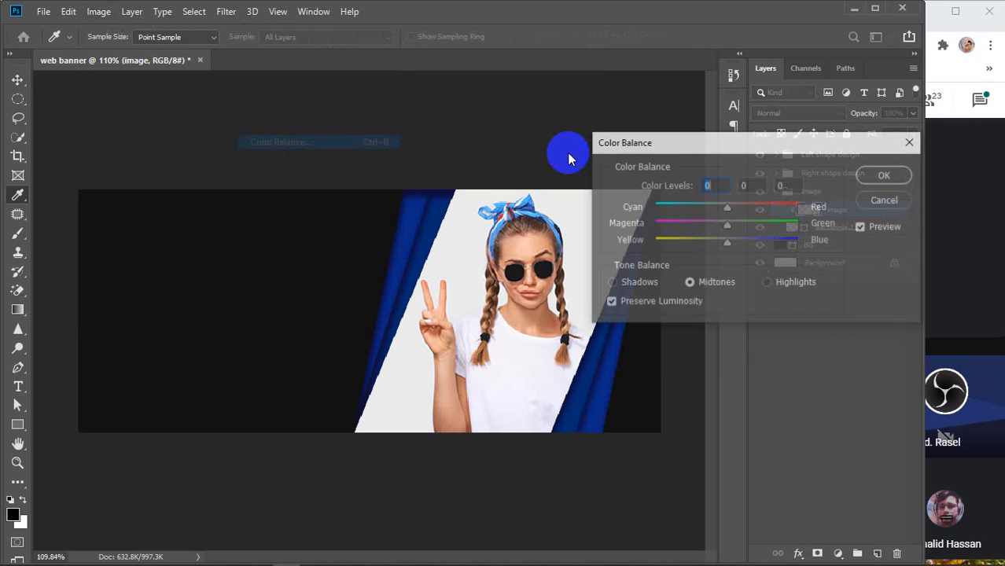
left_click_drag(726, 211, 752, 209)
left_click(884, 200)
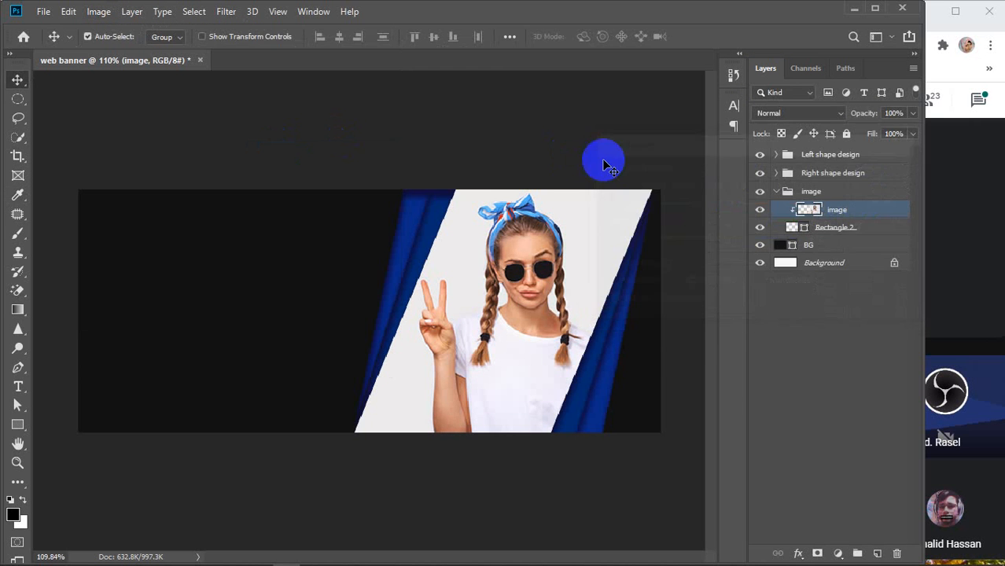
Set up a Photo Filter on the photo layer with the custom pink color ff0078 and 39% density
left_click(98, 12)
mouse_move(109, 53)
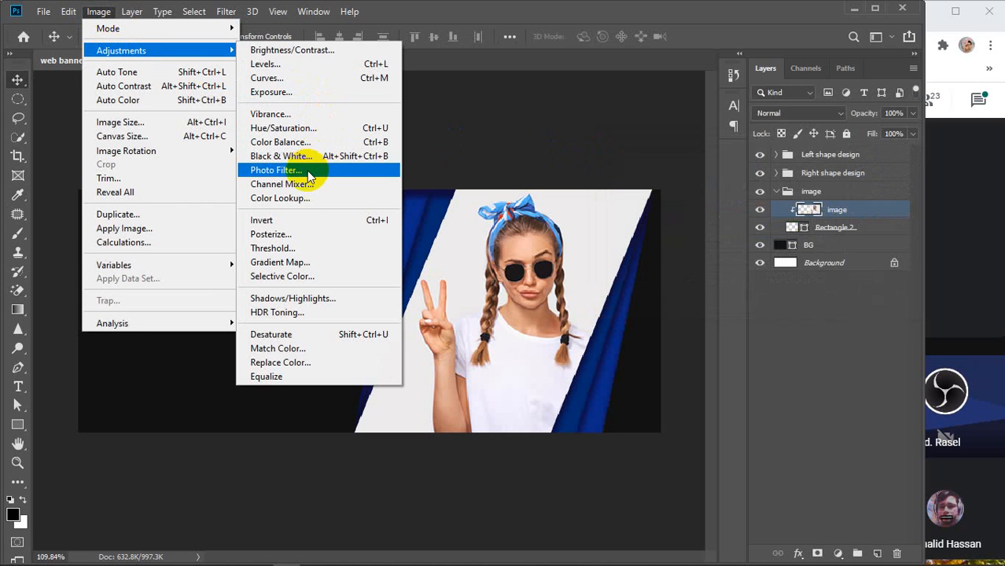
left_click(273, 170)
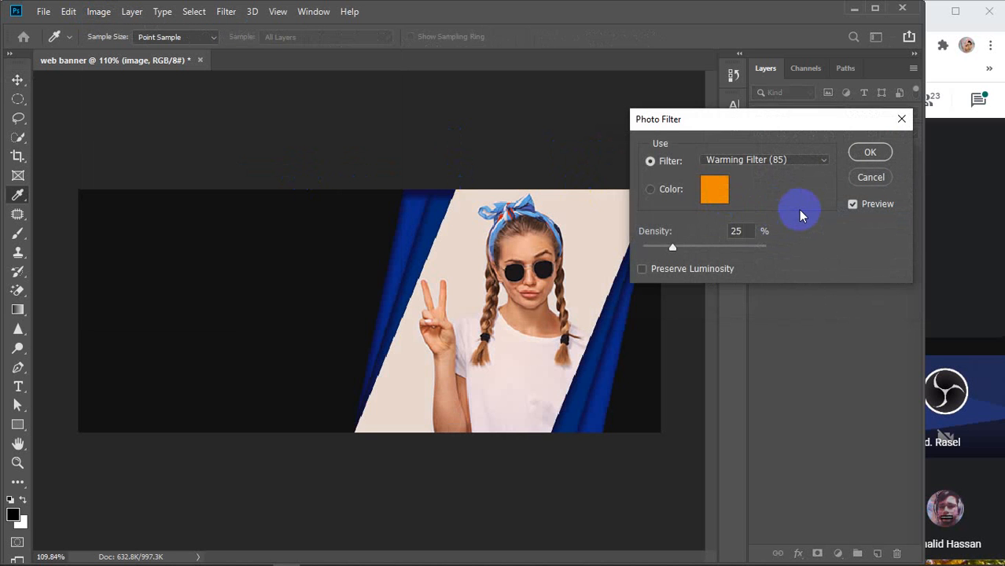
left_click(714, 189)
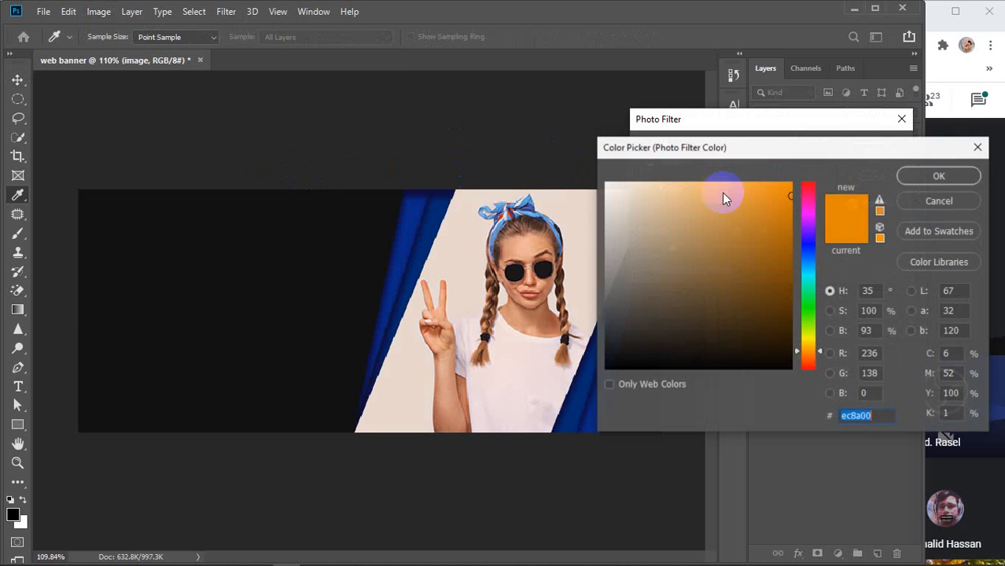
left_click(809, 200)
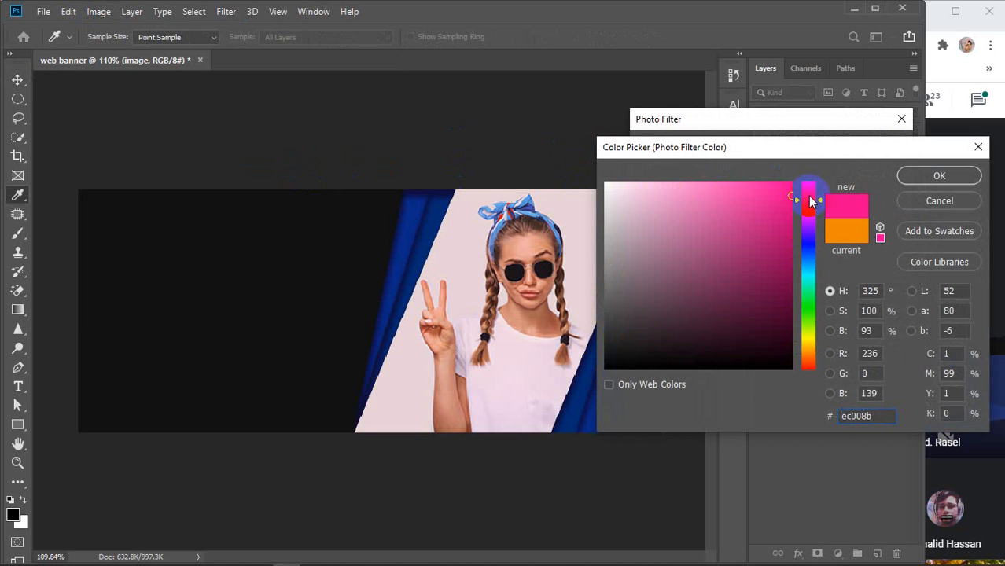
left_click(792, 183)
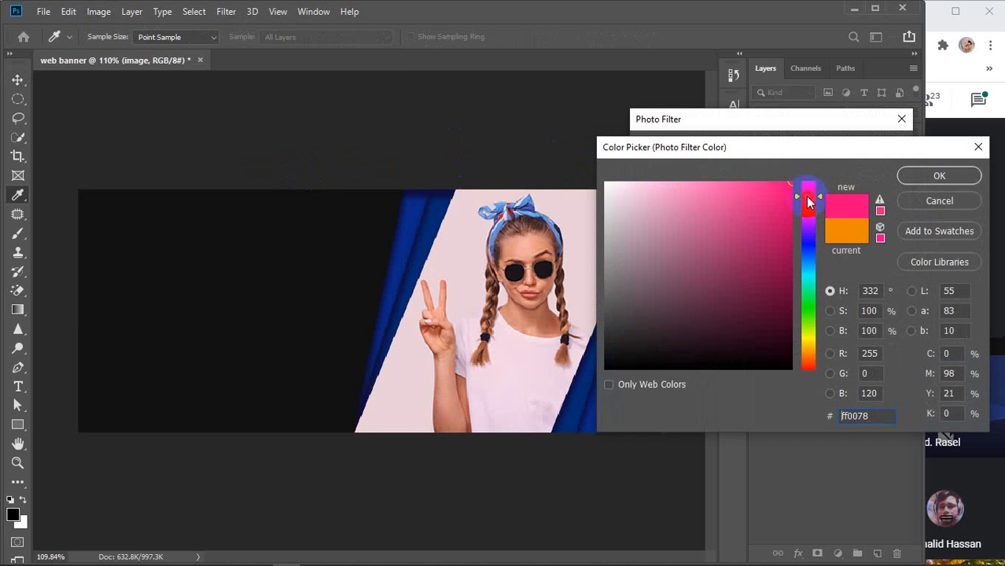
left_click(946, 175)
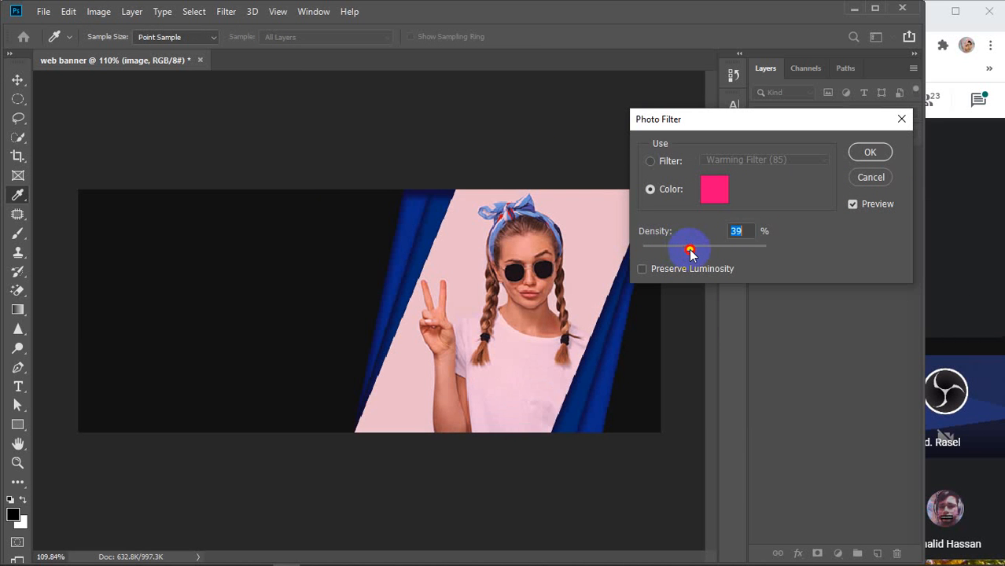
Try several hues for the Photo Filter color, settle on a bright magenta-pink, and apply the filter to the photo at 39% density
left_click(711, 191)
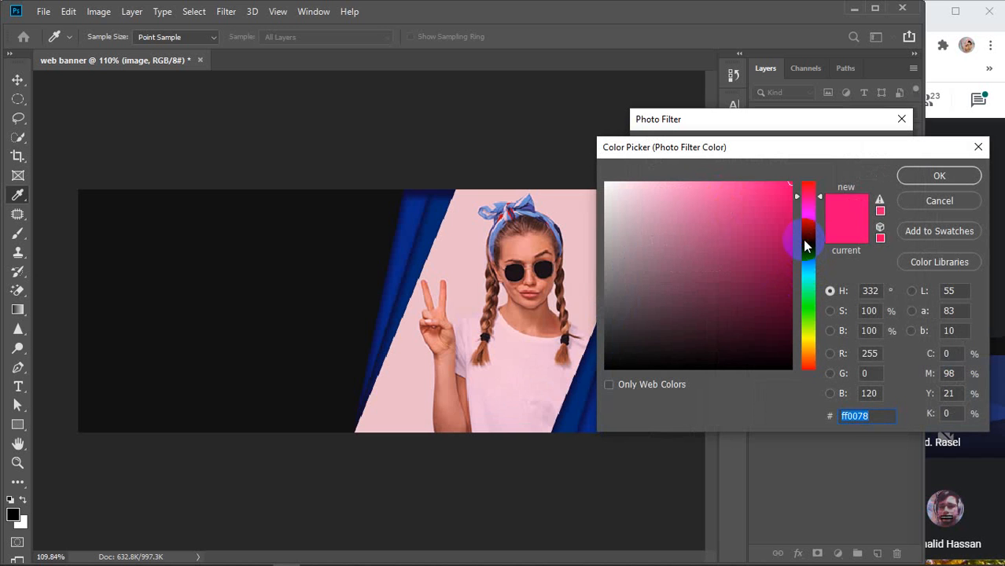
left_click(802, 238)
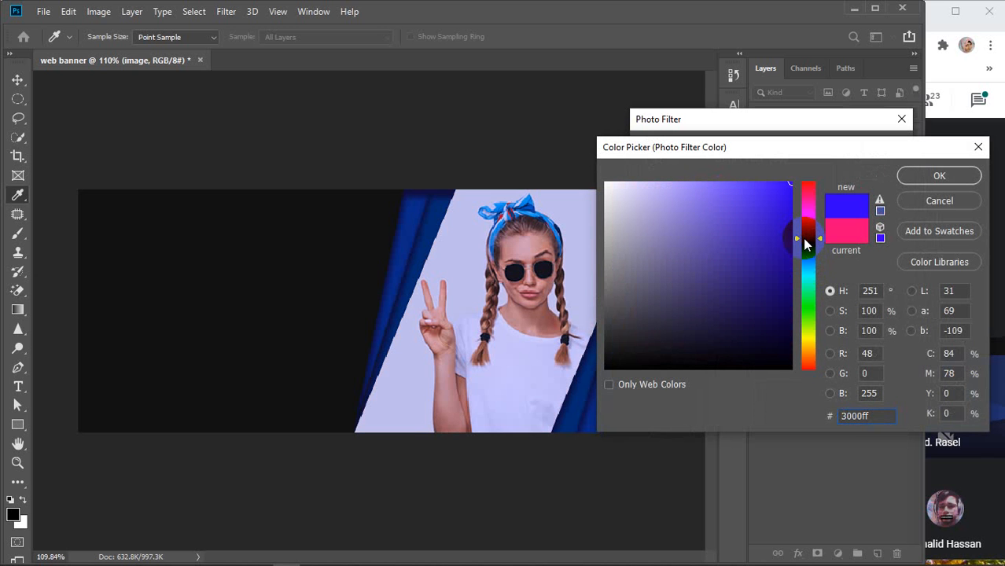
left_click(802, 267)
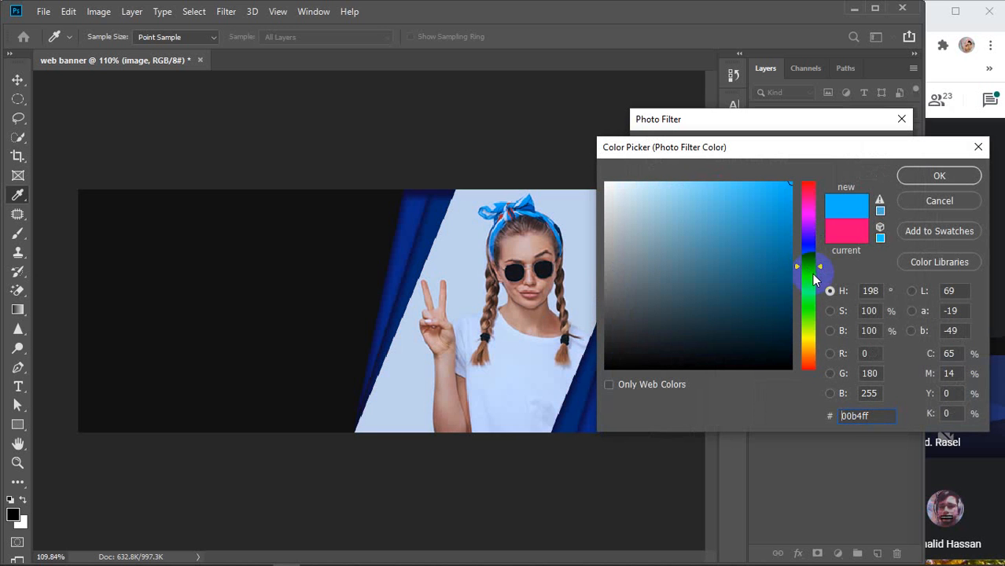
left_click(814, 274)
left_click(809, 212)
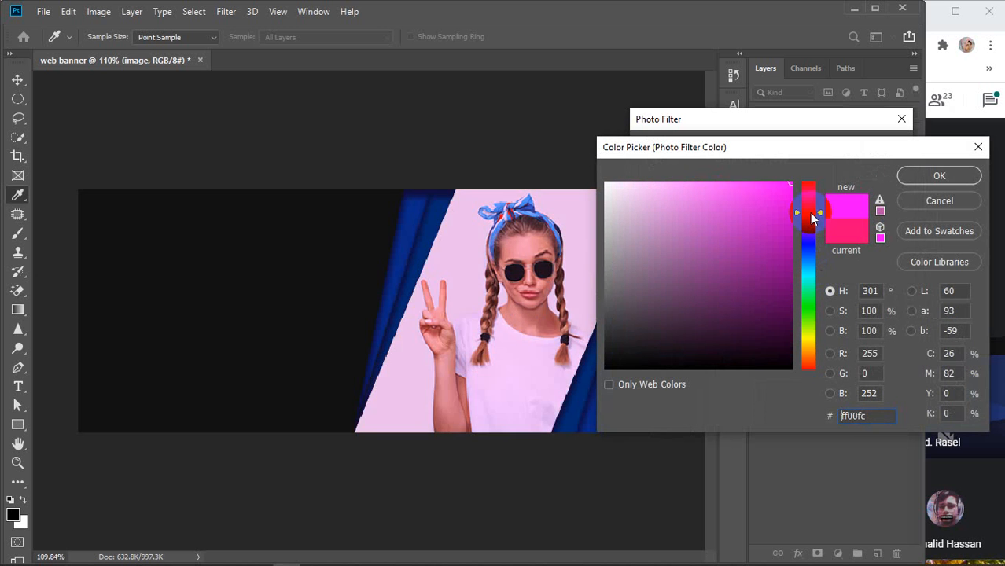
left_click(808, 324)
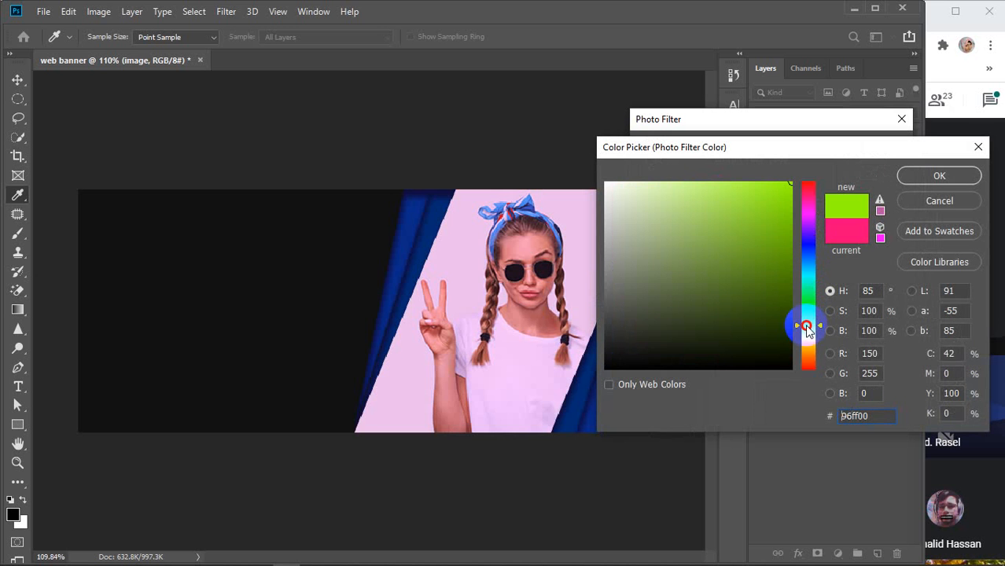
left_click(809, 345)
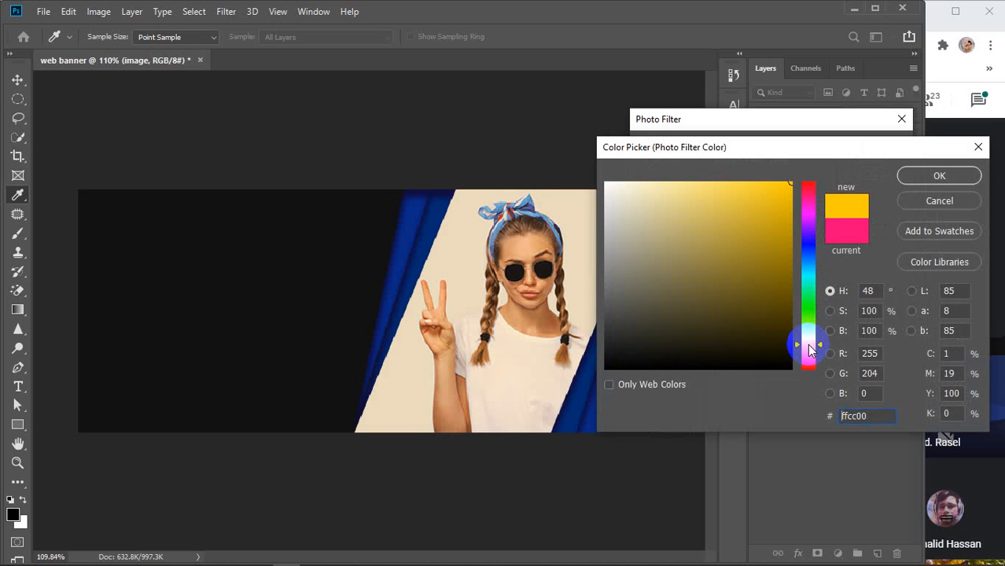
left_click(807, 229)
left_click(804, 208)
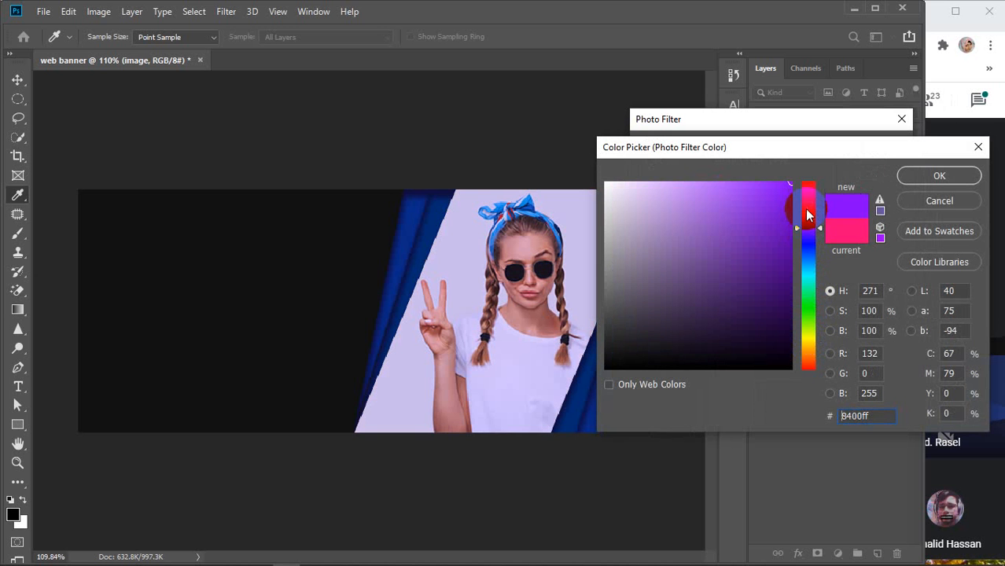
left_click(900, 178)
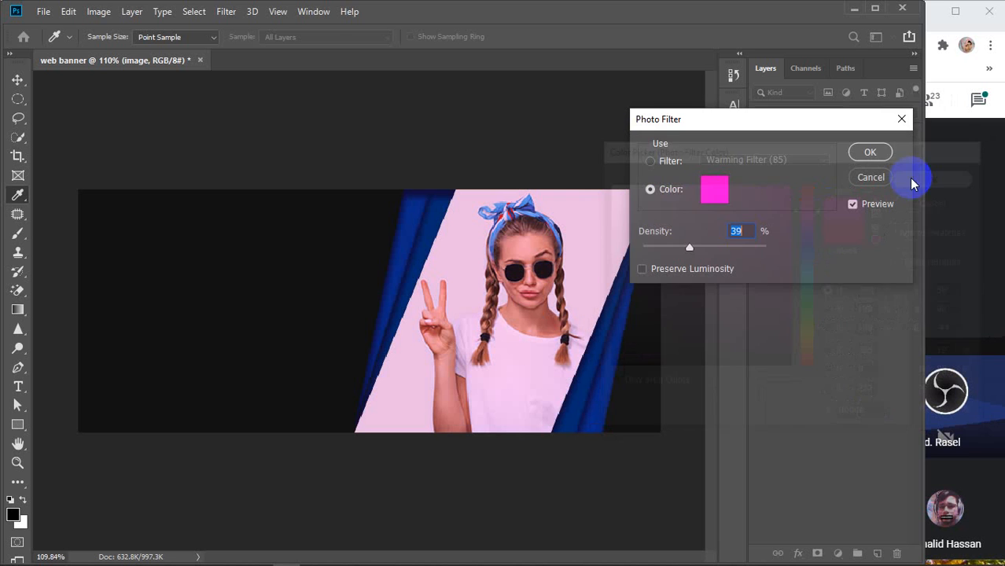
left_click(881, 152)
key("v")
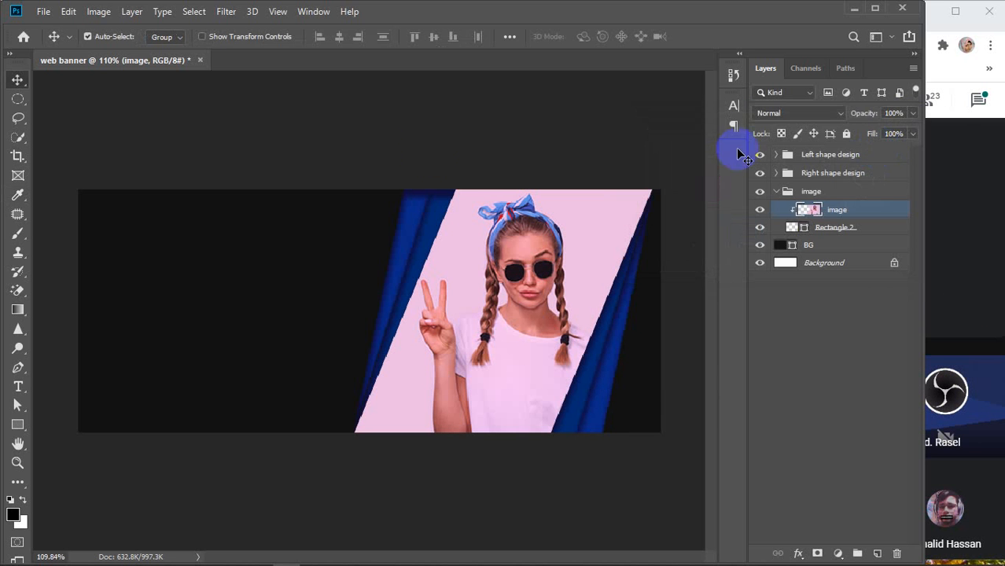
Deselect all layers and toggle the BG layer off and on to compare the banner against white
left_click(359, 131)
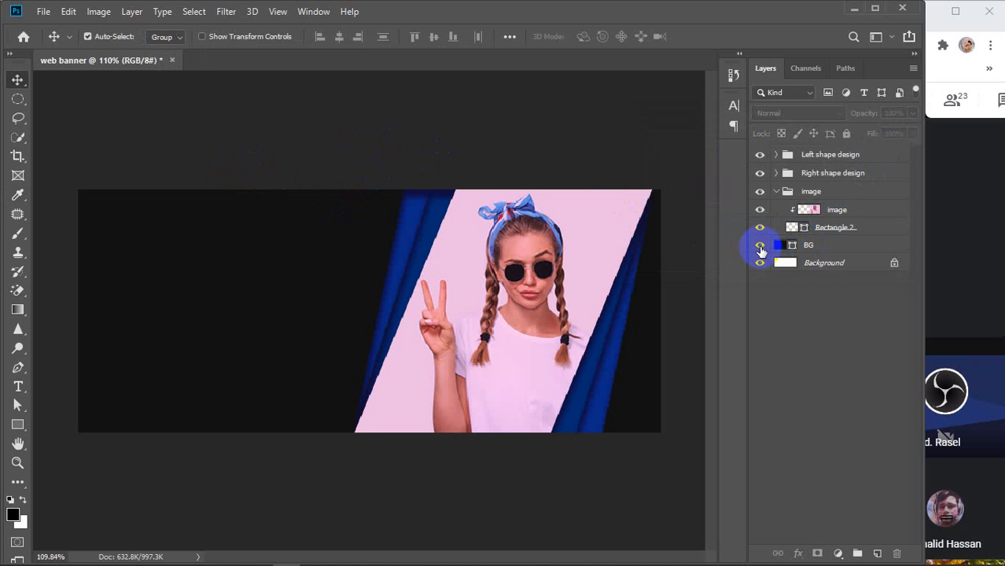
left_click(759, 244)
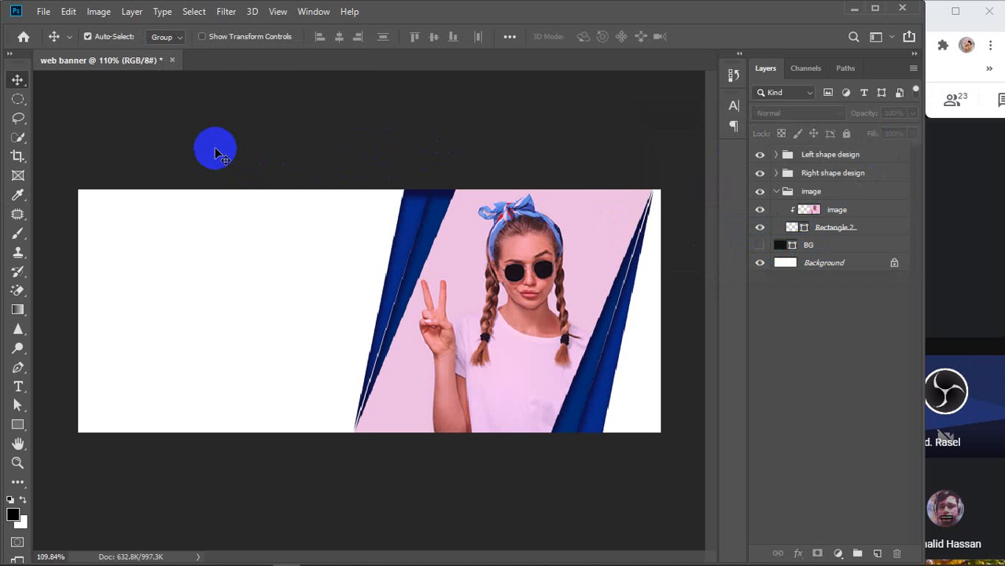
left_click(760, 244)
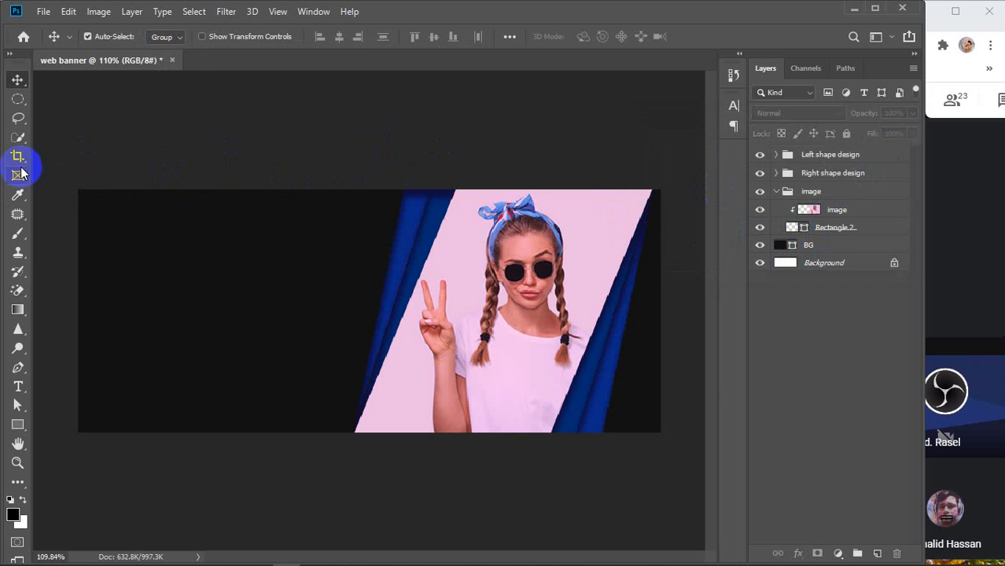
Show the rulers and place margin guides just inside the banner's left, bottom and top edges
key("ctrl+r")
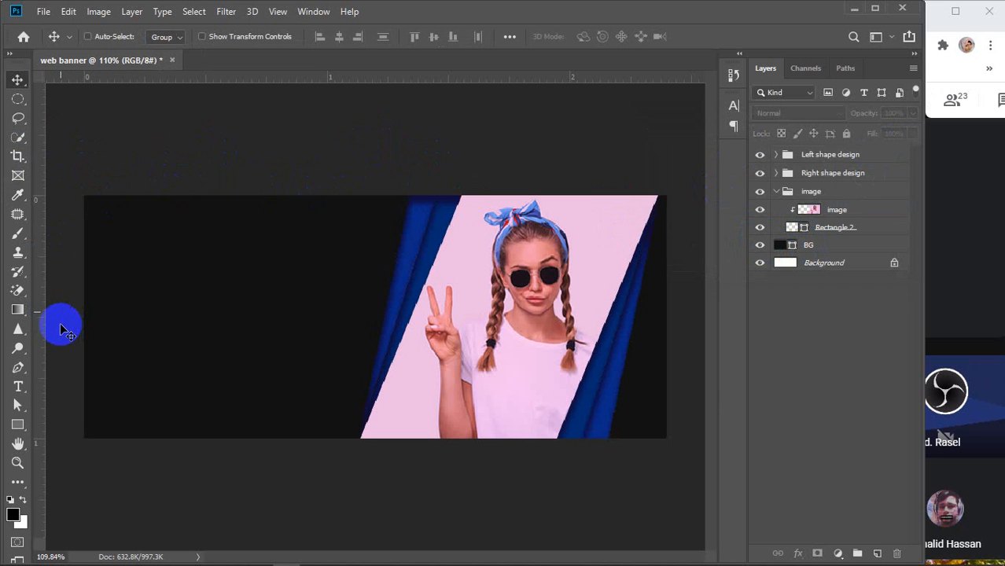
left_click_drag(44, 290, 114, 292)
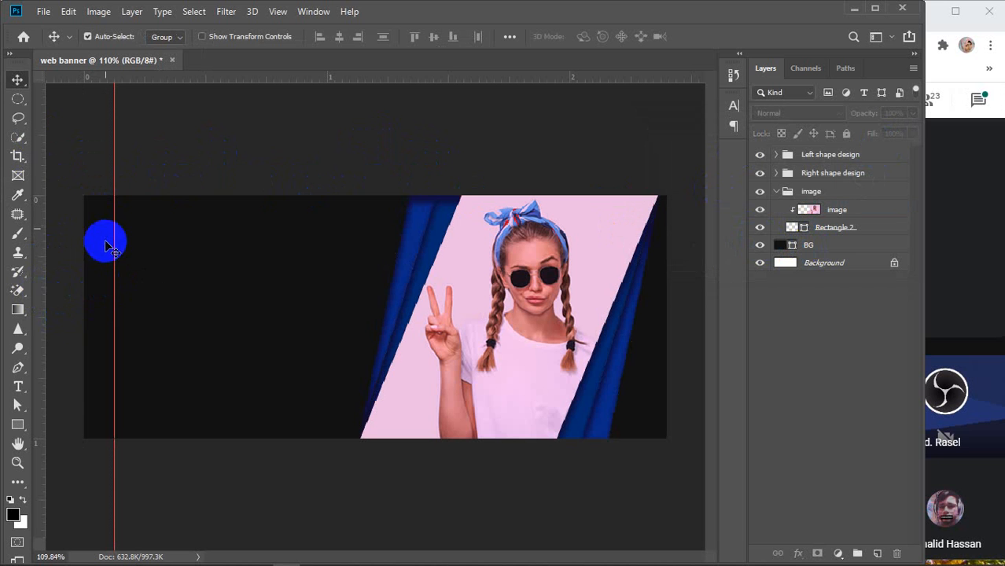
left_click_drag(154, 77, 158, 409)
left_click_drag(167, 78, 163, 225)
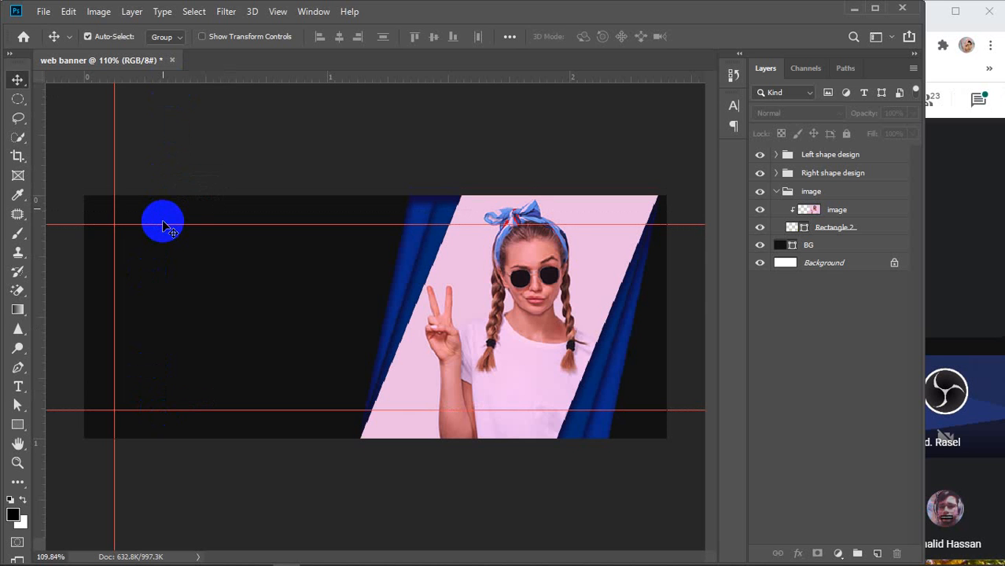
Add a point text line reading "Best Sunglass" on the banner's dark left area in white Montserrat SemiBold, 6 pt
left_click(18, 386)
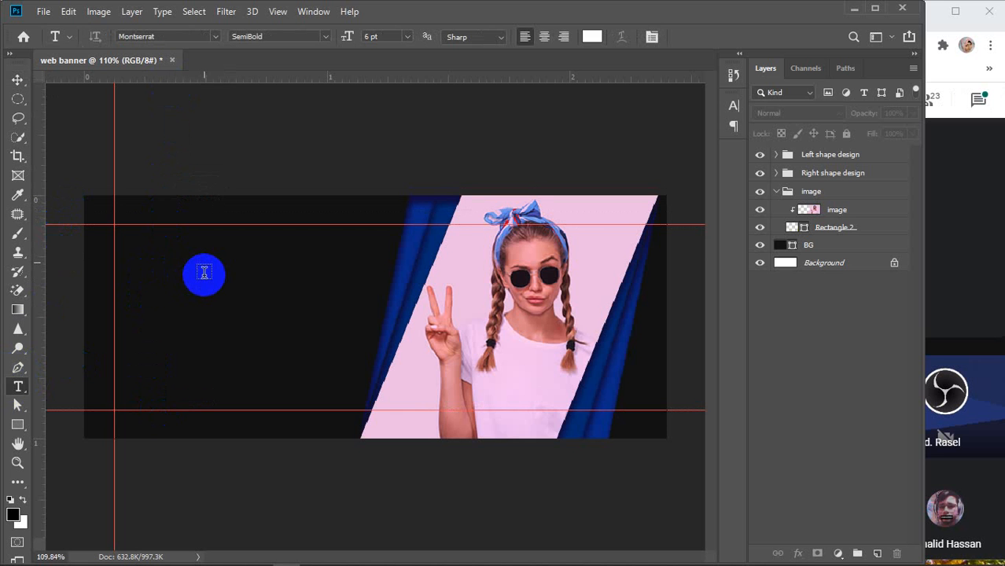
left_click(181, 279)
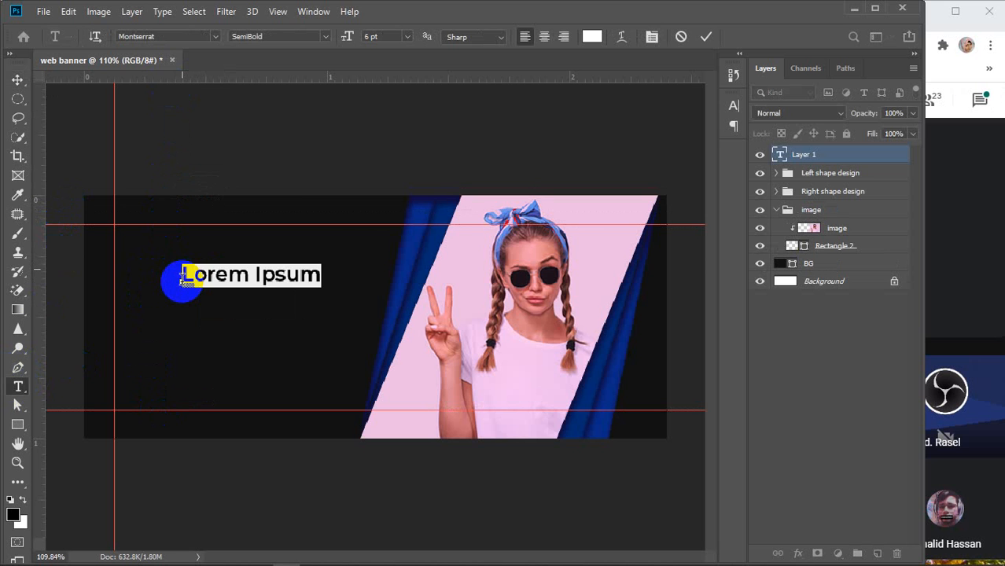
type("Be")
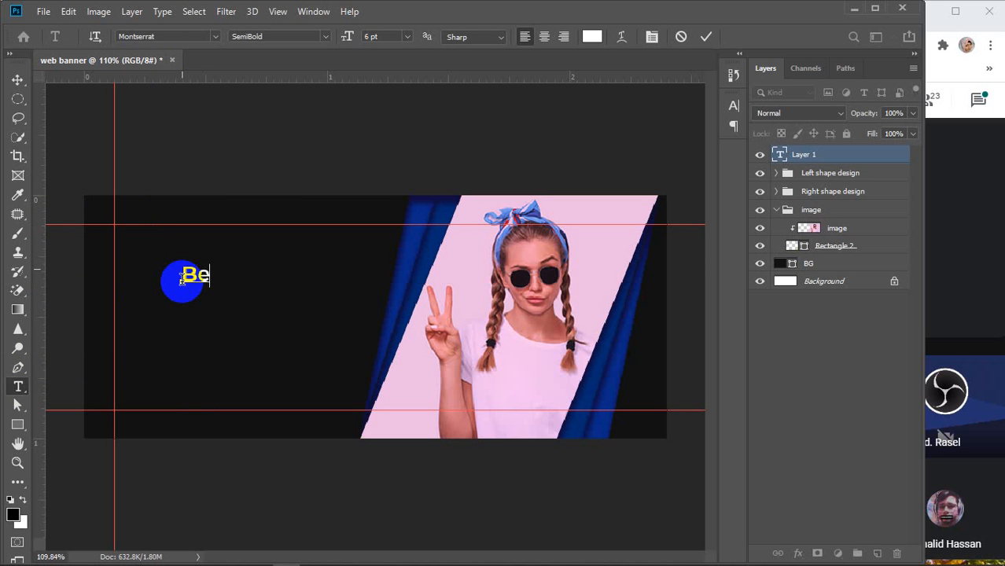
key("BackSpace")
key("BackSpace")
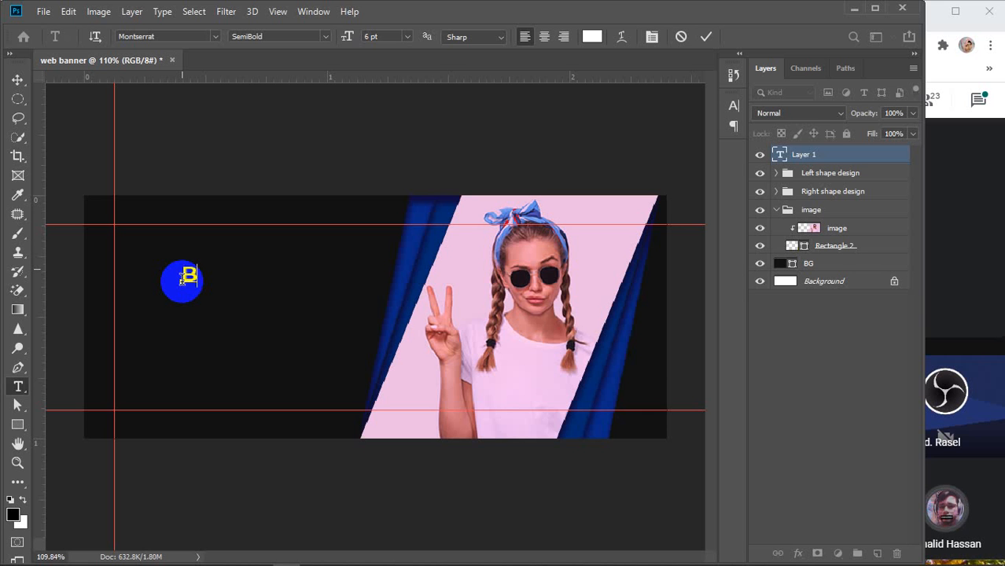
type("e")
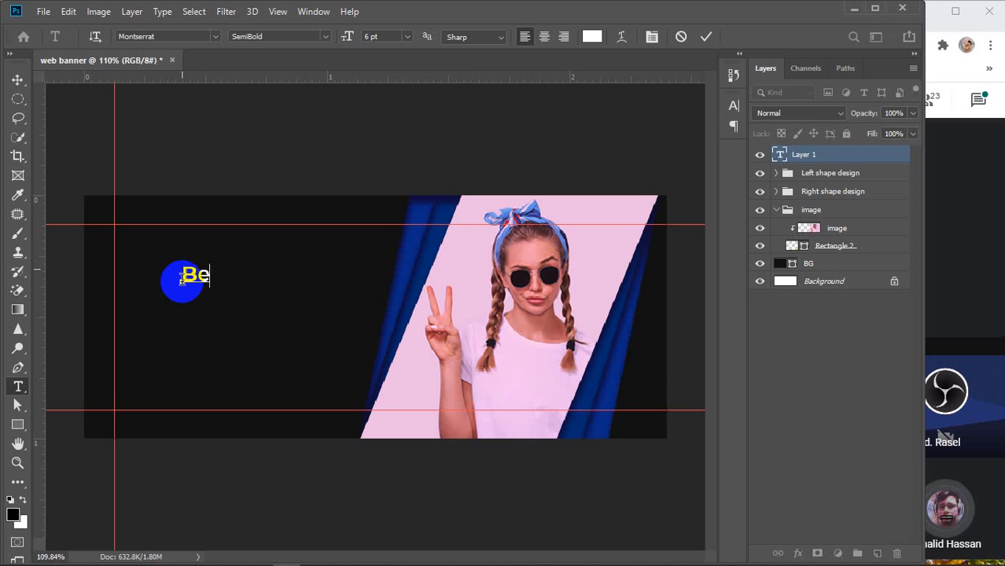
type("st Sunglass")
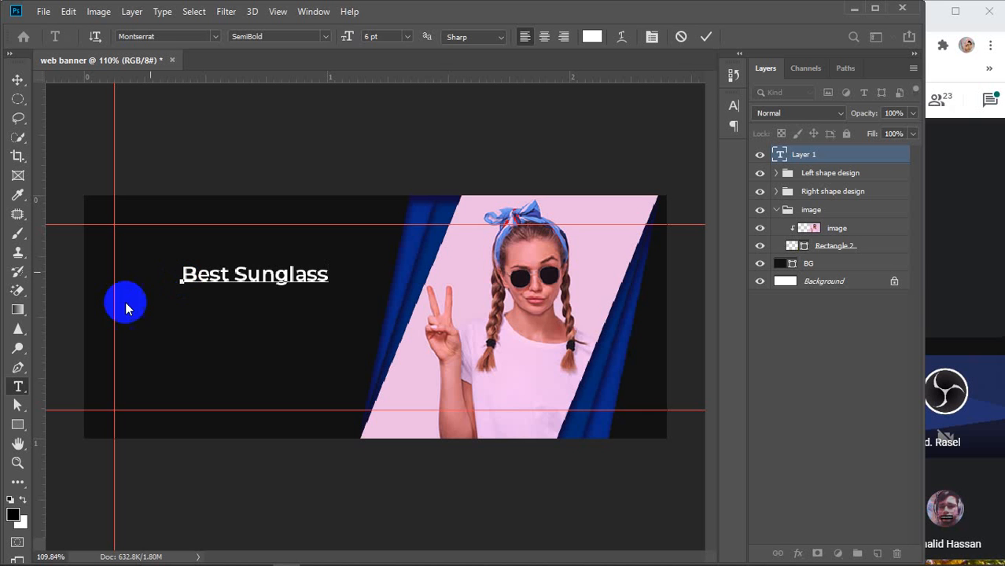
Switch to Chrome, review the Flash Sale reference in the "web banner design" image results, and return to Photoshop
mouse_move(397, 557)
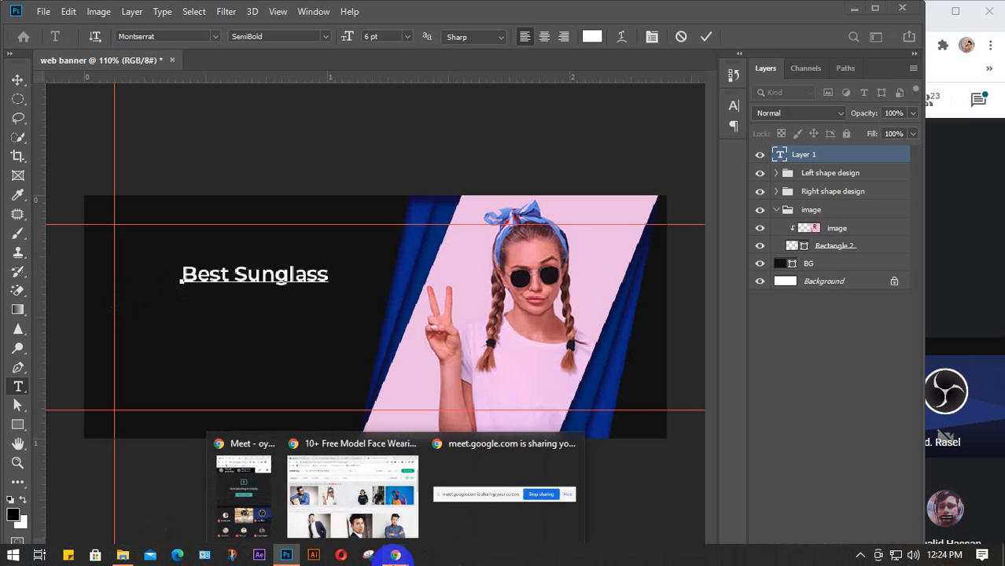
left_click(326, 483)
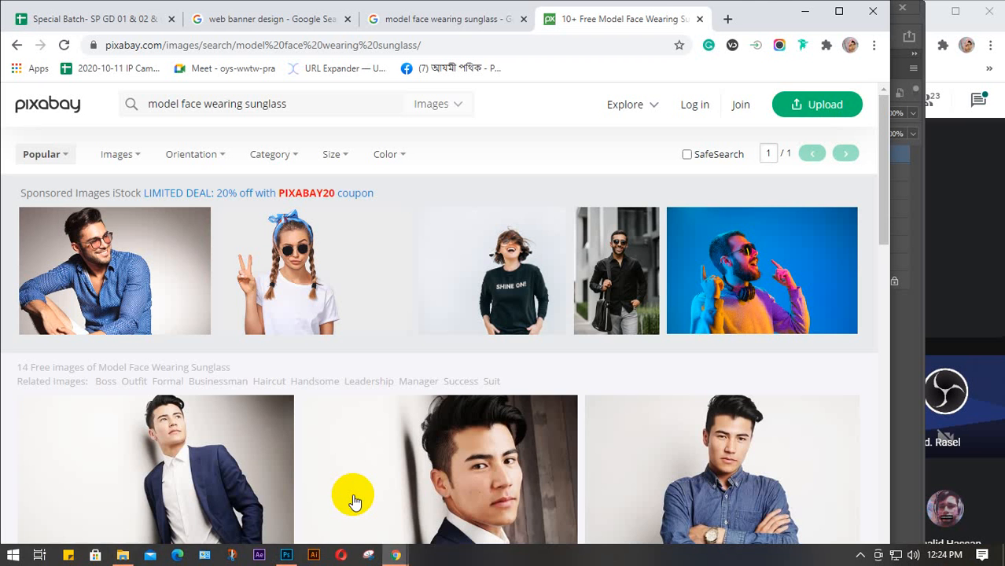
left_click(421, 21)
left_click(275, 20)
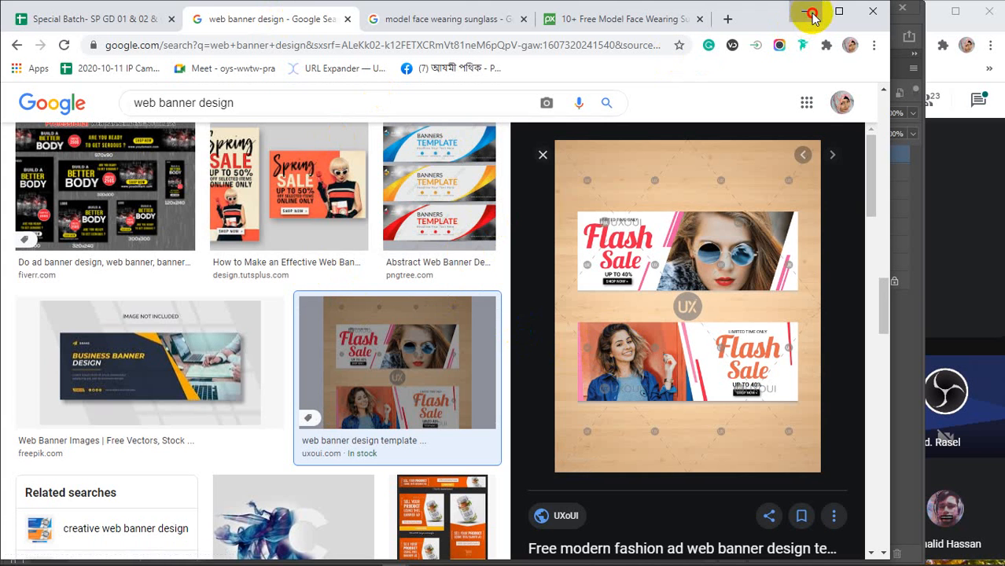
left_click(808, 13)
Replace the headline "Best Sunglass" with "Flash Sale" and commit the text
left_click_drag(330, 273, 182, 281)
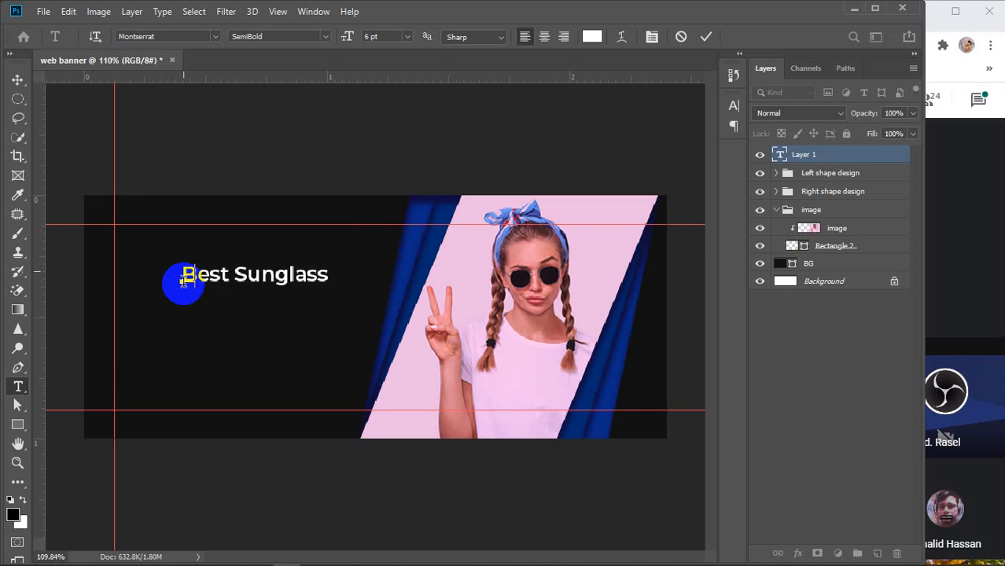
type("Flash ")
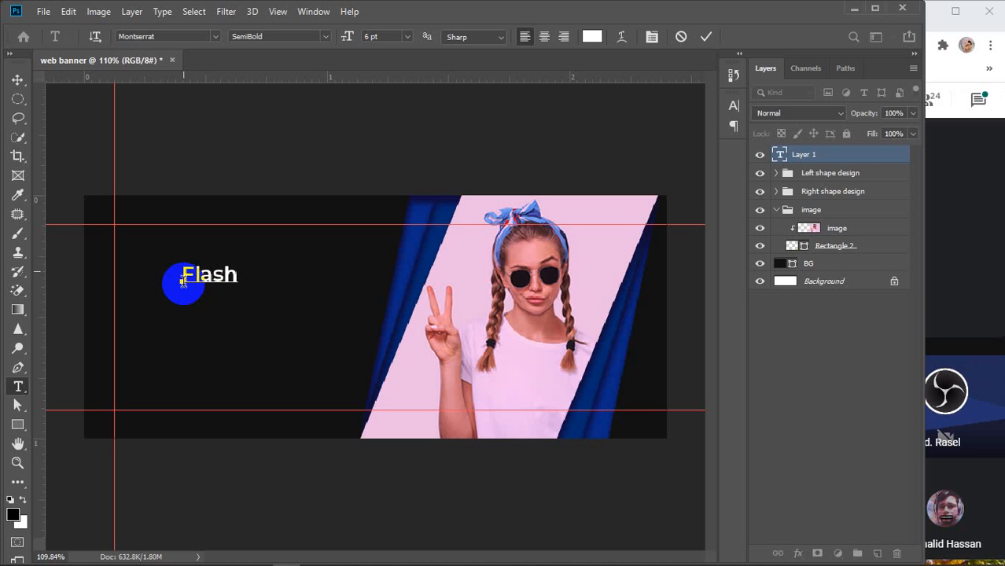
type("Sale")
left_click(705, 38)
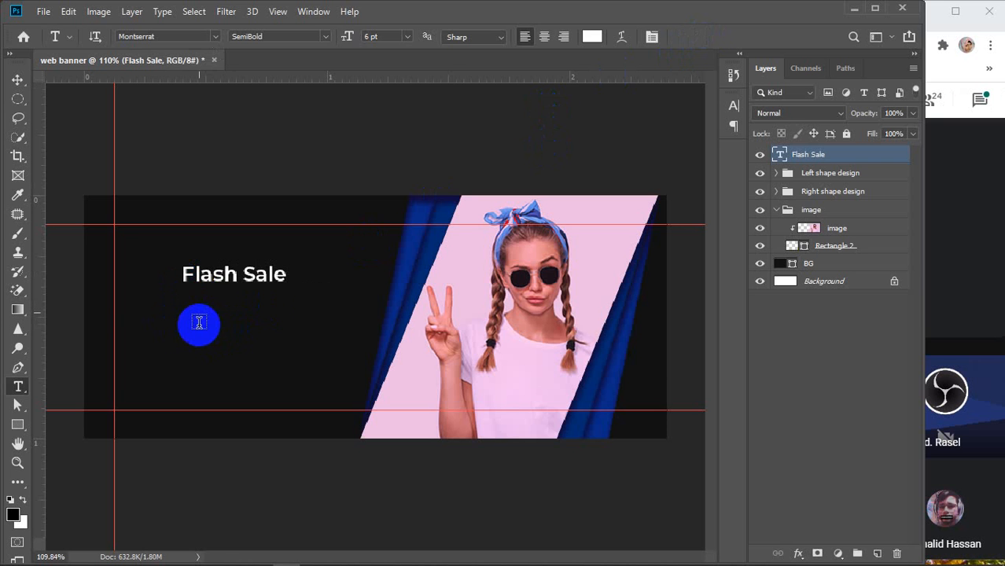
Add a separate text line reading "UP to 55%" below the Flash Sale headline and commit it
left_click(158, 329)
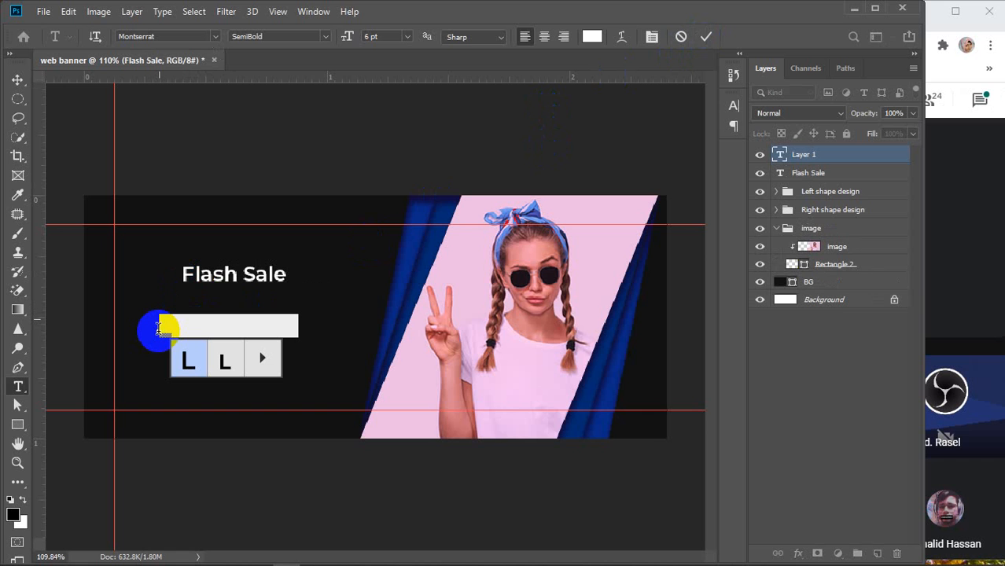
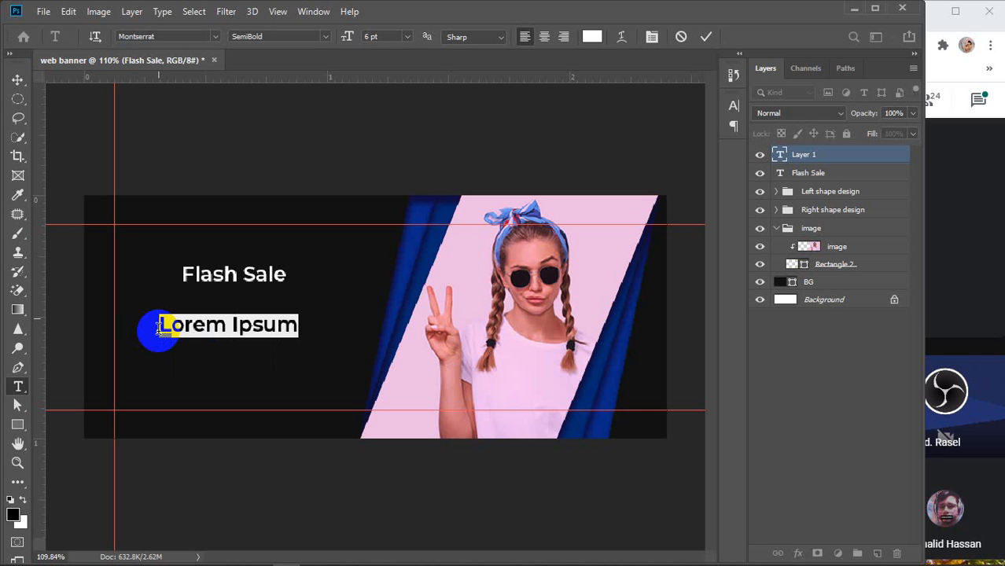
key("BackSpace")
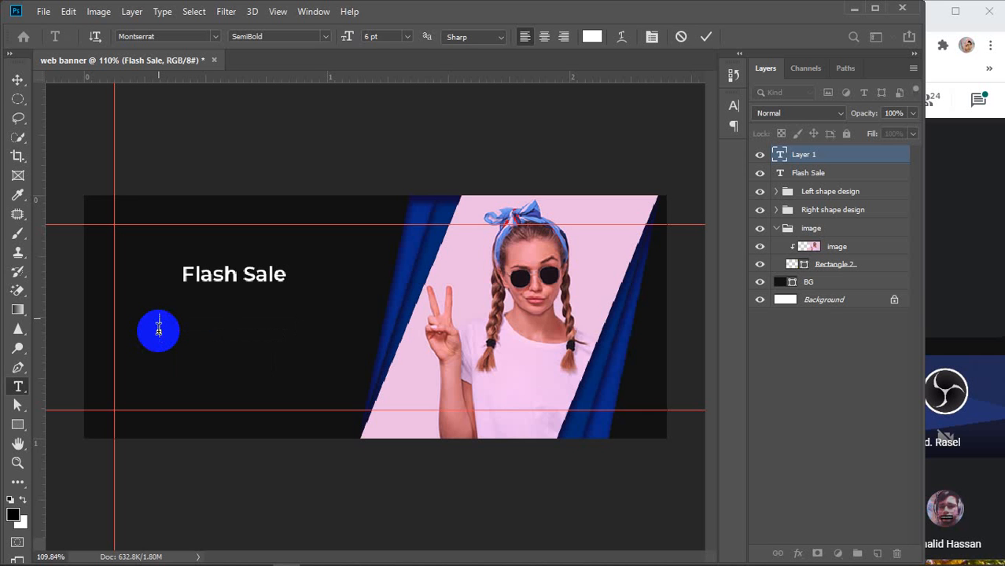
type("UP")
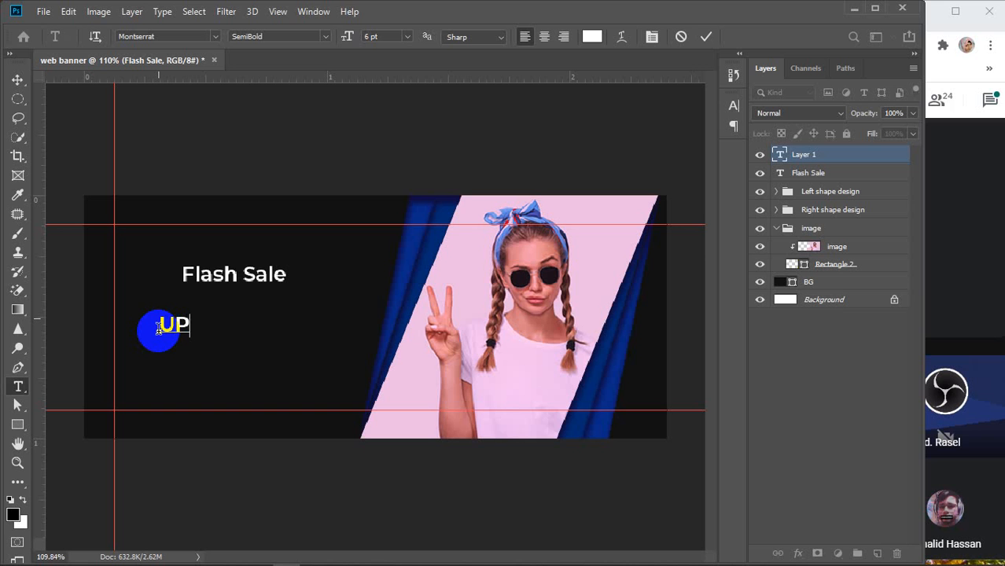
type(" to")
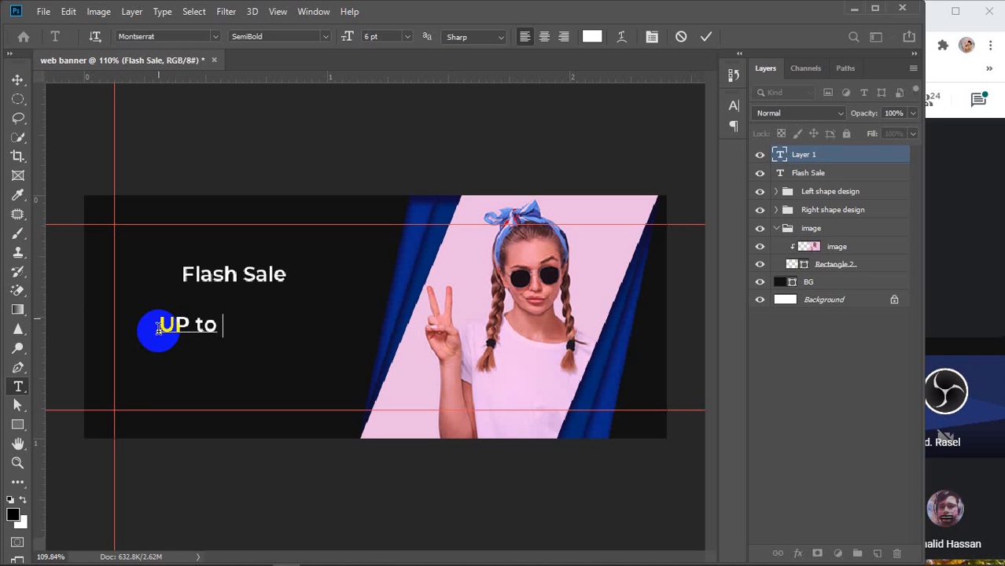
type("55%")
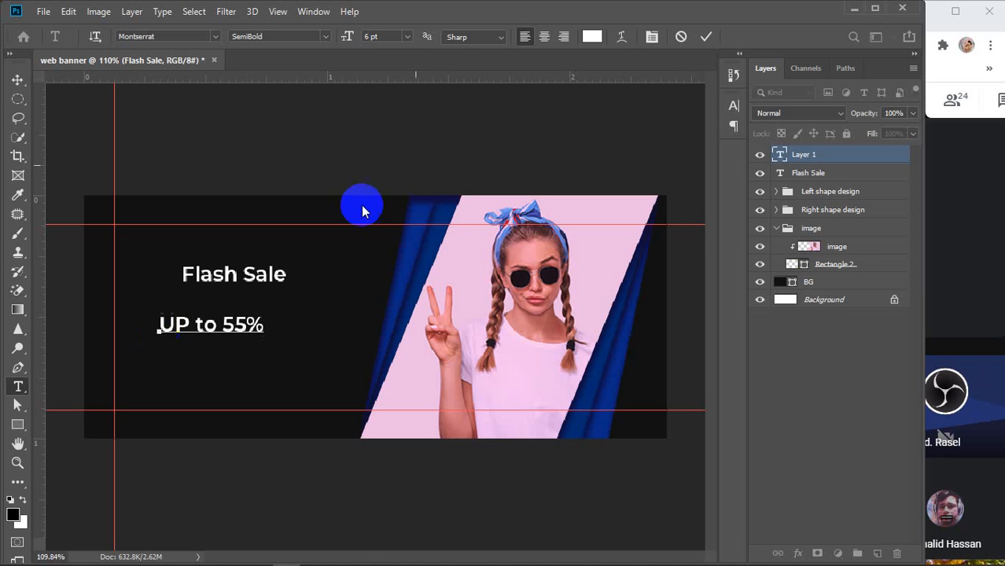
left_click(706, 36)
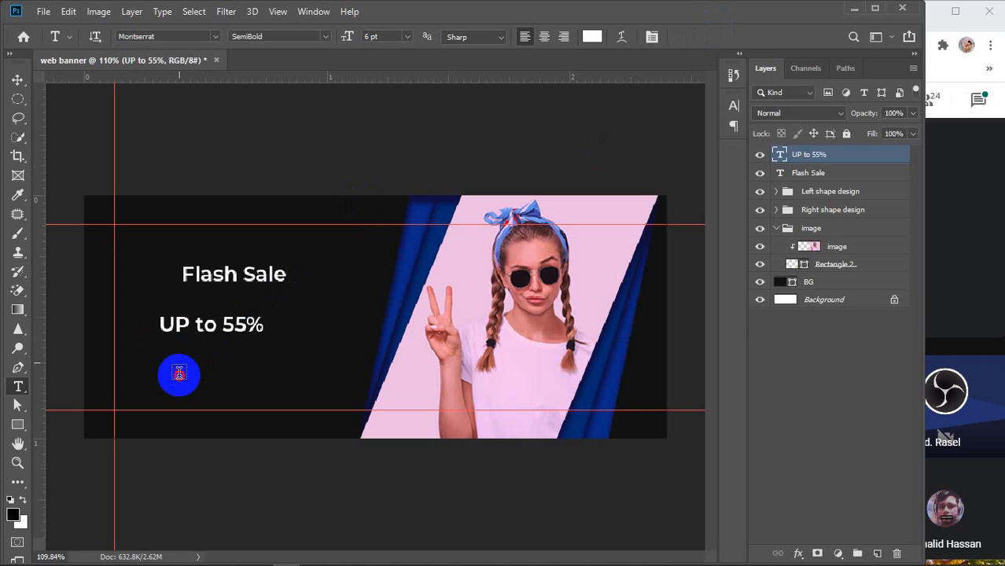
Add a separate text line reading "OFF" below the "UP to 55%" line and commit it
left_click(180, 370)
type("o")
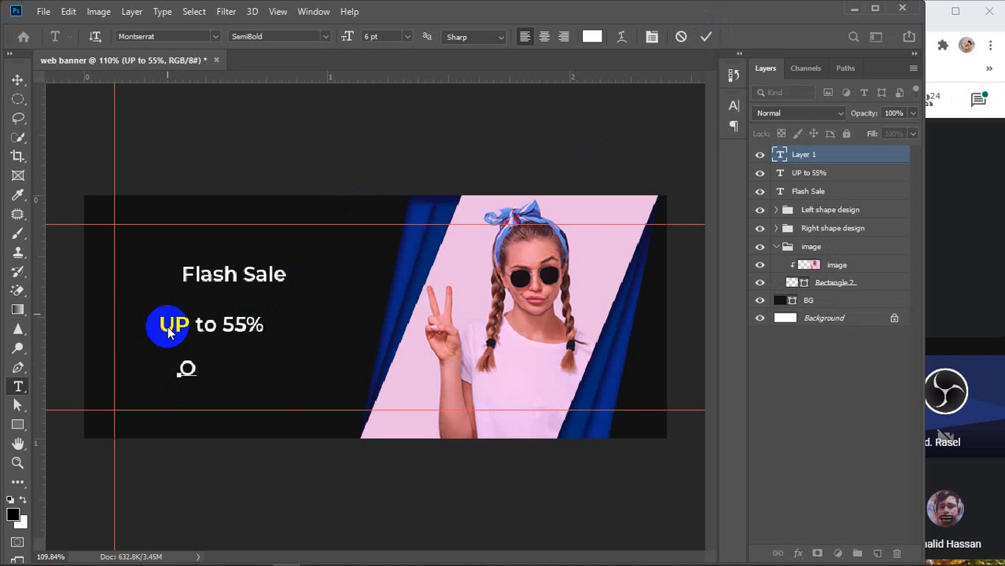
type("FF")
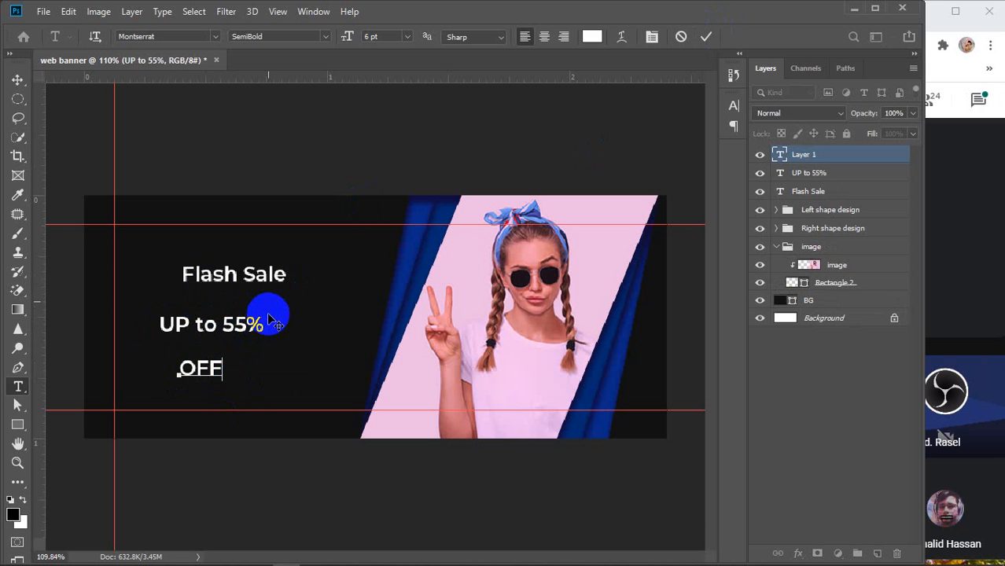
left_click(707, 36)
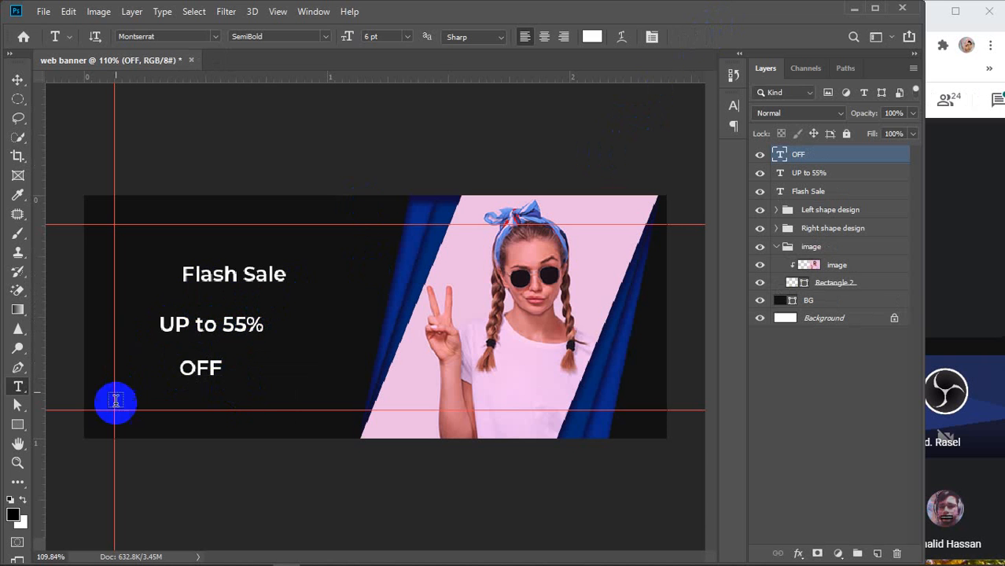
Add a separate text line reading "Shop Now" beside and slightly below the "OFF" text and commit it
left_click(270, 386)
type("S")
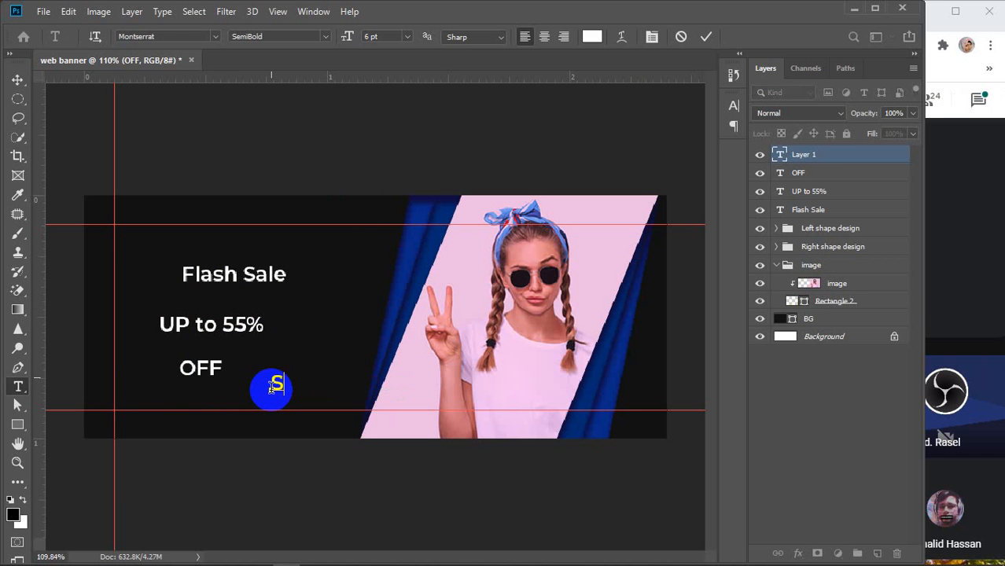
type("hop Now")
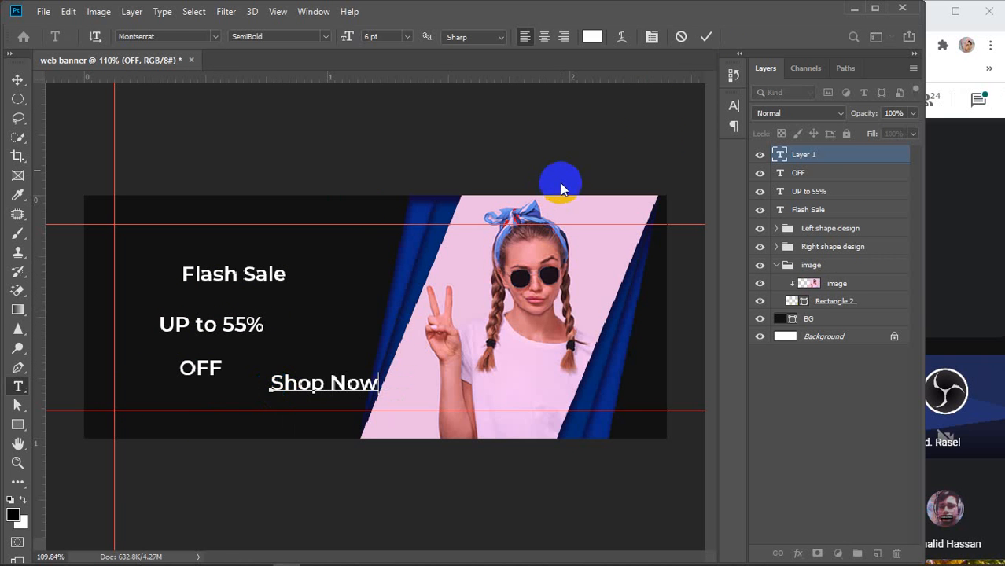
left_click(706, 36)
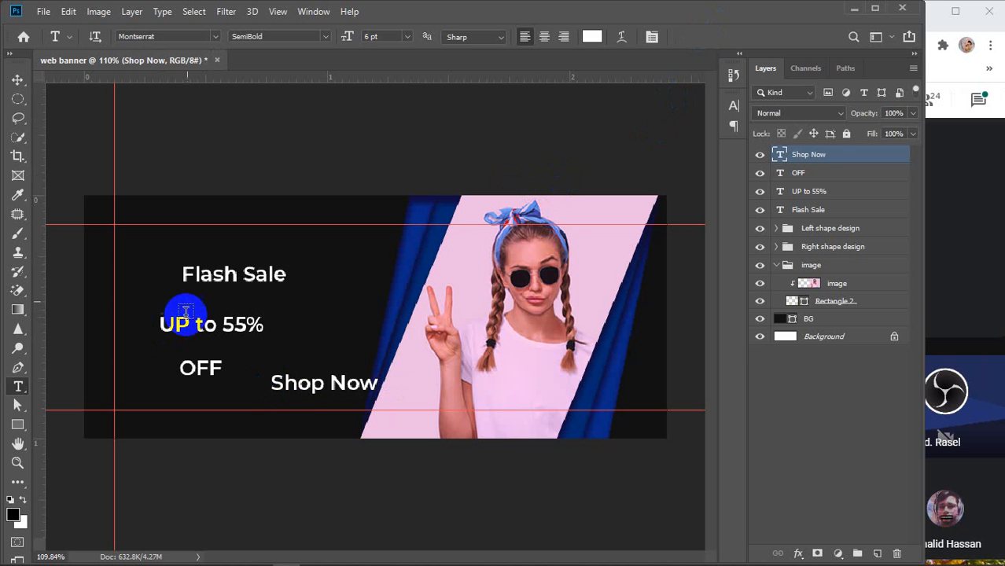
Move the Flash Sale headline up and left to line up with "UP to 55%", and set its font to Amsterdam
key("v")
left_click_drag(212, 275, 191, 260)
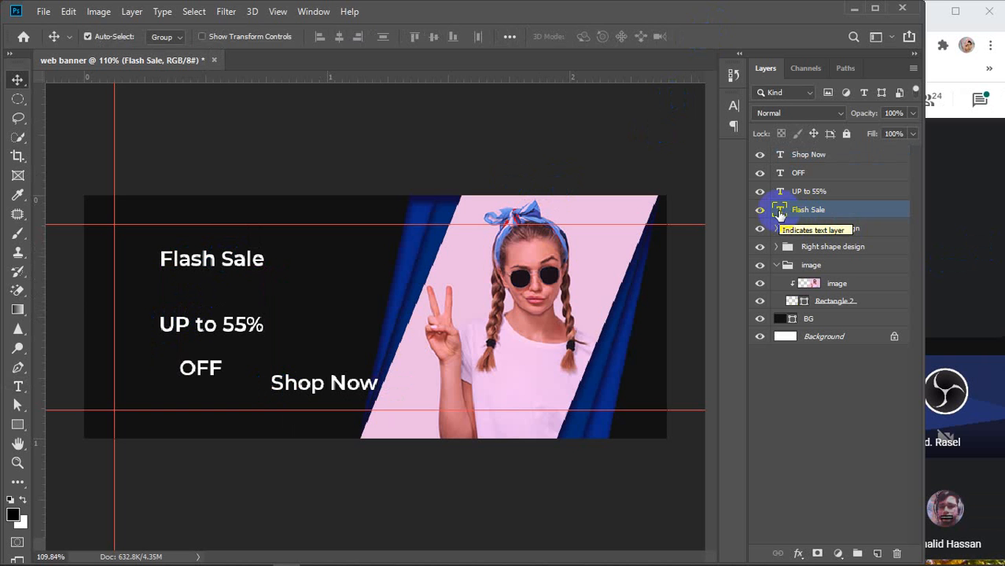
left_click(19, 386)
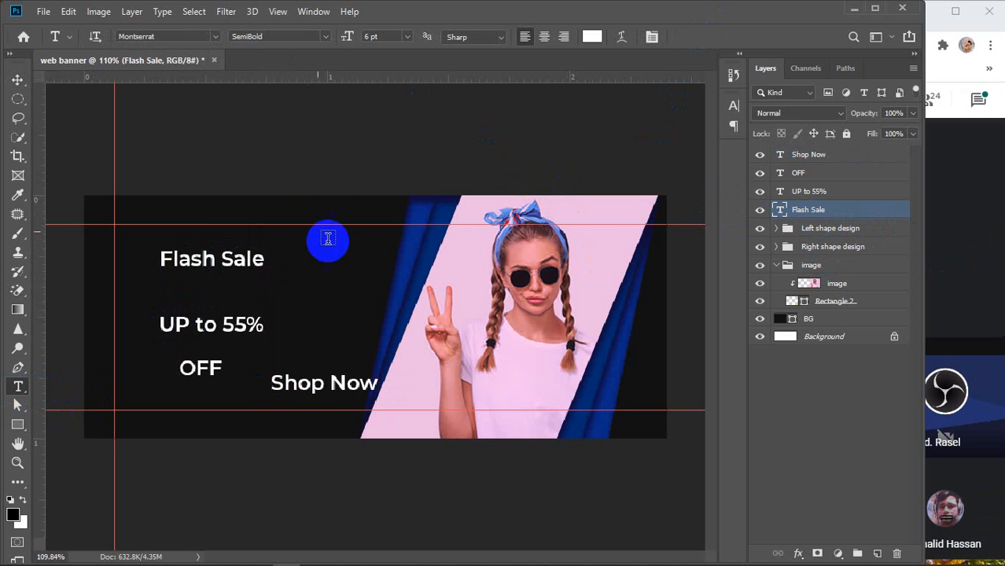
left_click_drag(265, 261, 144, 253)
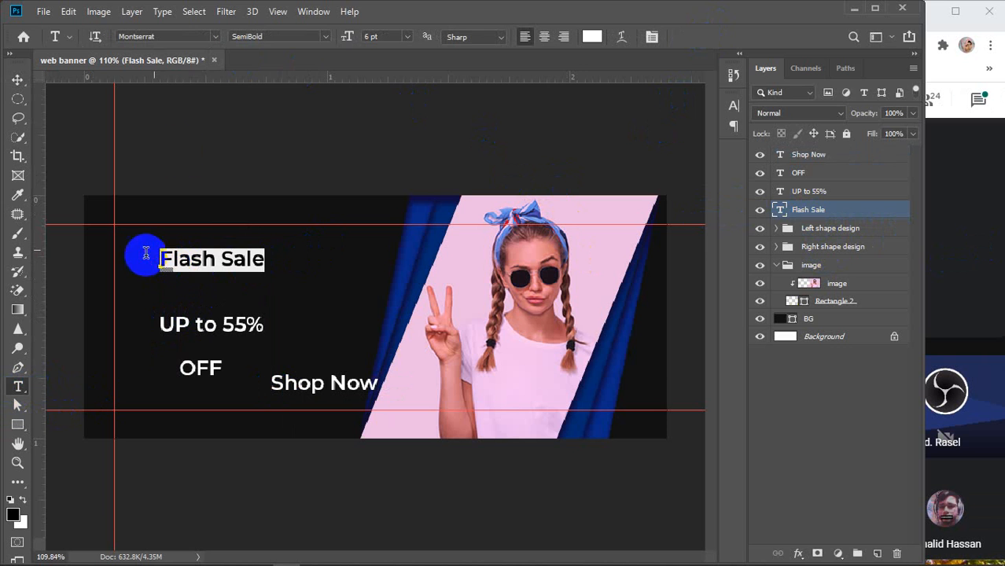
left_click(214, 36)
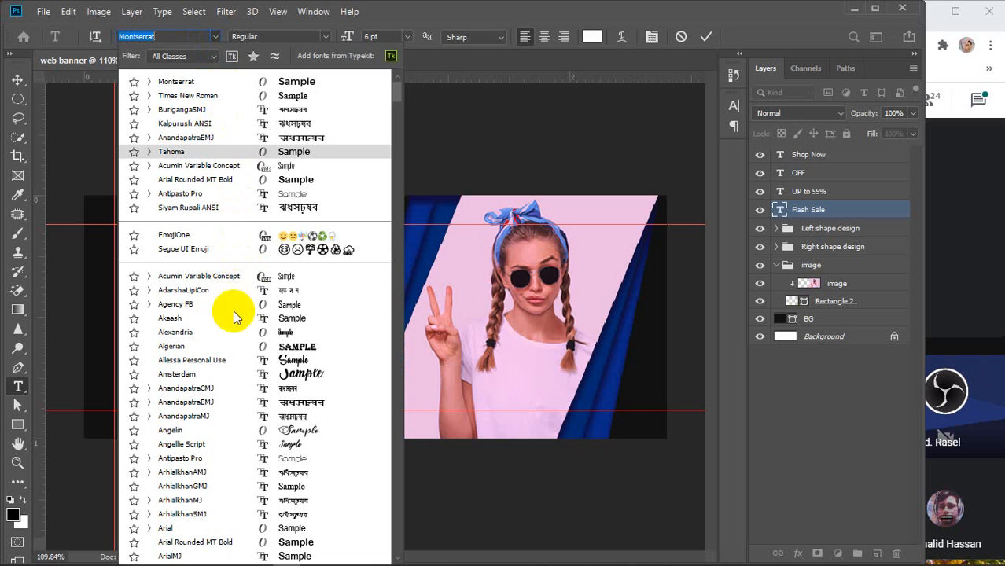
left_click(240, 383)
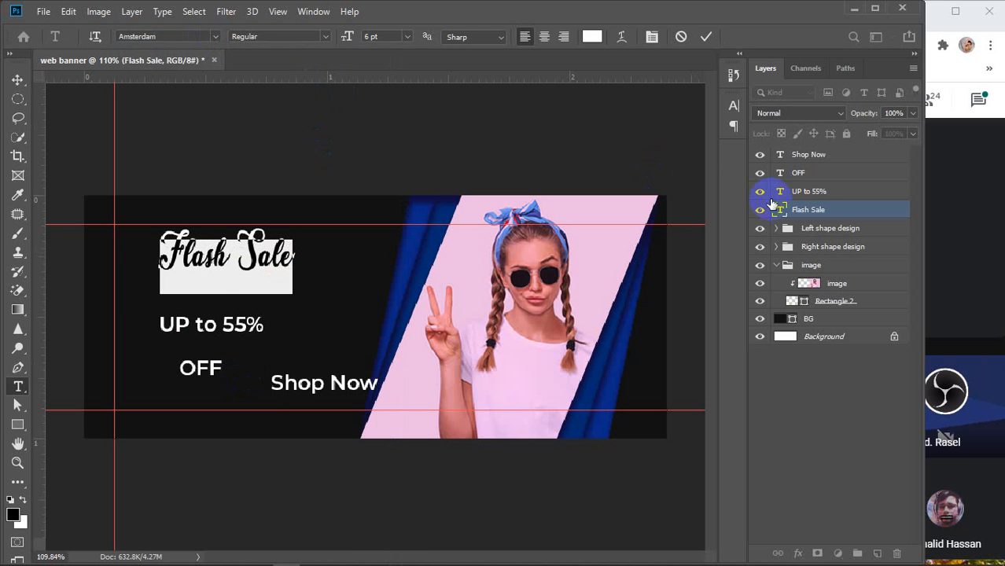
Browse the installed fonts with the headline selected and set Flash Sale to Beautiful People Personal Use
key("ctrl+t")
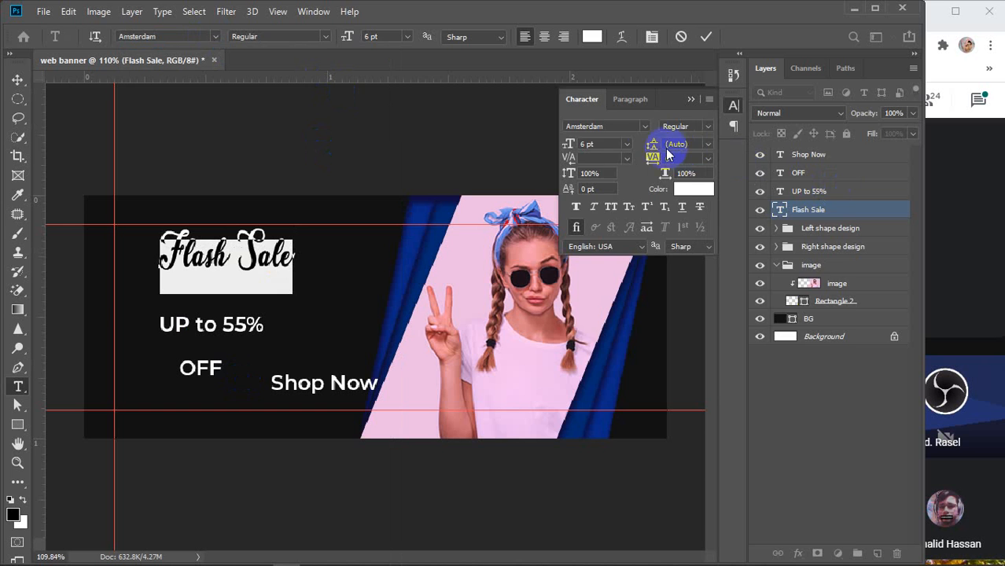
left_click(645, 126)
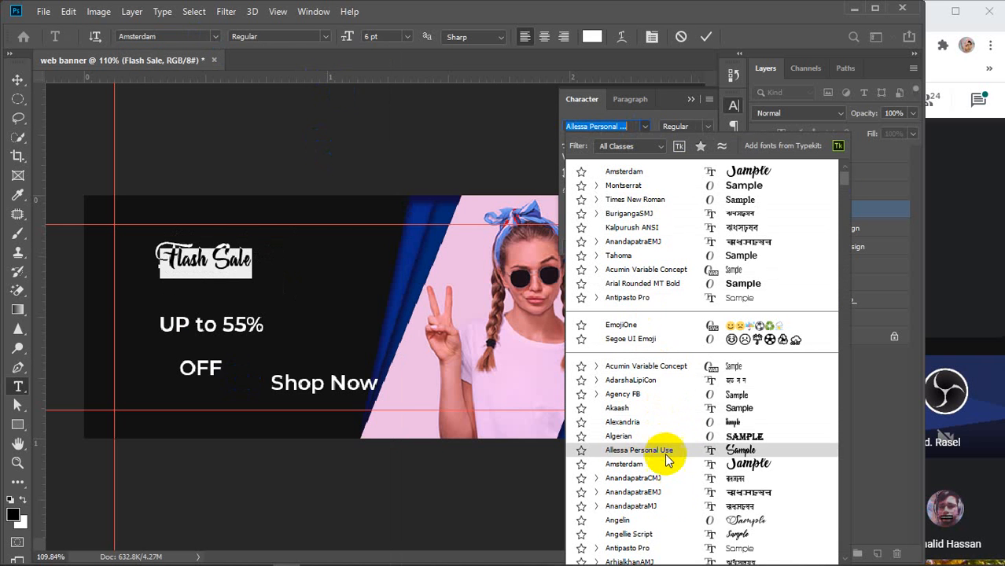
scroll(666, 517, "down", 2)
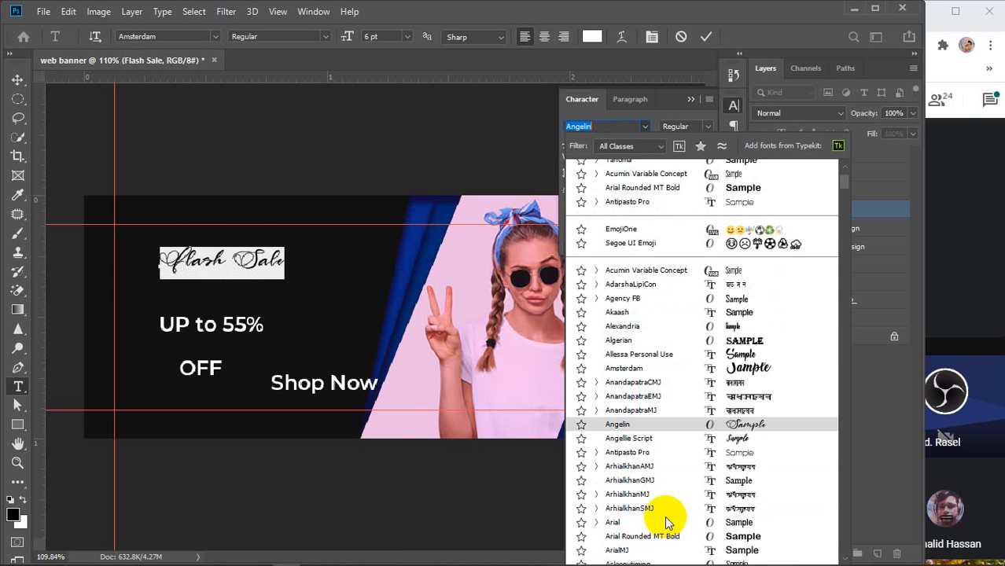
scroll(664, 519, "down", 3)
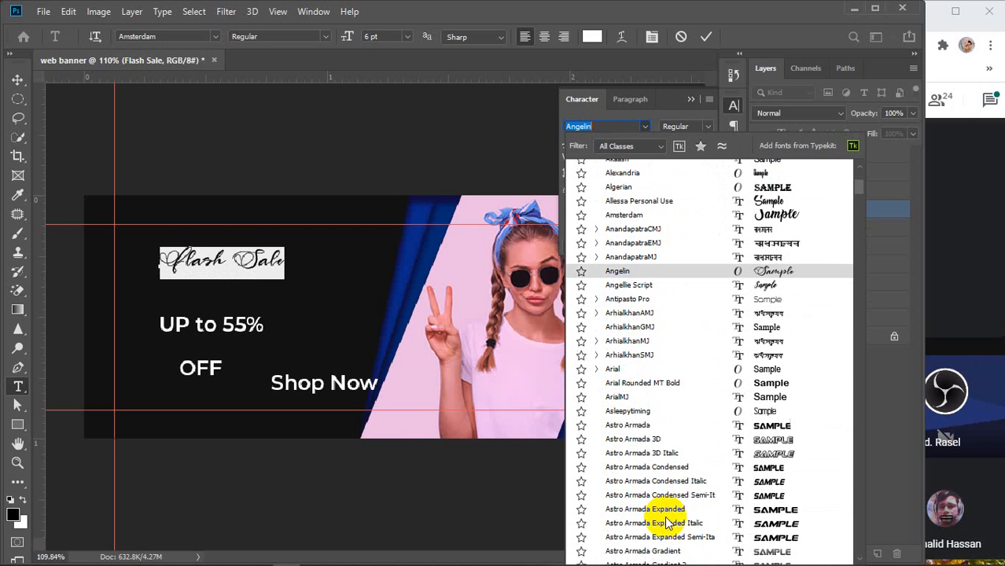
scroll(665, 520, "down", 5)
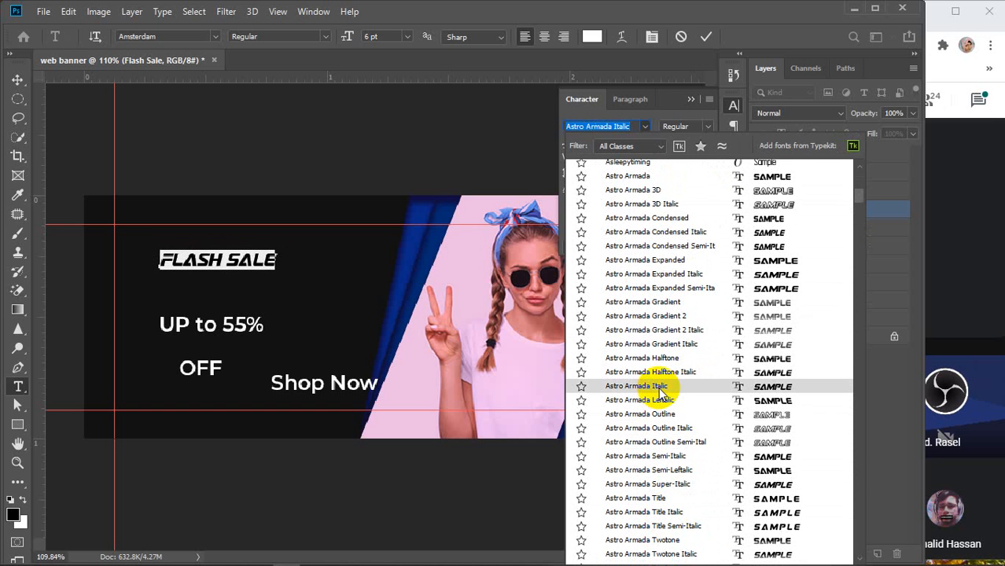
scroll(662, 393, "down", 1)
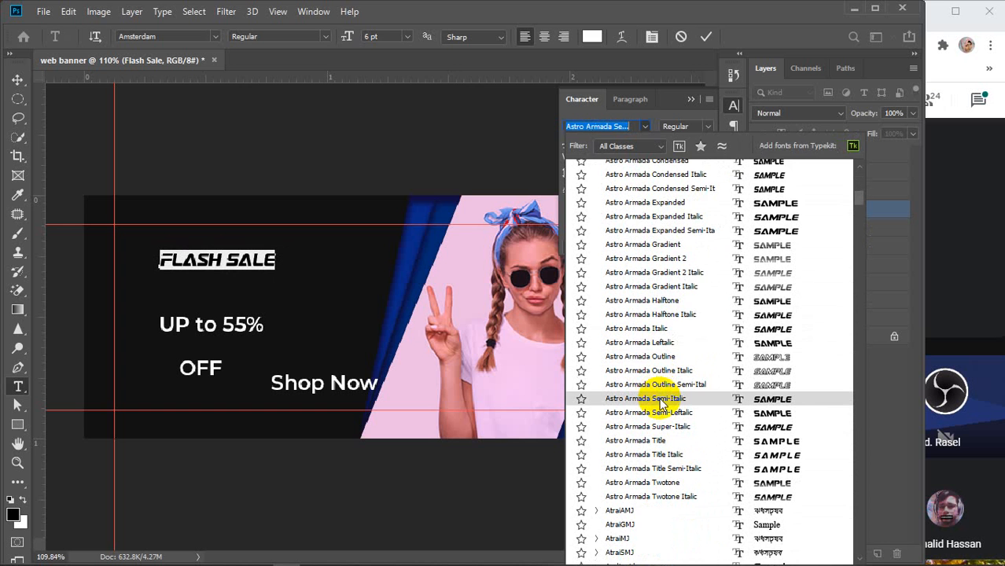
scroll(663, 403, "down", 3)
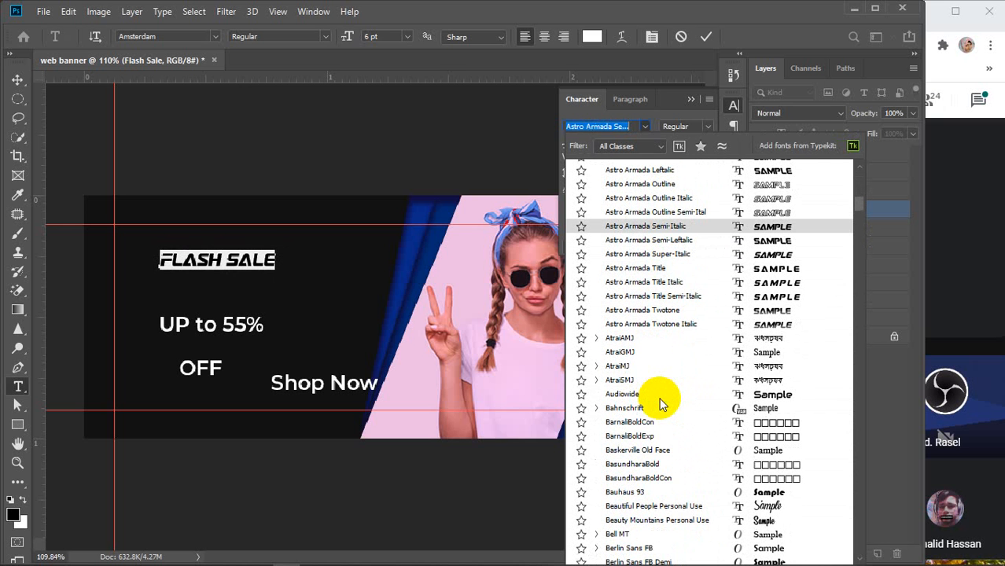
scroll(660, 402, "down", 1)
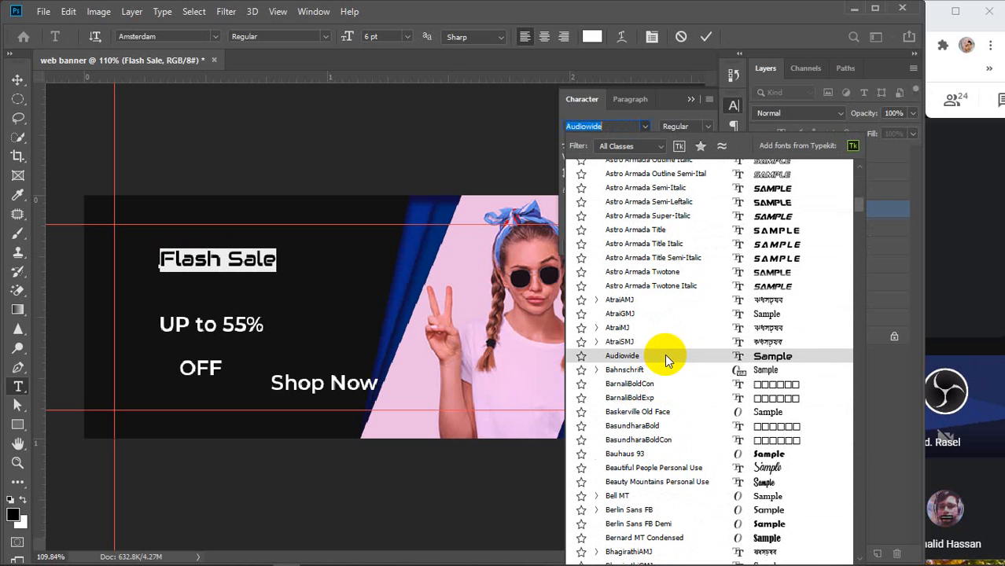
left_click(682, 467)
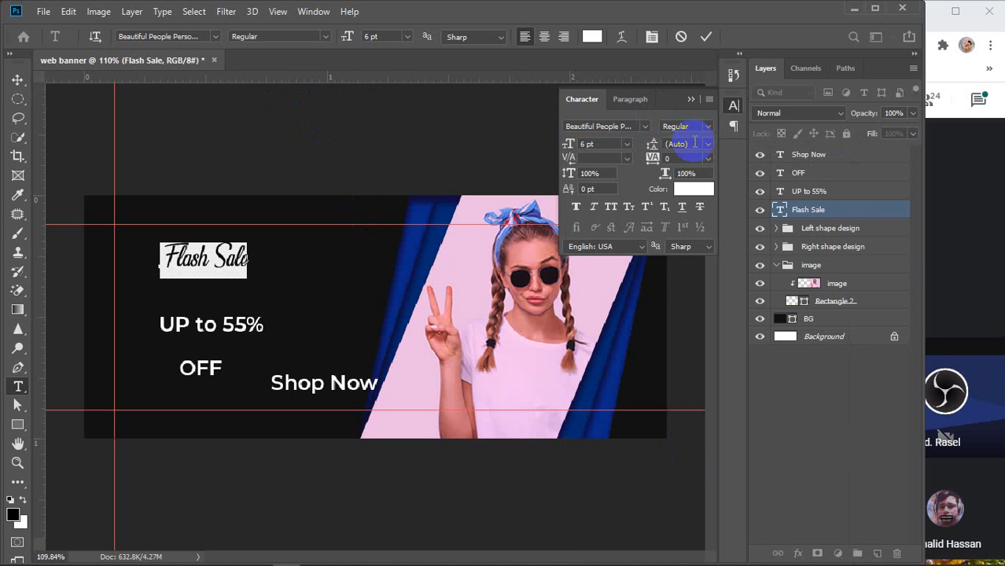
Set the Flash Sale headline's size to 13 pt, keep its color white (ffffff) and commit the text
double_click(614, 145)
type("12")
key("Return")
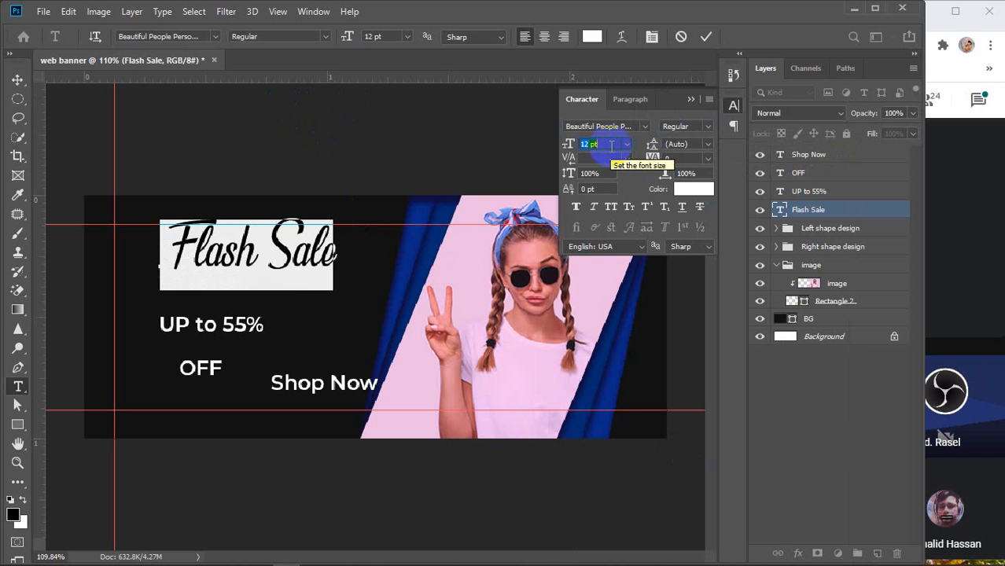
key("Up")
key("Up")
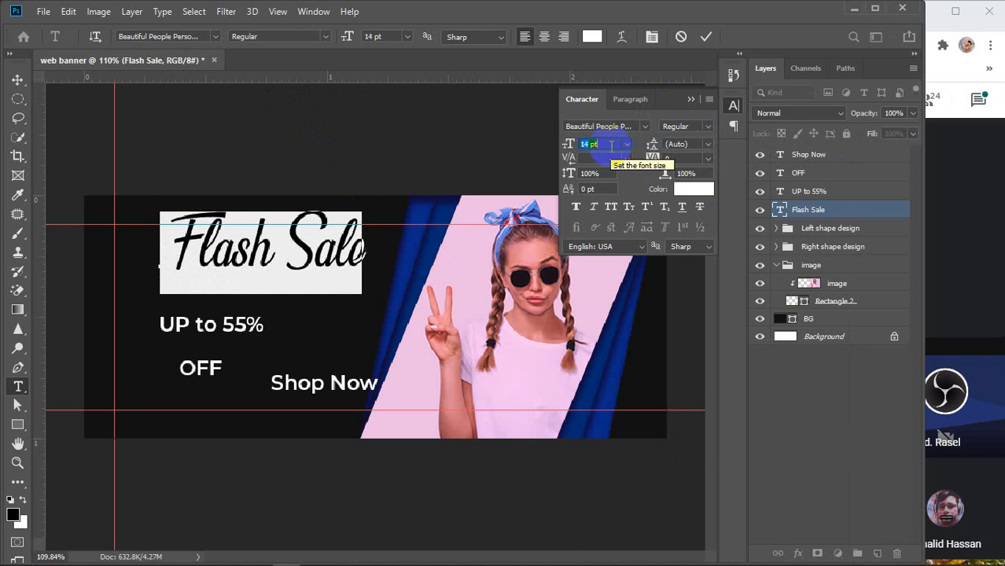
key("Up")
key("Down")
key("Down")
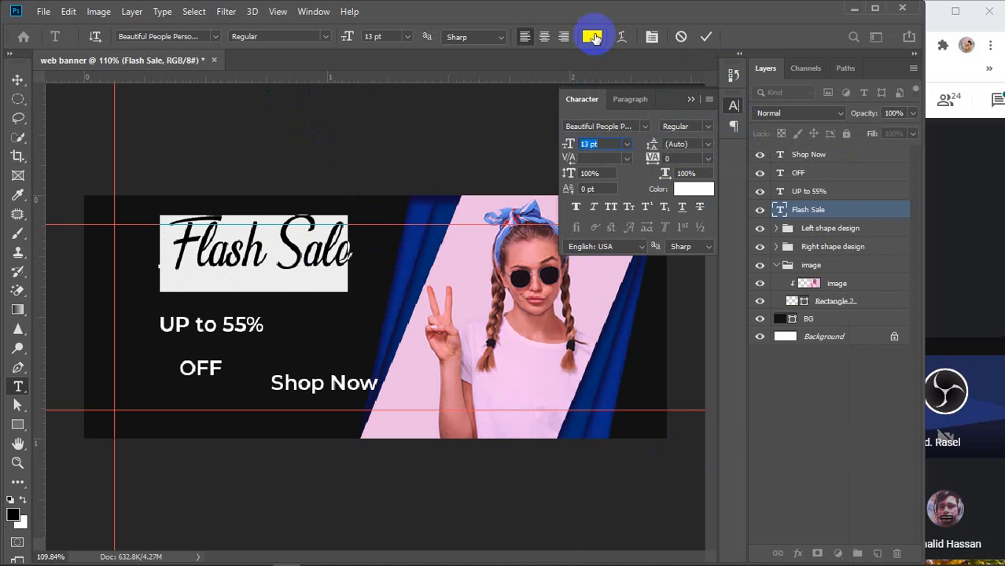
left_click(592, 37)
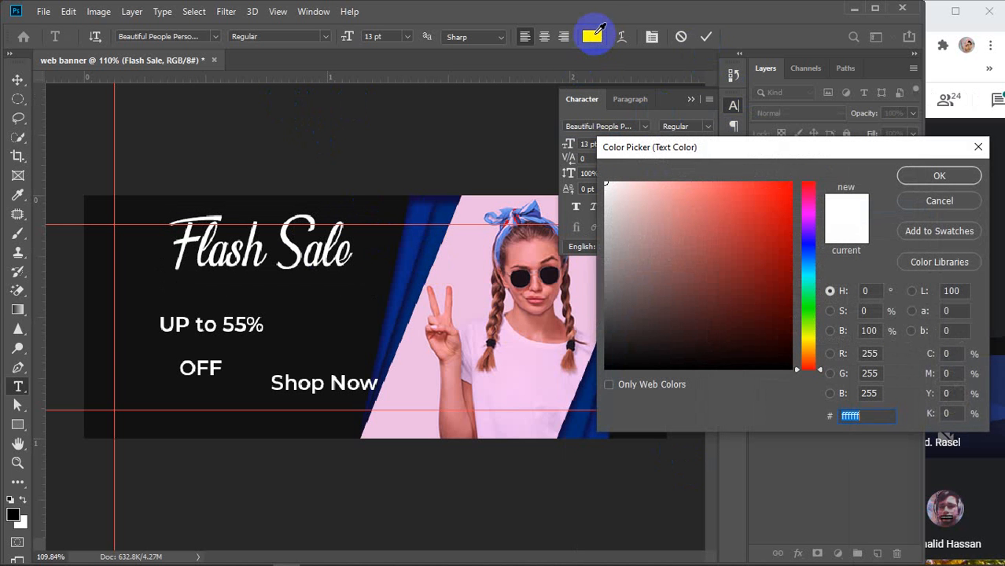
left_click(939, 176)
left_click(706, 37)
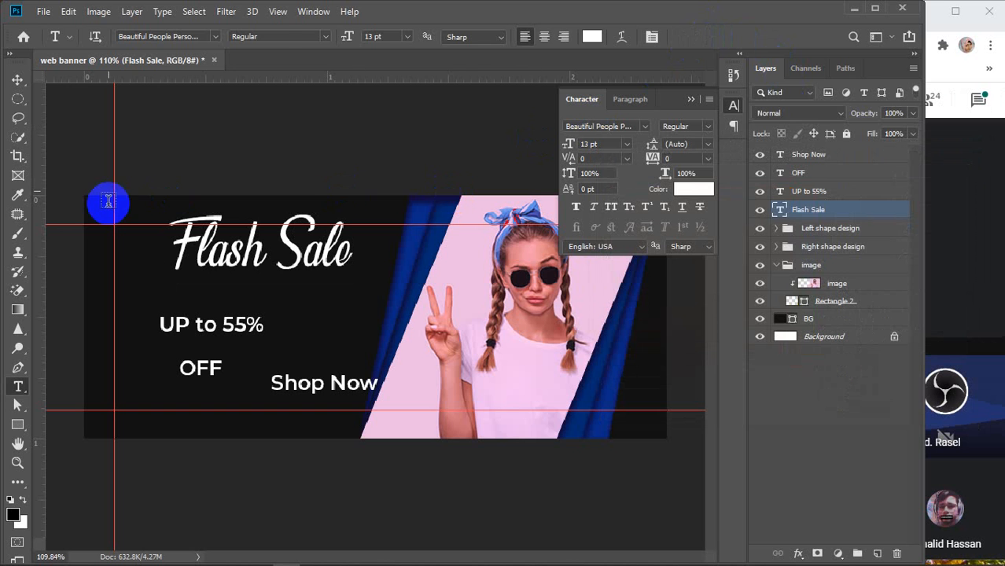
Move the Flash Sale headline down and slightly left so it sits below the upper margin guide
key("v")
left_click_drag(197, 251, 188, 271)
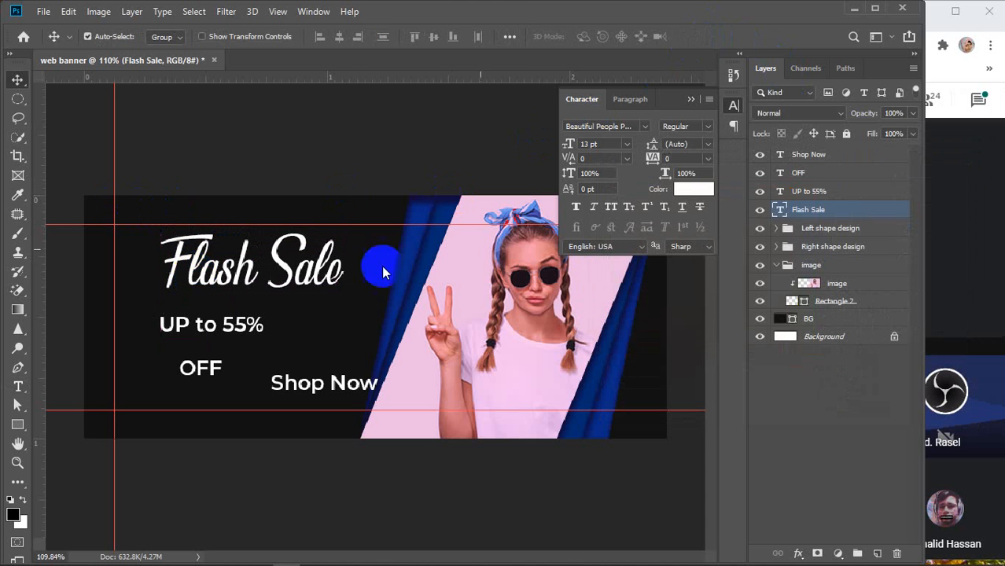
left_click(693, 99)
Change the BG rectangle's fill from solid black to a linear gradient
left_click(832, 324)
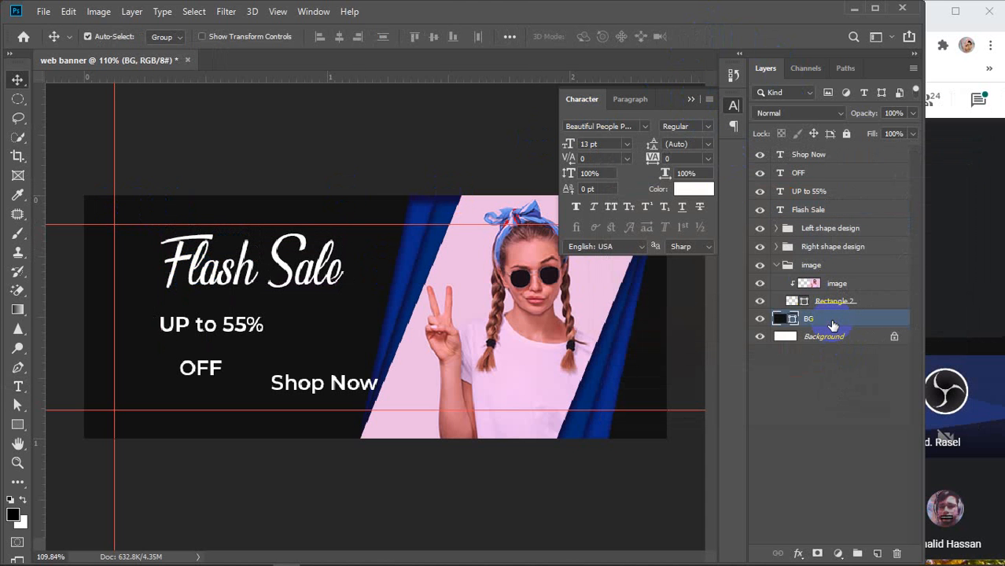
left_click(782, 322)
left_click(18, 425)
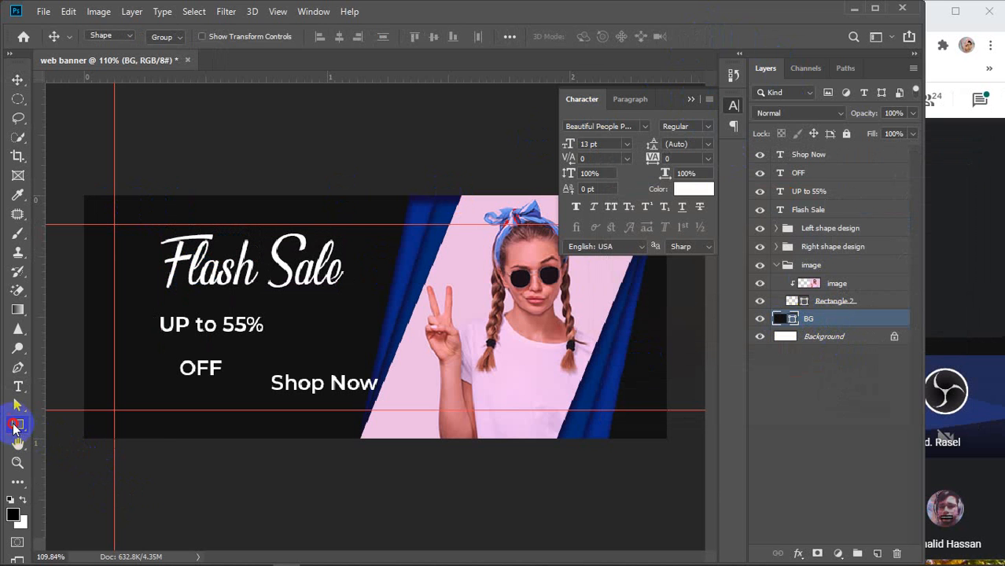
left_click(166, 36)
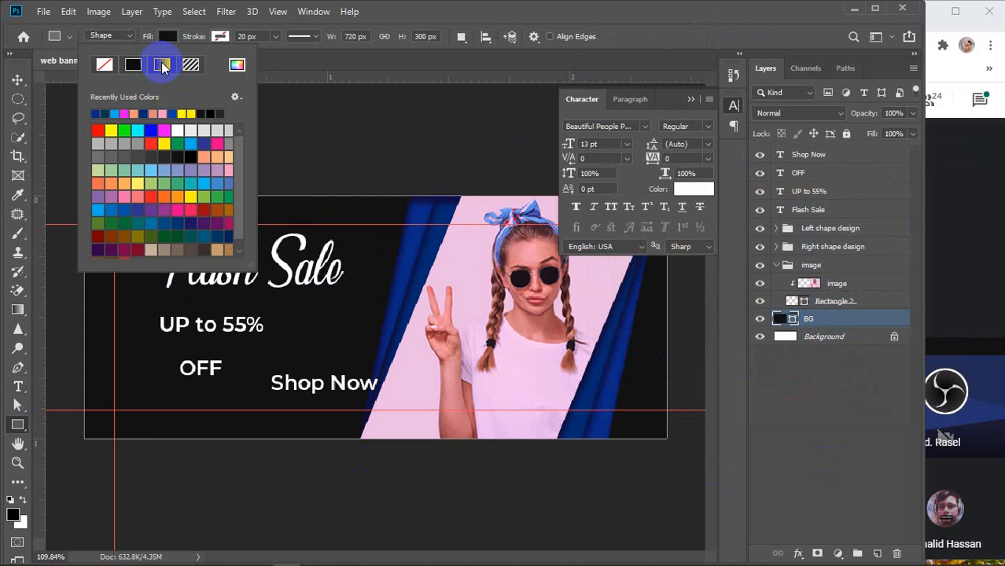
left_click(161, 64)
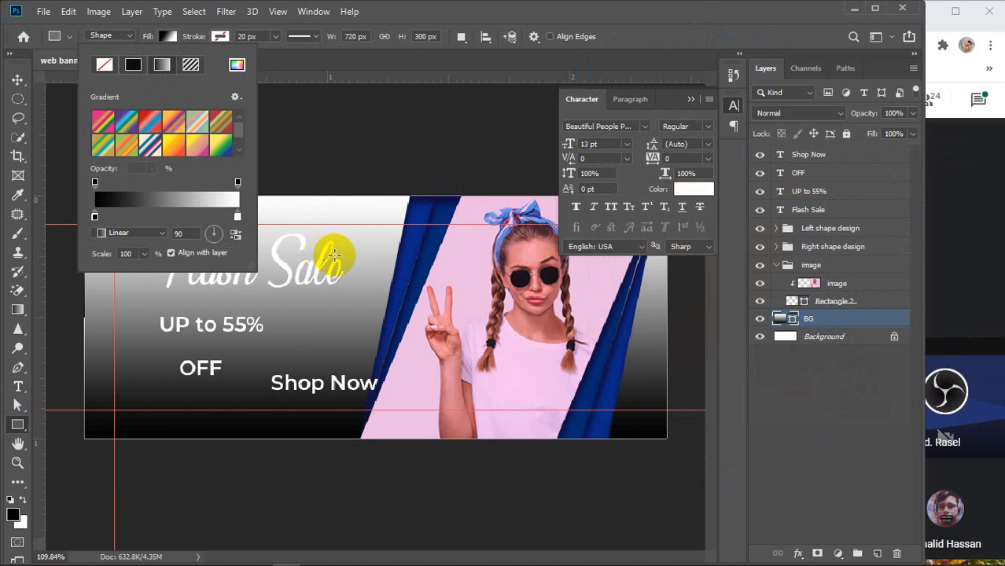
Sample the banner's blue strip for the BG gradient's black start stop, and darken that color to deep navy
left_click(125, 199)
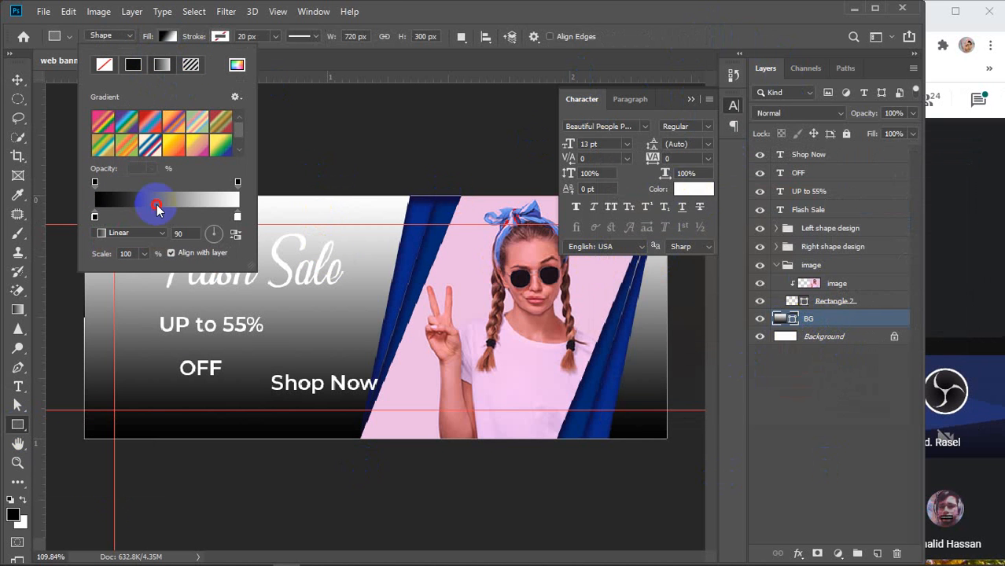
left_click(599, 338)
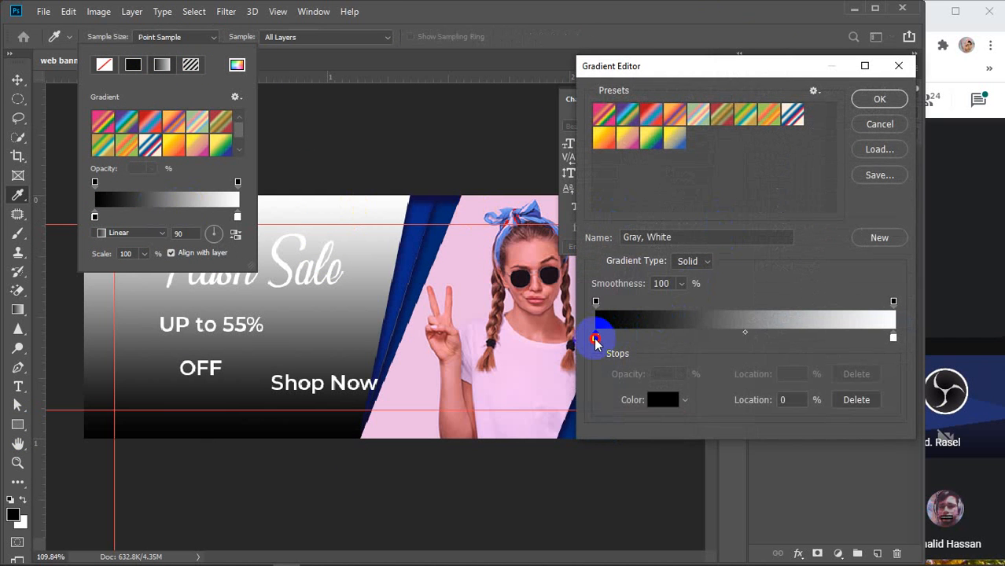
left_click(409, 271)
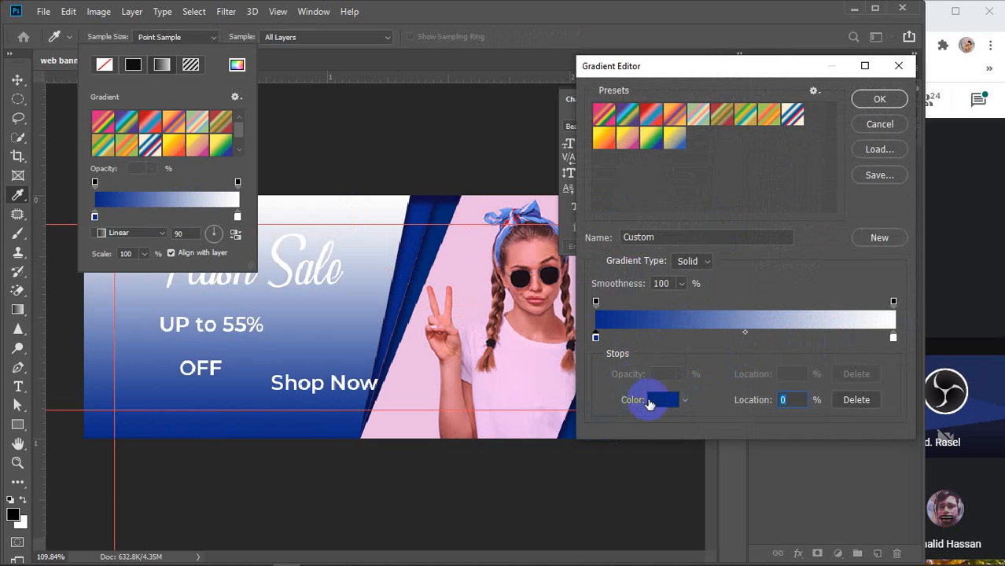
left_click(649, 401)
mouse_move(767, 341)
left_mouse_down()
mouse_move(793, 340)
mouse_move(790, 327)
left_mouse_up()
left_click(941, 178)
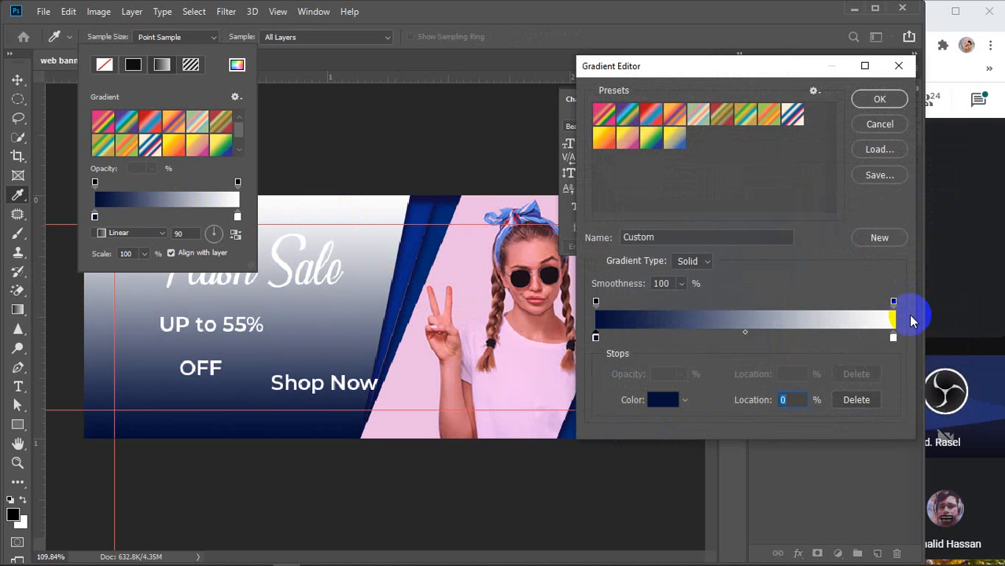
Add a color stop at 50% to the BG gradient and make it deep blue
left_click(893, 339)
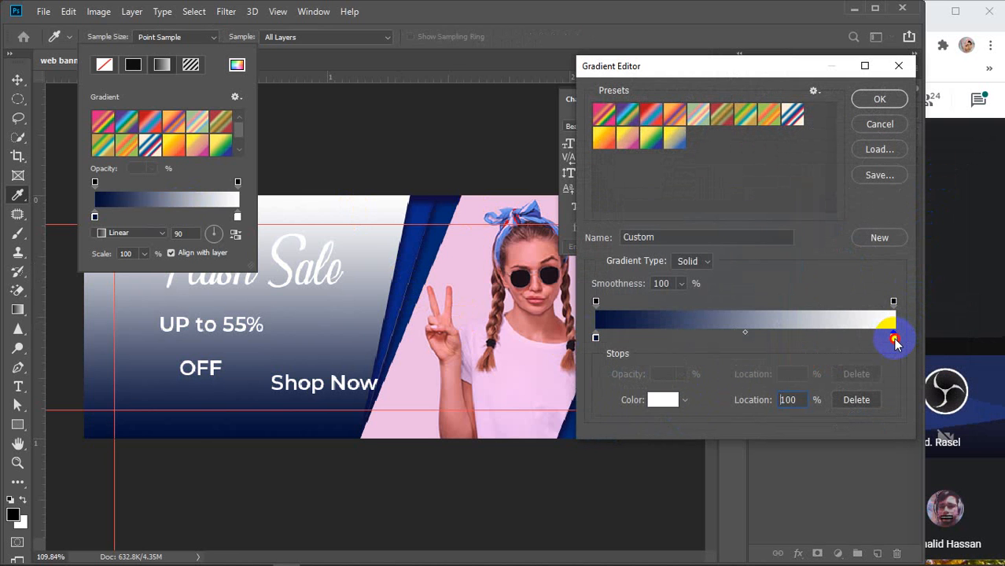
mouse_move(893, 340)
left_mouse_down()
mouse_move(748, 346)
mouse_move(897, 328)
mouse_move(780, 328)
mouse_move(897, 338)
left_mouse_up()
left_click(744, 338)
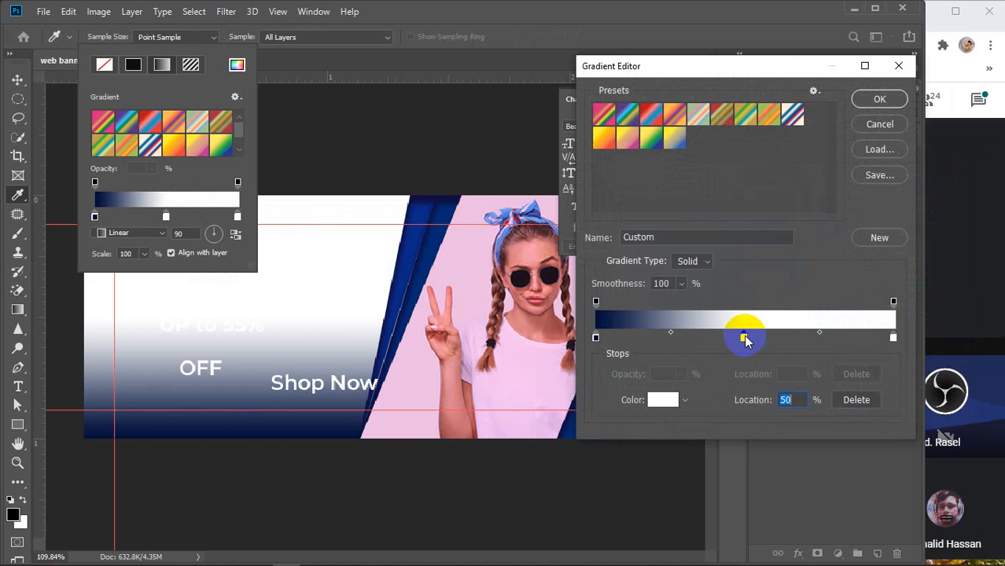
left_click(662, 399)
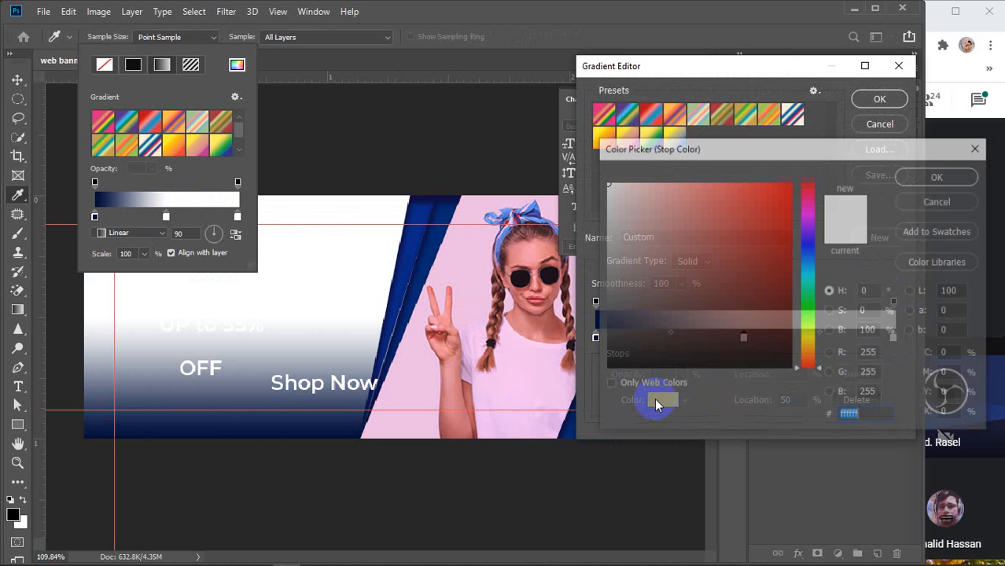
left_click(808, 244)
left_click(790, 171)
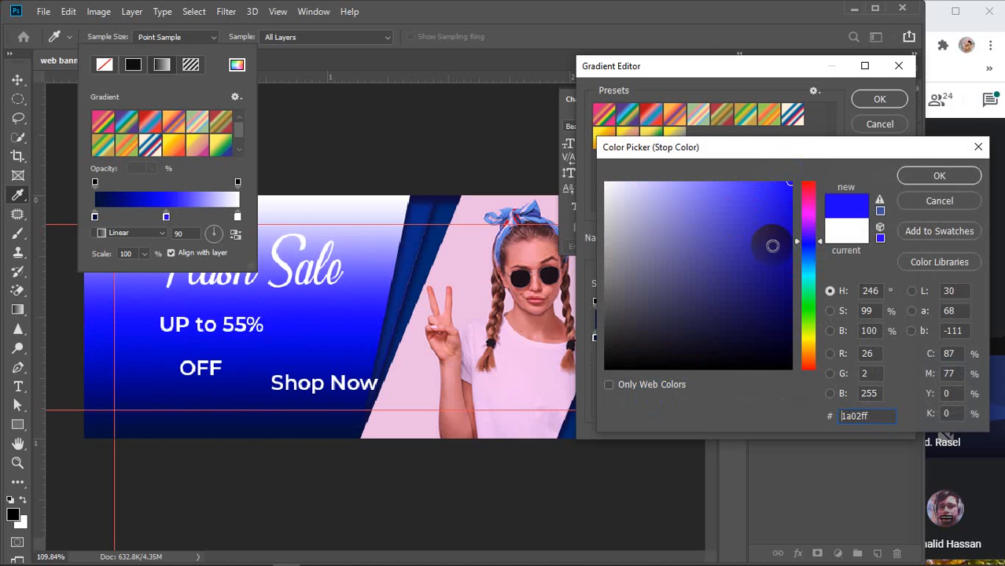
mouse_move(804, 246)
left_mouse_down()
mouse_move(808, 256)
mouse_move(808, 247)
left_mouse_up()
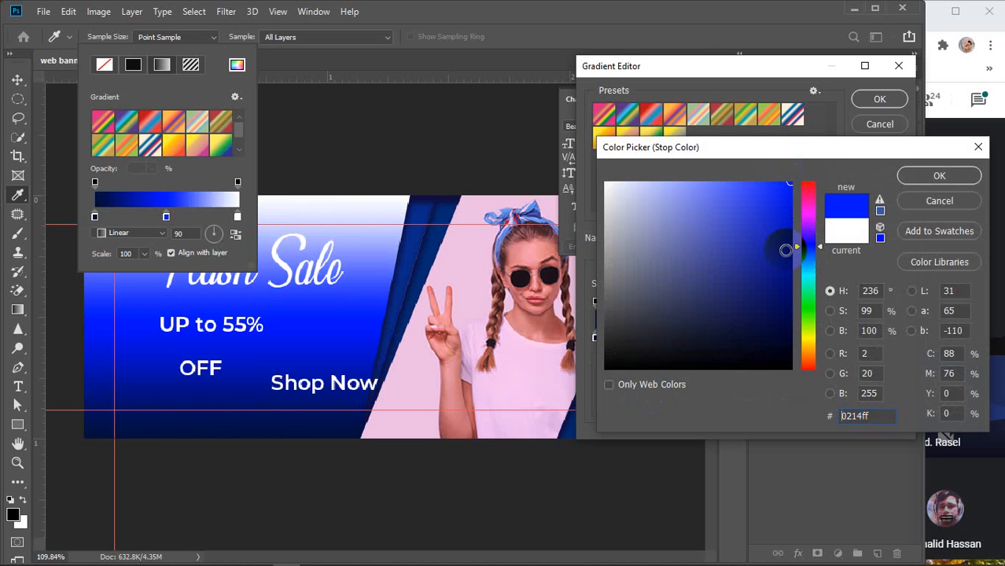
left_click(787, 254)
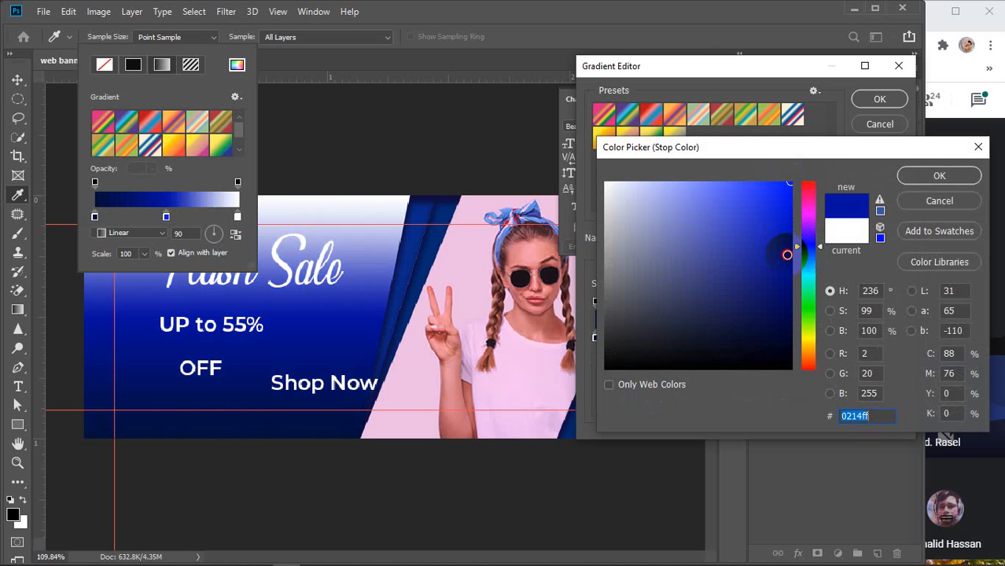
left_click(924, 177)
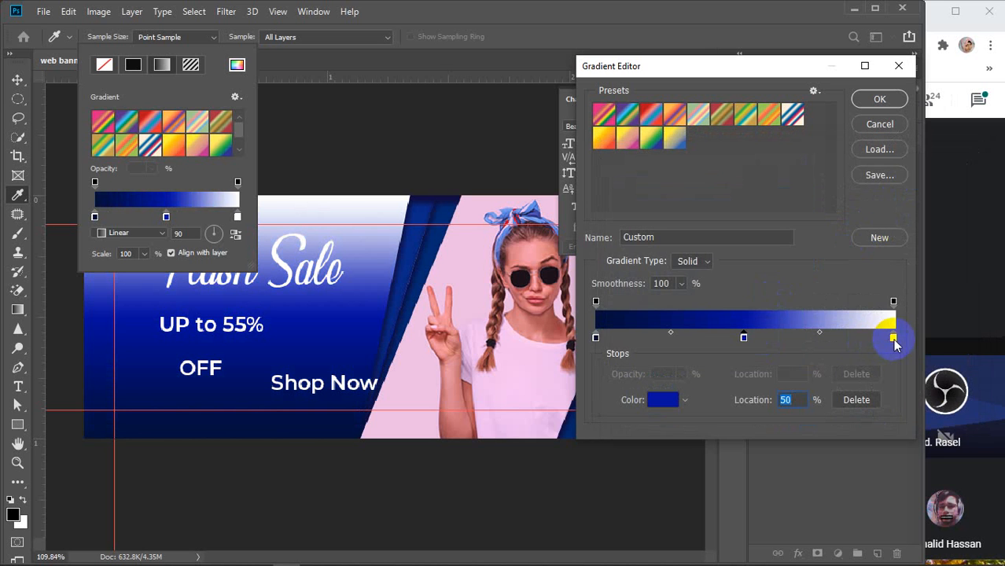
Change the BG gradient's white end stop at 100% to bright purple (9c00ff)
left_click(892, 339)
left_click(662, 400)
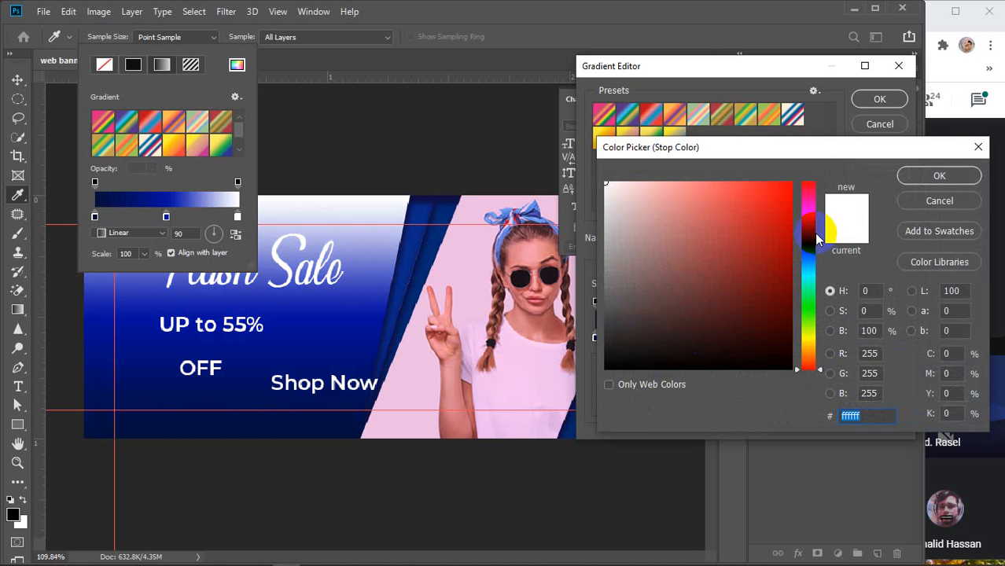
left_click(809, 228)
left_click(791, 182)
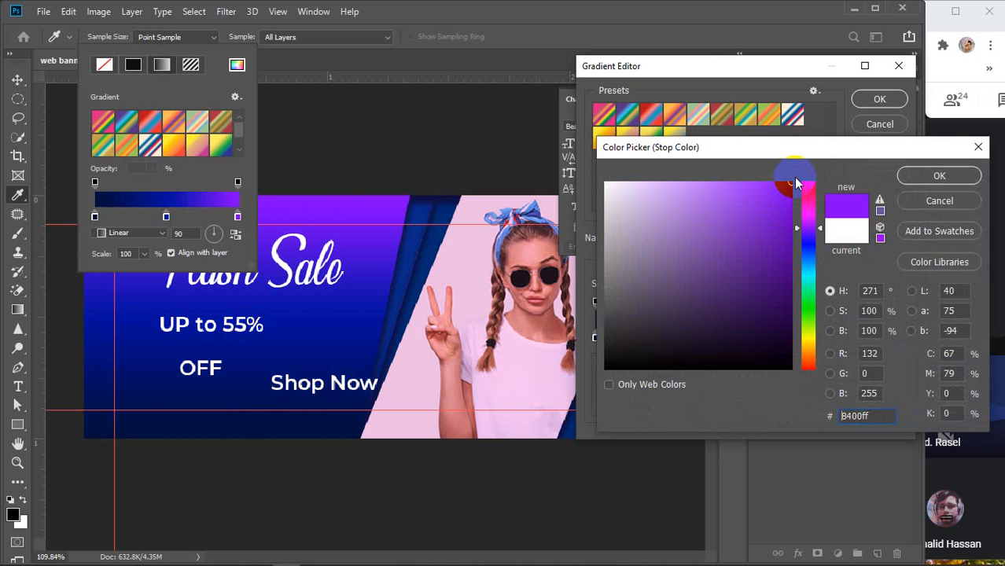
left_click(809, 226)
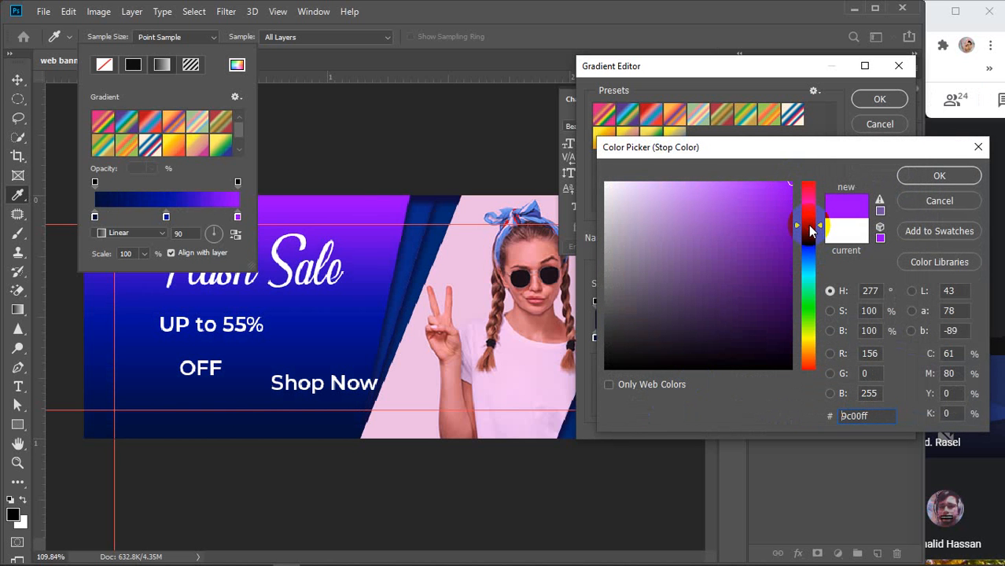
left_click(921, 175)
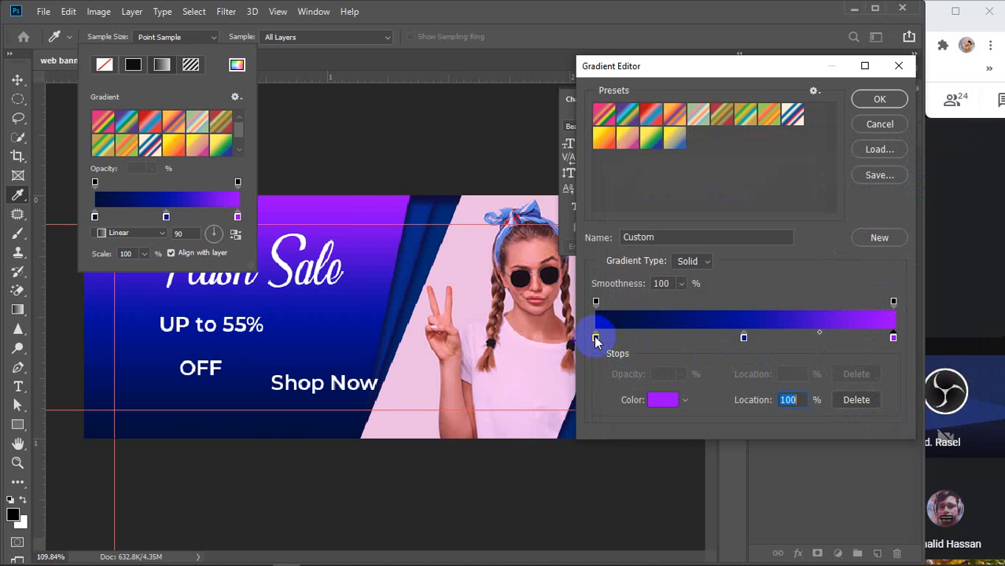
Adjust the BG gradient's start stop to a slightly less saturated dark navy and accept the gradient
left_click(595, 338)
left_click(662, 399)
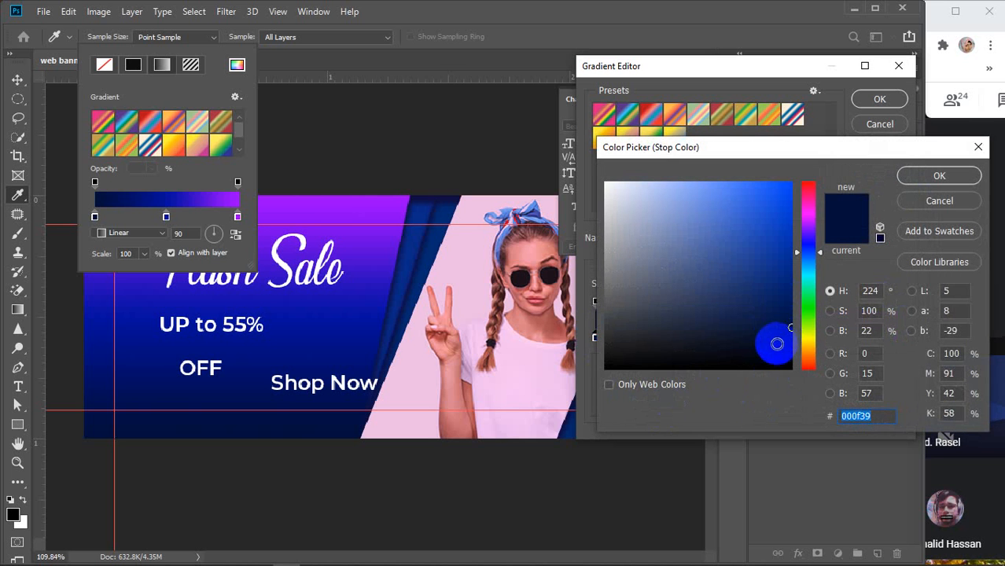
left_click(777, 331)
left_click(918, 177)
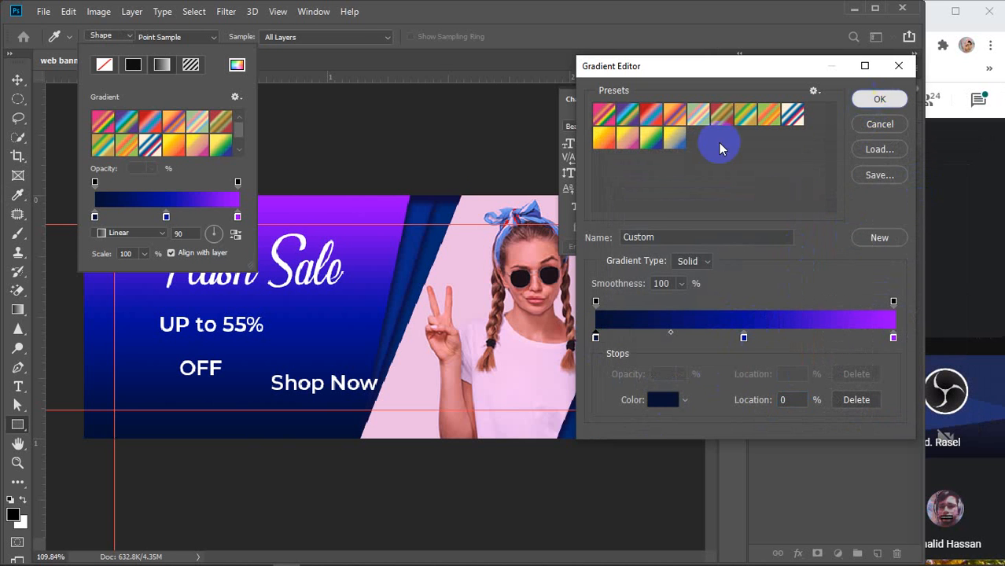
key("Return")
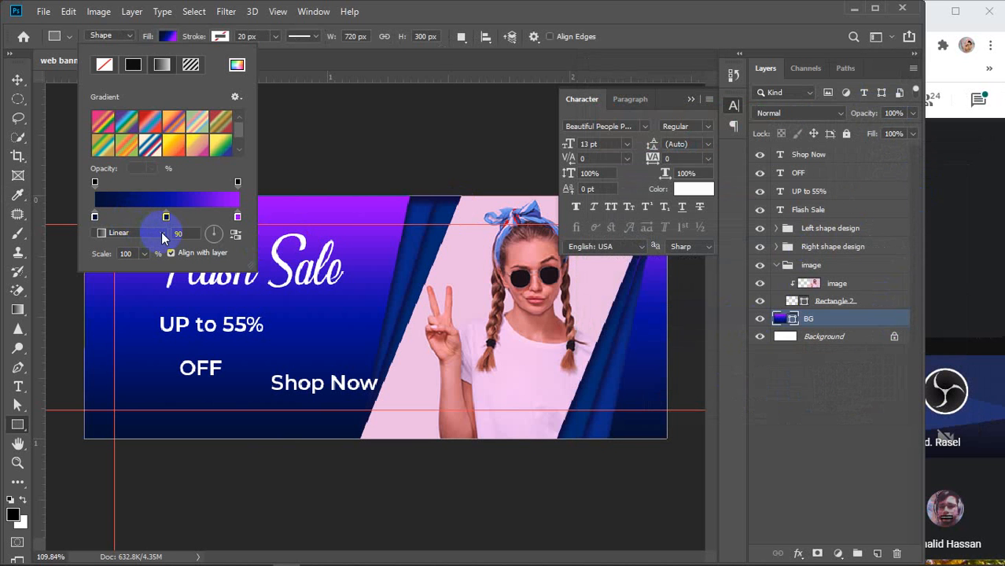
Try a 122% scale and a reversed direction on the BG gradient
left_click(143, 254)
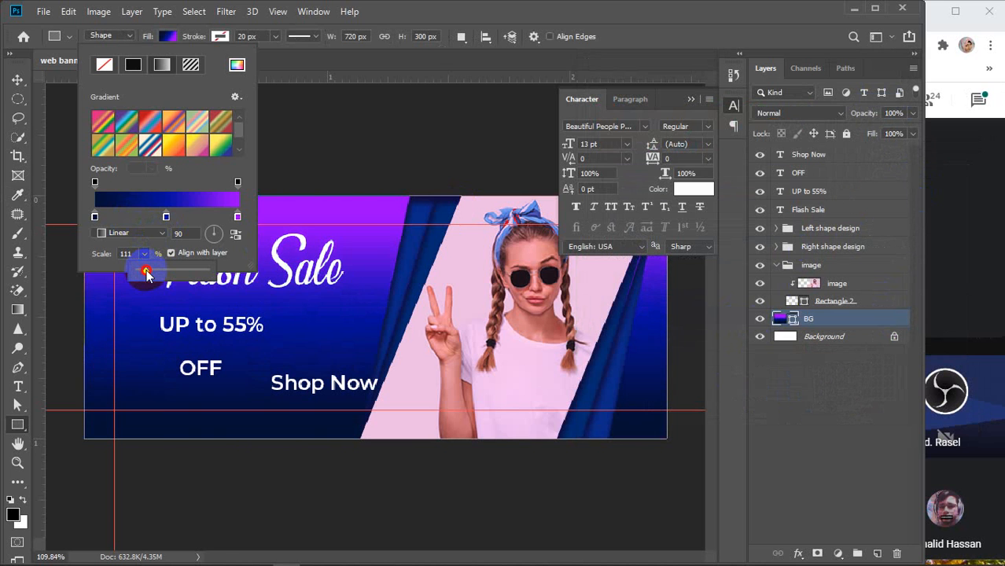
left_click_drag(146, 272, 148, 274)
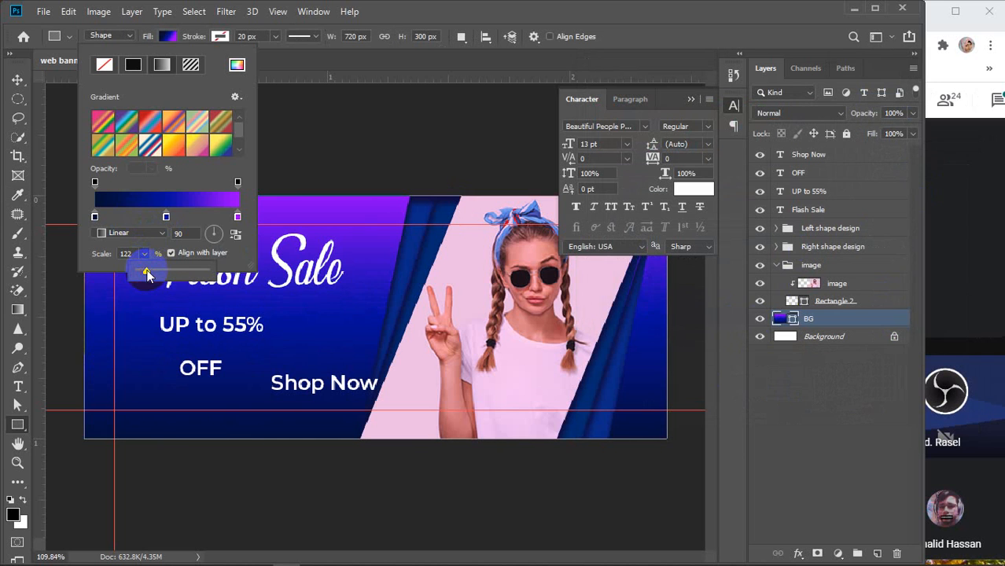
left_click(235, 234)
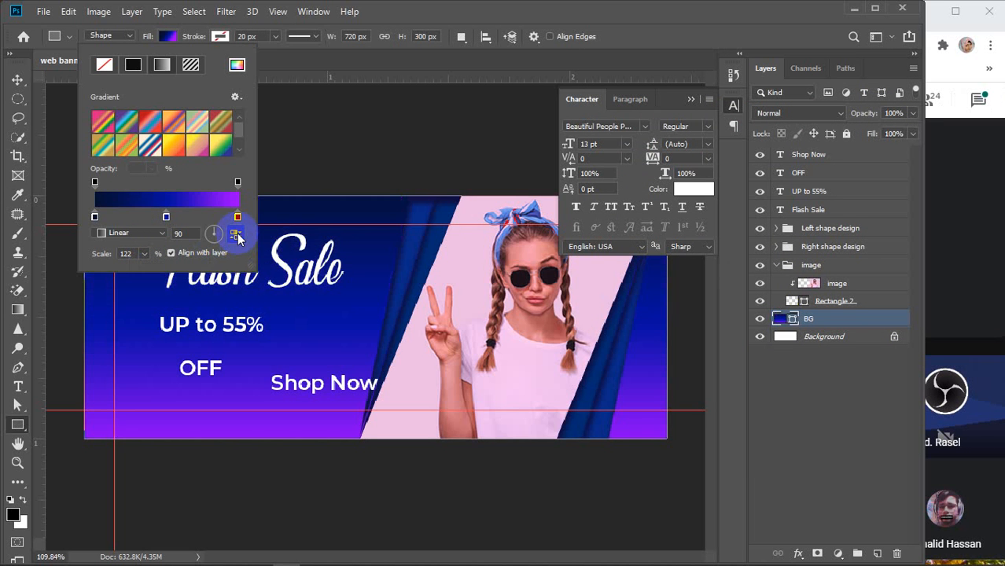
left_click(234, 234)
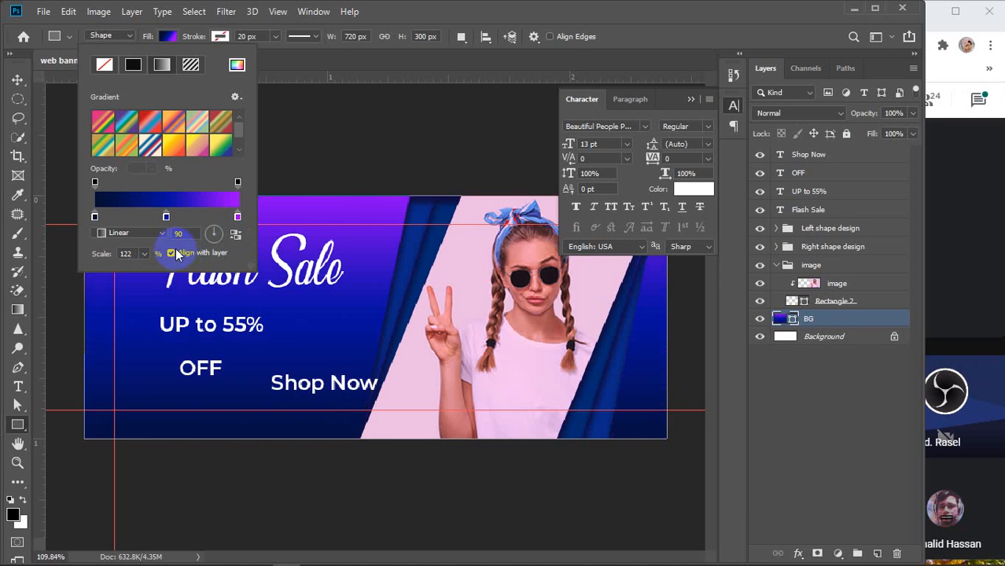
Try the BG gradient at 66 and 121 degrees, and return its angle to 90
left_click(217, 233)
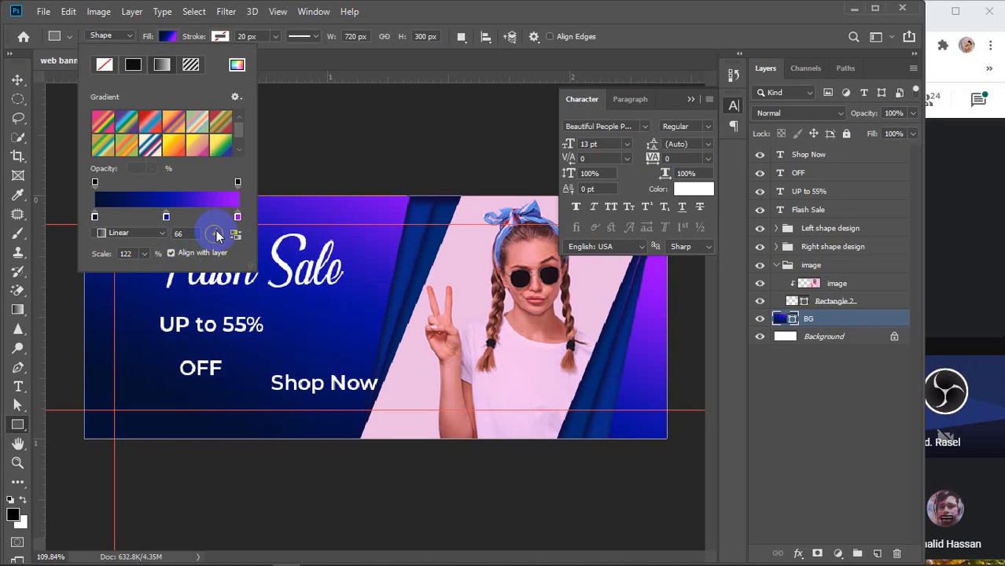
left_click(209, 229)
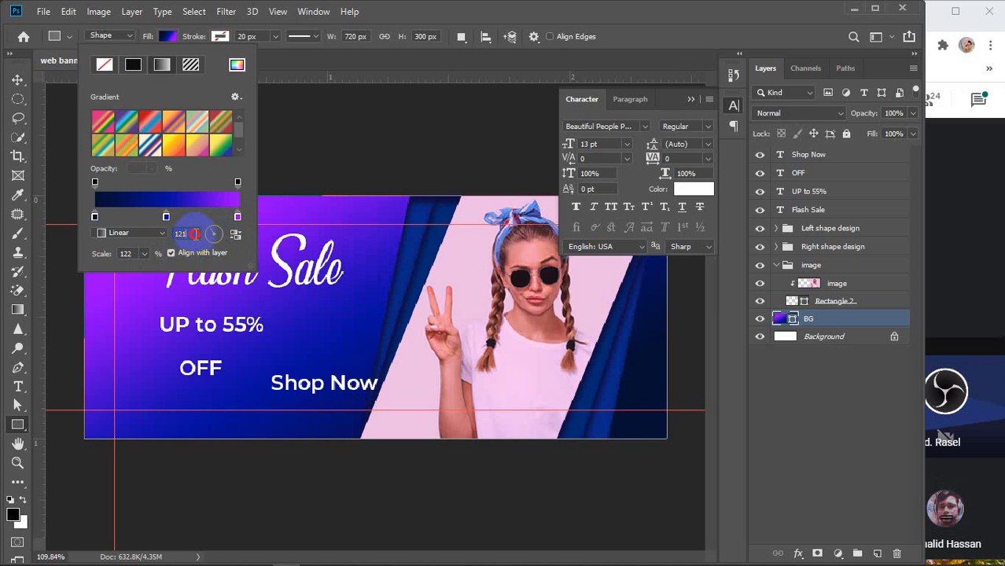
left_click(173, 235)
type("90")
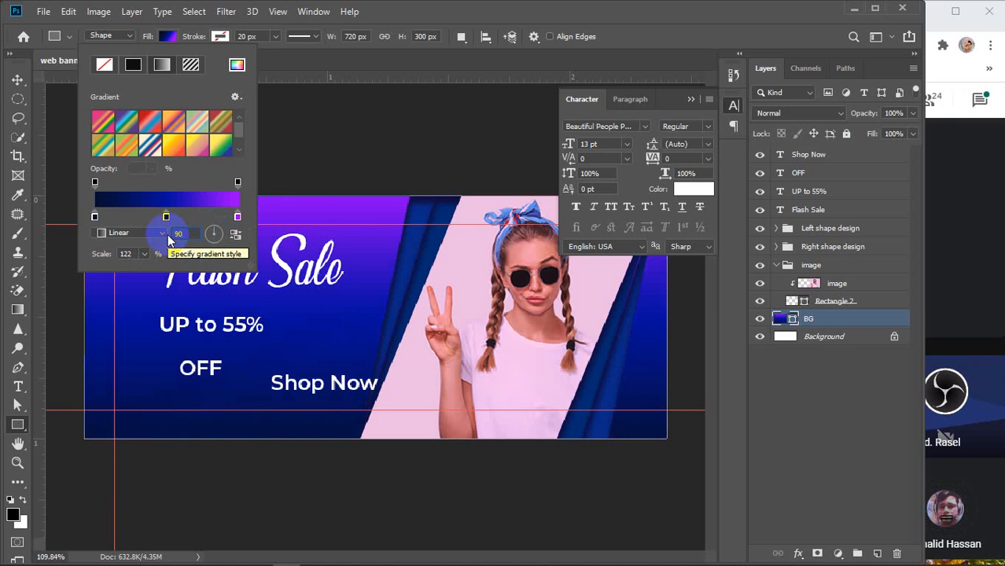
Reduce the BG gradient's scale to about 106%, close the fill settings and deselect the layer
left_click(133, 255)
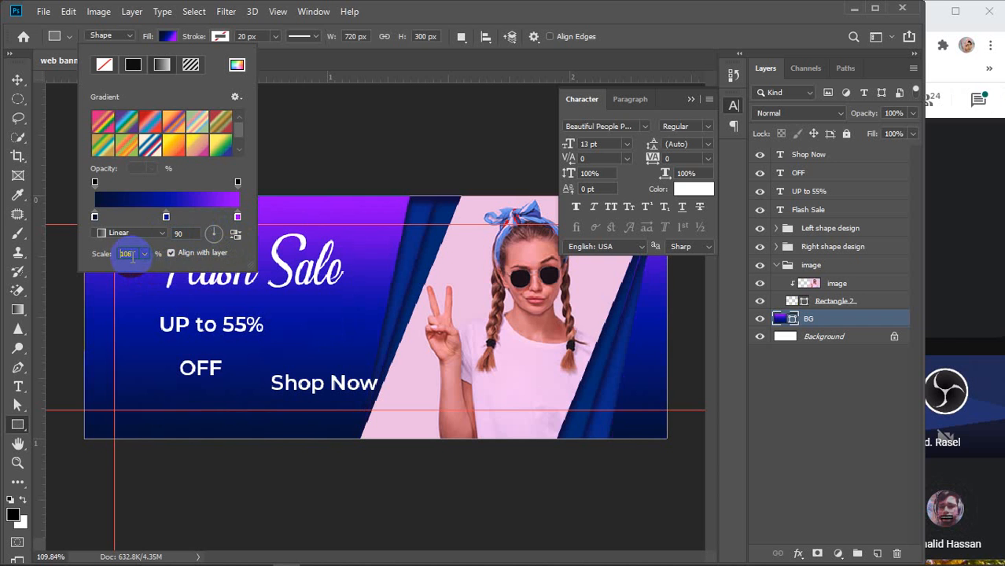
key("Up")
key("Up")
key("Up")
left_click(168, 36)
left_click(17, 79)
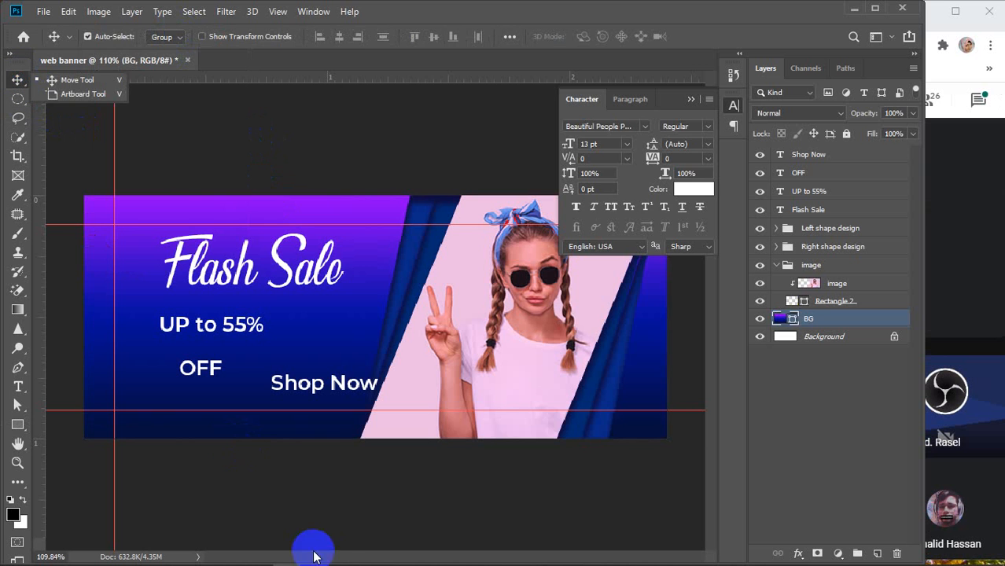
left_click(330, 516)
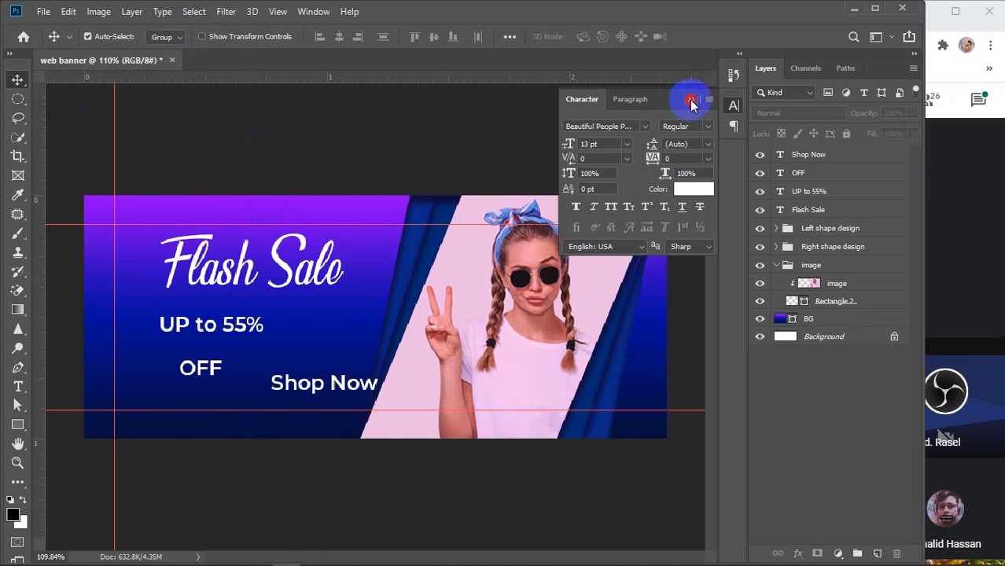
Collapse the text settings covering the canvas and move the Flash Sale headline slightly left
left_click(690, 102)
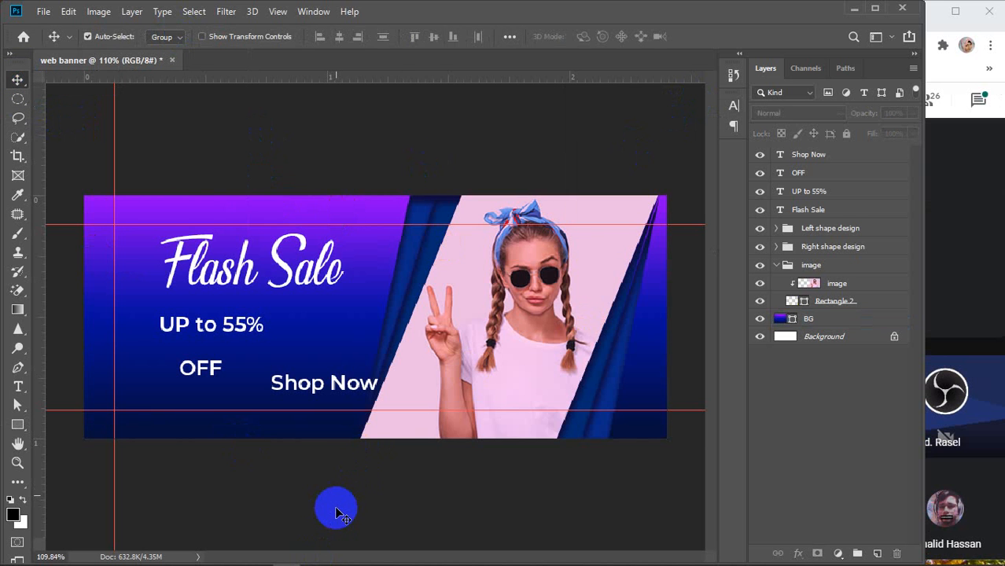
left_click(212, 273)
left_click_drag(213, 274, 203, 274)
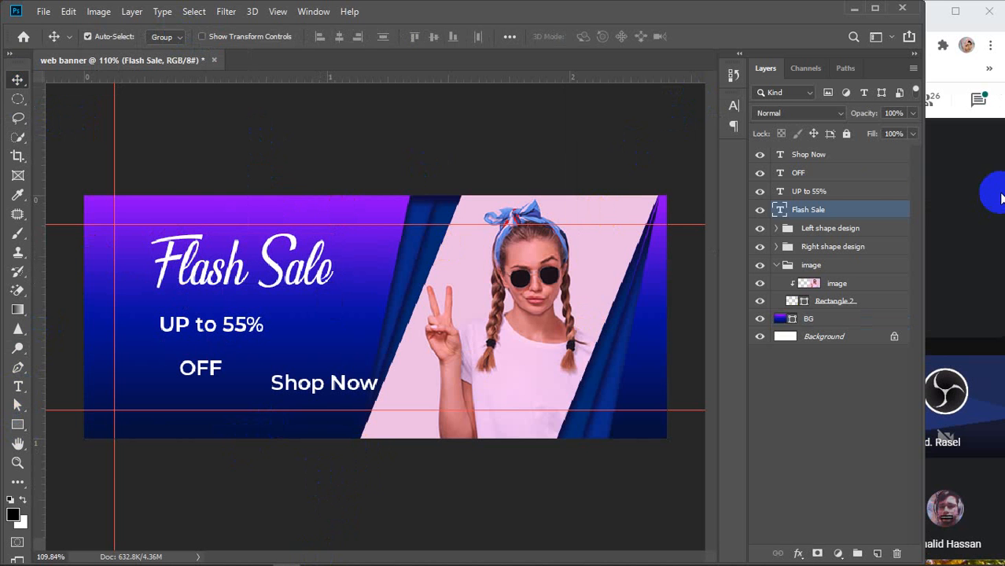
Select all the text of the Flash Sale headline and open its text colour for editing alongside the character settings
double_click(779, 211)
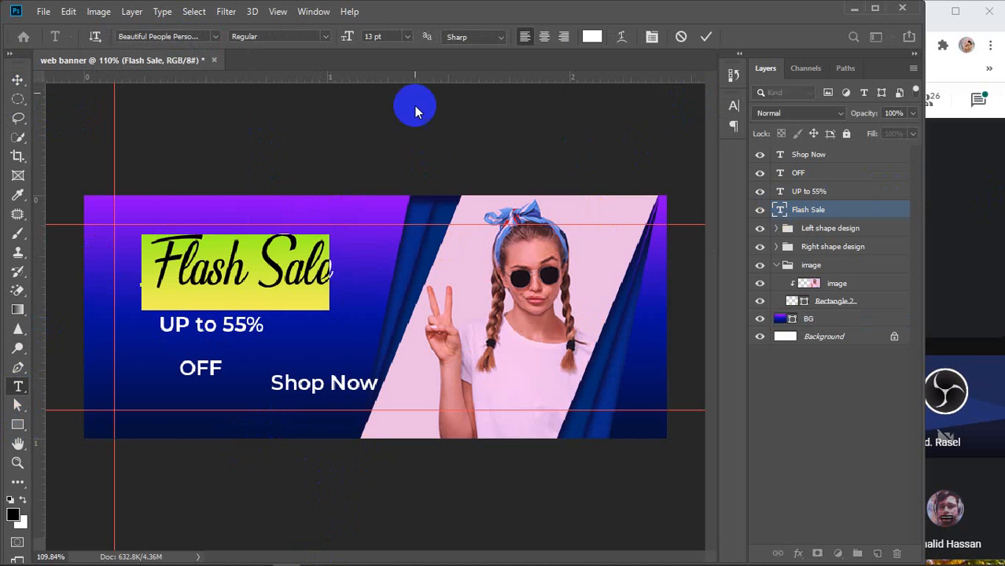
left_click(590, 37)
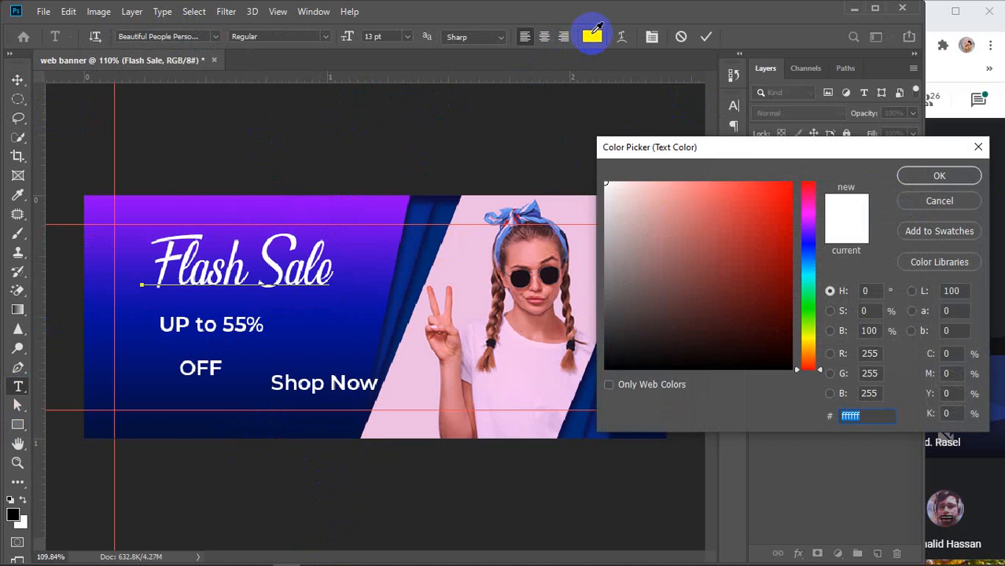
left_click(964, 210)
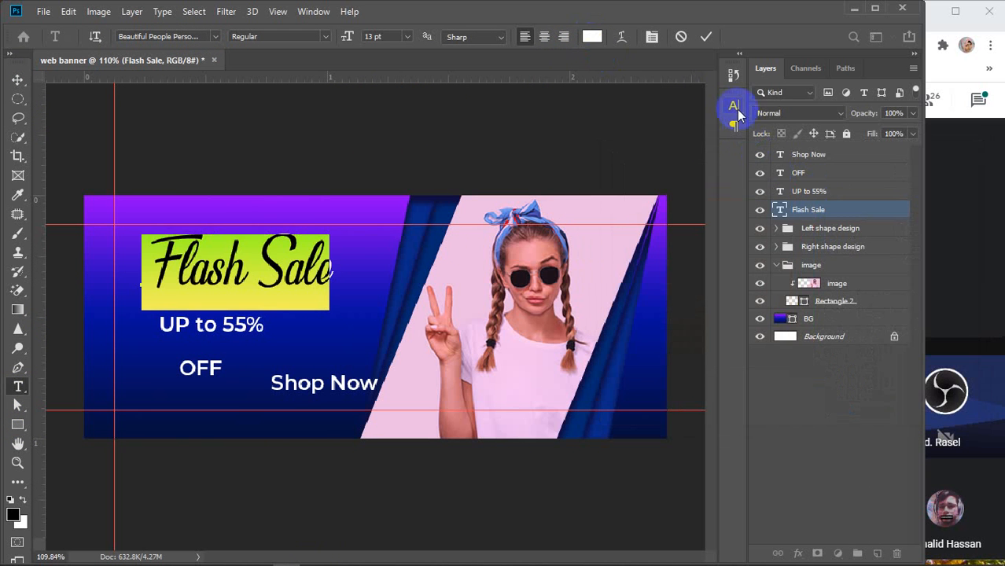
left_click(733, 105)
left_click(686, 189)
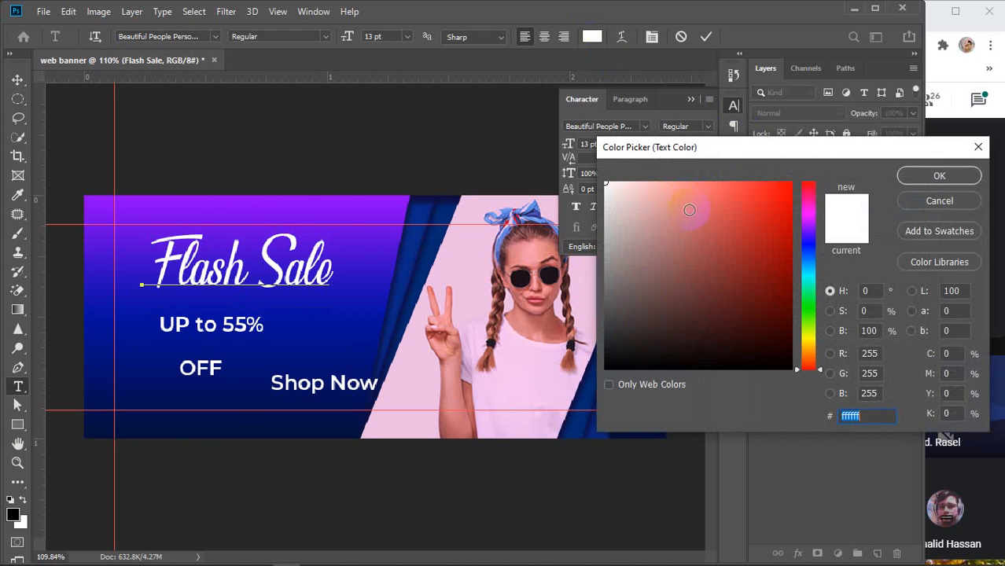
Try bright yellow, magenta, red and light pink ff88f5 as the Flash Sale headline's text colour
left_click(805, 338)
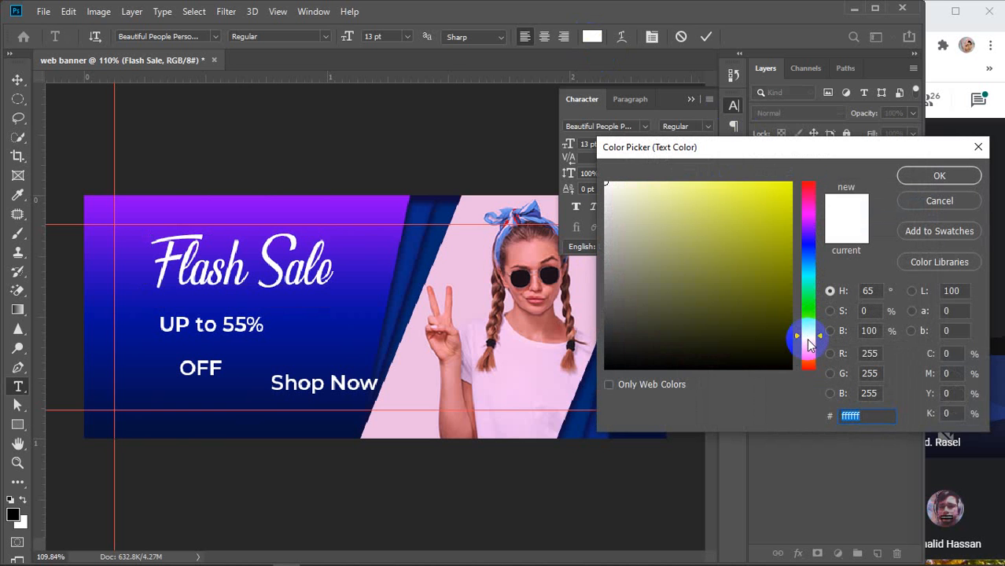
mouse_move(765, 272)
left_mouse_down()
mouse_move(801, 164)
mouse_move(803, 171)
left_mouse_up()
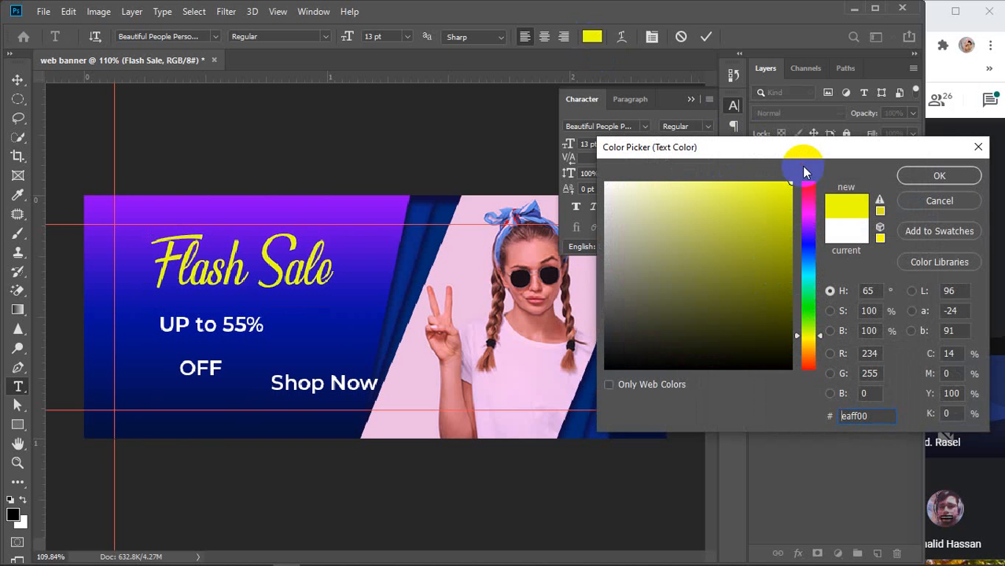
left_click(807, 212)
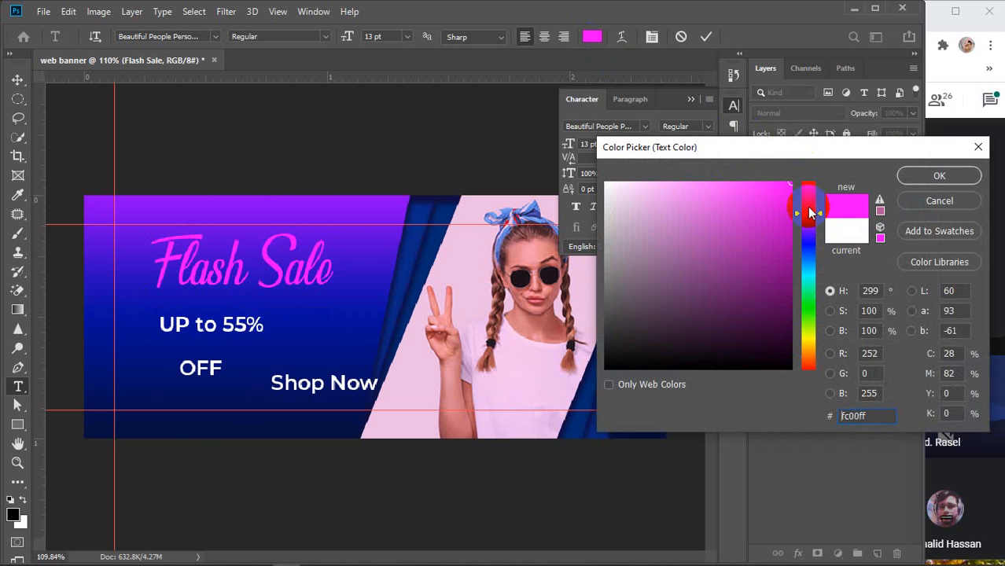
left_click_drag(810, 212, 816, 179)
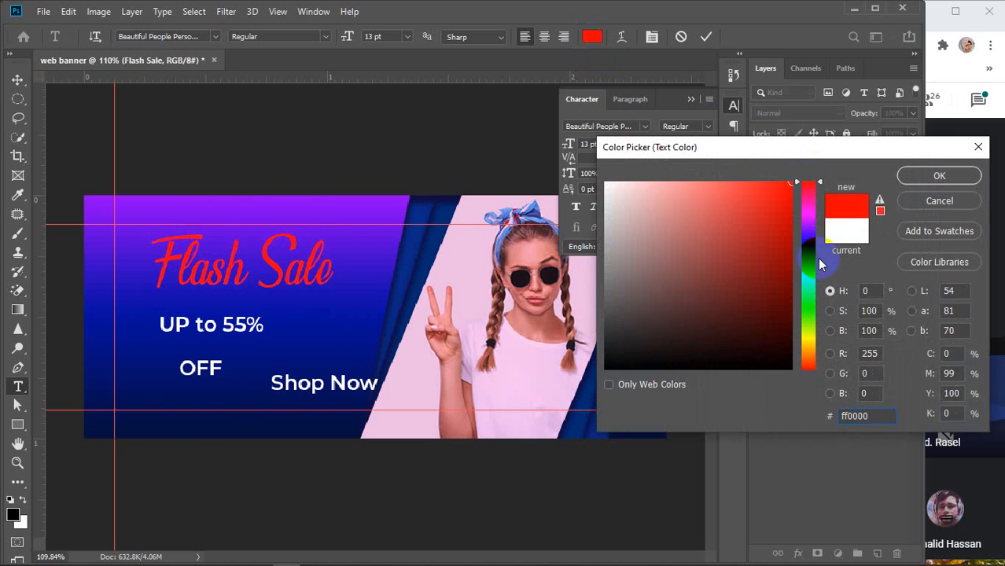
left_click(807, 336)
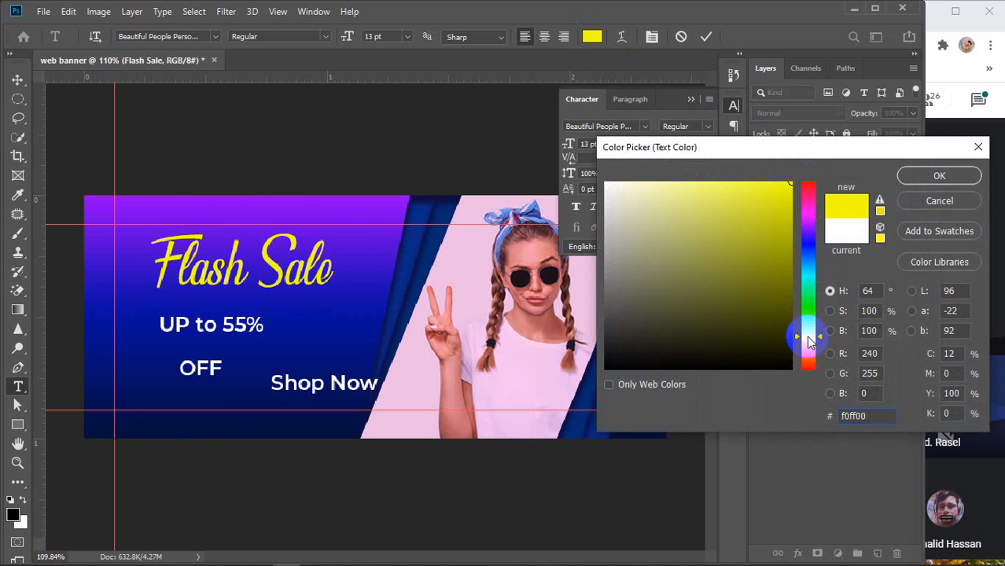
left_click(805, 210)
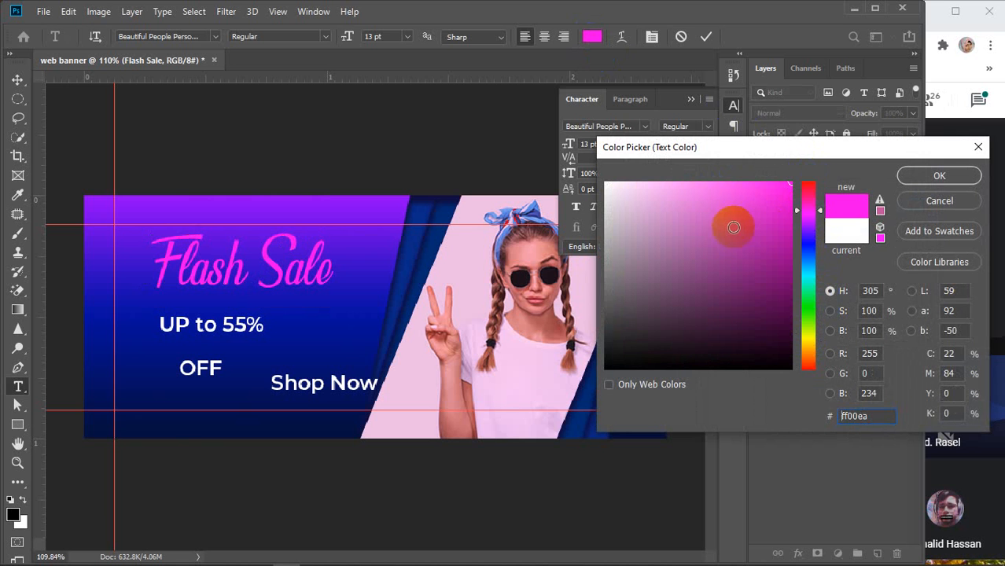
mouse_move(731, 225)
left_mouse_down()
mouse_move(657, 176)
mouse_move(673, 209)
mouse_move(689, 205)
mouse_move(692, 180)
left_mouse_up()
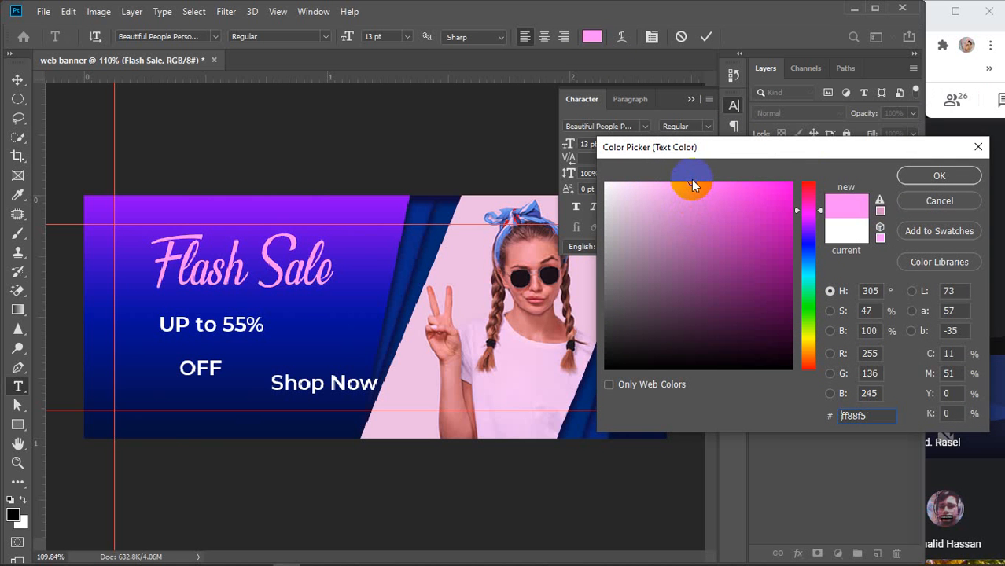
Set the Flash Sale headline's text colour to pale yellow faff7a and commit the text edit
left_click(810, 337)
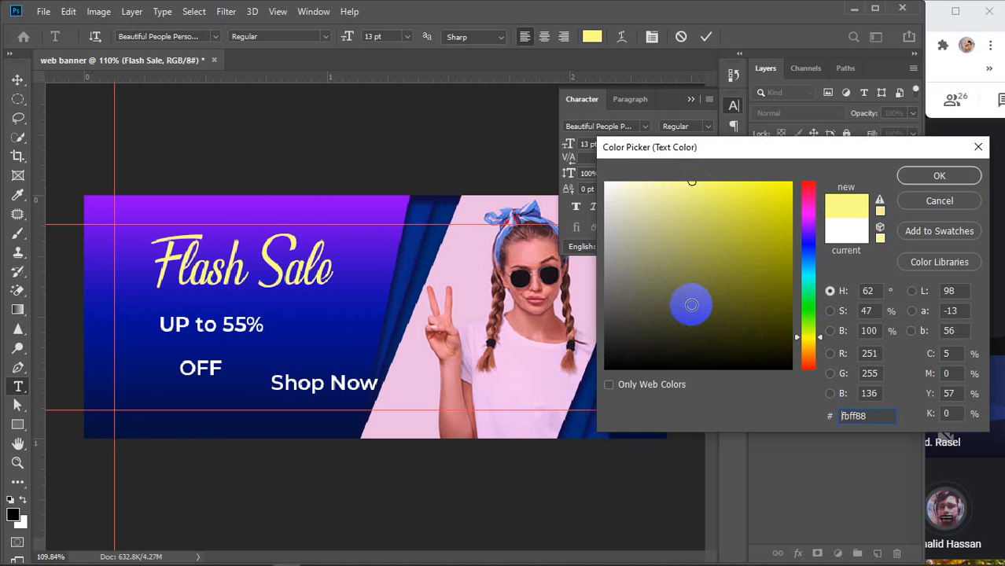
left_click(666, 194)
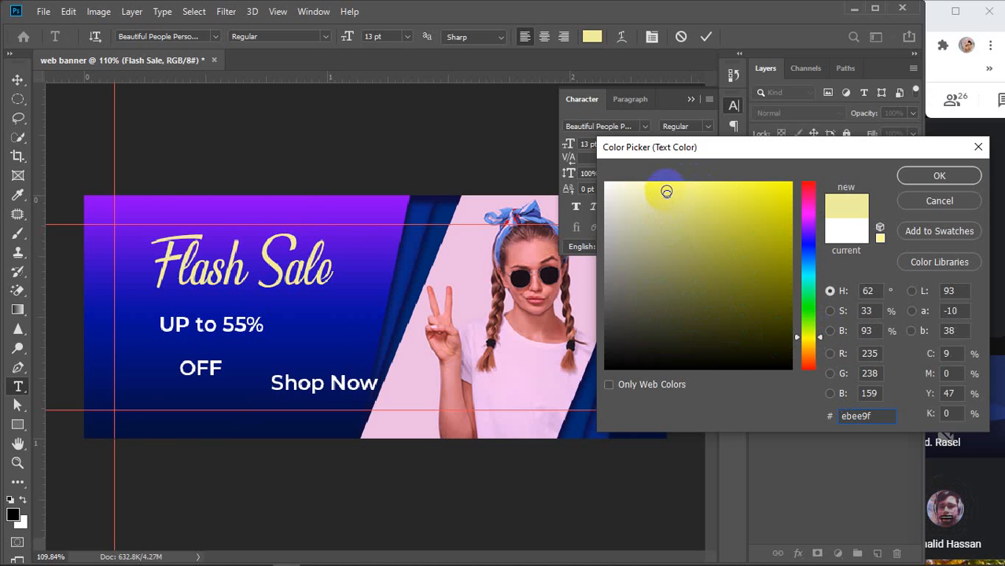
left_click(679, 180)
left_click_drag(680, 180, 702, 180)
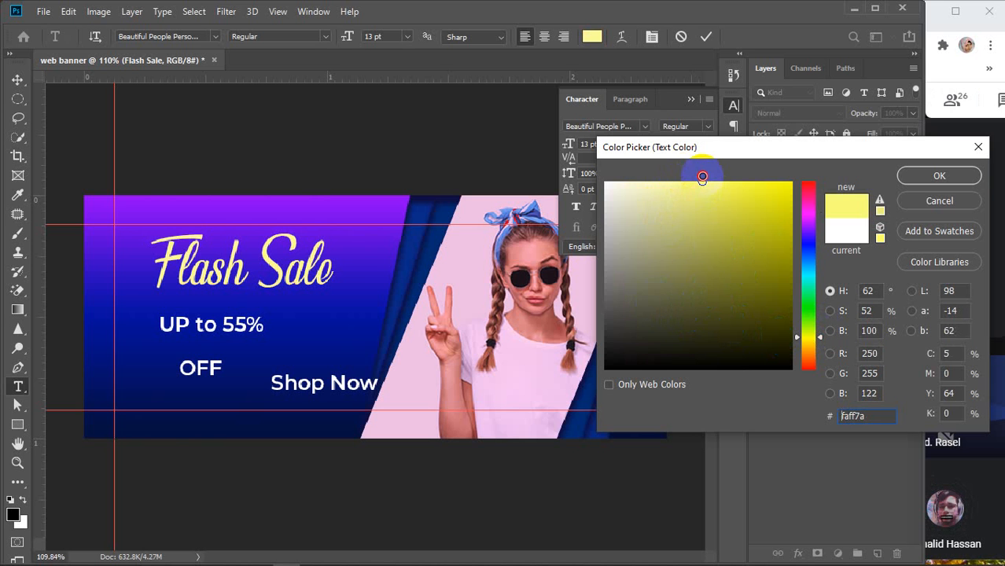
left_click(923, 175)
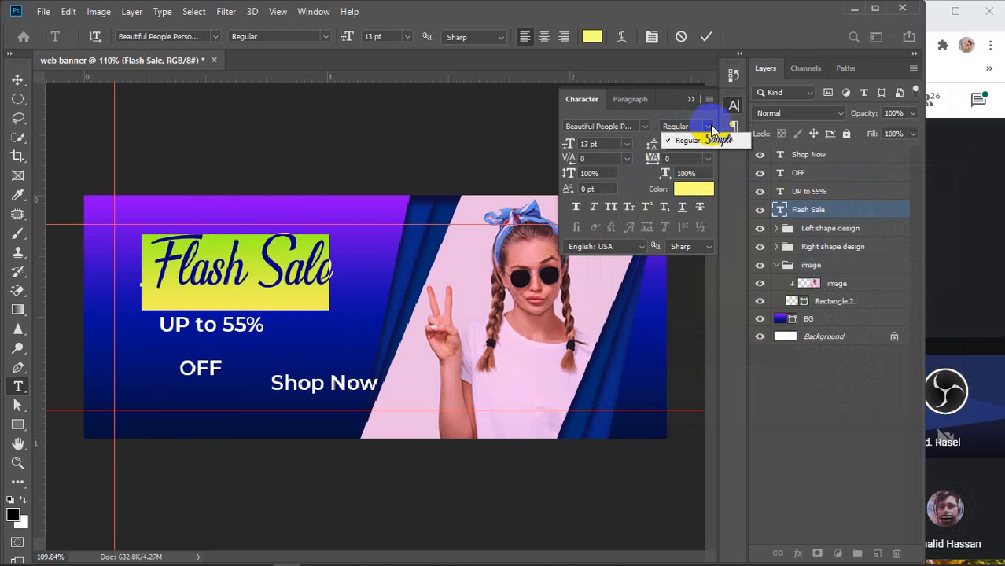
left_click(709, 126)
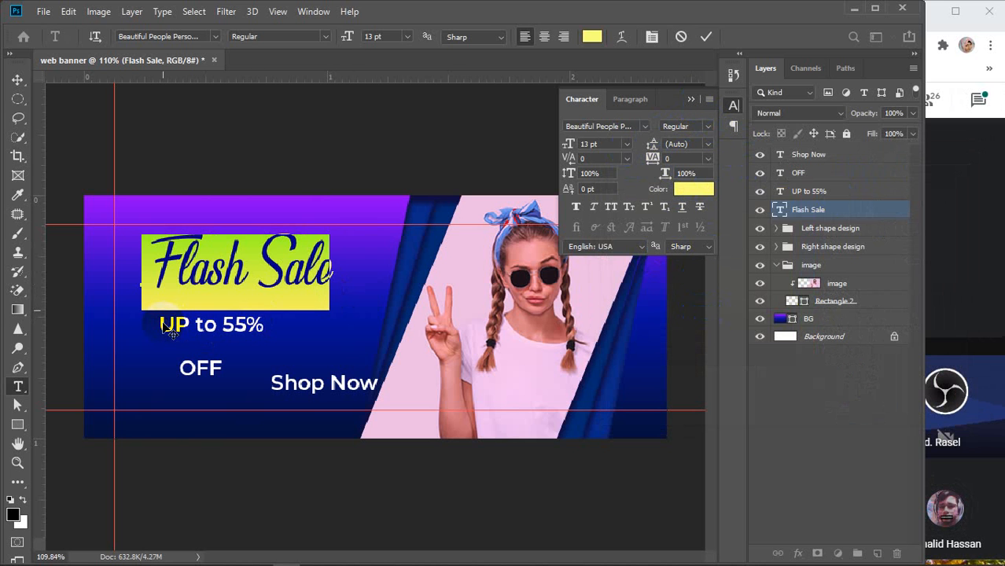
left_click(705, 37)
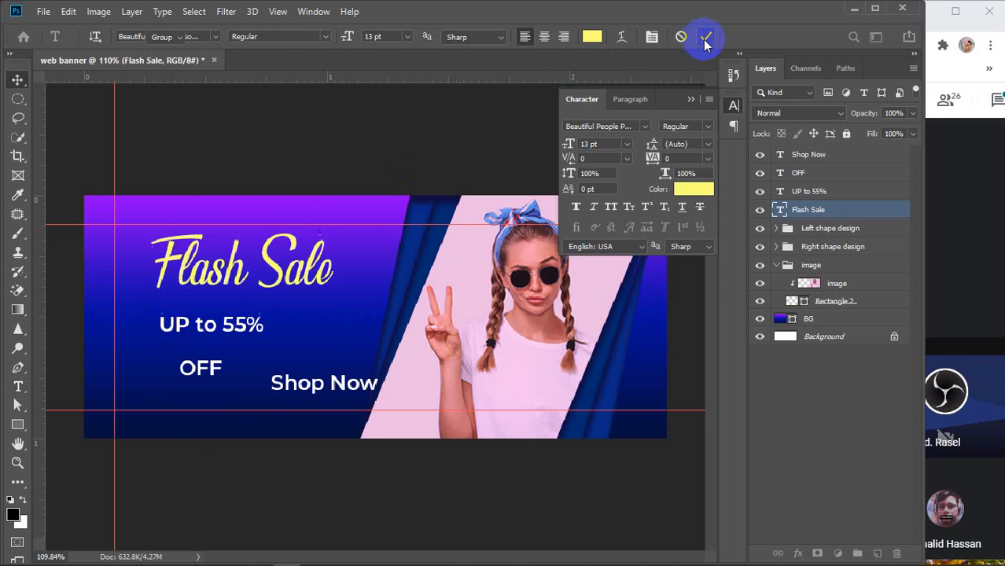
key("v")
Enlarge only the 55% part of the UP to 55% text to 10 pt
left_click(18, 386)
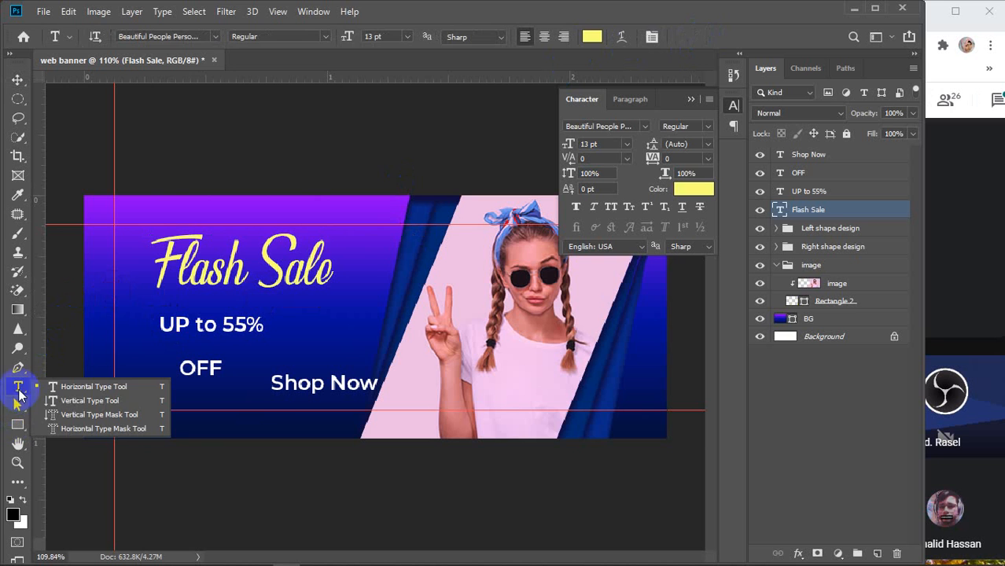
left_click_drag(161, 324, 271, 325)
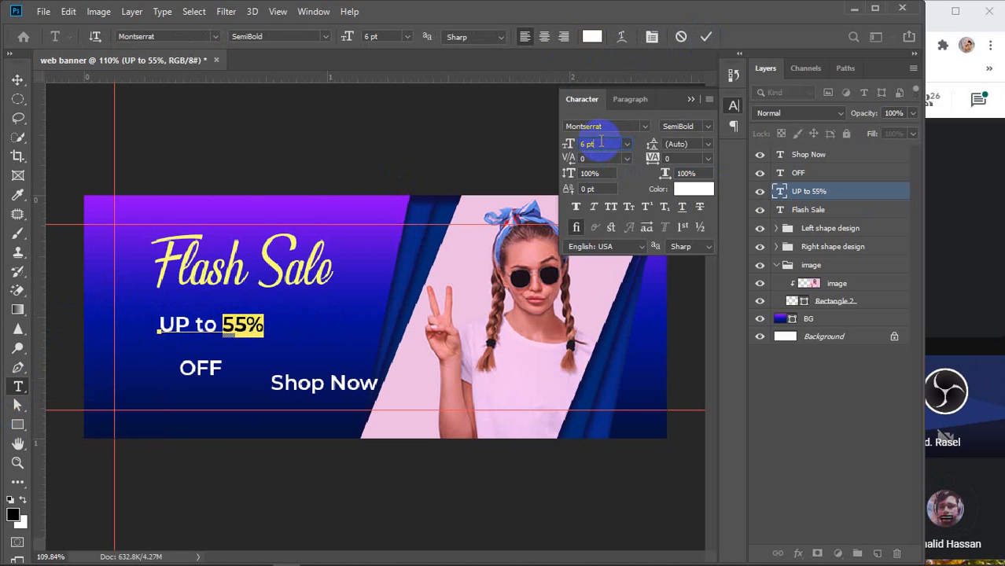
key("Up")
key("Up")
key("Up")
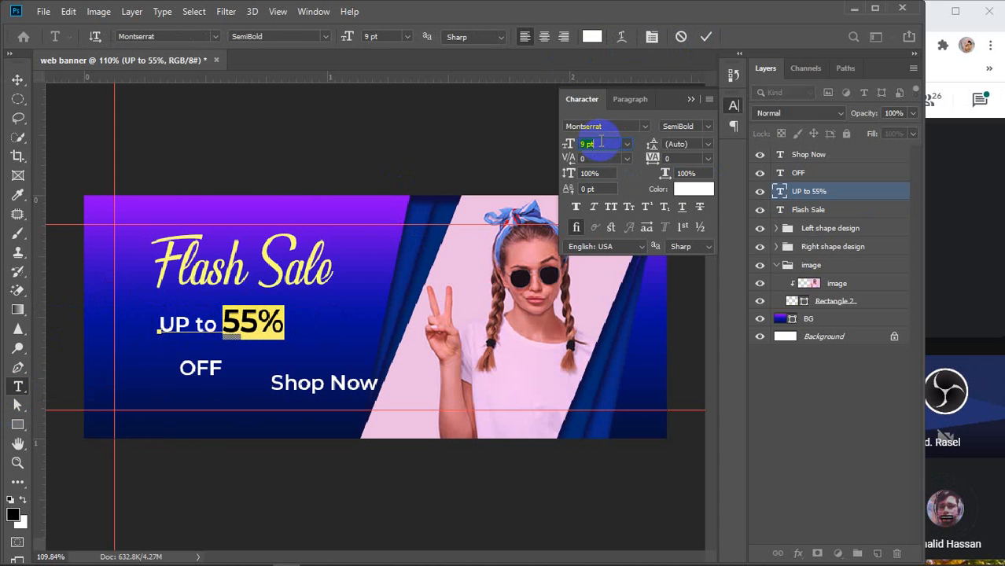
key("Up")
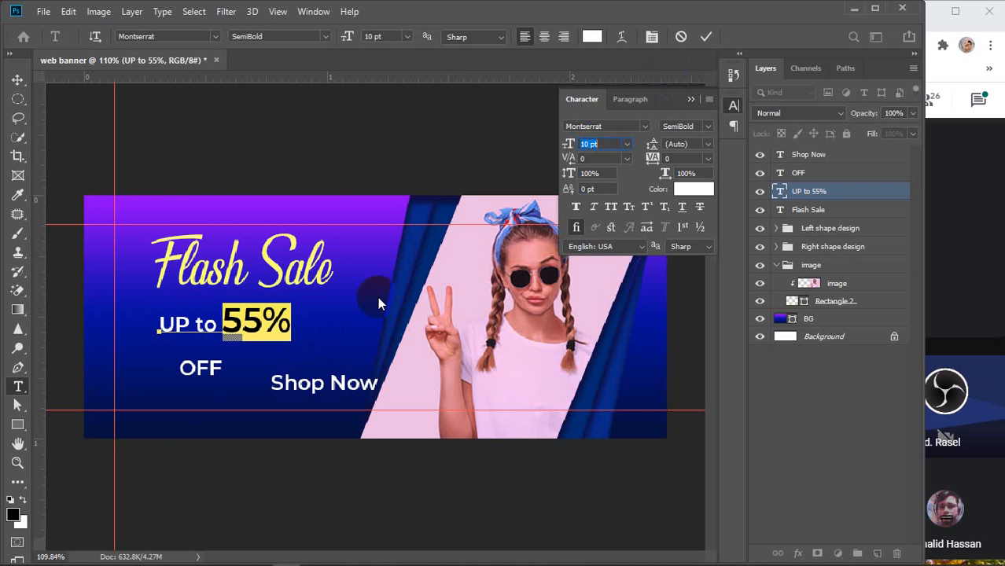
Browse the font previews on the 55% part of the UP to 55% text and try Harrington
left_click_drag(292, 321, 223, 321)
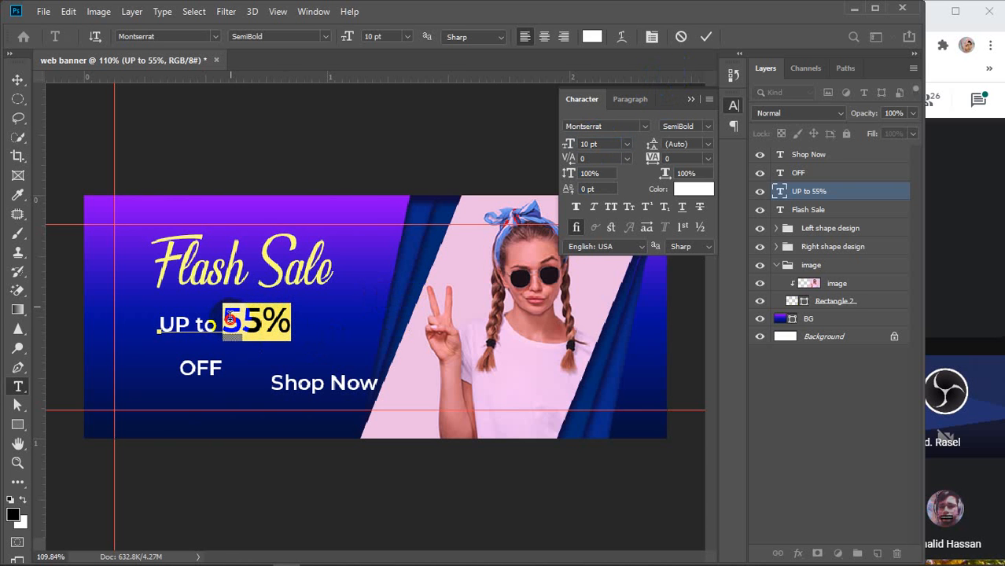
left_click(645, 127)
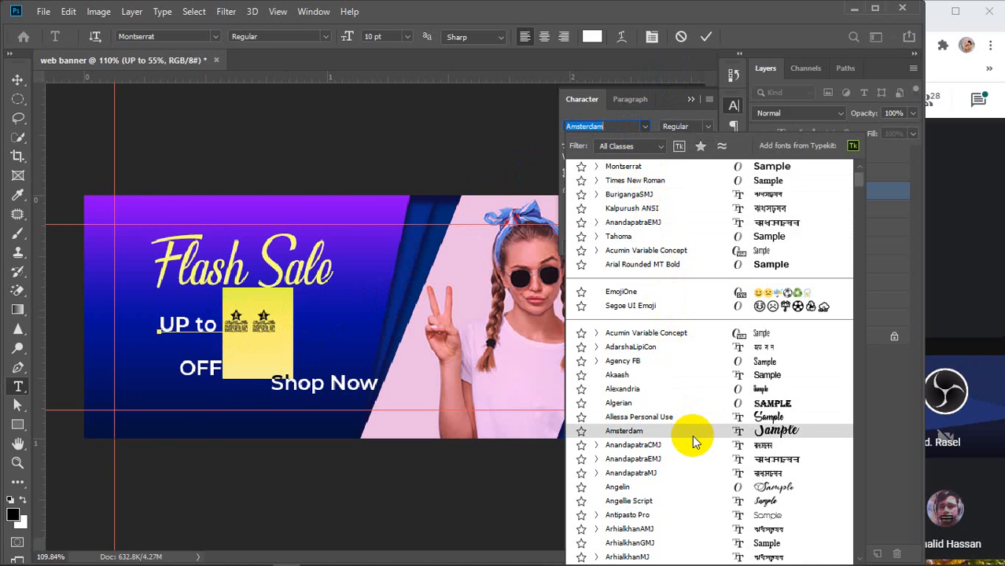
scroll(691, 434, "down", 2)
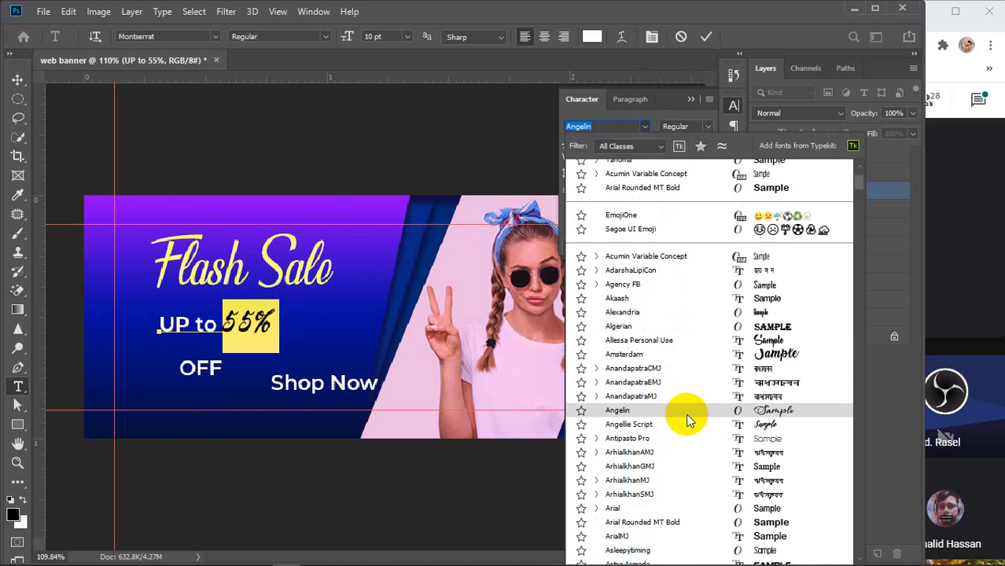
scroll(686, 421, "down", 15)
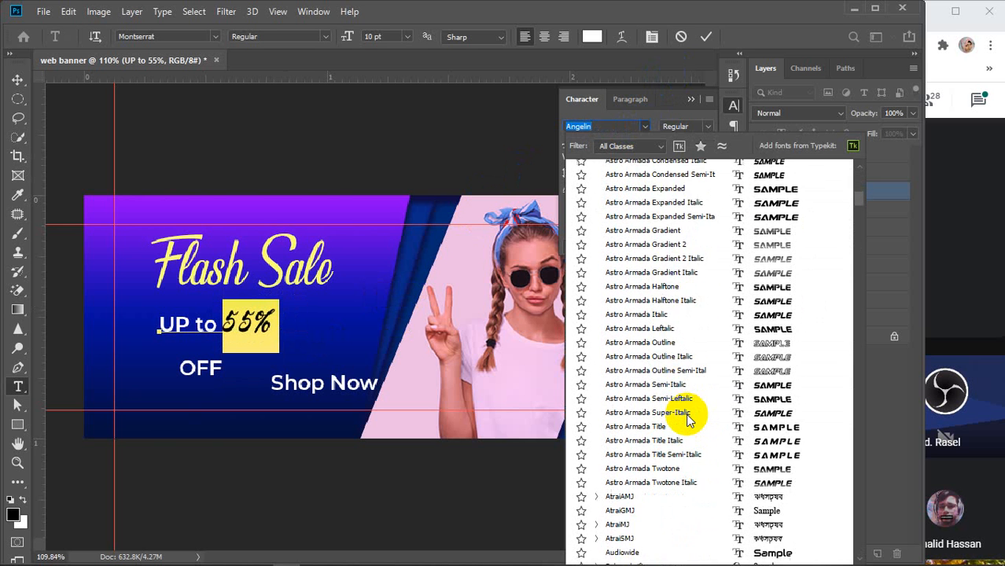
scroll(687, 421, "down", 6)
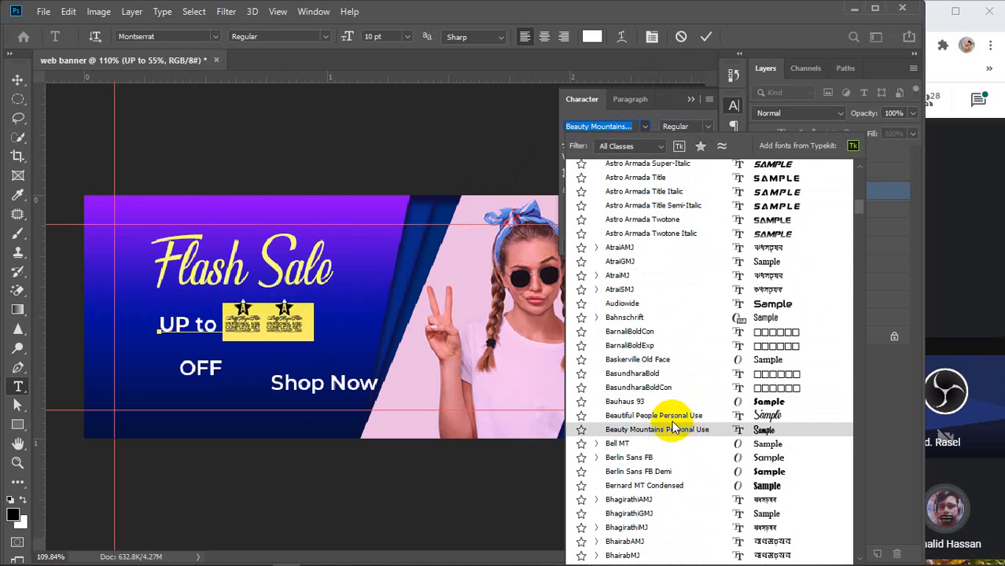
scroll(668, 422, "down", 5)
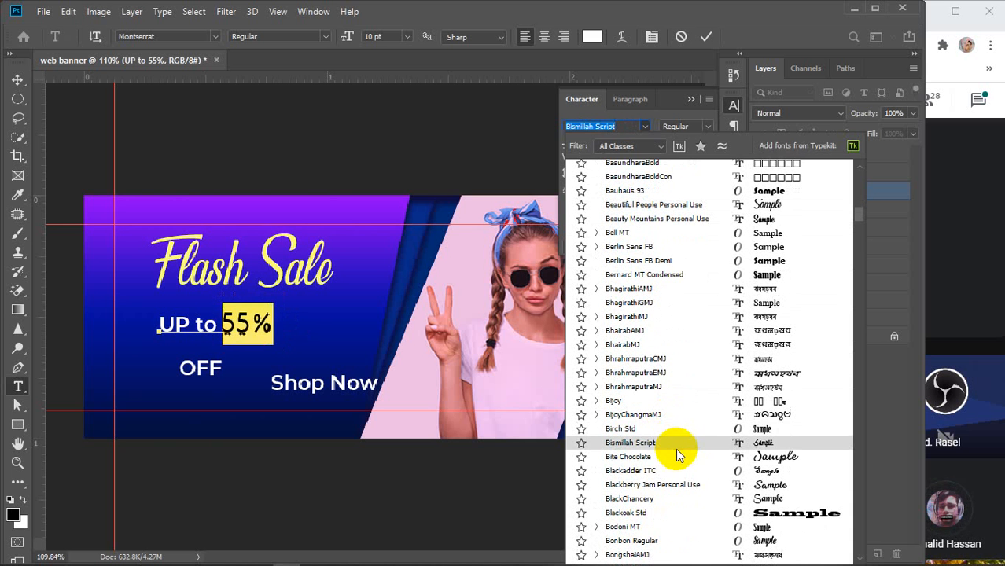
scroll(677, 462, "down", 1)
scroll(678, 464, "down", 2)
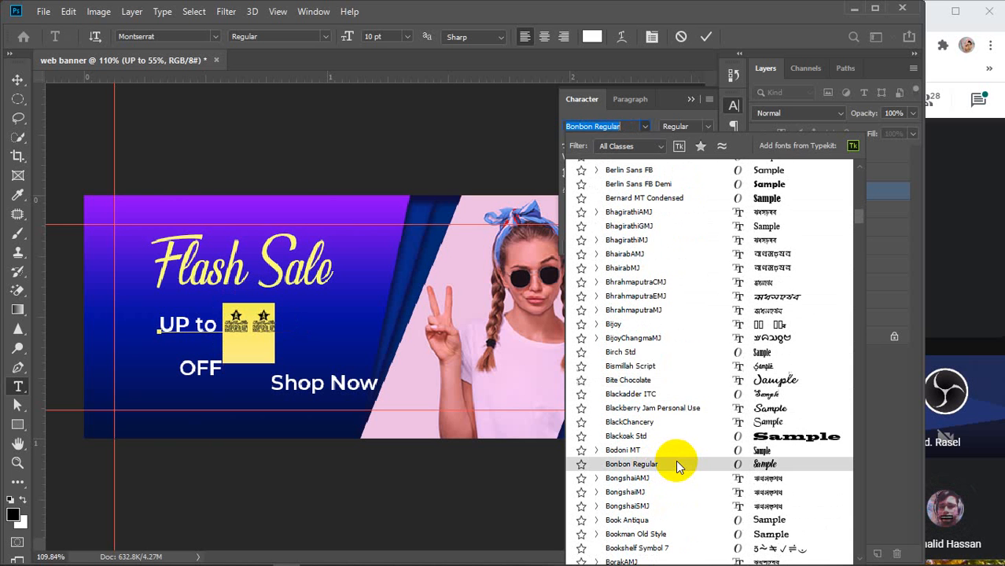
scroll(677, 464, "down", 3)
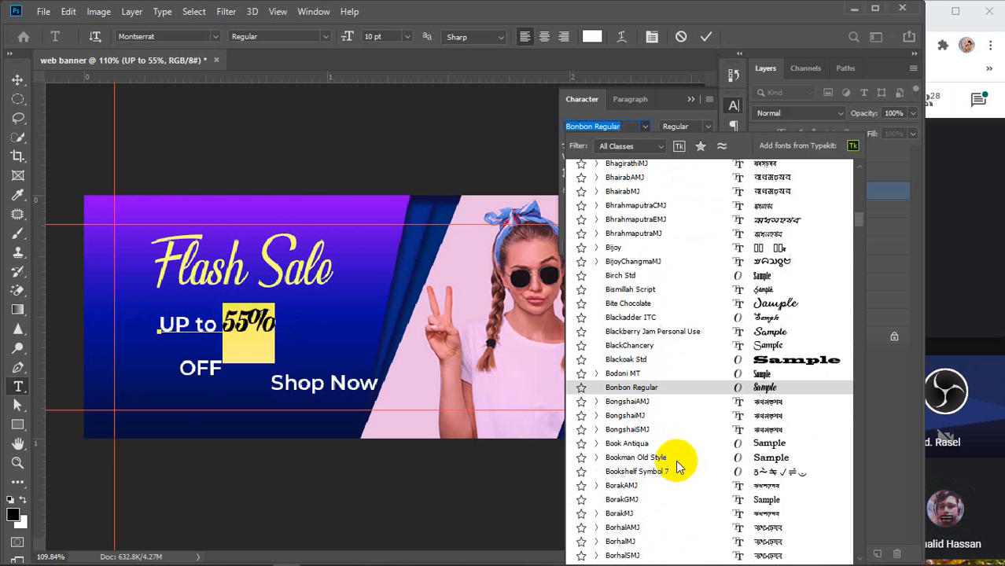
scroll(677, 463, "down", 2)
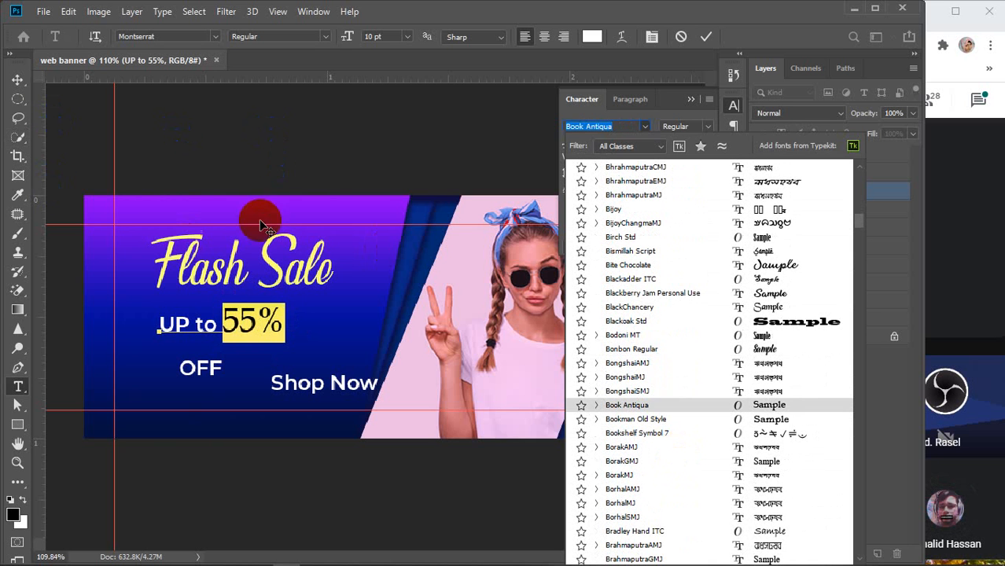
scroll(738, 413, "down", 1)
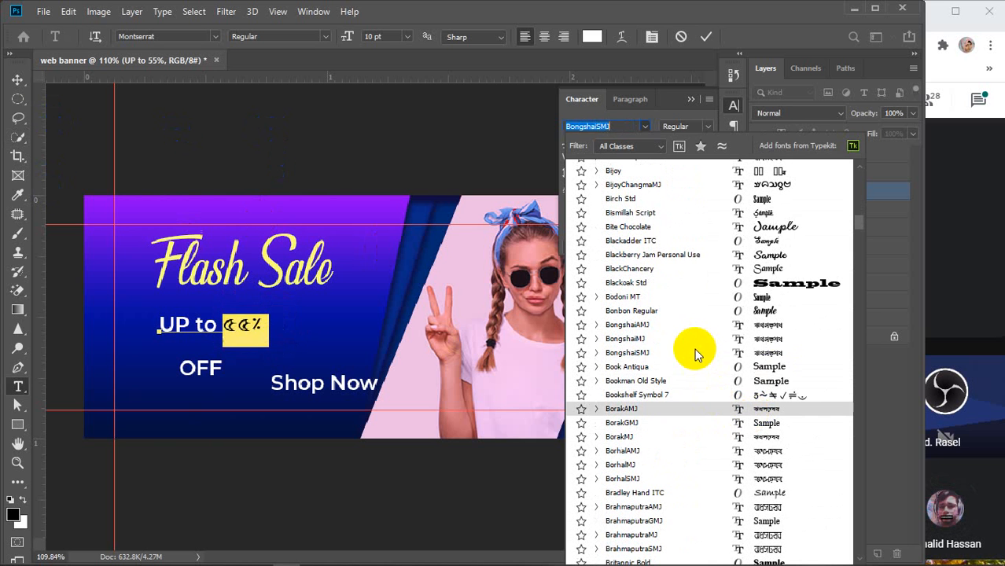
scroll(702, 424, "down", 1)
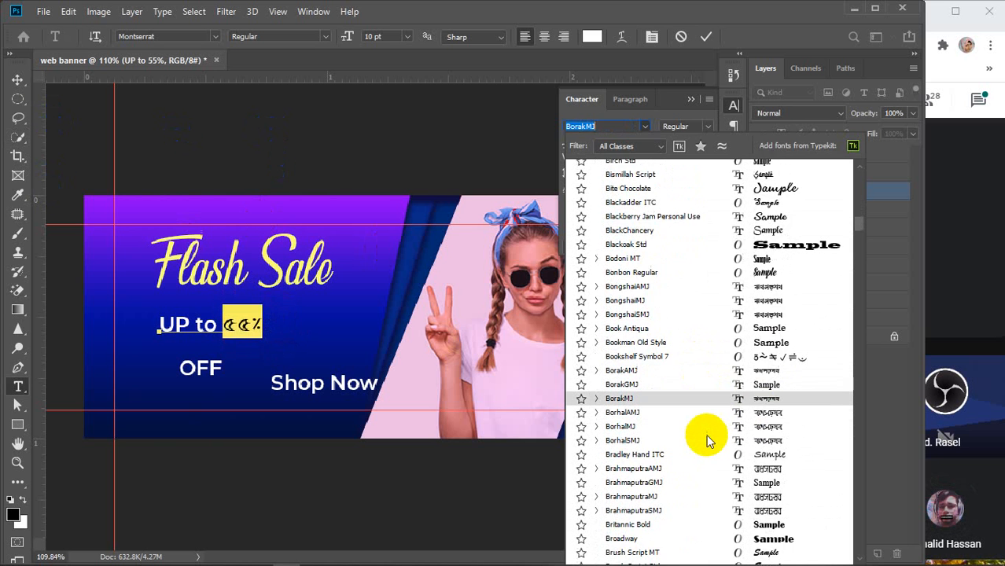
scroll(700, 373, "down", 1)
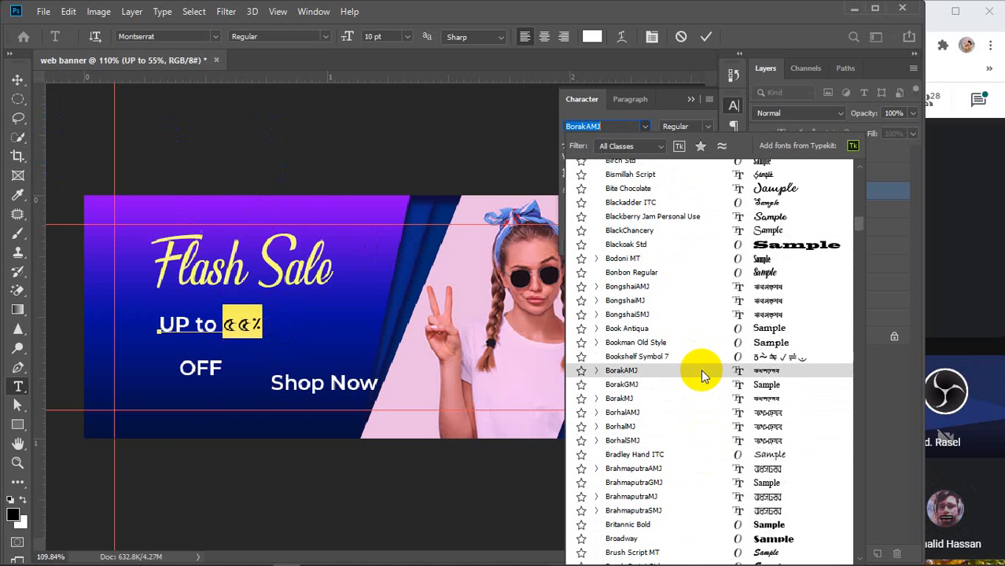
scroll(702, 369, "down", 1)
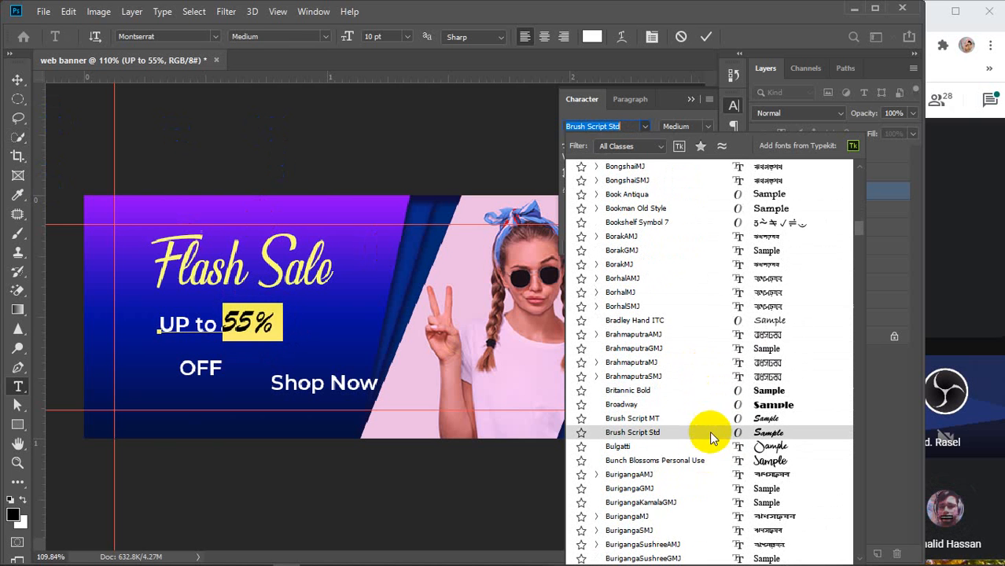
scroll(711, 463, "down", 6)
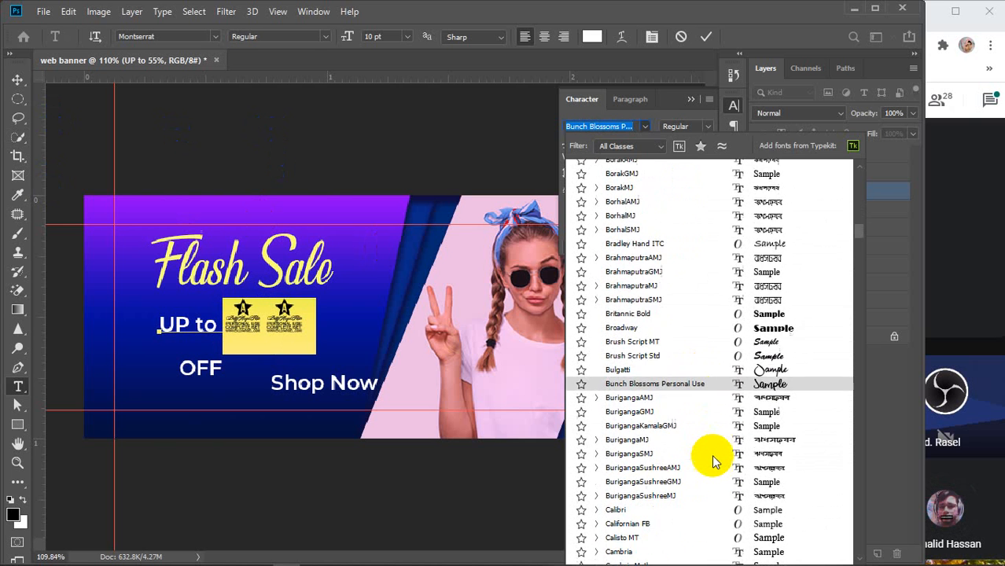
scroll(711, 463, "down", 6)
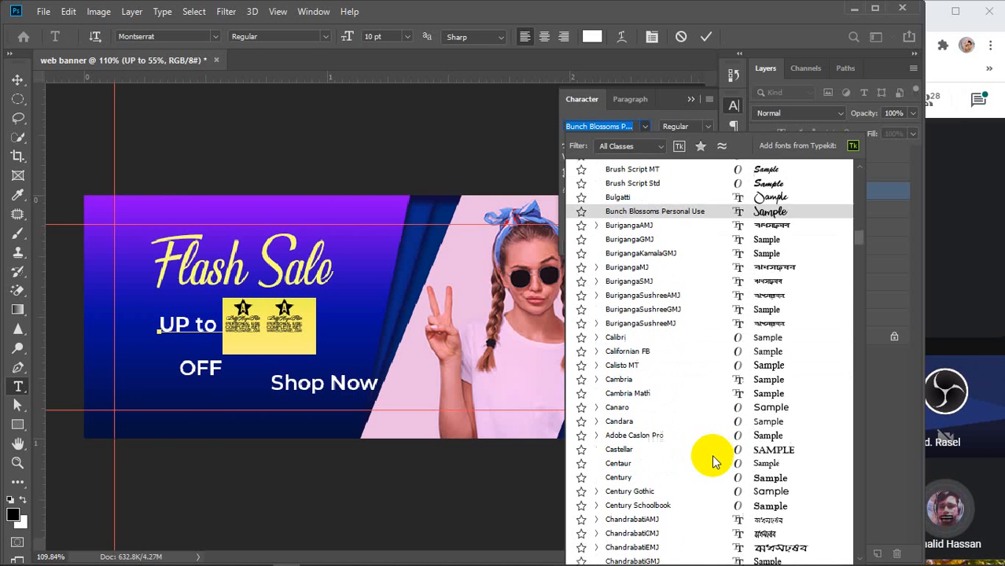
scroll(711, 454, "down", 3)
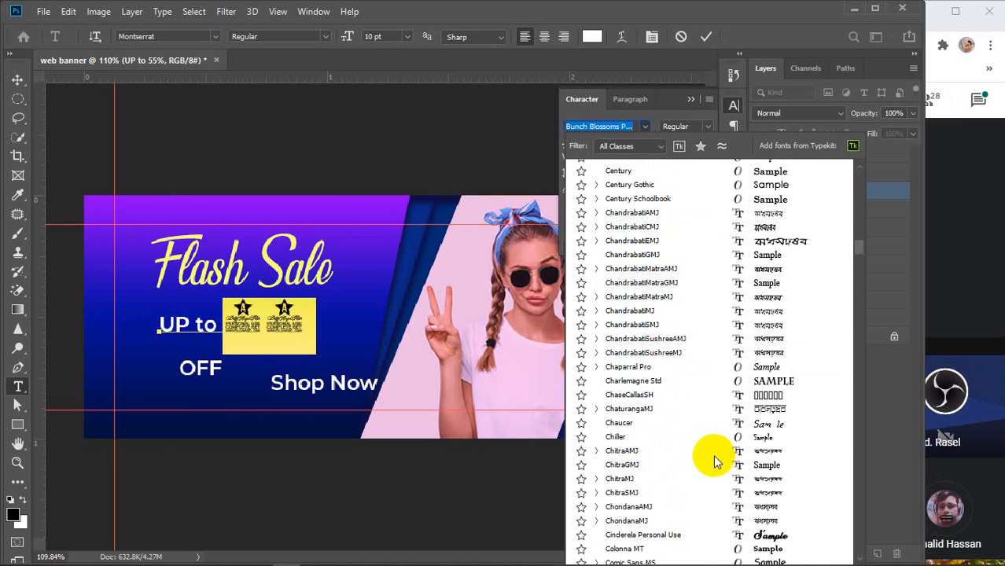
scroll(705, 424, "down", 4)
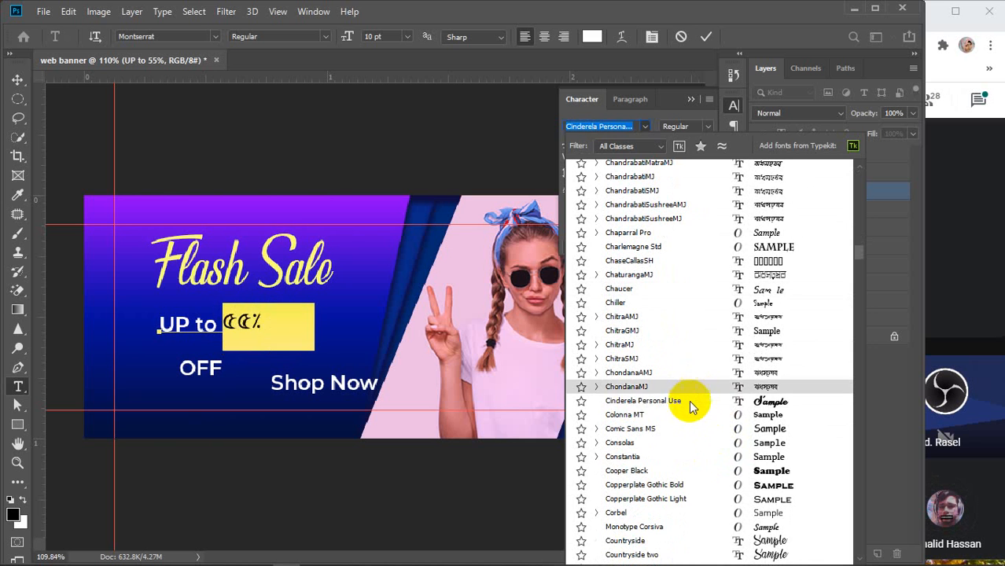
scroll(692, 410, "down", 2)
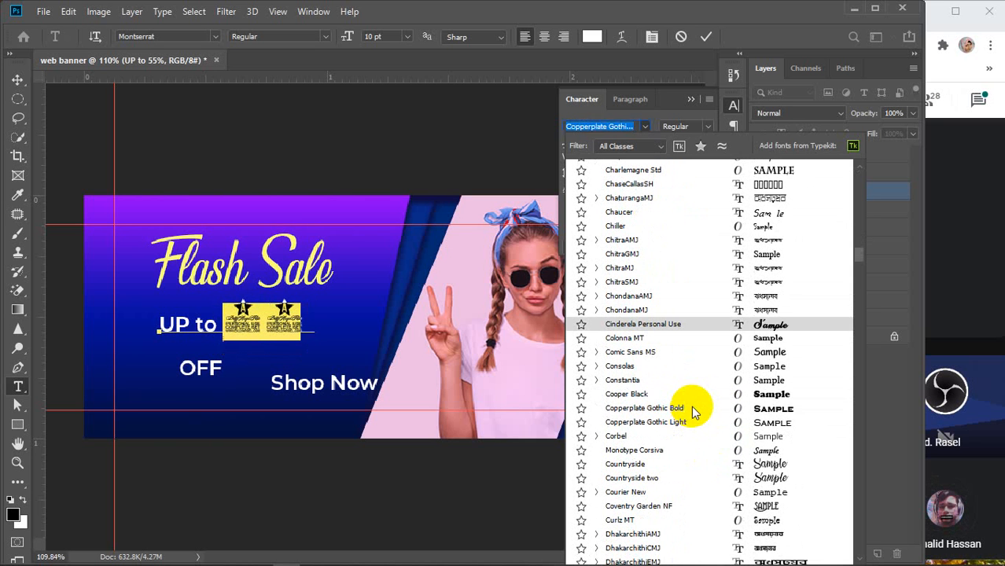
scroll(684, 385, "down", 2)
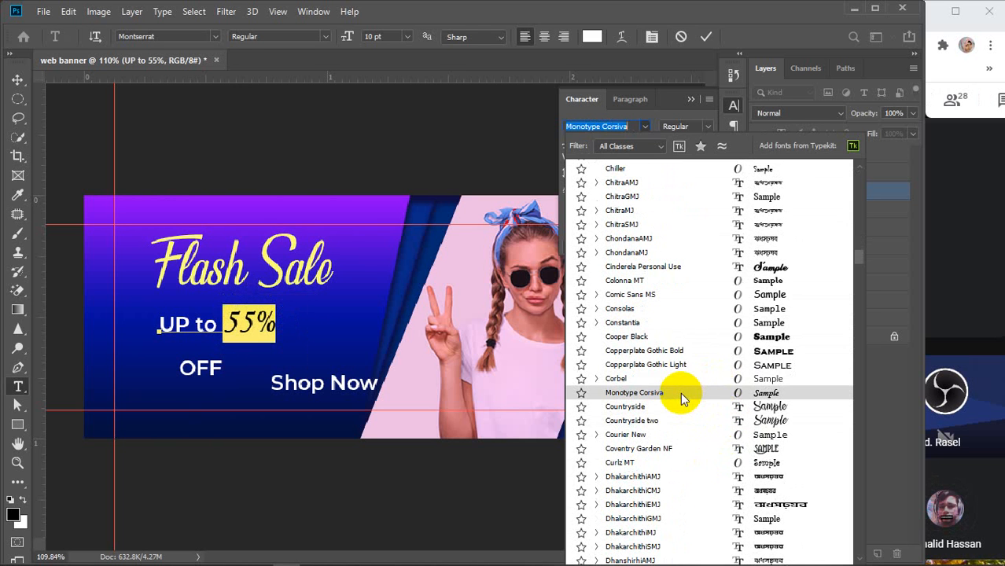
scroll(680, 393, "down", 2)
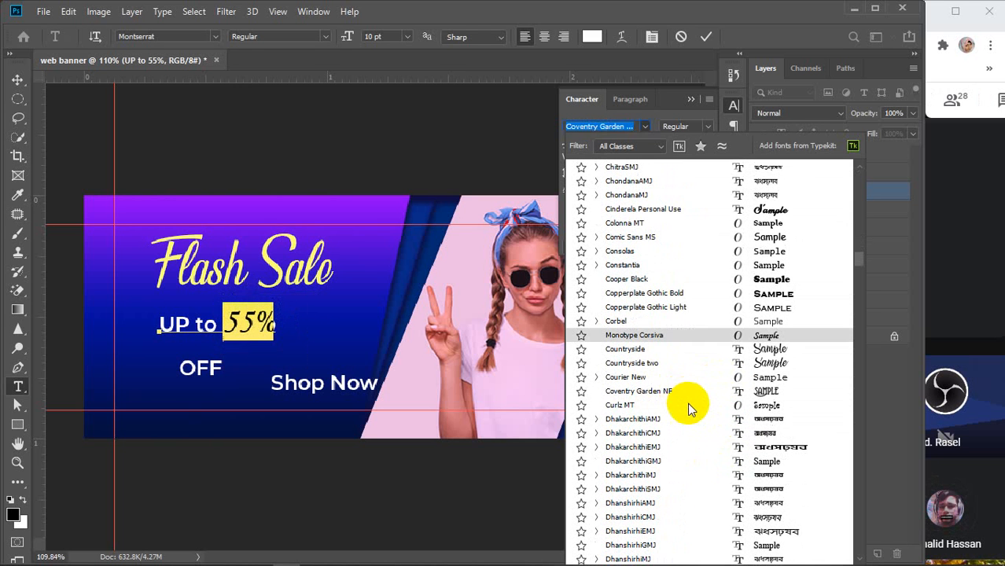
scroll(687, 404, "down", 2)
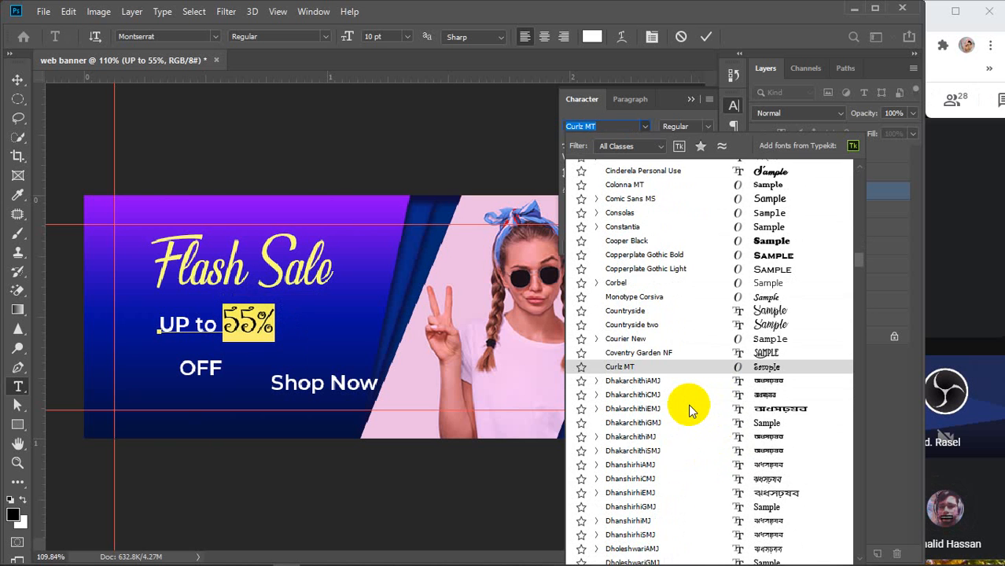
scroll(688, 404, "down", 1)
scroll(688, 404, "down", 5)
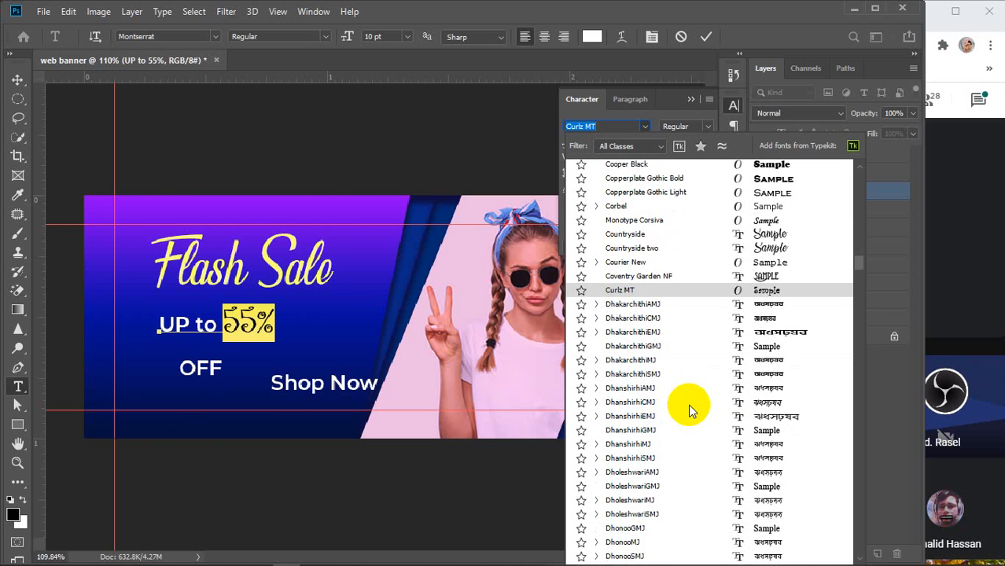
scroll(688, 404, "down", 10)
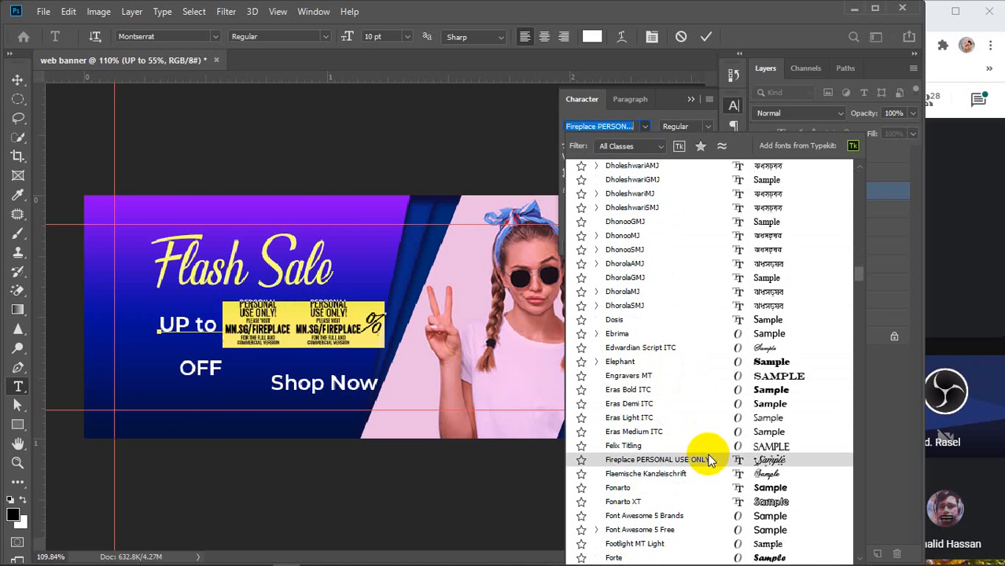
scroll(698, 447, "down", 6)
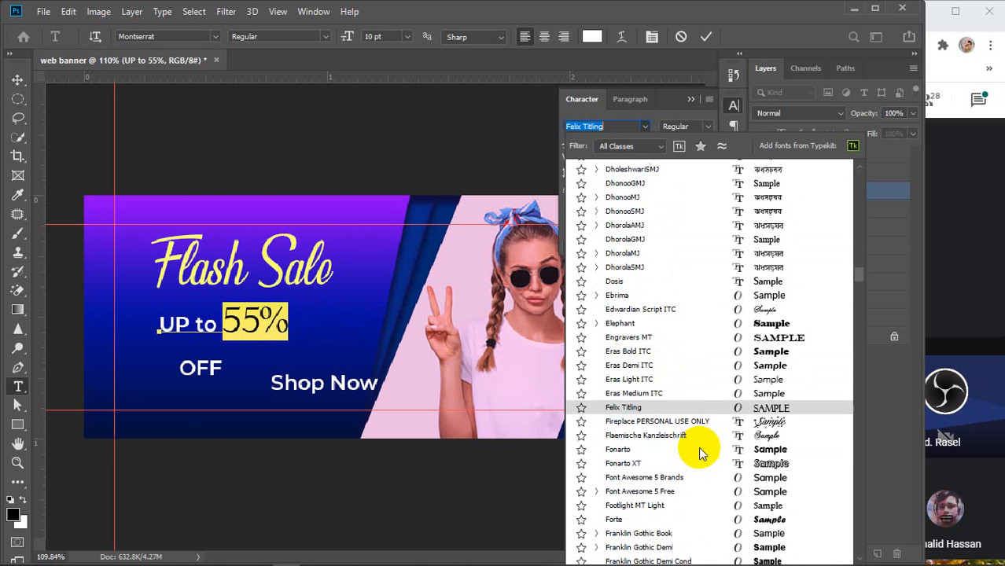
scroll(699, 450, "down", 7)
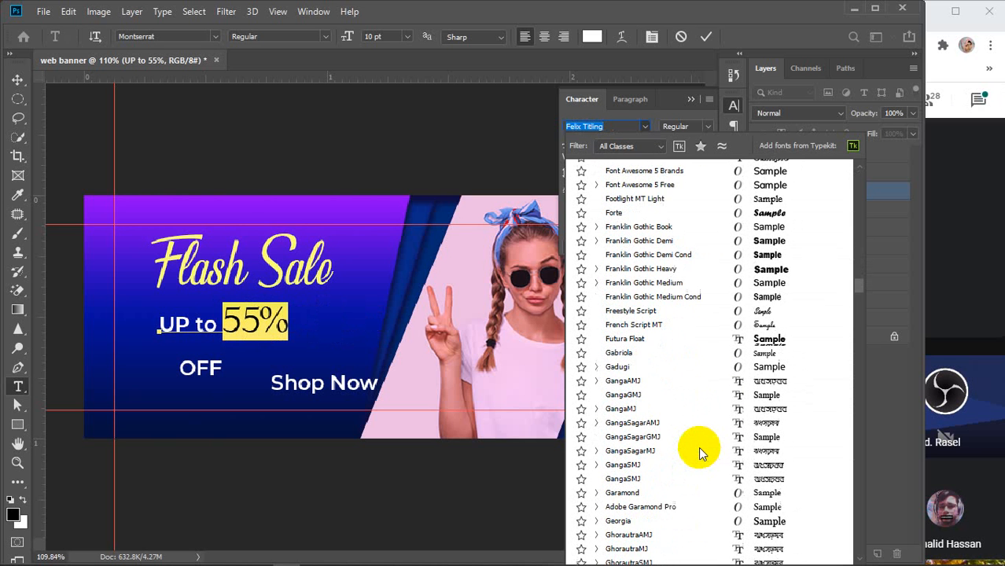
scroll(698, 450, "down", 7)
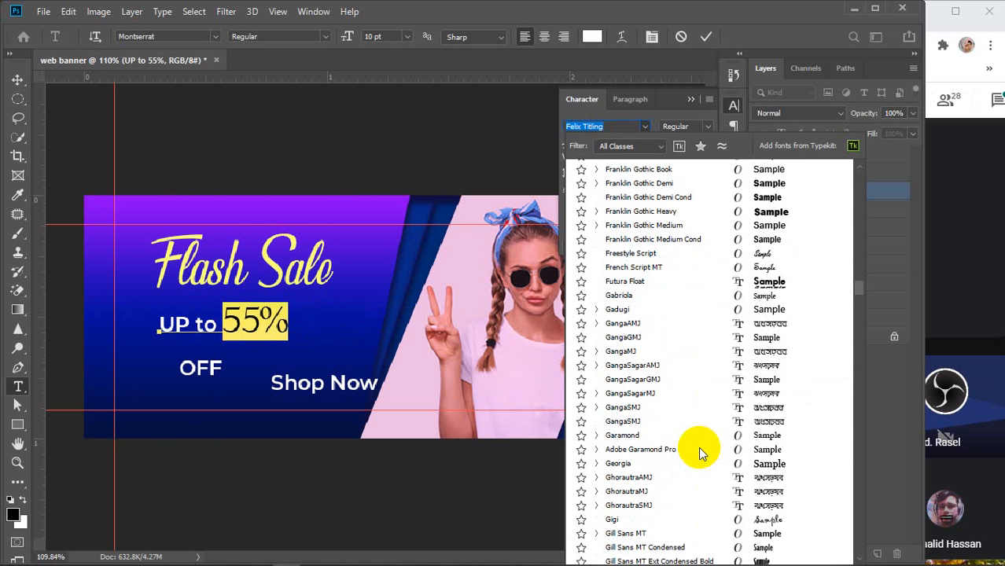
scroll(699, 453, "down", 7)
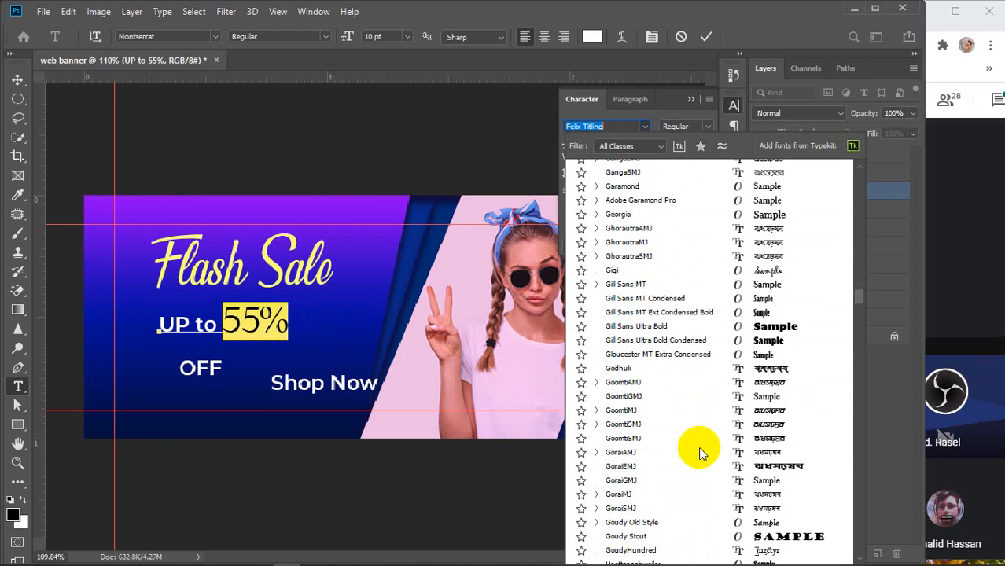
scroll(699, 448, "down", 6)
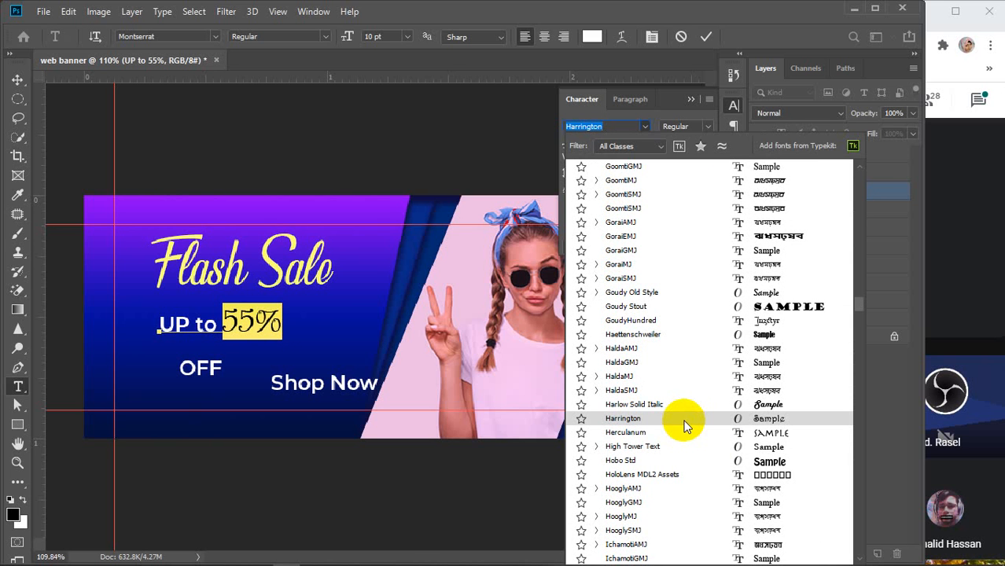
left_click(683, 425)
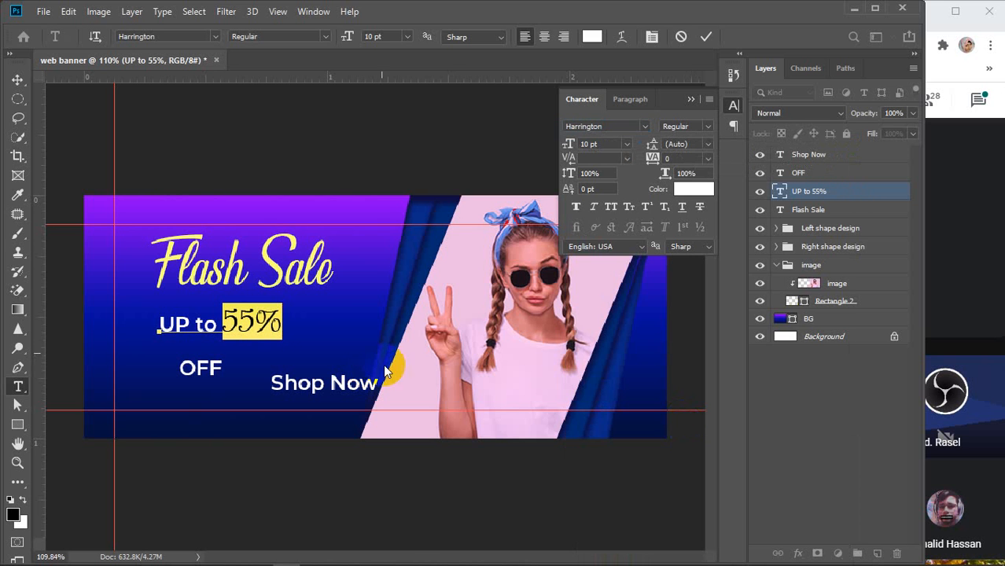
Set the font of the 55% part to Montserrat Regular, commit the text edit and deselect the layer
left_click(644, 125)
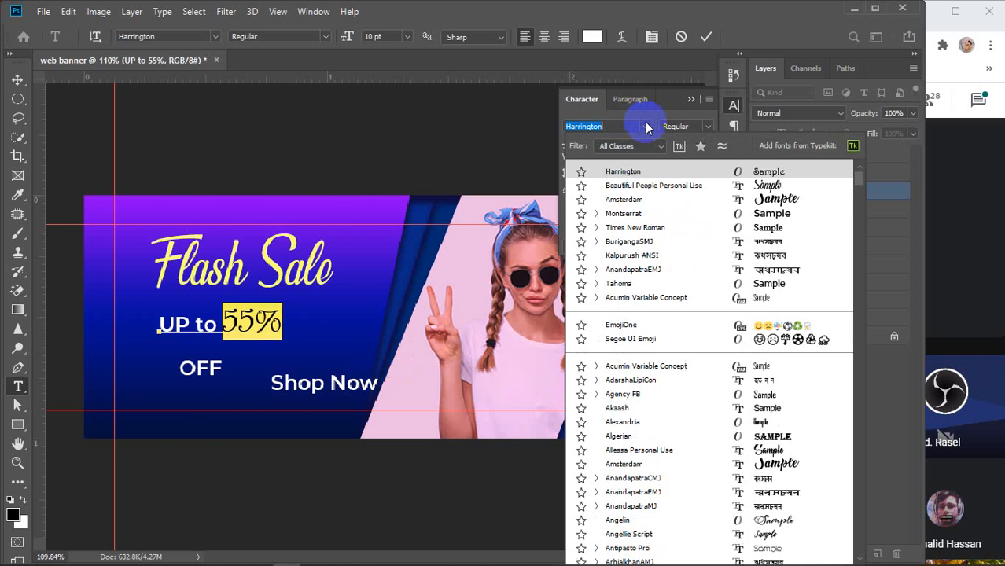
left_click(636, 215)
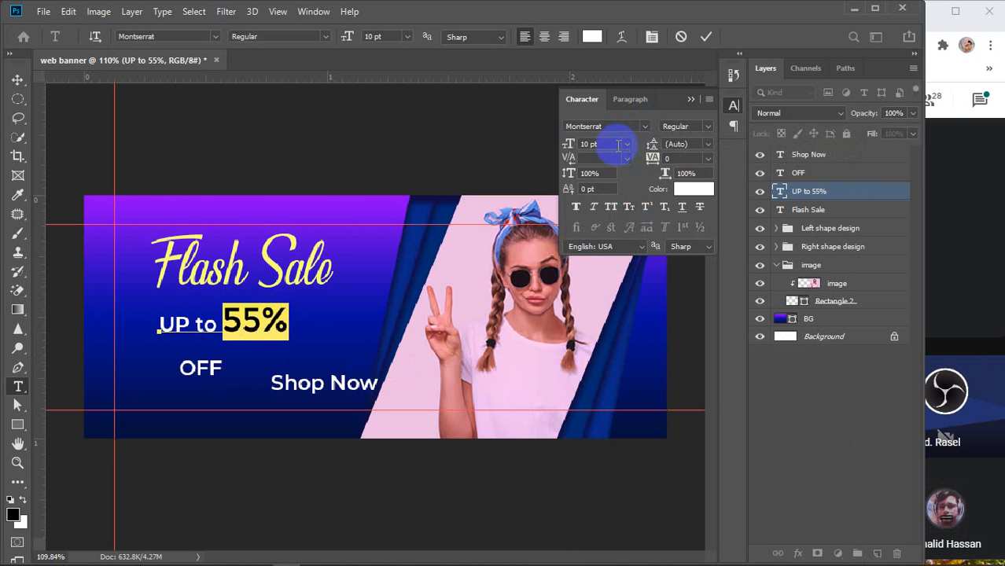
left_click(17, 79)
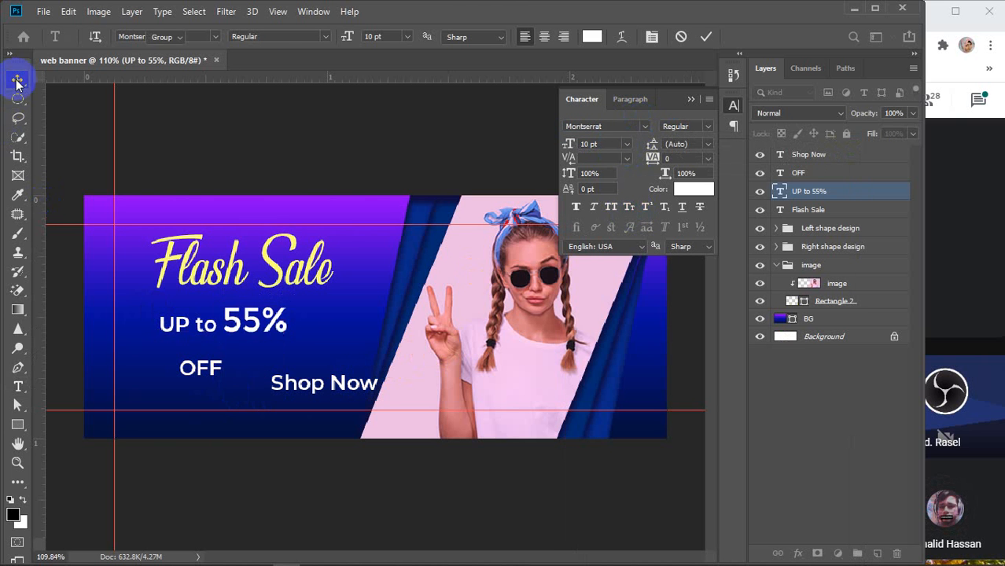
left_click(243, 456)
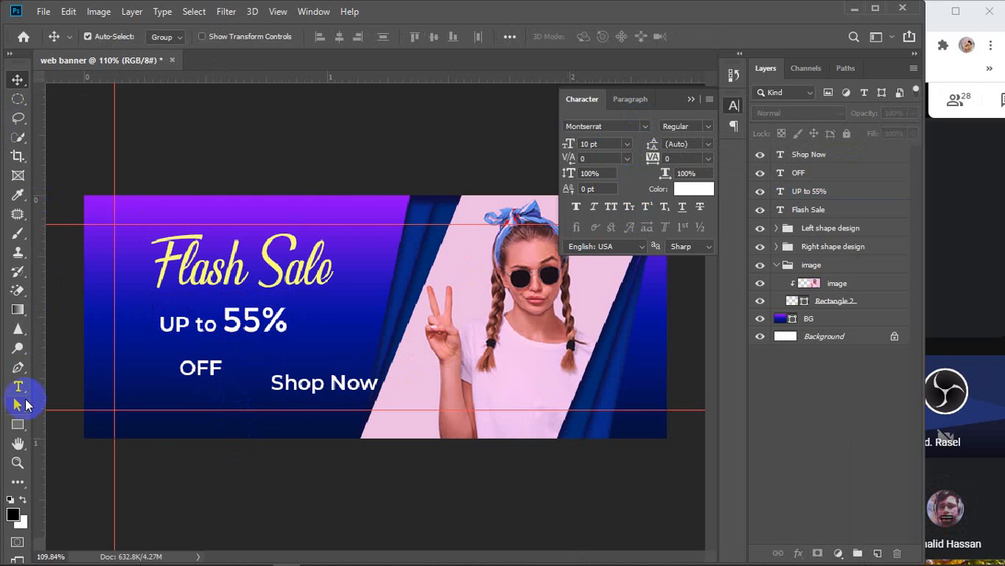
Cut 55% out of the UP to 55% text and paste it as a separate text layer beside UP to
left_click(16, 388)
left_click(224, 320)
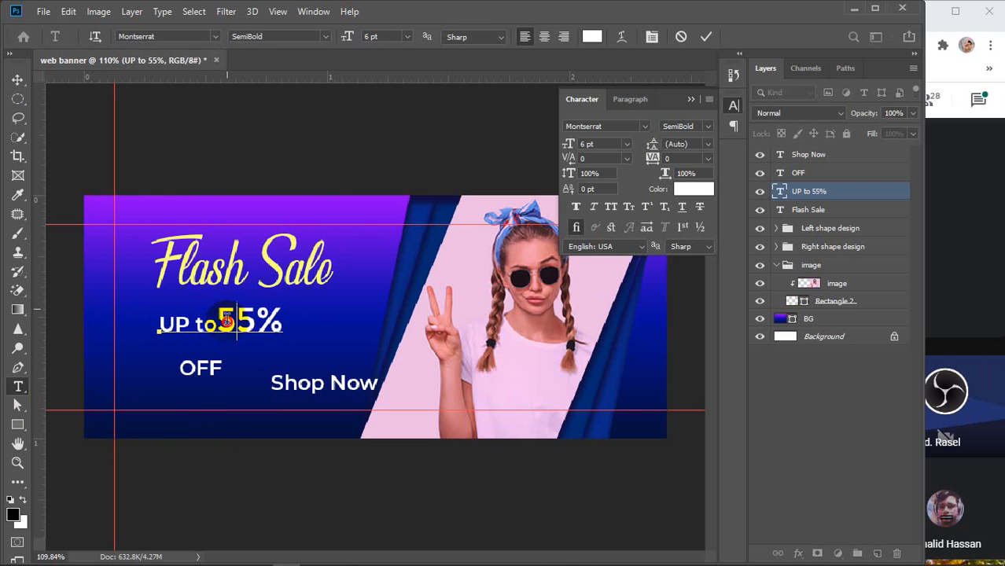
left_click_drag(220, 320, 294, 322)
key("ctrl+c")
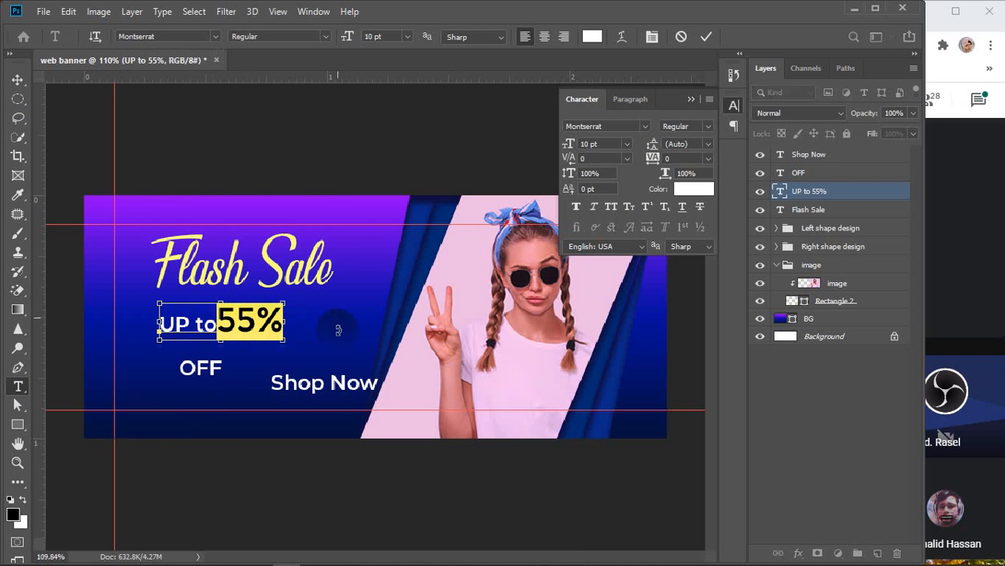
key("BackSpace")
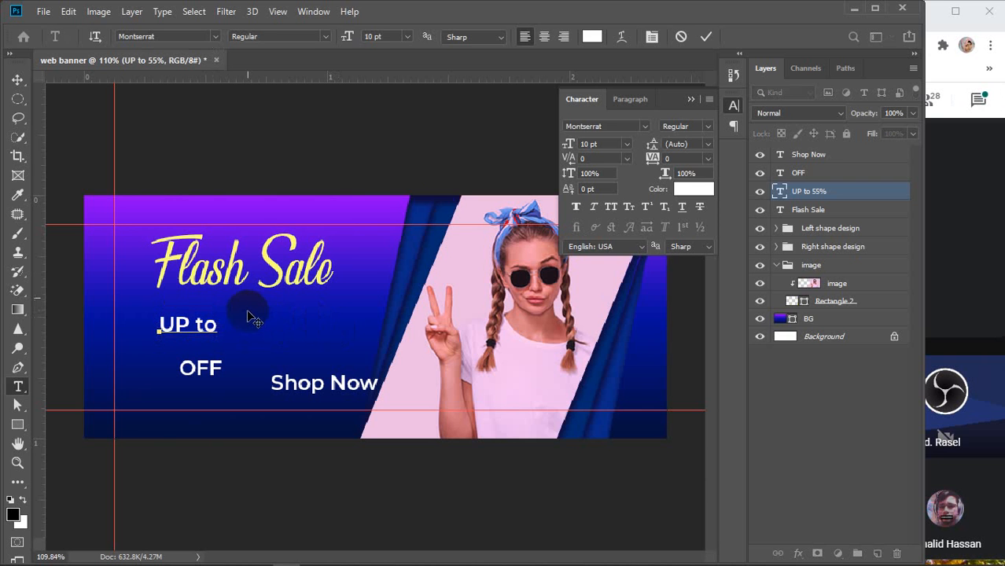
left_click(705, 37)
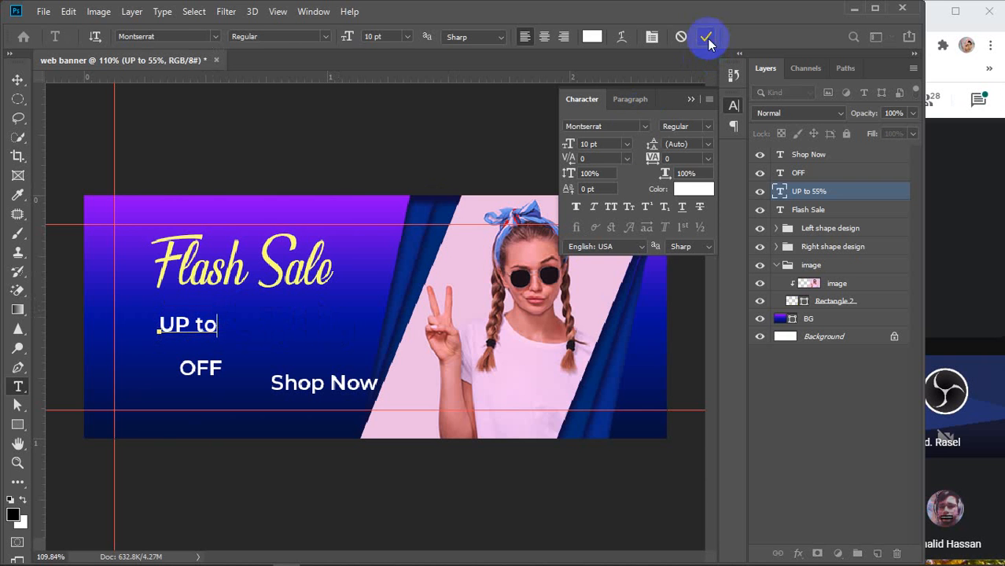
left_click(305, 329)
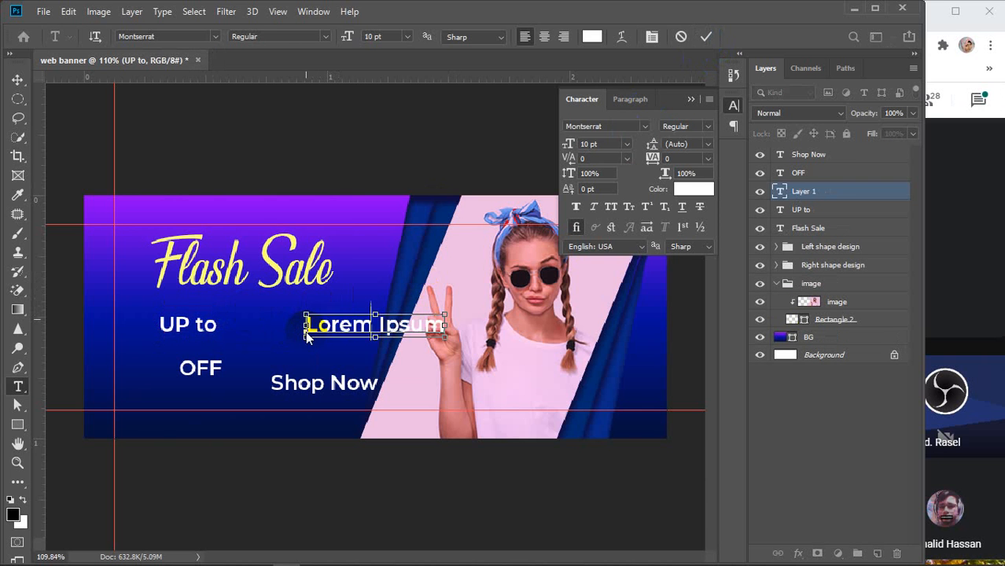
key("ctrl+v")
Move UP to slightly up beneath the Flash Sale headline and shift the 55% text down and closer to it
left_click(18, 80)
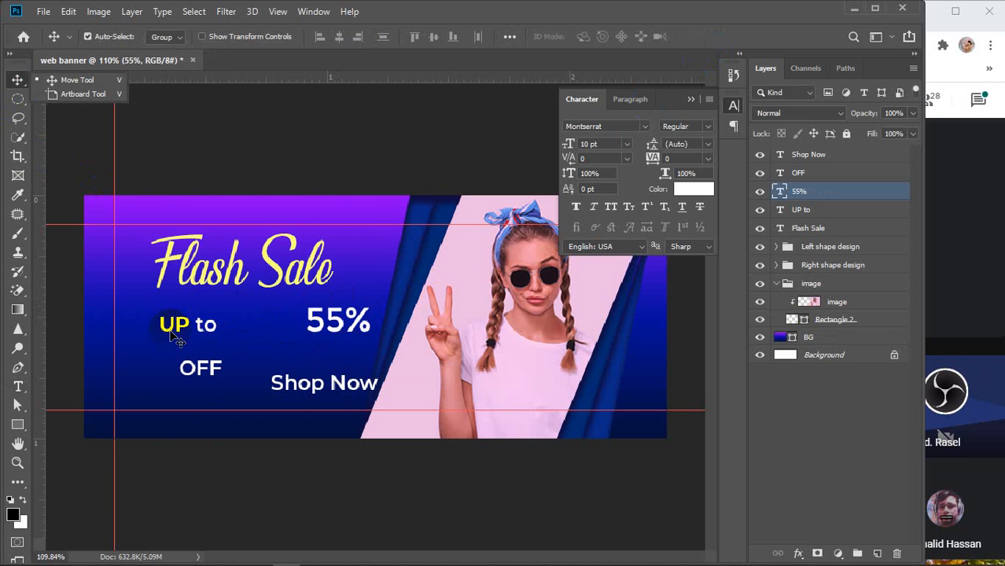
left_click_drag(181, 334, 177, 322)
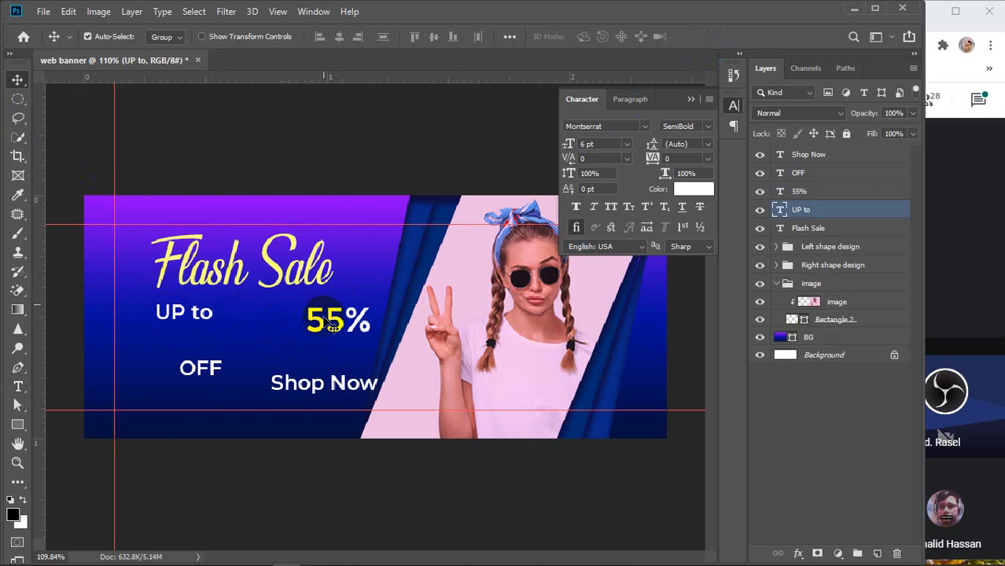
left_click_drag(328, 334, 261, 357)
Draw a 94 px yellow circle behind the 55% text, and move the Shop Now text down and right, clear of it
left_click_drag(17, 424, 63, 451)
left_click_drag(234, 319, 313, 383)
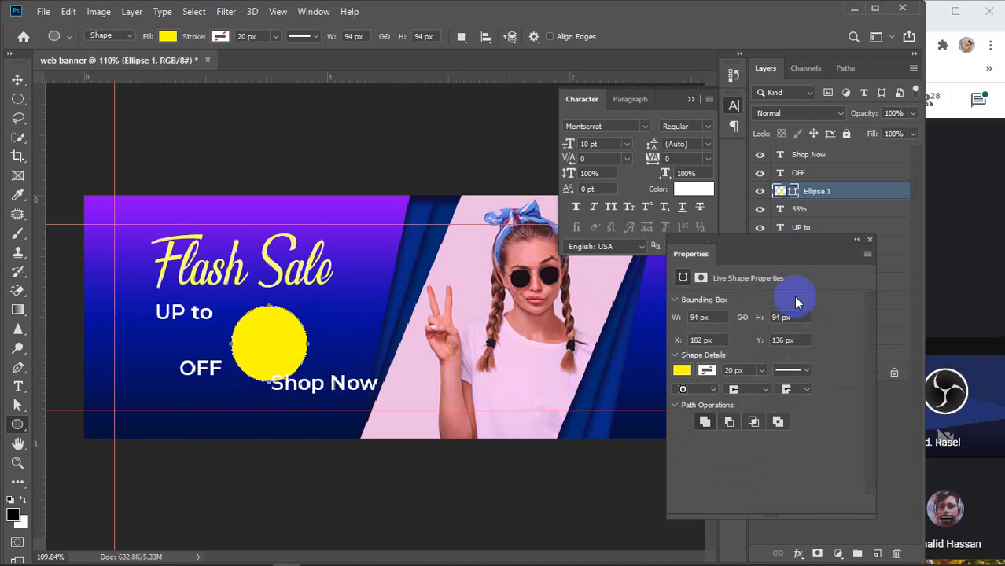
left_click(870, 239)
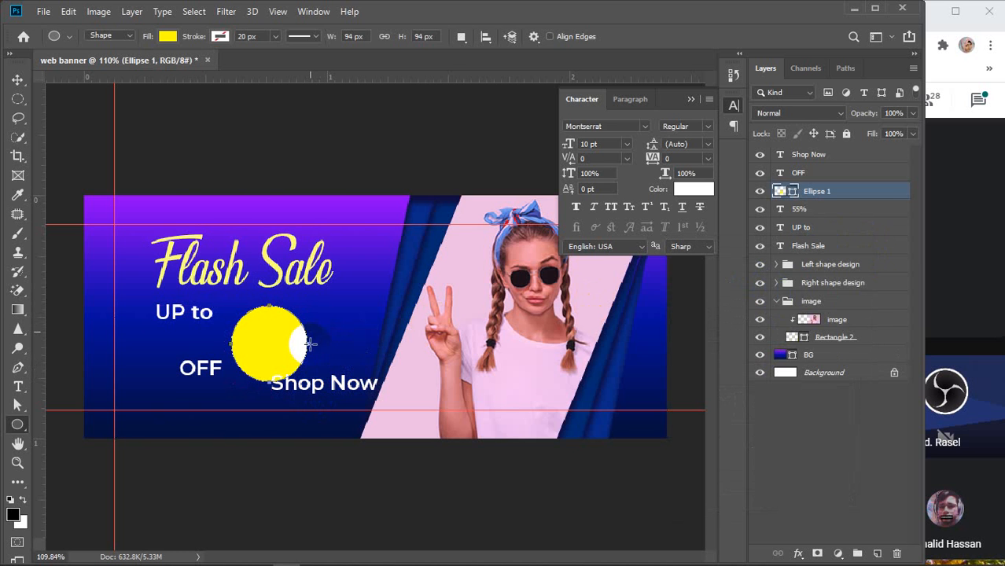
key("v")
left_click_drag(786, 187, 820, 223)
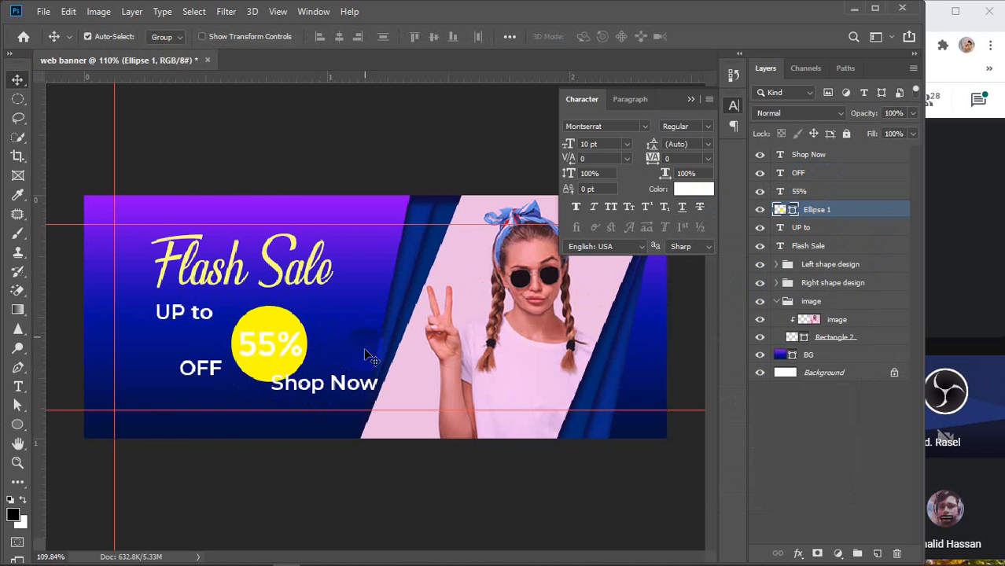
left_click_drag(328, 393, 401, 428)
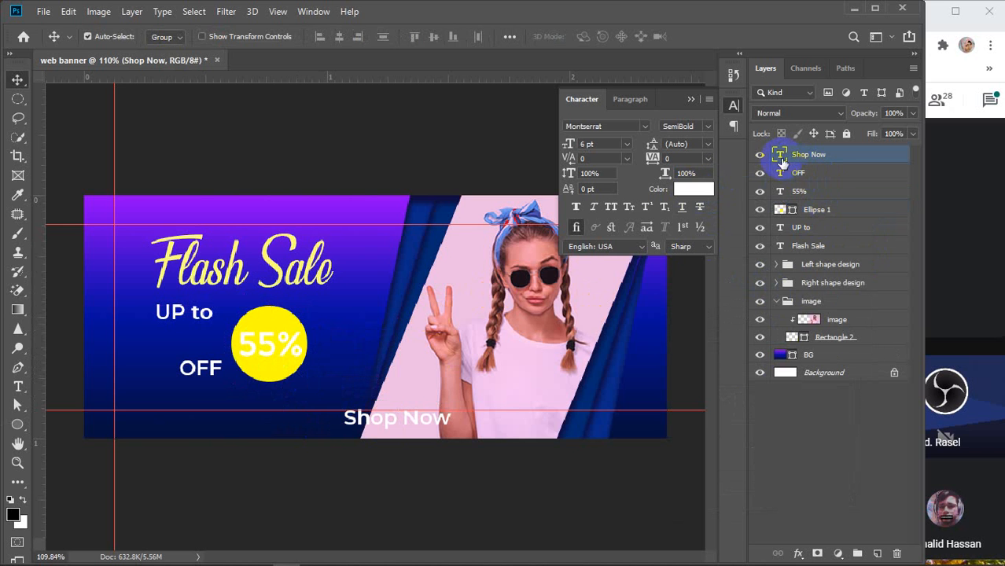
left_click(693, 189)
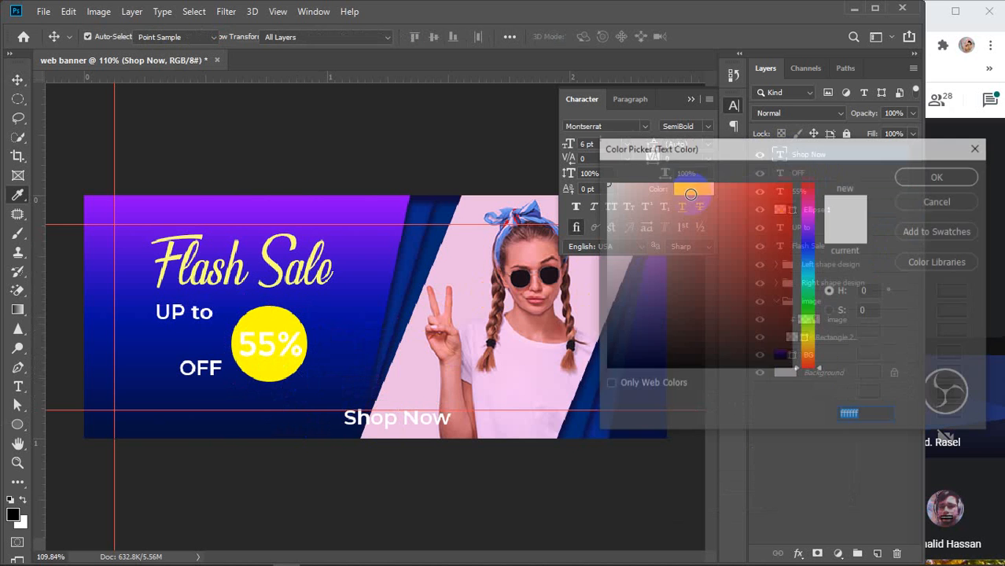
left_click_drag(641, 222, 785, 187)
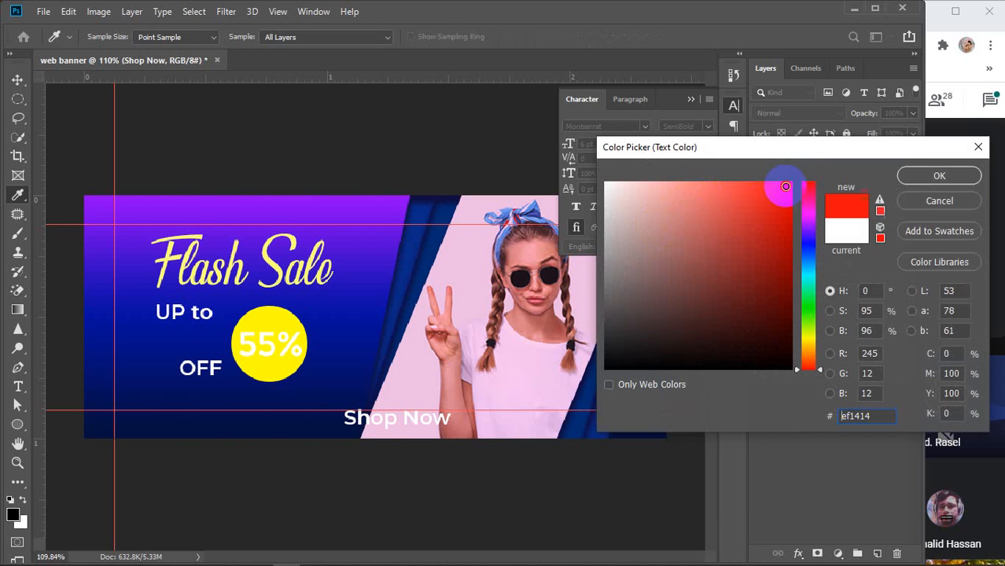
left_click(938, 175)
left_click(809, 177)
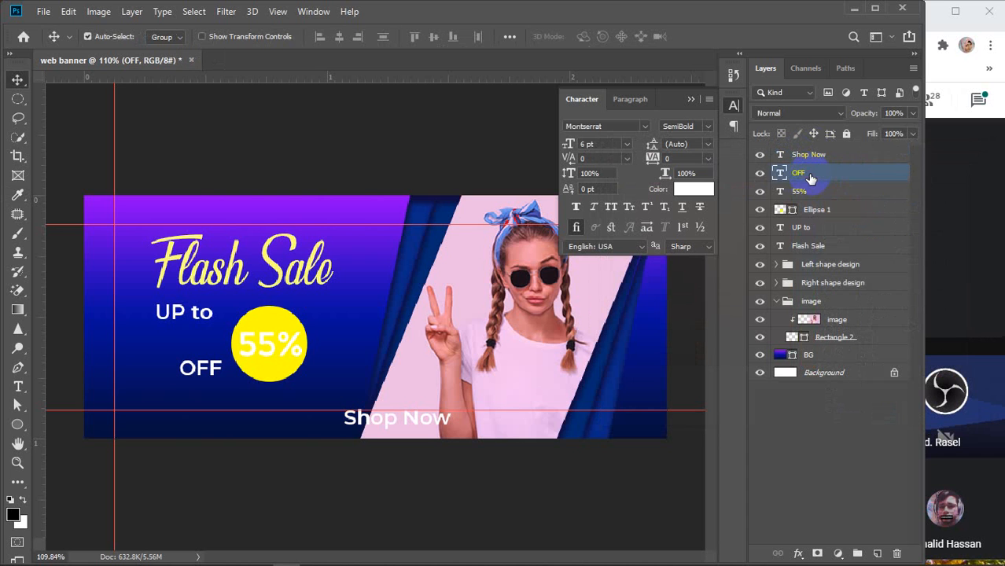
Set the 55% text's colour to a dark blue
left_click(802, 192)
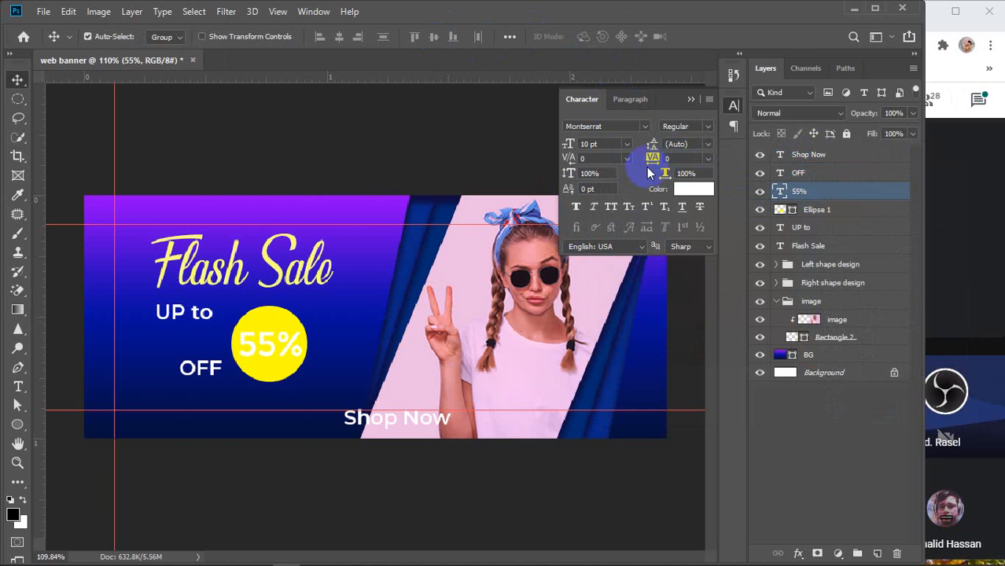
left_click(694, 190)
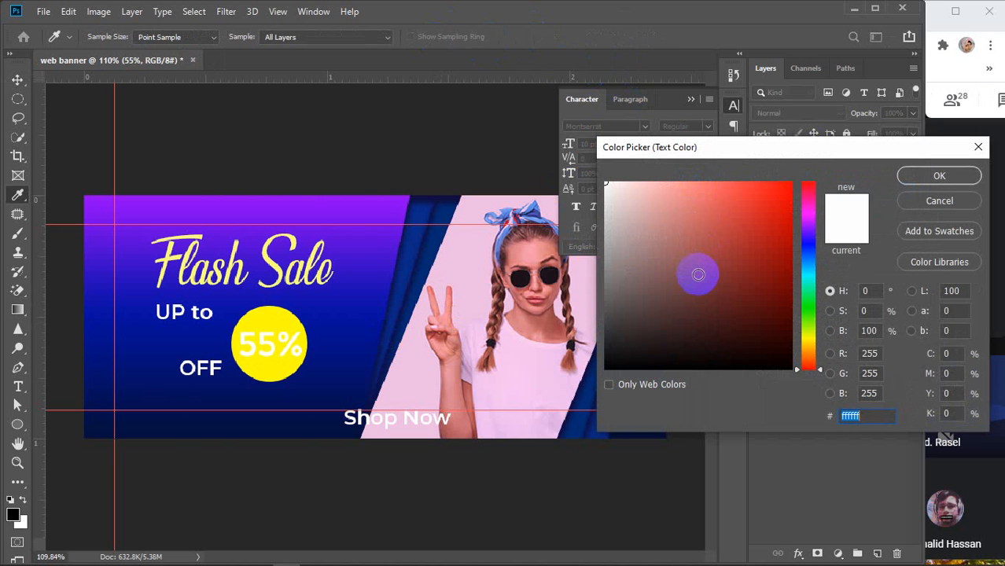
left_click_drag(767, 250, 790, 277)
left_click(812, 243)
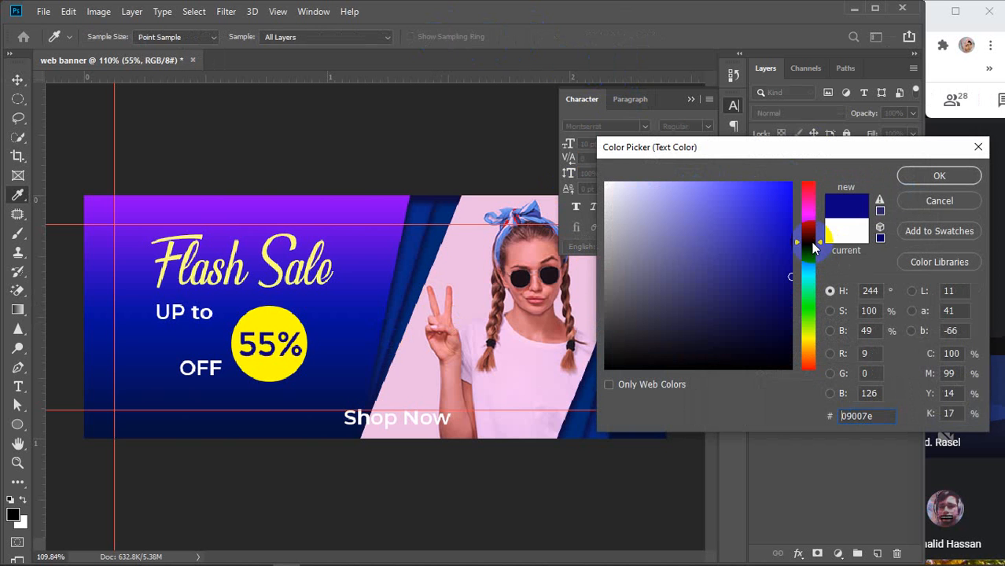
left_click(772, 317)
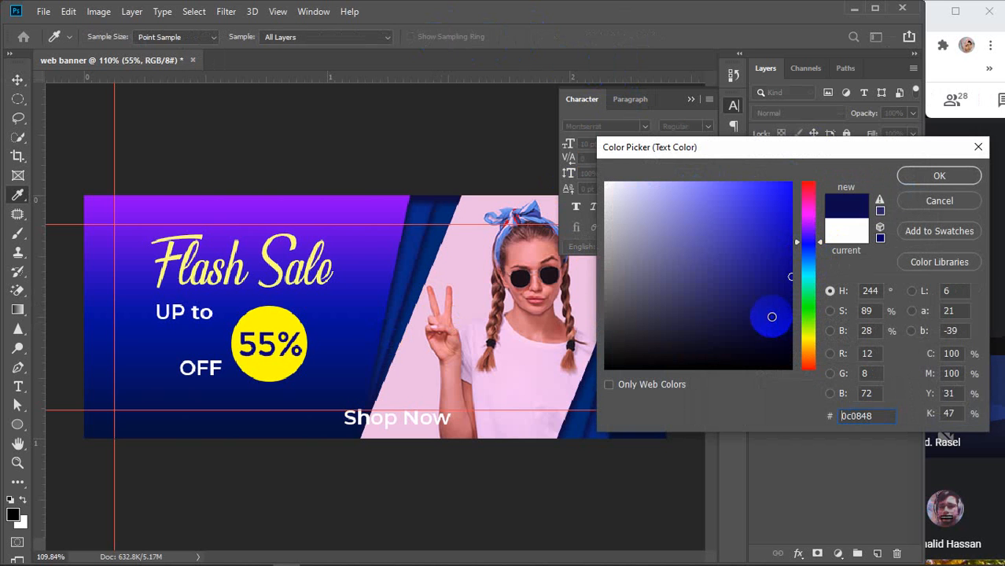
left_click(779, 297)
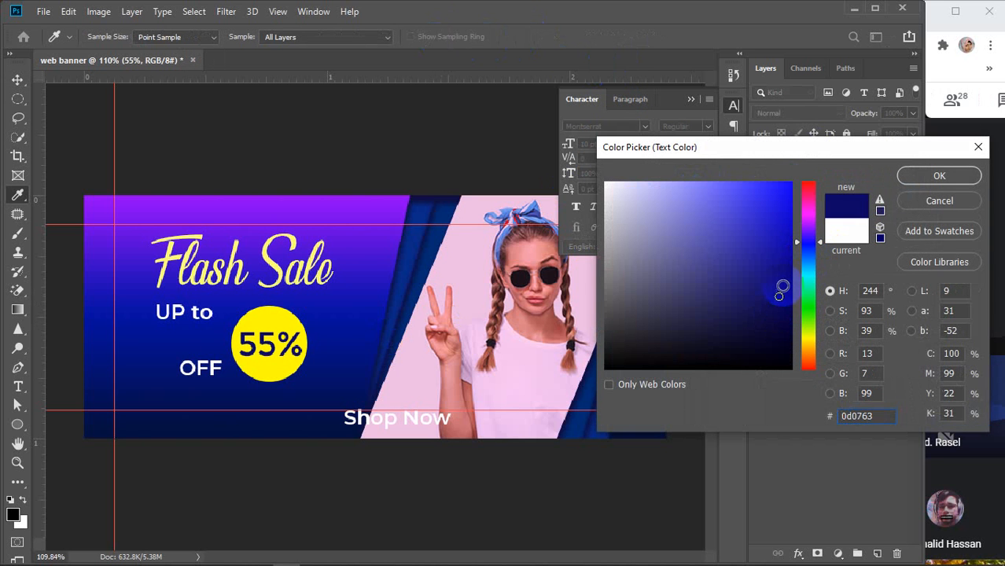
left_click_drag(779, 296, 790, 261)
left_click(921, 183)
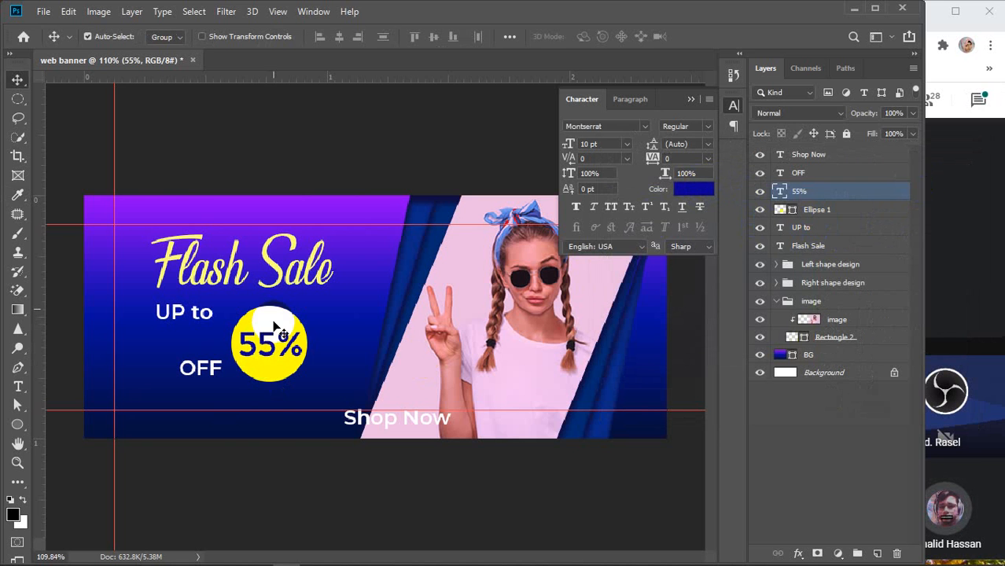
Change the circle's fill to pale yellow ffffa3
left_click(818, 209)
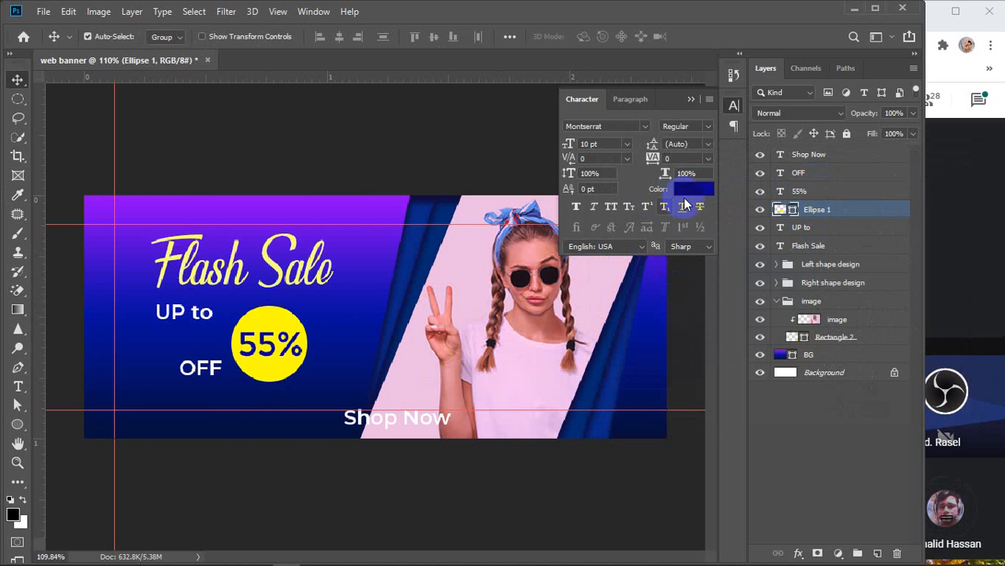
left_click(16, 425)
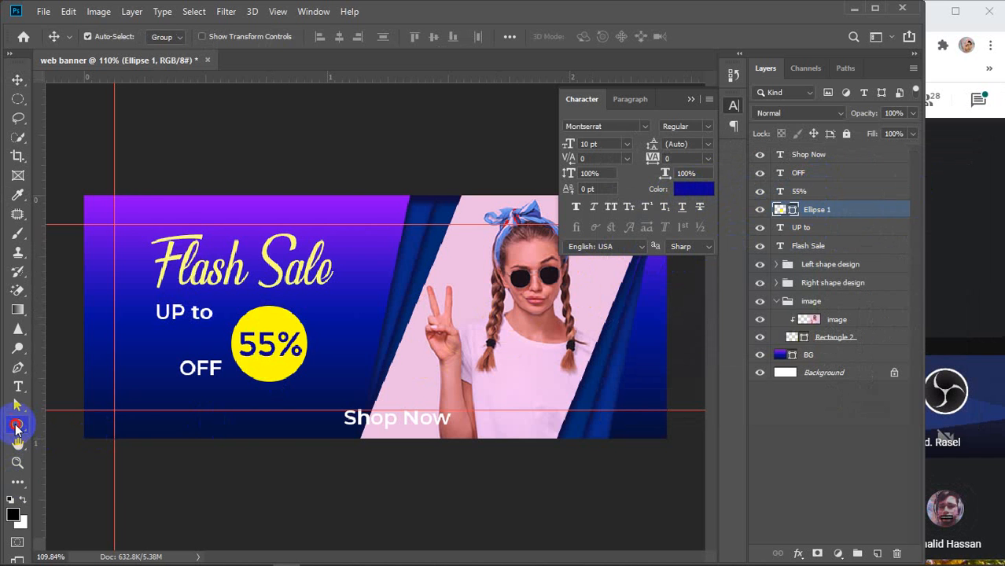
left_click(165, 36)
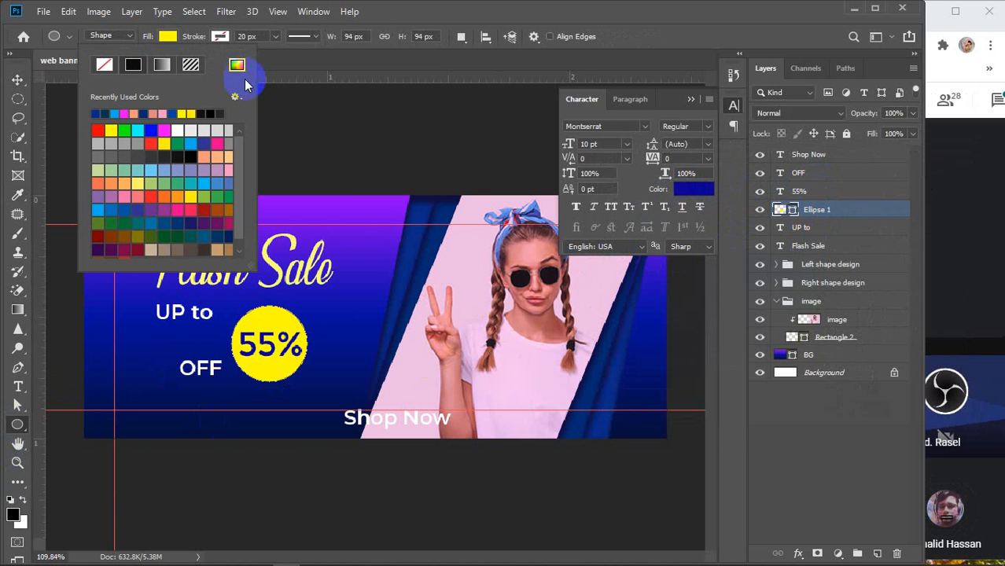
left_click(237, 65)
mouse_move(673, 221)
left_mouse_down()
mouse_move(663, 177)
mouse_move(694, 200)
mouse_move(671, 179)
left_mouse_up()
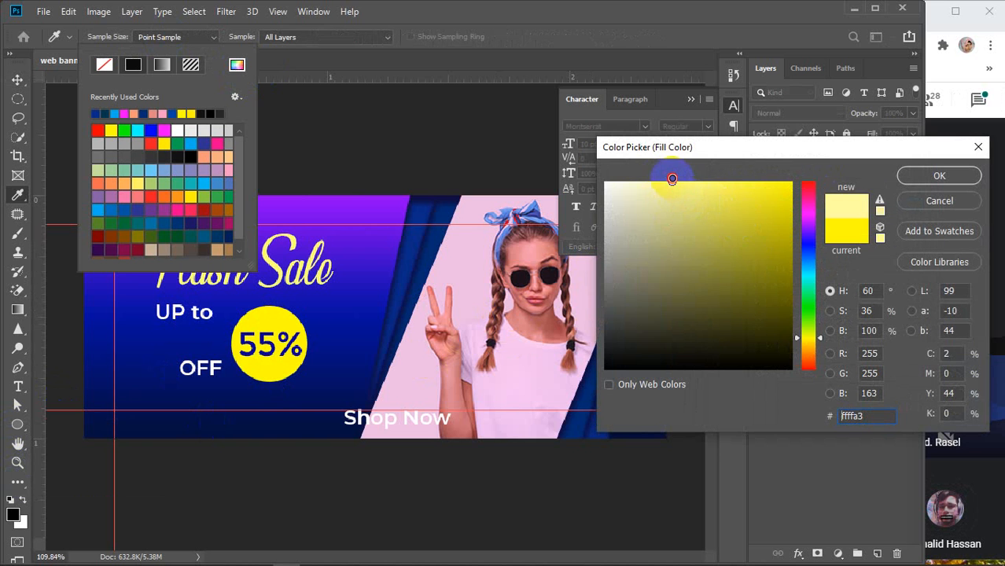
left_click(943, 174)
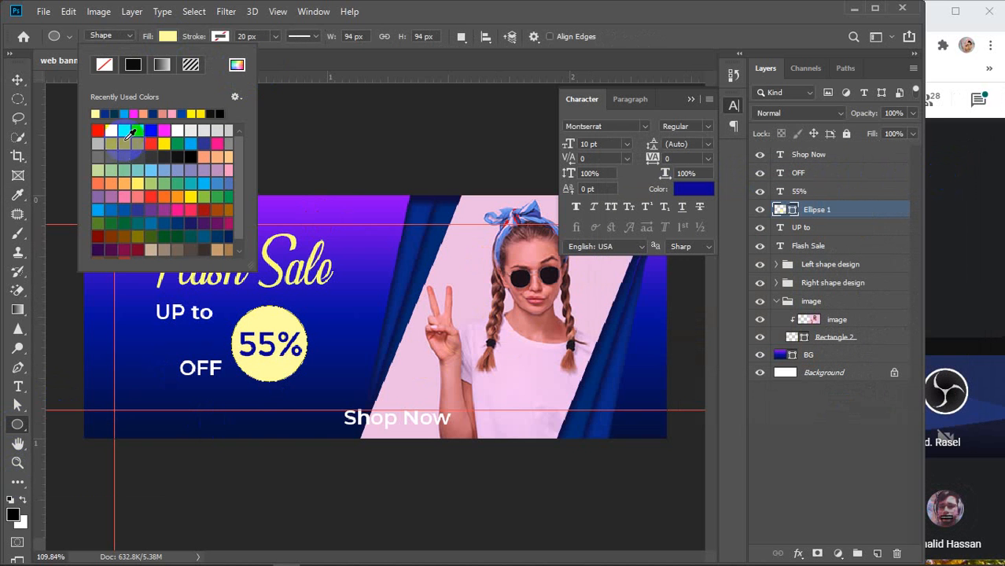
left_click(168, 39)
Centre the 55% text and the circle on each other horizontally and vertically, and group them as 55%
left_click(16, 79)
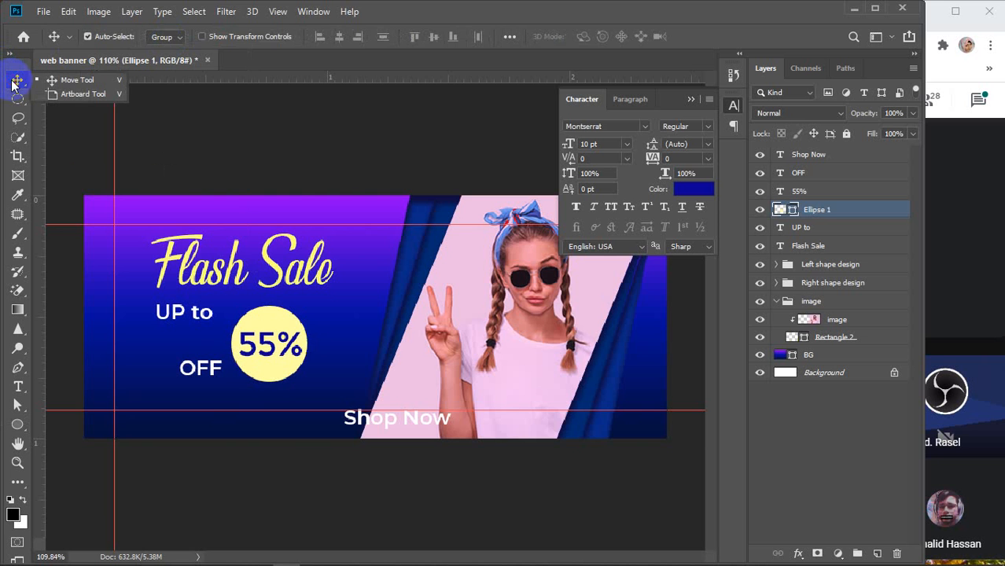
left_click(823, 193, "ctrl")
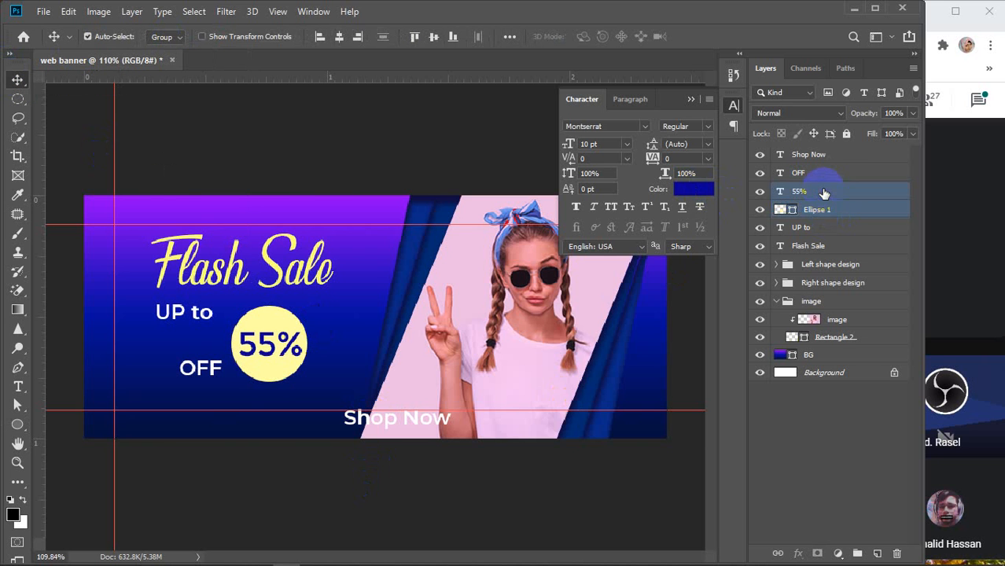
left_click(340, 37)
left_click(433, 38)
key("ctrl")
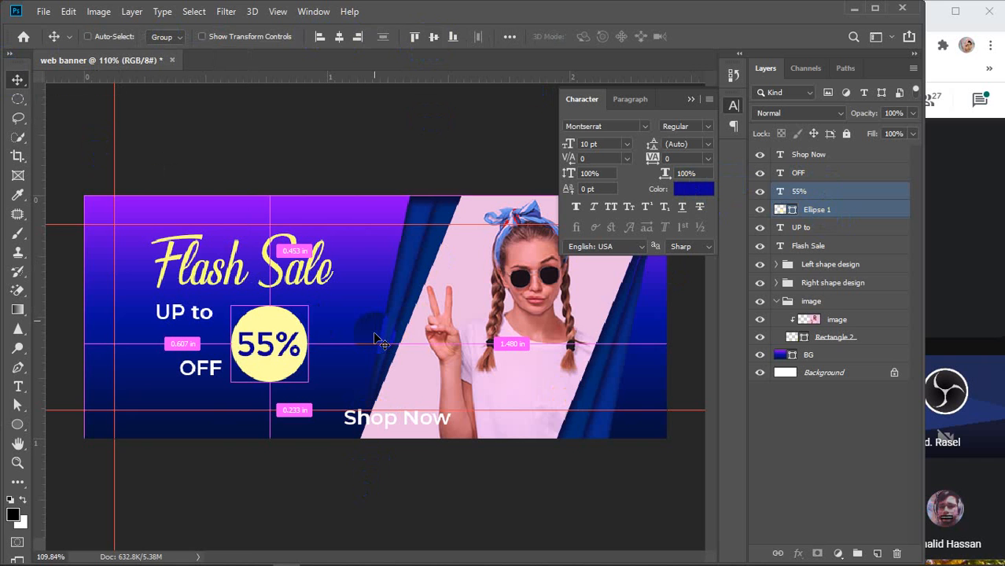
key("ctrl+g")
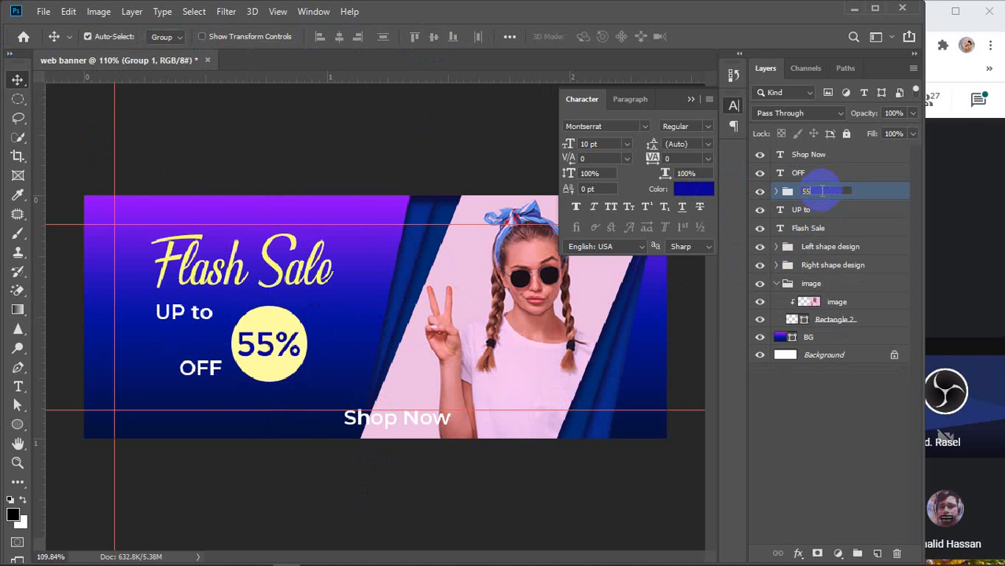
key("Return")
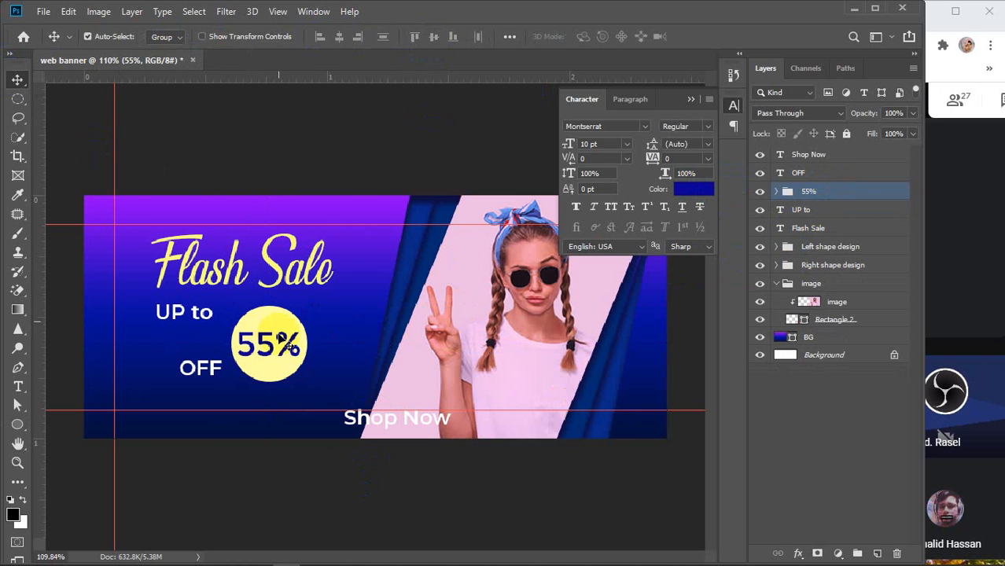
Nudge the 55% badge left, place UP to against its upper left side and OFF at its lower right
left_click_drag(282, 336, 276, 338)
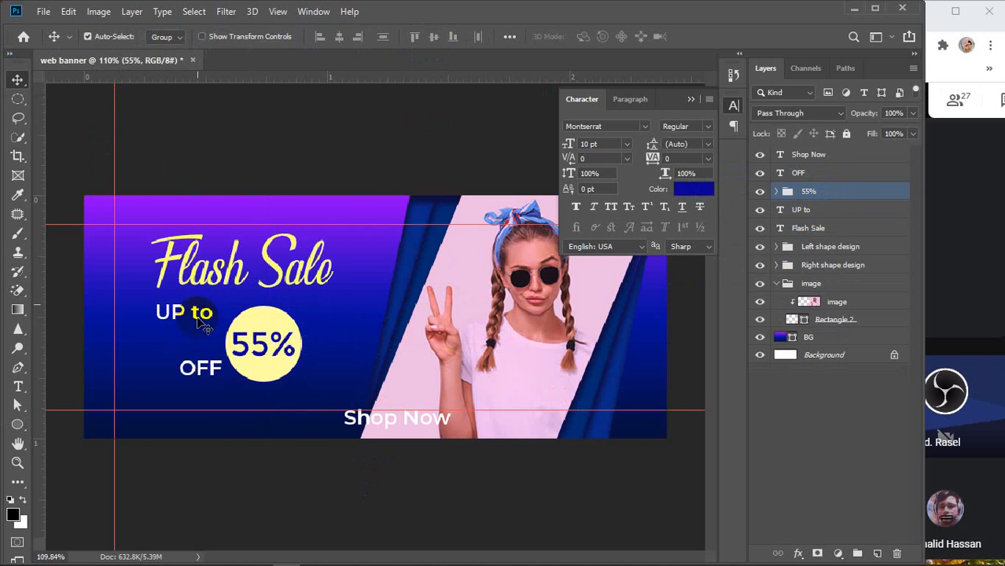
left_click_drag(197, 317, 210, 328)
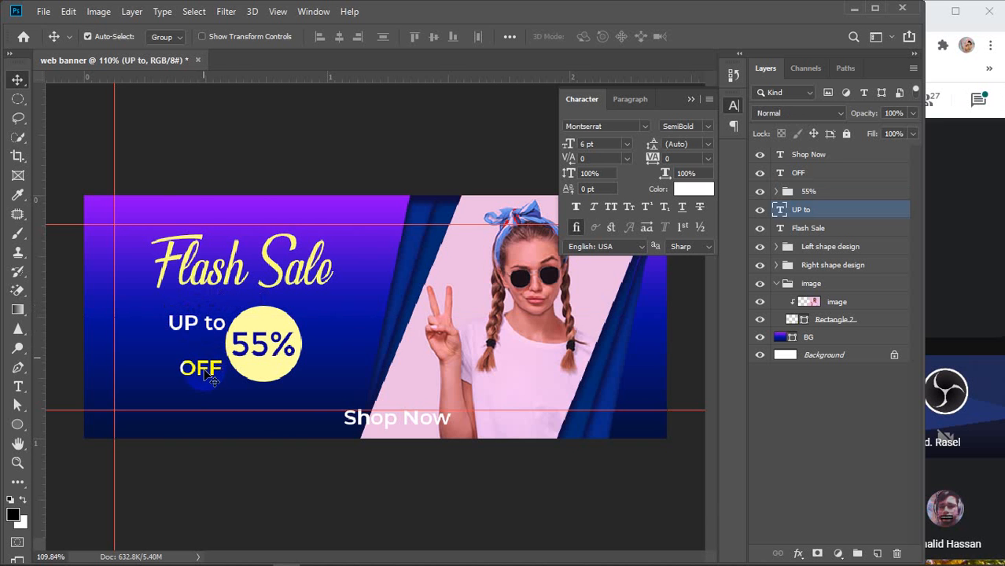
left_click_drag(213, 379, 330, 383)
Set the OFF text's font style to Montserrat Bold
left_click(643, 128)
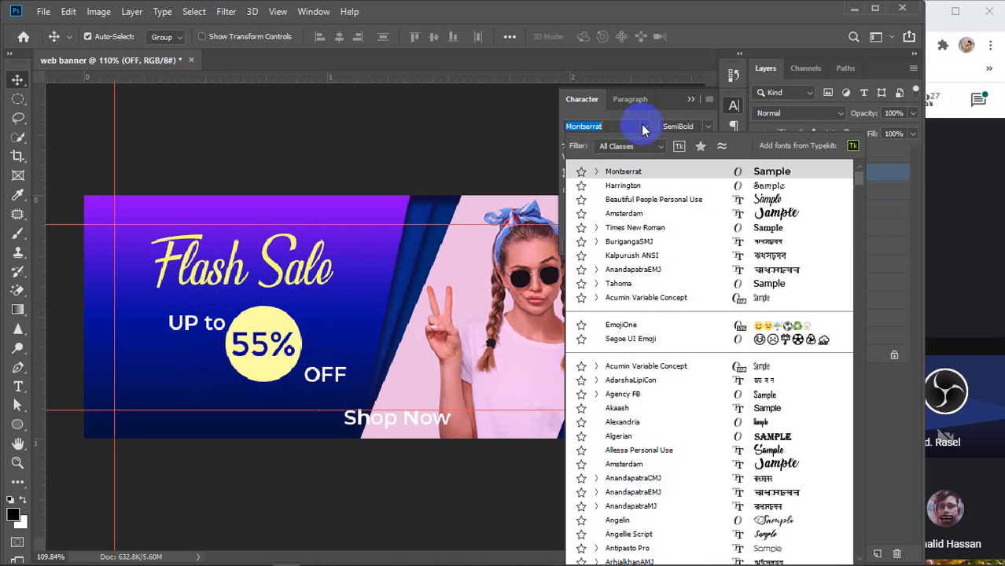
left_click(643, 127)
left_click(708, 127)
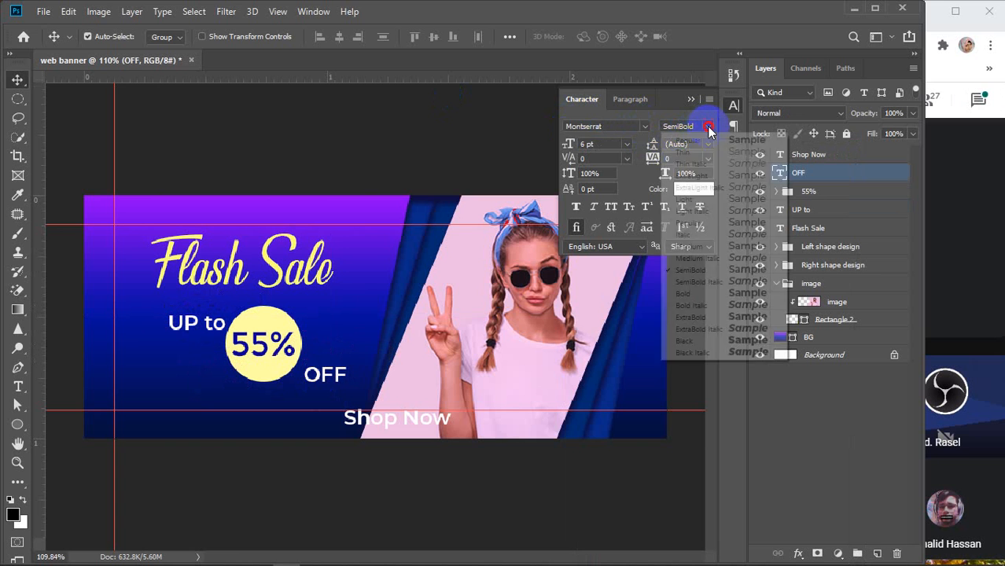
left_click(691, 293)
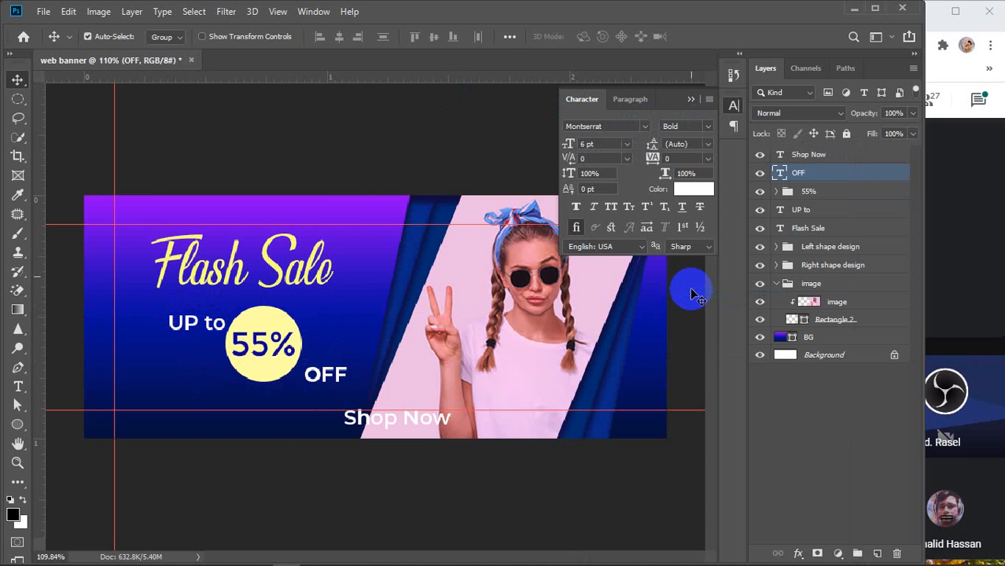
Enlarge the OFF text to 9 pt and move it slightly left against the badge's lower right edge
left_click(589, 144)
key("Up")
key("Up")
key("Up")
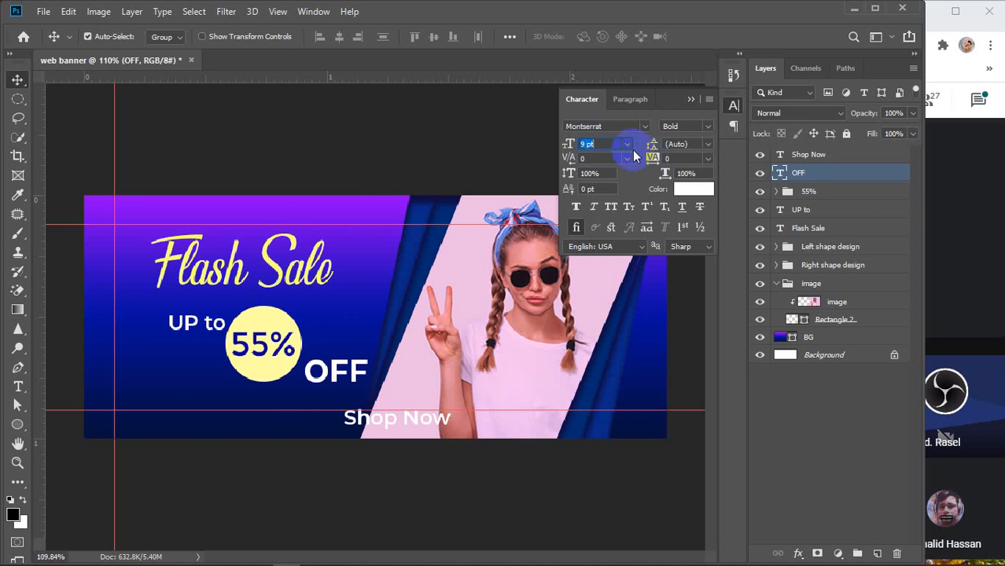
left_click(644, 127)
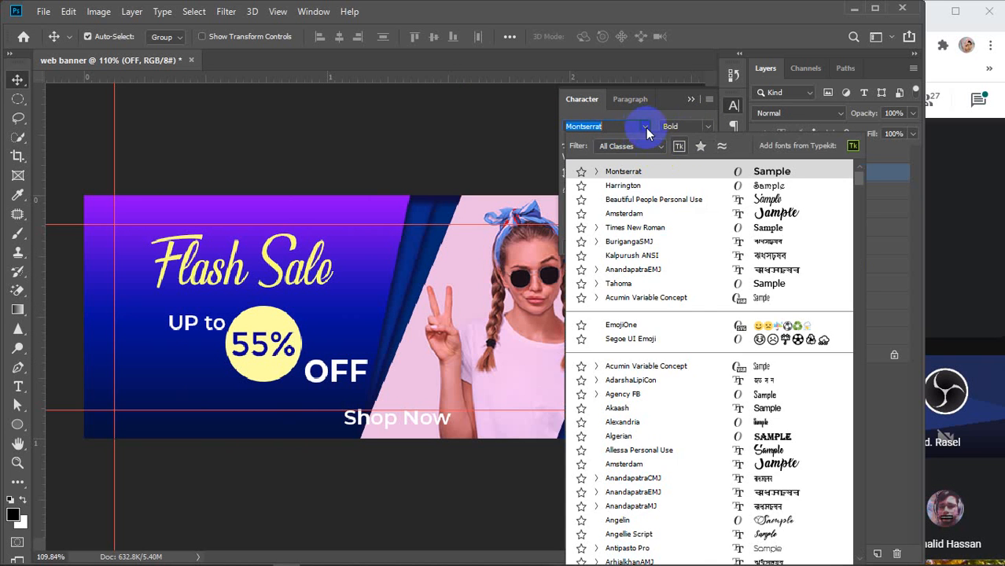
left_click(643, 130)
left_click(431, 139)
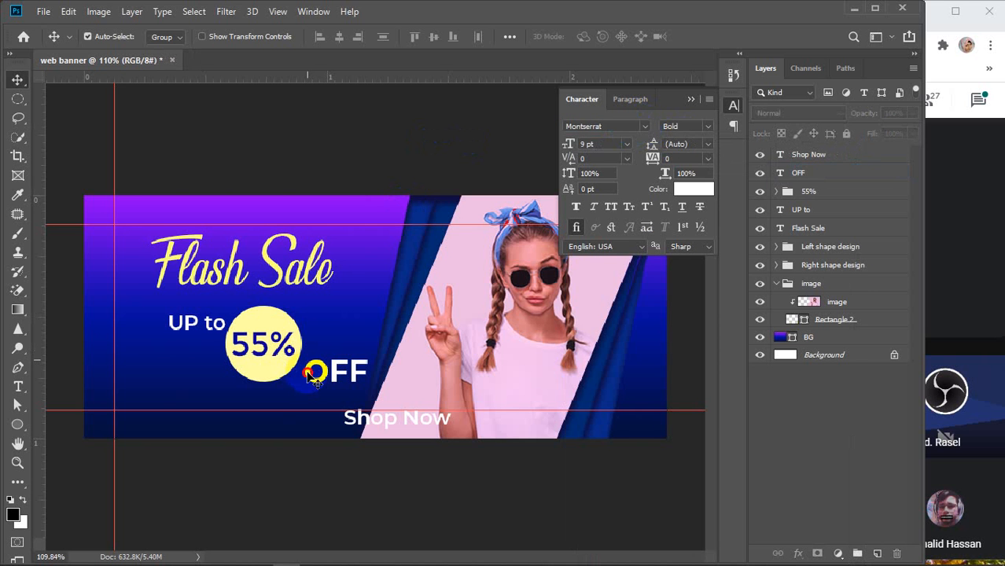
left_click_drag(314, 377, 306, 377)
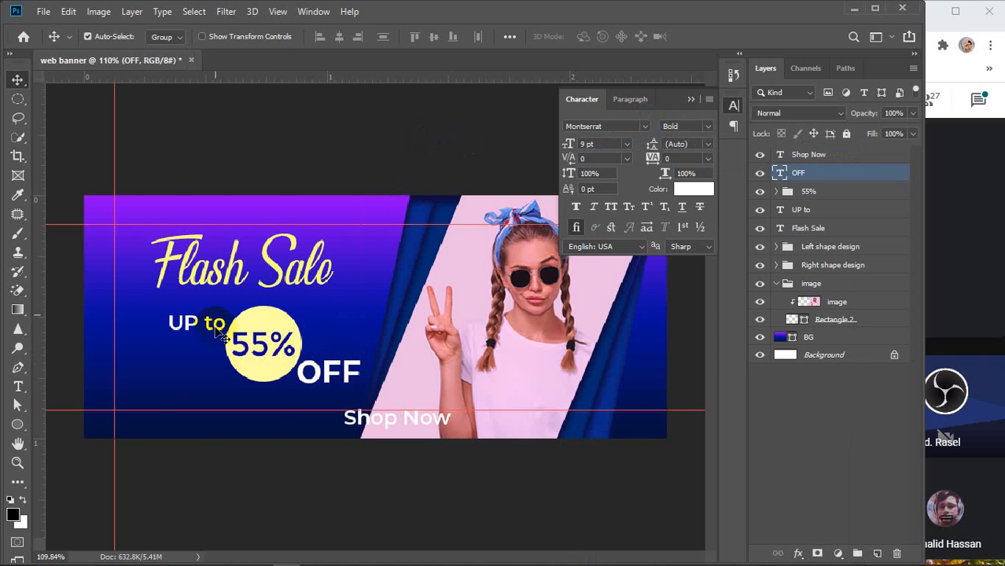
Group the UP to text, the 55% badge and OFF together, and shift the group slightly left beneath Flash Sale
left_click(221, 329)
left_click(262, 329, "shift")
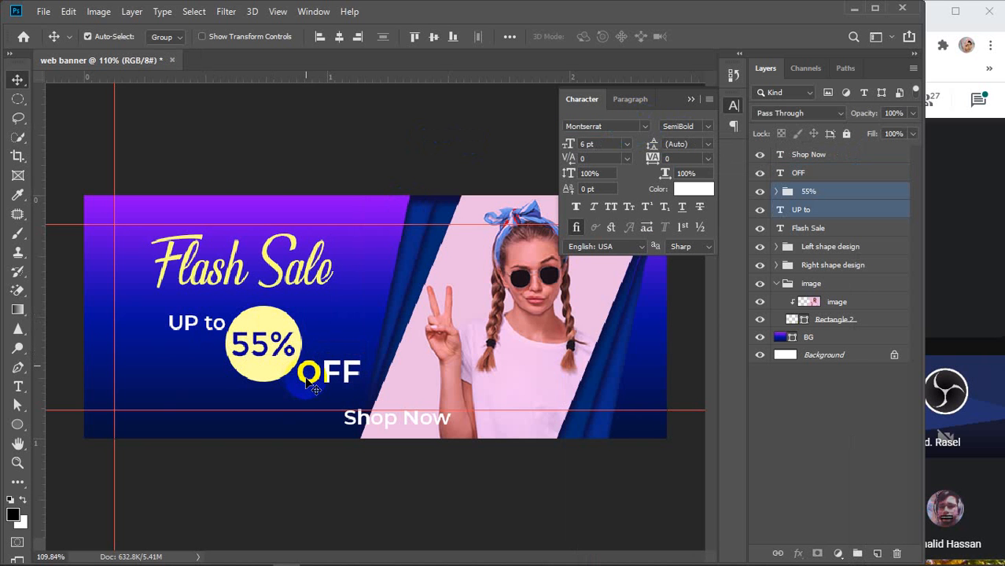
left_click(307, 379, "shift")
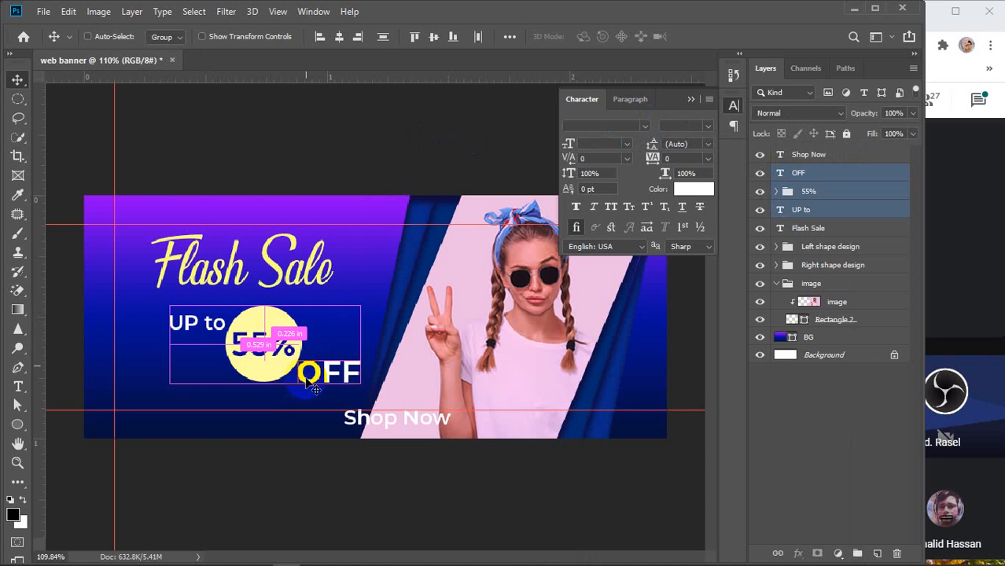
key("ctrl+g")
left_click_drag(255, 363, 253, 364)
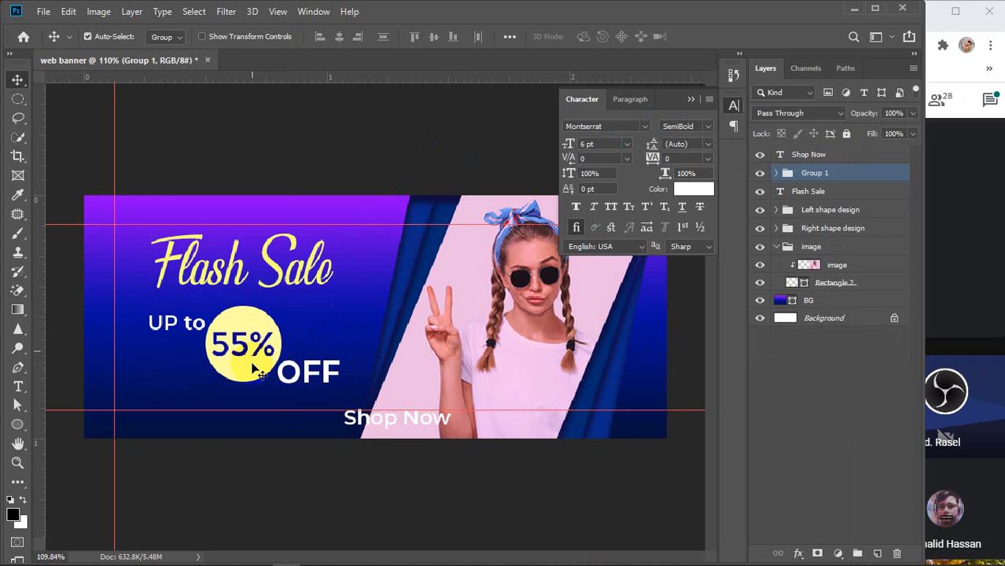
Scale the discount group down proportionally until its UP to text is about 5.15 pt, keeping it below the Flash Sale heading
key("ctrl+t")
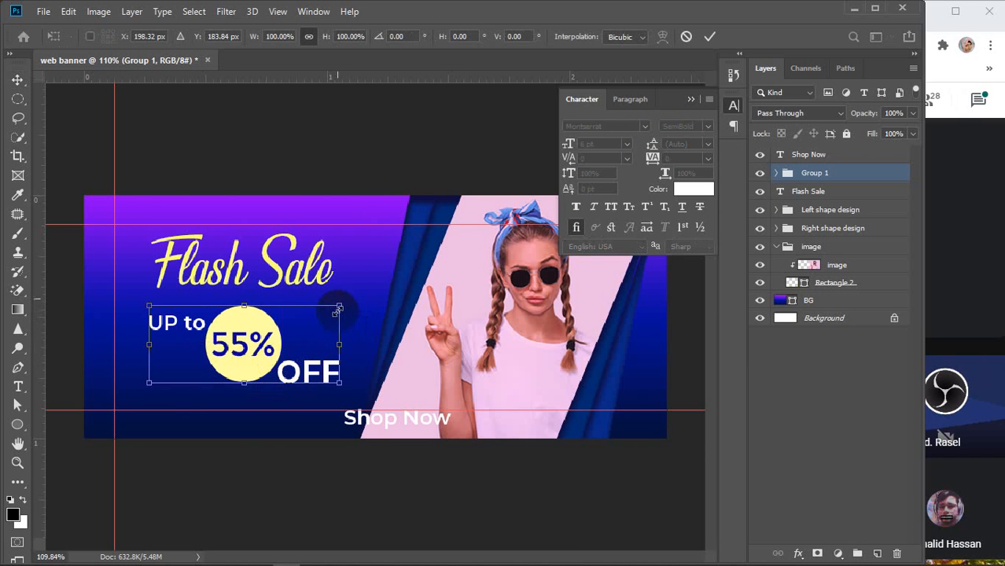
left_click_drag(336, 312, 313, 328)
left_click_drag(240, 349, 244, 345)
key("Return")
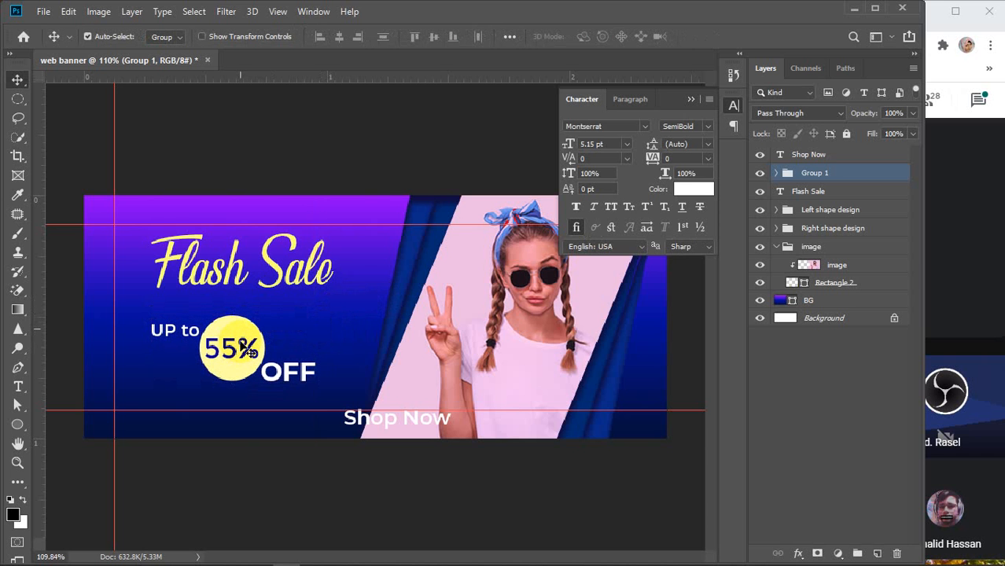
Move the Flash Sale heading down and left, closer to the discount group, and scale it up to about 113%
left_click(228, 271)
left_click_drag(228, 275, 219, 283)
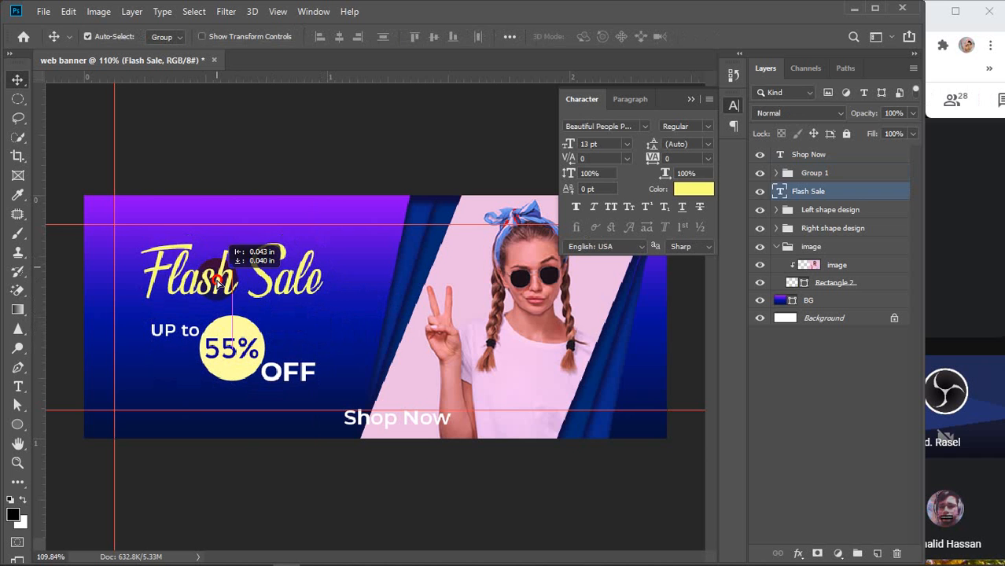
key("ctrl+t")
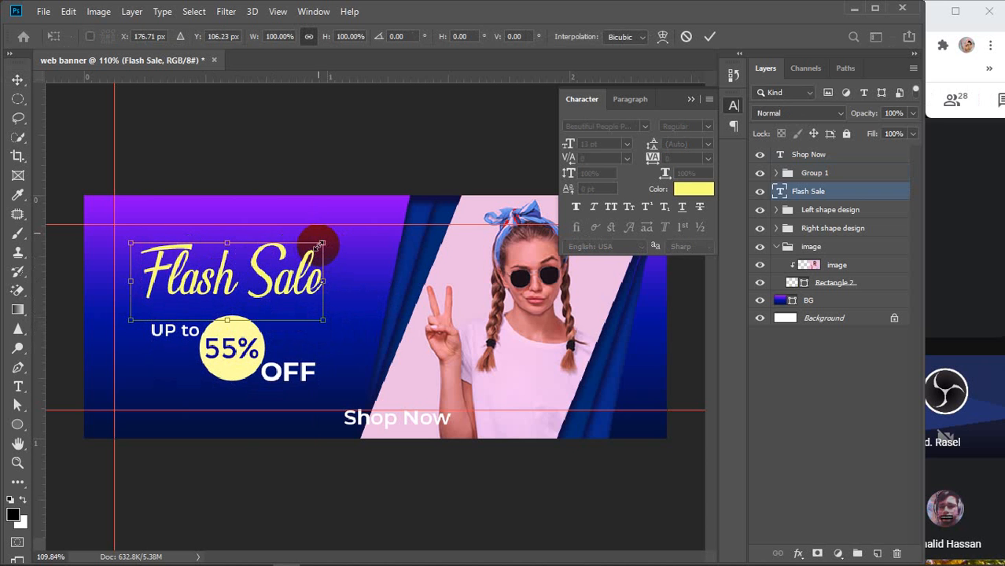
left_click_drag(324, 243, 347, 228)
left_click_drag(265, 269, 268, 272)
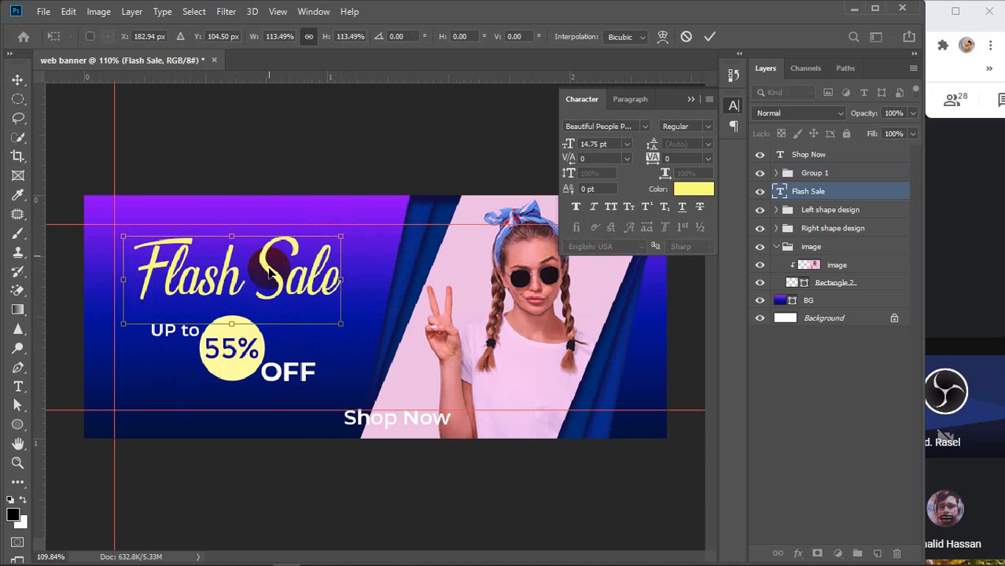
Apply the heading's transform and reduce the Flash Sale font size to 13.75 pt
left_click(601, 144)
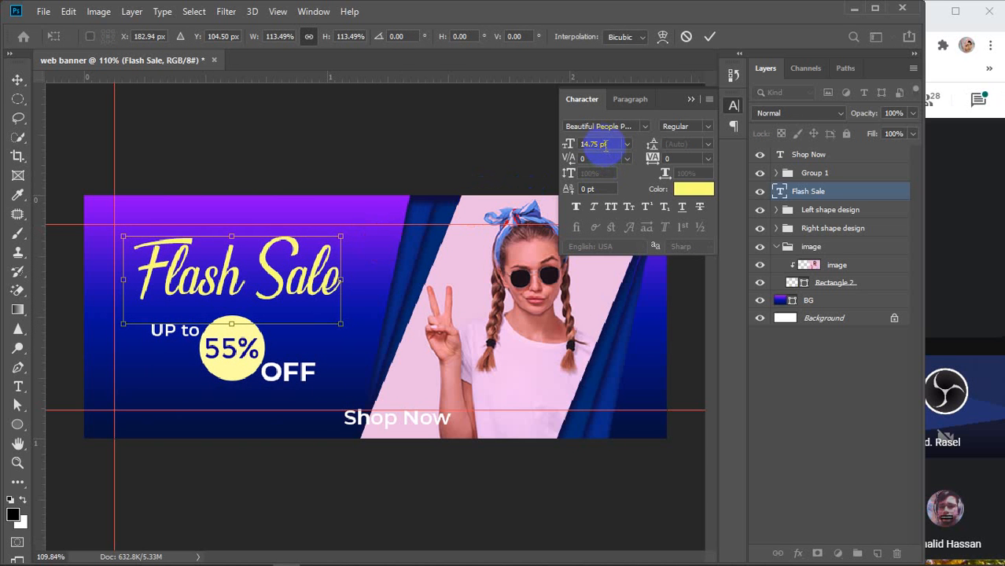
left_click(709, 36)
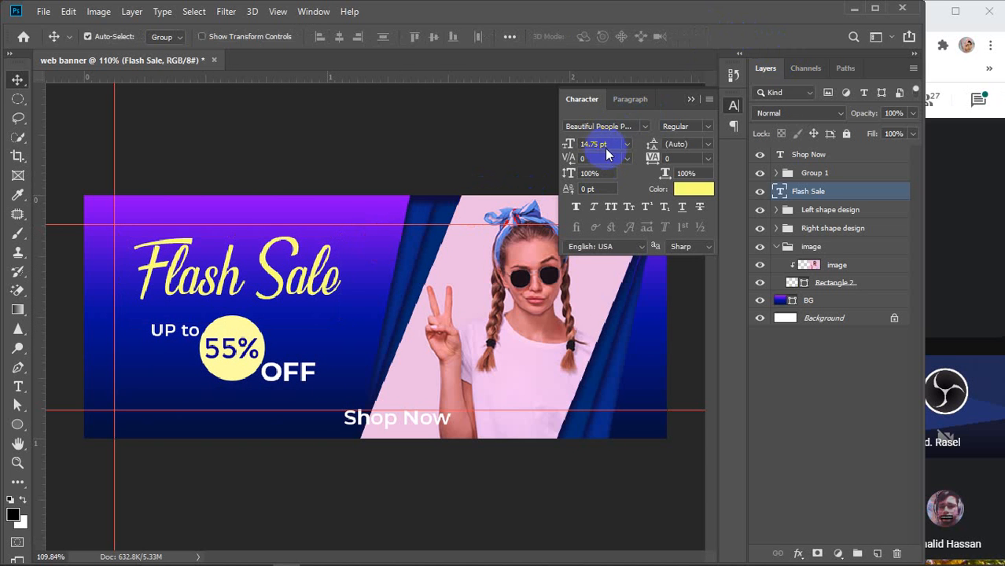
left_click(598, 144)
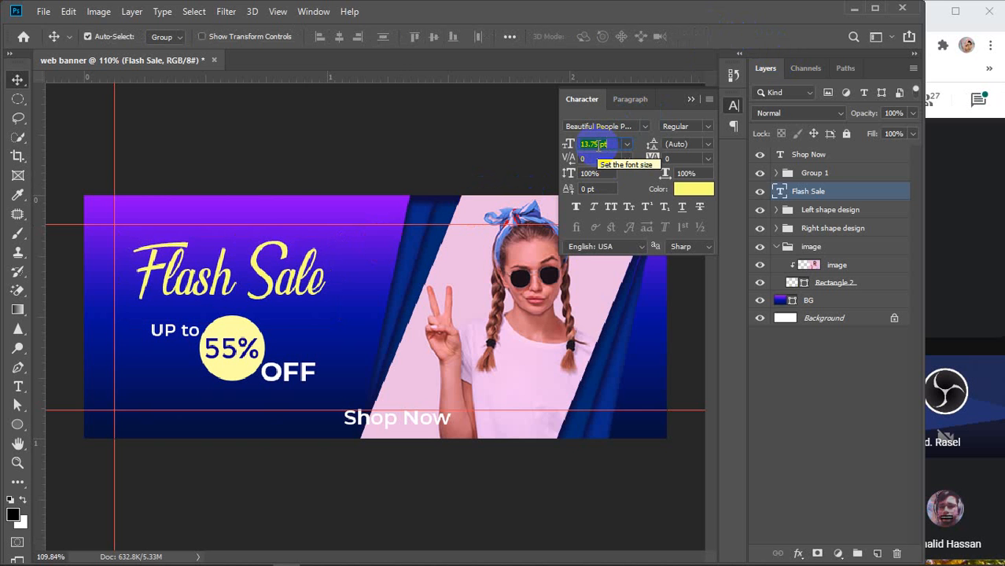
Set the "Flash Sale" text to 14 pt and recolour it a paler yellow
type("14")
key("Return")
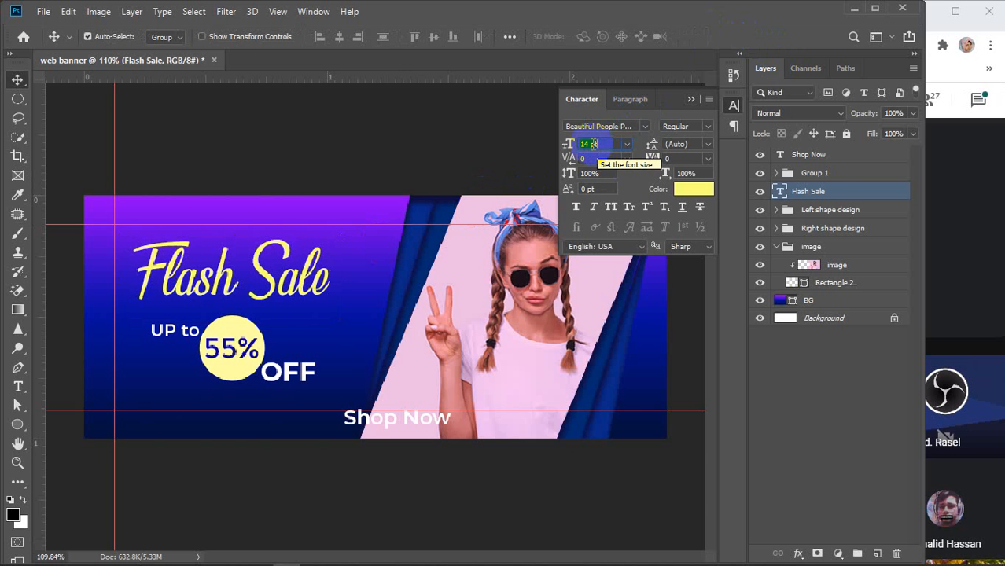
left_click(692, 189)
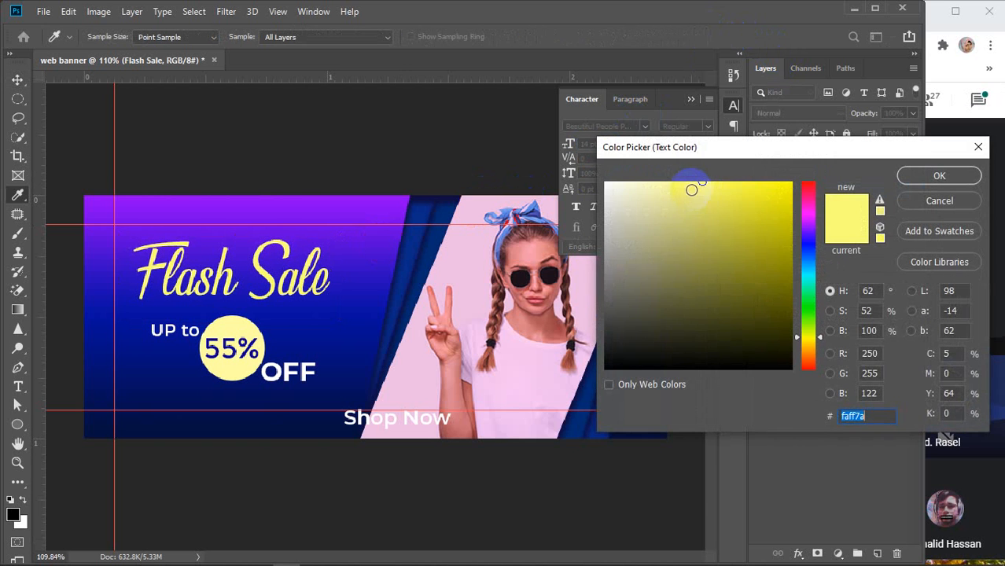
left_click(708, 196)
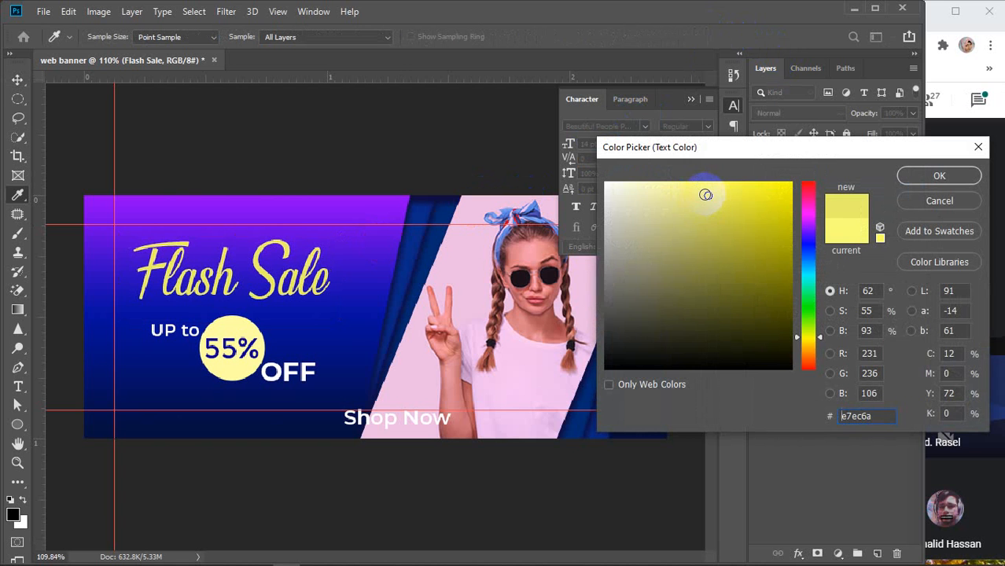
left_click_drag(705, 194, 681, 180)
left_click(925, 176)
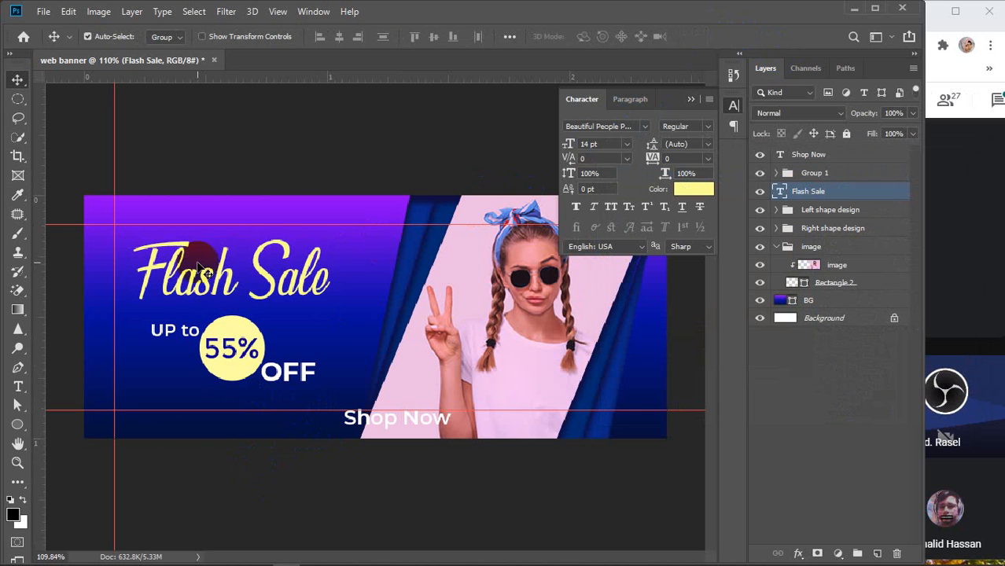
Move the "Flash Sale" text and the discount group (Group 1) together slightly upward on the banner
left_click(255, 350, "shift")
key("ctrl+t")
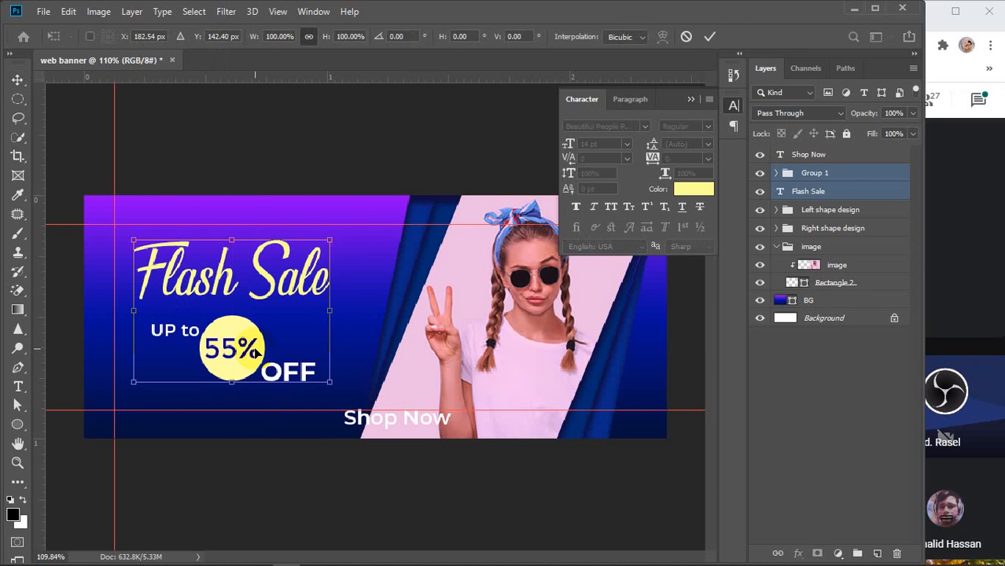
left_click_drag(255, 350, 256, 335)
key("Return")
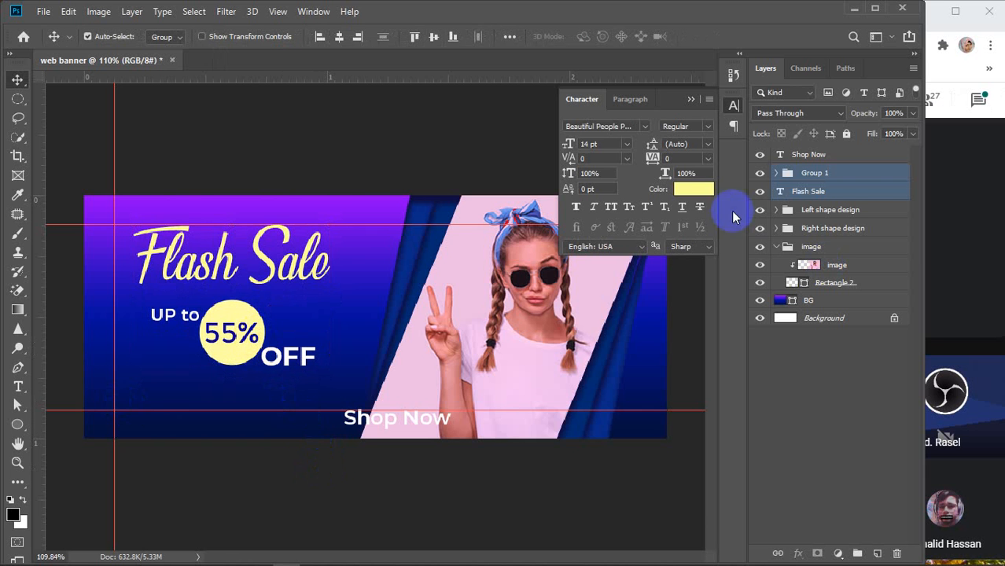
Rename Group 1 as "55% off" and clear the layer selection
left_click(839, 172)
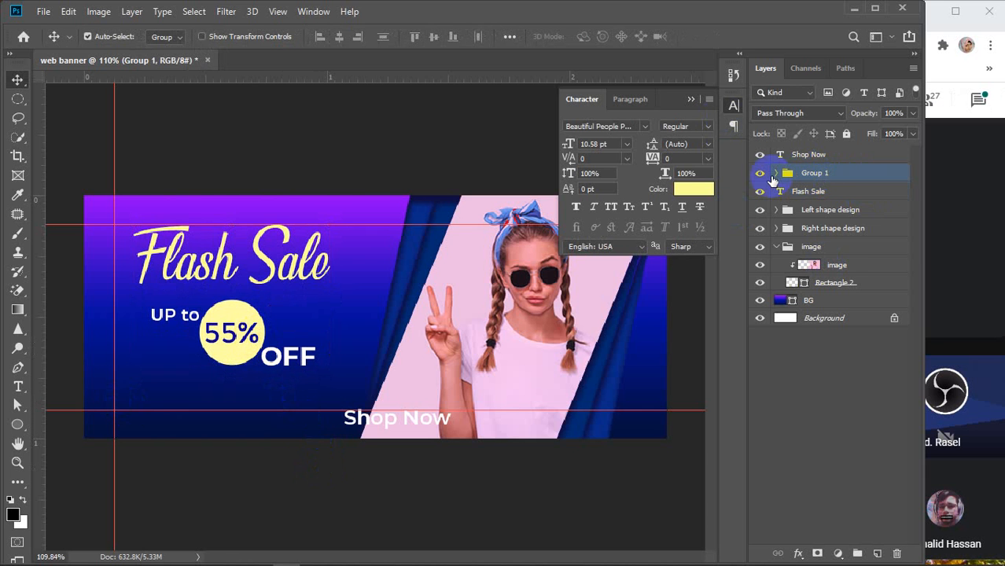
left_click(775, 173)
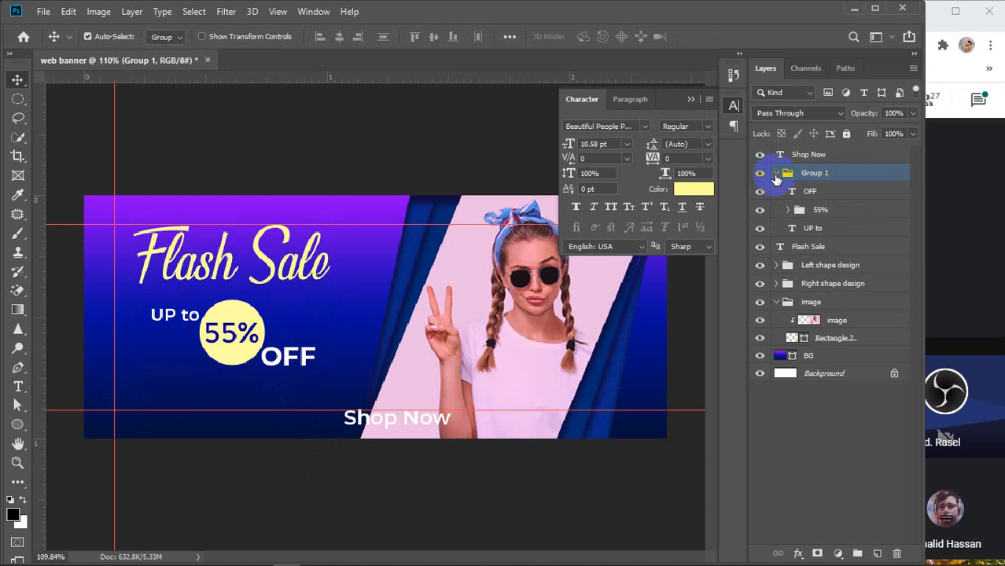
left_click(776, 174)
double_click(812, 173)
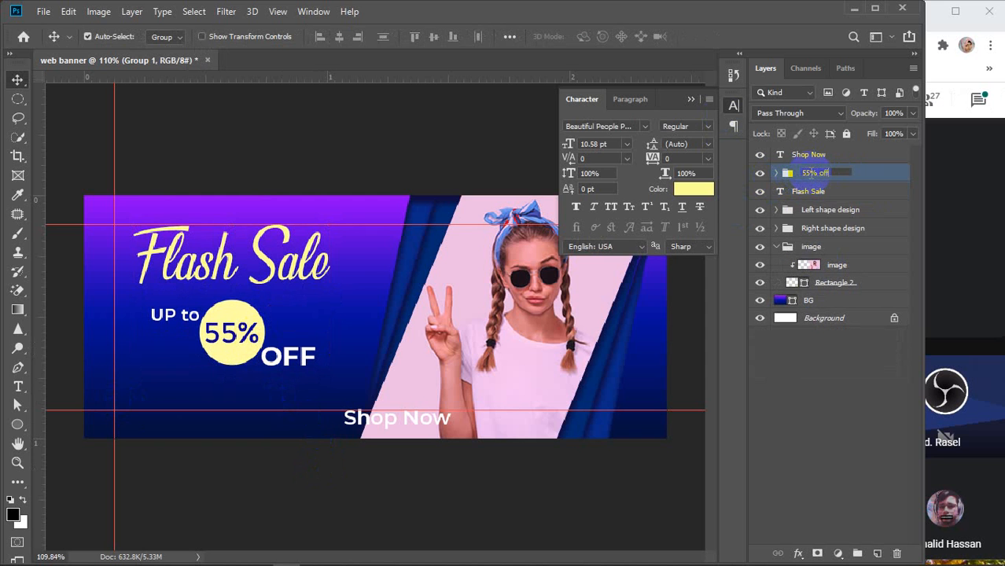
type("55% off")
key("Return")
left_click(825, 195)
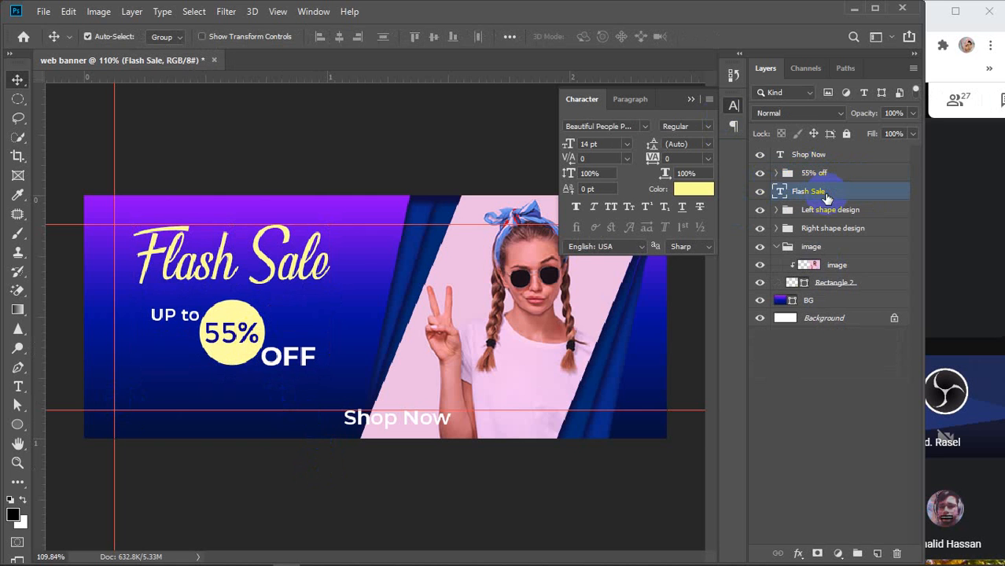
left_click(809, 155)
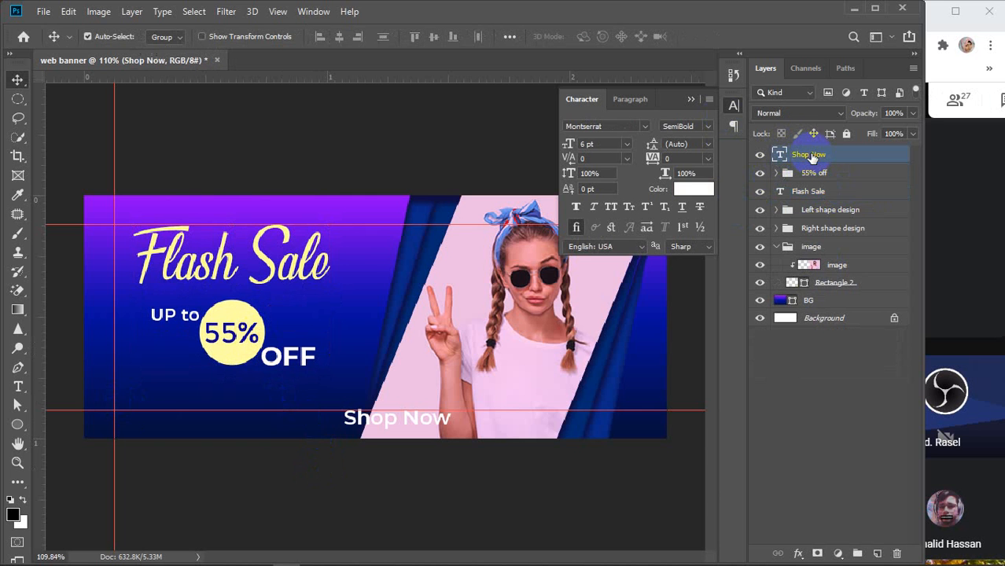
left_click(196, 501)
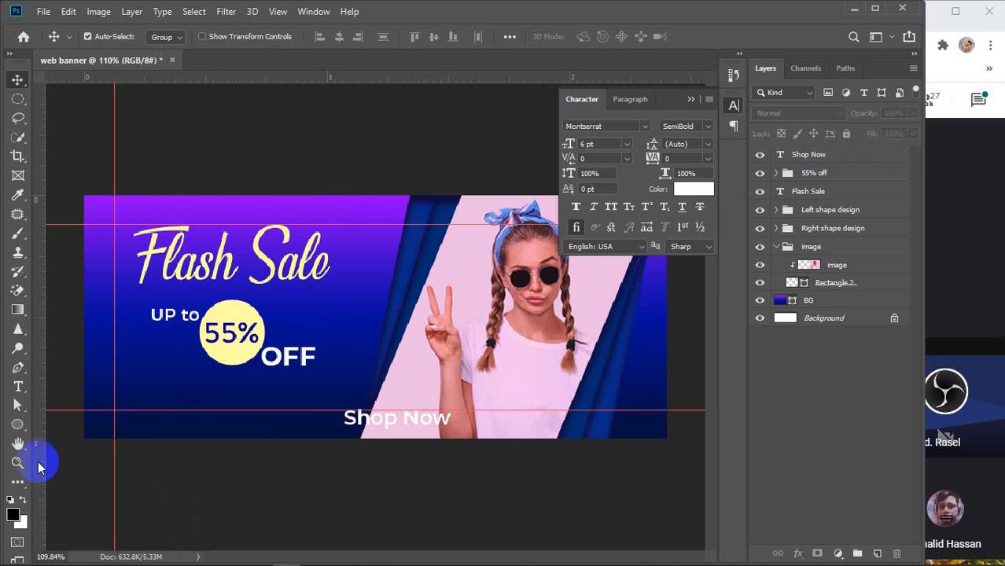
left_click(17, 425)
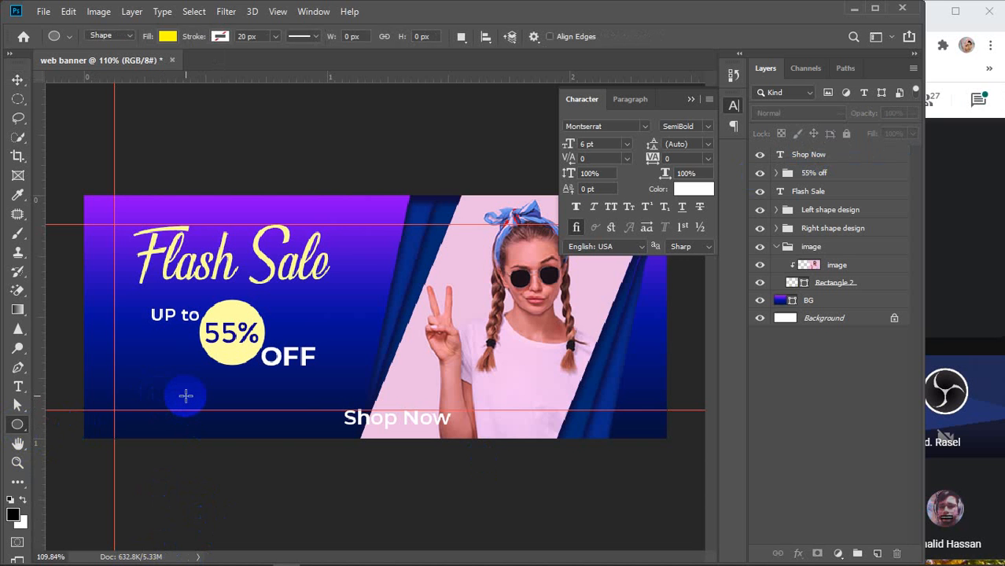
left_click_drag(126, 389, 202, 404)
key("ctrl+z")
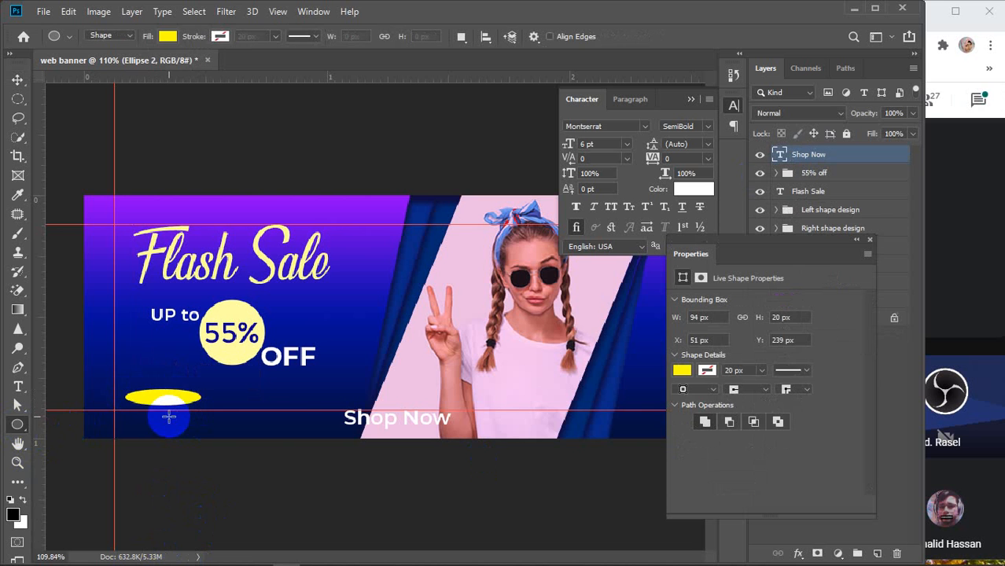
Draw a rounded rectangle about 109 by 34 px below the "UP to 55% OFF" text as the button shape
right_click(14, 425)
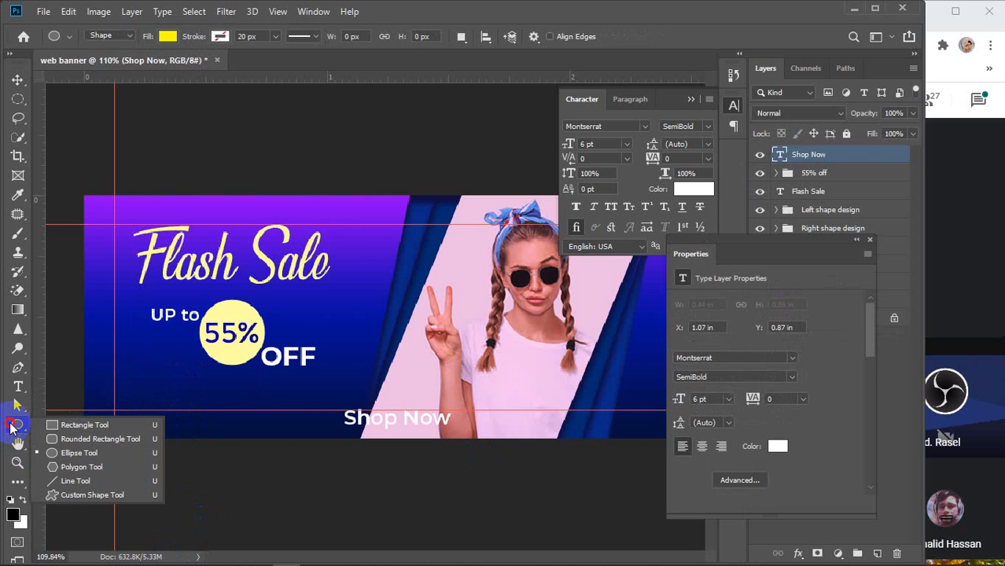
left_click(90, 438)
left_click_drag(124, 384, 210, 402)
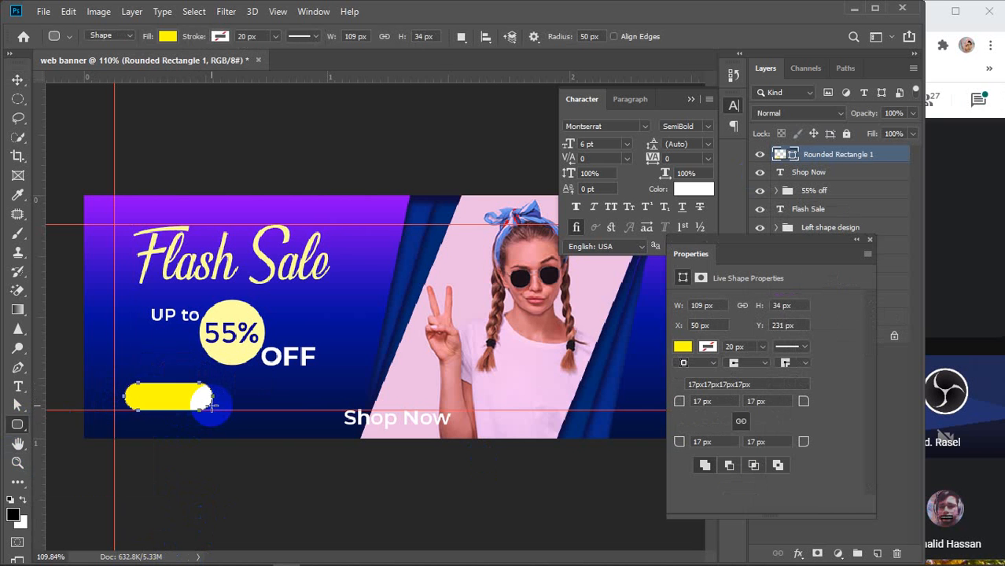
key("v")
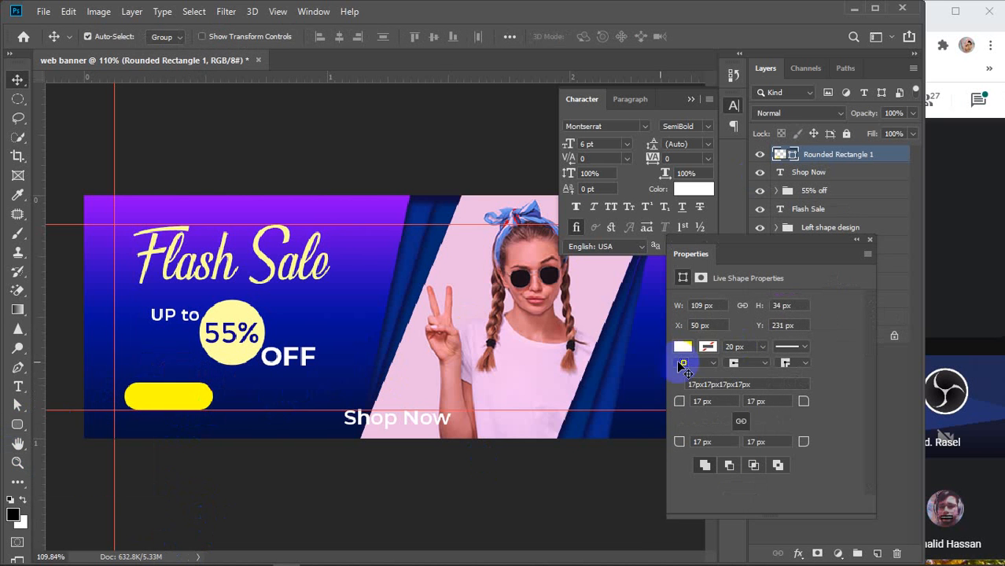
Try solid green, bright blue and darker blue fills on the rounded rectangle
left_click(682, 346)
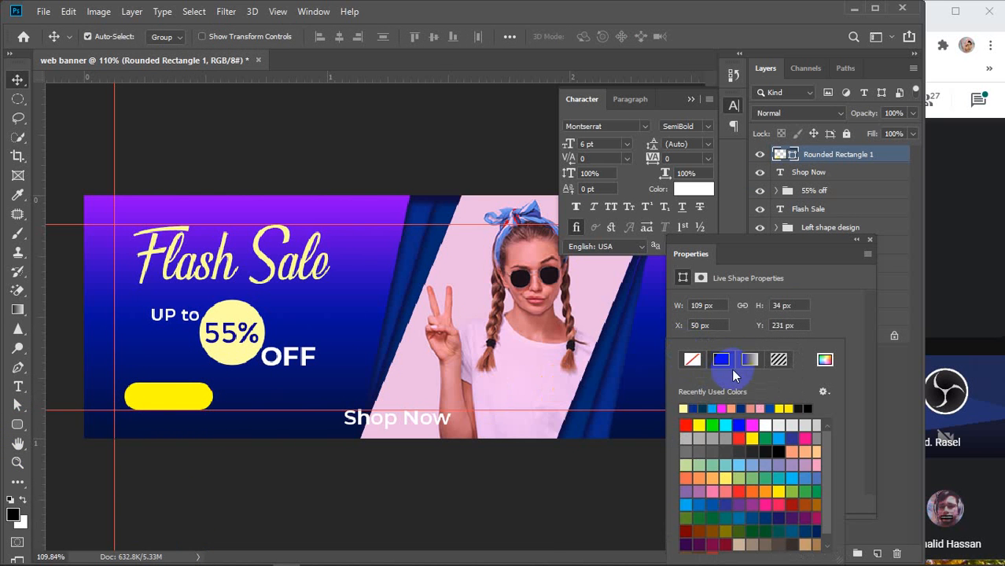
left_click(711, 425)
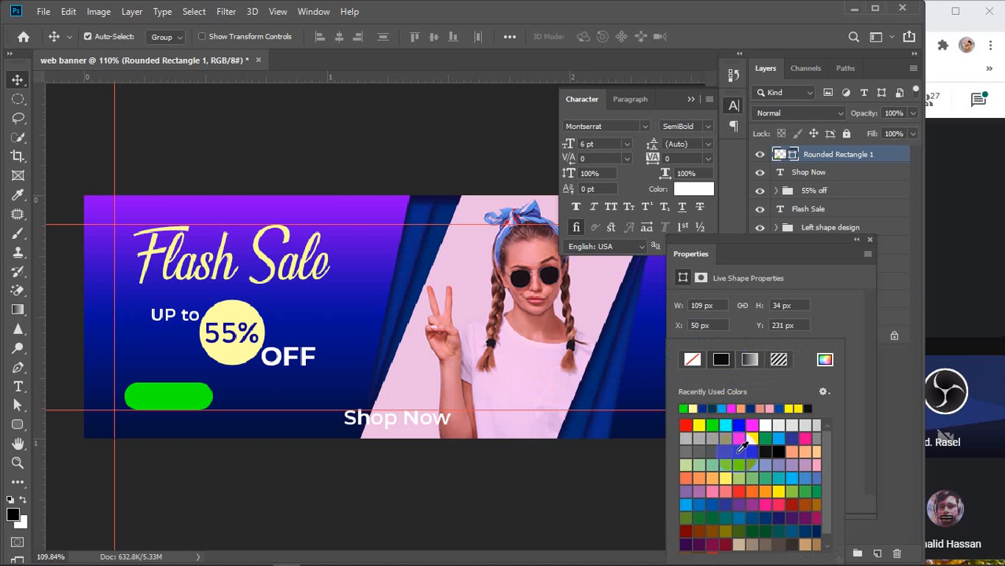
left_click(738, 426)
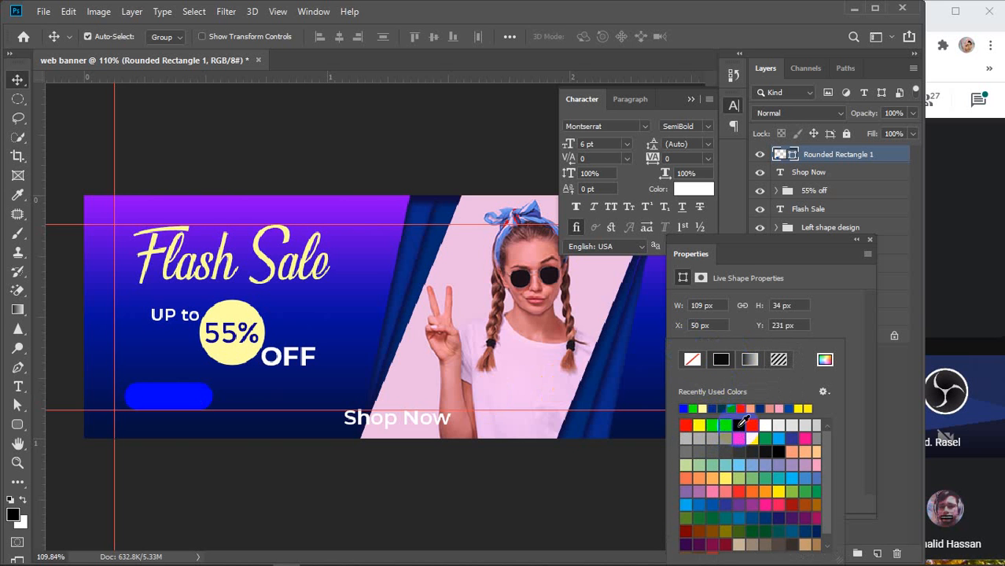
left_click(760, 410)
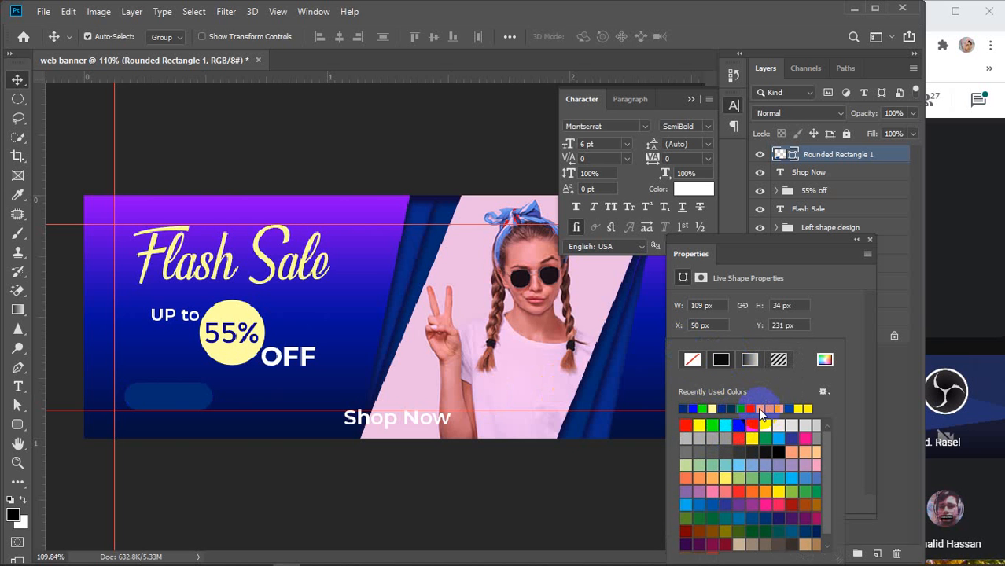
left_click(796, 408)
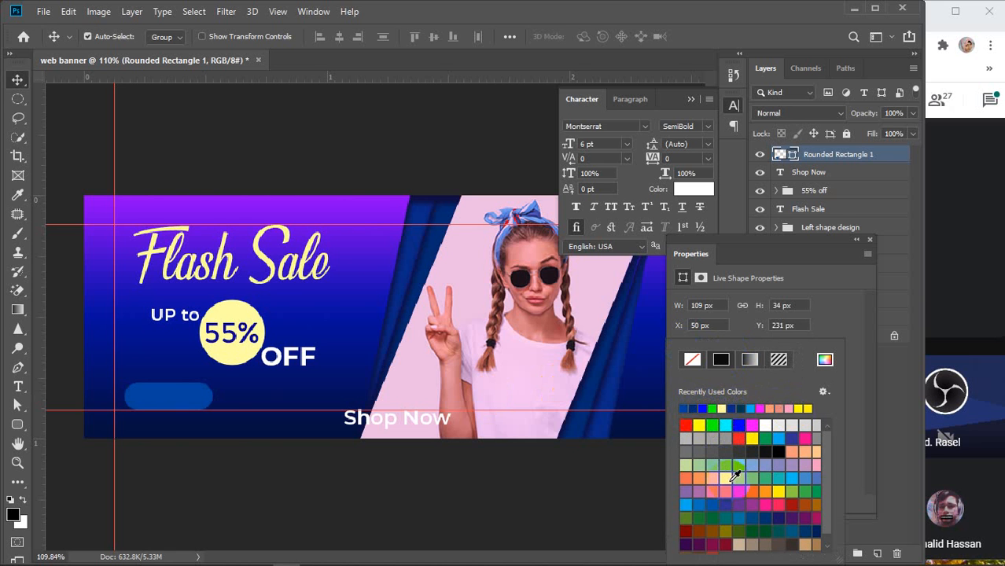
Give the rounded rectangle a linear gradient fill and set its first stop to the dark navy sampled from the banner's lower background
left_click(749, 361)
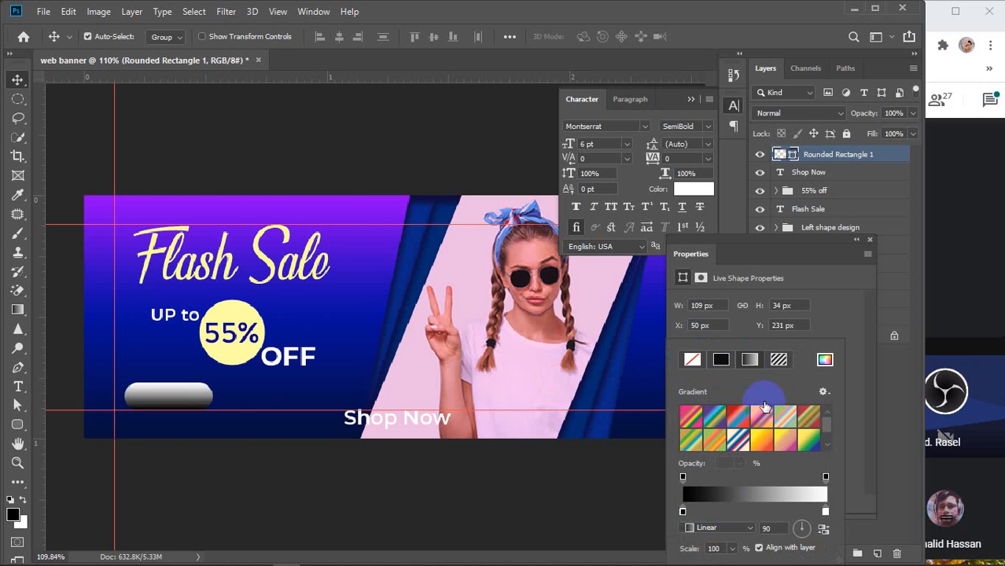
left_click(683, 513)
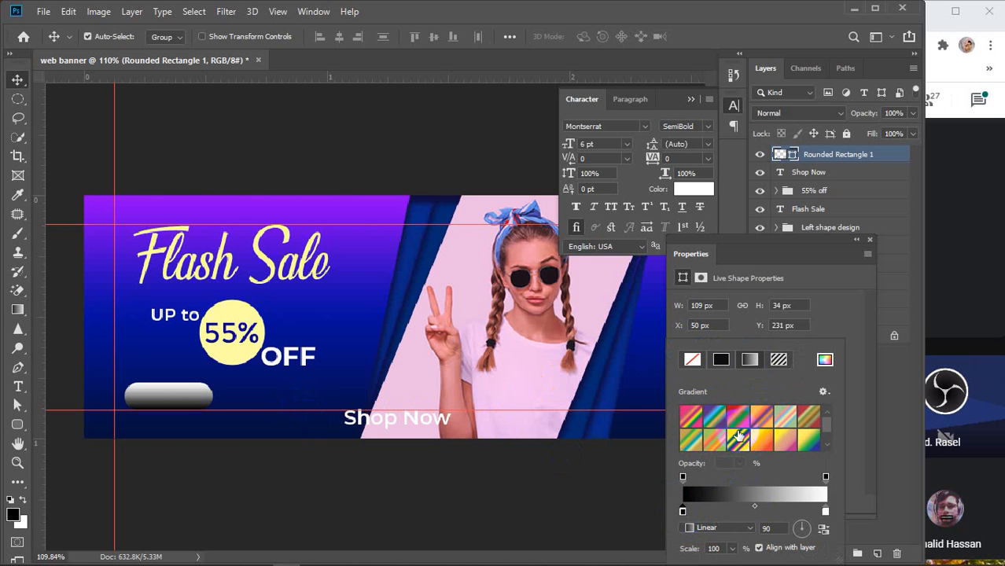
left_click(682, 513)
left_click(683, 513)
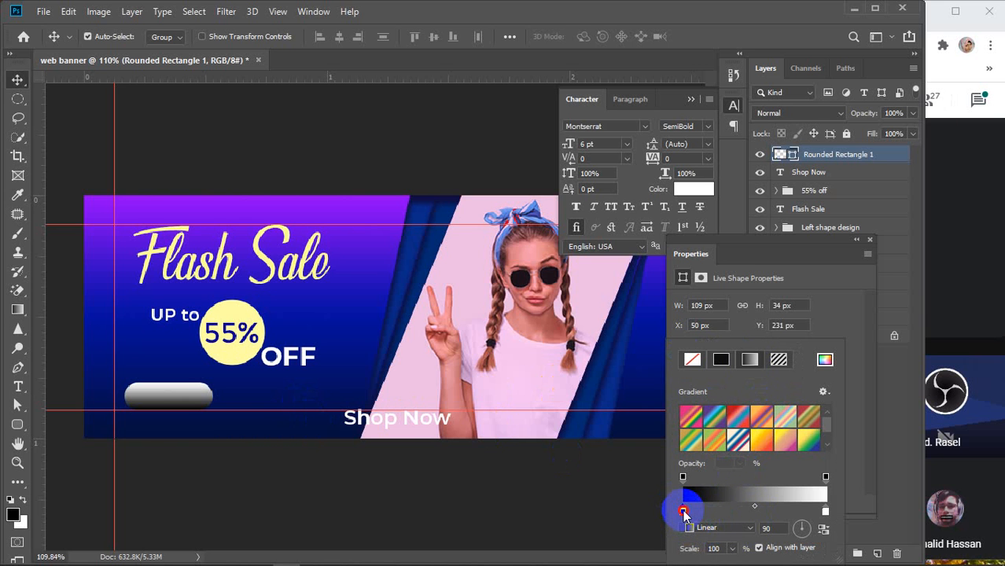
left_click(727, 495)
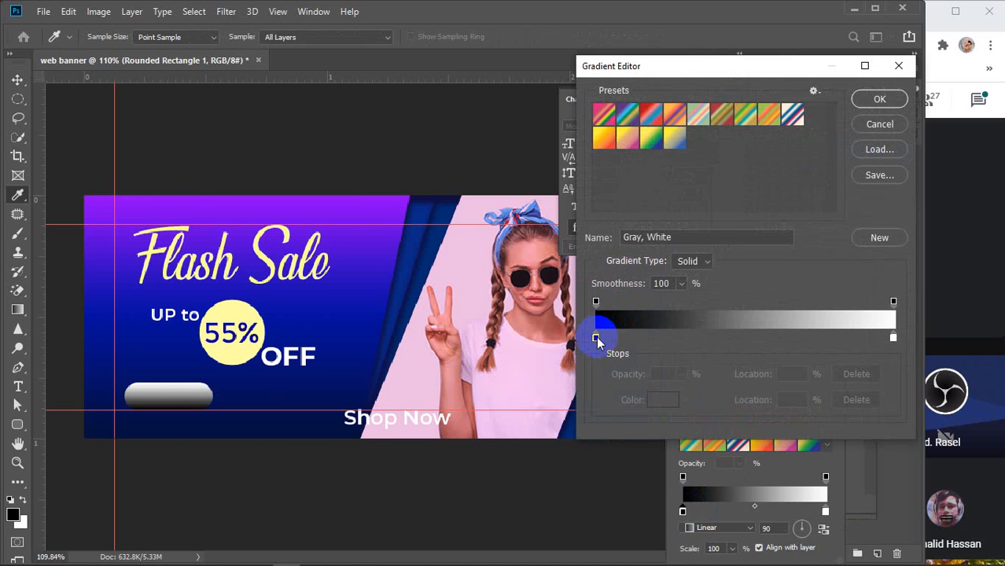
left_click(595, 338)
left_click(276, 426)
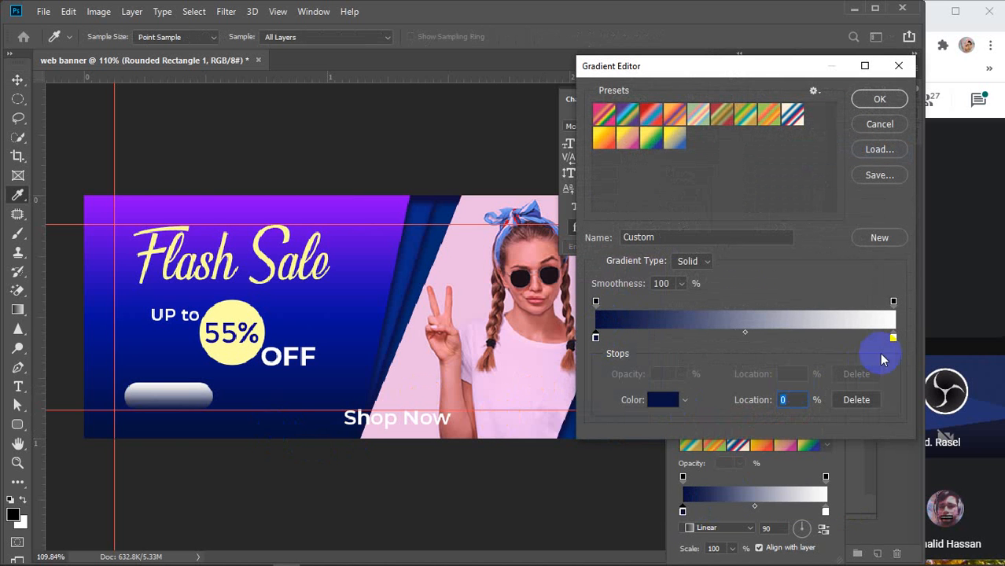
Set the gradient's end stop to blue 0b0fa4, sampled from the banner background, and apply the gradient
left_click(892, 338)
left_click(664, 401)
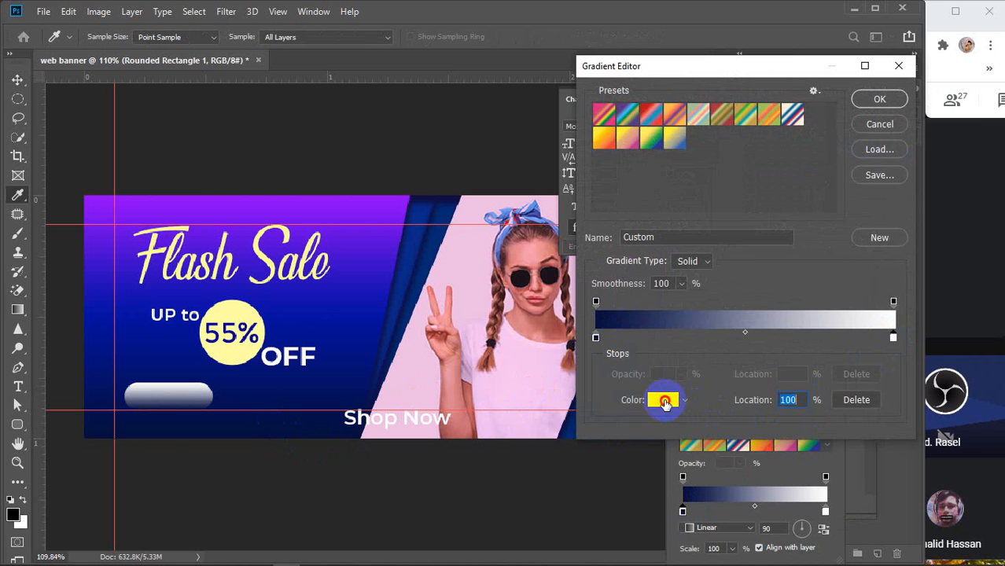
left_click(347, 305)
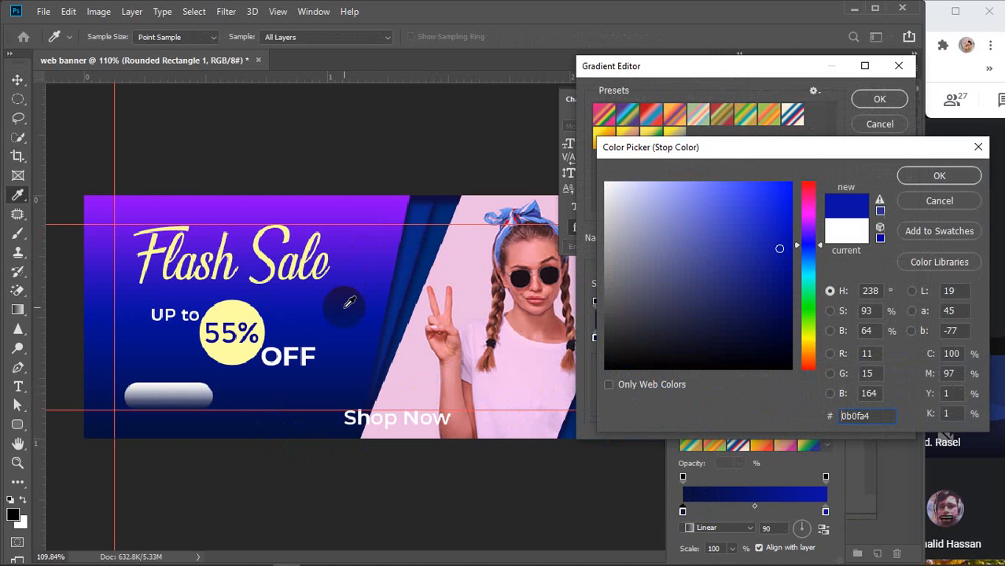
left_click(939, 176)
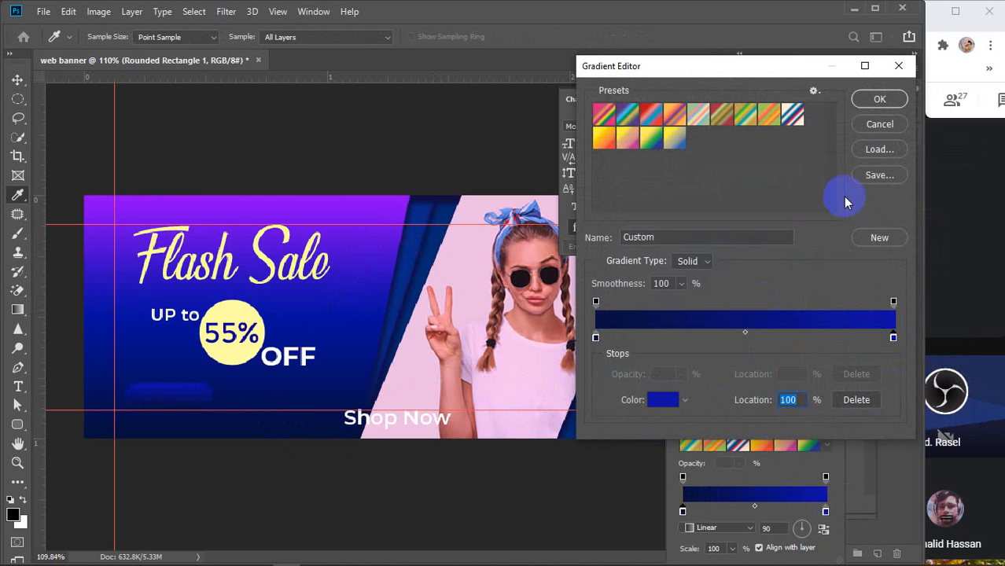
left_click(874, 100)
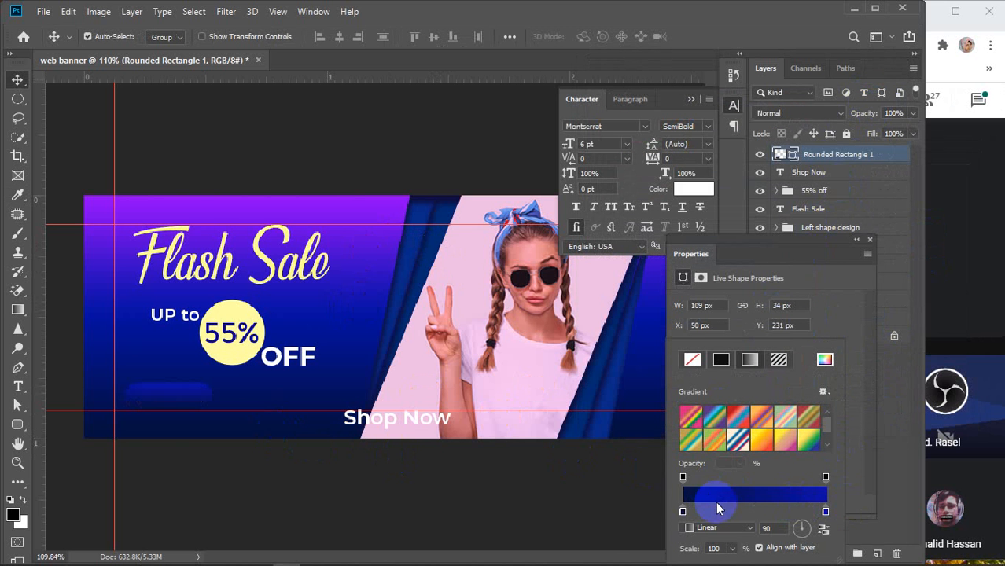
Increase the scale of the rounded rectangle's gradient to a little over 100% and close the shape properties
left_click(731, 547)
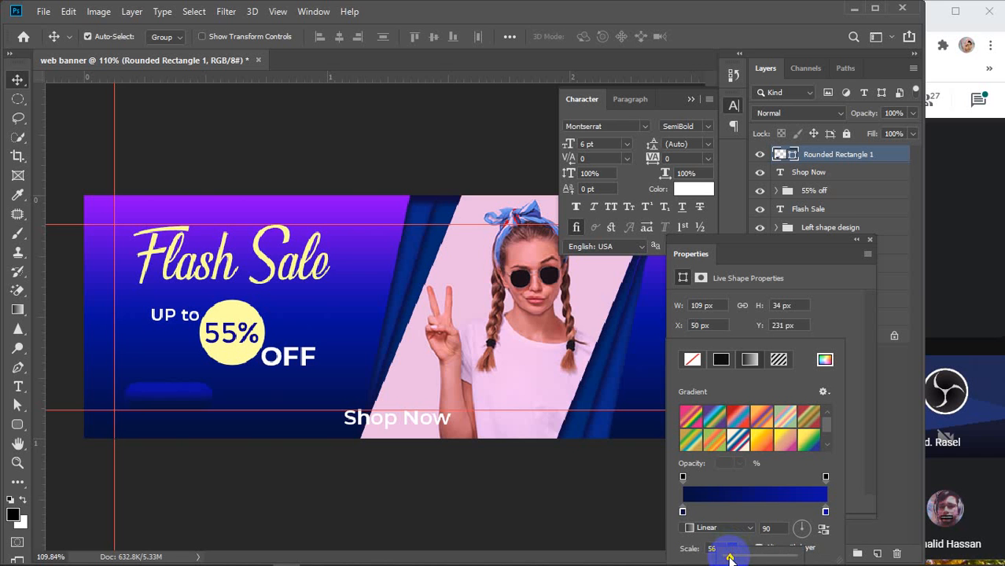
mouse_move(729, 559)
left_mouse_down()
mouse_move(776, 558)
mouse_move(735, 557)
left_mouse_up()
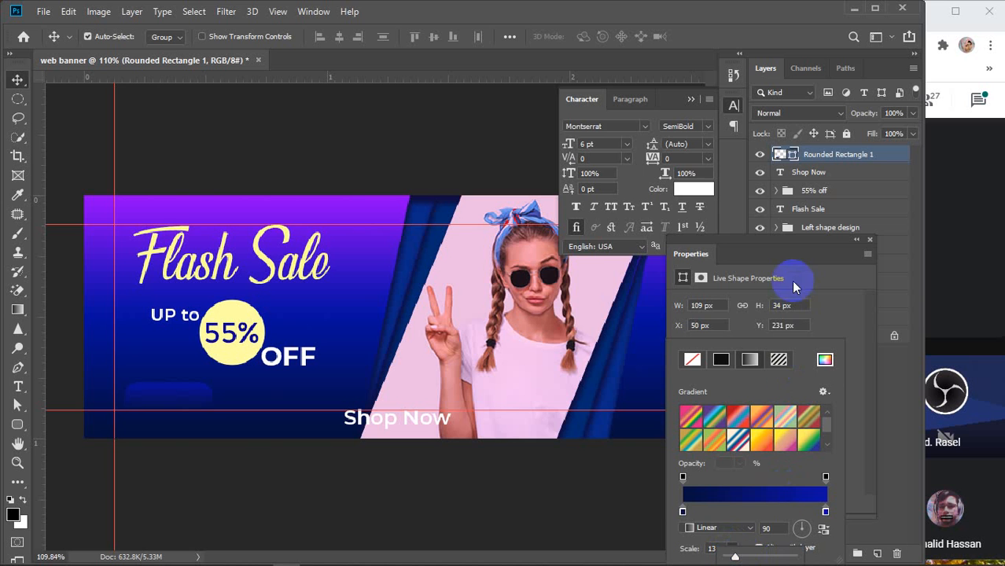
left_click_drag(780, 240, 610, 149)
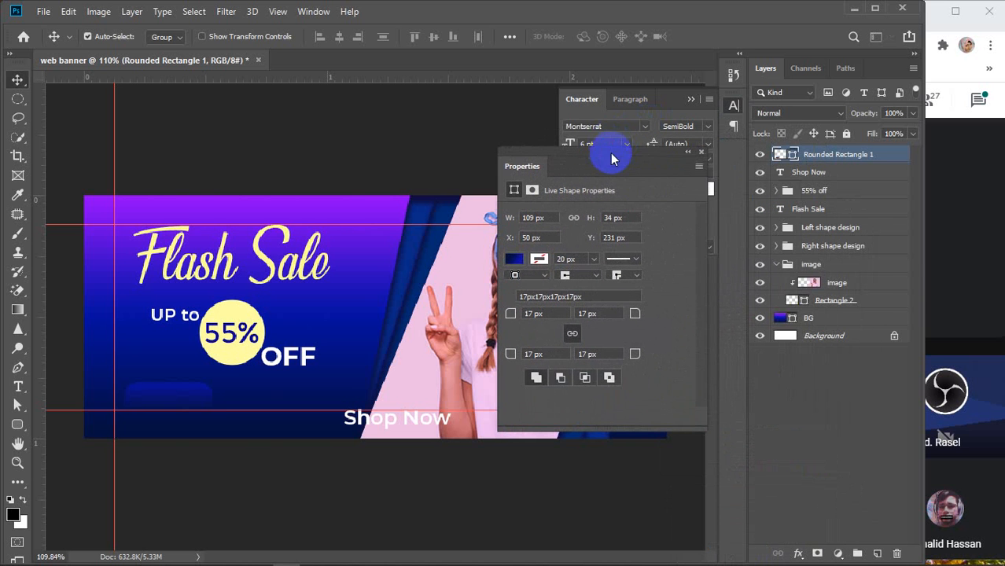
left_click(702, 157)
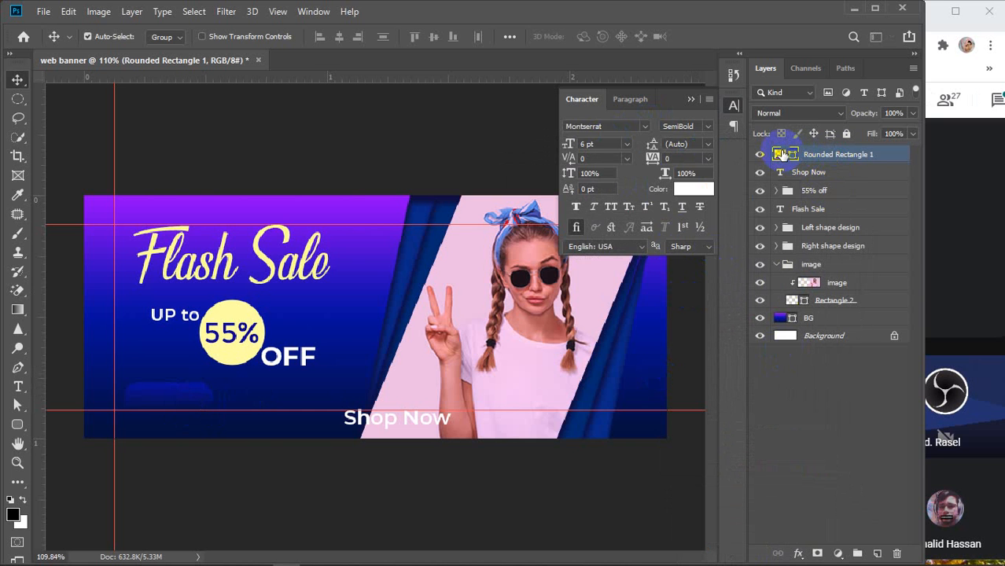
Reverse the rounded rectangle's linear gradient fill and apply it
double_click(781, 154)
left_click_drag(872, 332, 602, 297)
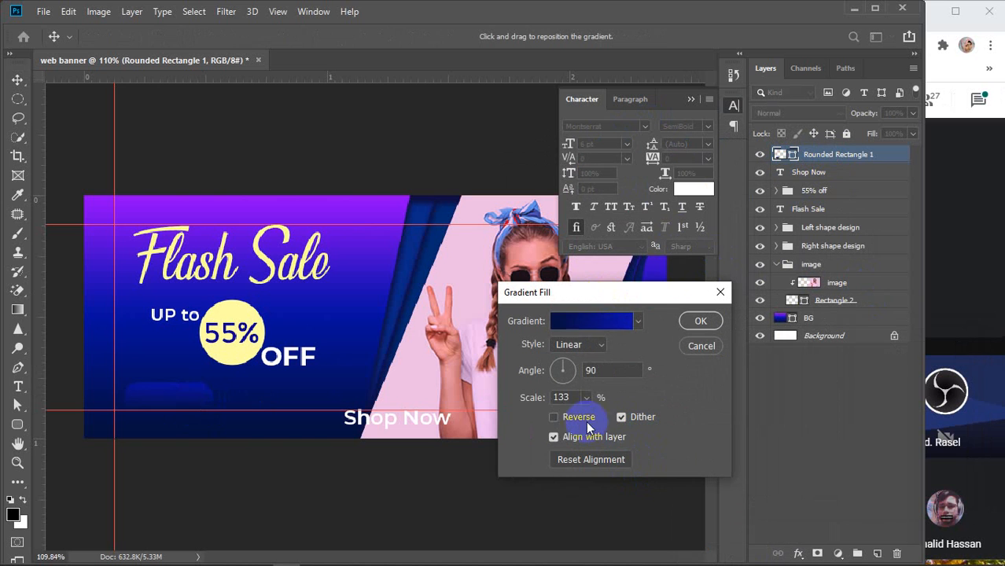
left_click(556, 418)
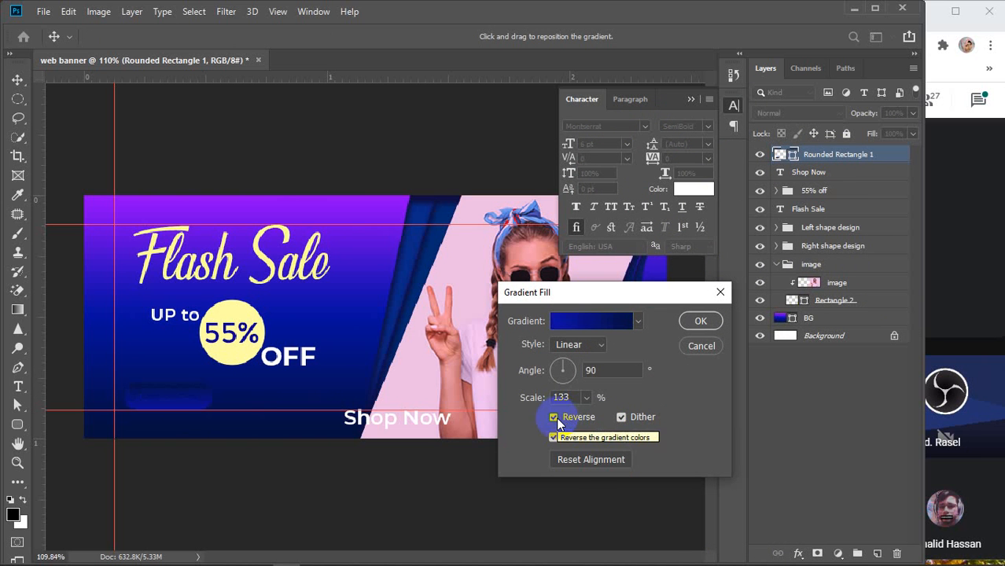
left_click(696, 320)
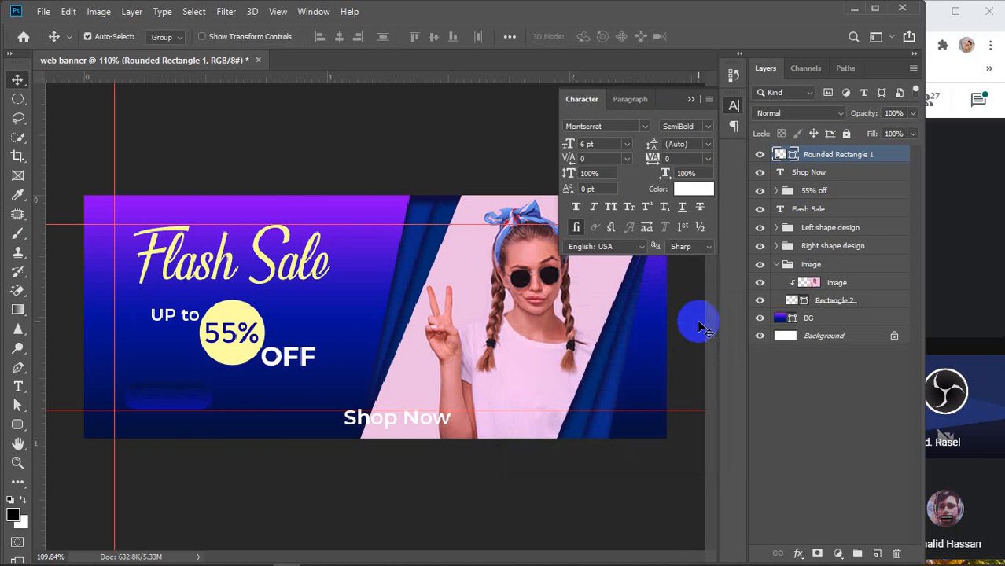
Move the "Shop Now" text onto the rounded rectangle and place its layer above the rectangle's layer
left_click_drag(376, 432, 163, 389)
left_click_drag(823, 168, 825, 147)
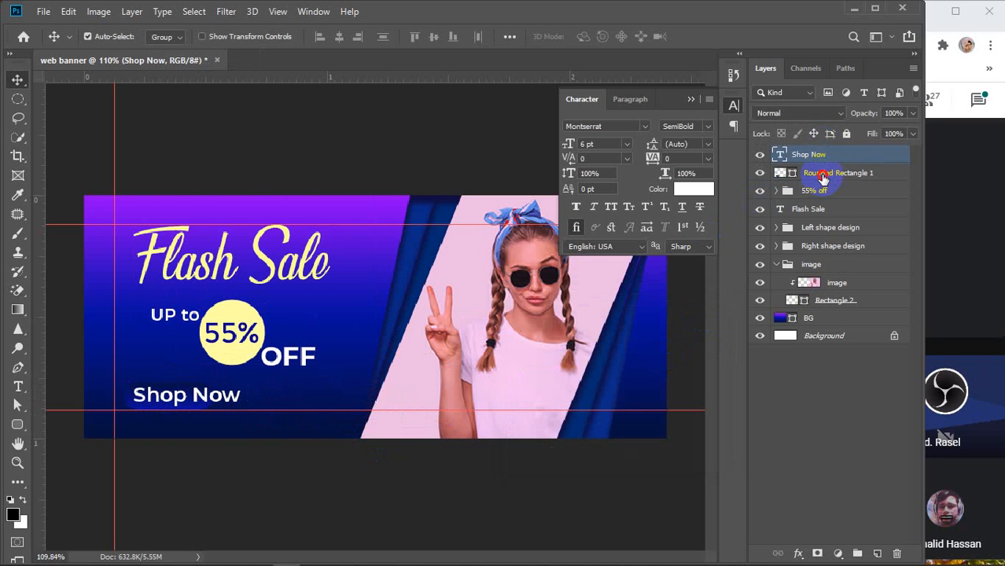
Rename the Rounded Rectangle 1 layer as "shape round rec"
double_click(823, 178)
type("shape round")
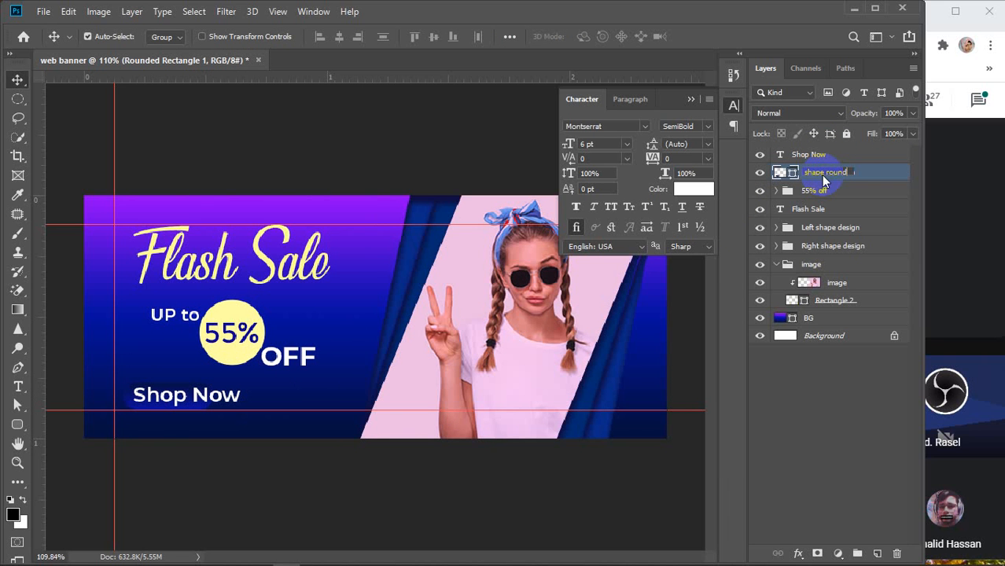
type("rec")
key("Return")
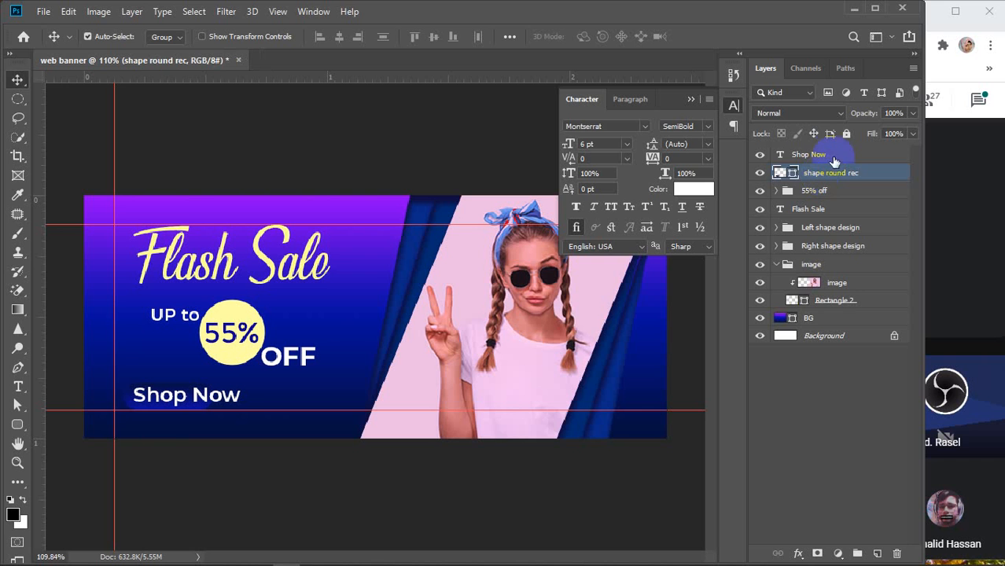
Set the "Shop Now" text to 4 pt Montserrat Medium and commit the text edit
left_click(781, 155)
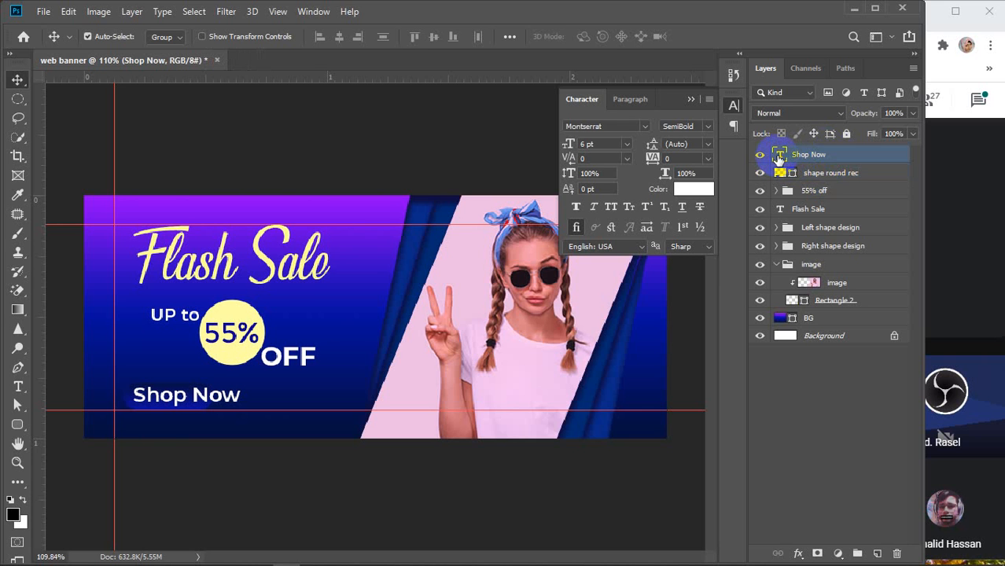
double_click(778, 156)
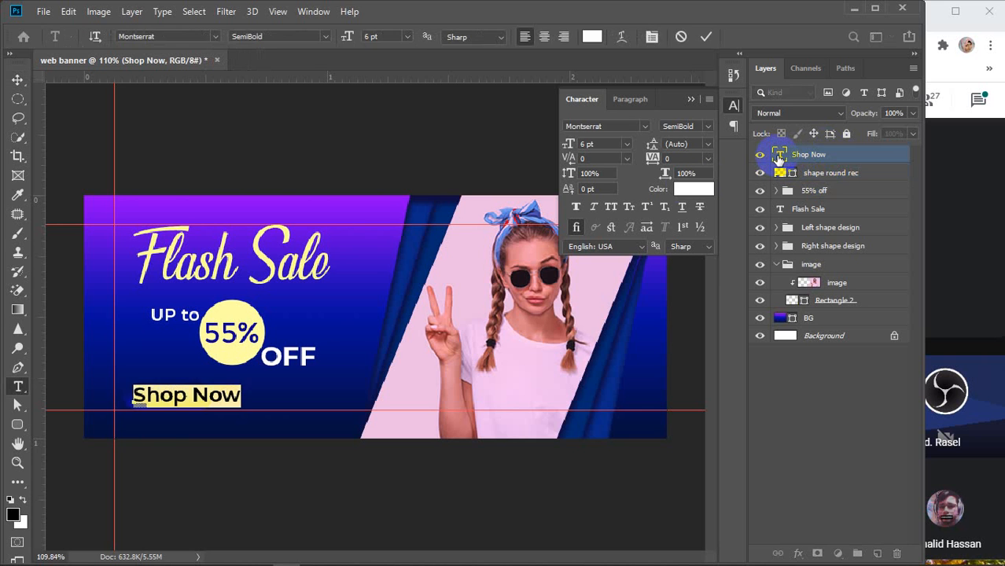
scroll(591, 143, "down", 2)
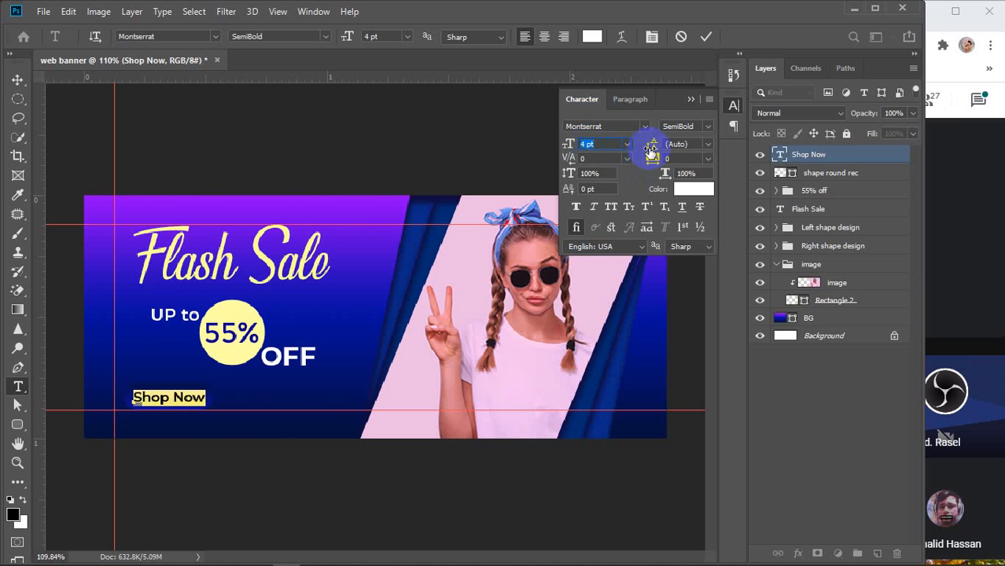
left_click(706, 126)
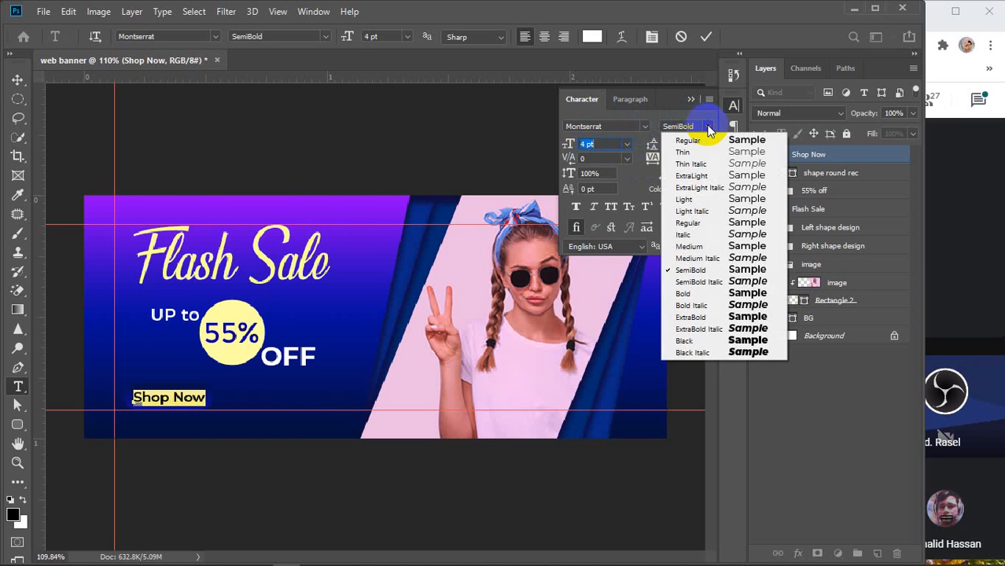
left_click(702, 246)
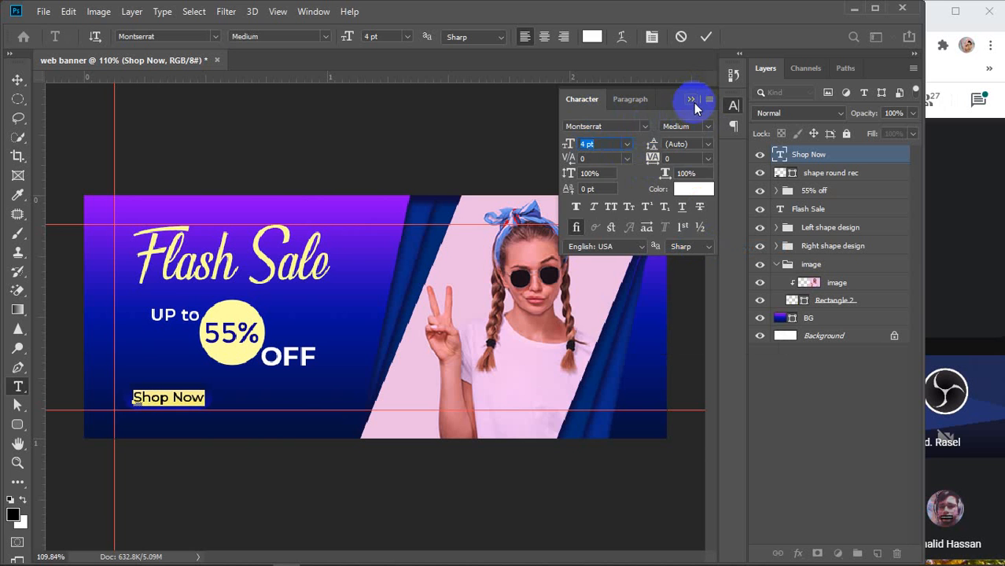
left_click(691, 102)
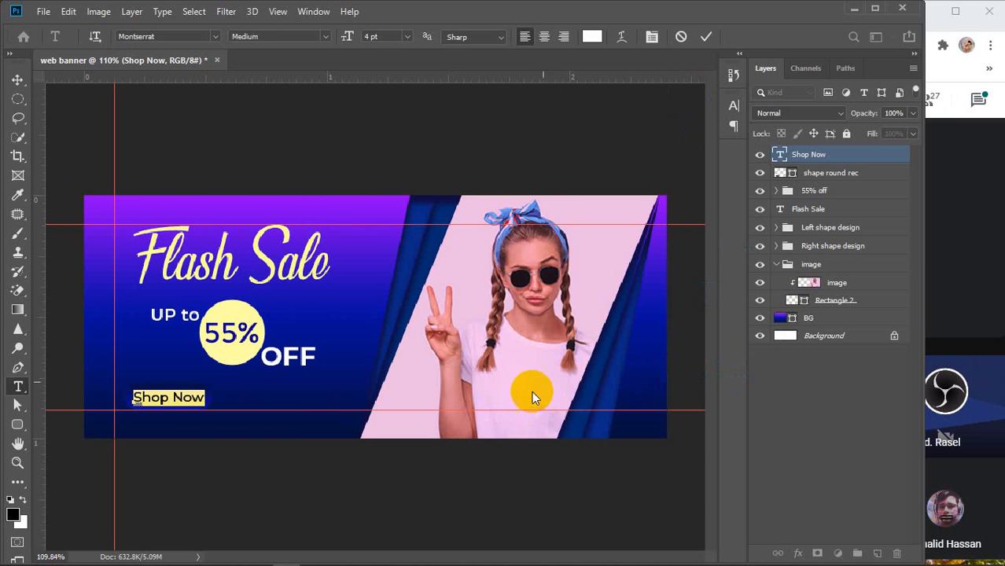
left_click(705, 36)
key("v")
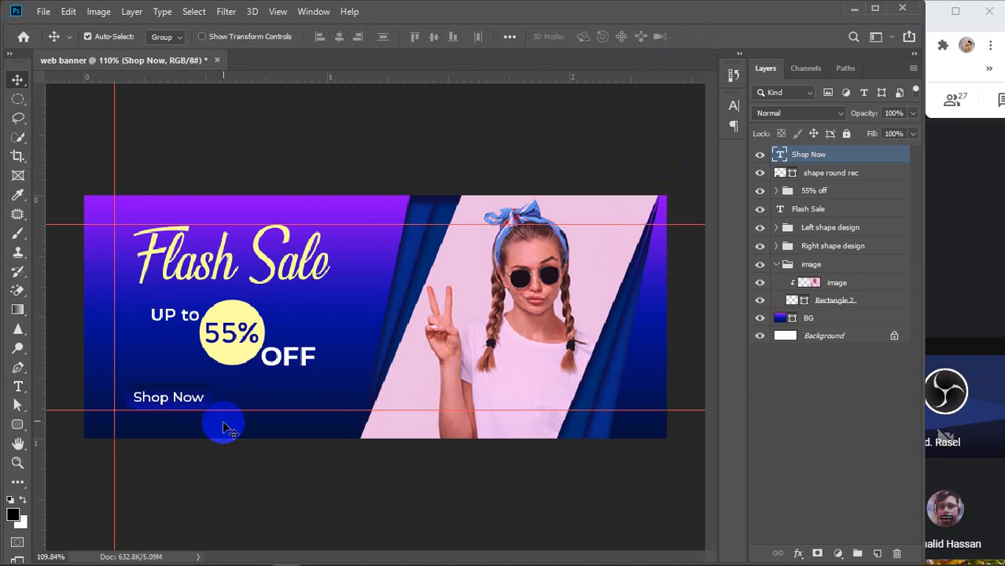
Center the "Shop Now" text and the rounded rectangle on each other horizontally and vertically
left_click(842, 173, "shift")
left_click(338, 36)
left_click(435, 37)
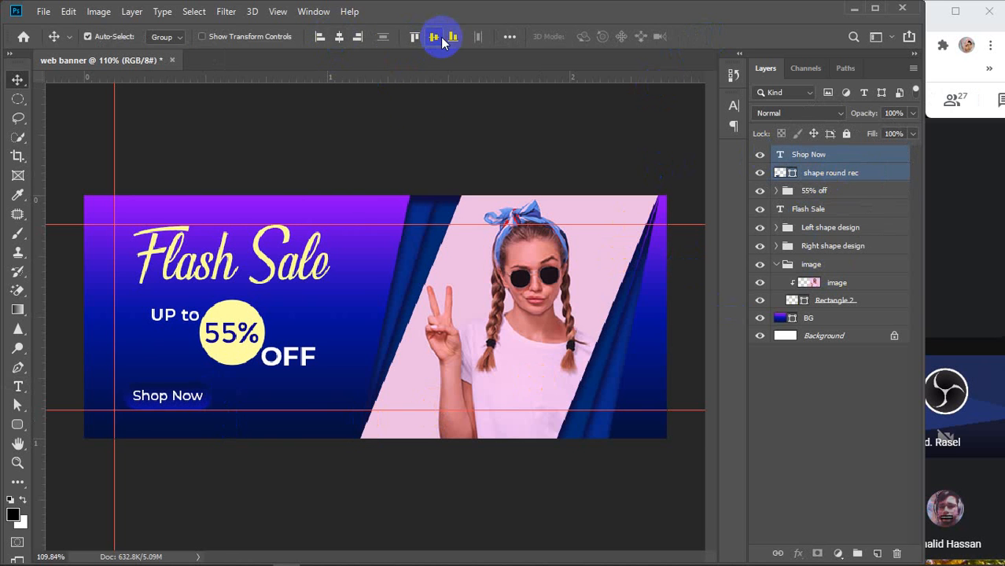
Group the "Shop Now" text with its rounded rectangle and name the group "shop button"
key("ctrl+g")
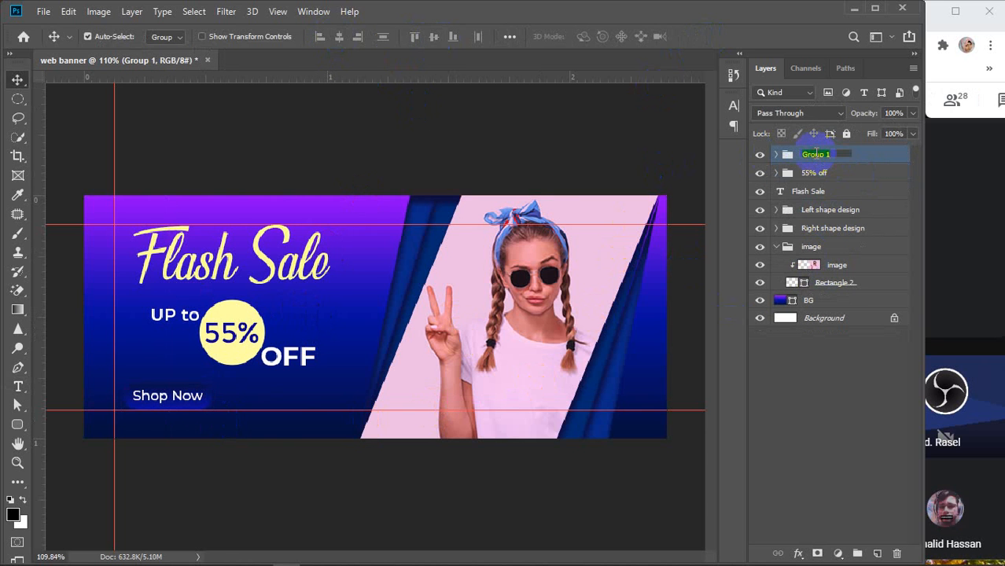
type("ho")
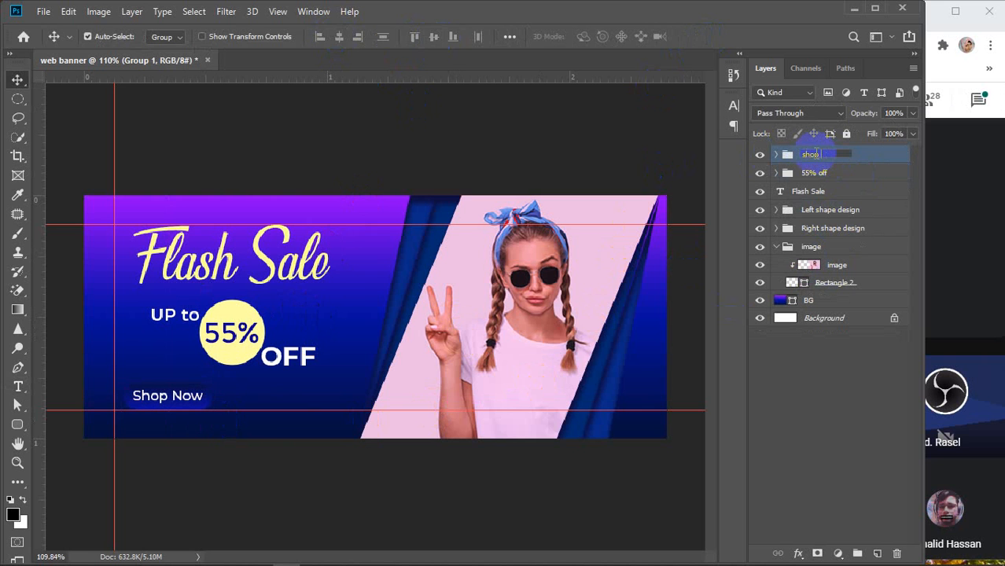
type("p button")
key("Return")
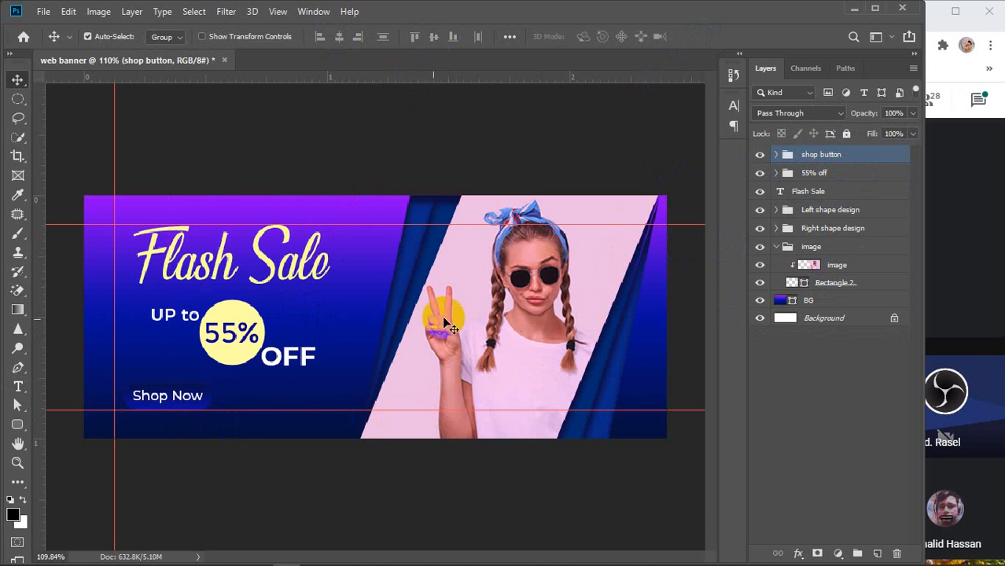
Shift the 55% off group left beneath the headline and scale it down to about 87.7%
left_click_drag(224, 356, 201, 347)
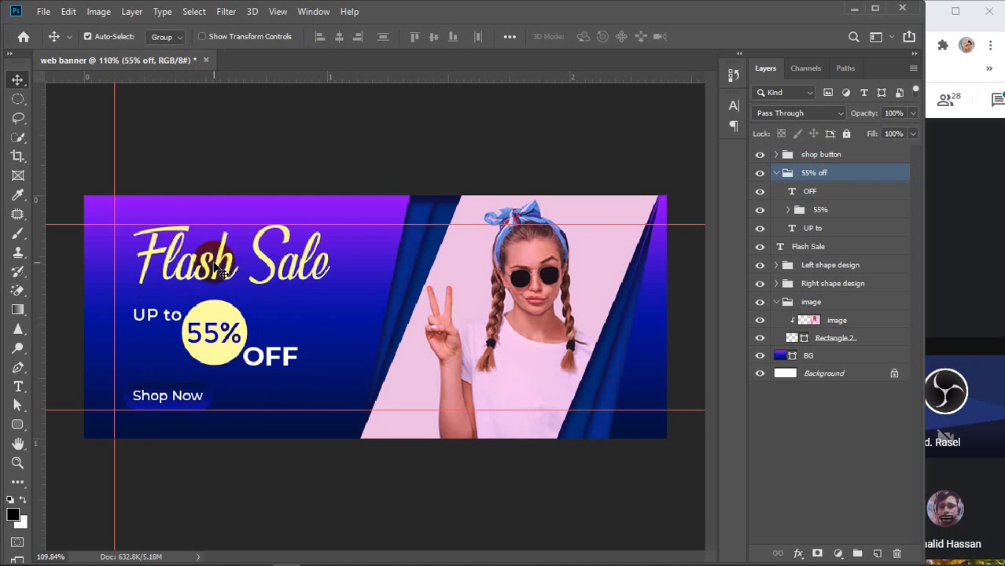
left_click(224, 271)
left_click(221, 331)
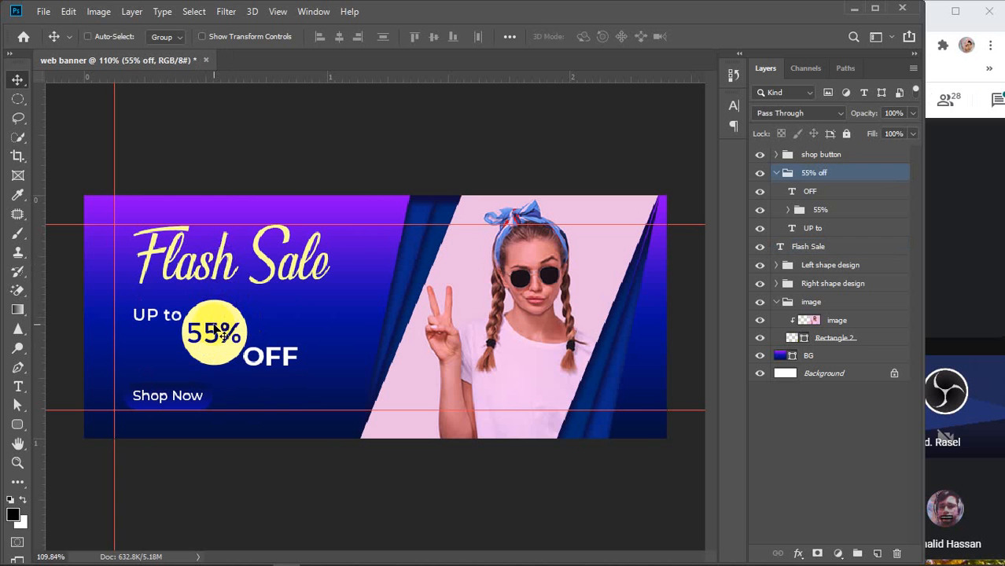
key("ctrl+t")
left_click_drag(296, 369, 278, 357)
left_click_drag(202, 334, 209, 337)
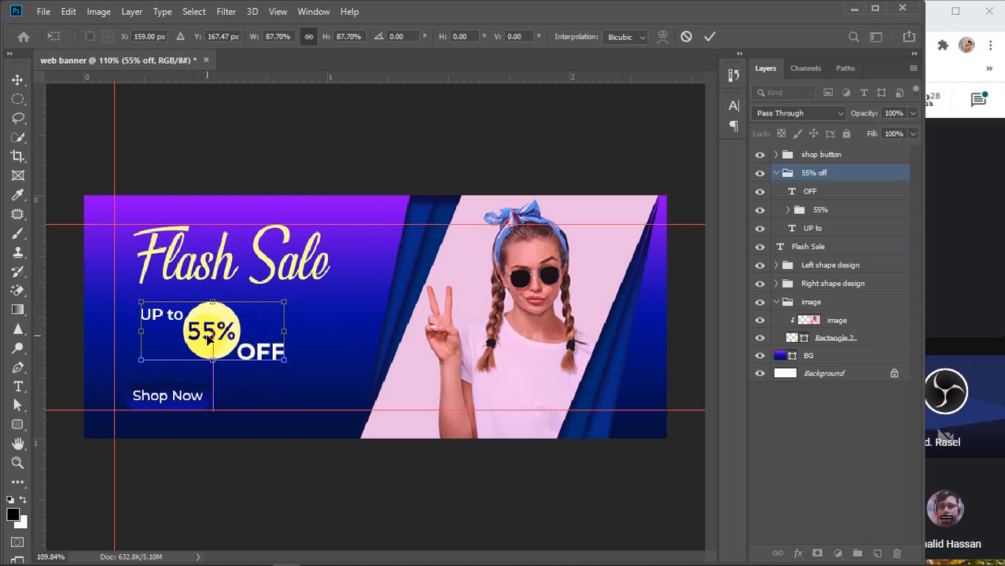
key("Return")
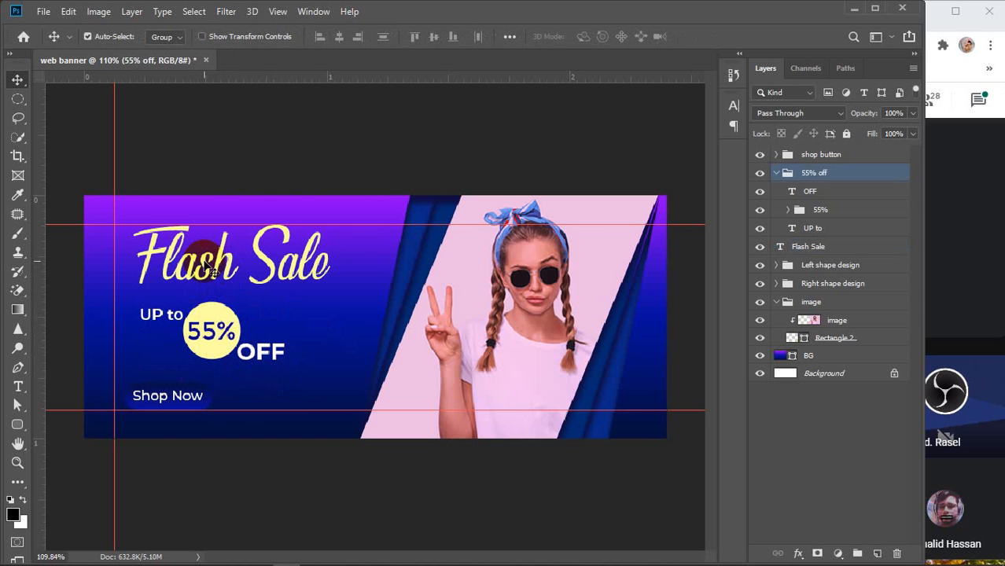
Scale the shop button group to about 81.7%, with its left edge at the vertical guide
mouse_move(178, 405)
left_mouse_down()
mouse_move(318, 399)
mouse_move(175, 410)
mouse_move(188, 392)
left_mouse_up()
key("ctrl+t")
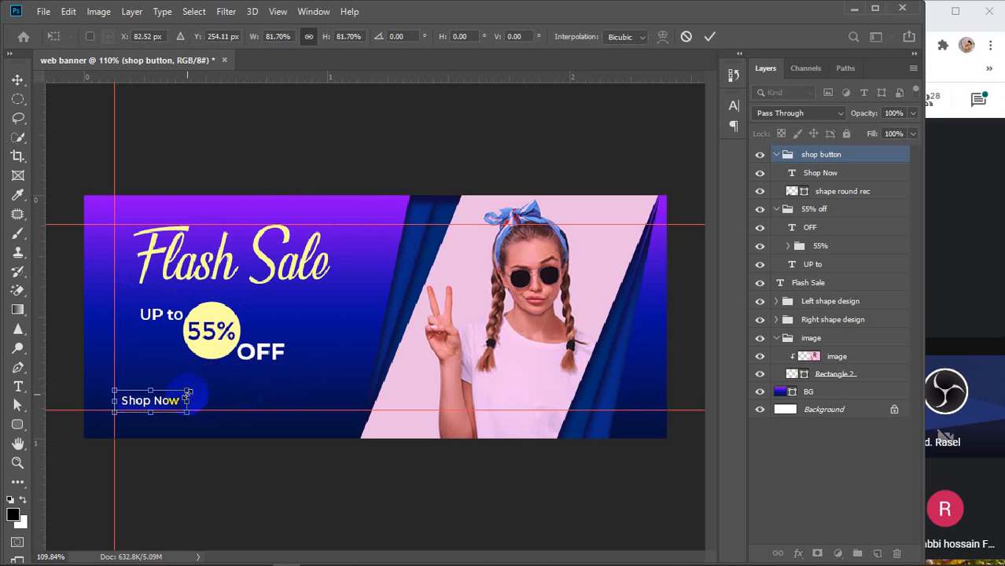
key("Return")
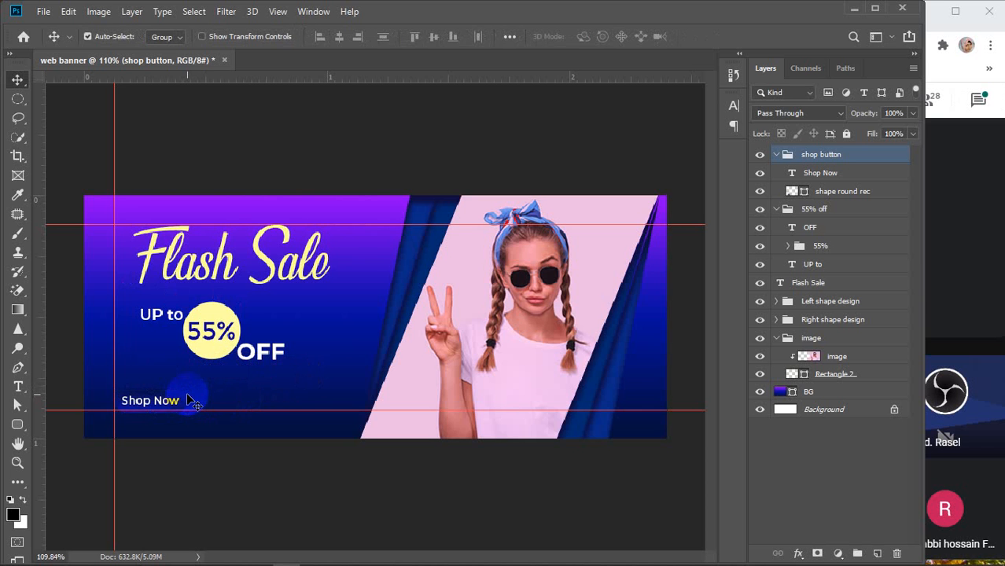
Move the shop button beneath the discount text and align the button, 55% off group and Flash Sale headline on their horizontal centers
left_click_drag(168, 400, 237, 399)
left_click(224, 342, "shift")
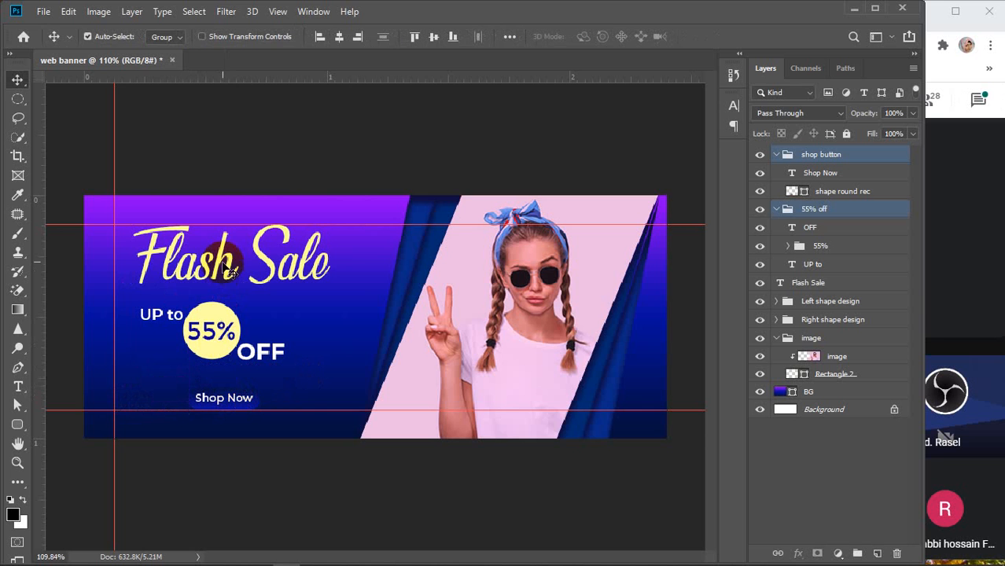
left_click(227, 264, "shift")
left_click(340, 38)
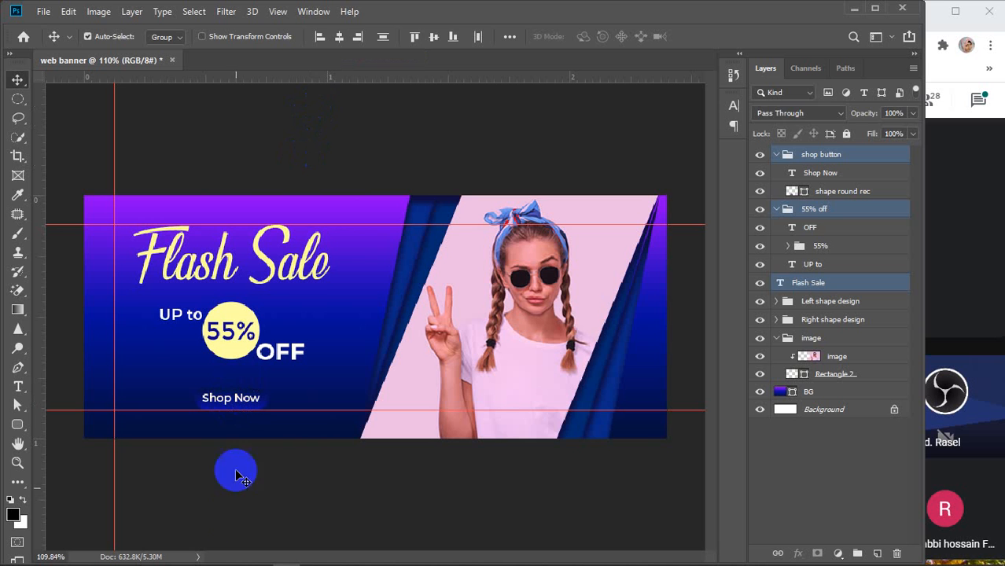
Enlarge the shop button group to about 107.45% around its center
left_click(236, 515)
left_click(229, 400)
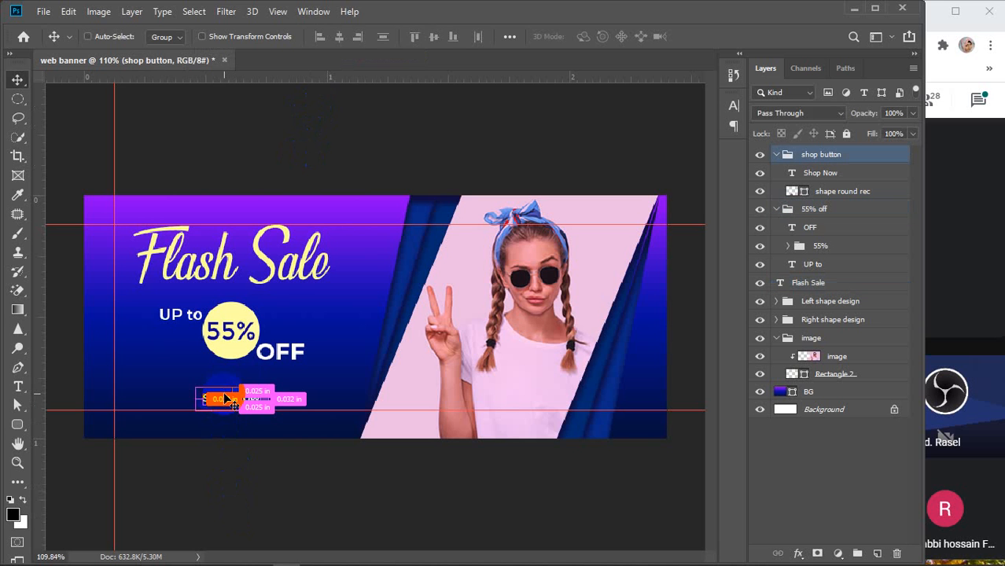
key("ctrl+t")
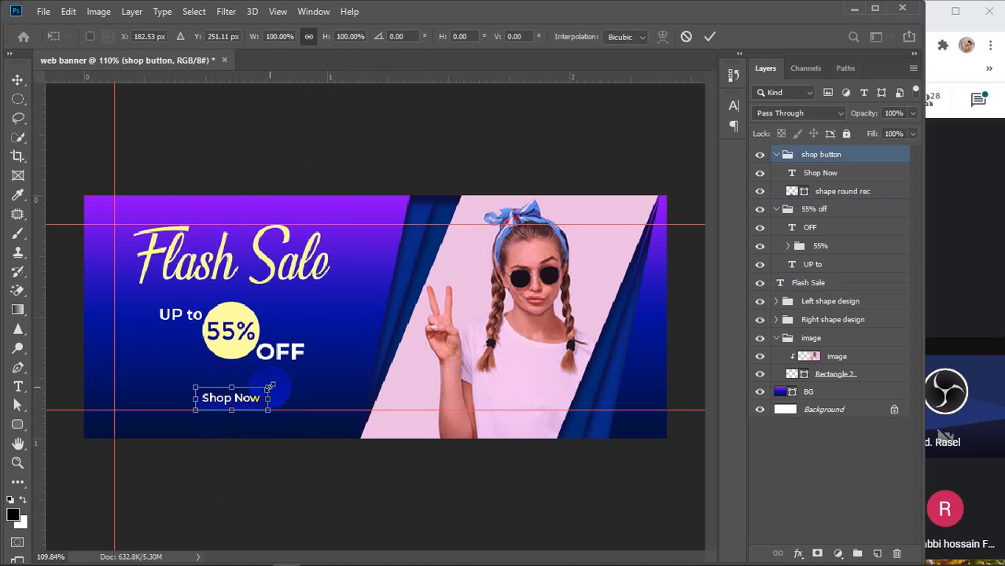
left_click_drag(270, 387, 277, 383)
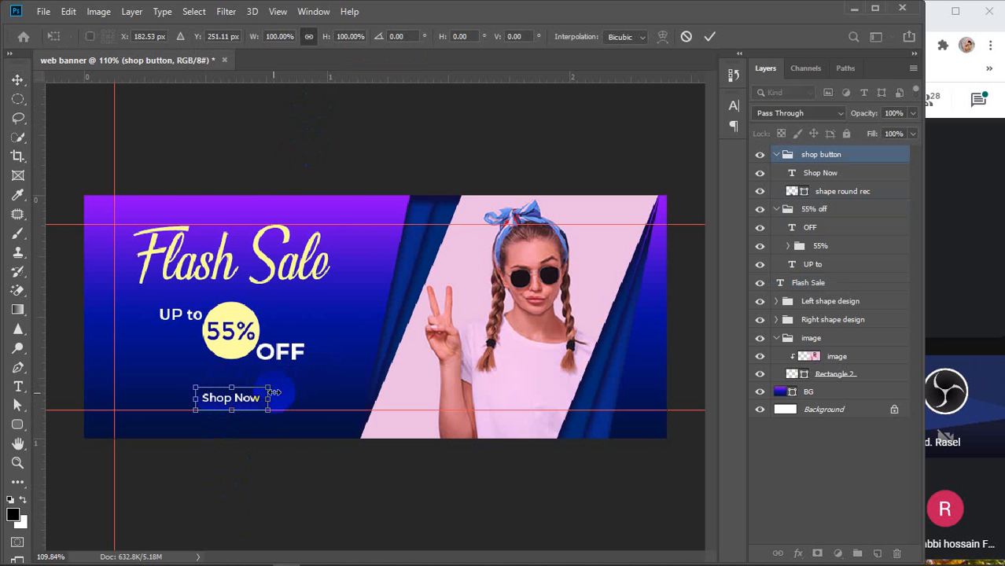
mouse_move(269, 385)
left_mouse_down()
mouse_move(283, 378)
mouse_move(272, 386)
left_mouse_up()
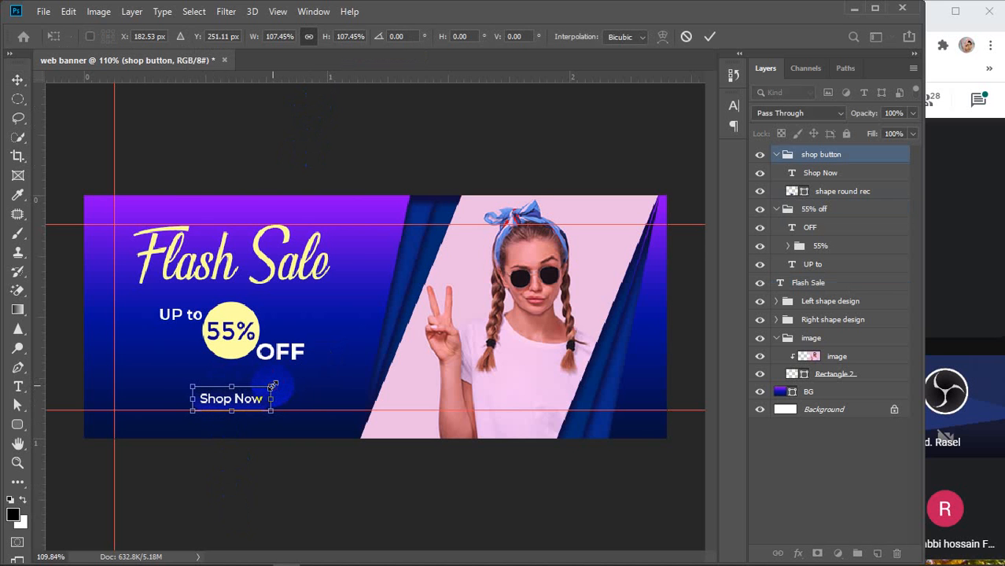
key("Return")
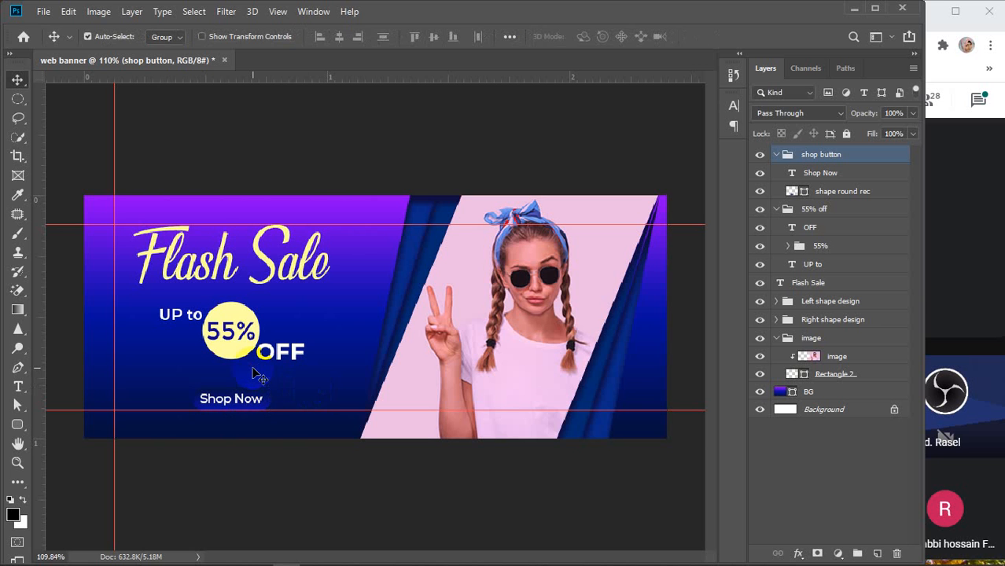
Collapse the shop button and 55% off groups and group them with the Flash Sale text as "info"
left_click(776, 155)
left_click(776, 174)
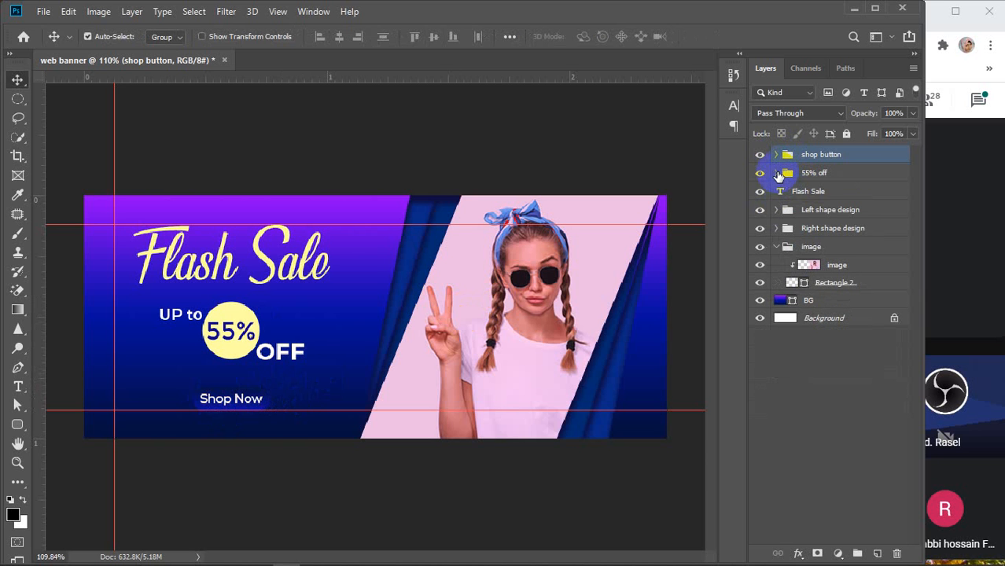
left_click(818, 193)
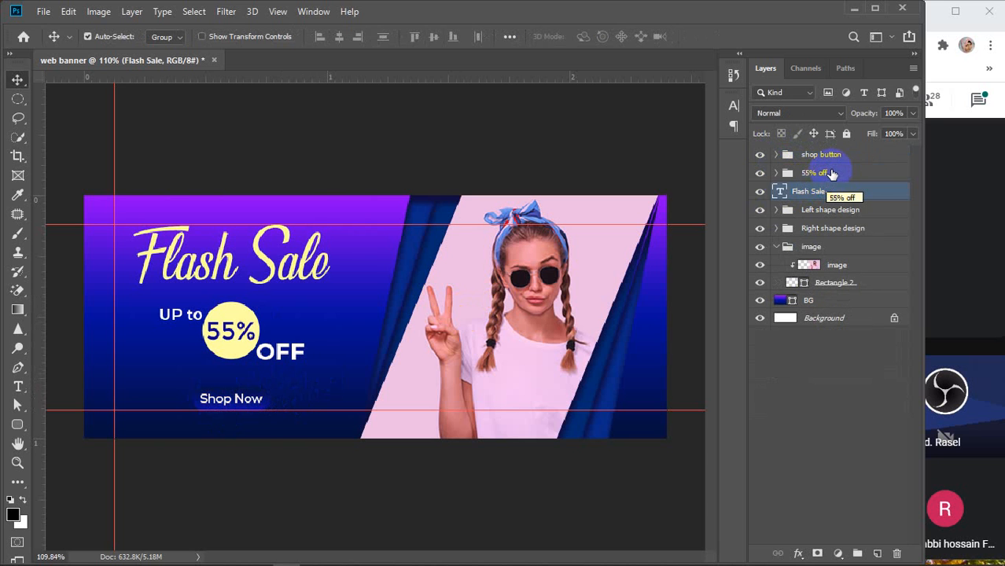
left_click(831, 153, "shift")
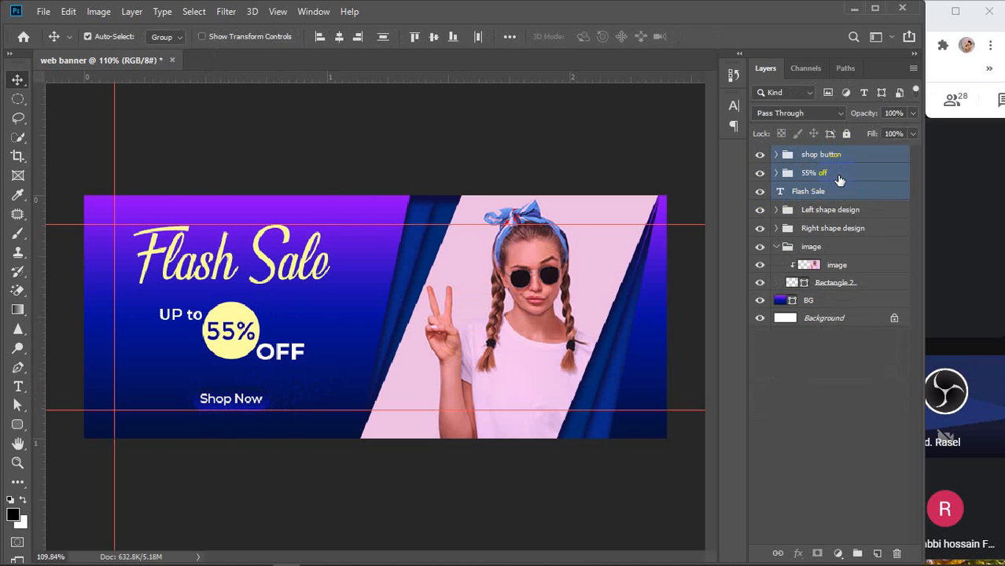
key("ctrl+g")
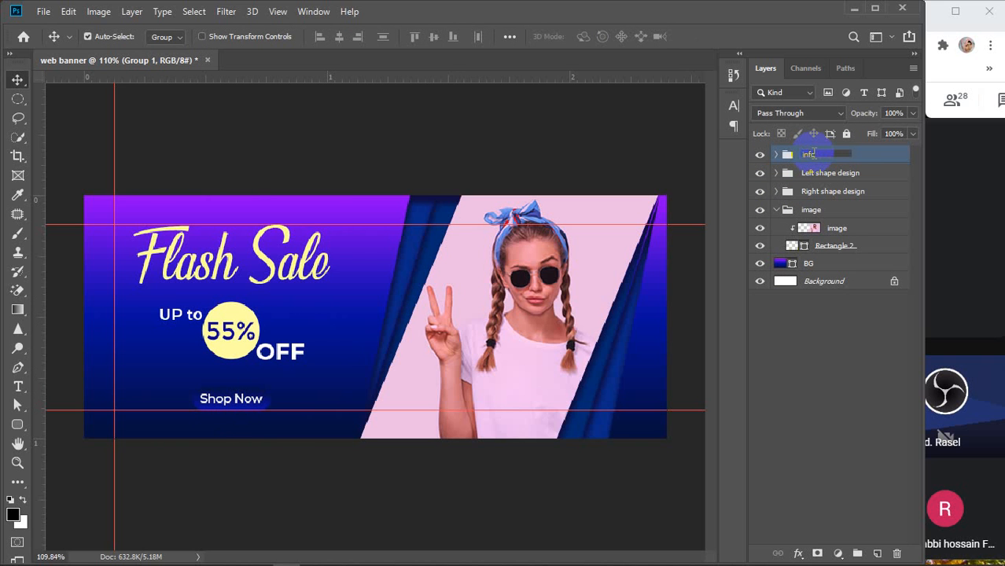
key("Return")
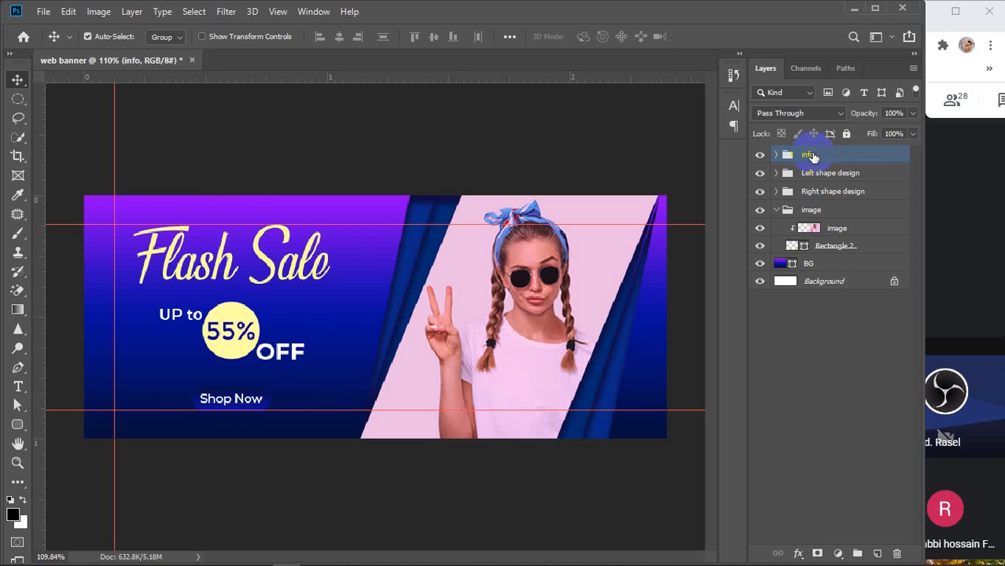
Collapse the image group and group it with the Left and Right shape design groups as "edit image"
left_click(776, 211)
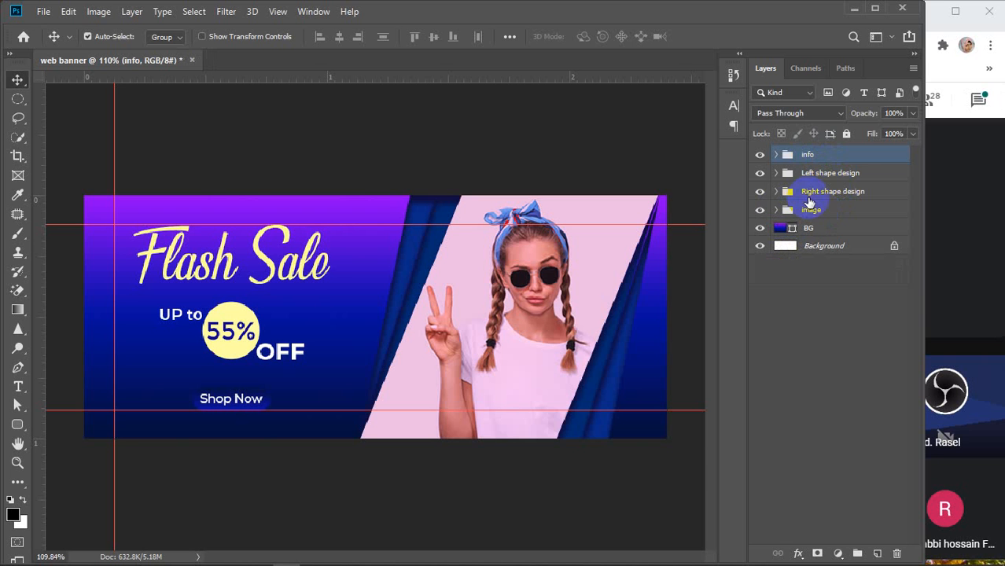
left_click(835, 161, "ctrl")
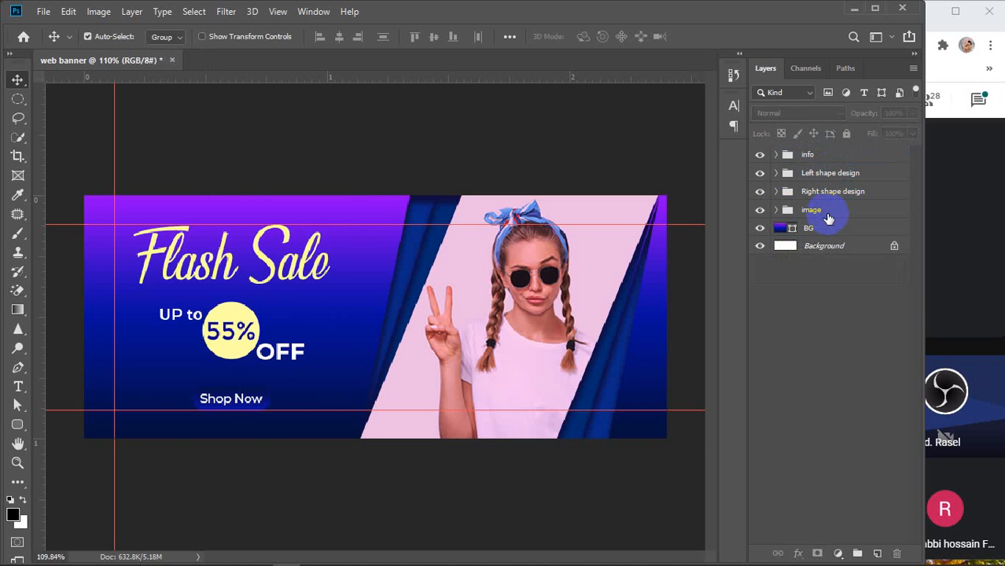
left_click(825, 174)
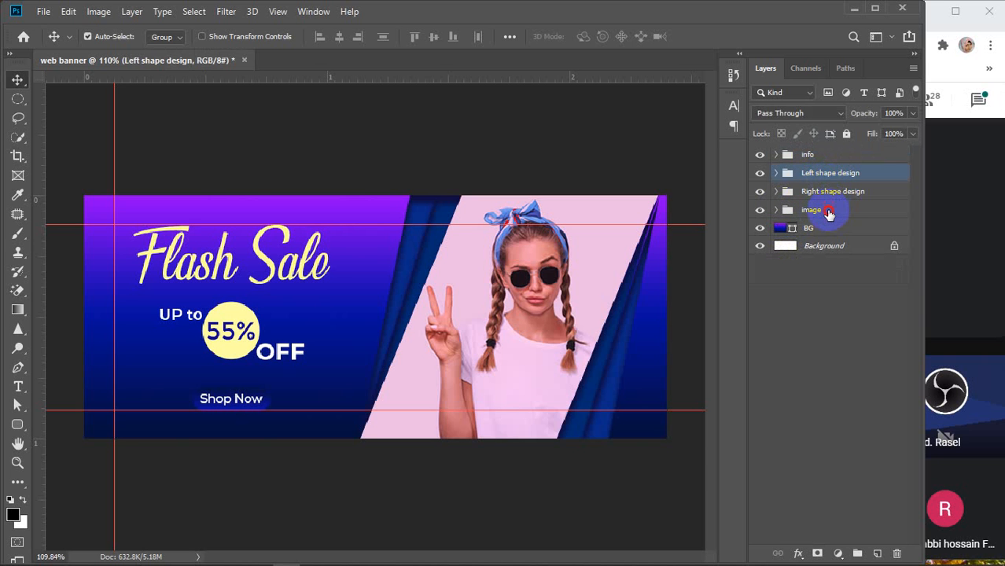
left_click(827, 214, "shift")
key("ctrl+g")
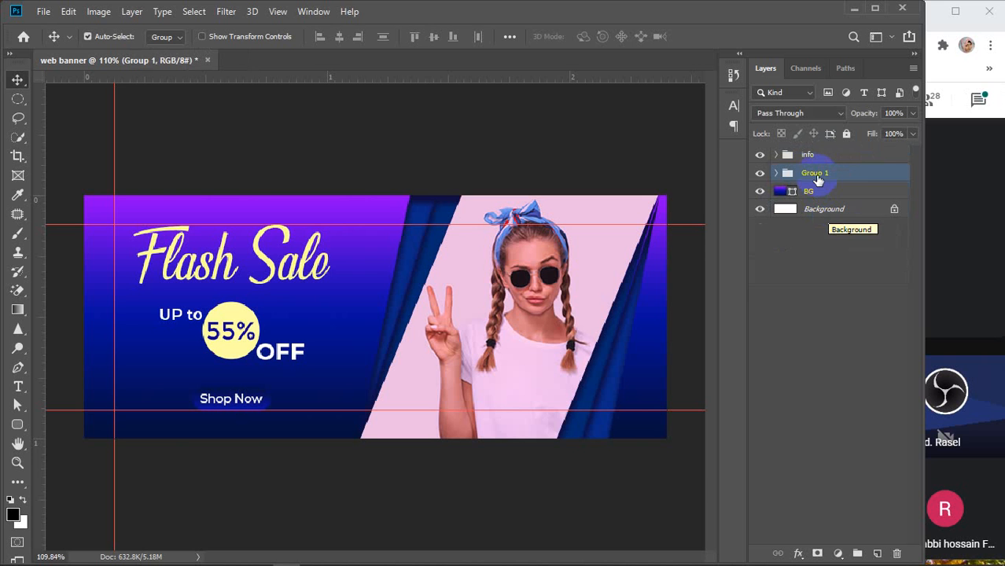
double_click(815, 173)
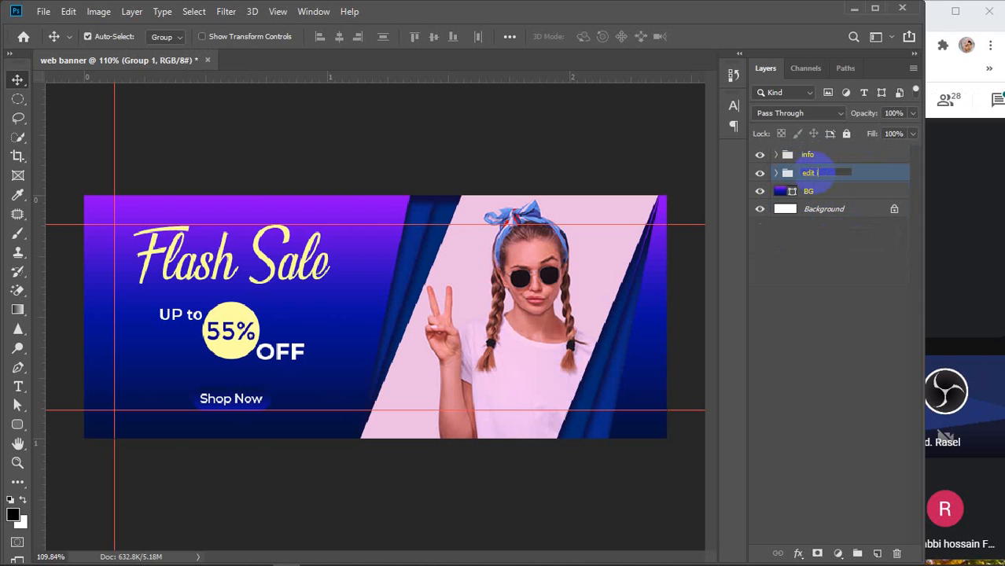
key("Return")
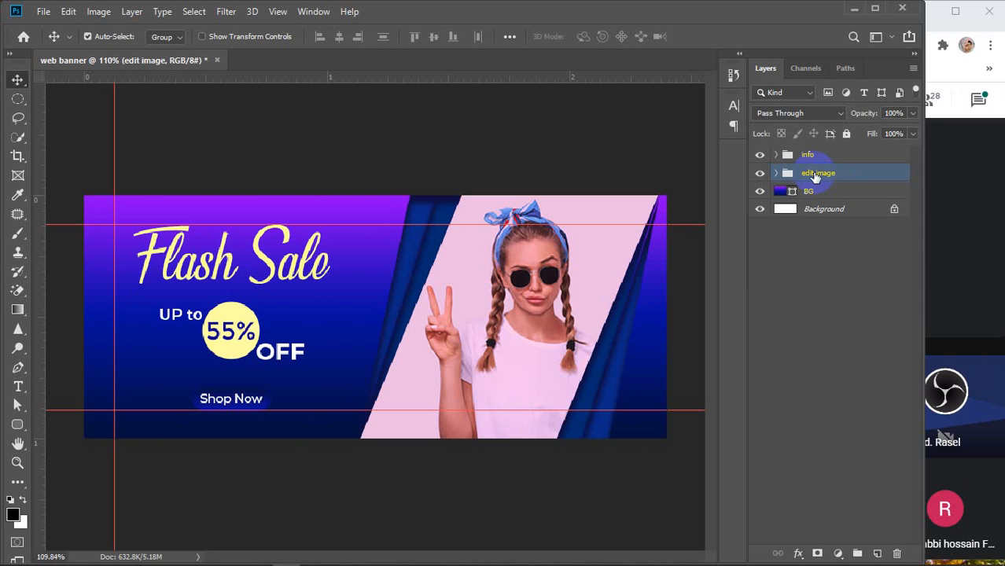
Start a Photo Filter adjustment on the clipped image layer inside the edit image group
left_click(775, 173)
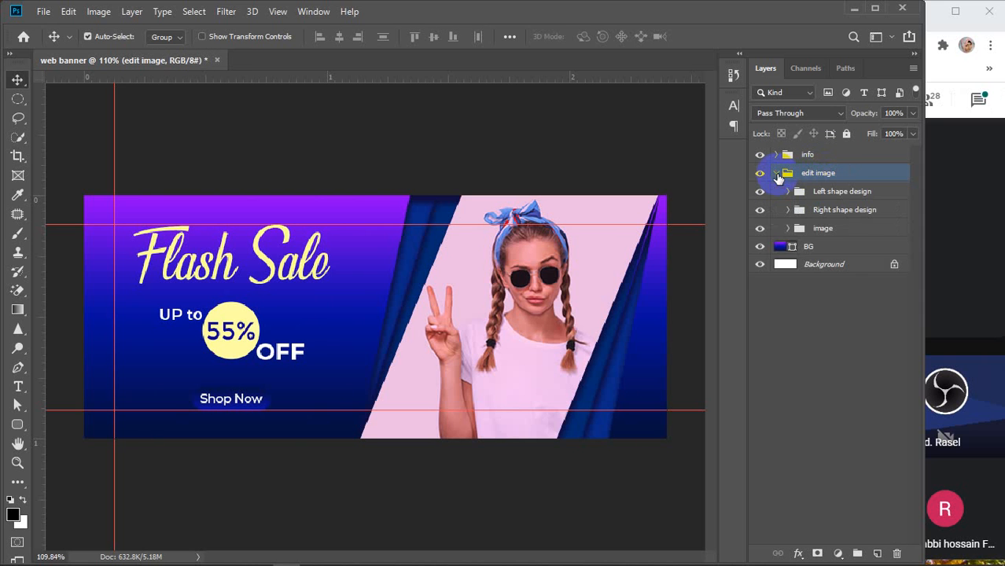
left_click(788, 228)
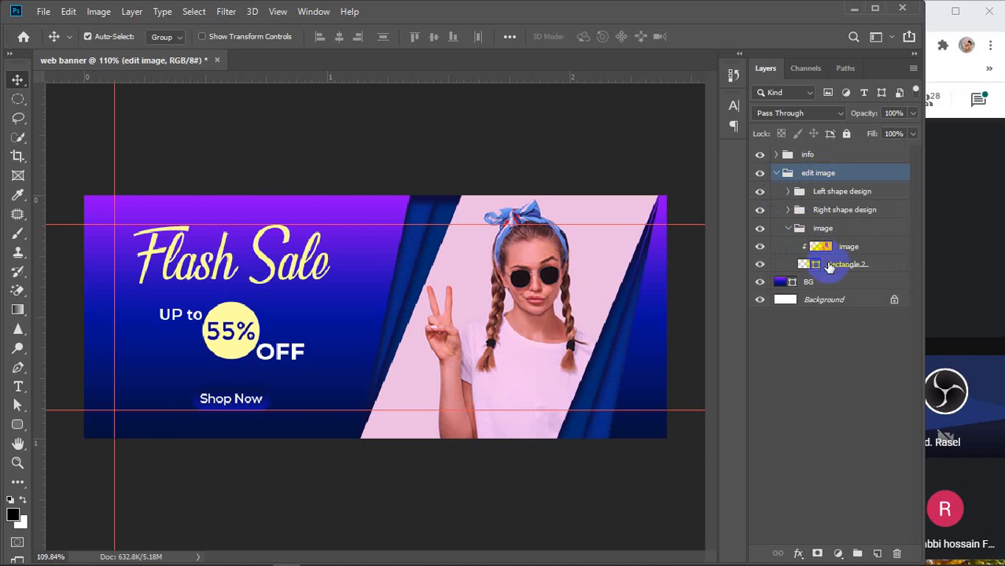
left_click(824, 249)
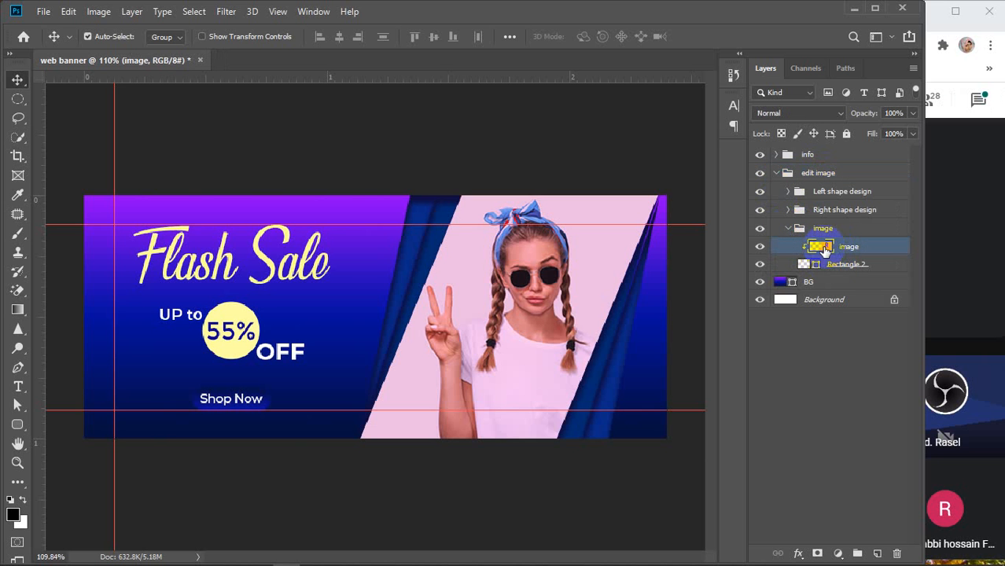
left_click(98, 12)
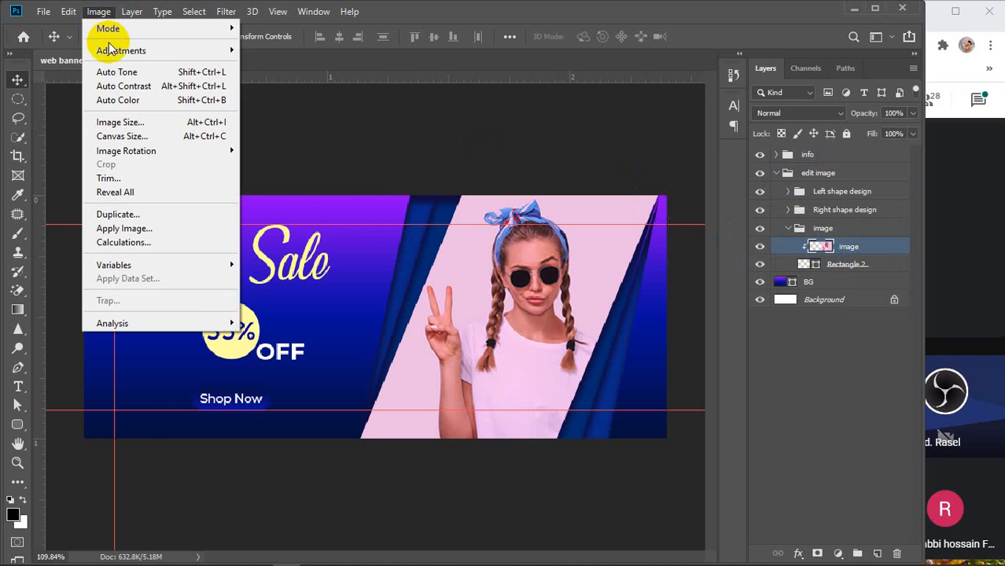
mouse_move(107, 49)
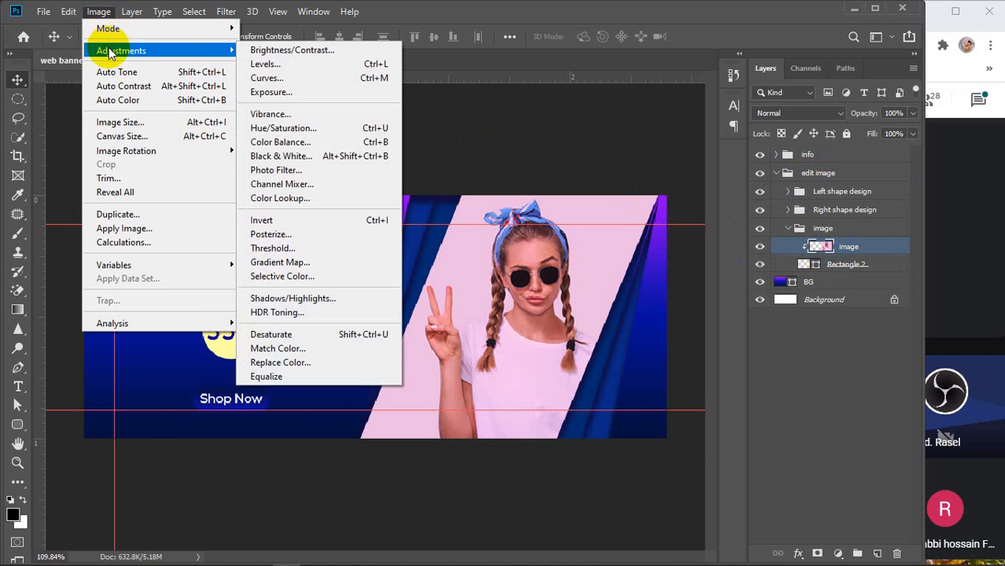
left_click(284, 170)
Try a pale yellow and a pale blue custom filter colour, accepting b7b0ff
left_click(713, 189)
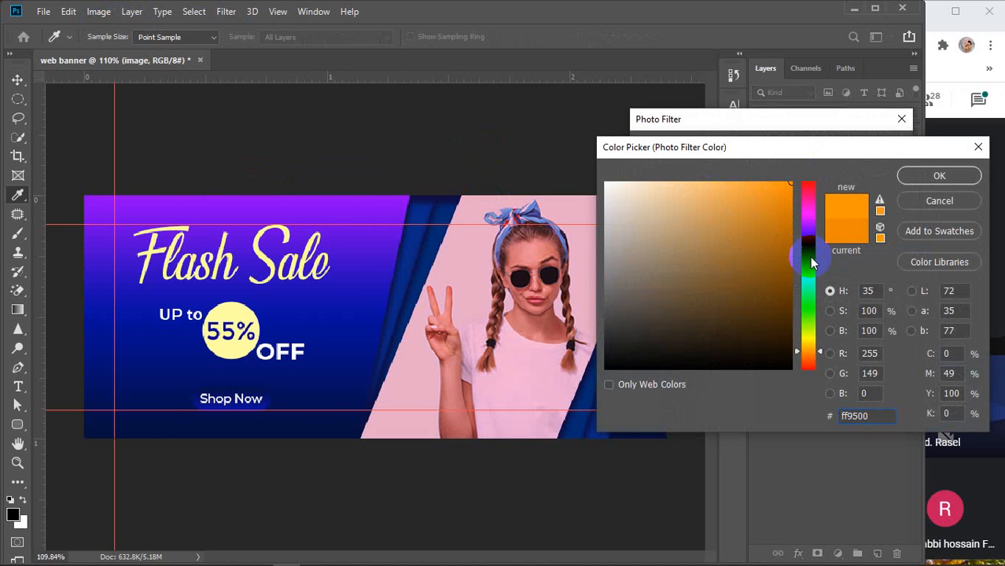
left_click(808, 338)
left_click(687, 250)
left_click_drag(687, 251, 662, 176)
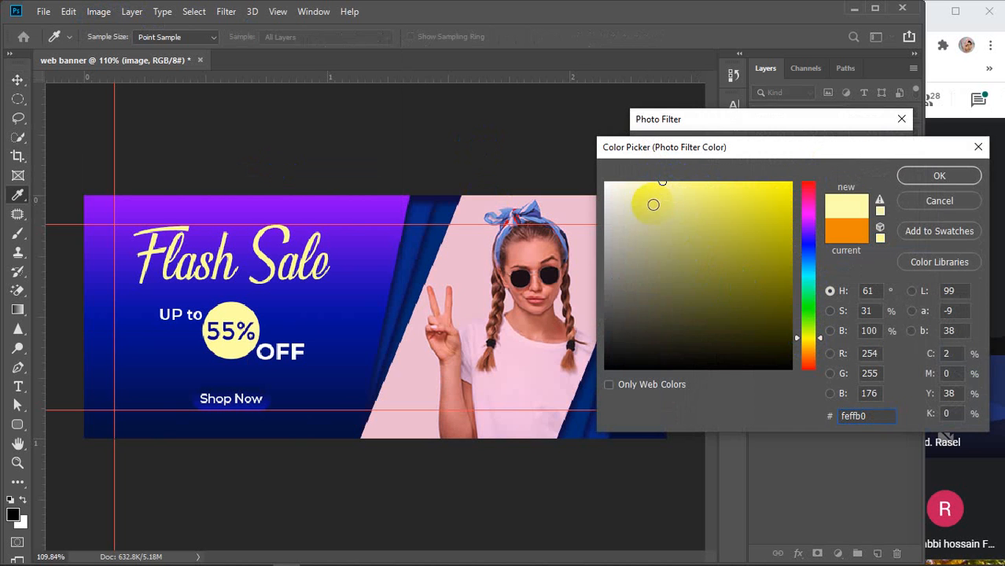
left_click(805, 242)
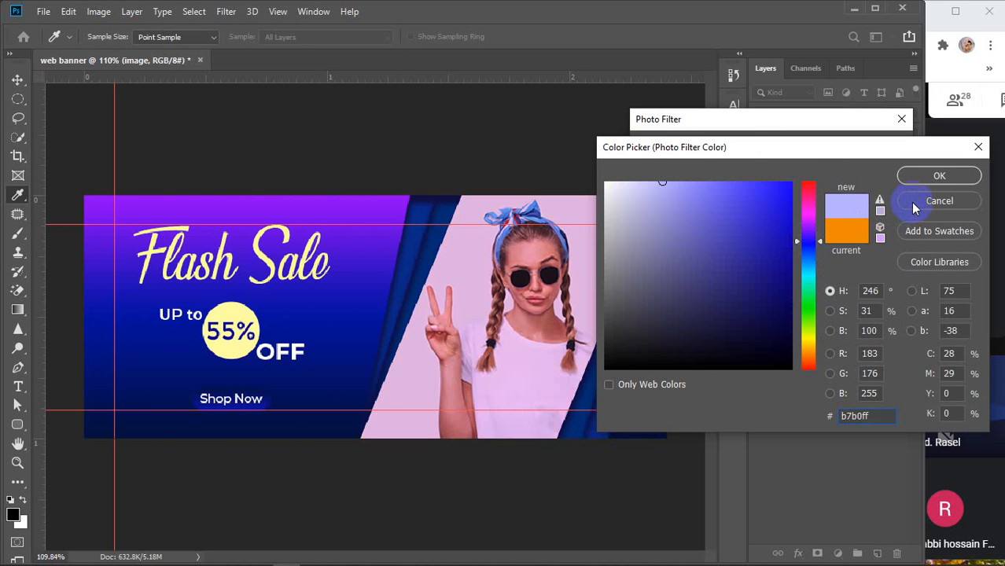
left_click(935, 176)
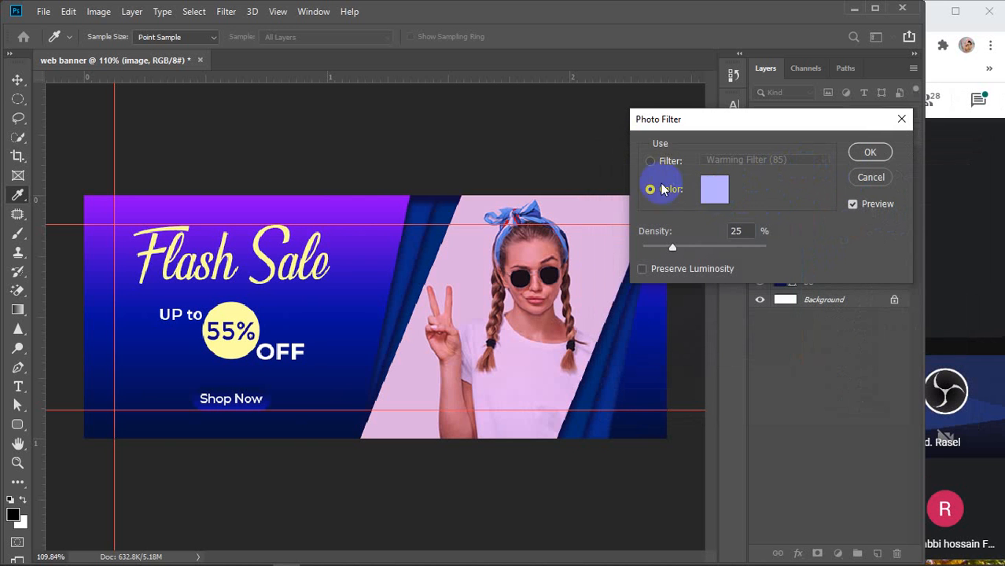
Try the preset filters Warming Filter (LBA), Orange, Blue and Violet on the photo, raising the density to 42%
left_click(649, 163)
left_click(749, 160)
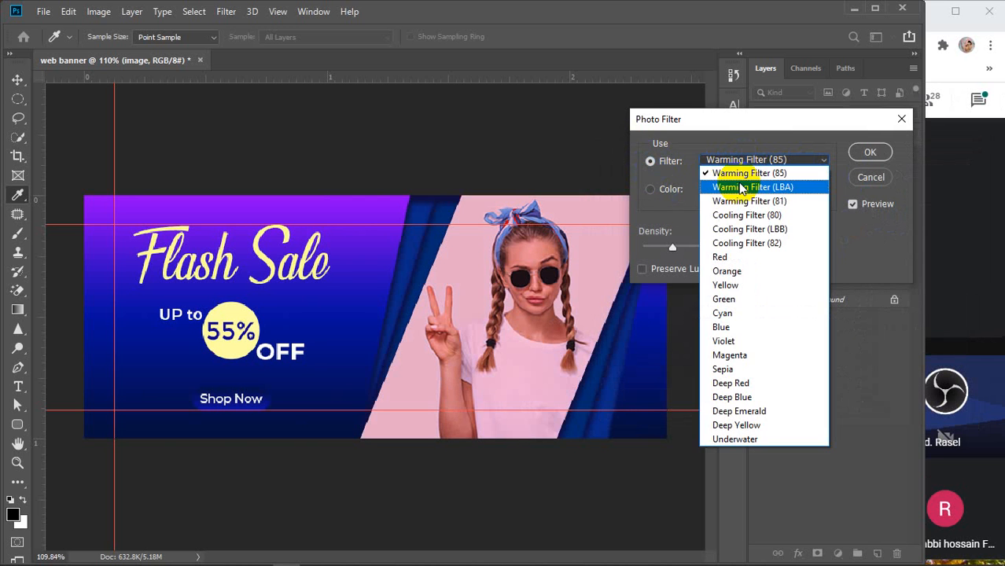
left_click(737, 179)
left_click(753, 160)
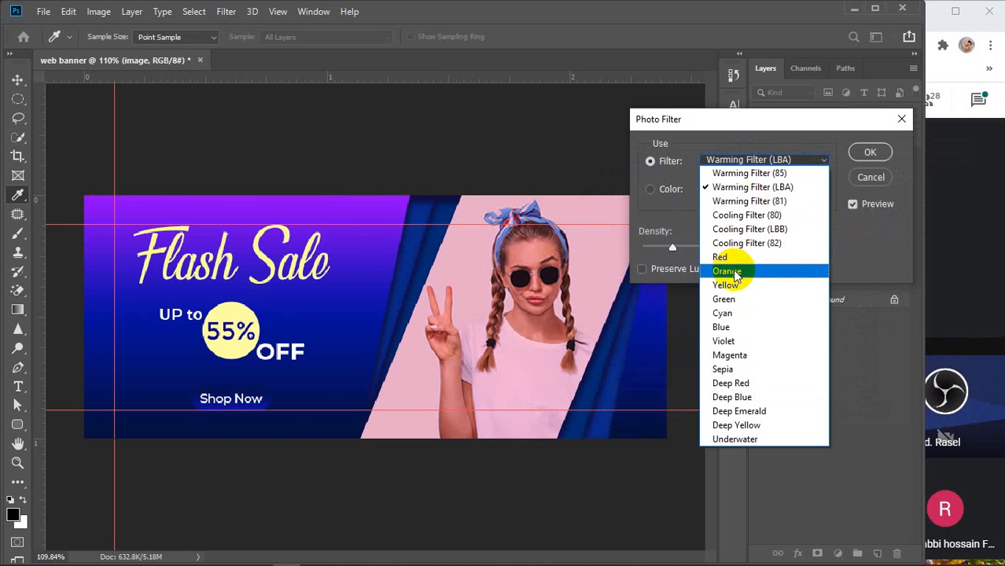
left_click(735, 272)
left_click(748, 161)
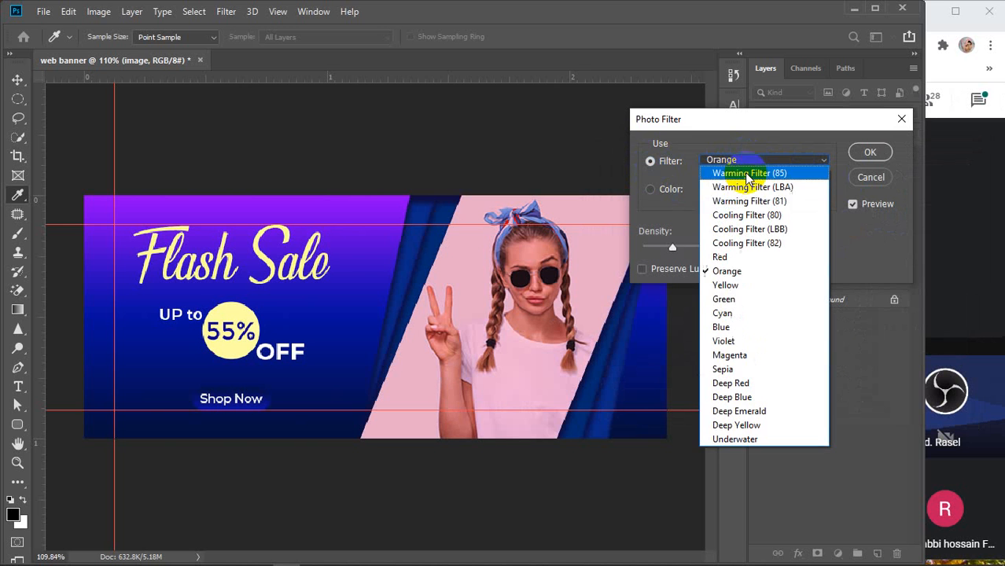
left_click(746, 326)
left_click_drag(672, 247, 694, 247)
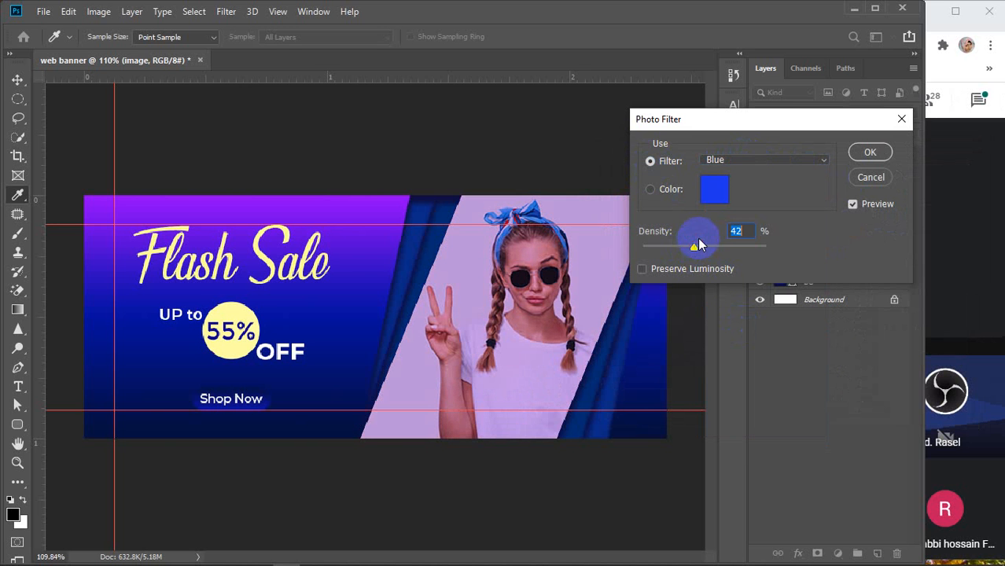
left_click(739, 161)
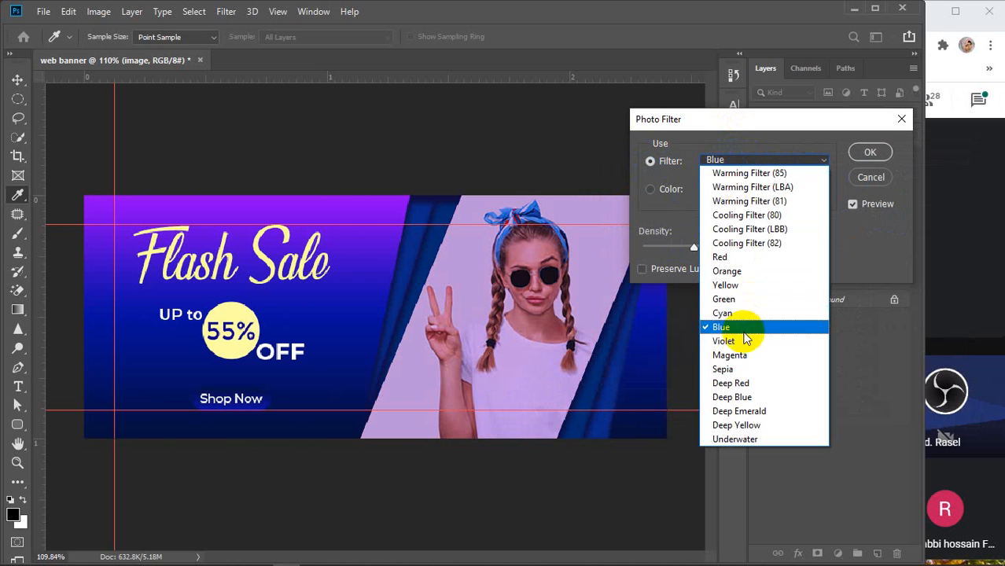
left_click(745, 339)
Apply the Yellow photo filter at 52% density with Preserve Luminosity enabled
left_click(773, 160)
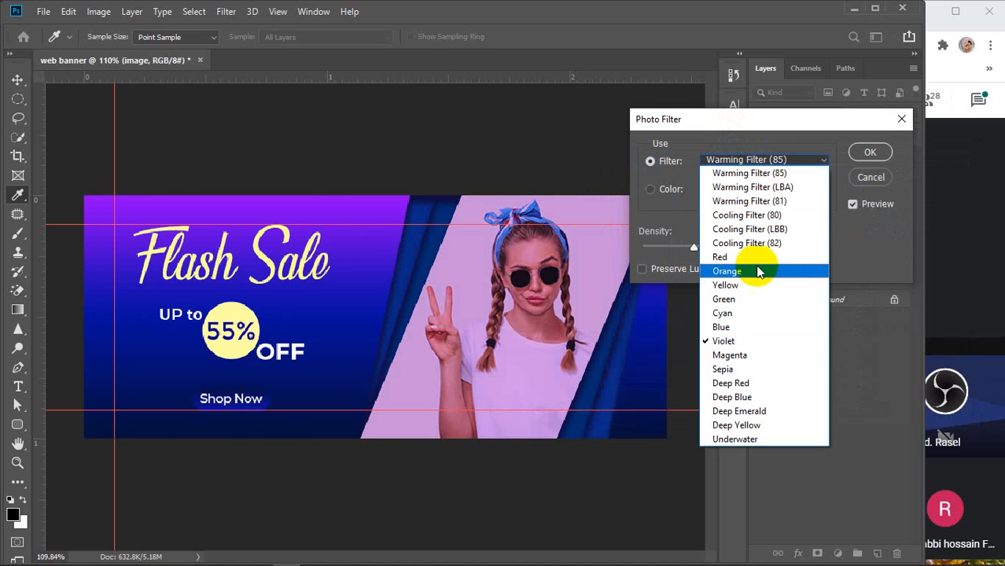
left_click(738, 286)
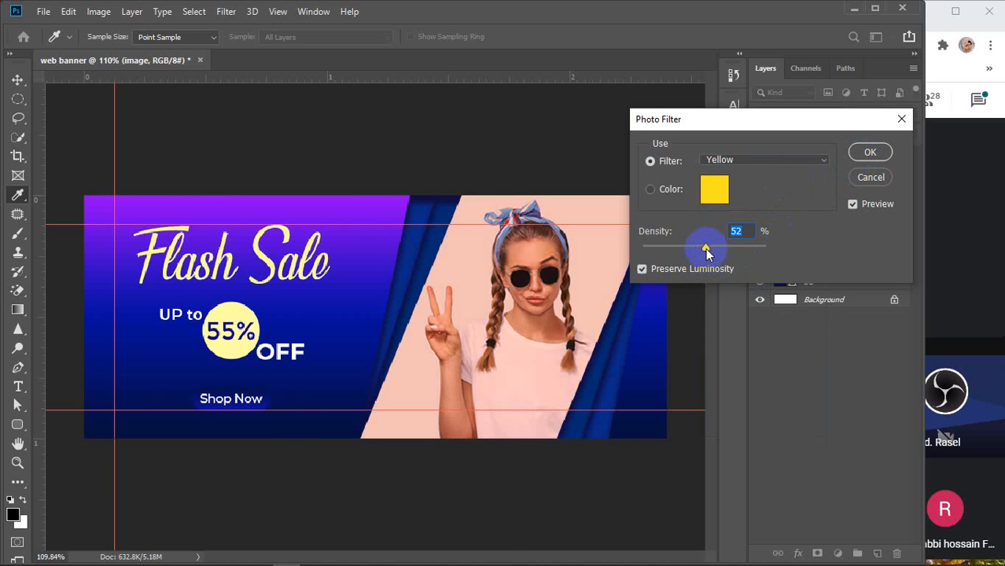
left_click(865, 152)
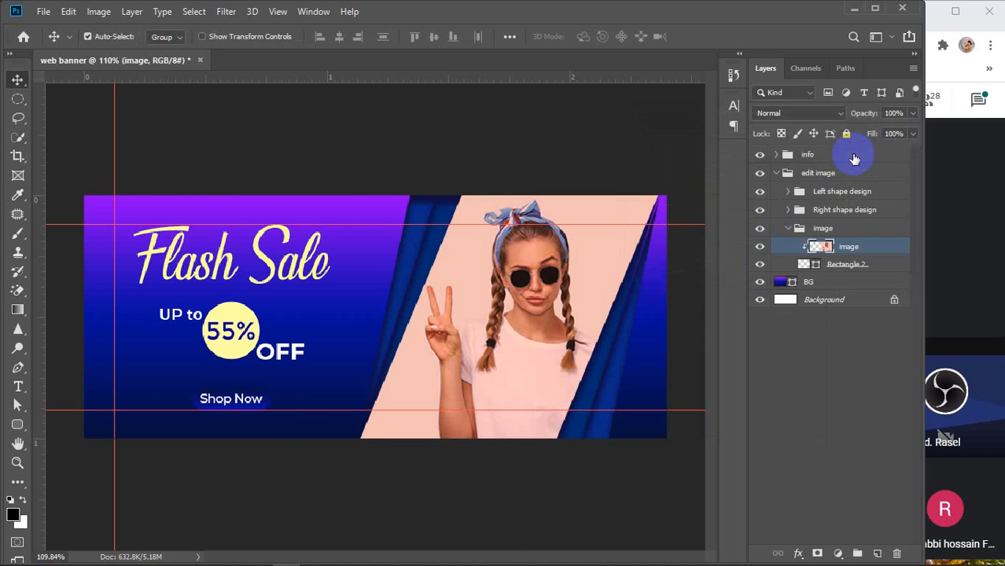
Collapse the image and edit image groups and deselect all layers
left_click(787, 228)
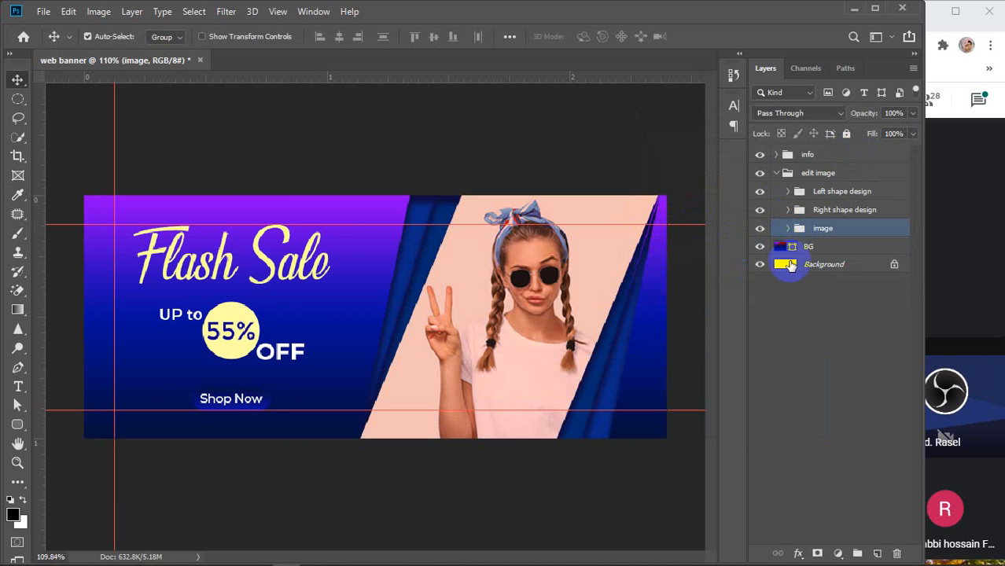
left_click(810, 173)
left_click(775, 173)
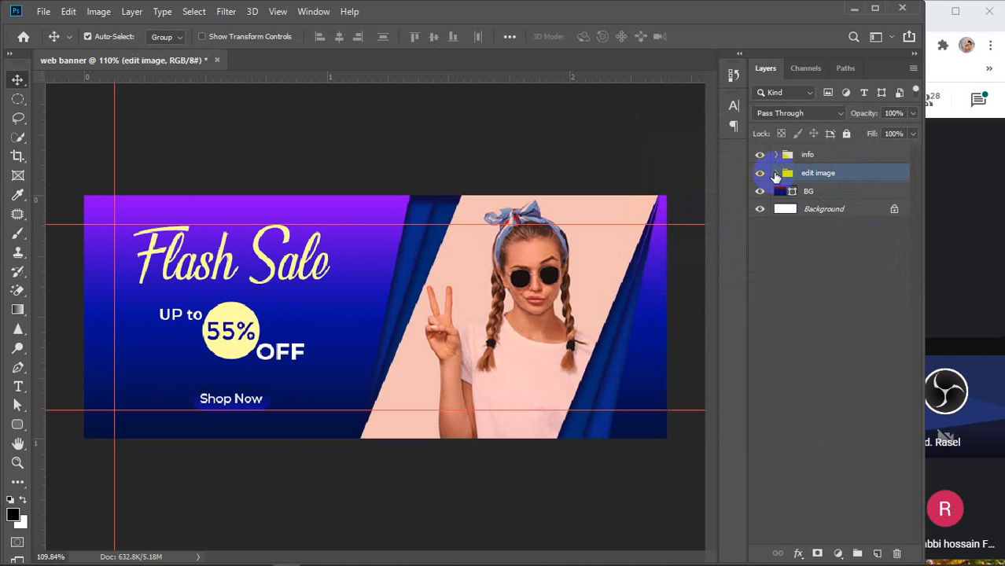
left_click(839, 158)
left_click(803, 262)
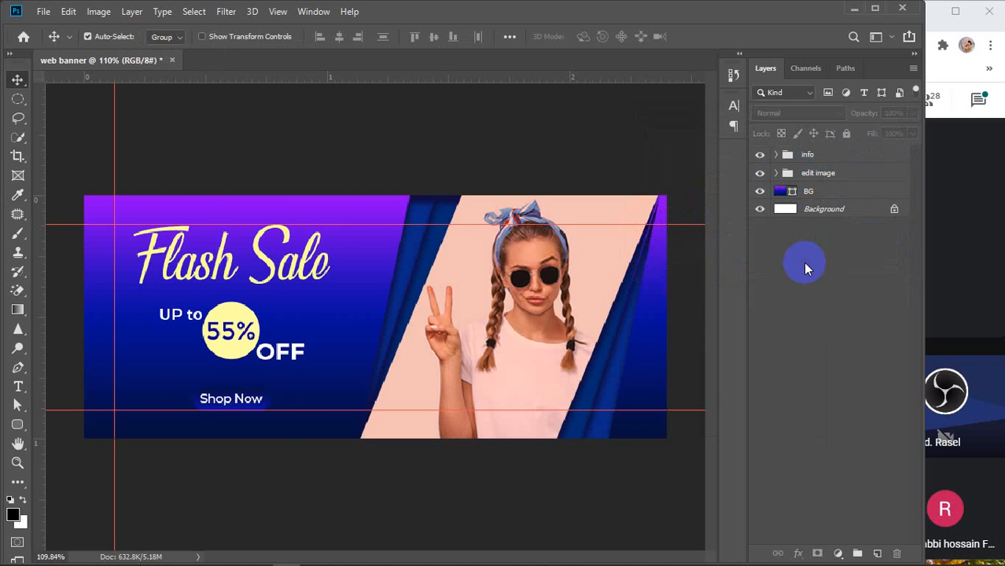
Hide the info group, the edit image group and the BG layer
left_click(759, 155)
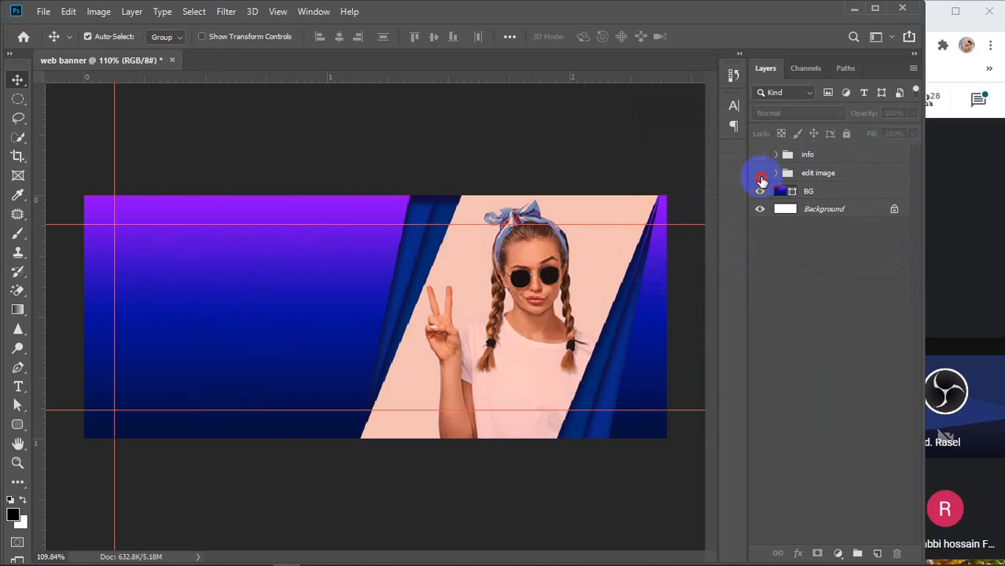
left_click(758, 173)
left_click(759, 193)
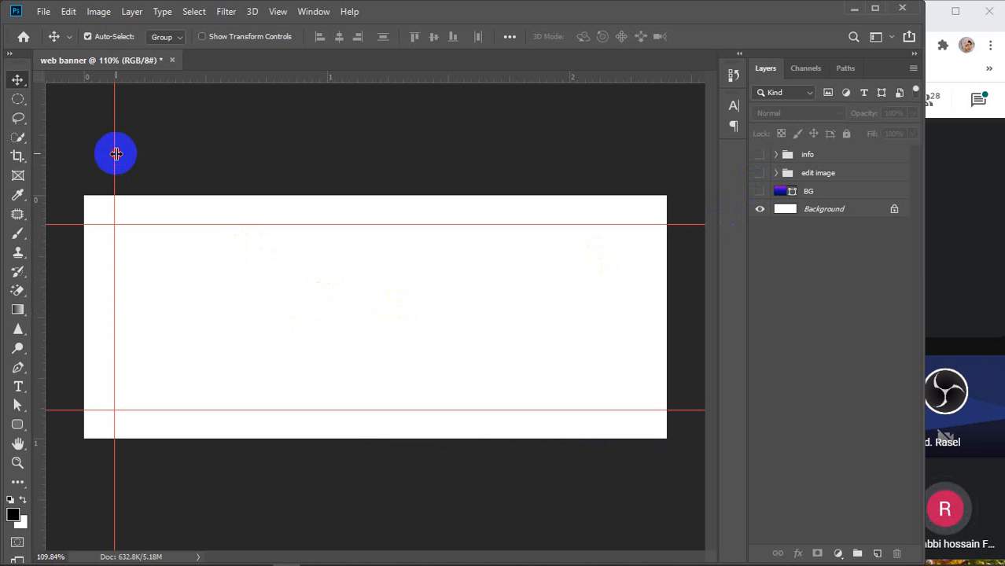
Remove the vertical guide and both horizontal guides from the canvas
left_click_drag(114, 156, 40, 161)
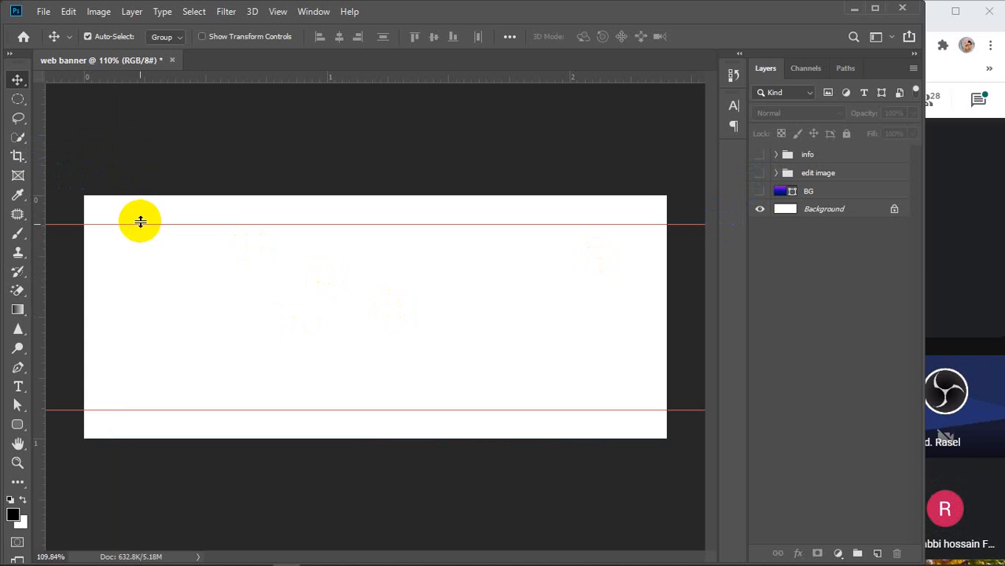
left_click_drag(139, 226, 175, 76)
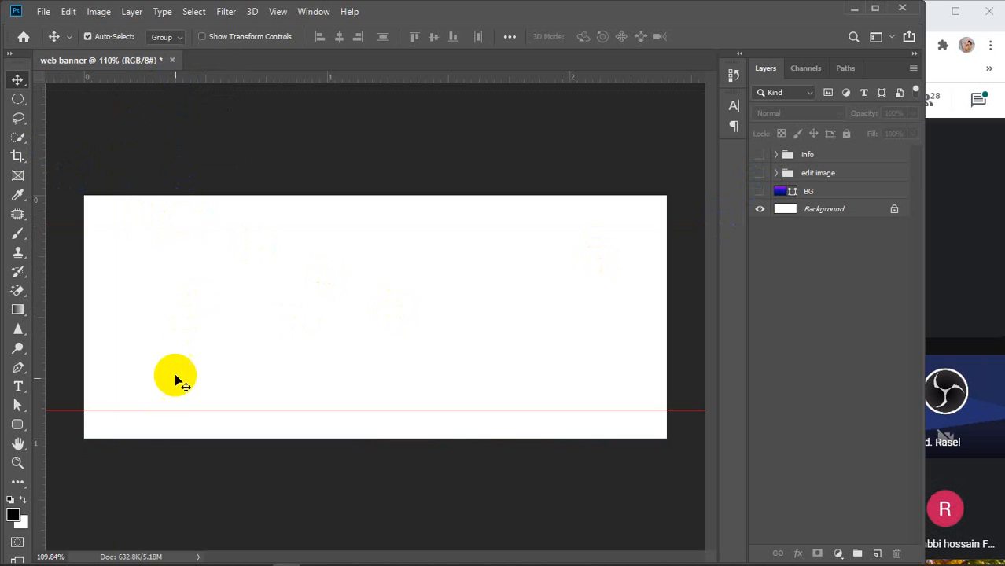
left_click_drag(172, 410, 186, 77)
Draw a yellow rounded rectangle about 189 × 47 px on the empty white canvas, left of centre
left_click(17, 424)
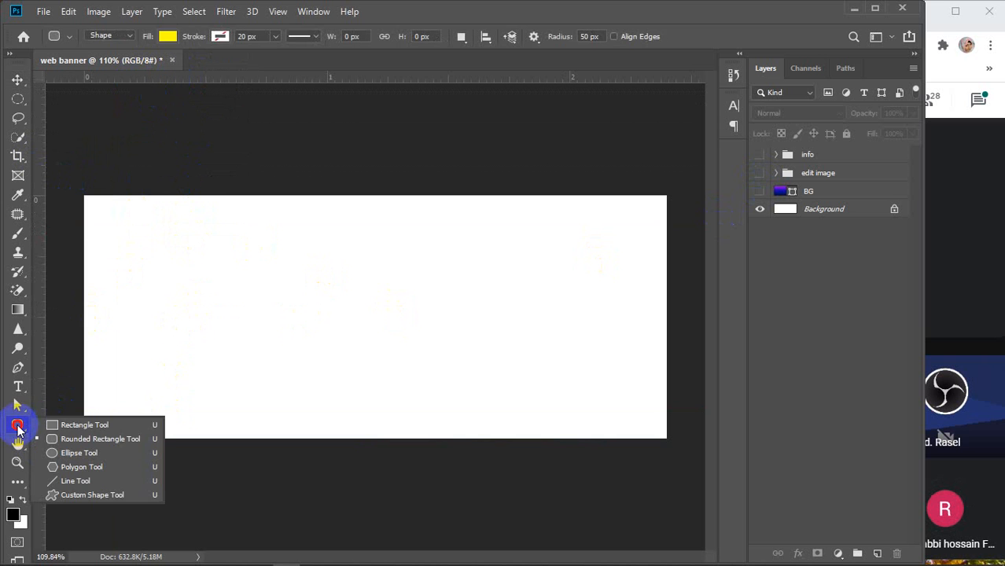
left_click(71, 439)
left_click_drag(206, 283, 357, 319)
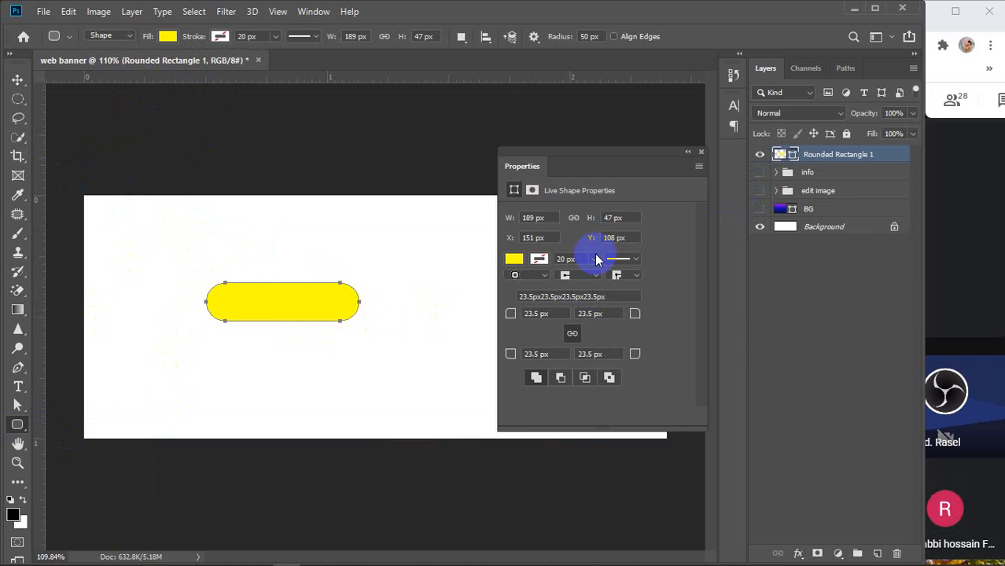
Give the rounded rectangle a linear gradient fill and recolour the gradient's black starting stop to dark navy #06032e
left_click(514, 260)
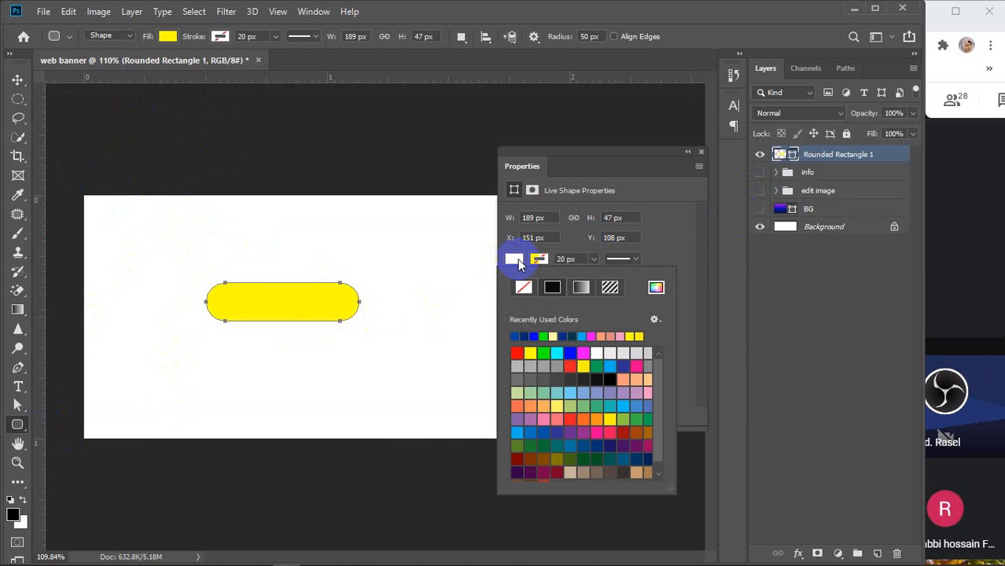
left_click(580, 288)
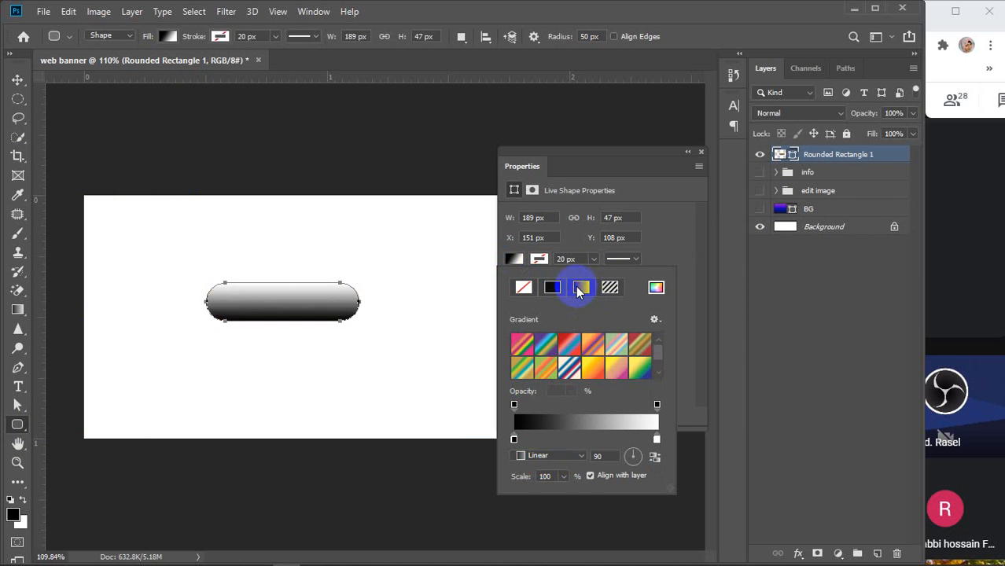
left_click(574, 424)
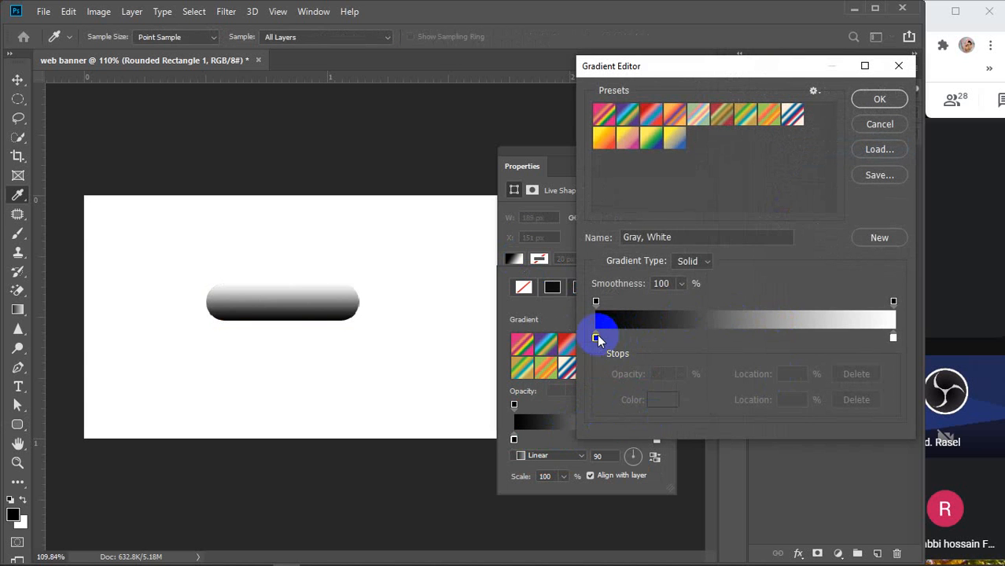
left_click(595, 338)
left_click(653, 398)
left_click_drag(743, 335, 779, 336)
left_click(808, 245)
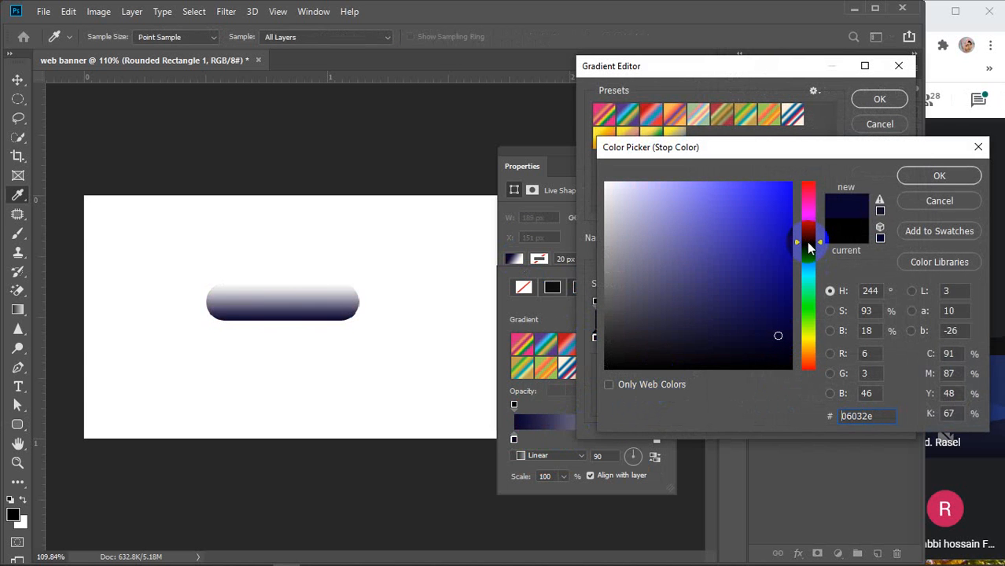
left_click(906, 177)
Recolour the gradient's white end stop to bright blue #2b2be5 and set the gradient scale to 110%
left_click(894, 338)
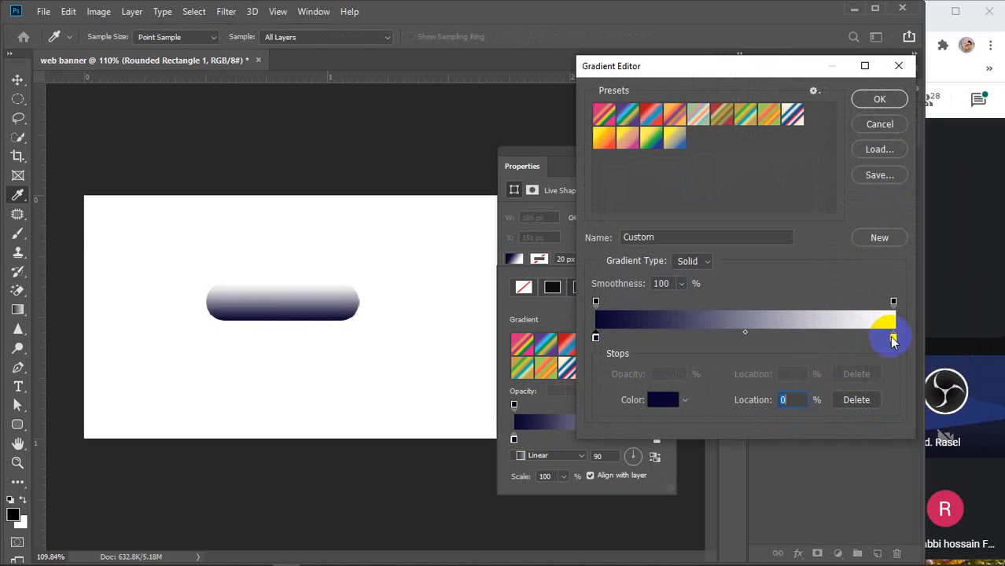
left_click(663, 399)
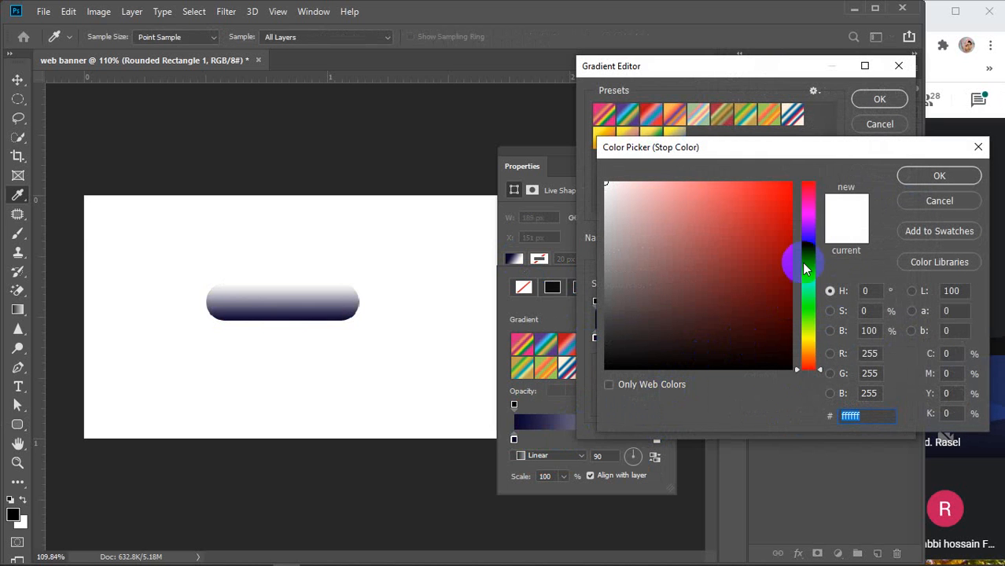
left_click(807, 245)
left_click(756, 200)
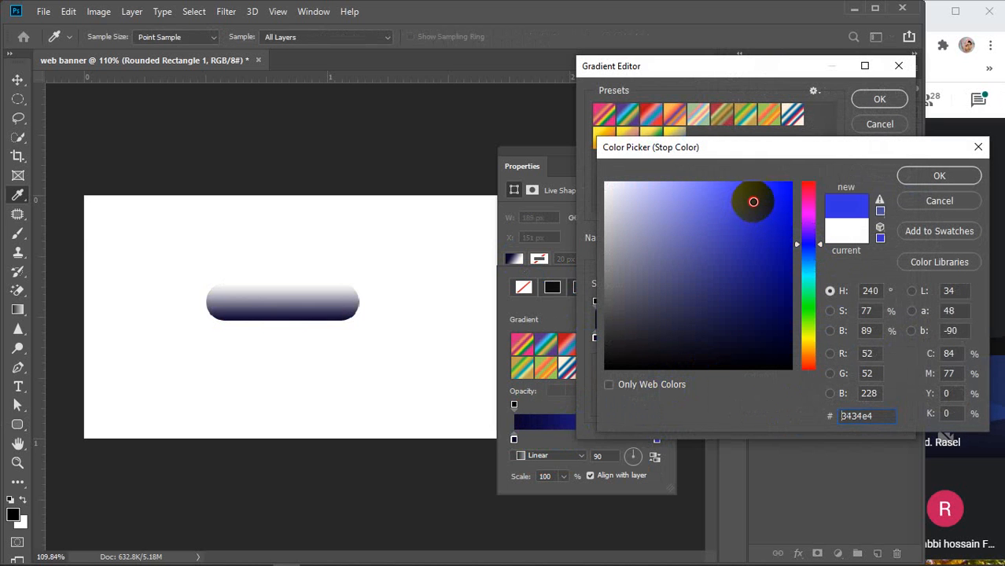
left_click(914, 179)
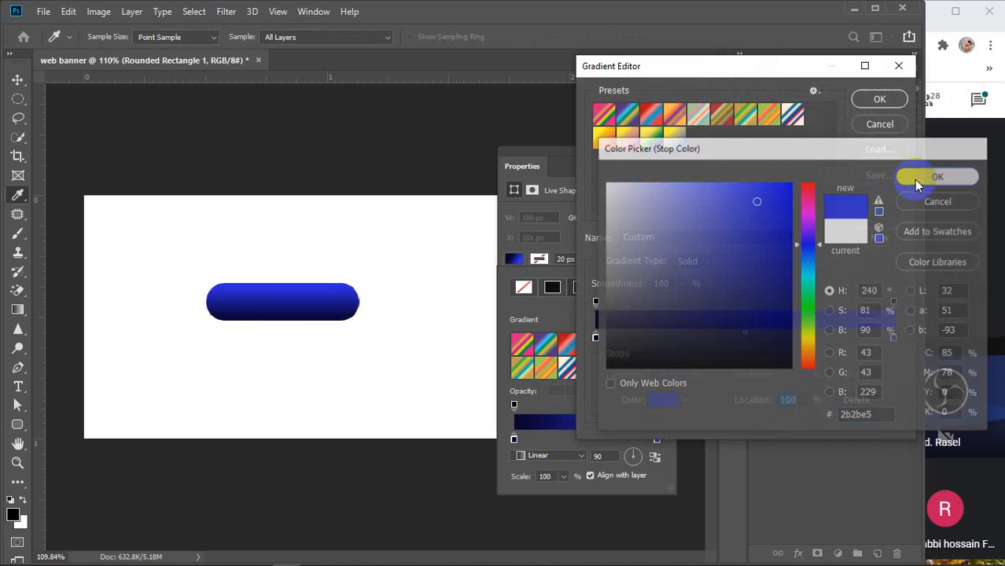
left_click(879, 100)
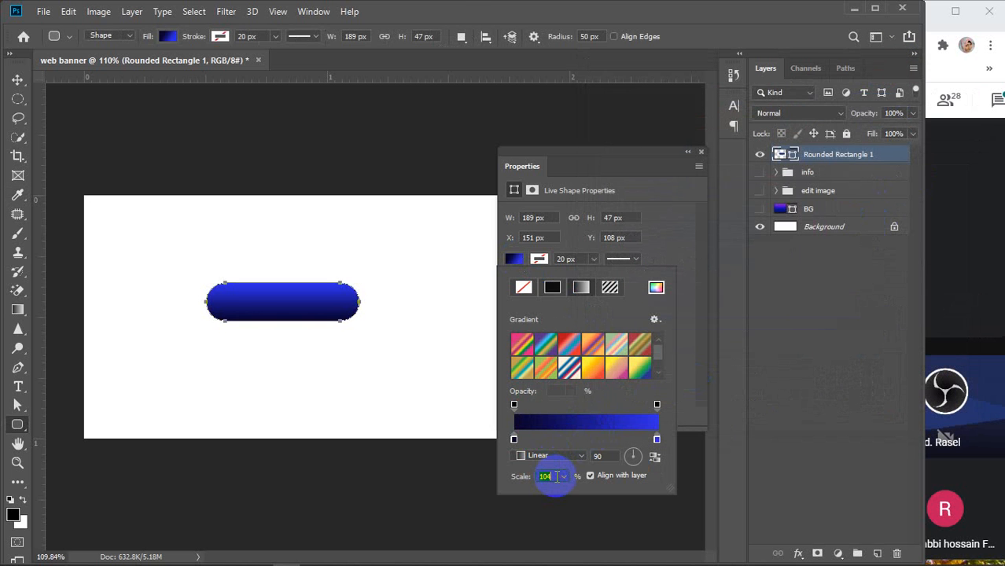
scroll(555, 477, "up", 1)
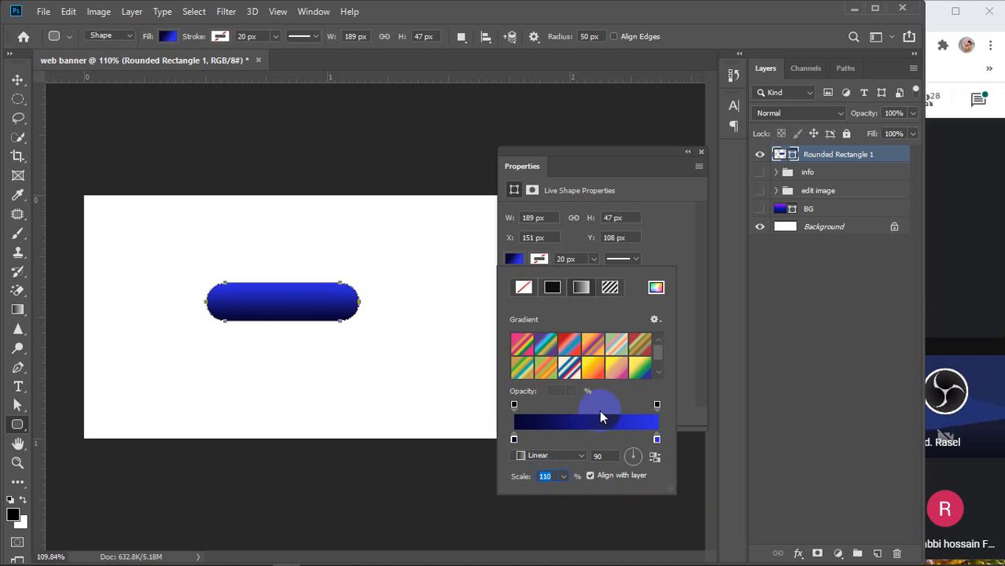
left_click(701, 153)
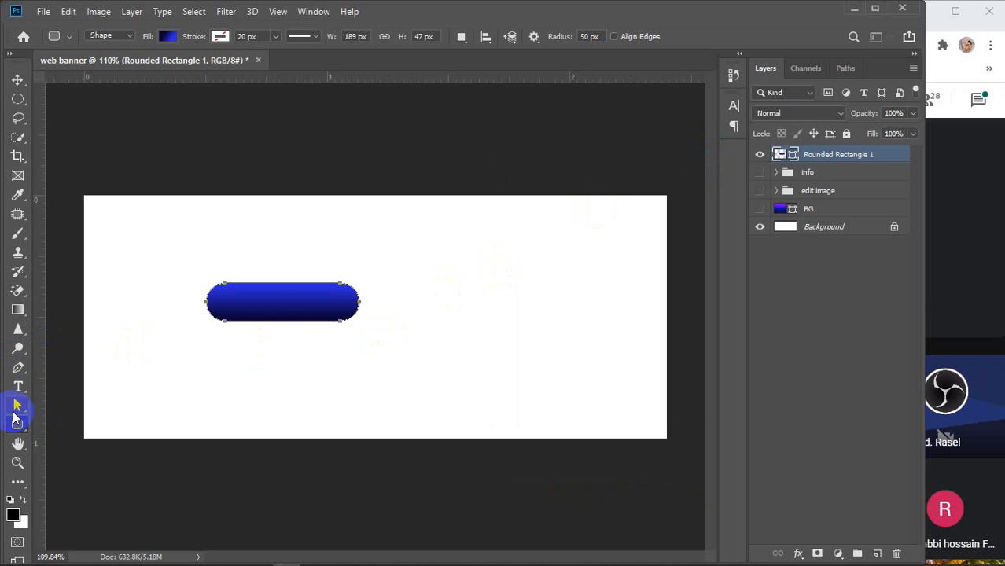
Add the text "shop now" in pale yellow script on the white canvas, just below the rounded rectangle
left_click(18, 386)
left_click(82, 385)
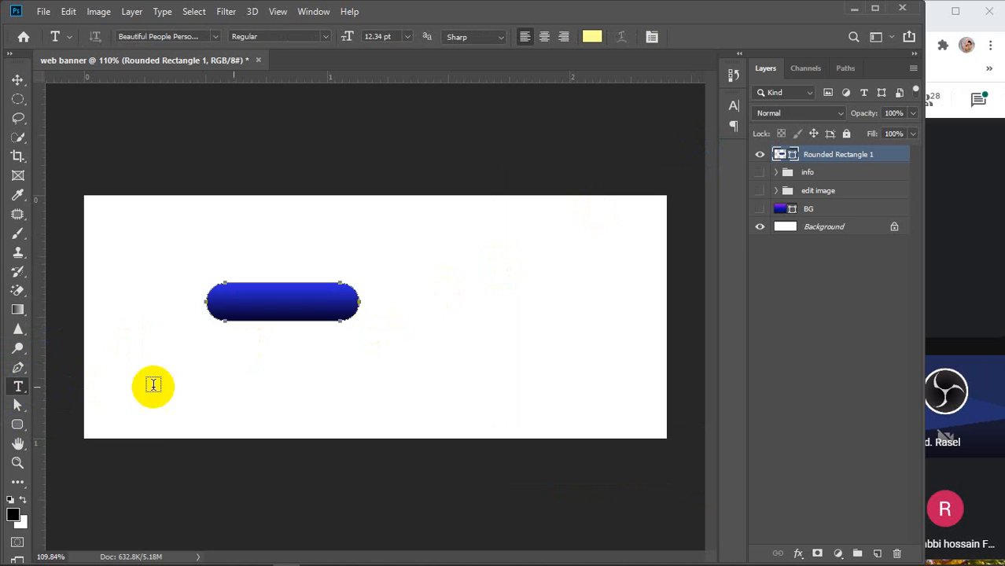
left_click(350, 373)
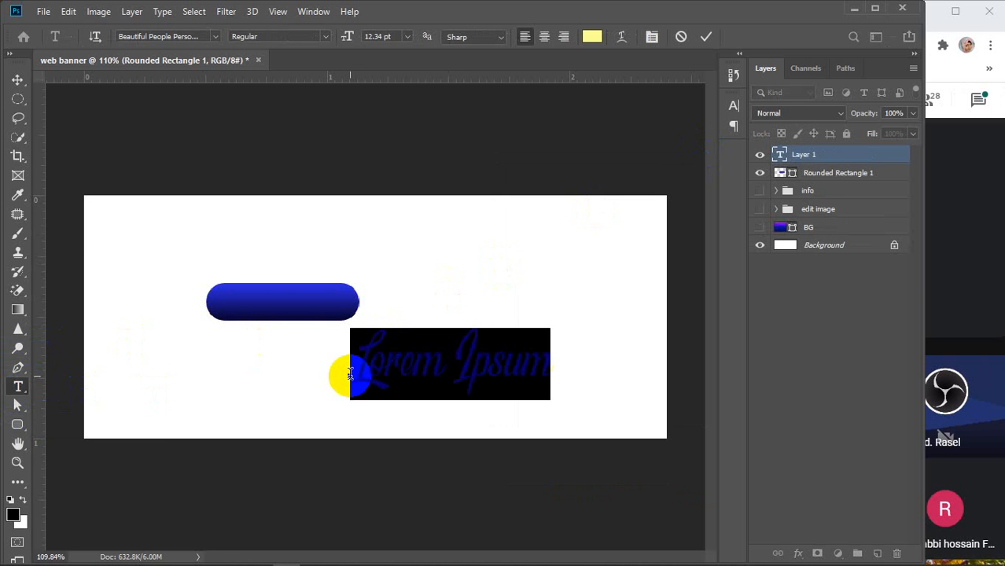
type("shop now")
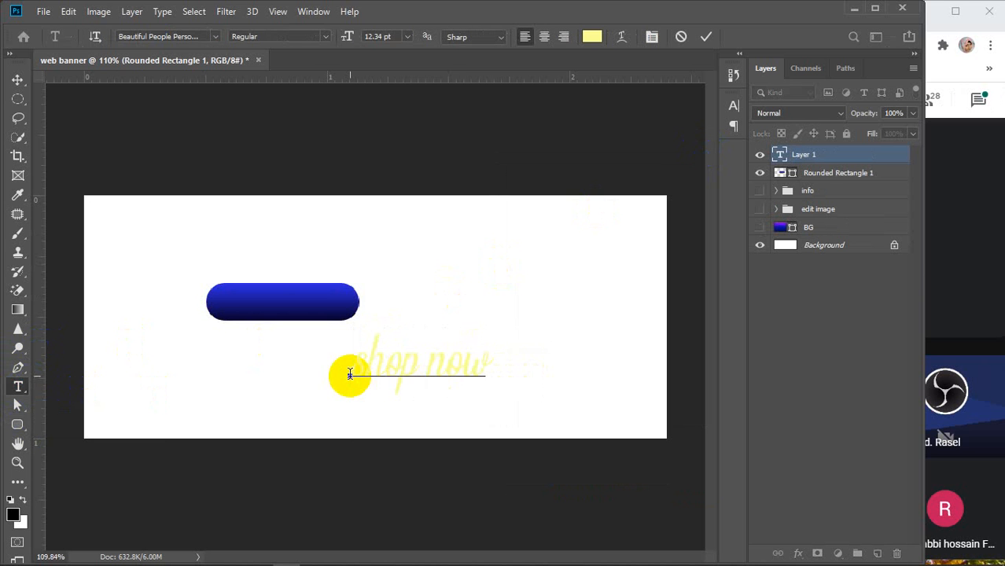
Scale the "shop now" text to about 62.56% and place it on the blue rounded rectangle
left_click(17, 80)
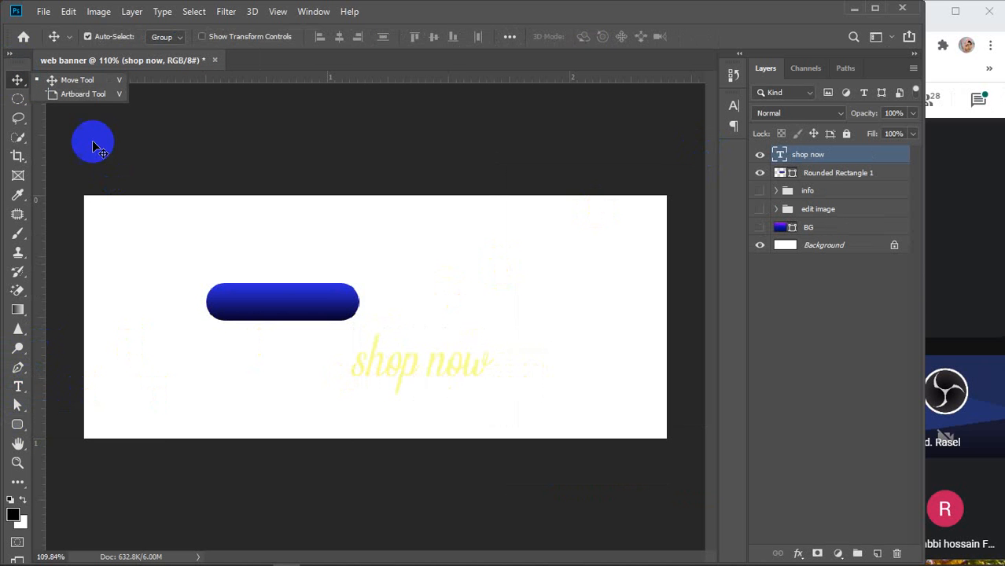
key("ctrl+t")
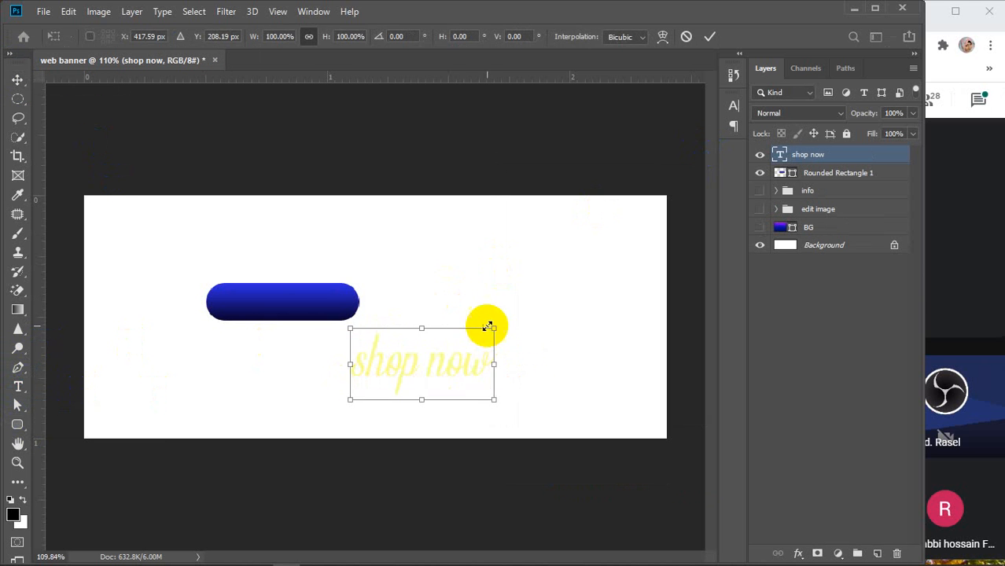
left_click_drag(492, 325, 292, 306)
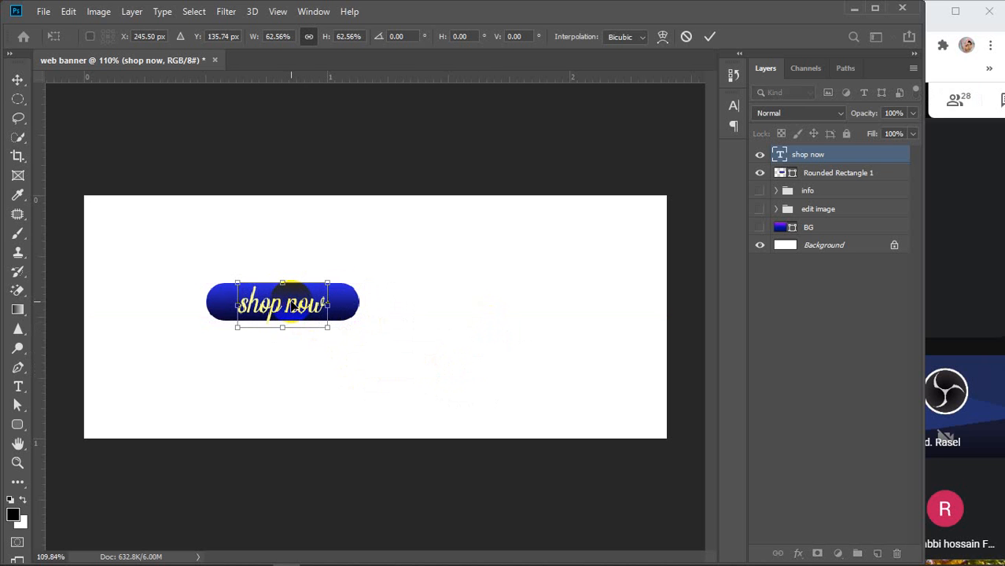
key("Return")
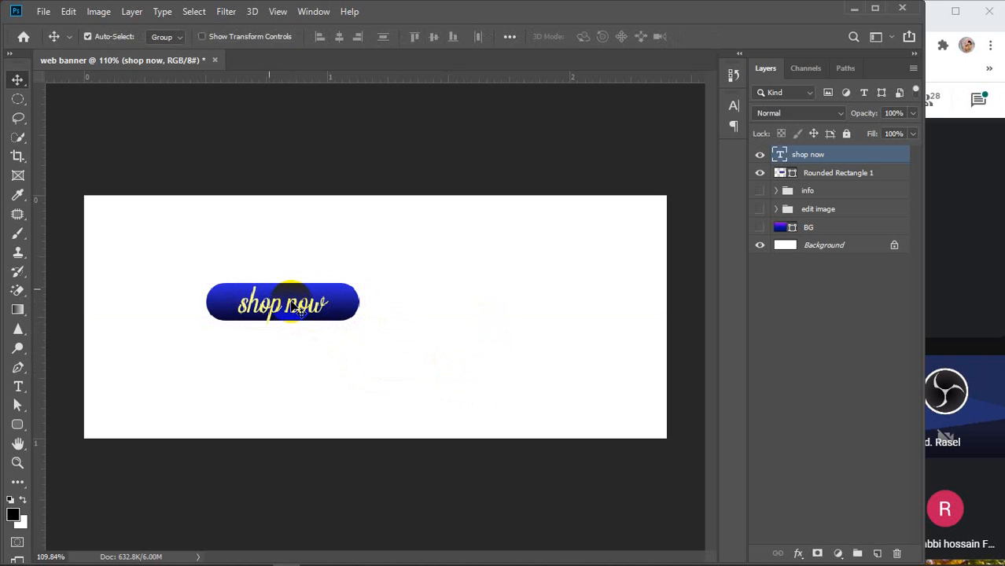
Align the centres of the "shop now" text and the rounded rectangle, and deselect both layers
left_click_drag(202, 258, 336, 355)
left_click(340, 37)
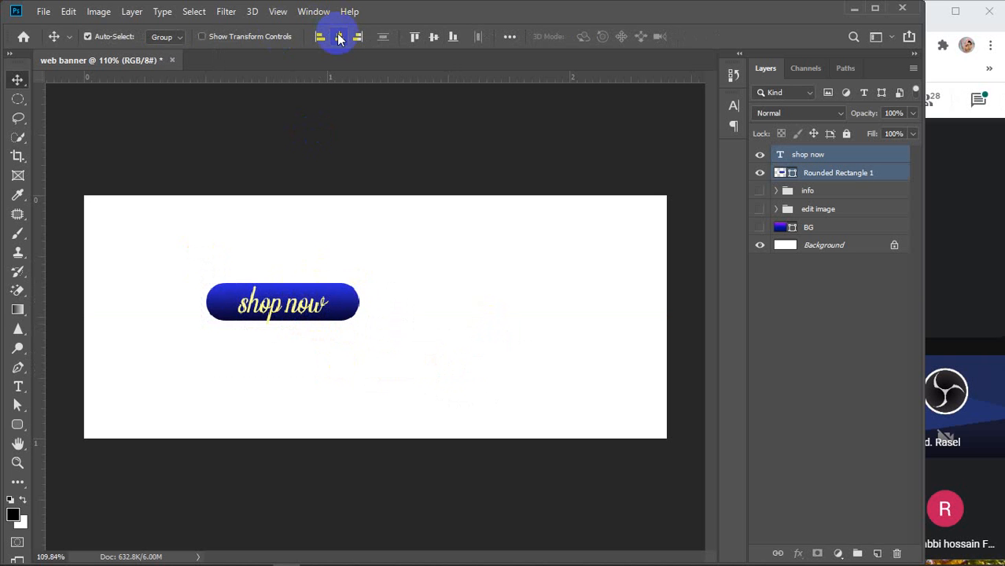
left_click(255, 275)
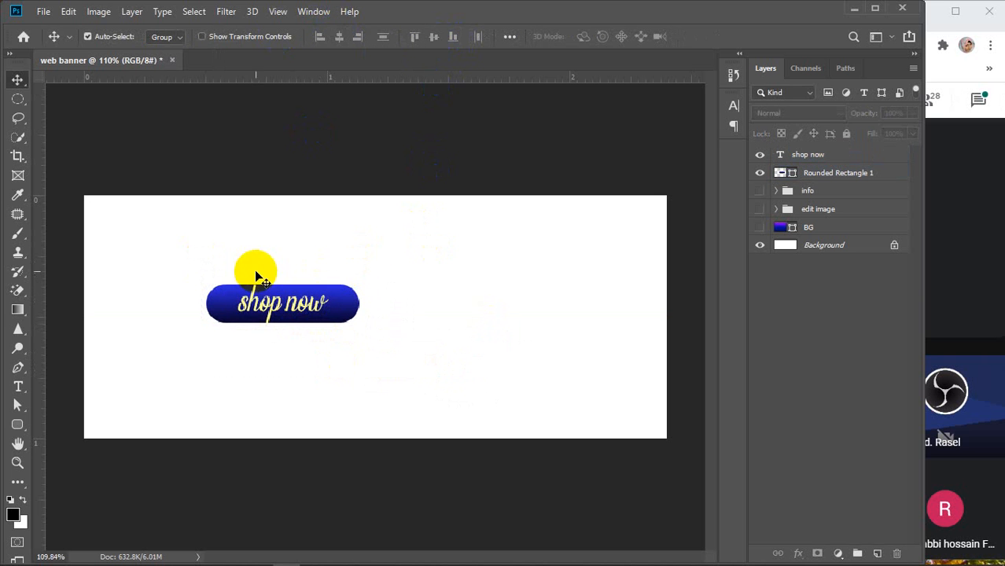
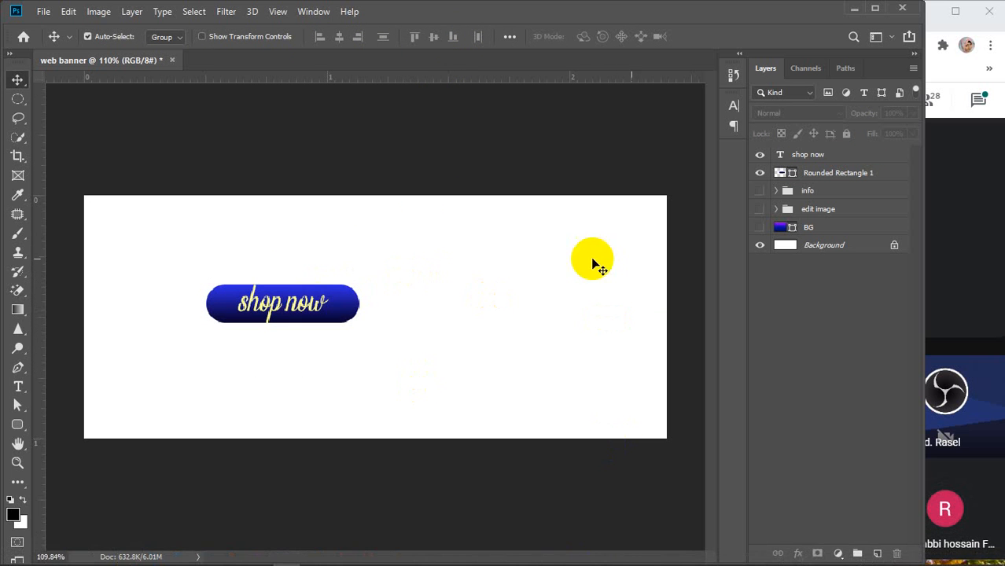
Delete the "shop now" text layer and the rounded rectangle layer
left_click(842, 156)
key("Delete")
key("Delete")
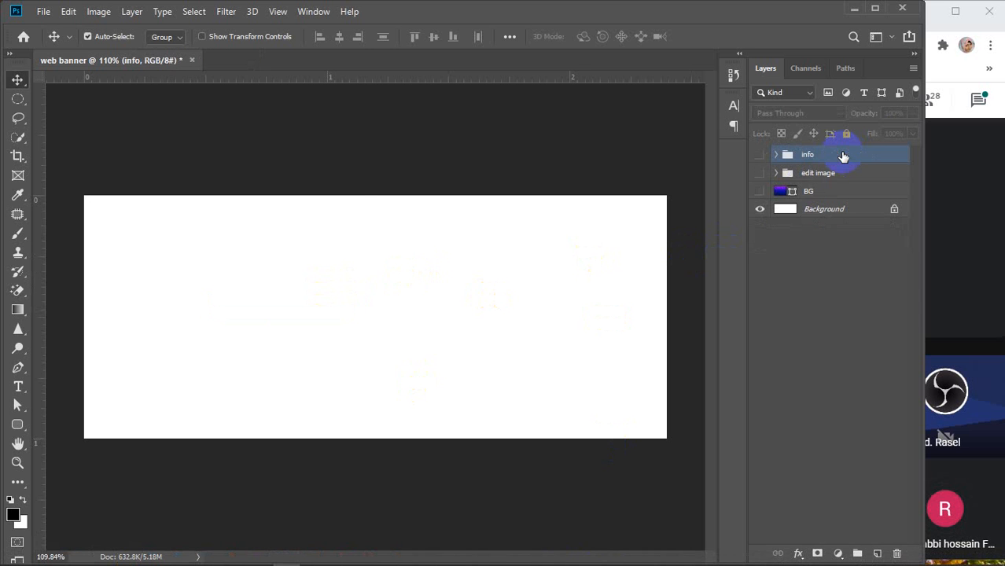
Show the info group, the edit image group and the BG layer, and shift the info group slightly left and down on the banner
left_click(759, 154)
left_click(759, 173)
left_click(759, 191)
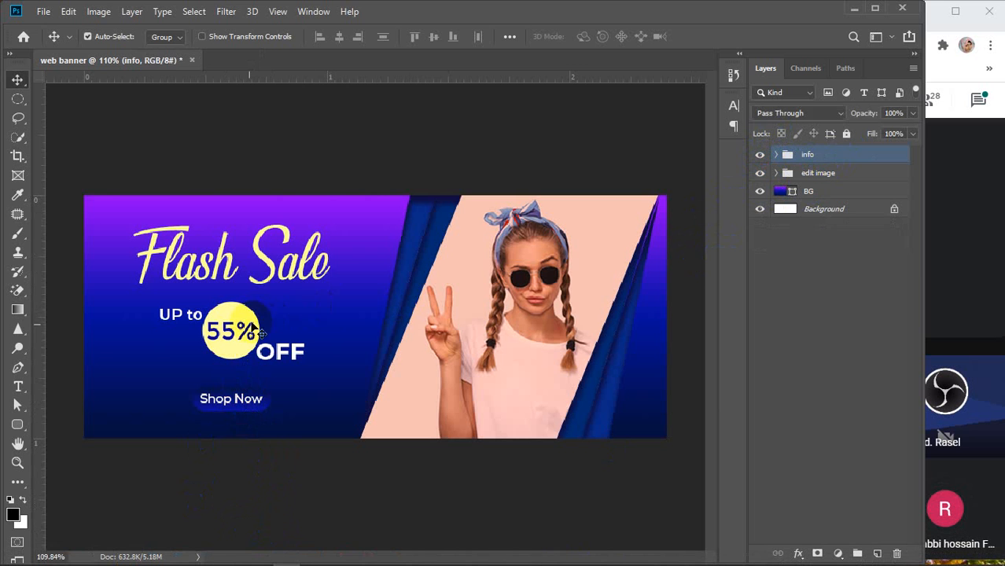
left_click_drag(241, 333, 232, 332)
left_click(810, 298)
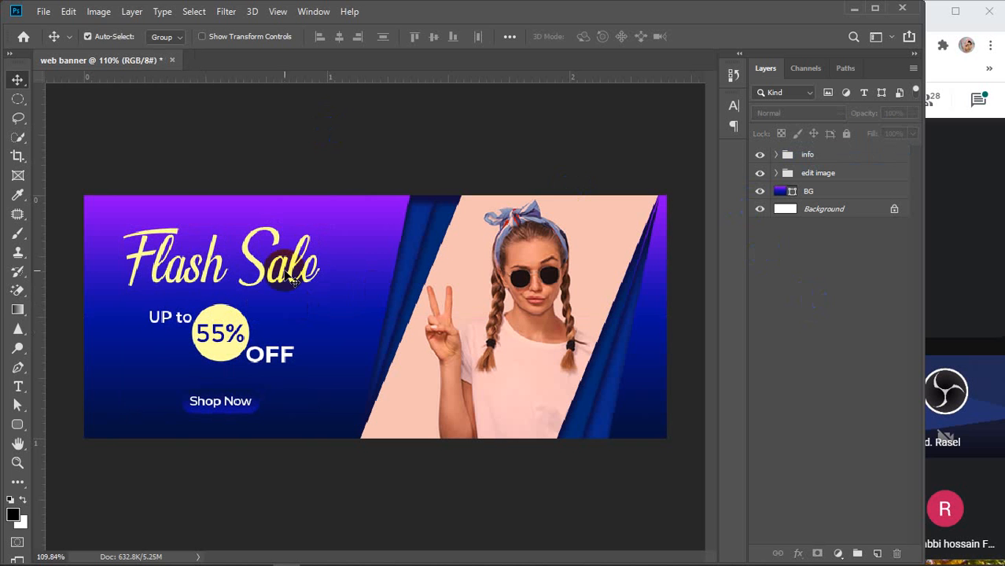
Save the banner to the Desktop as a layered Photoshop file named "web banner"
left_click(44, 11)
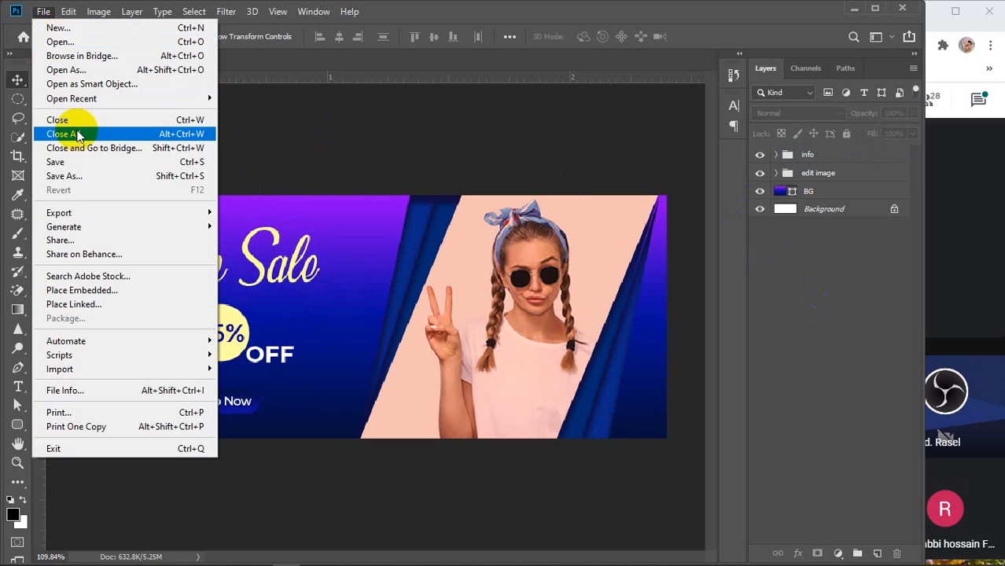
left_click(89, 176)
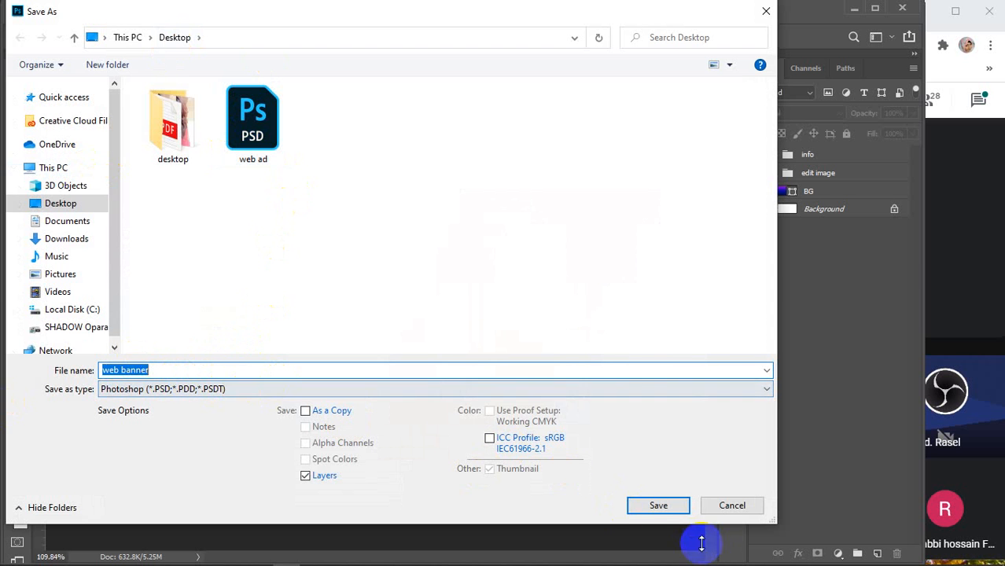
left_click(658, 504)
Save a JPEG copy named "web banner" to the Desktop with quality 12 (Maximum) and the Baseline ("Standard") format
left_click(43, 11)
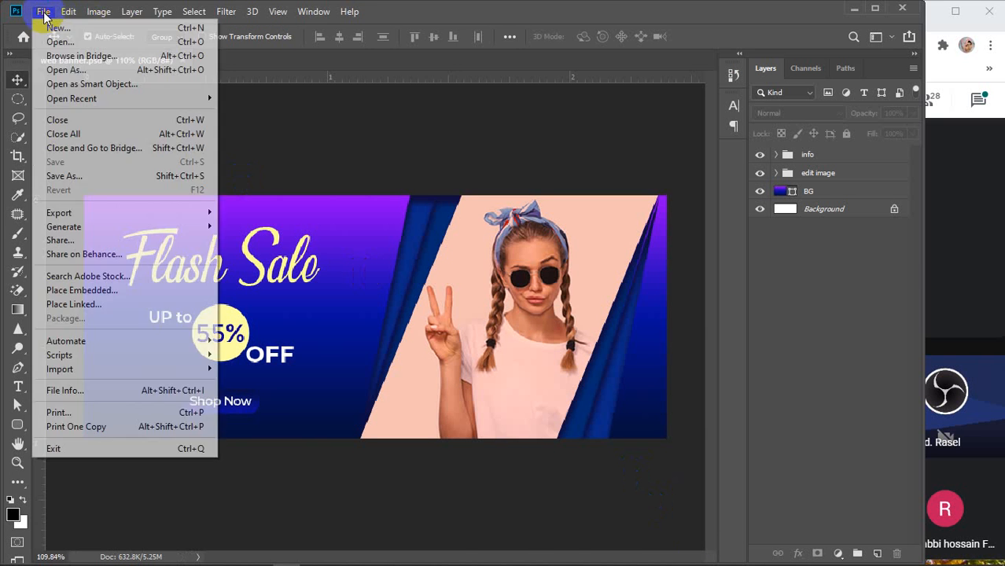
left_click(65, 176)
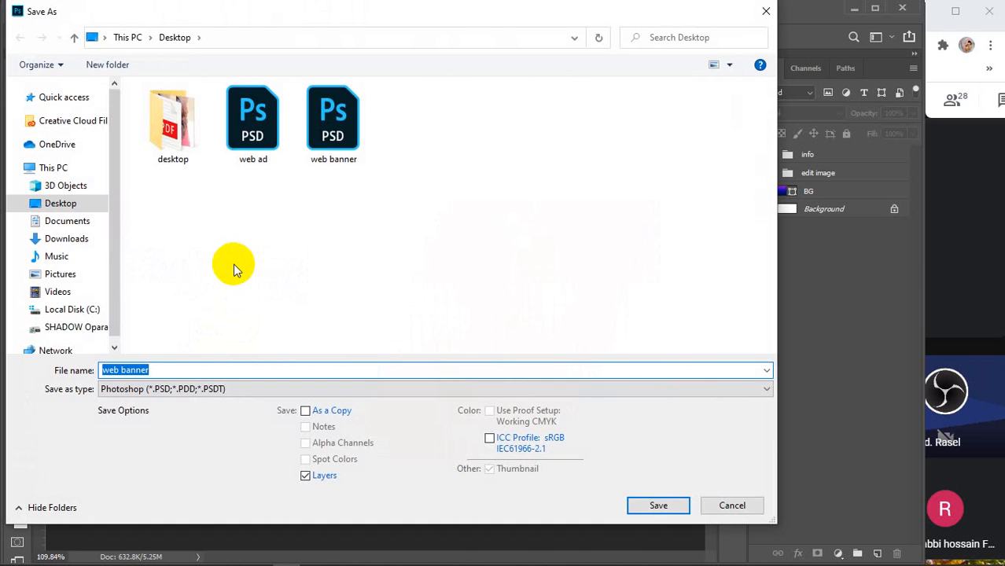
left_click(231, 387)
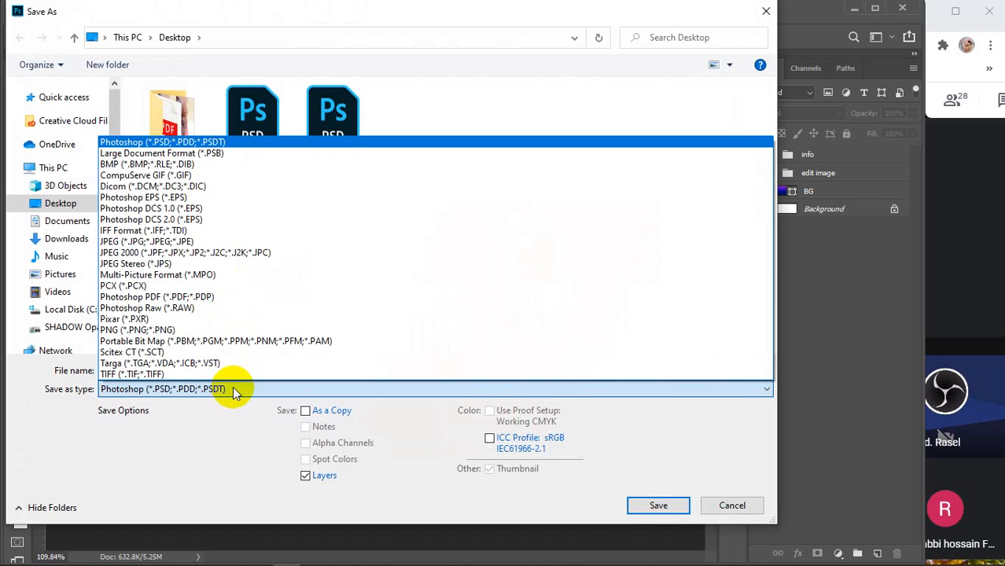
left_click(194, 245)
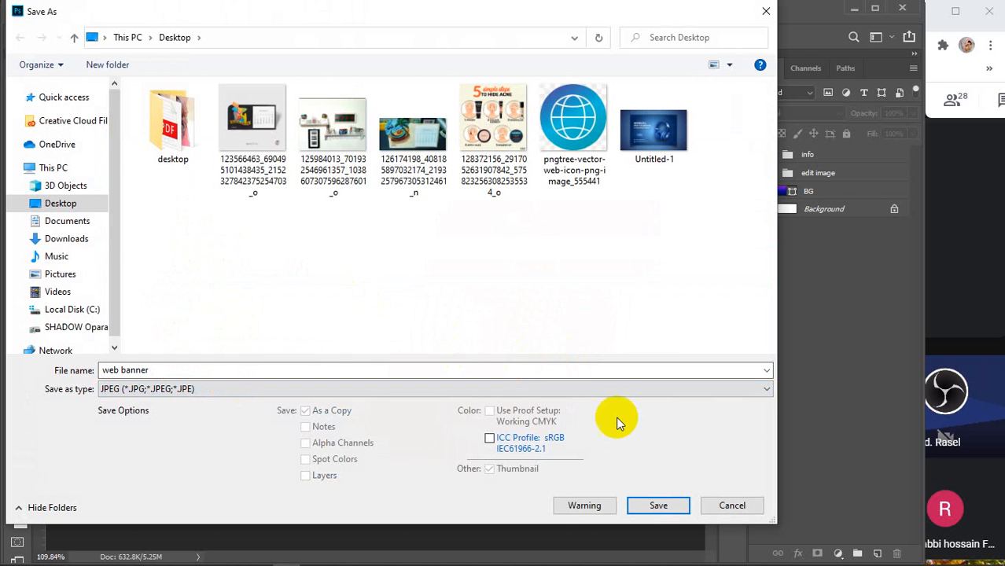
left_click(640, 509)
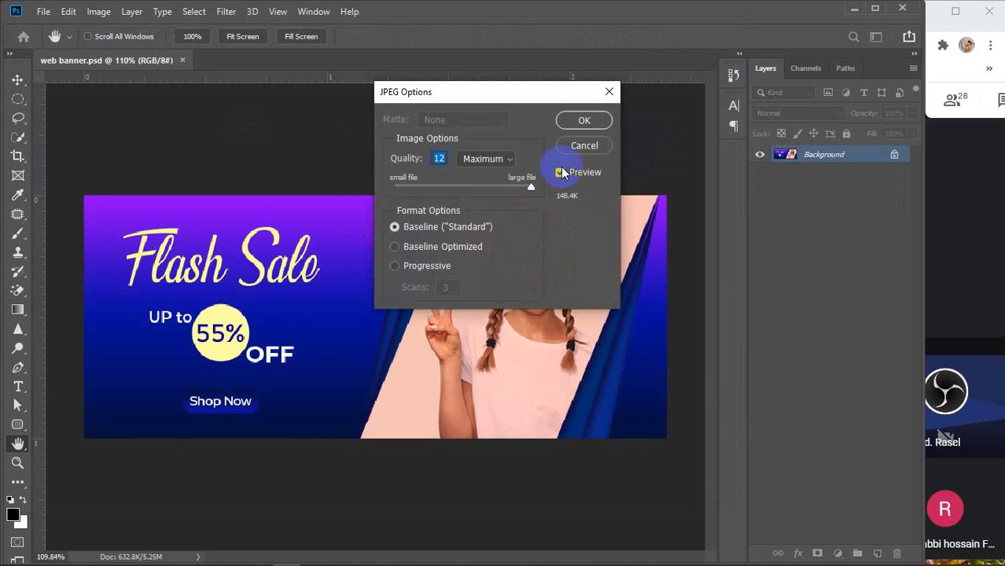
left_click(583, 123)
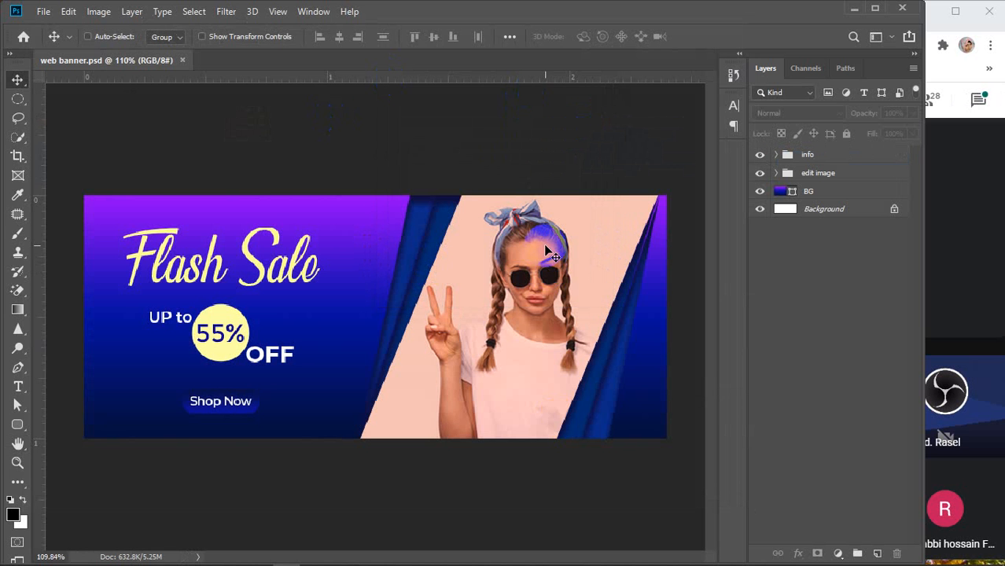
Create a new blank document 1440 px wide and 600 px high
key("ctrl+n")
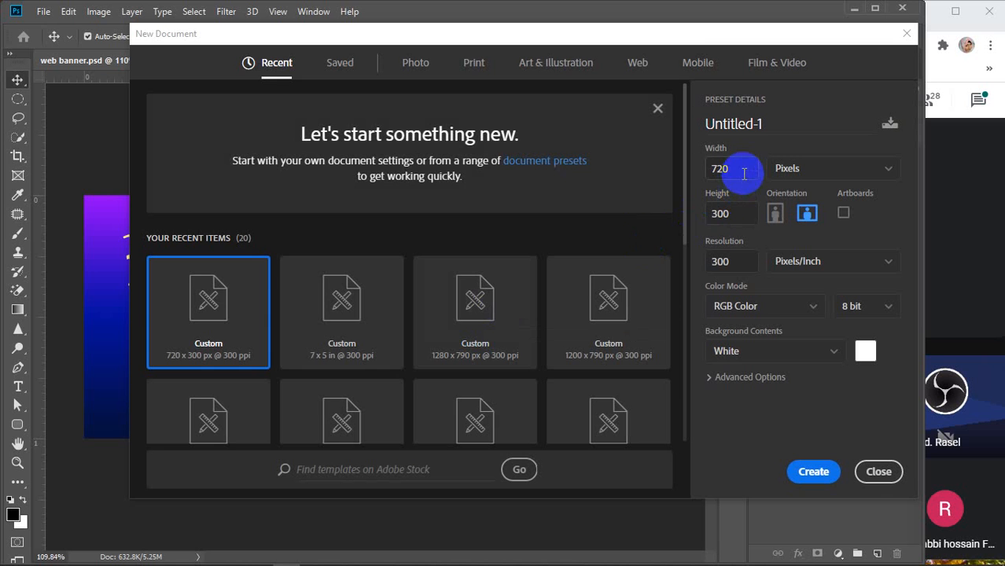
left_click_drag(698, 169, 751, 170)
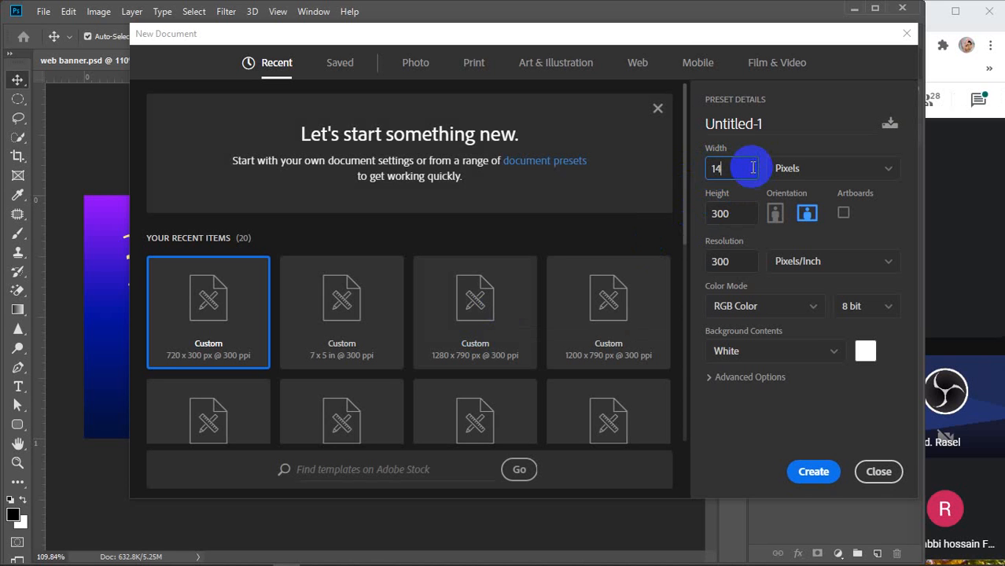
left_click(722, 212)
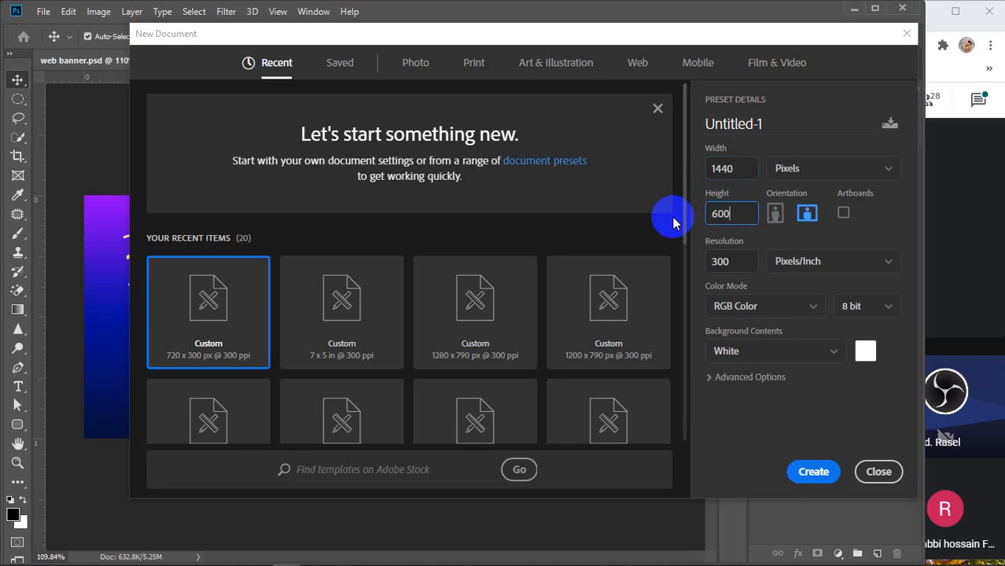
key("Return")
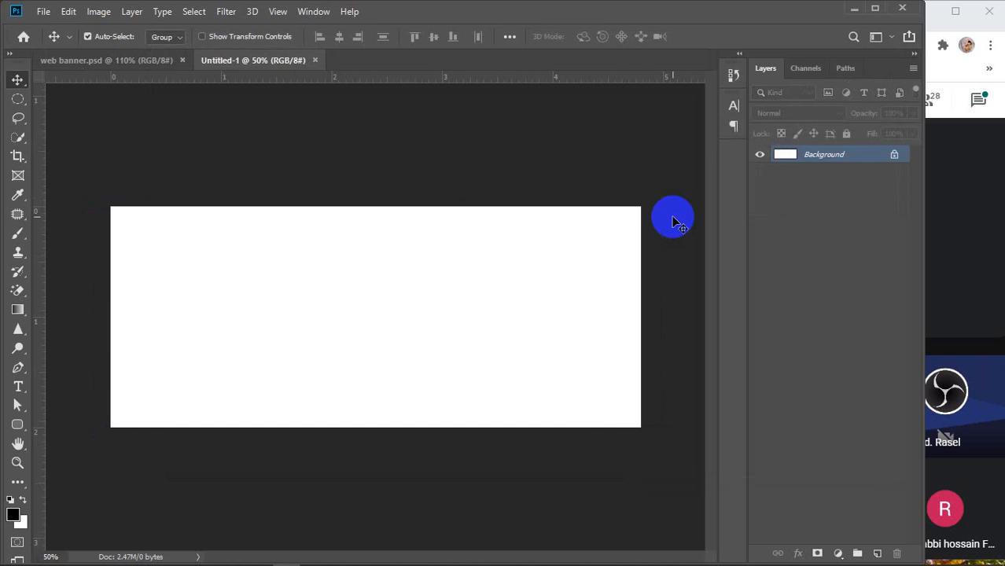
Copy the info group, edit image group and BG layer from web banner.psd into the new document and merge them into one layer
left_click(109, 62)
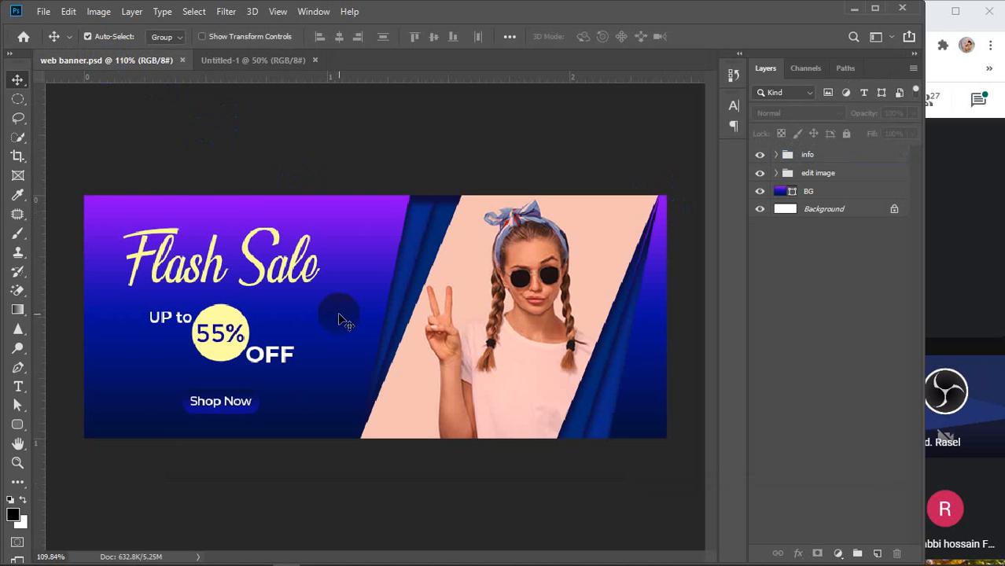
left_click_drag(78, 143, 673, 511)
left_click_drag(507, 383, 442, 305)
key("ctrl")
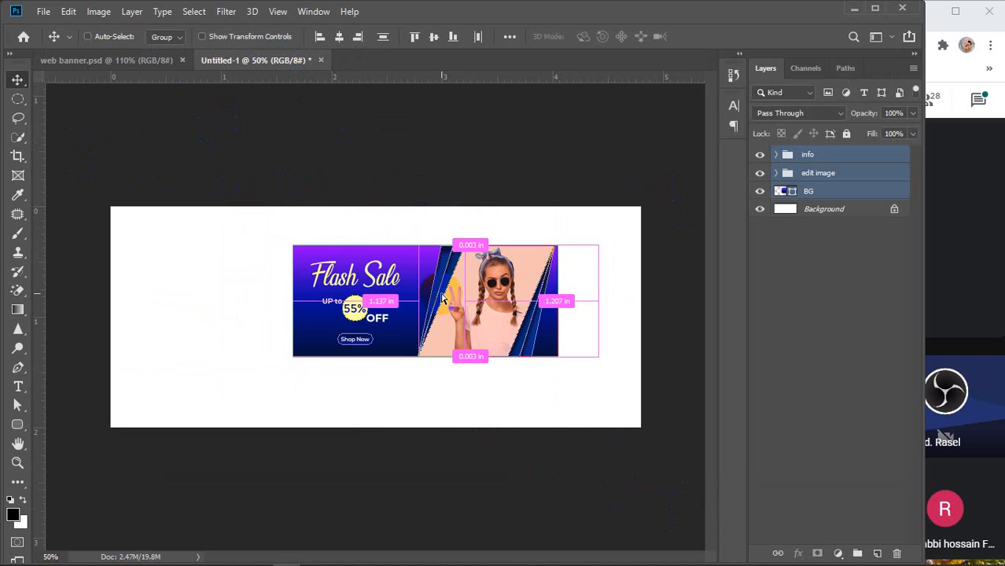
key("ctrl+e")
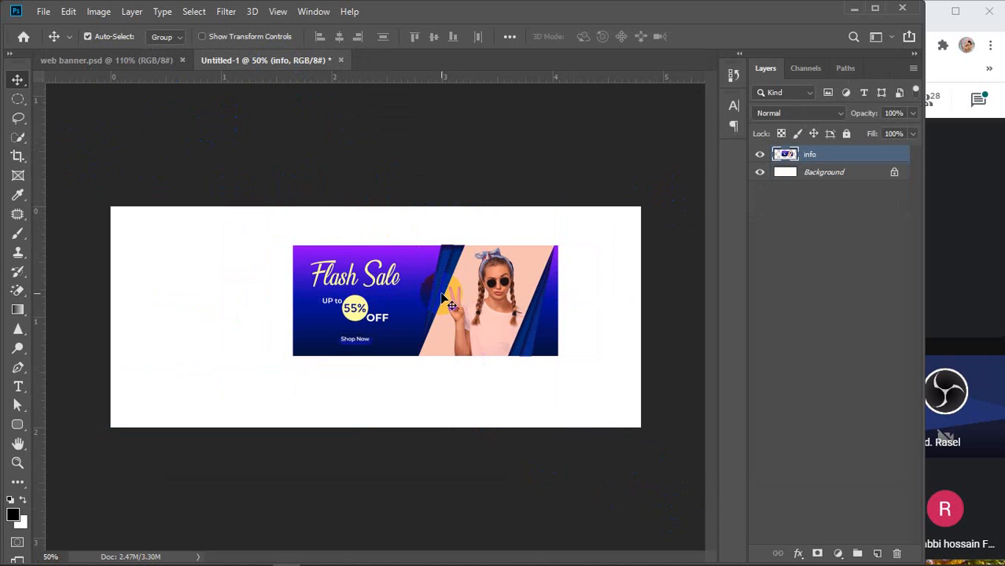
Scale the merged banner to about 158% and centre it on the canvas with an even white margin
left_click_drag(435, 295, 377, 314)
key("ctrl+t")
left_click_drag(486, 364, 382, 313)
left_click_drag(428, 352, 578, 411)
left_click_drag(507, 343, 513, 331)
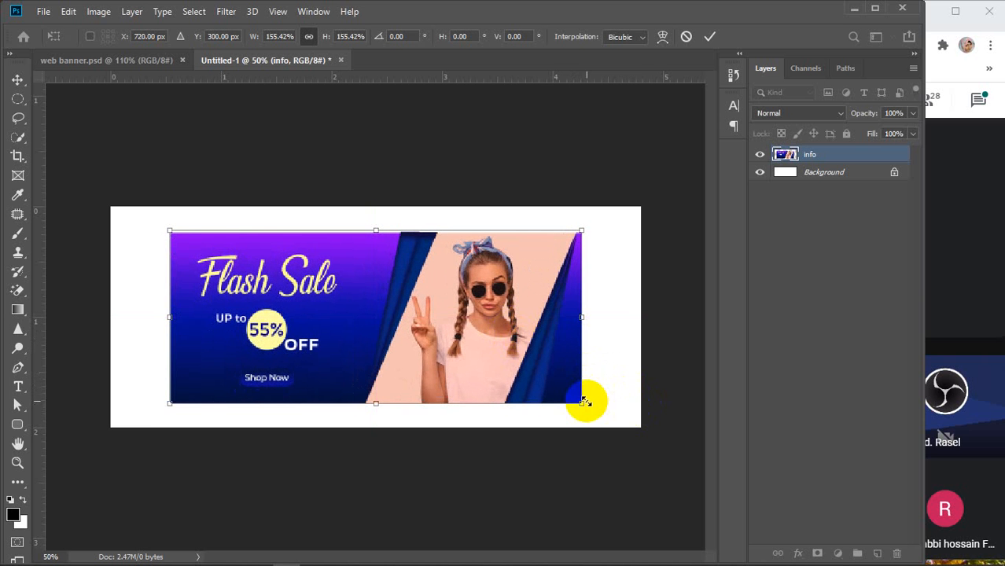
left_click_drag(583, 404, 588, 404)
left_click_drag(516, 347, 513, 343)
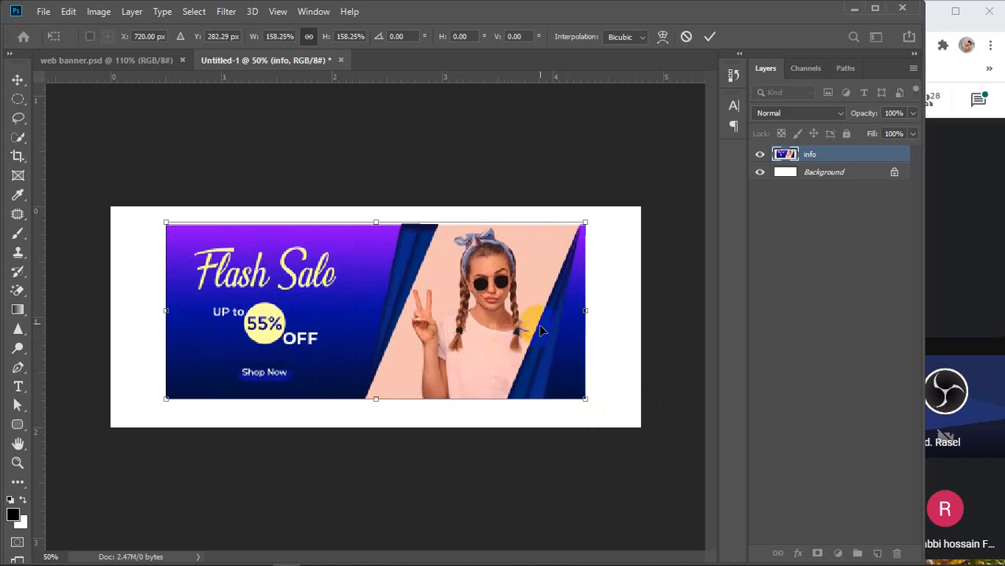
left_click(709, 36)
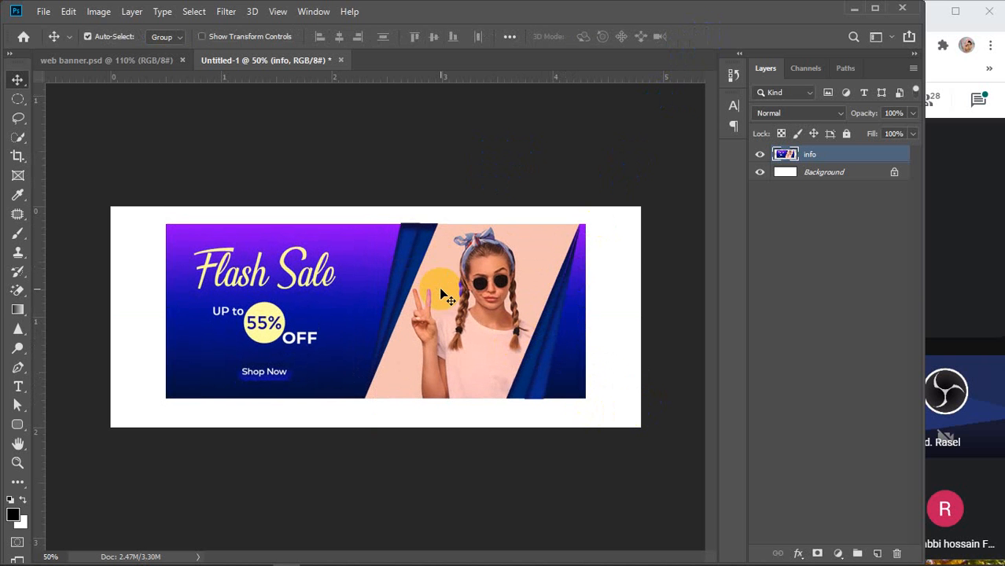
left_click_drag(437, 312, 438, 318)
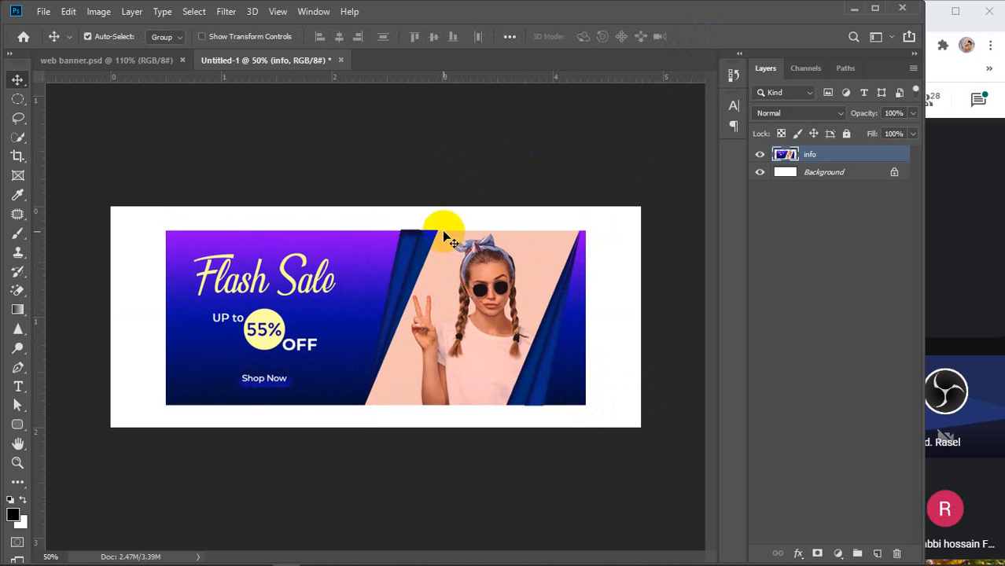
Toggle the merged banner's visibility to check it against the background, and close the web banner.psd document
left_click(756, 156)
left_click(756, 155)
left_click(83, 63)
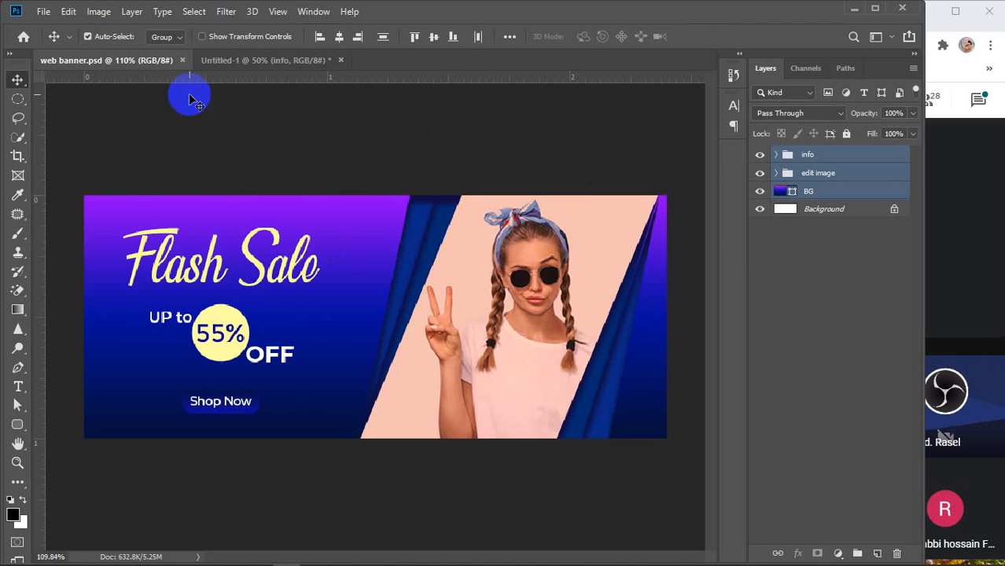
left_click(182, 60)
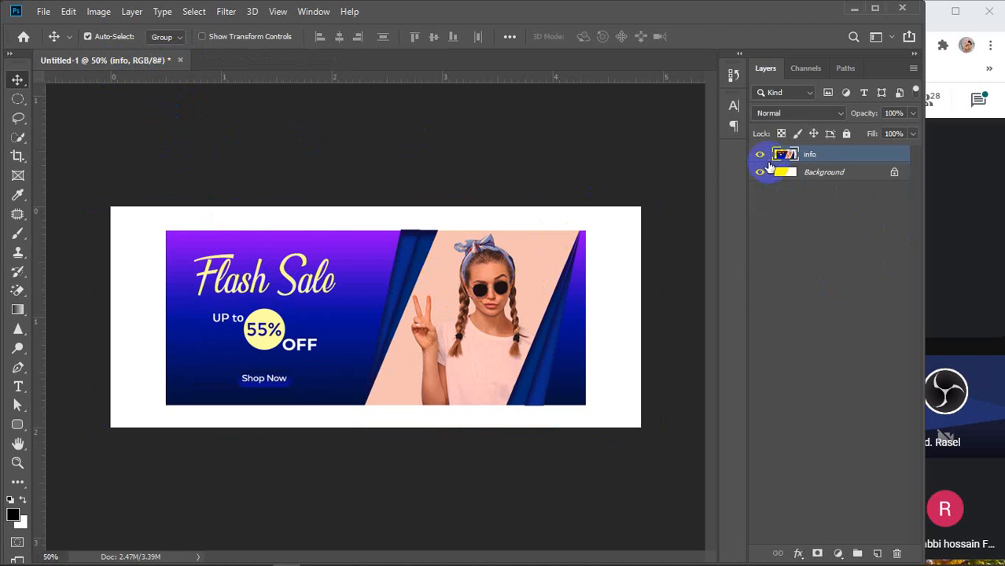
Delete the merged info layer from the new document
left_click(761, 155)
left_click(760, 155)
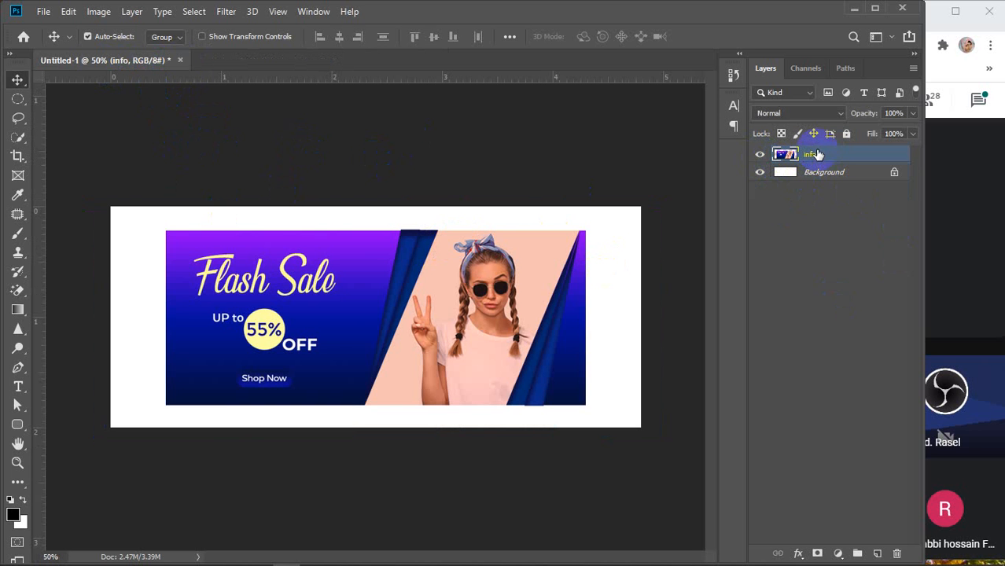
key("Delete")
Place the "web banner" JPEG image from the Desktop folder into the new document
mouse_move(150, 555)
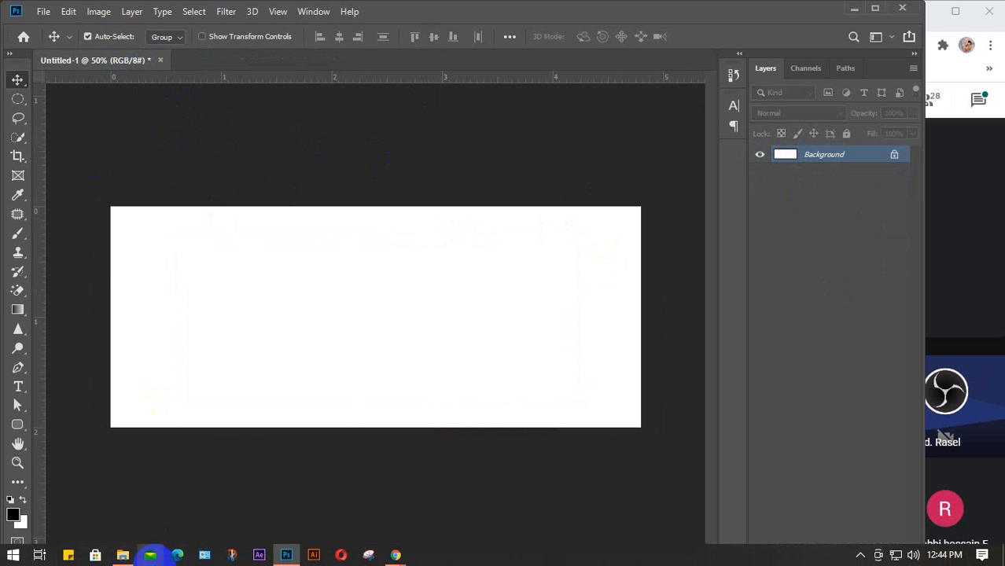
left_click(137, 490)
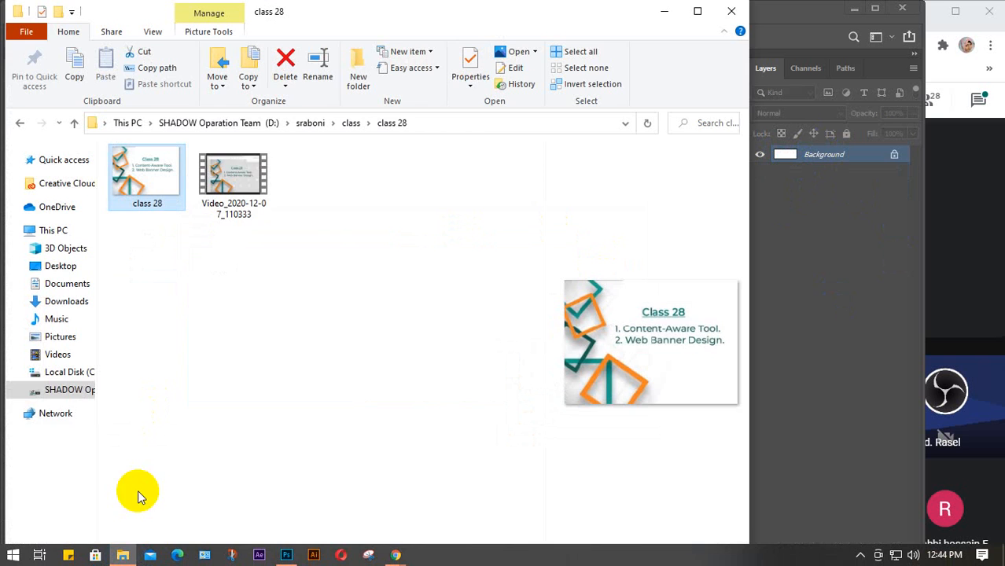
left_click(59, 268)
scroll(418, 265, "down", 3)
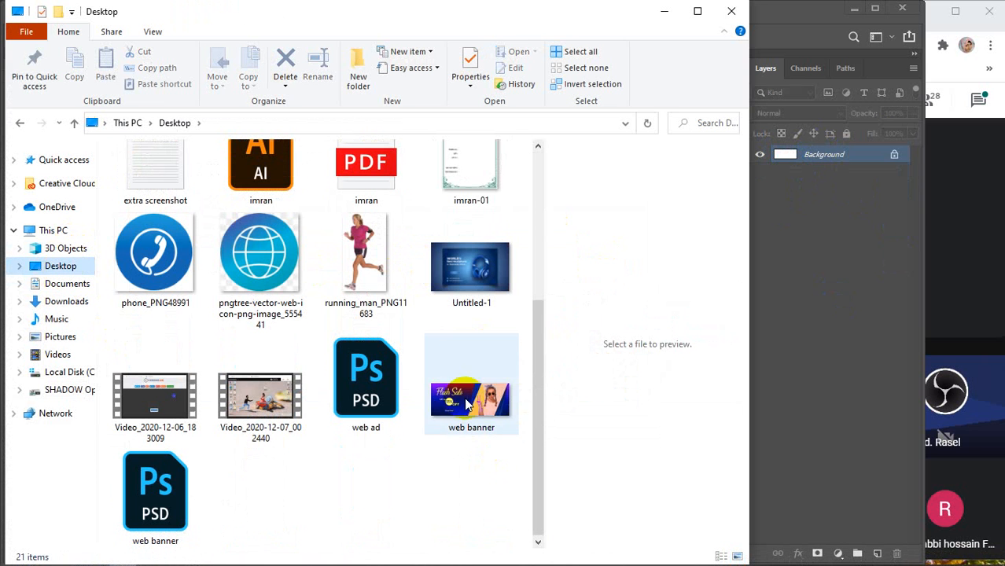
left_click_drag(466, 404, 303, 349)
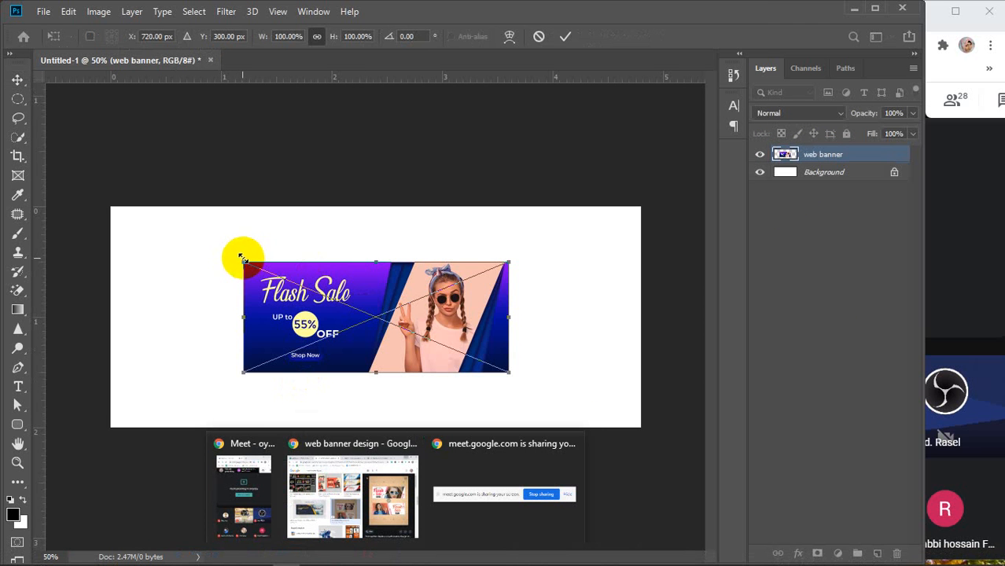
Scale the placed web banner proportionally to about 3.81 × 1.59 in and centre it on the canvas
left_click_drag(242, 259, 148, 222)
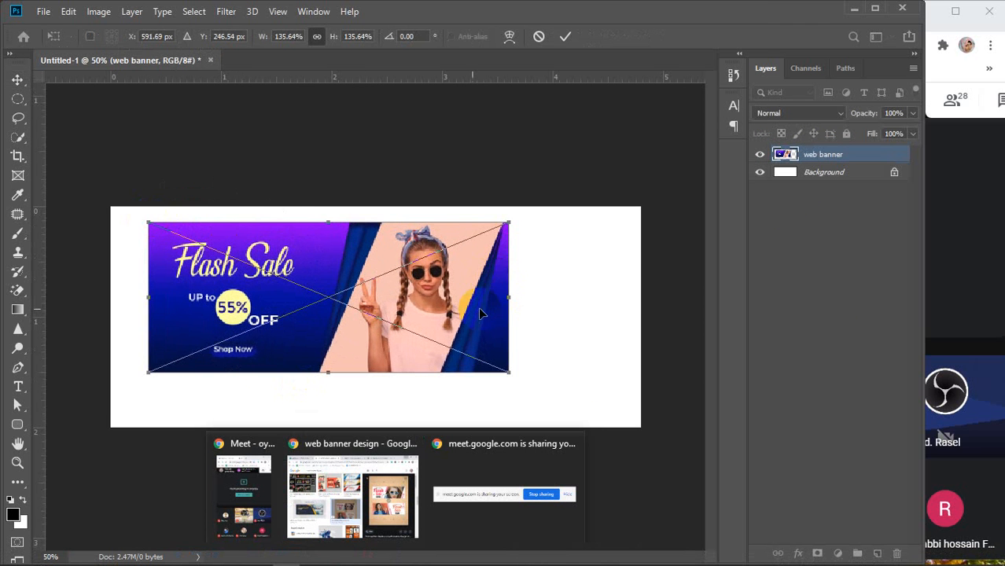
left_click_drag(481, 313, 513, 313)
left_click_drag(542, 366, 597, 405)
left_click_drag(542, 333, 516, 339)
key("Return")
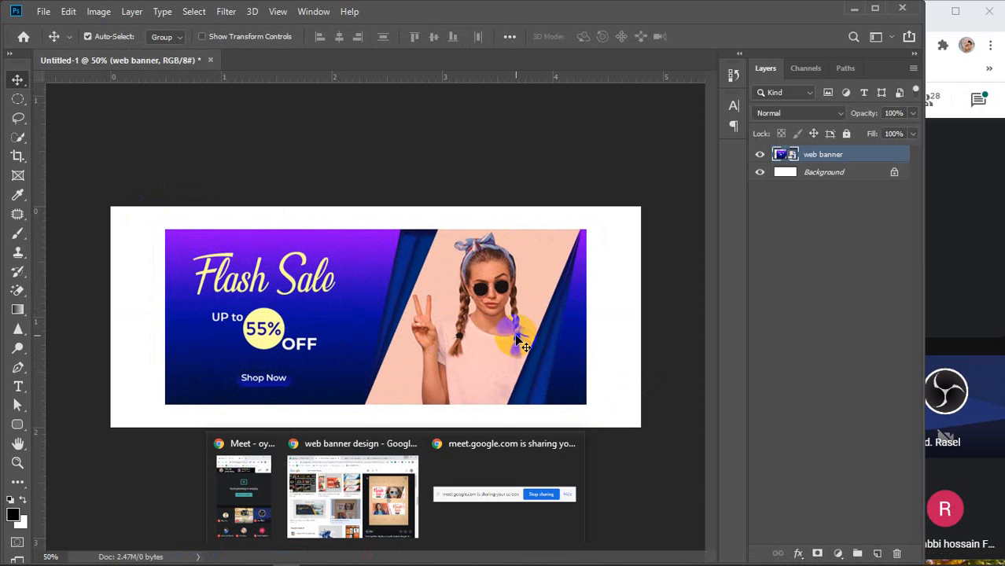
Hide the web banner layer and draw a yellow rectangle of about 1438 × 604 px covering the whole canvas
left_click(760, 155)
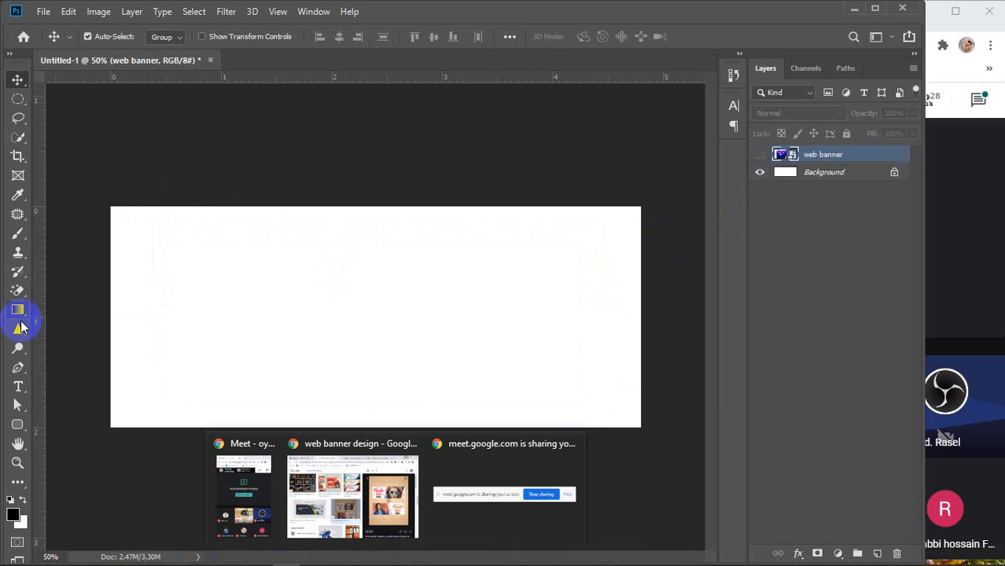
left_click(18, 425)
left_click(102, 424)
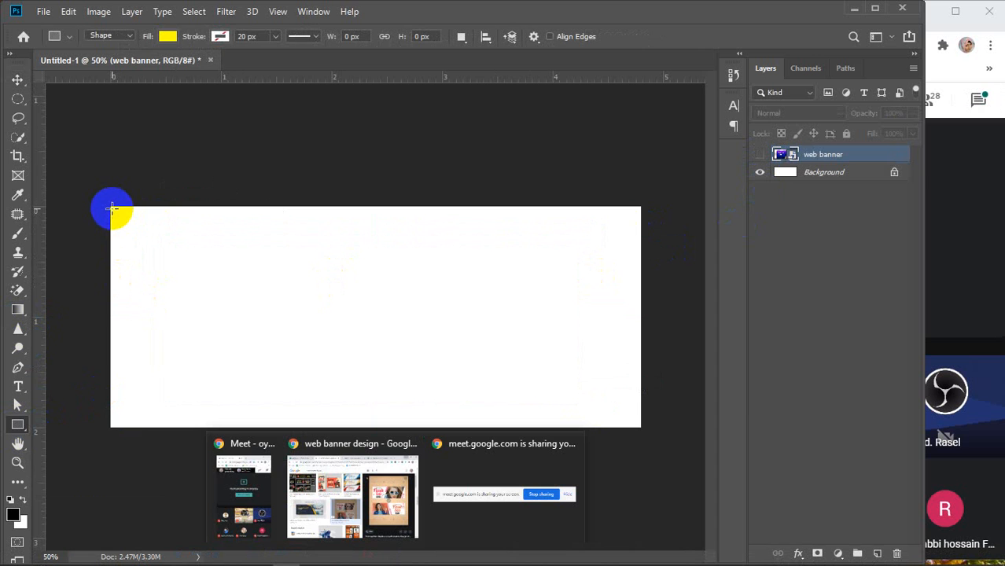
left_click_drag(110, 206, 639, 426)
left_click(411, 444)
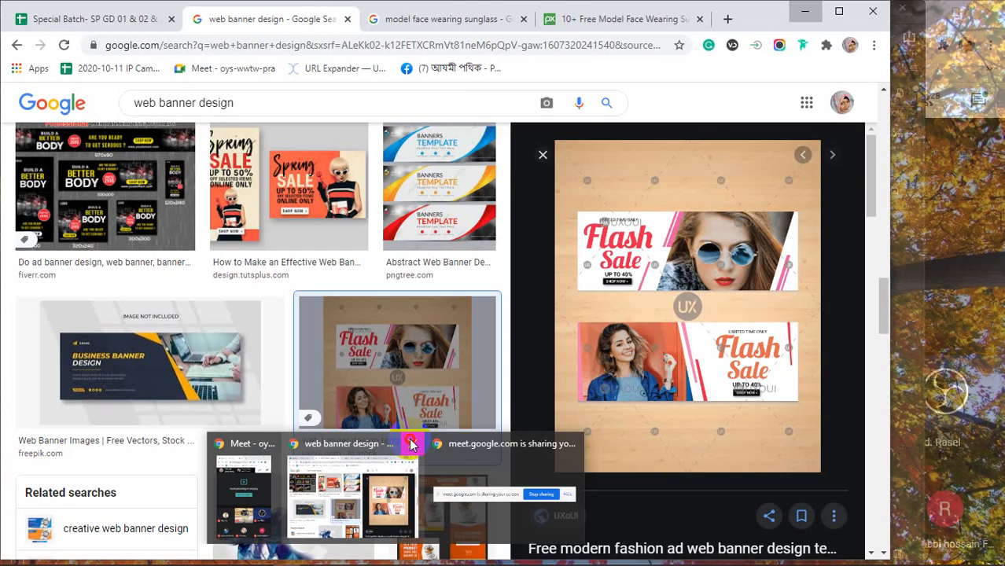
left_click(411, 445)
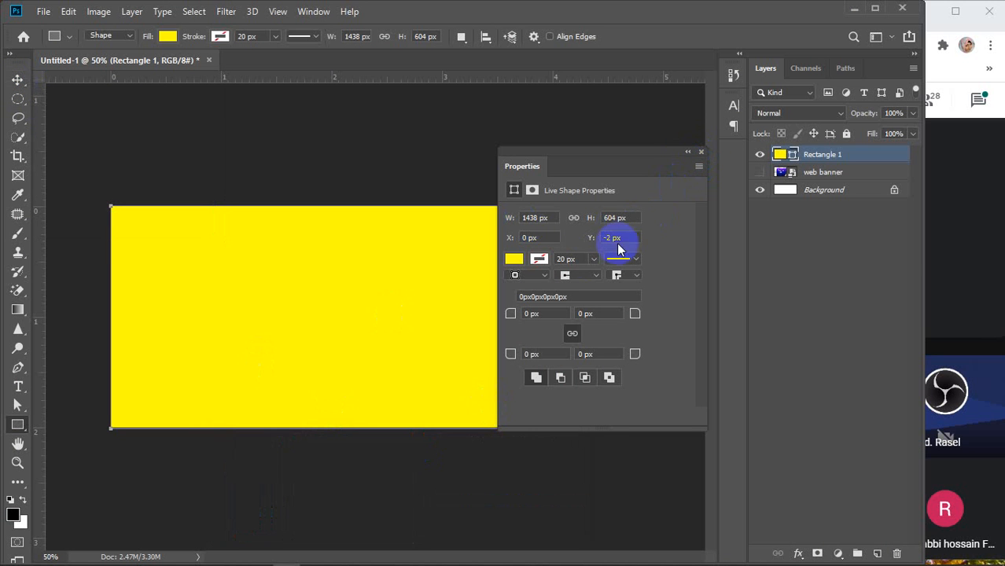
Show the web banner layer and move it above the rectangle layer
left_click(514, 259)
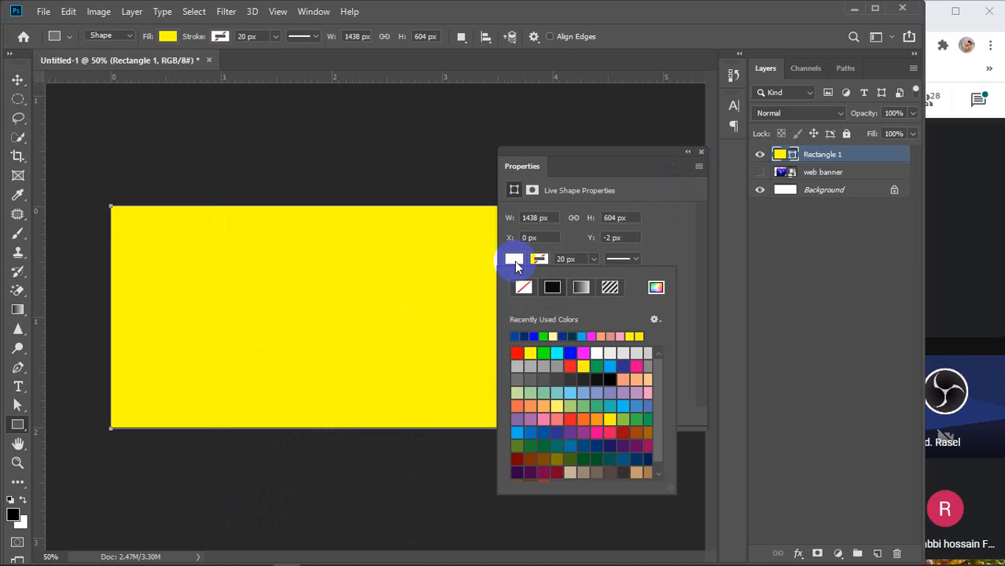
left_click(759, 172)
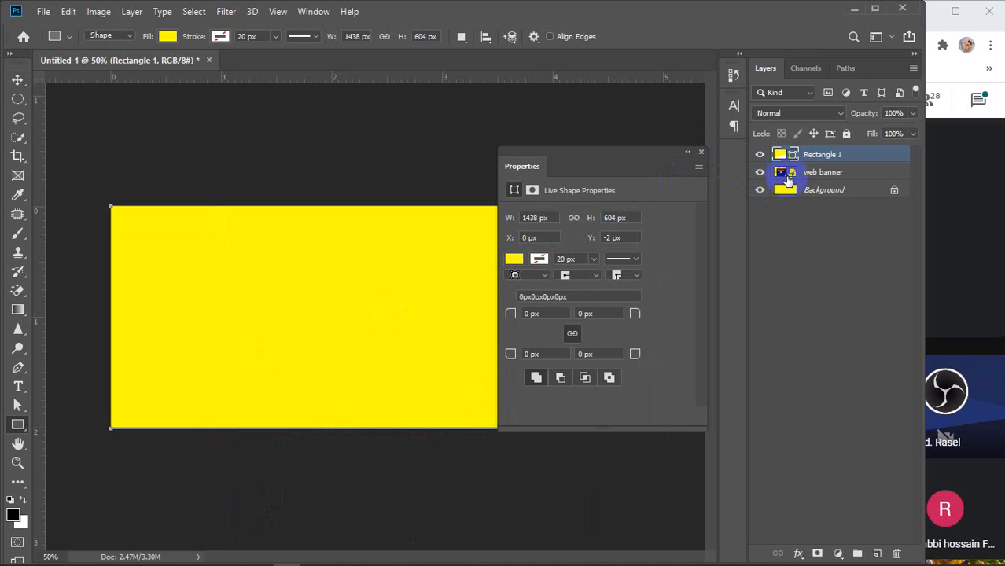
left_click_drag(820, 176, 830, 154)
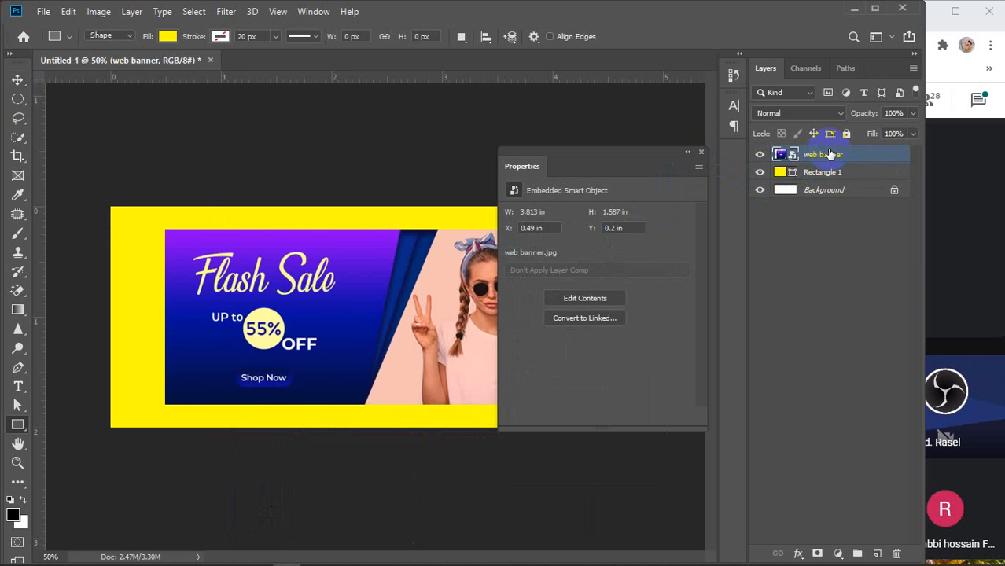
Change the rectangle's fill to a black-to-white linear gradient at 90°
left_click(822, 175)
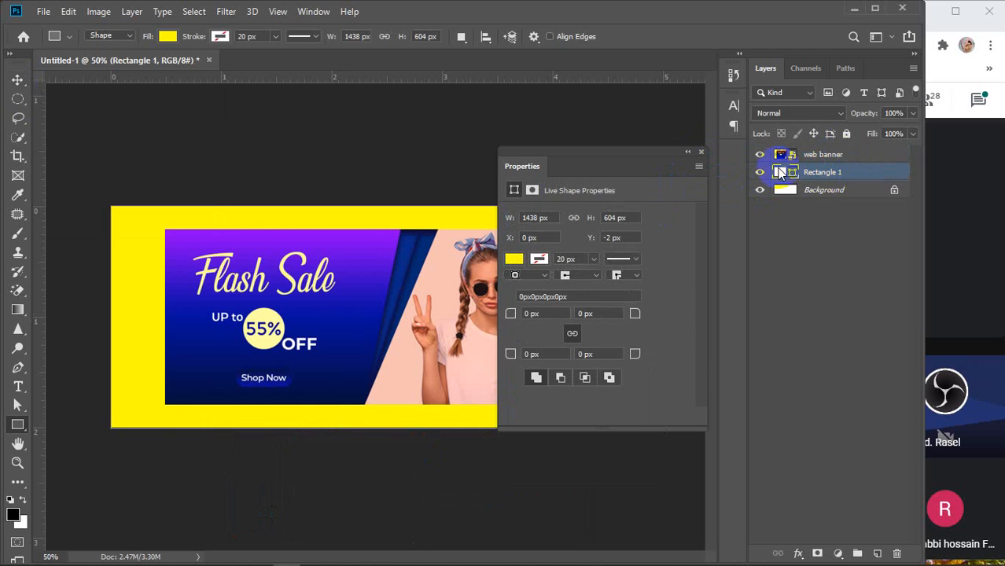
left_click(701, 152)
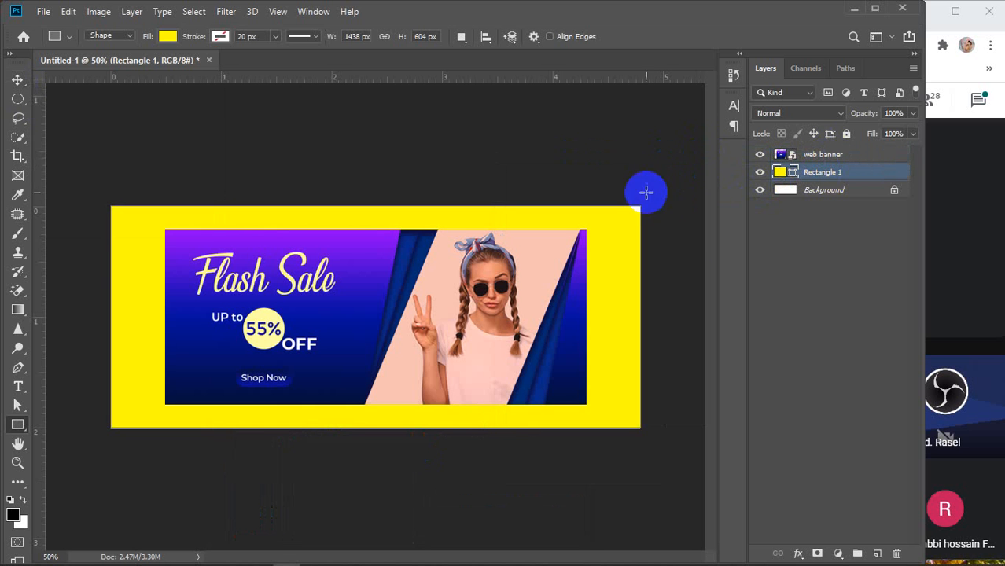
left_click(168, 37)
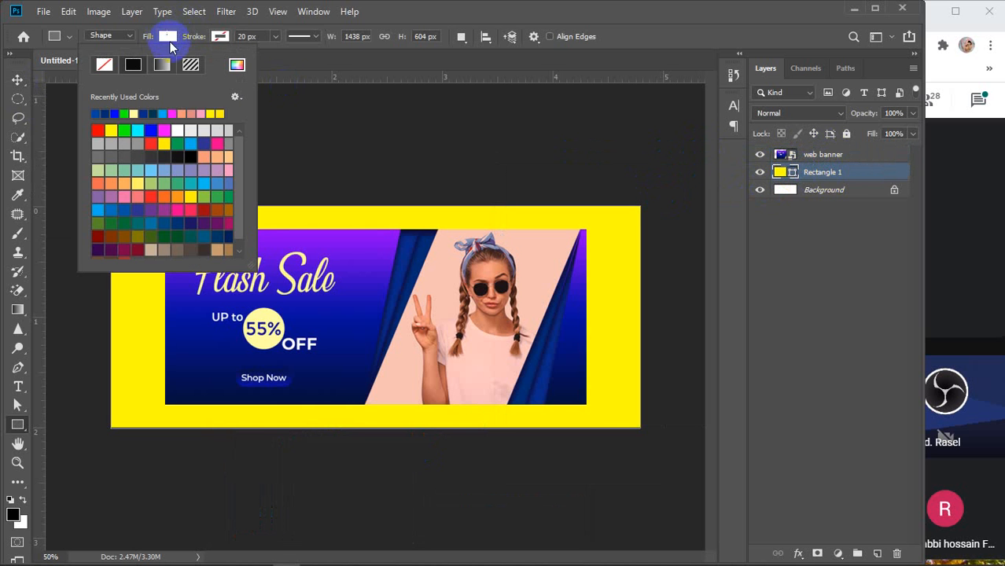
left_click(163, 67)
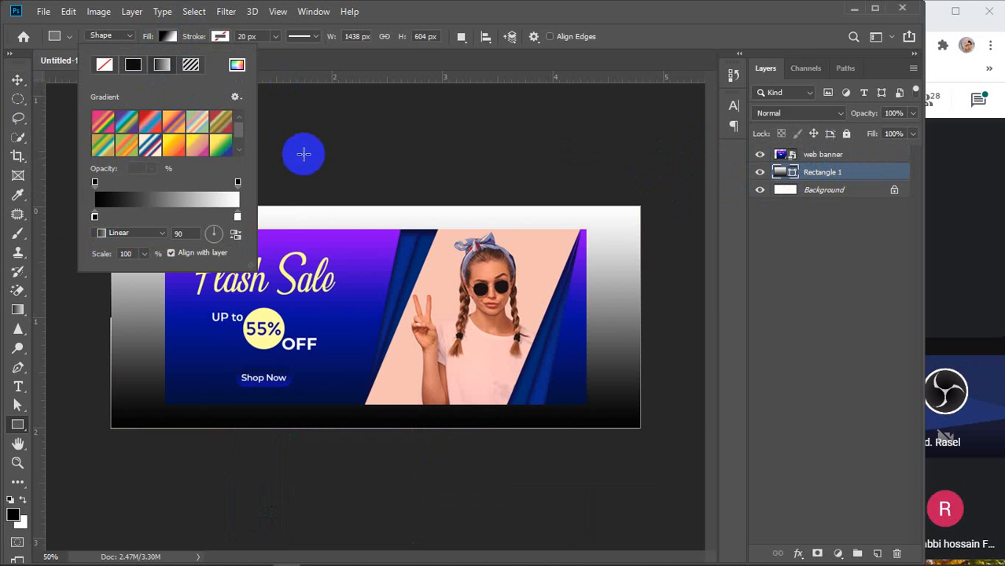
Recolour the black stop of the rectangle's gradient with a medium blue sampled from the web banner's background
left_click(182, 201)
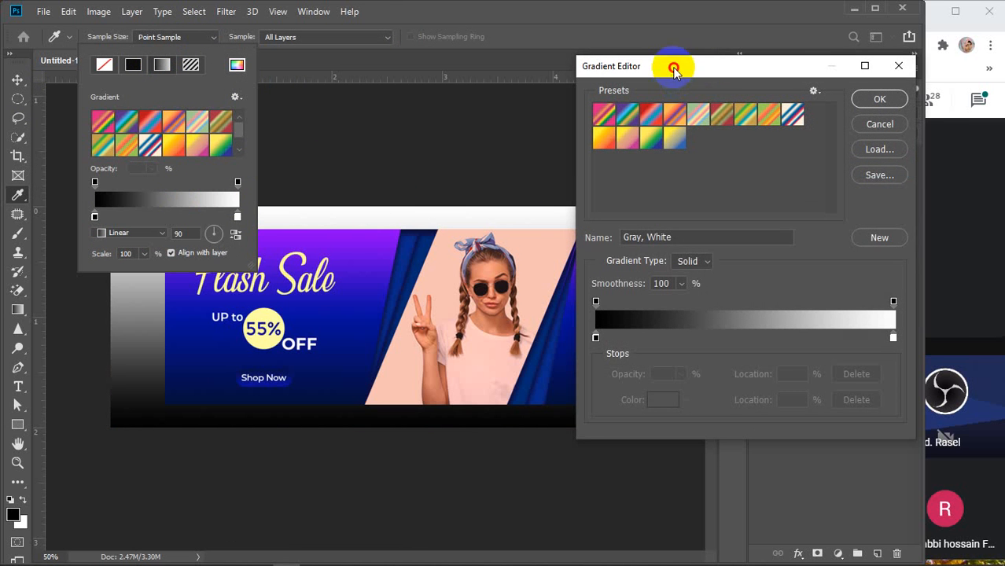
left_click_drag(673, 69, 705, 74)
left_click(626, 341)
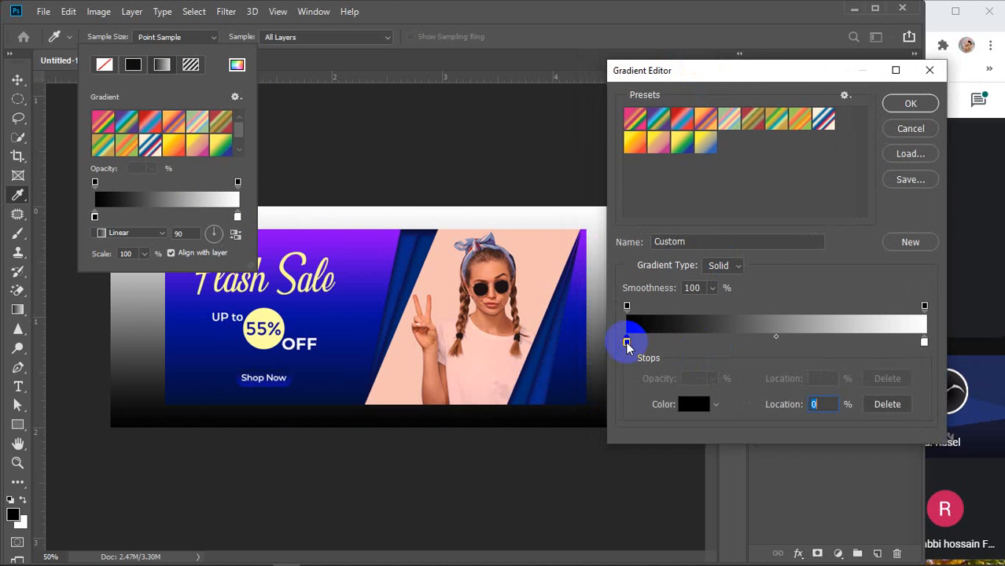
left_click(693, 404)
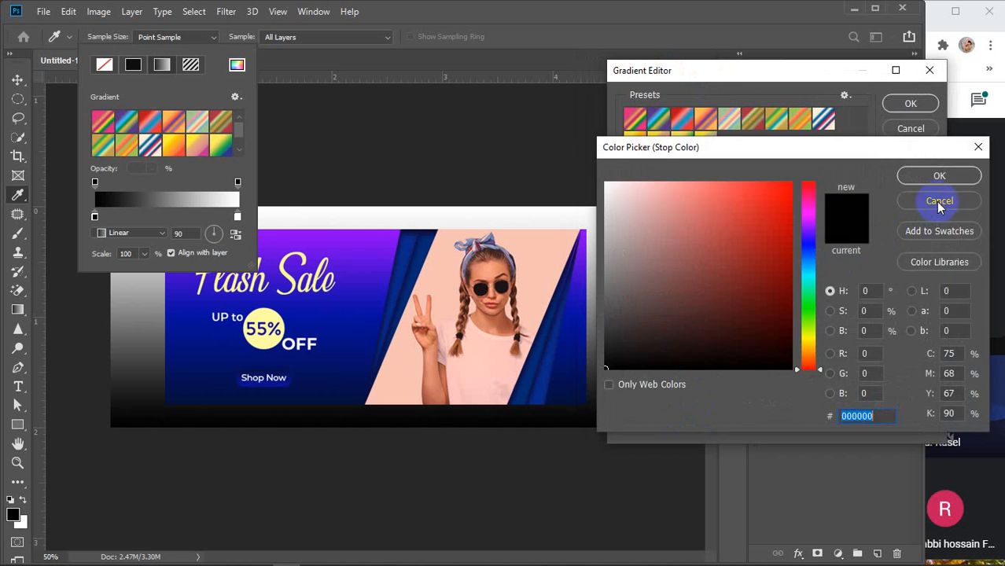
left_click(936, 201)
left_click(627, 344)
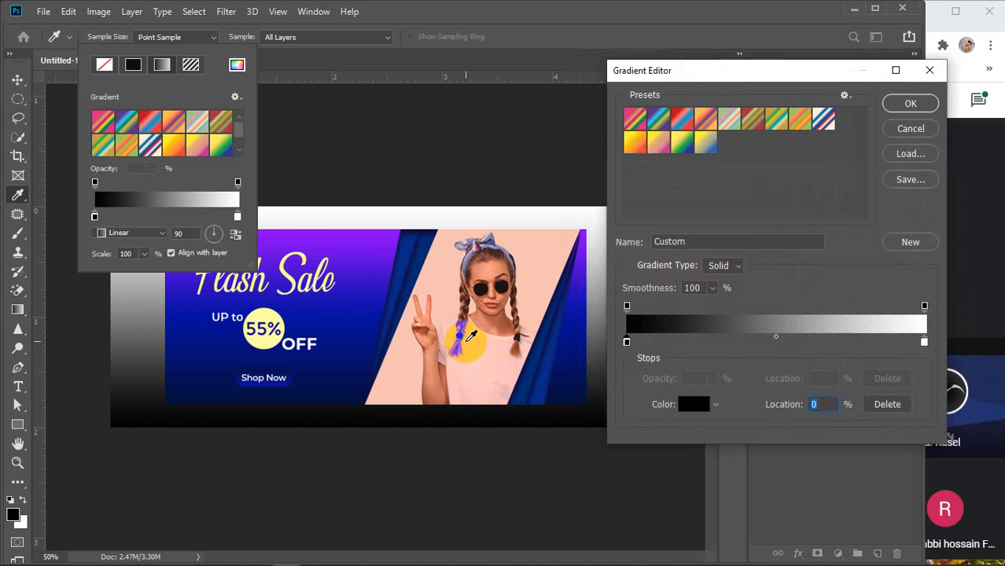
left_click(394, 380)
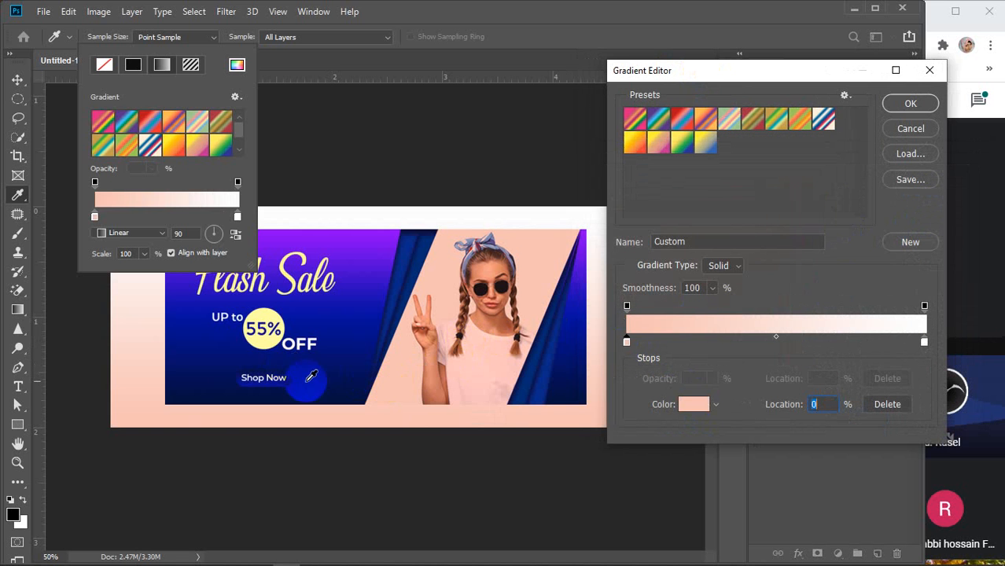
left_click(353, 377)
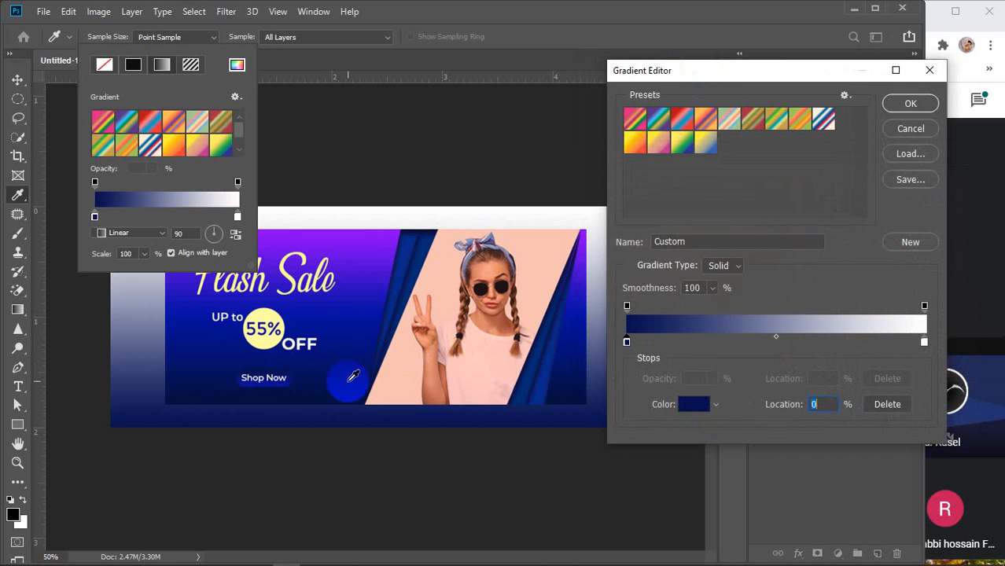
left_click(404, 270)
left_click(409, 230)
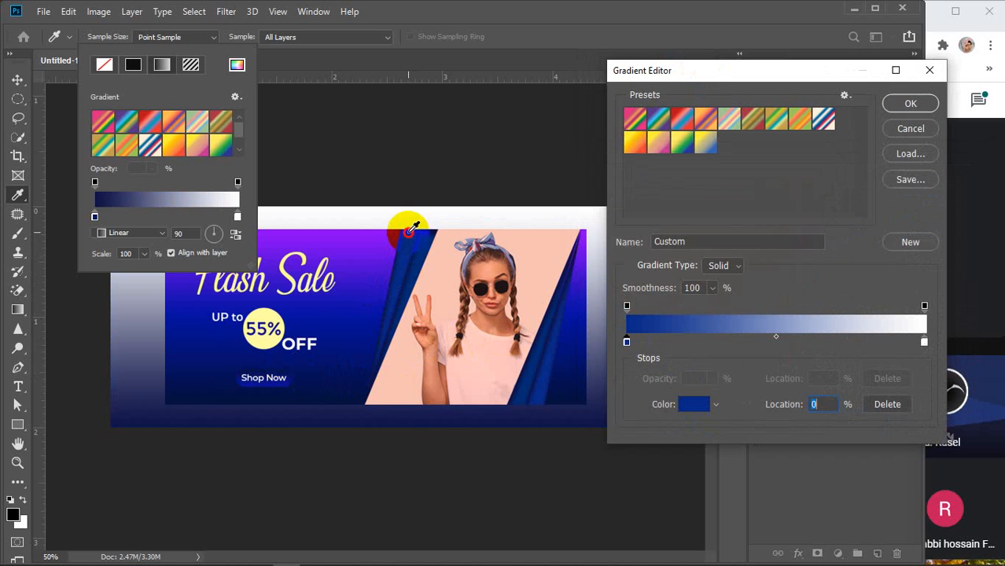
left_click(353, 295)
left_click(362, 254)
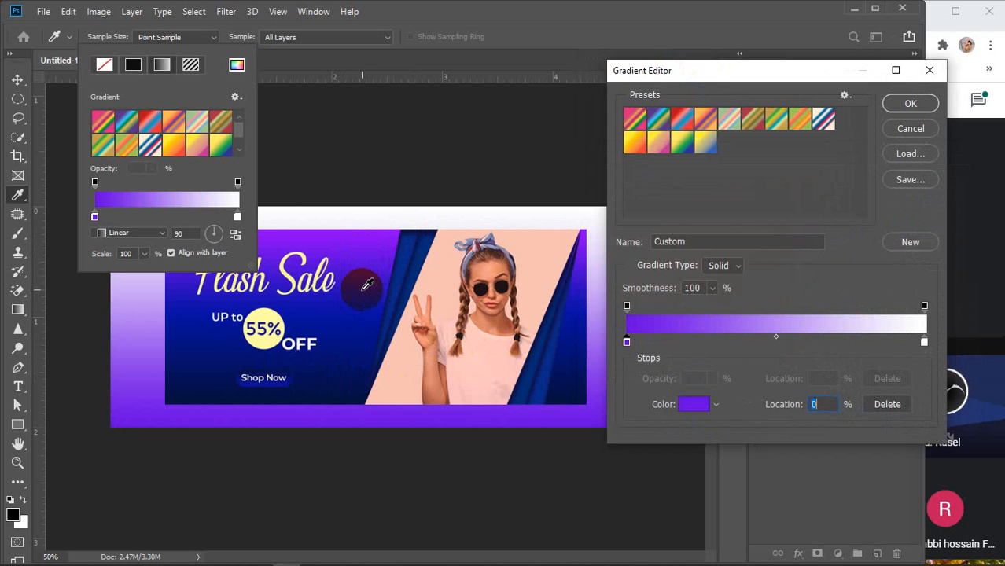
left_click(364, 287)
Change the gradient's white stop to the bright purple sampled from the web banner's upper edge and apply the gradient
left_click(924, 342)
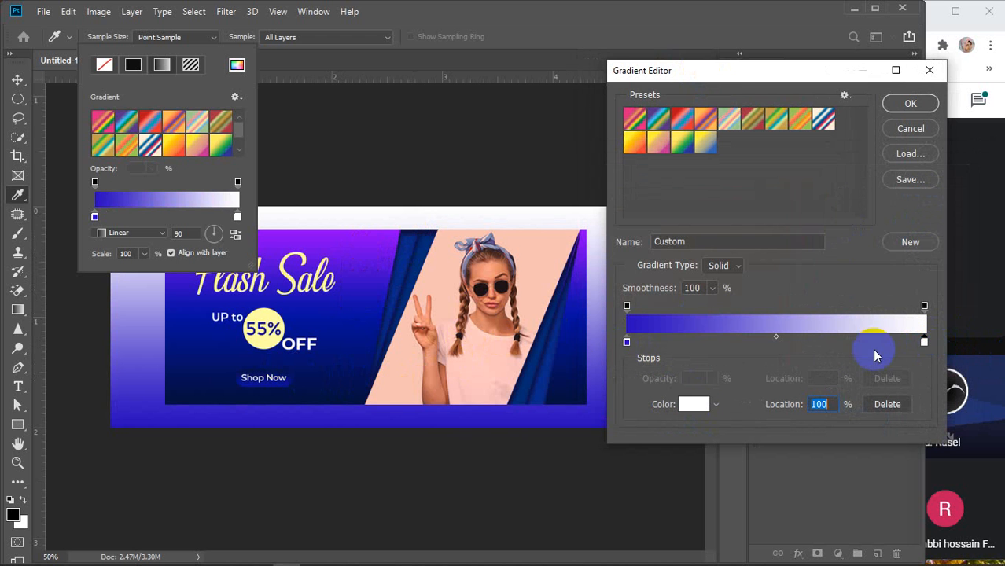
left_click(351, 230)
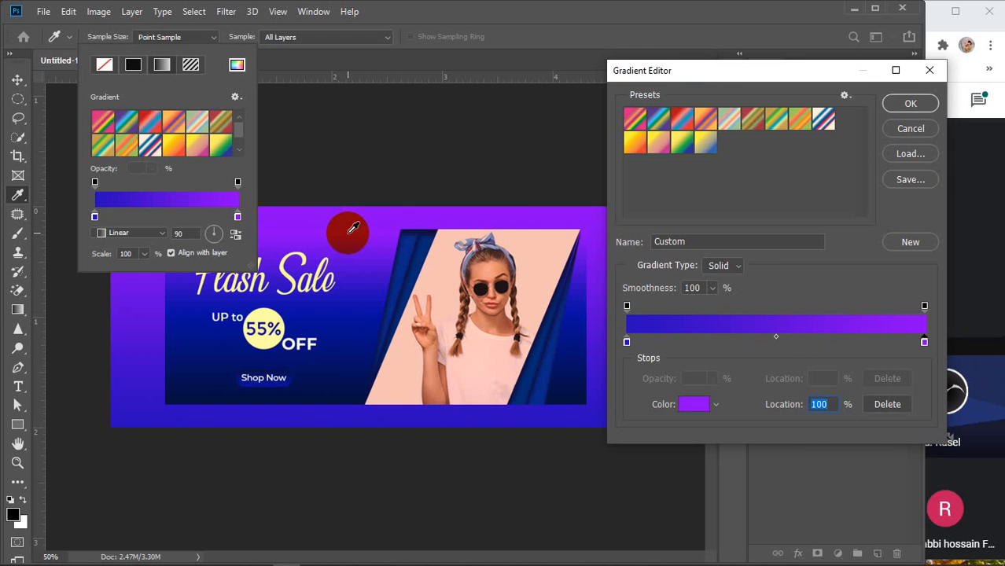
left_click(909, 104)
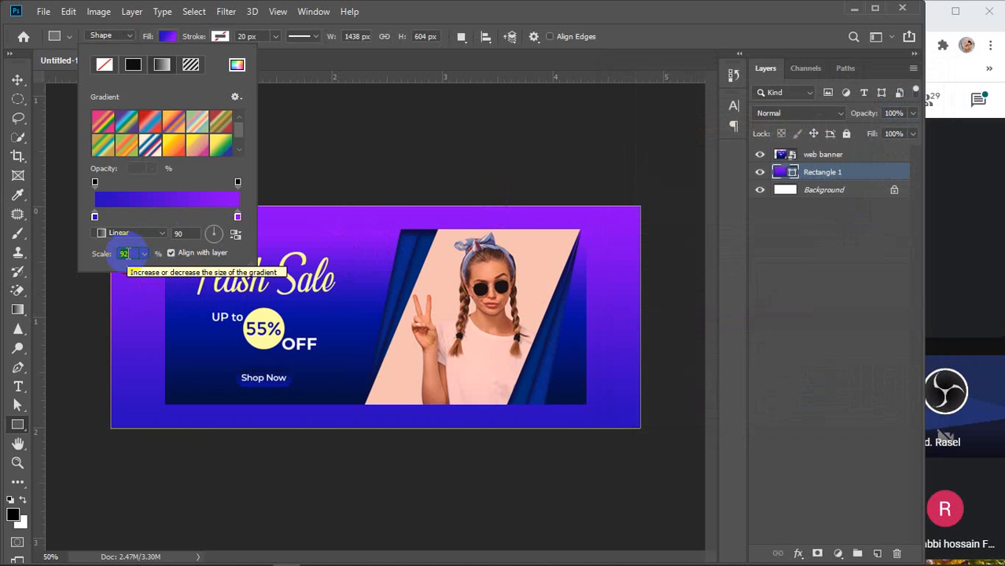
Reverse the rectangle's gradient so blue is above purple and set the gradient scale to 199%
left_click(235, 234)
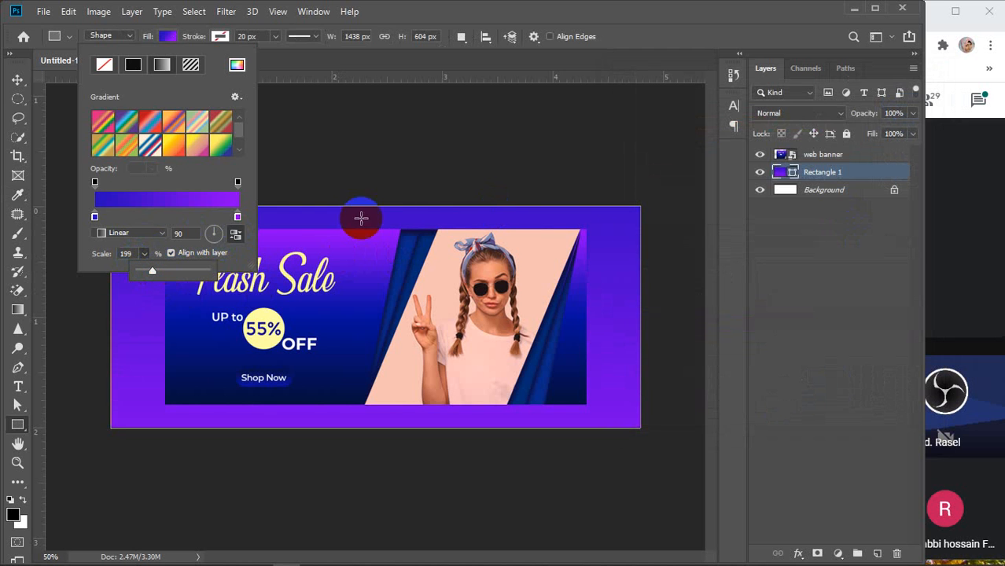
left_click(168, 36)
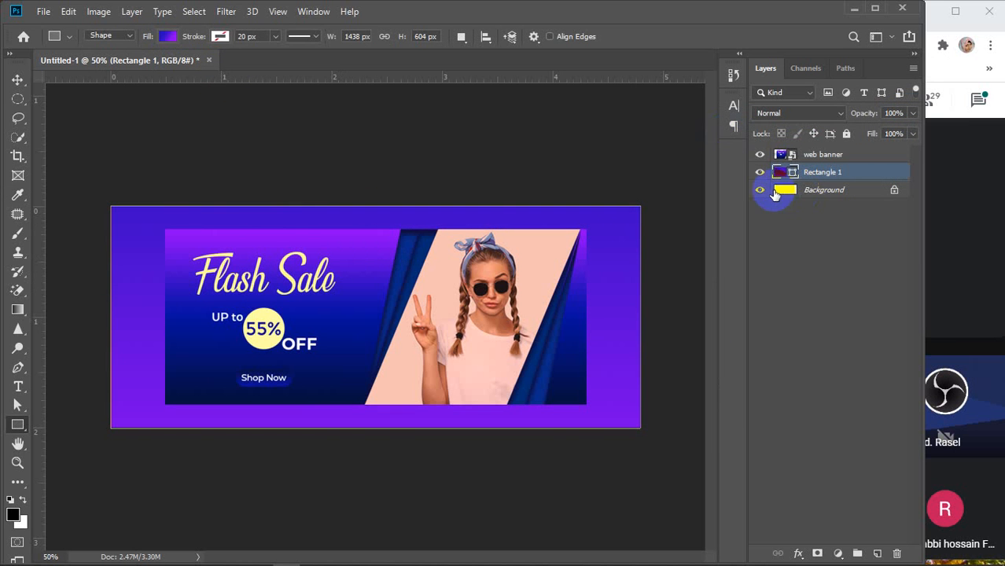
Stretch the background rectangle slightly past the canvas's right edge to cover the white gap
left_click(867, 154)
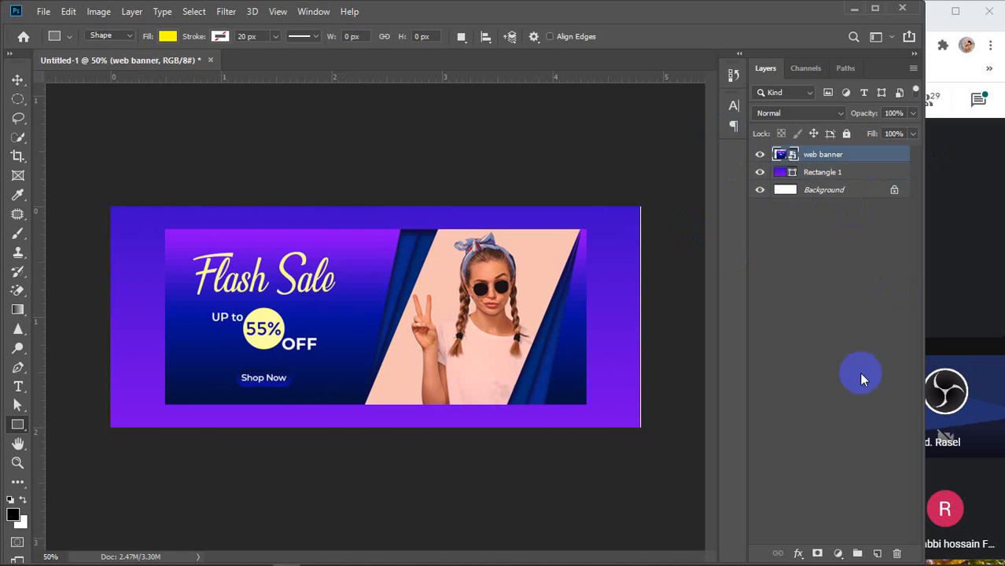
left_click(829, 172)
key("ctrl+t")
left_click_drag(640, 317, 645, 317)
left_click(800, 284)
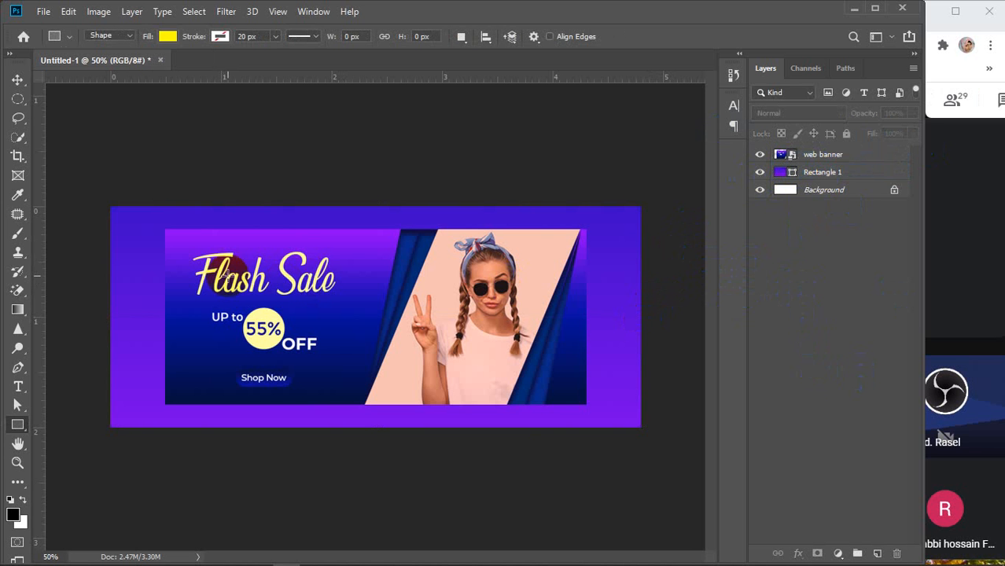
Add an Outer Glow to the web banner layer with its opacity at 100%
left_click(852, 157)
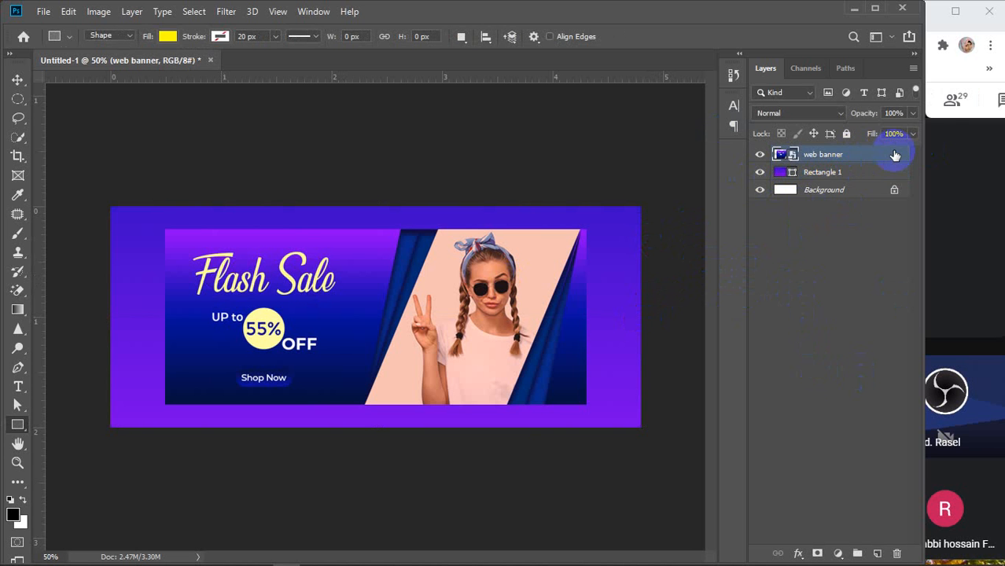
double_click(890, 154)
left_click_drag(577, 123, 780, 94)
left_click(621, 351)
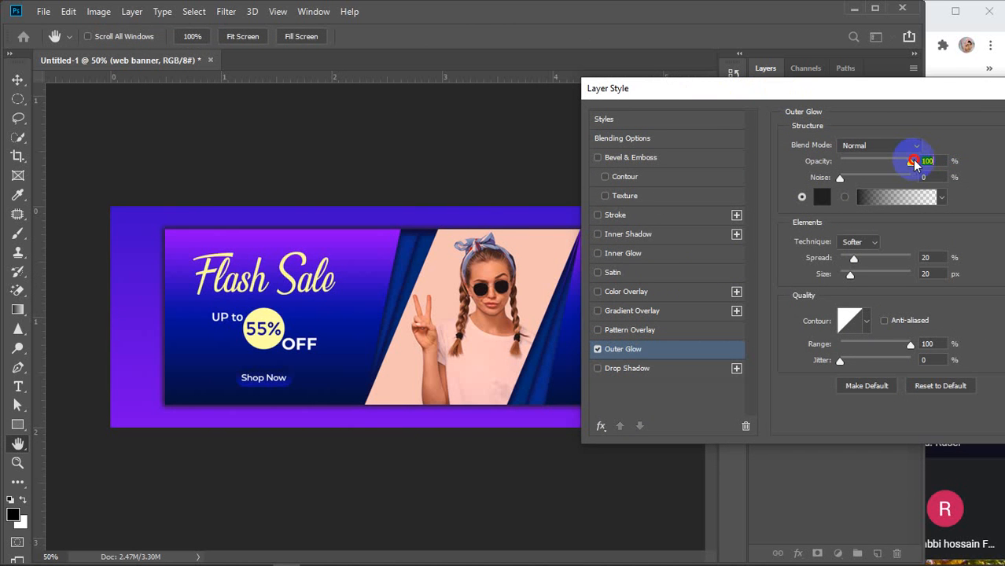
Change the outer glow's colour to a dark blue, about #010359
left_click(821, 197)
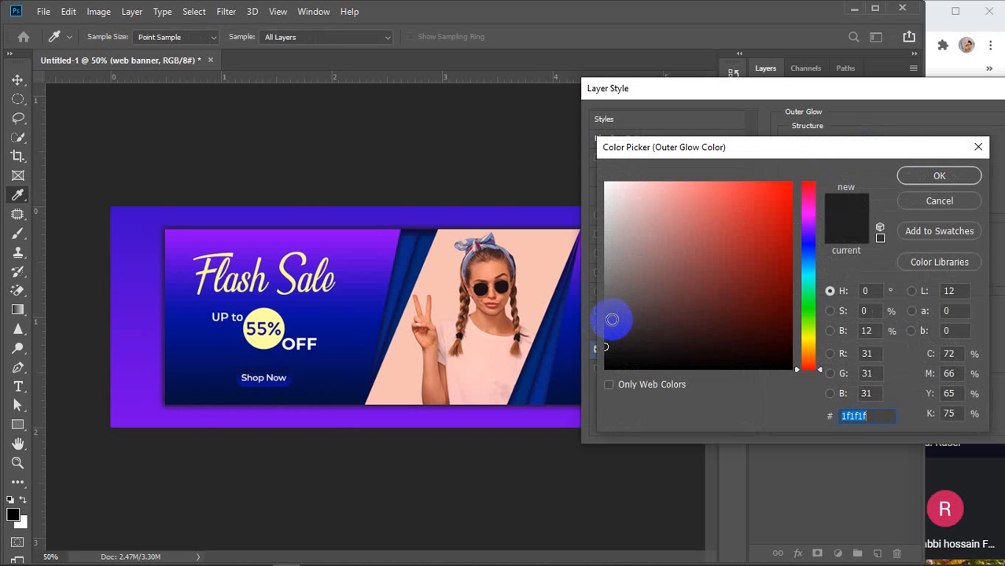
left_click(610, 319)
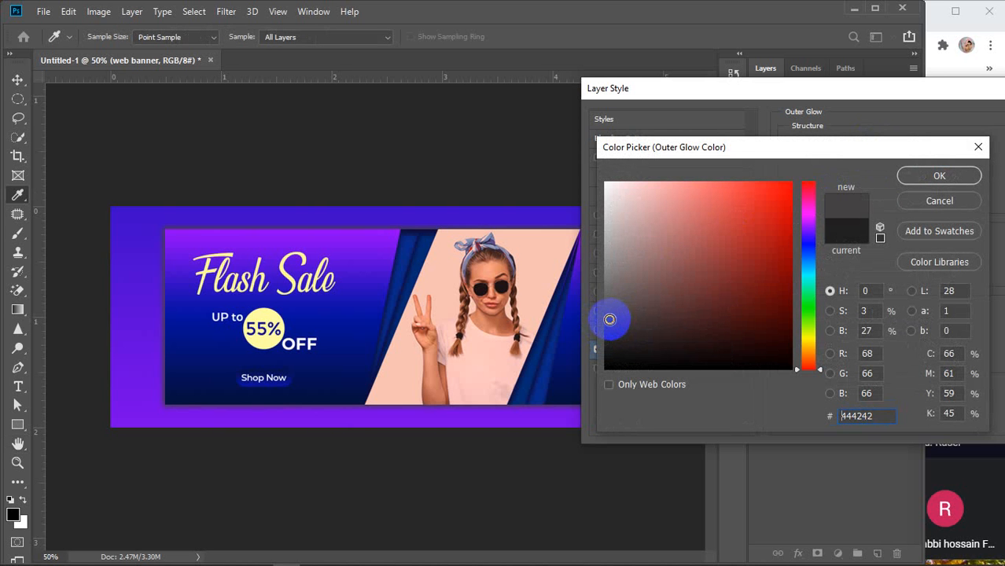
left_click(803, 248)
left_click(777, 300)
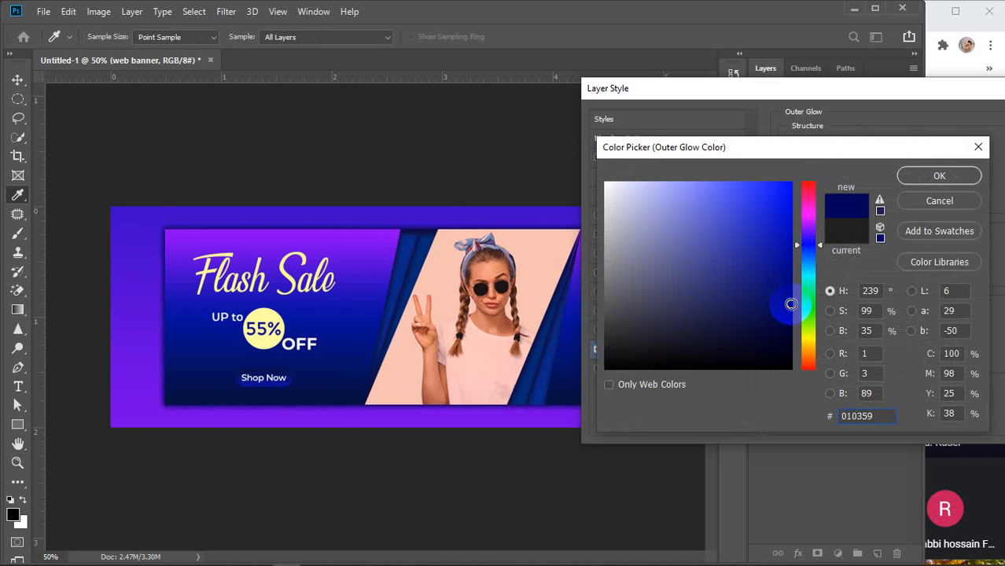
left_click(934, 175)
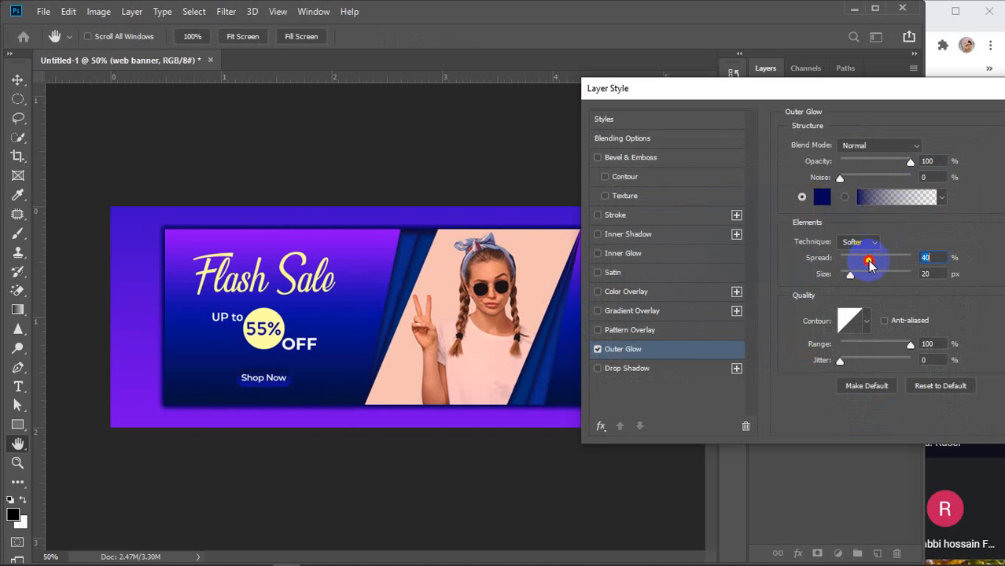
Set the outer glow's spread to 40% and size to 35 px, and apply the layer style
left_click_drag(857, 280, 856, 279)
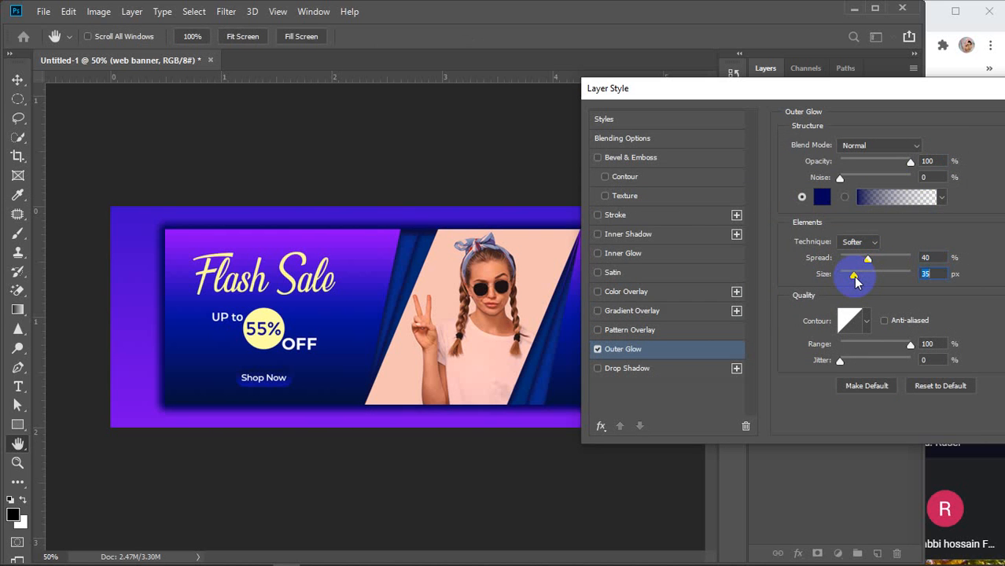
left_click_drag(932, 91, 782, 86)
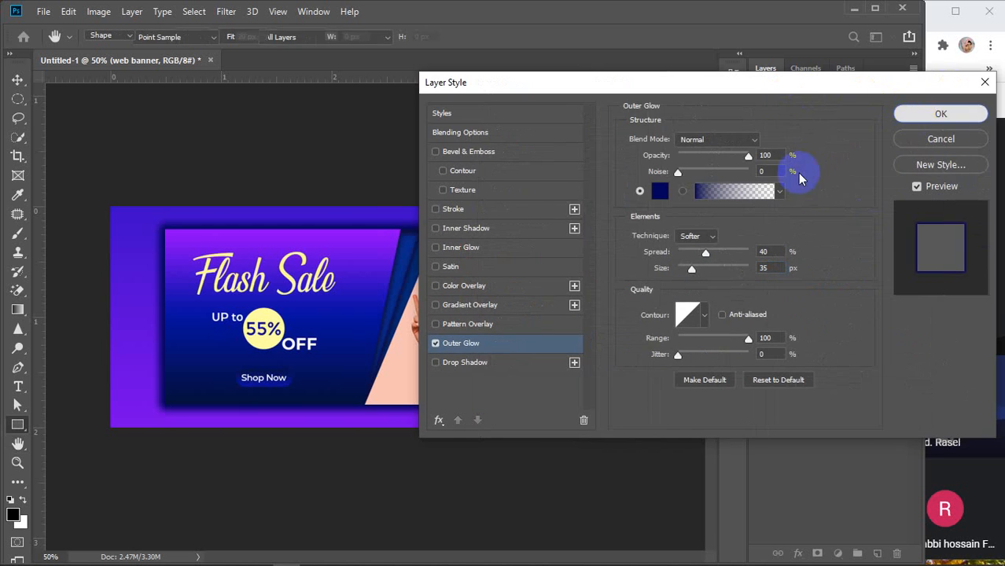
key("Return")
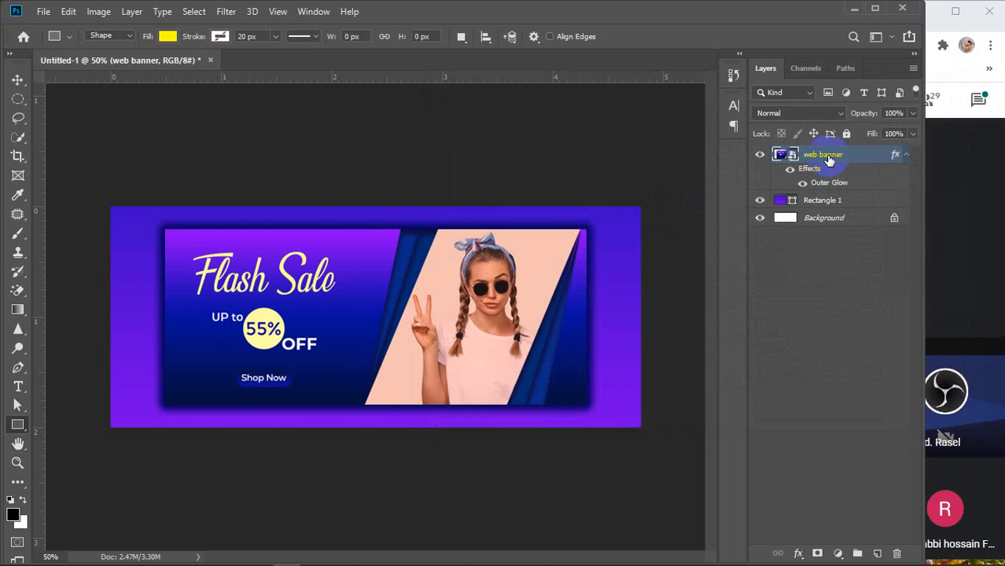
key("v")
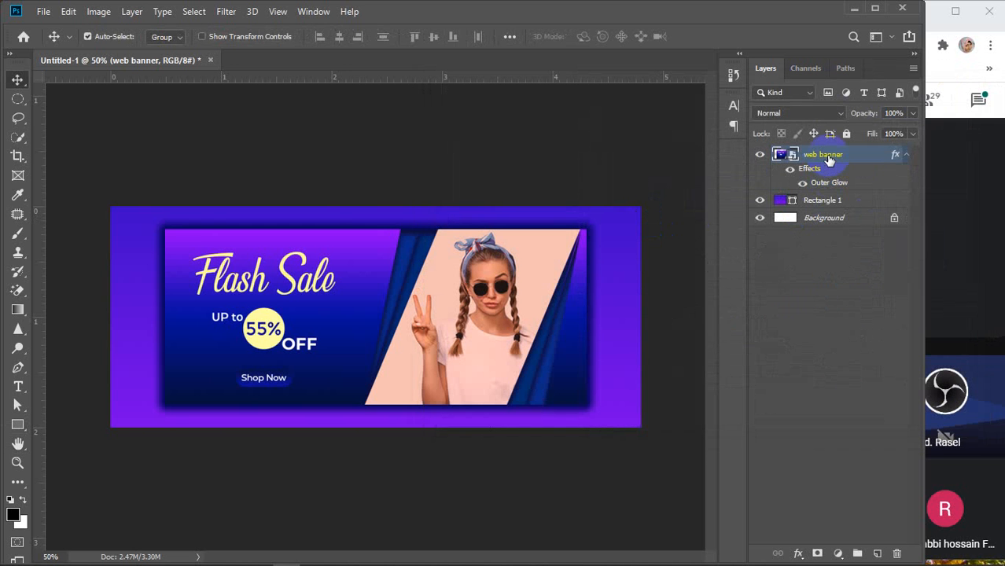
left_click(830, 201, "shift")
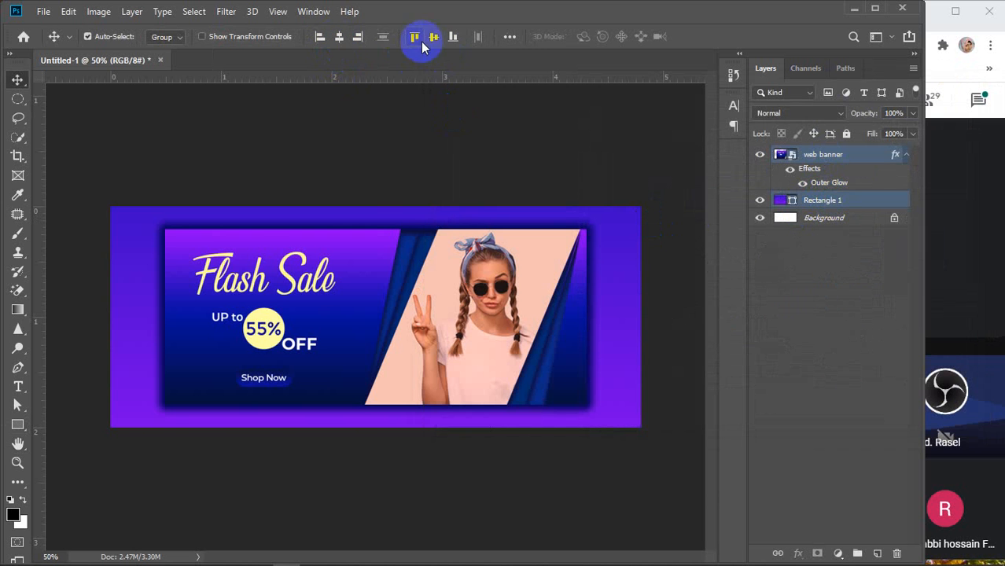
left_click(780, 316)
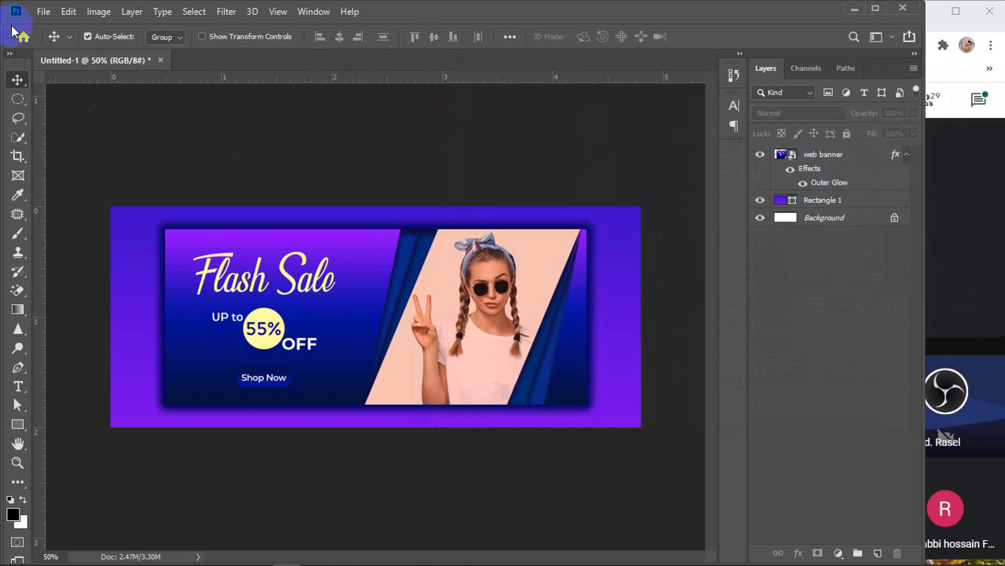
Save a JPEG copy of the presentation to the Desktop as mockup at Maximum quality 12, without replacing Untitled-1
left_click(44, 11)
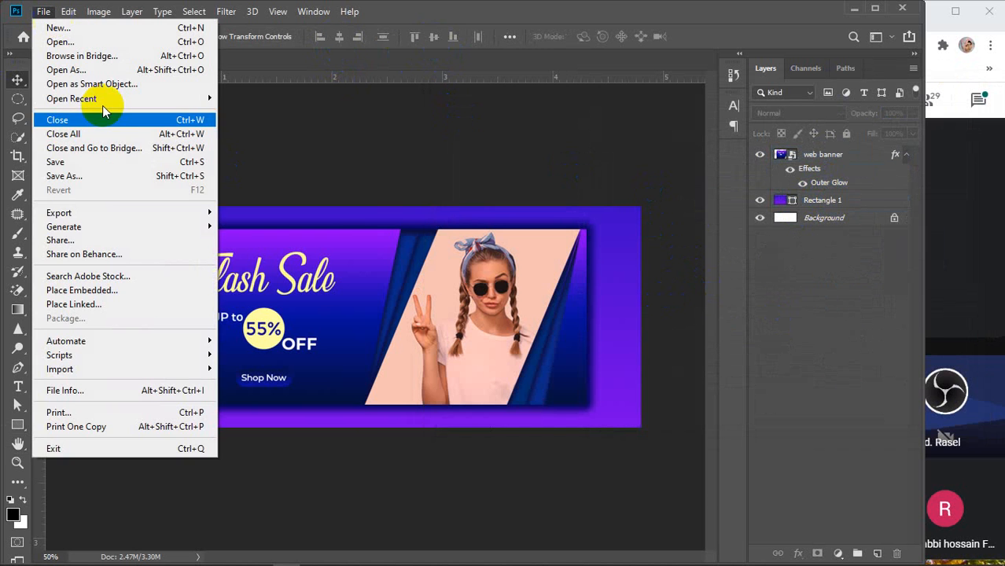
left_click(81, 176)
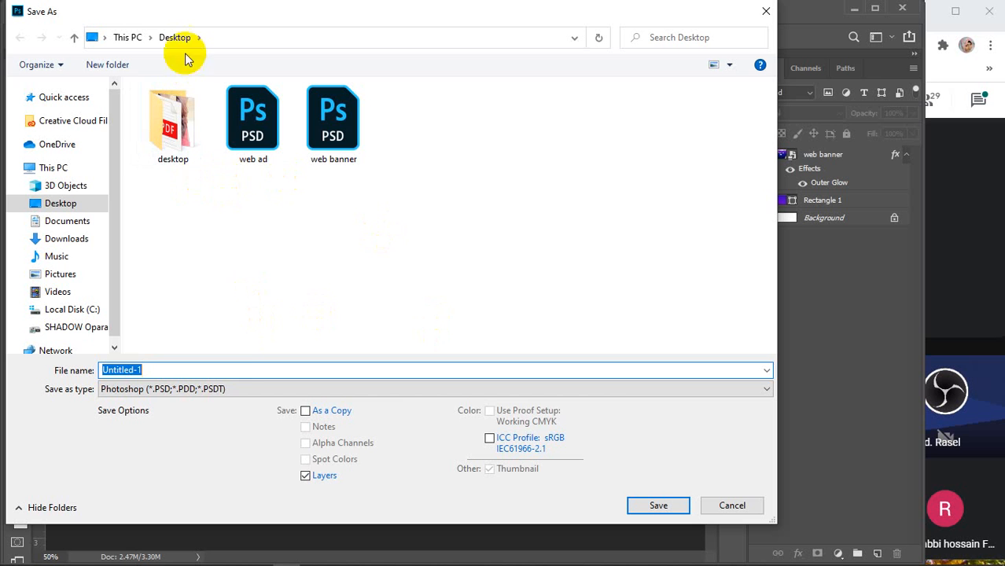
left_click(251, 389)
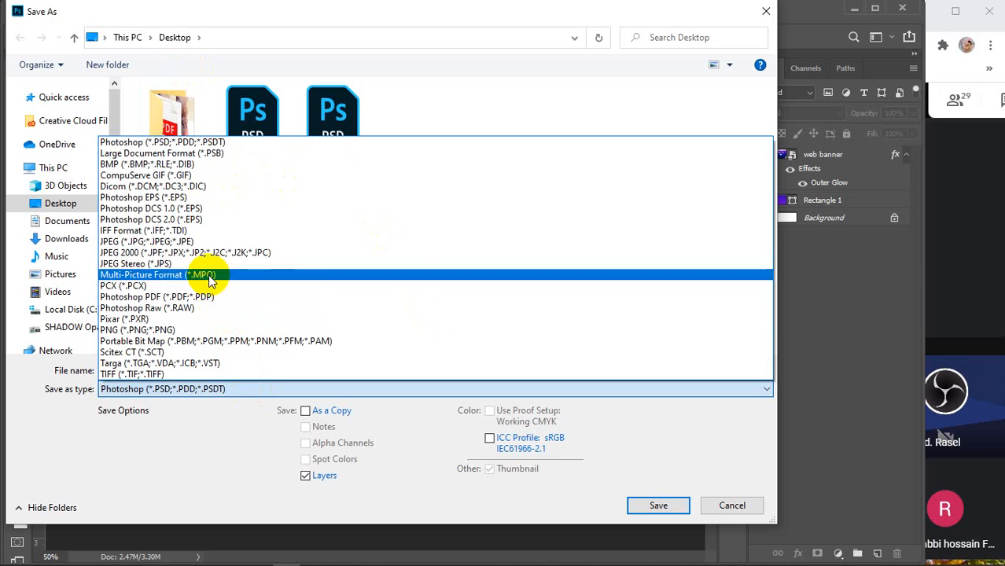
left_click(196, 239)
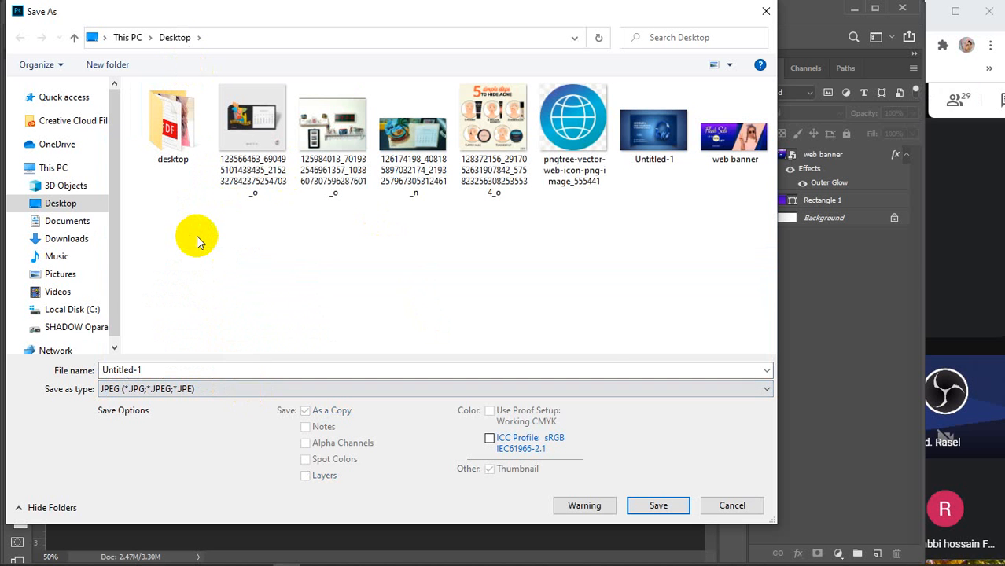
left_click(657, 505)
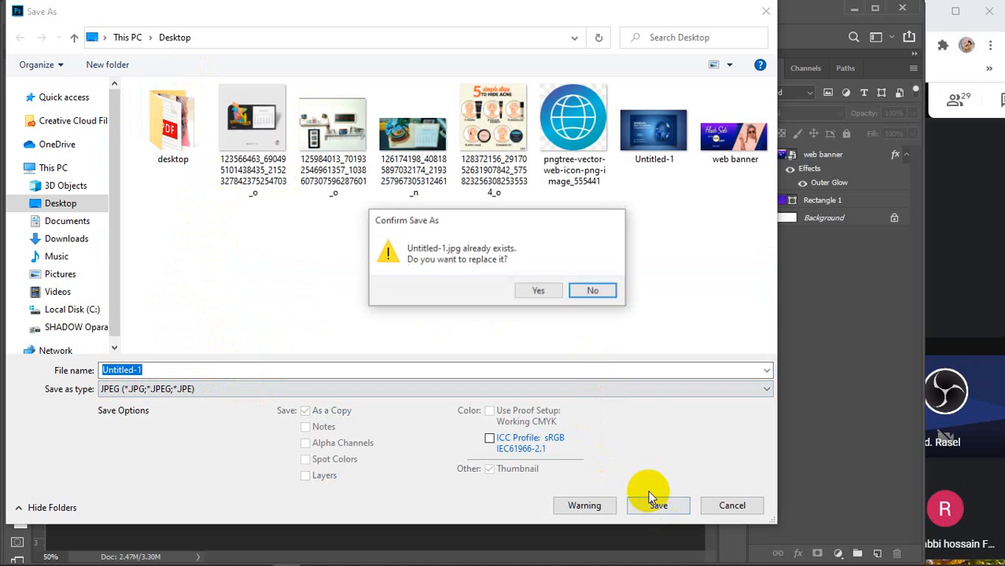
left_click(593, 292)
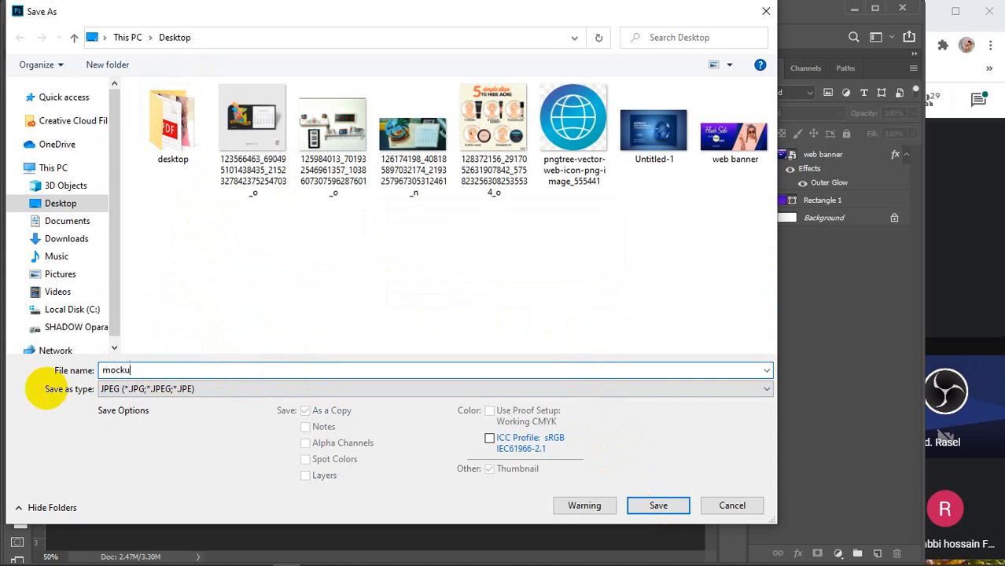
key("Return")
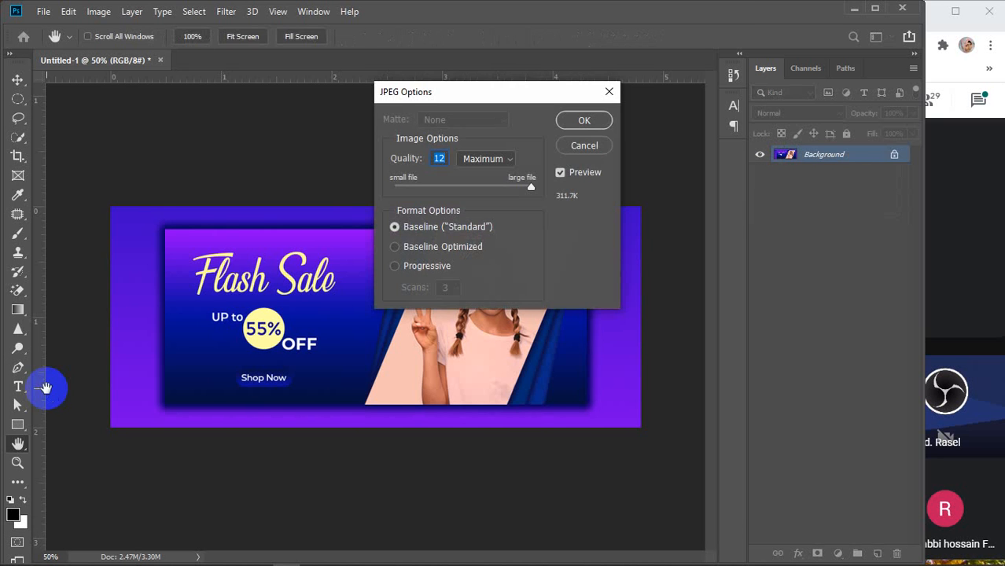
key("Return")
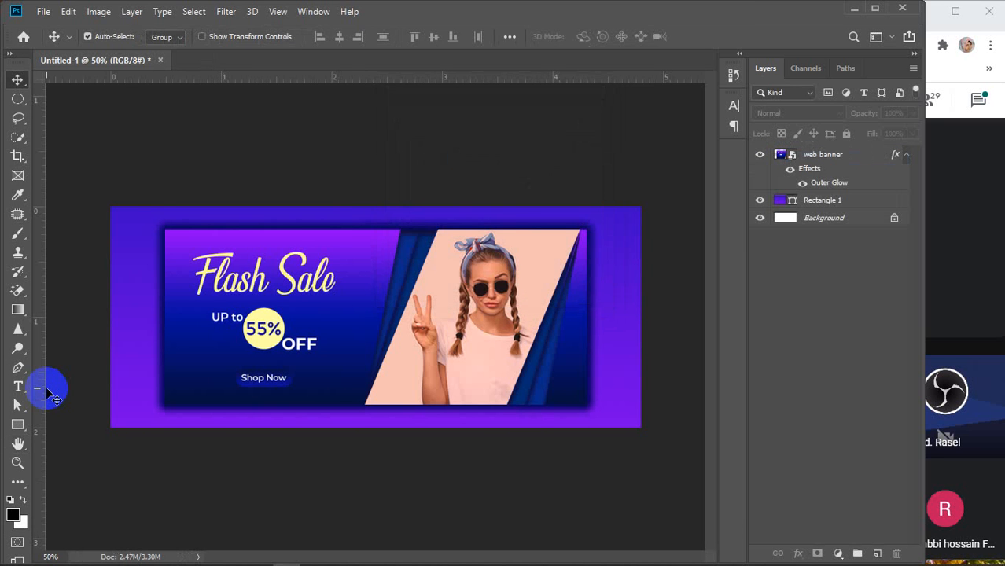
Leave Photoshop and view the web banner JPEG from the Desktop folder in Photos, in a reduced window aligned to the screen's upper edge
left_click(854, 9)
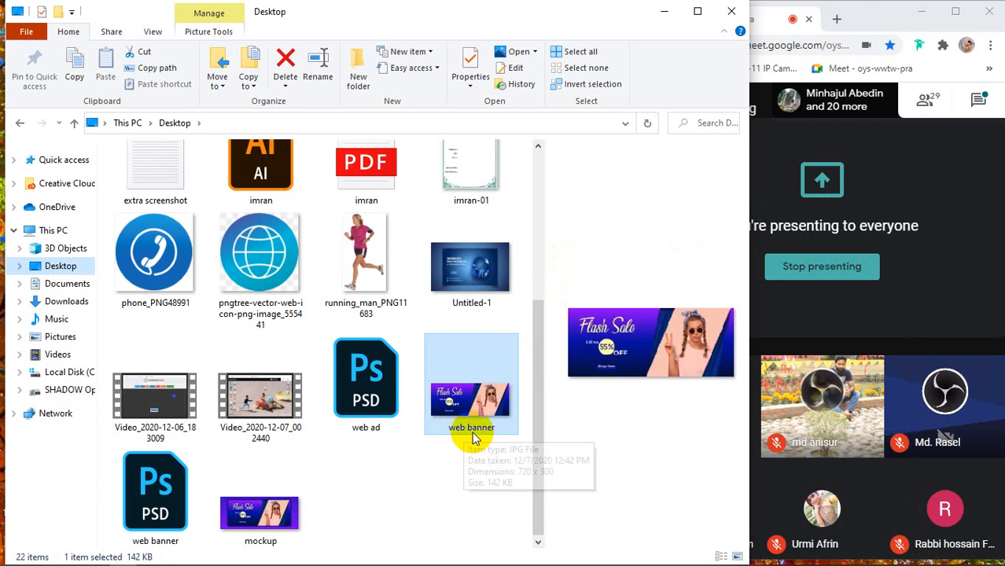
left_click(480, 384)
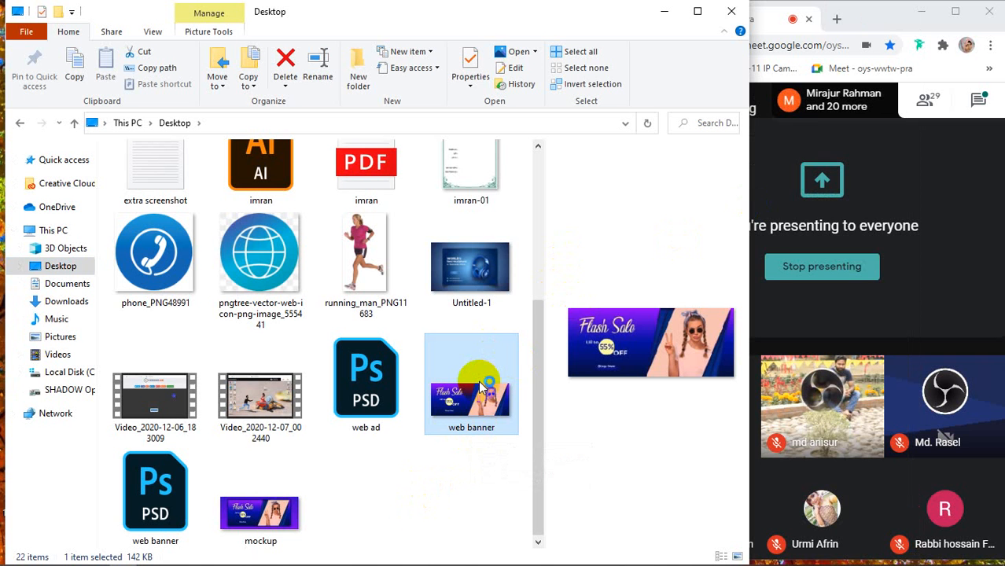
double_click(479, 384)
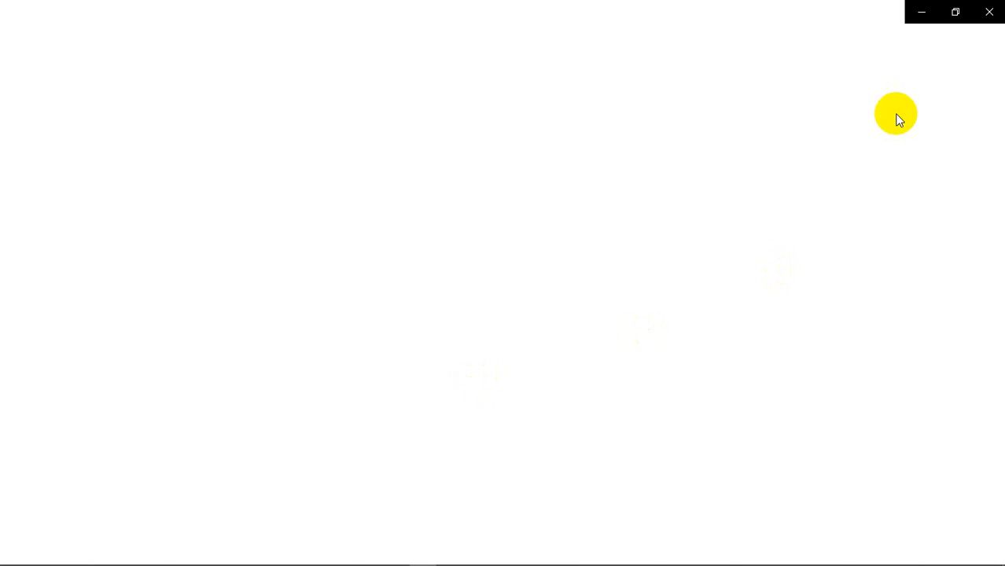
left_click(958, 13)
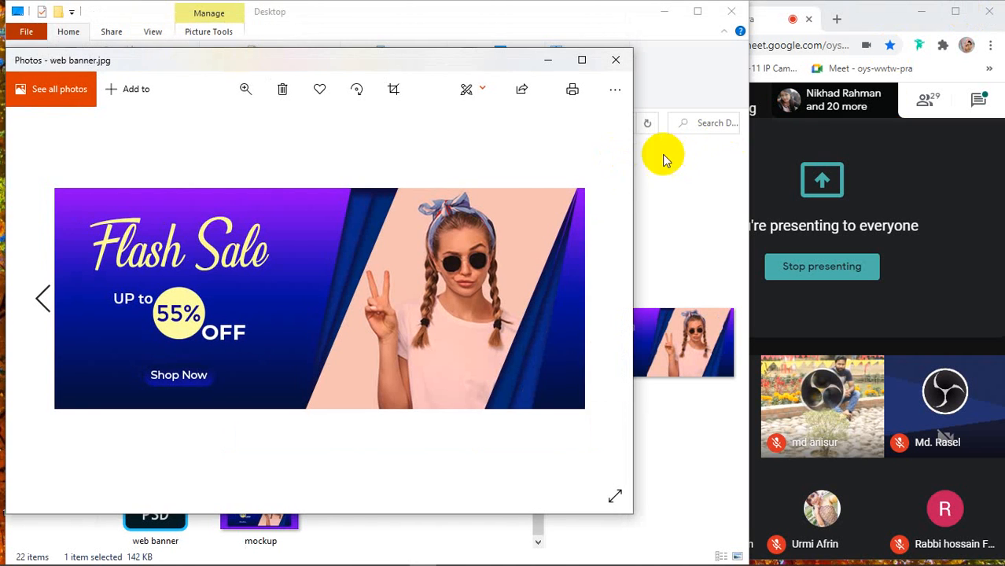
left_click_drag(635, 178, 607, 121)
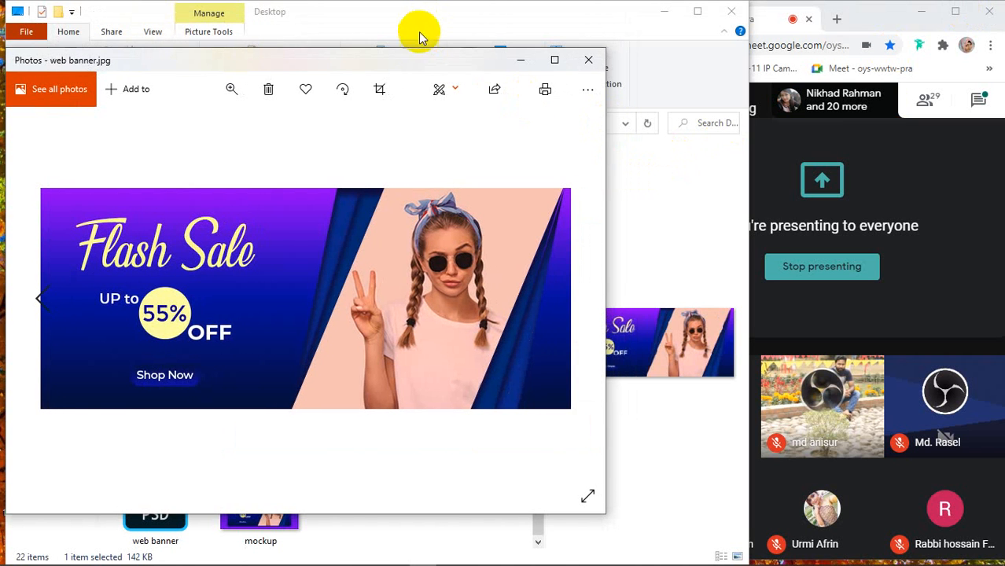
left_click_drag(410, 50, 399, 5)
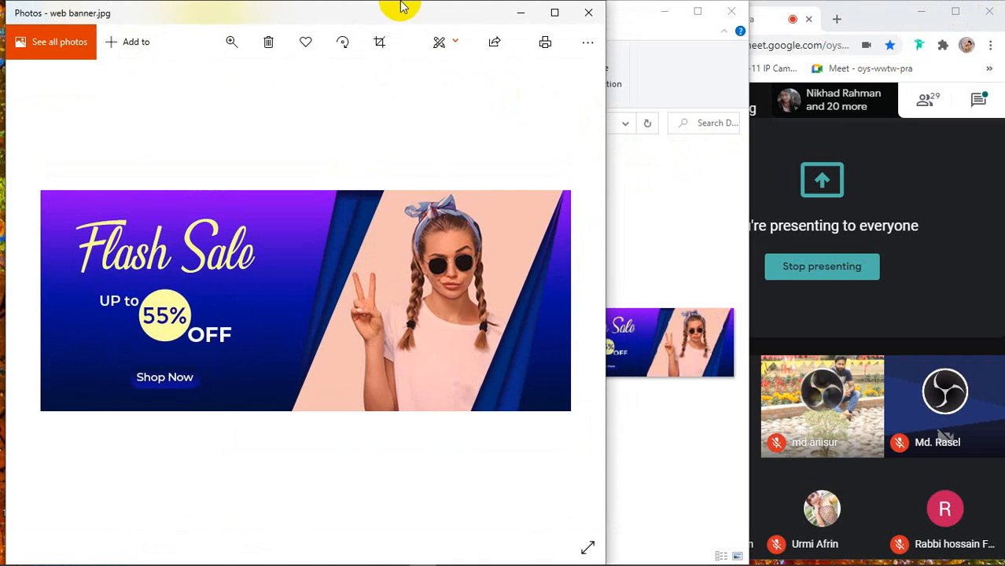
Open the mockup JPEG from the Desktop folder in a second Photos window, placed on the opposite half of the screen and narrowed
left_click(676, 208)
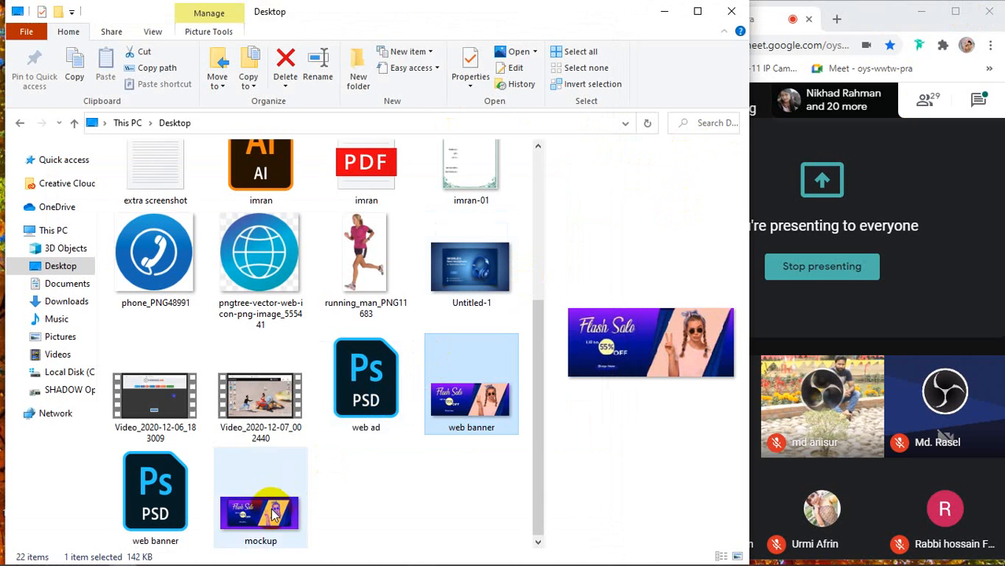
left_click(253, 480)
double_click(254, 480)
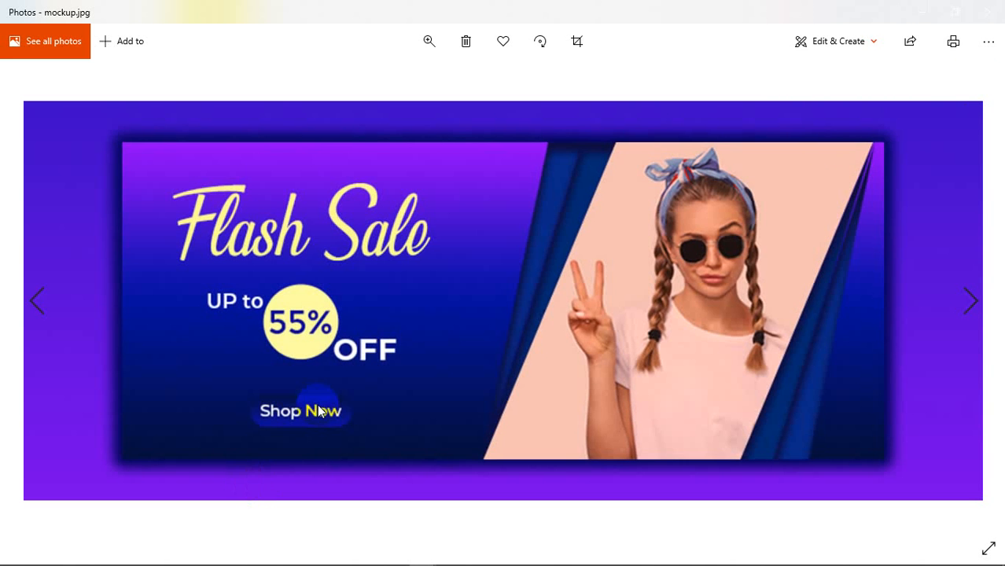
left_click(957, 11)
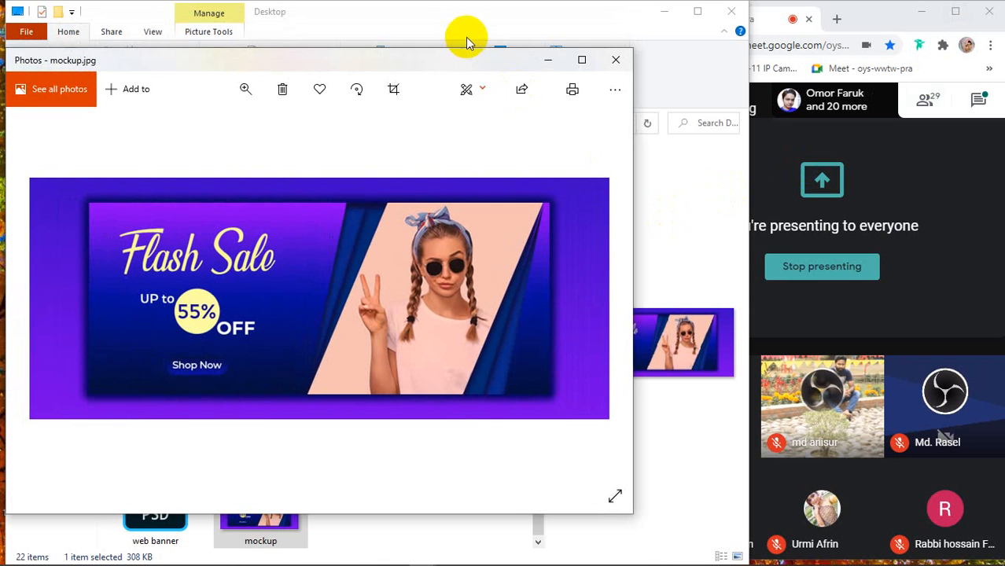
left_click_drag(452, 49, 451, 0)
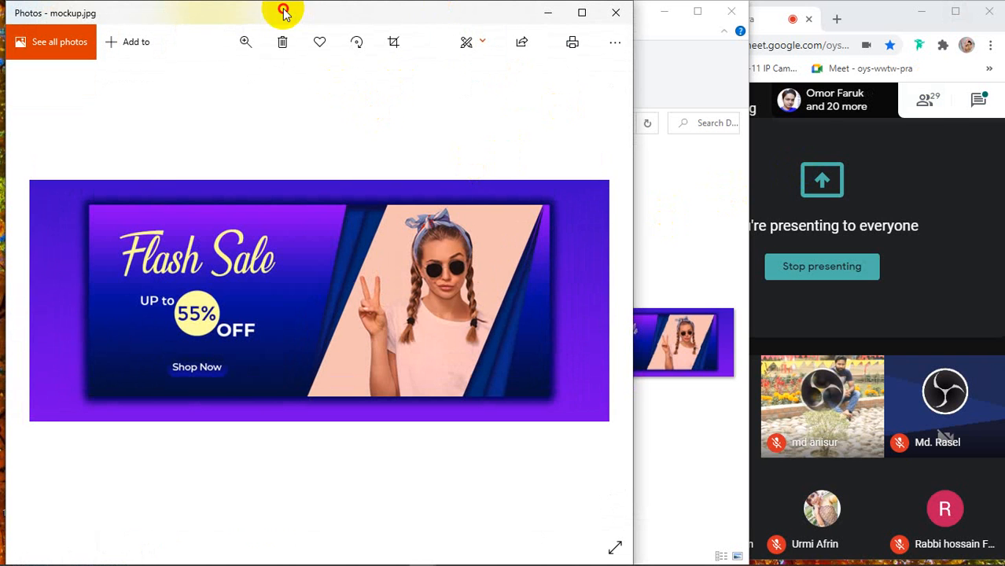
left_click_drag(282, 11, 653, 18)
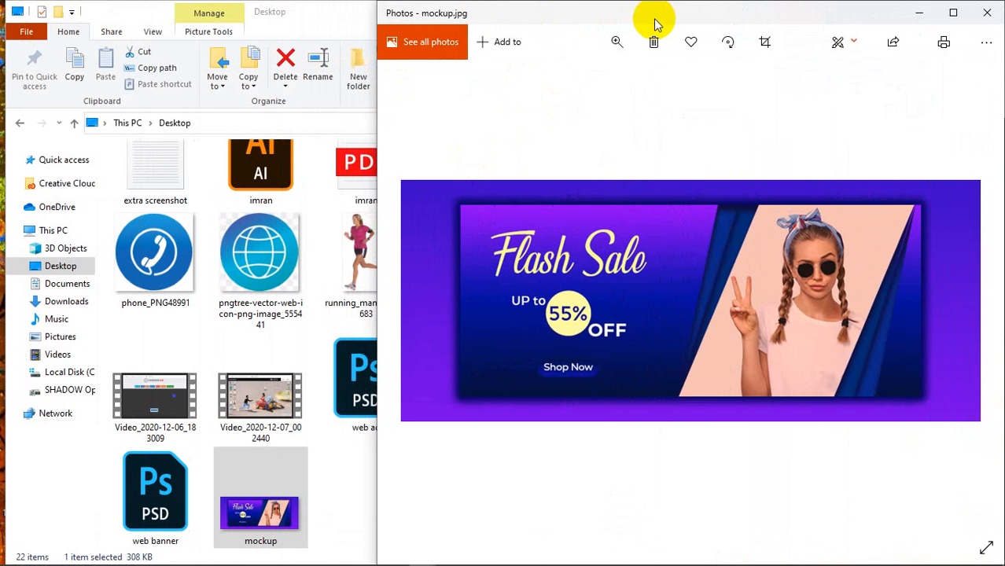
left_click_drag(376, 157, 496, 160)
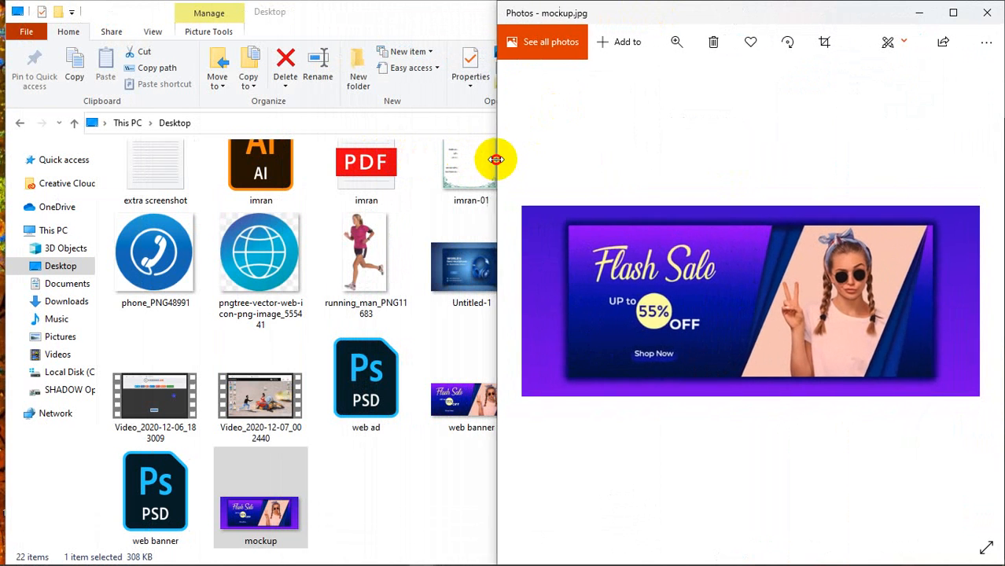
Close the Desktop folder window and narrow the web banner image window to compare it side by side with the mockup
left_click(352, 22)
left_click(731, 13)
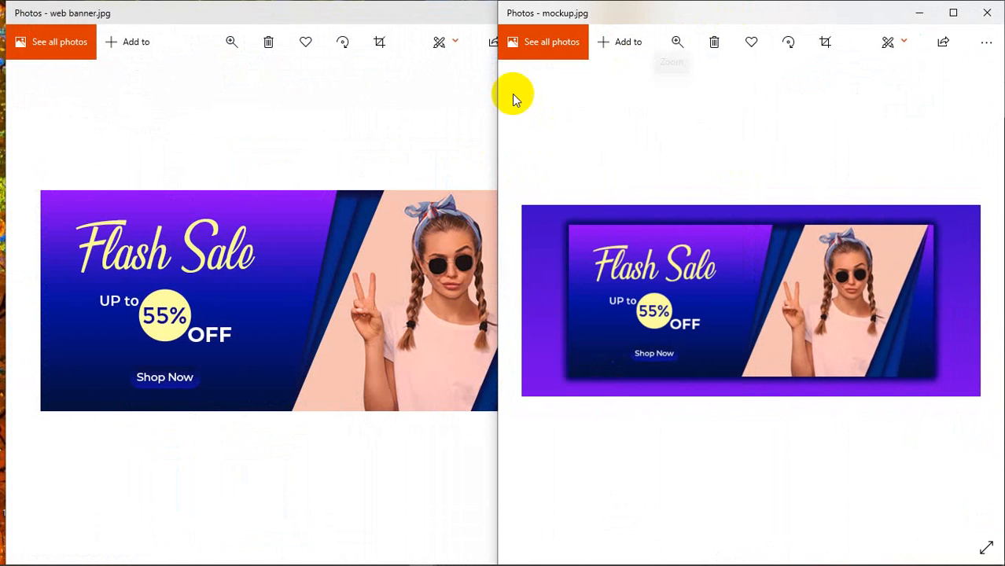
left_click(279, 83)
left_click_drag(603, 152, 520, 154)
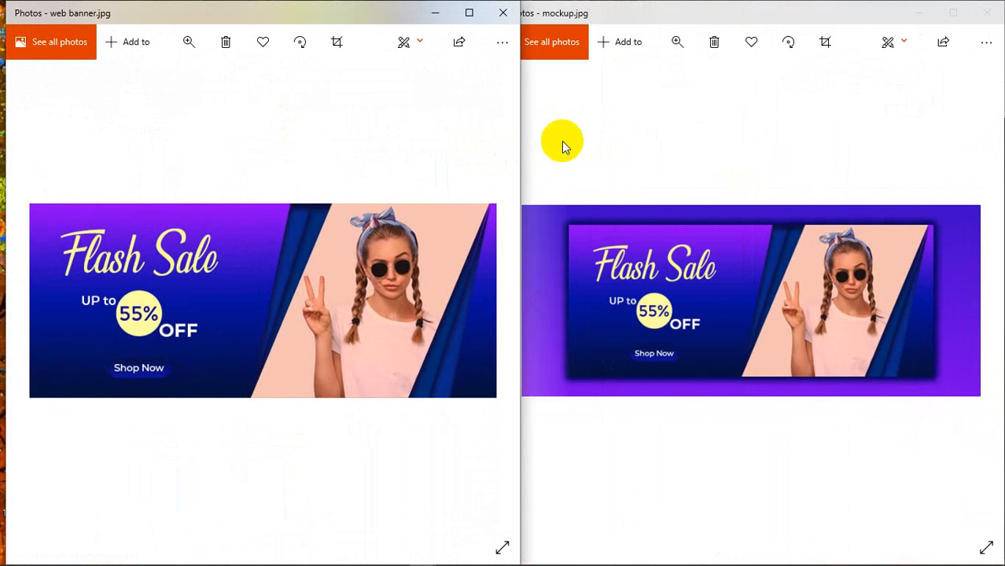
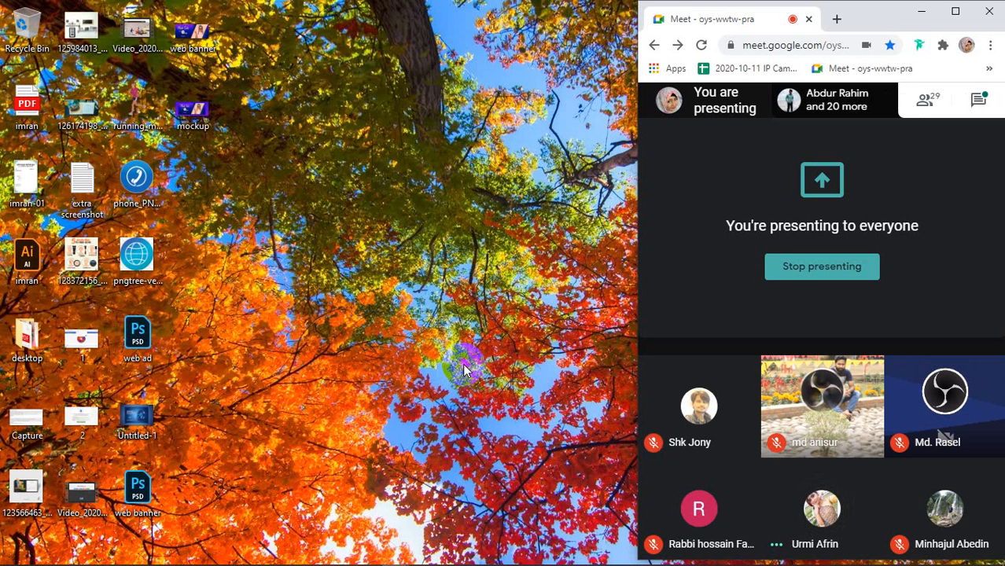
Switch to Chrome, detach a new tab into its own window beside the meeting, and widen it to cover most of the screen
mouse_move(398, 558)
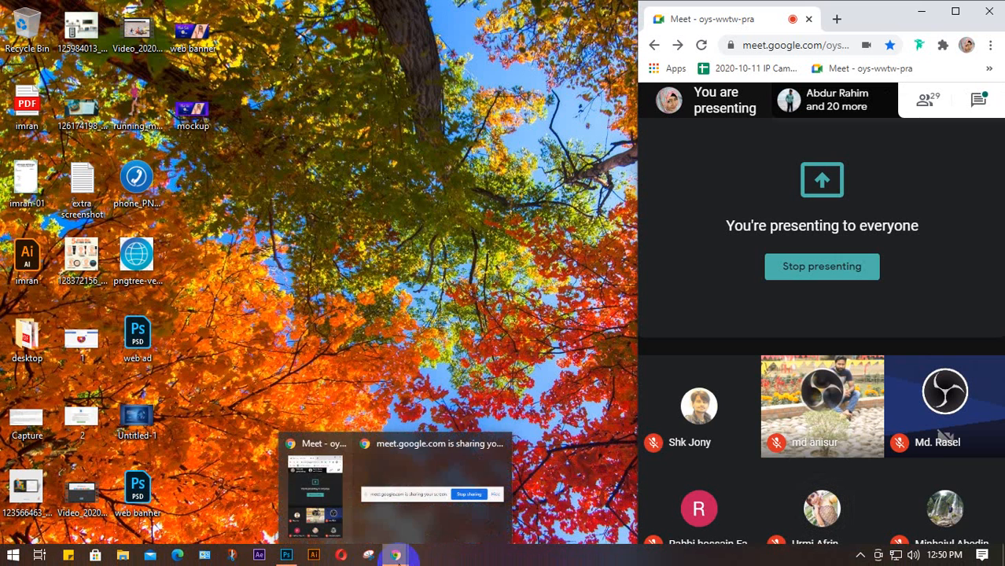
left_click(329, 510)
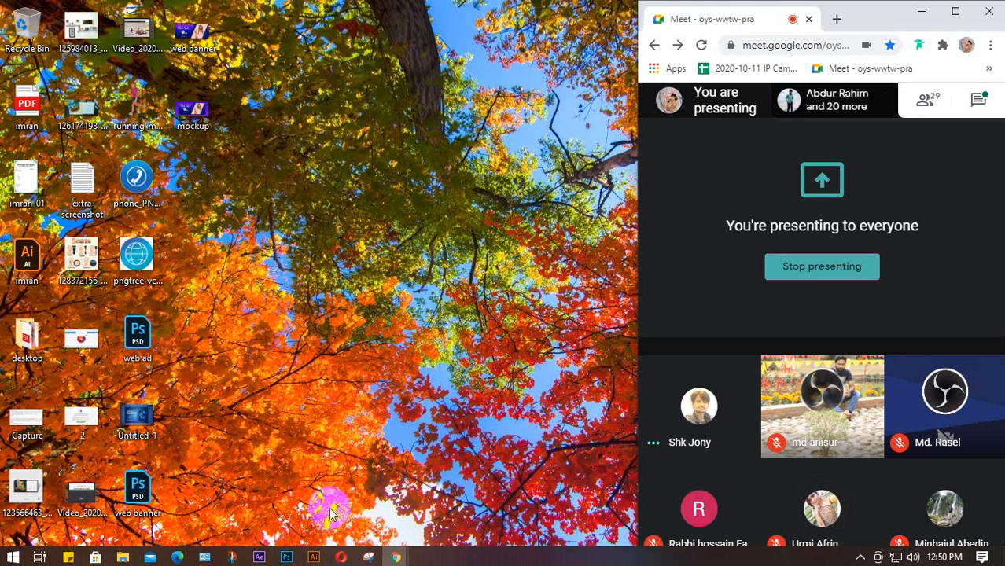
left_click(838, 20)
left_click_drag(796, 18, 46, 24)
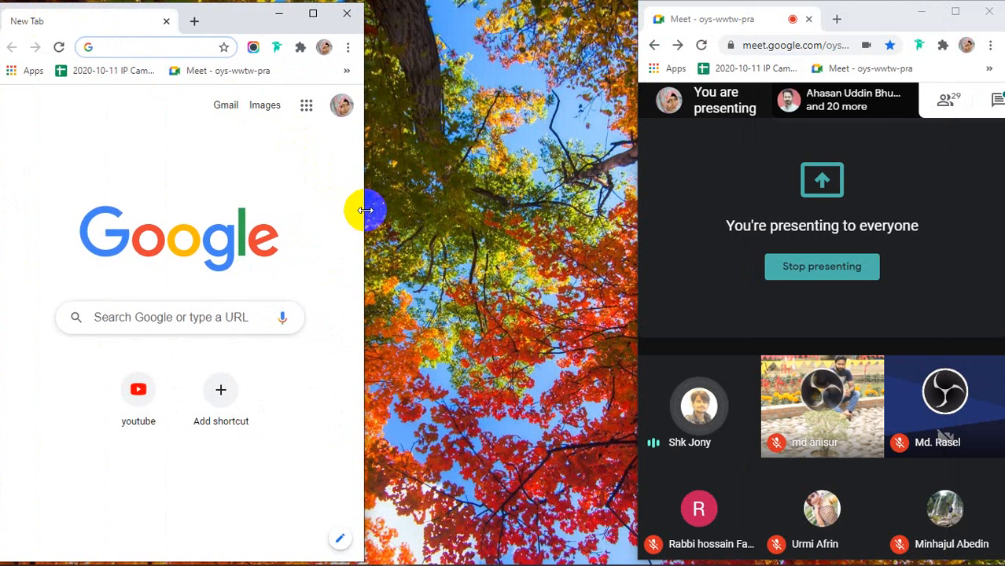
left_click_drag(364, 209, 882, 187)
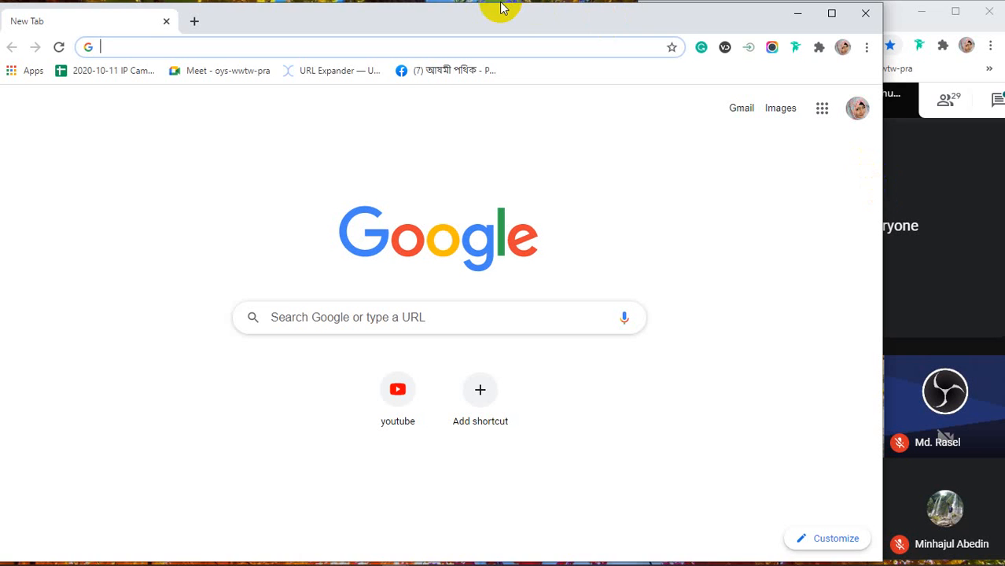
left_click_drag(498, 4, 497, 0)
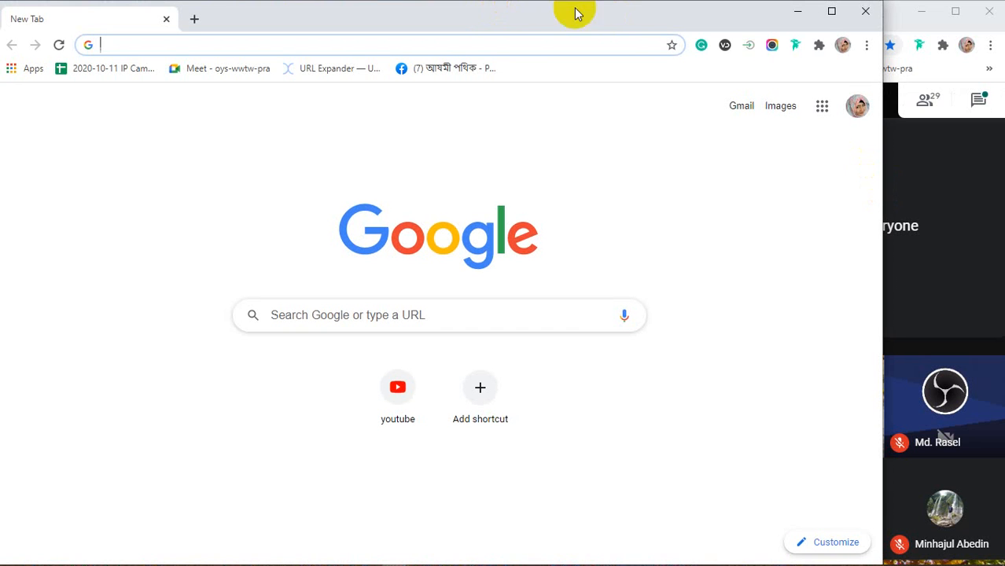
Examine the full list of people in the Google Meet call, including who is muted, and close the meeting details
left_click(924, 99)
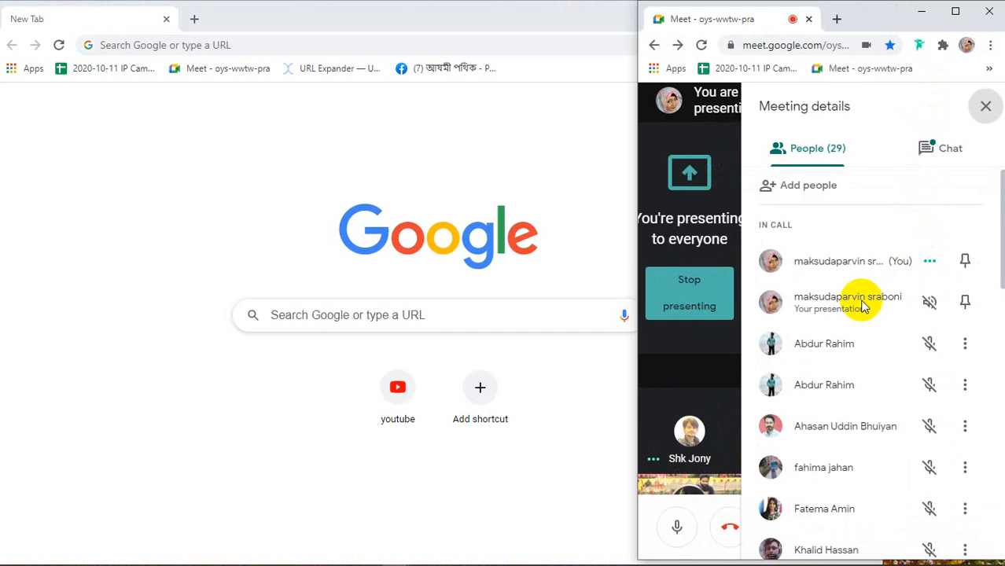
scroll(862, 305, "down", 1)
scroll(863, 305, "down", 3)
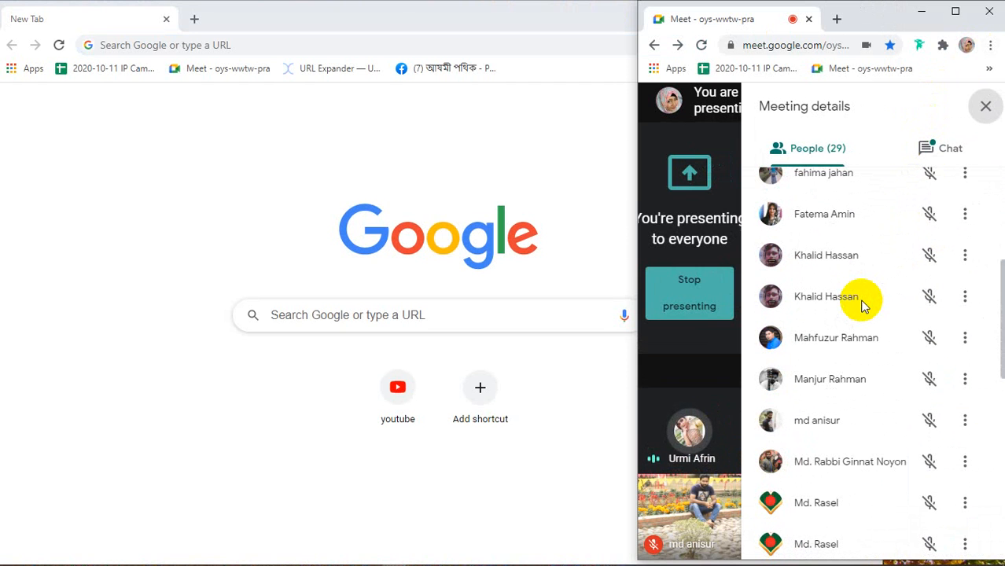
scroll(862, 305, "down", 2)
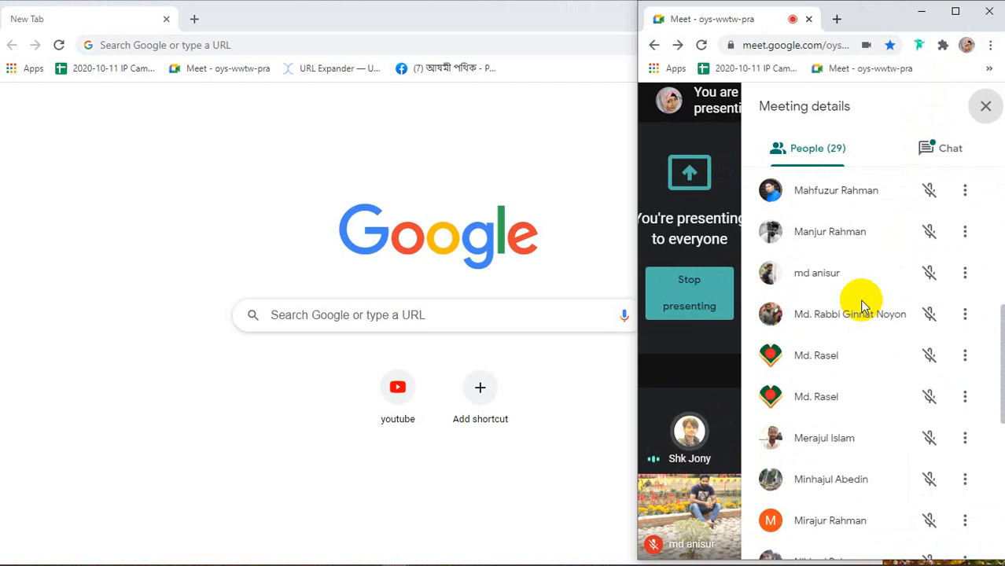
scroll(863, 305, "down", 2)
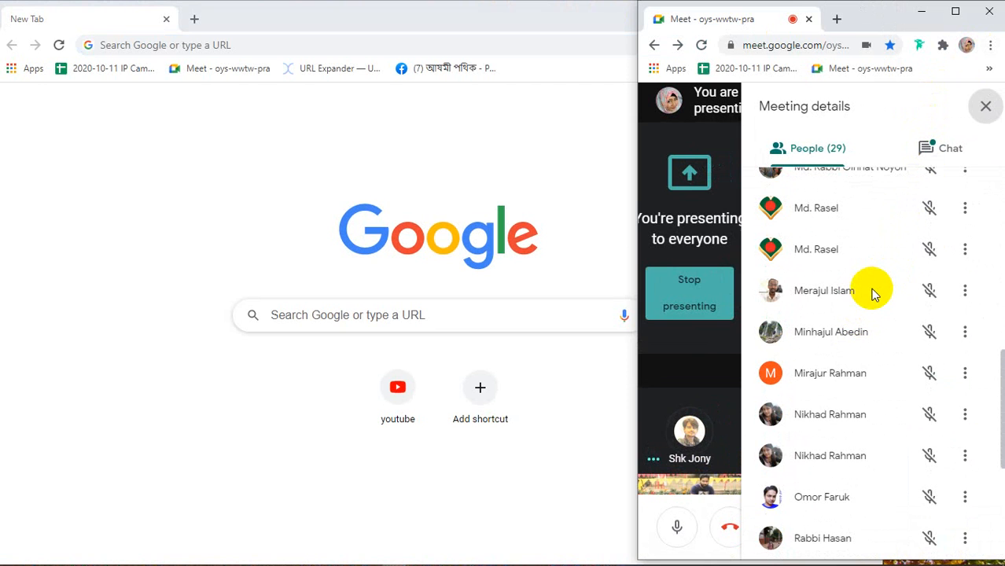
scroll(872, 293, "down", 1)
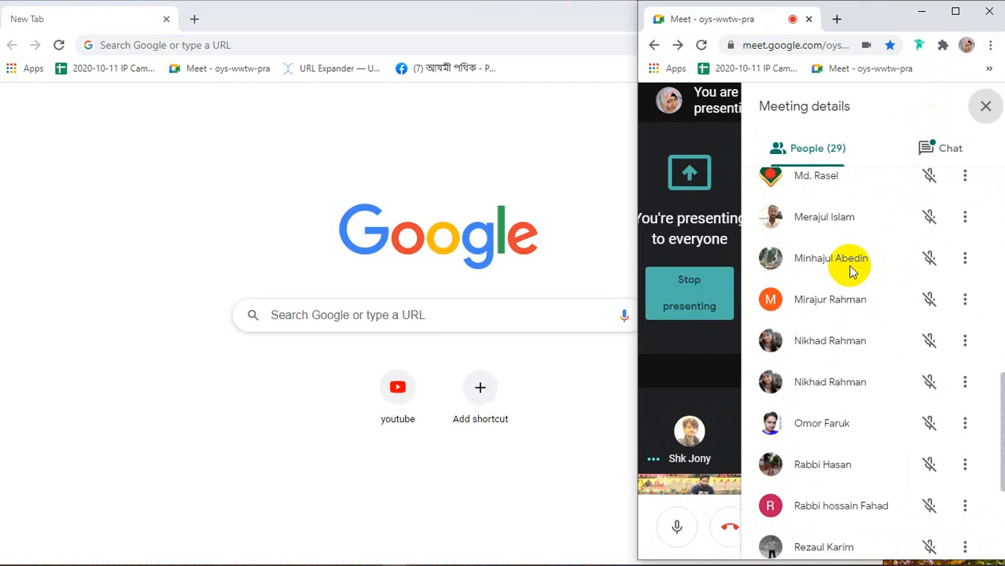
scroll(851, 270, "down", 1)
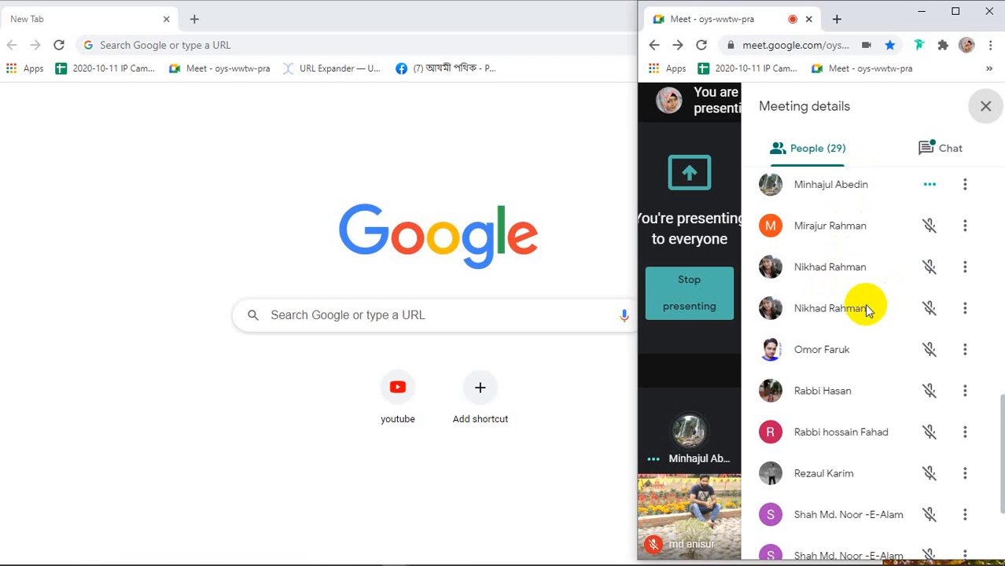
scroll(866, 309, "down", 1)
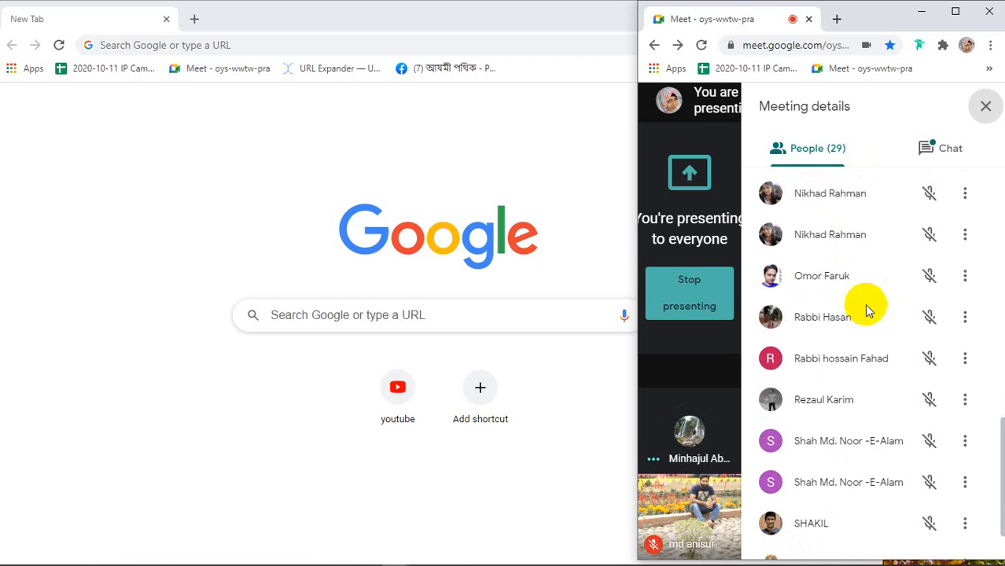
scroll(866, 309, "down", 1)
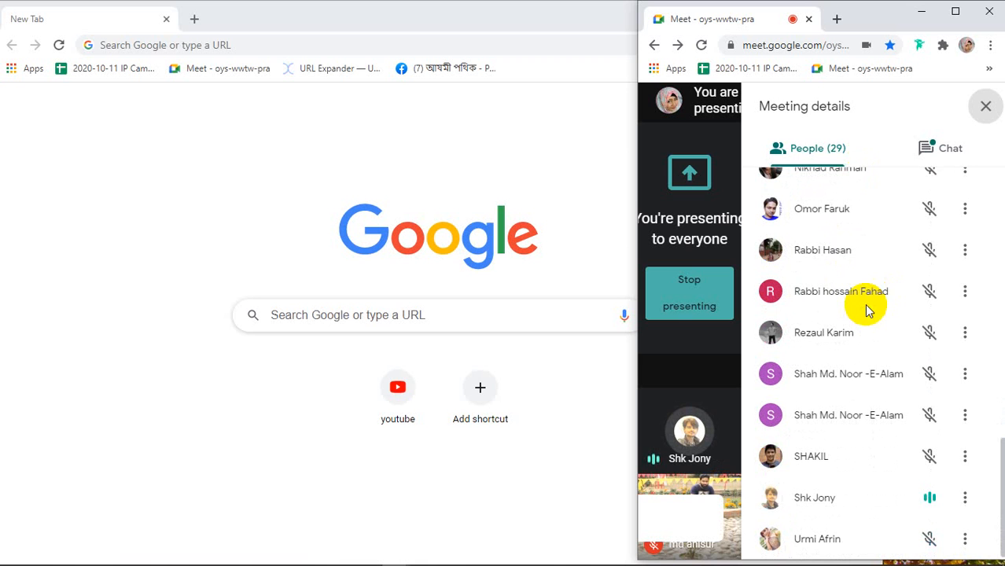
left_click(985, 106)
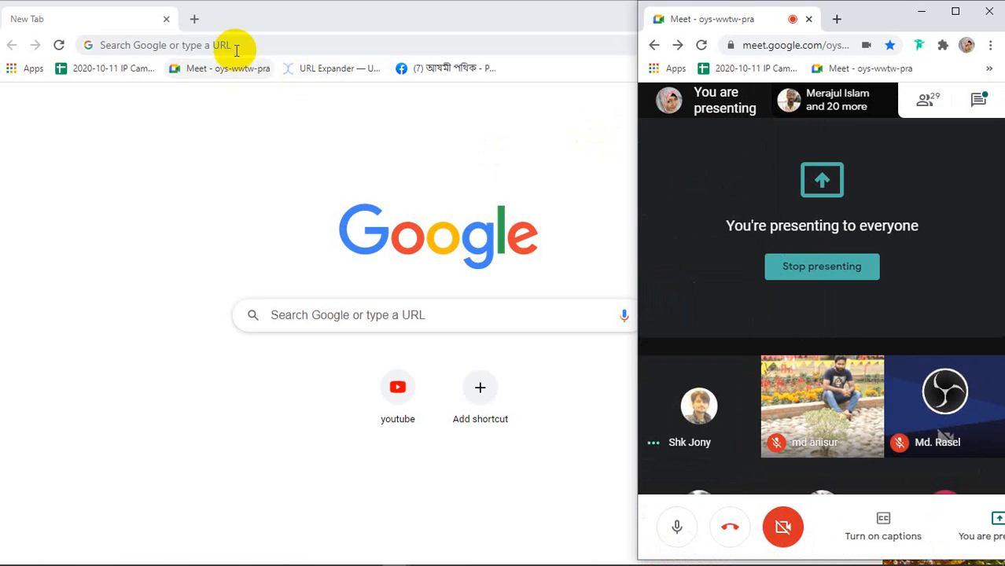
Search Google for web banner design in the new browser window and show the image results
left_click(238, 44)
type("web")
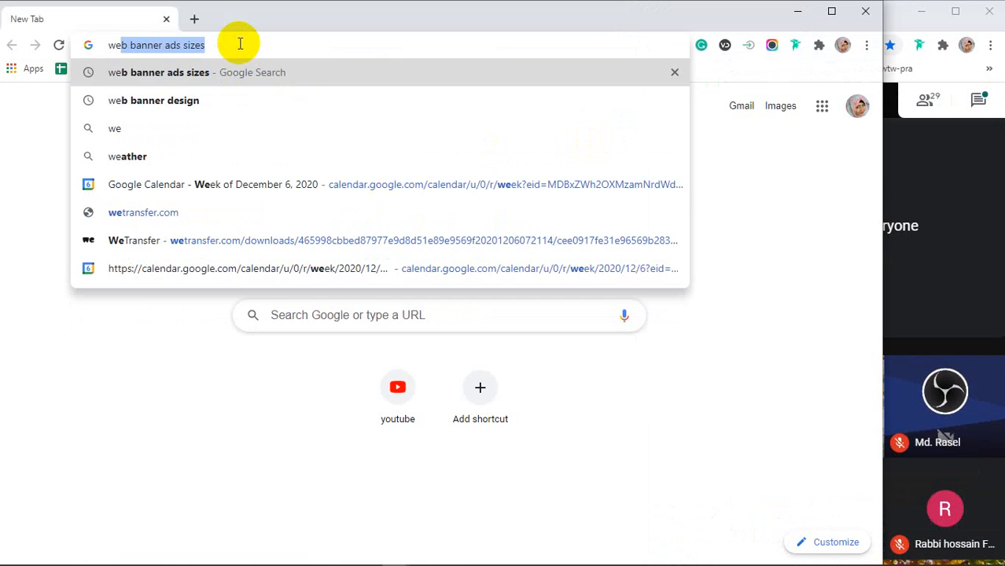
left_click(195, 102)
left_click(199, 164)
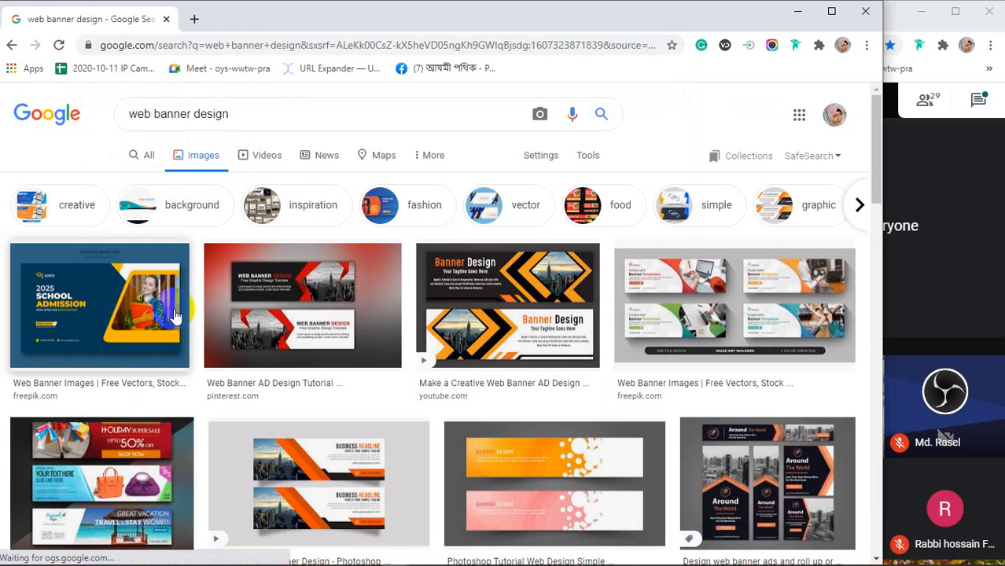
Browse the web banner design images and preview the Photoshop Tutorial result with the red and black checkered banners
left_click(232, 329)
scroll(231, 329, "down", 5)
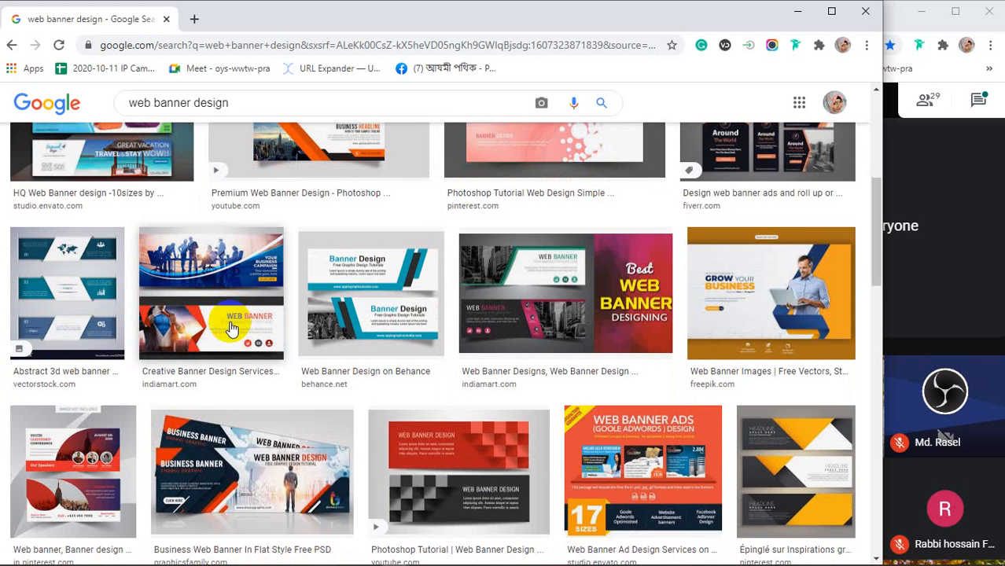
scroll(228, 325, "down", 2)
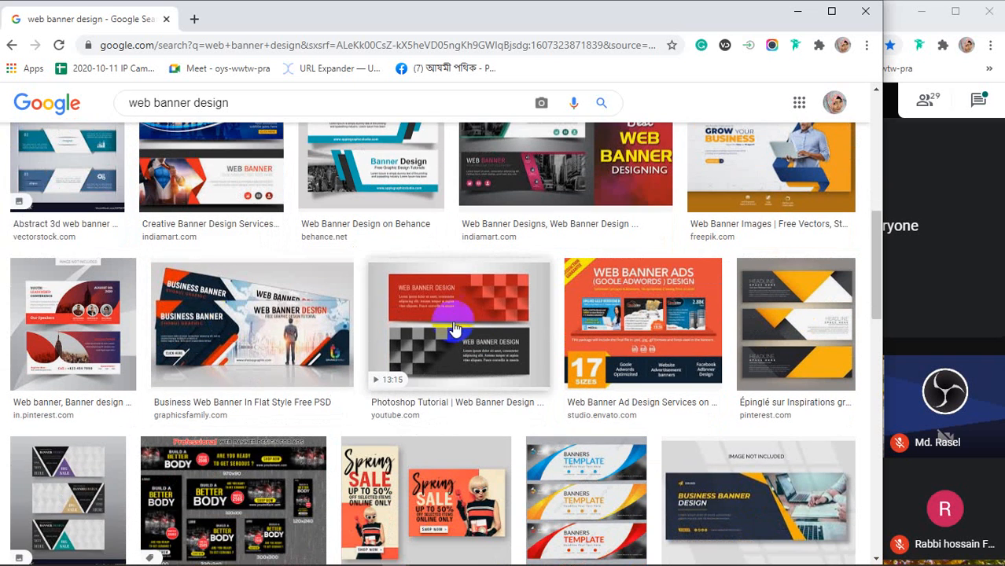
left_click(453, 328)
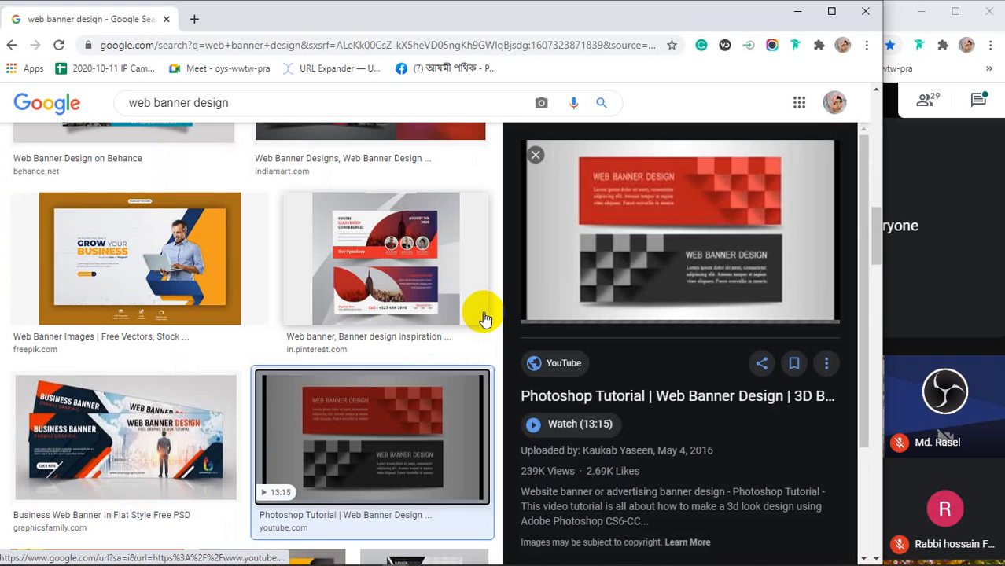
scroll(358, 321, "down", 5)
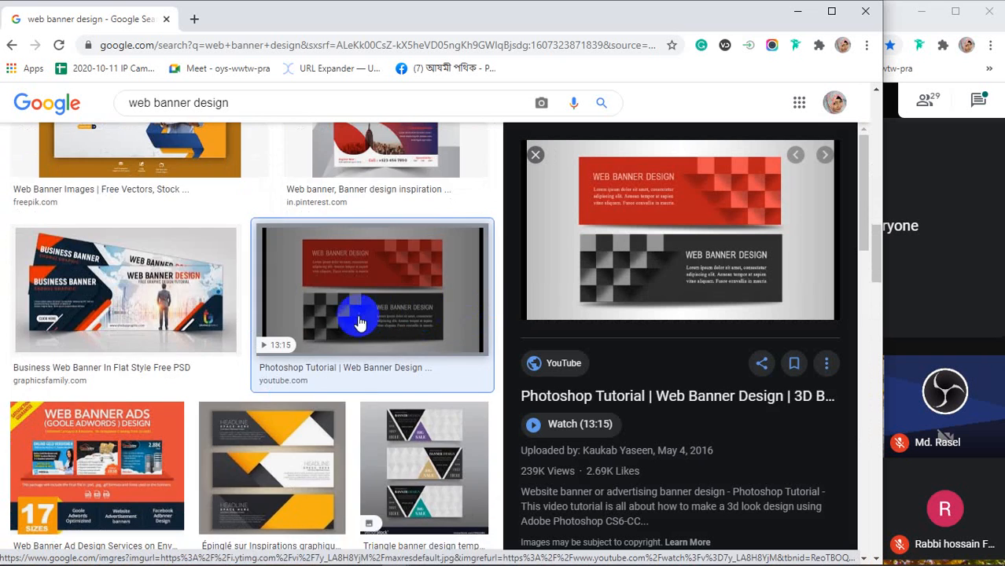
Preview the UXoUI Flash Sale web banner template and browse further through the web banner design image results
scroll(358, 321, "down", 2)
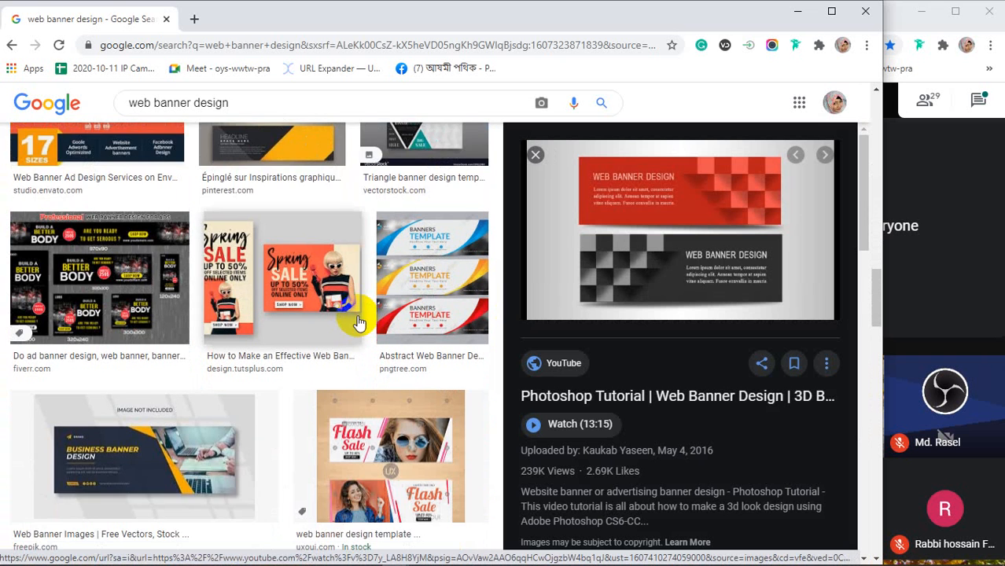
scroll(359, 320, "down", 1)
left_click(471, 367)
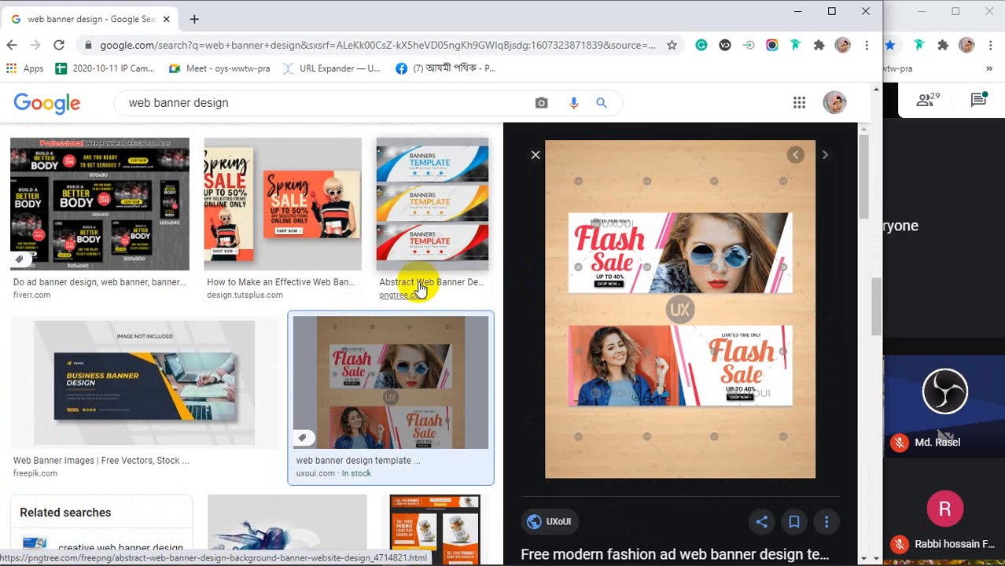
scroll(409, 289, "down", 1)
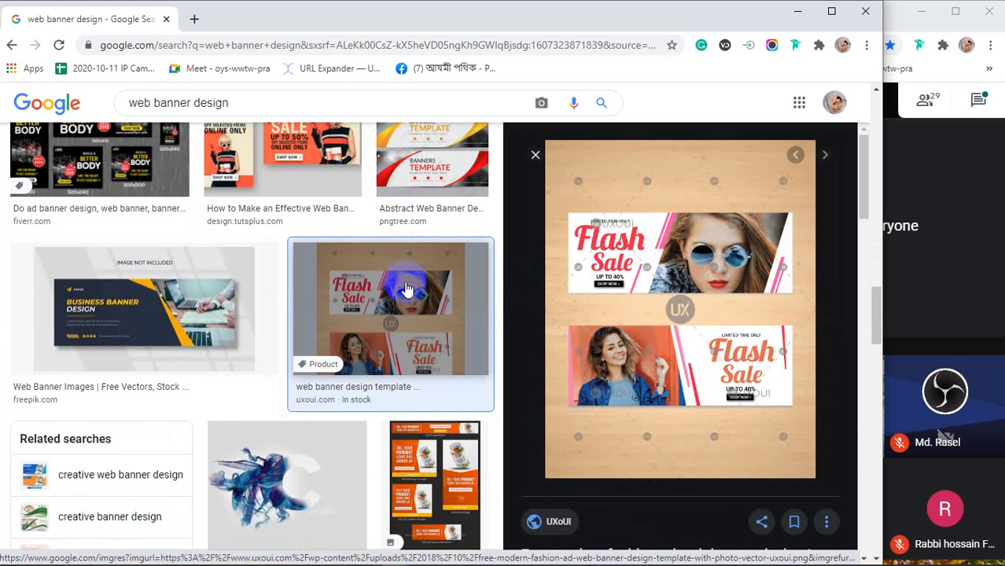
scroll(406, 289, "up", 1)
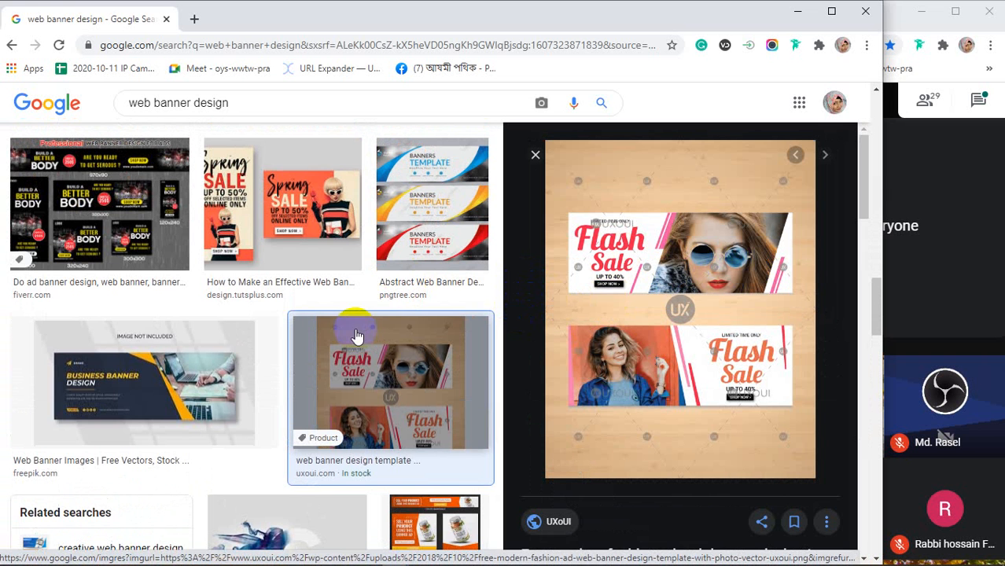
scroll(356, 335, "down", 6)
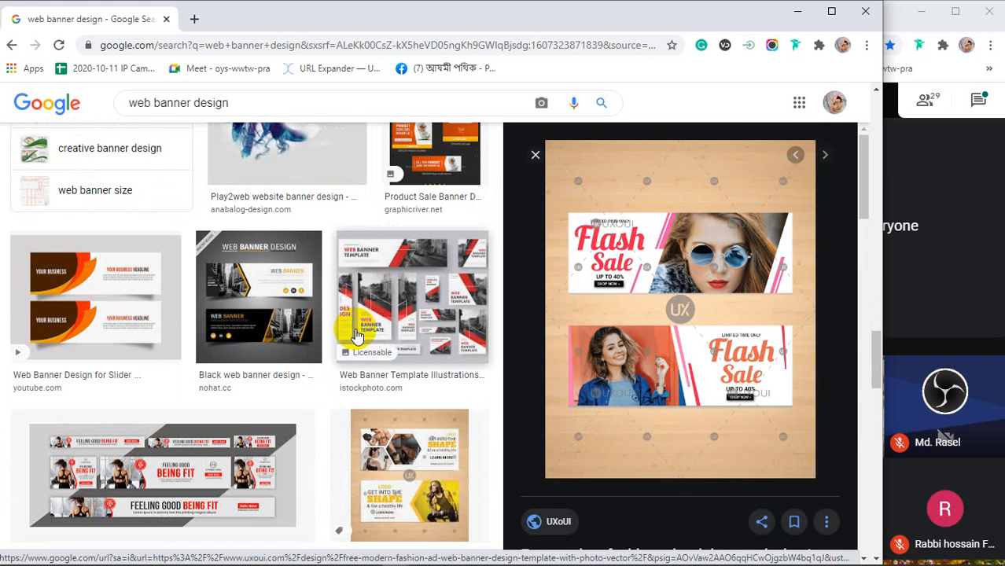
scroll(357, 336, "down", 3)
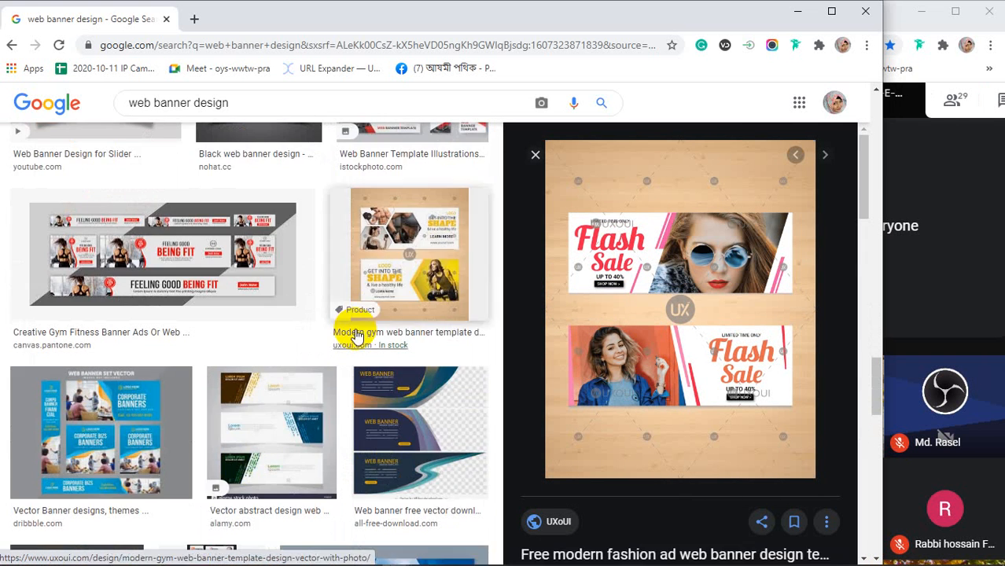
Preview the Freepik fashion sale banner collection and the Dribbble Get 15% Off banner among the related images
scroll(656, 330, "down", 6)
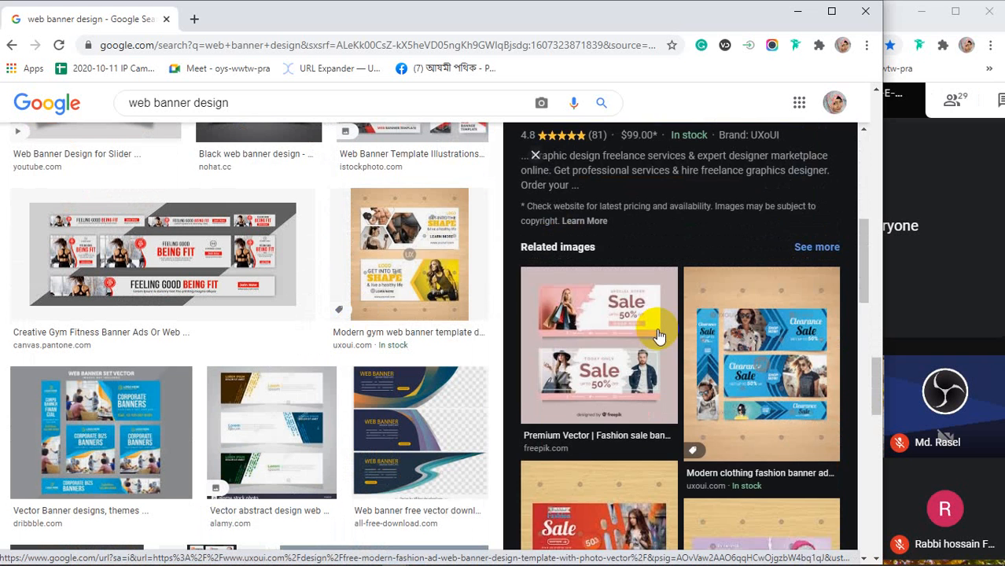
left_click(613, 228)
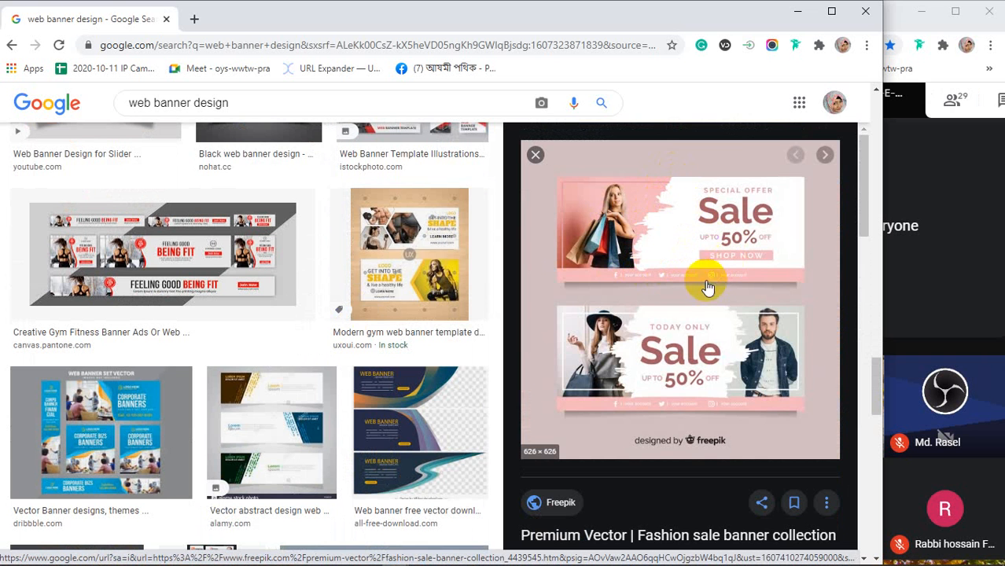
scroll(641, 383, "down", 3)
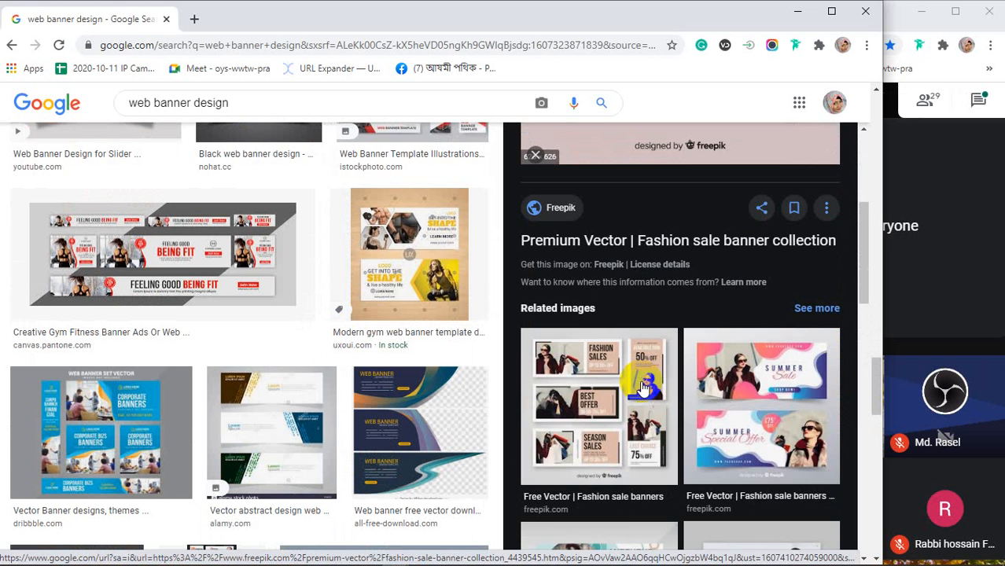
scroll(641, 385, "up", 3)
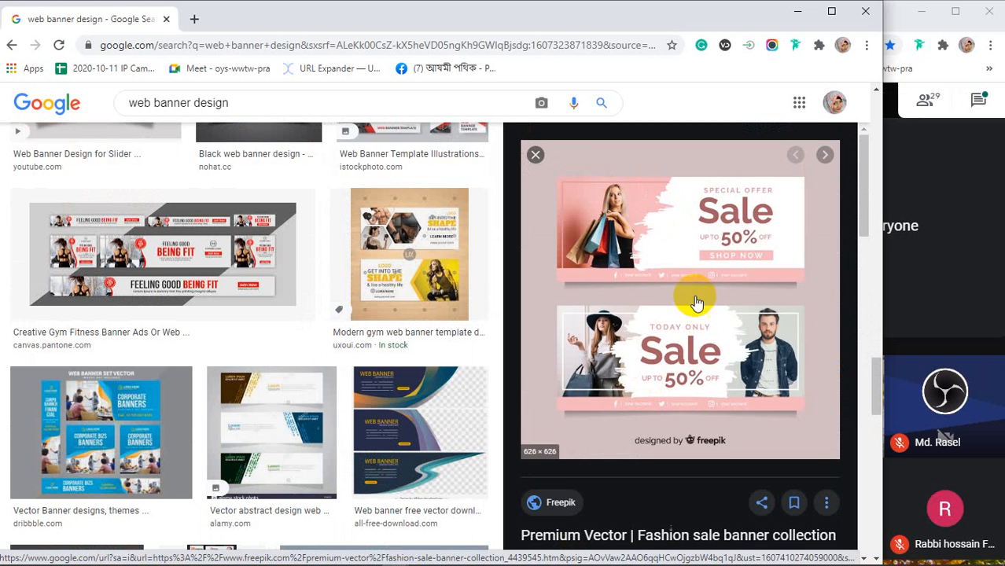
scroll(696, 315, "down", 4)
scroll(697, 314, "down", 3)
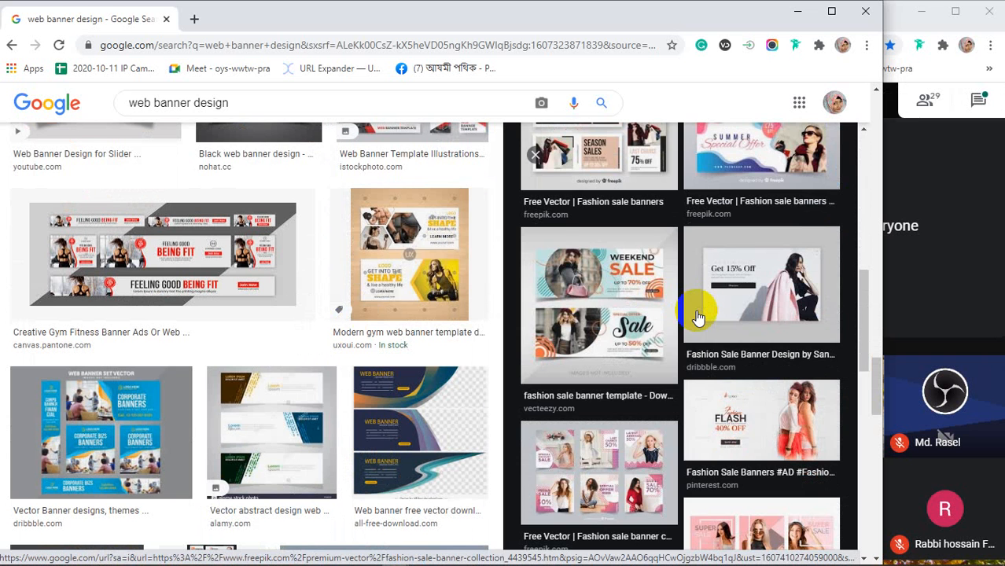
left_click(735, 283)
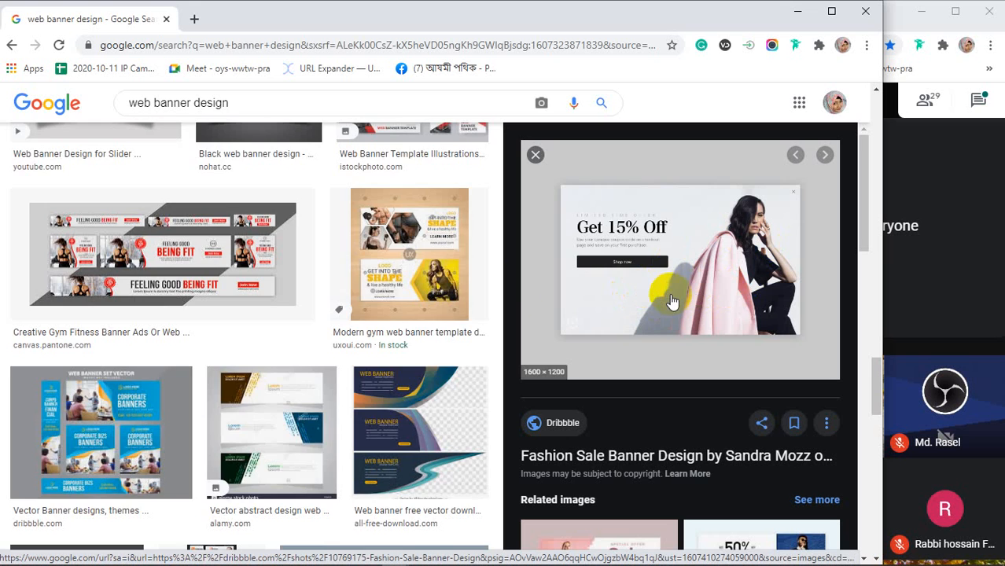
Preview the HQ Web Banner design result from Envato Studio and the Web Banner AD Design Tutorial result from Pinterest
scroll(393, 314, "up", 10)
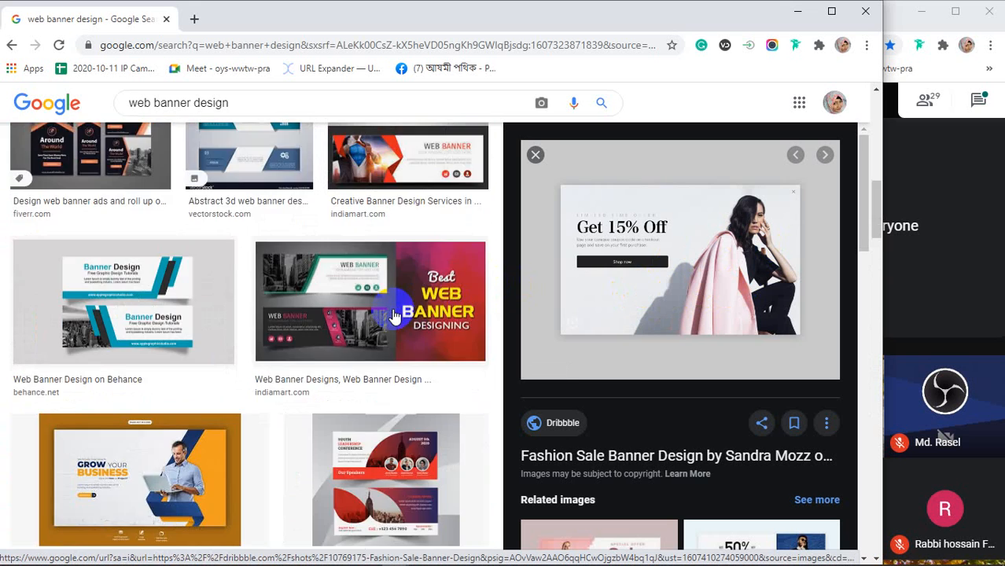
scroll(394, 316, "up", 3)
left_click(64, 297)
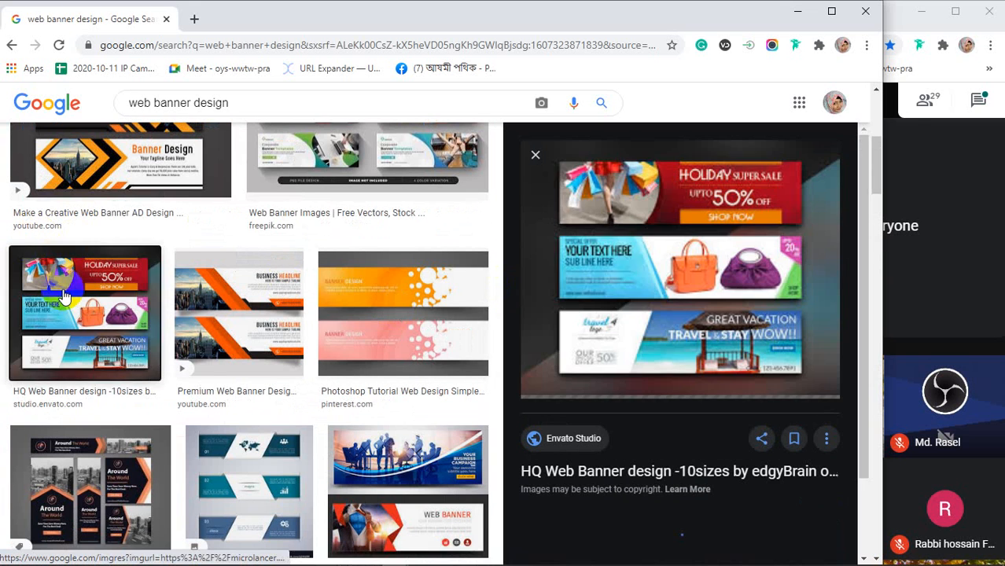
scroll(228, 320, "up", 5)
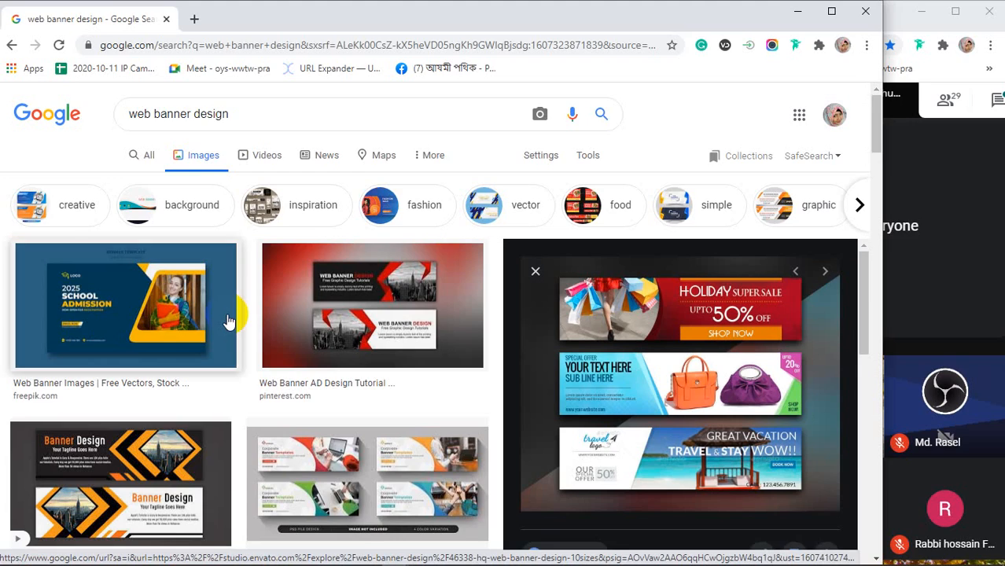
left_click(400, 308)
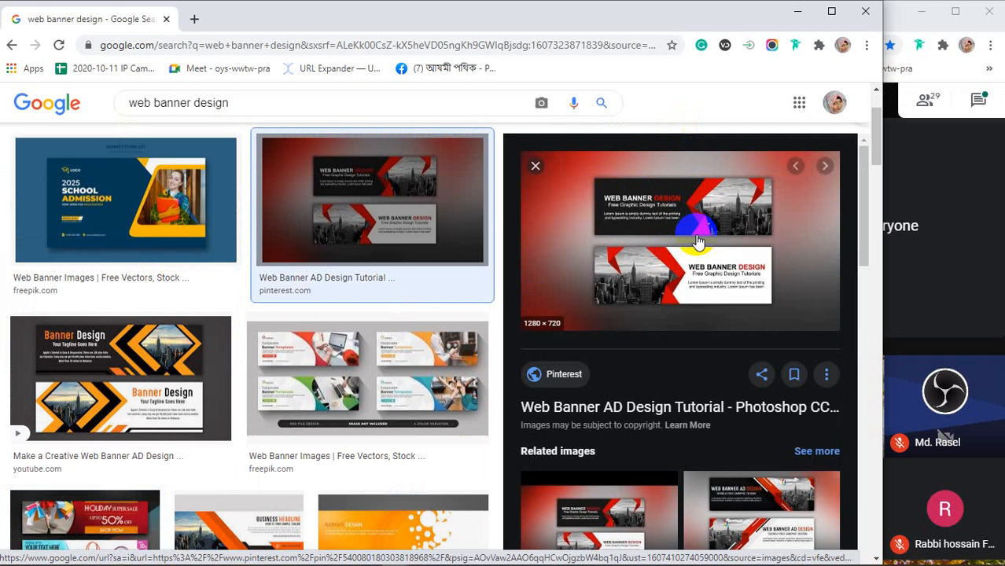
Switch to Photoshop and hide the web banner and Rectangle 1 layers, leaving only the white background visible
mouse_move(367, 559)
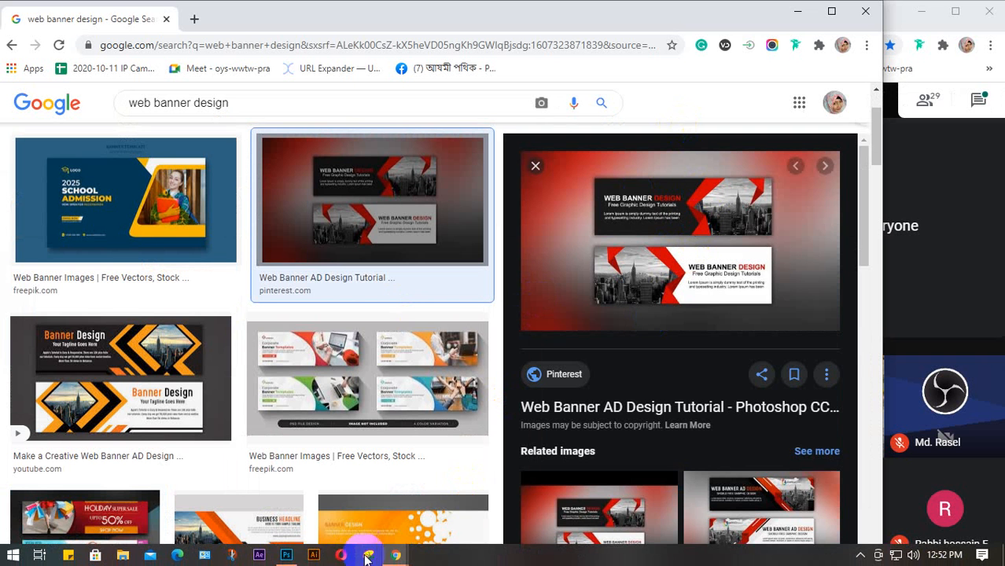
left_click(287, 555)
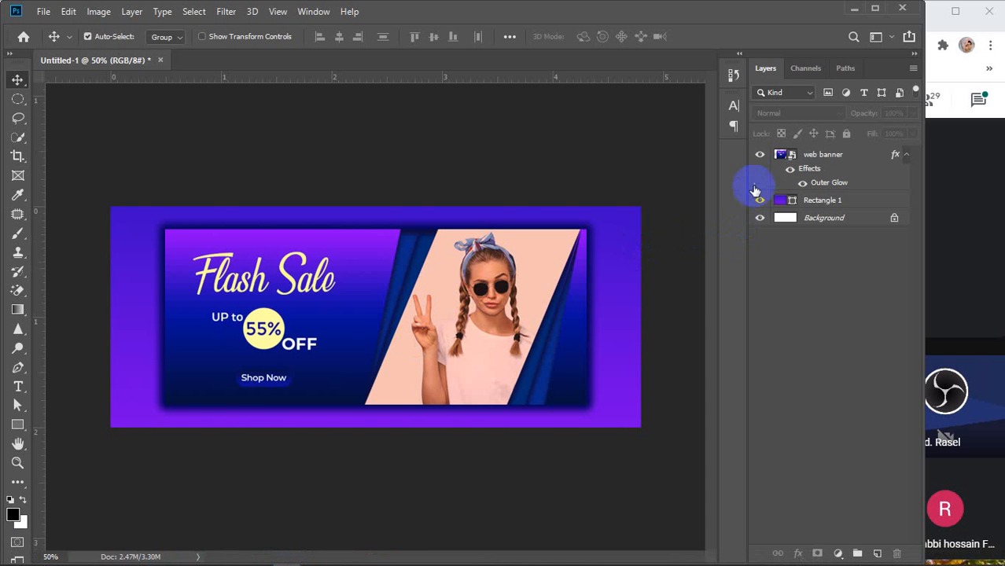
left_click(759, 154)
left_click(759, 200)
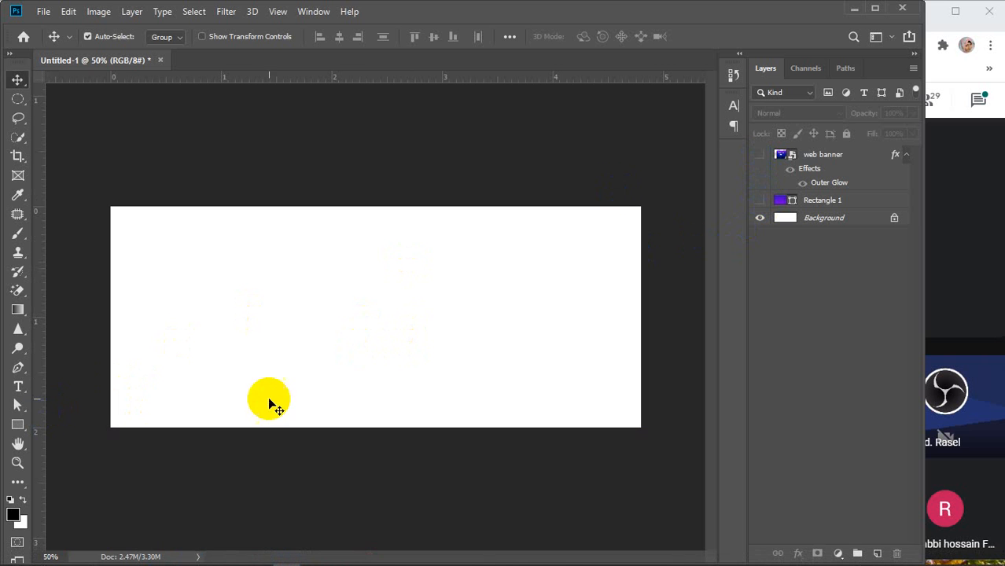
left_click(18, 367)
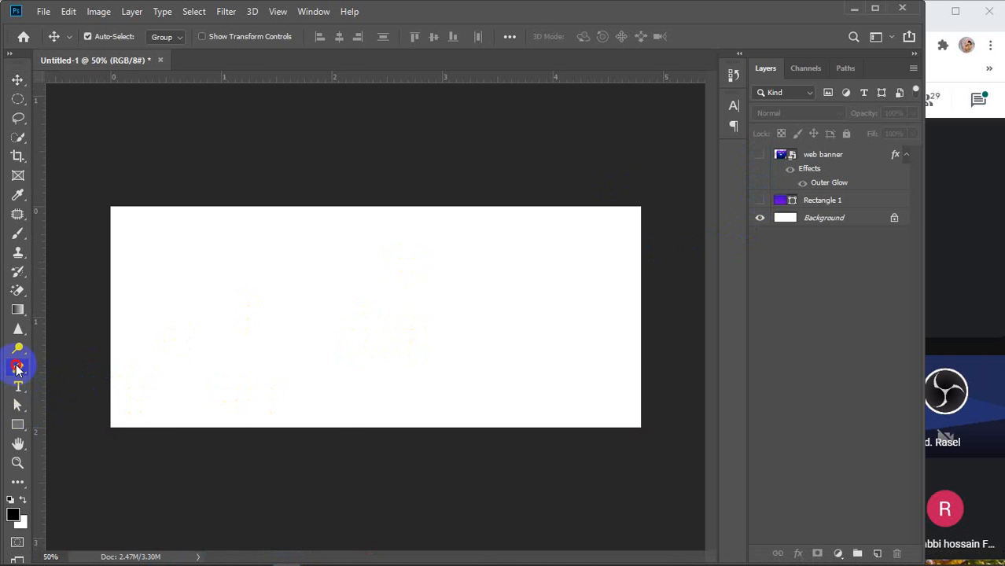
left_click(334, 426)
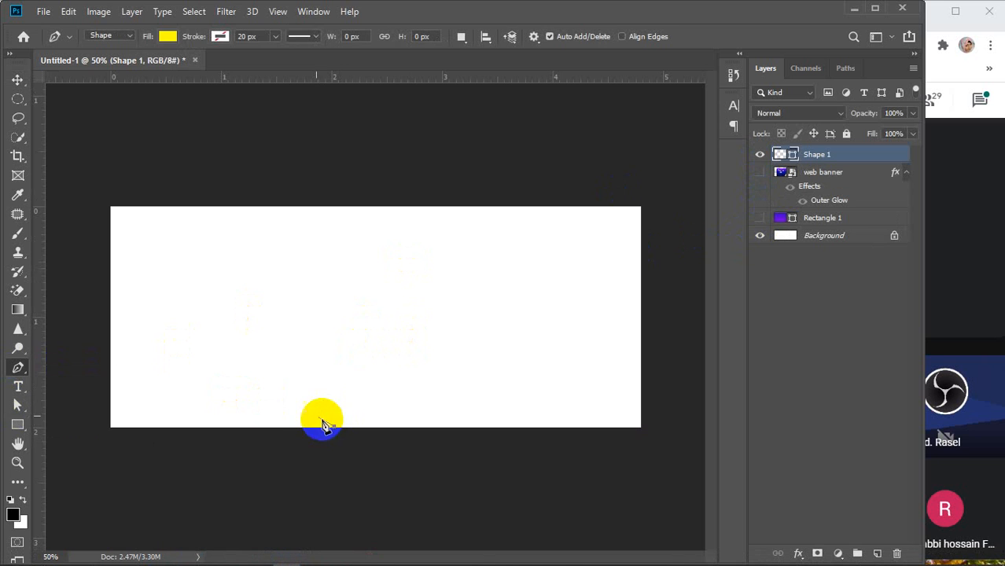
left_click(301, 377)
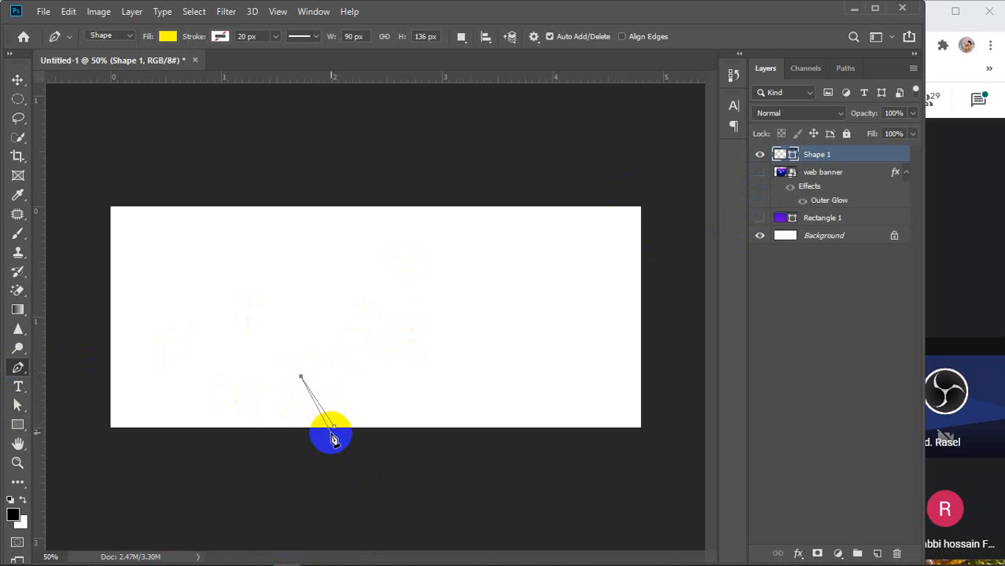
left_click(308, 426)
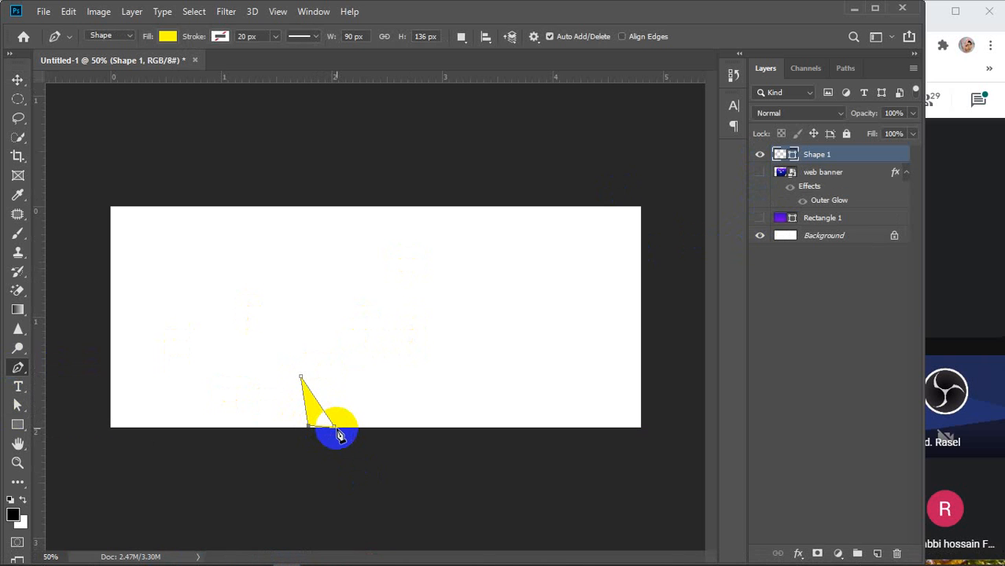
key("Delete")
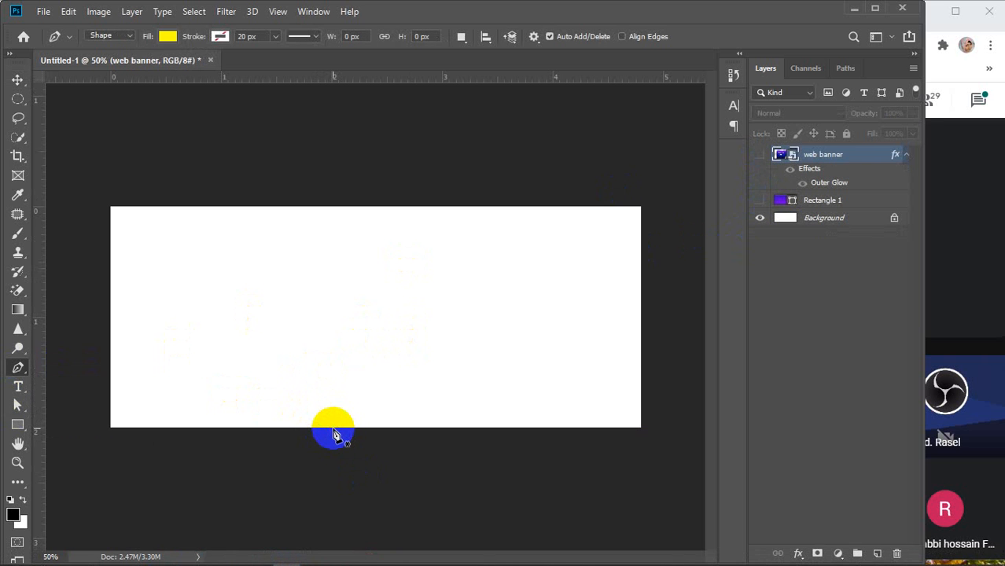
Copy the Web Banner AD Design Tutorial image from the Chrome image results and paste it into the Photoshop document
mouse_move(393, 550)
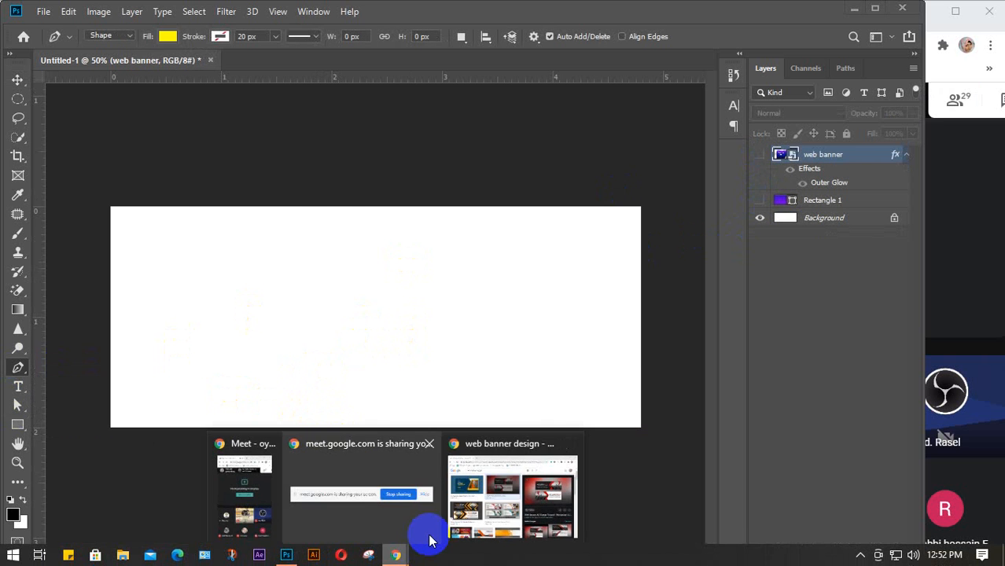
left_click(511, 488)
right_click(669, 242)
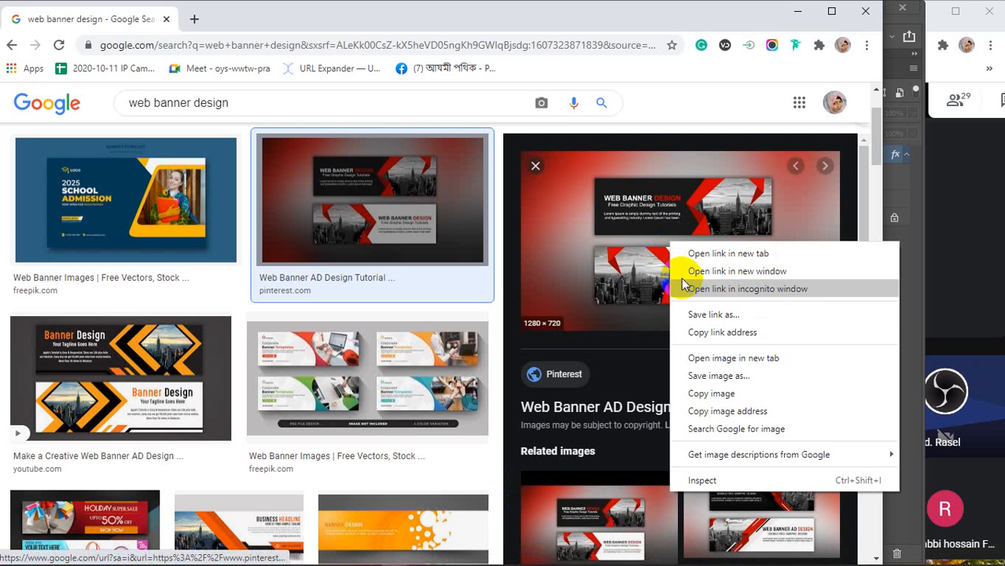
left_click(722, 393)
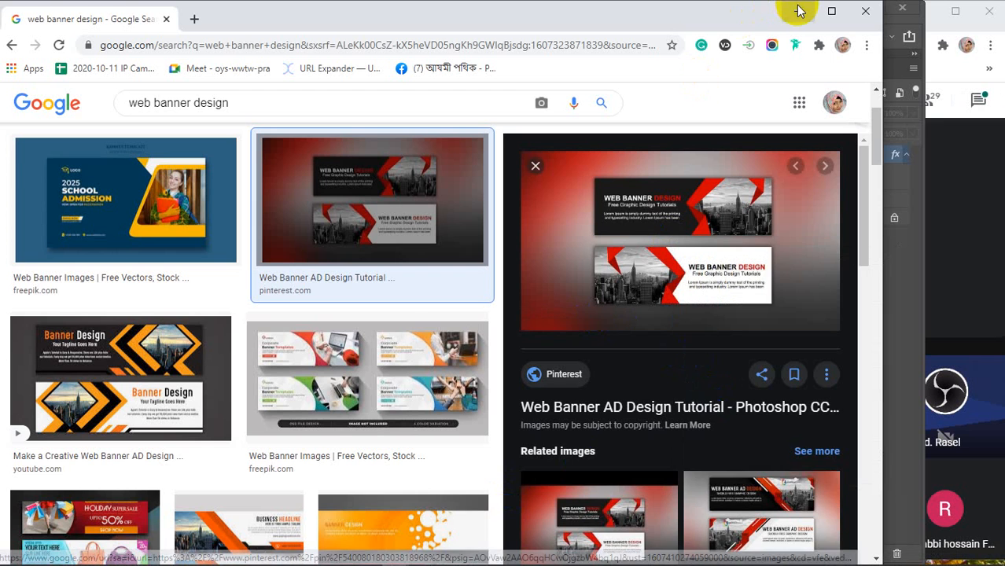
left_click(797, 11)
key("ctrl+v")
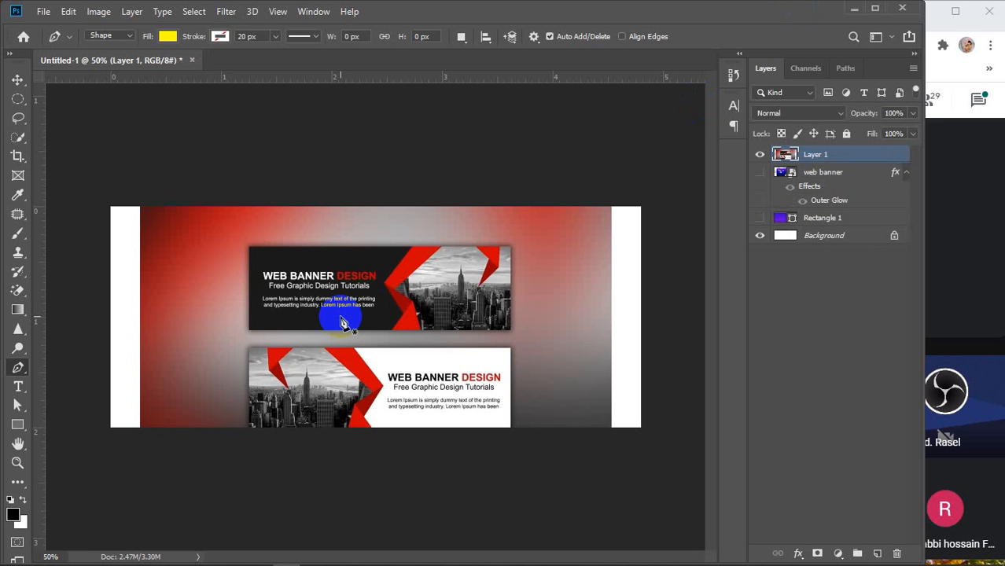
Scale the pasted reference image down to about a third of the canvas width and place it near the canvas's upper-left corner
key("ctrl+t")
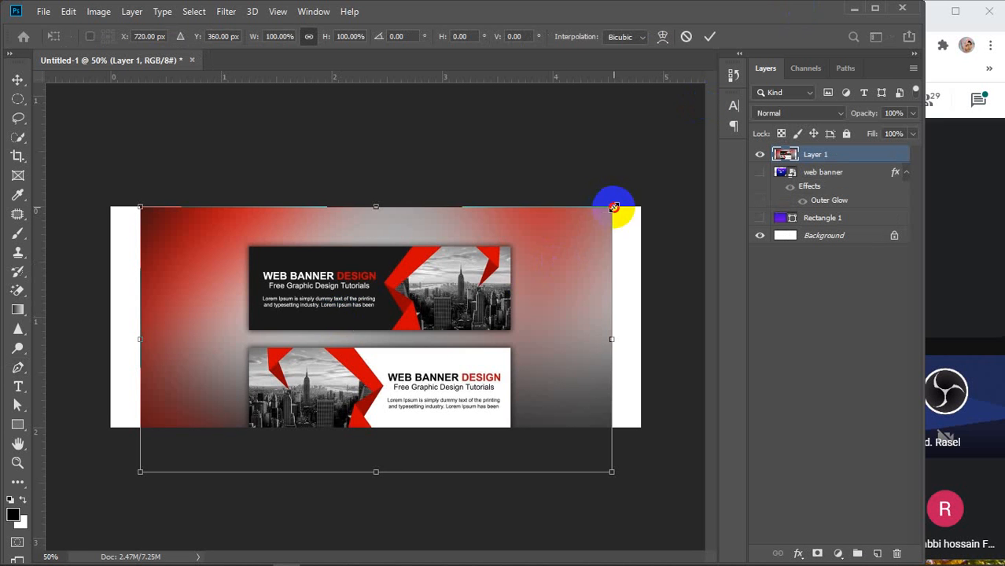
left_click_drag(613, 206, 335, 360)
left_click_drag(240, 409, 192, 257)
key("Return")
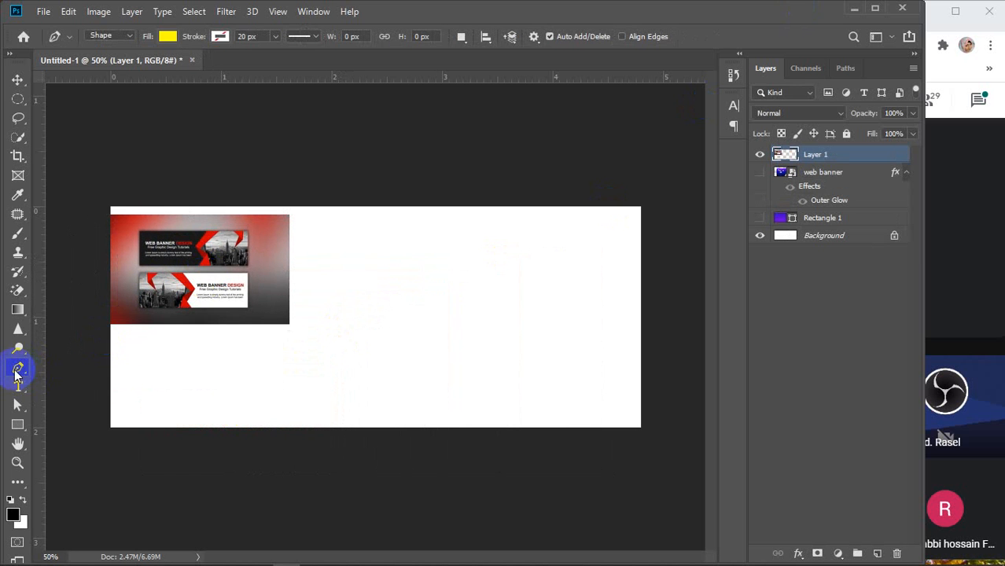
Draw a closed yellow triangle about 130 by 114 px with the Pen tool, its base on the canvas's bottom edge right of centre
left_click(17, 369)
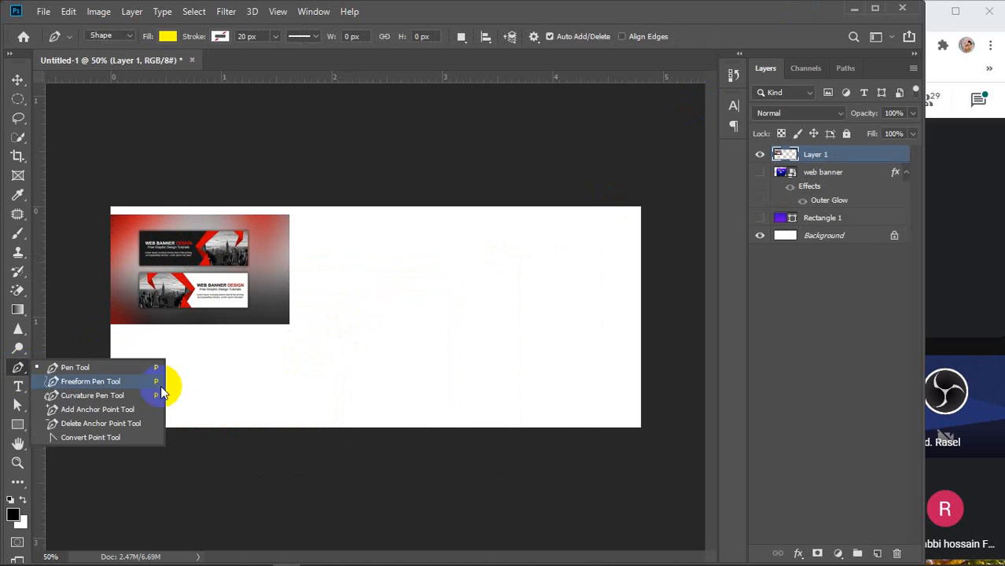
left_click(404, 432)
left_click(399, 426)
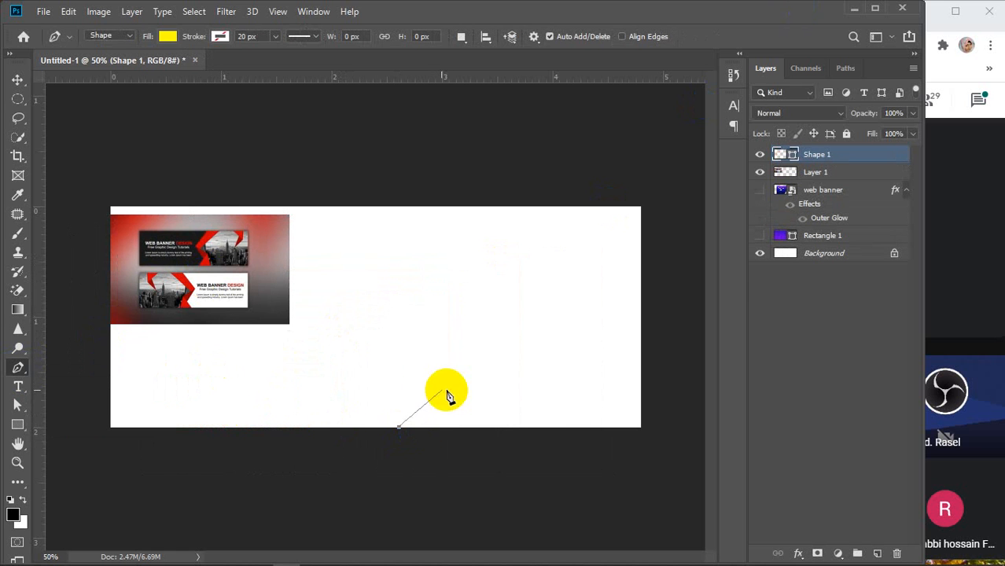
left_click(426, 387)
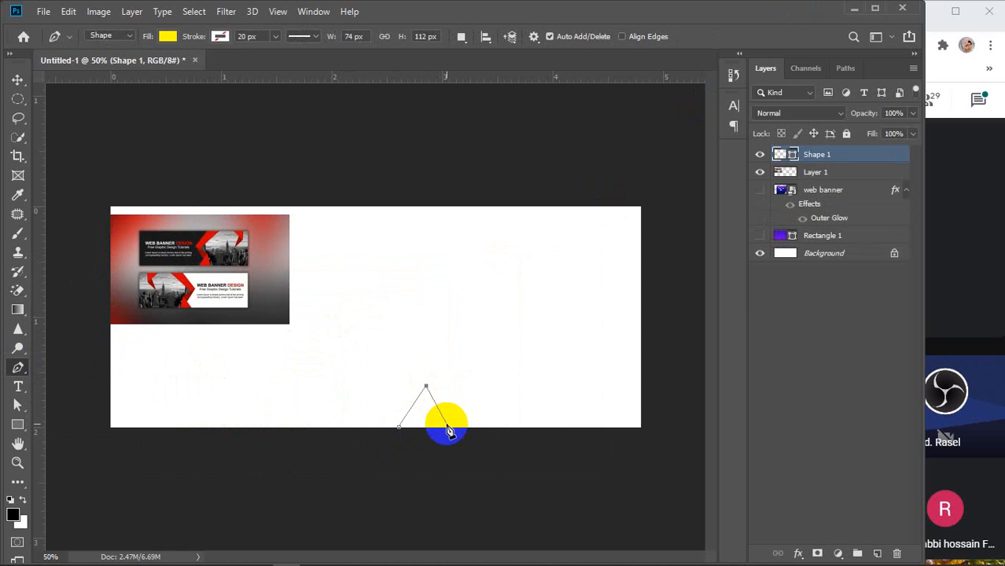
left_click(447, 430)
left_click(399, 427)
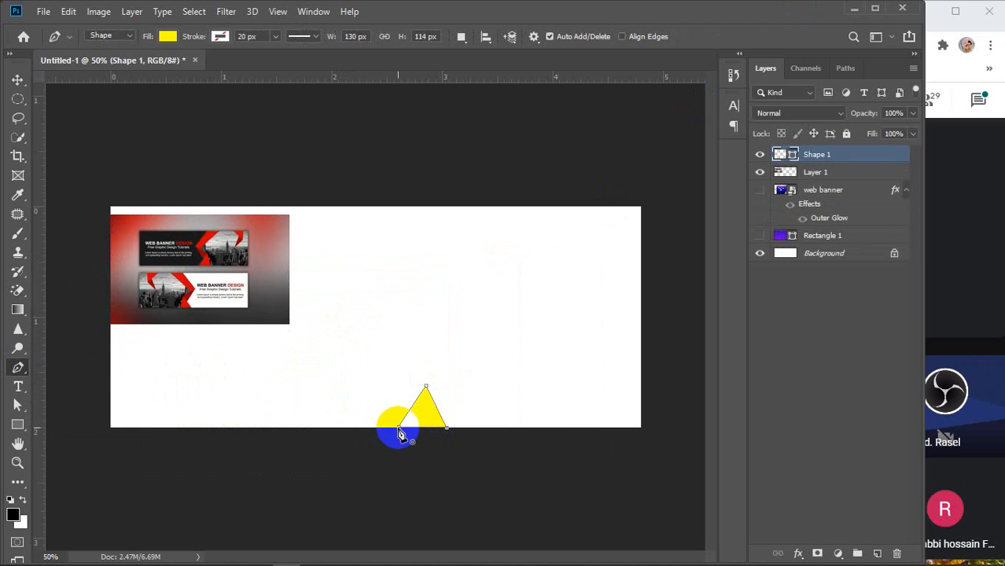
left_click(399, 428)
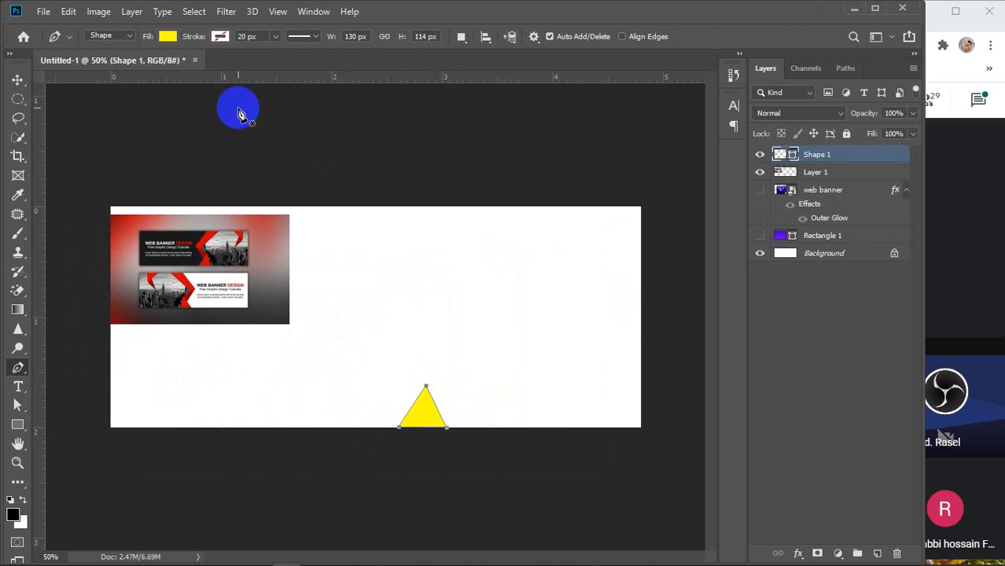
Change the fill of the triangle on the canvas's bottom edge from the swatches to bright red
left_click(166, 40)
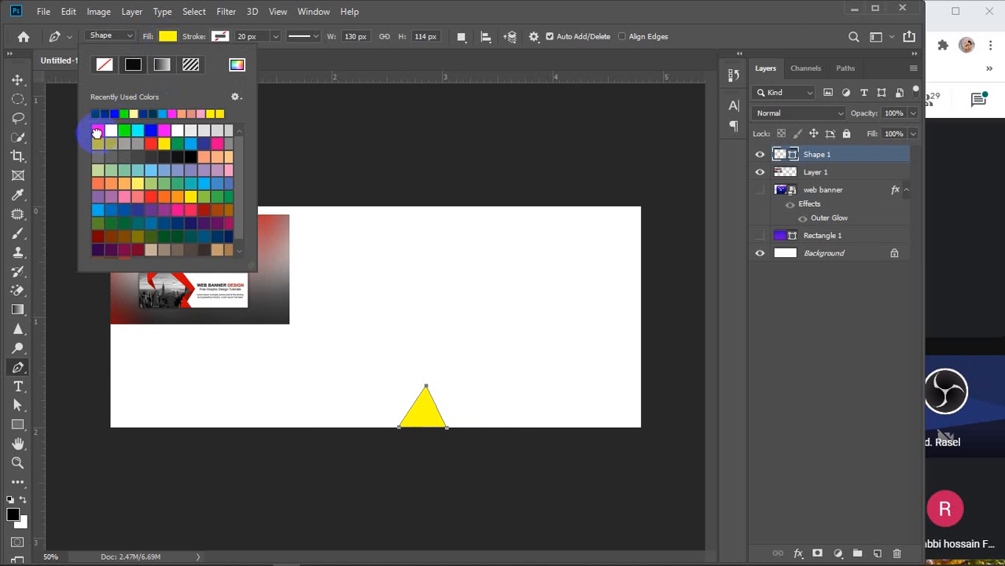
left_click(97, 131)
left_click(168, 36)
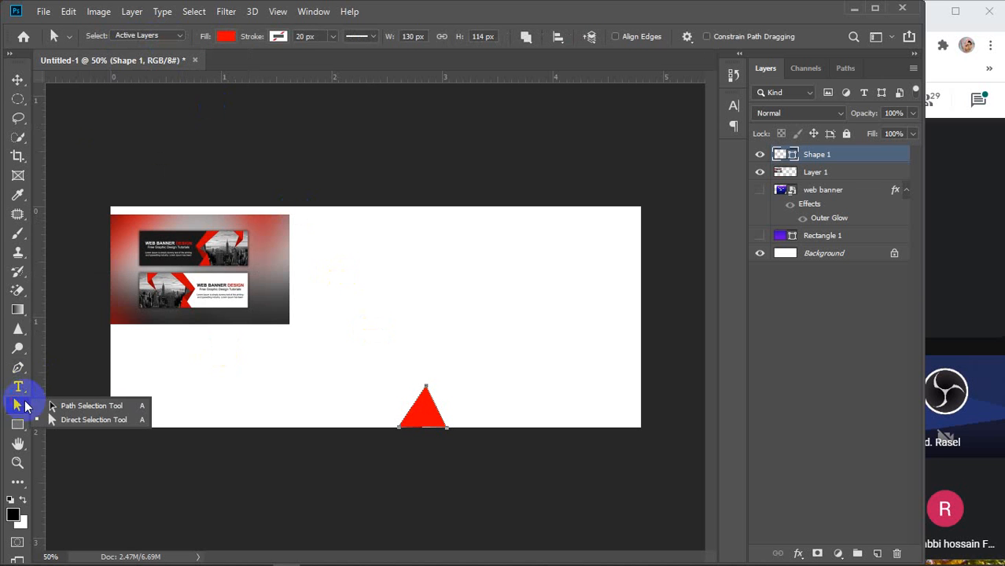
Align the red triangle's left base corner with the canvas's bottom edge and shift its apex left so the sides look even
left_click(74, 419)
scroll(445, 433, "up", 2)
scroll(446, 433, "up", 5)
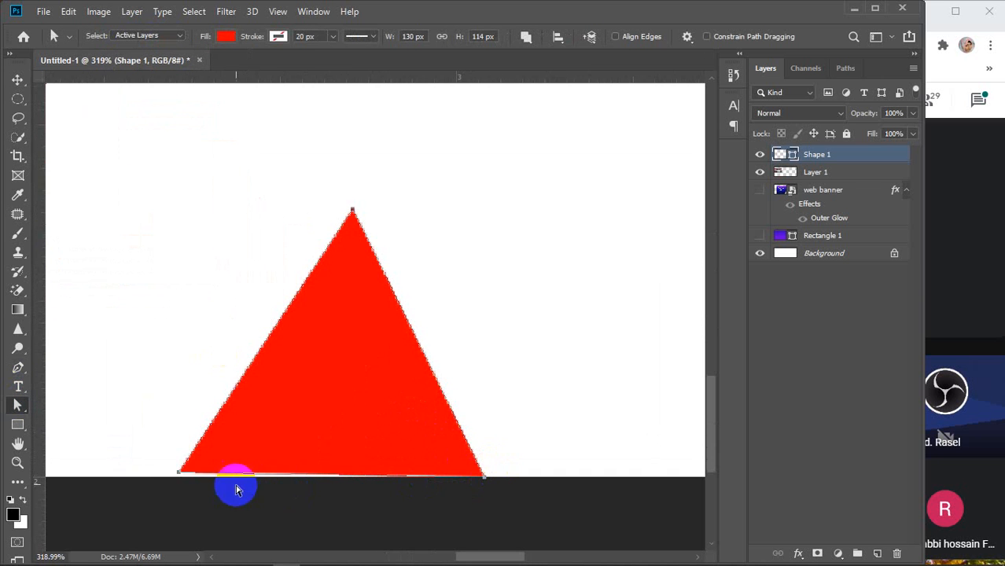
left_click(177, 478)
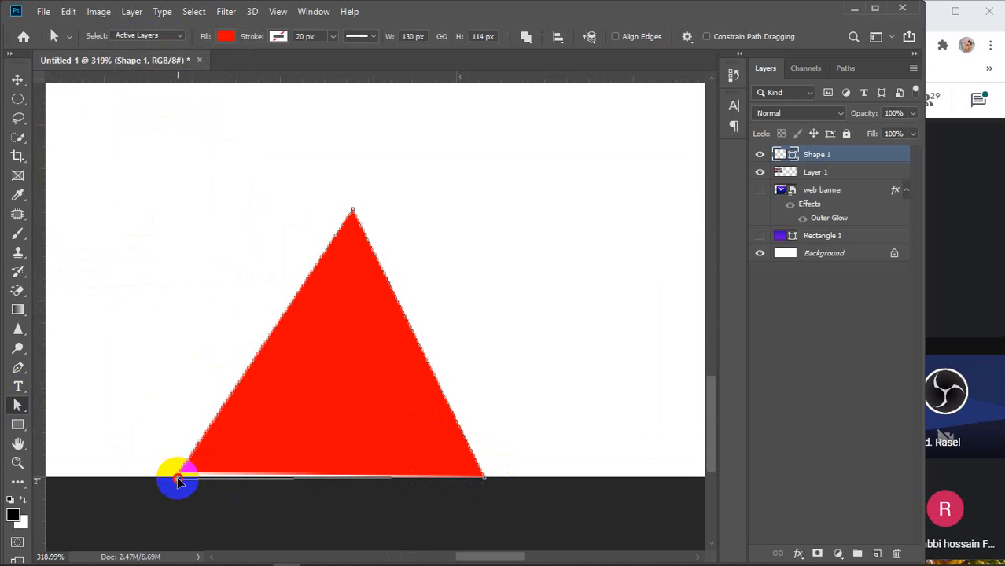
left_click_drag(178, 477, 177, 476)
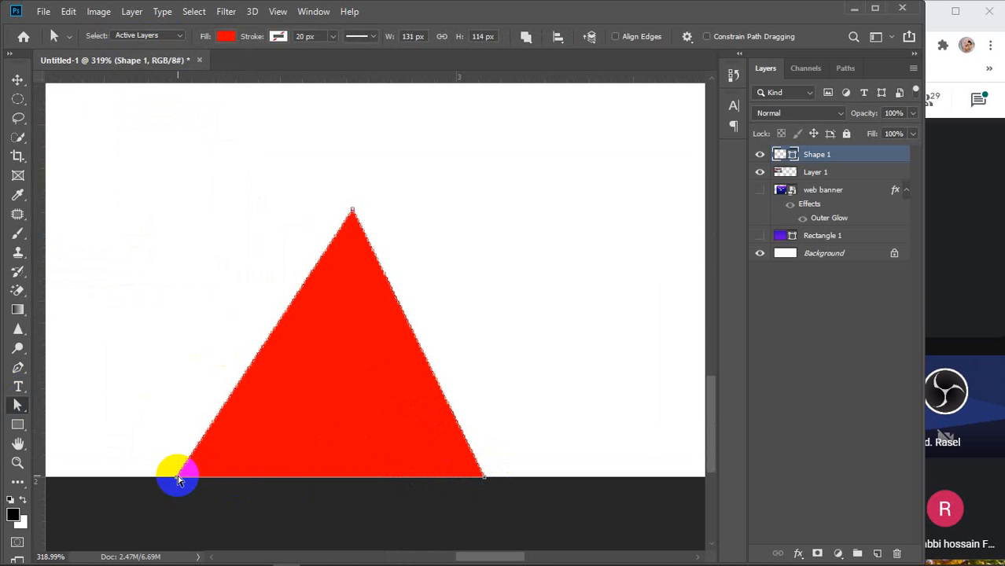
left_click(355, 214)
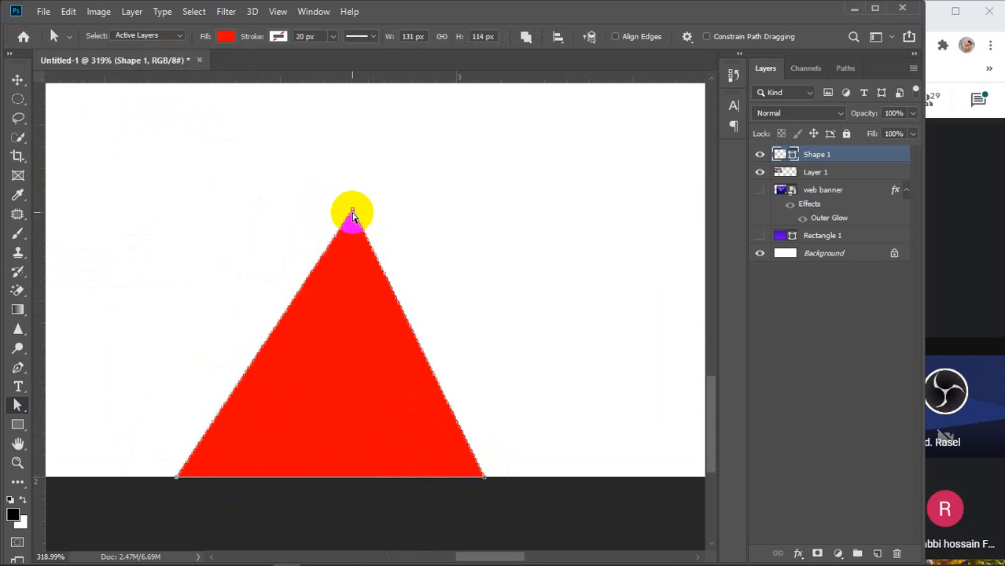
left_click_drag(352, 212, 327, 213)
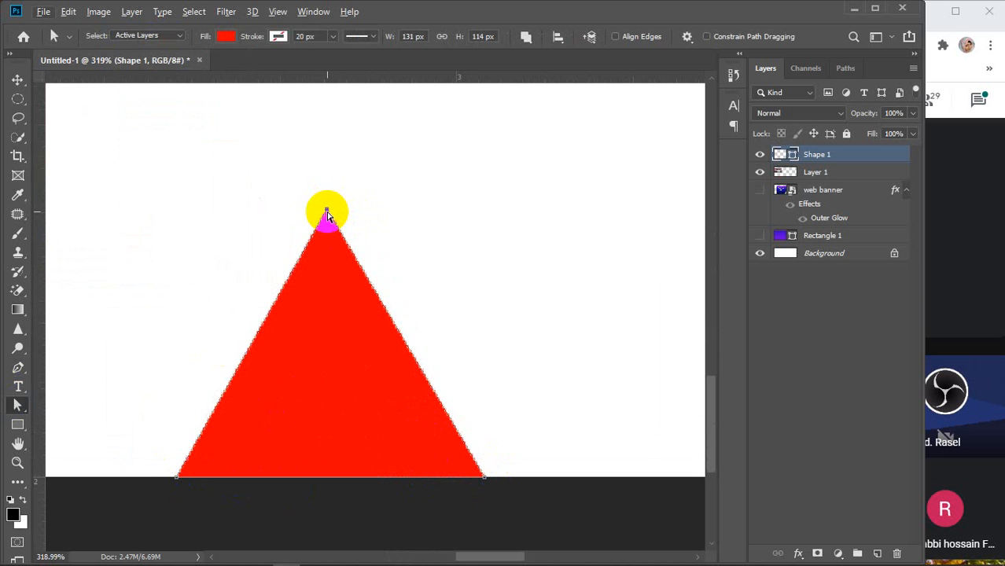
scroll(329, 214, "down", 5)
scroll(330, 214, "down", 3)
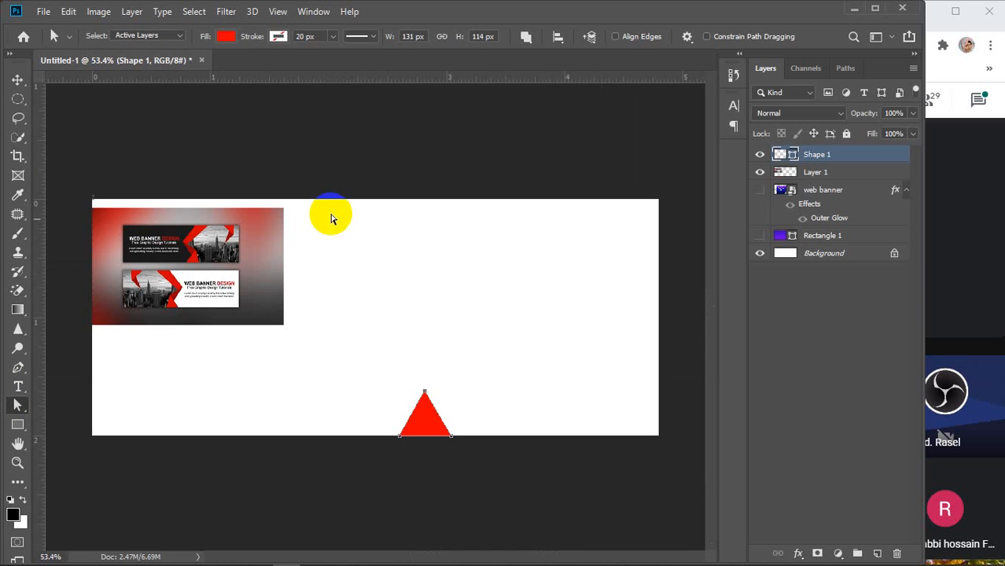
Draw a closed slanted triangle about 151 by 217 px with the Pen tool, running up and left from the red triangle's apex
left_click(18, 367)
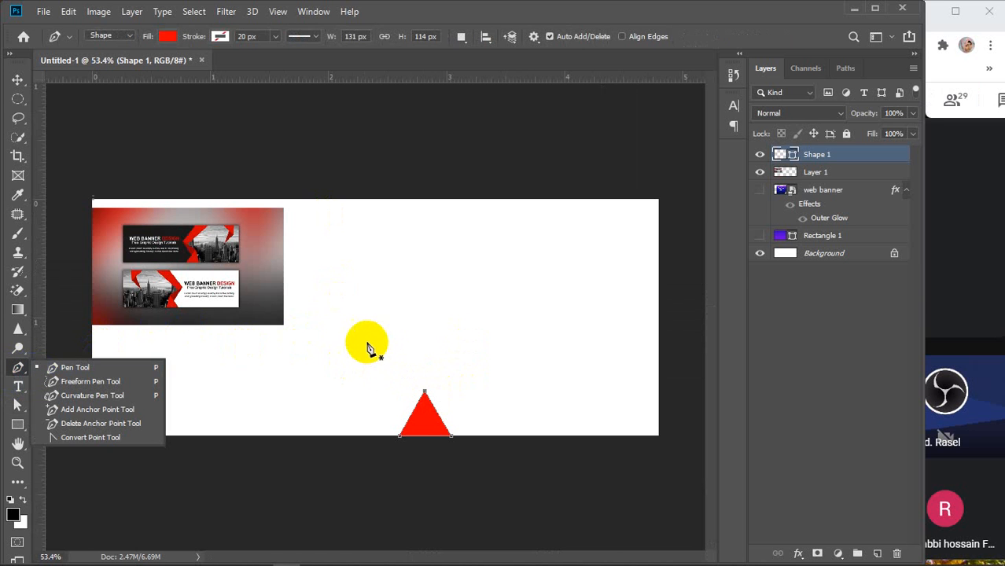
left_click(366, 343)
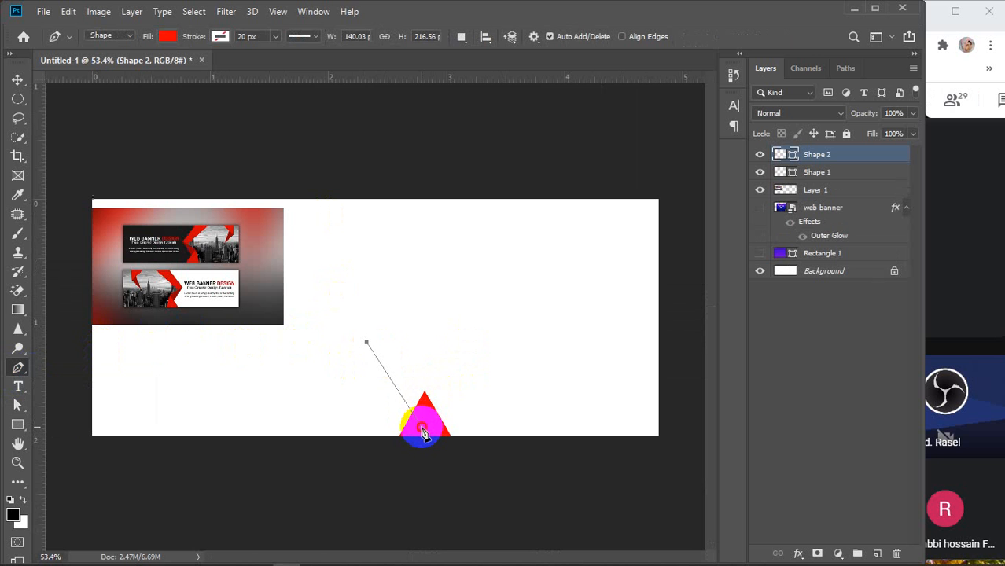
left_click(421, 429)
left_click(426, 393)
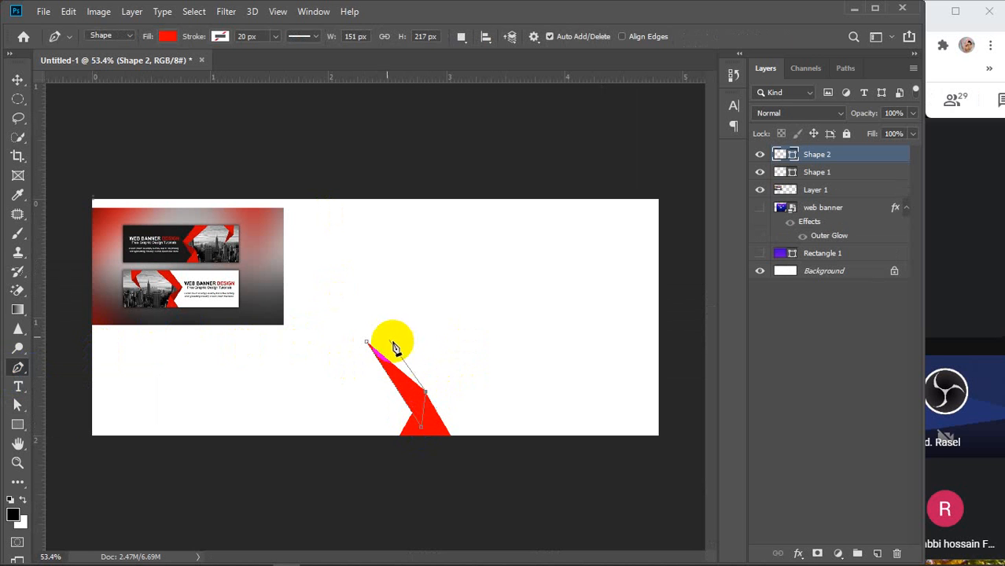
left_click(366, 344)
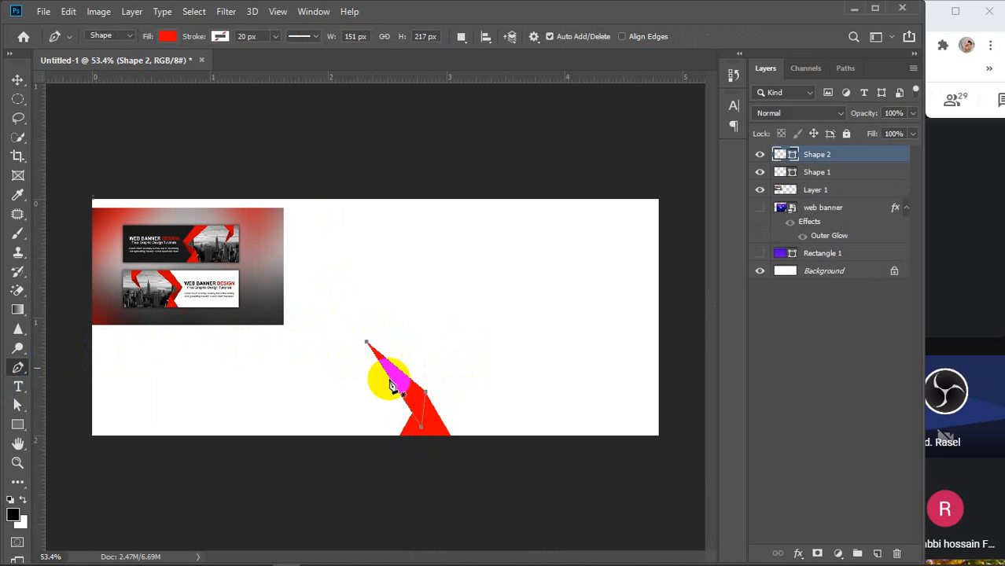
Set the slanted triangle's fill to a darker red with the color picker
left_click(169, 37)
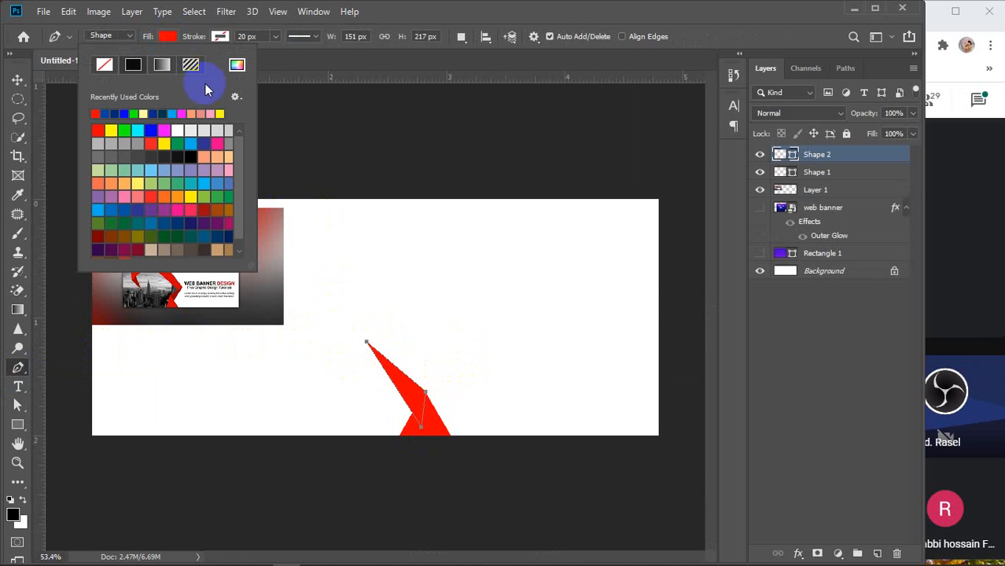
left_click(236, 64)
left_click_drag(776, 233, 779, 244)
left_click(921, 174)
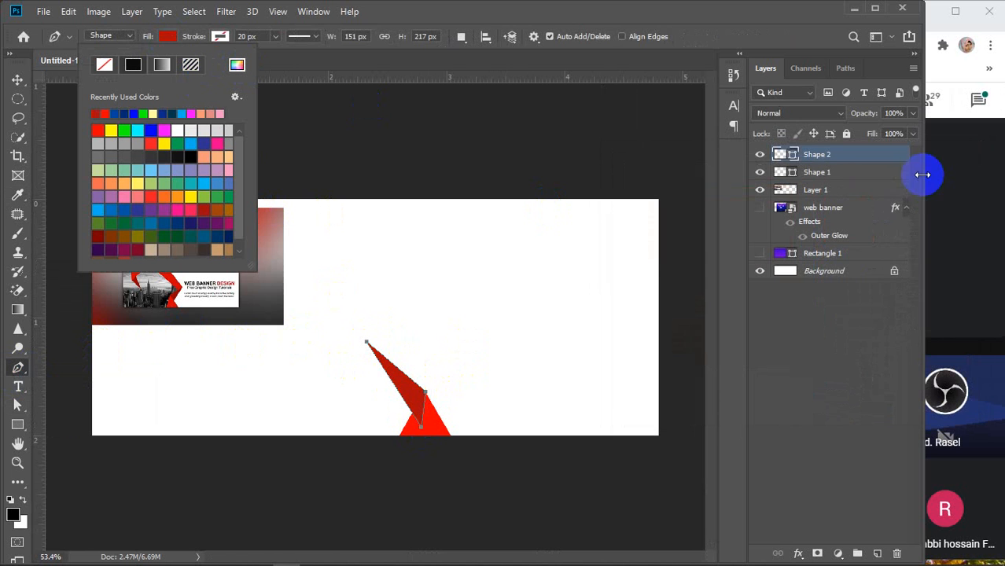
left_click(168, 37)
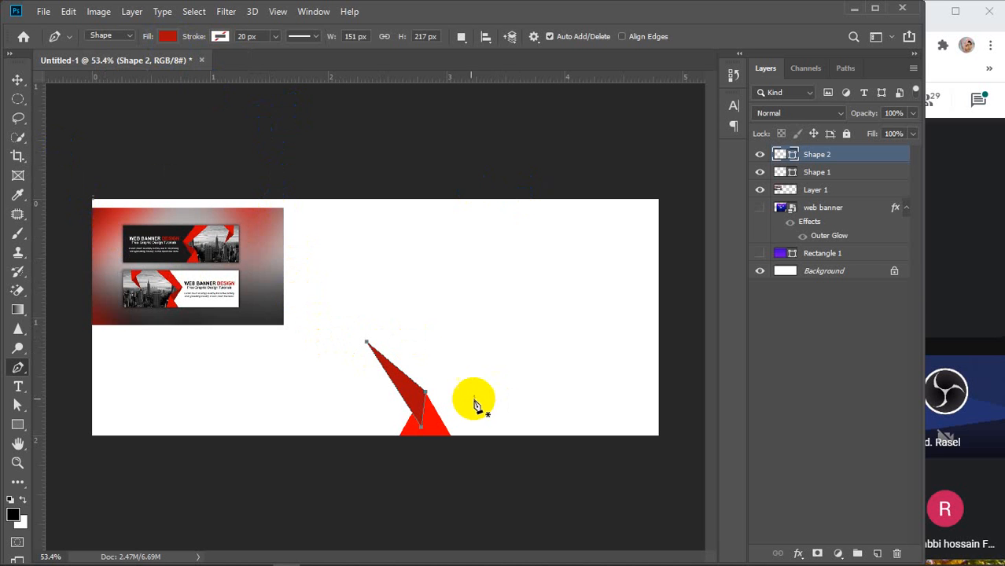
Draw a four-sided band about 319 by 400 px with the Pen tool, from the dark triangle's upper tip to the canvas's top edge
left_click(423, 202)
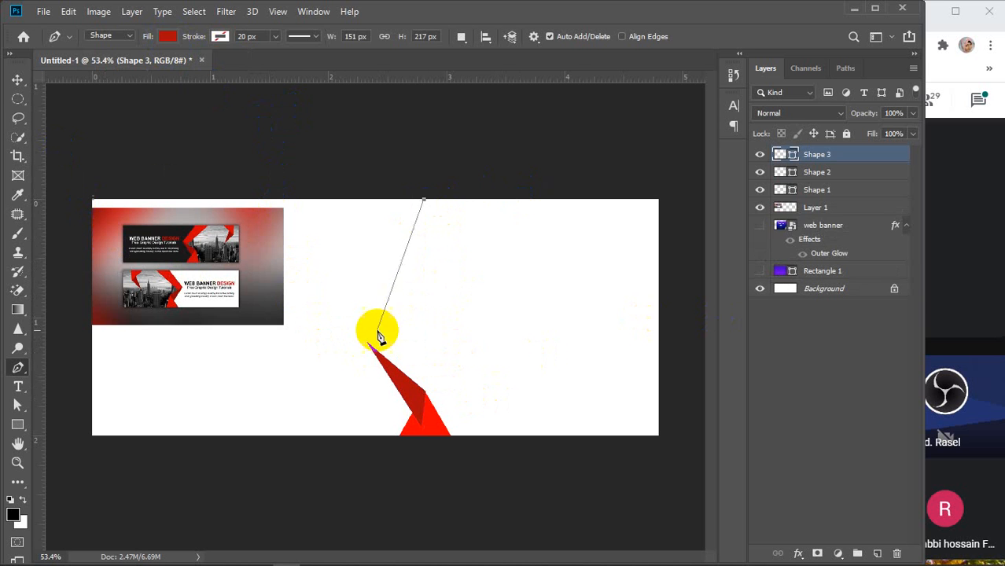
left_click(367, 344)
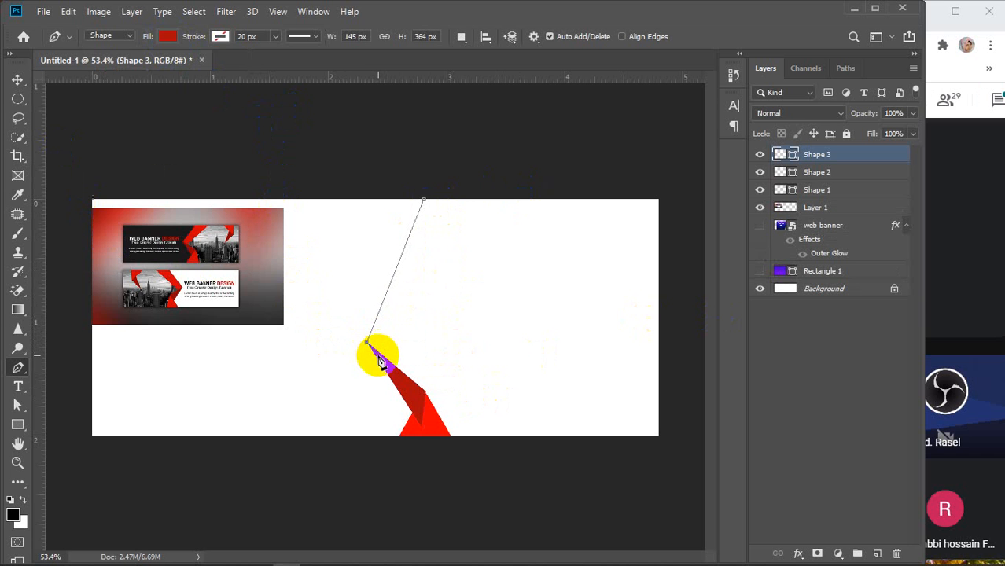
left_click(380, 358)
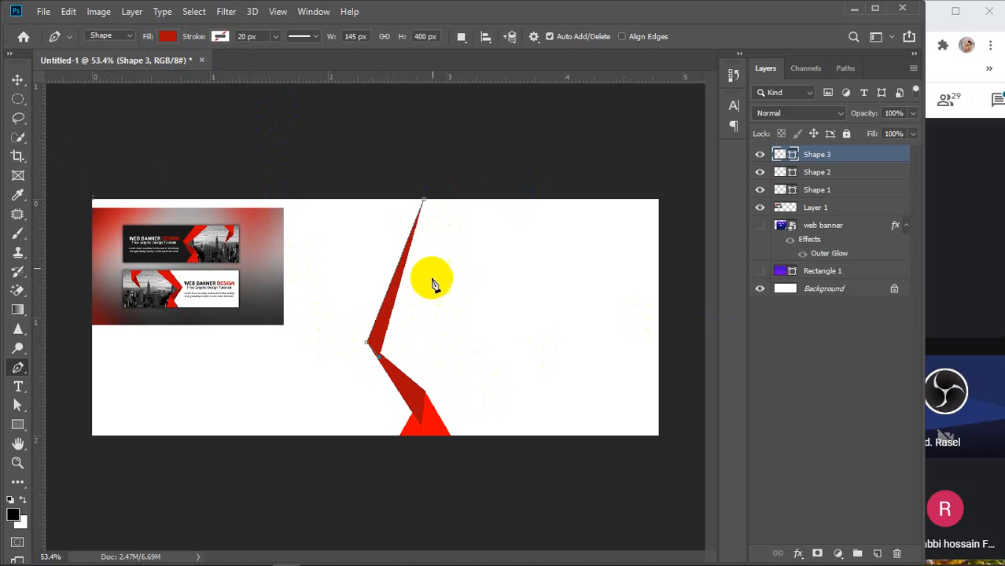
left_click(492, 202)
left_click(425, 201)
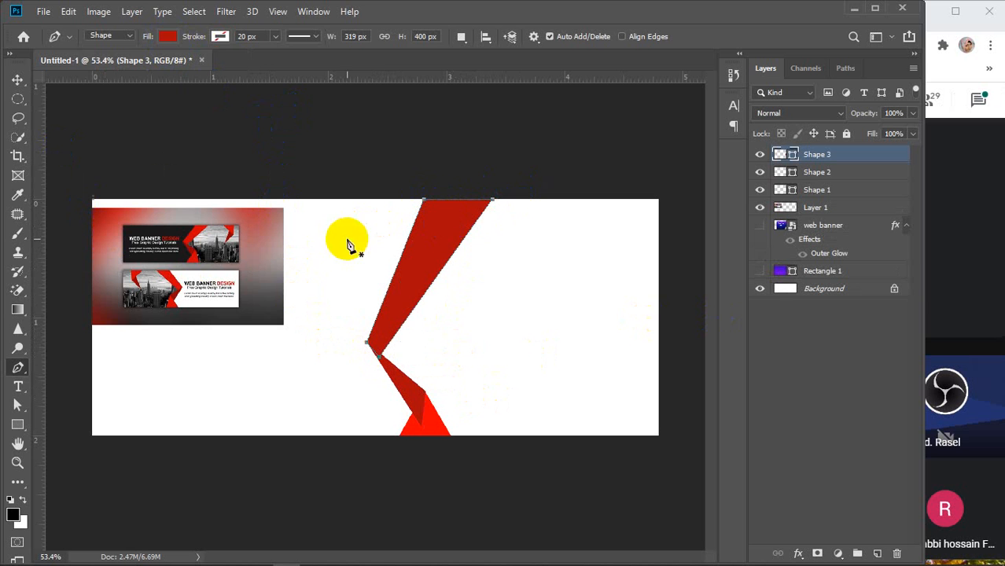
Set the long upper band's fill to bright red ff0000 with the color picker
left_click(167, 36)
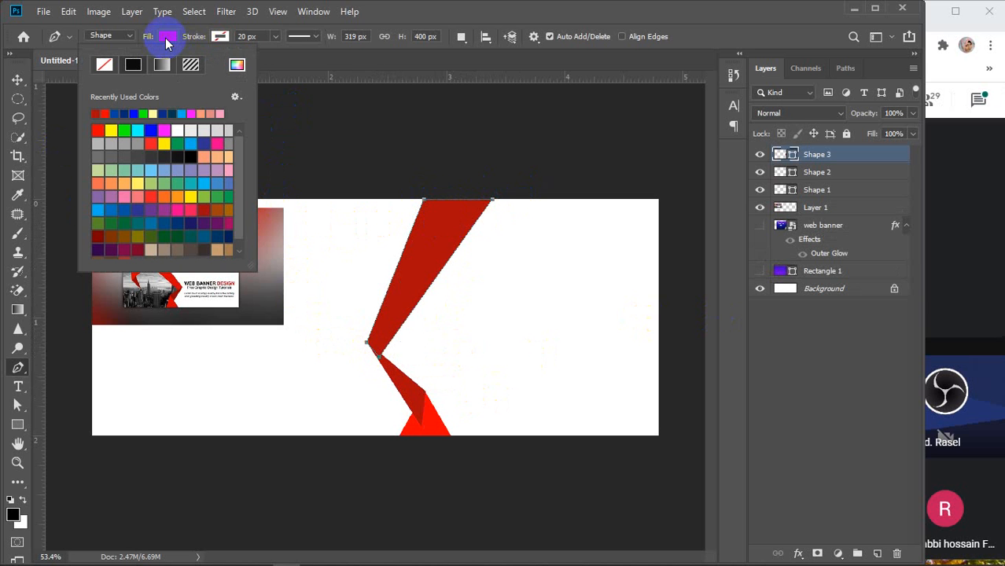
left_click(234, 66)
left_click_drag(766, 228, 790, 183)
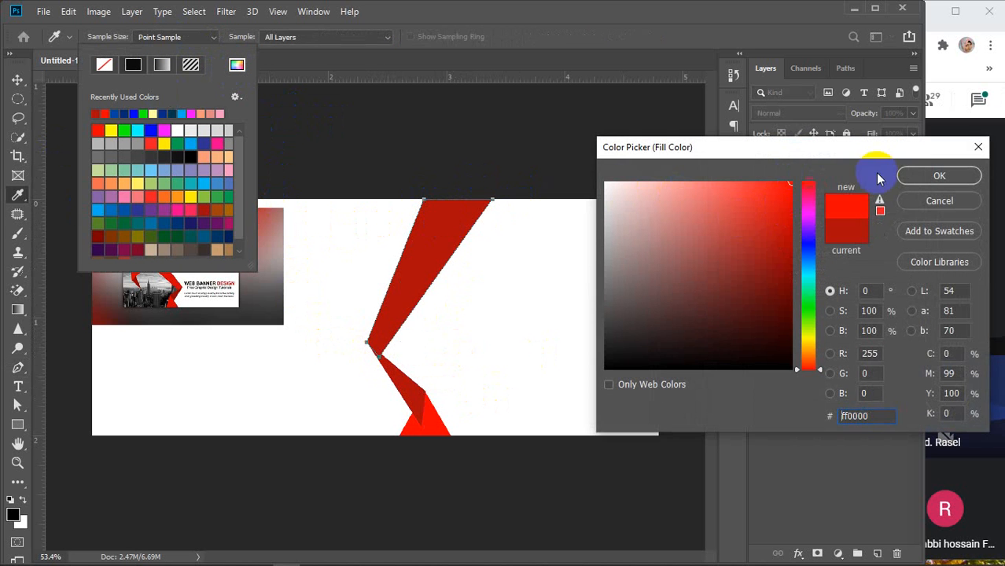
left_click(937, 176)
left_click(168, 35)
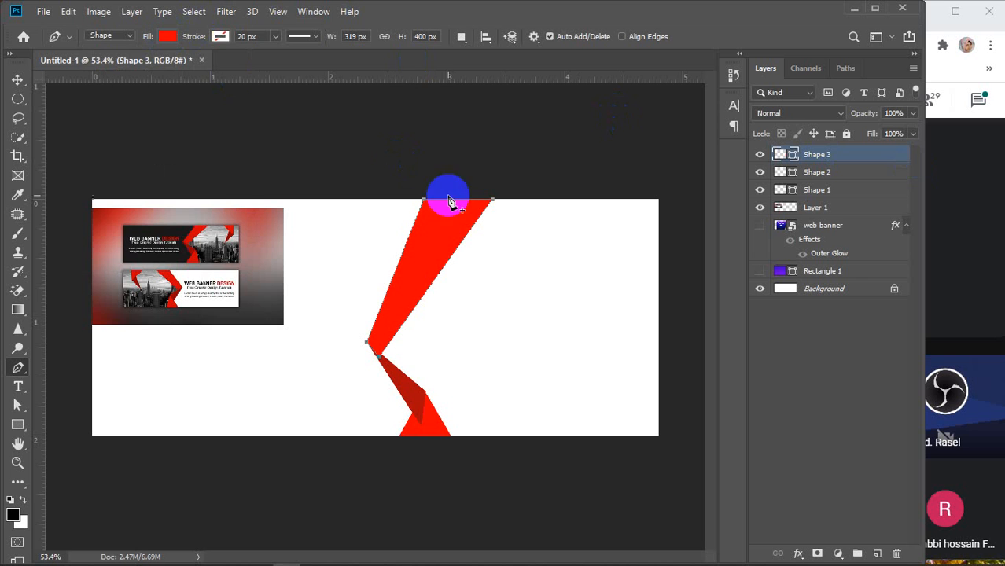
Draw a closed red triangle about 121 by 114 px with the Pen tool, hanging from the canvas's top edge right of the band
left_click(539, 201)
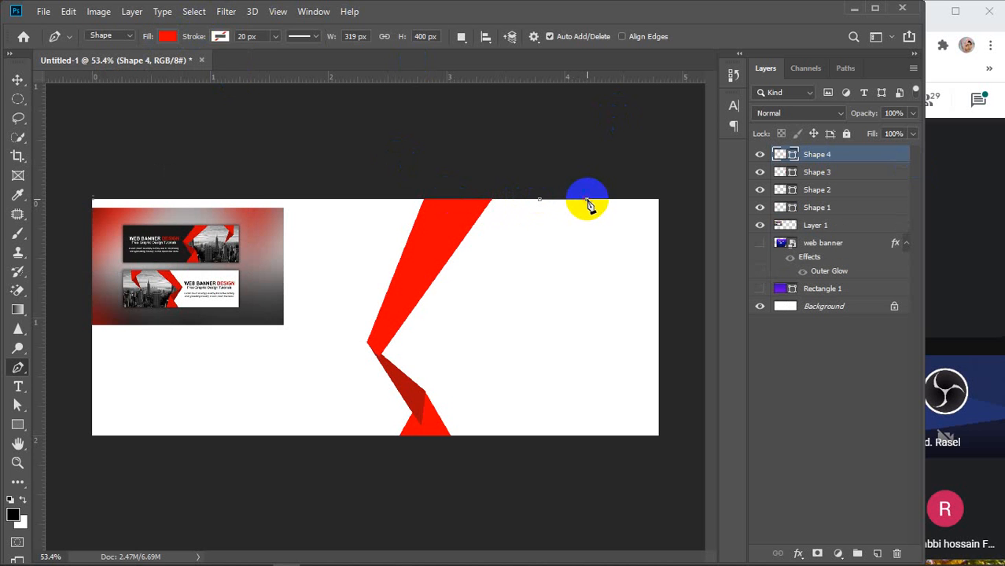
left_click(586, 200)
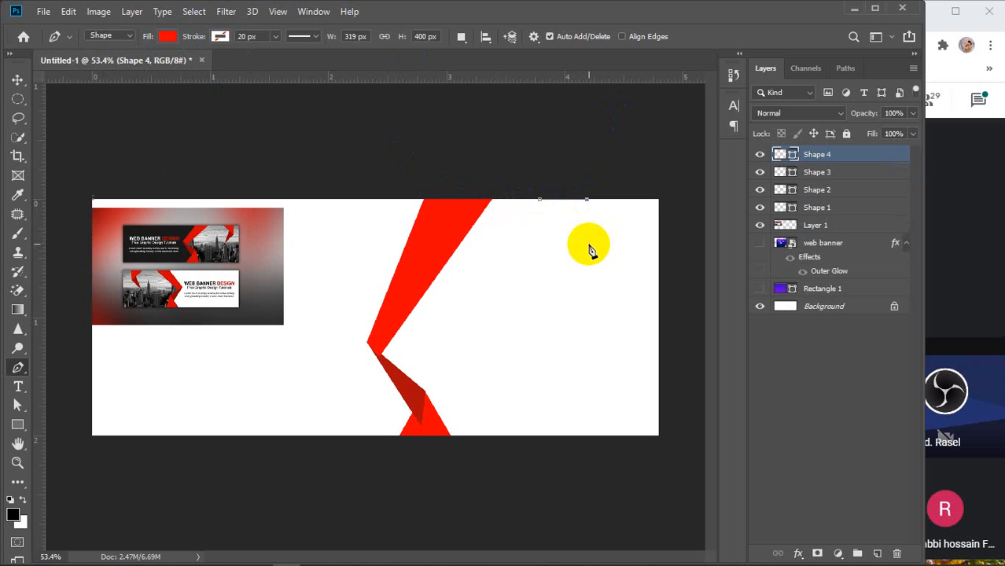
left_click(587, 244)
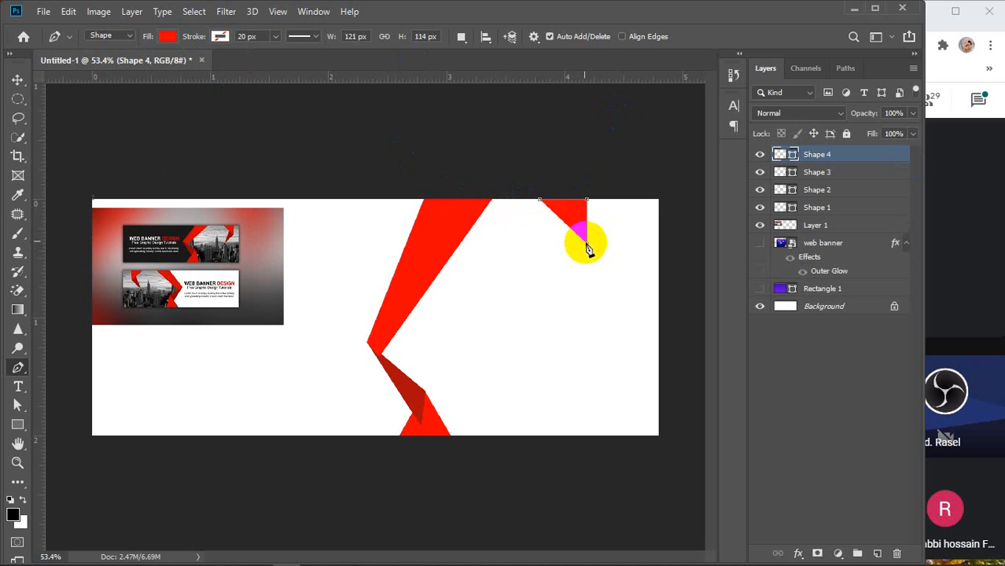
left_click(540, 201)
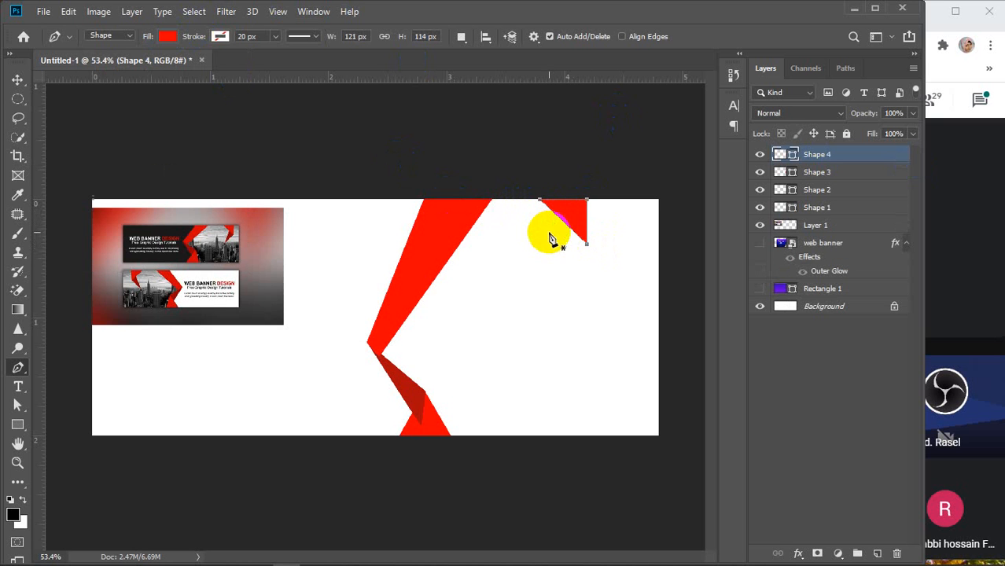
Draw a closed triangle about 105 by 189 px with the Pen tool, pointing down-left from the top-edge triangle's lower corner
left_click(545, 288)
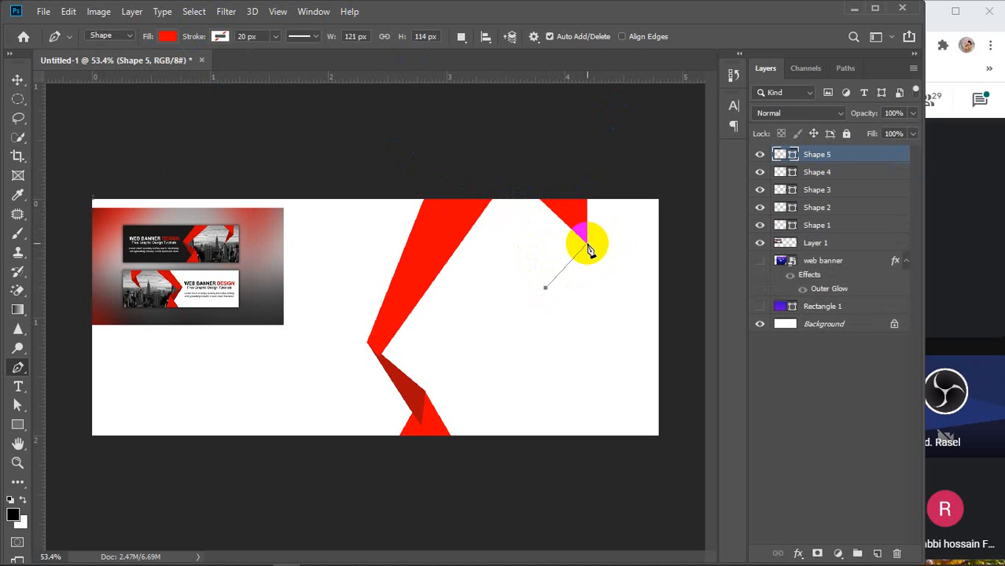
left_click(586, 244)
left_click(567, 215)
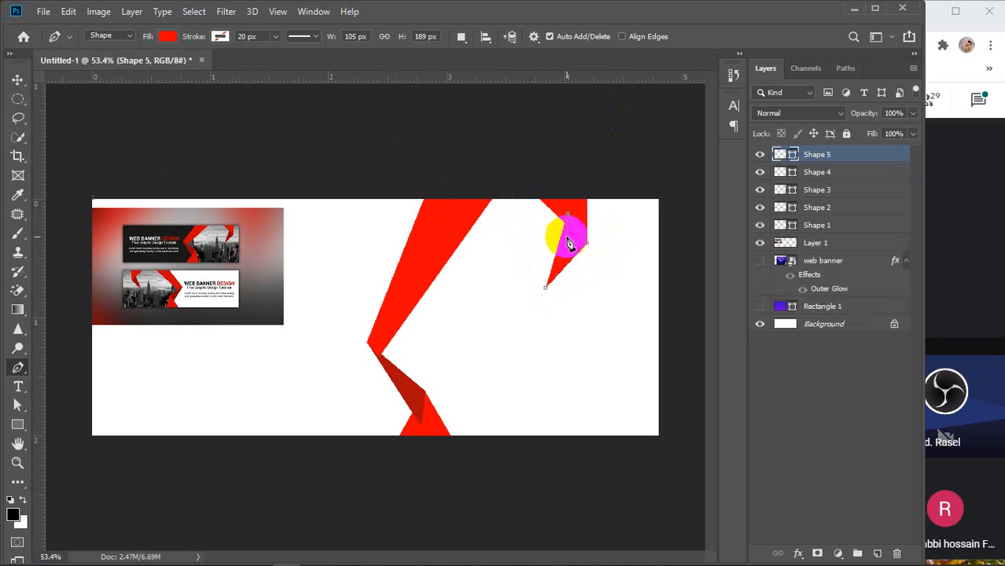
left_click(547, 288)
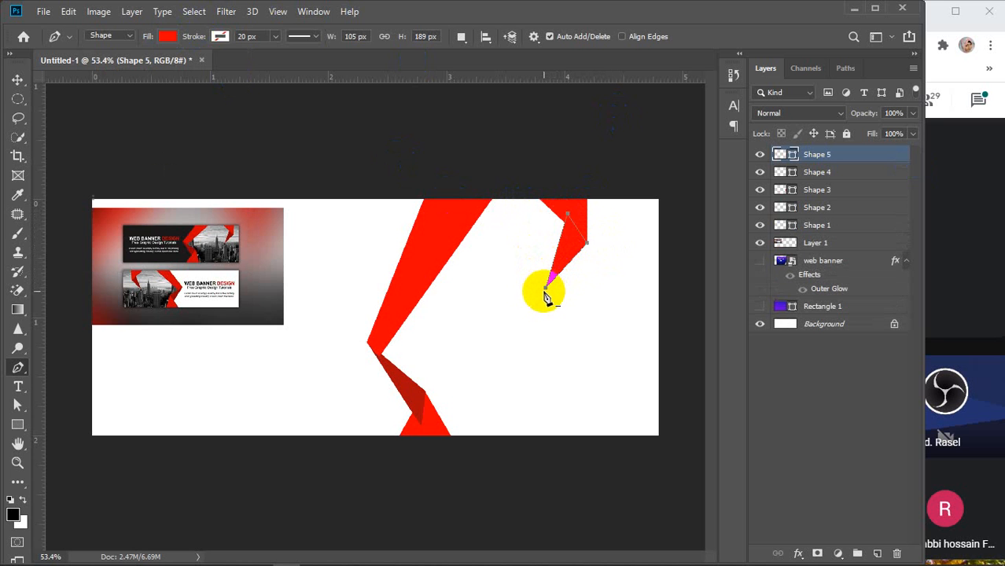
Set the down-left pointing triangle's fill to a darker red with the color picker
left_click(168, 36)
left_click(237, 64)
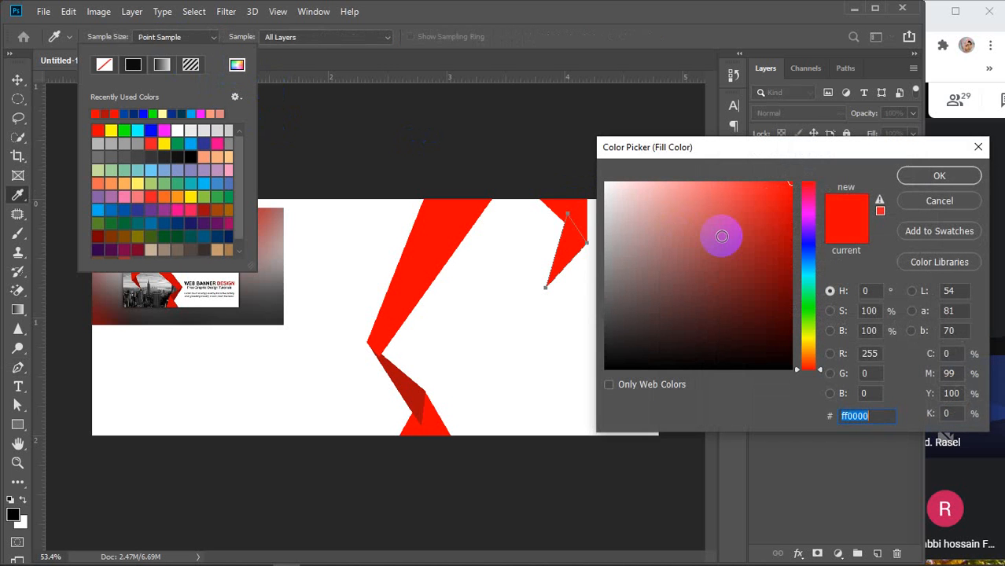
left_click(781, 246)
left_click(911, 177)
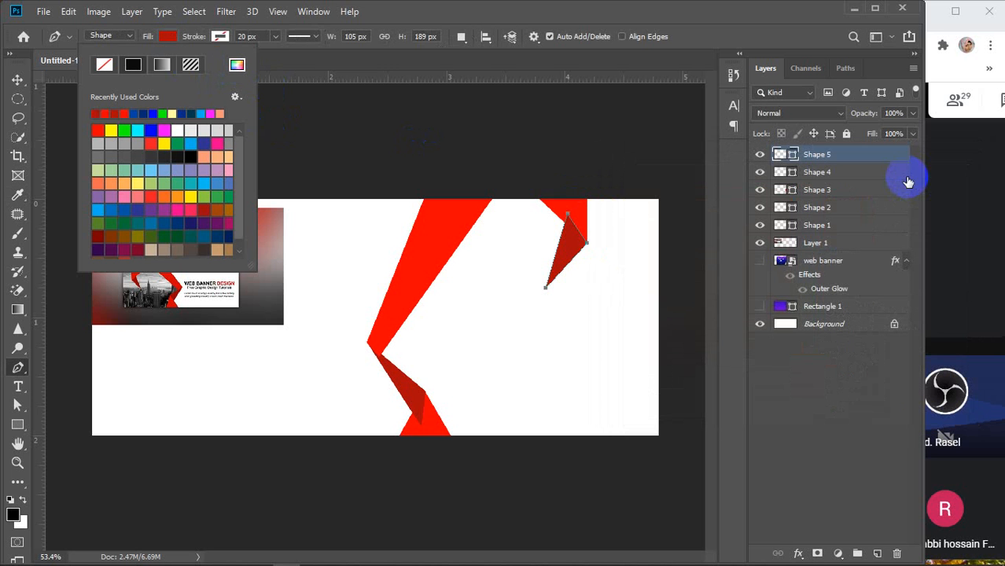
Move the bottom triangle's layer, Shape 1, to the top of the layer stack, and select the long upper band
left_click(18, 80)
left_click(523, 313)
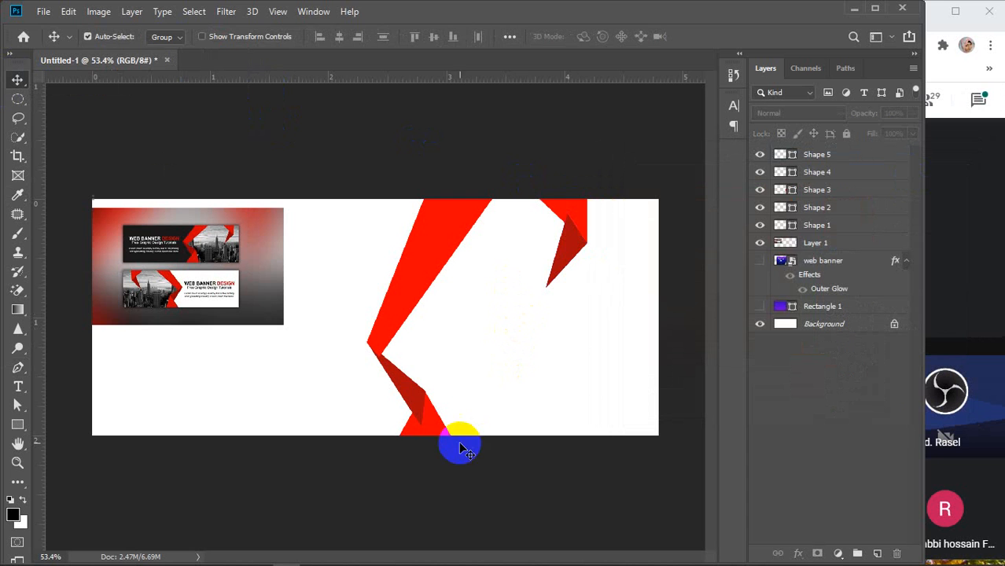
left_click(433, 427)
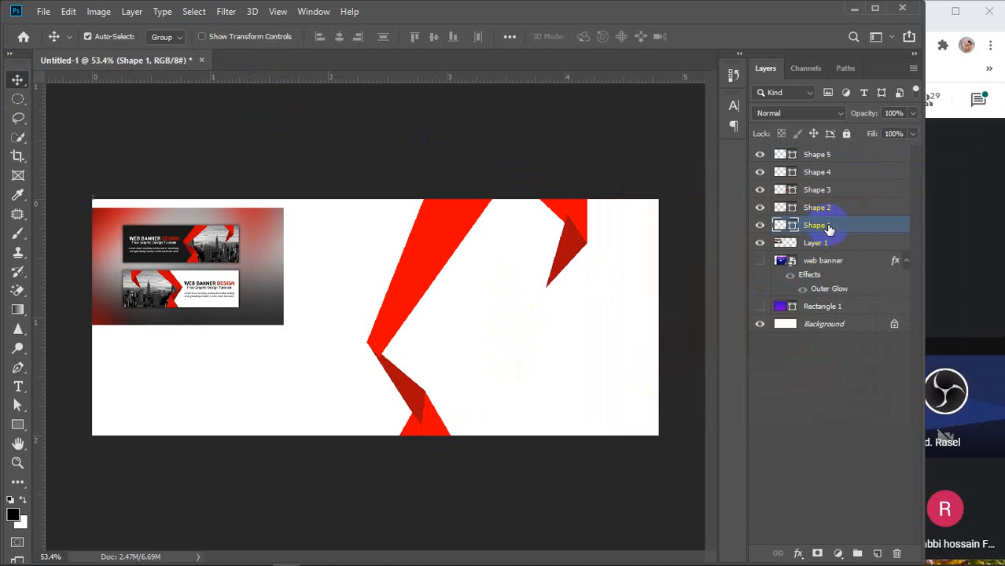
left_click_drag(831, 226, 834, 155)
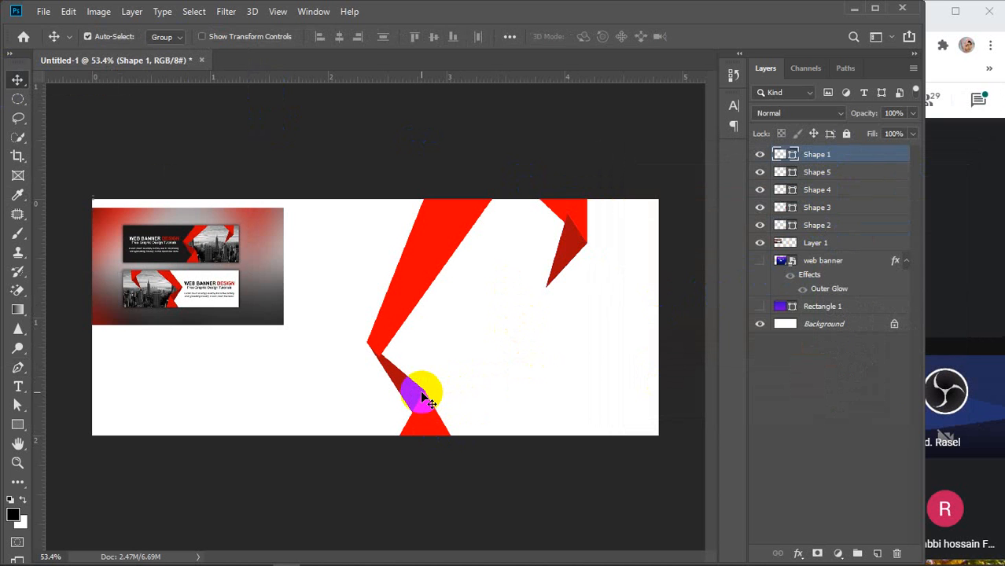
left_click(446, 229)
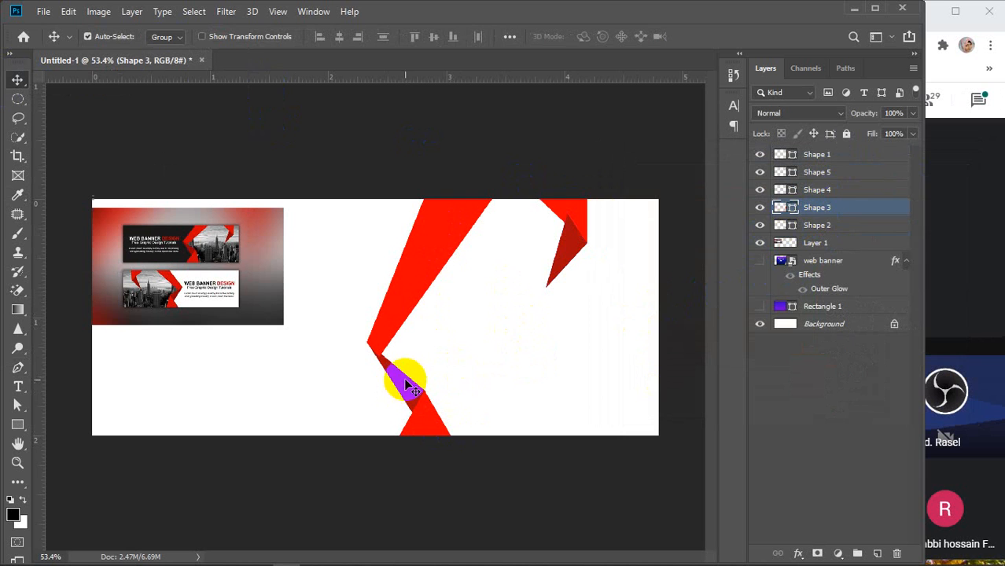
Reorder the darker fold layers: place Shape 3 directly below Shape 2, and Shape 5 directly below Shape 4
left_click(759, 225)
left_click(759, 225)
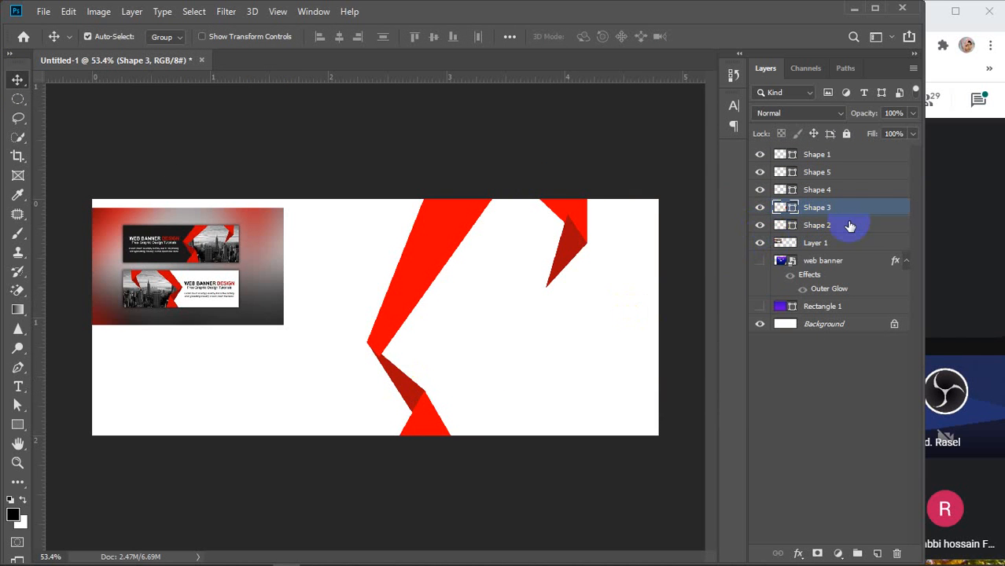
left_click_drag(848, 208, 846, 232)
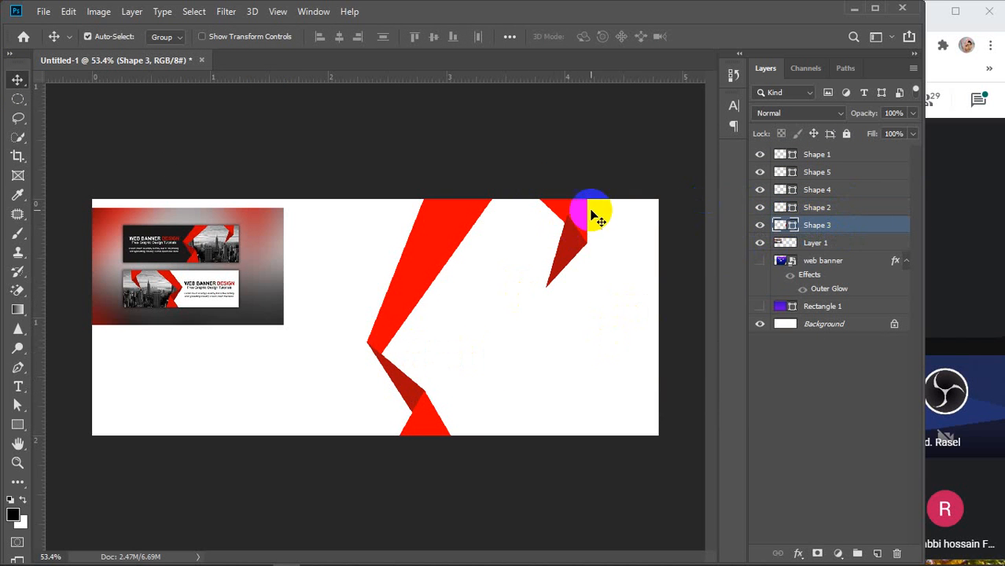
left_click(571, 269)
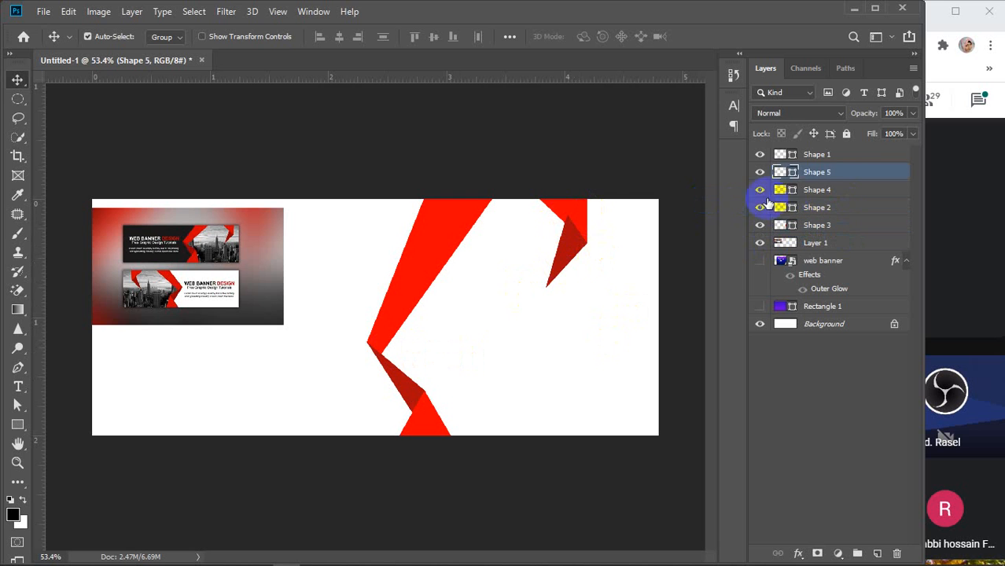
left_click(588, 211)
left_click_drag(838, 172, 840, 203)
left_click(602, 388)
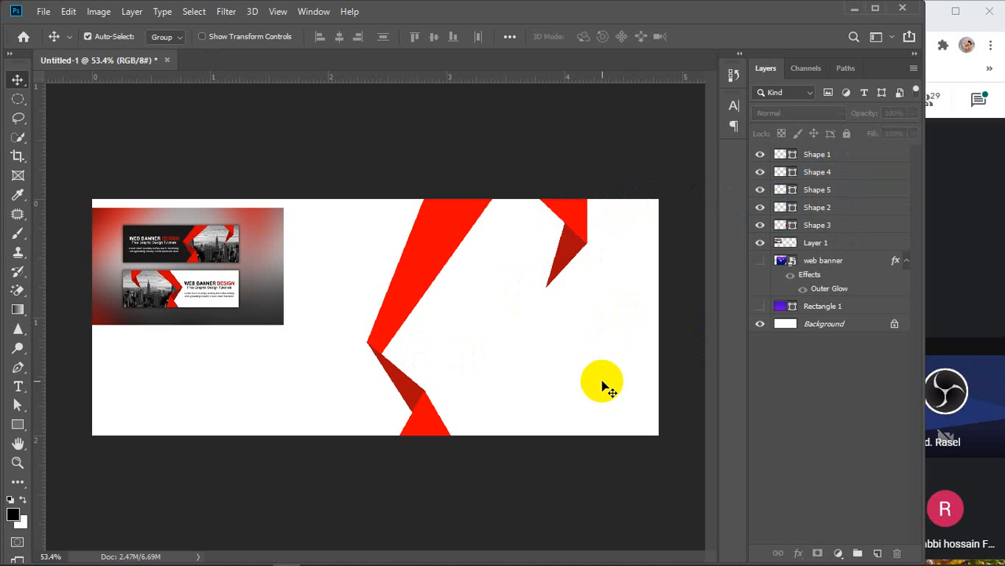
Group all the red ribbon shapes and move the group horizontally about 0.33 in to the right
left_click_drag(340, 163, 620, 464)
key("ctrl+g")
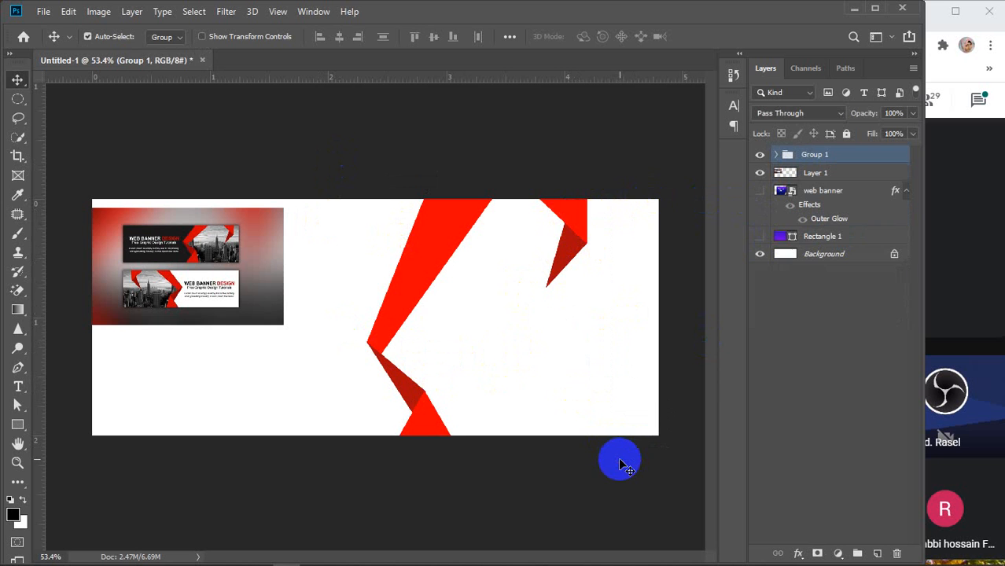
left_click(460, 325)
left_click_drag(421, 262, 460, 254)
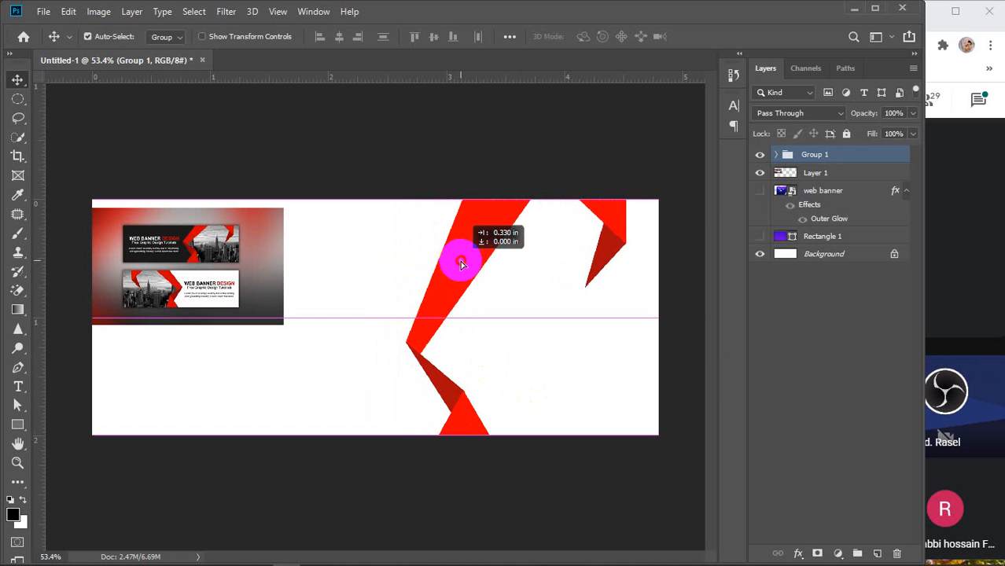
Enlarge the reference image on Layer 1 to about 330% and position it so the whole dark banner lies inside the canvas
left_click_drag(249, 251, 304, 261)
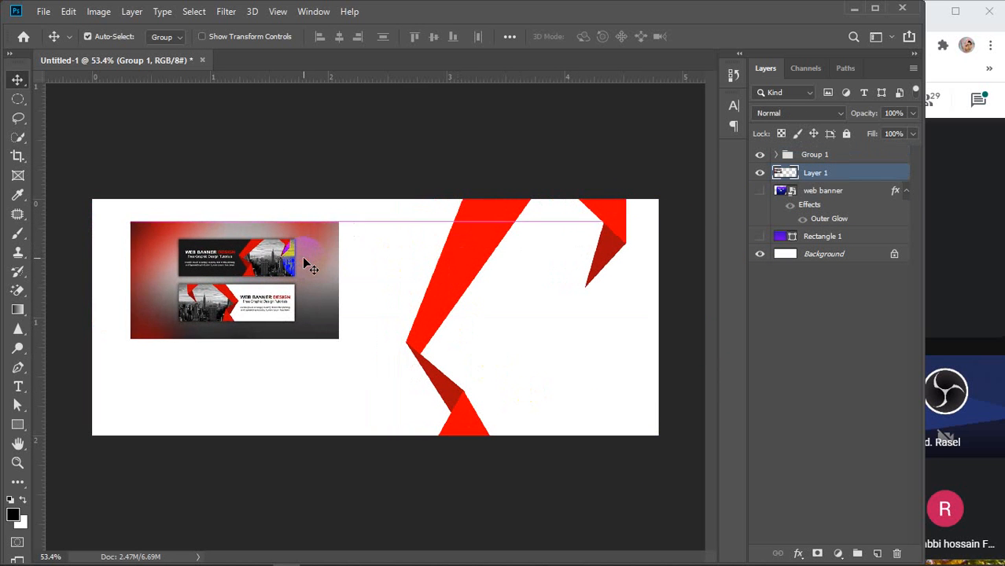
key("ctrl+t")
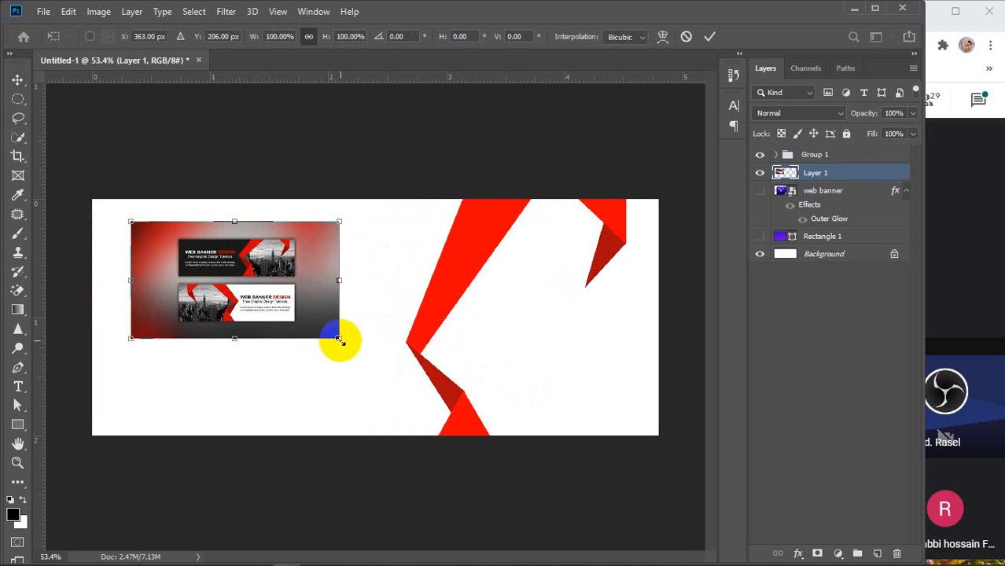
left_click_drag(337, 337, 391, 400)
left_click_drag(287, 302, 269, 293)
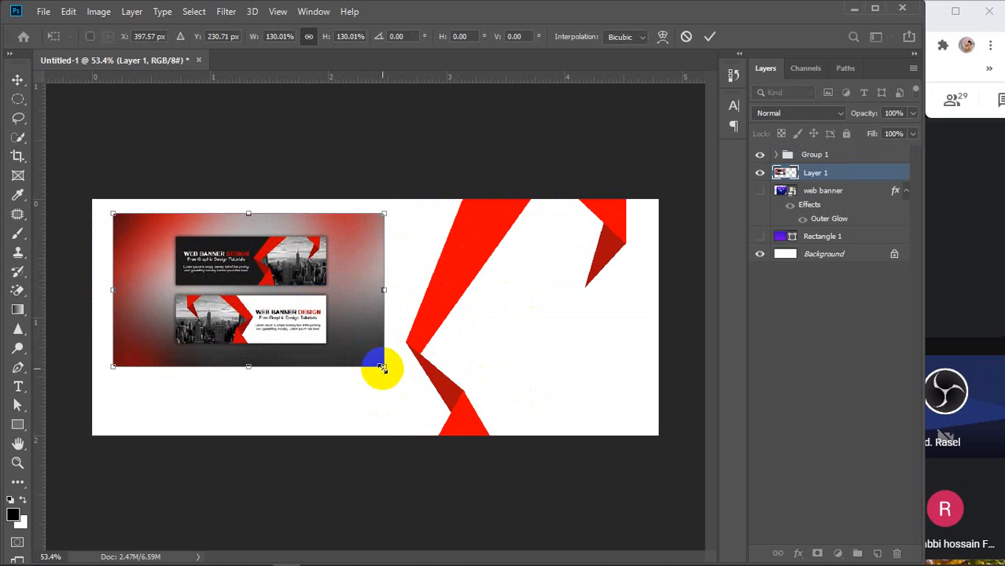
left_click_drag(378, 370, 672, 509)
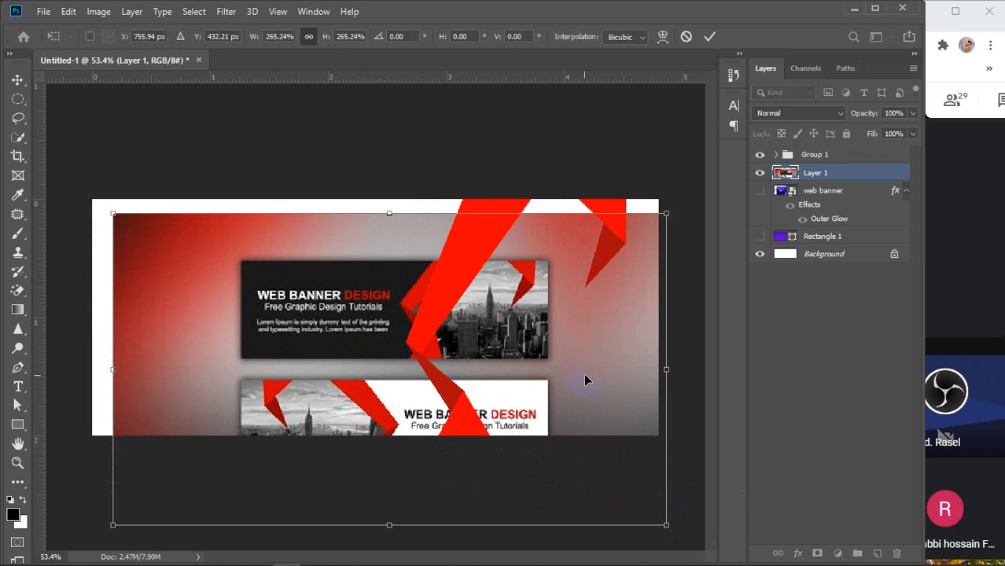
mouse_move(585, 374)
left_mouse_down()
mouse_move(561, 340)
mouse_move(579, 360)
left_mouse_up()
left_click_drag(731, 533, 771, 546)
left_click_drag(545, 393, 268, 393)
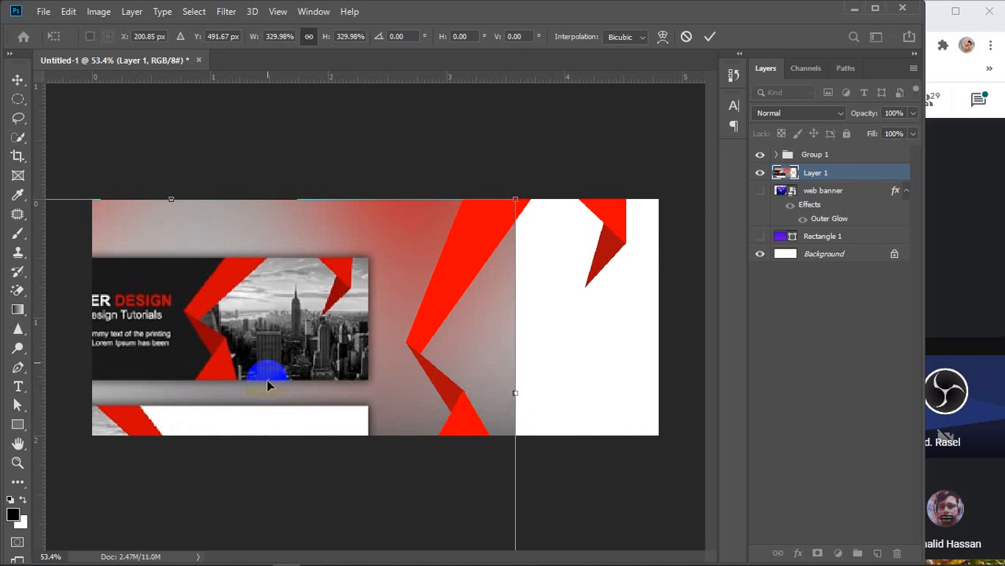
key("Return")
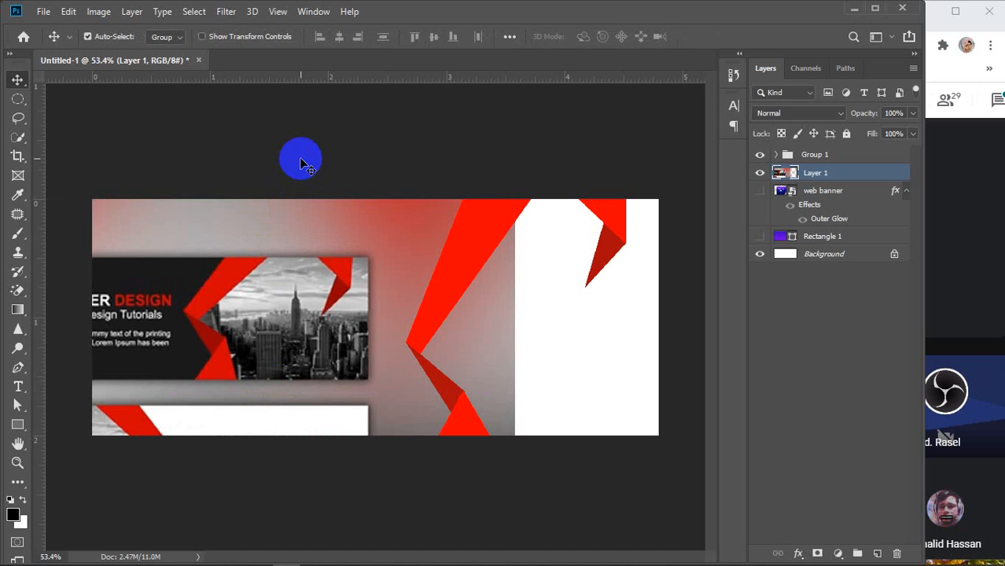
left_click_drag(276, 281, 426, 231)
left_click_drag(258, 293, 271, 269)
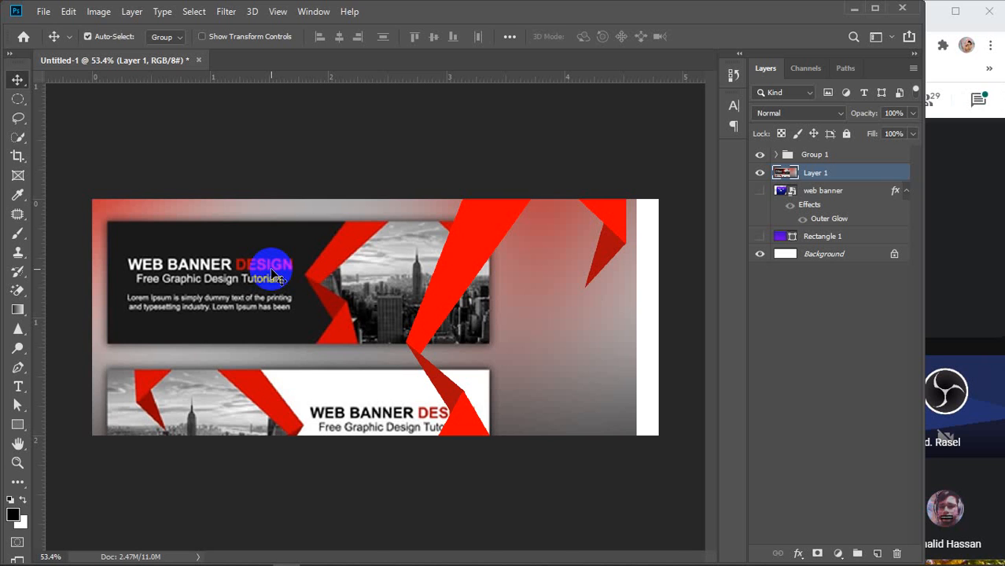
Switch to the Chrome window containing the web banner search and open Google Sheets from a new tab
left_click(853, 9)
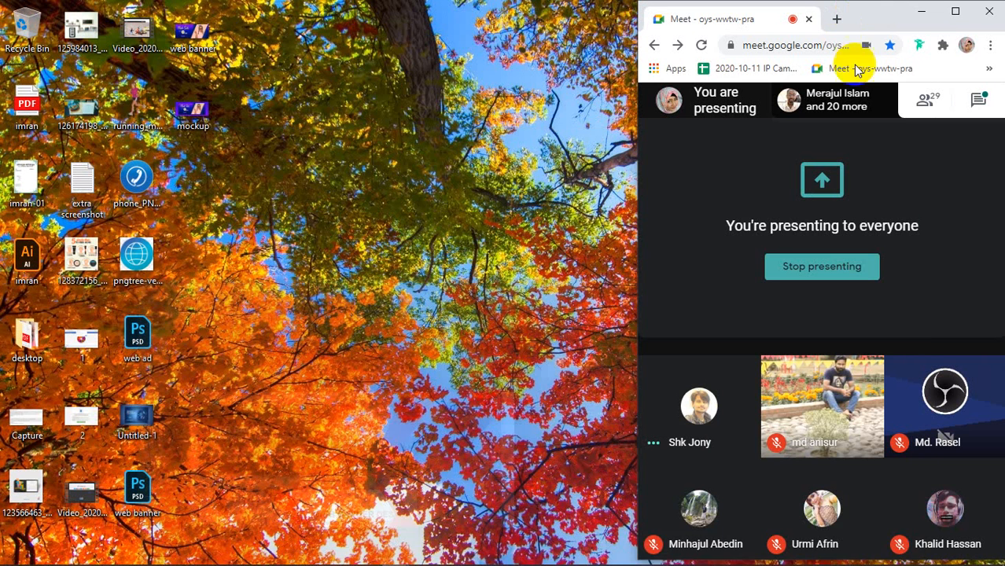
mouse_move(805, 560)
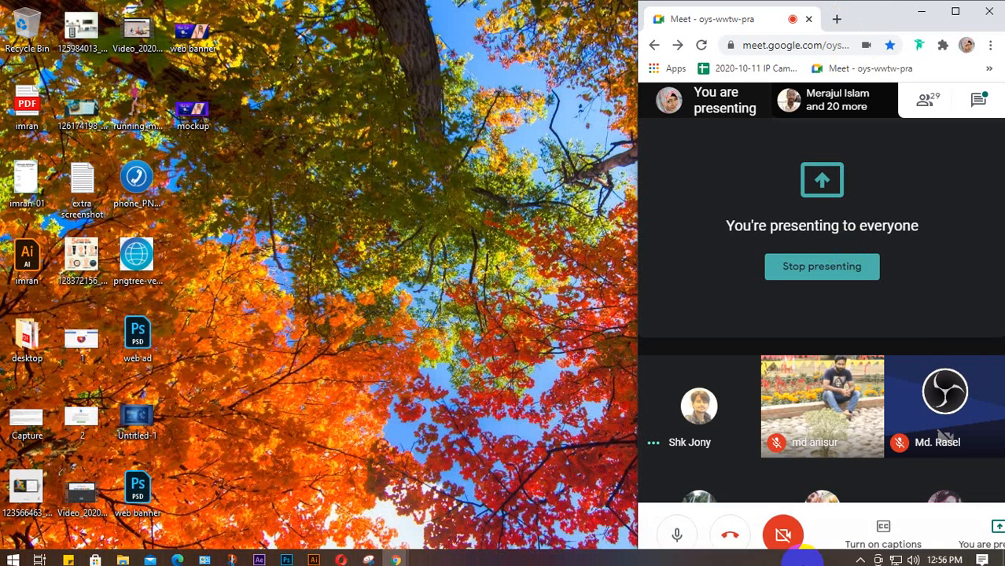
left_click(861, 555)
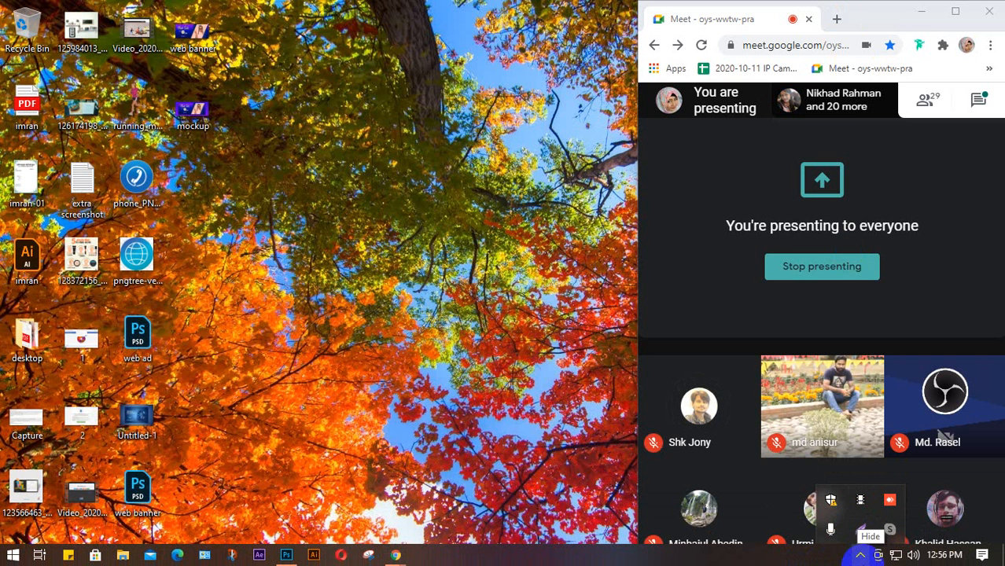
mouse_move(399, 556)
left_click(481, 499)
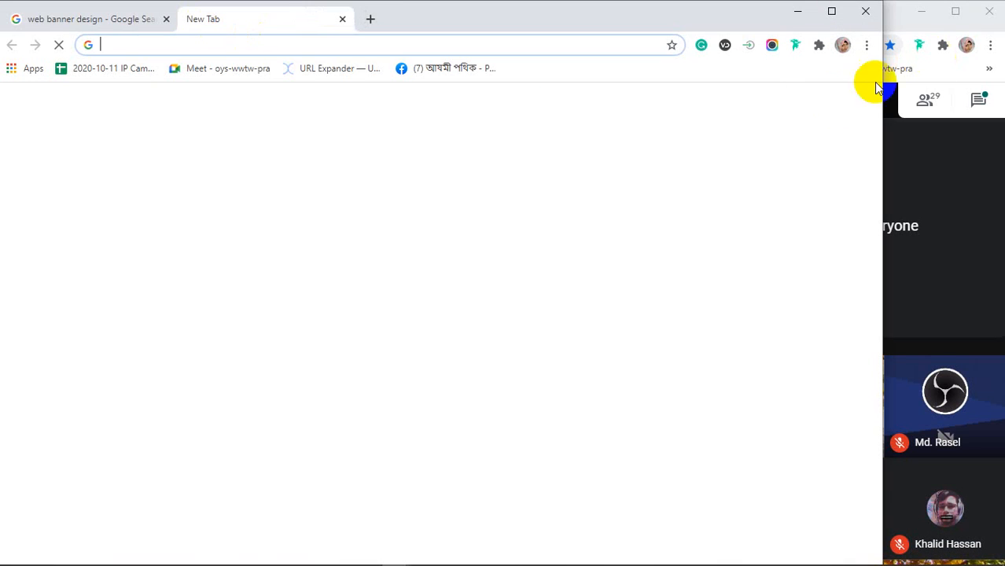
left_click(821, 107)
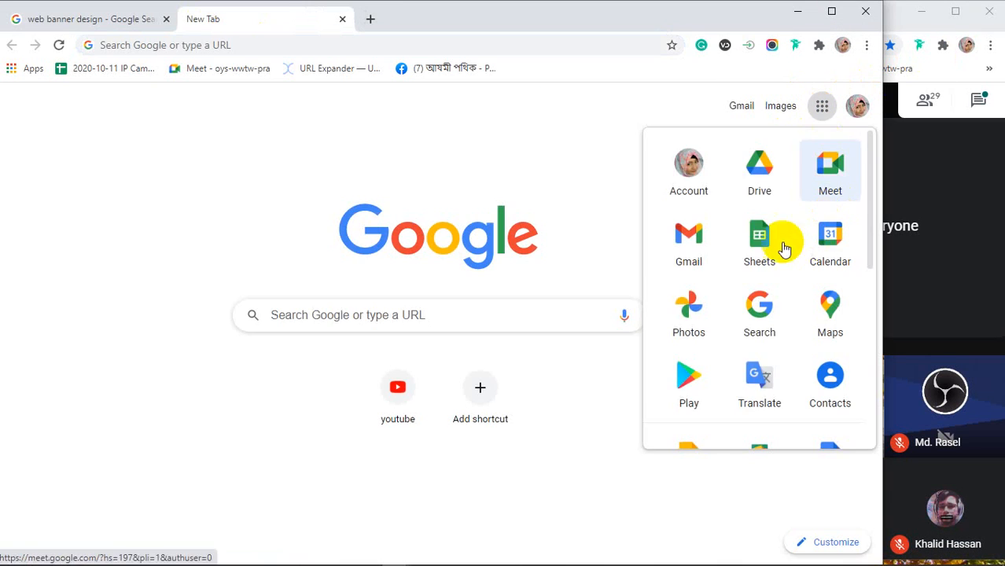
left_click(759, 236)
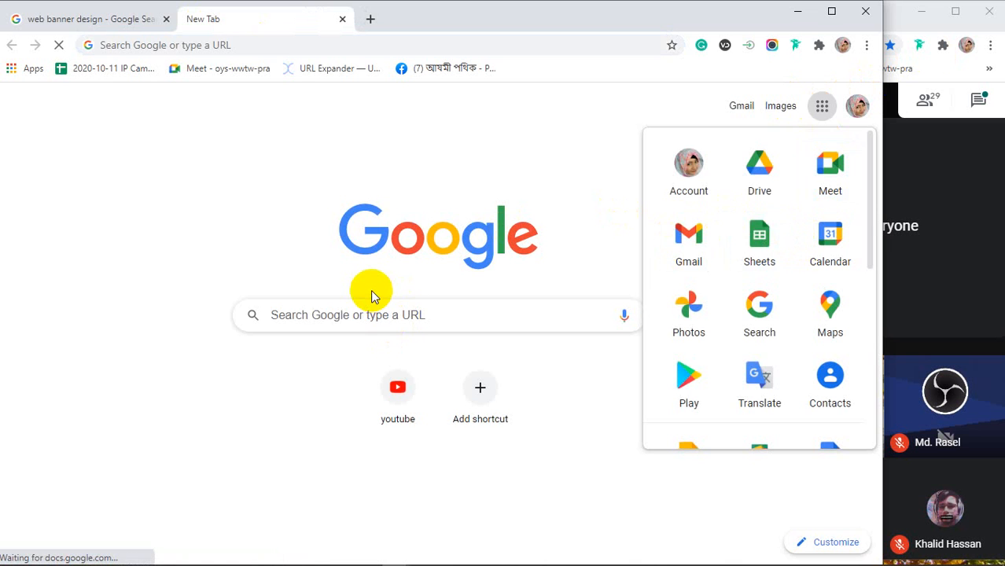